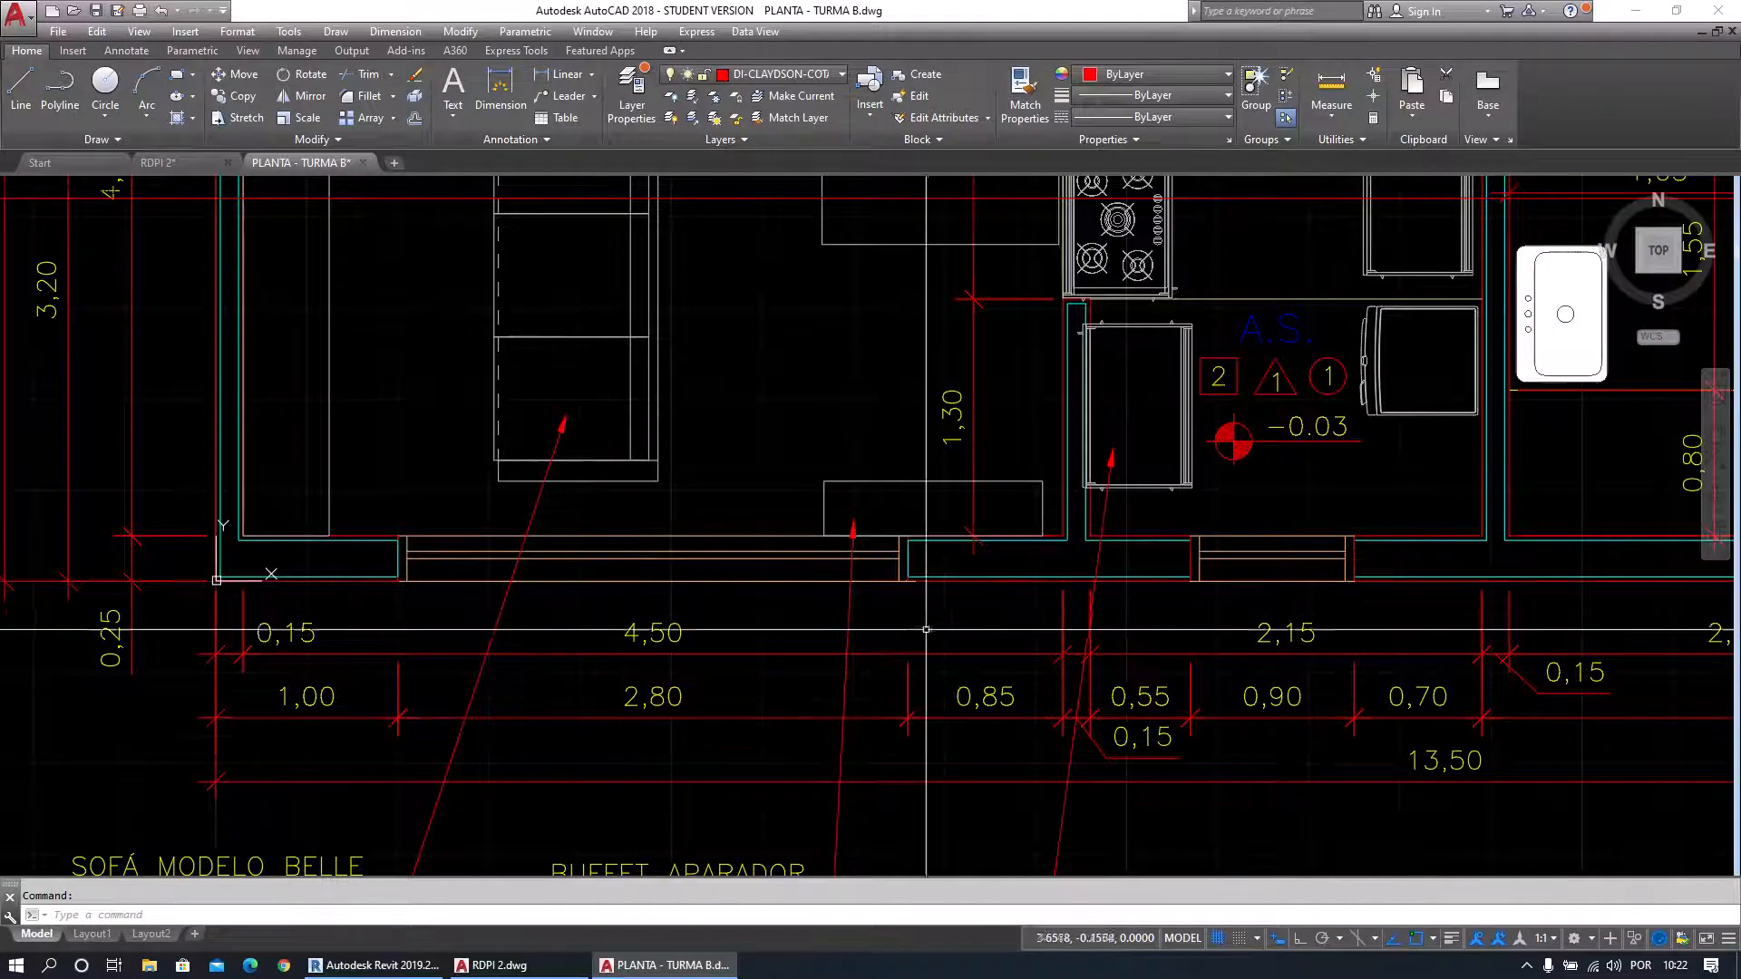
Examine the windows and their width dimensions along the lower exterior wall of the floor plan.
middle_drag(1051, 765, 816, 782)
scroll(1229, 666, up, 2)
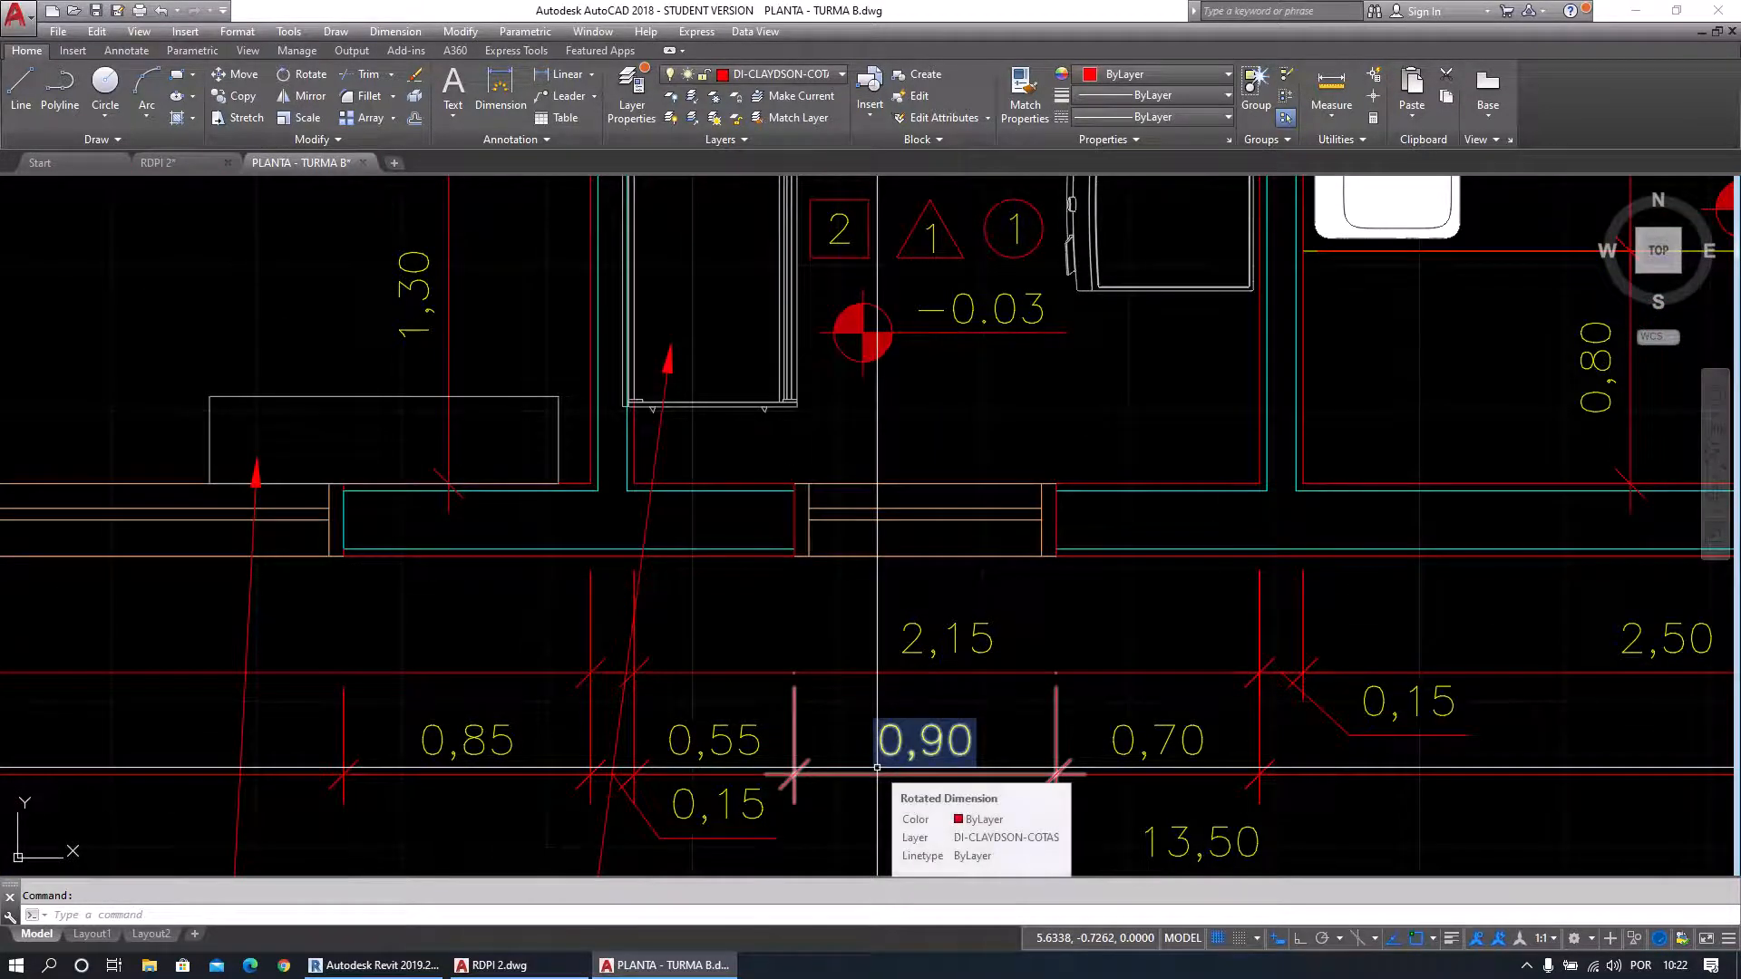
scroll(877, 768, down, 4)
mouse_move(877, 768)
middle_down()
mouse_move(877, 806)
mouse_move(921, 654)
middle_up()
scroll(877, 706, up, 2)
middle_drag(892, 866, 1011, 770)
middle_drag(1388, 739, 878, 766)
mouse_move(584, 578)
middle_down()
mouse_move(751, 661)
mouse_move(942, 619)
middle_up()
middle_drag(123, 617, 609, 598)
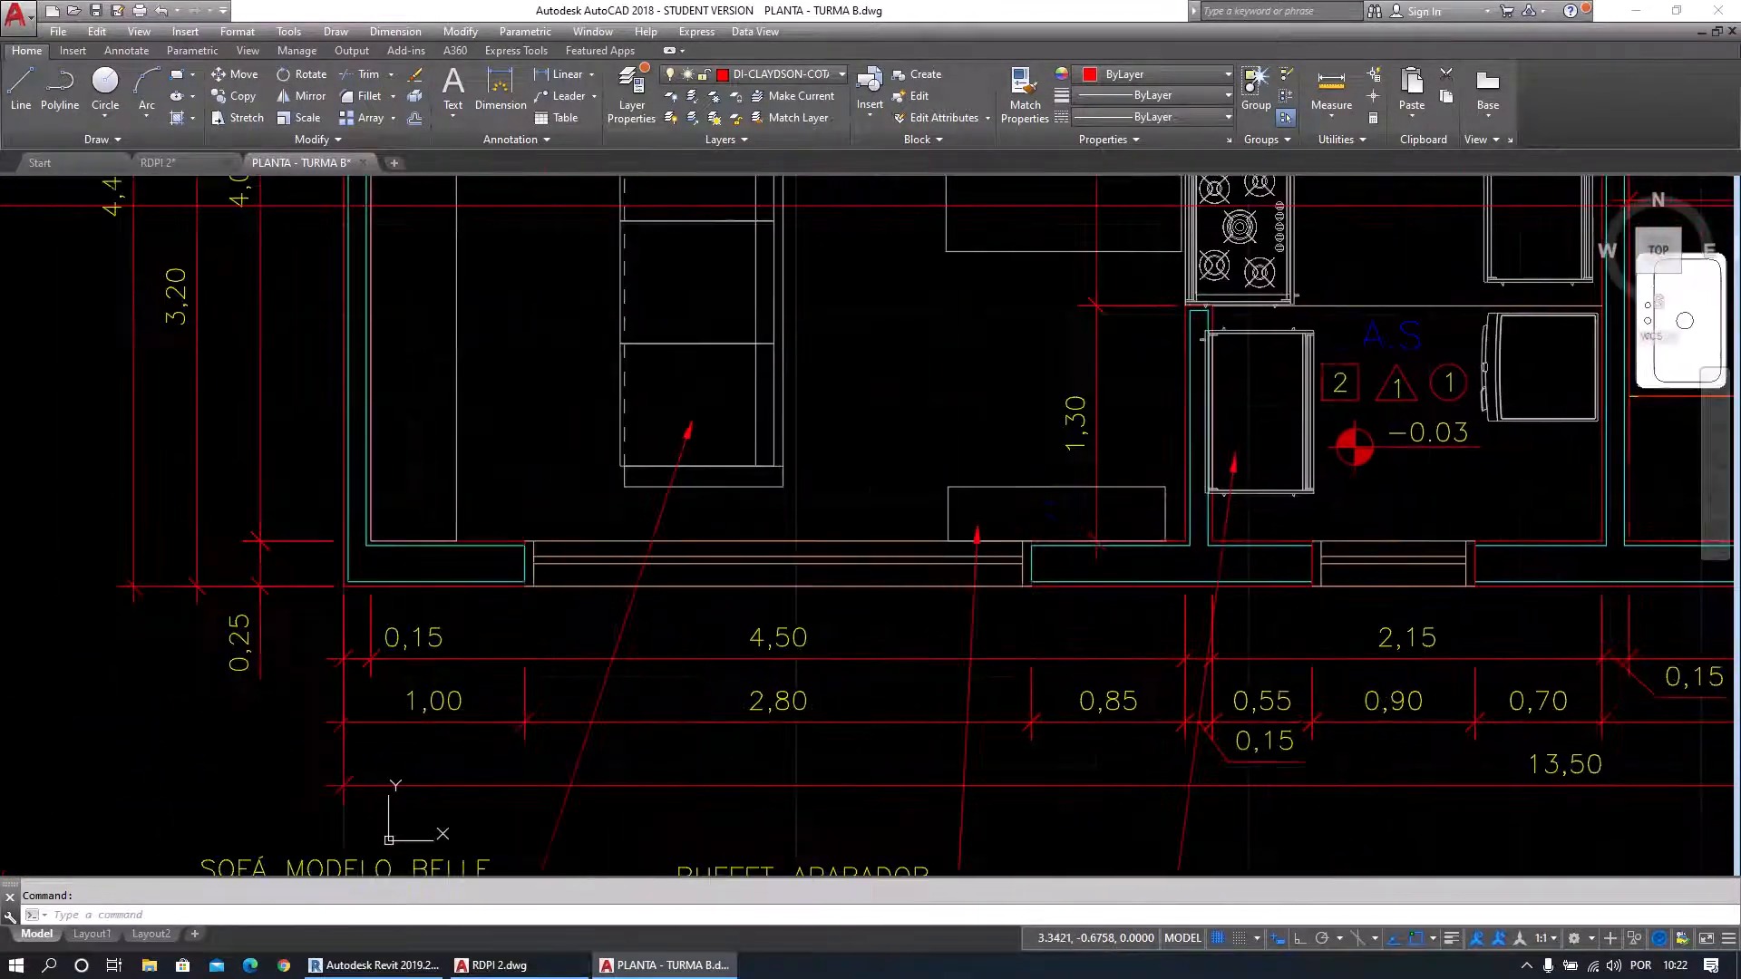
scroll(609, 598, up, 4)
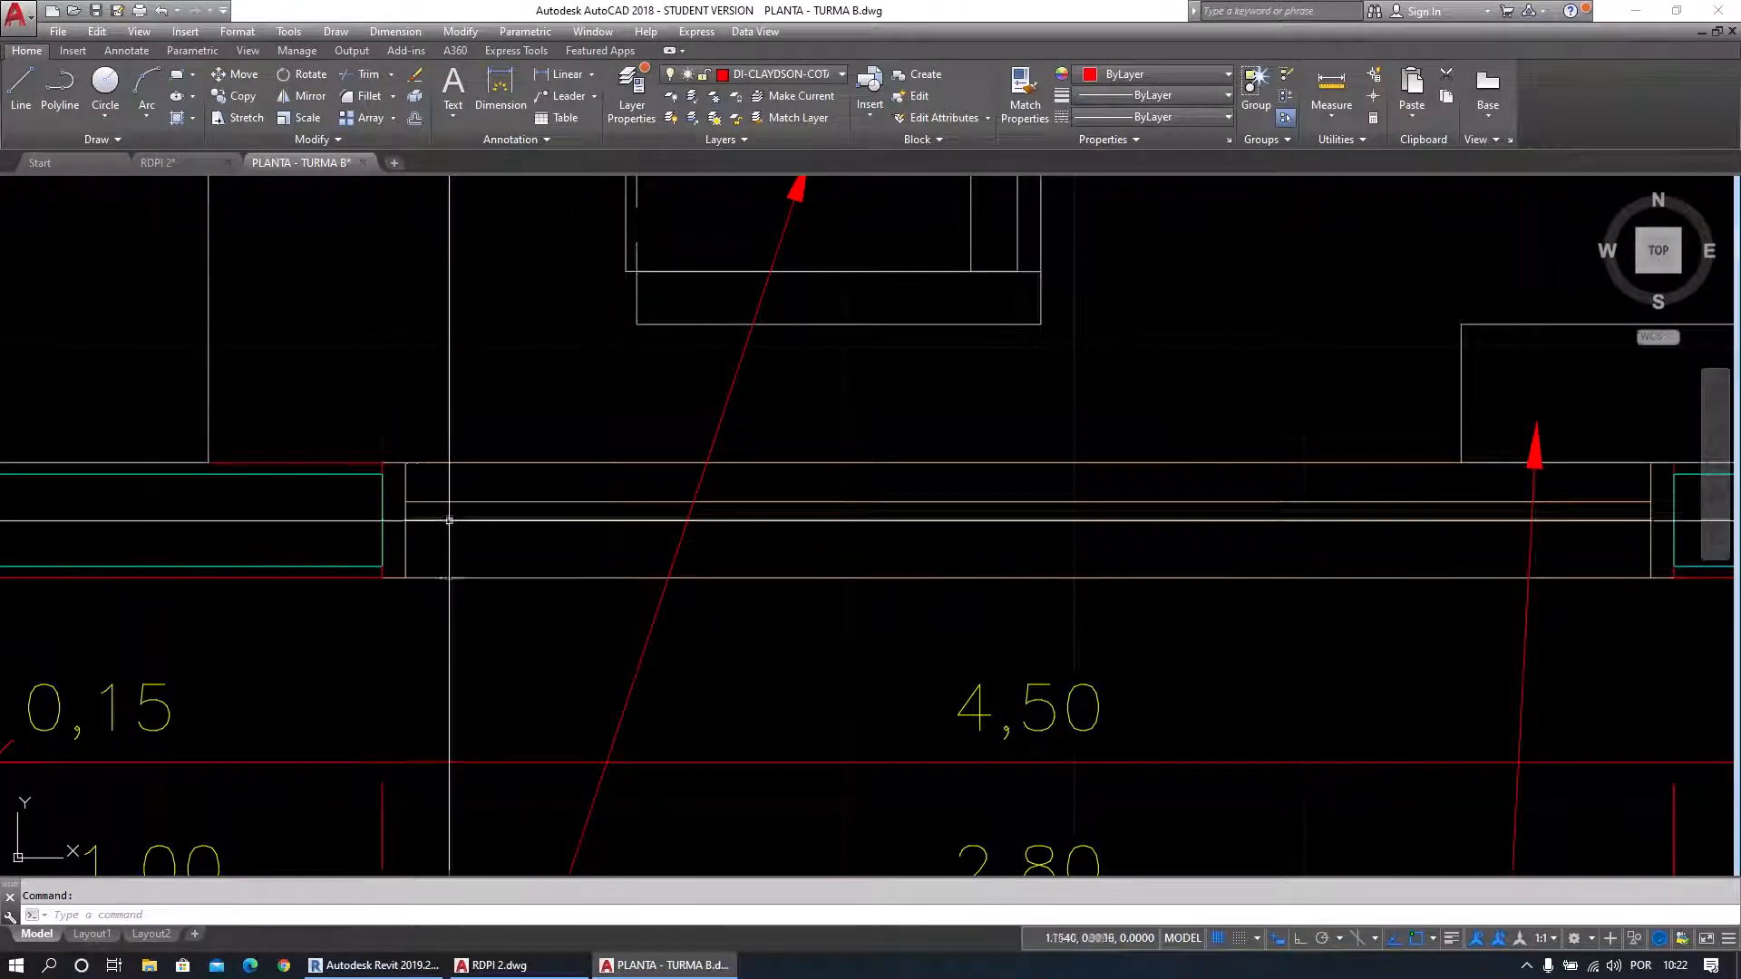
scroll(572, 608, down, 2)
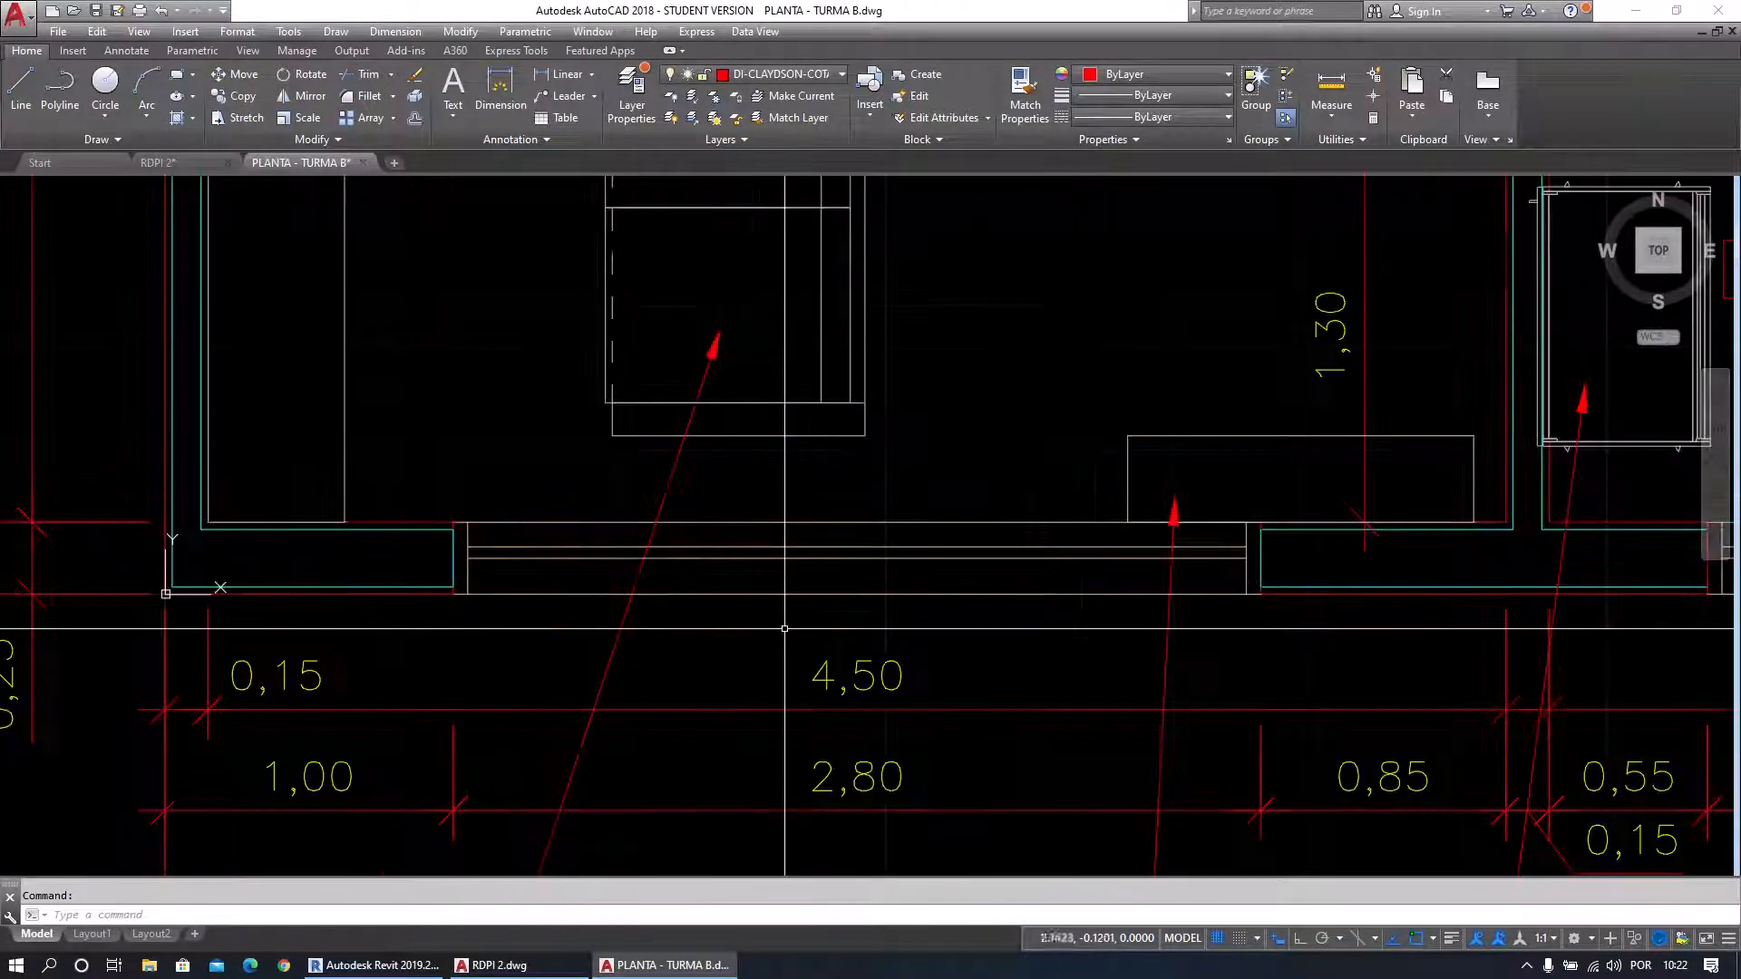
middle_drag(571, 608, 547, 600)
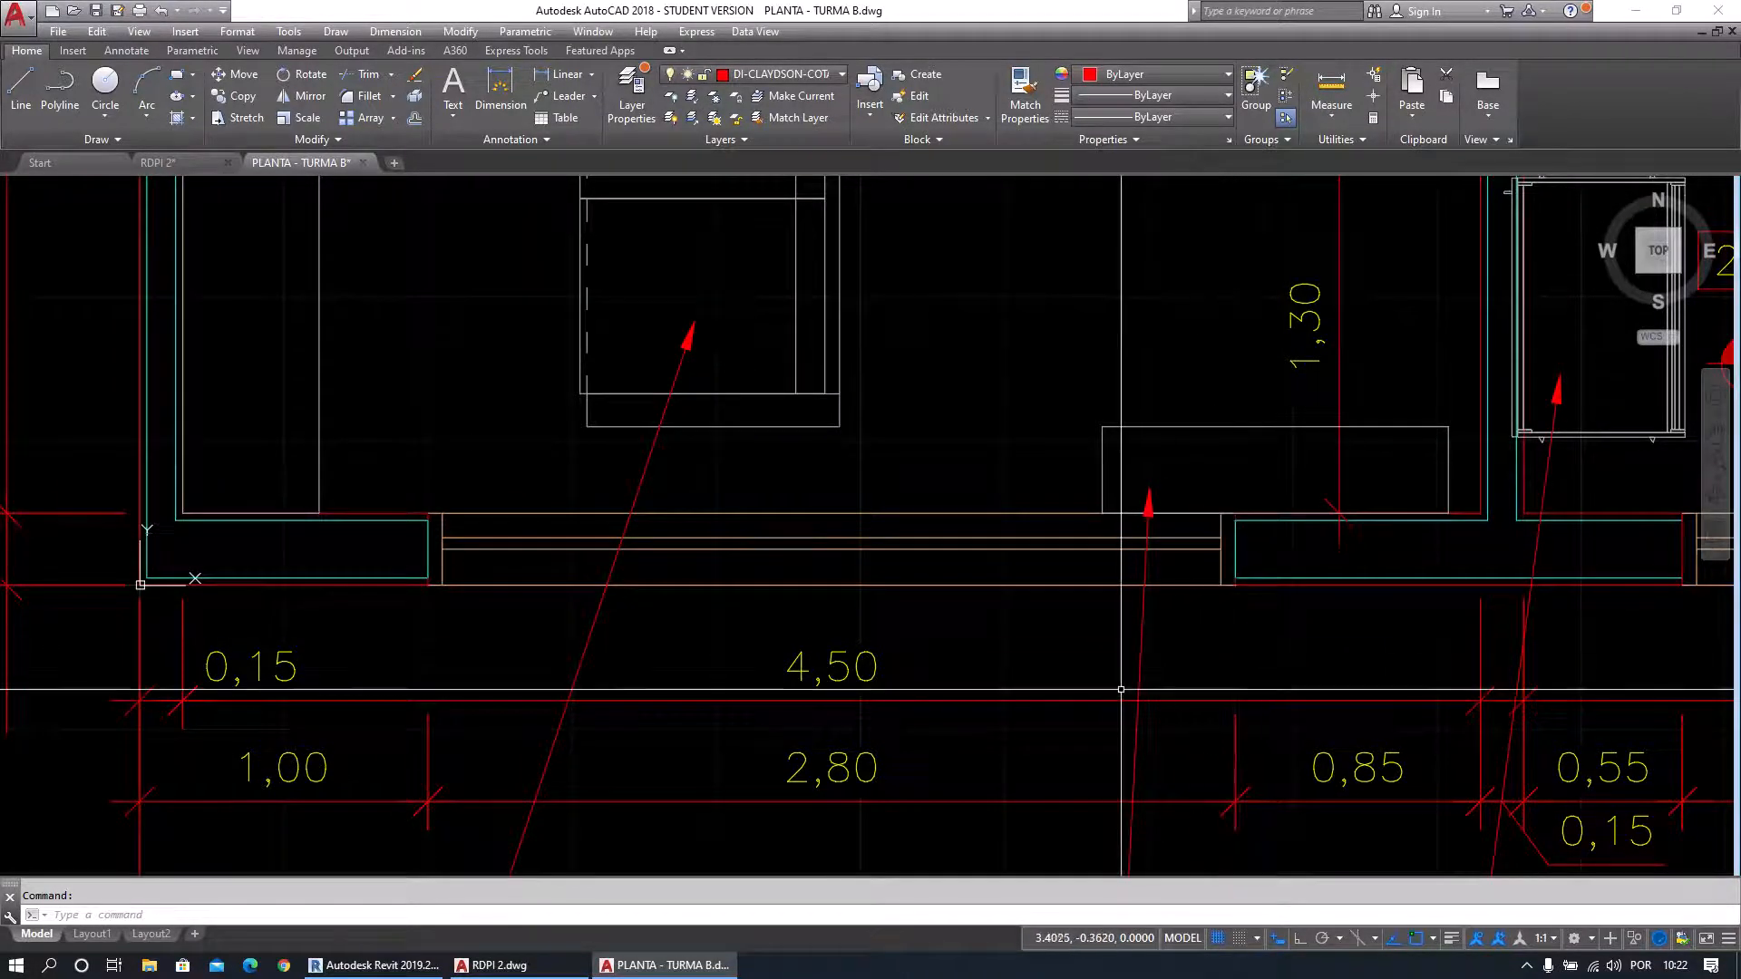
Bring up the RDPI 2 drawing, switch to Revit, and examine the four-panel sliding window's sill and side jamb from outside.
click(159, 163)
click(427, 954)
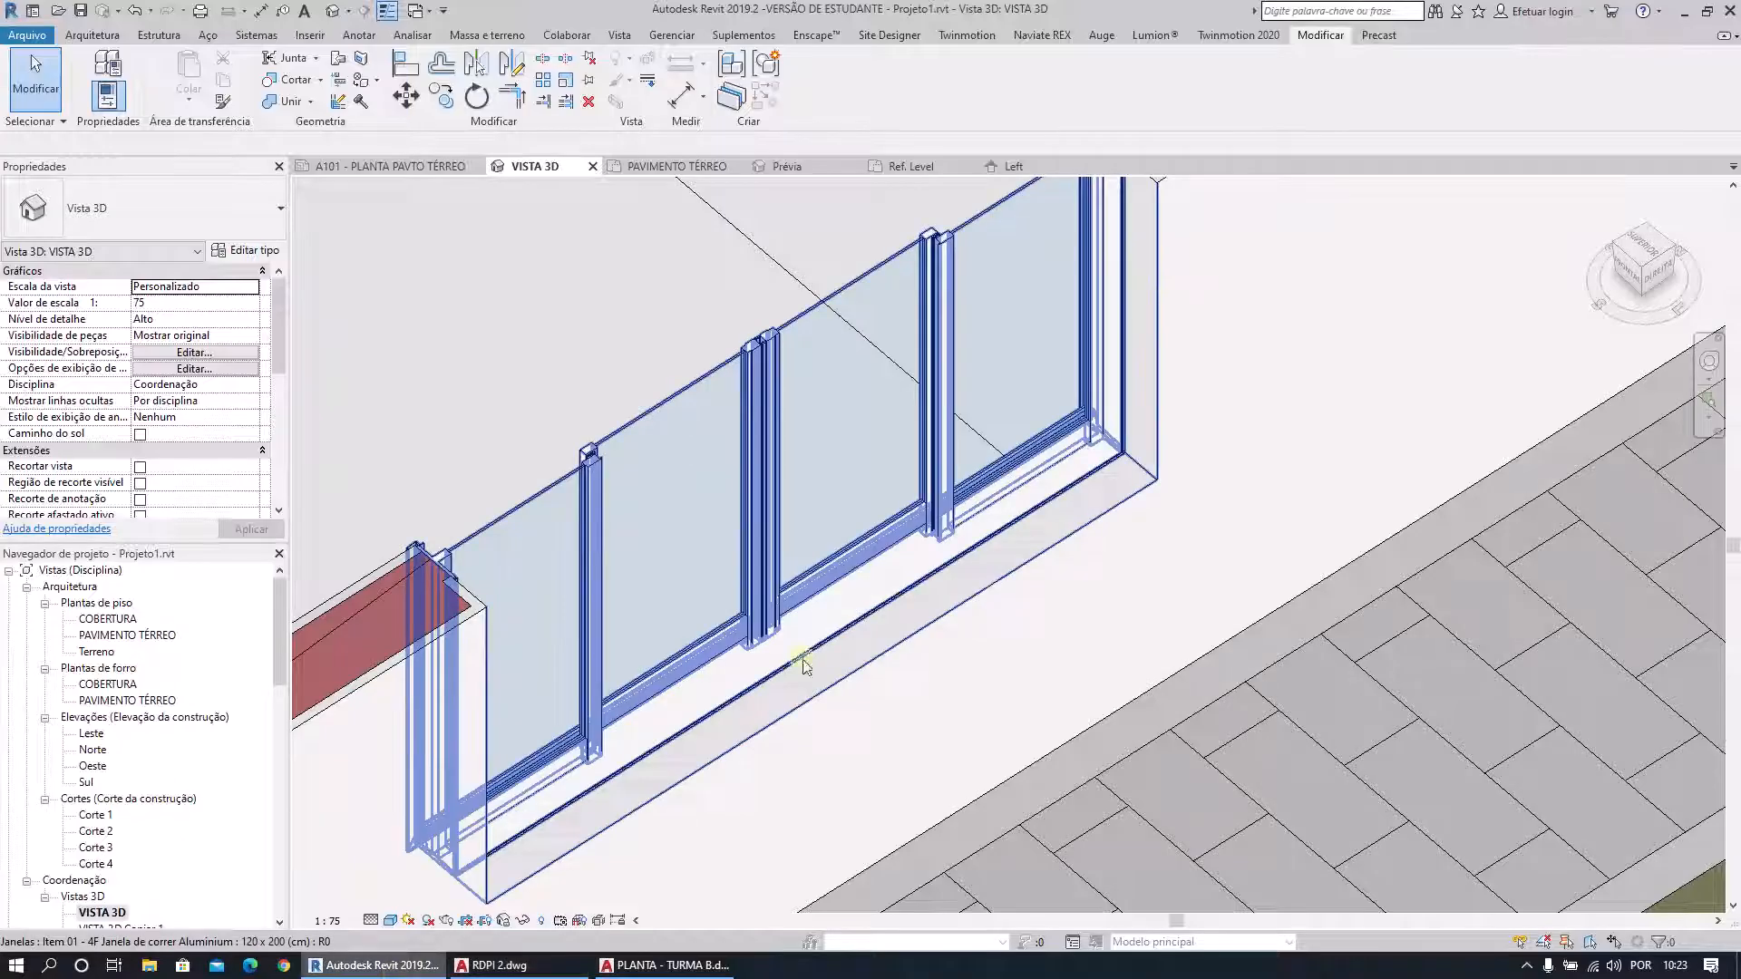
shift+middle_drag(1200, 781, 1077, 843)
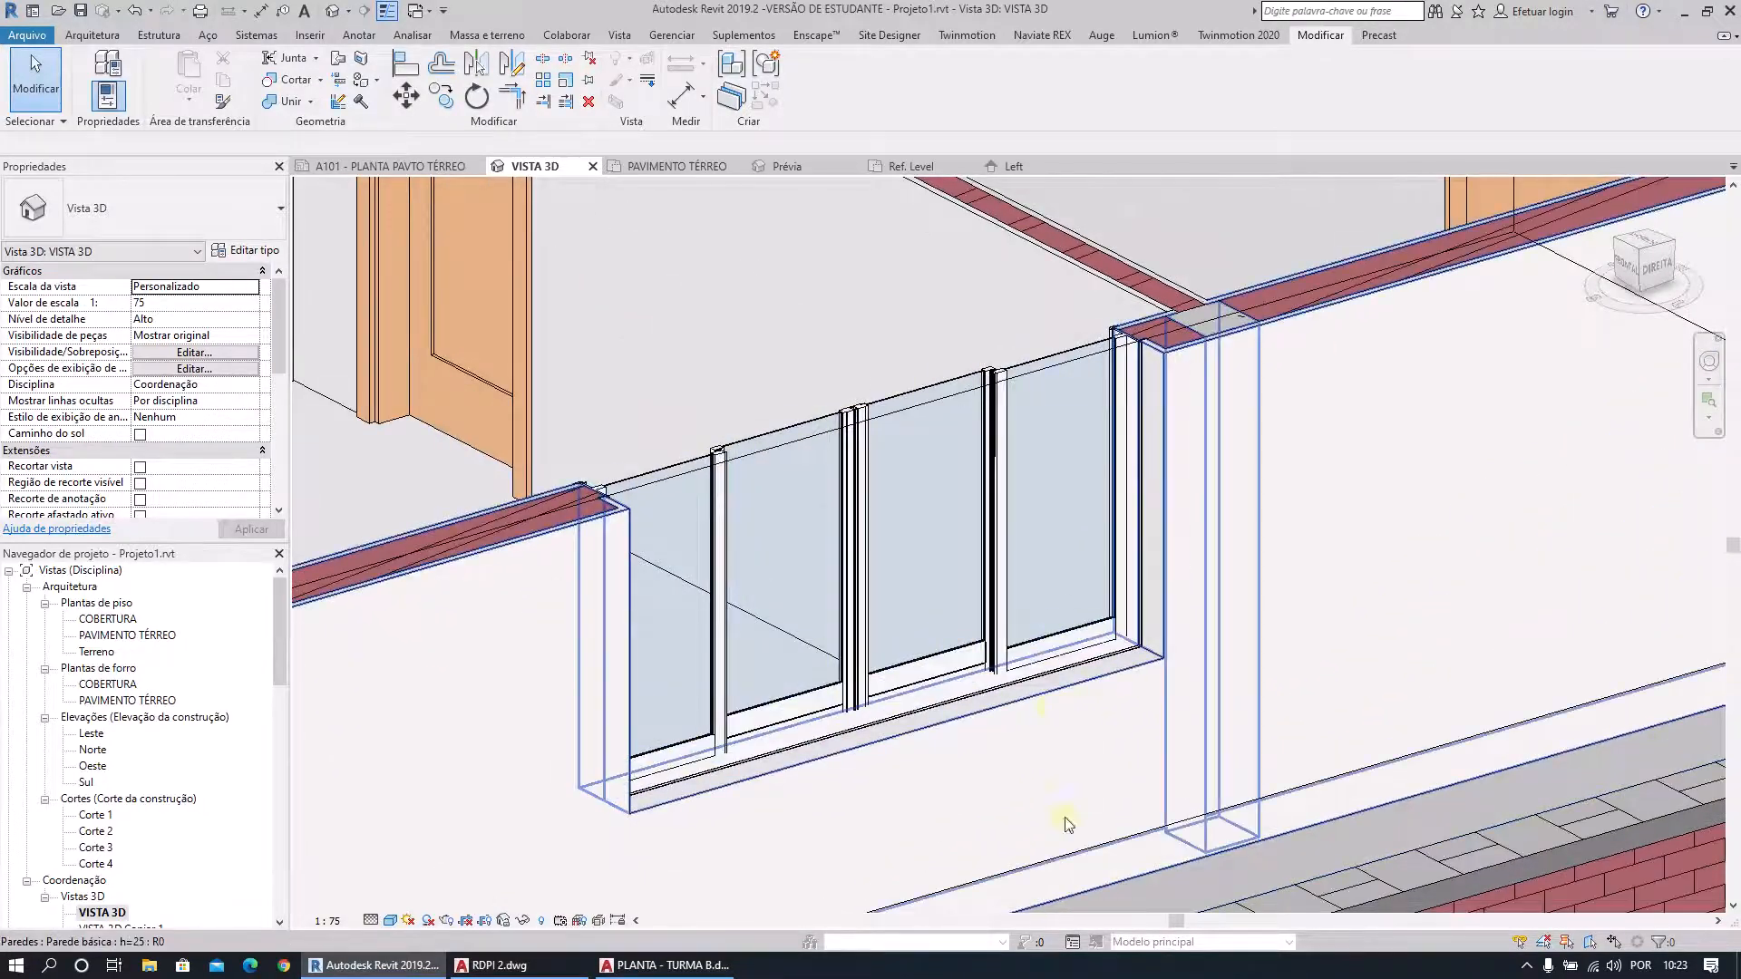
scroll(1077, 843, up, 5)
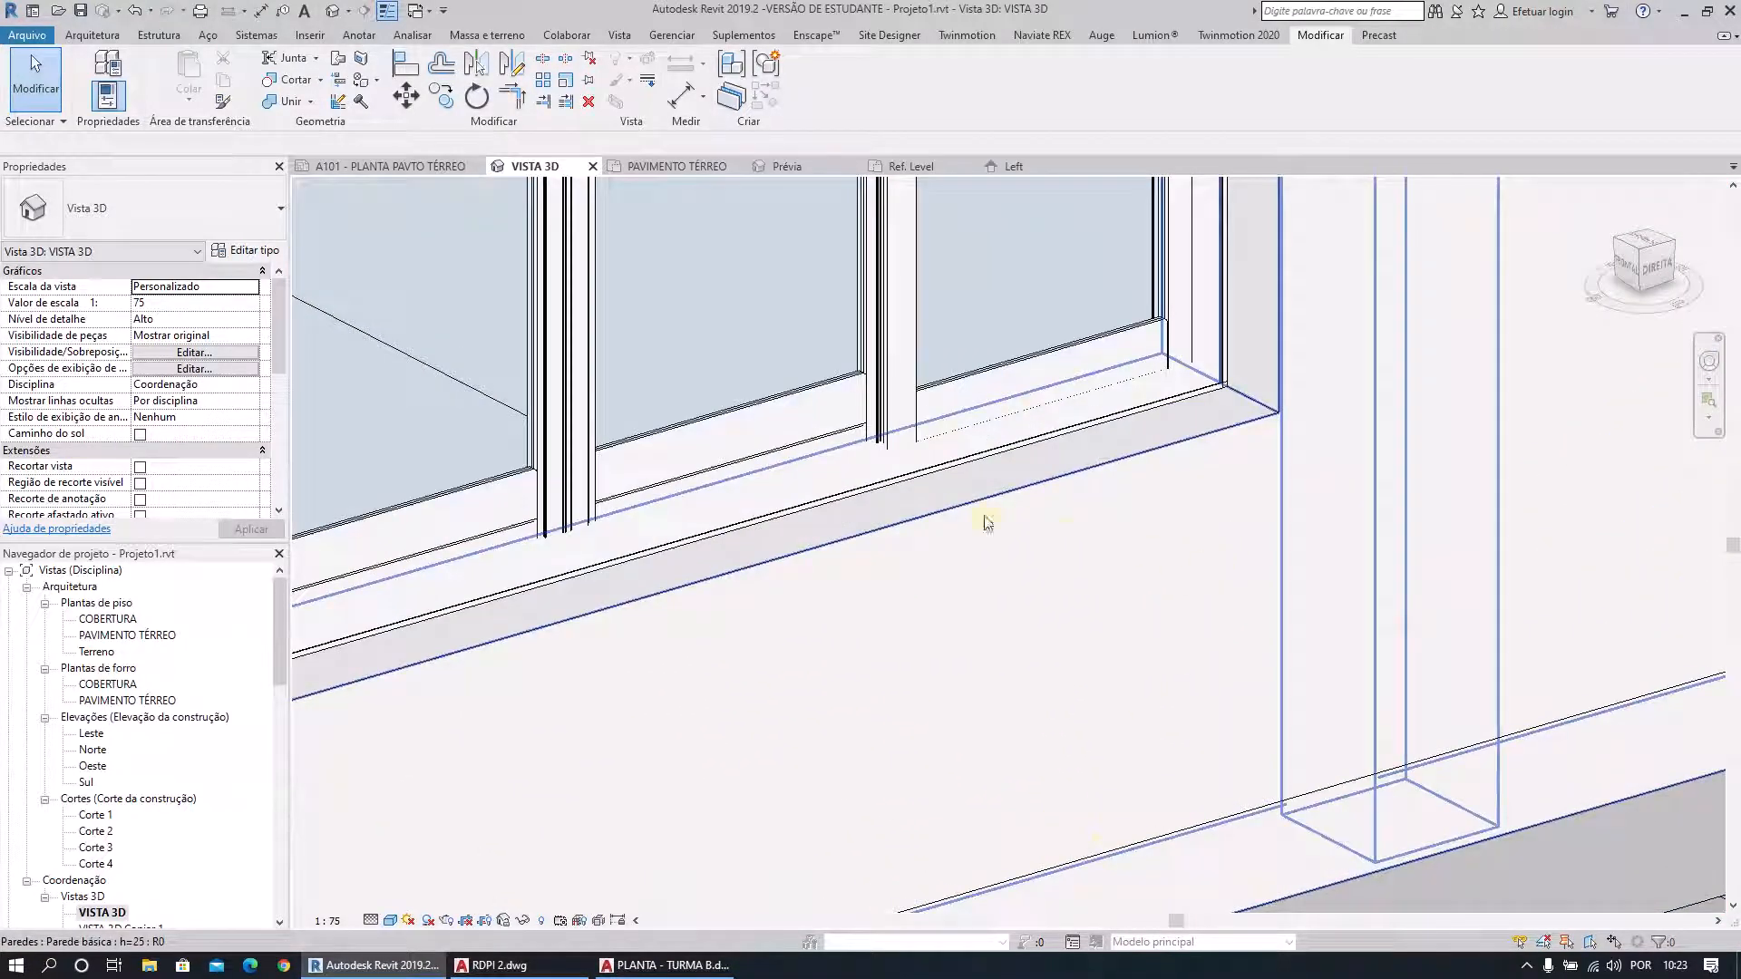
middle_drag(1173, 362, 1112, 450)
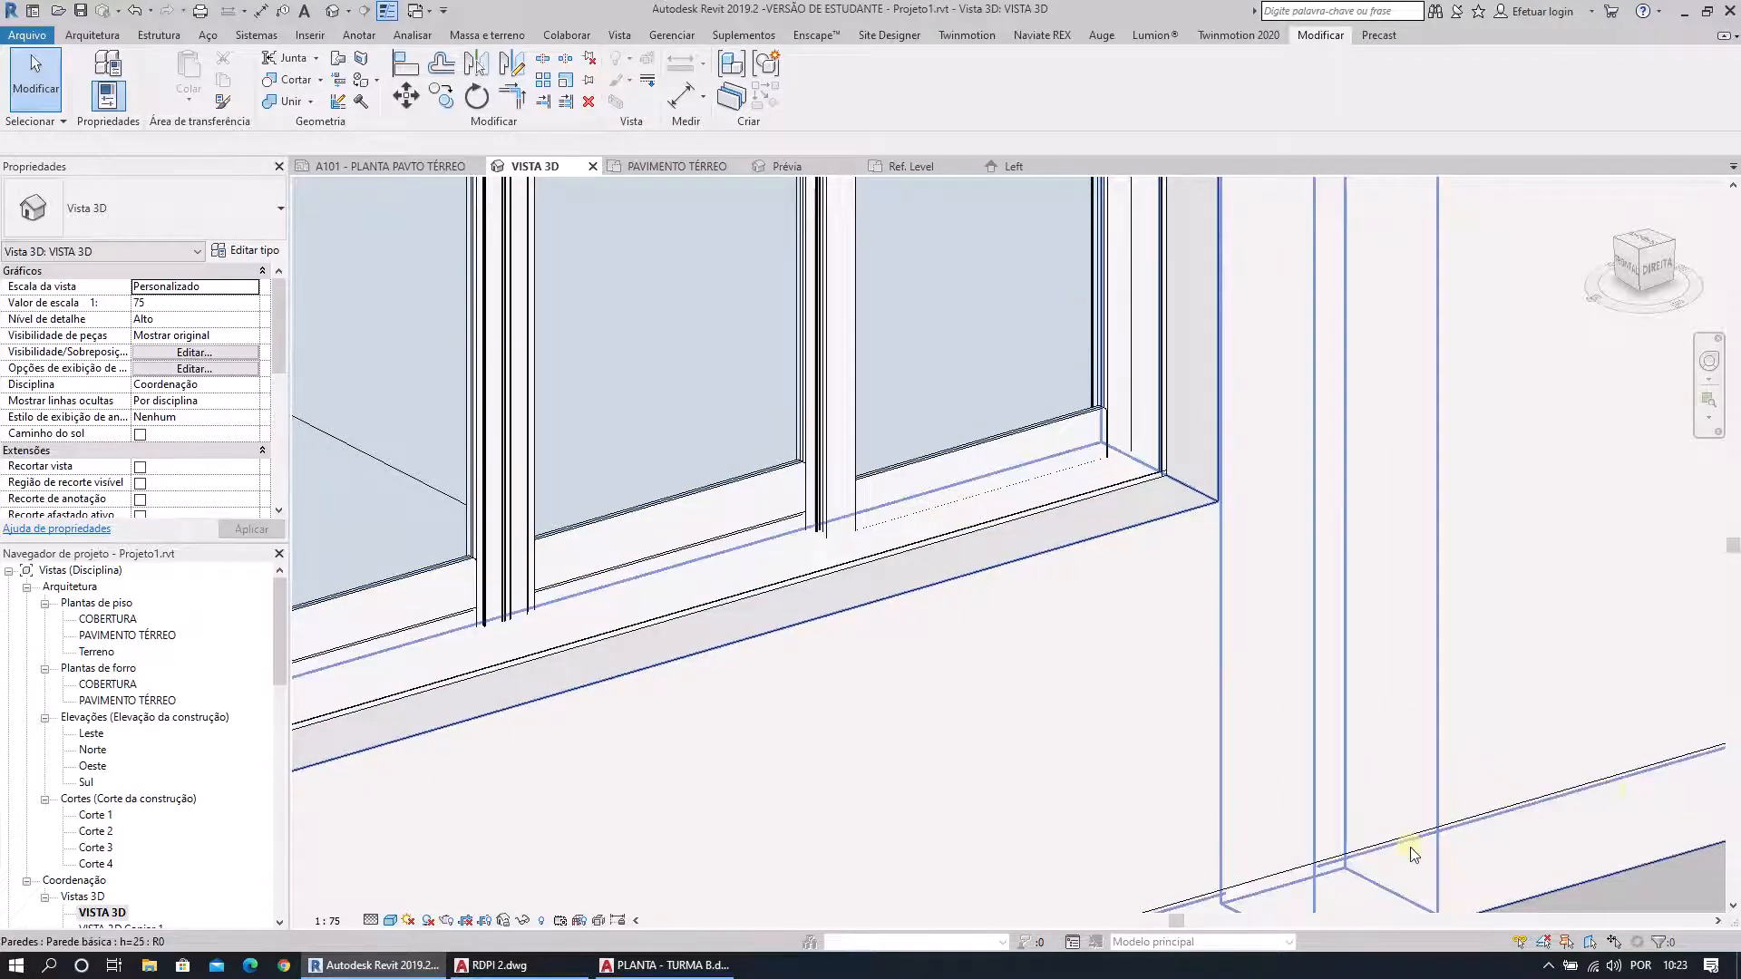
scroll(1234, 680, down, 5)
scroll(1125, 380, up, 5)
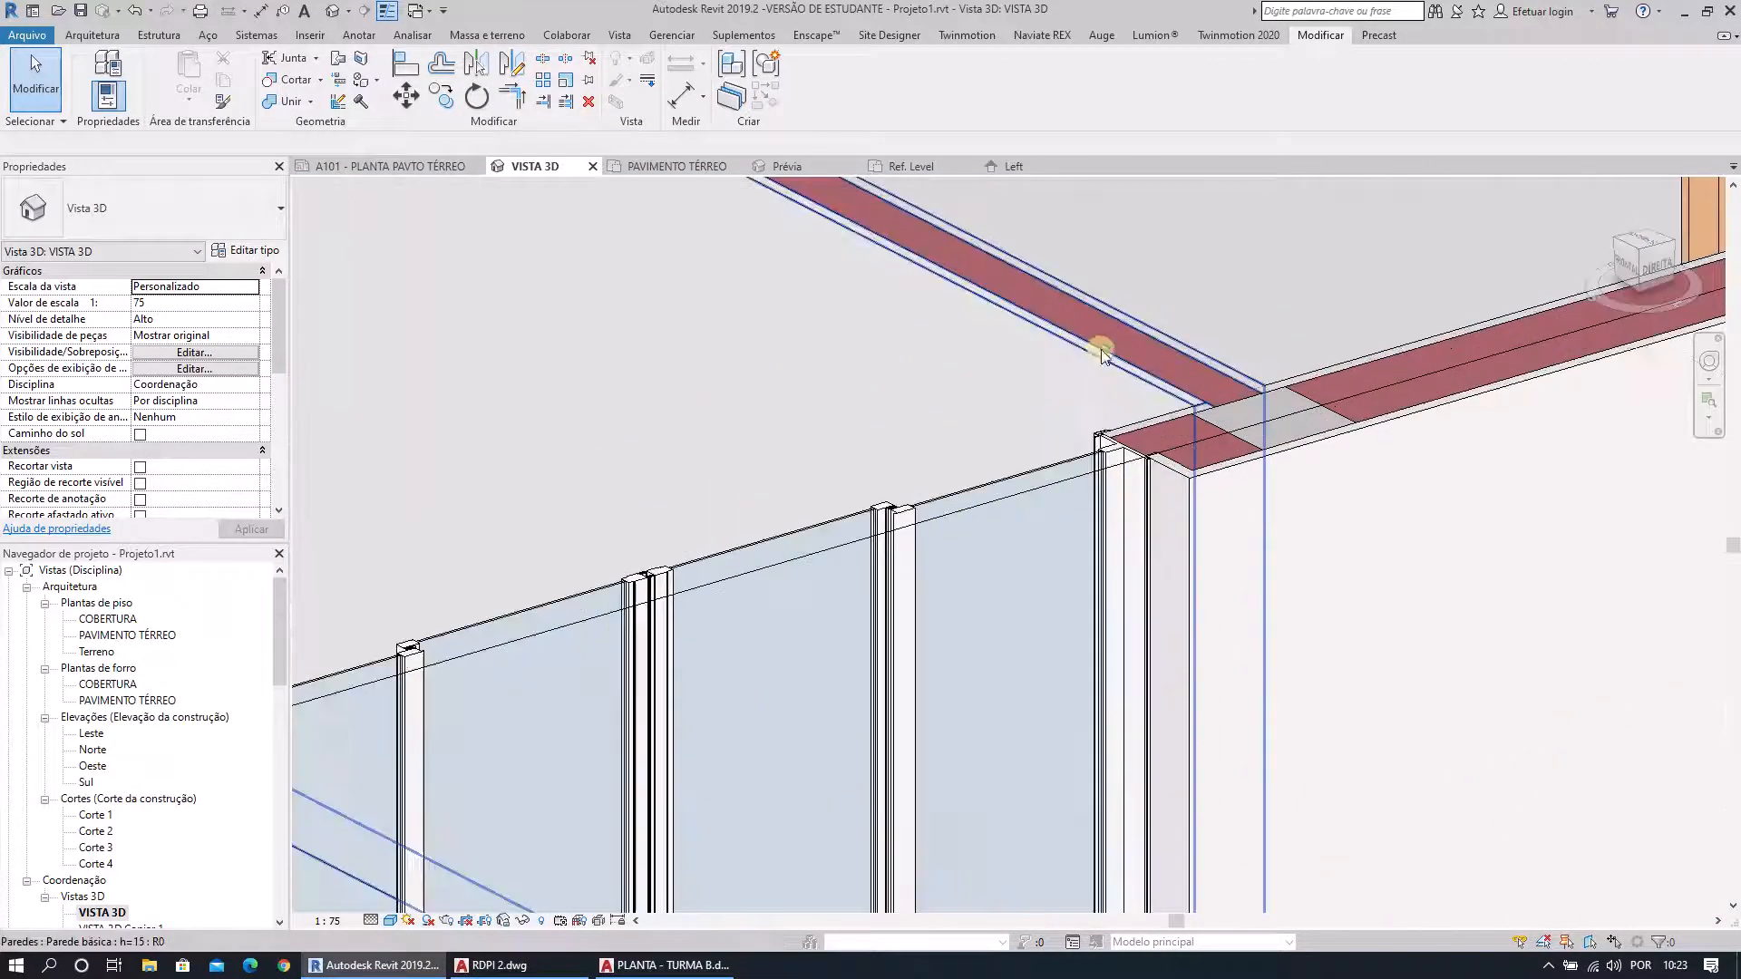
scroll(1089, 482, up, 3)
shift+middle_drag(867, 463, 1014, 648)
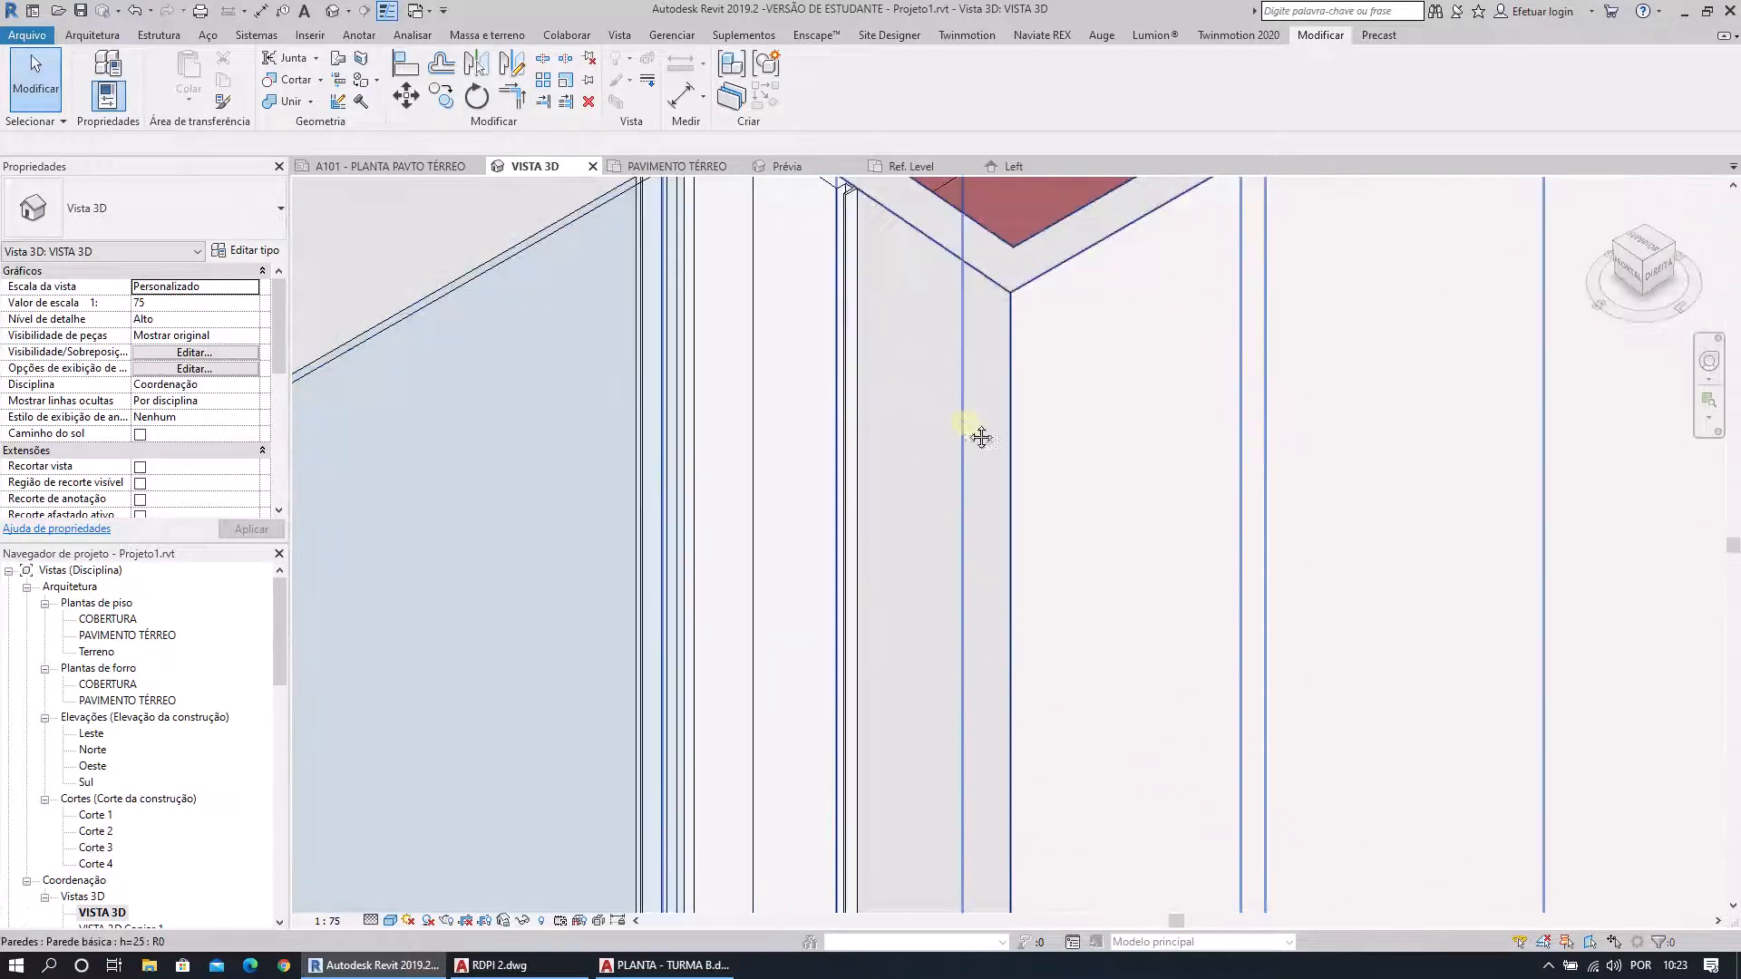
middle_drag(979, 436, 1146, 762)
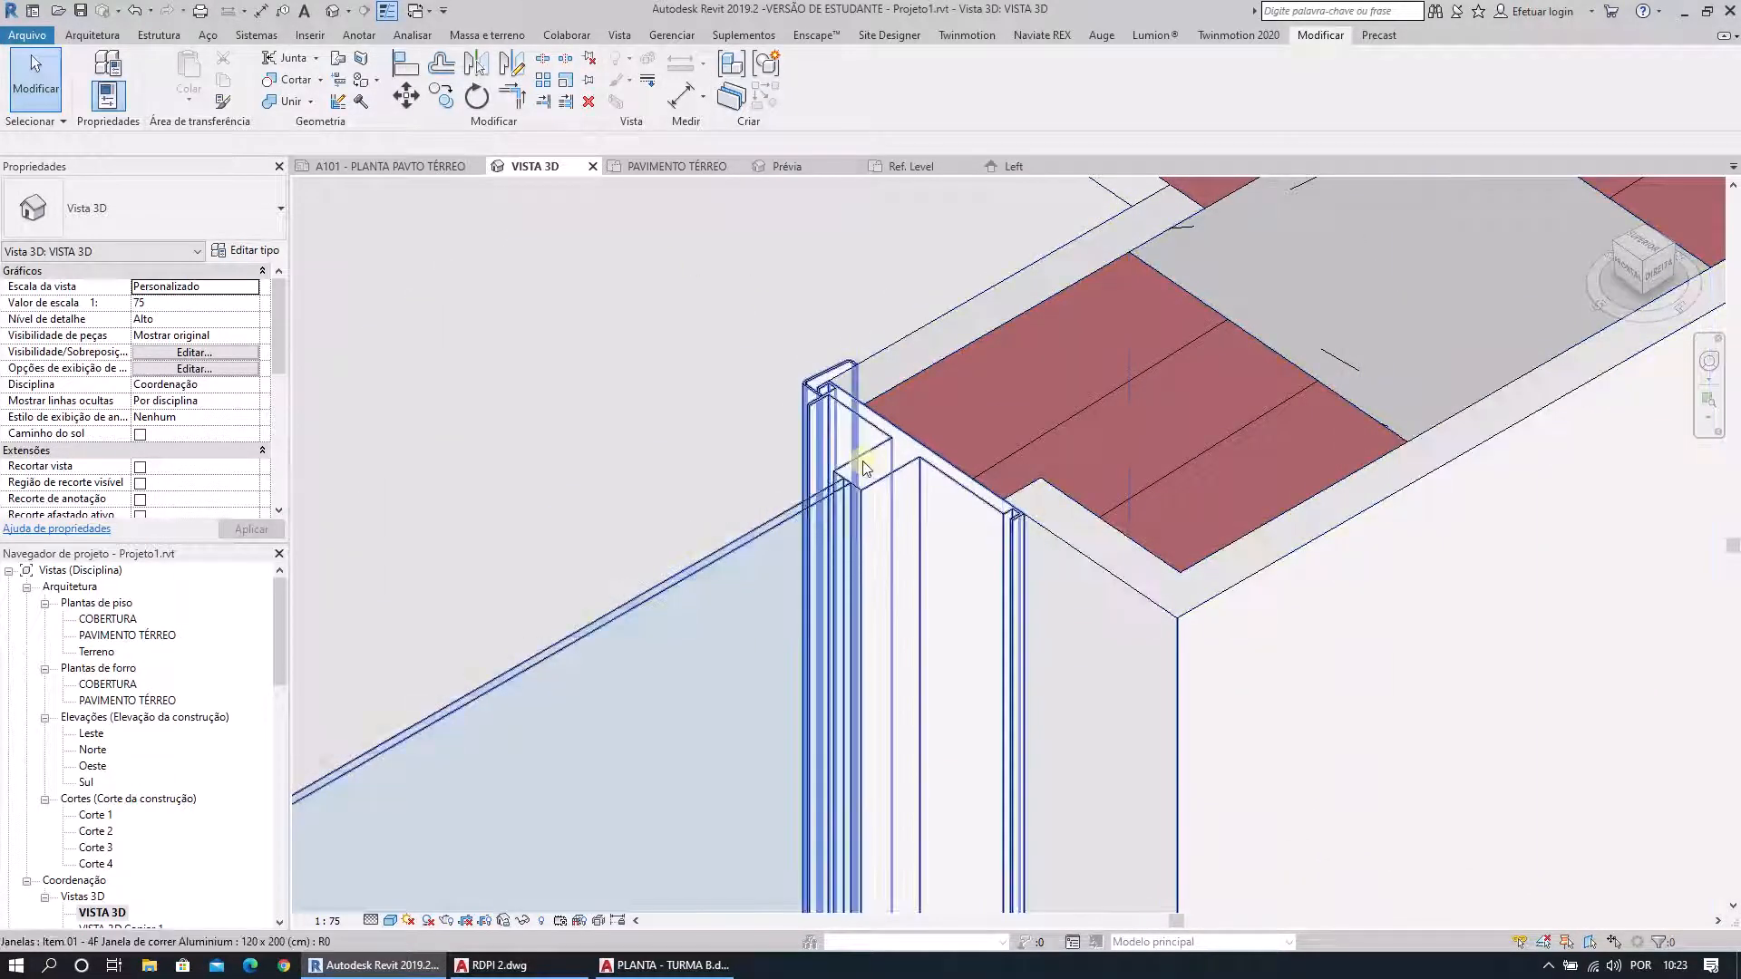
Inspect the aluminium window's side frame profile where it meets the cut wall.
click(836, 399)
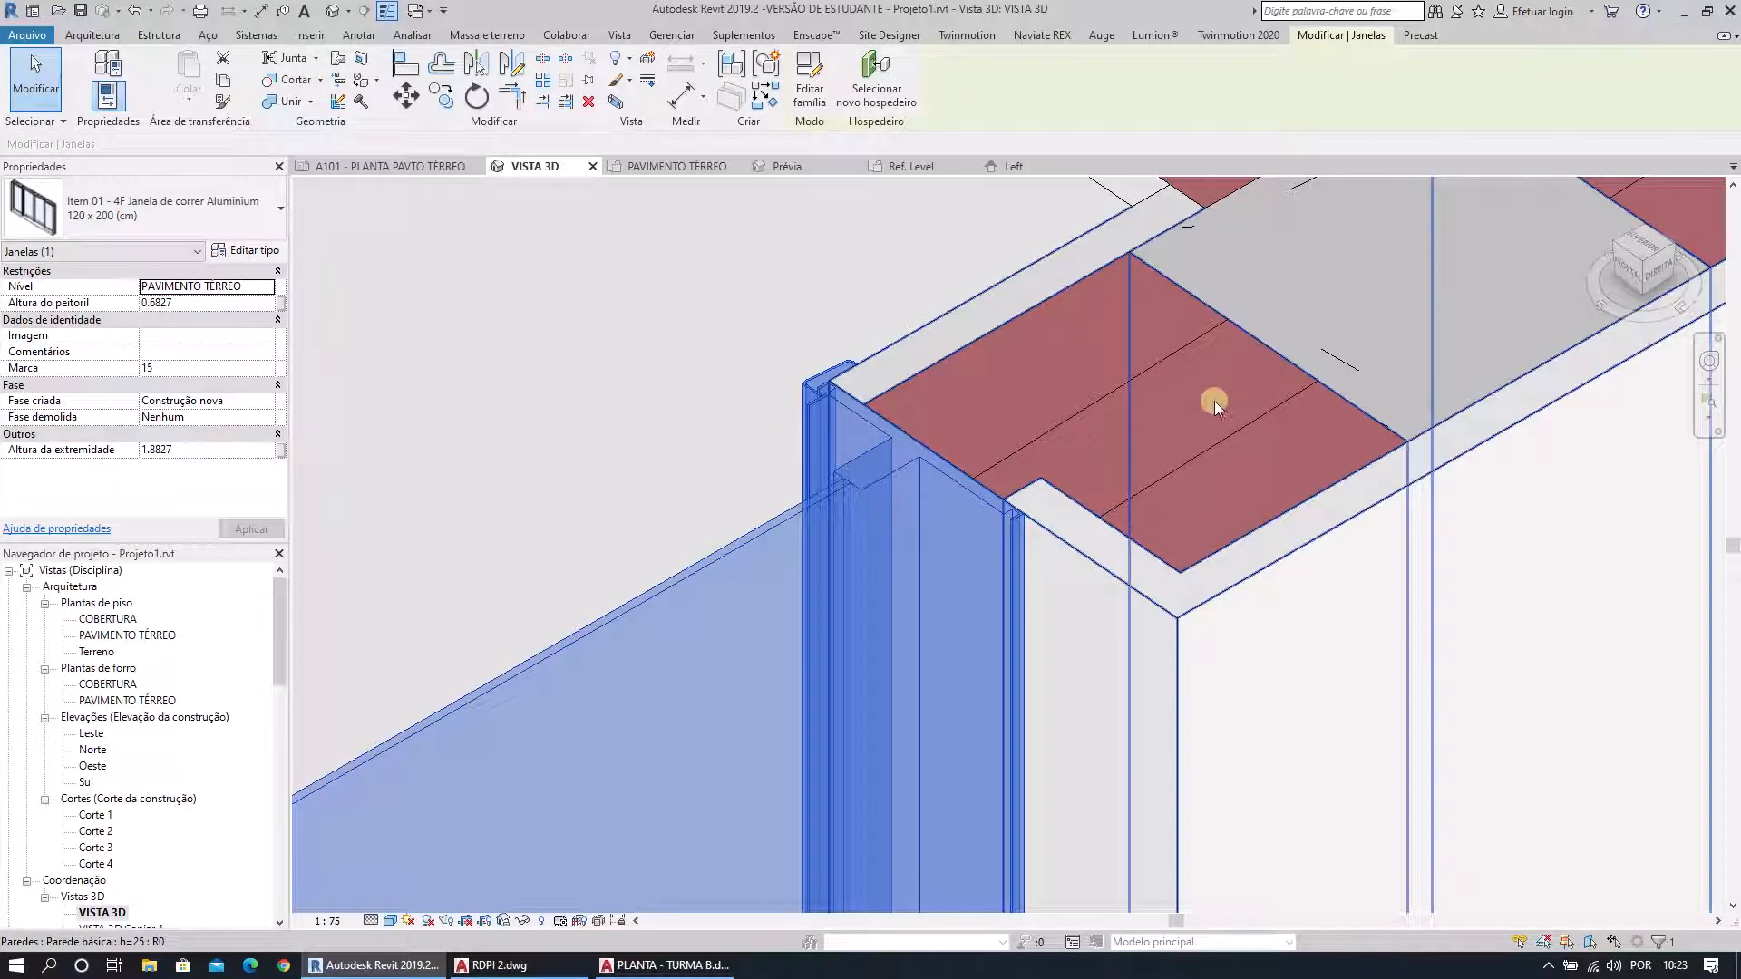
scroll(916, 454, down, 5)
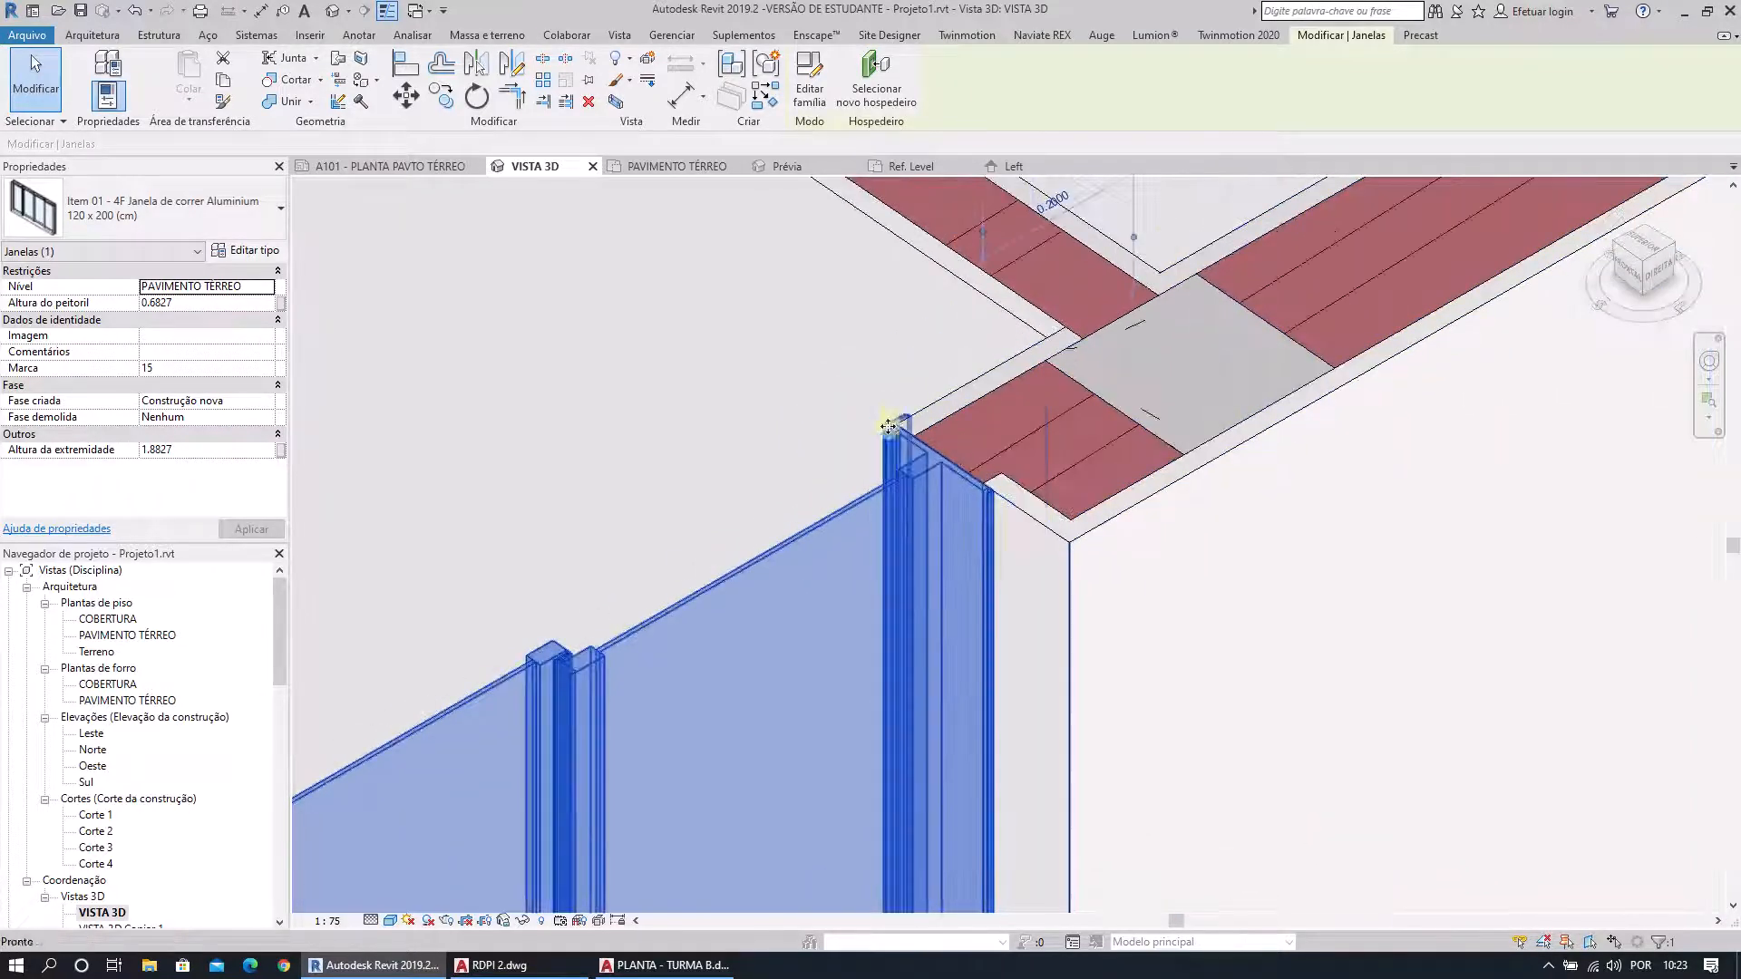
key(Escape)
scroll(920, 460, up, 5)
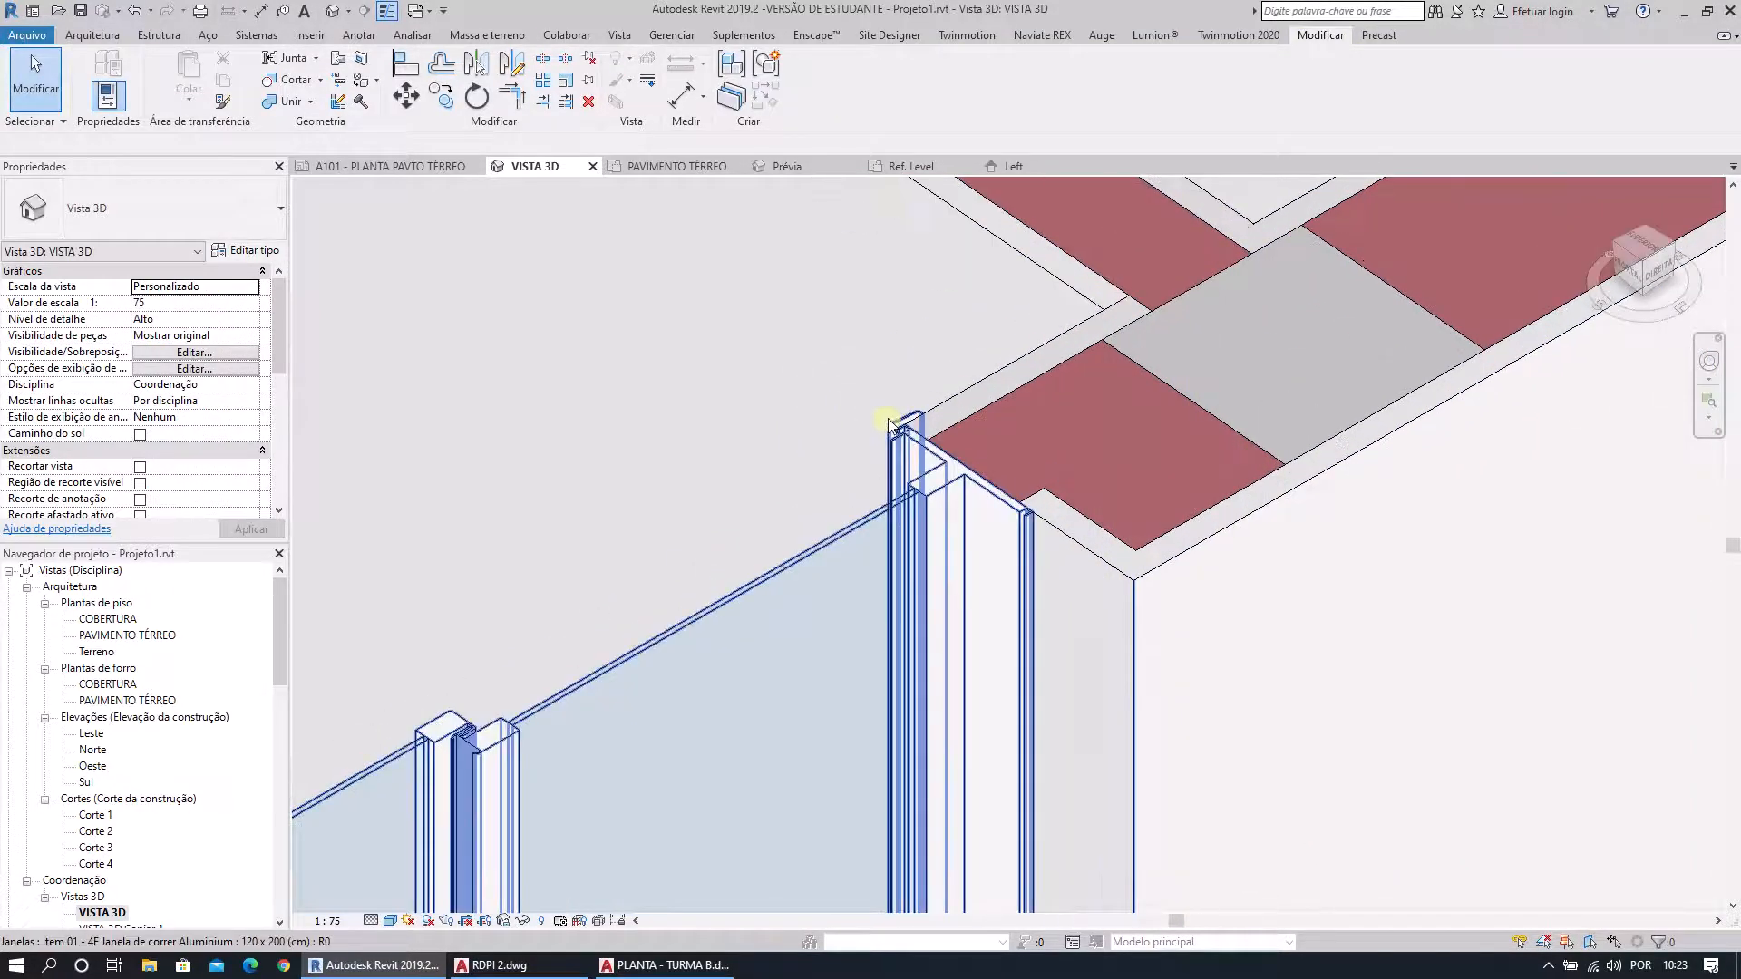
scroll(954, 456, up, 3)
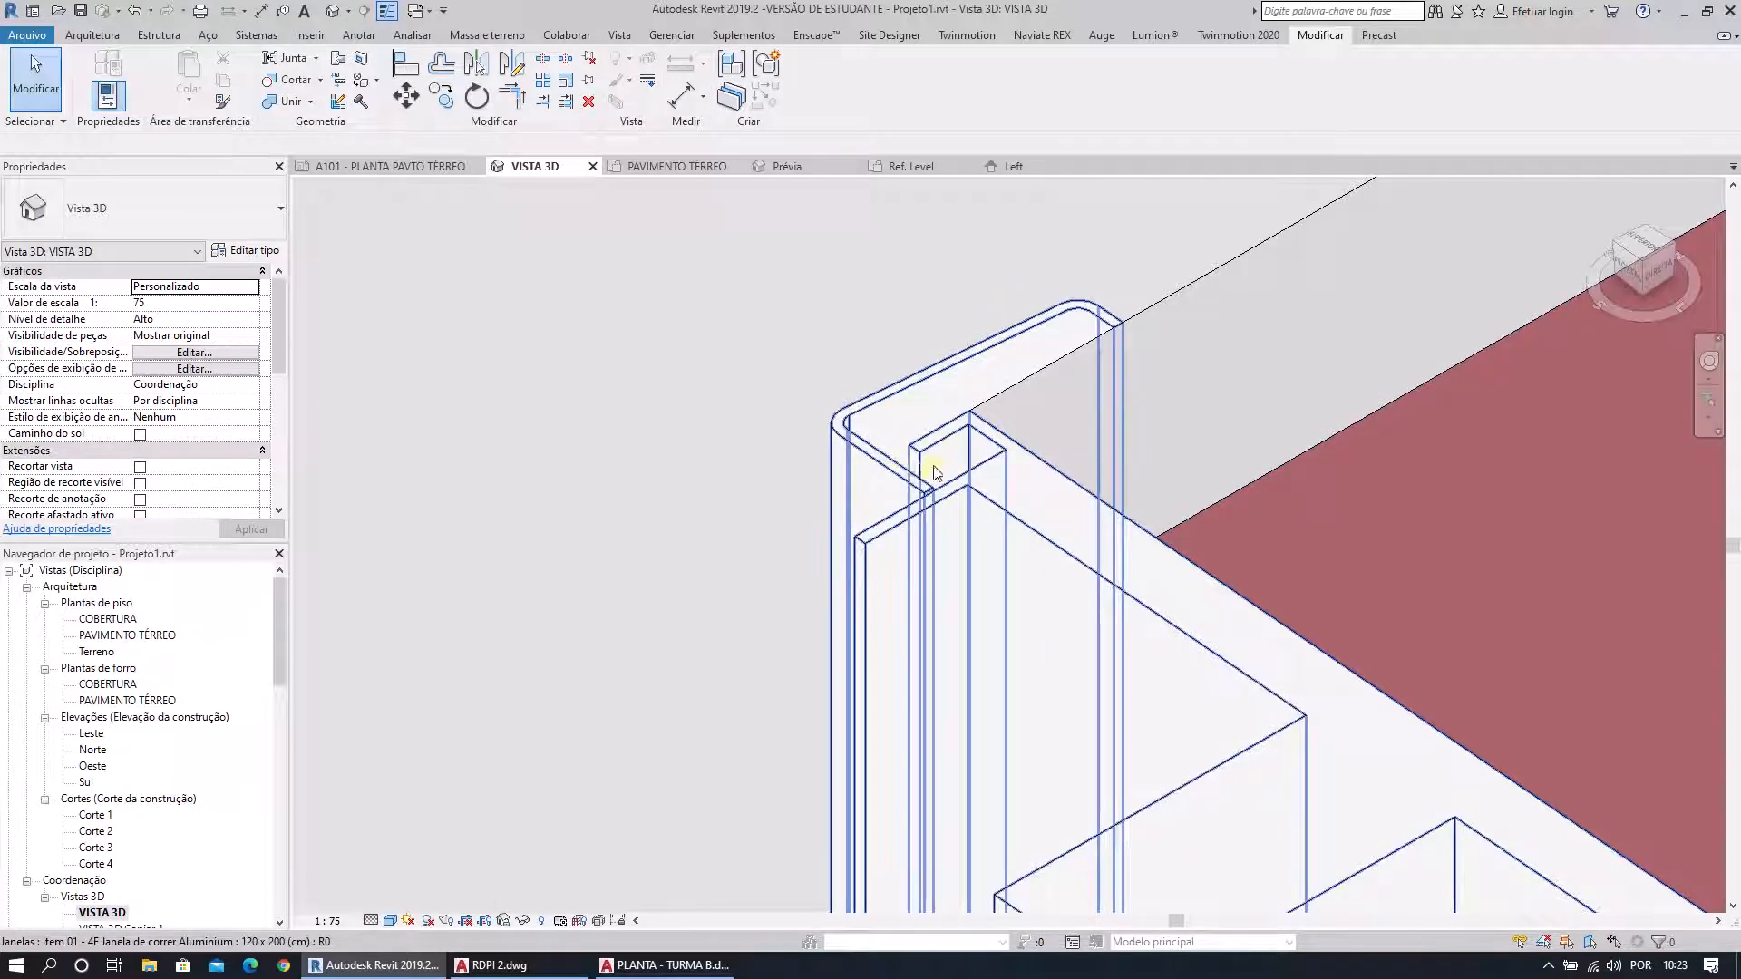
scroll(1033, 526, down, 10)
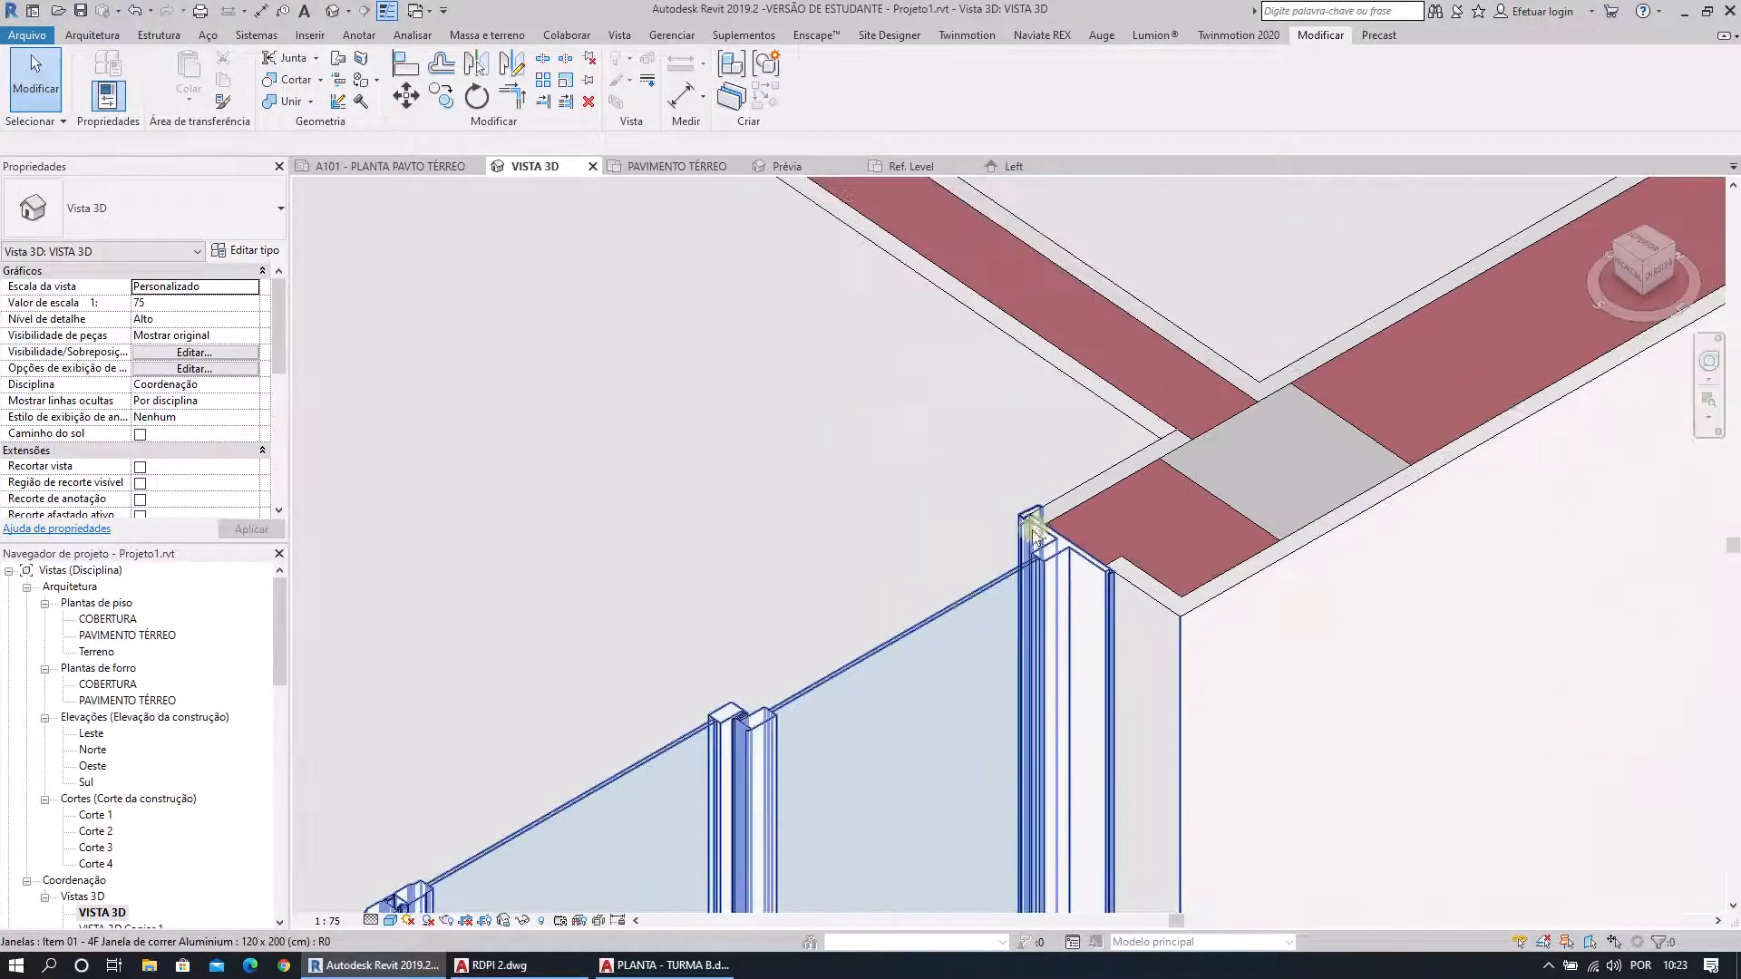
Examine the interlocking profiles of the sliding window's vertical stiles between the glass panels.
middle_drag(831, 733, 873, 592)
scroll(876, 585, up, 10)
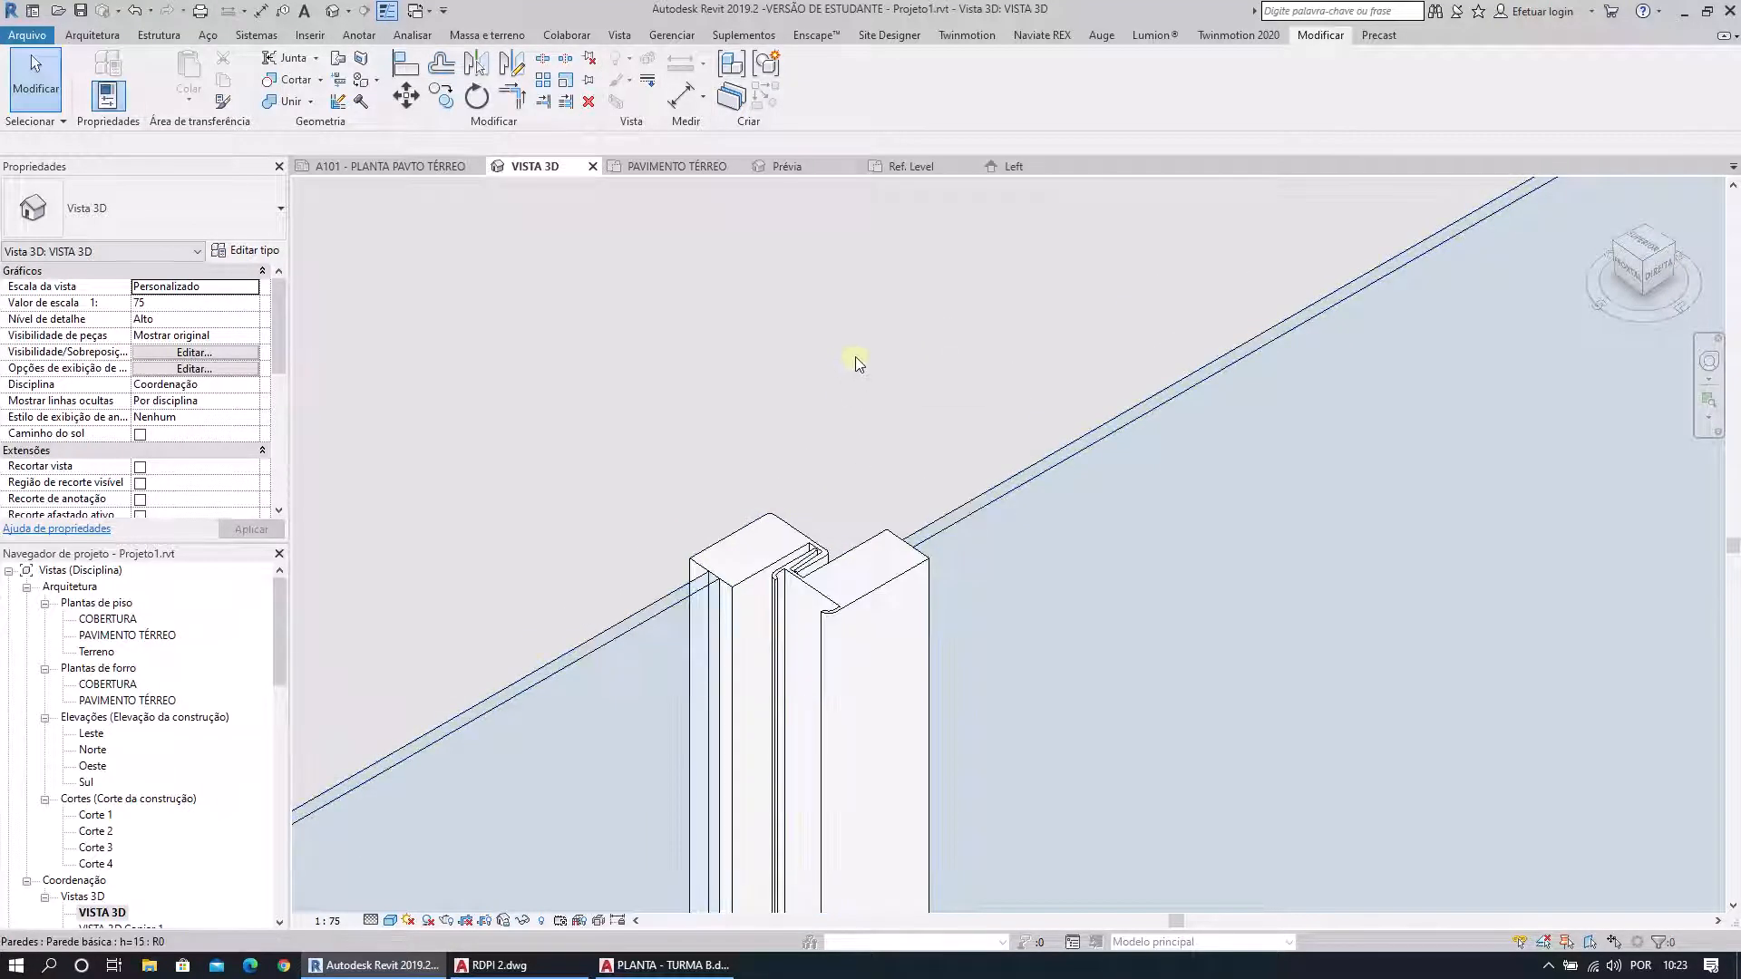
middle_drag(856, 356, 733, 221)
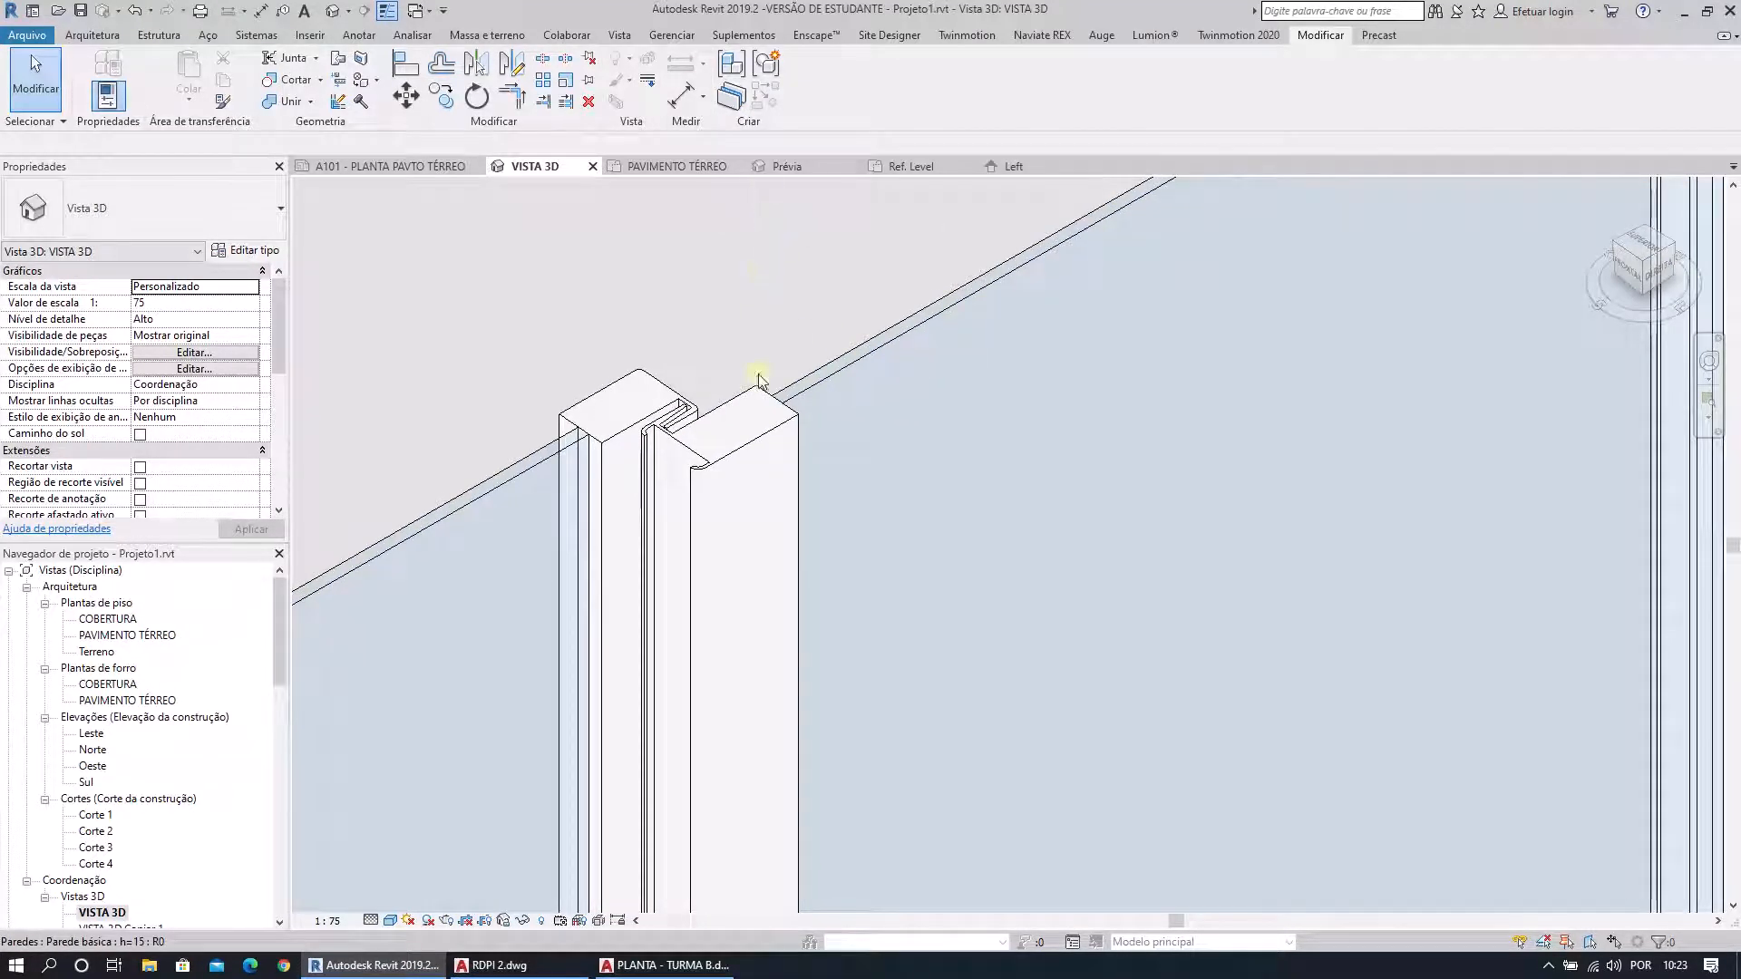
middle_drag(943, 428, 808, 564)
scroll(666, 570, down, 3)
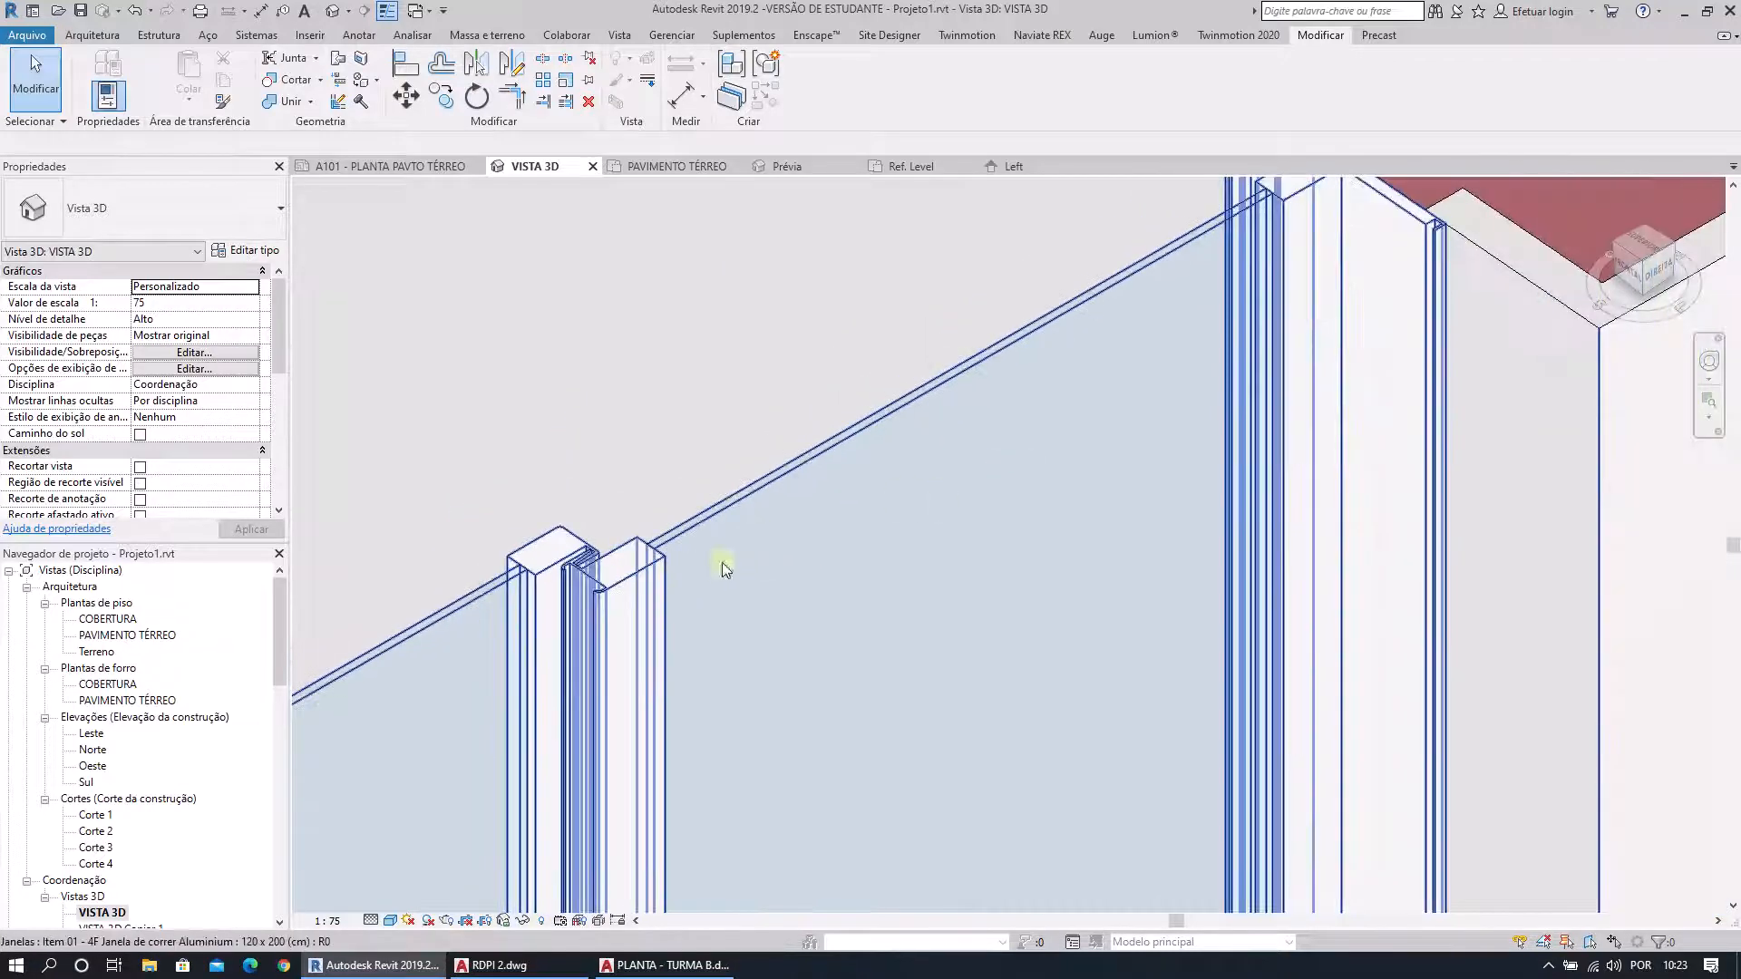
middle_drag(783, 280, 908, 196)
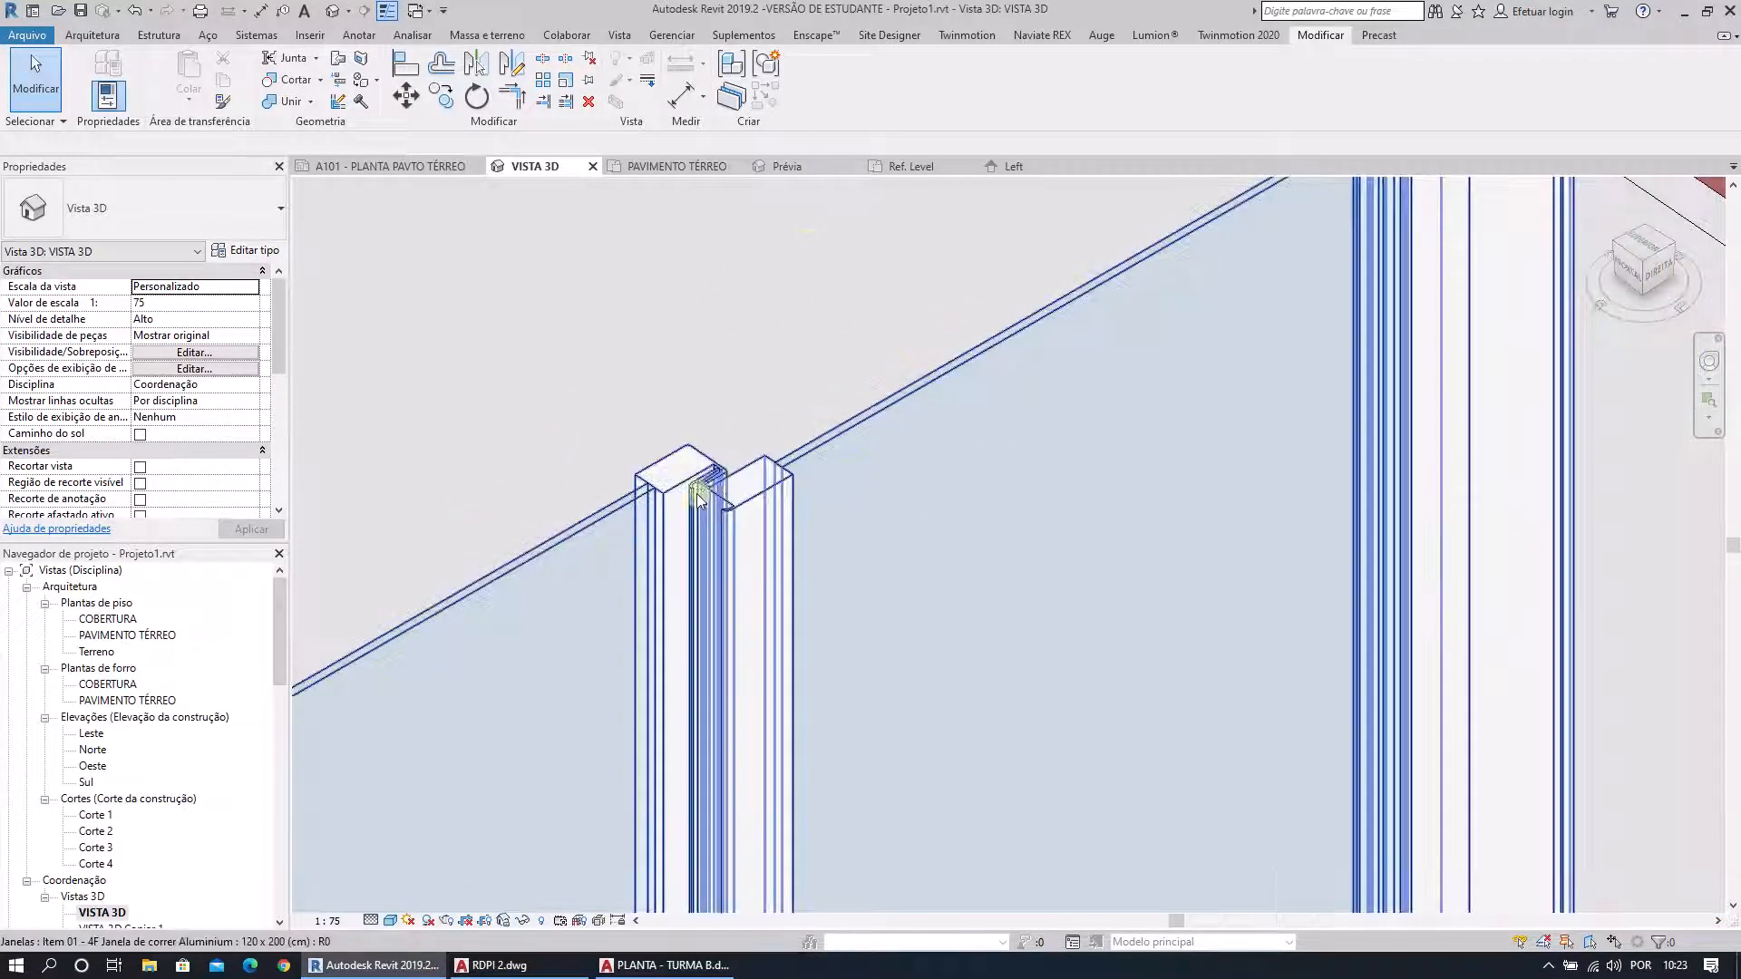
scroll(708, 486, up, 2)
scroll(712, 485, up, 4)
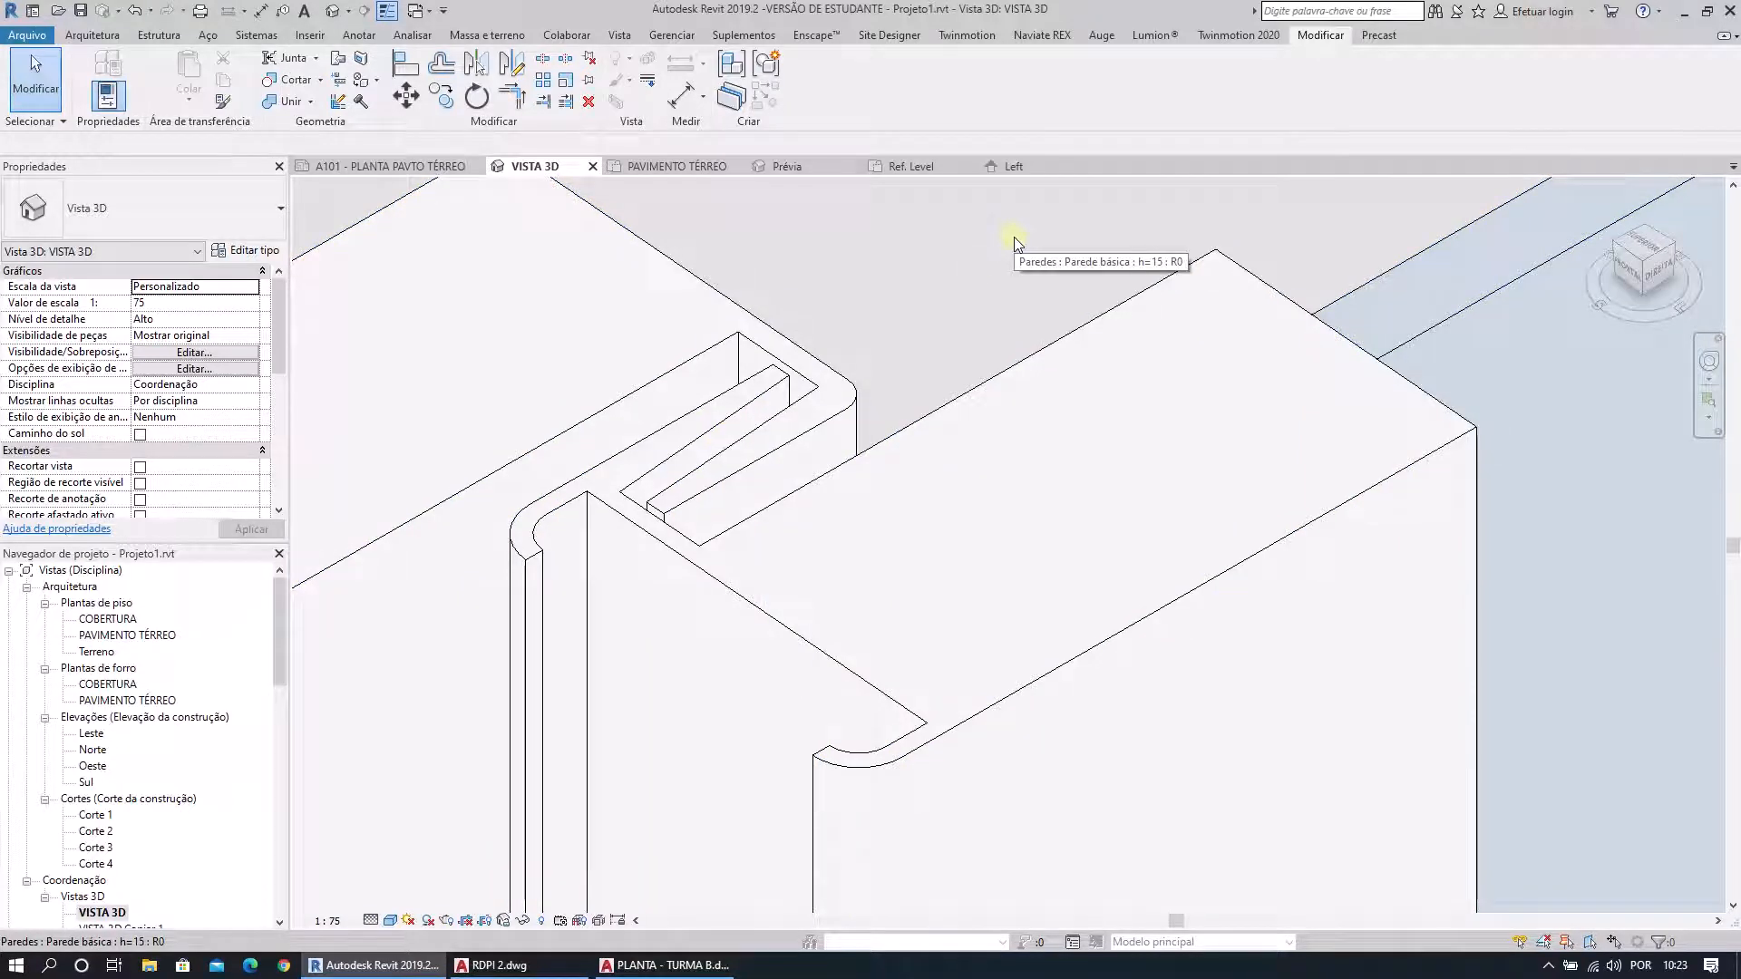
scroll(1014, 237, down, 2)
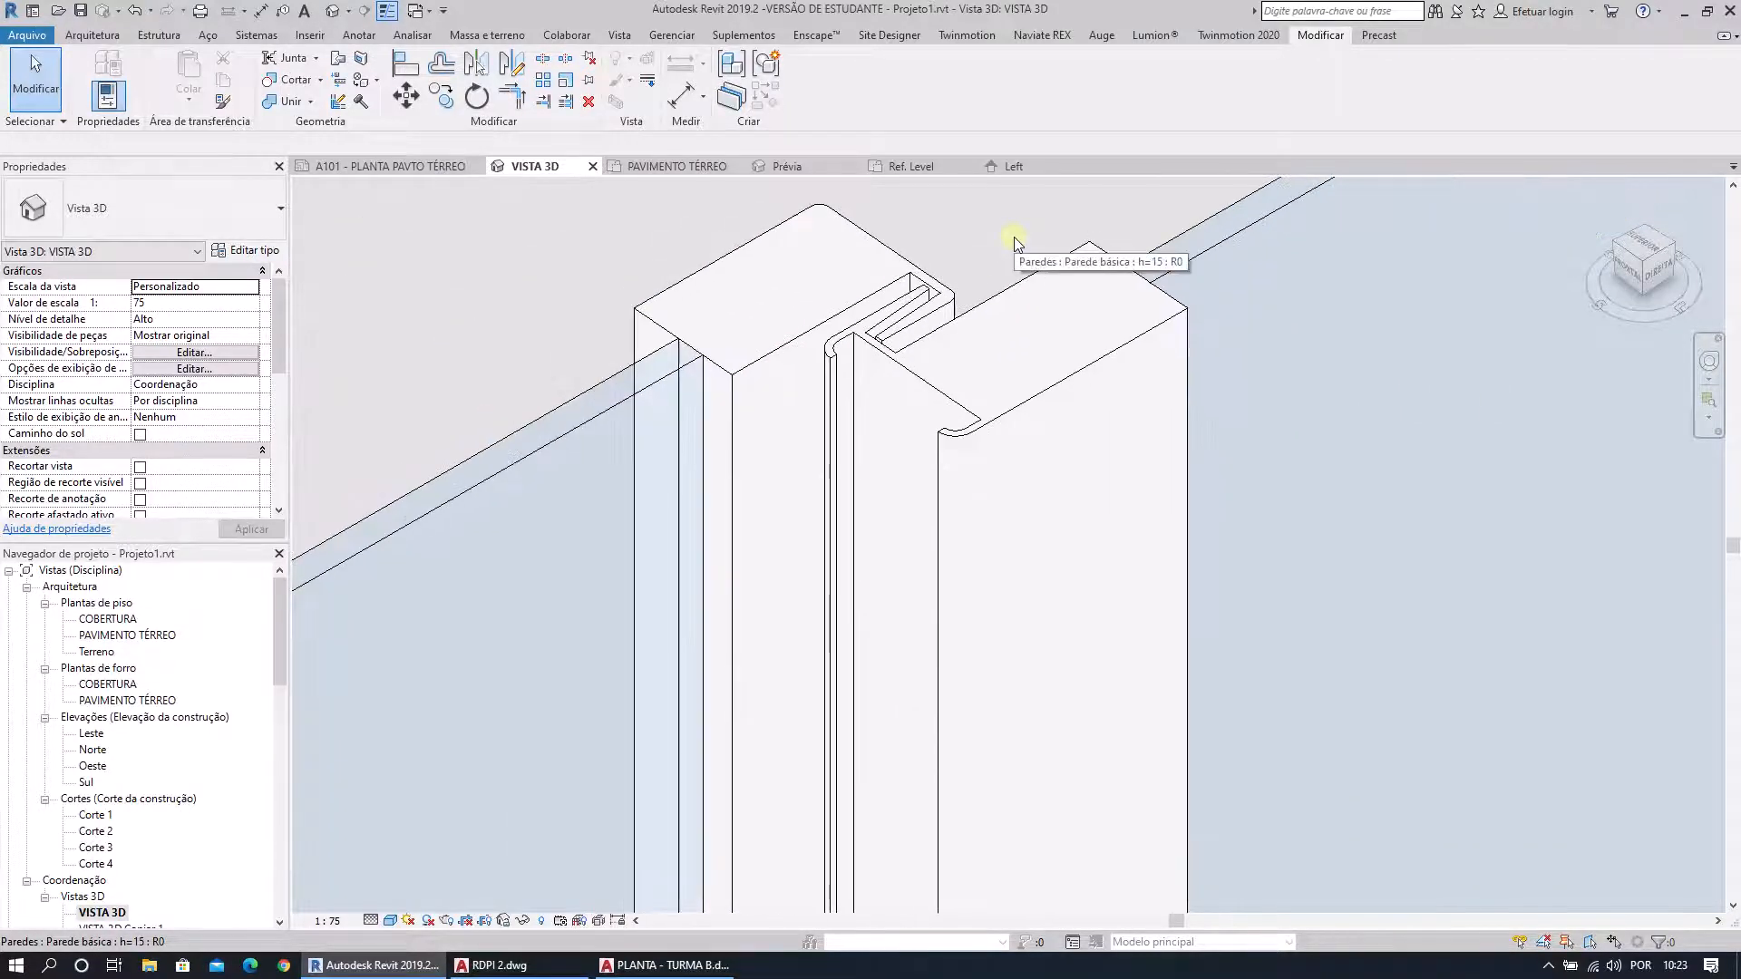
scroll(1013, 236, down, 1)
scroll(1014, 237, down, 4)
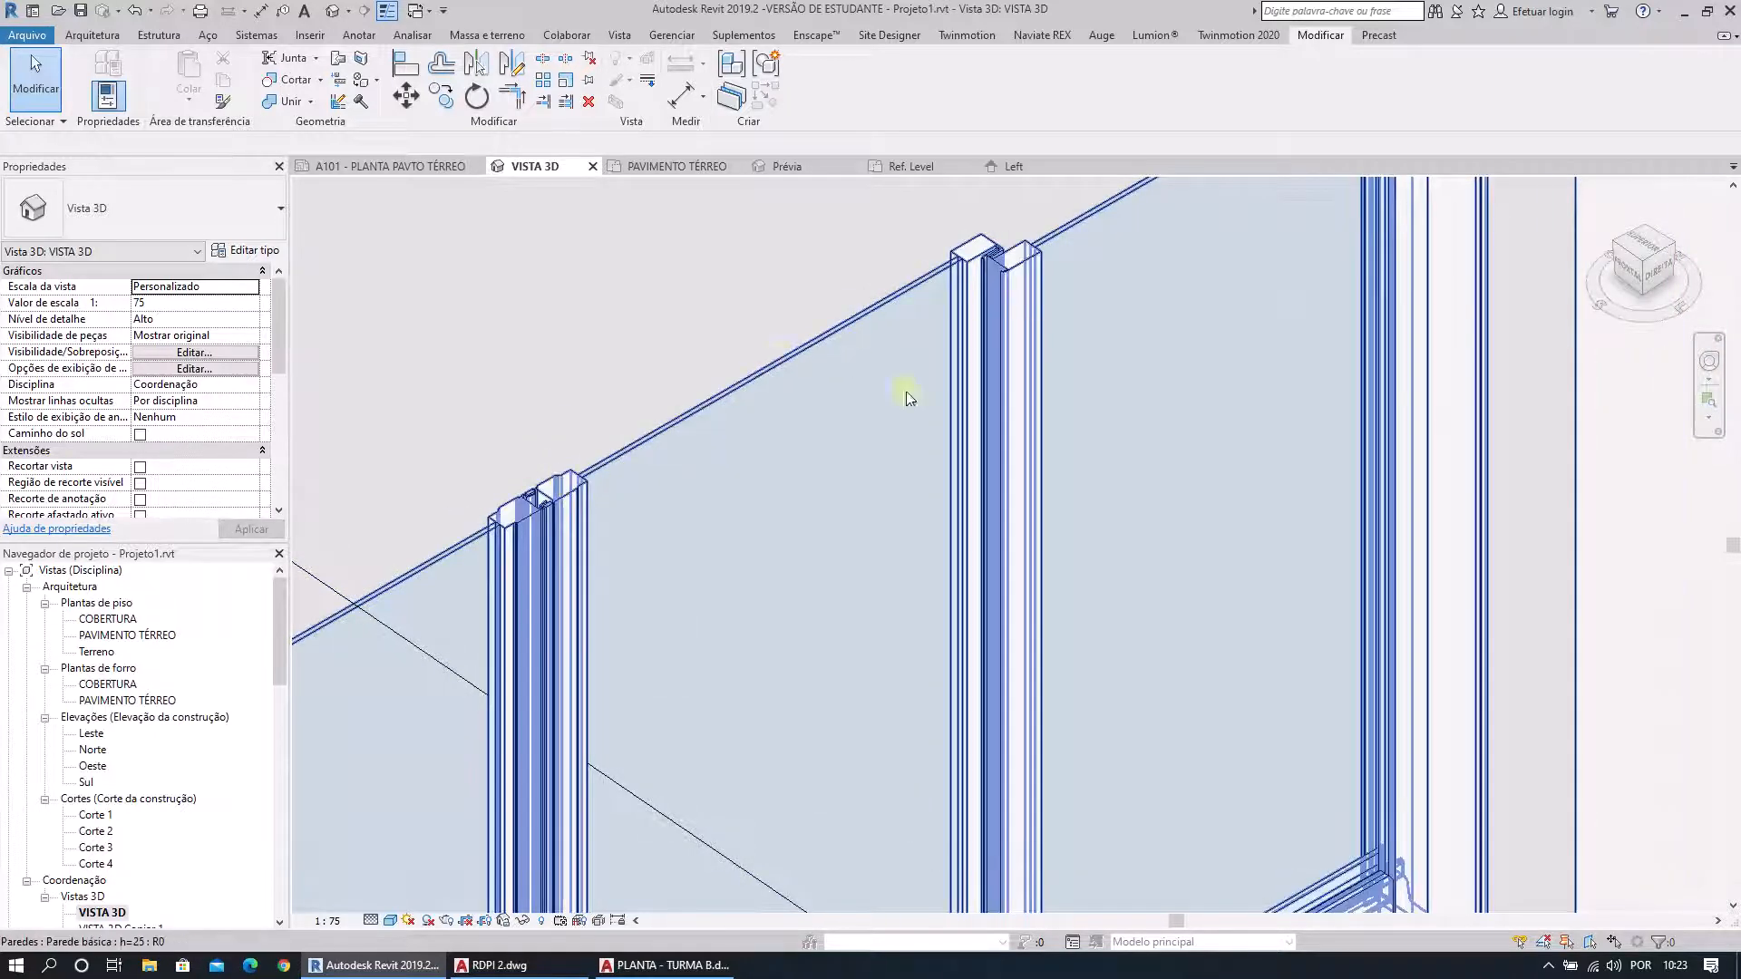
scroll(845, 708, down, 3)
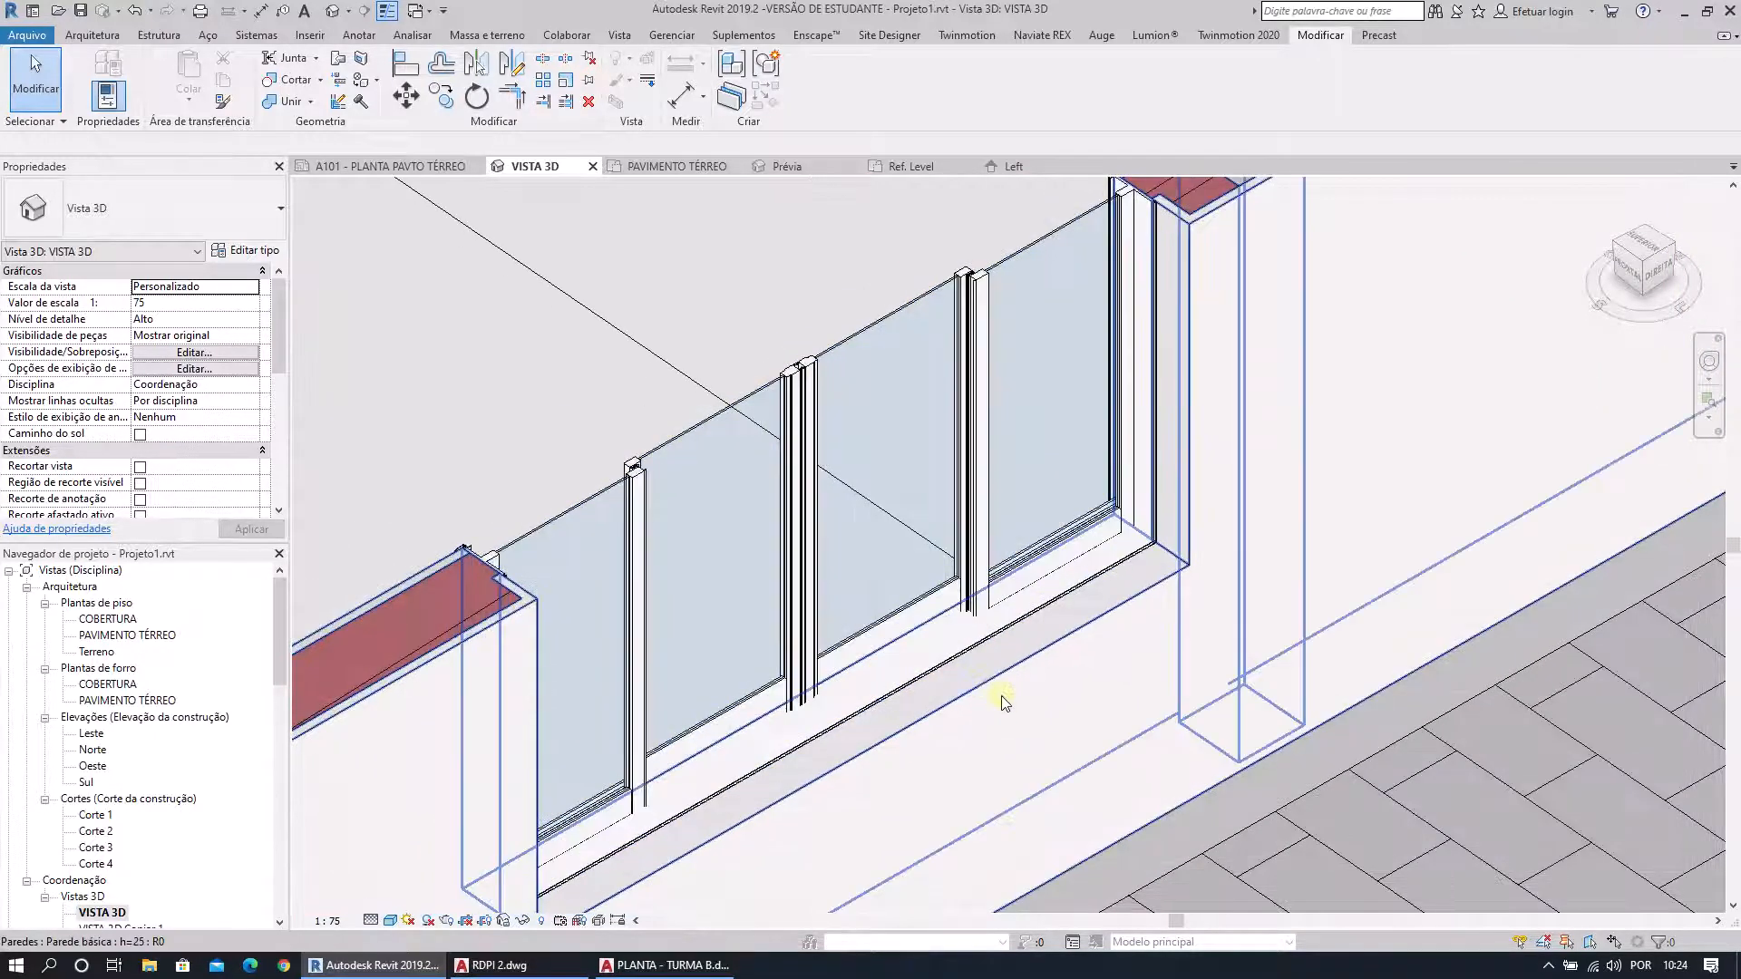
Examine the sliding window from inside the room, including its lower track and frame corner, and return to the exterior side.
shift+middle_drag(939, 686, 1255, 698)
scroll(580, 753, up, 3)
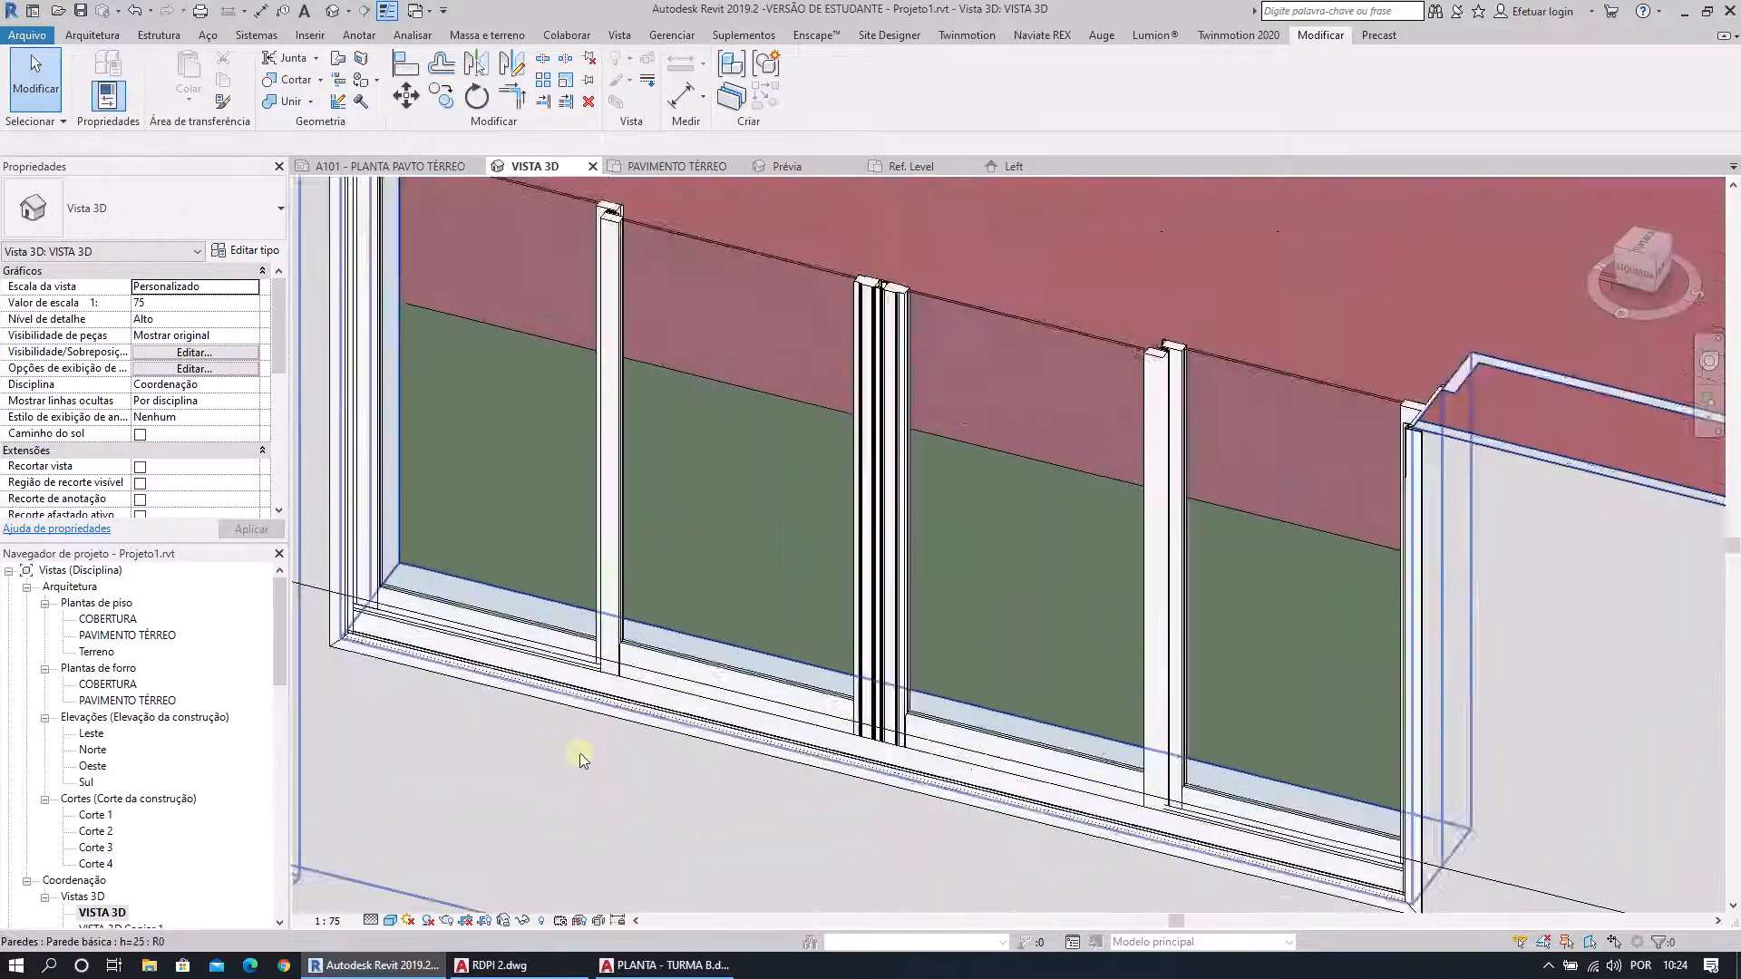
middle_drag(414, 711, 832, 784)
scroll(676, 707, up, 2)
shift+middle_drag(676, 707, 651, 714)
shift+middle_drag(778, 669, 806, 687)
middle_drag(875, 405, 649, 676)
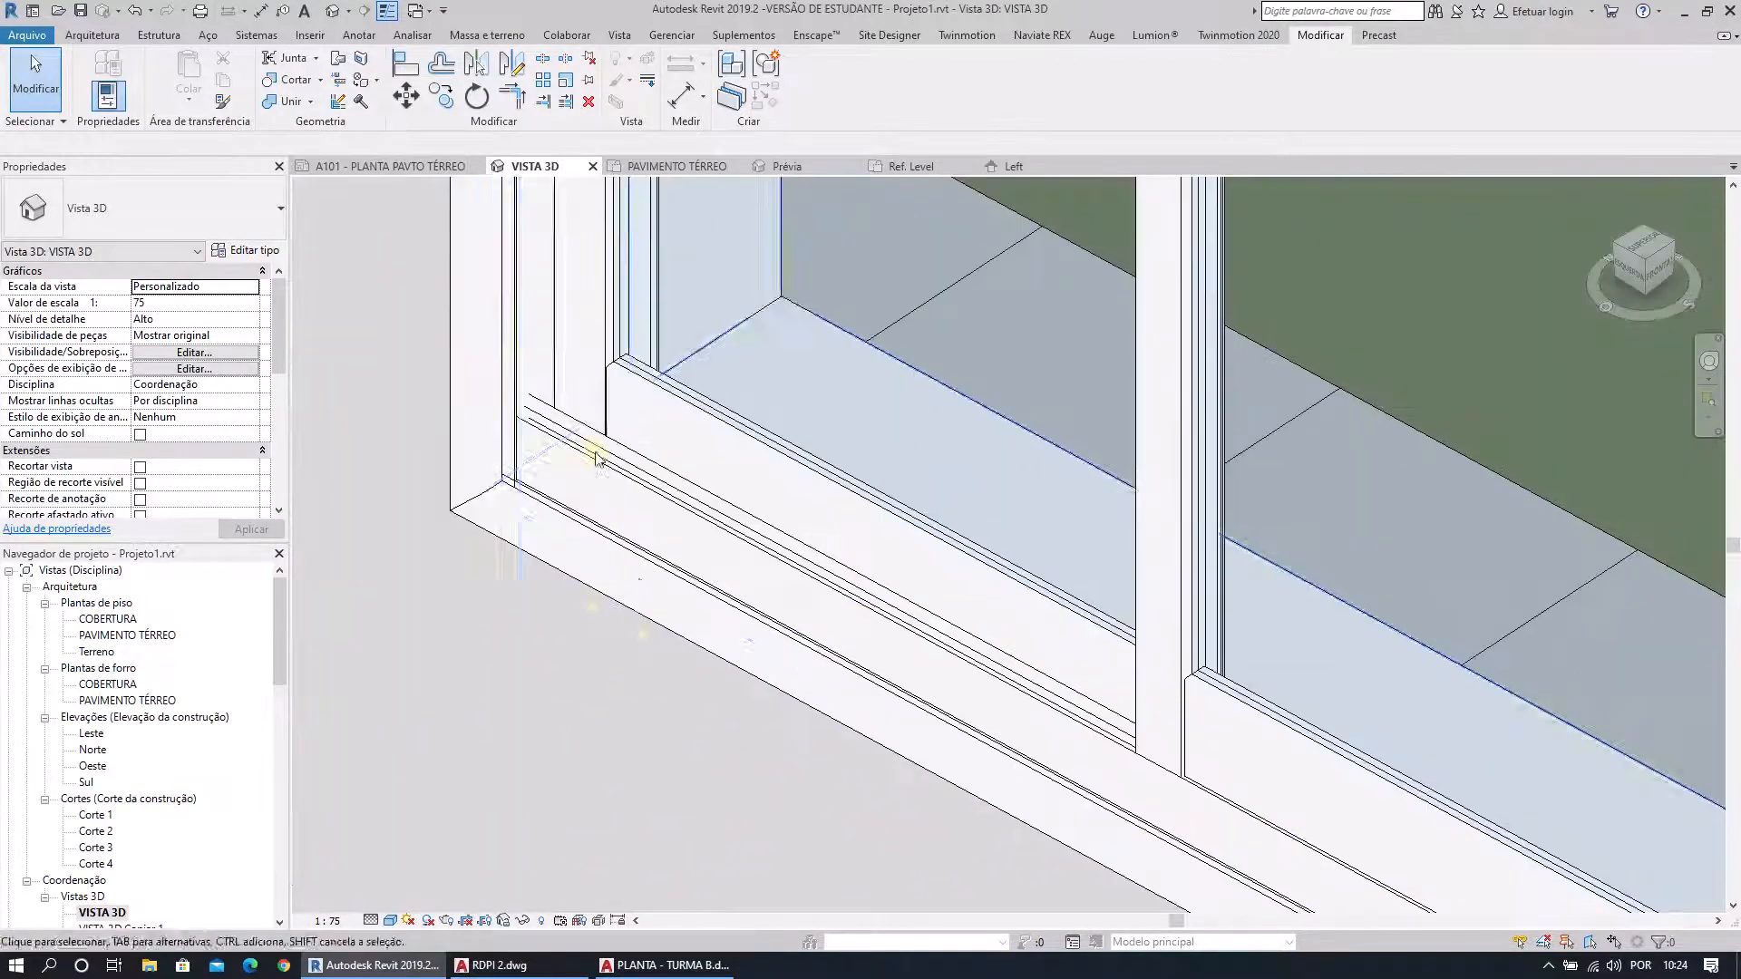
click(532, 420)
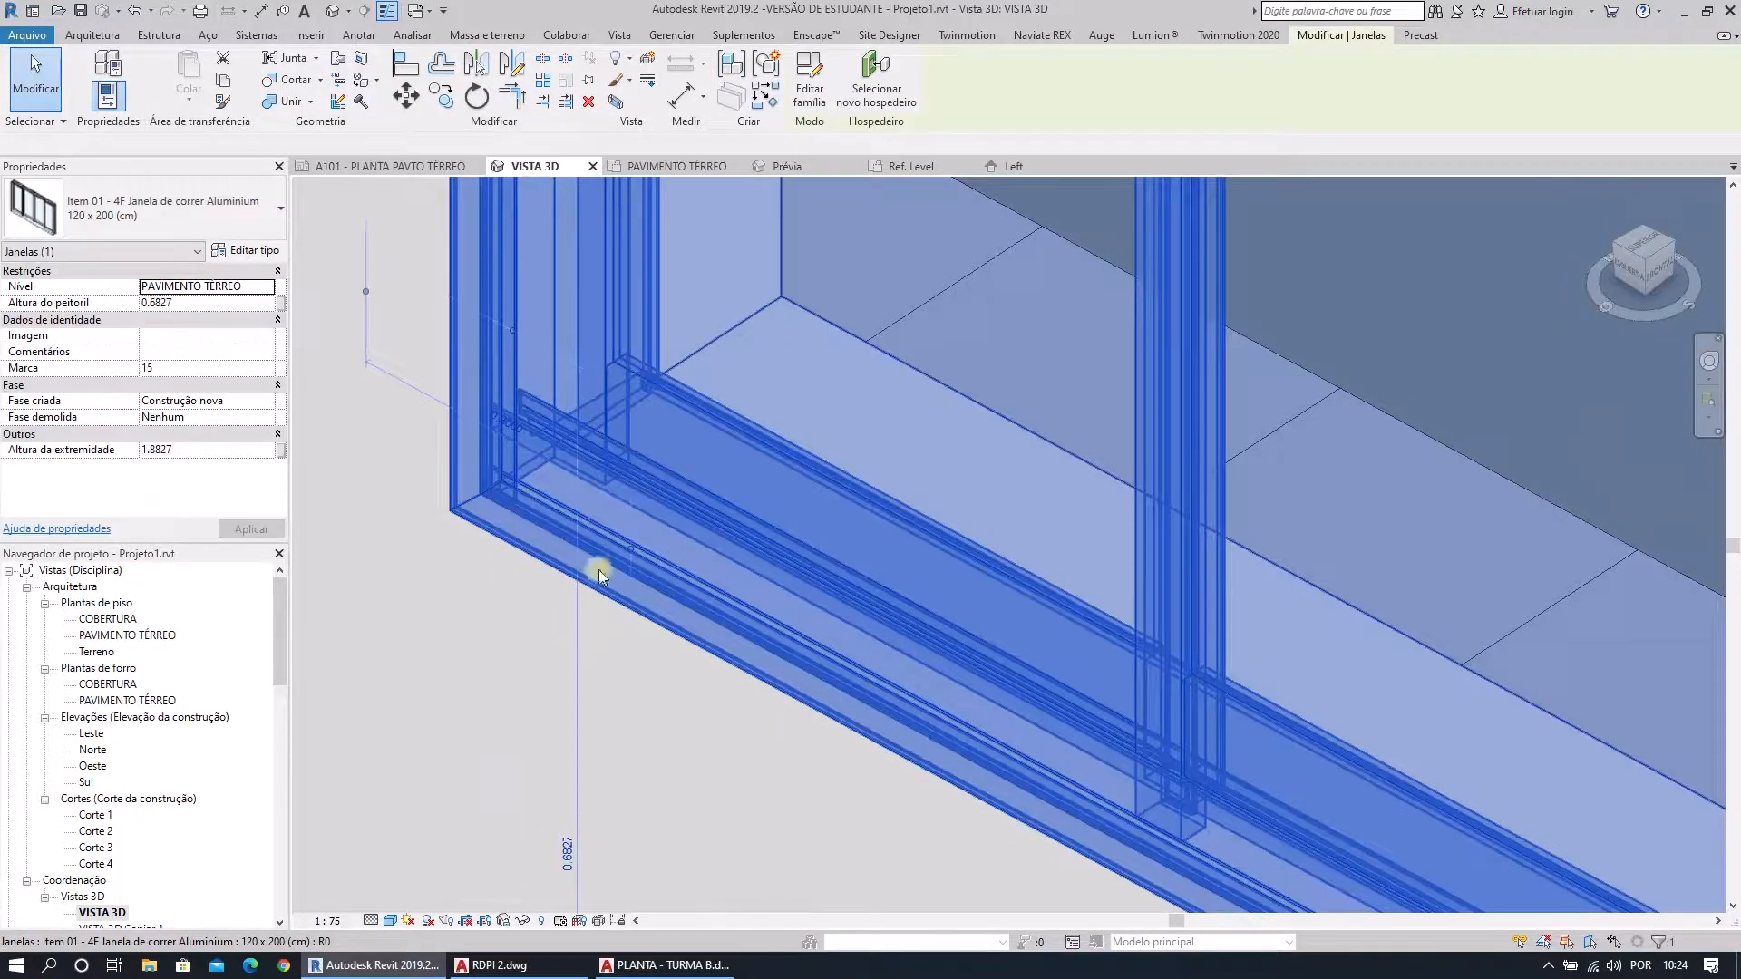
key(Escape)
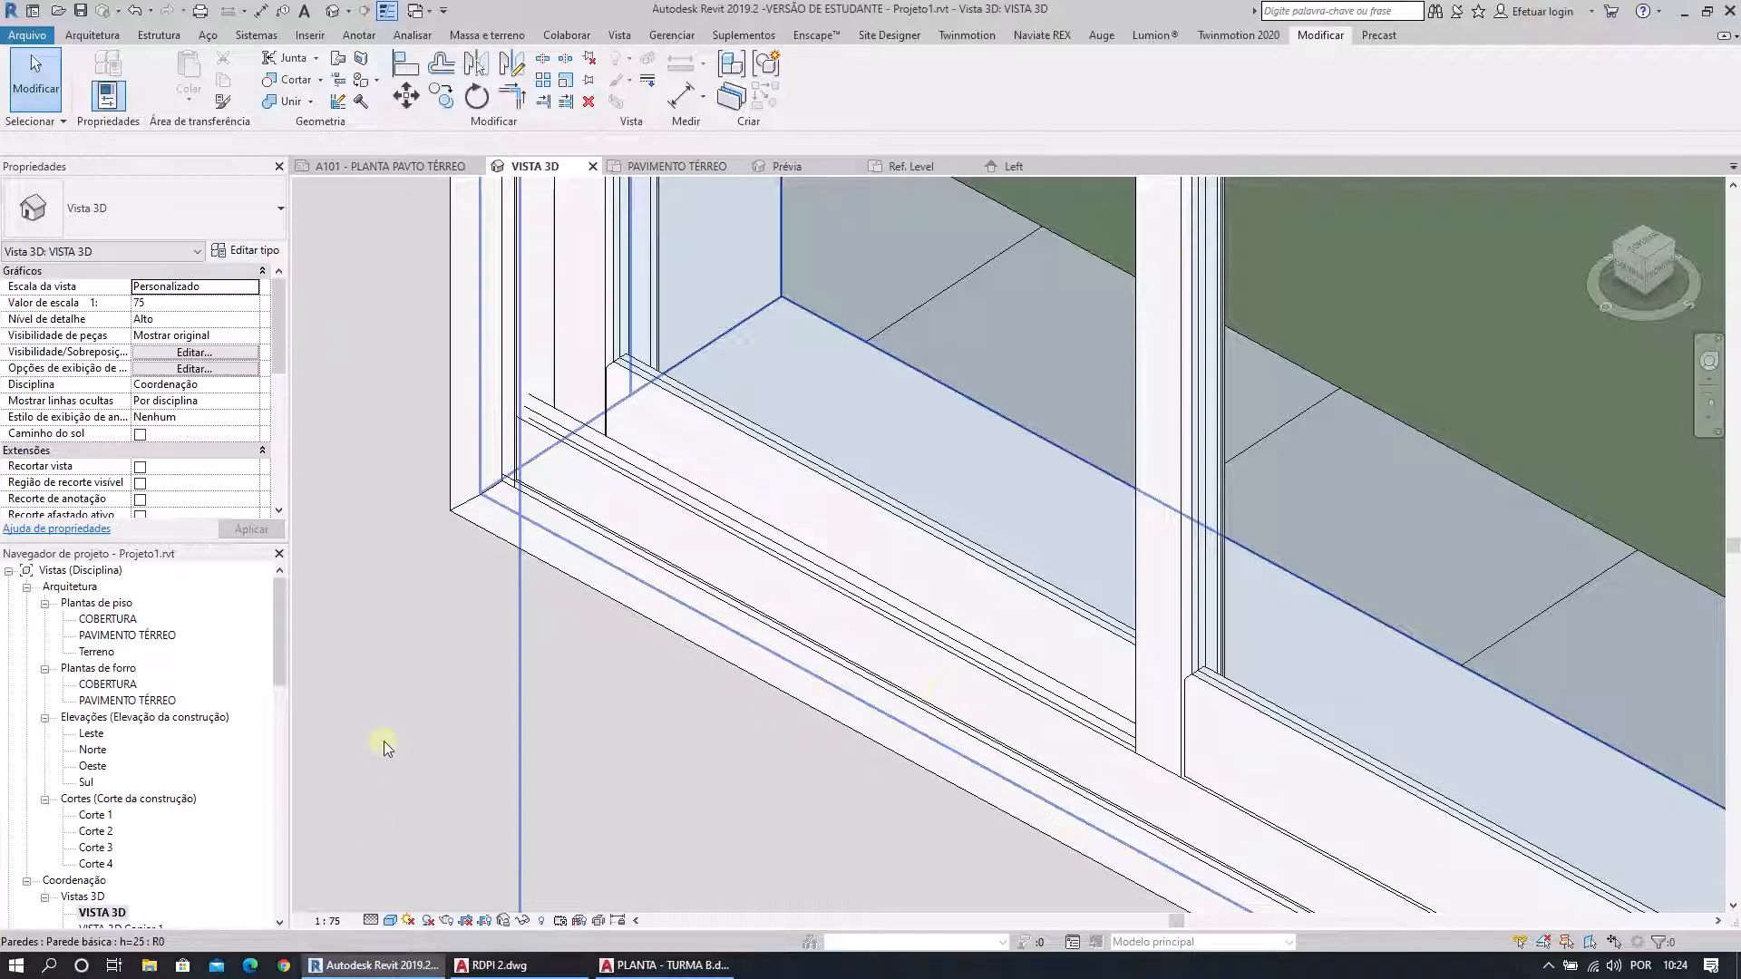
scroll(634, 613, down, 6)
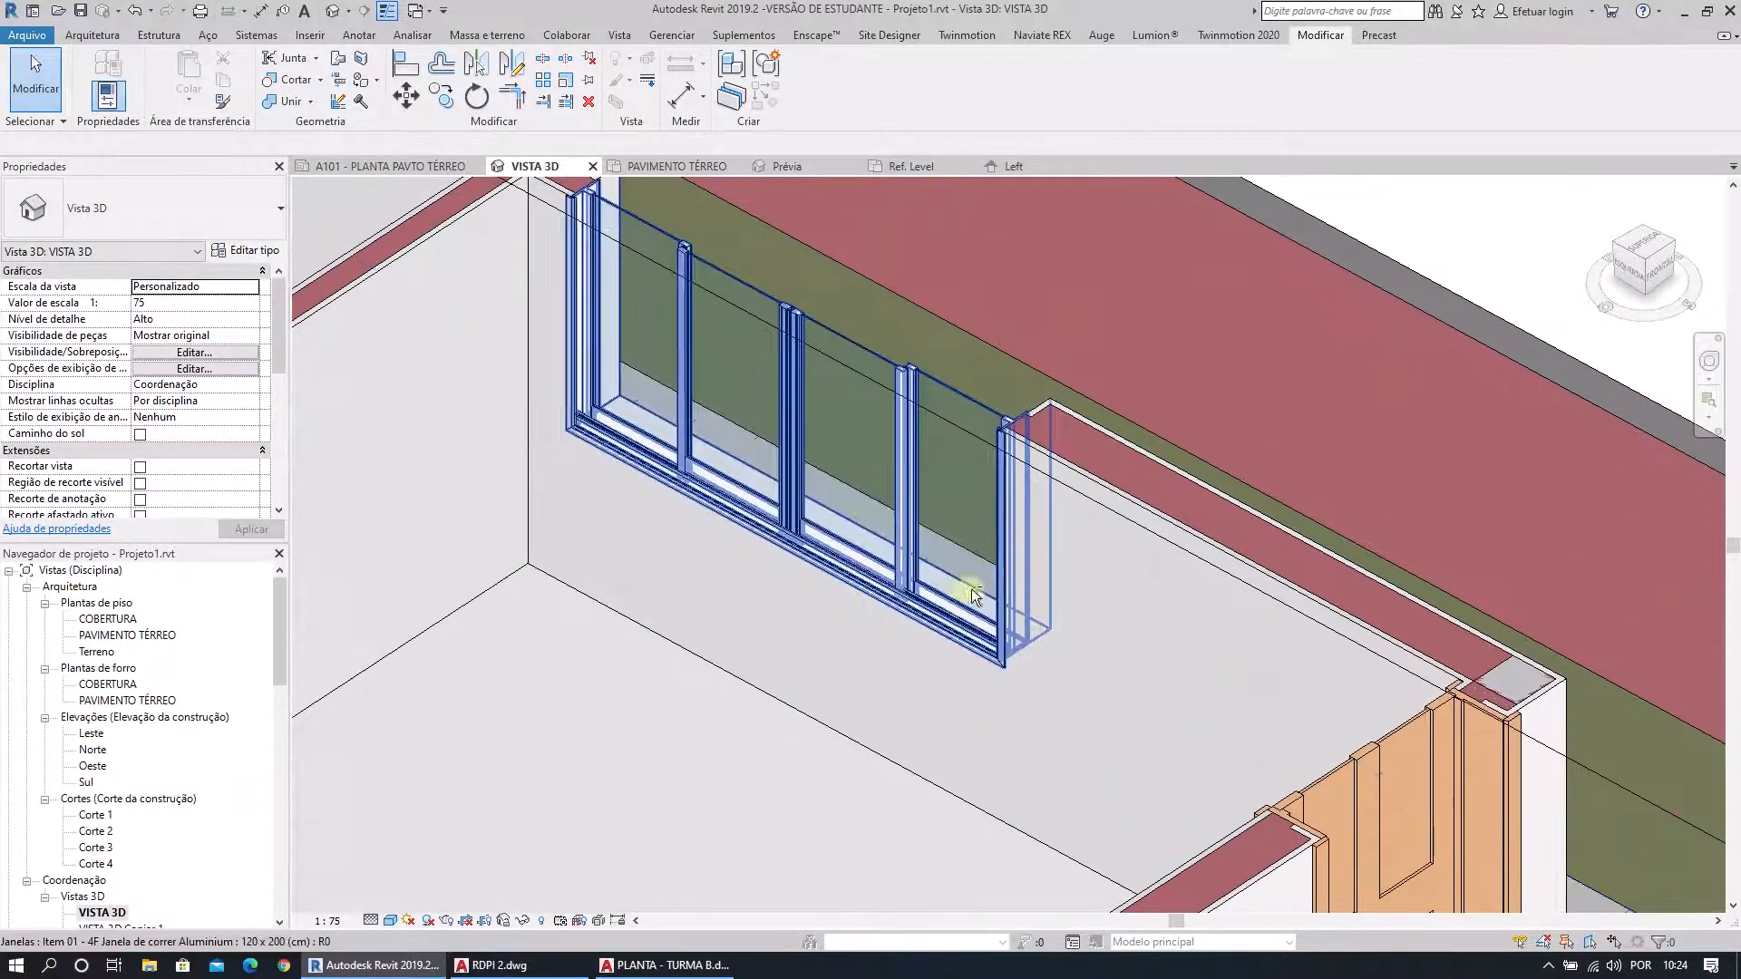
shift+middle_drag(971, 590, 840, 423)
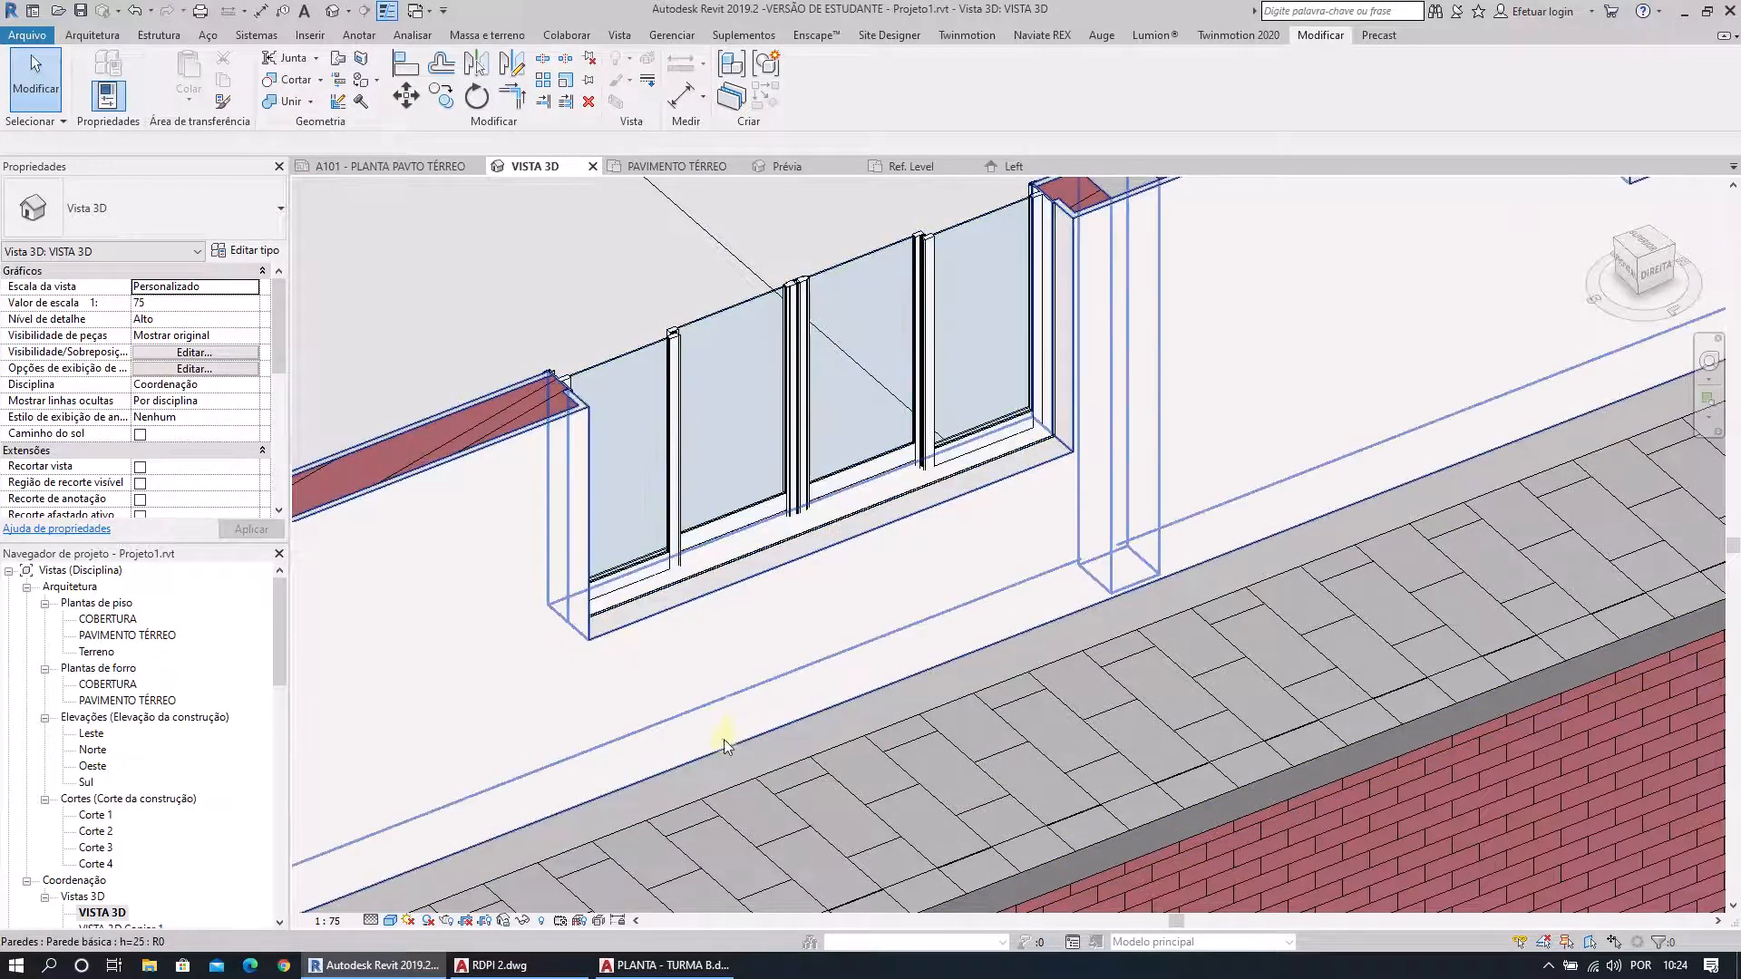
Switch to AutoCAD, view the RDPI 2 walls, and check the living room window's dimensions in PLANTA - TURMA B.
click(488, 967)
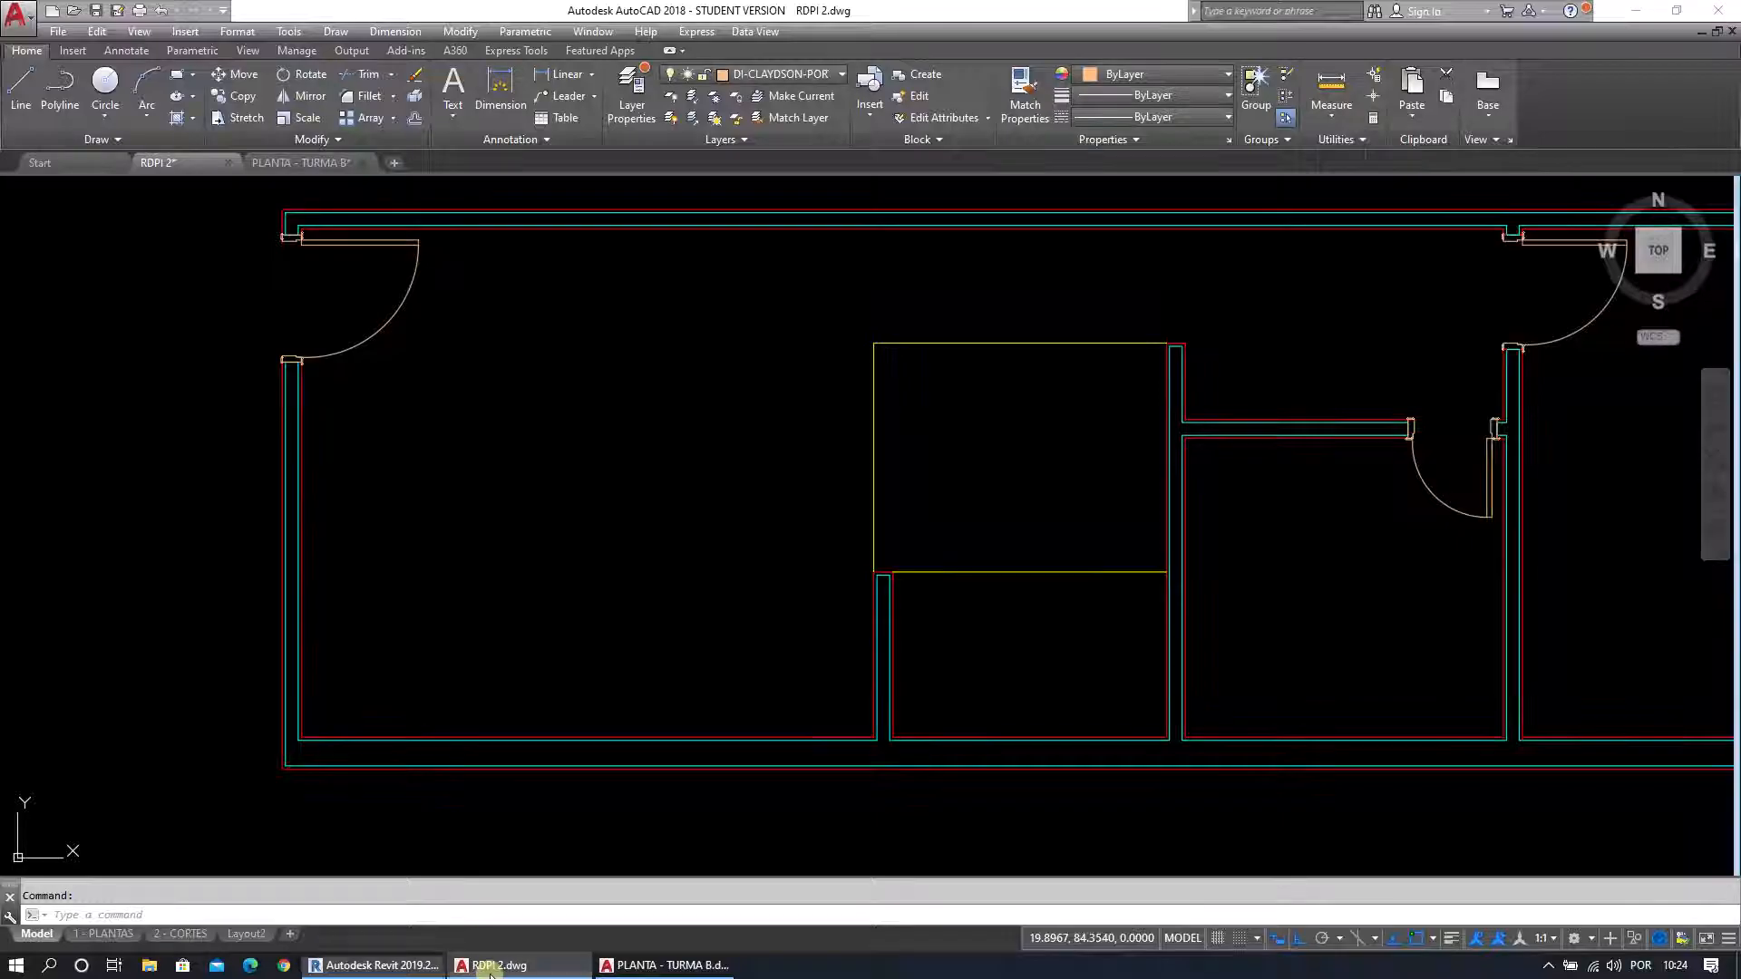
middle_drag(894, 721, 959, 639)
click(633, 967)
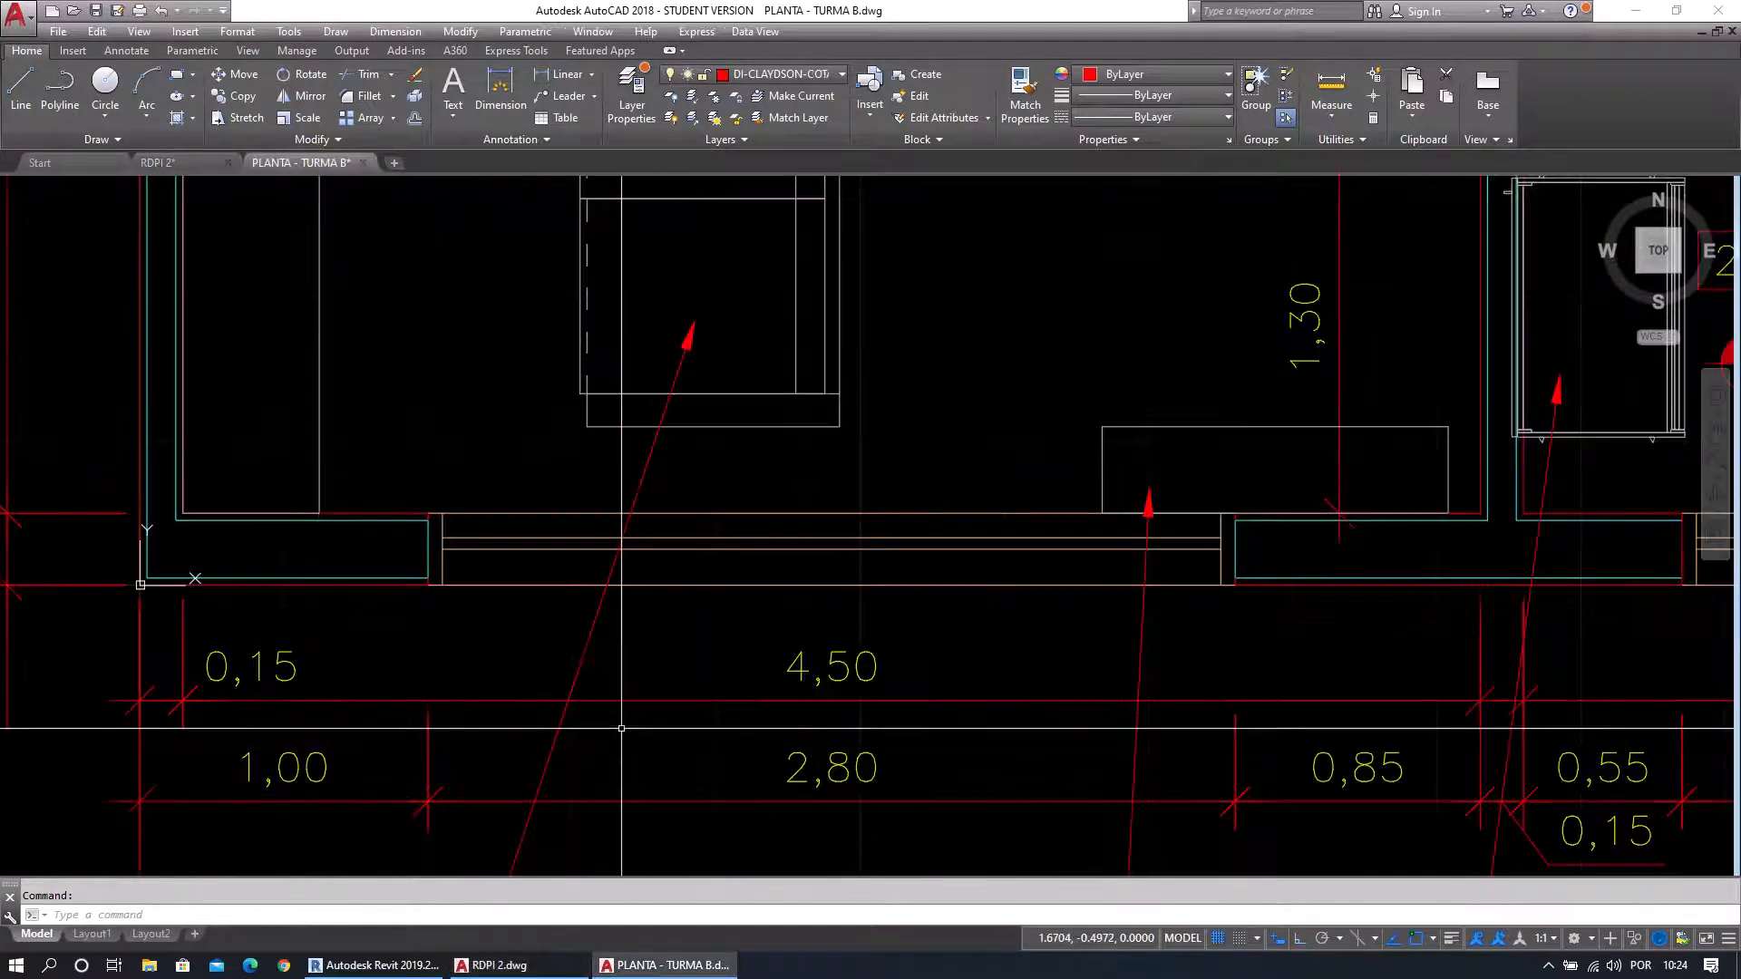
scroll(621, 729, down, 4)
scroll(560, 753, up, 4)
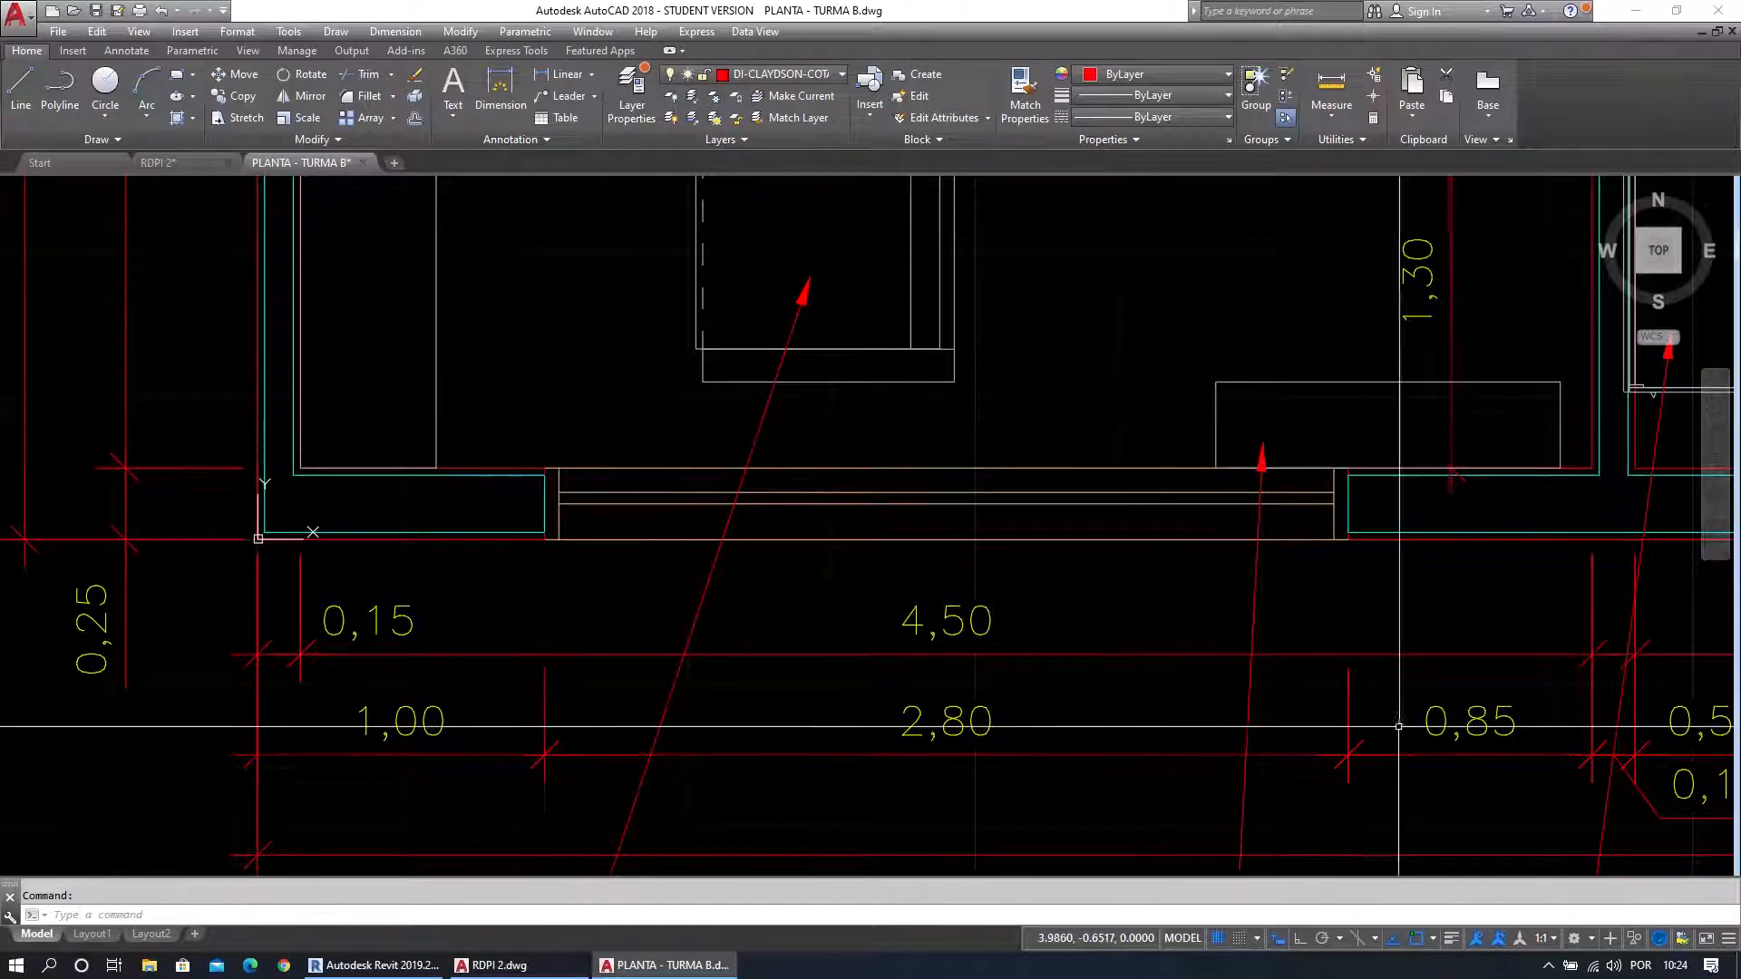
middle_drag(1400, 726, 1341, 727)
middle_drag(1624, 756, 1566, 741)
middle_drag(644, 723, 668, 718)
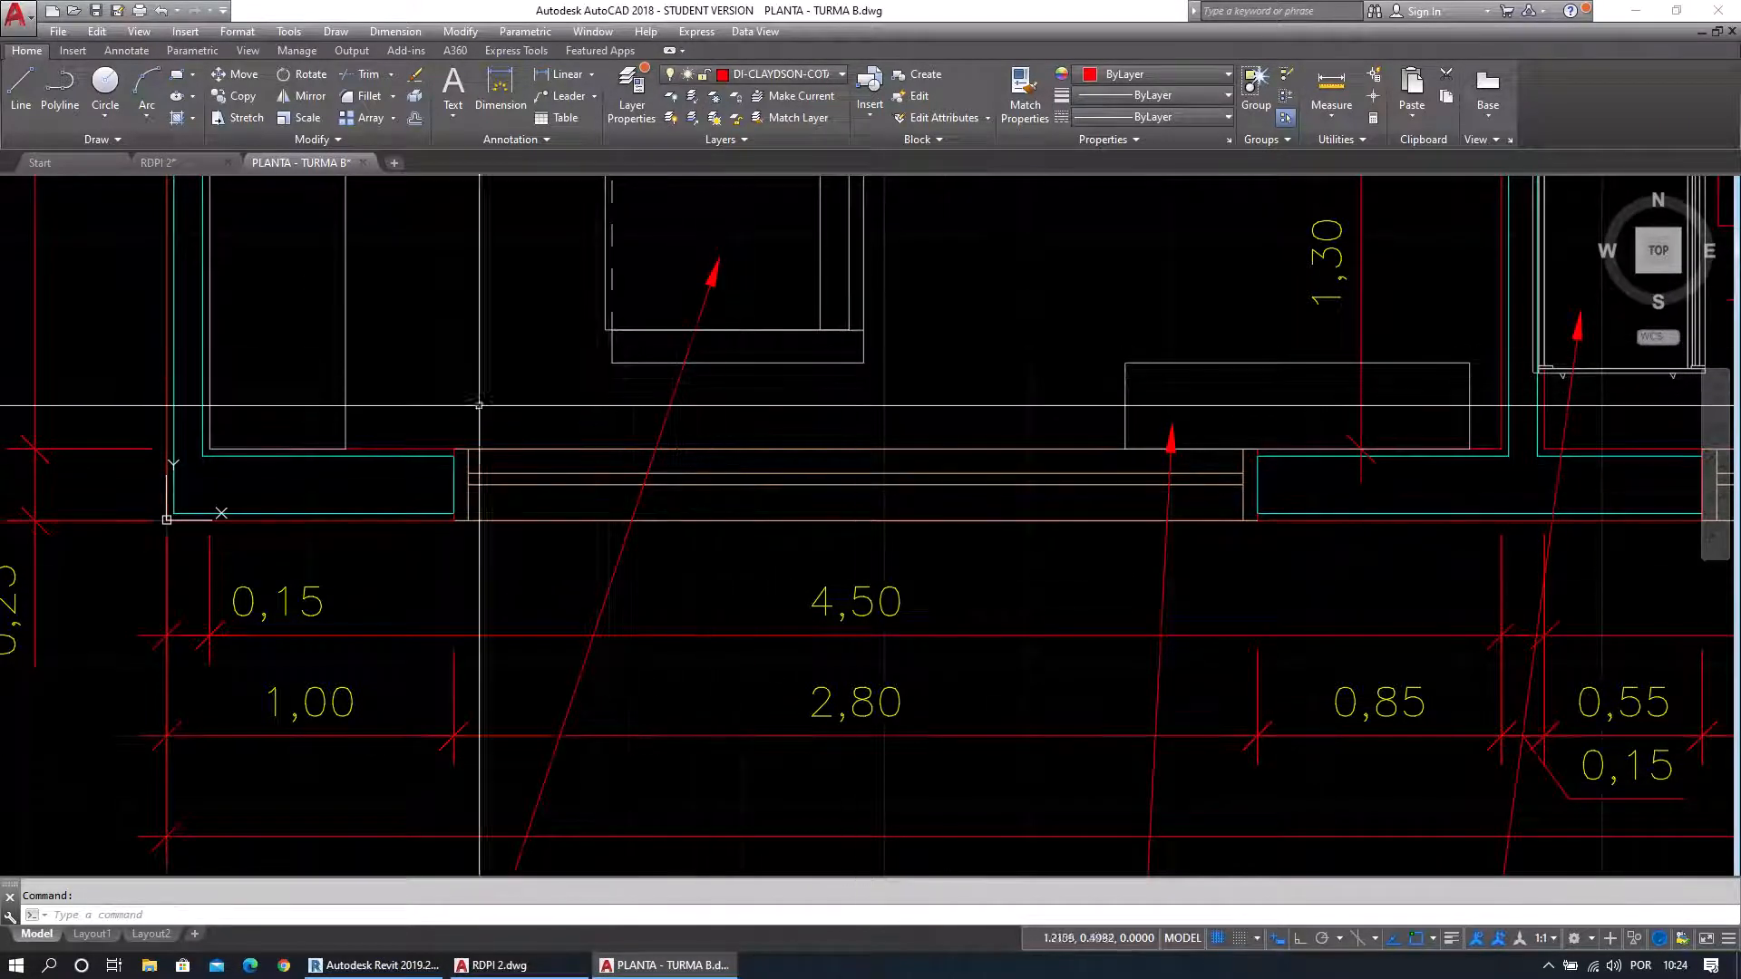
Return to the RDPI 2 drawing and bring the living room's lower exterior wall into view.
click(194, 166)
scroll(759, 719, up, 6)
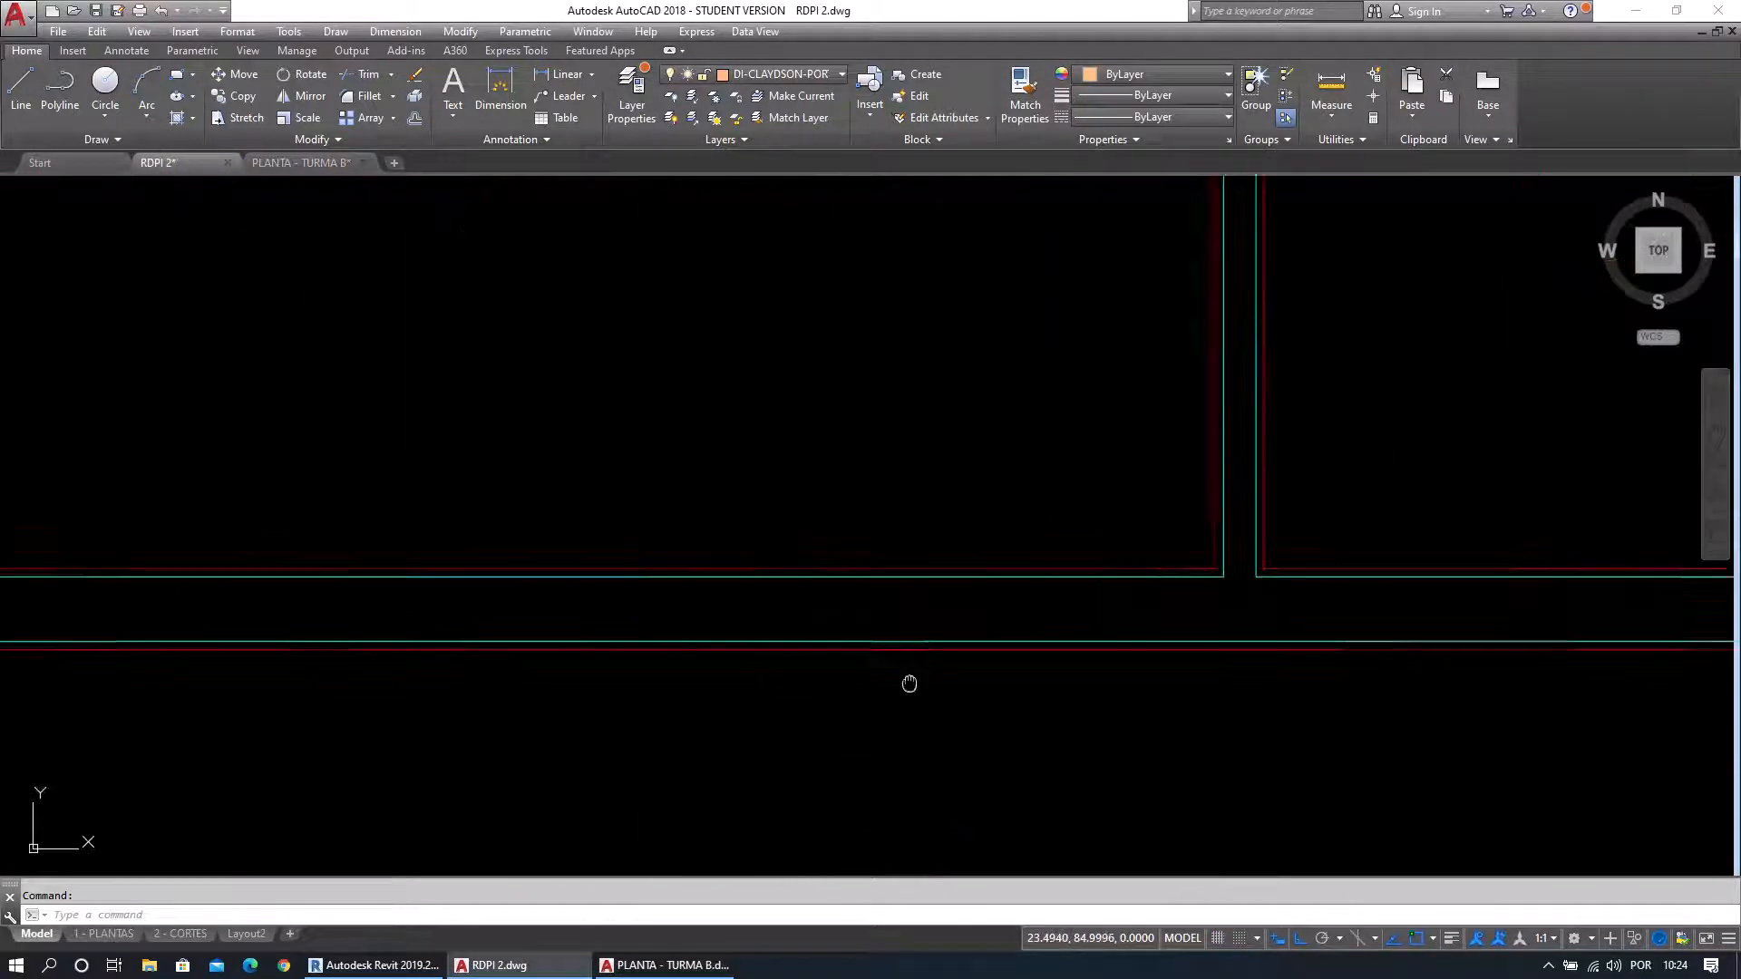
scroll(1108, 695, up, 2)
middle_drag(1108, 695, 1384, 690)
scroll(1384, 690, down, 2)
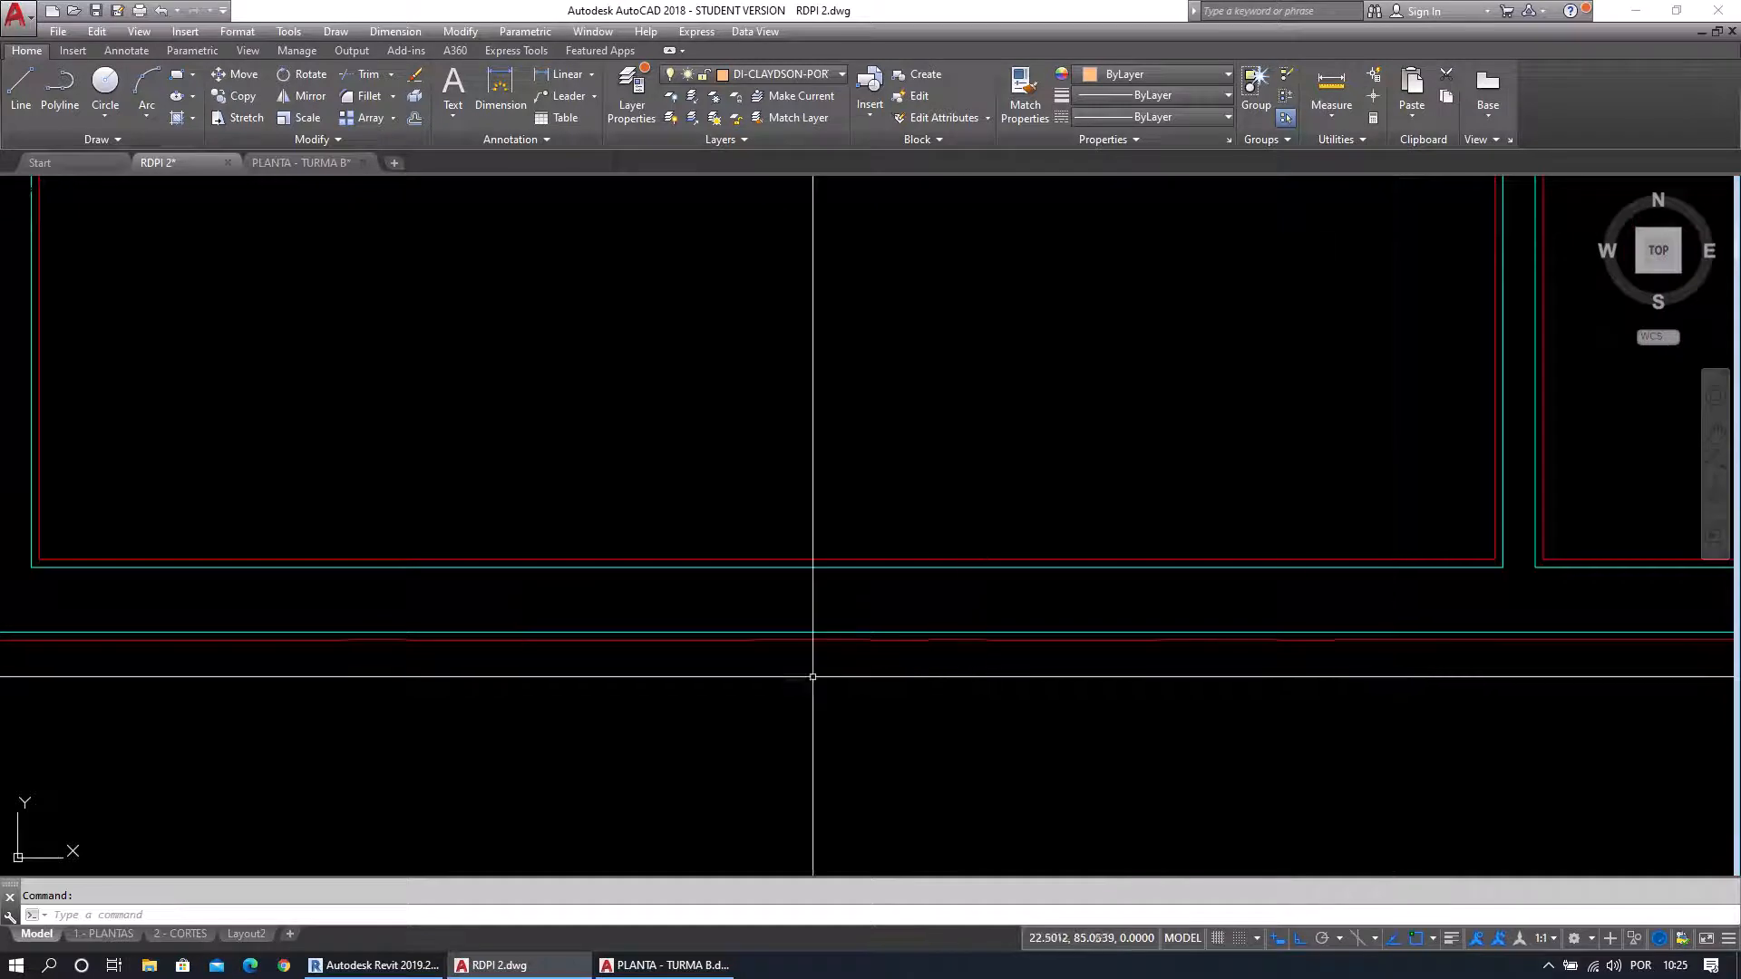
middle_drag(1072, 694, 1174, 709)
key(Escape)
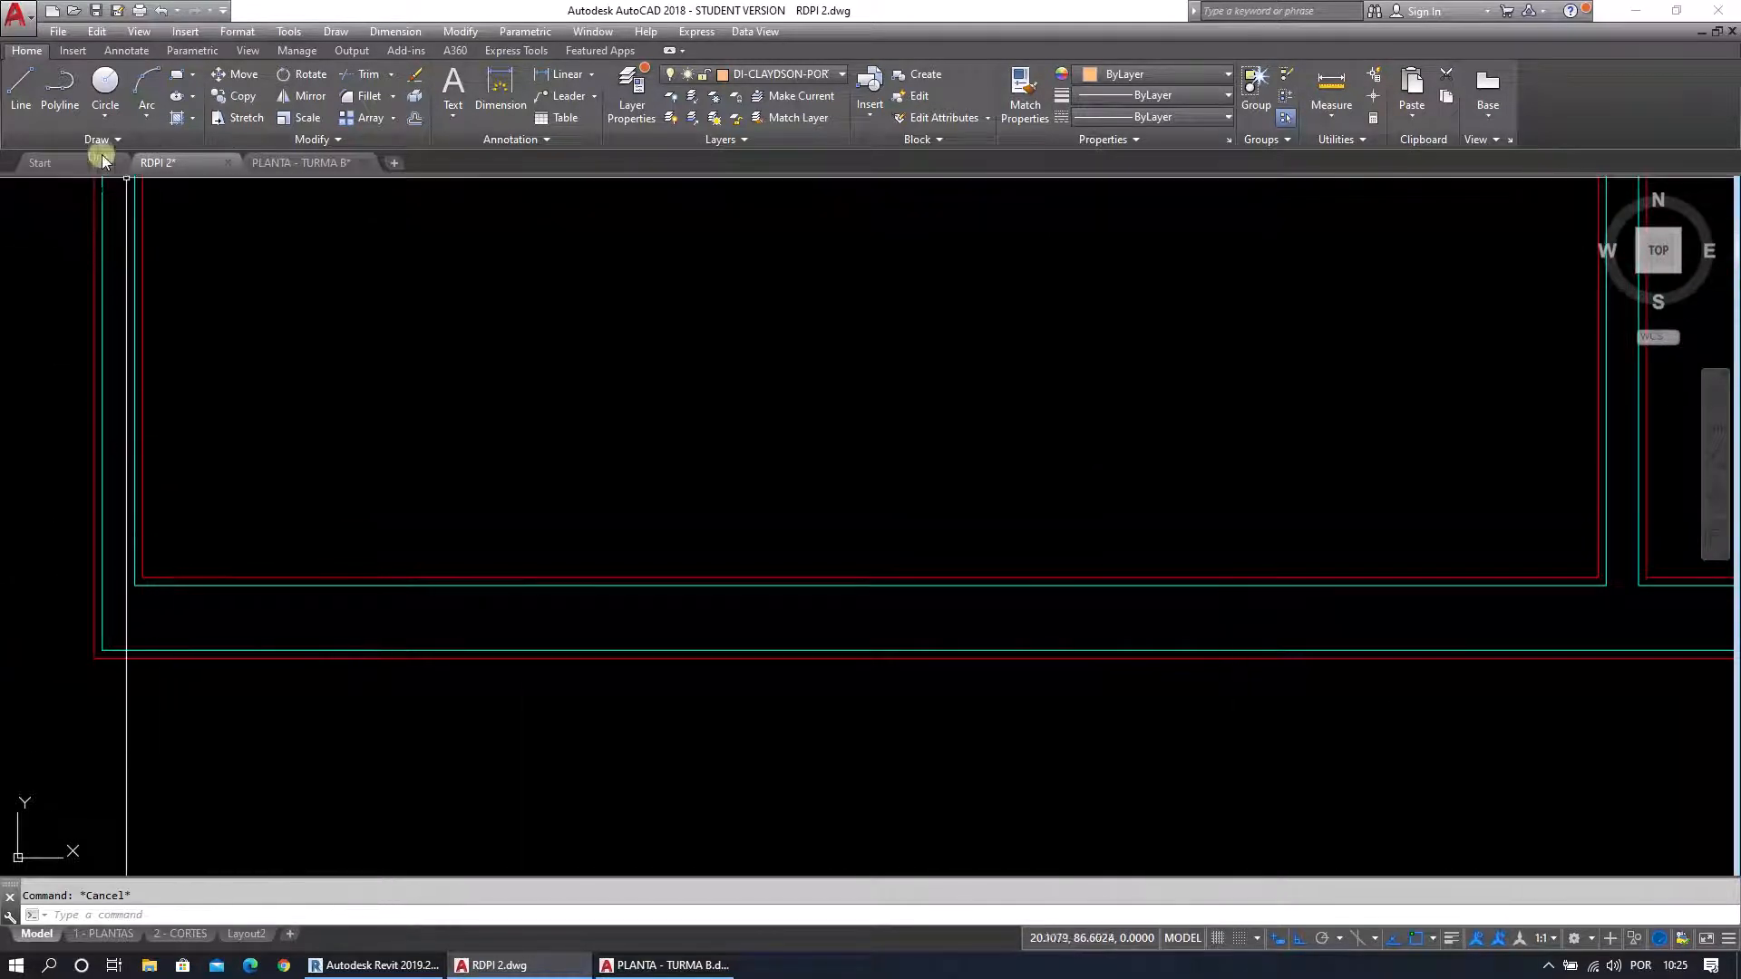
Draw a line across the lower exterior wall, from the living room's lower-right inner corner to the outer face.
click(22, 91)
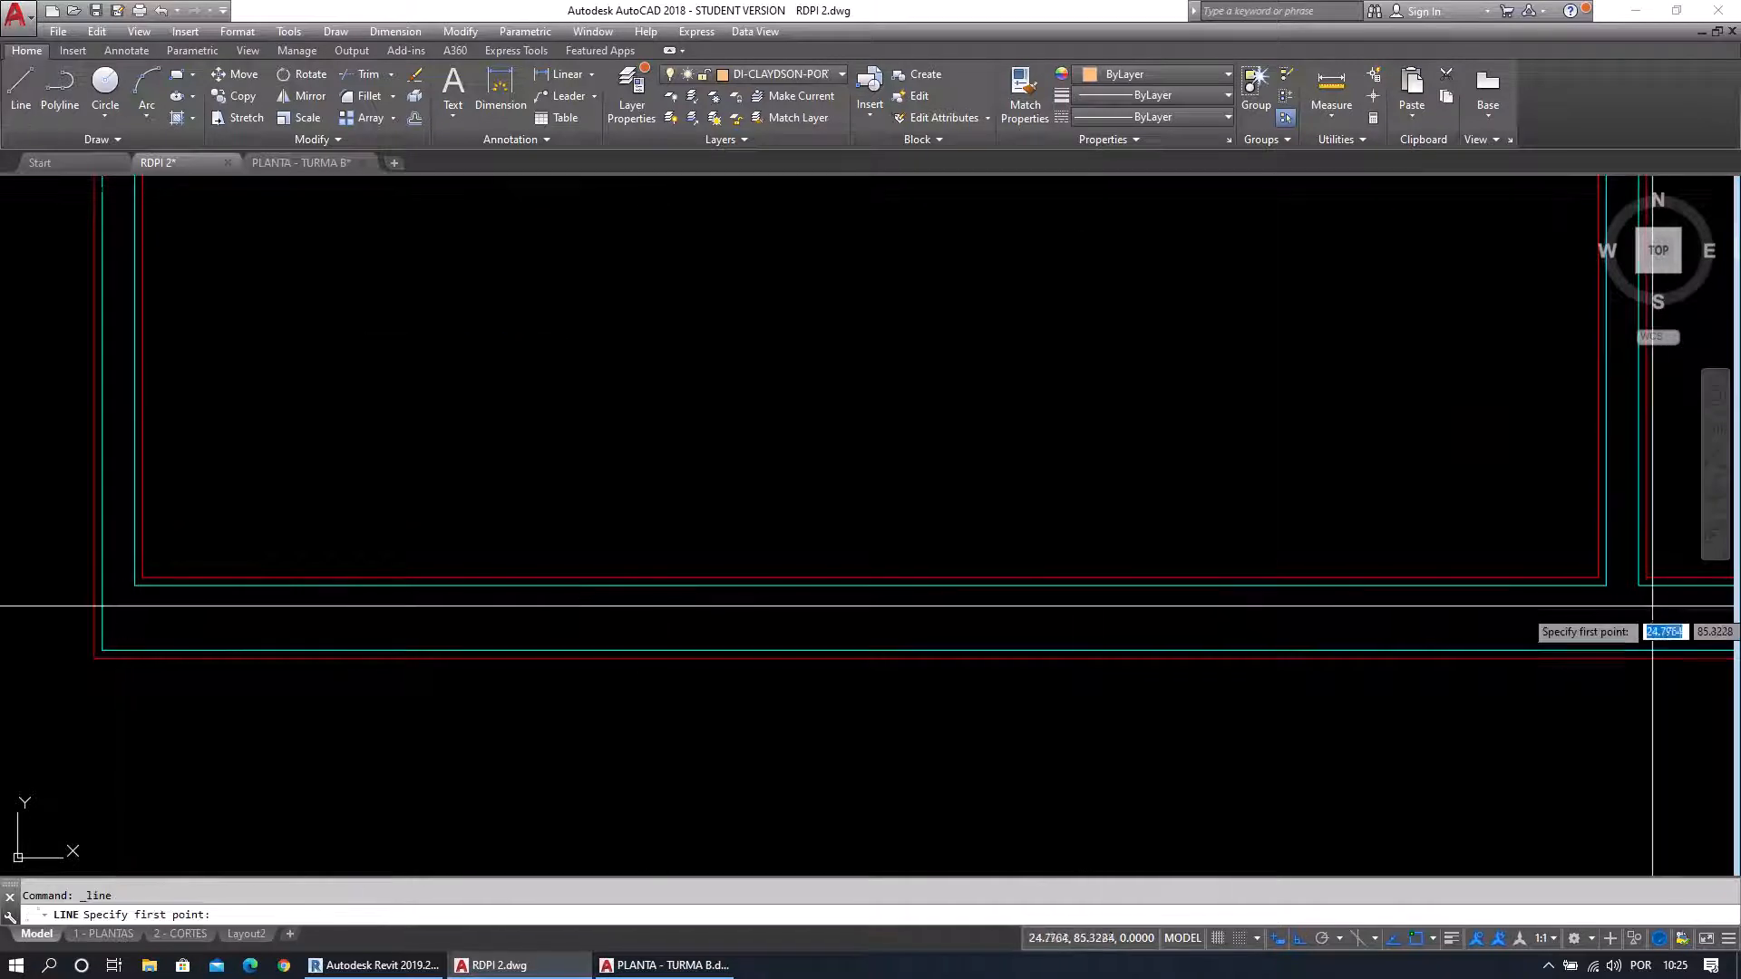
key(Escape)
text(l)
key(Return)
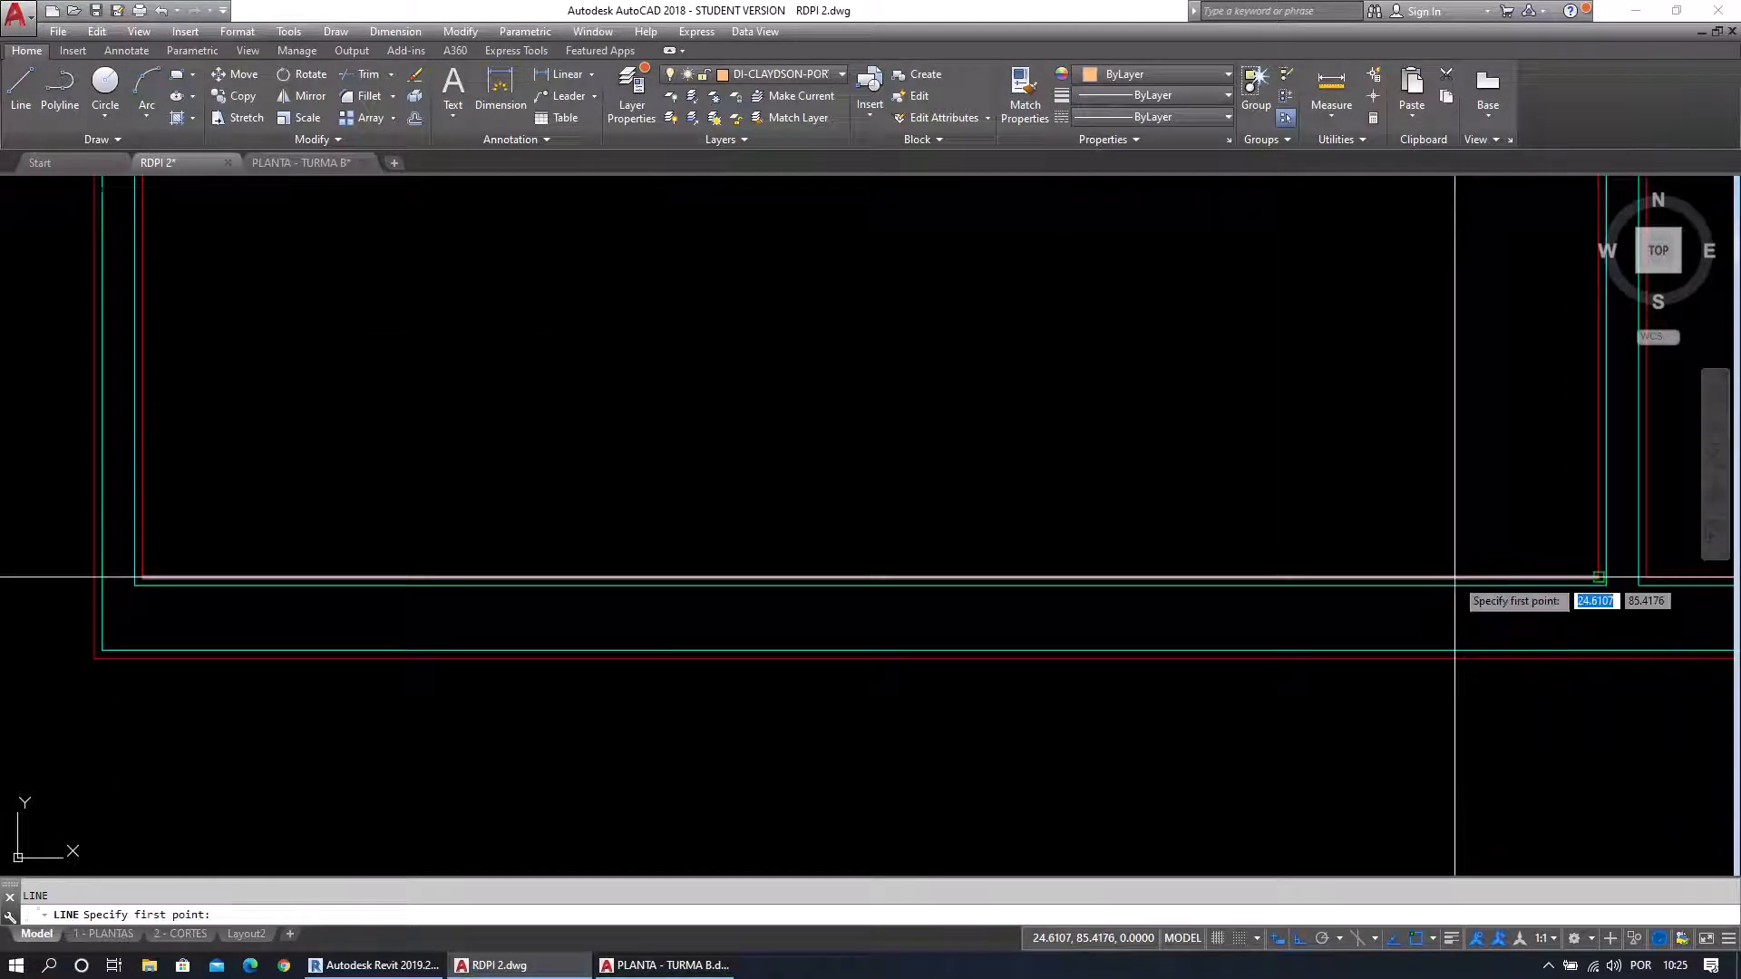
click(1600, 577)
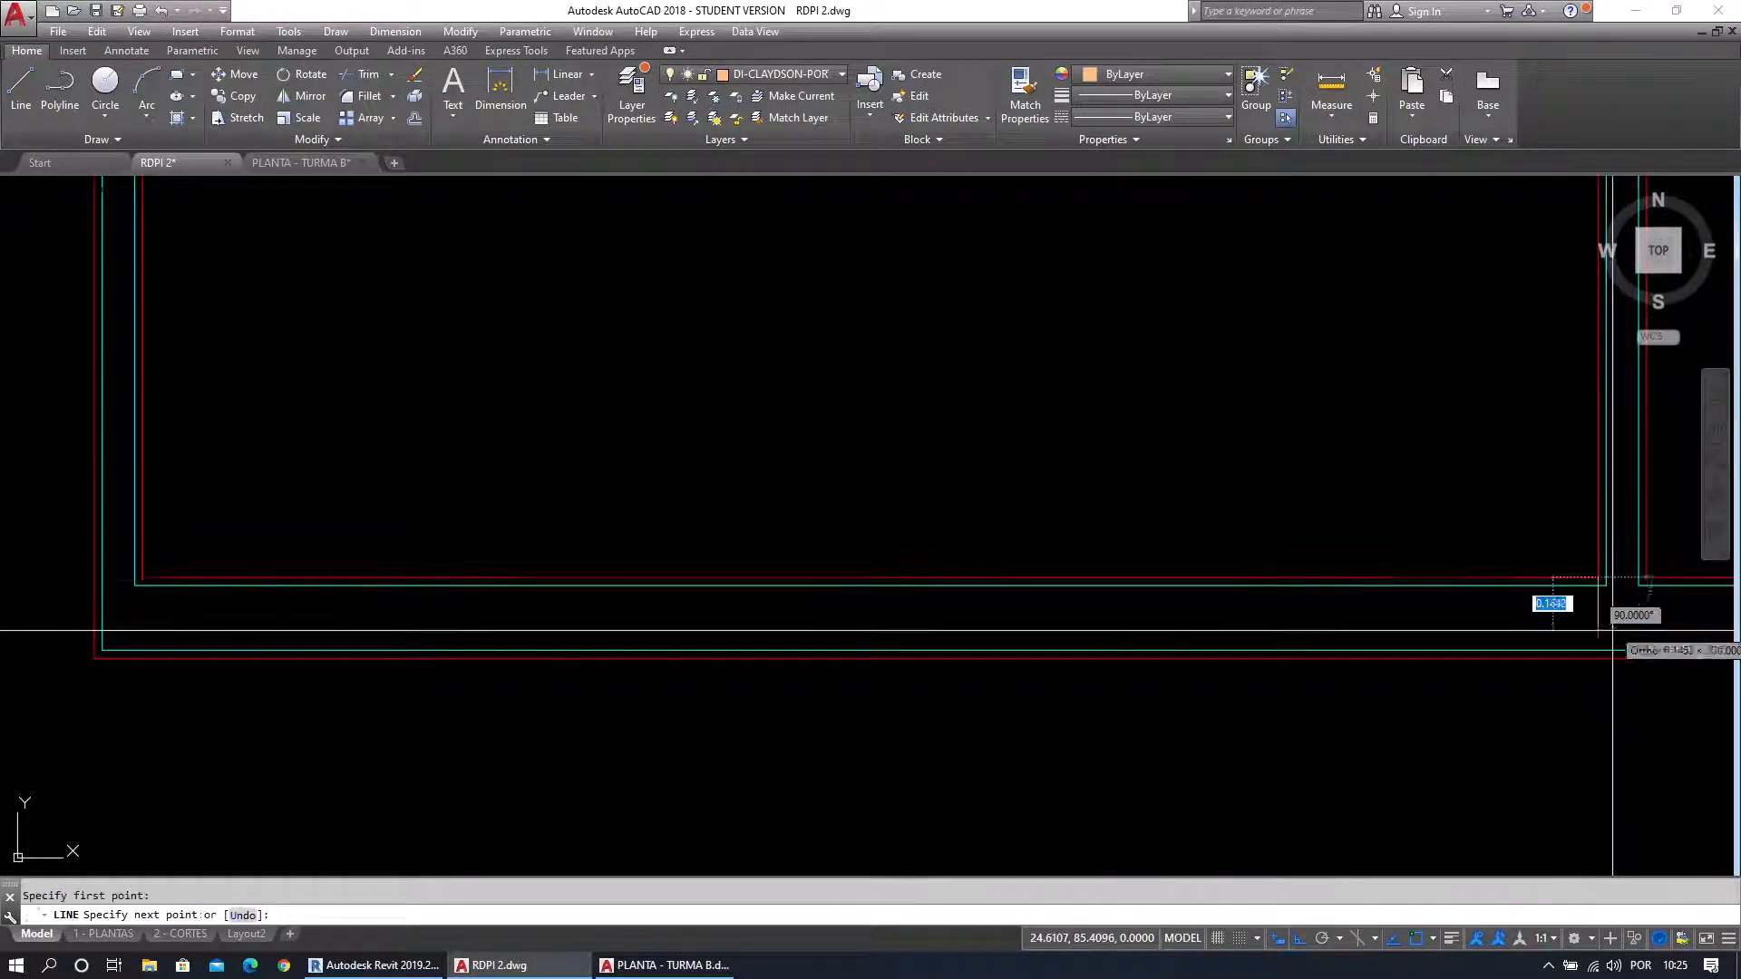
click(1612, 658)
key(Escape)
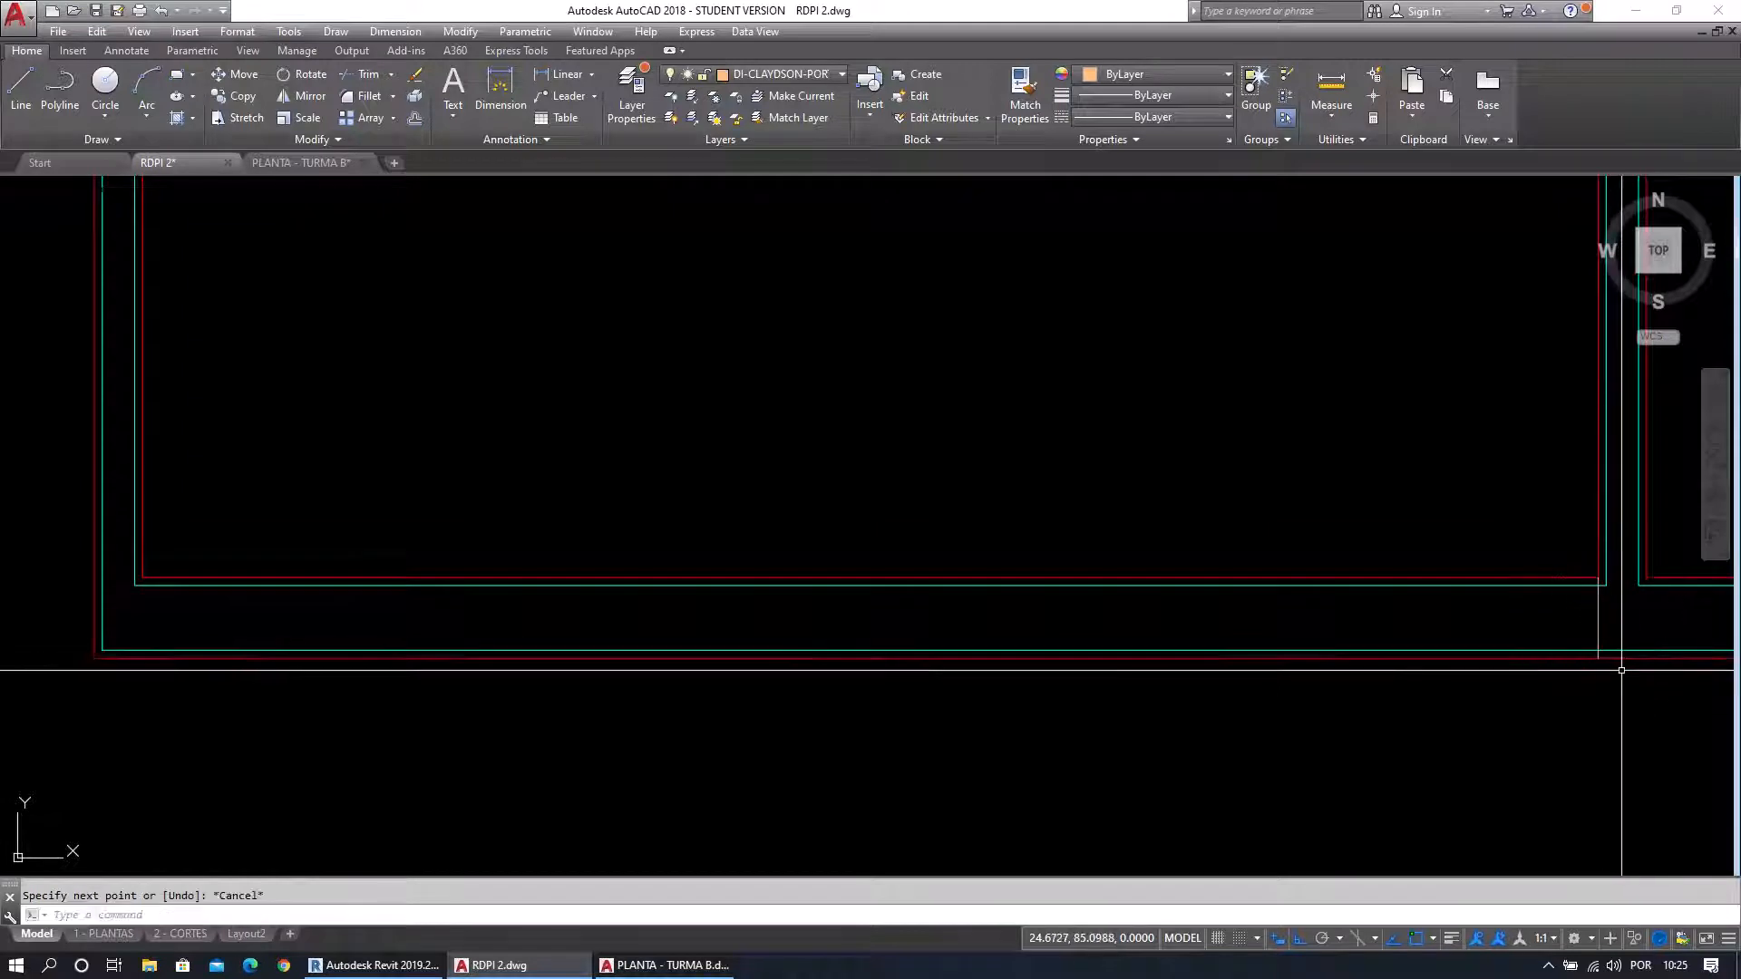
click(1620, 622)
click(1548, 714)
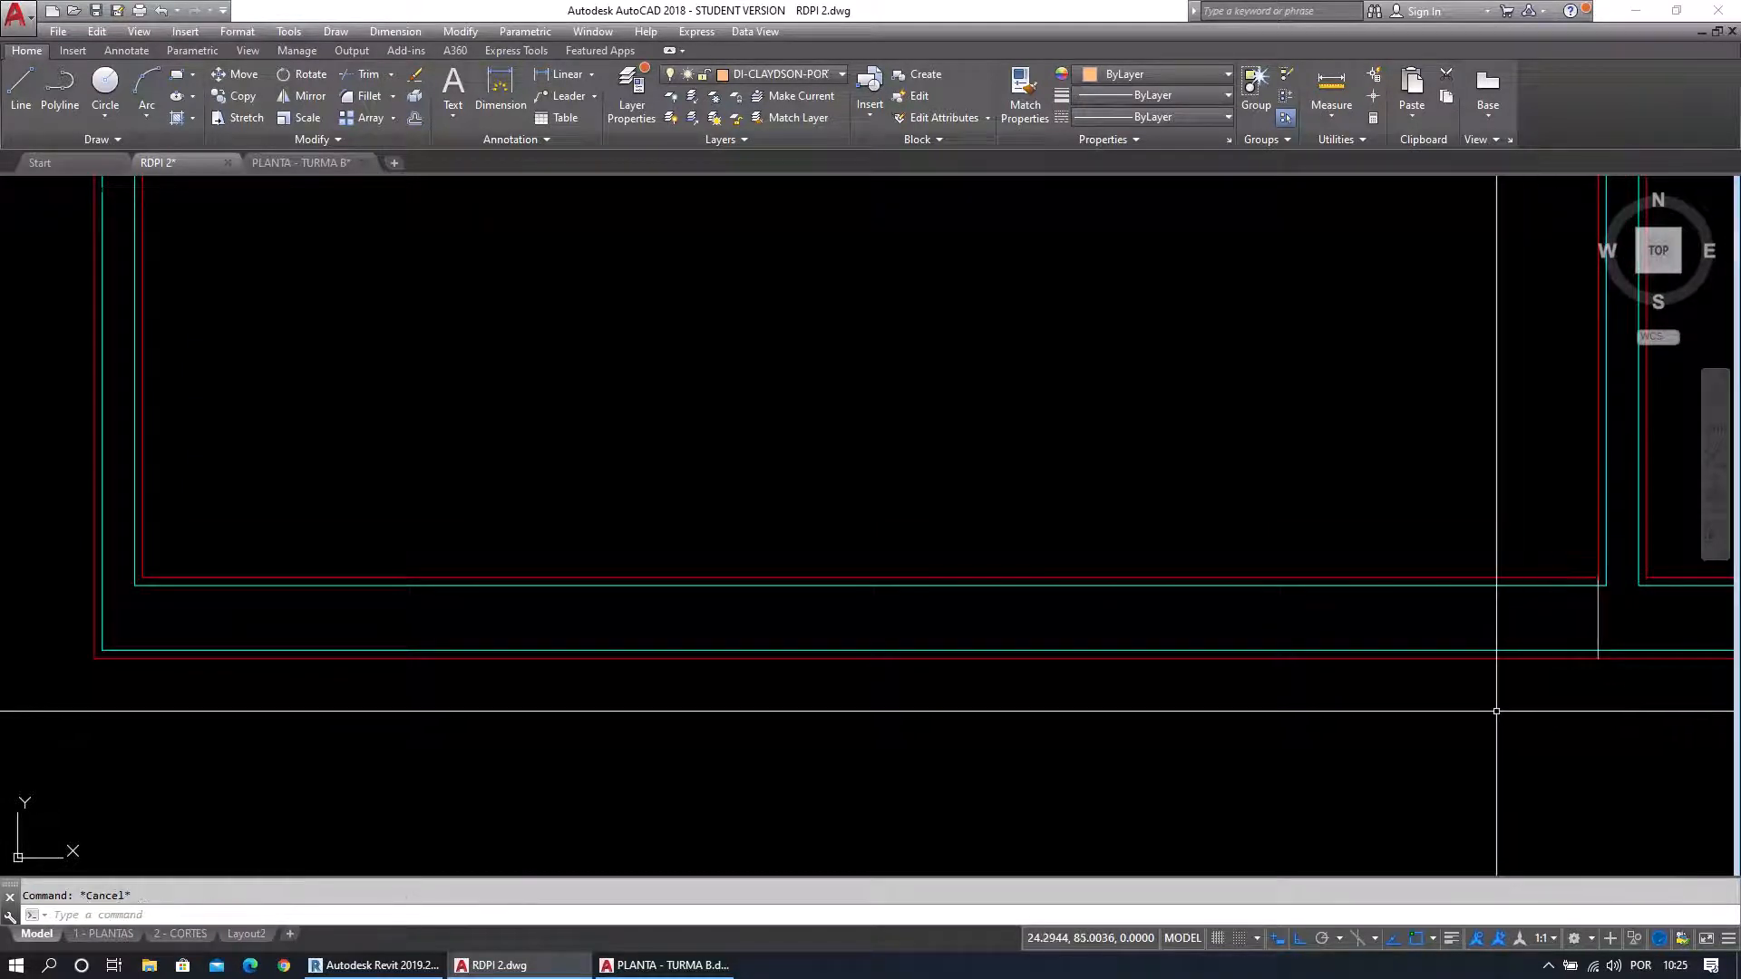
Offset the line across the wall 0.85 to the left, towards the middle of the room.
click(415, 119)
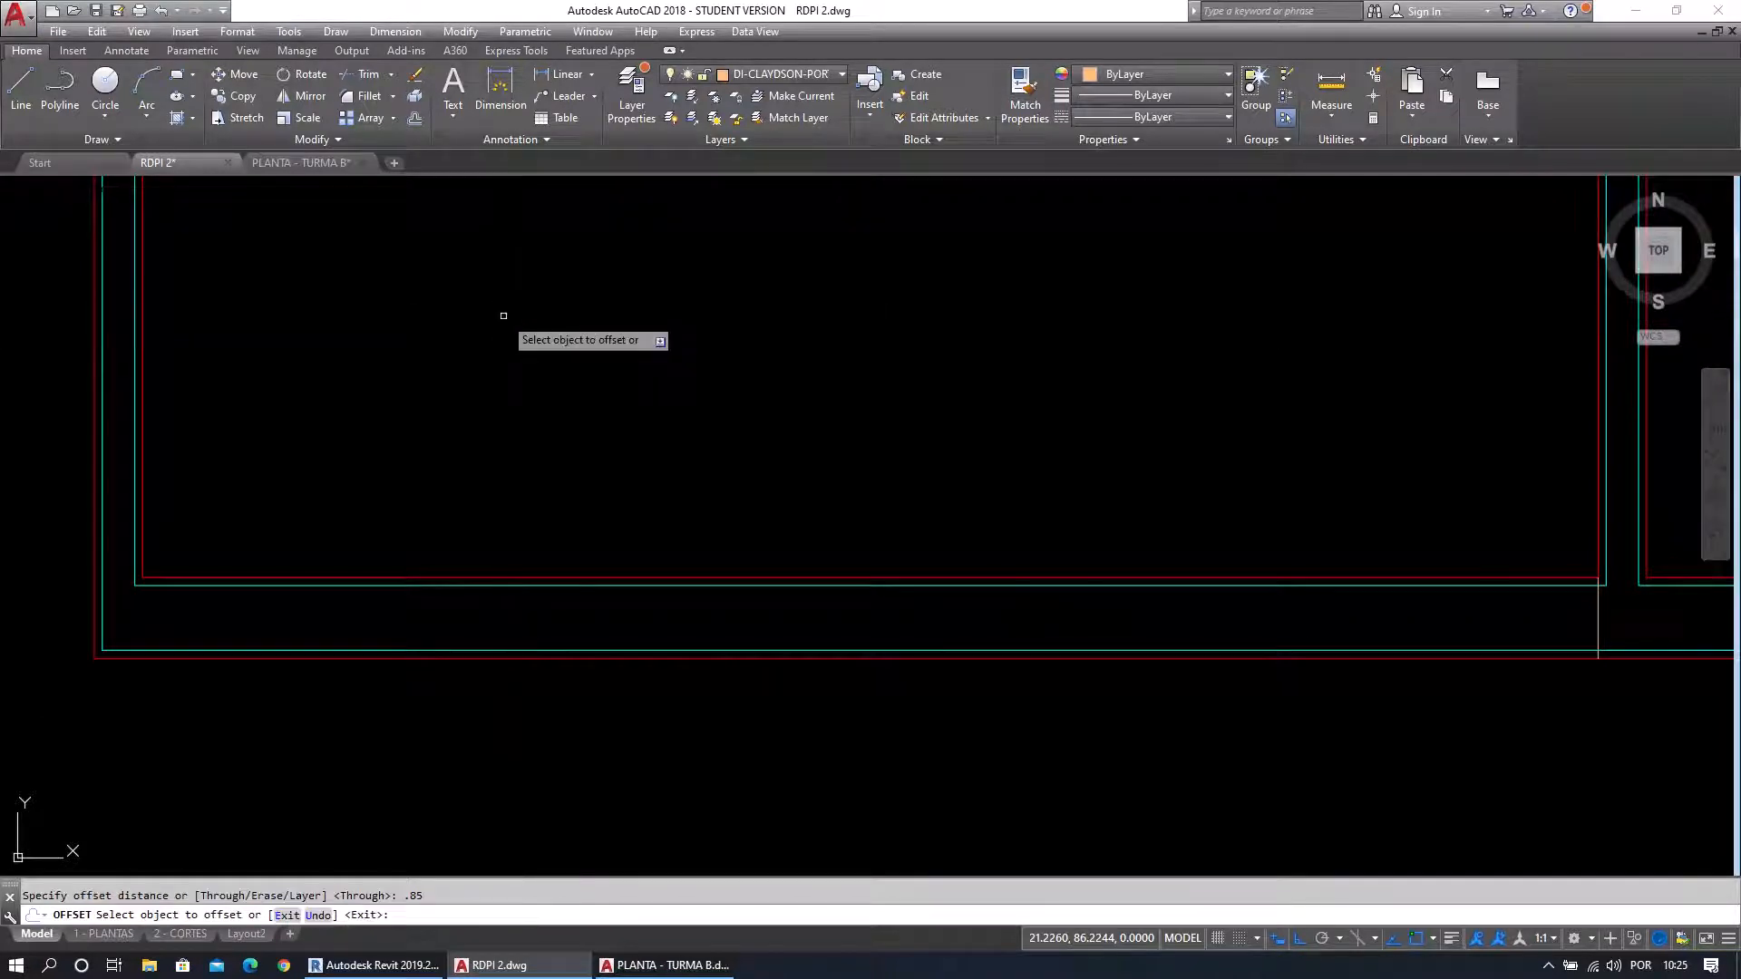
key(Escape)
click(416, 119)
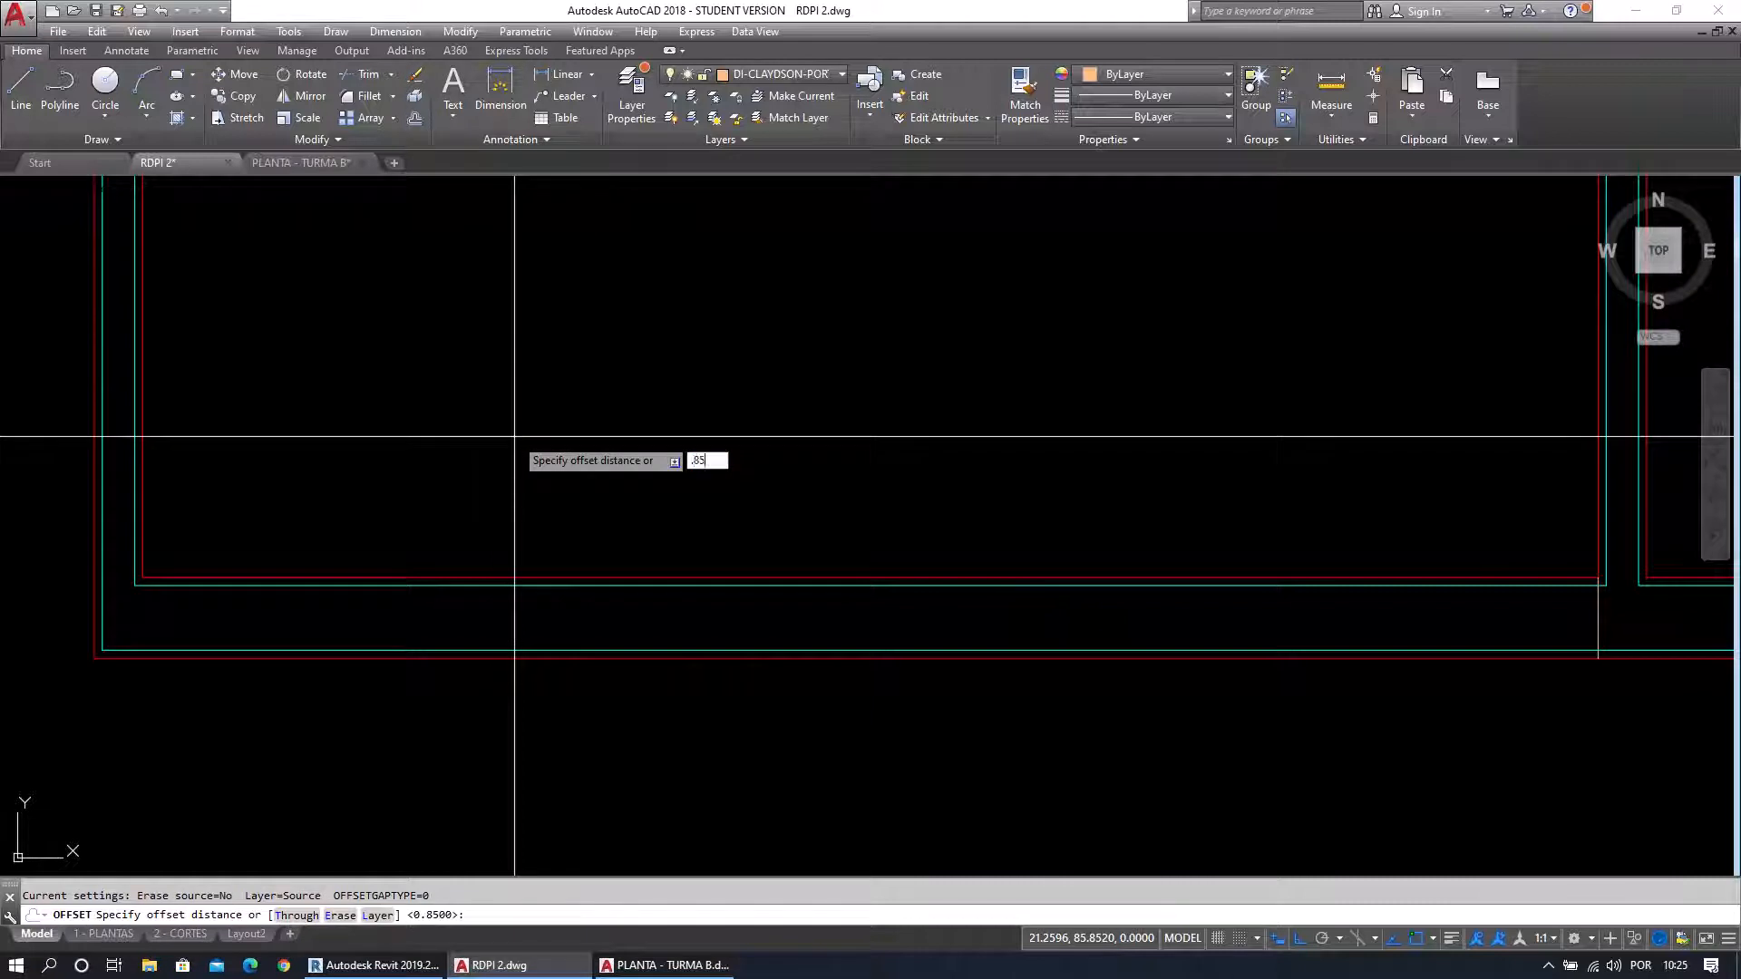
click(1598, 617)
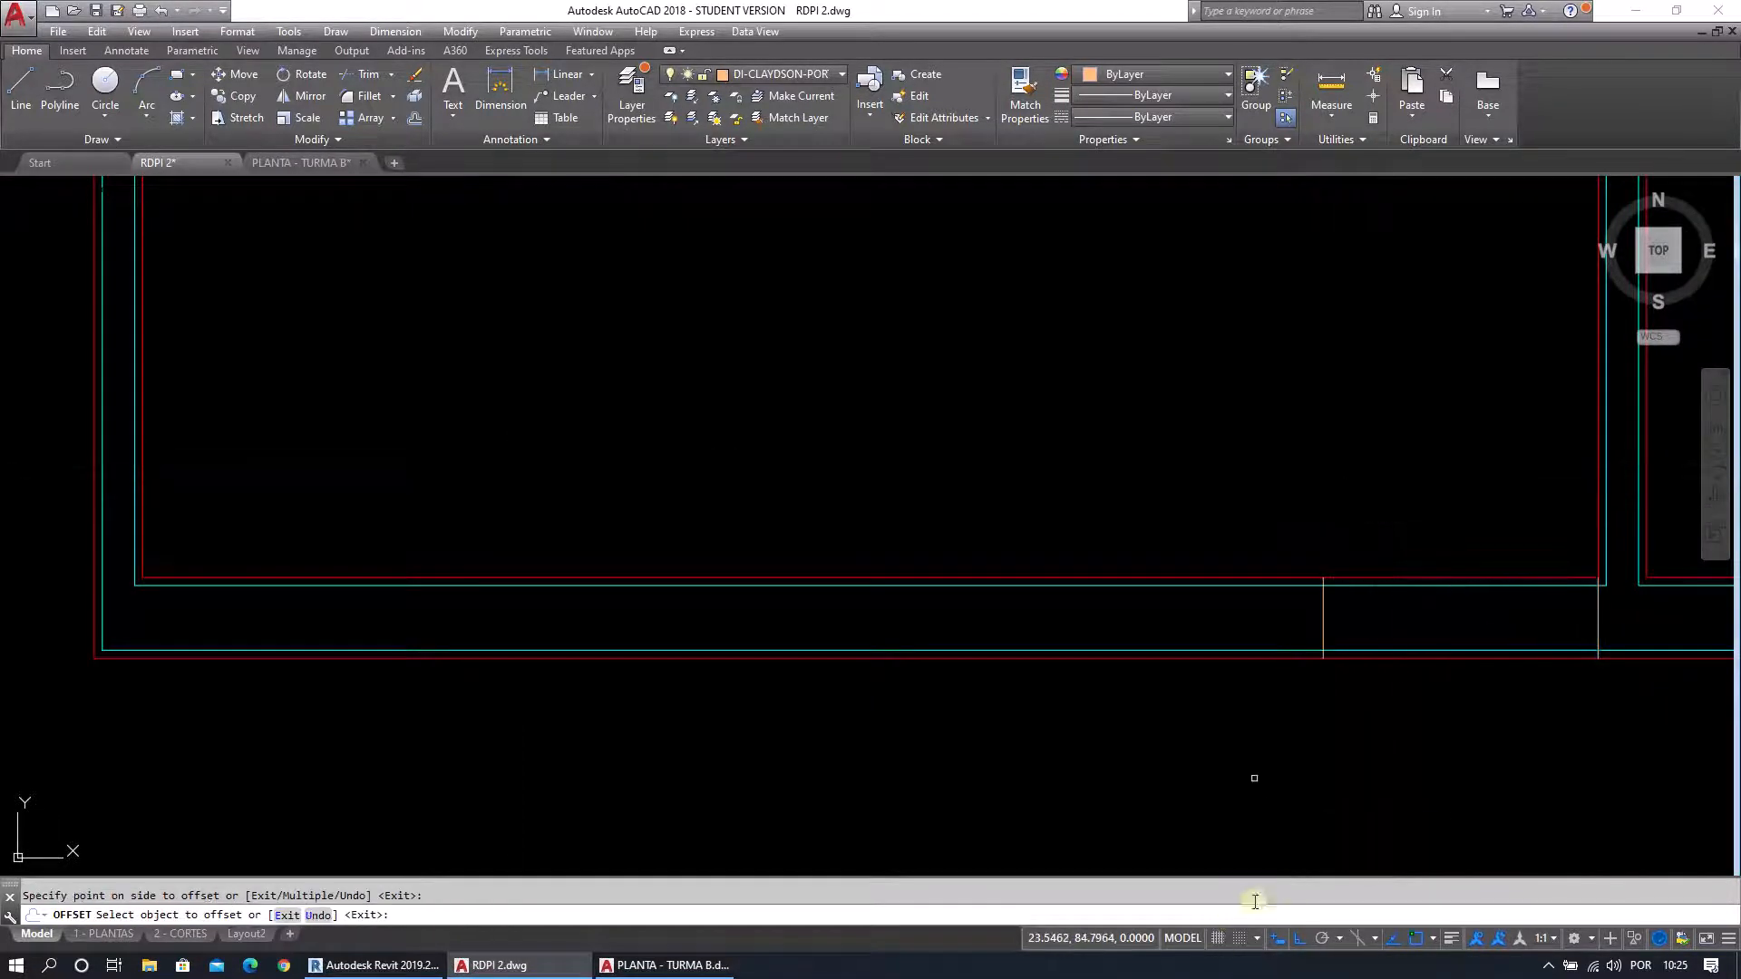
key(Escape)
Erase both the line at the room corner and its offset copy from the lower exterior wall.
click(1601, 721)
click(1582, 594)
key(Delete)
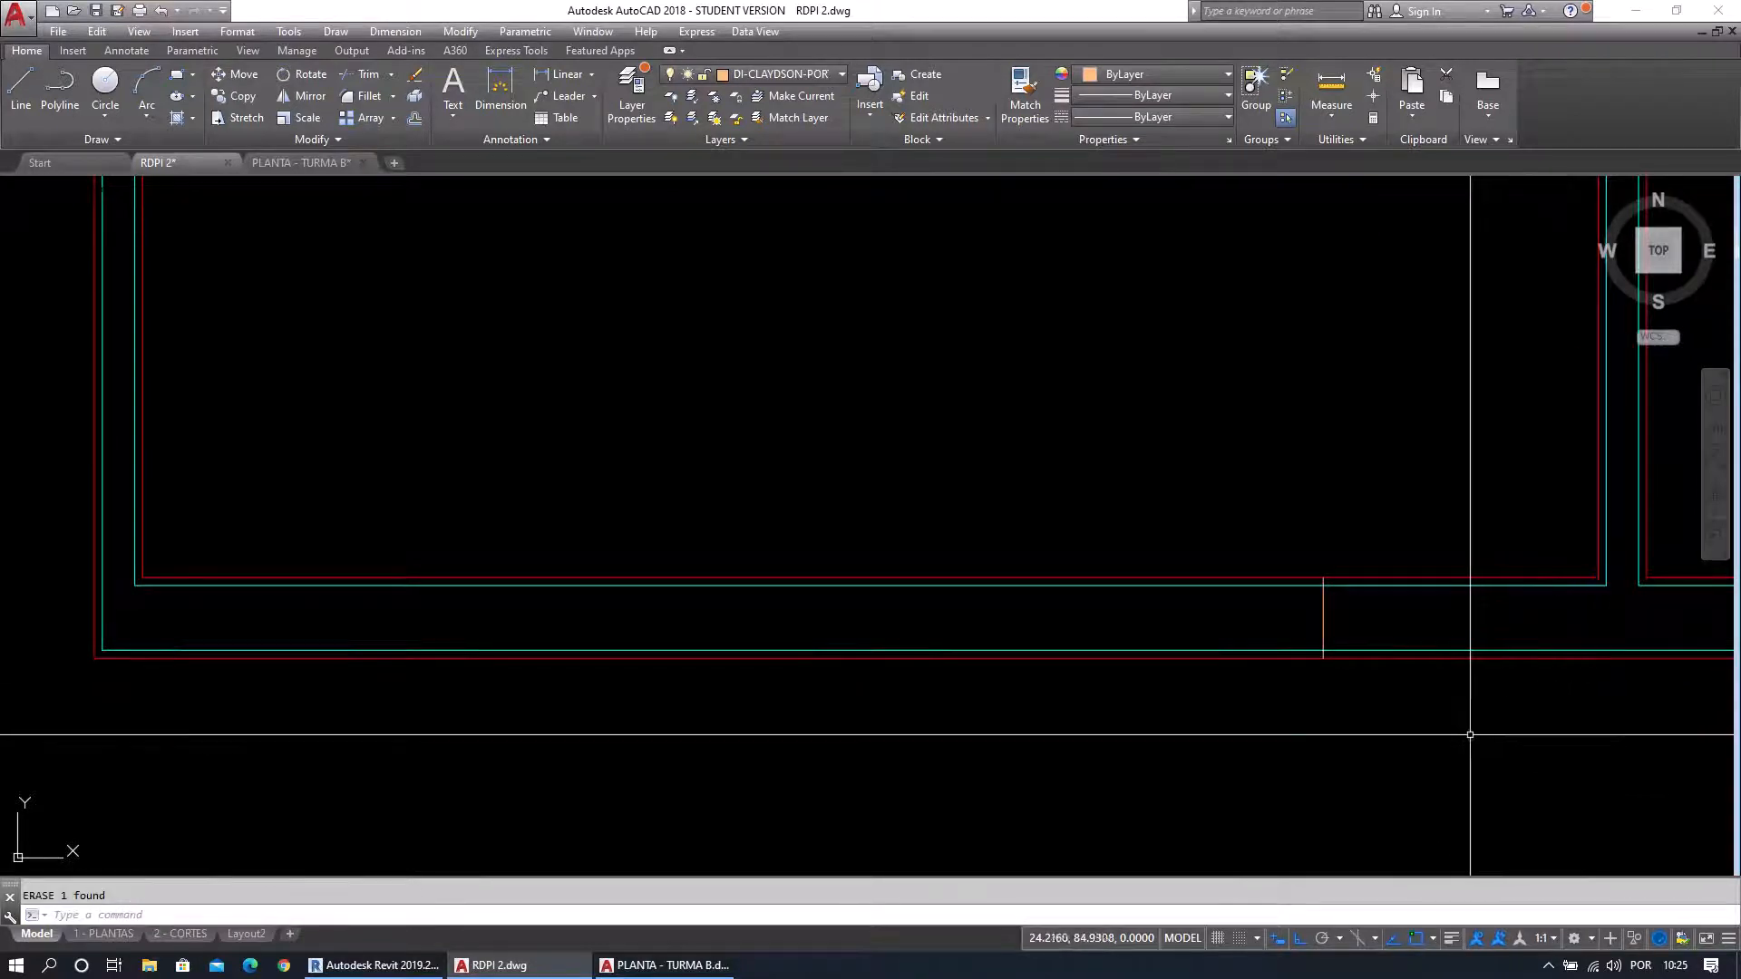
middle_drag(1445, 725, 1379, 730)
middle_drag(1292, 624, 1334, 632)
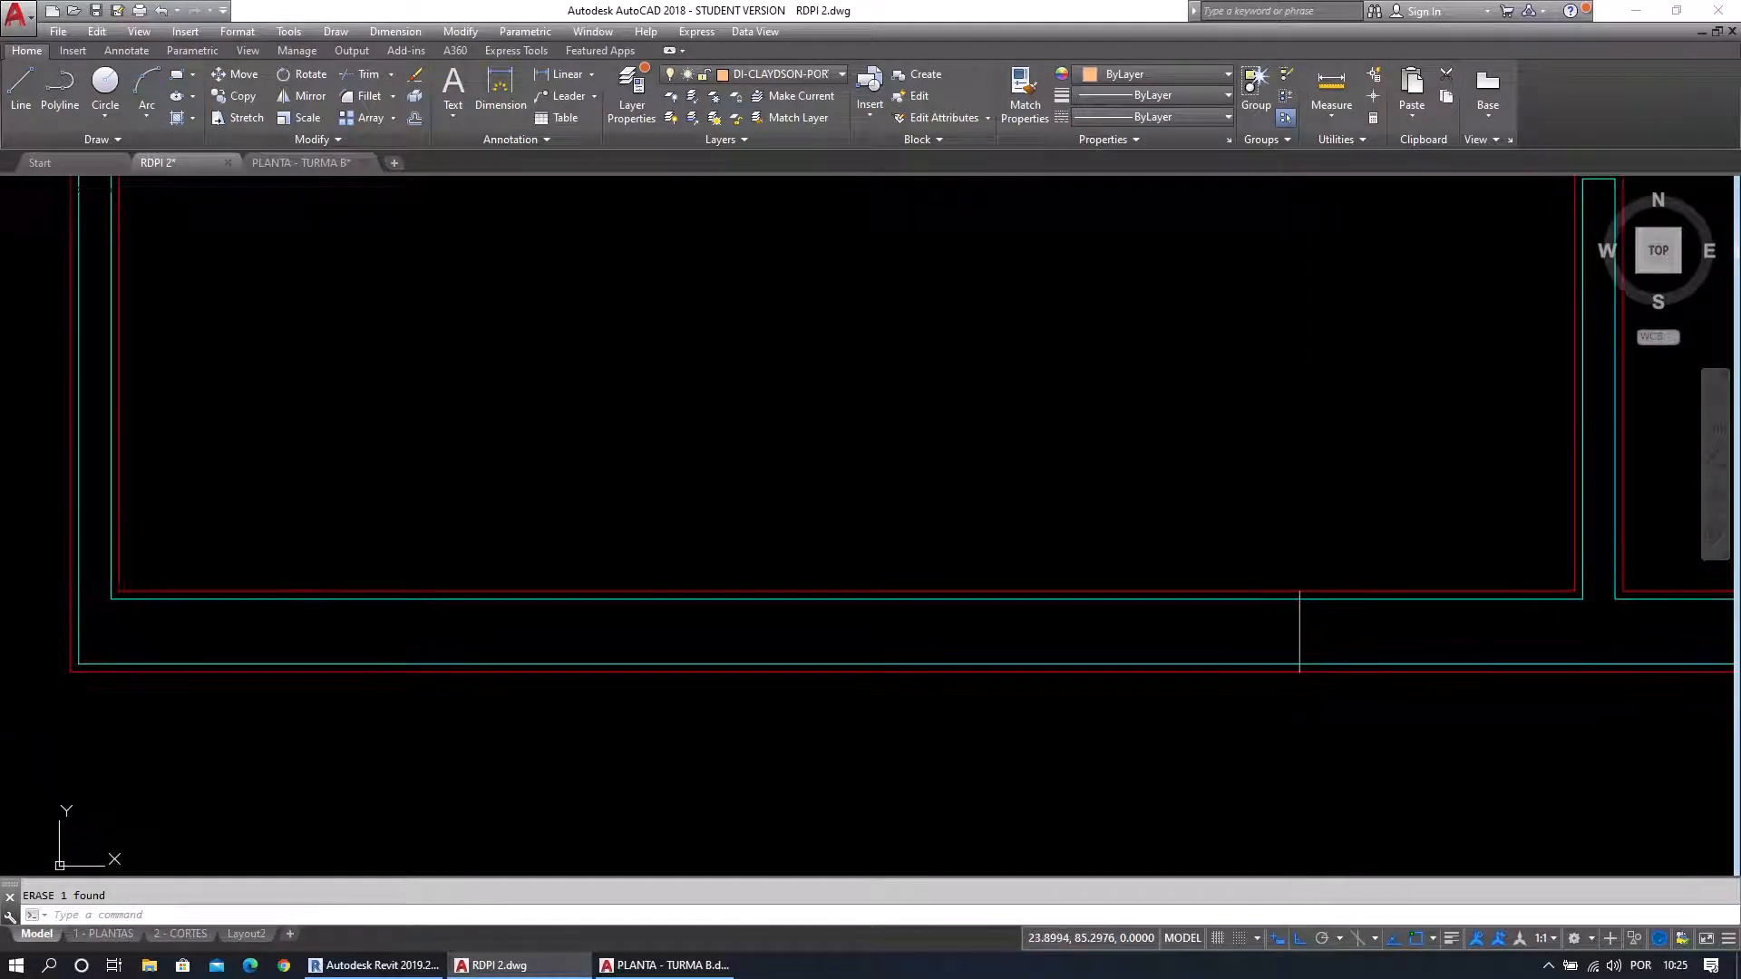
click(1362, 637)
click(1243, 633)
key(Delete)
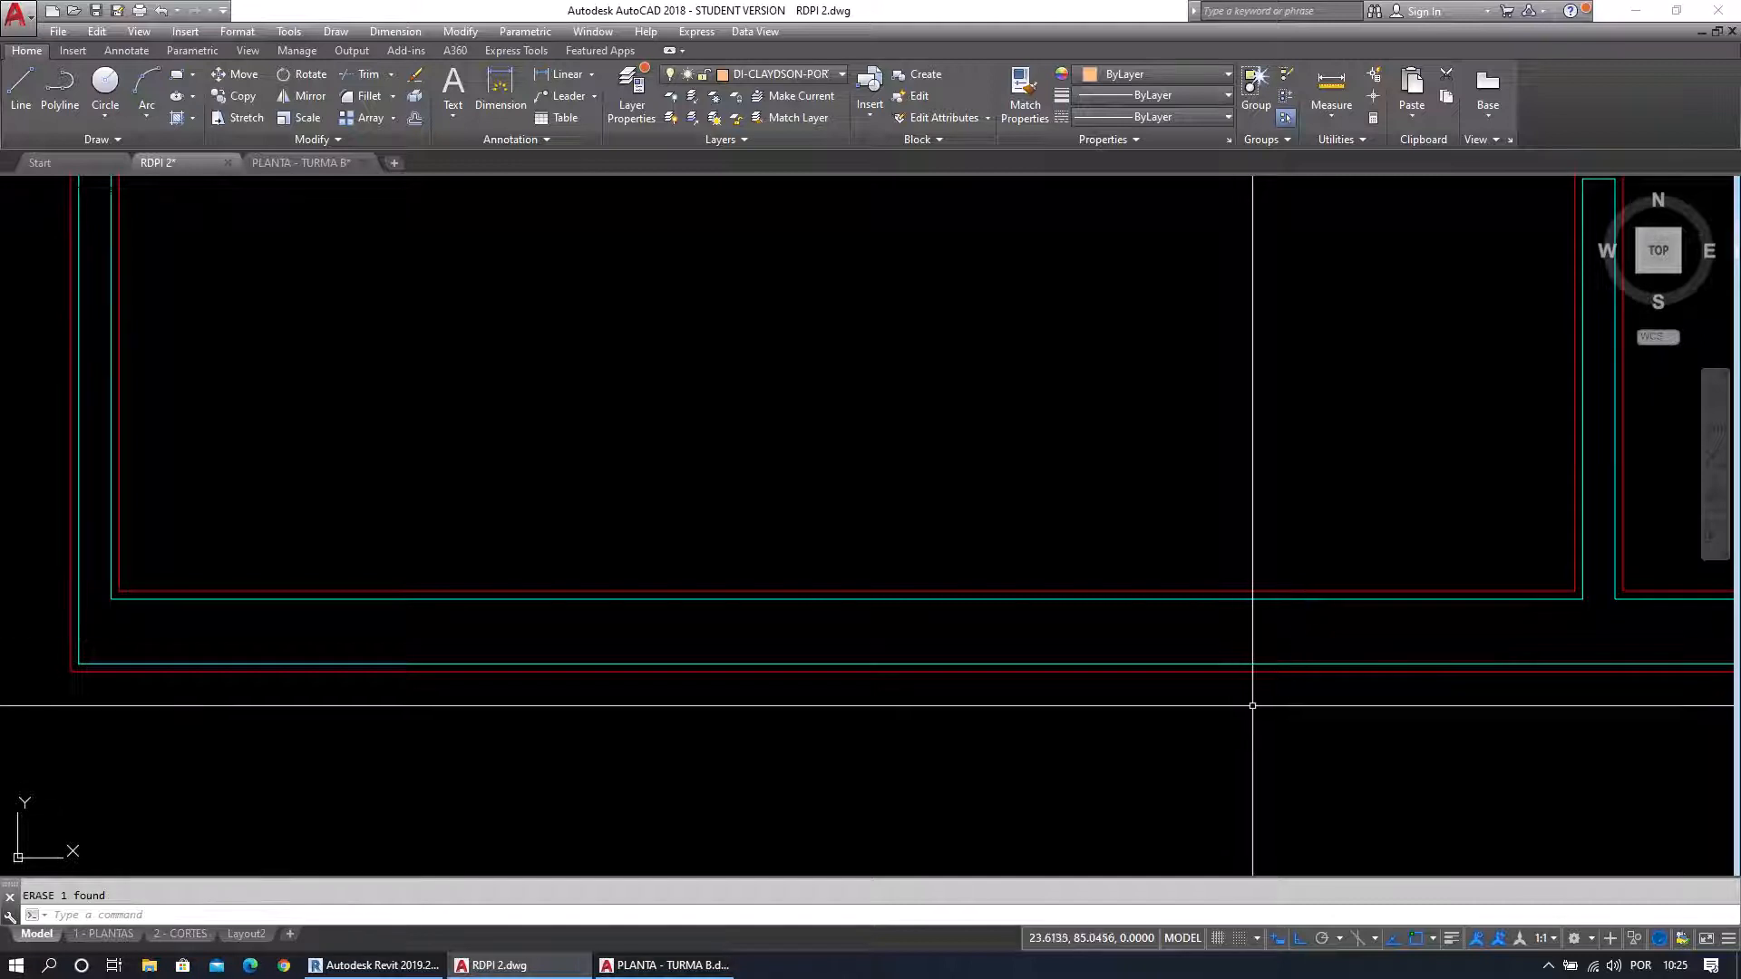
Draw the window's right edge line across the lower wall, starting 0.85 left of the living room's lower-right inner corner.
click(26, 90)
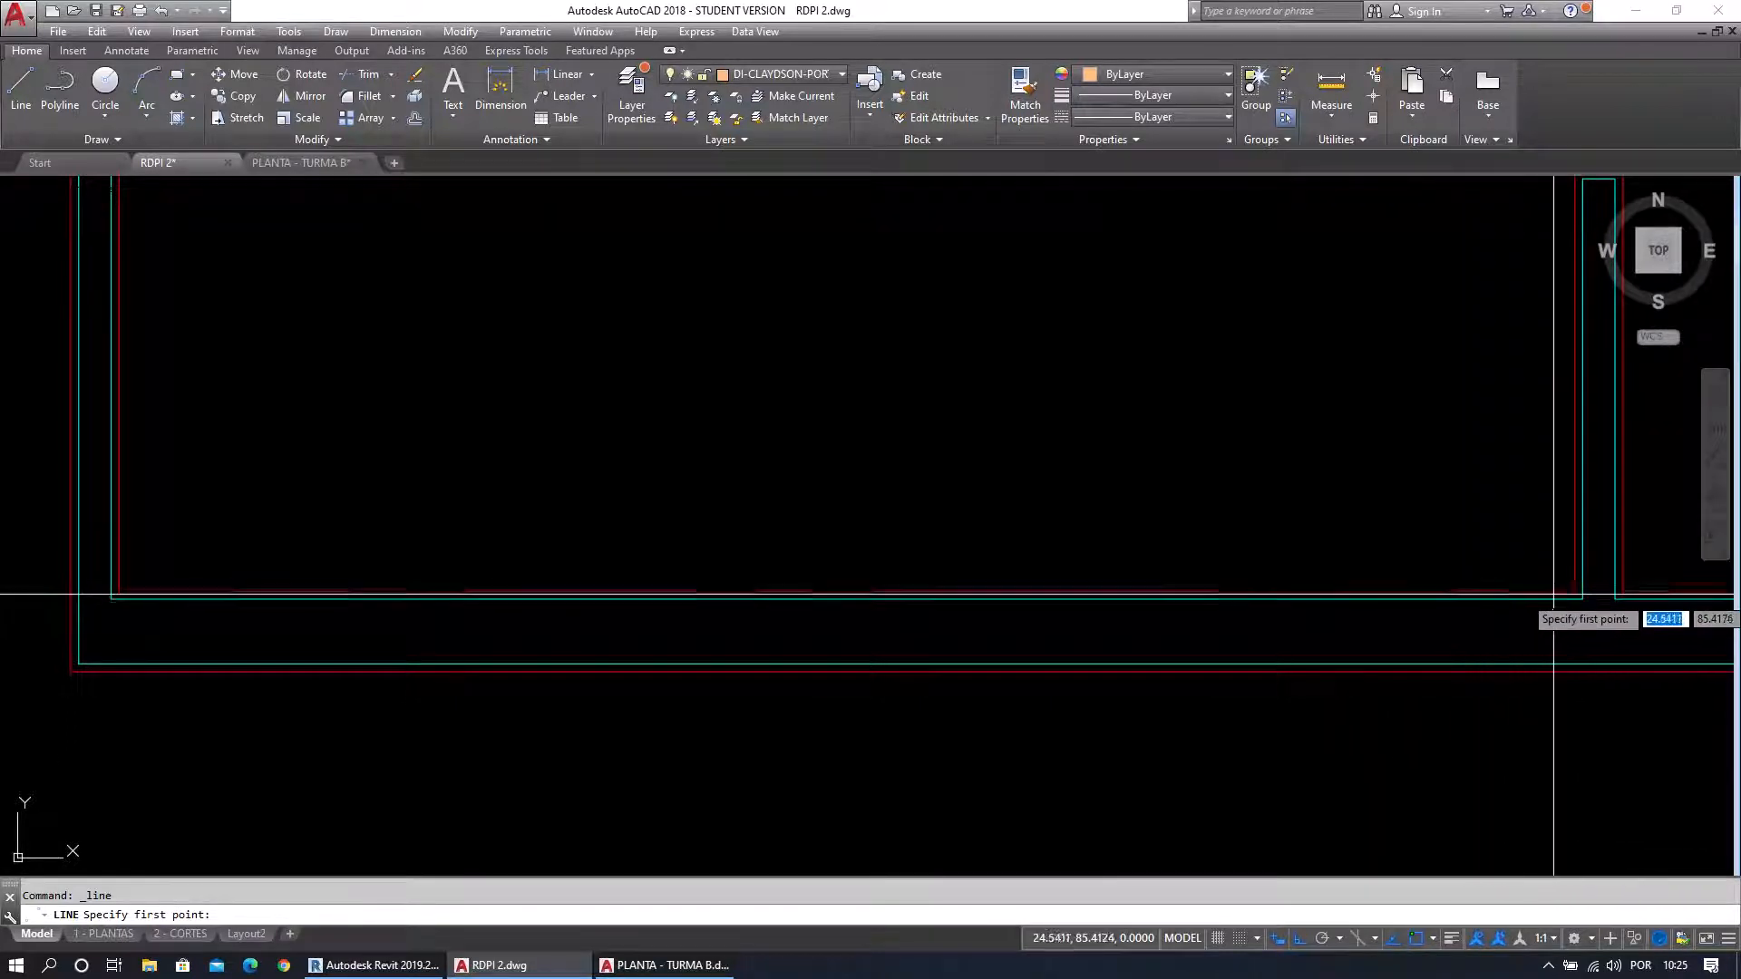
click(1576, 592)
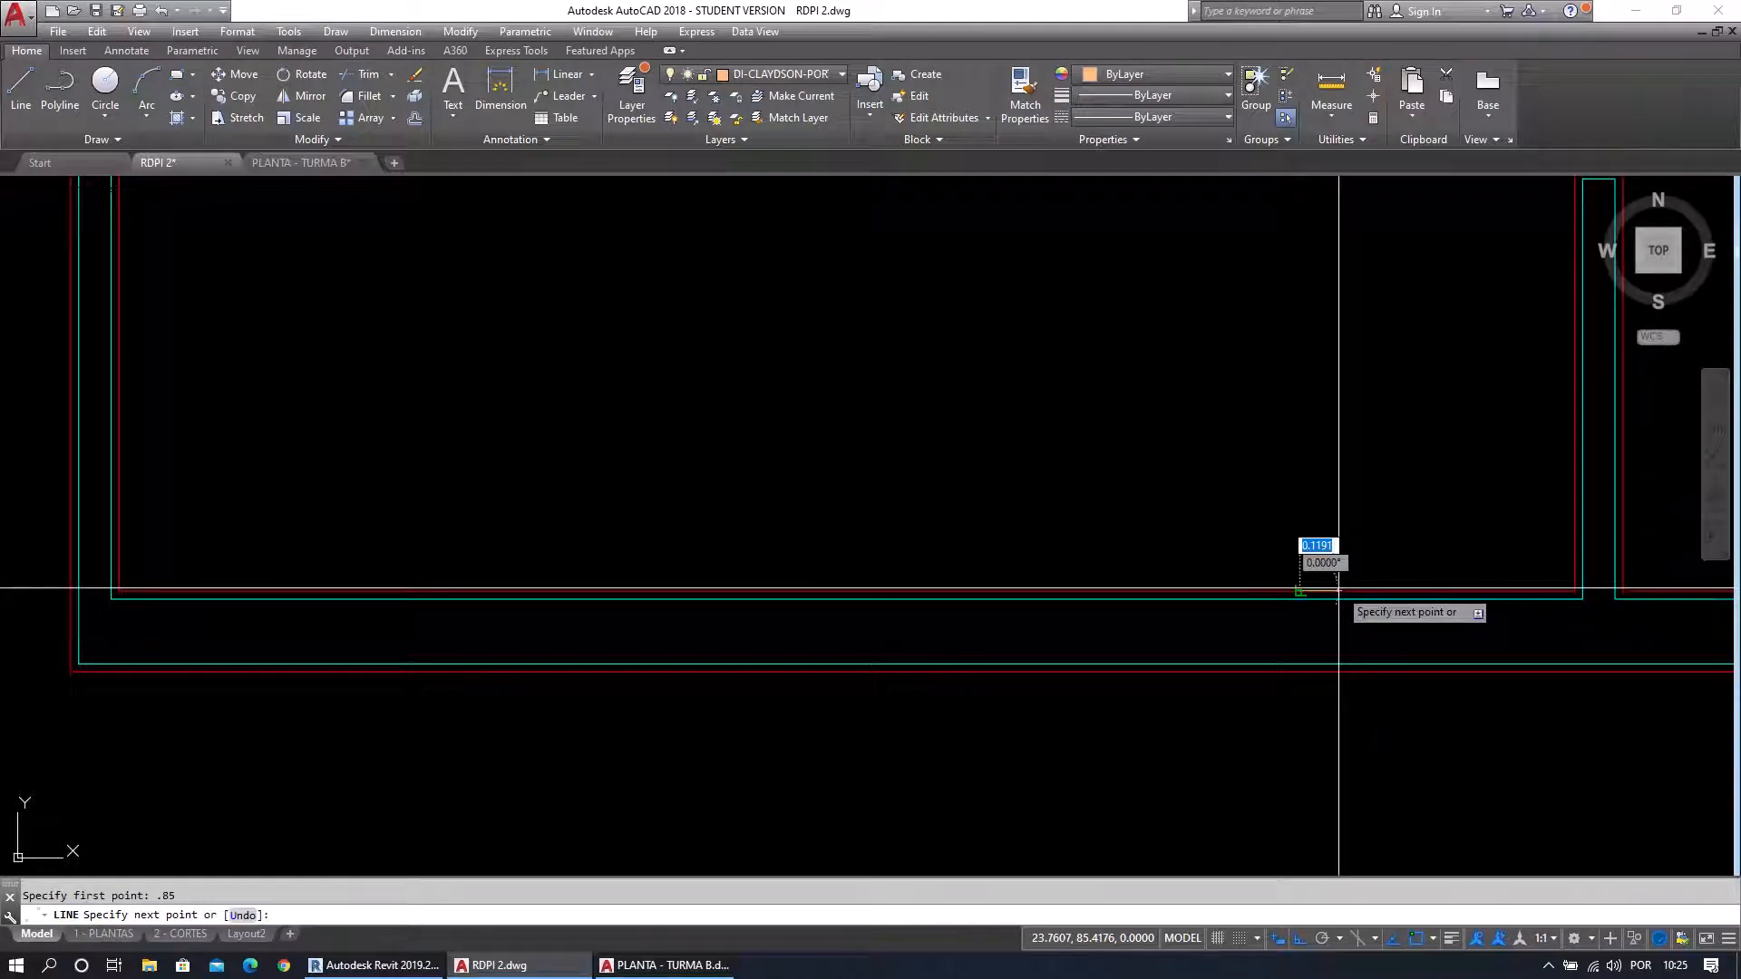
click(1299, 671)
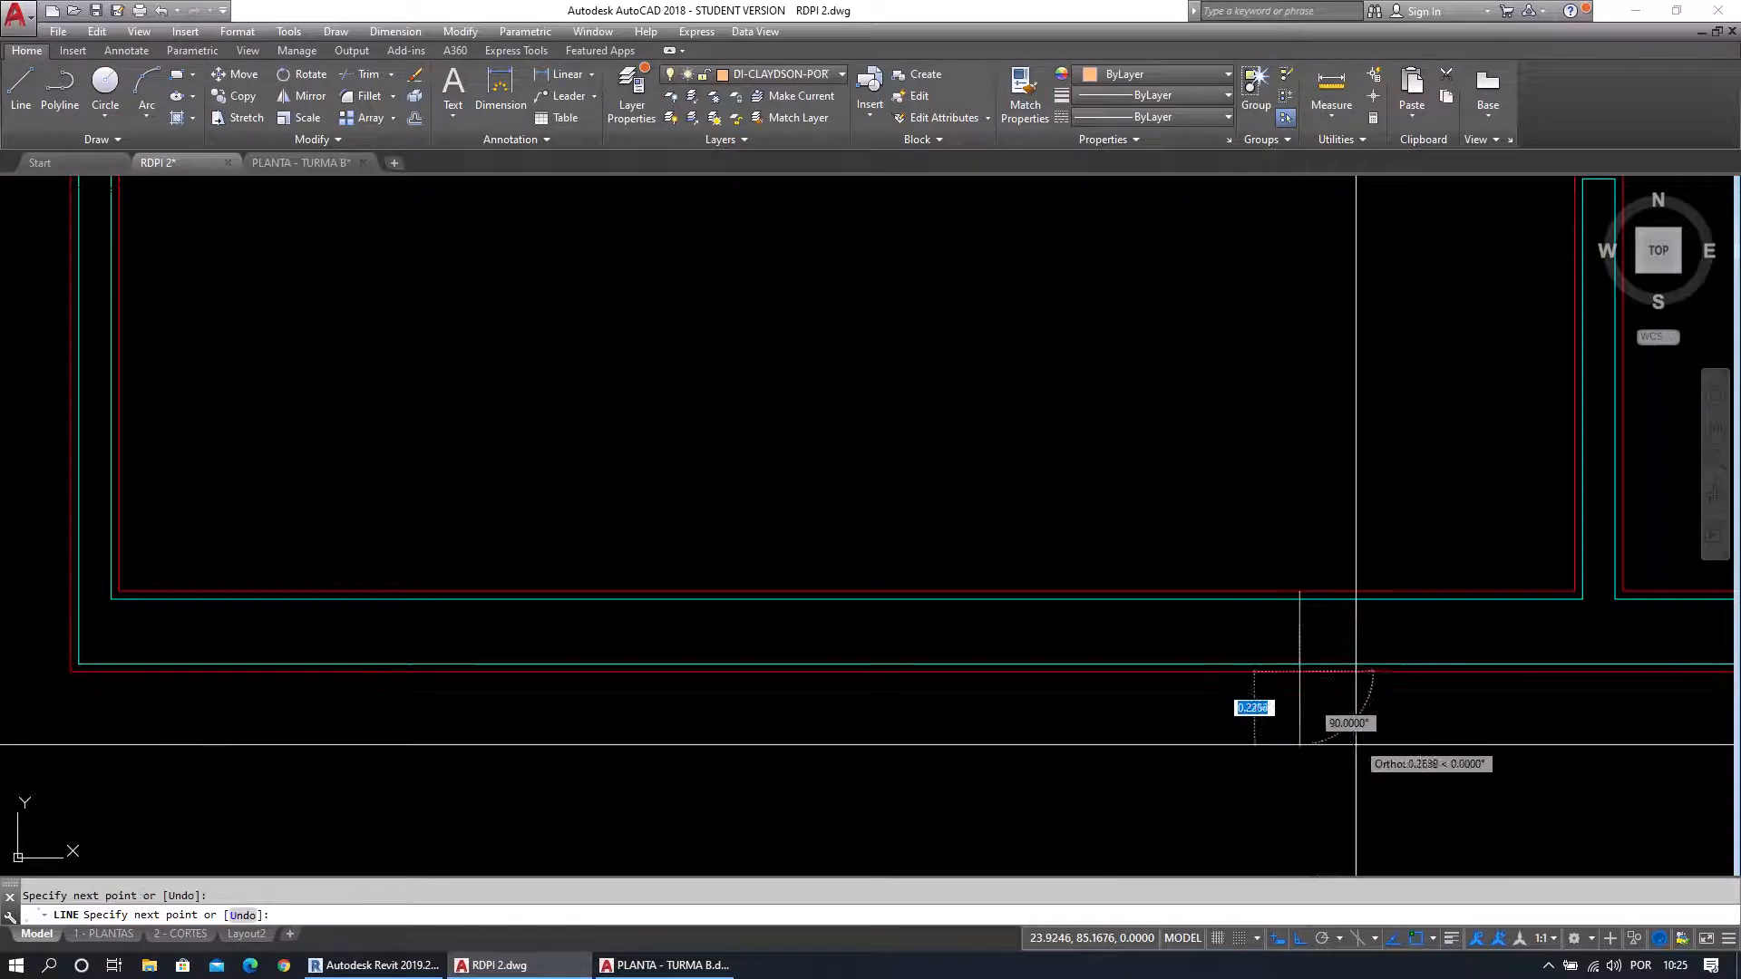
key(Escape)
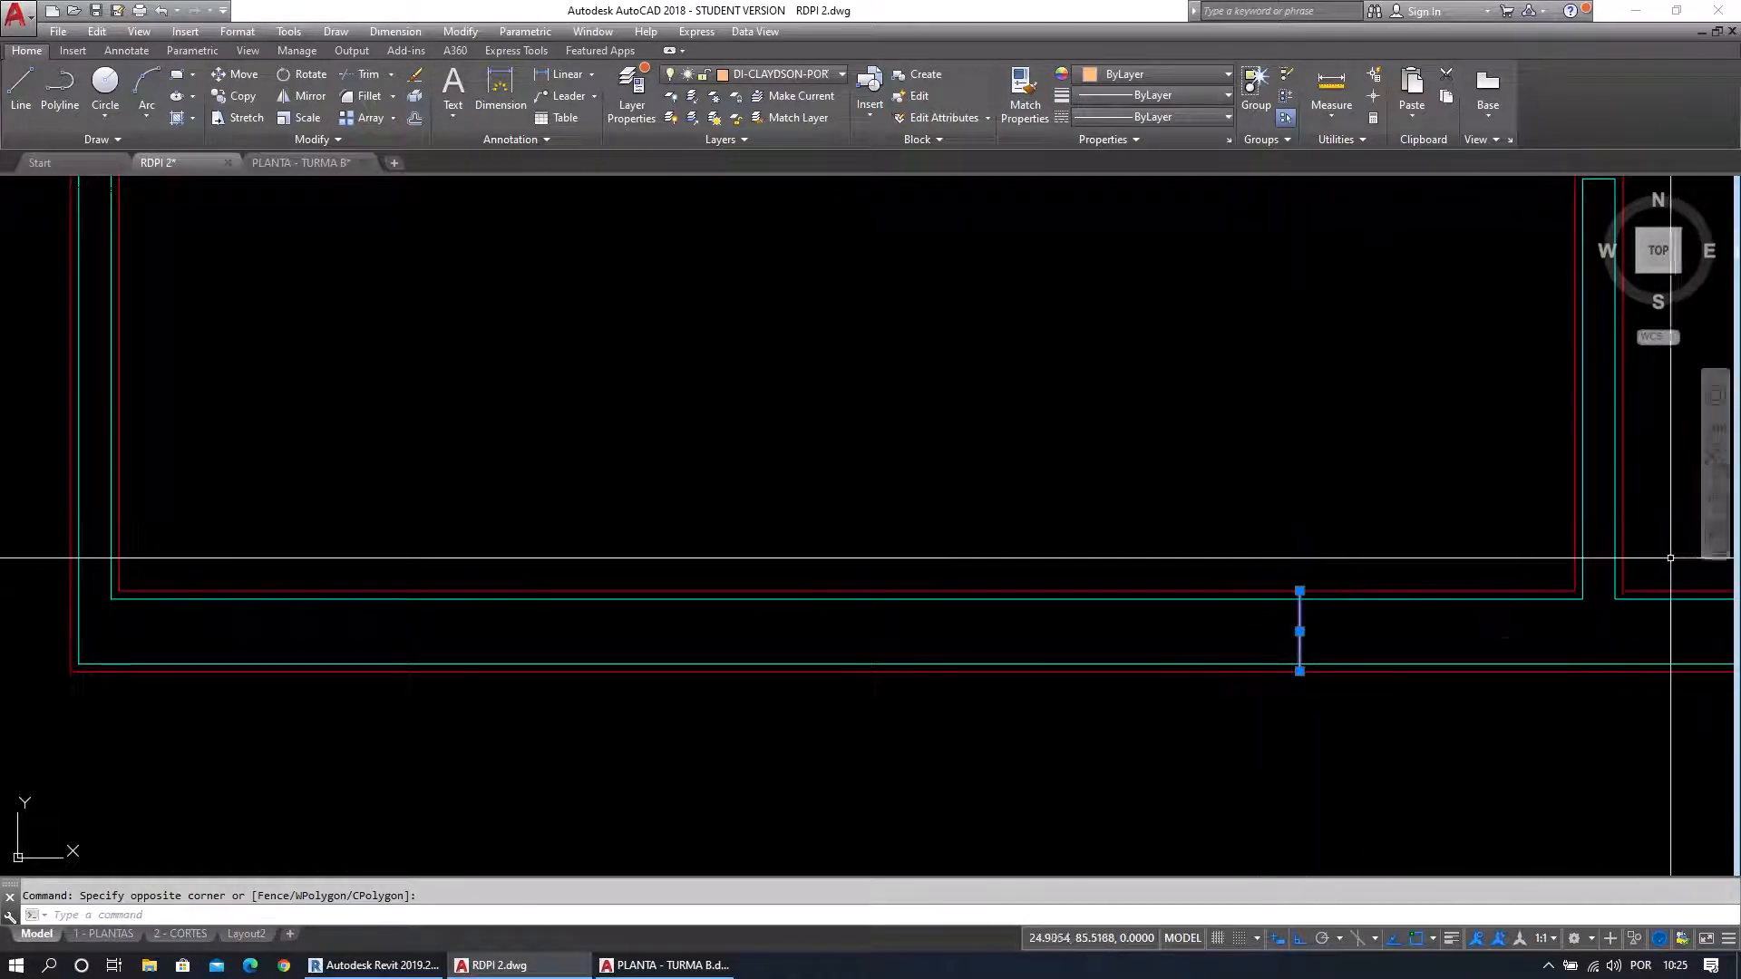
key(Escape)
Offset the window's right edge line 2.8 to the left to mark the other side of the opening.
middle_drag(1239, 697, 1308, 697)
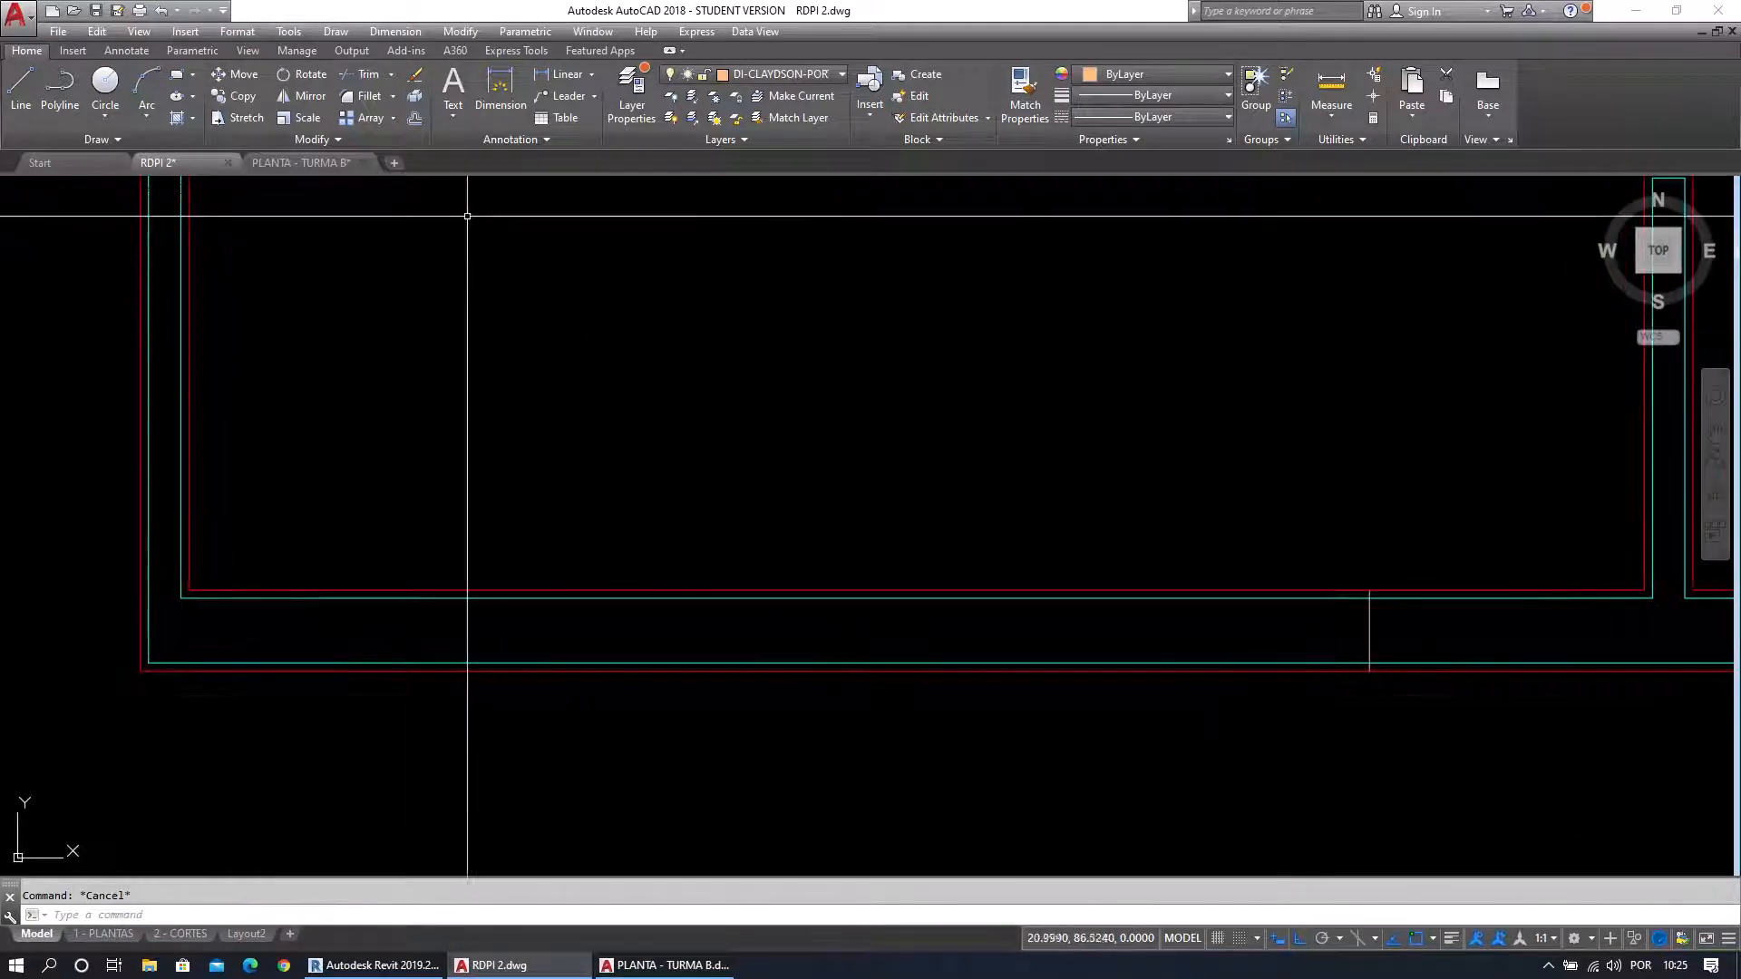
click(415, 118)
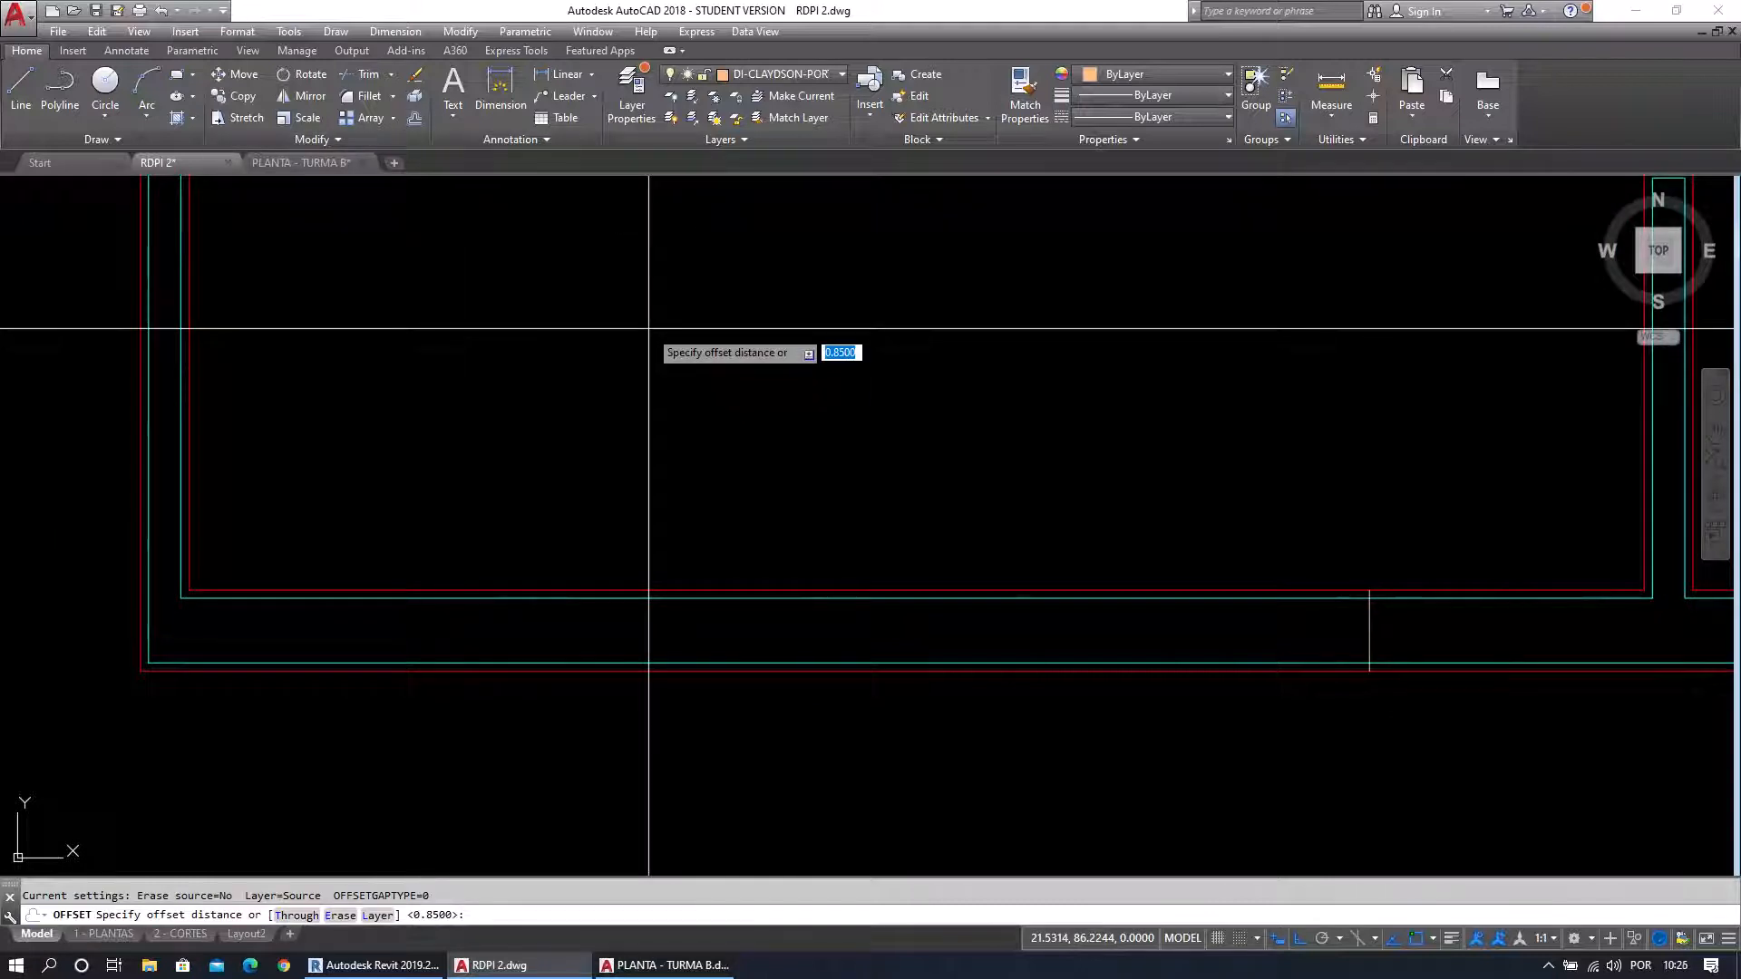
text(2.8)
key(Return)
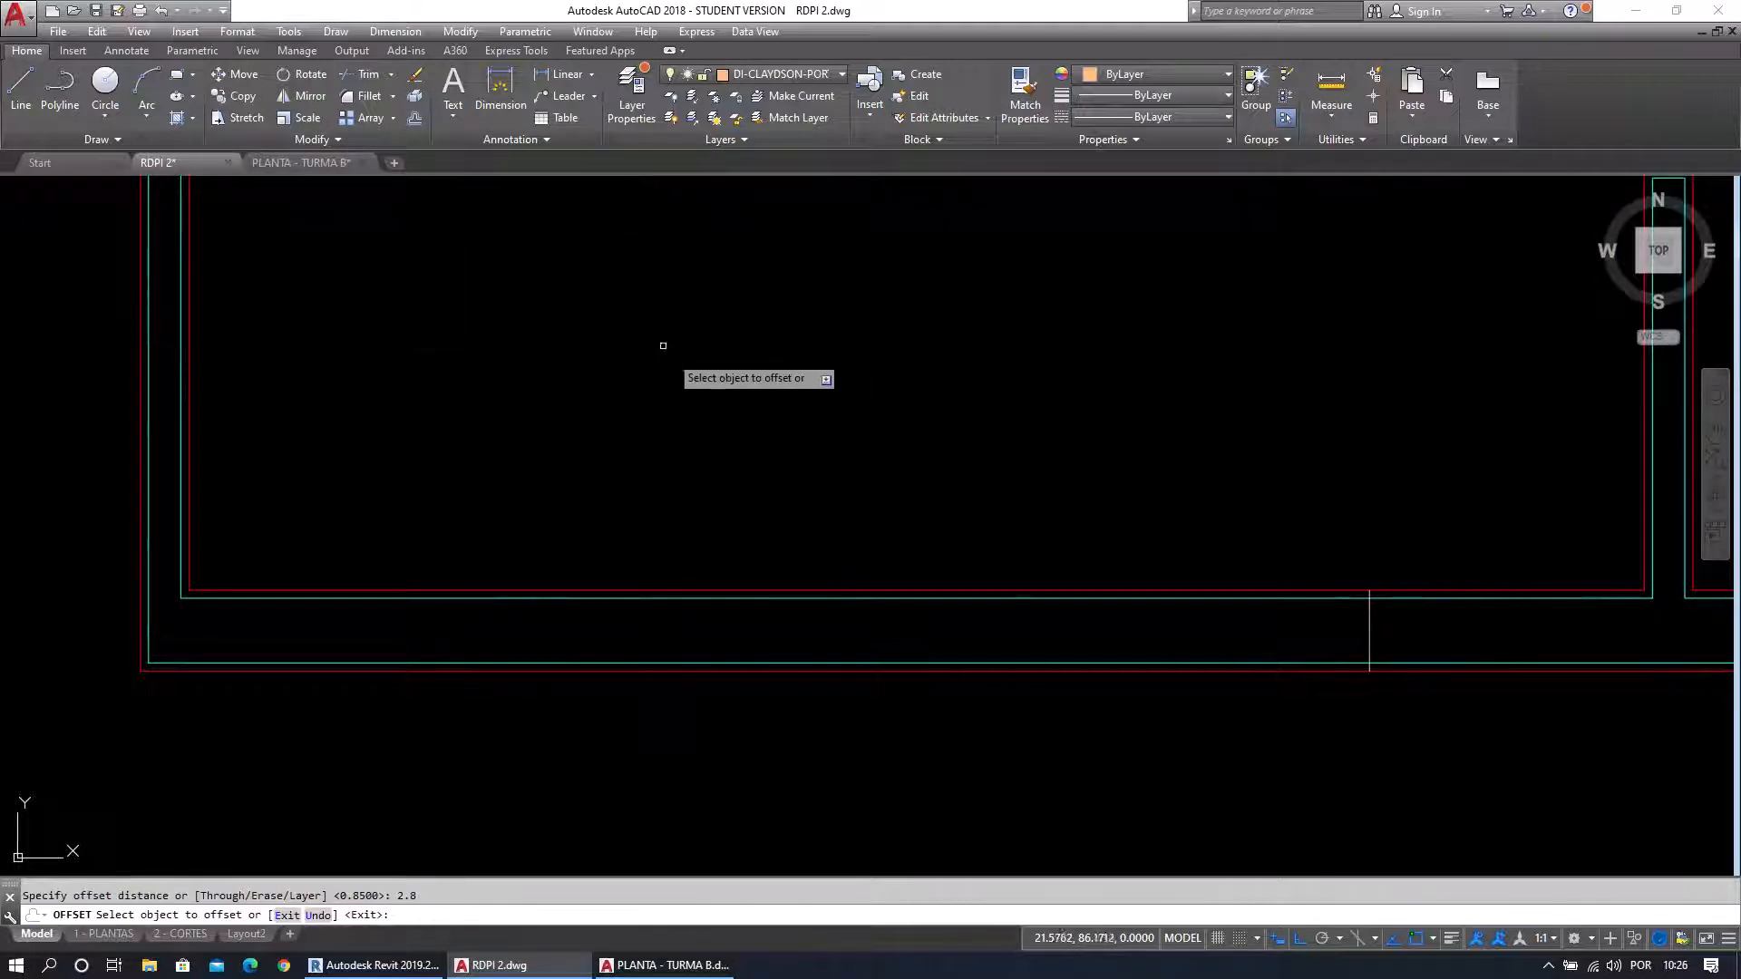
click(1370, 630)
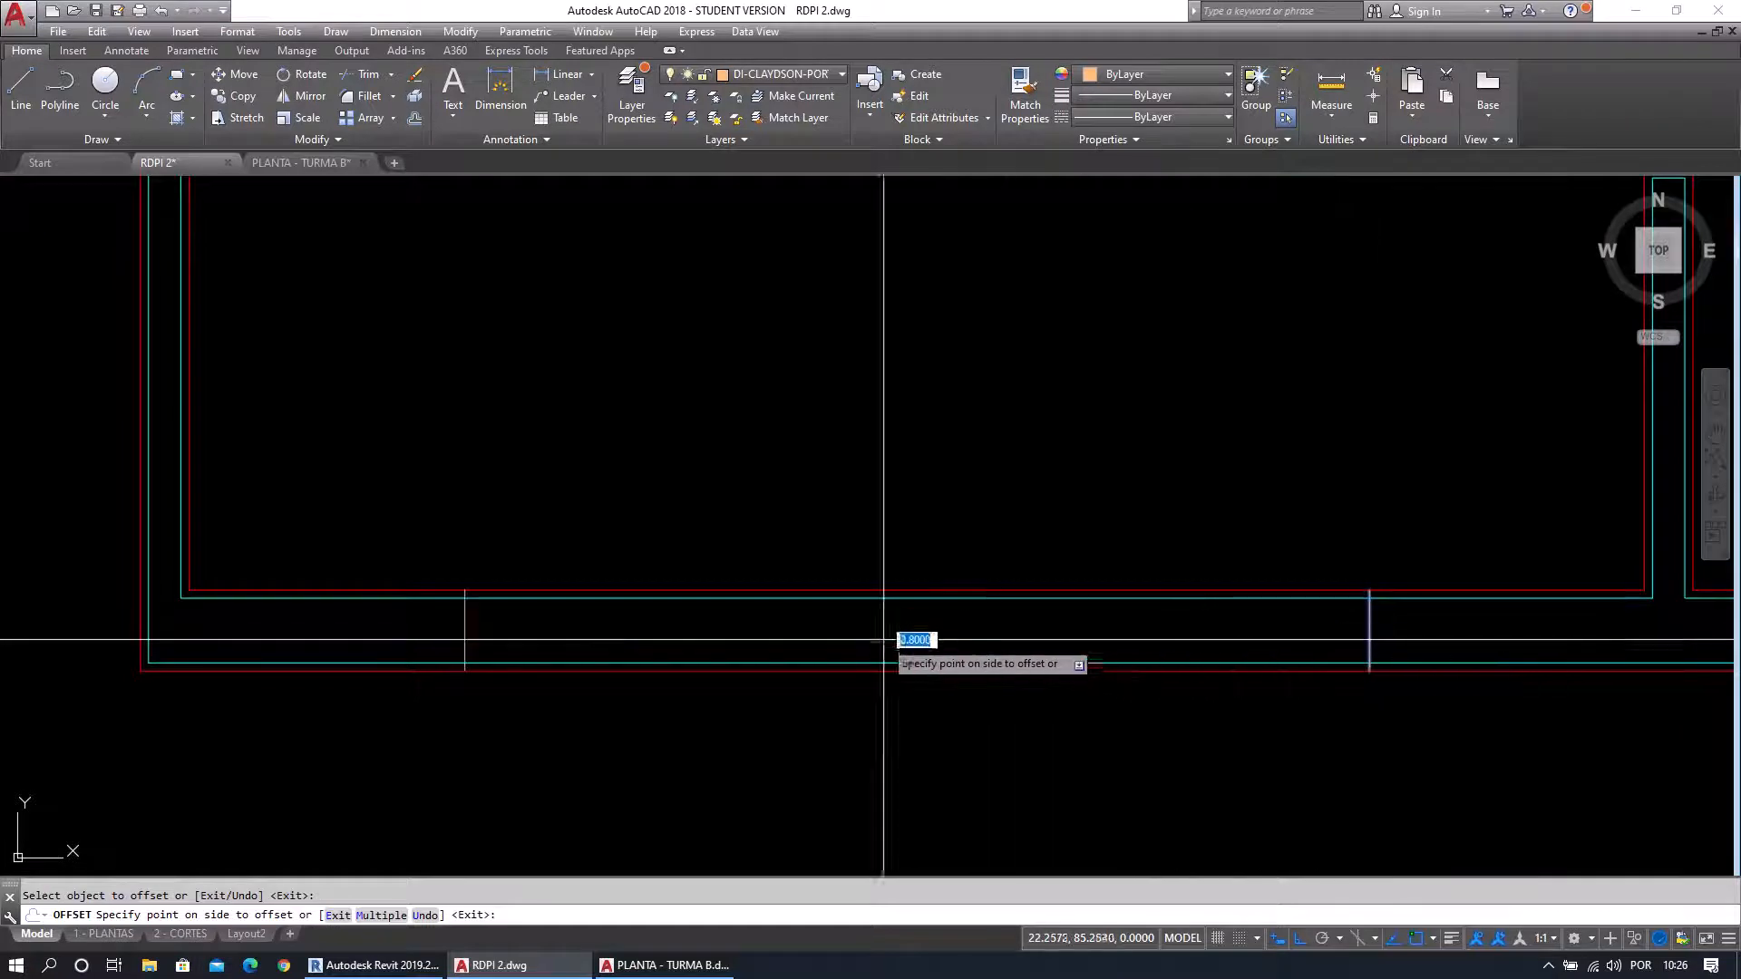
click(871, 671)
key(Escape)
Measure the distance from the wall's outer lower-left corner to the window's left edge line.
scroll(1134, 563, down, 4)
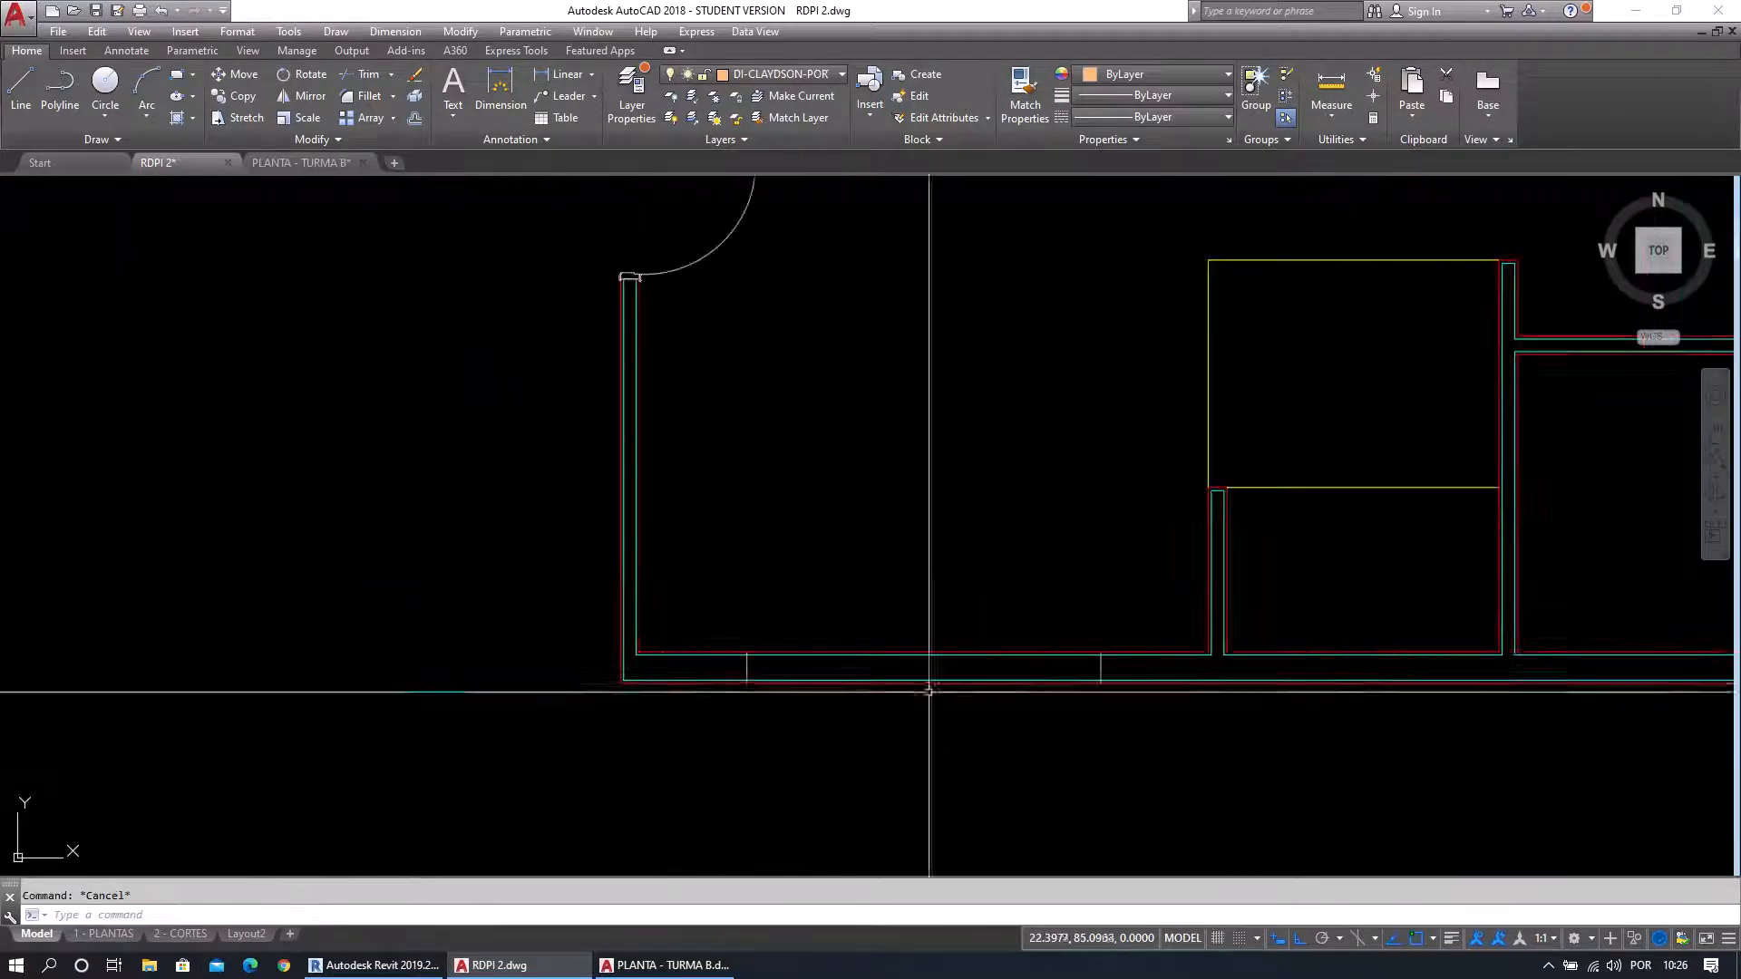
scroll(540, 721, up, 4)
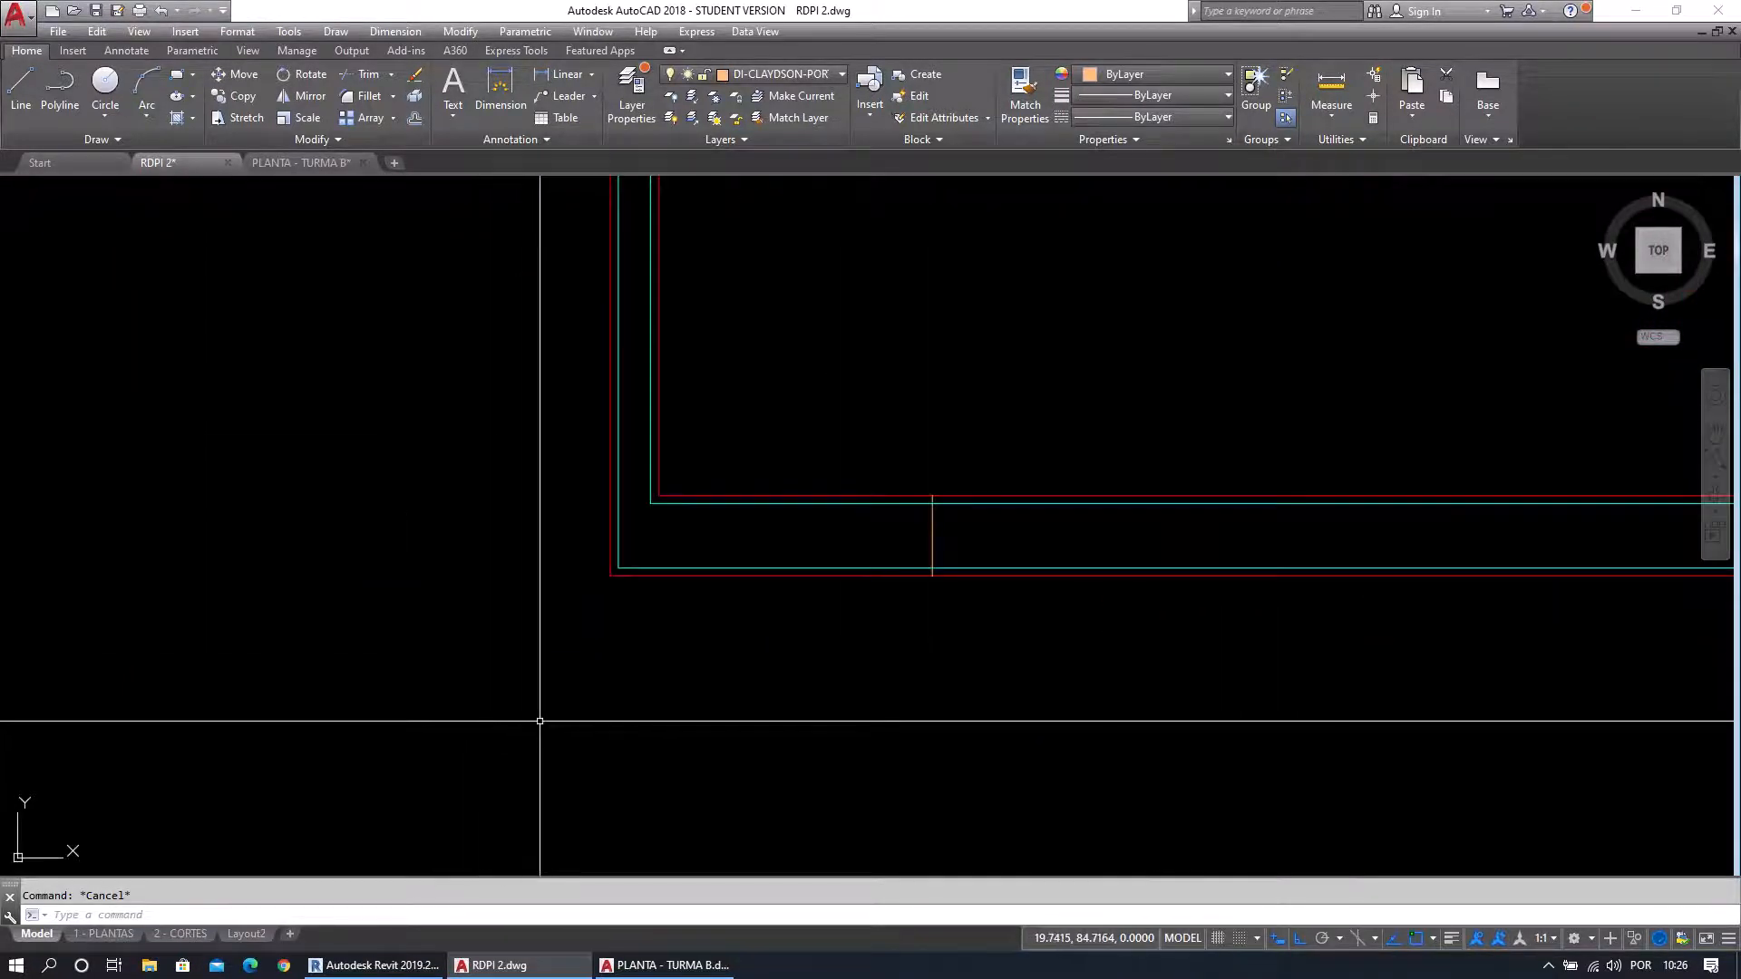
click(1332, 90)
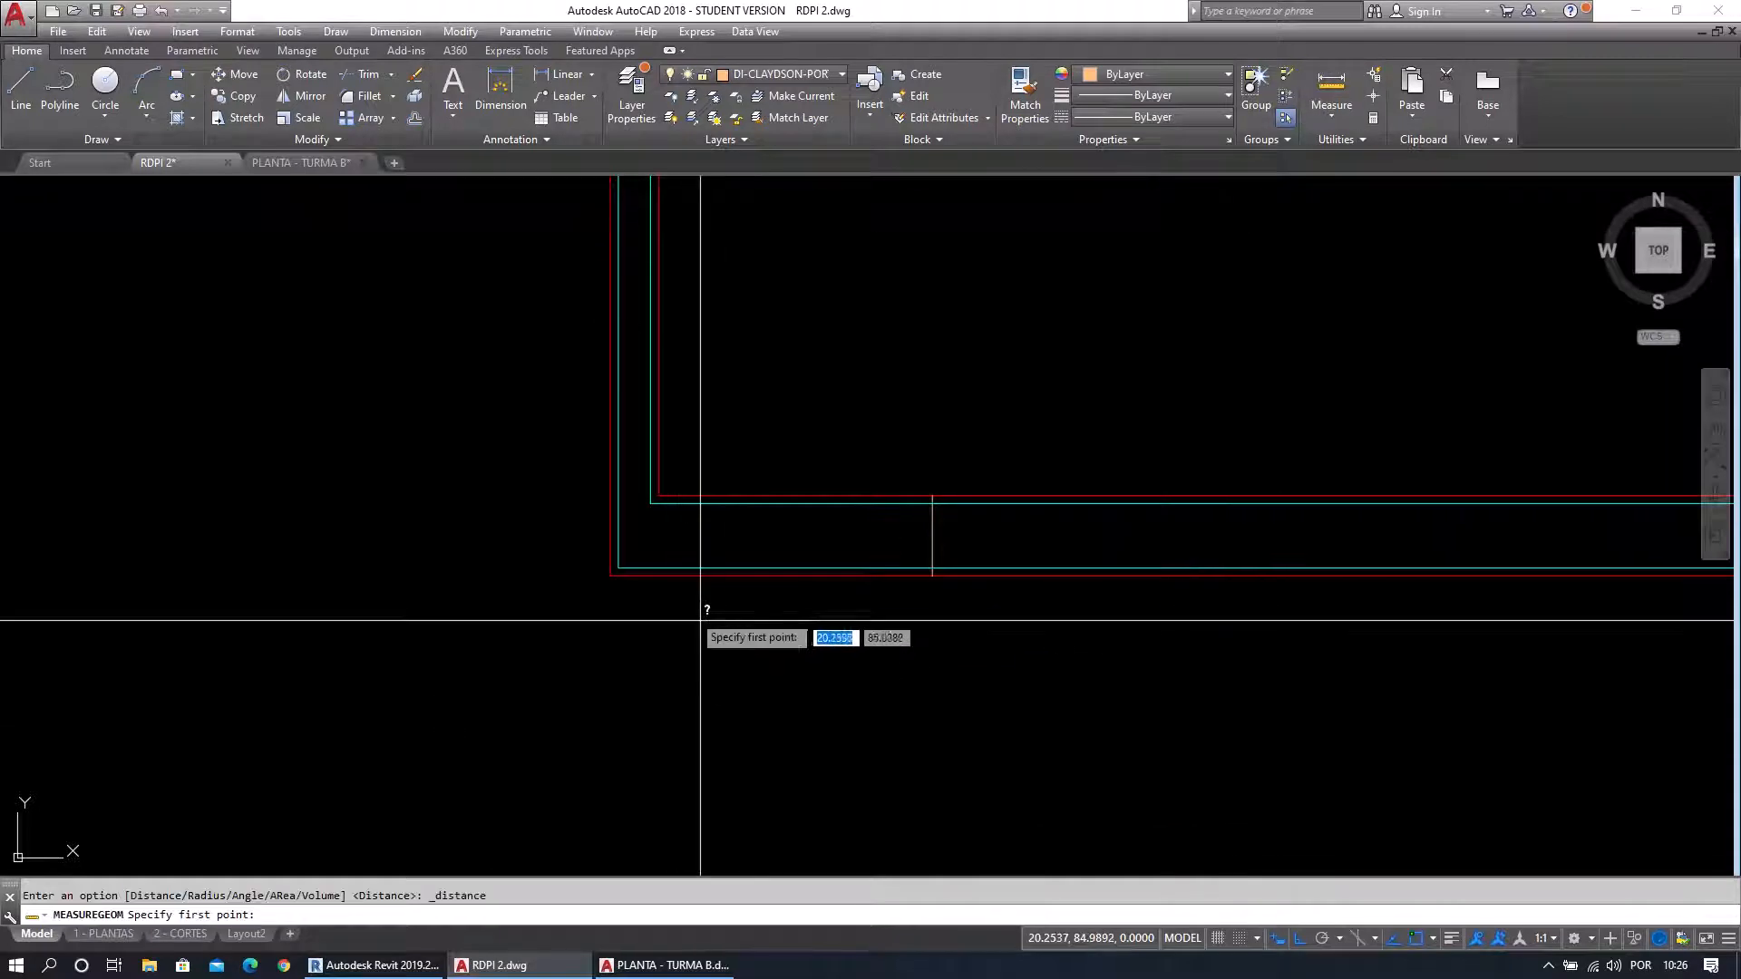
click(612, 575)
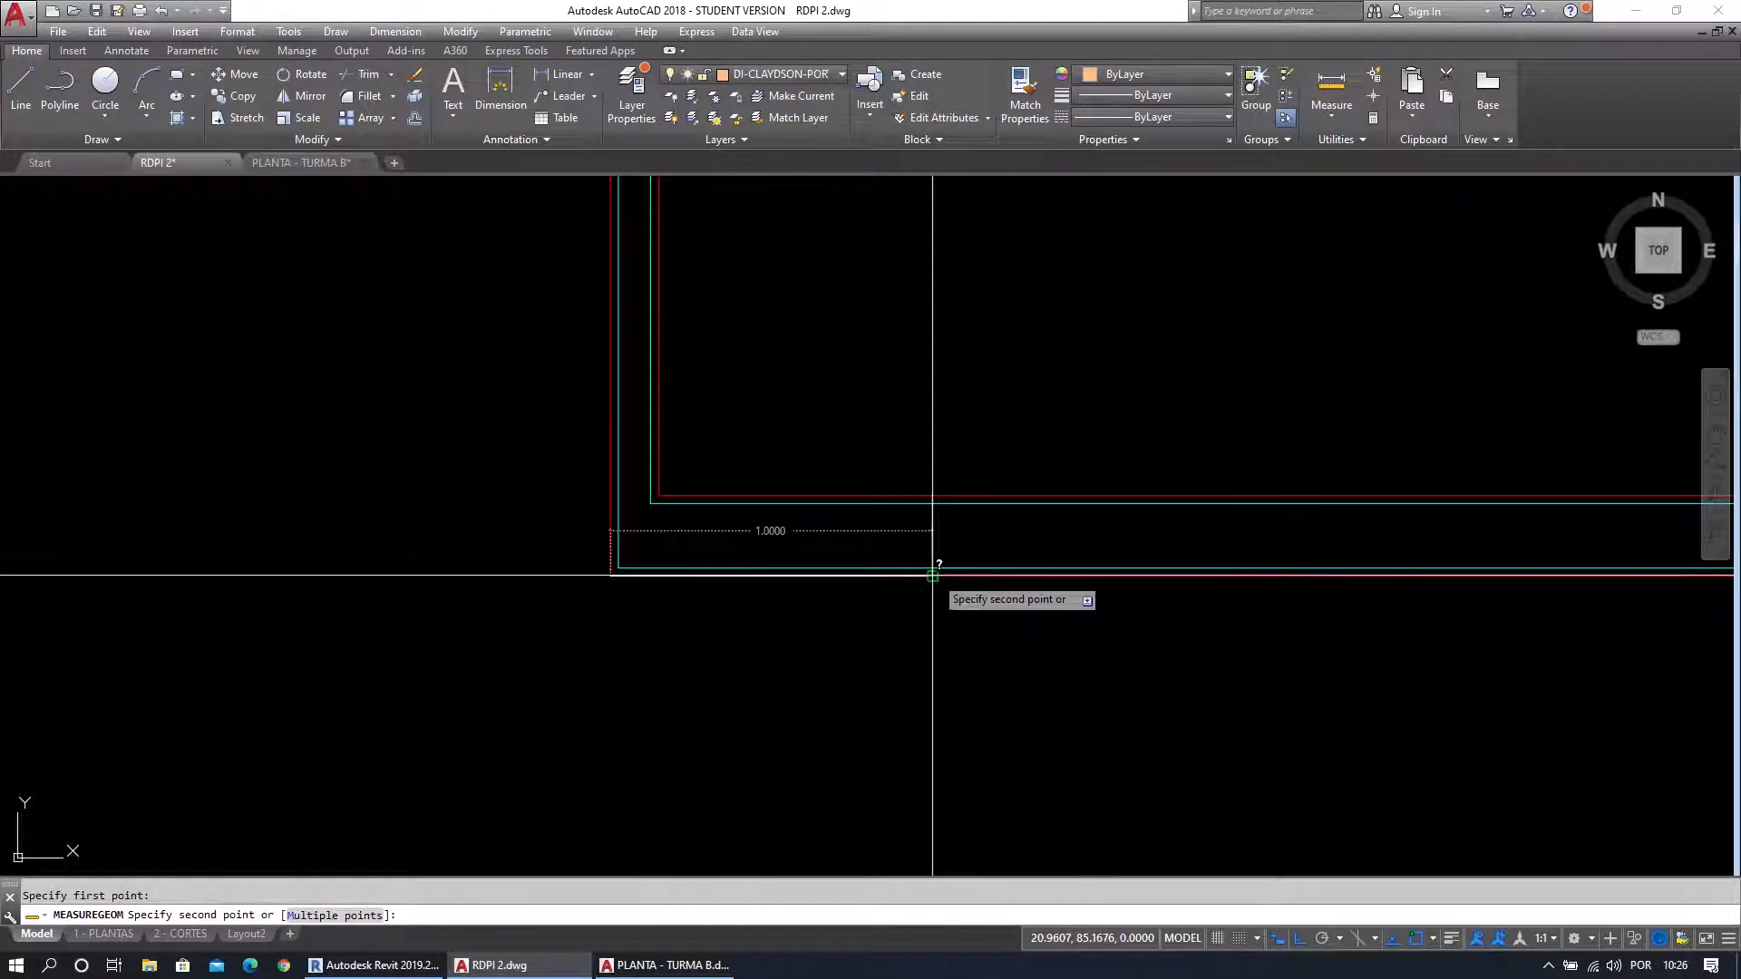
click(932, 575)
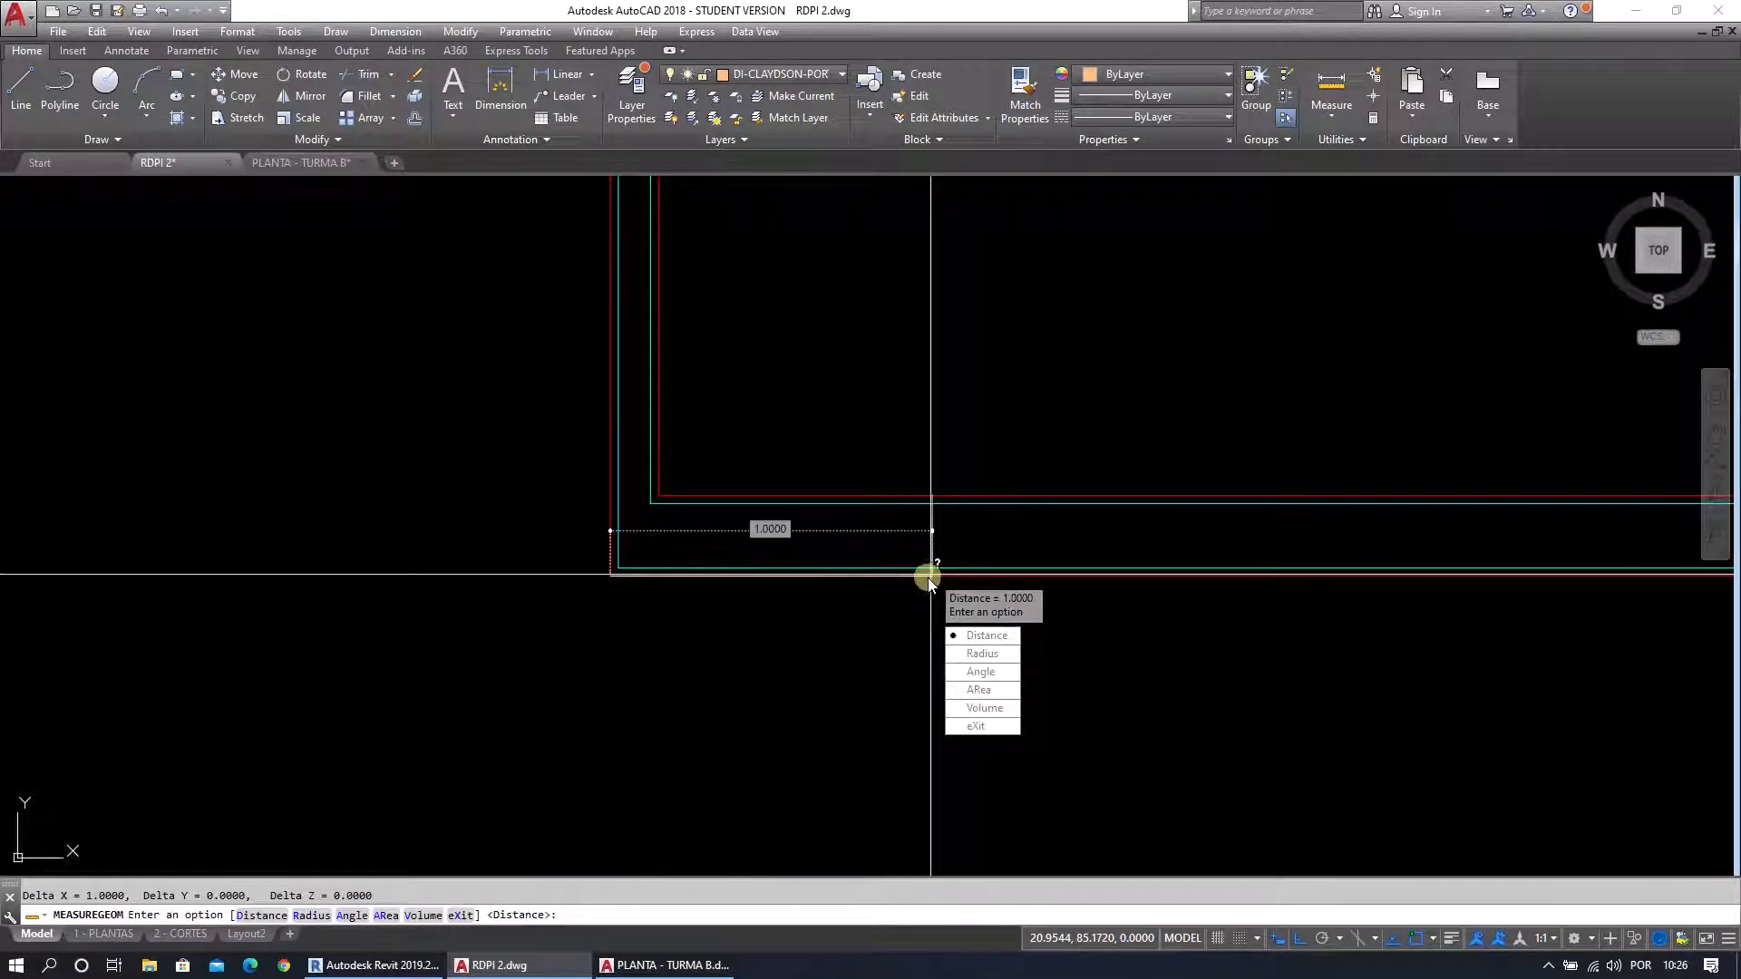
key(Escape)
Review the marked window opening in RDPI 2 and compare it with the living room window in PLANTA - TURMA B.
scroll(1002, 631, down, 4)
middle_drag(1002, 631, 886, 595)
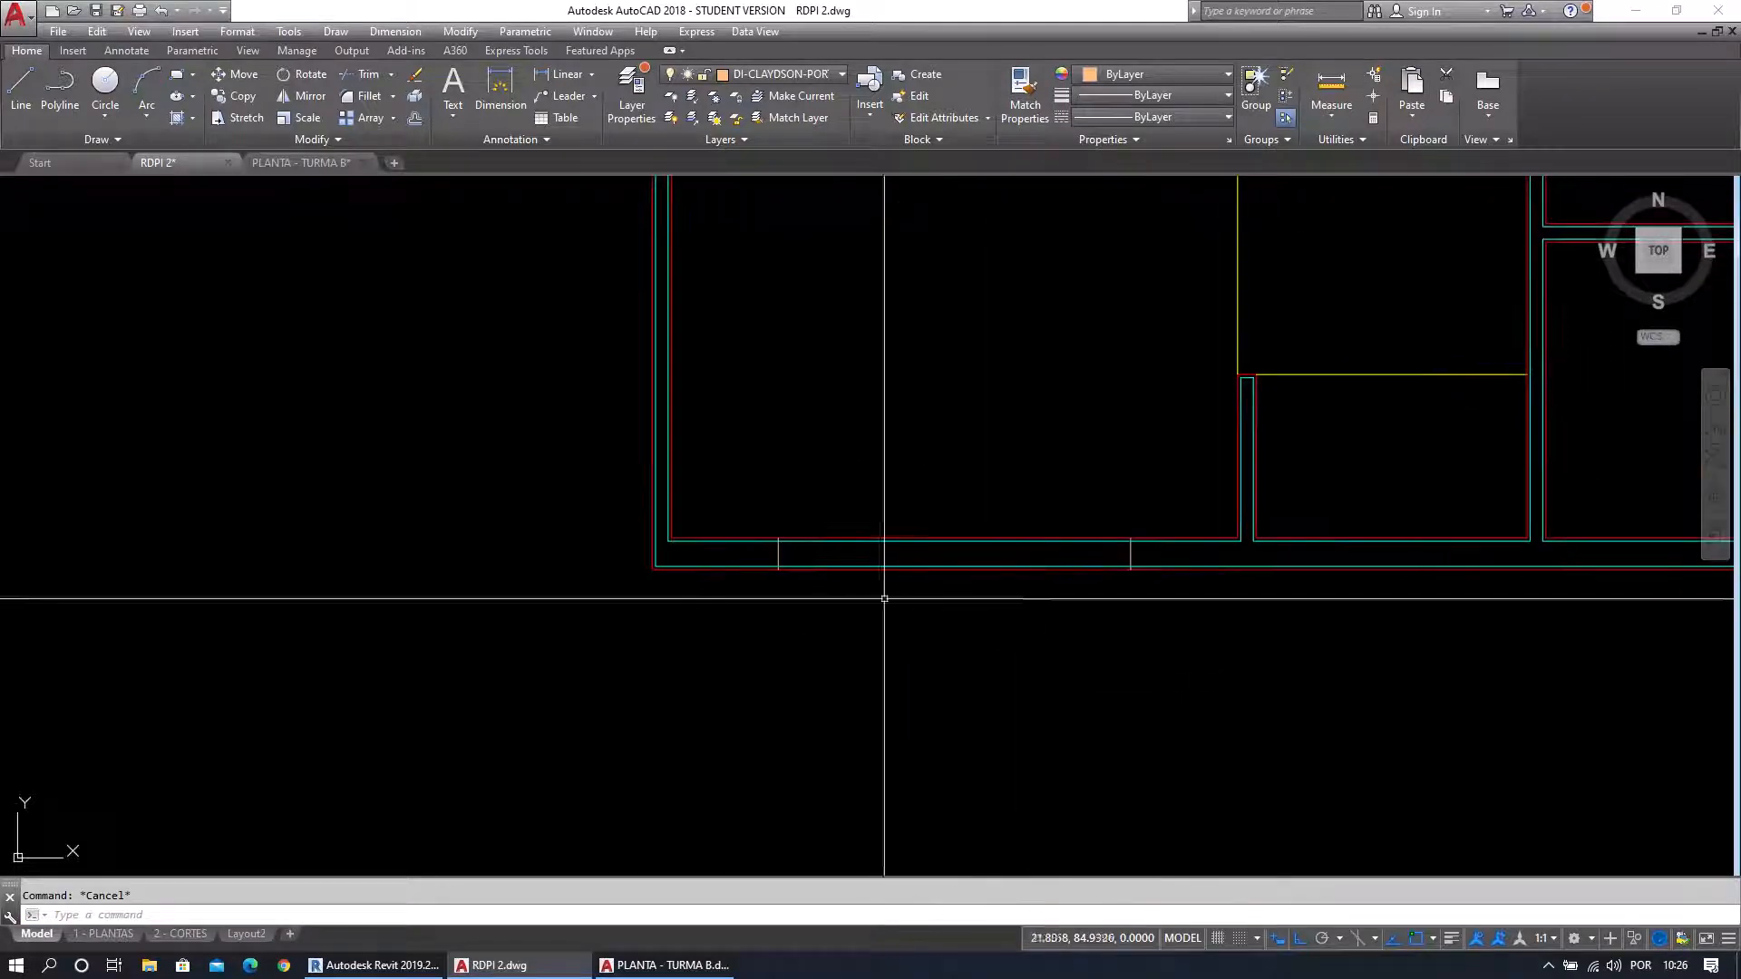
middle_drag(1178, 595, 1057, 607)
scroll(915, 600, up, 2)
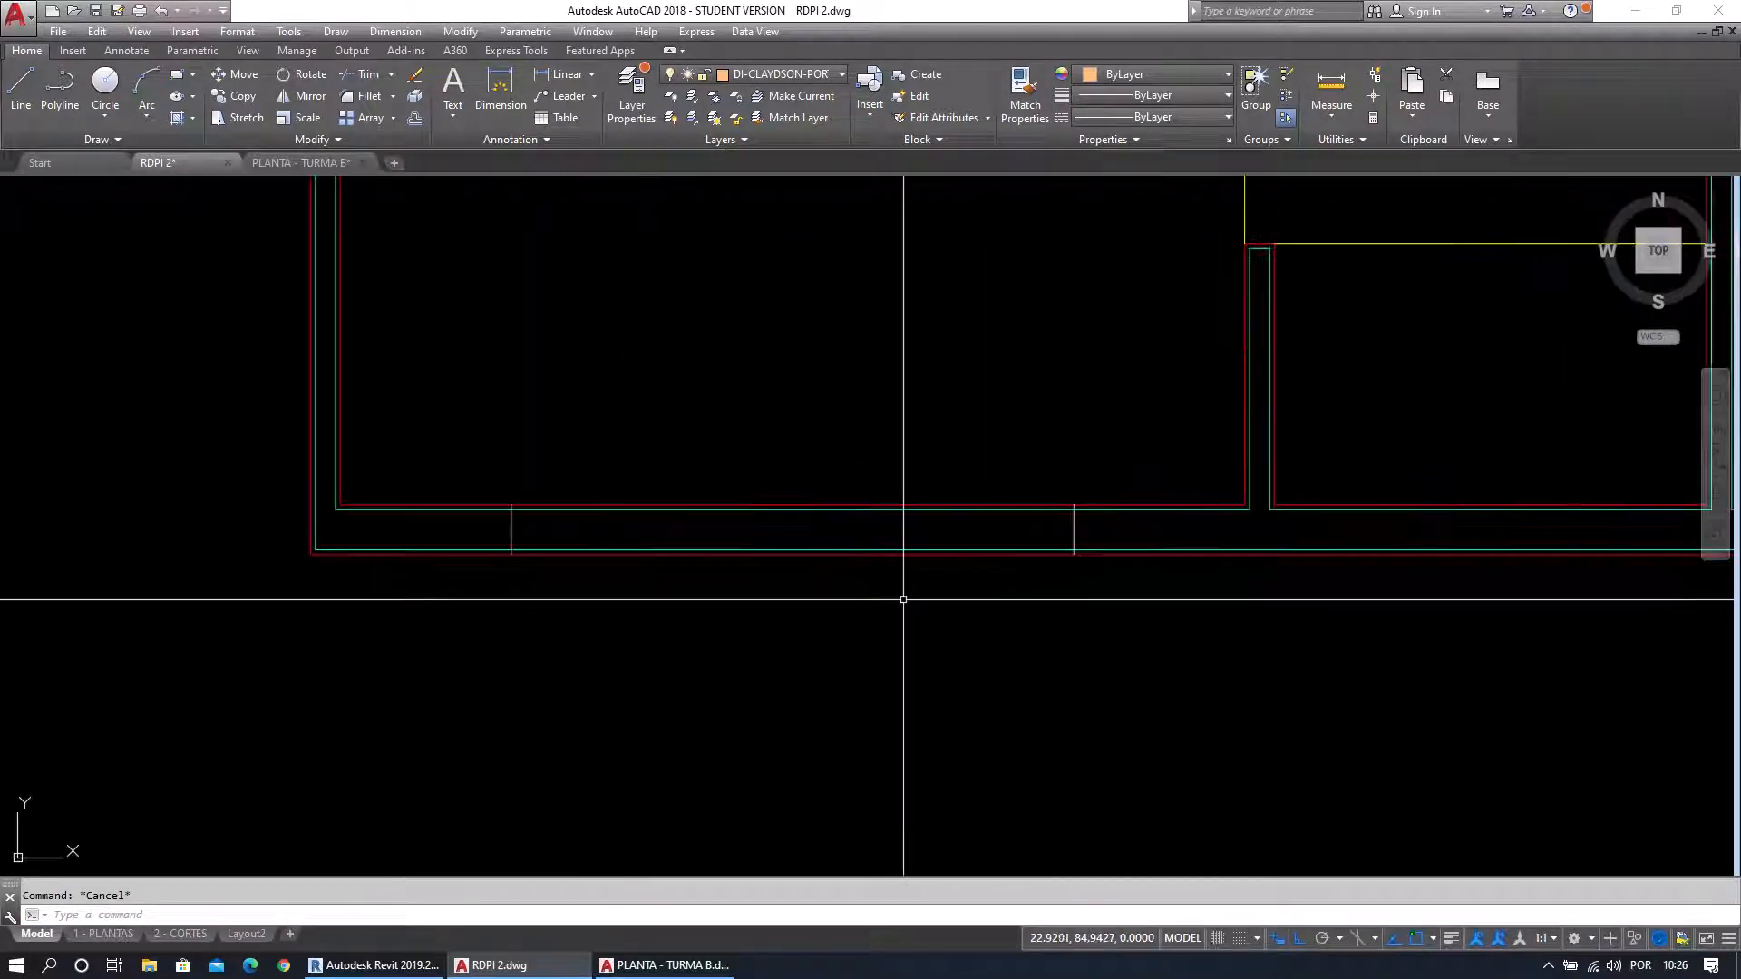
middle_drag(906, 595, 993, 629)
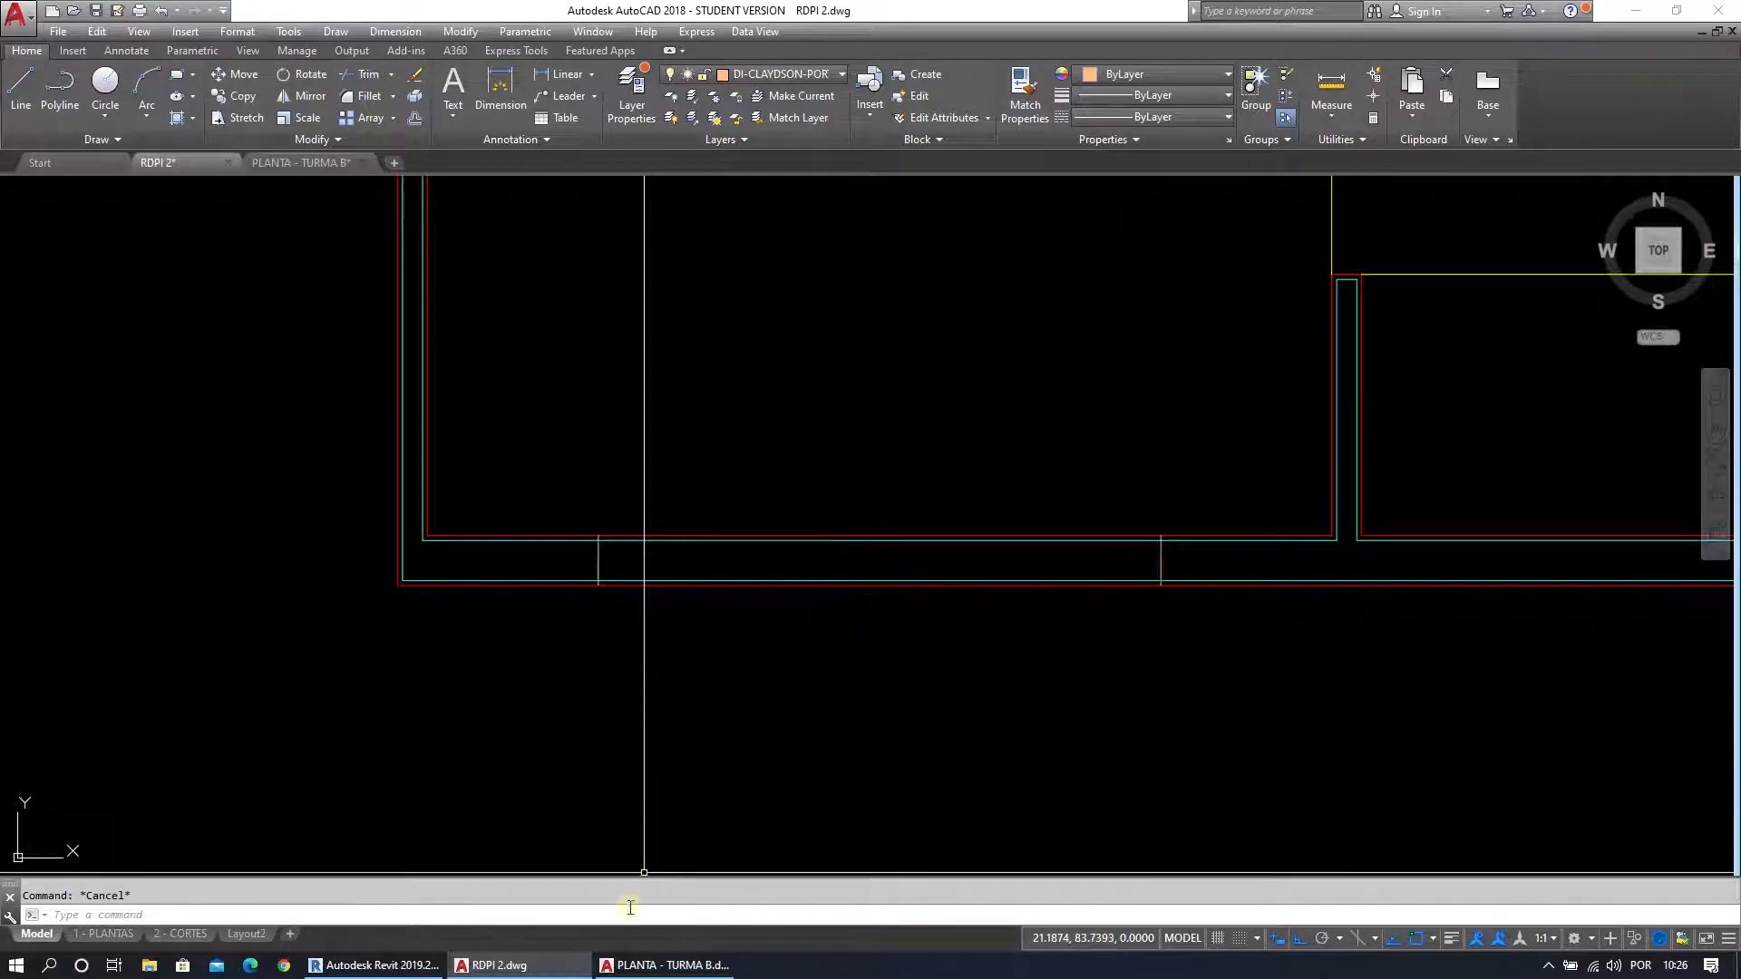
click(635, 965)
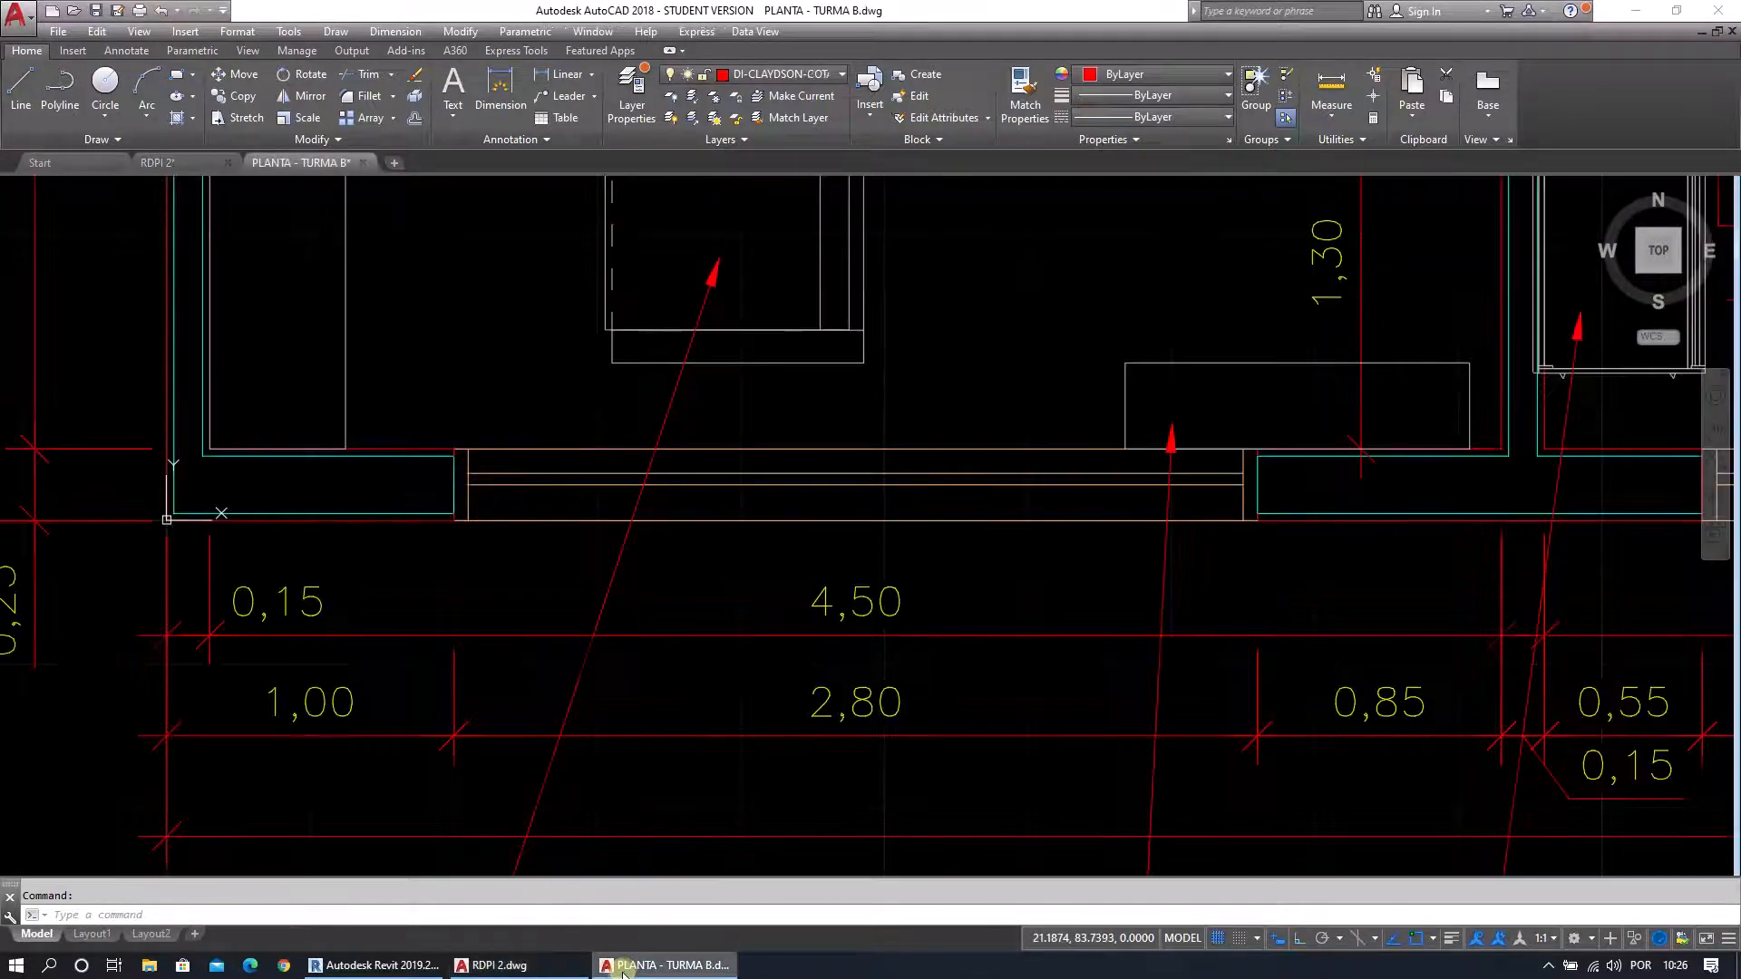
Switch to Revit, open the PAVIMENTO TÉRREO floor plan, and examine how the sliding window meets the wall in plan.
click(372, 965)
scroll(786, 555, up, 3)
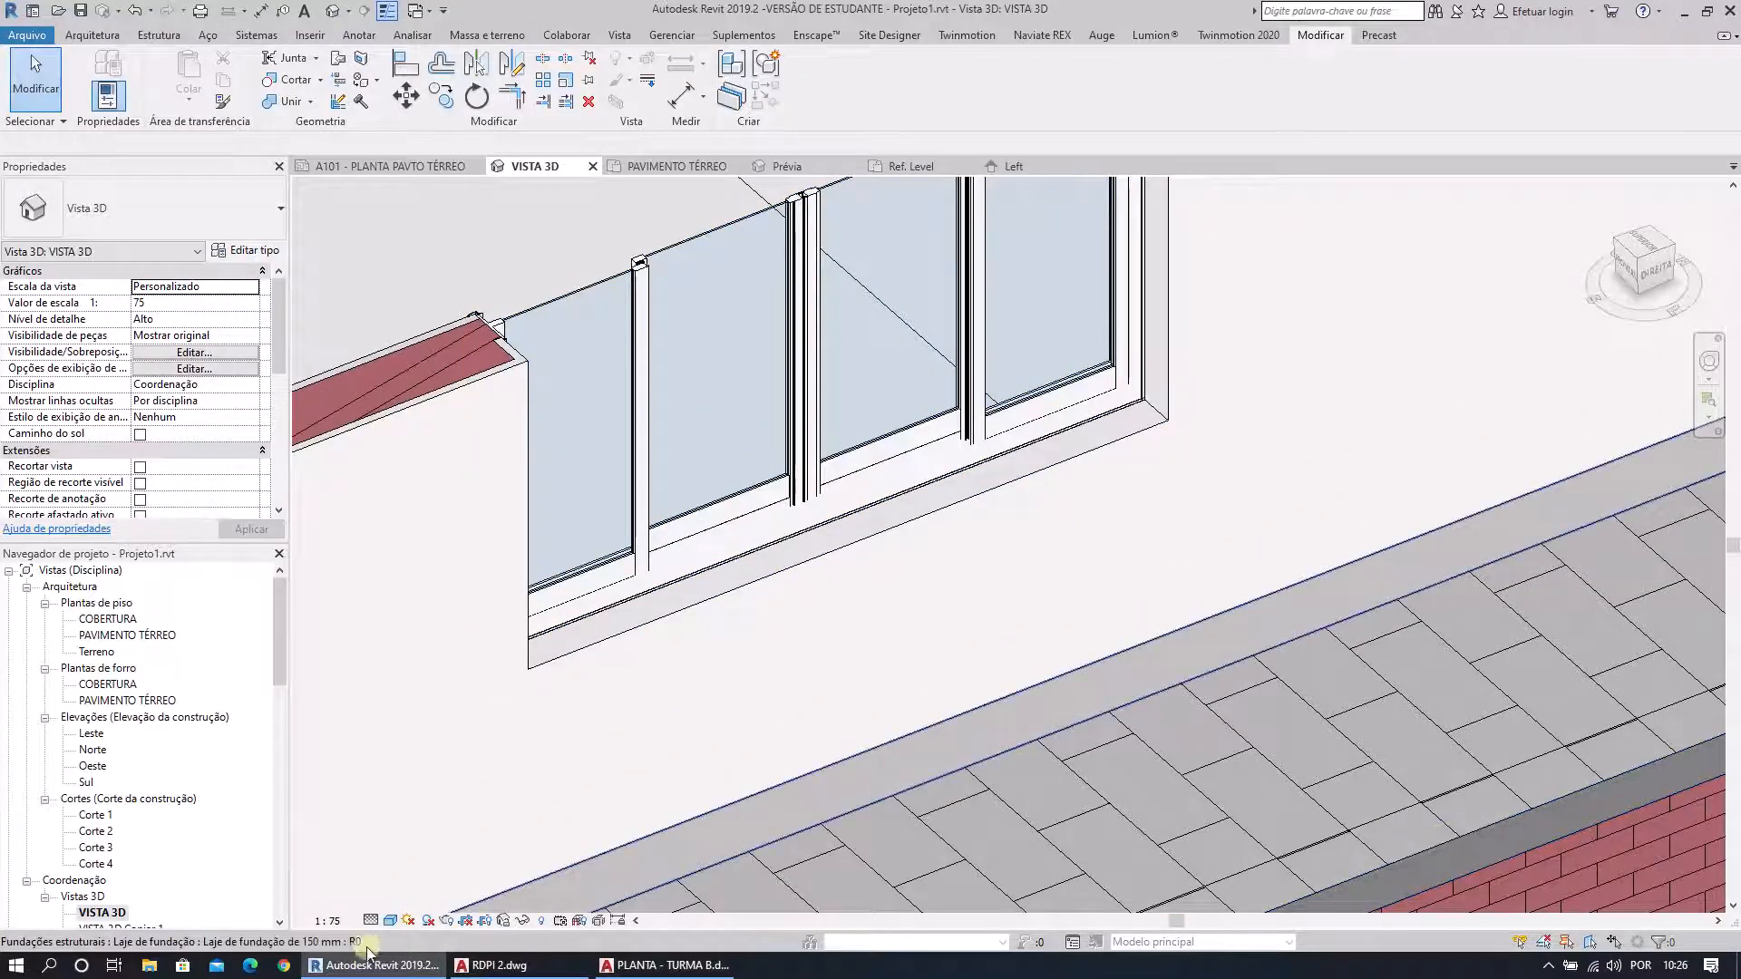
double_click(127, 635)
scroll(1037, 791, up, 4)
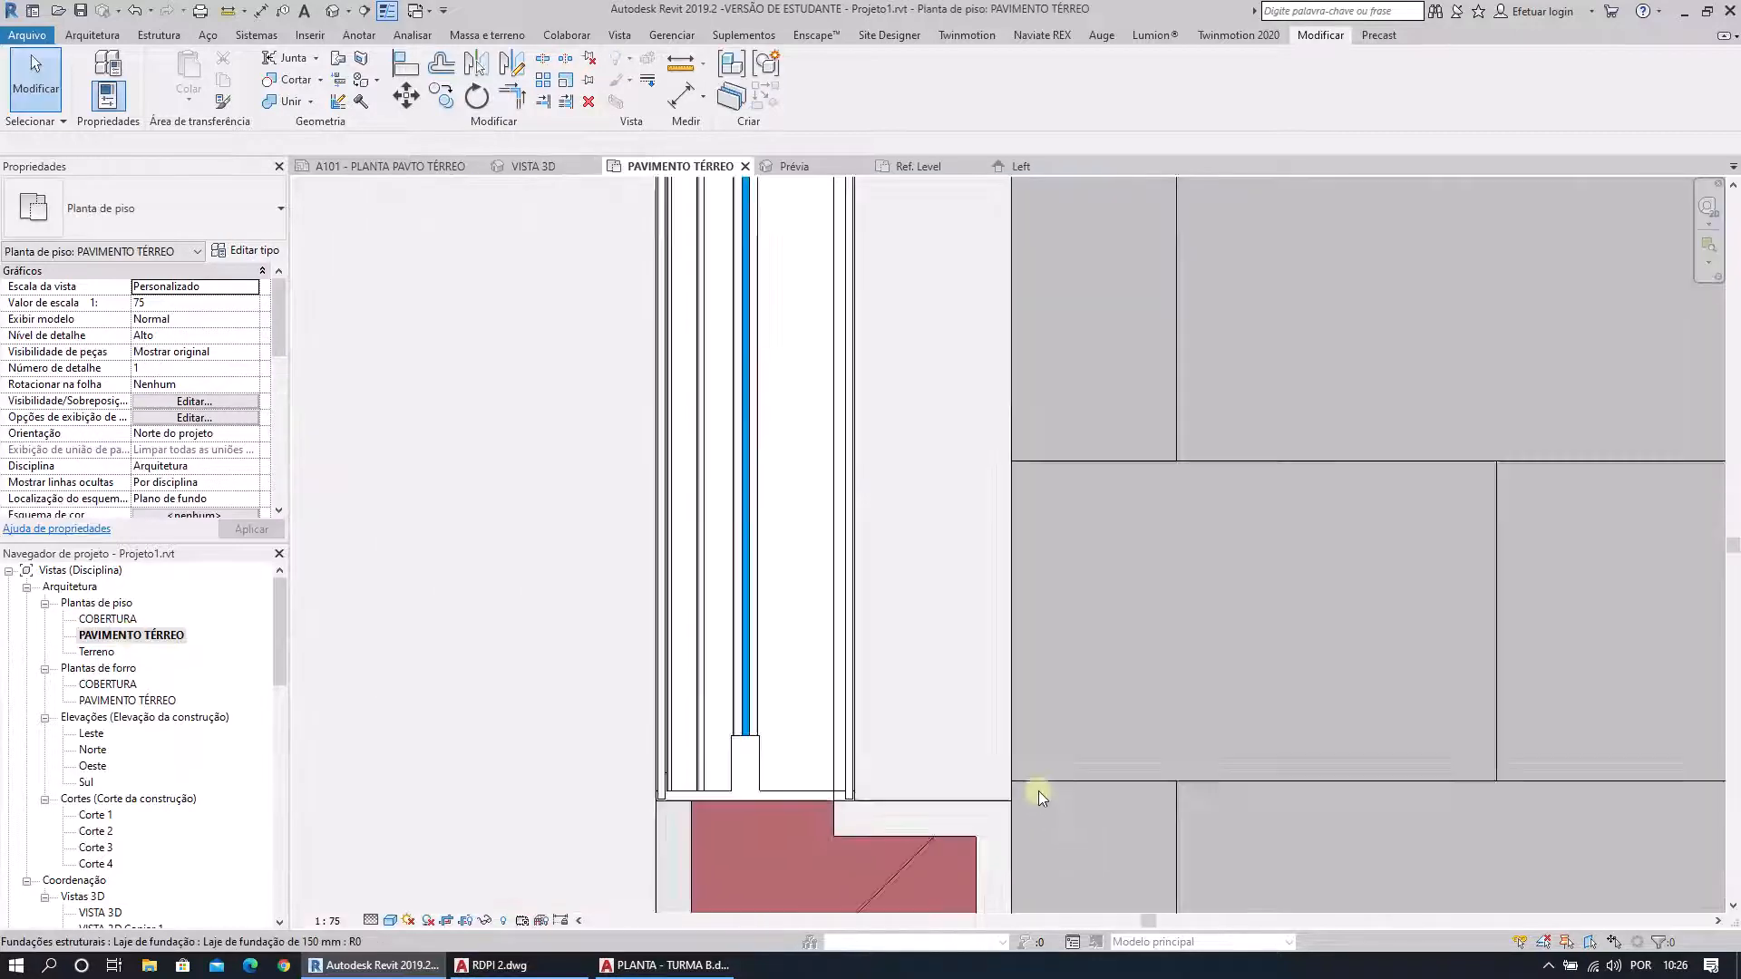
scroll(1063, 704, down, 2)
middle_drag(1155, 602, 1089, 700)
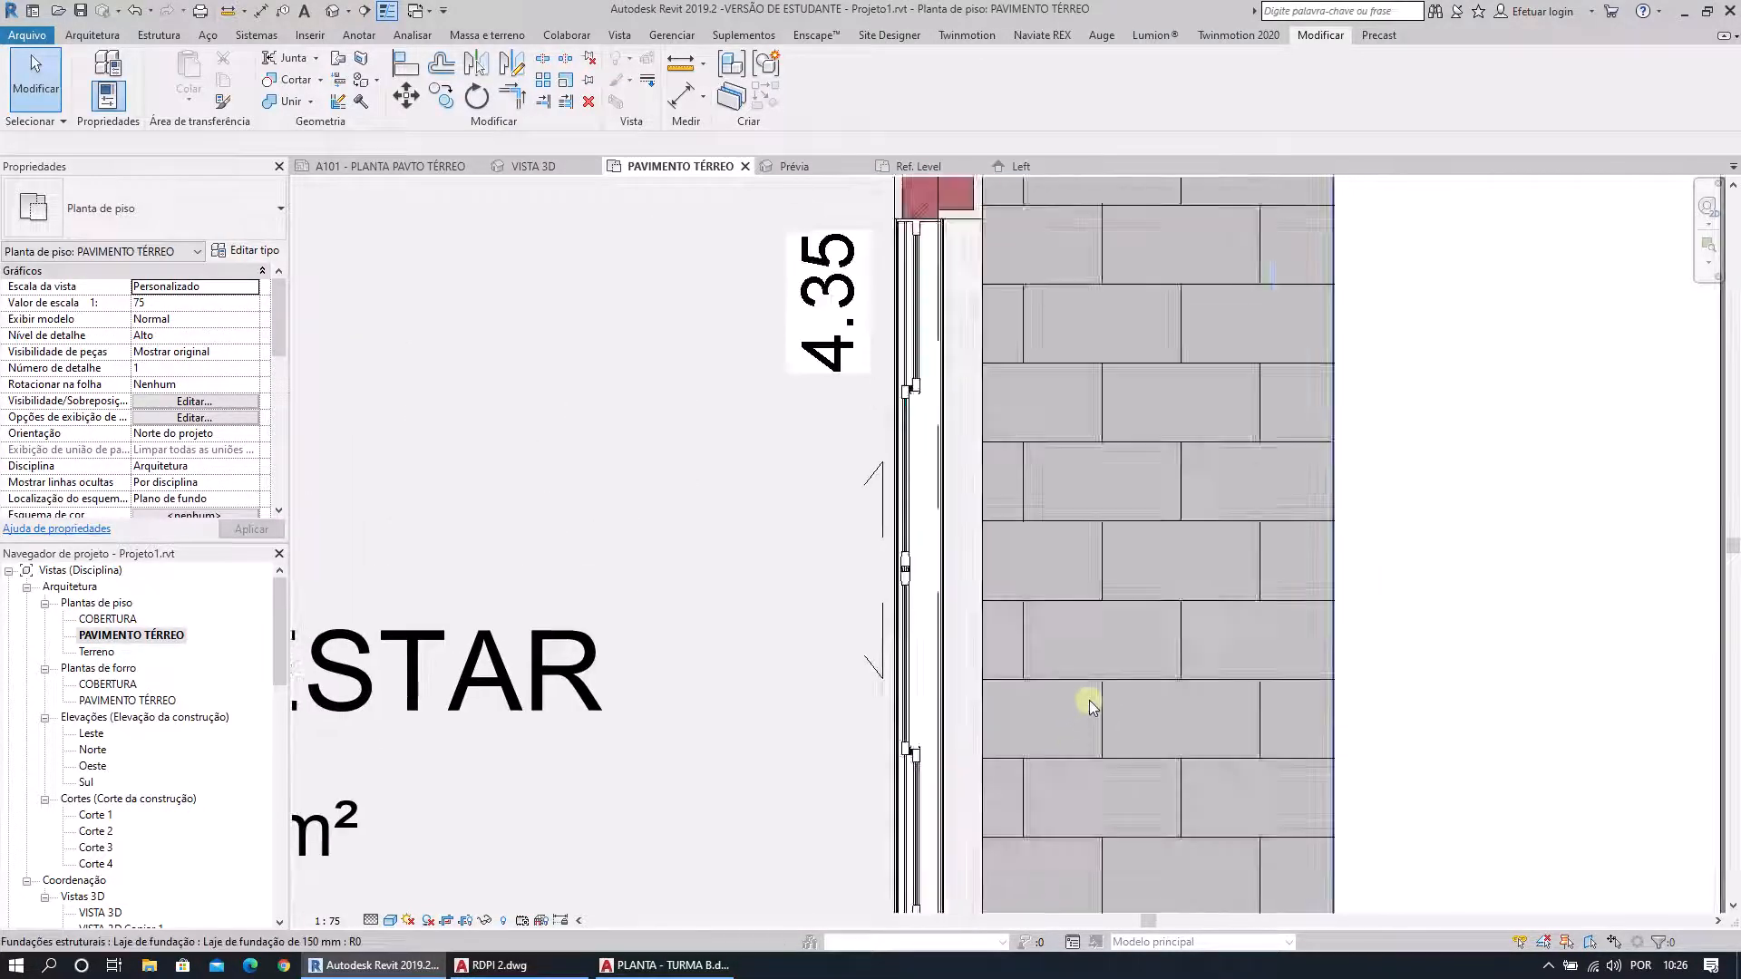
scroll(996, 368, up, 5)
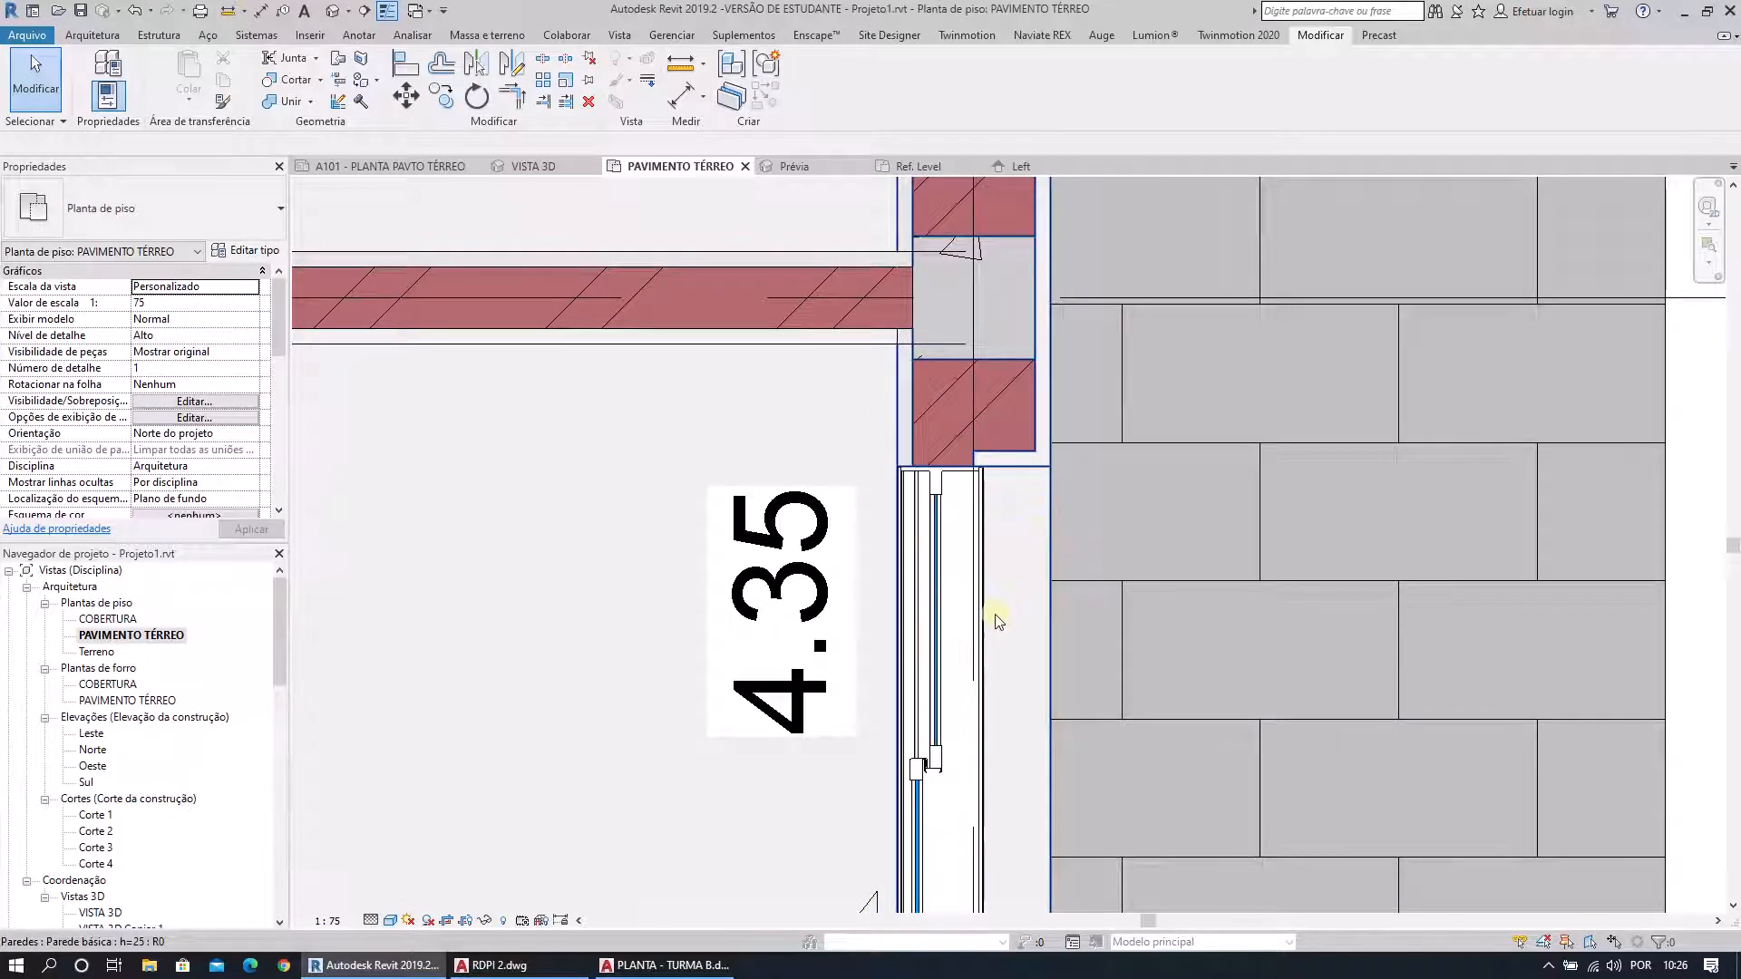
Examine the living room sliding window along its length in the floor plan, including its junction with the wall at the lower end.
middle_drag(999, 680, 968, 428)
scroll(934, 272, down, 4)
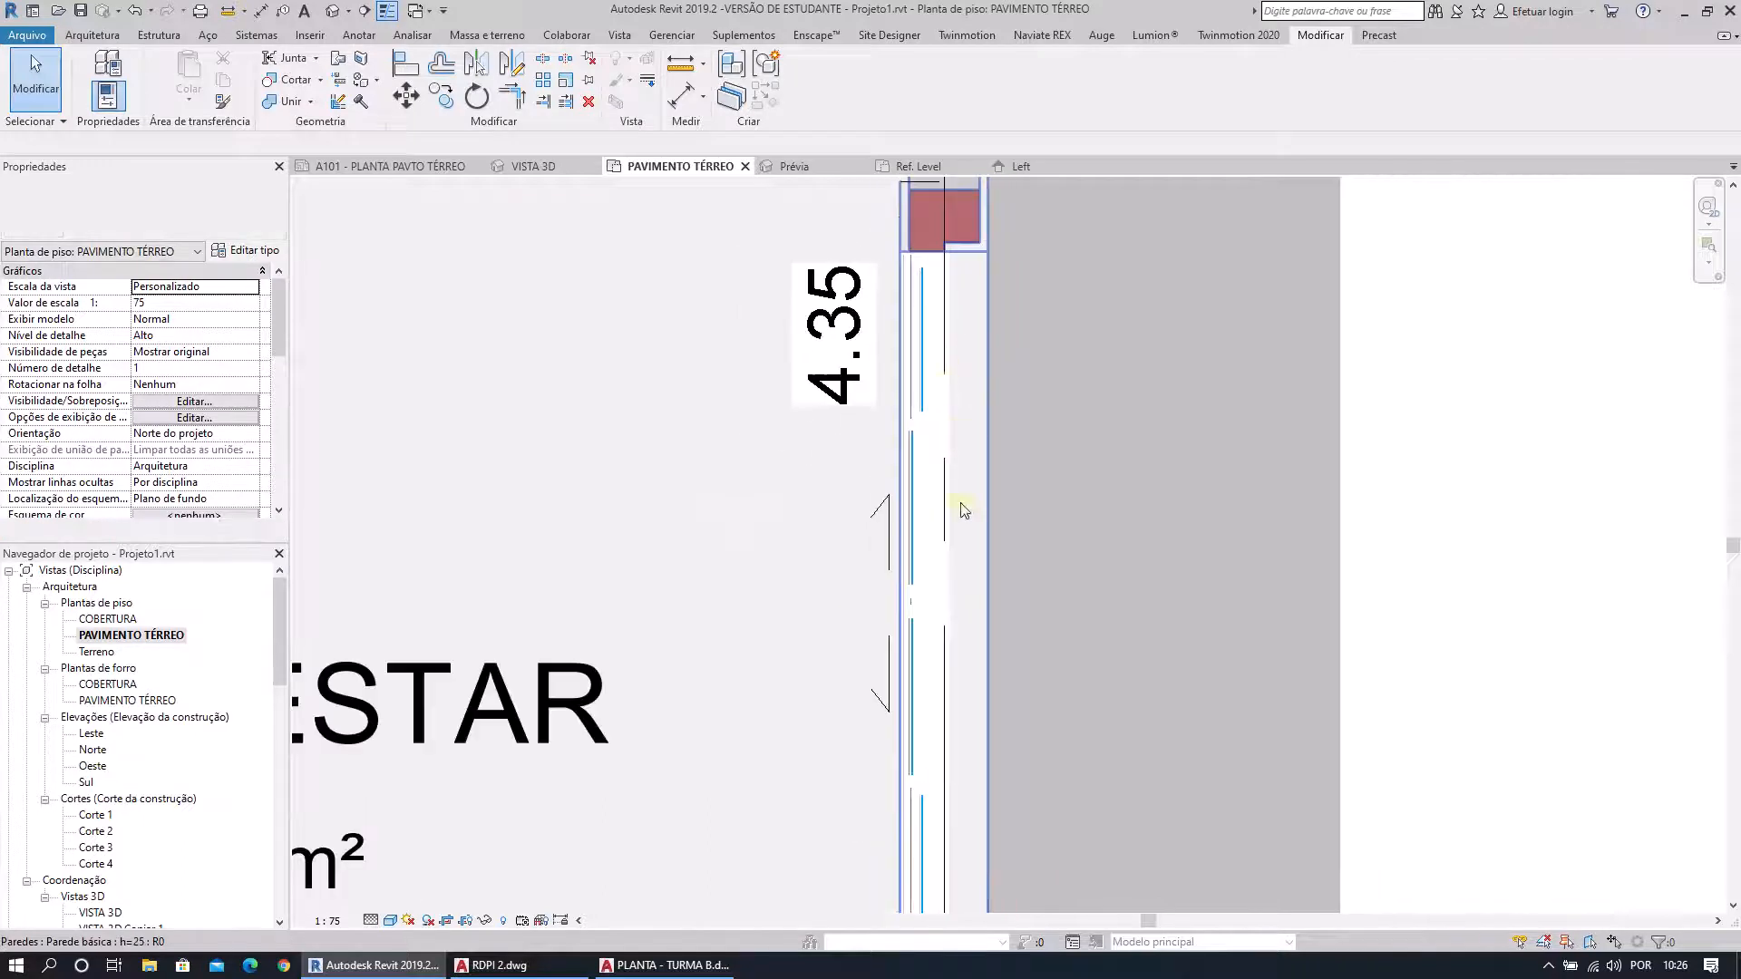
middle_drag(983, 861, 937, 389)
scroll(906, 438, up, 4)
scroll(871, 486, up, 1)
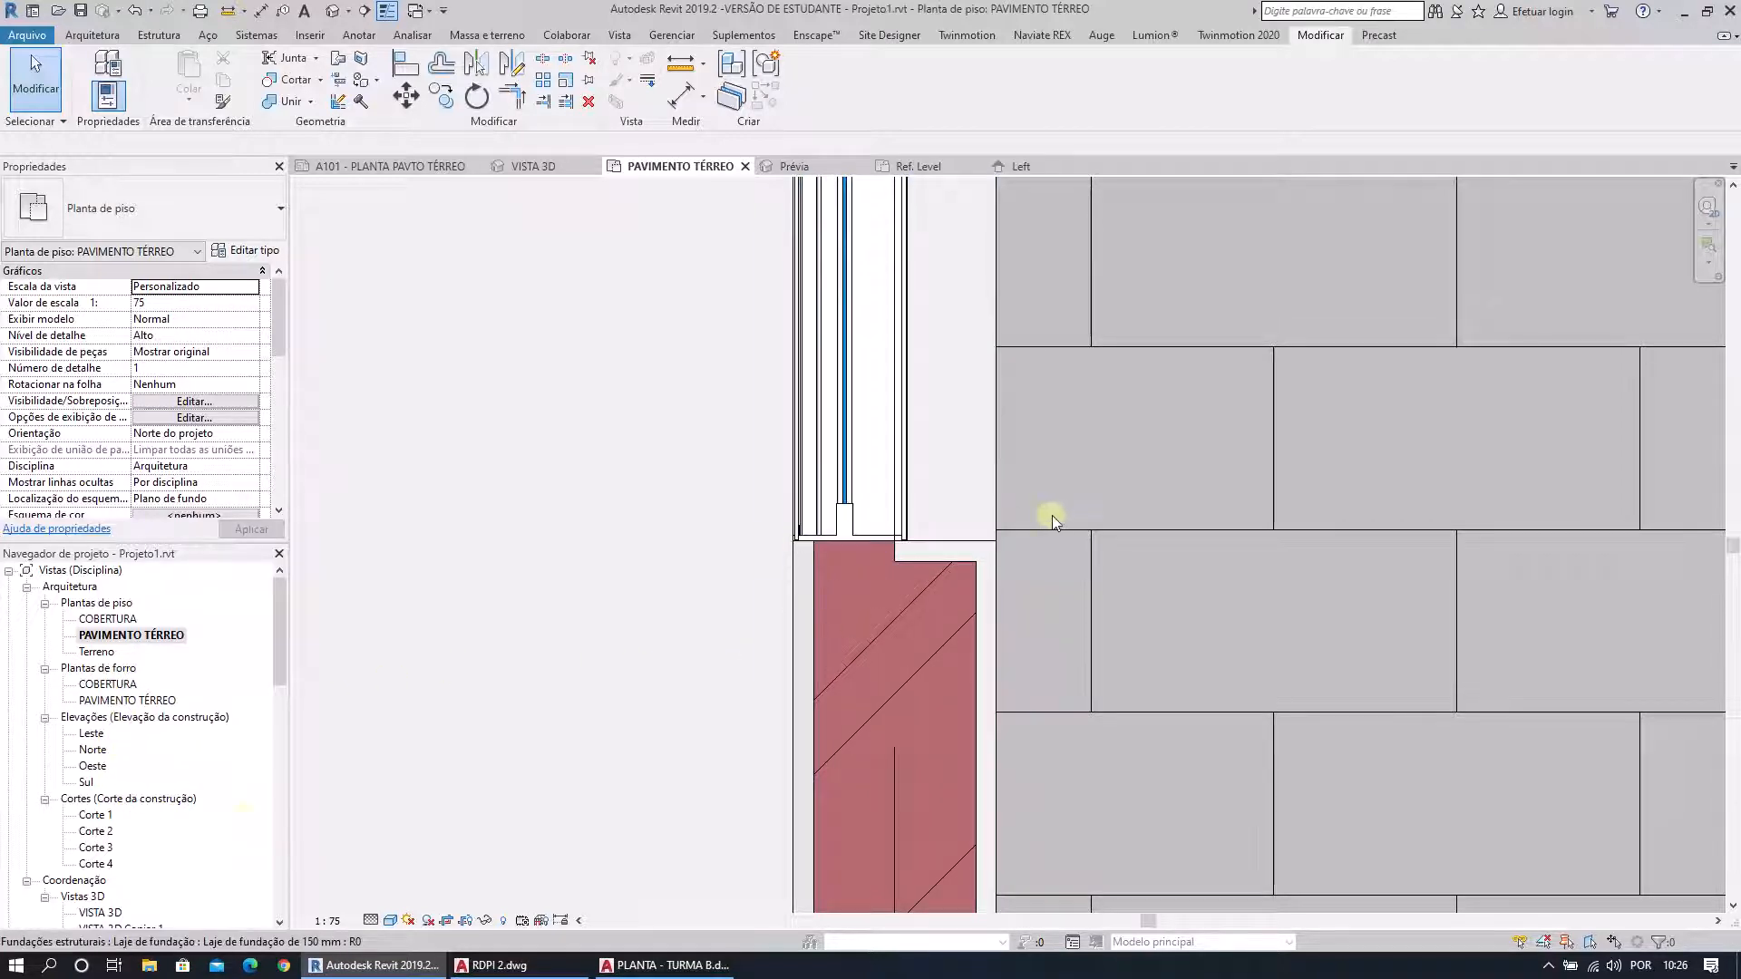
Open the VISTA 3D view and examine the living room sliding window's panels and frame from above.
double_click(100, 913)
shift+middle_drag(812, 486, 739, 390)
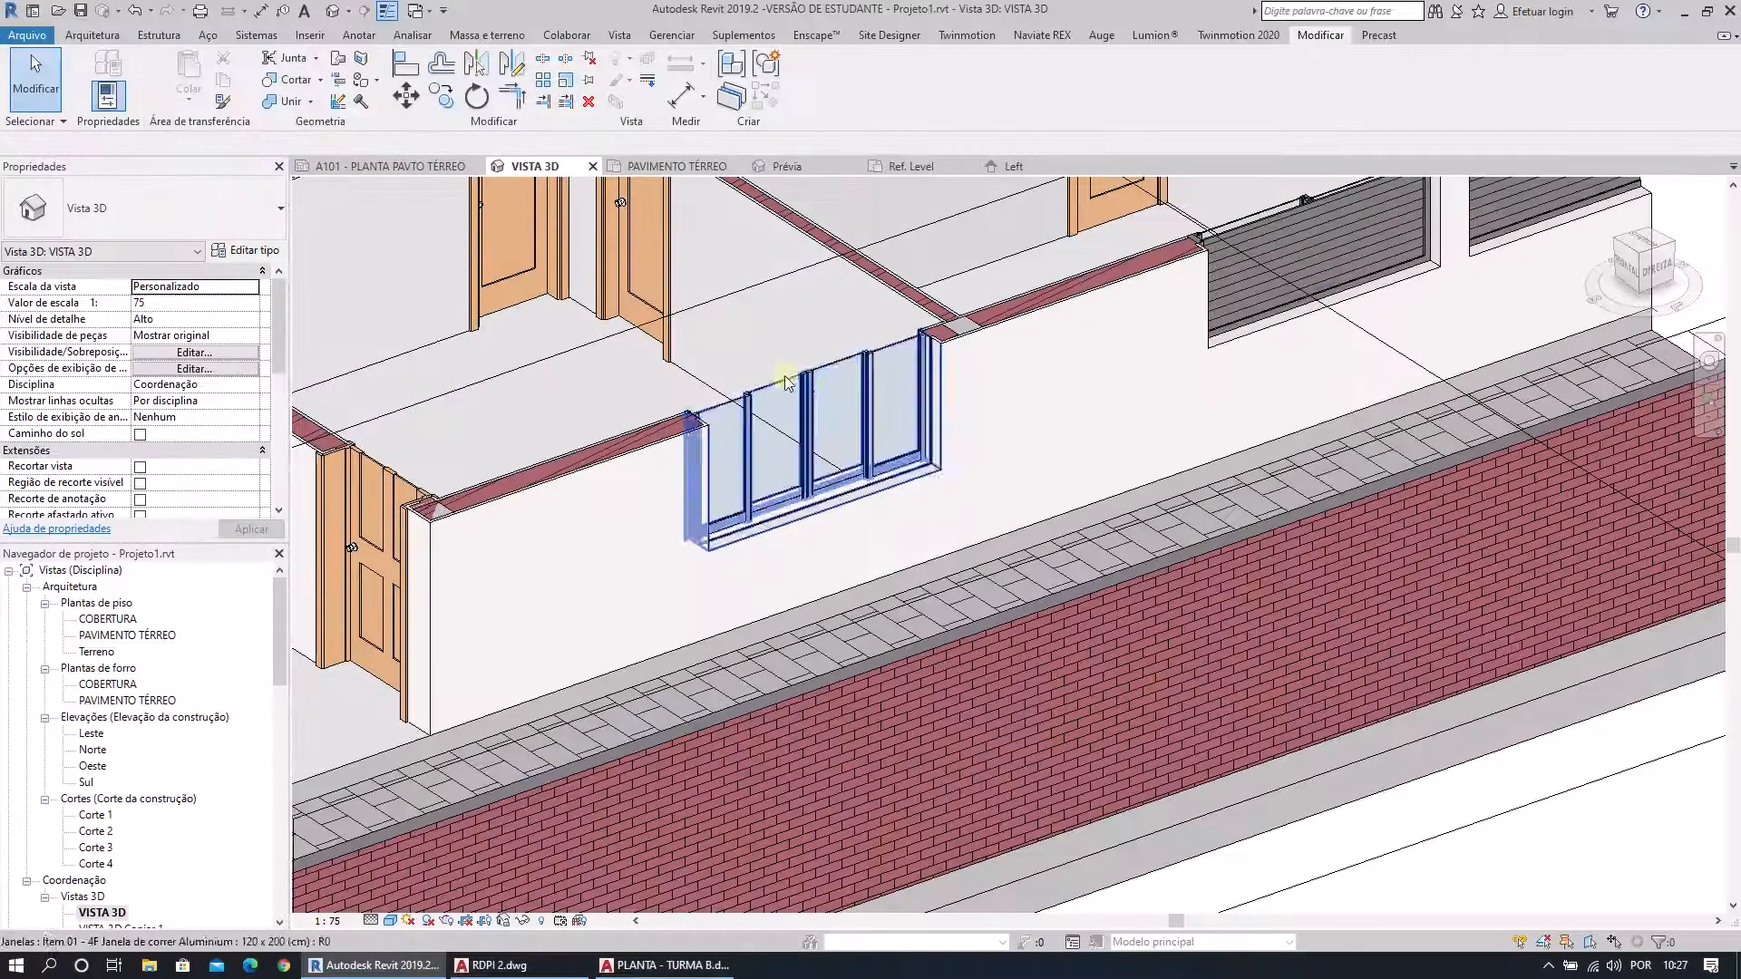
scroll(813, 483, up, 8)
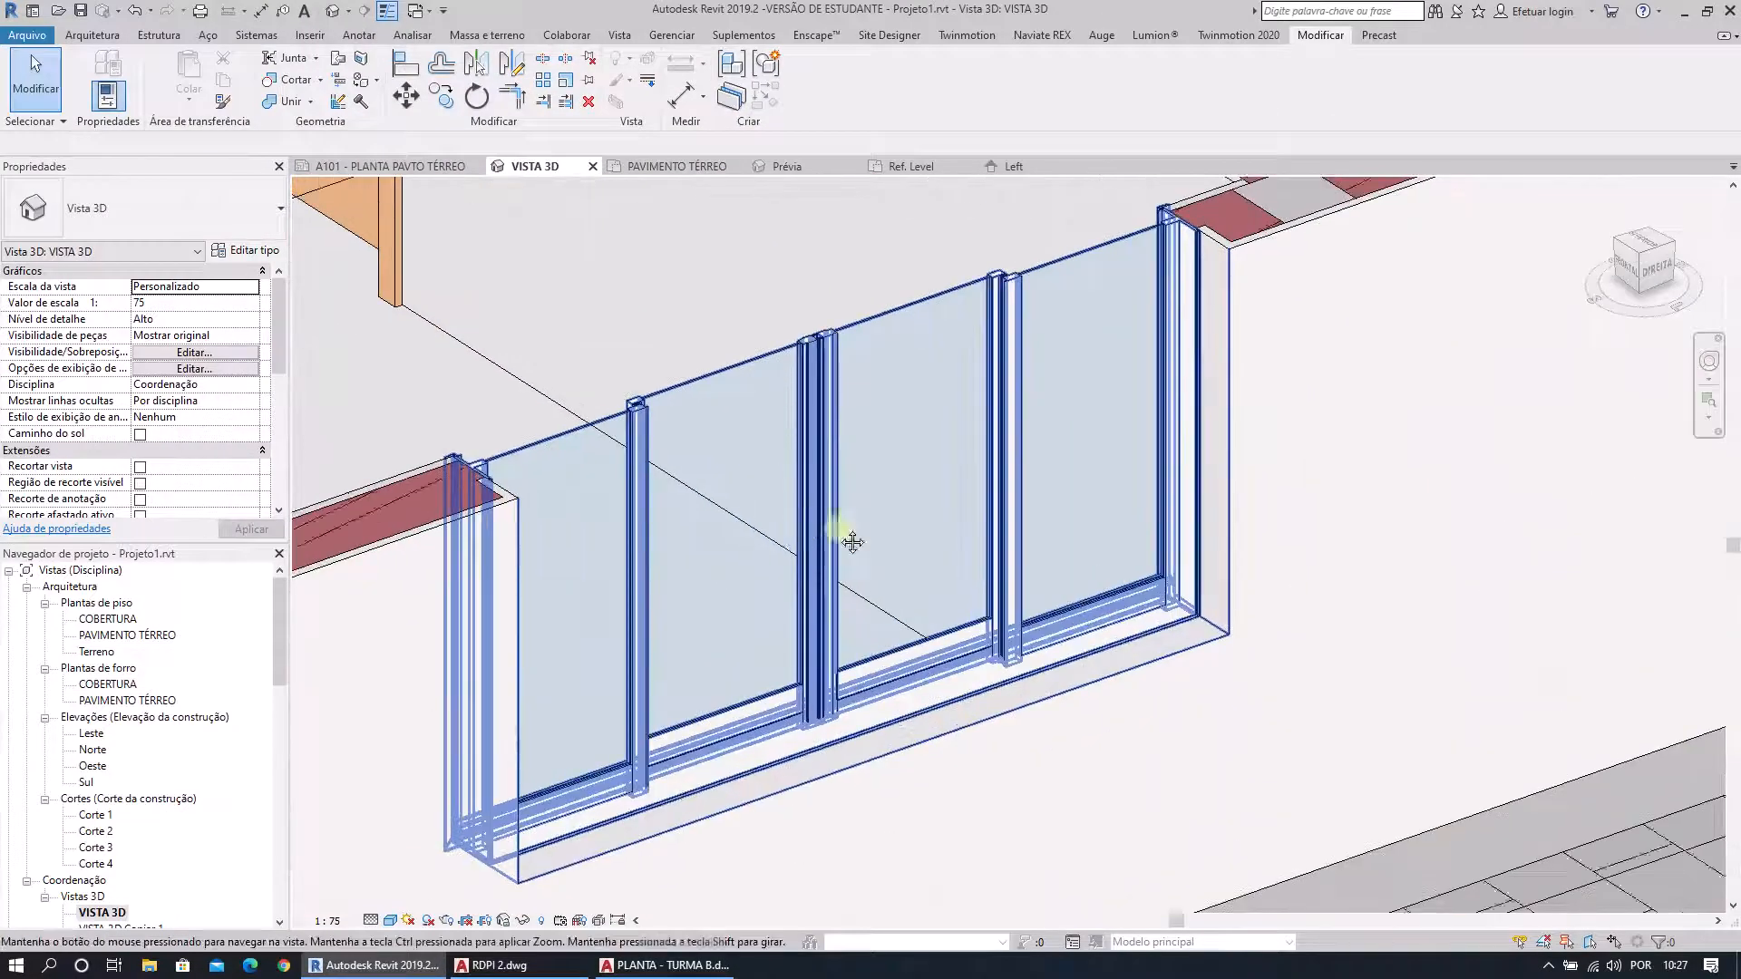
middle_drag(853, 542, 885, 558)
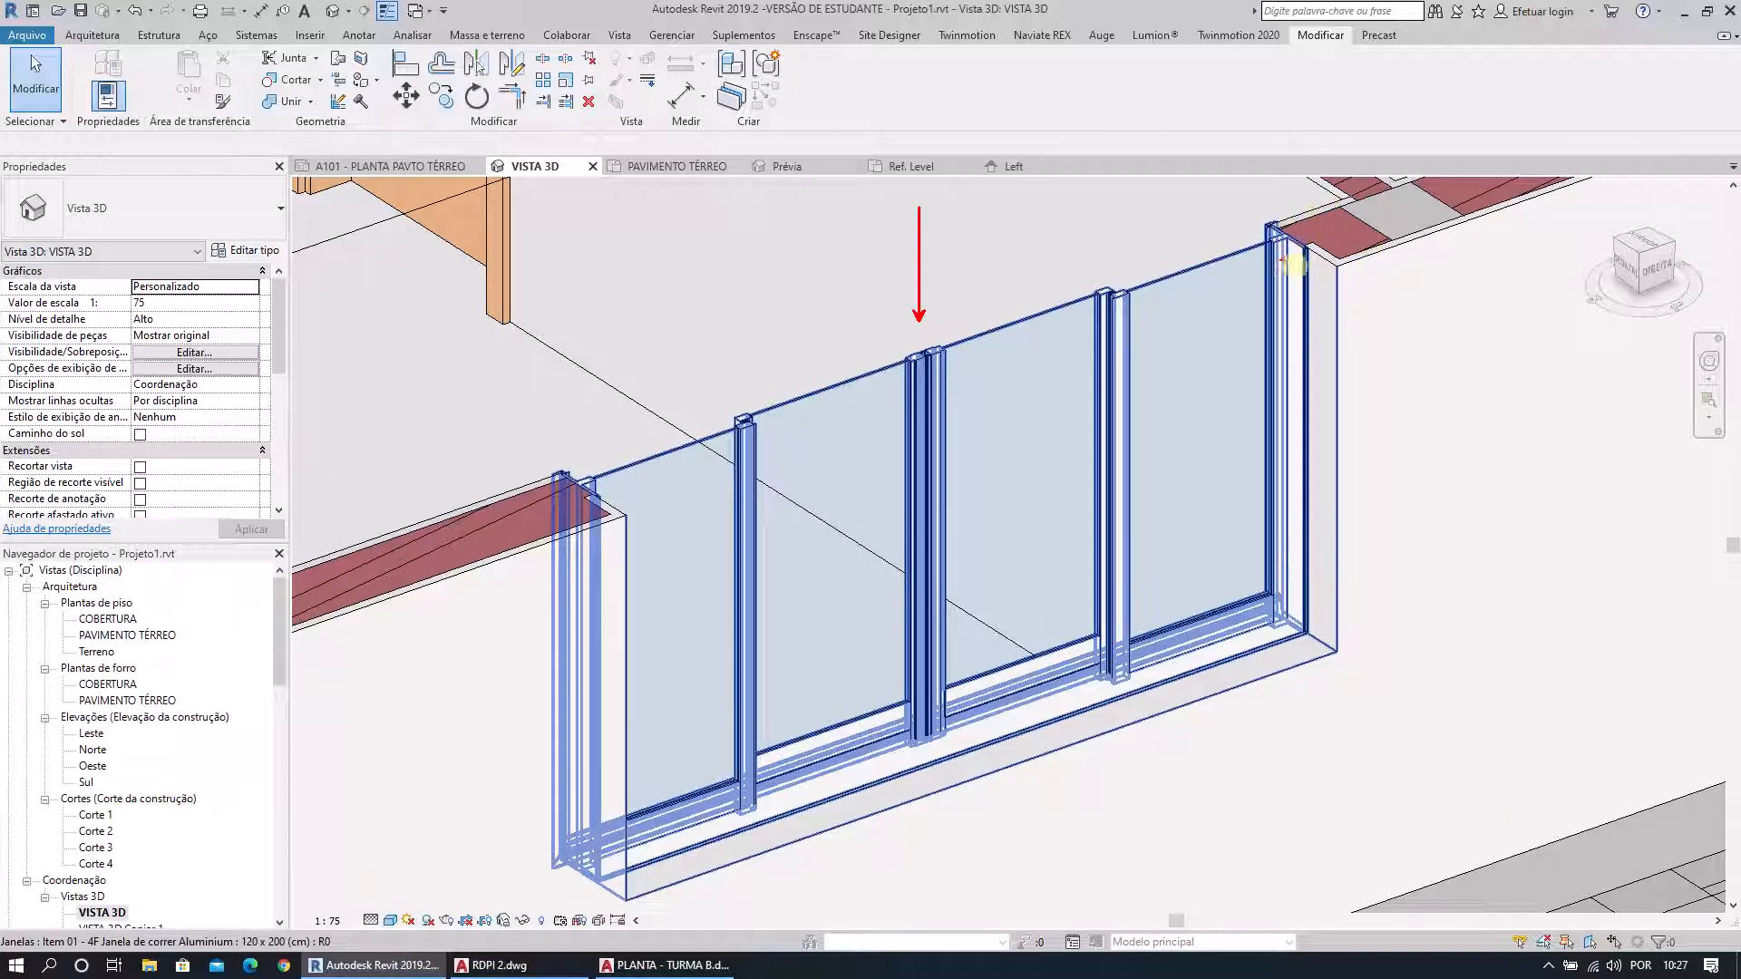
Examine the window's frame profiles and how they meet the cut wall at both ends of the opening.
scroll(845, 591, up, 8)
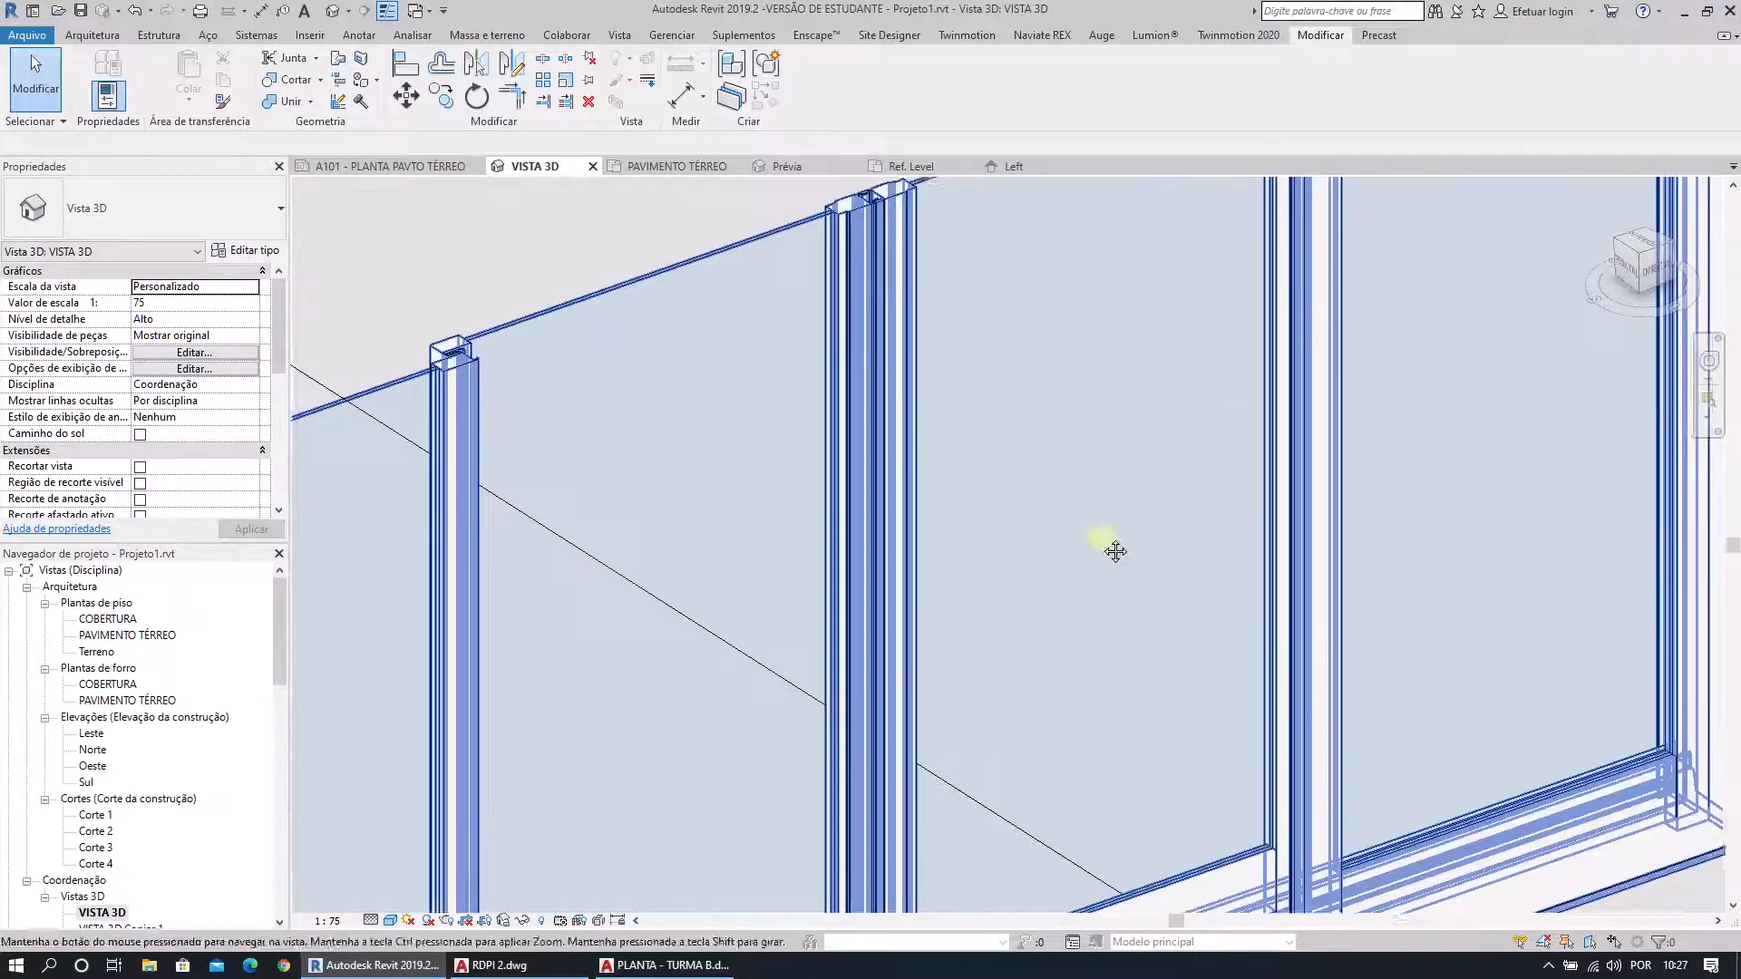
scroll(1276, 393, up, 1)
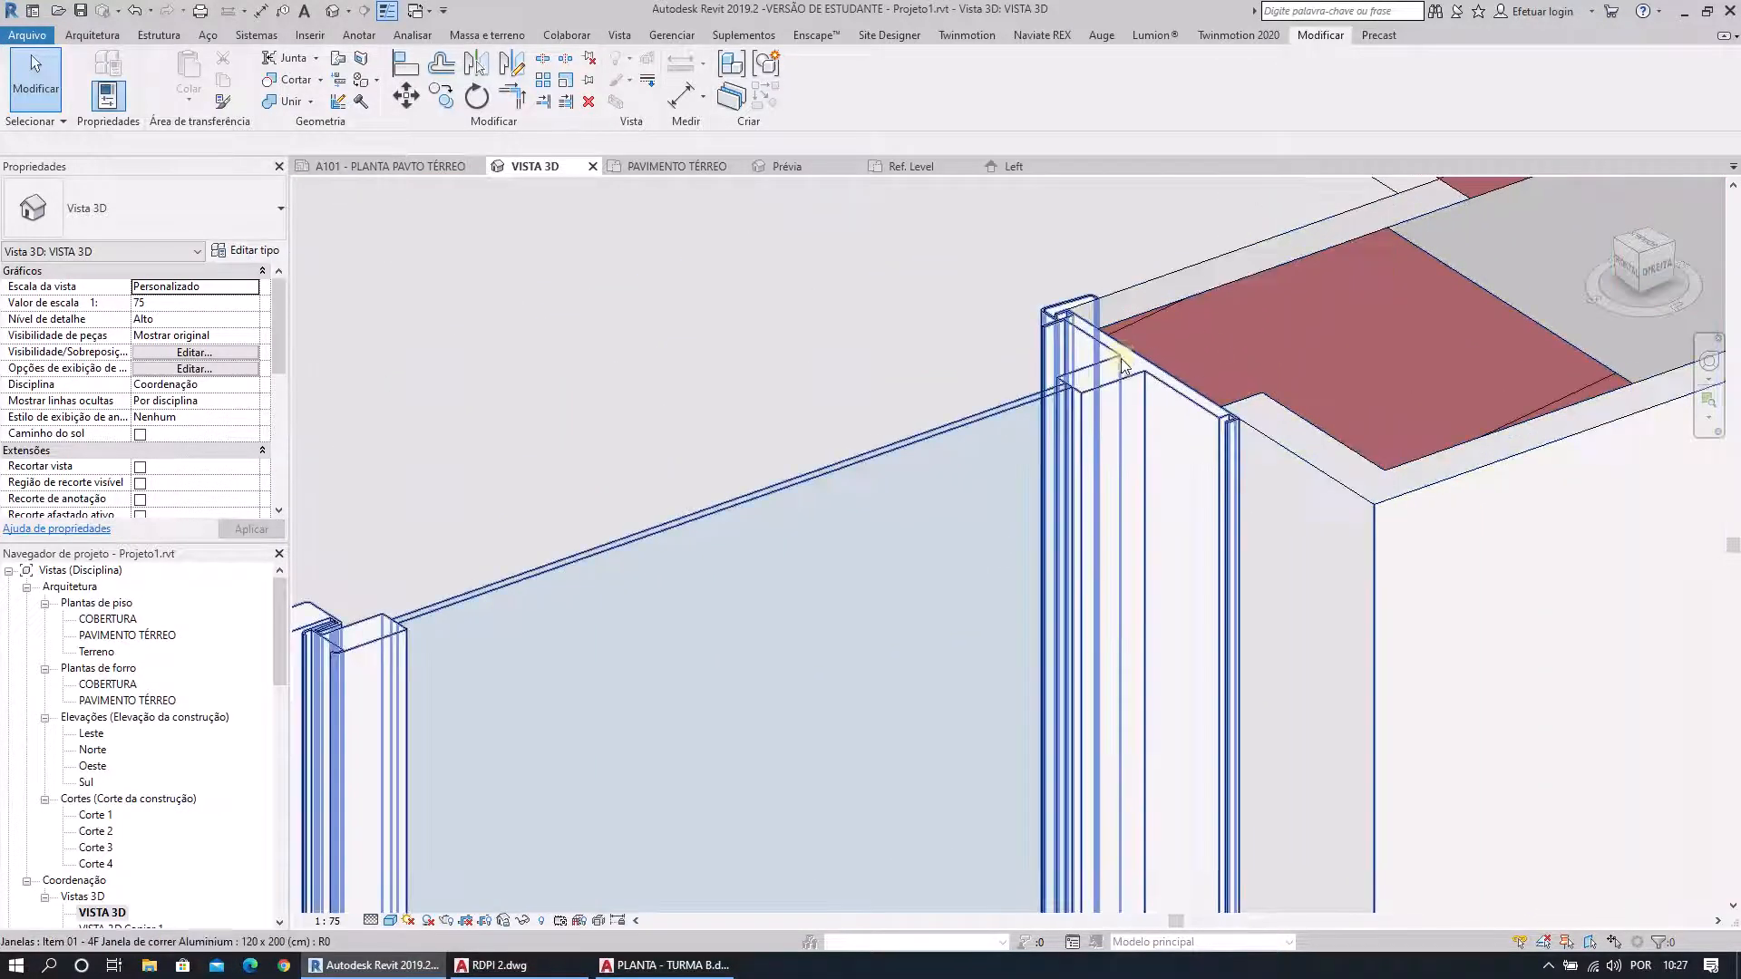
scroll(1123, 361, down, 1)
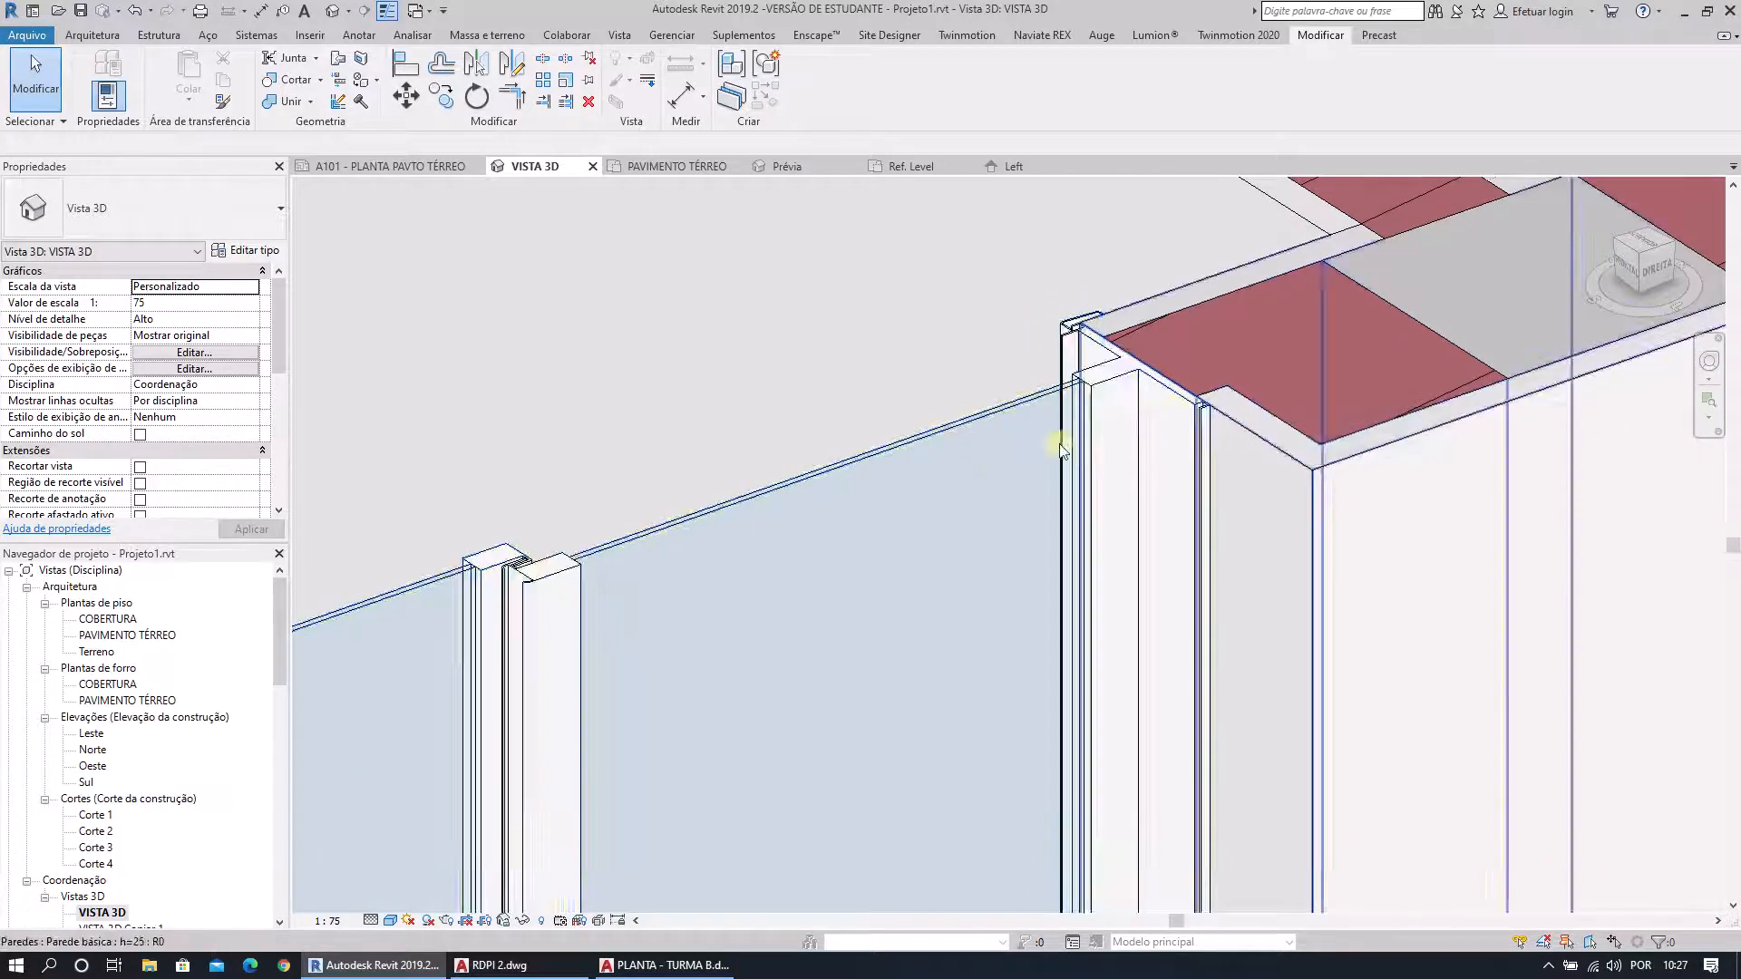
scroll(999, 466, down, 2)
scroll(1055, 424, up, 2)
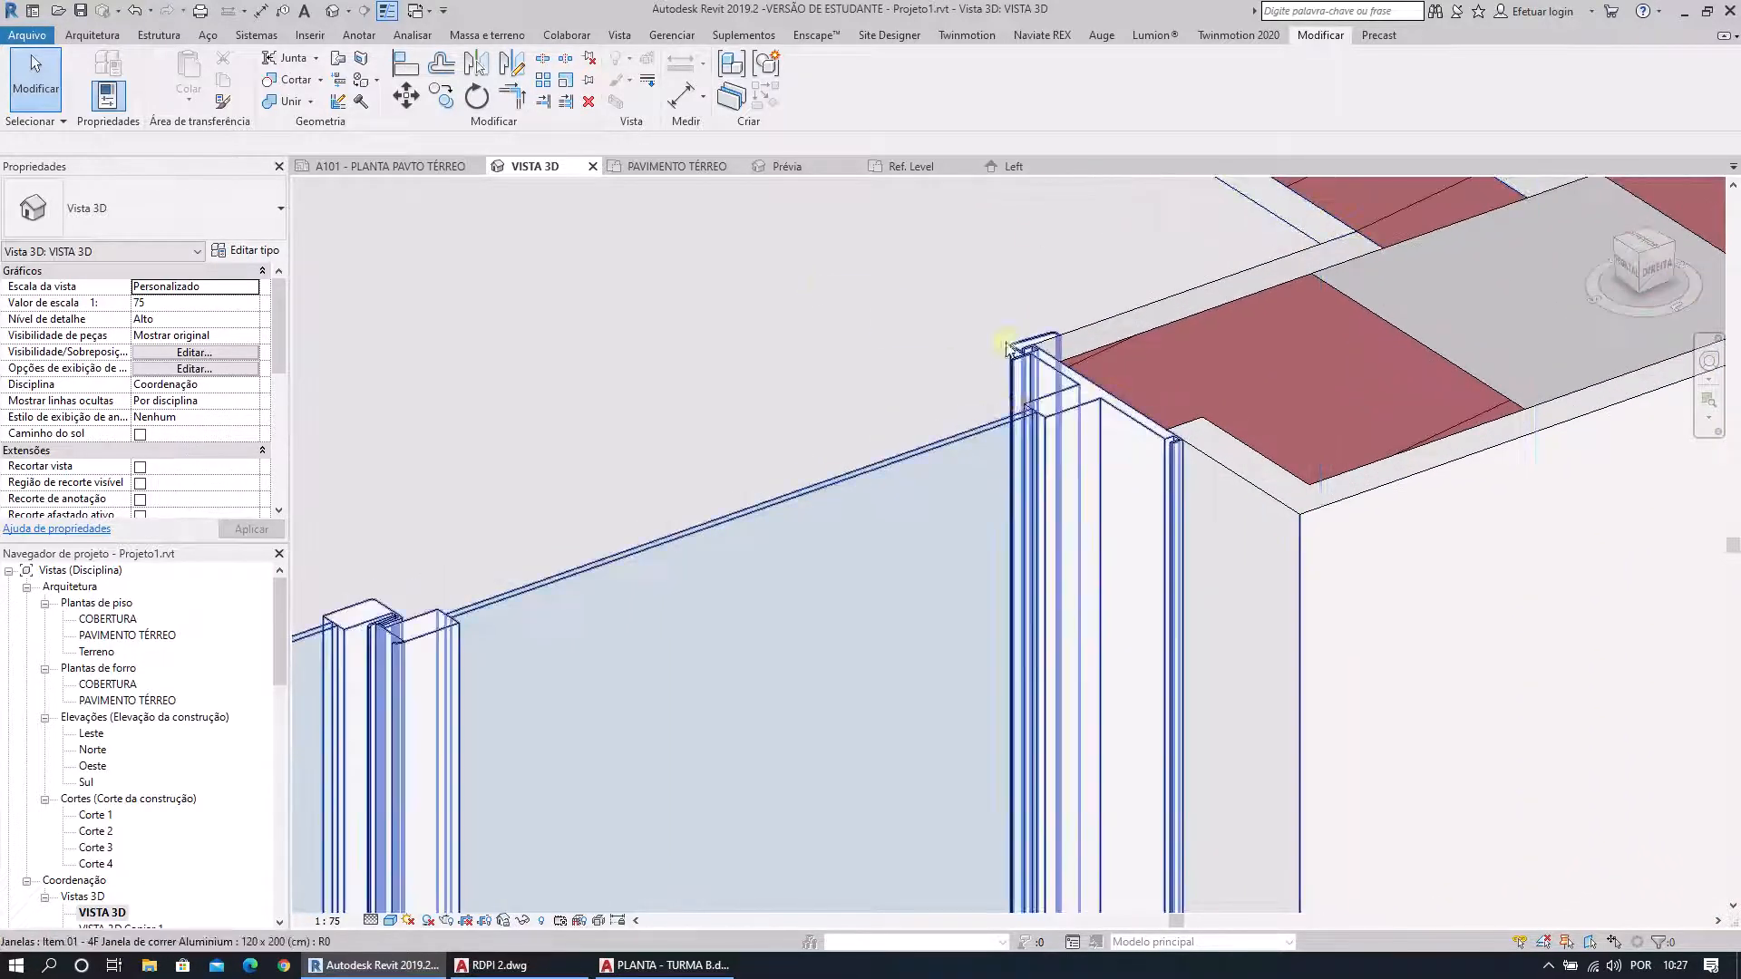
click(1050, 413)
scroll(1030, 425, down, 3)
key(Escape)
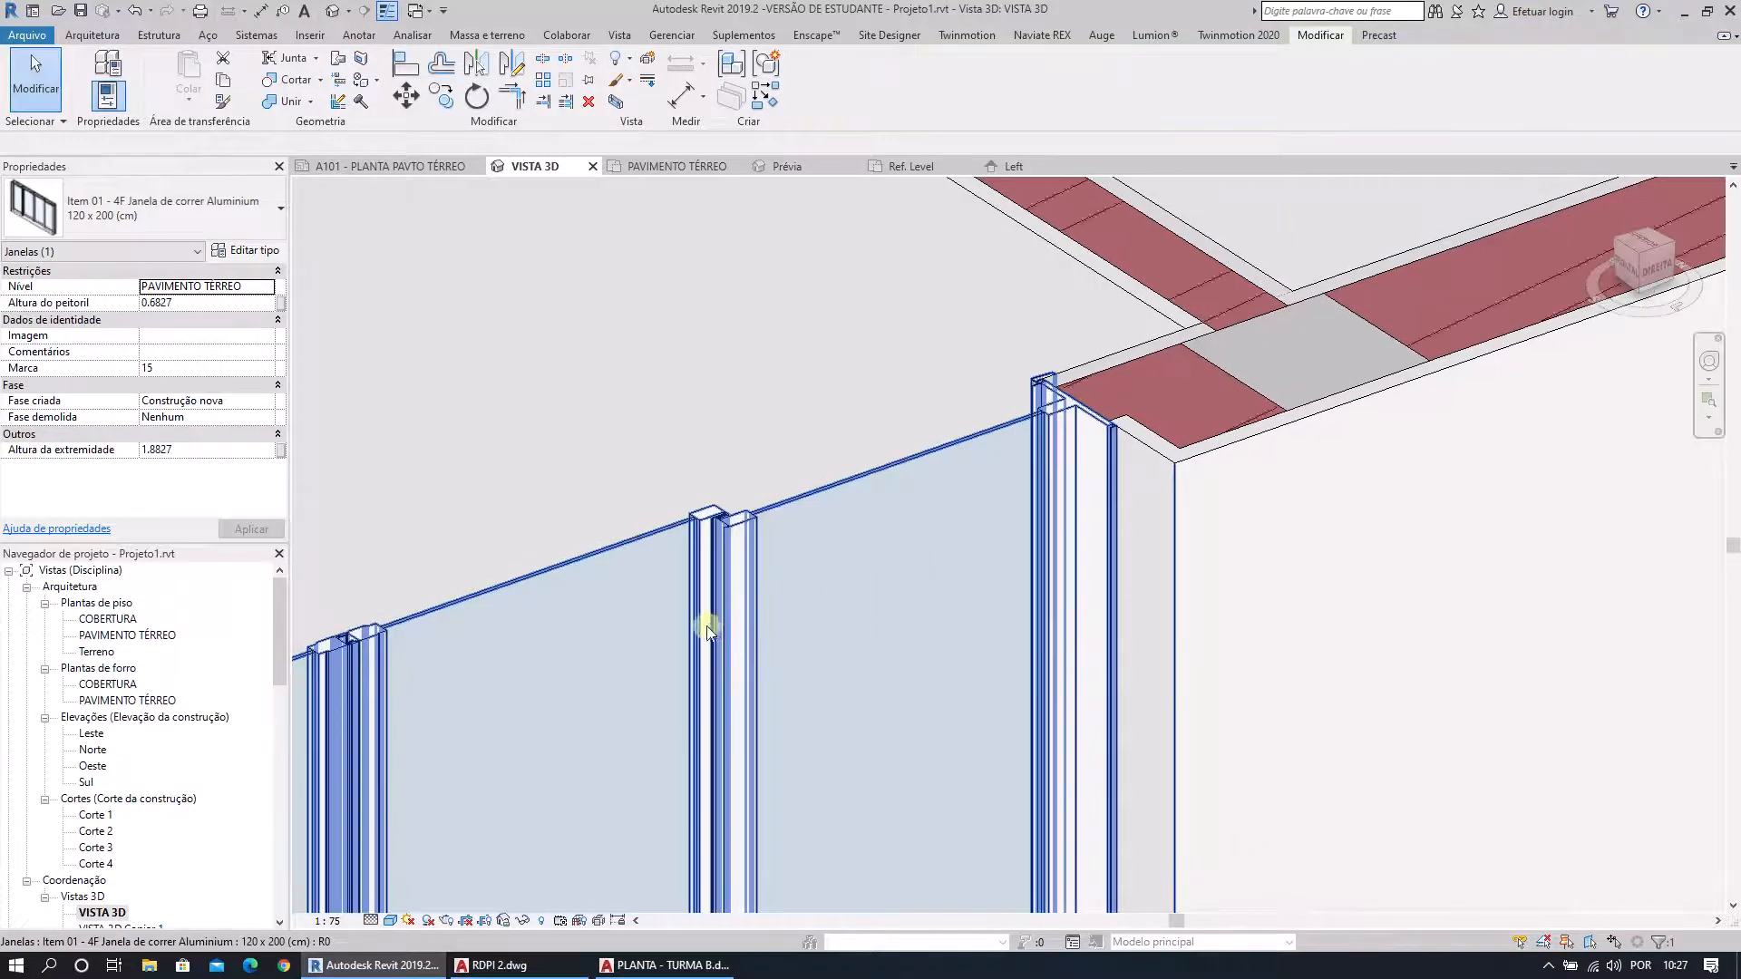
middle_drag(707, 624, 1184, 330)
middle_drag(589, 612, 1036, 494)
scroll(575, 509, up, 2)
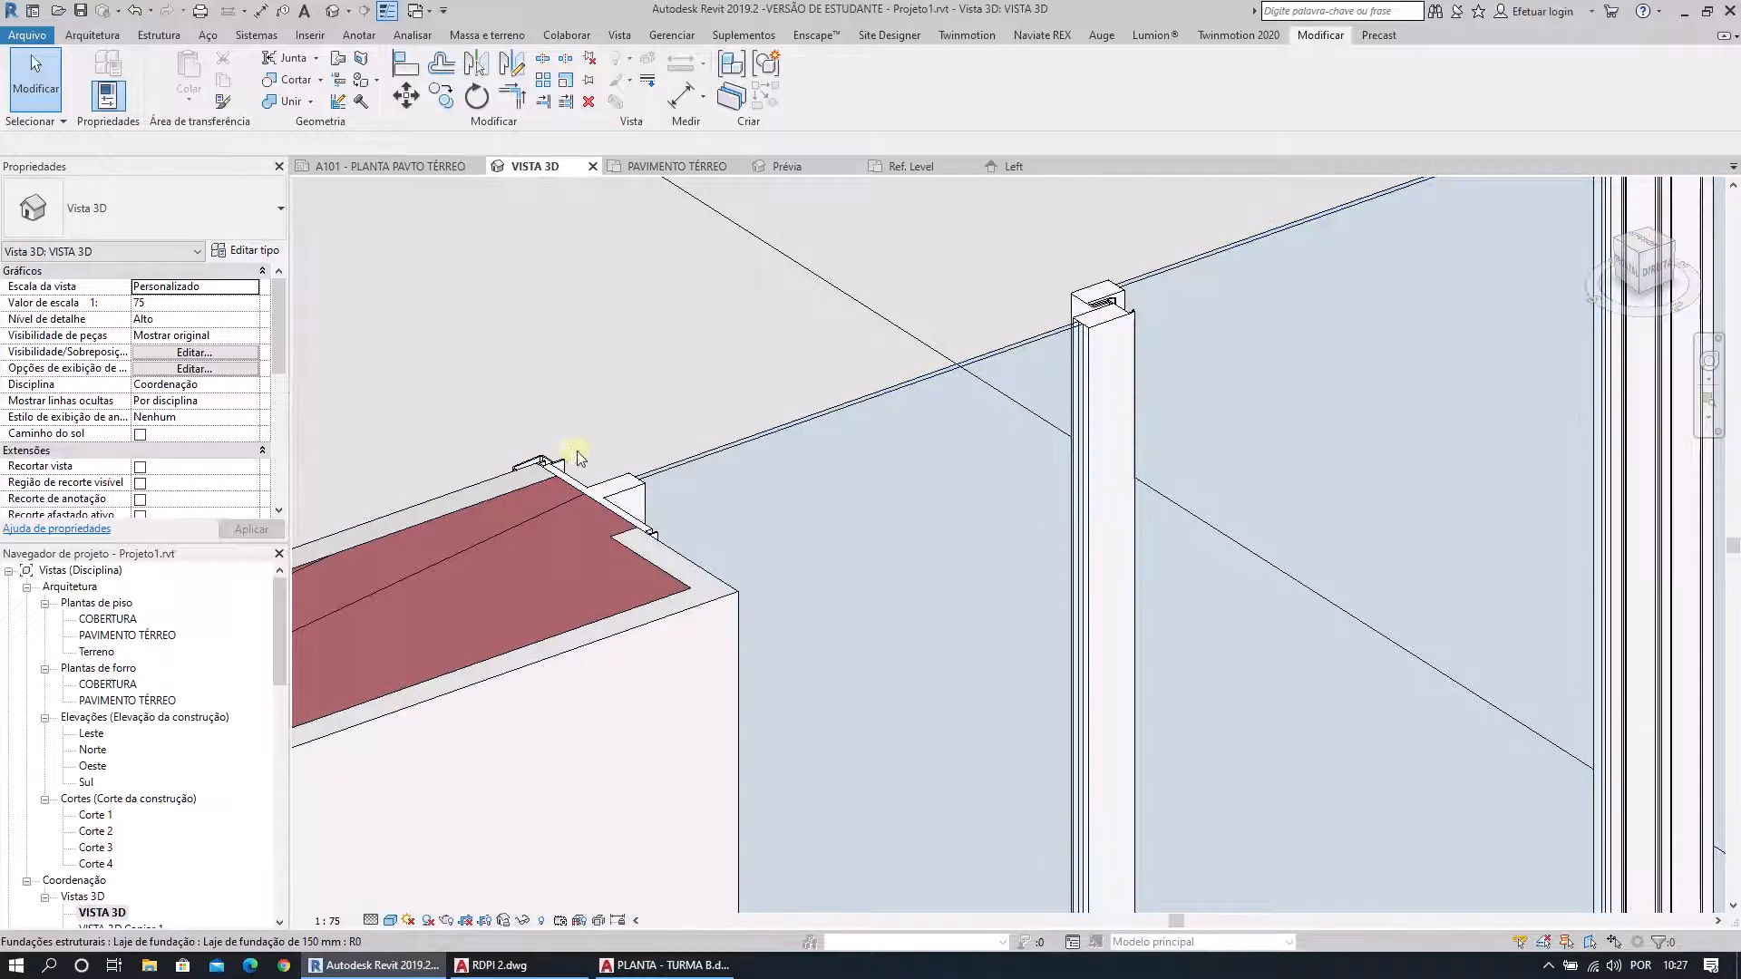
scroll(613, 506, up, 2)
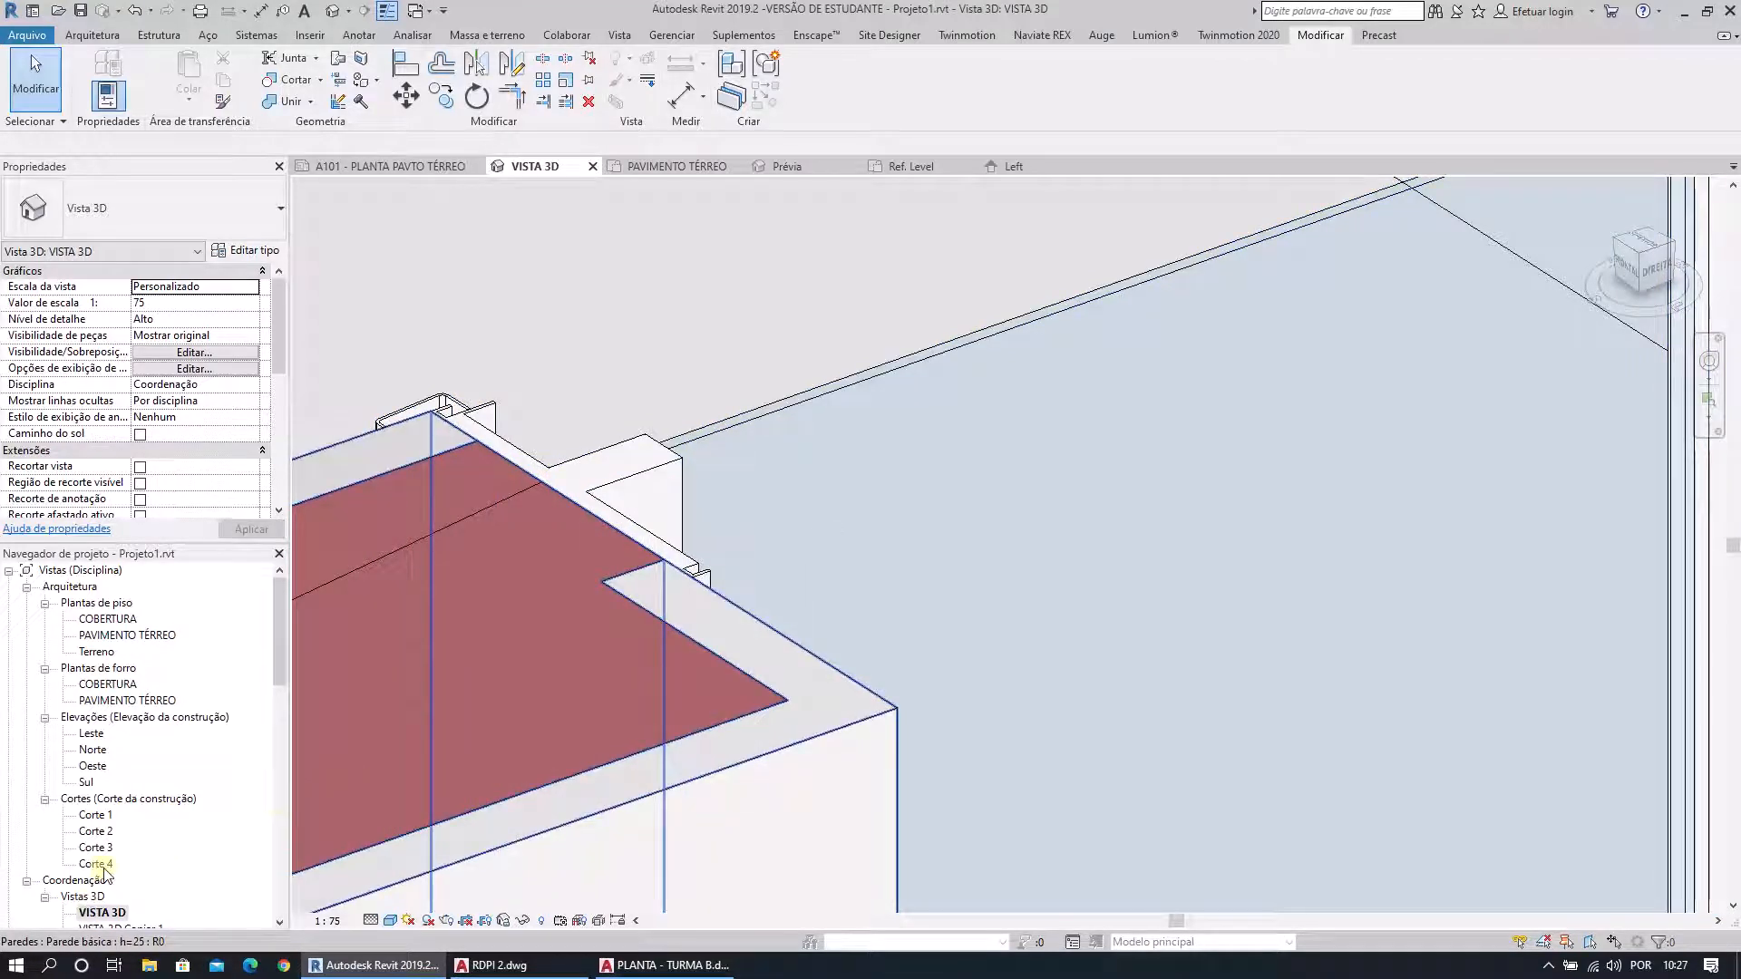
Return to the PAVIMENTO TÉRREO floor plan and compare the window's frame, glass panels and wall junction with the 3D view.
double_click(107, 637)
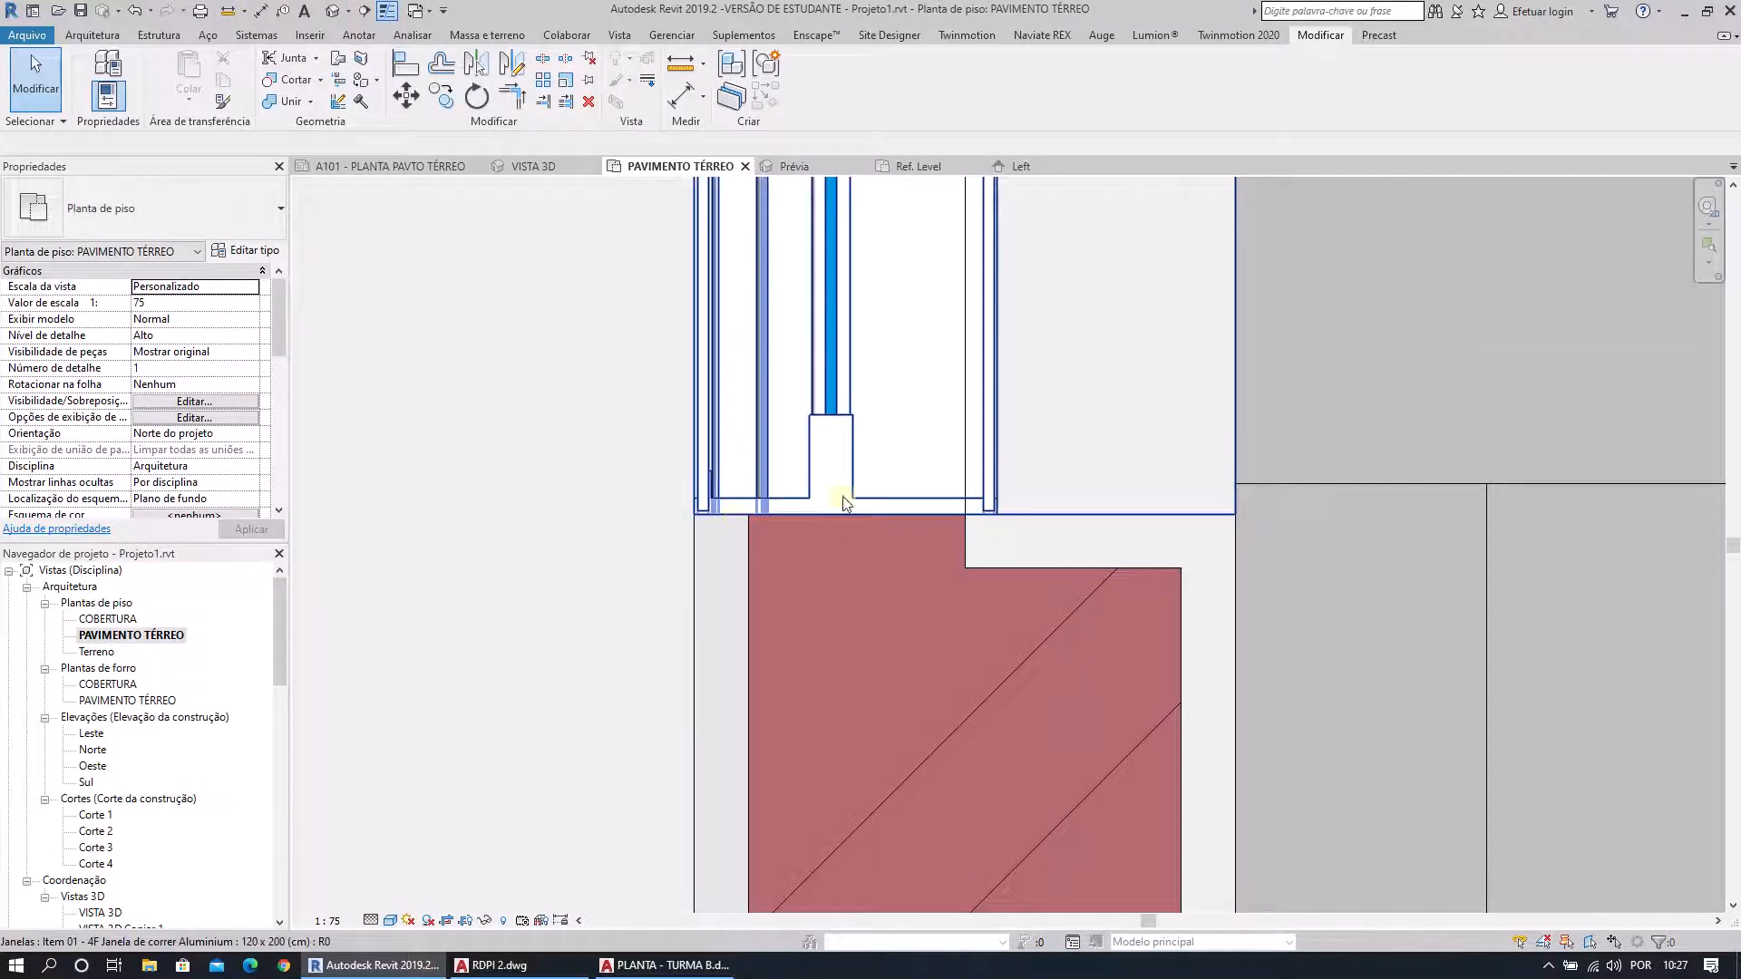
scroll(819, 585, down, 3)
scroll(804, 509, up, 5)
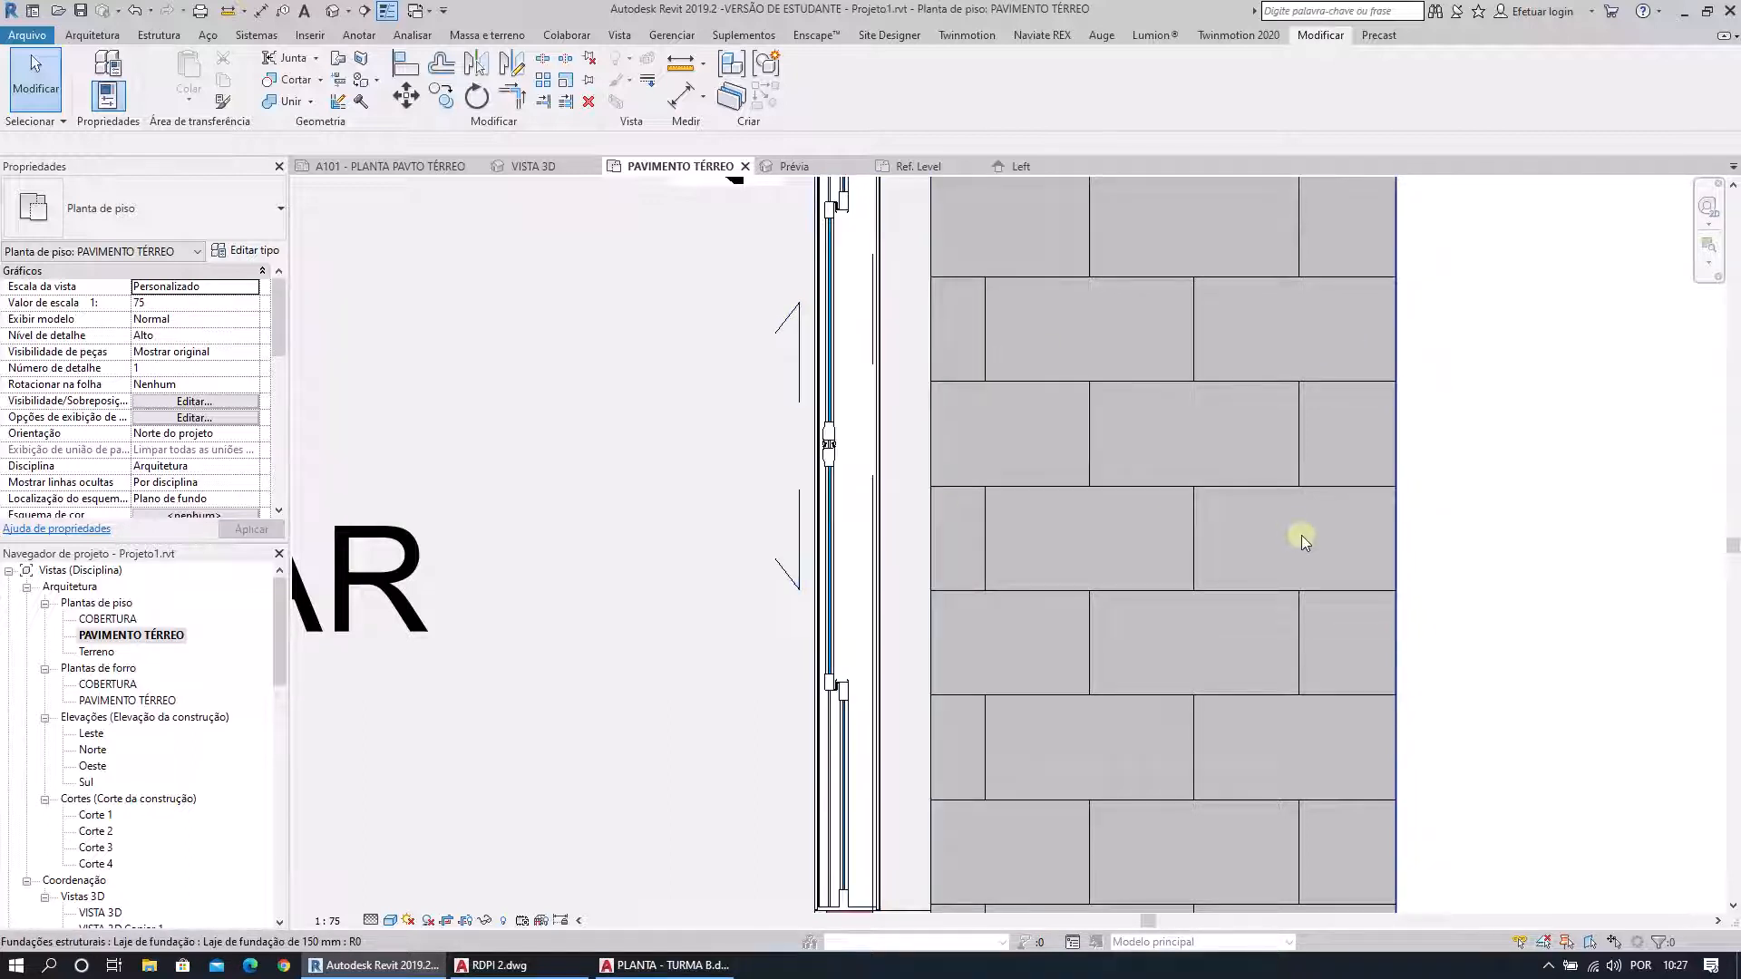
scroll(1304, 544, down, 2)
scroll(967, 840, up, 4)
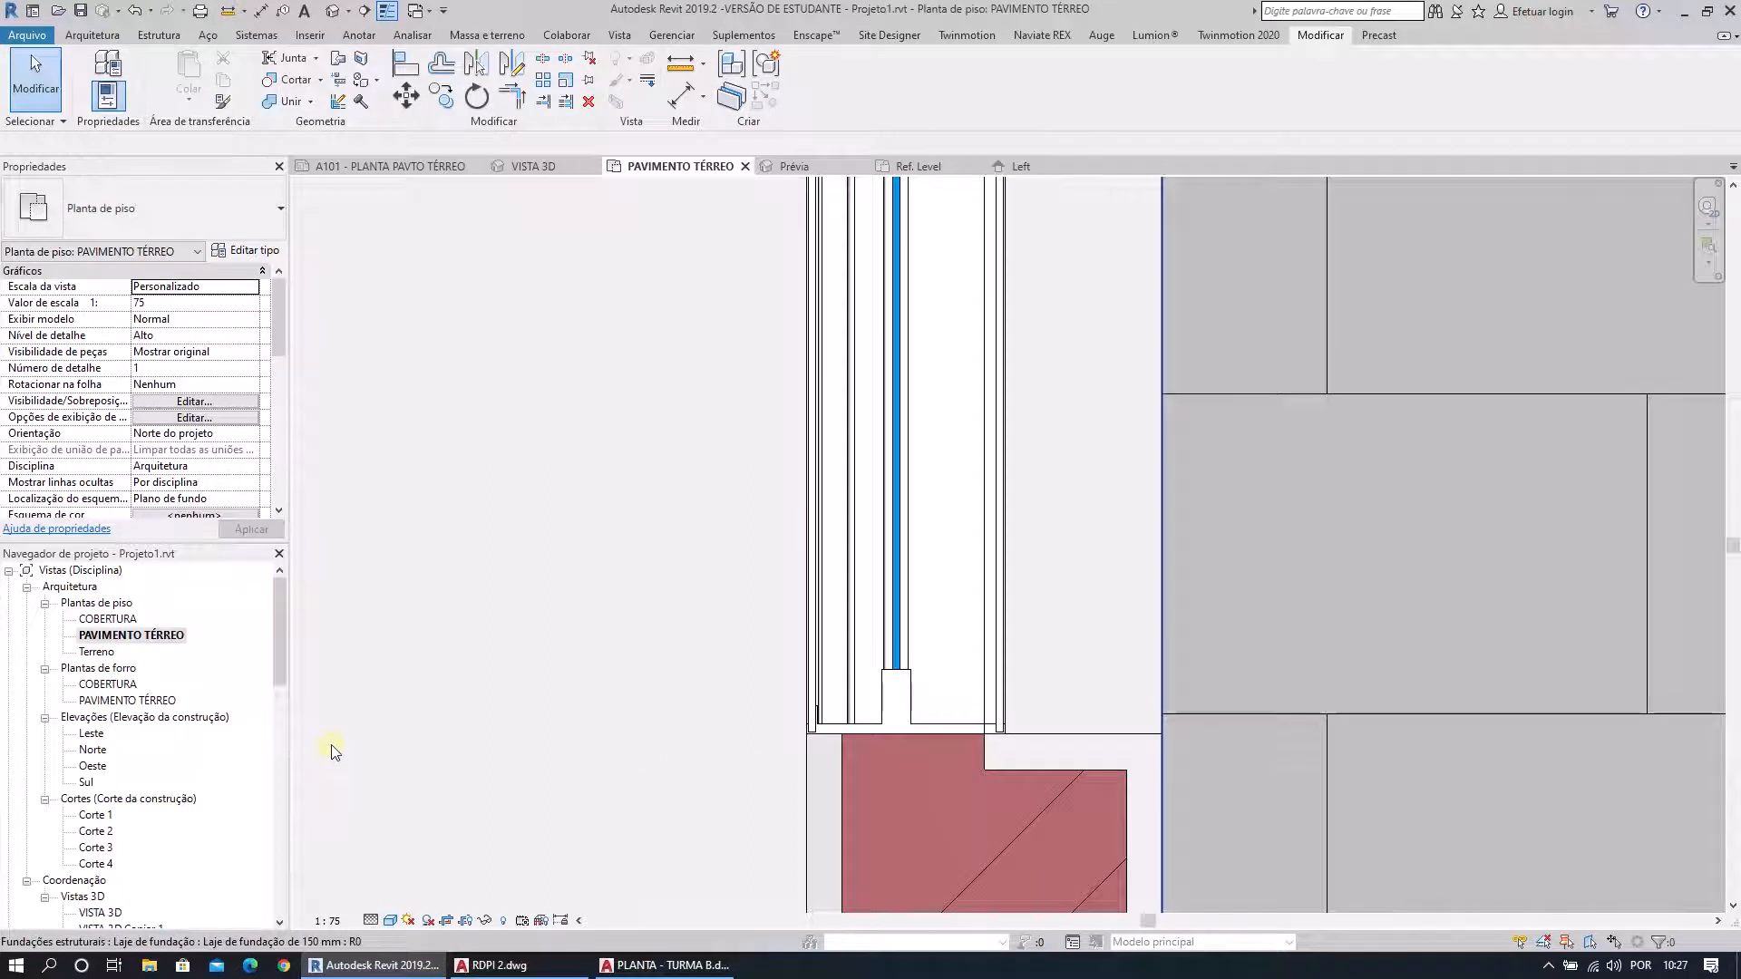
scroll(331, 747, down, 2)
middle_drag(311, 606, 419, 651)
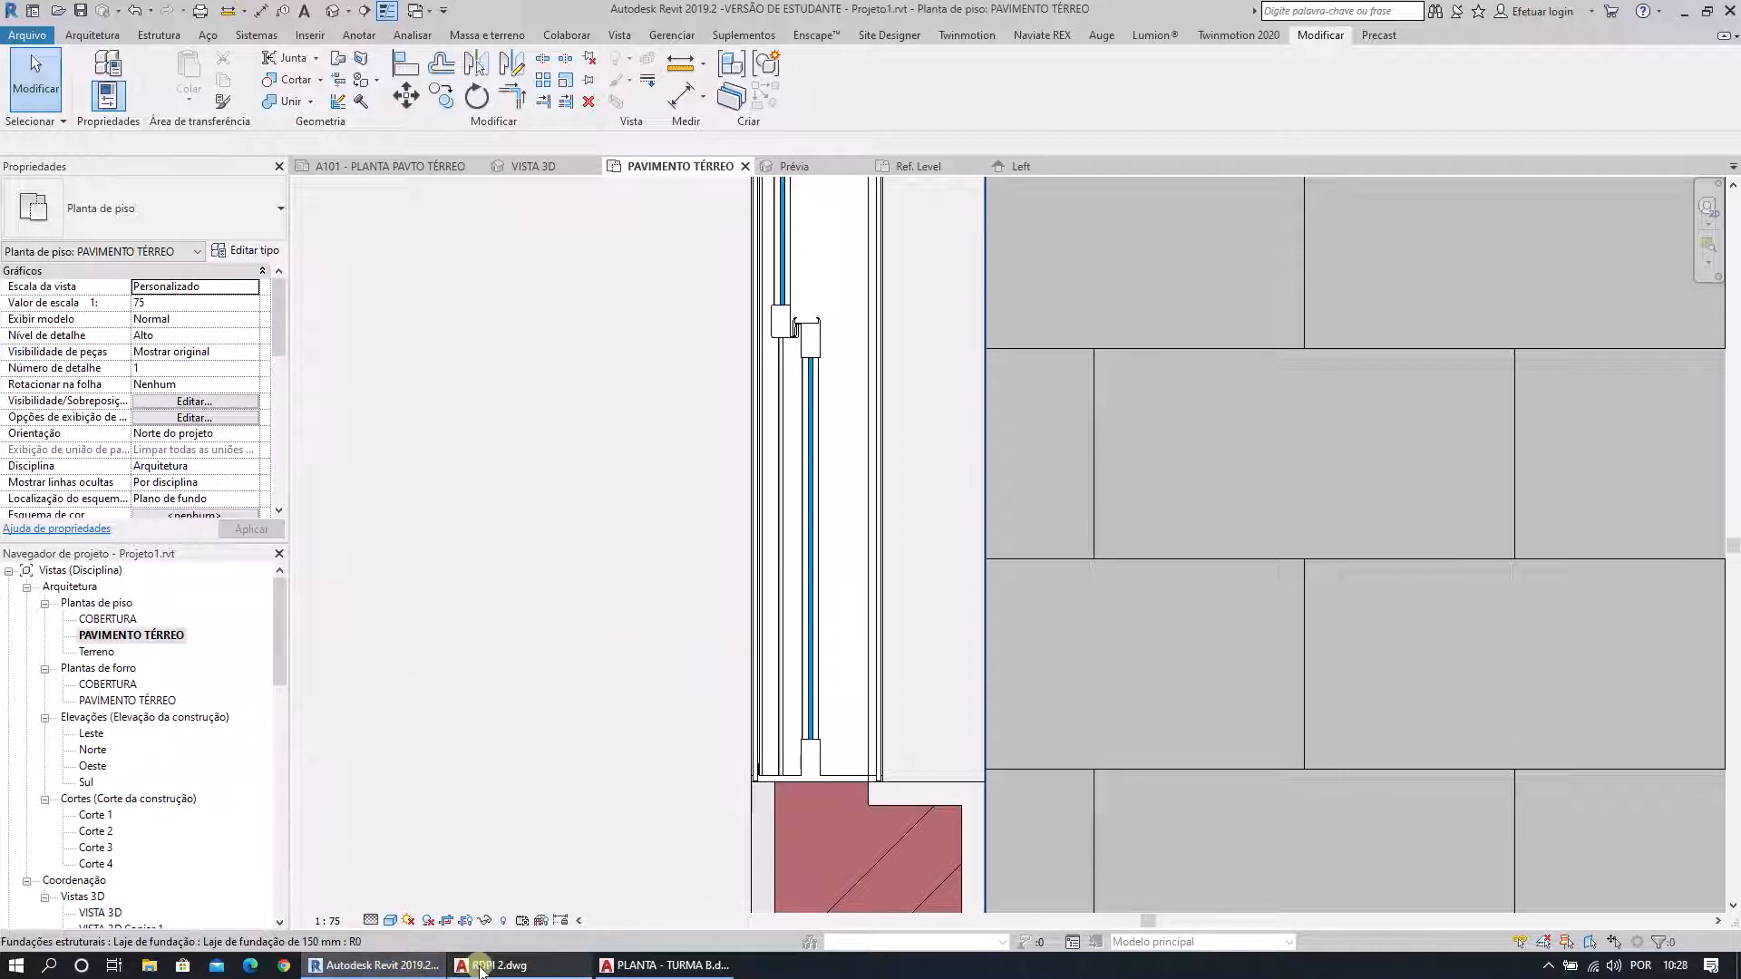
Switch to the RDPI 2 drawing in AutoCAD.
mouse_move(521, 969)
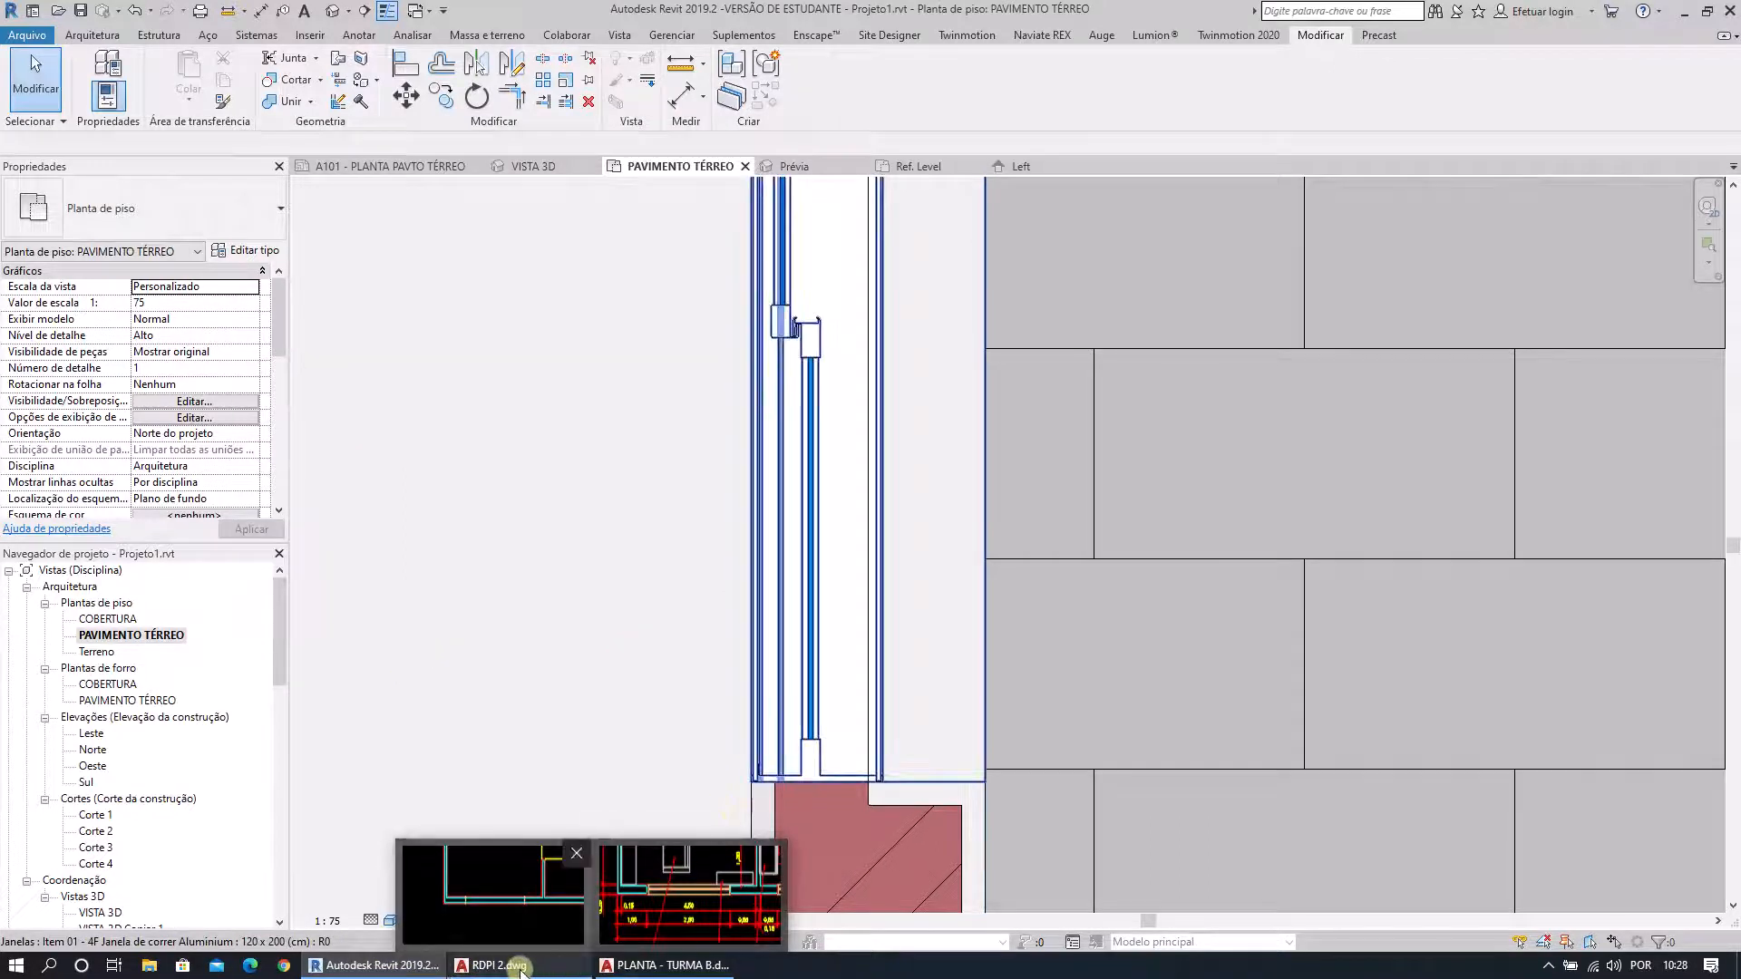
click(508, 969)
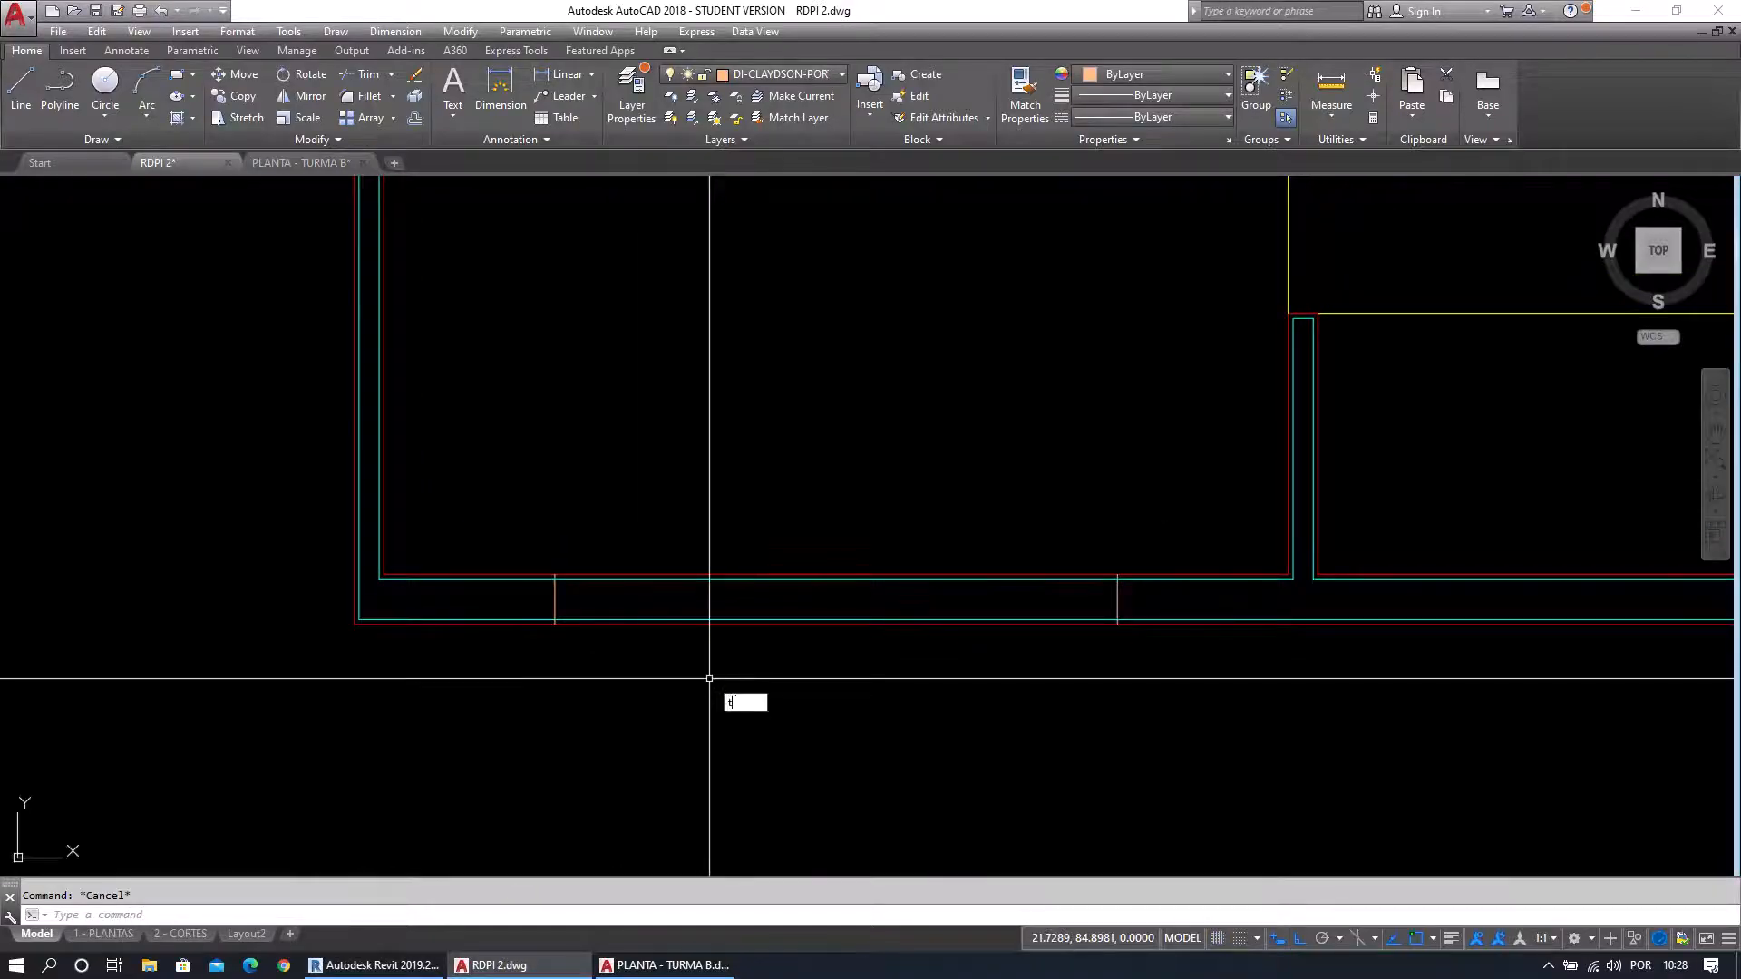
key(Return)
click(1178, 660)
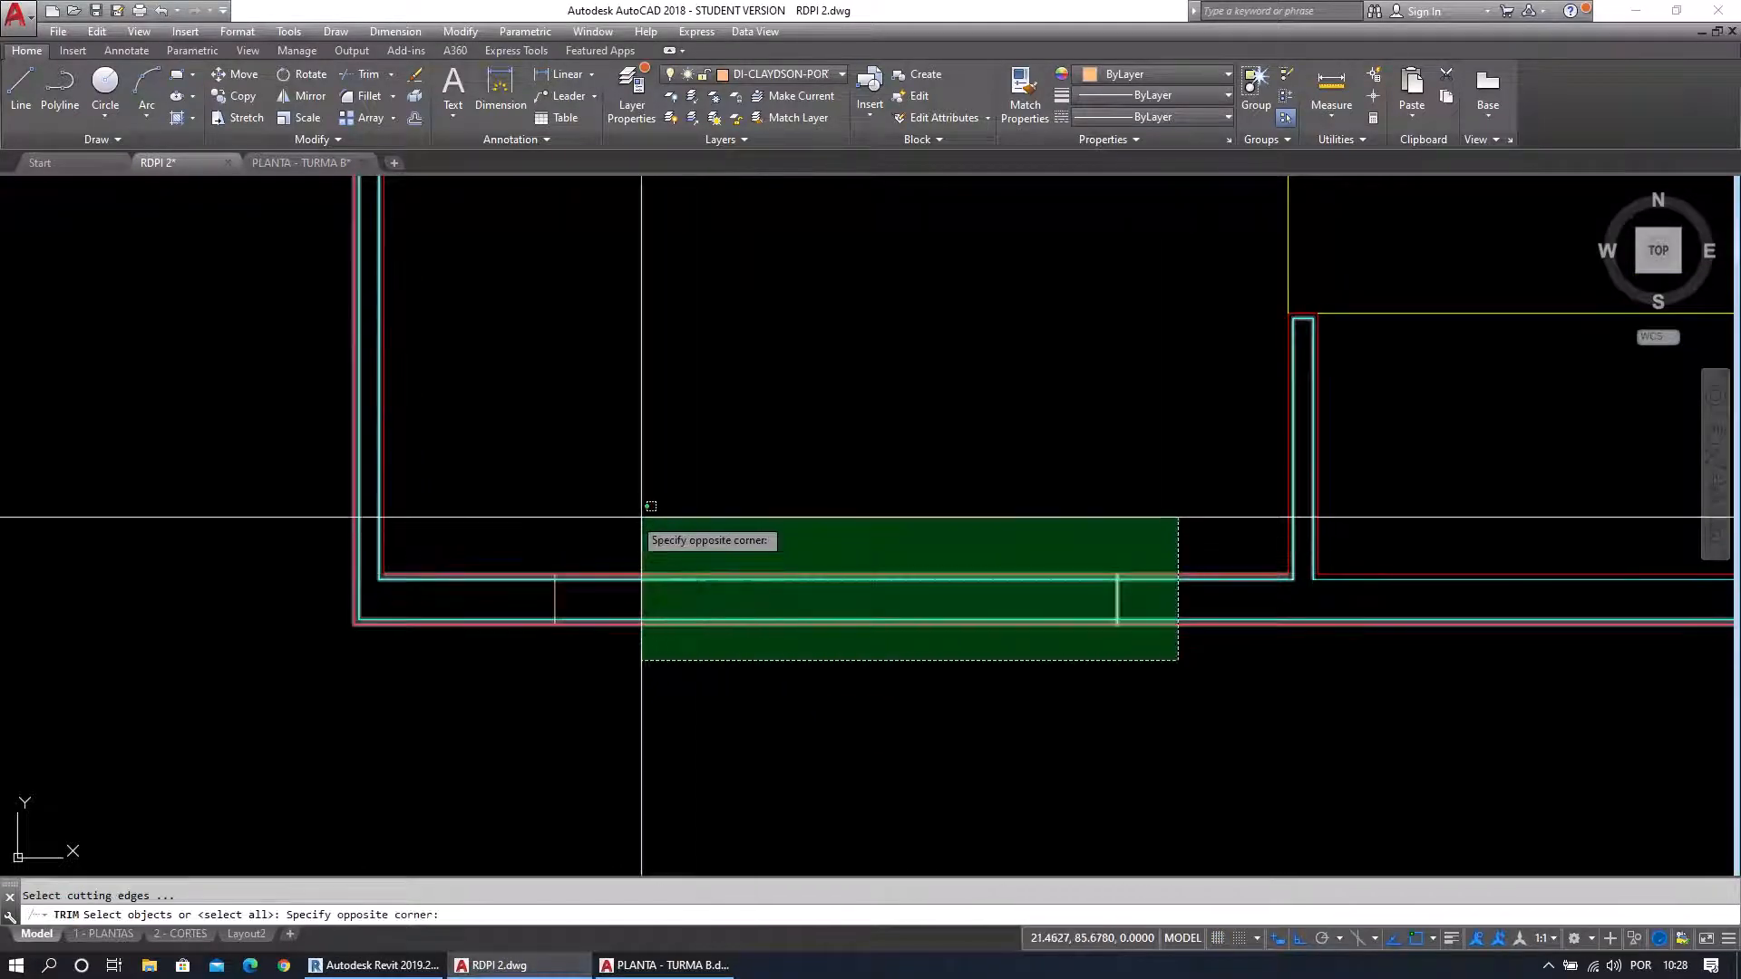
click(520, 506)
key(Escape)
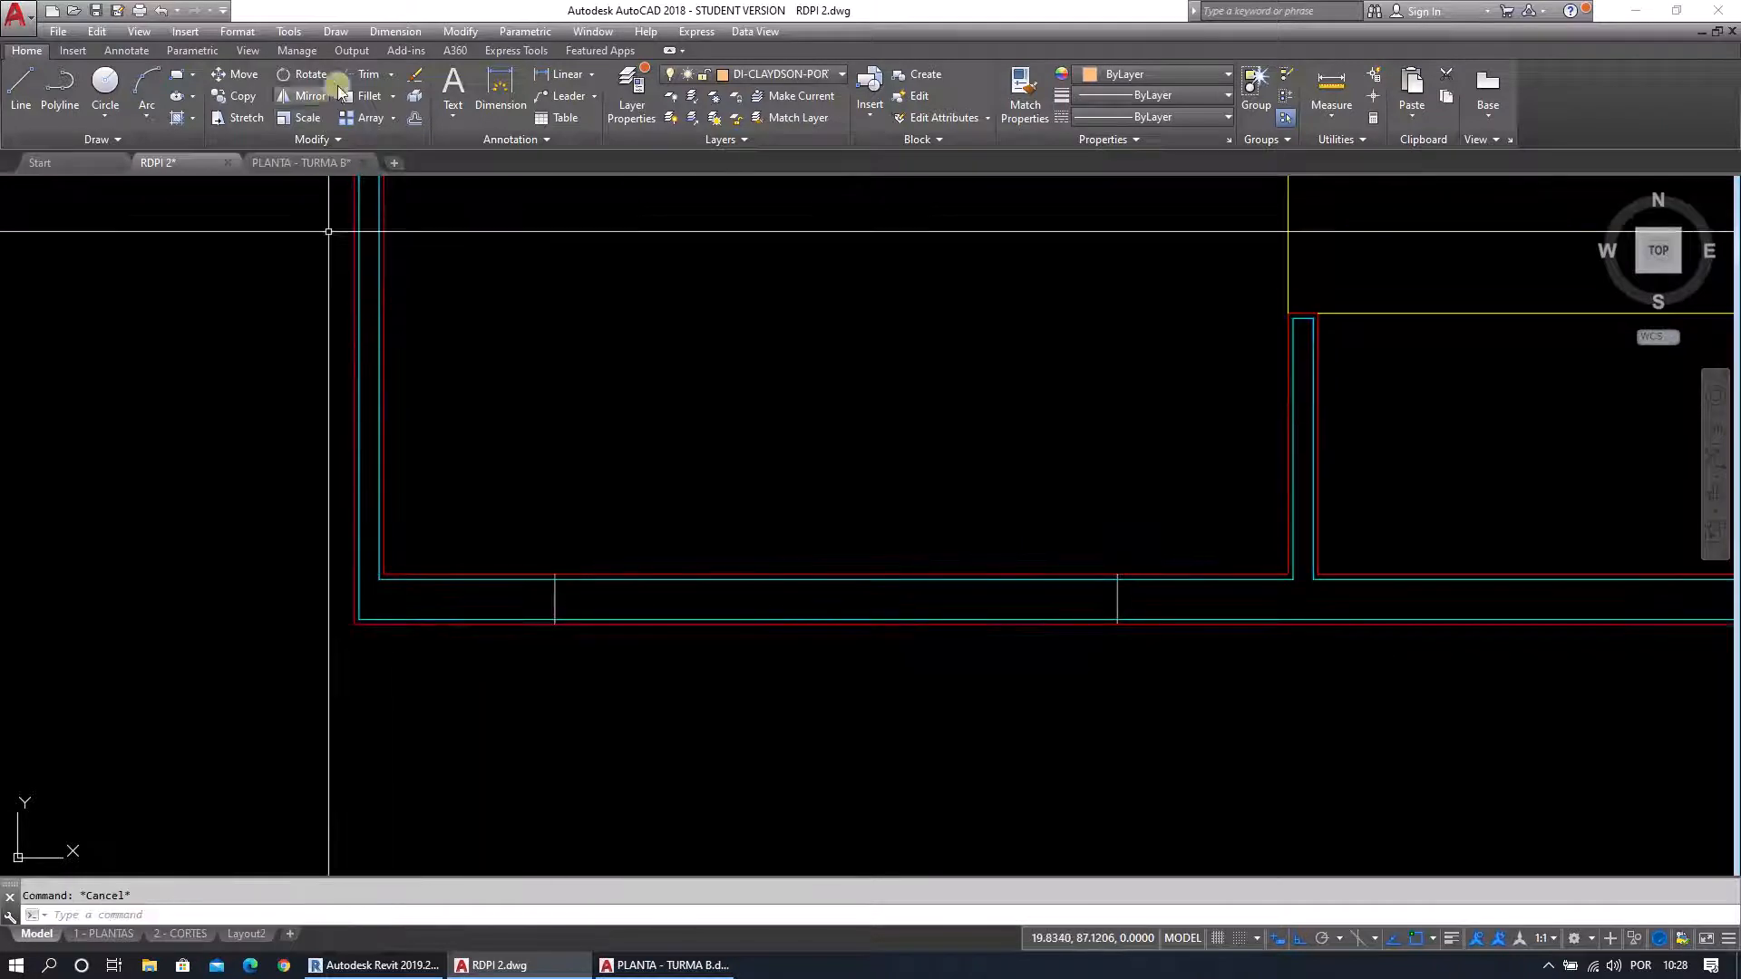
Try trimming all the wall and finish lines between the two window edge lines, and undo the trim.
click(363, 73)
click(1161, 685)
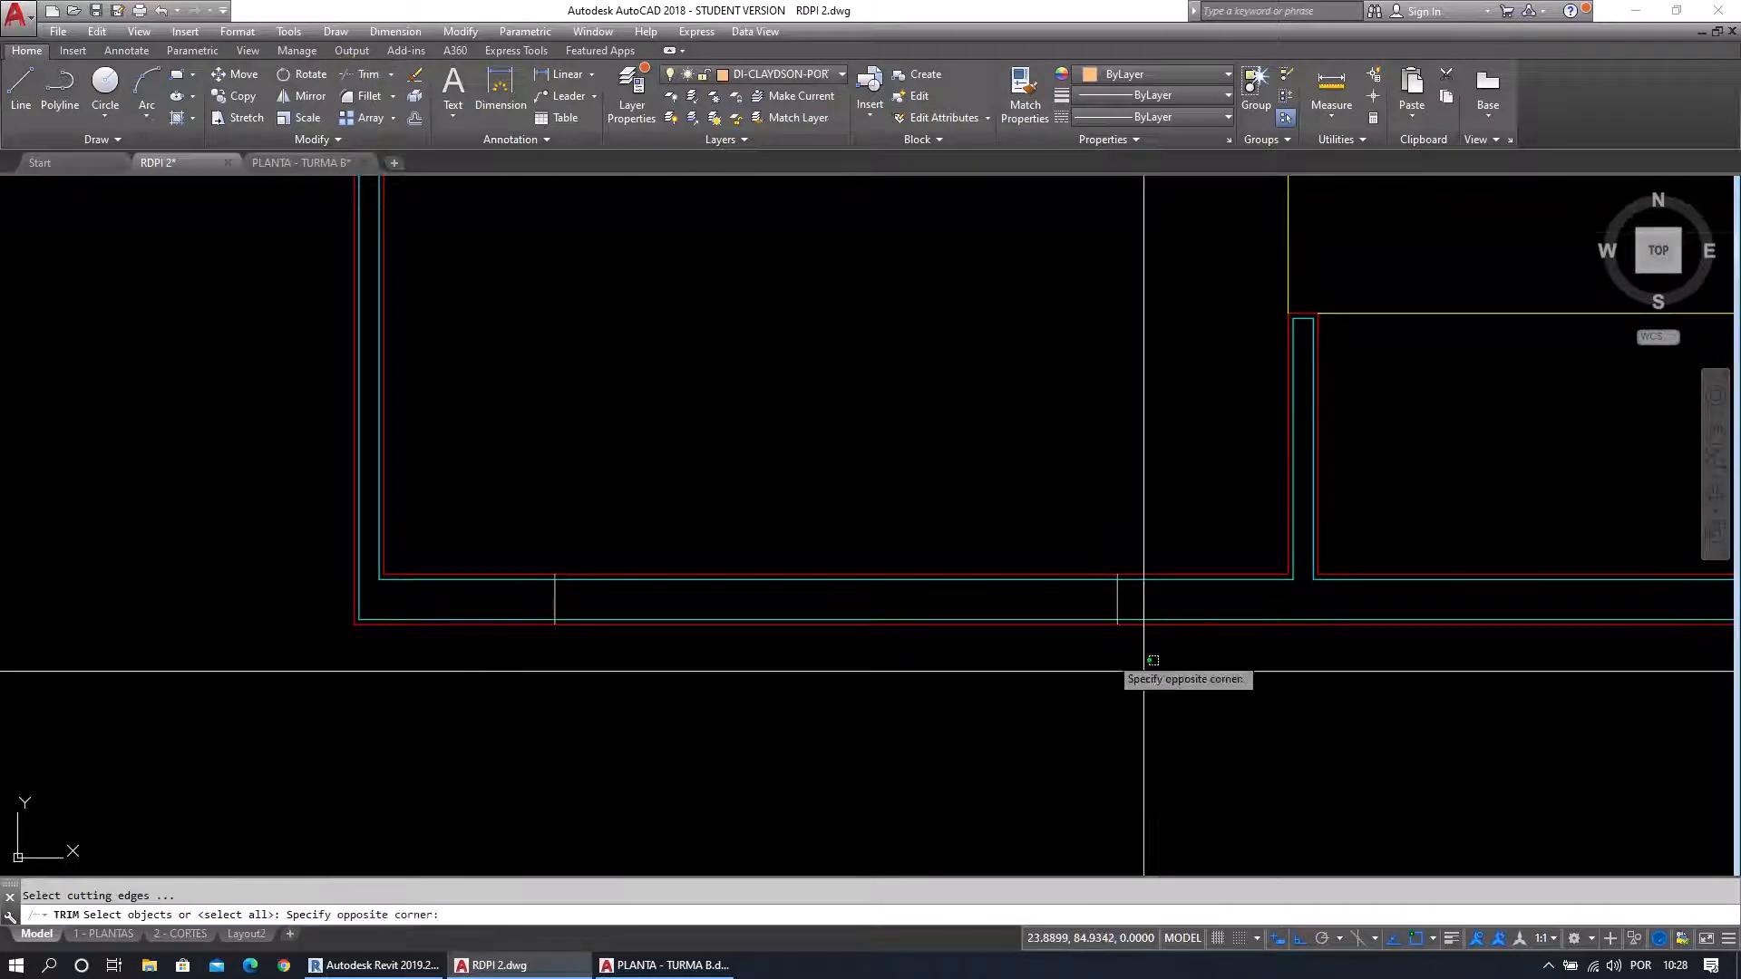
click(474, 483)
key(Return)
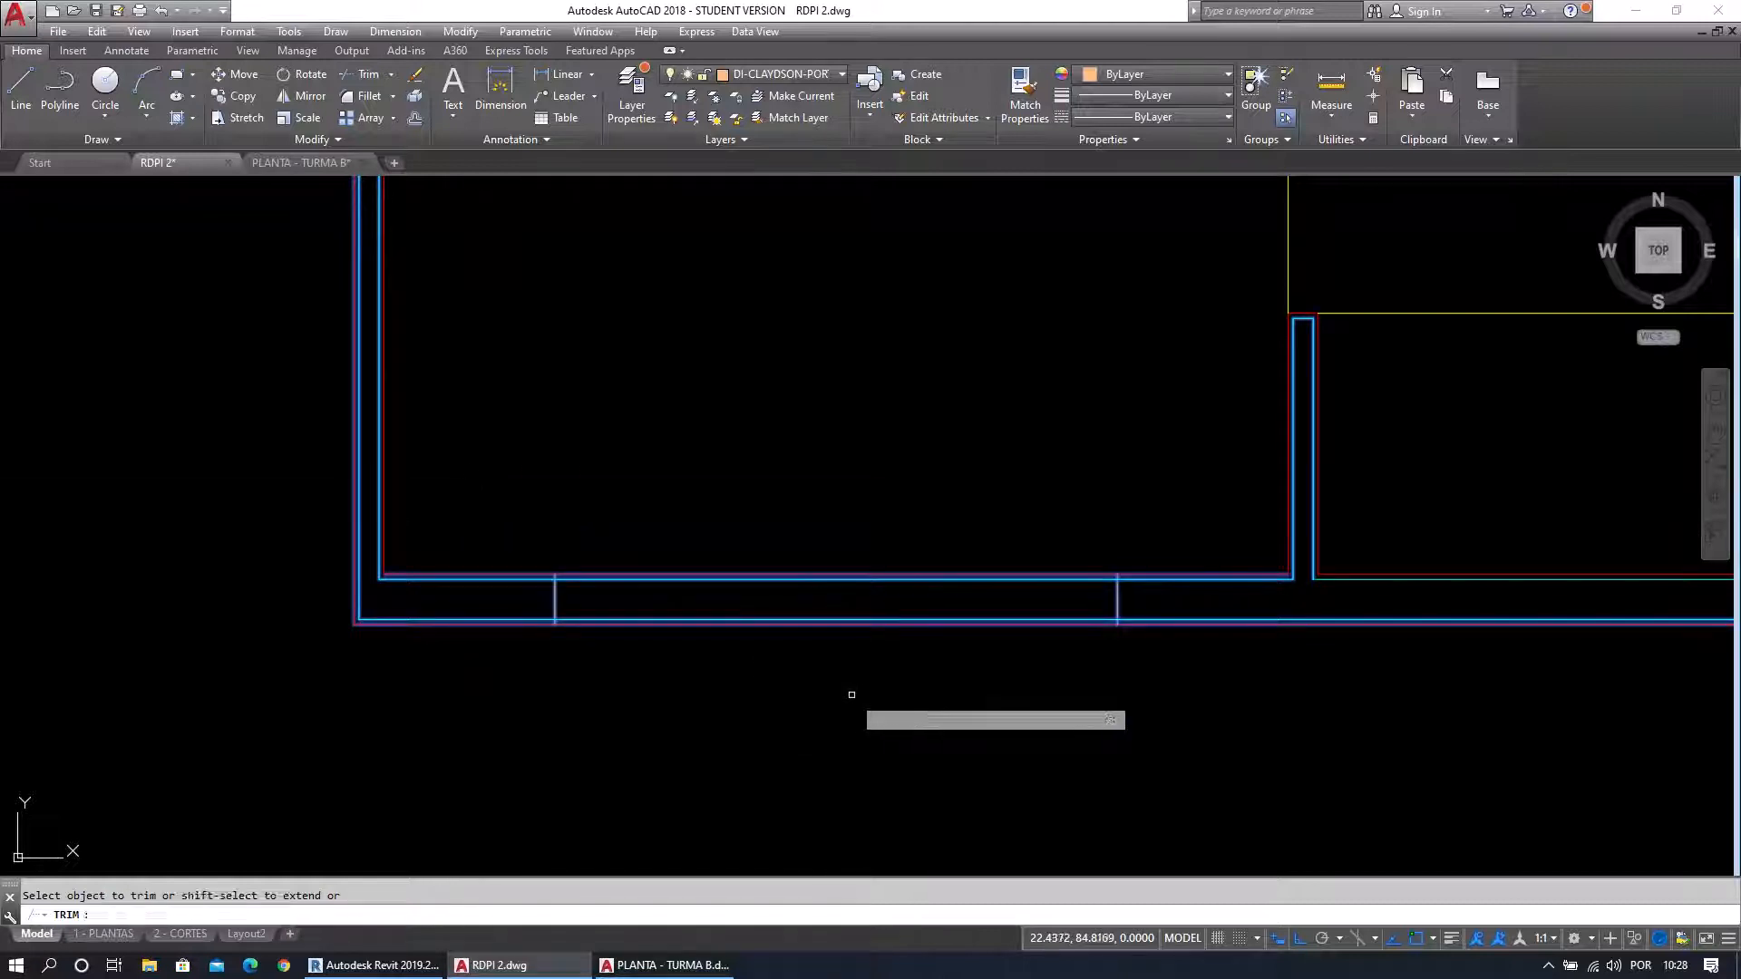
click(898, 711)
click(836, 550)
key(Return)
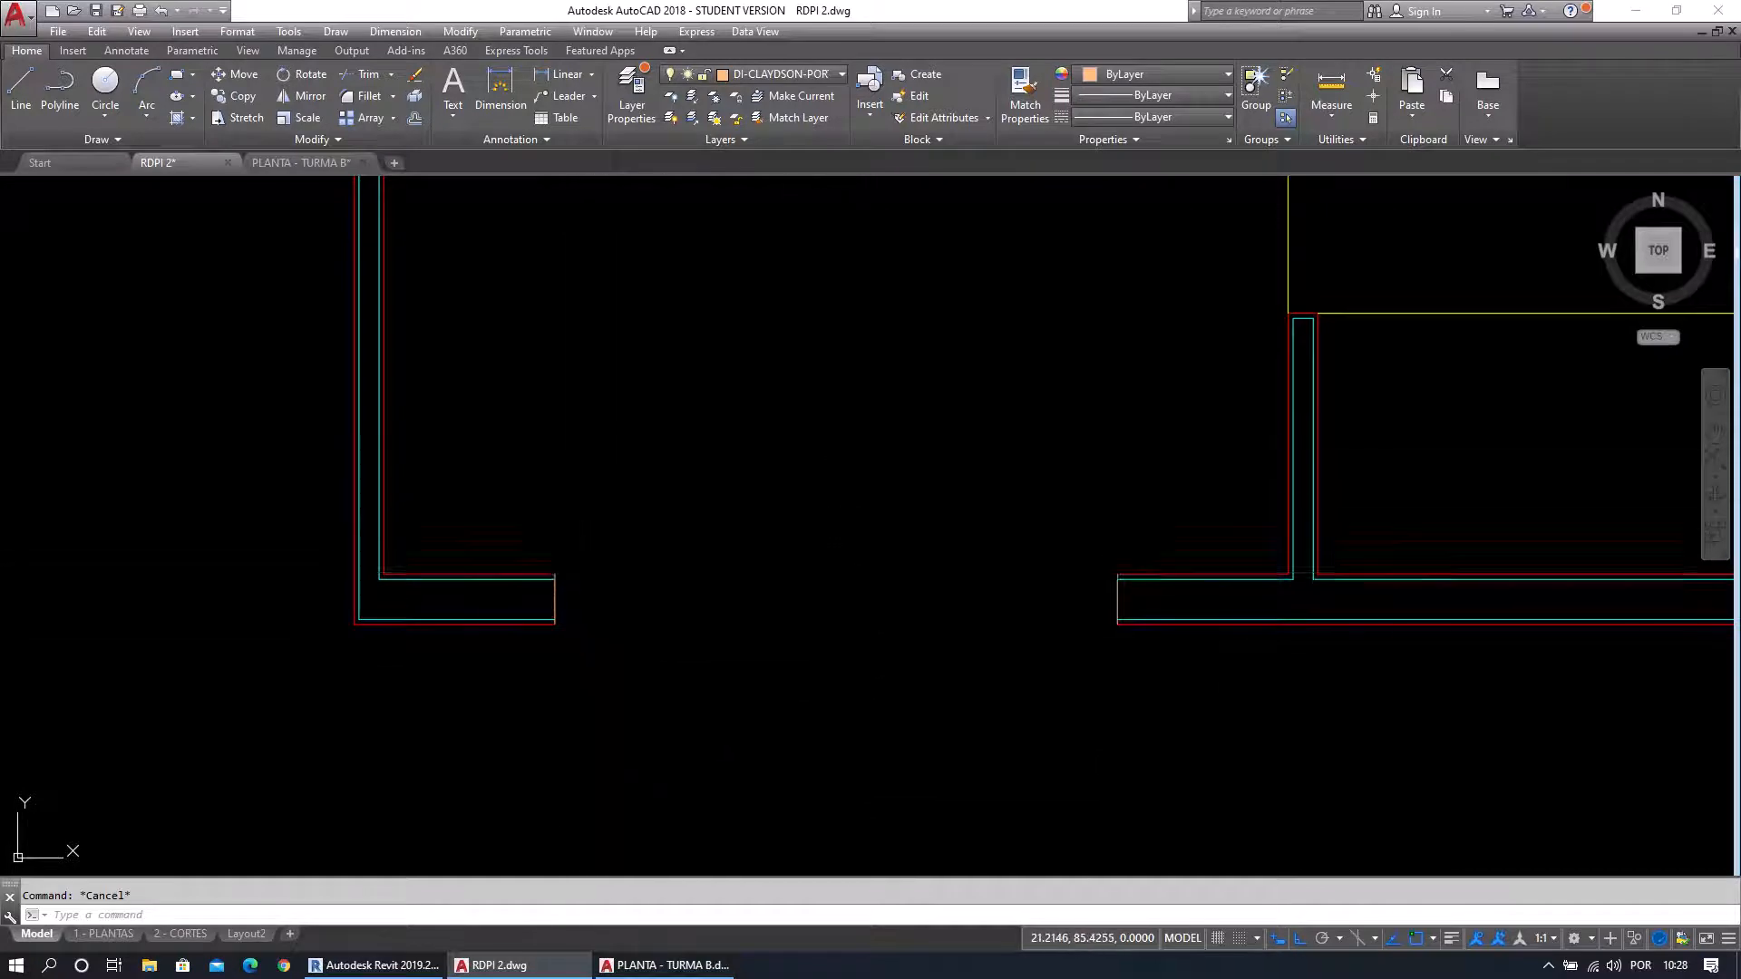
key(ctrl+z)
Trim only the two cyan wall lines between the window's edge lines, keeping the red finish lines across the opening.
scroll(621, 653, up, 2)
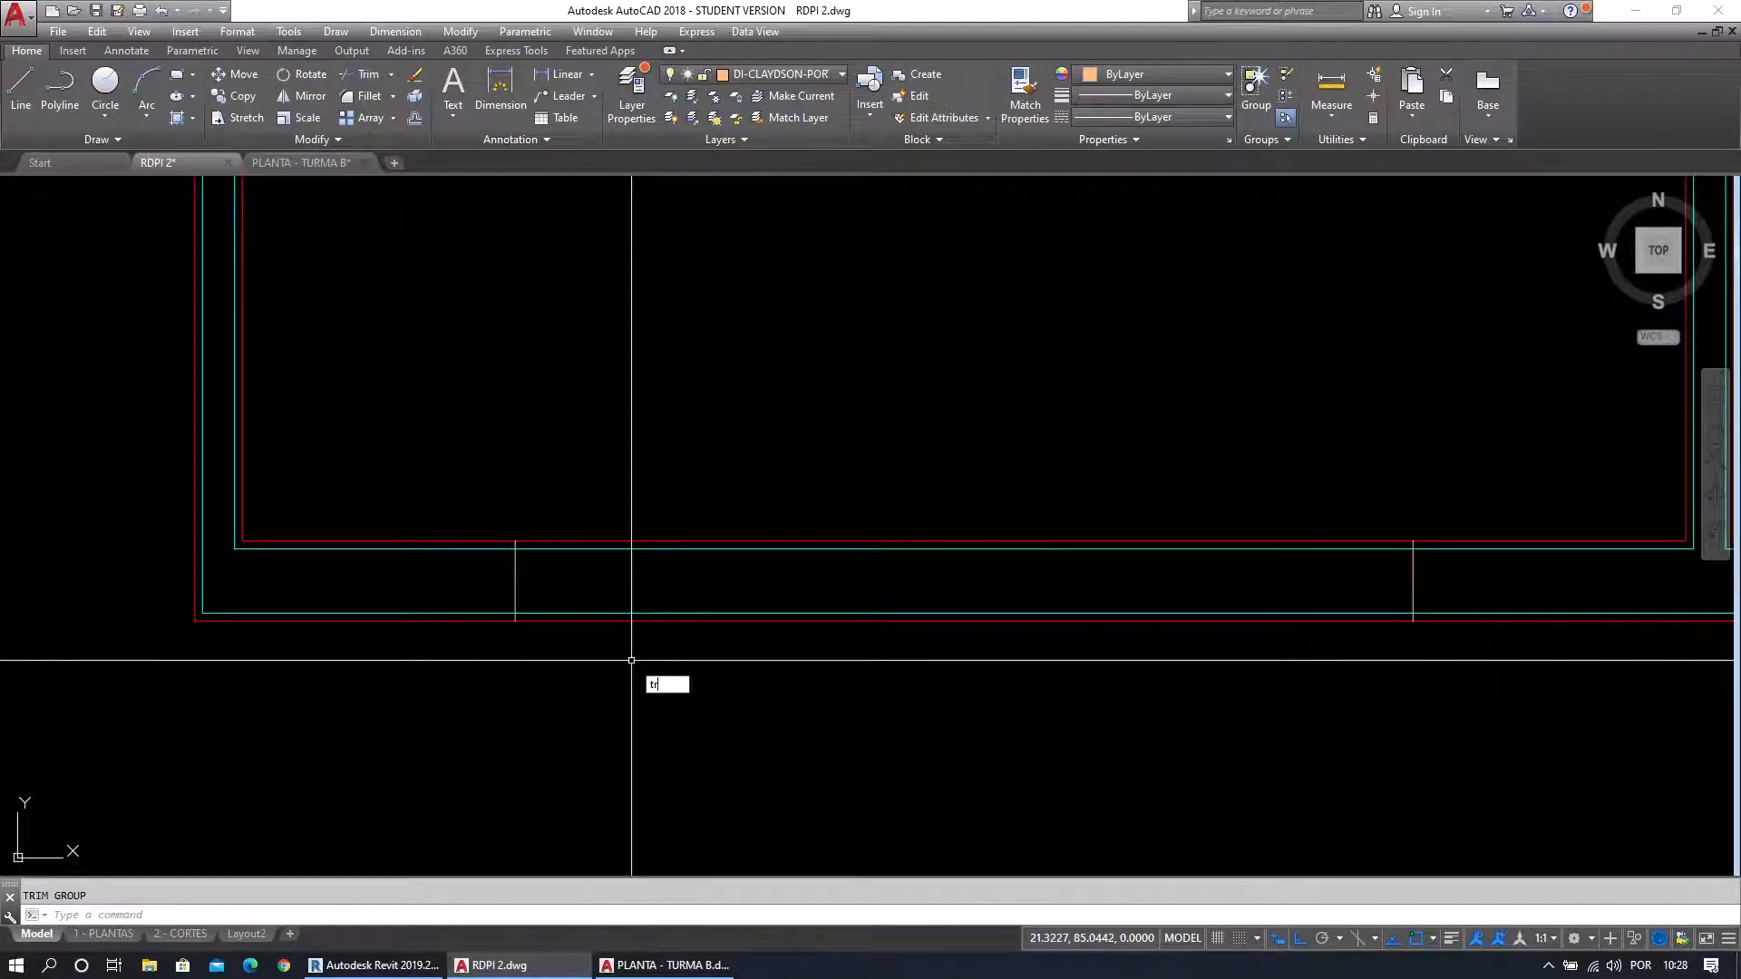
key(Return)
click(515, 582)
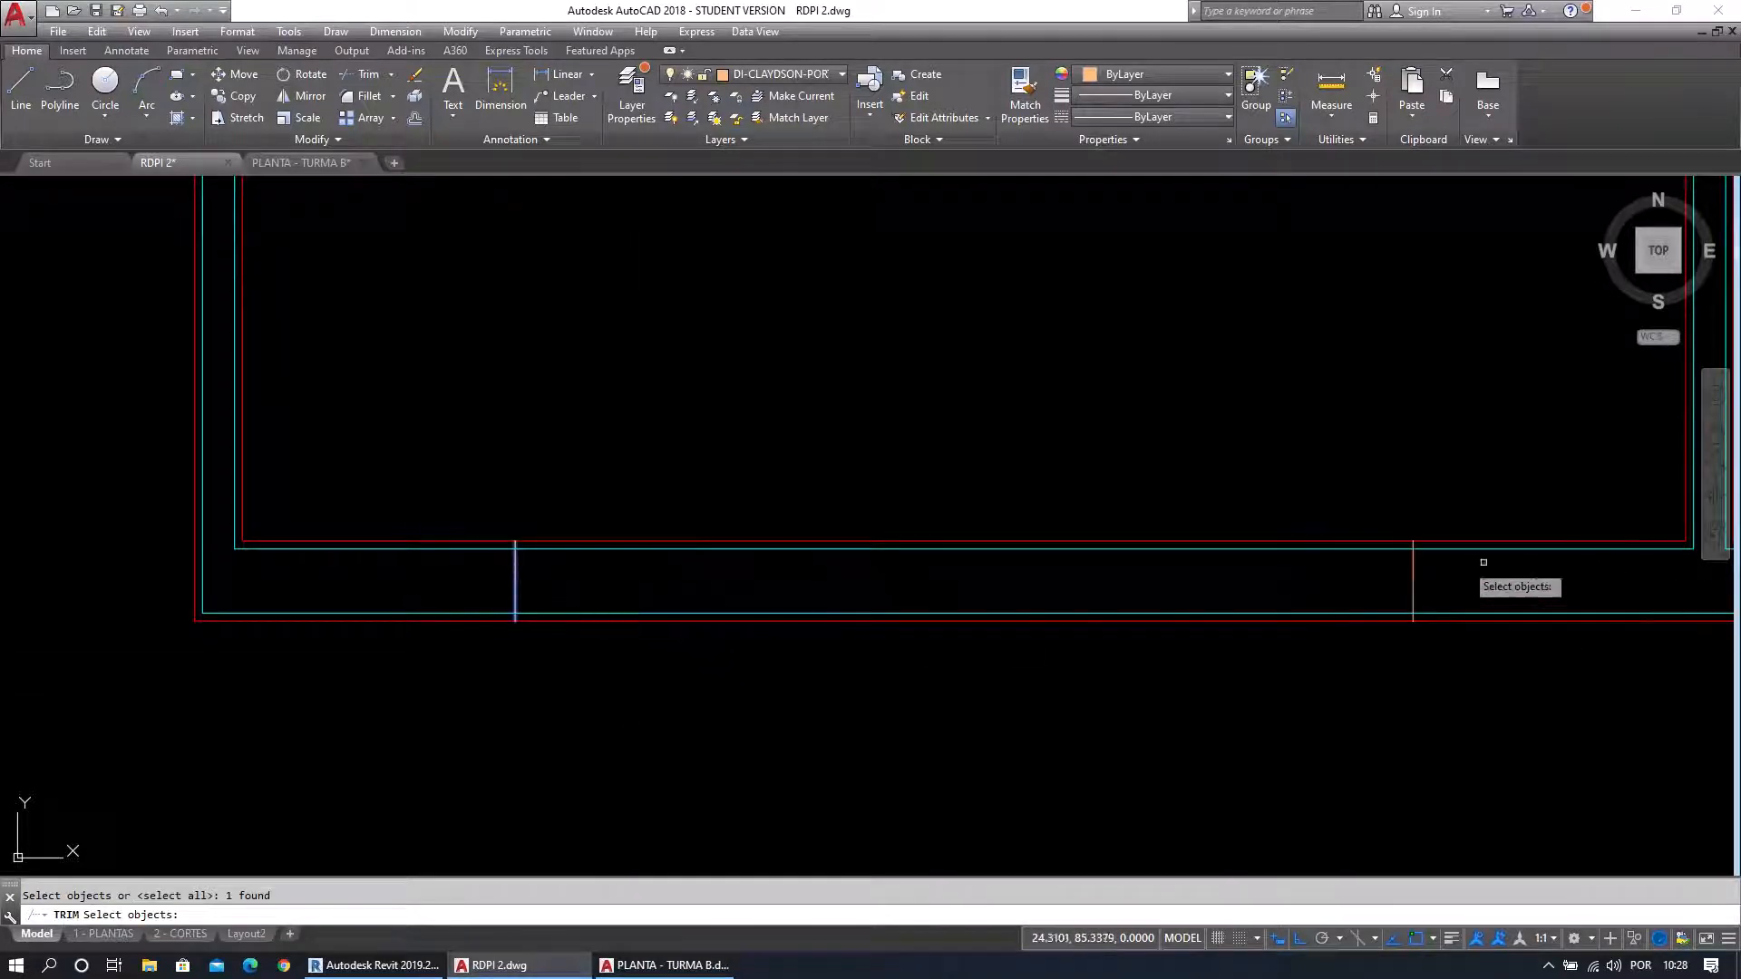
key(Return)
click(1391, 550)
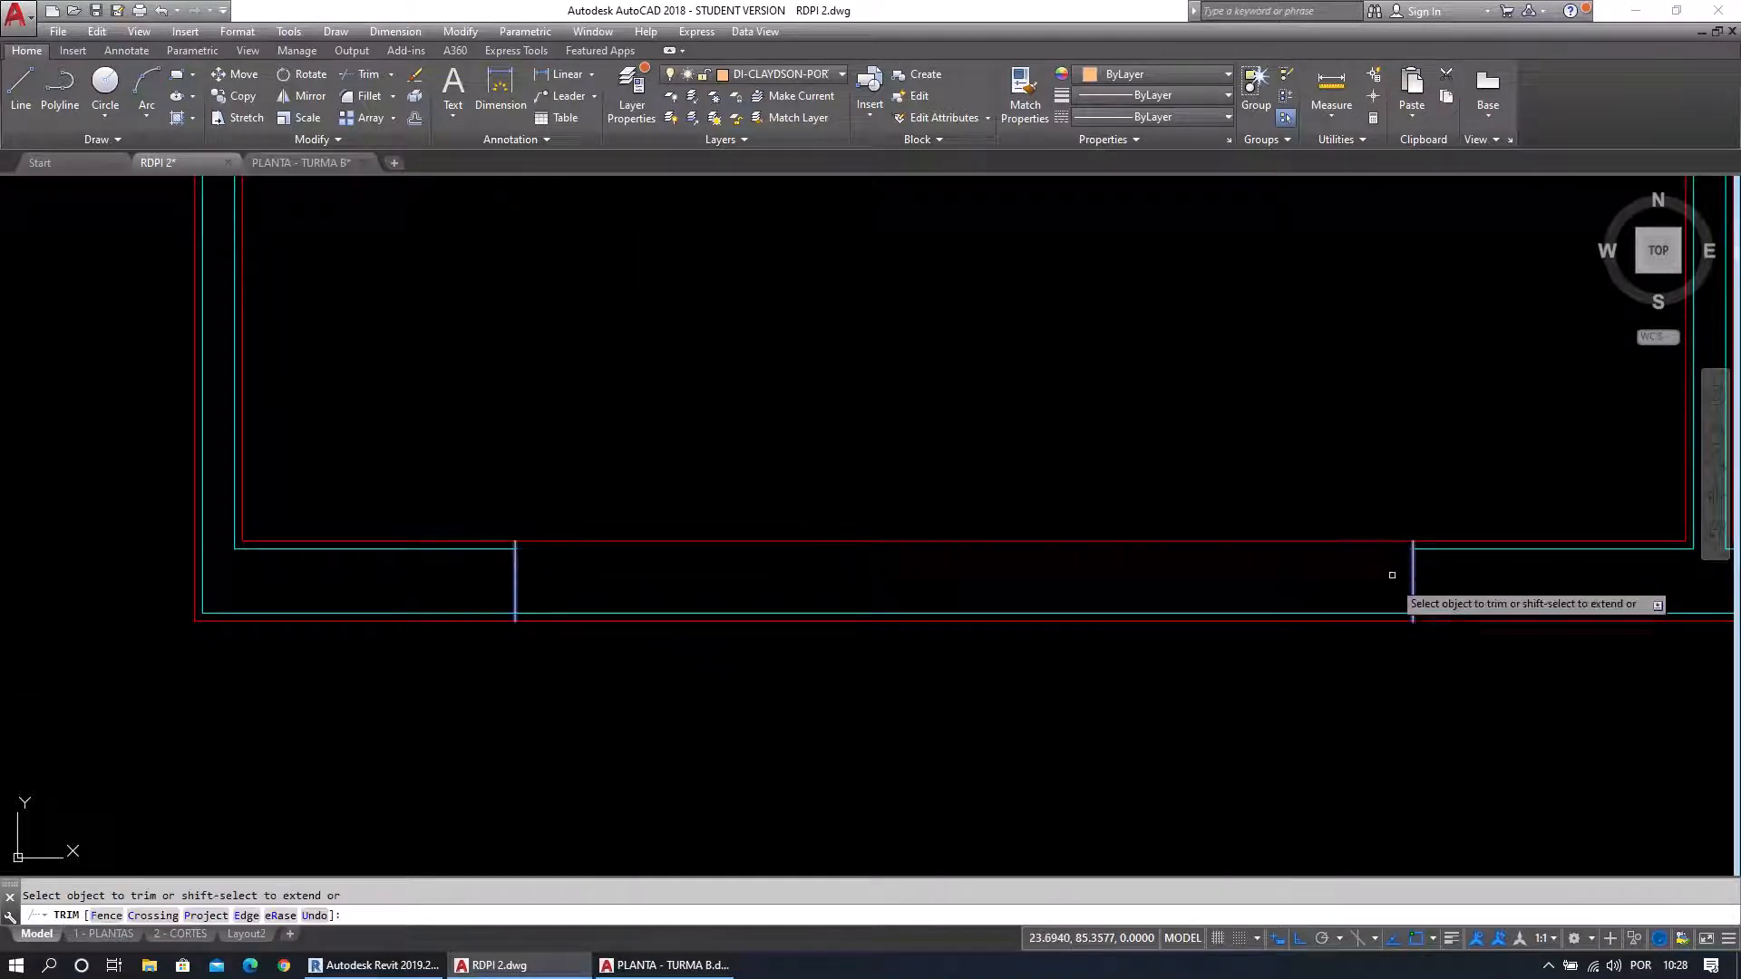
click(1388, 608)
click(1404, 609)
key(Return)
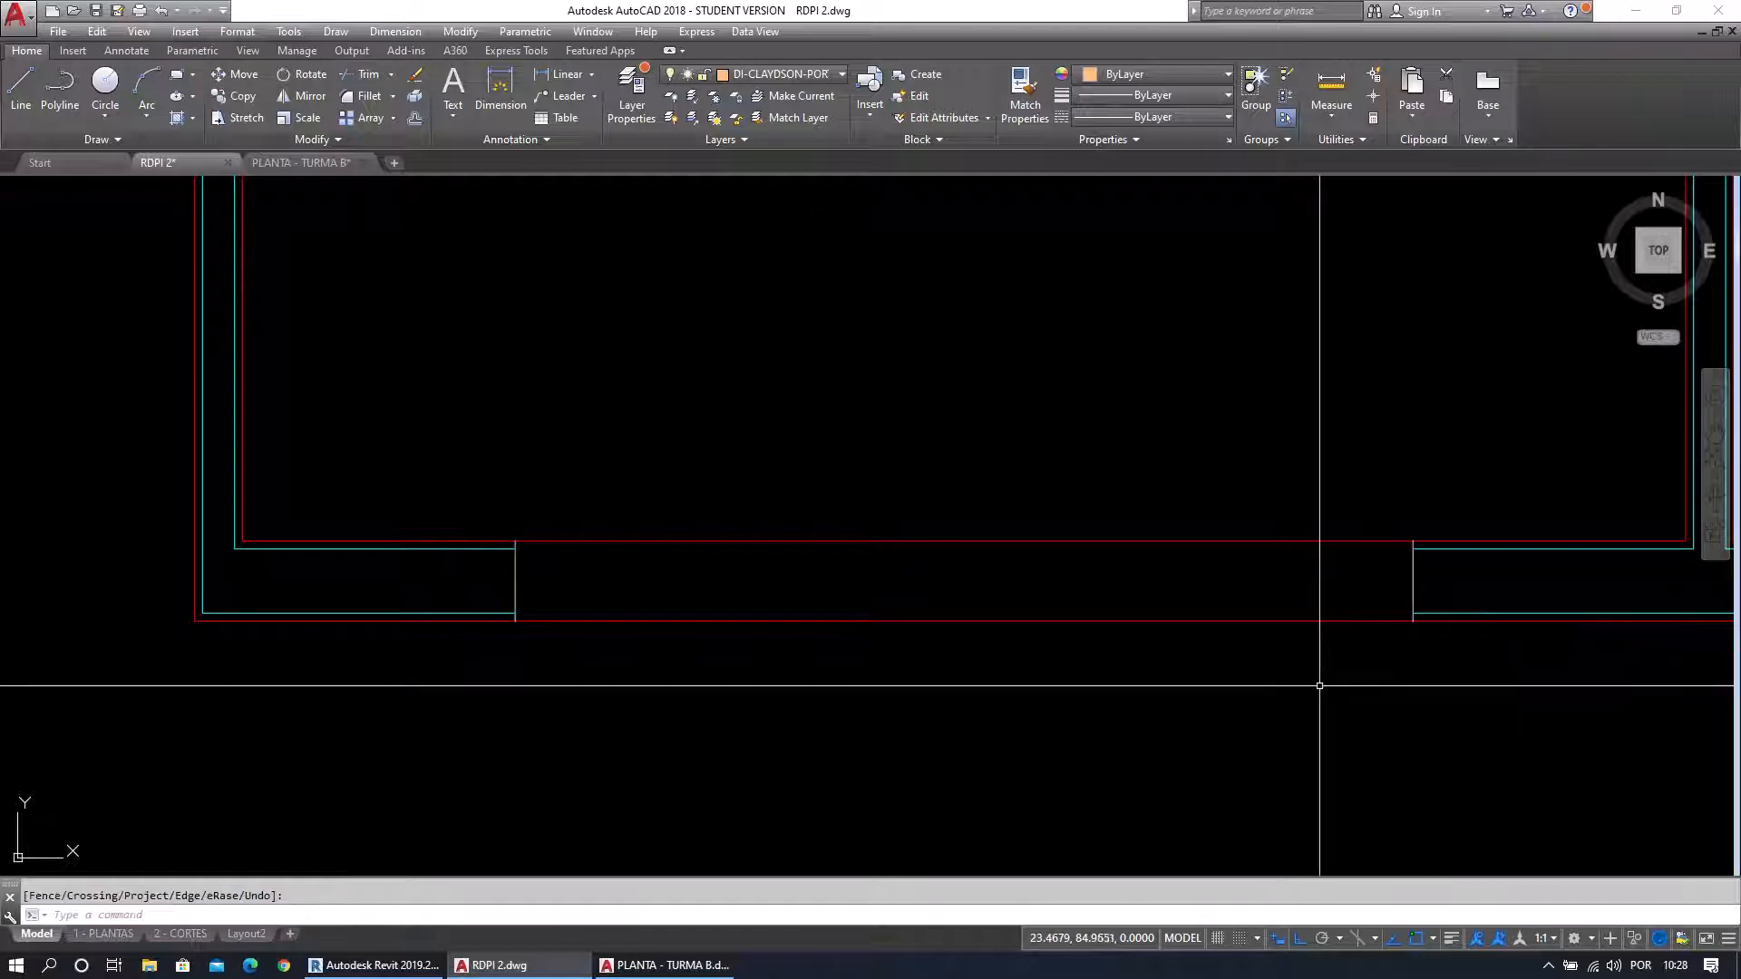
key(Escape)
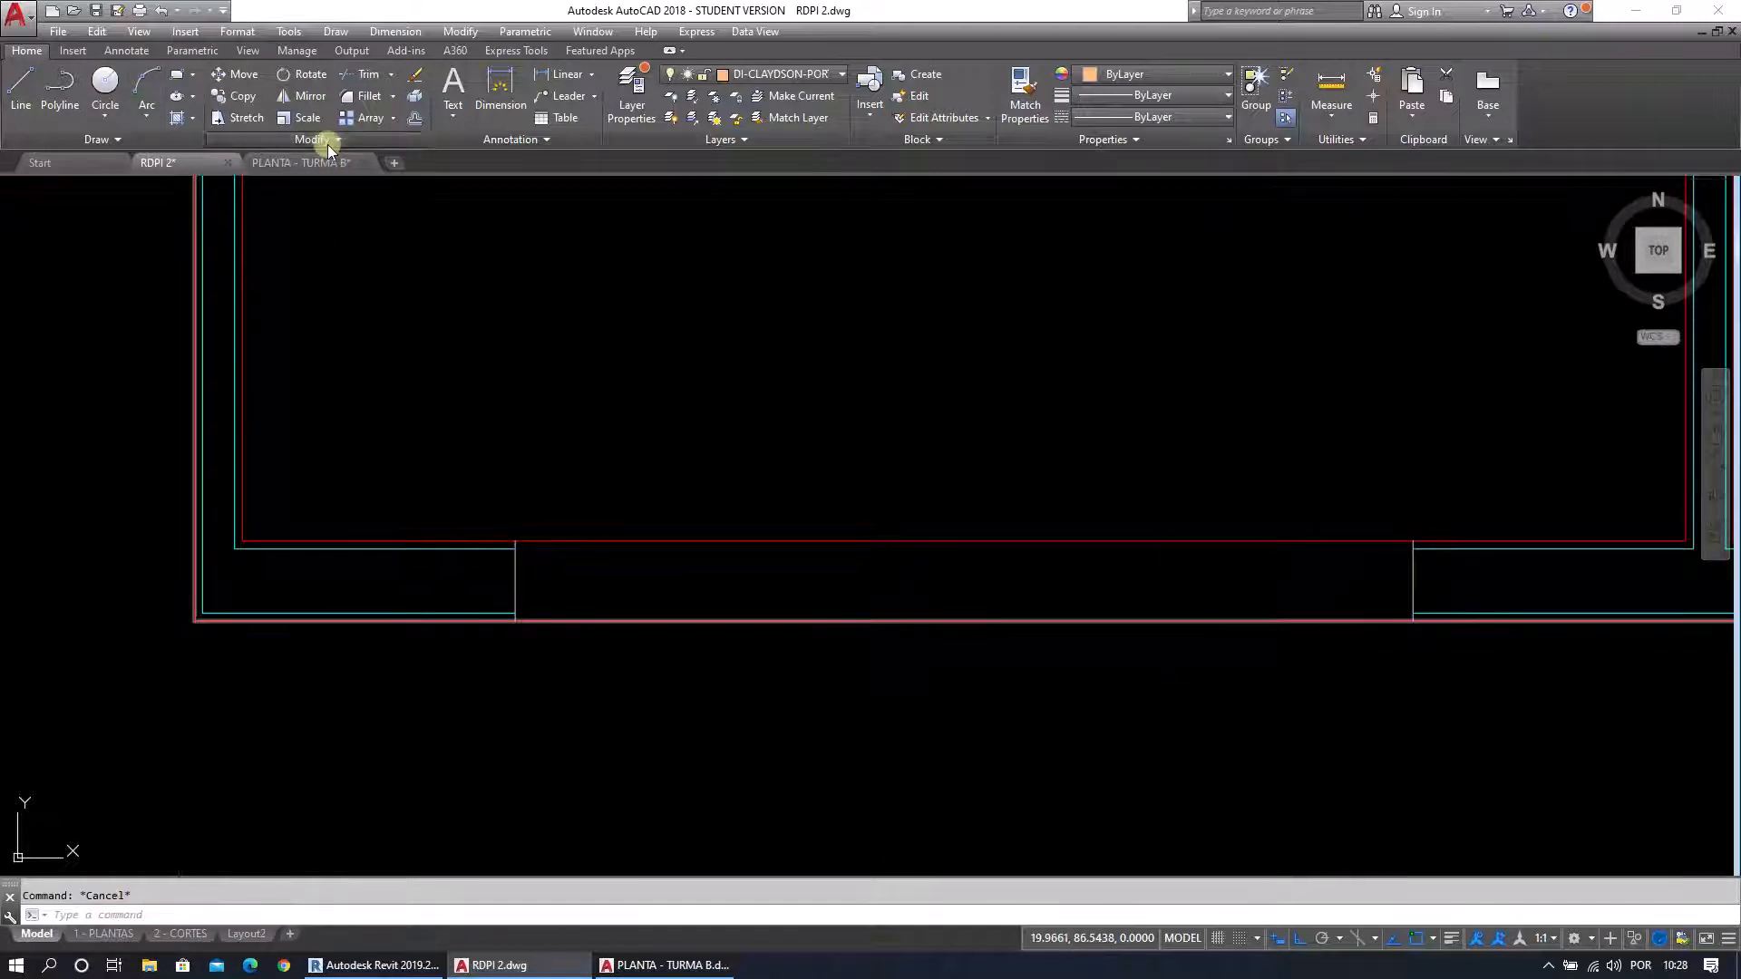
Break the inner red finish line at the points where it meets the window's two edge lines.
click(327, 141)
click(265, 183)
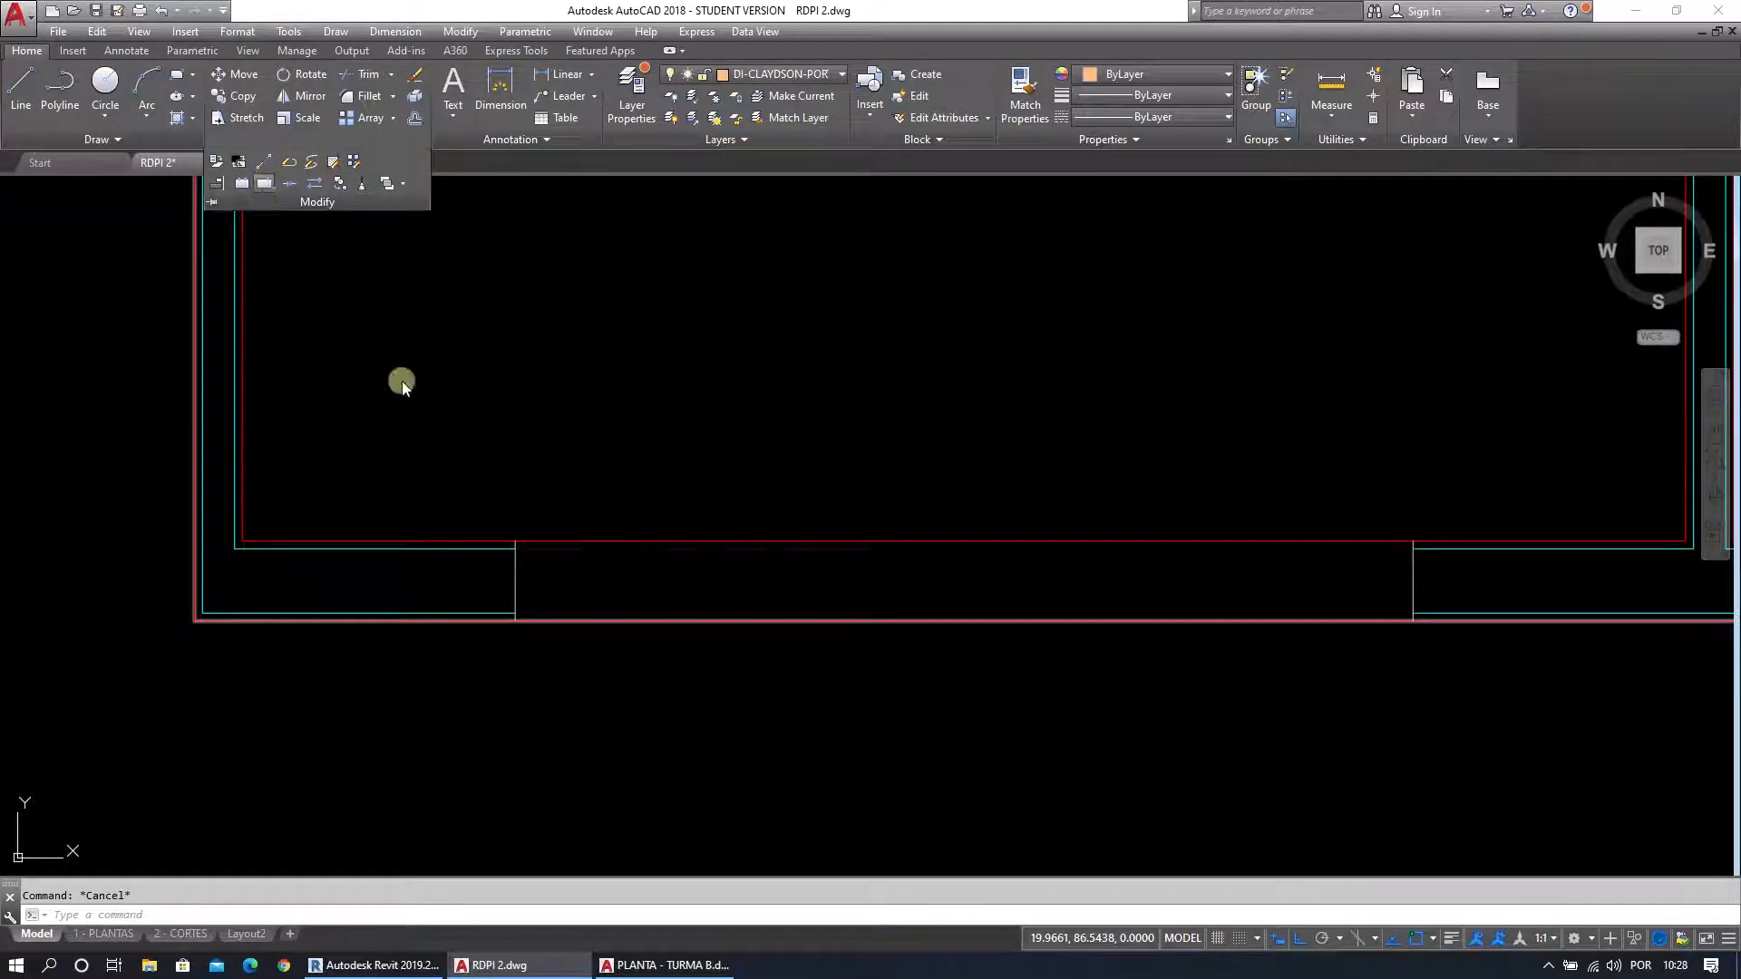
click(515, 542)
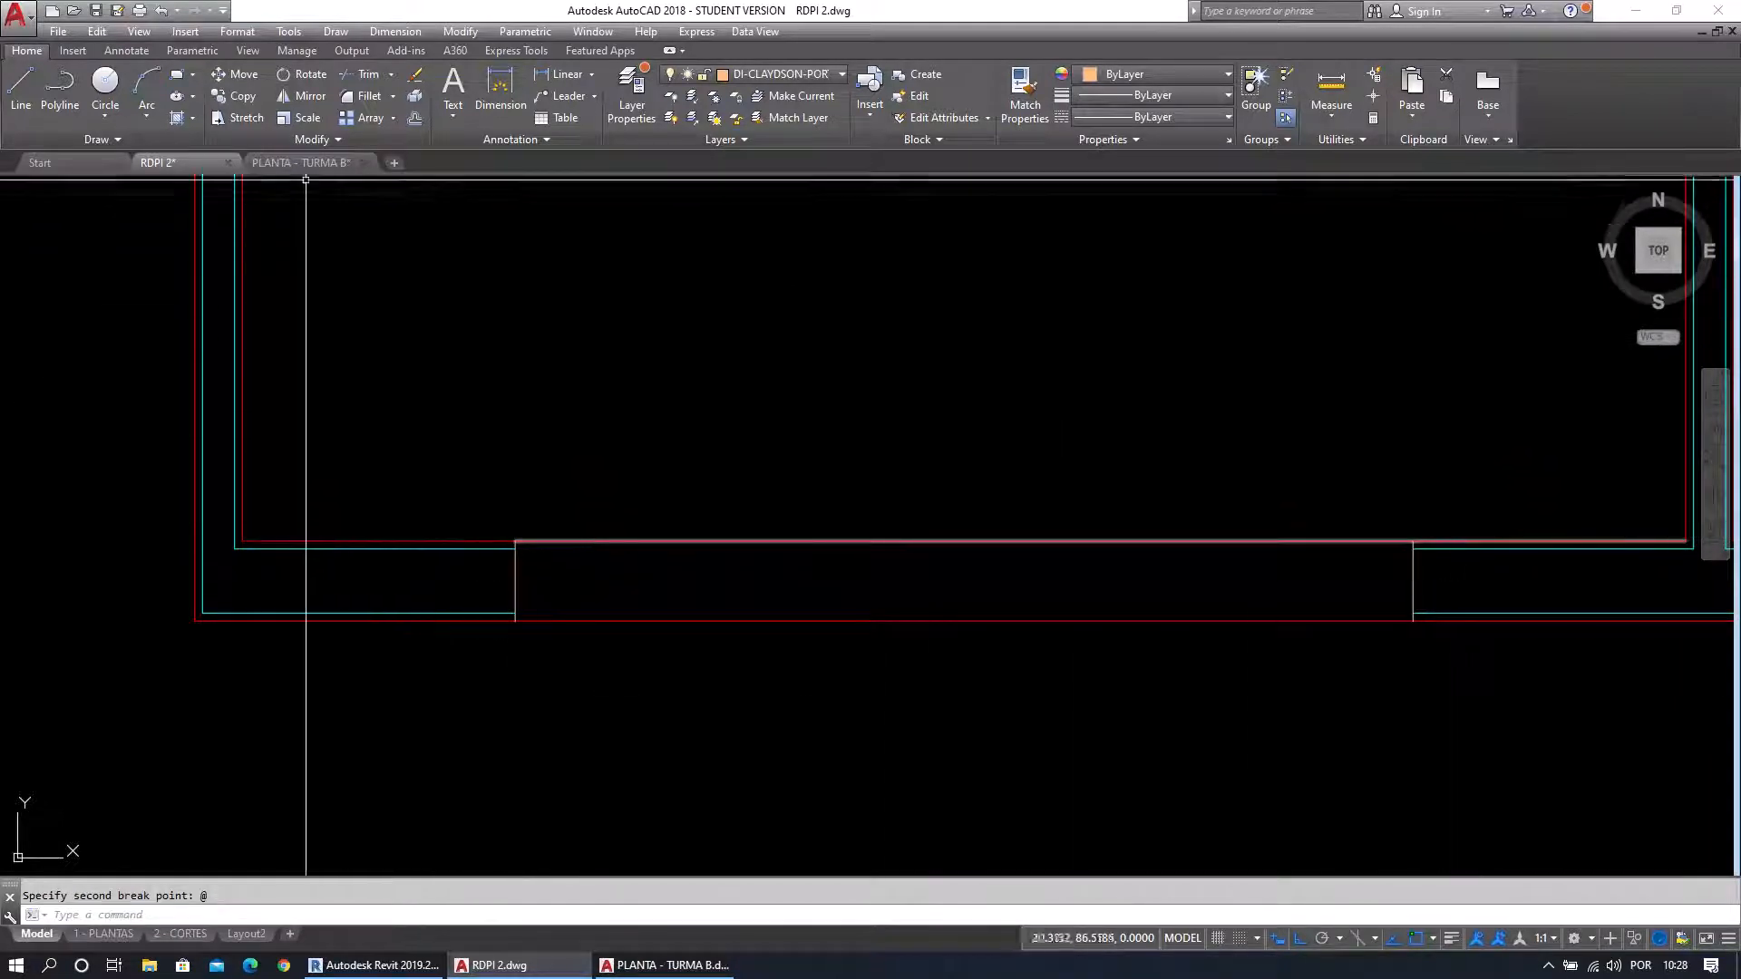
click(319, 136)
click(267, 184)
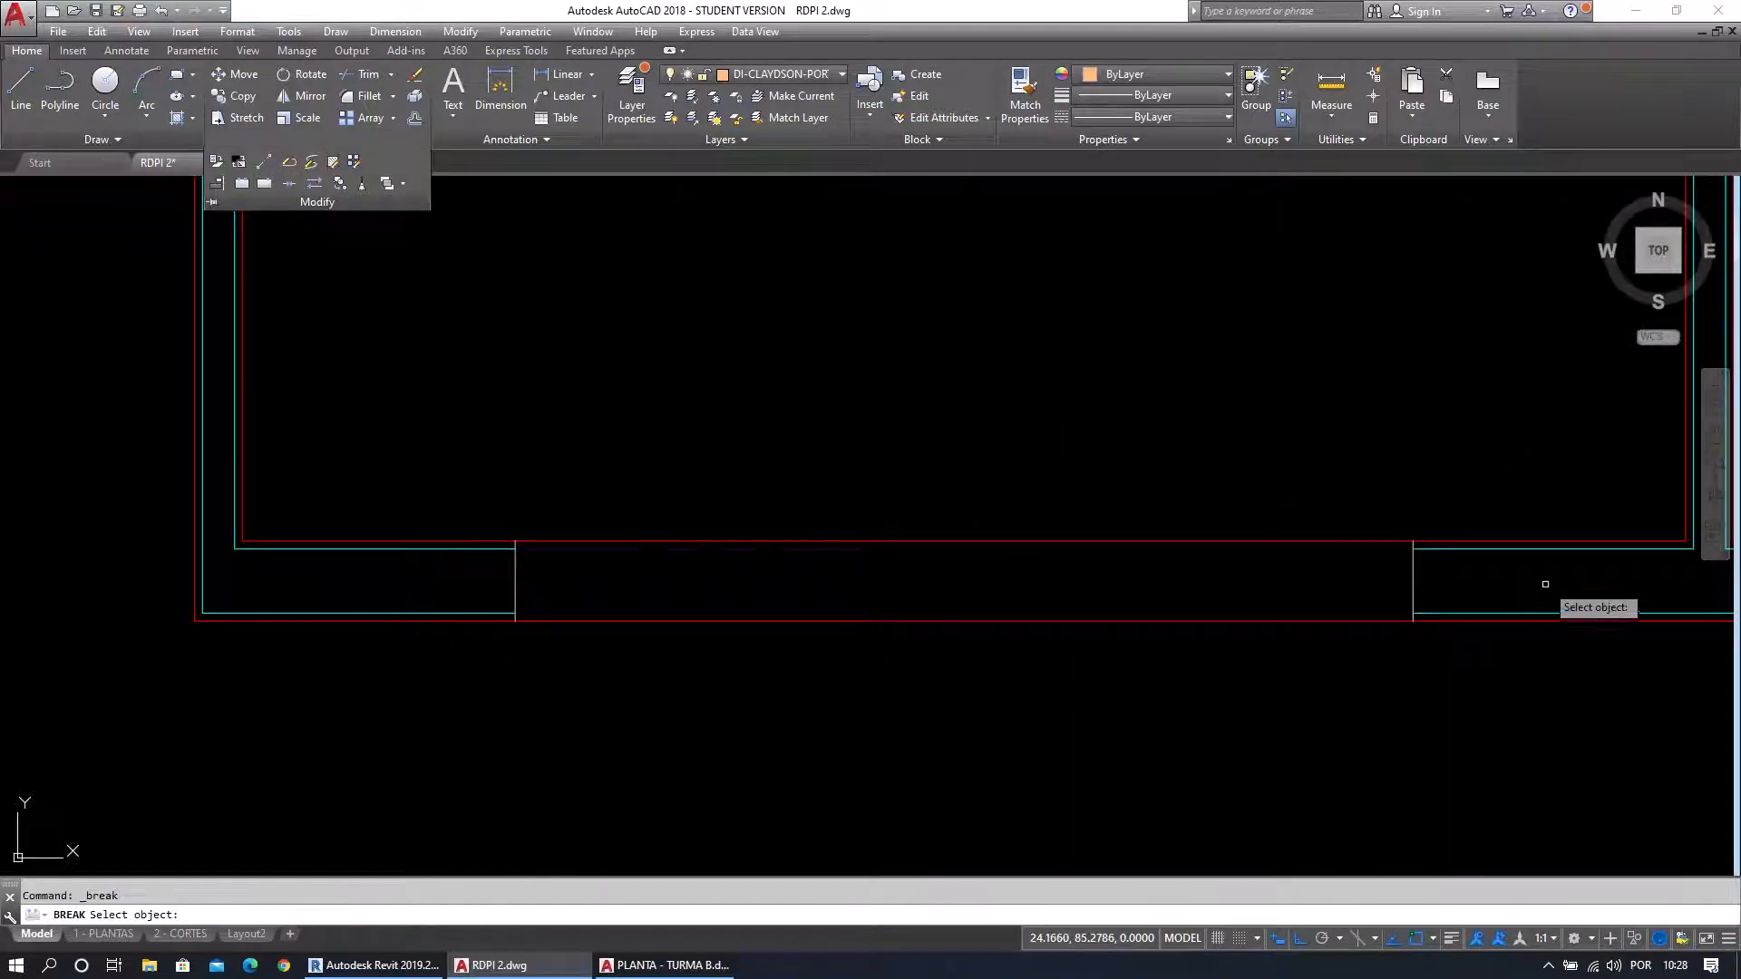
click(1413, 541)
Move the inner line segment spanning the window opening to the JANELA layer.
click(1065, 541)
click(1060, 517)
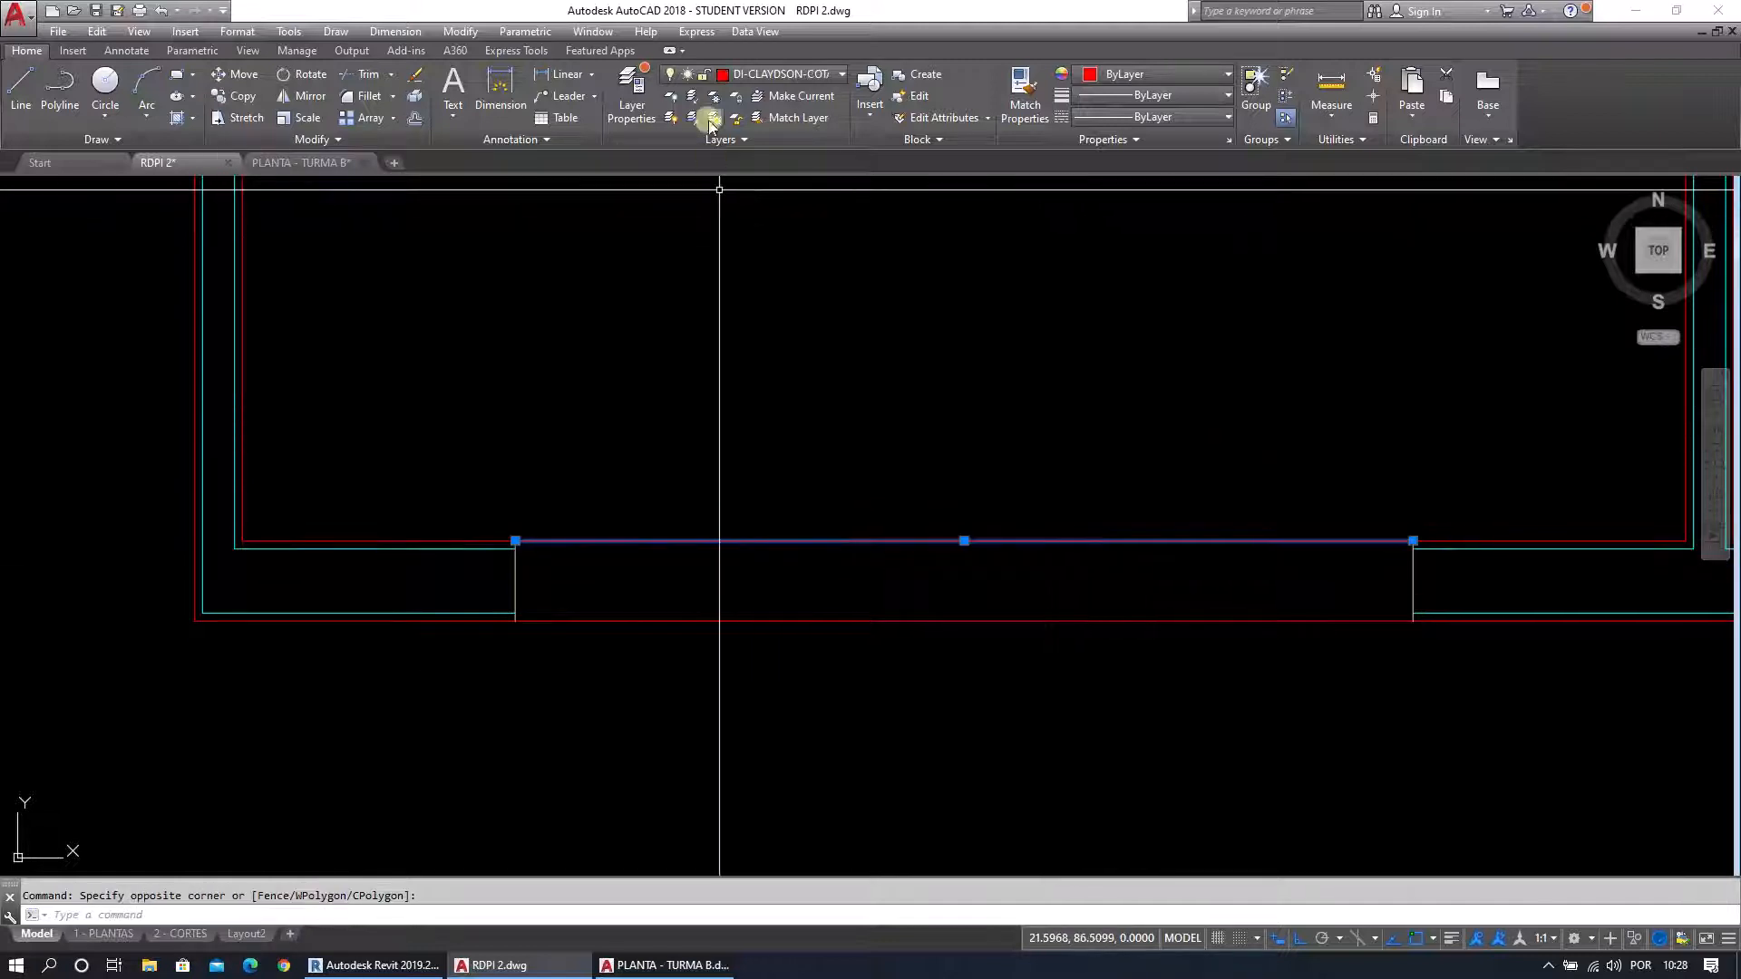
click(796, 73)
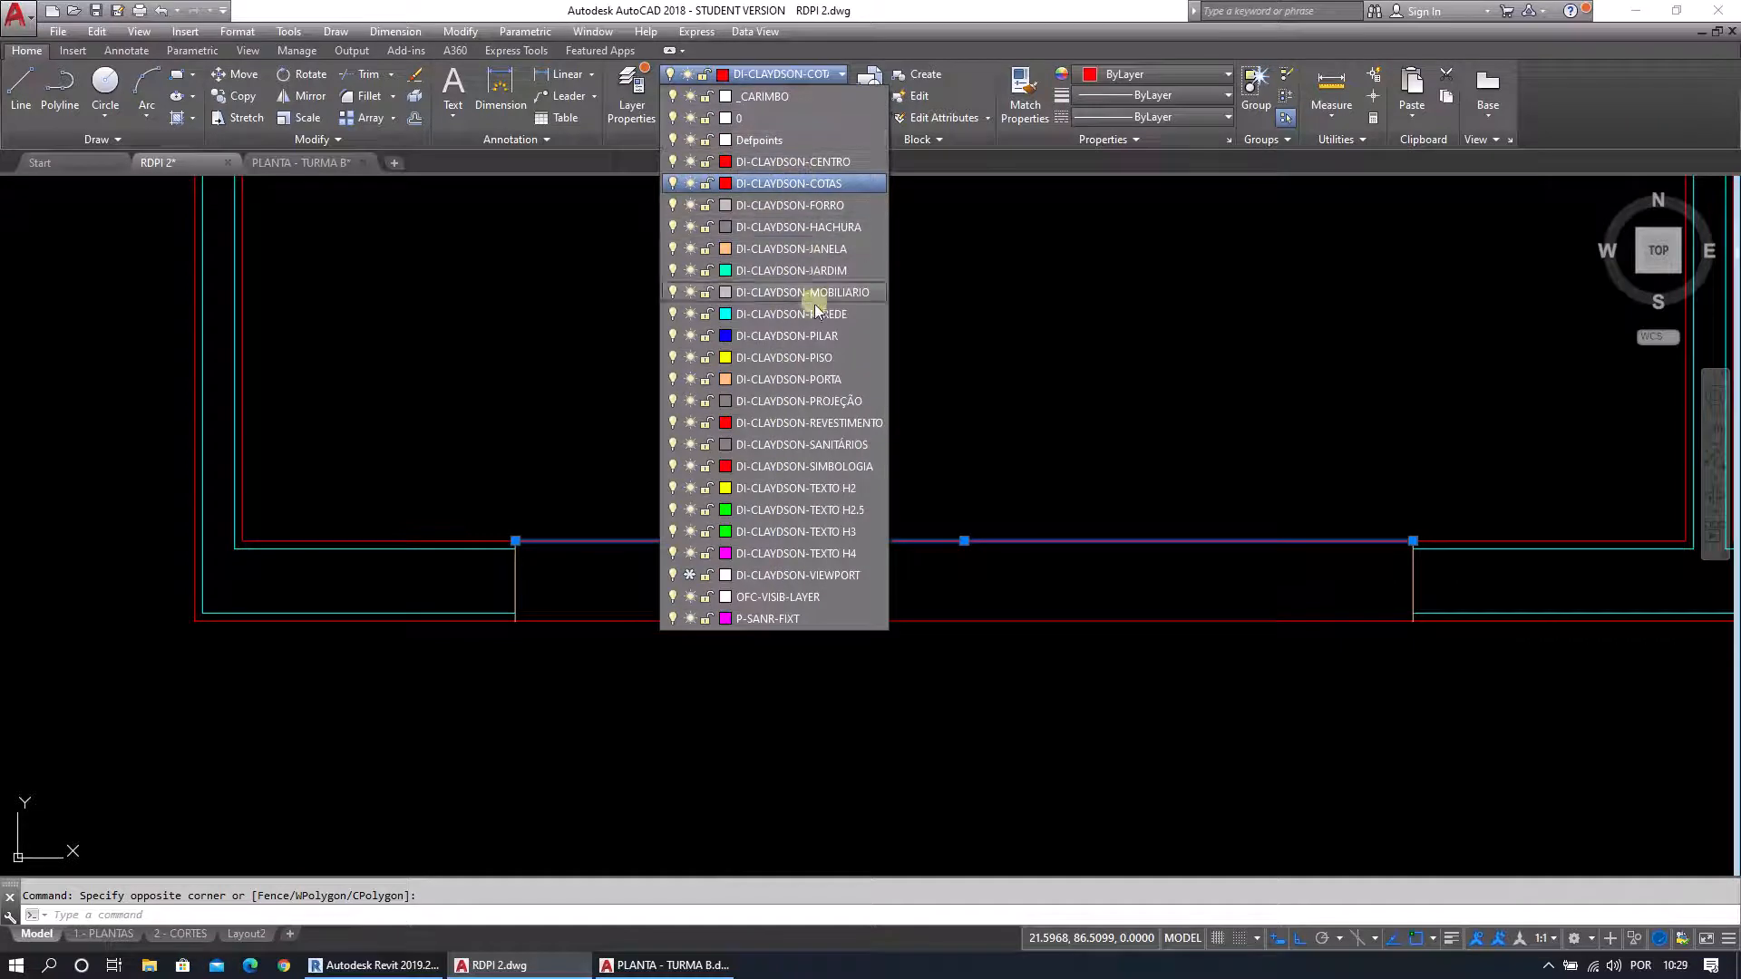
click(829, 252)
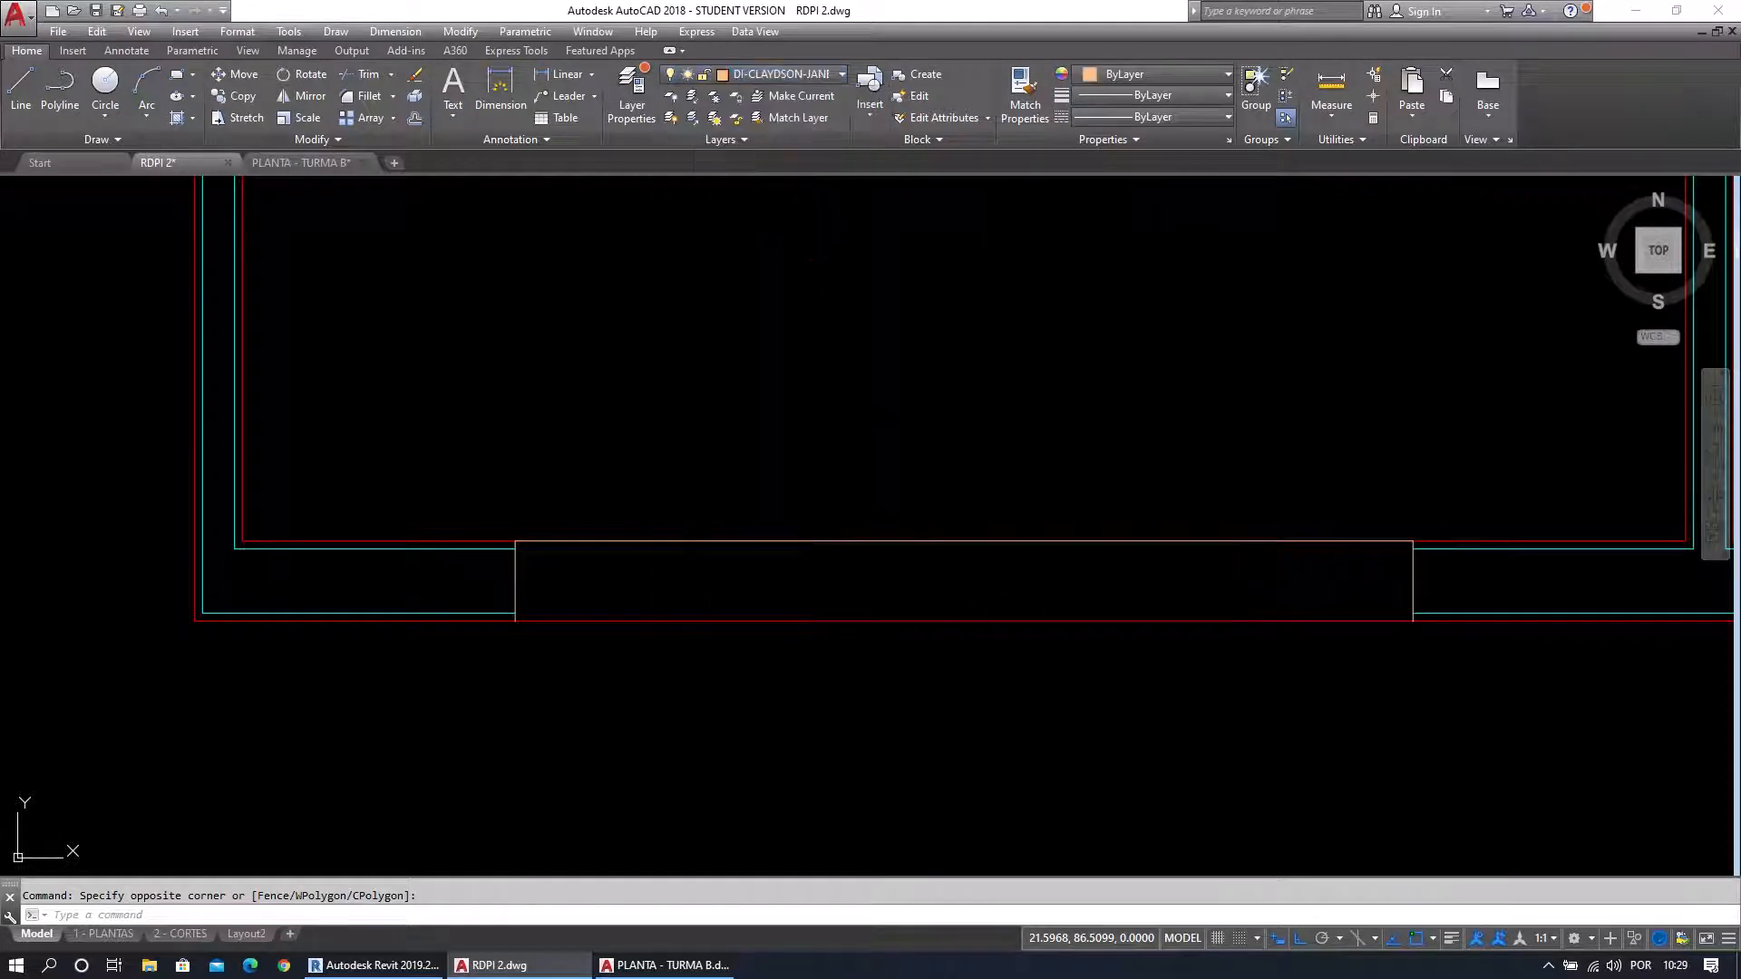
key(Escape)
middle_drag(952, 648, 912, 606)
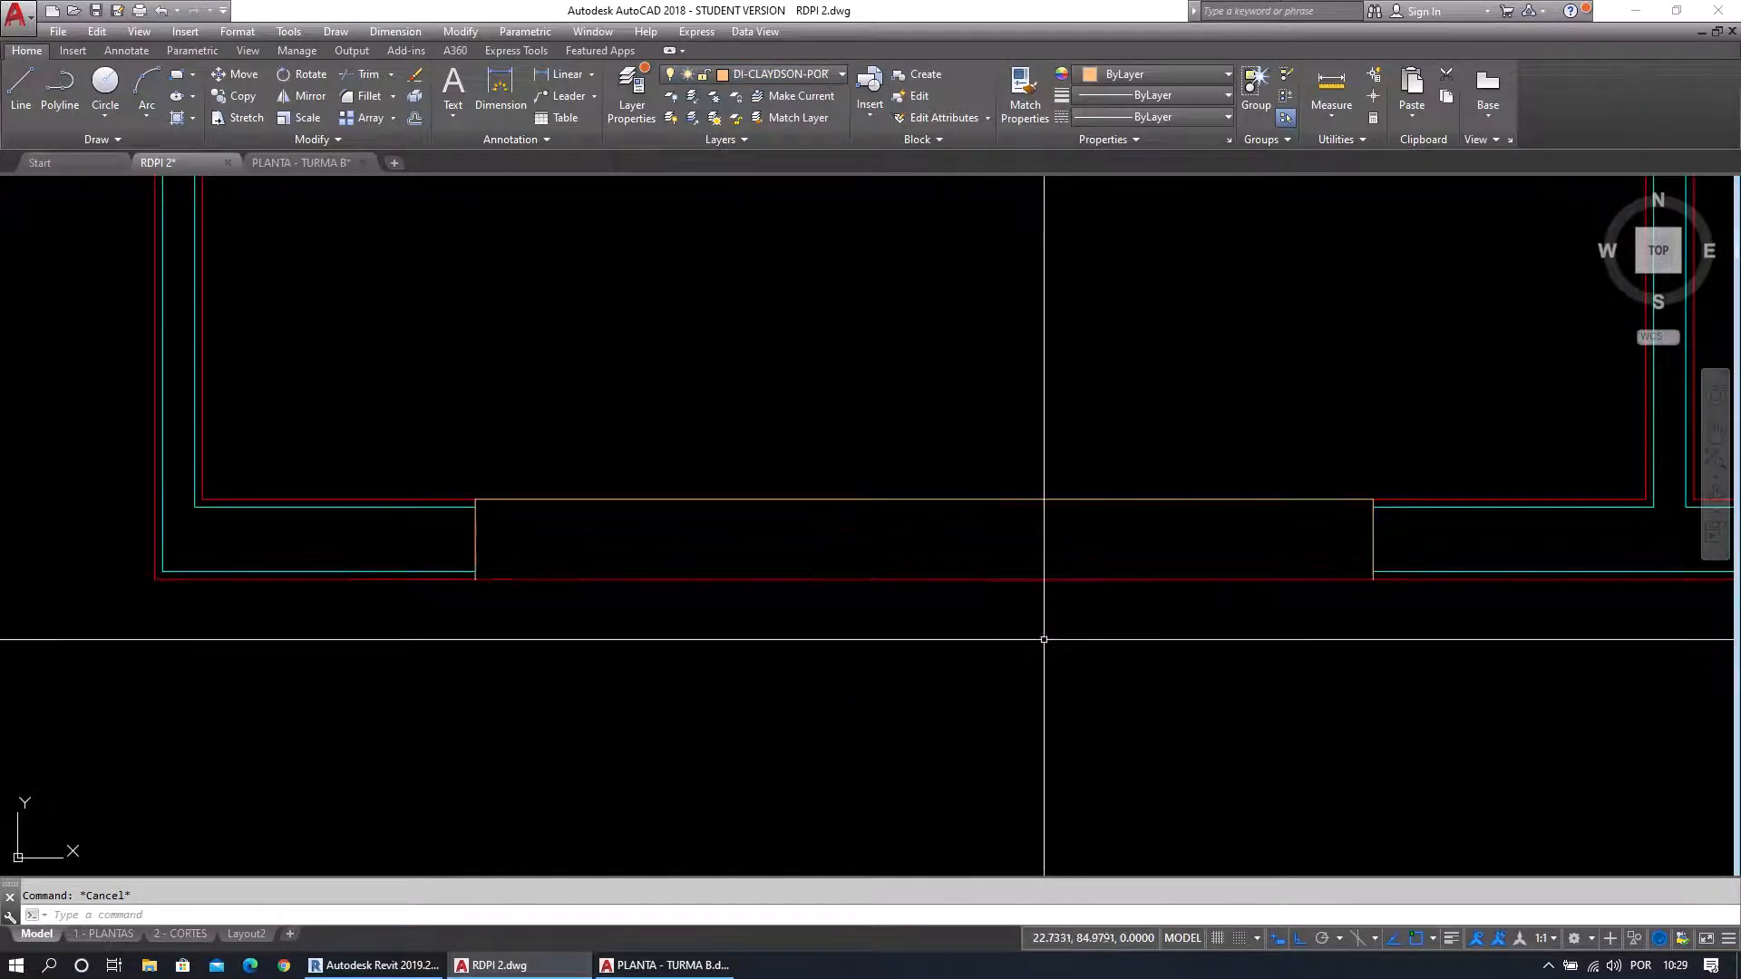
Trim the outer red finish line between the two window edge lines.
key(Return)
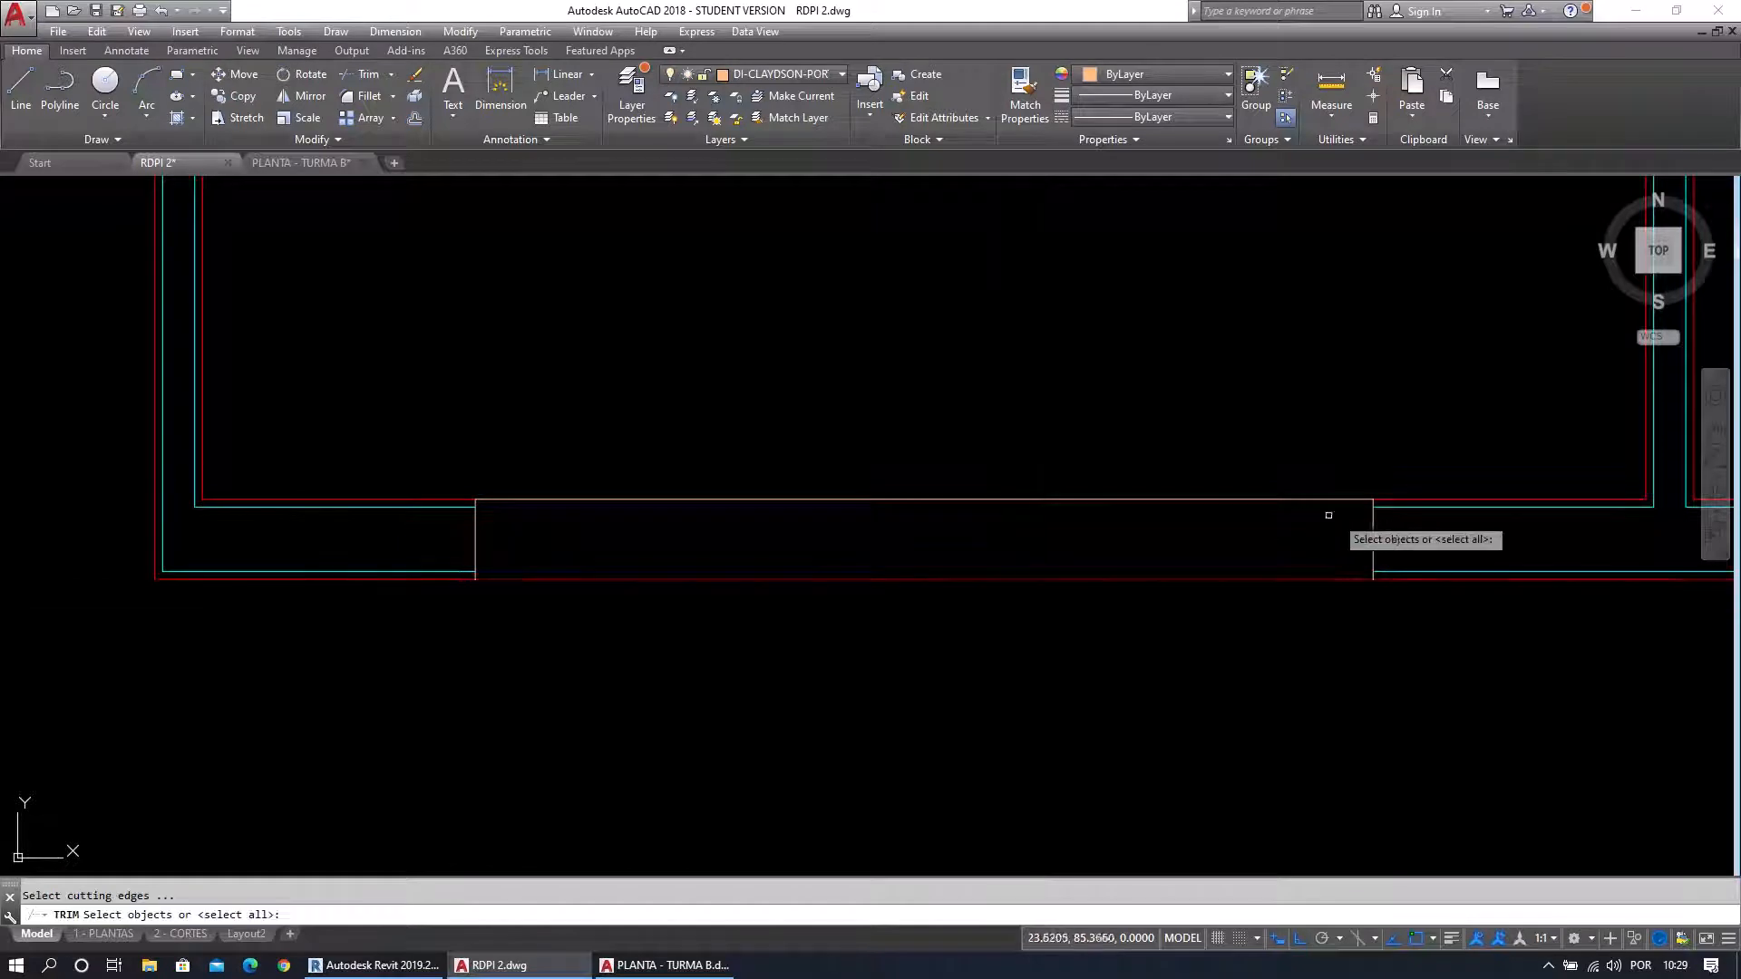
click(1340, 530)
click(629, 536)
click(624, 538)
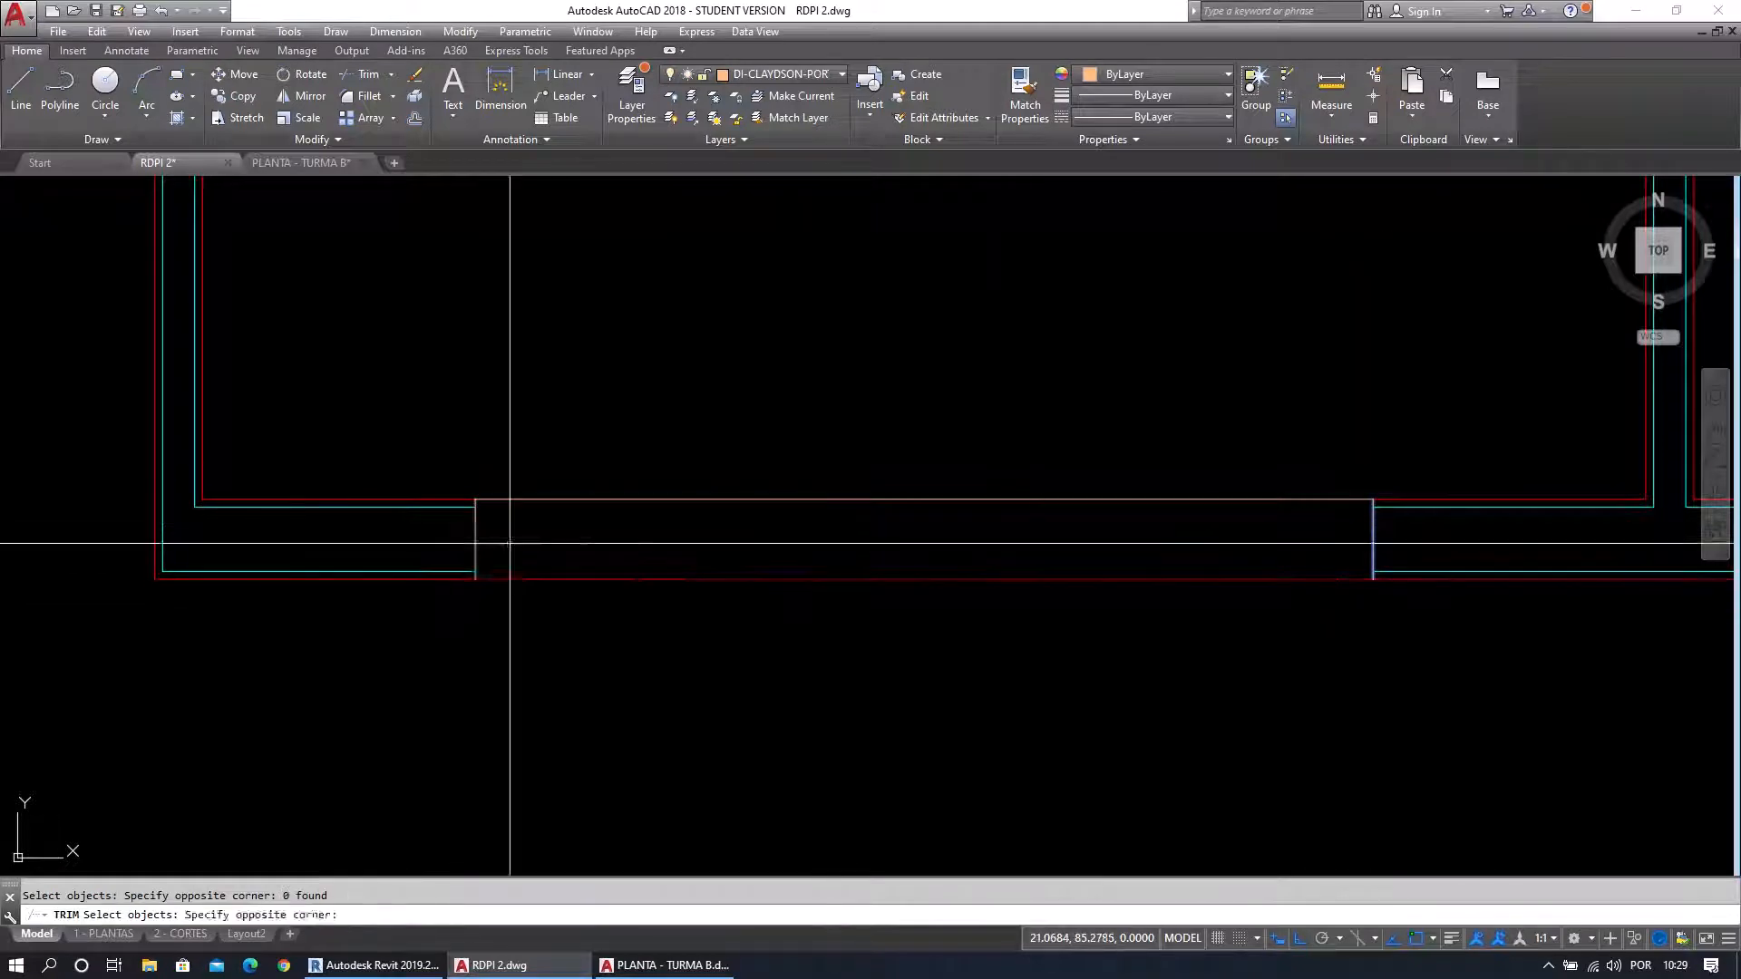
click(518, 589)
key(Return)
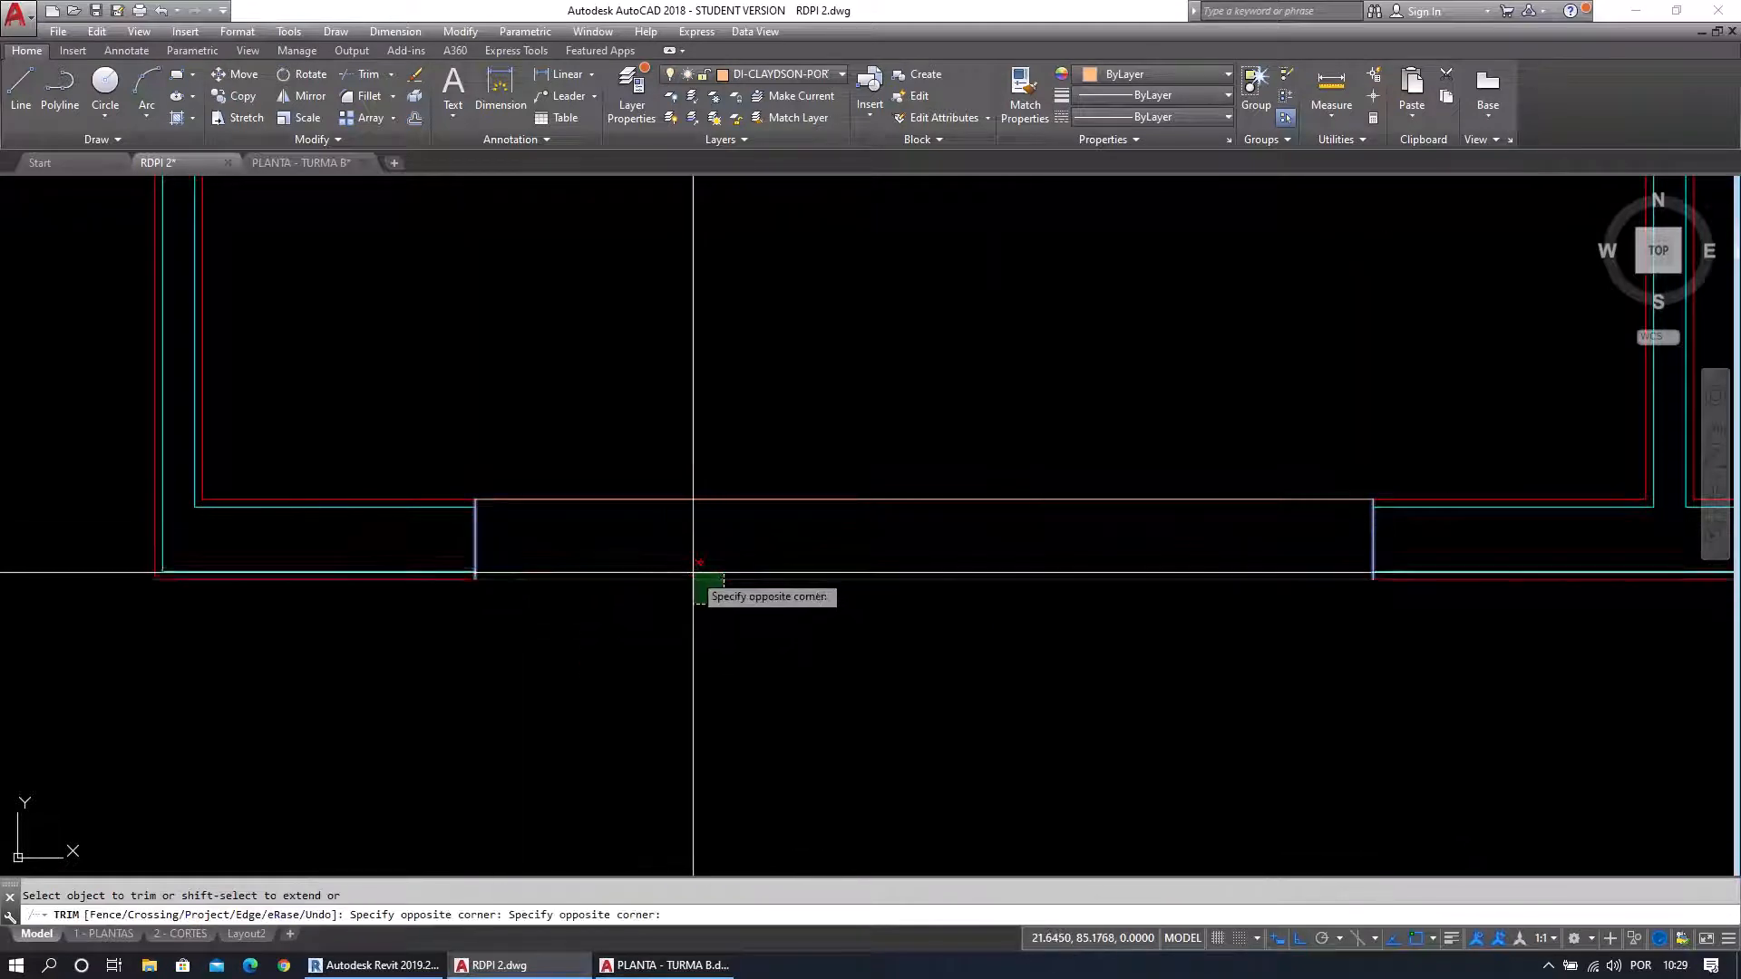
click(698, 578)
key(Return)
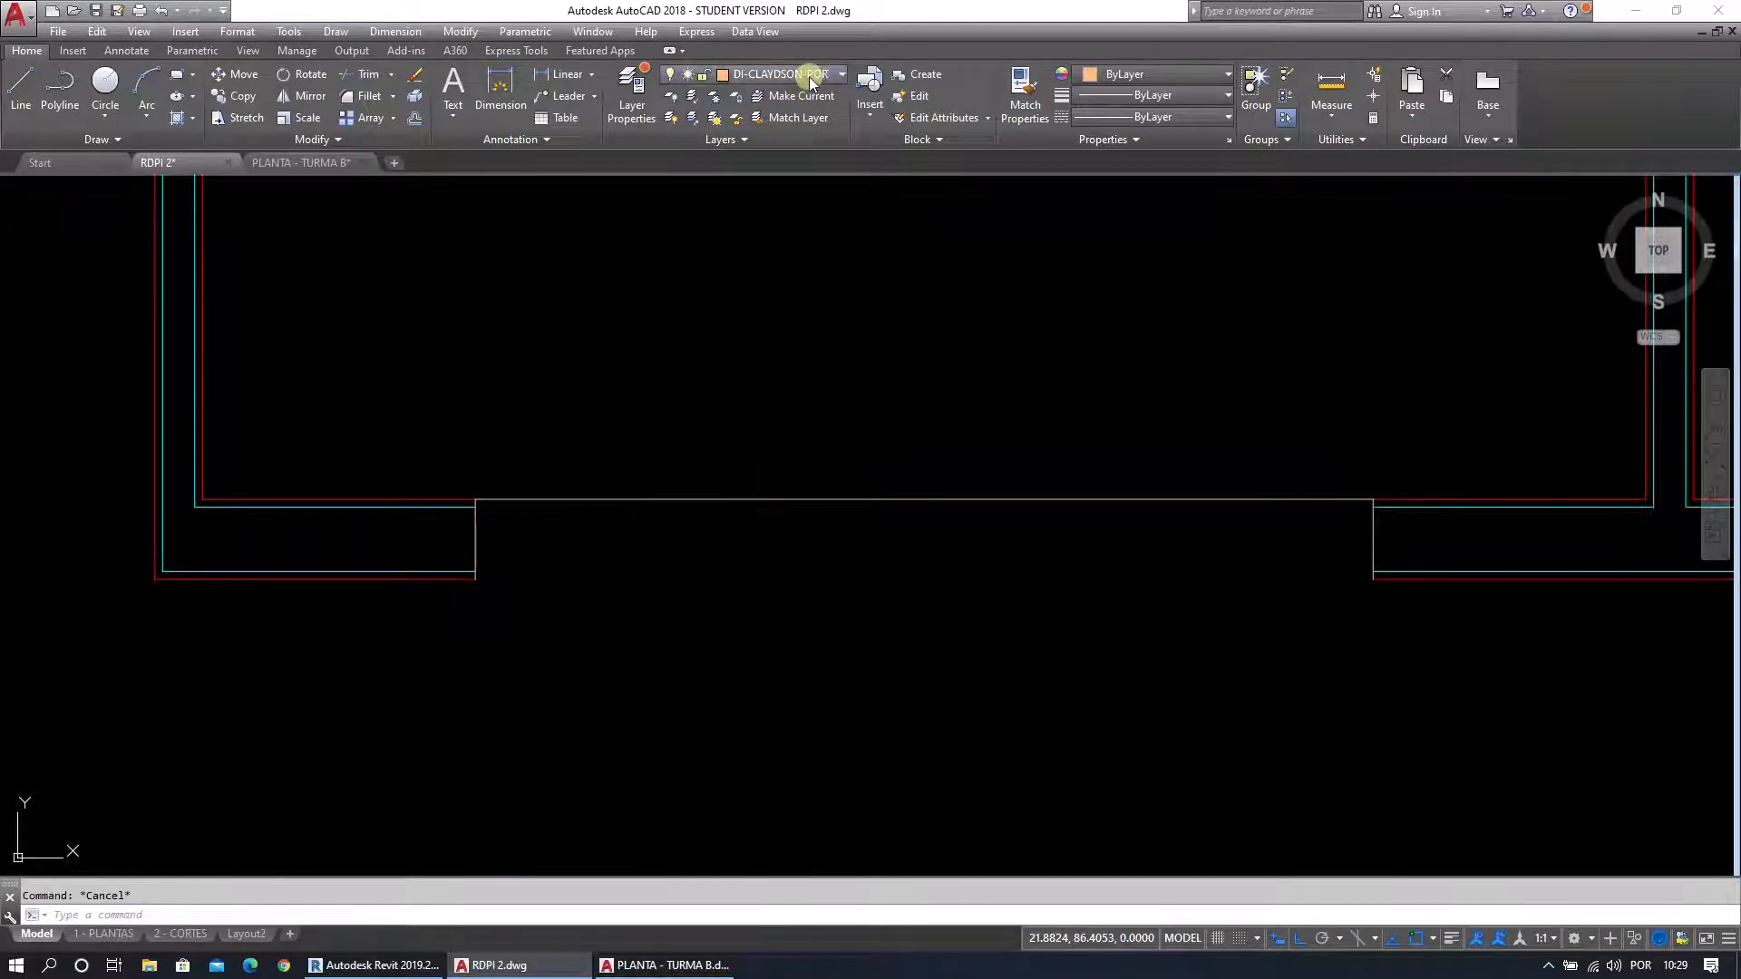
Make the JANELA layer current and draw a line across the outer face of the opening between the two edge lines.
click(816, 74)
click(835, 249)
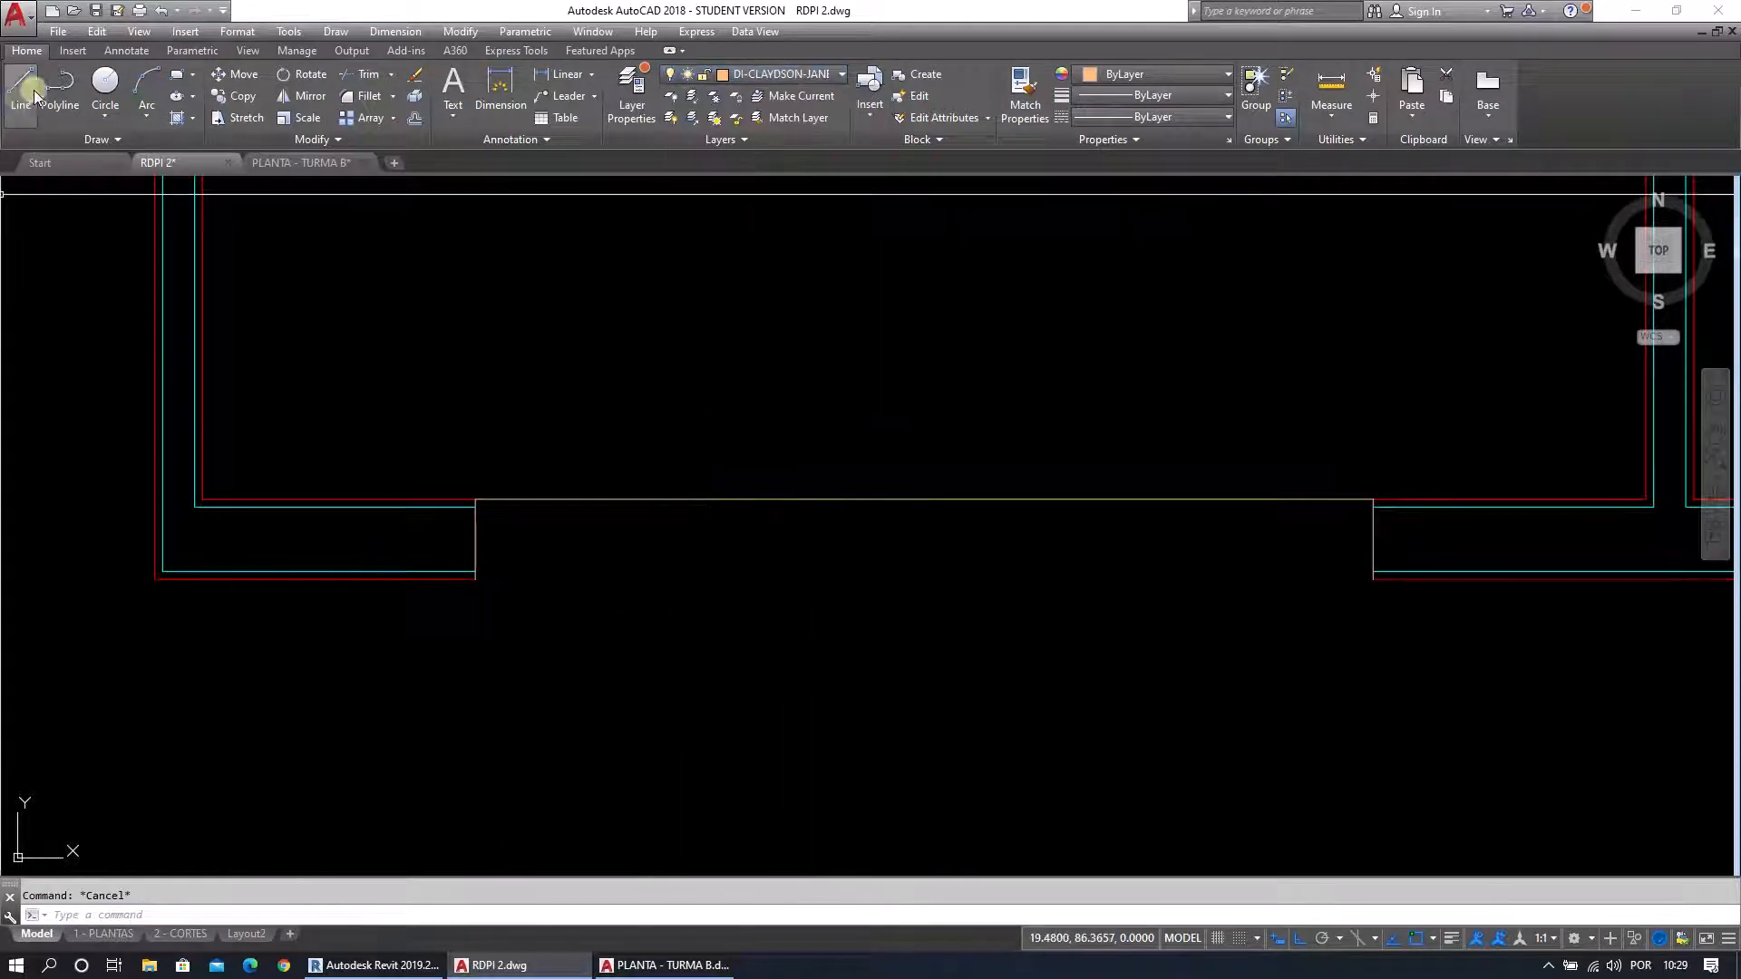
click(476, 579)
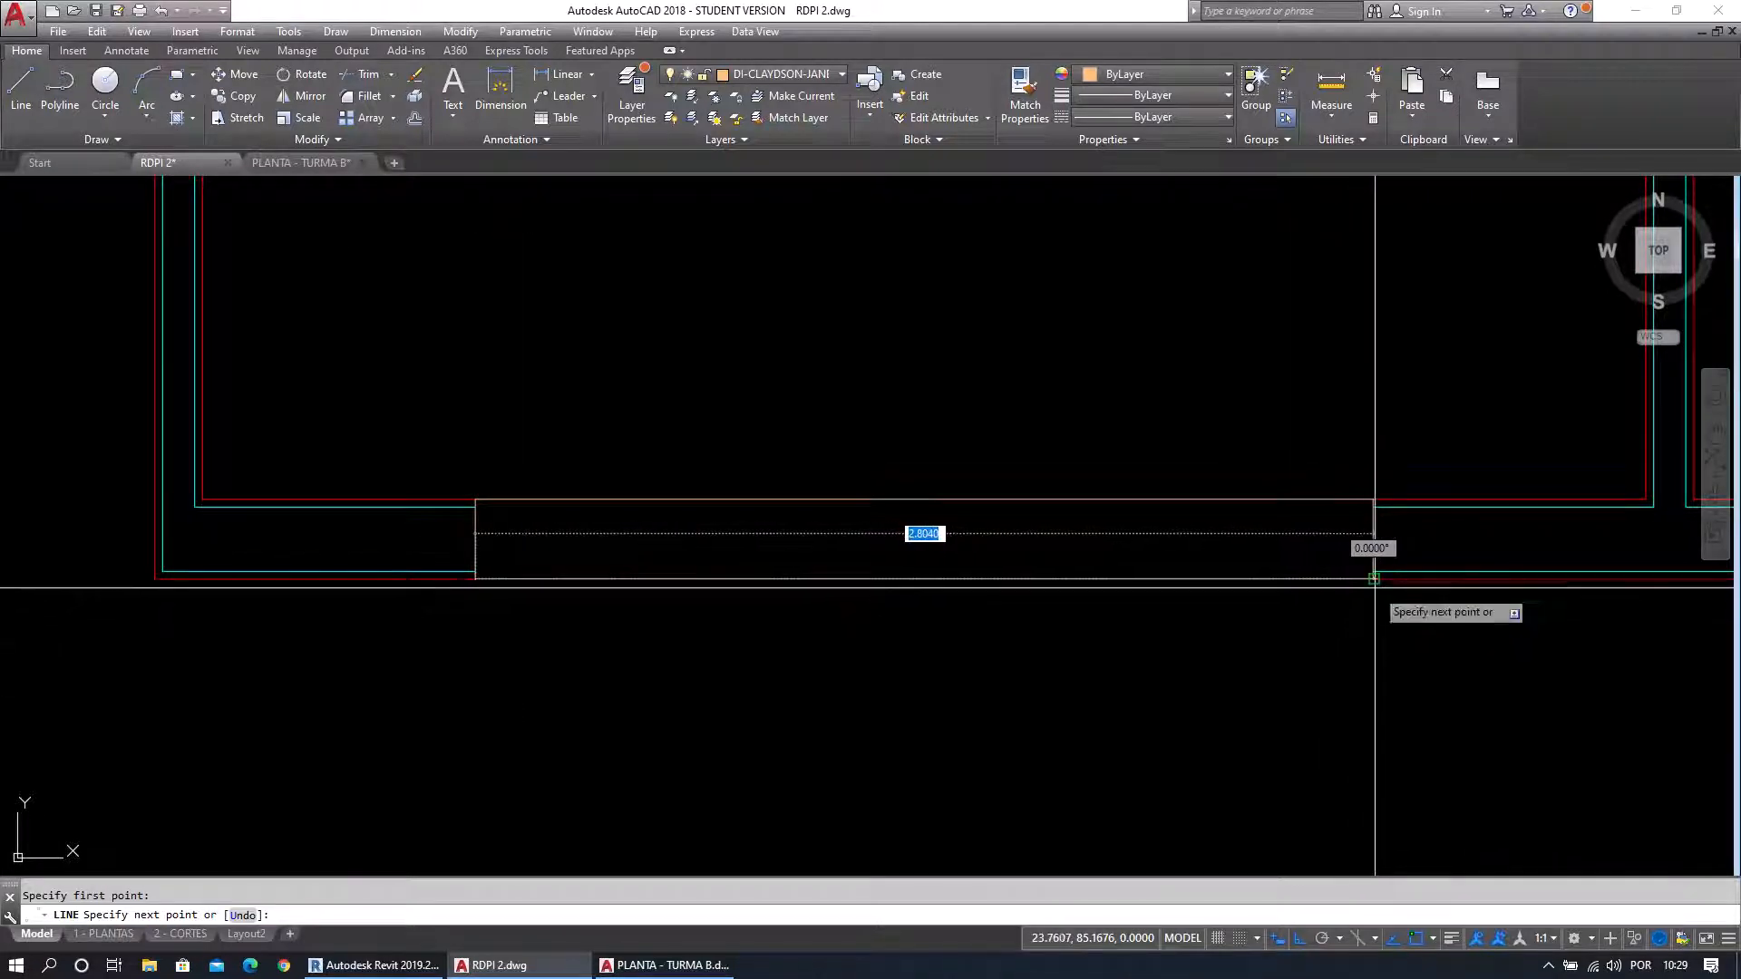
key(Escape)
middle_drag(1306, 635, 1252, 623)
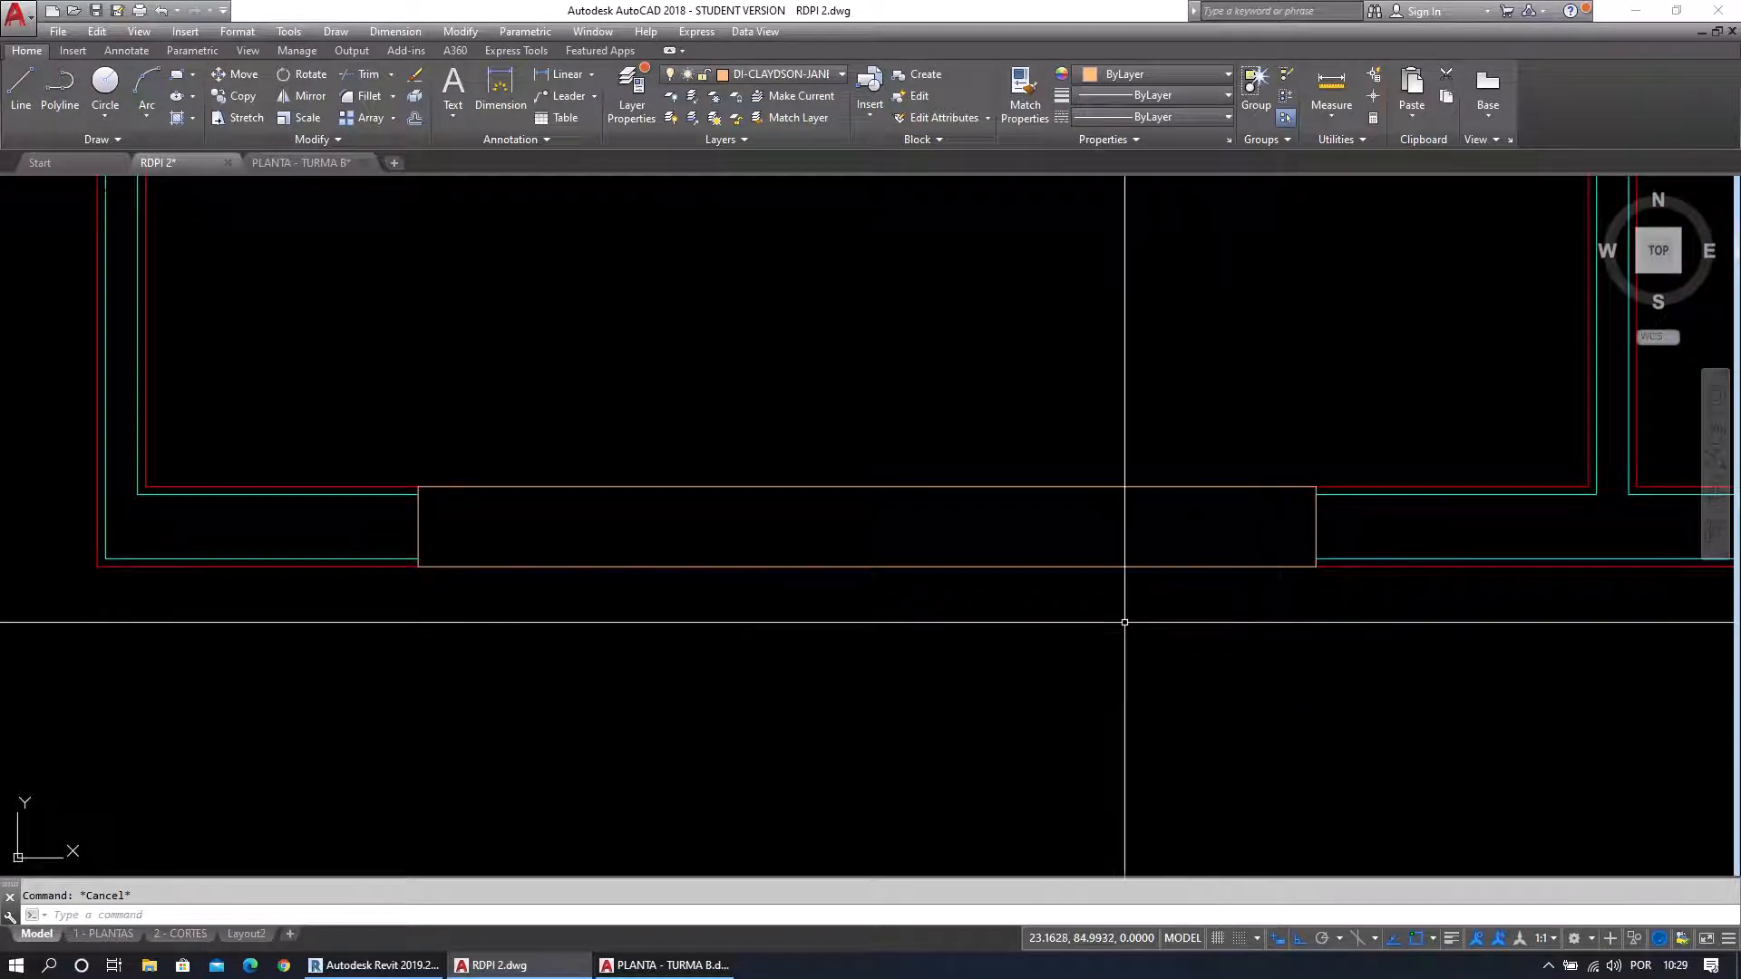
middle_drag(1127, 622, 1183, 642)
middle_drag(493, 642, 556, 684)
scroll(575, 680, up, 2)
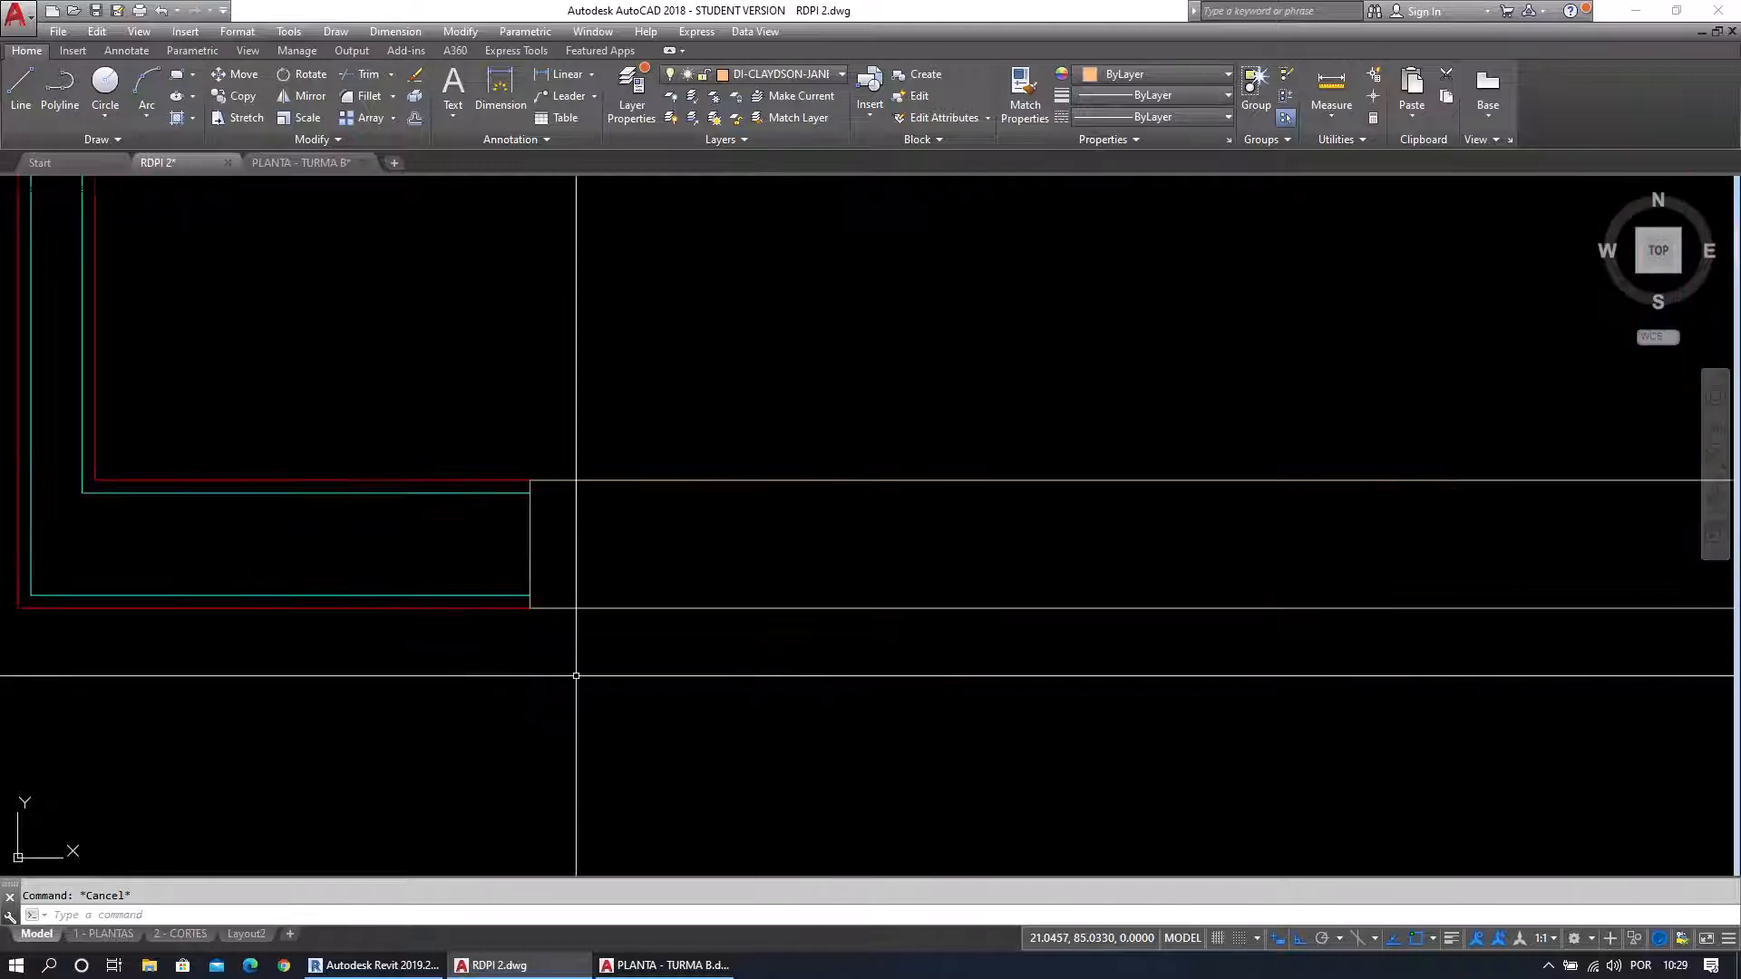
scroll(1254, 692, down, 3)
middle_drag(1112, 661, 961, 650)
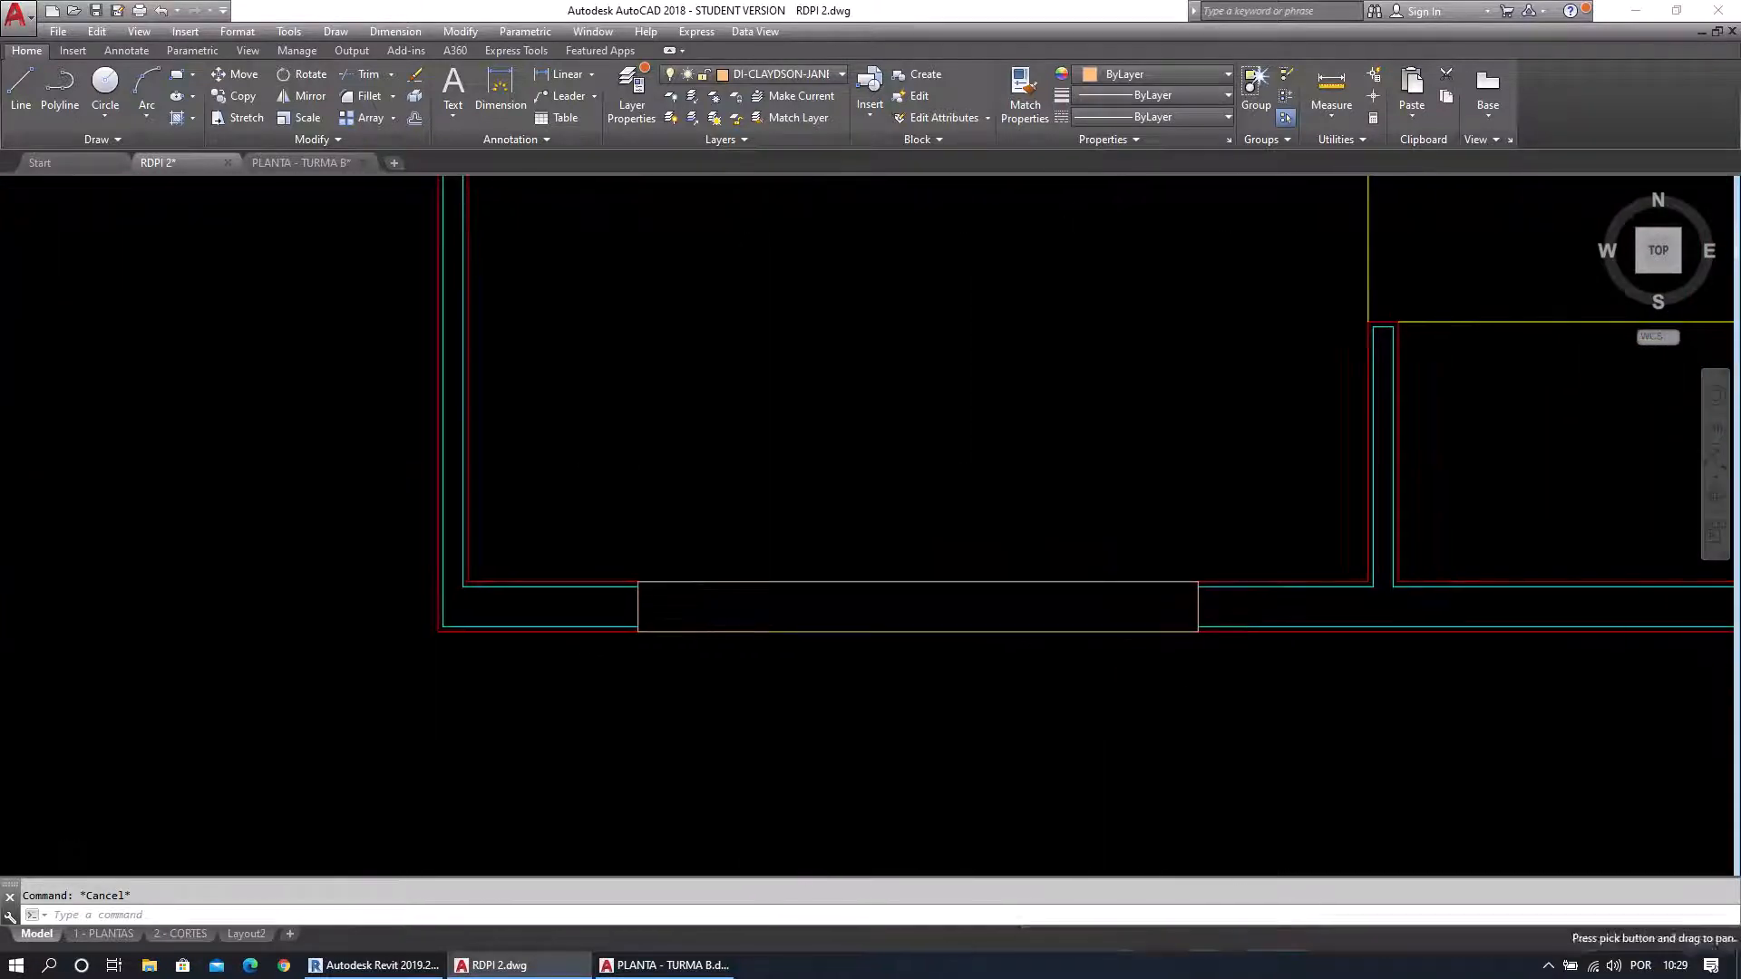
scroll(1135, 669, up, 2)
middle_drag(1135, 668, 1190, 670)
middle_drag(602, 699, 661, 711)
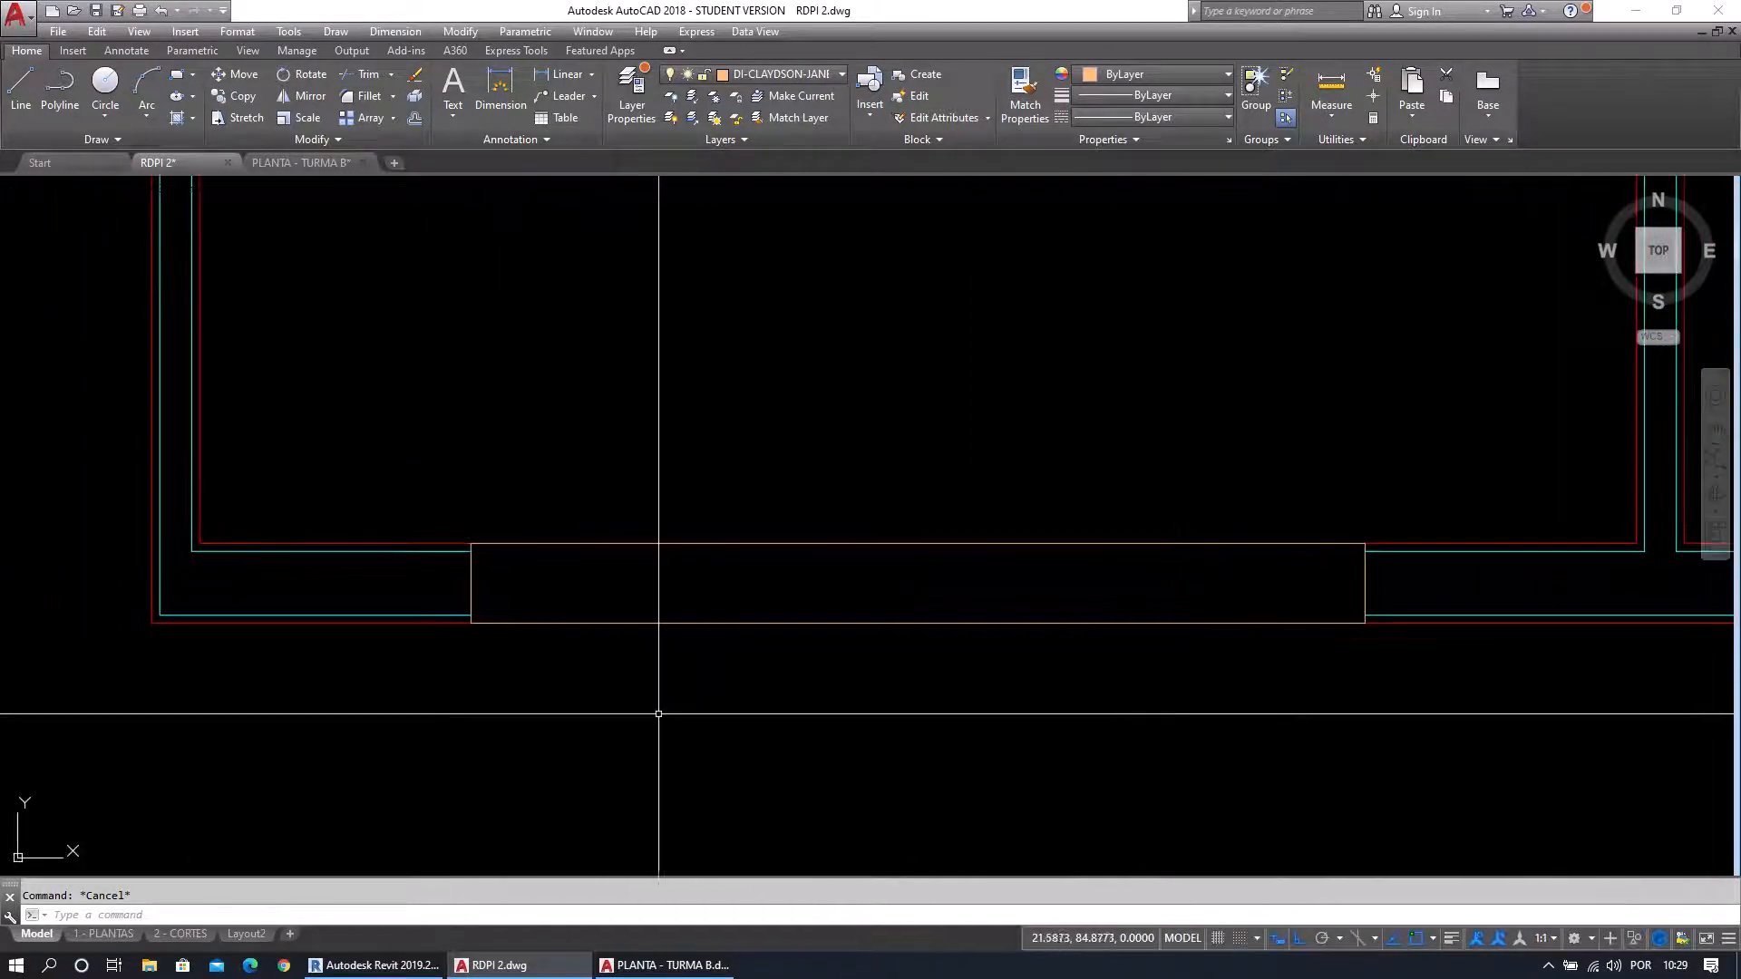
Offset the window's left edge line 0.02 towards the inside of the opening.
scroll(435, 610, up, 3)
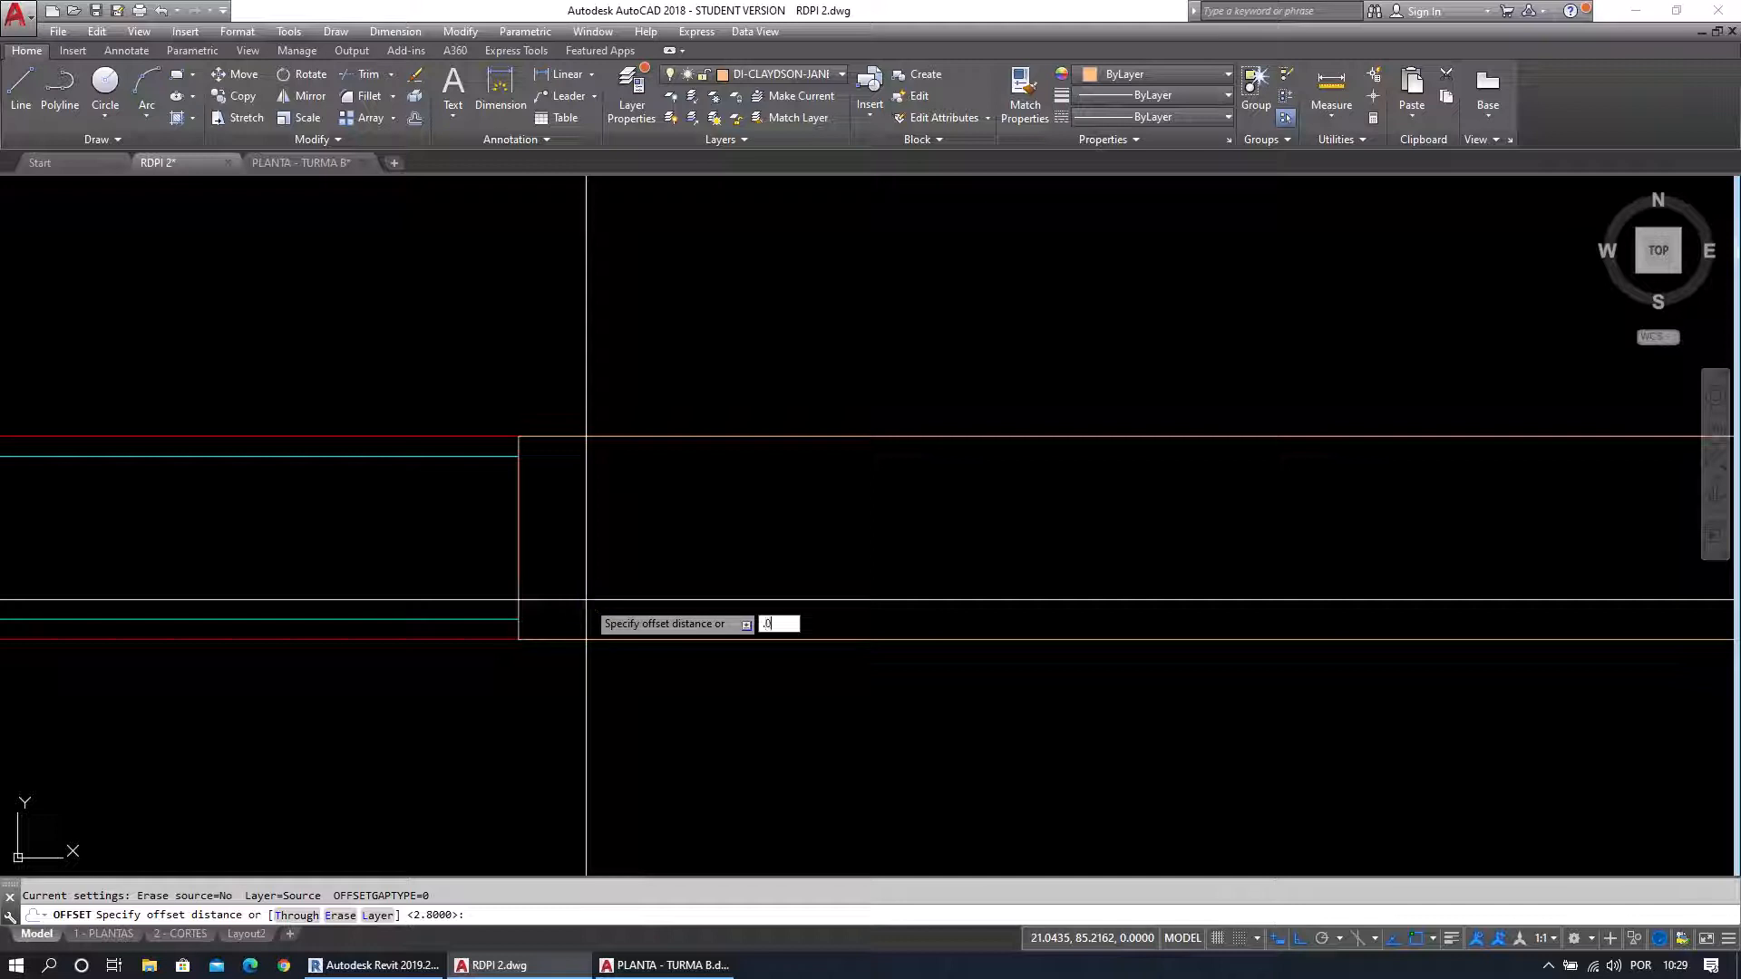
key(Return)
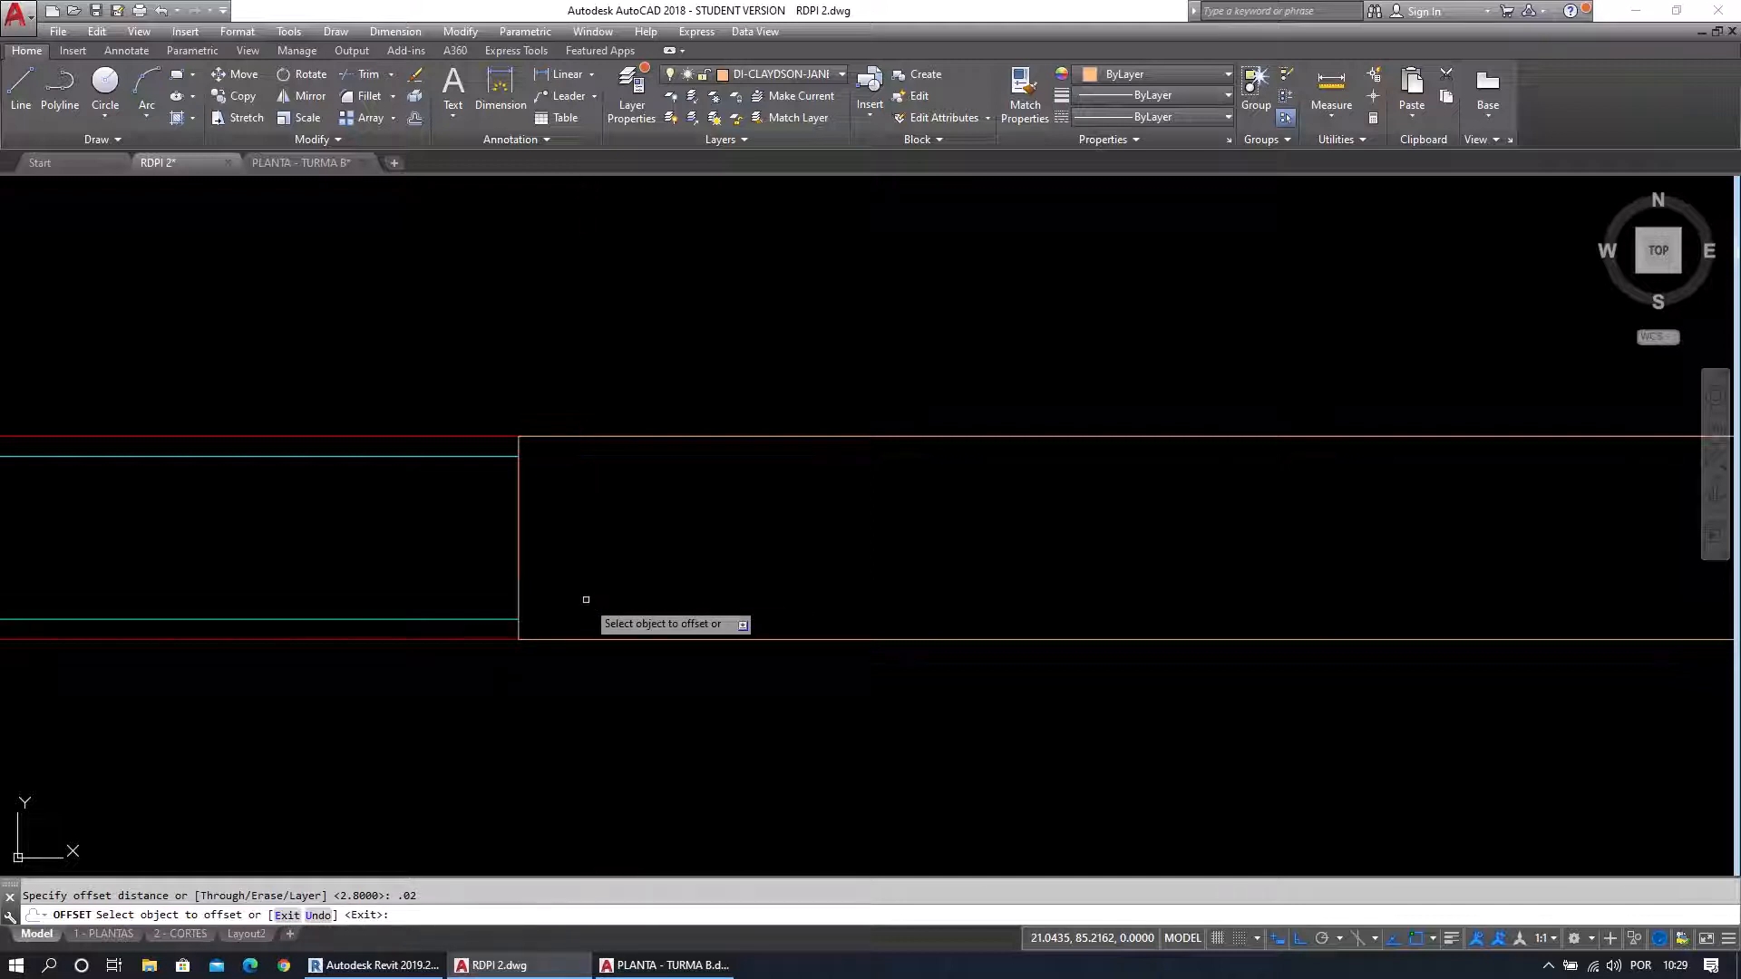
click(521, 547)
click(553, 554)
key(Escape)
Offset the window's right edge line towards the inside of the opening, using the same 0.02 distance.
scroll(923, 588, down, 5)
middle_drag(1202, 578, 877, 578)
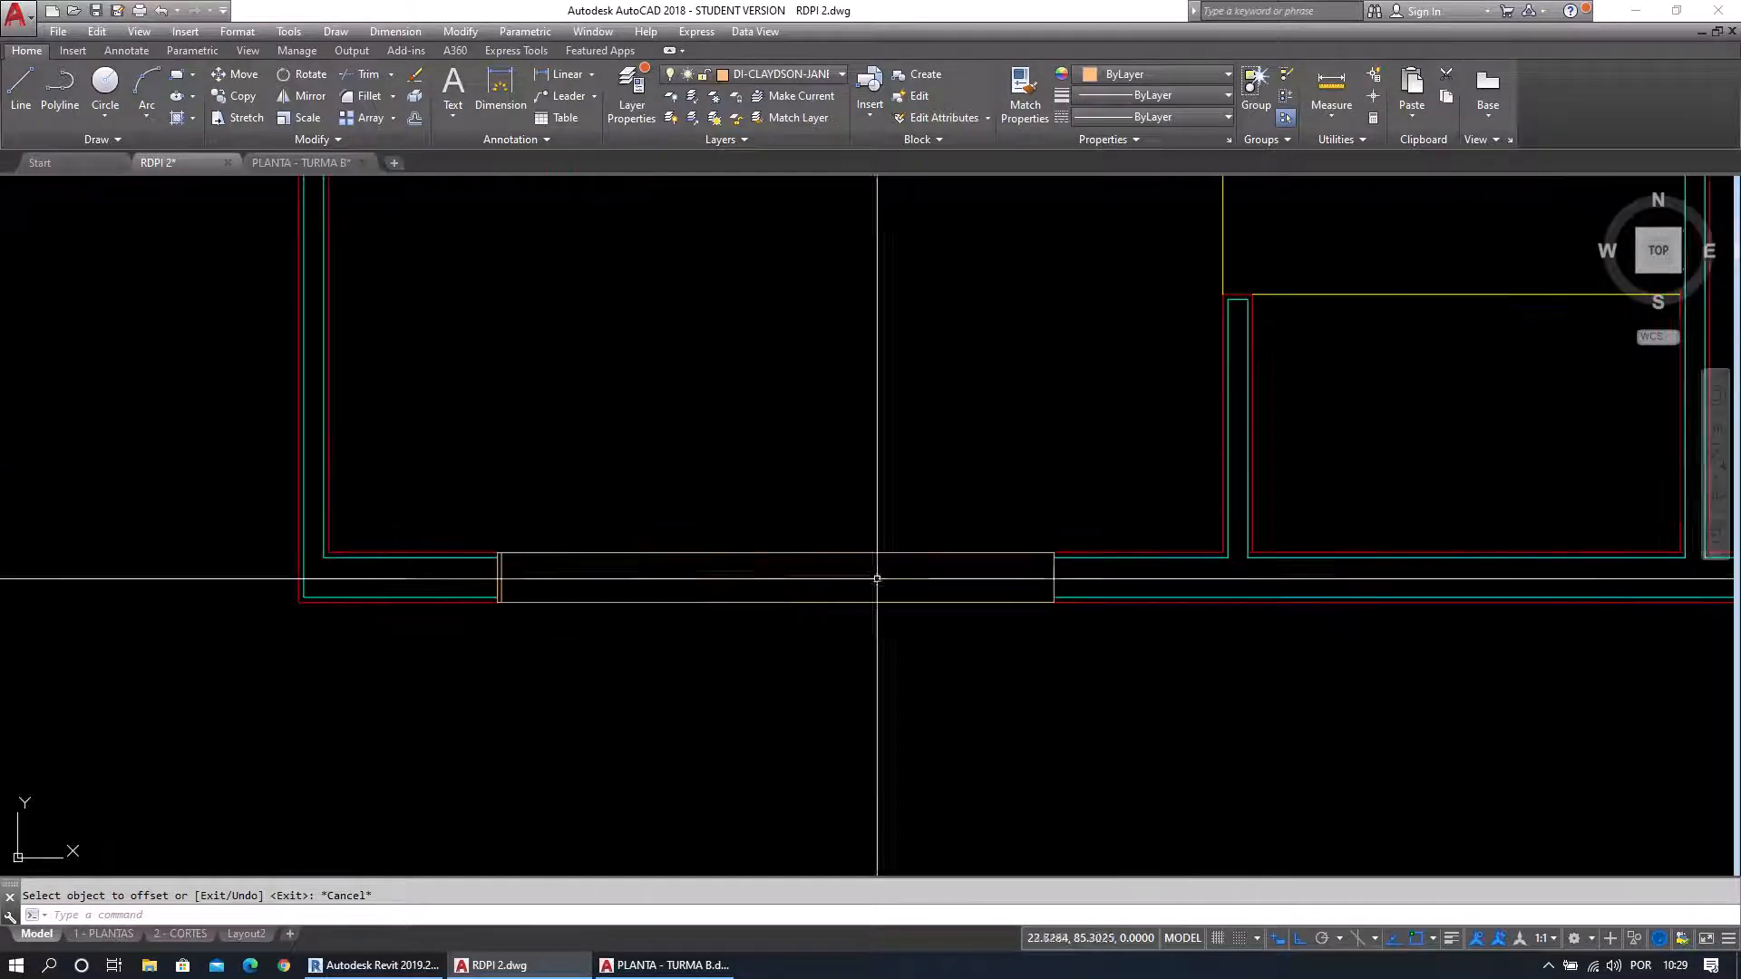
scroll(1043, 535, up, 2)
key(Return)
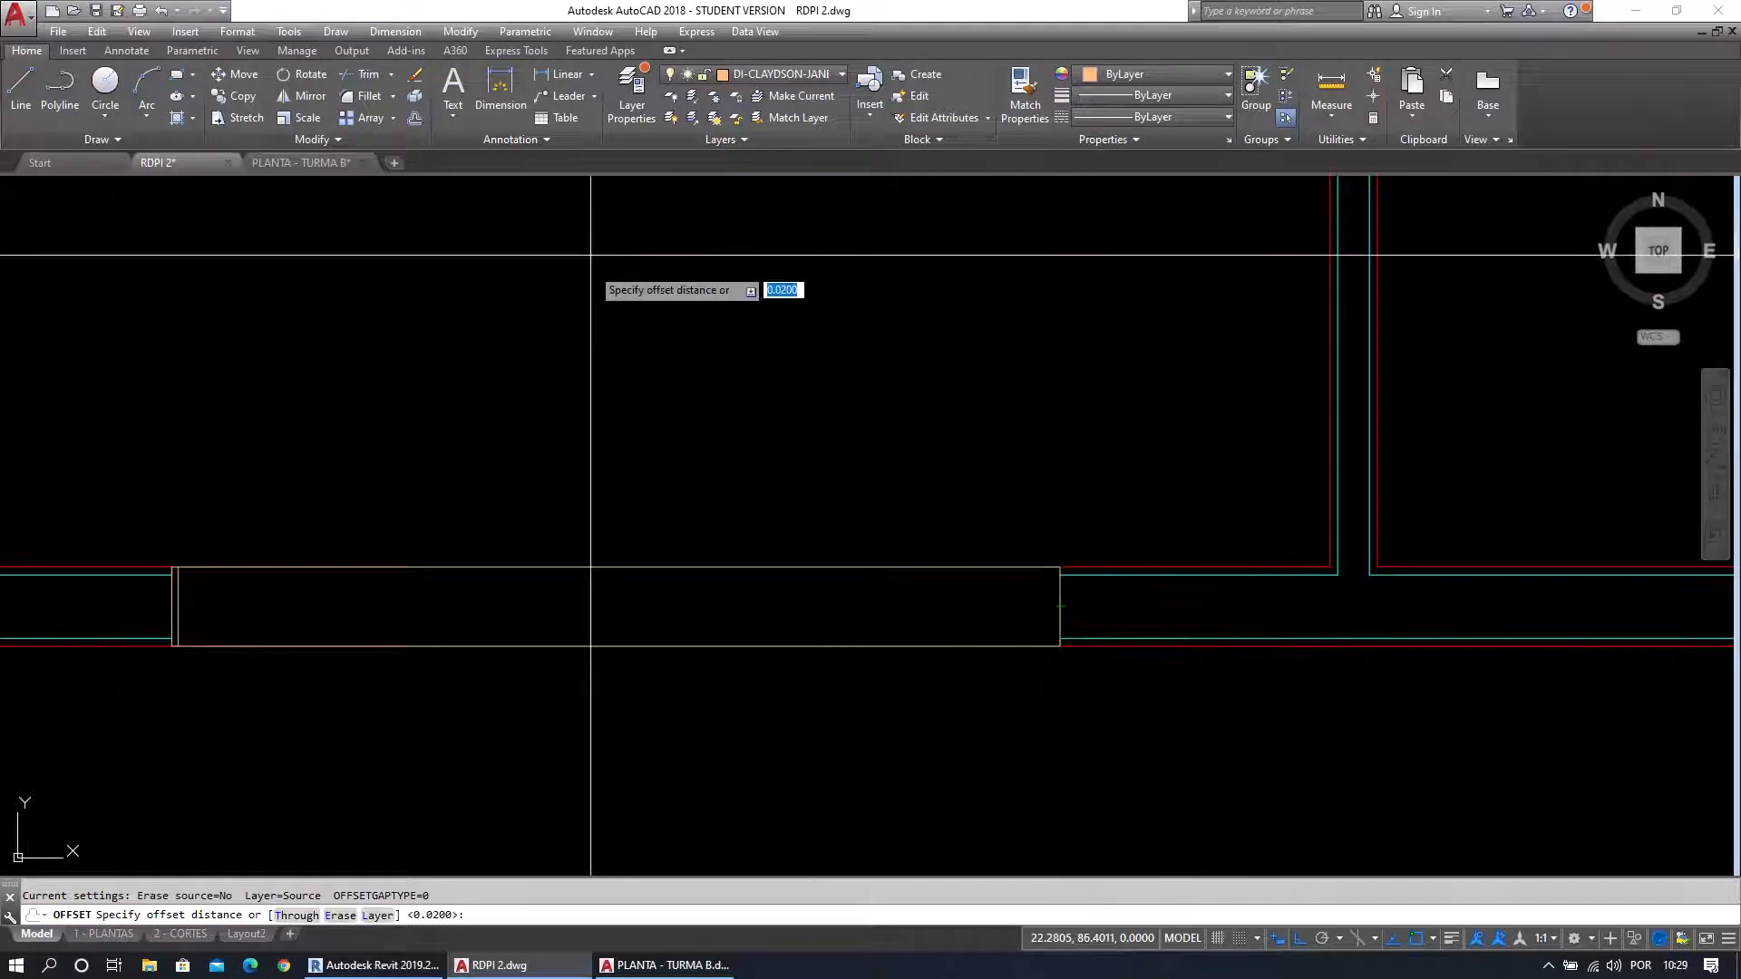
key(Escape)
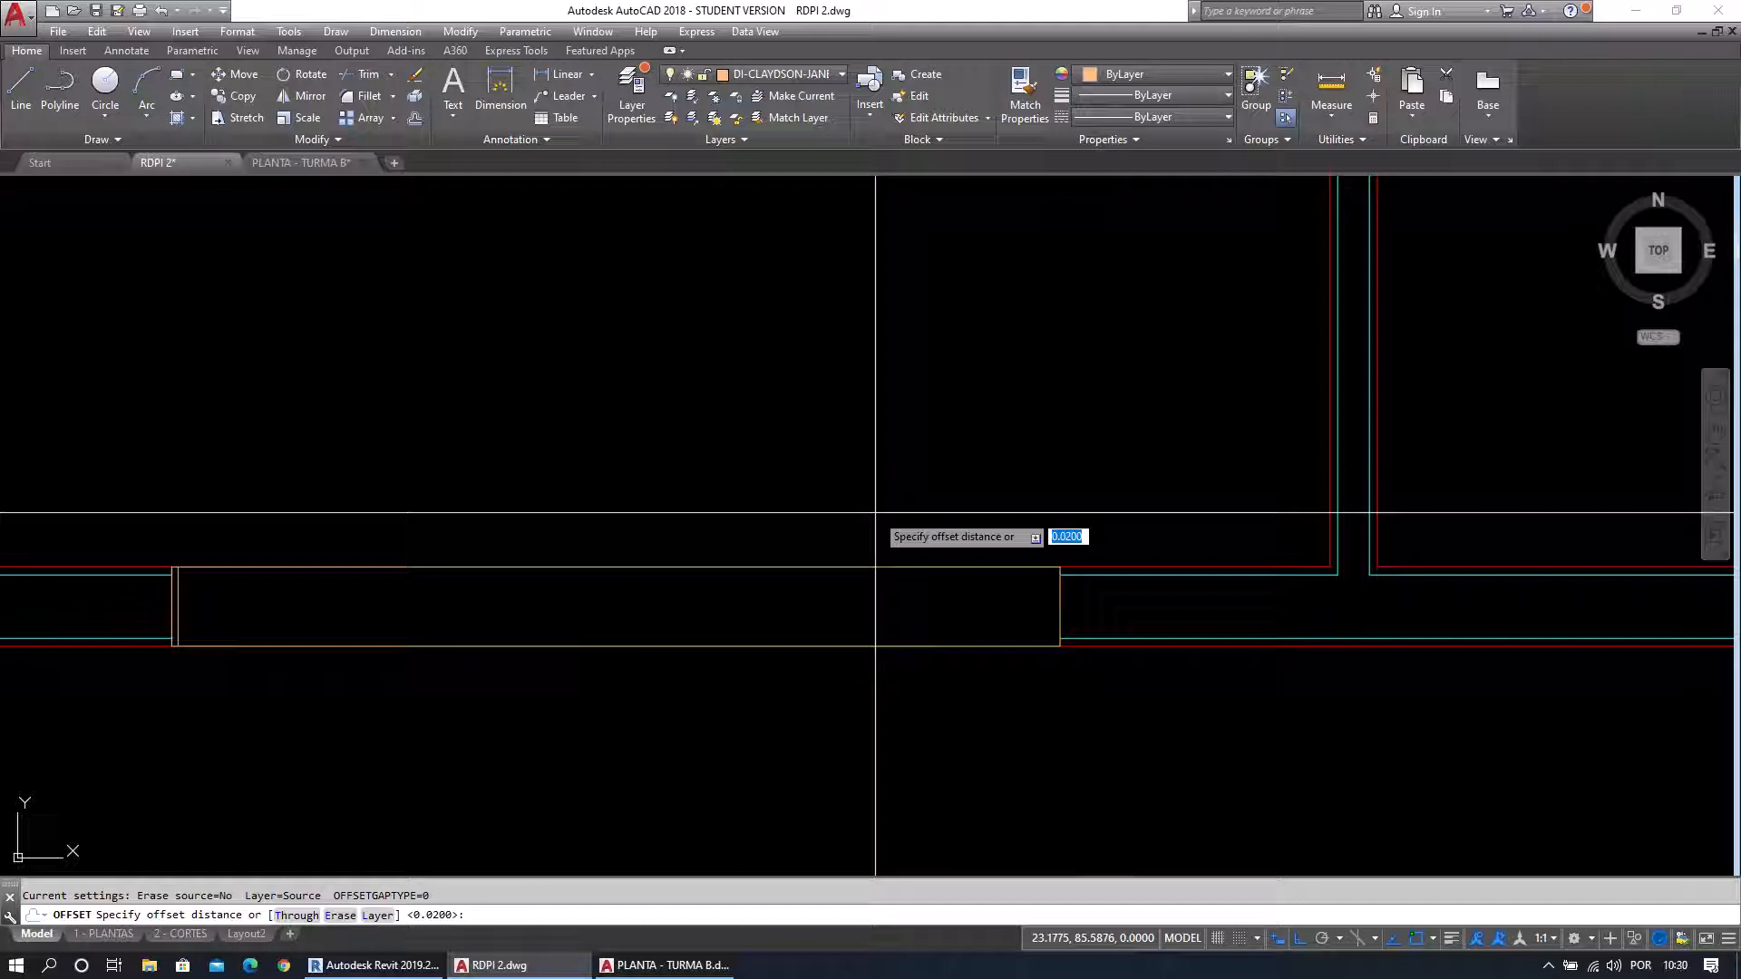
key(Return)
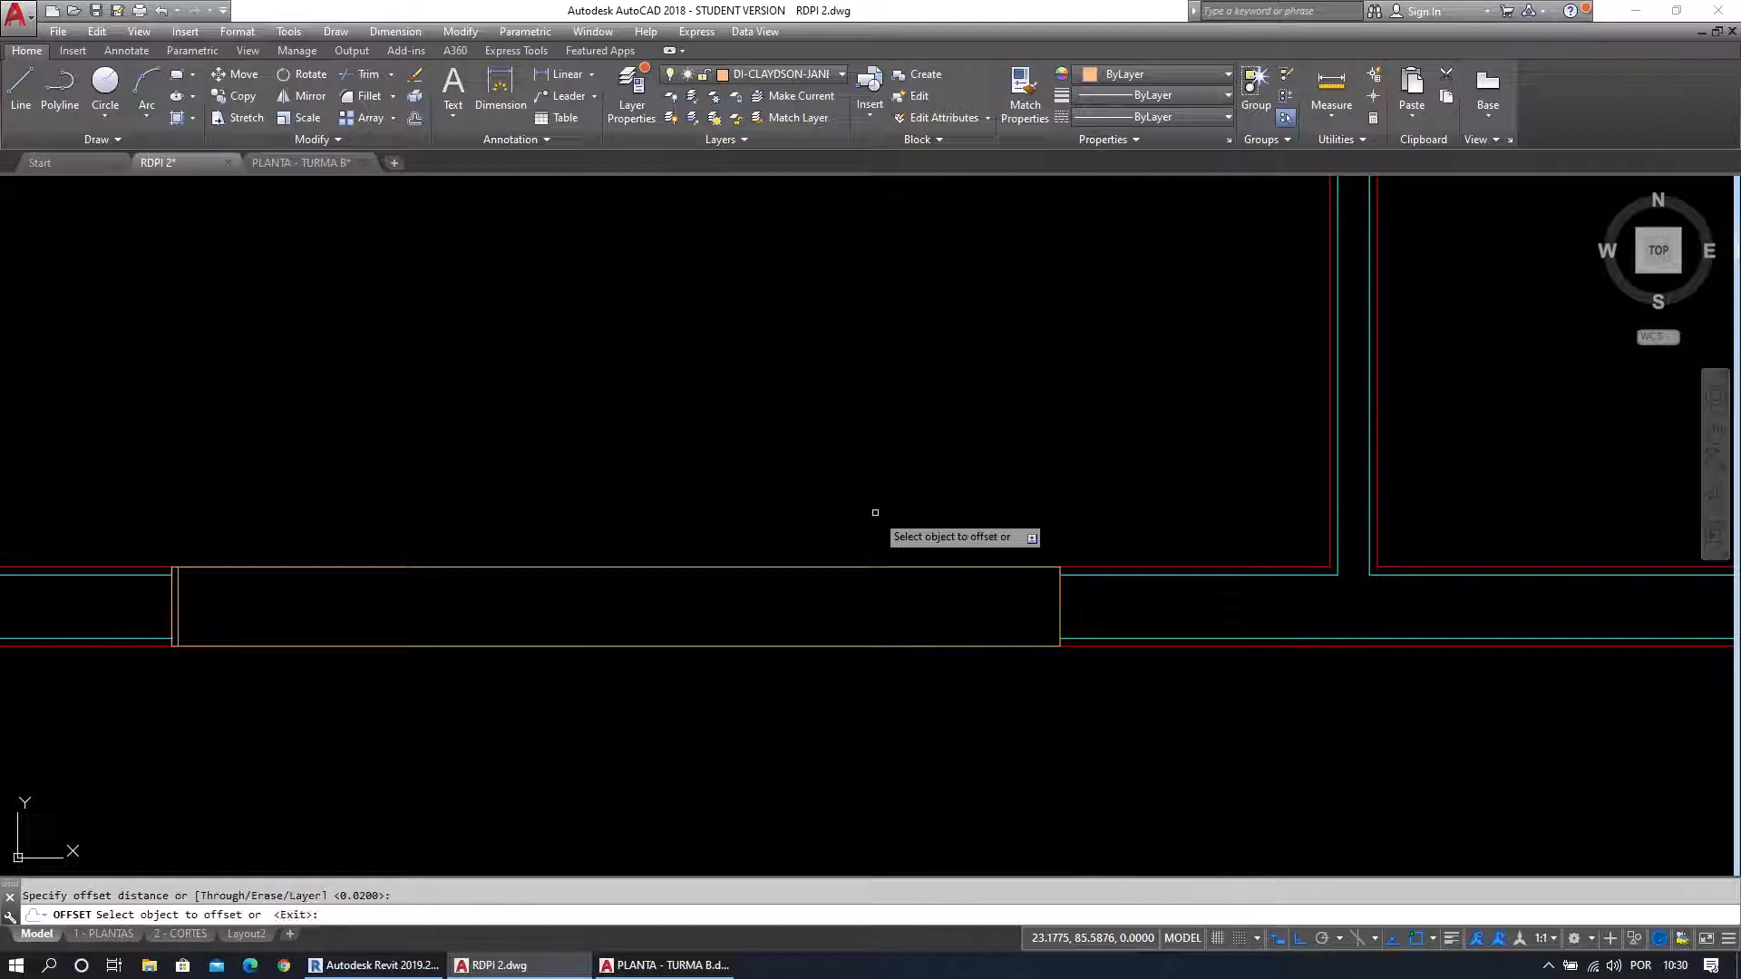
click(1061, 599)
click(1010, 609)
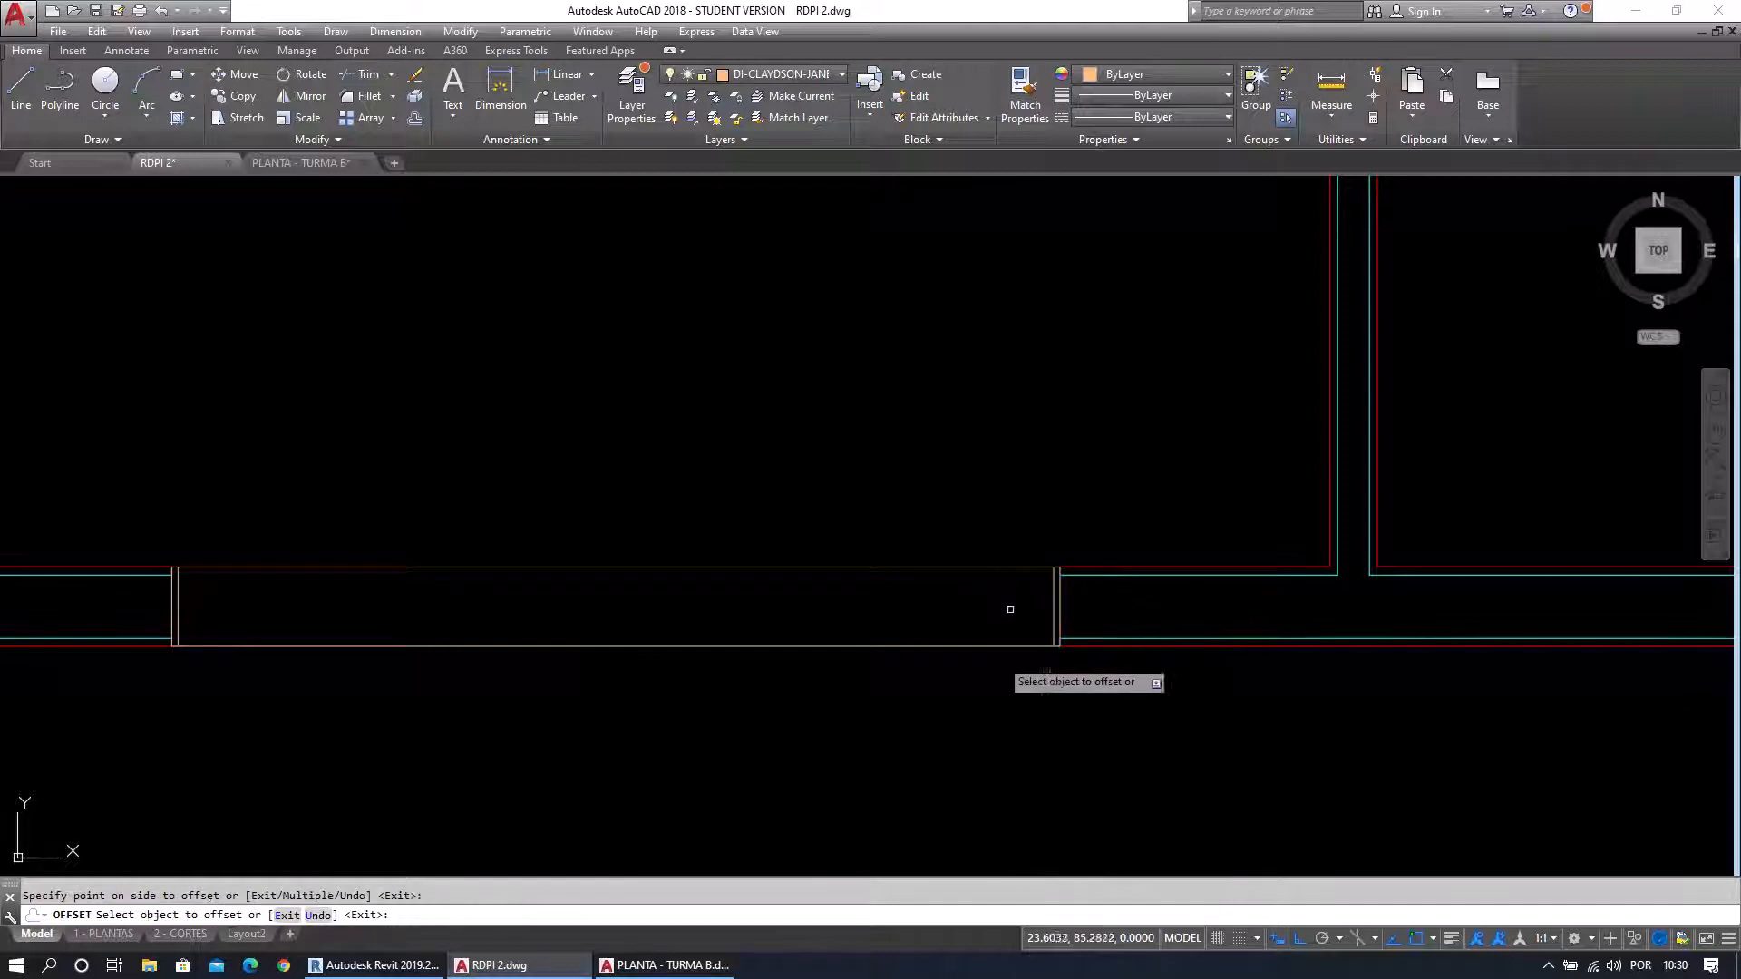
middle_drag(968, 692, 1086, 632)
key(Return)
key(Escape)
Offset the window's inner long line 0.15 towards the outer face of the wall.
middle_drag(683, 655, 760, 659)
scroll(354, 598, up, 2)
scroll(401, 576, up, 4)
middle_drag(461, 528, 507, 561)
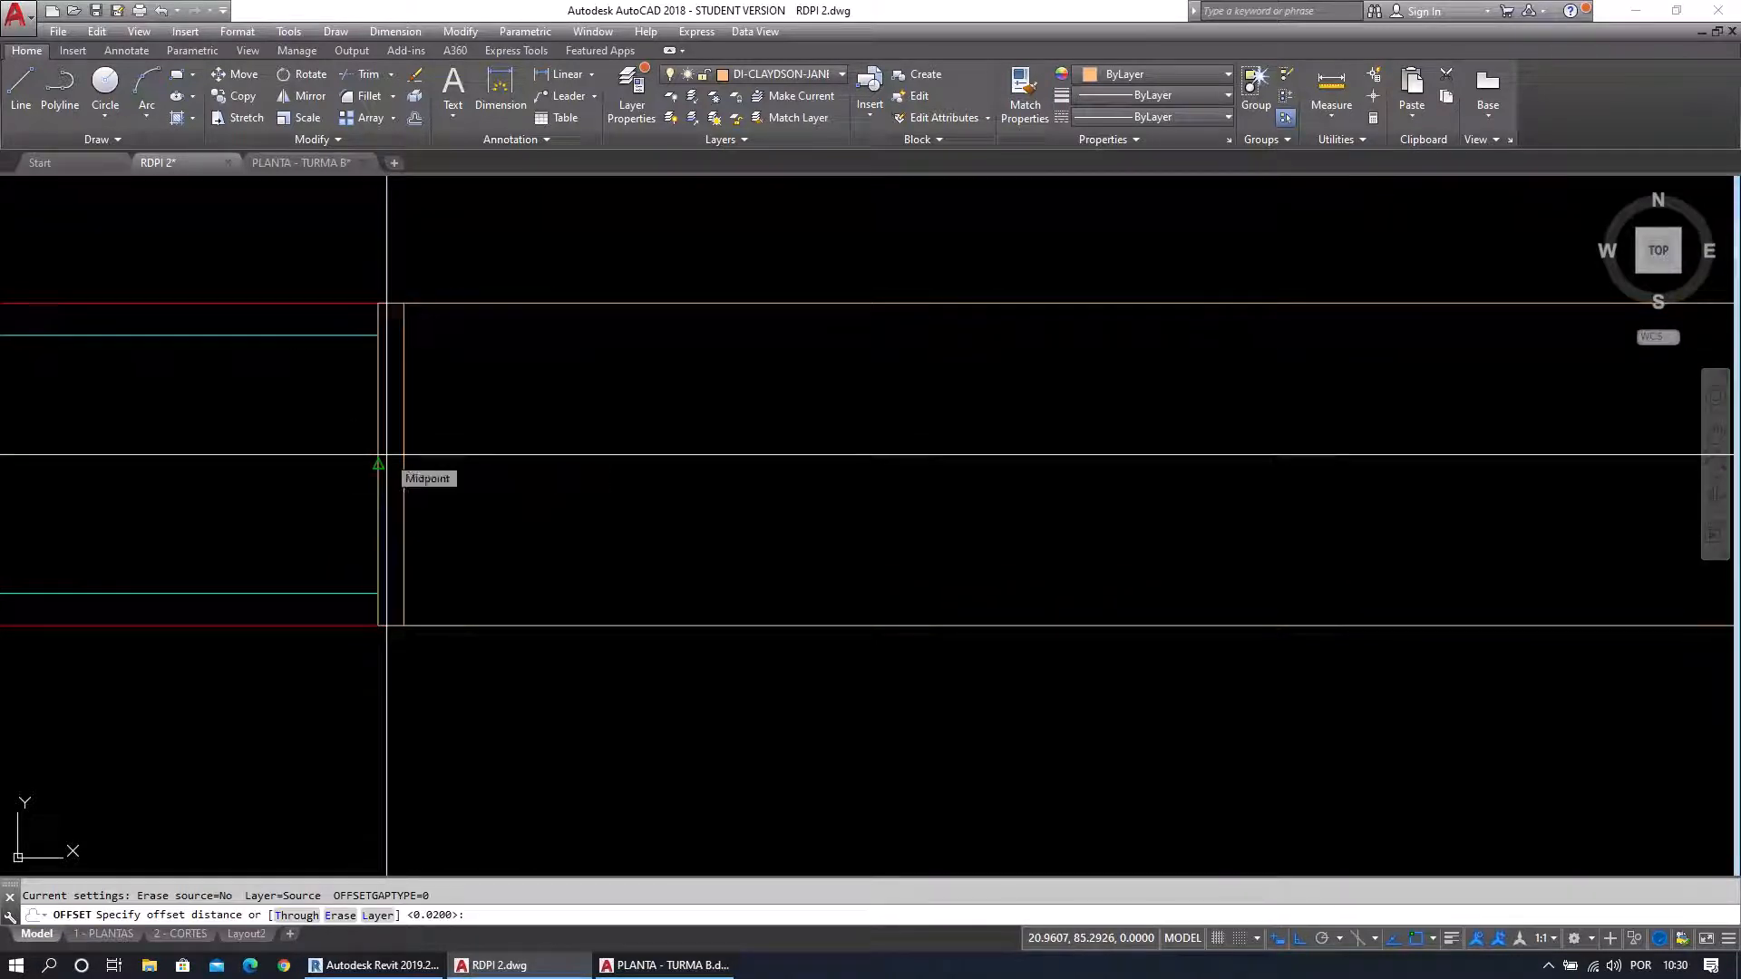
key(Return)
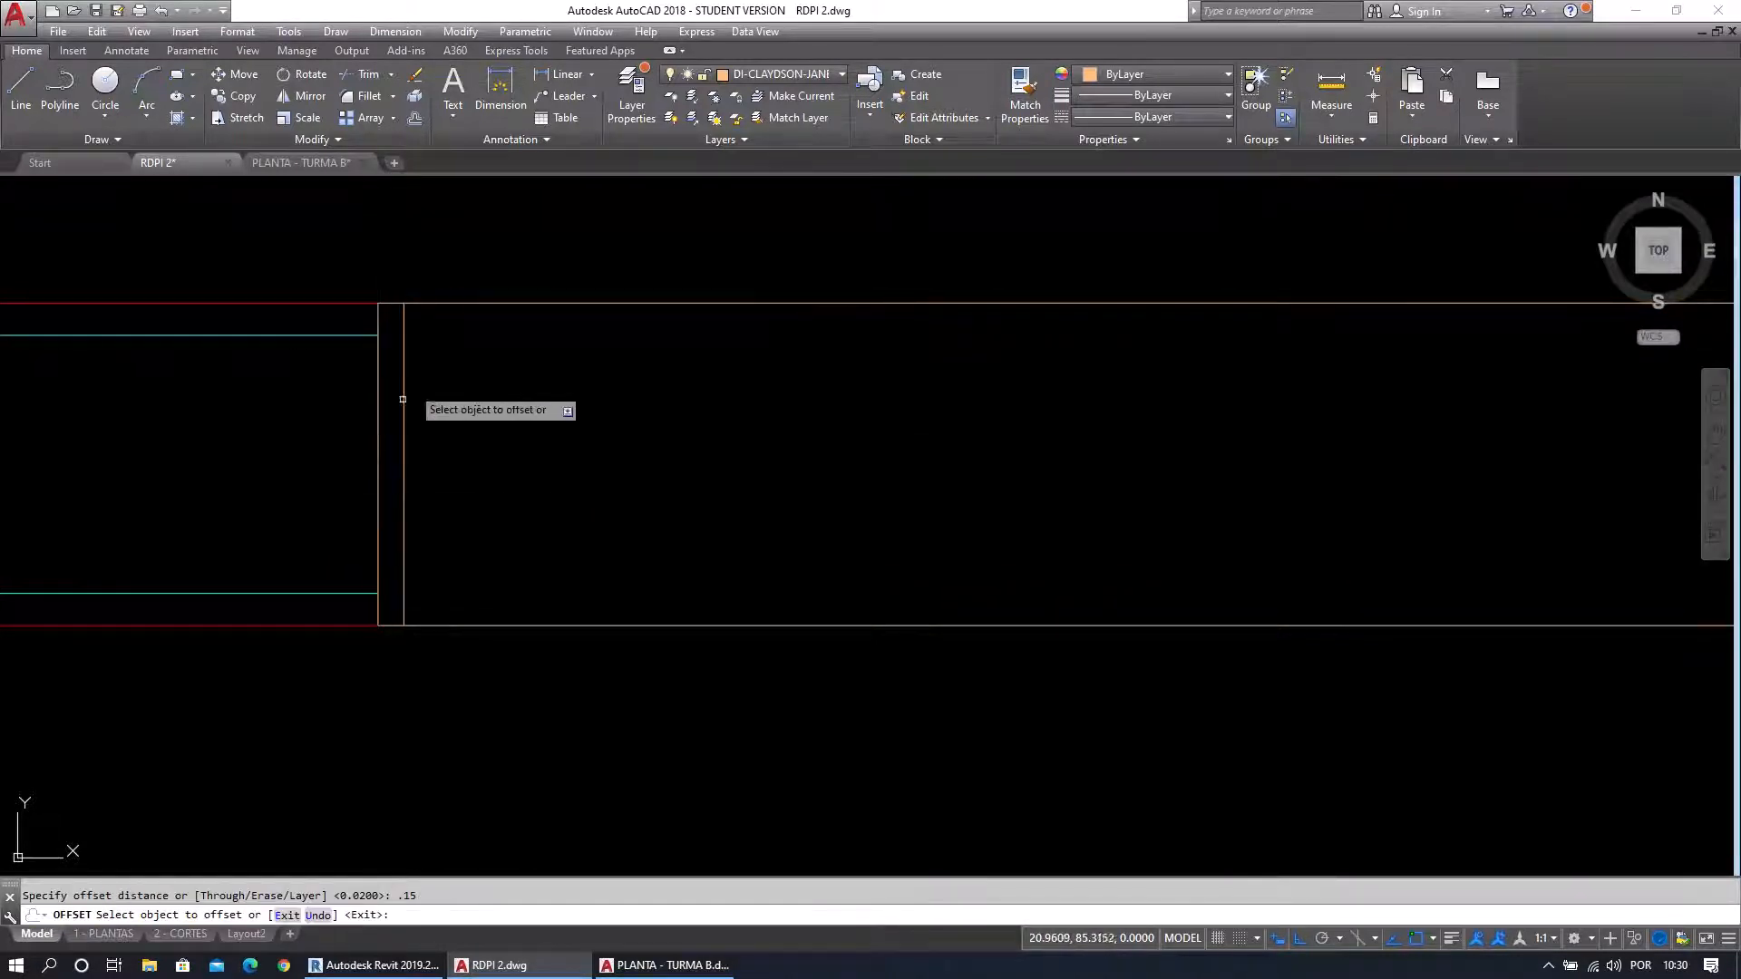
click(478, 304)
click(503, 508)
key(Escape)
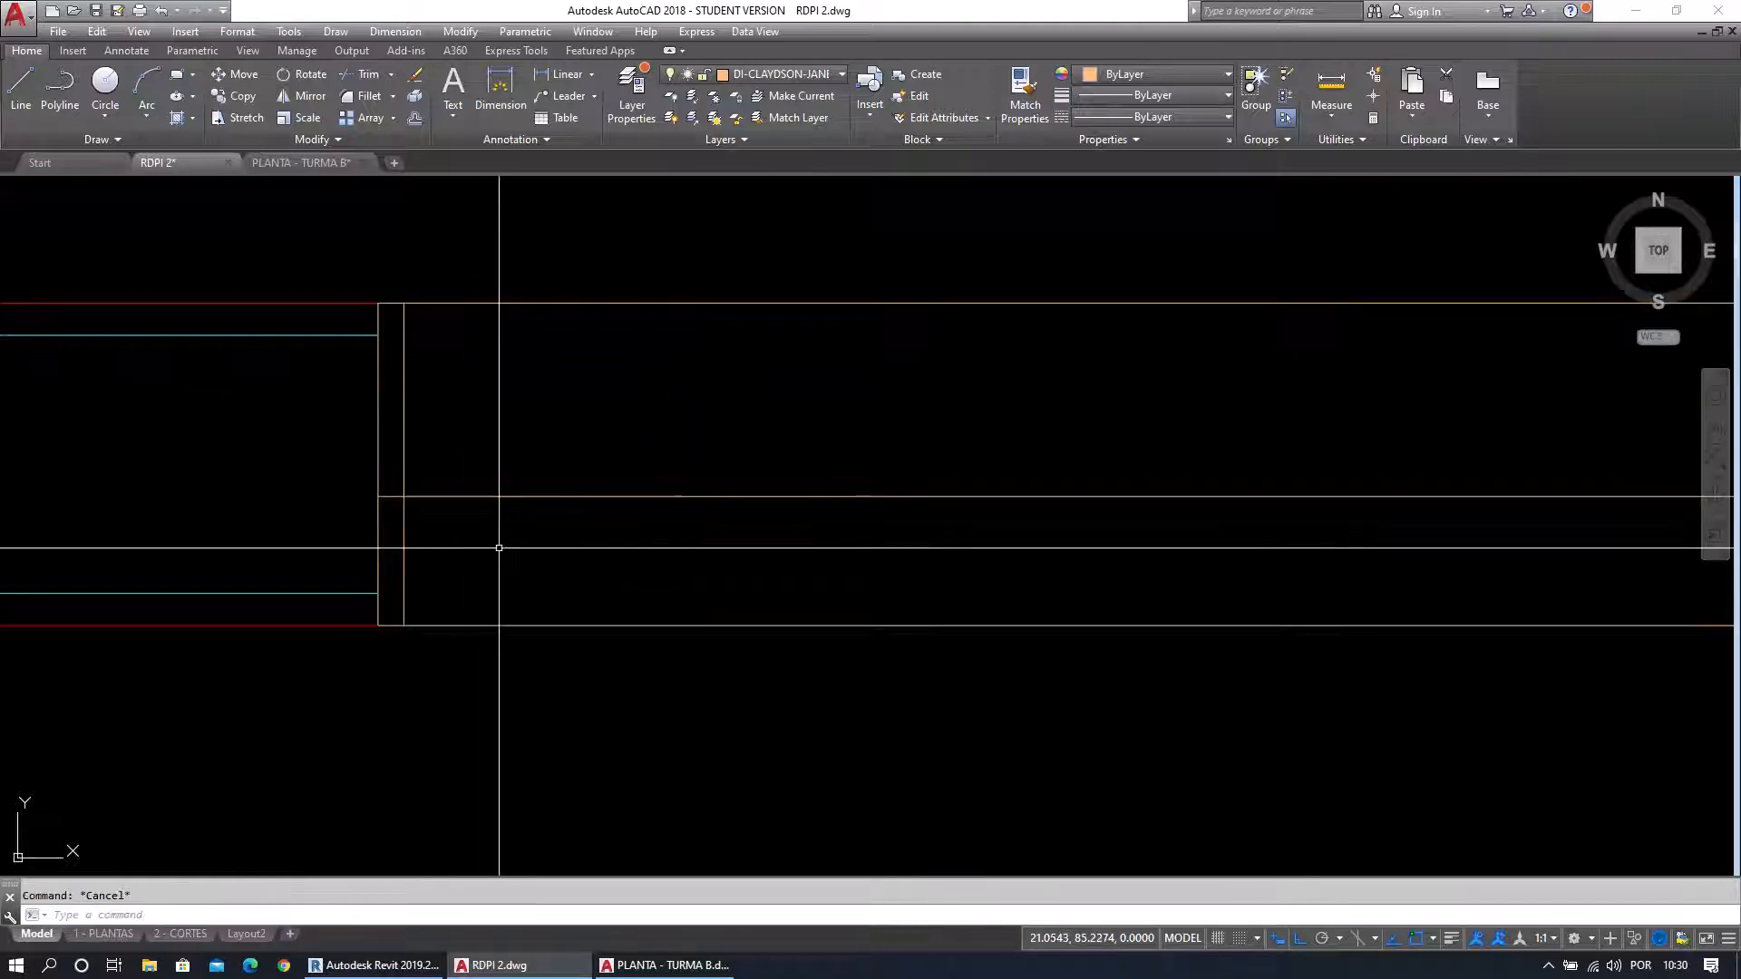
Trim the left inner frame line where it extends past the intermediate long line towards the outer face.
key(Return)
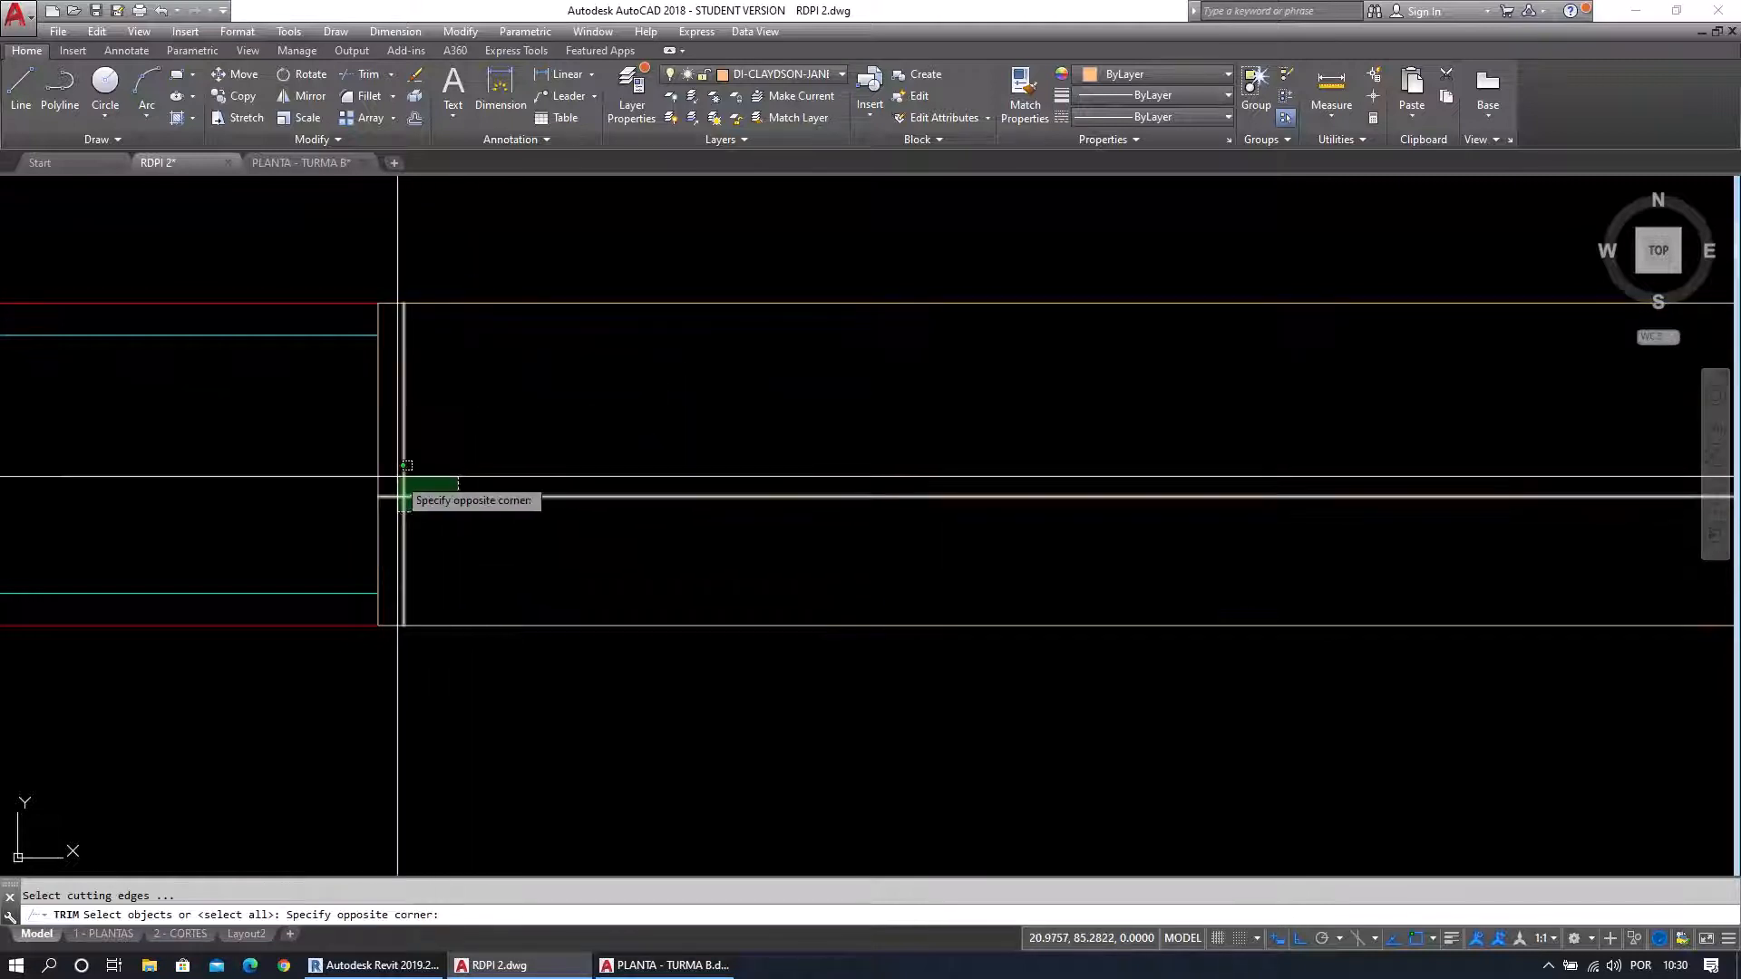
click(408, 497)
key(Return)
key(Escape)
key(Escape)
Trim the right inner frame line where it extends past the intermediate long line towards the outer face.
scroll(427, 526, down, 6)
middle_drag(789, 537, 194, 439)
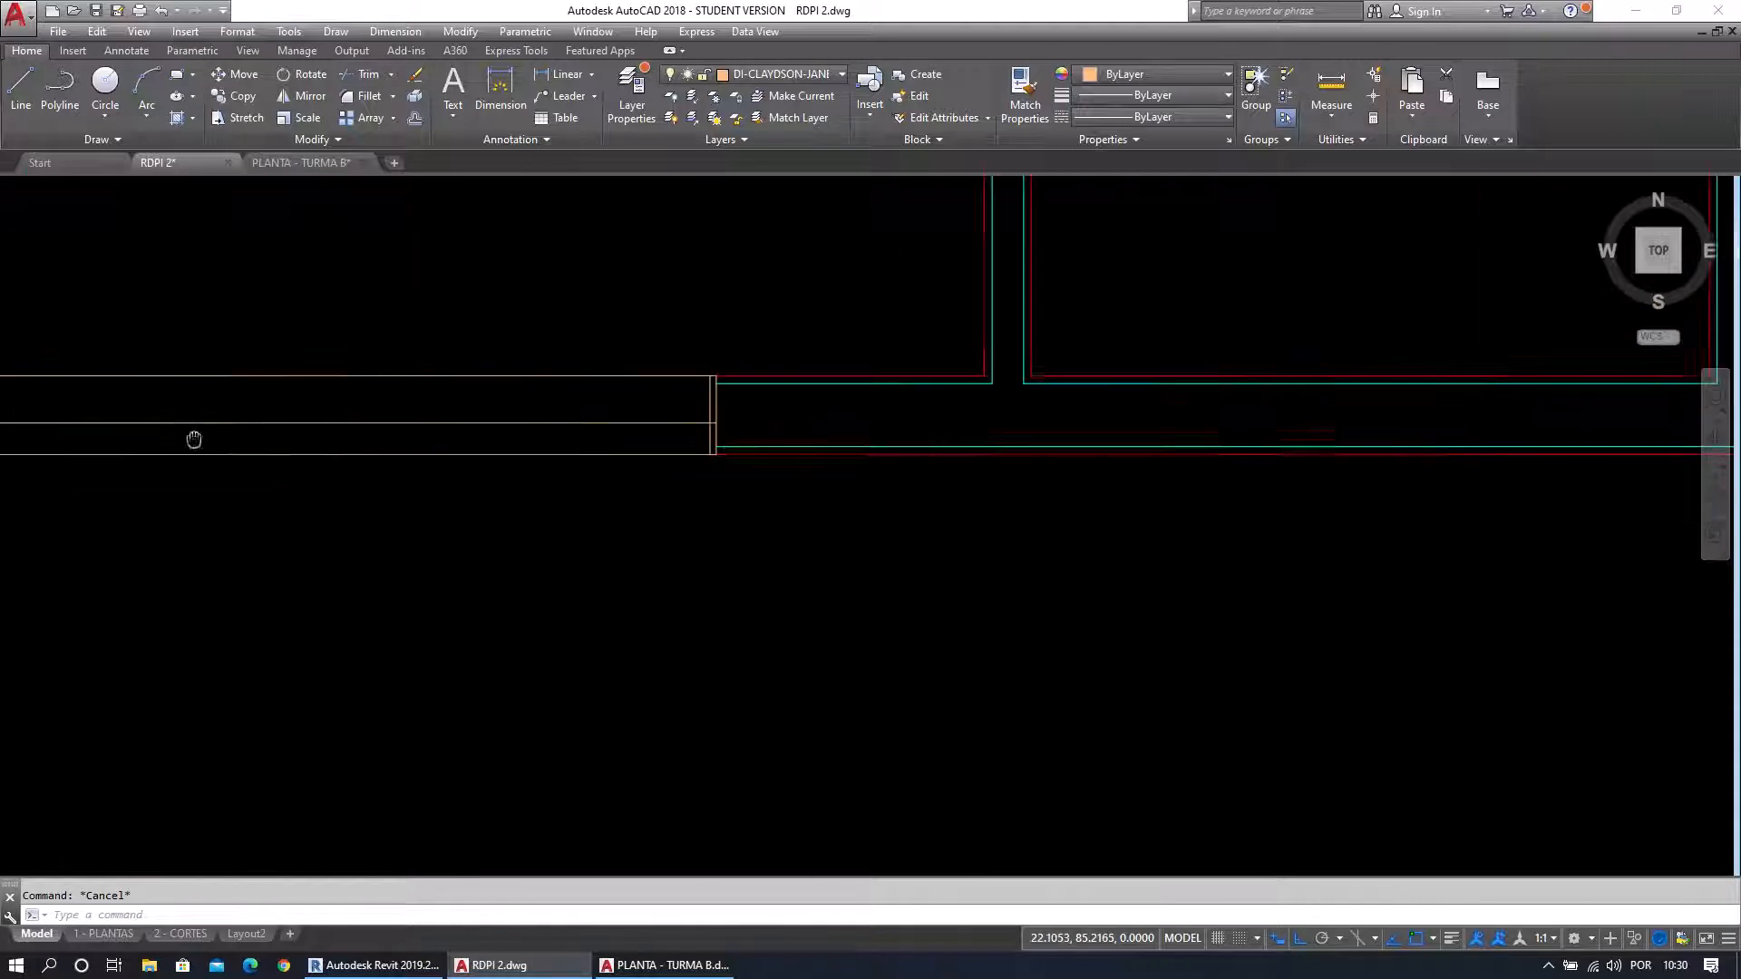
scroll(653, 428, up, 8)
text(tr)
key(Return)
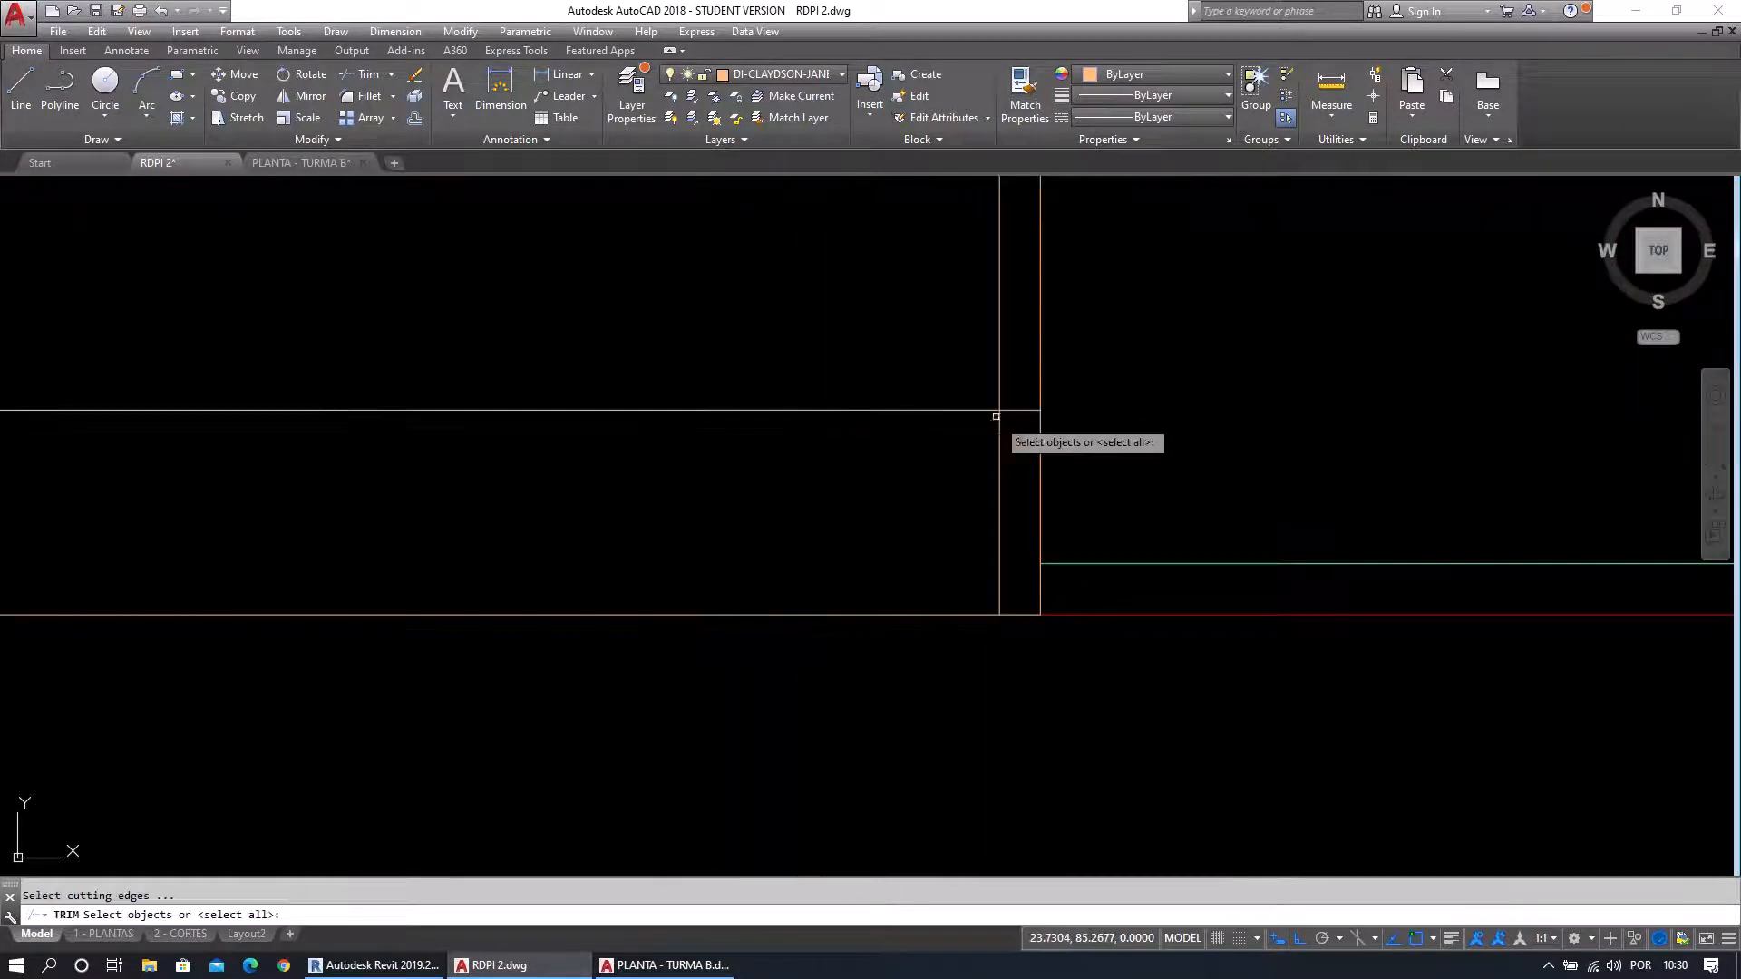
click(993, 410)
key(Return)
key(Escape)
key(Escape)
scroll(973, 501, down, 6)
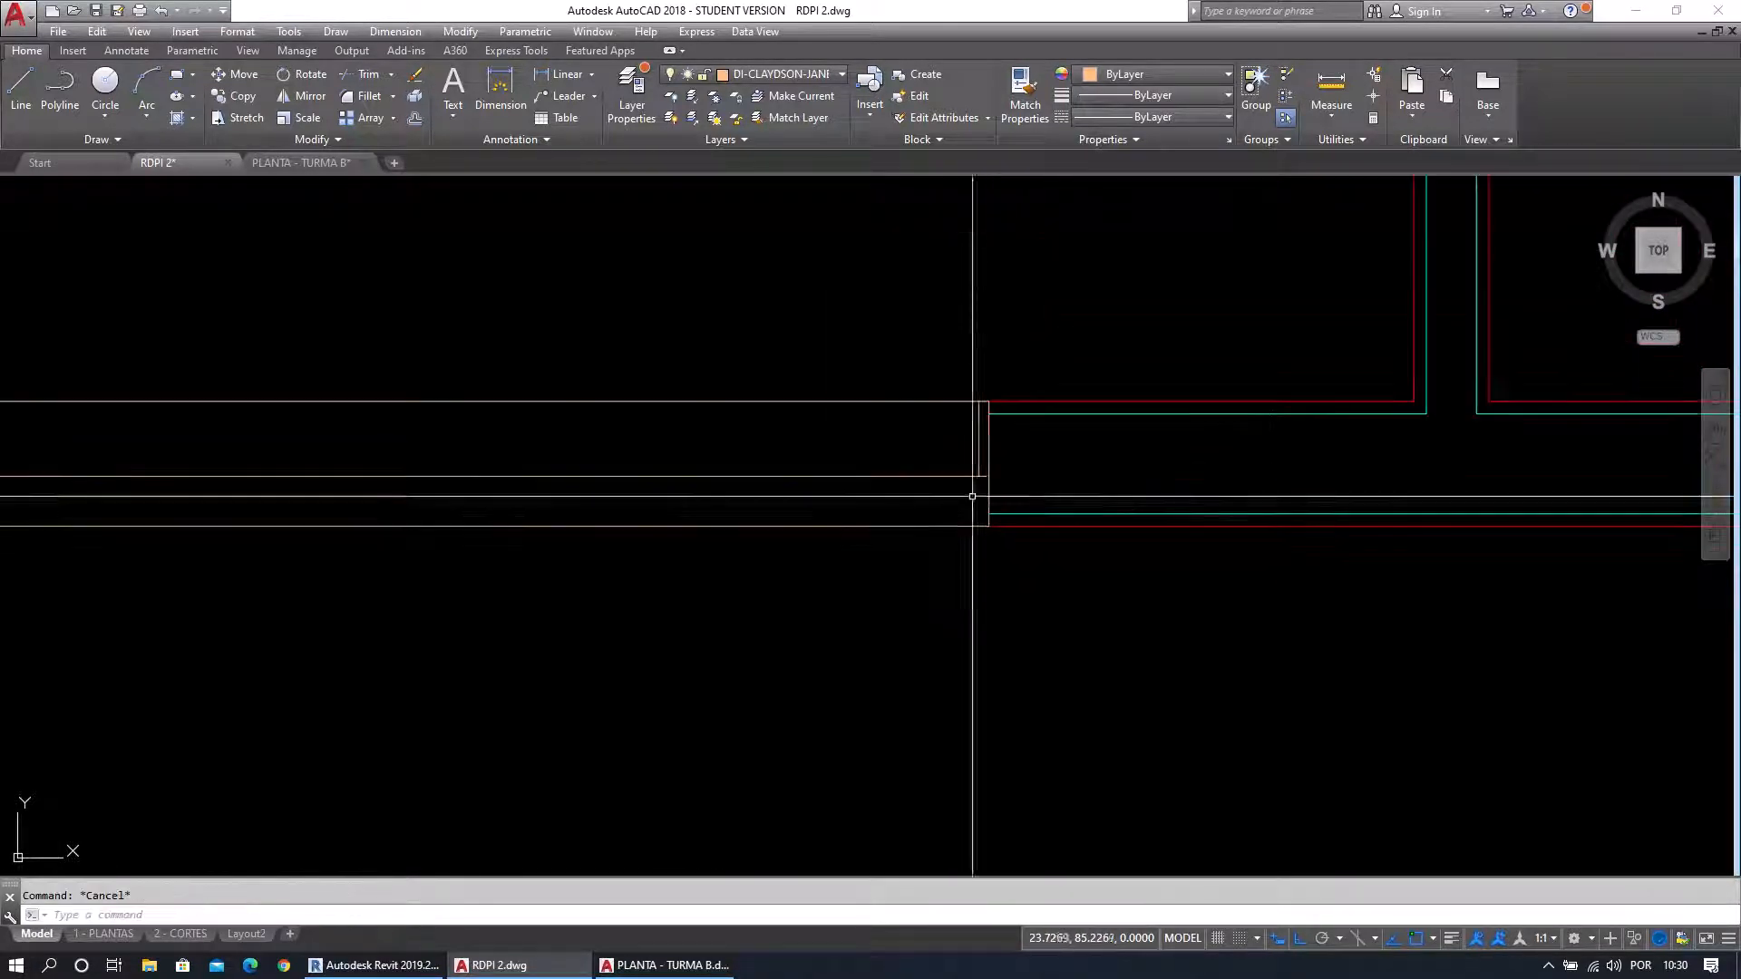
Shorten the right window edge line by stretching its outer end back to the intermediate long line.
middle_drag(982, 521, 1069, 582)
scroll(1069, 581, up, 4)
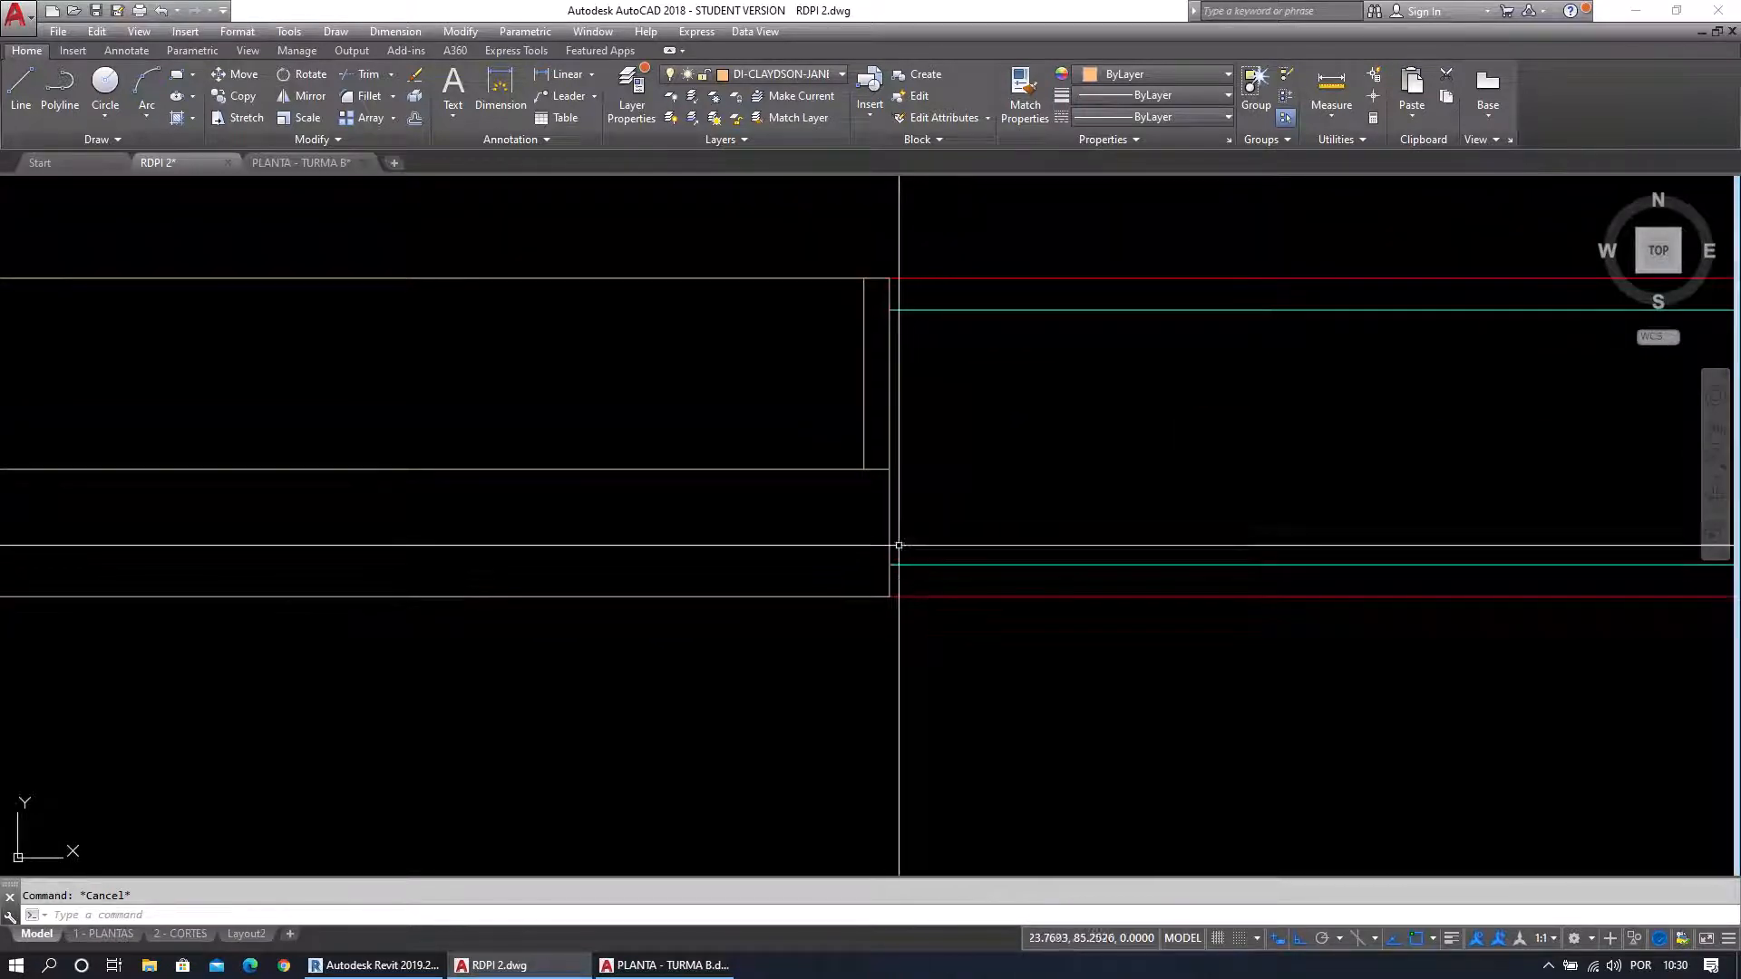
click(889, 498)
click(889, 596)
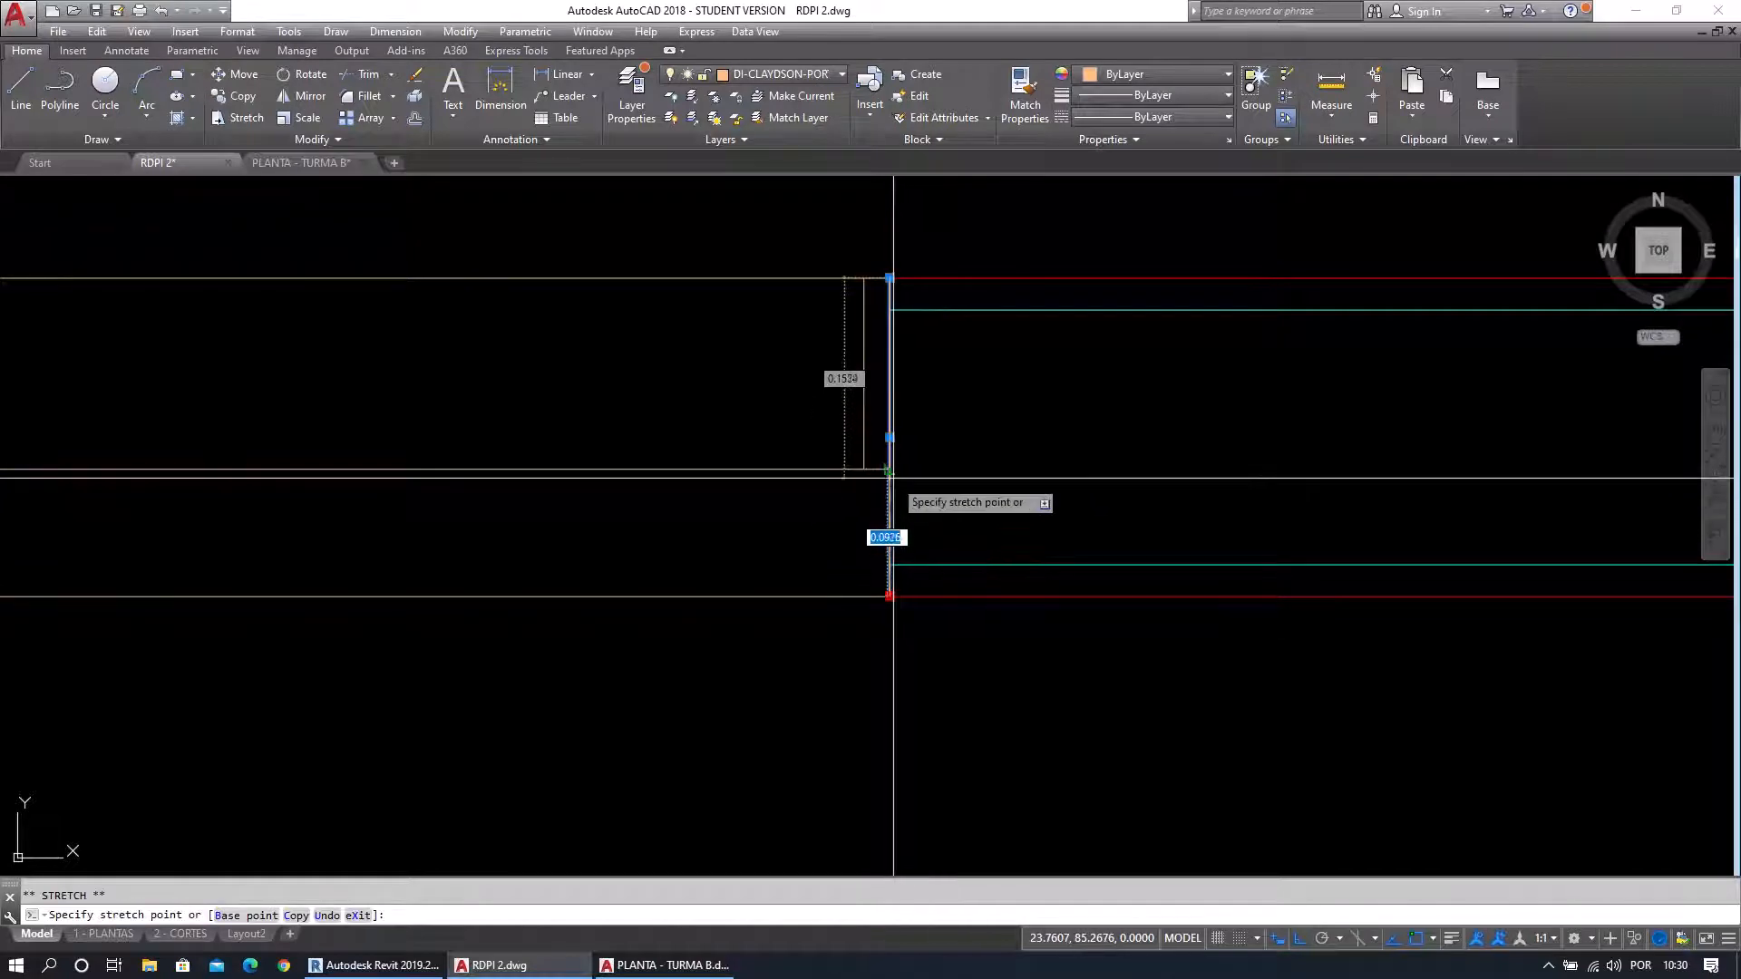
key(Escape)
Shorten the left window edge line by stretching its outer end back to the intermediate long line.
middle_drag(990, 676, 951, 689)
scroll(469, 631, down, 3)
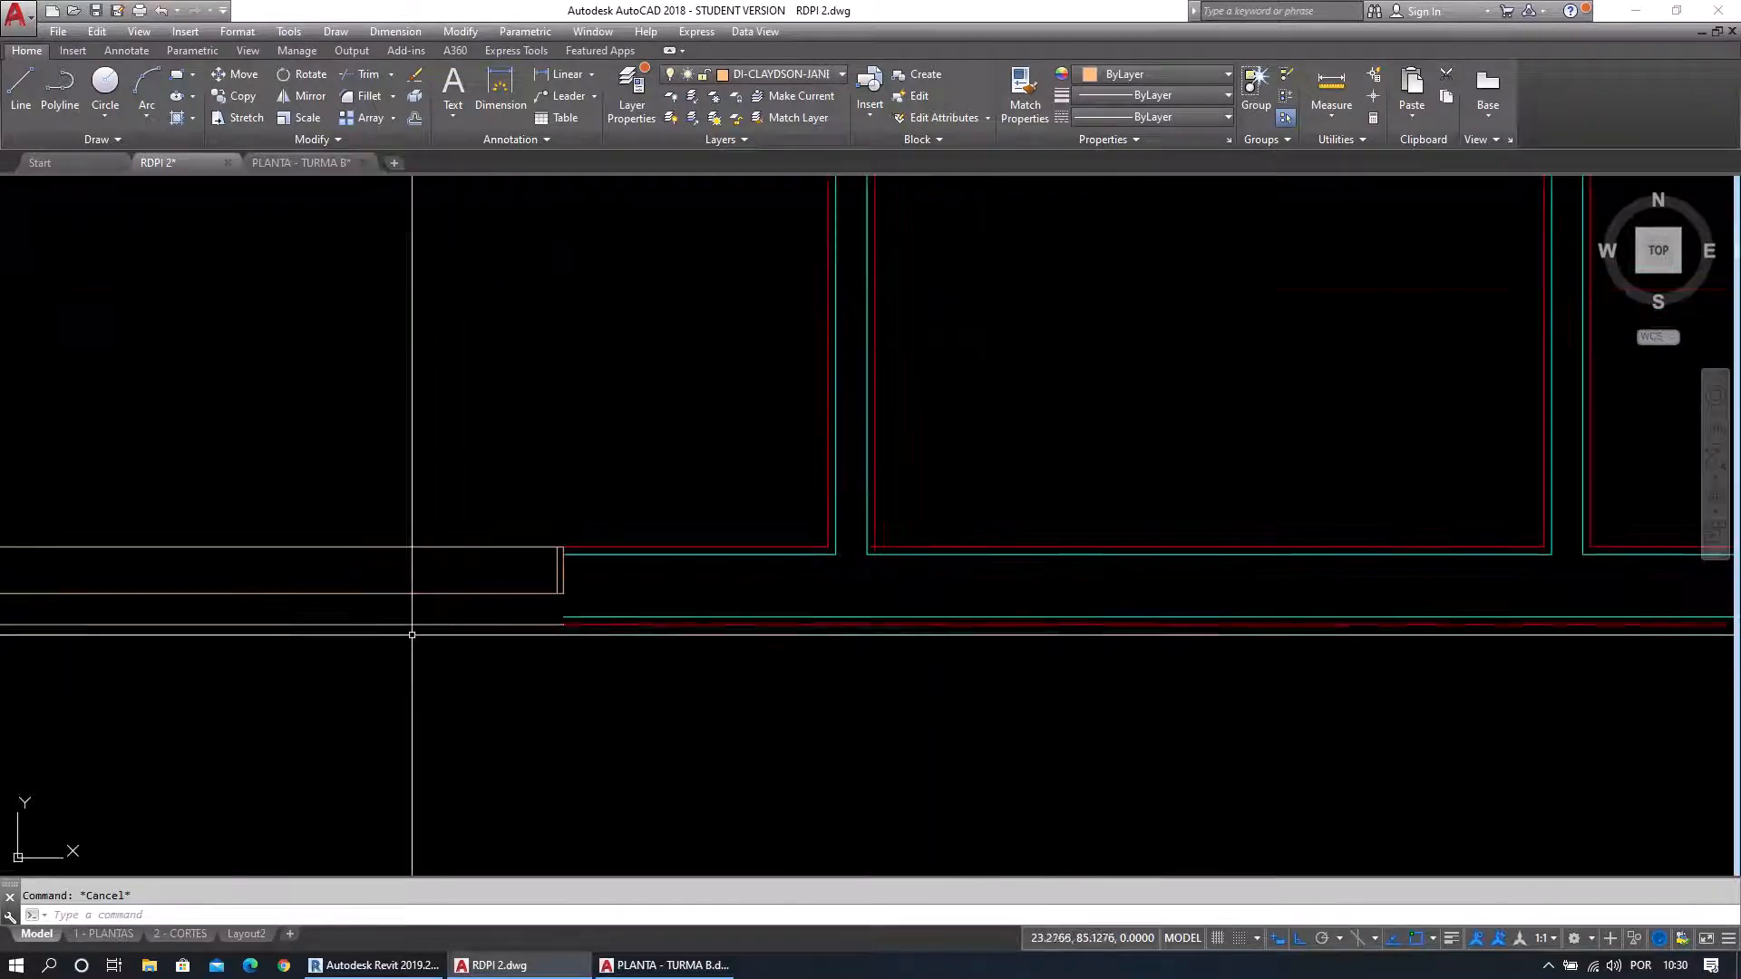
middle_drag(412, 634, 1111, 576)
scroll(532, 534, up, 2)
click(225, 583)
click(200, 570)
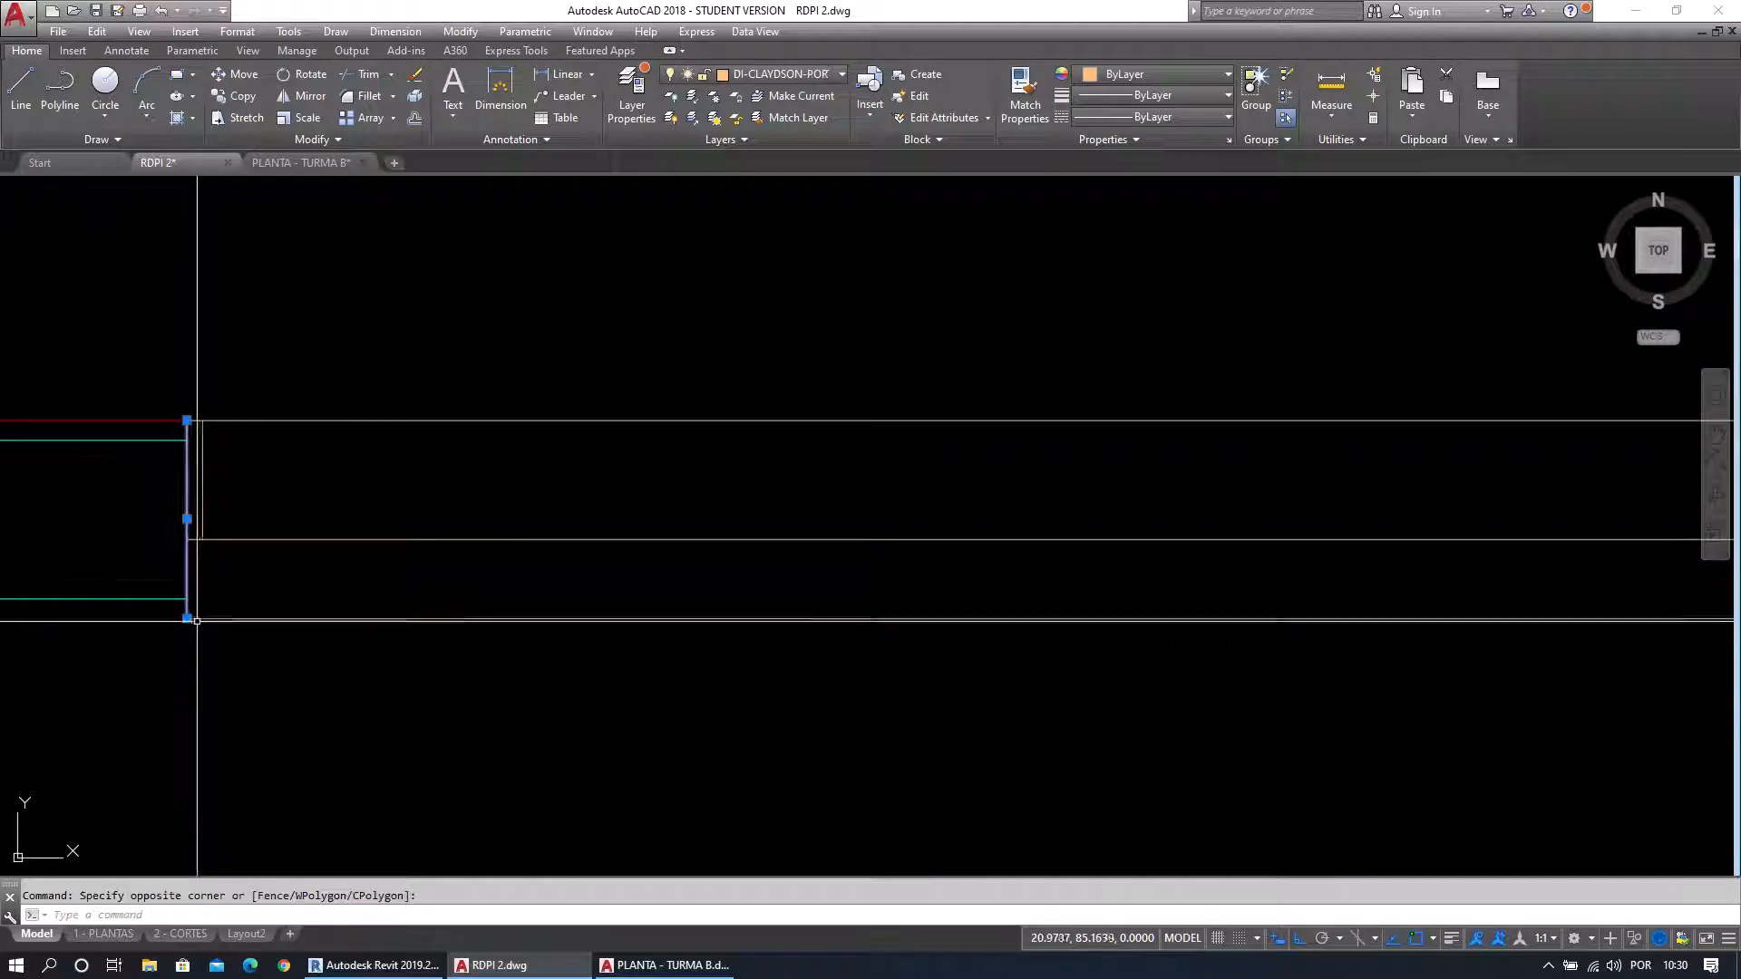
click(187, 618)
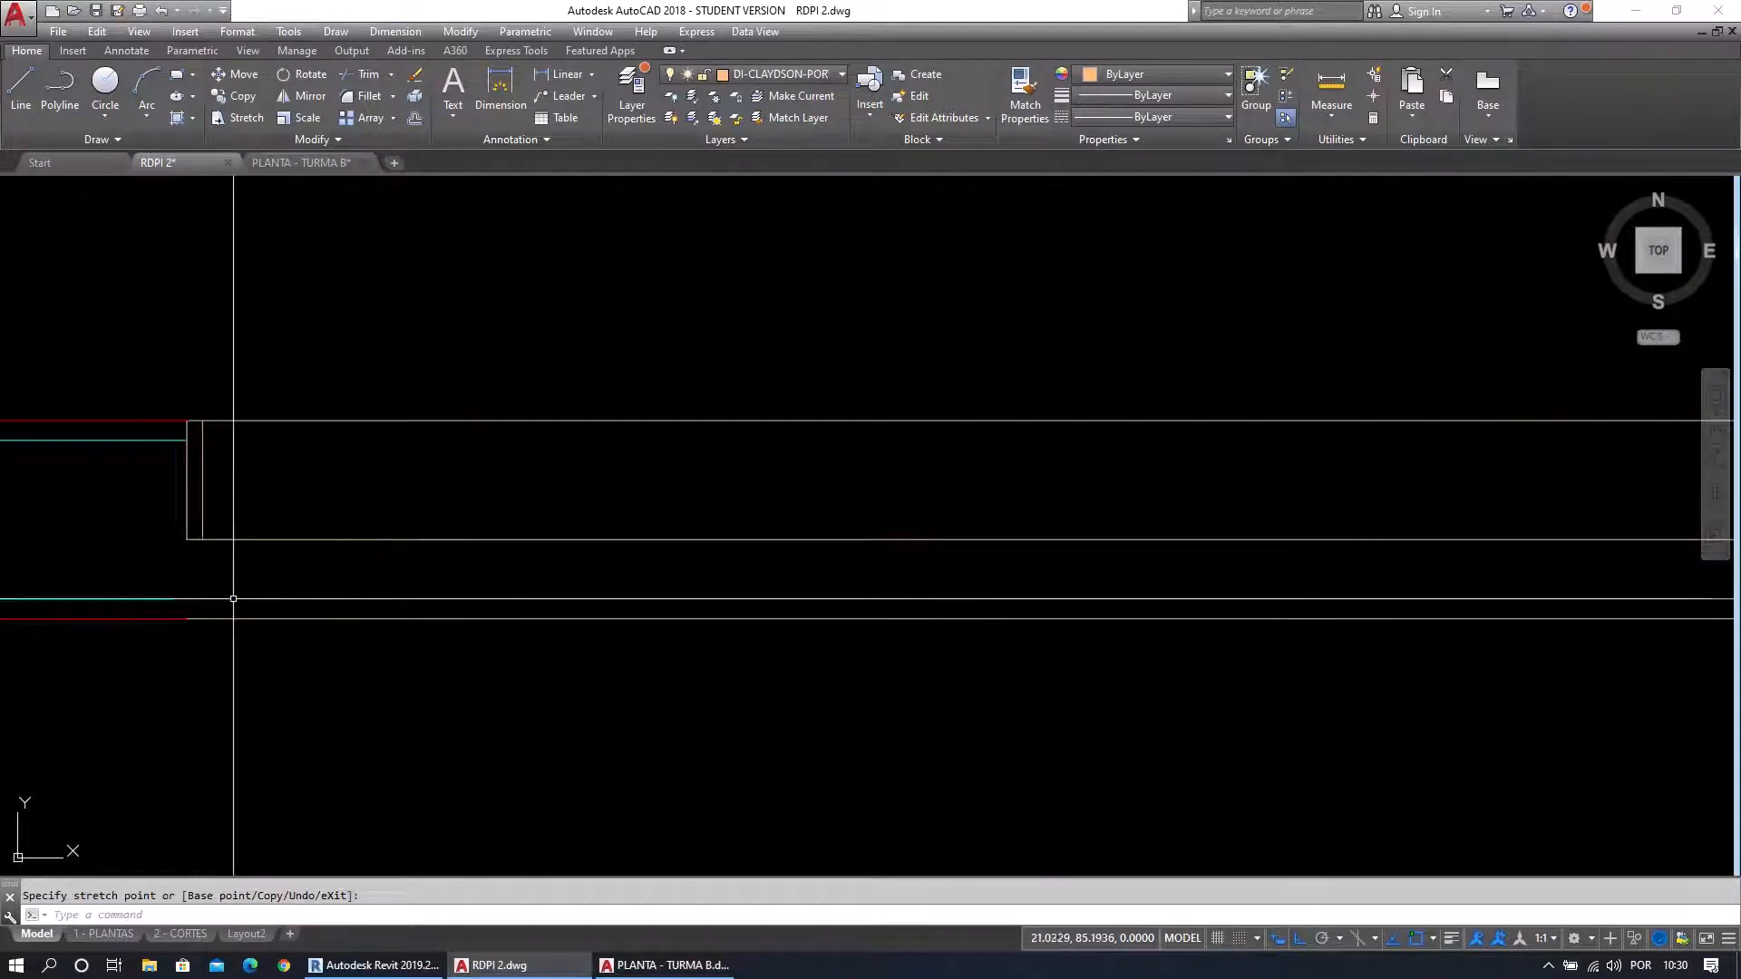
key(Escape)
Draw a line on the JANELA layer from the opening's outer left corner to the end of the shortened edge line.
scroll(388, 626, up, 2)
scroll(375, 585, up, 2)
middle_drag(374, 579, 807, 640)
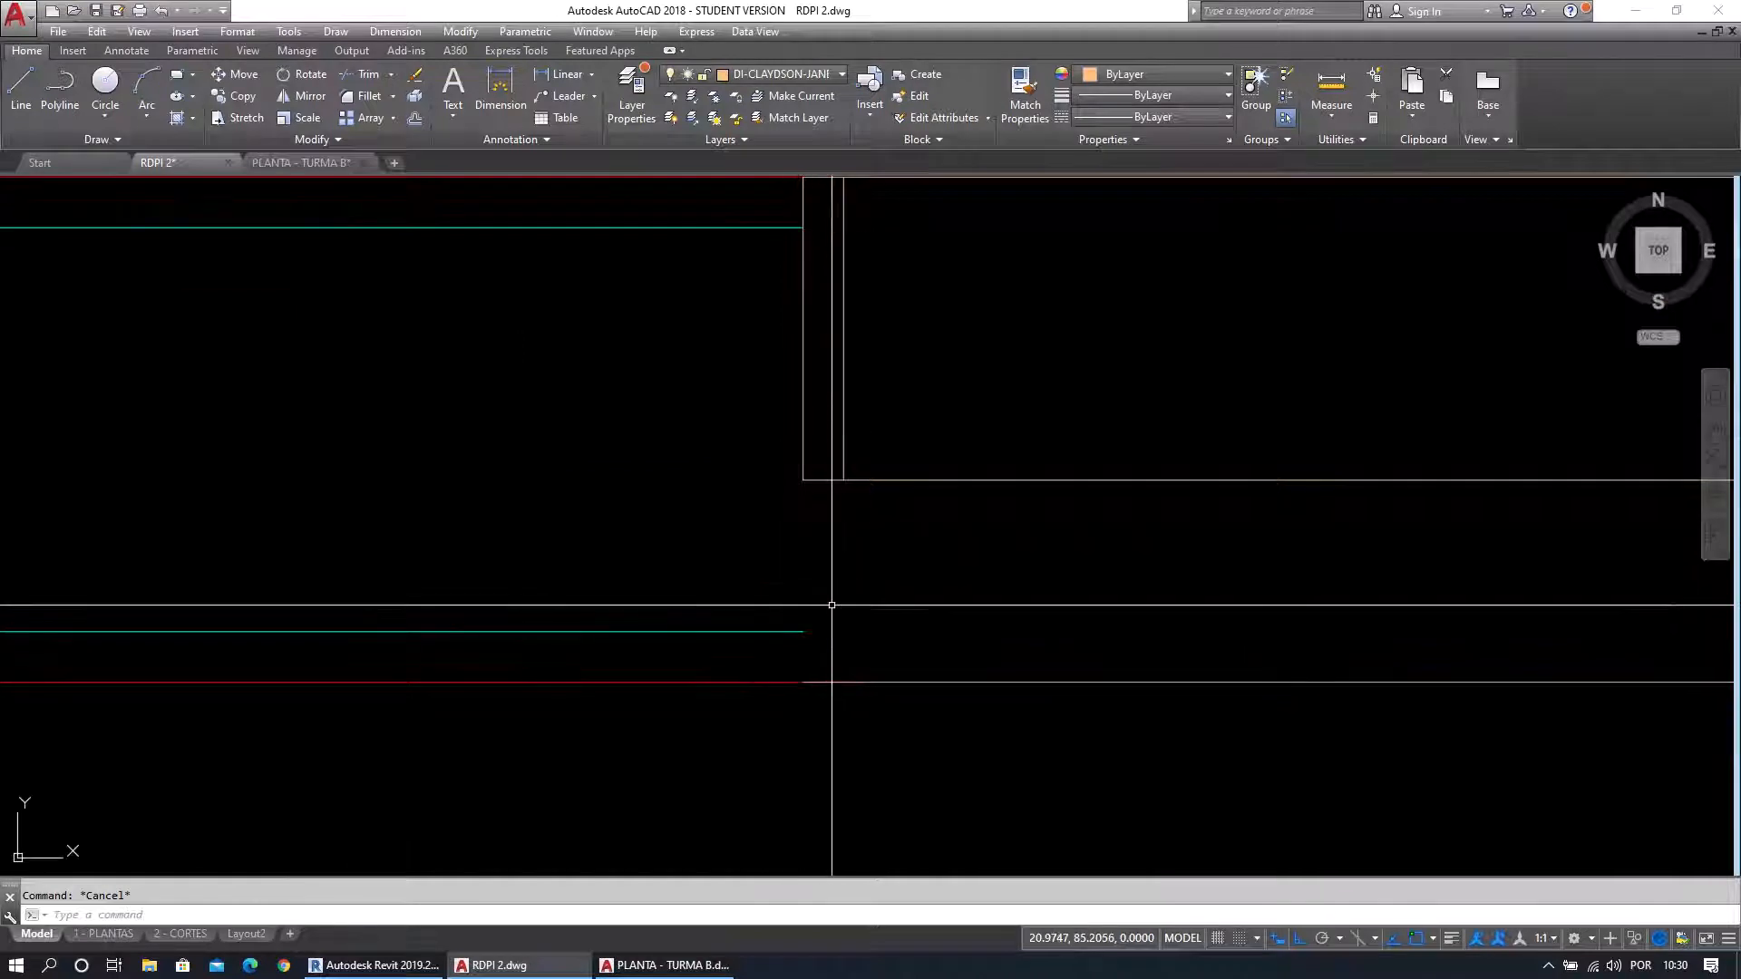
text(l)
key(Return)
click(16, 101)
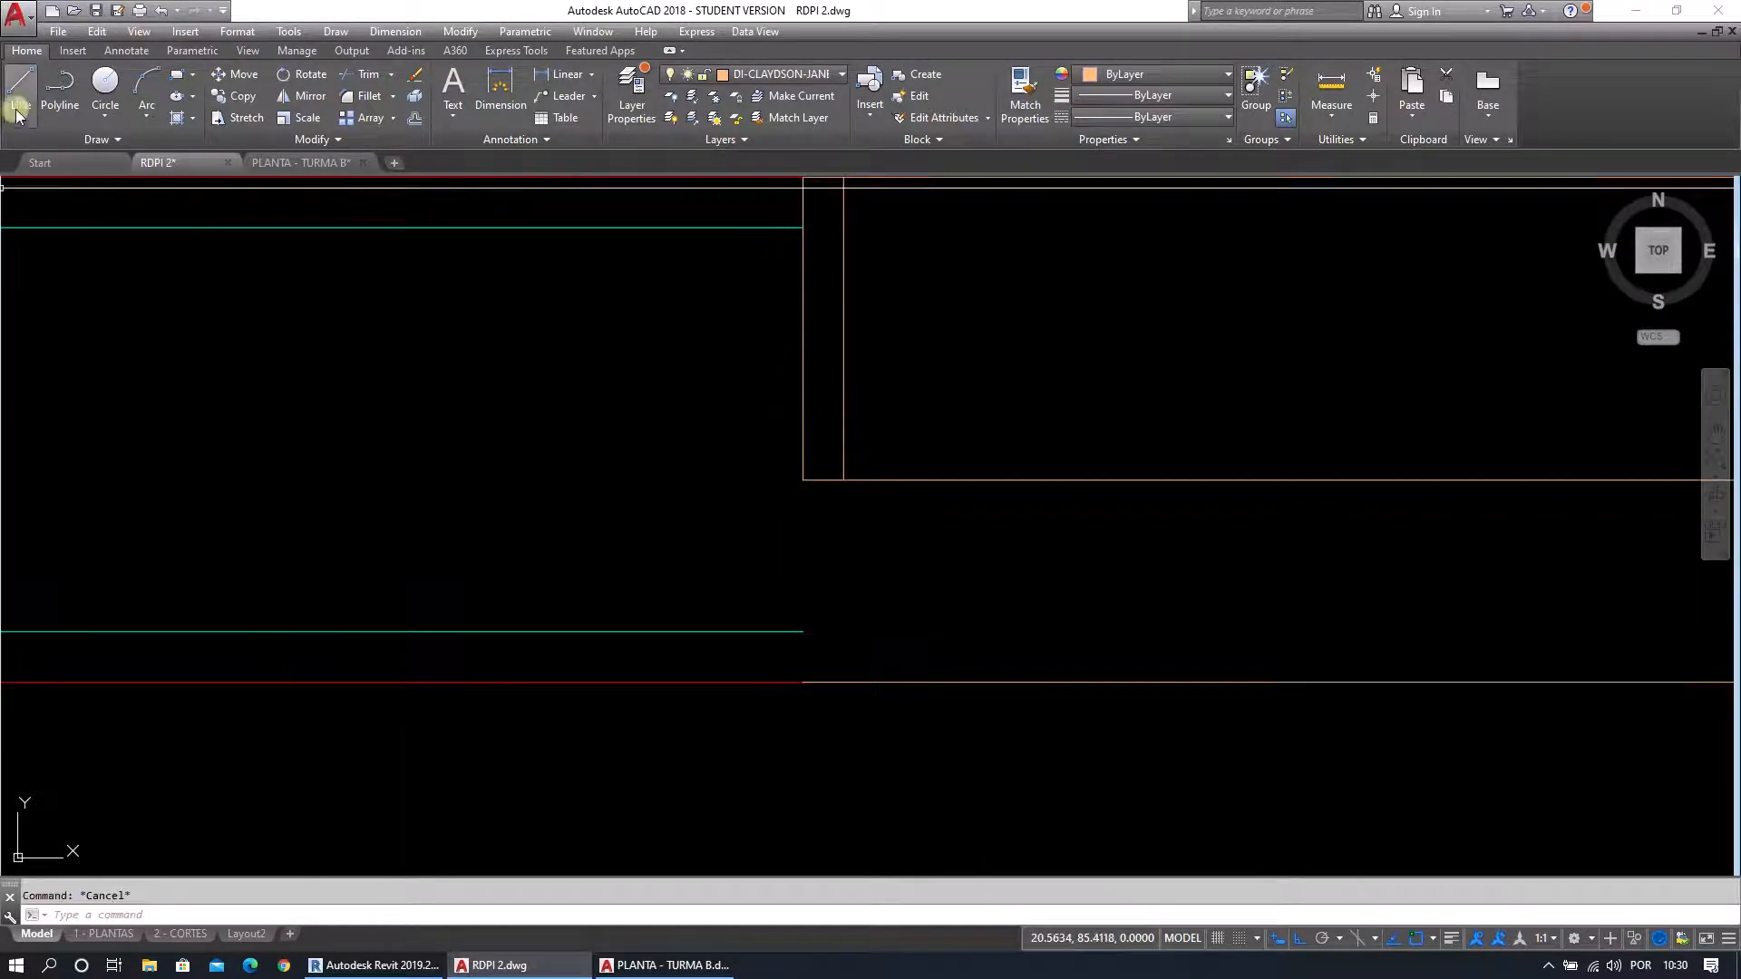
click(803, 682)
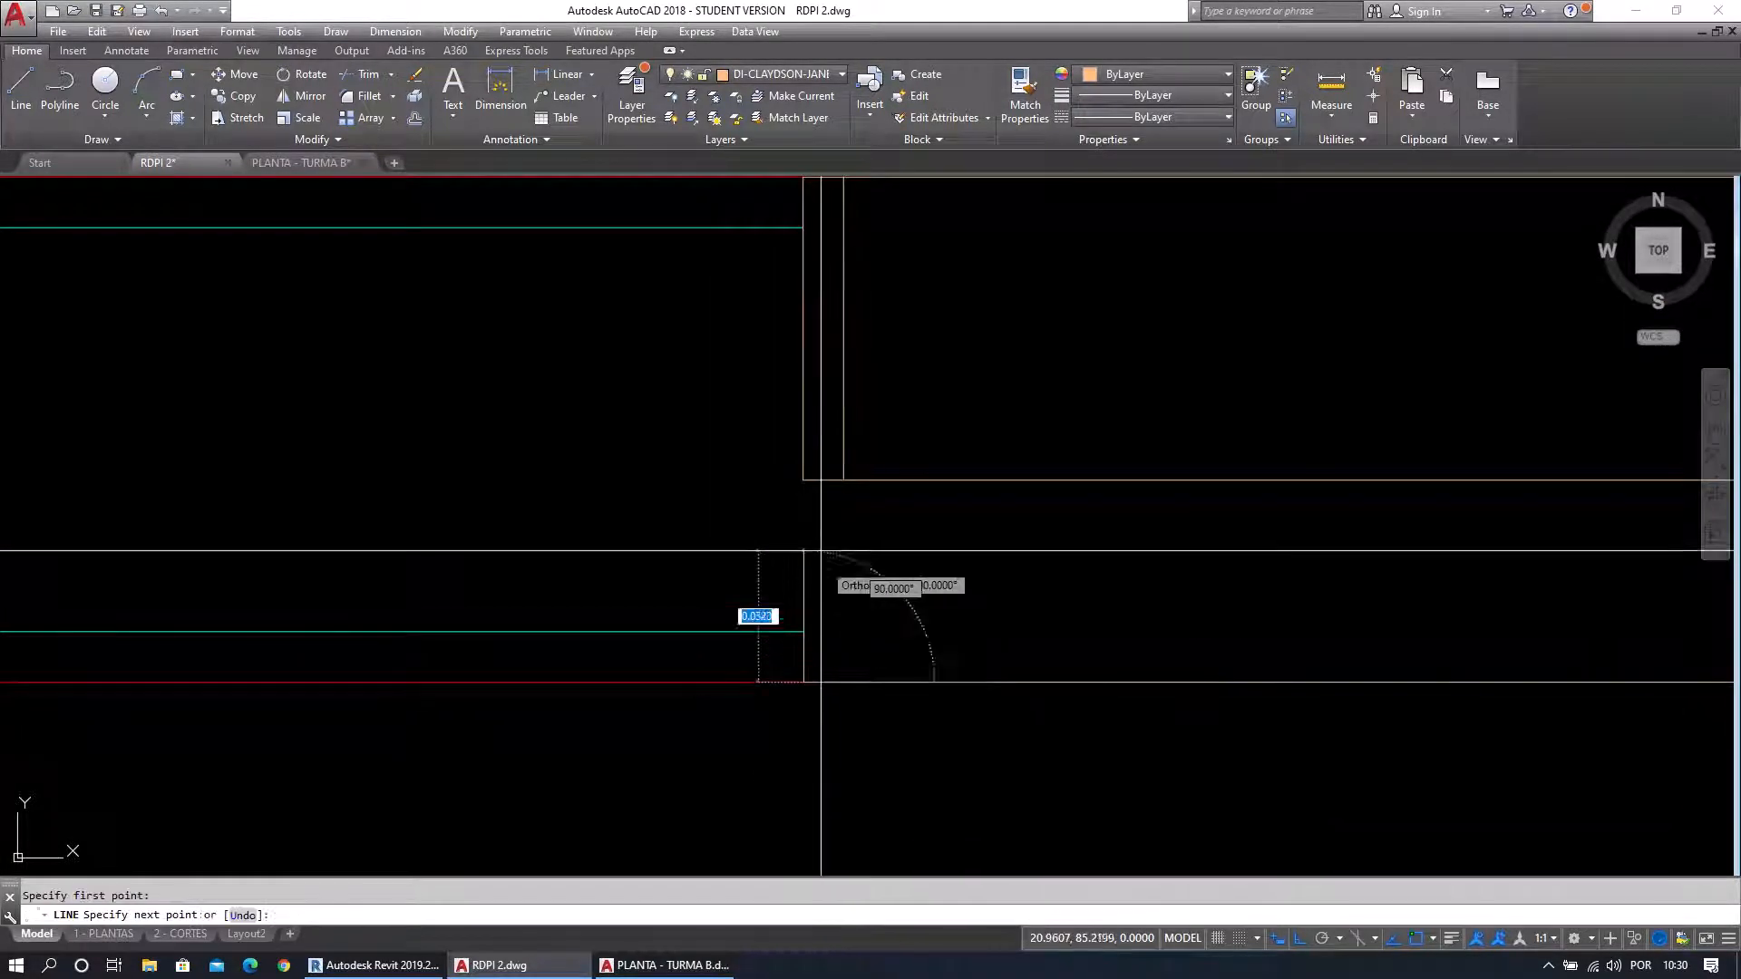
key(Escape)
Select the new short line on the left side of the opening to check which layer it is on.
click(831, 537)
click(773, 547)
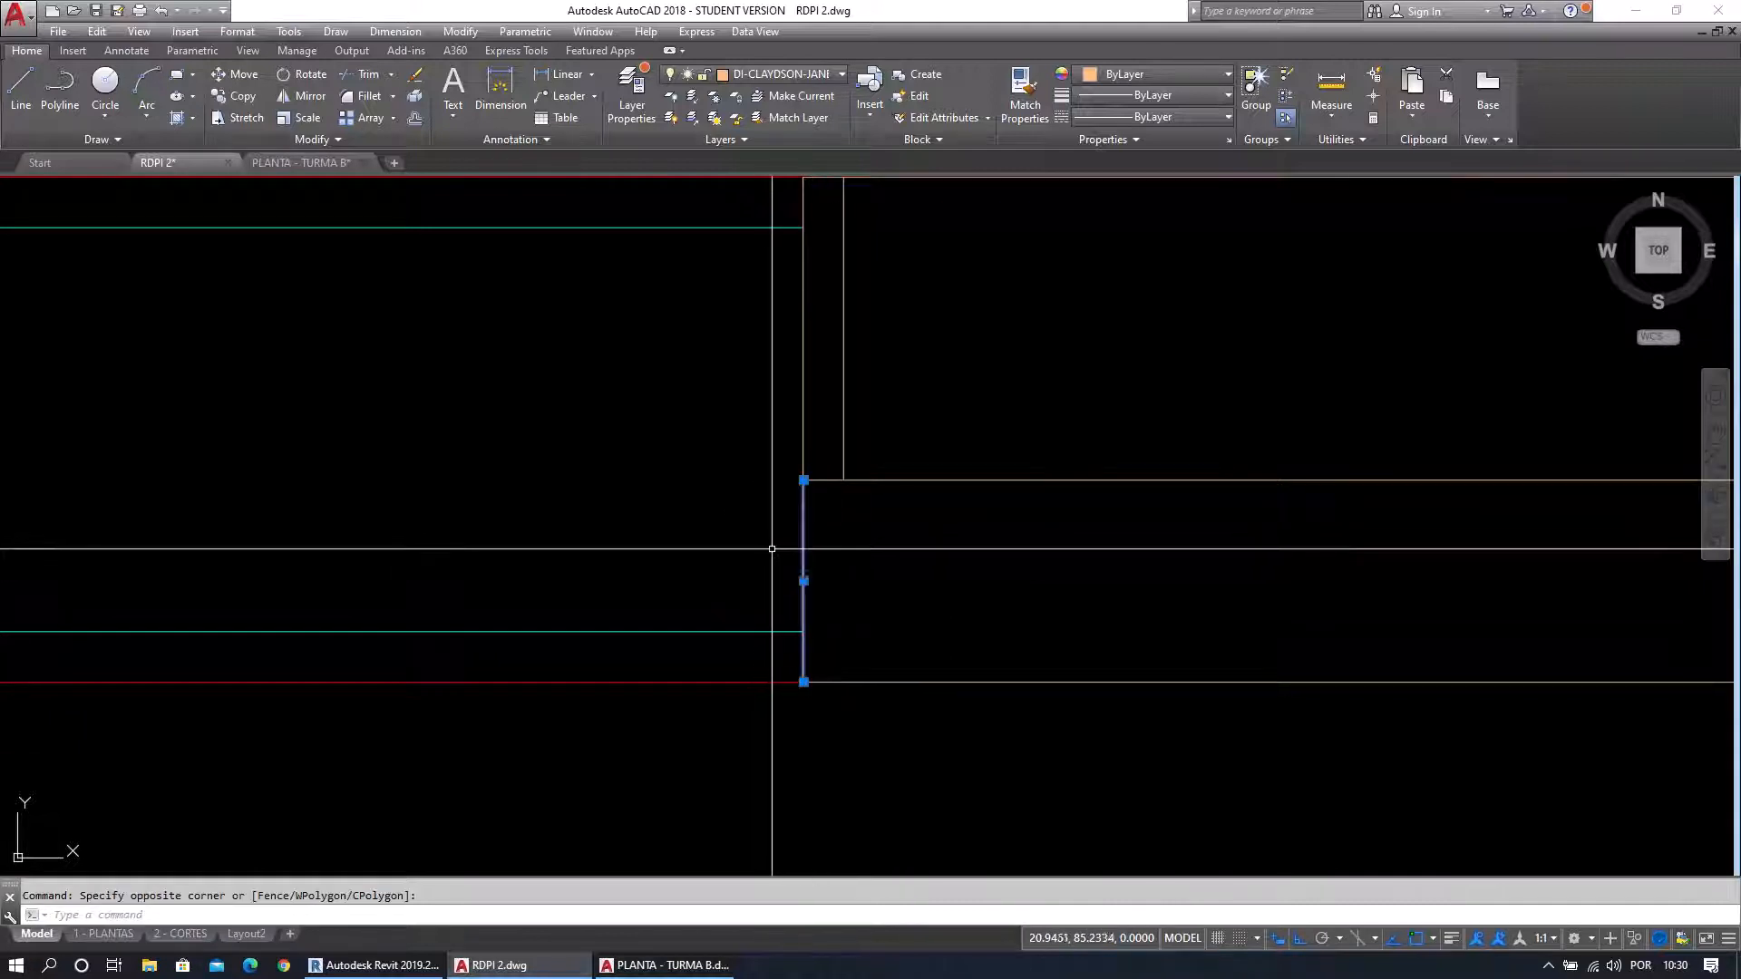
key(Escape)
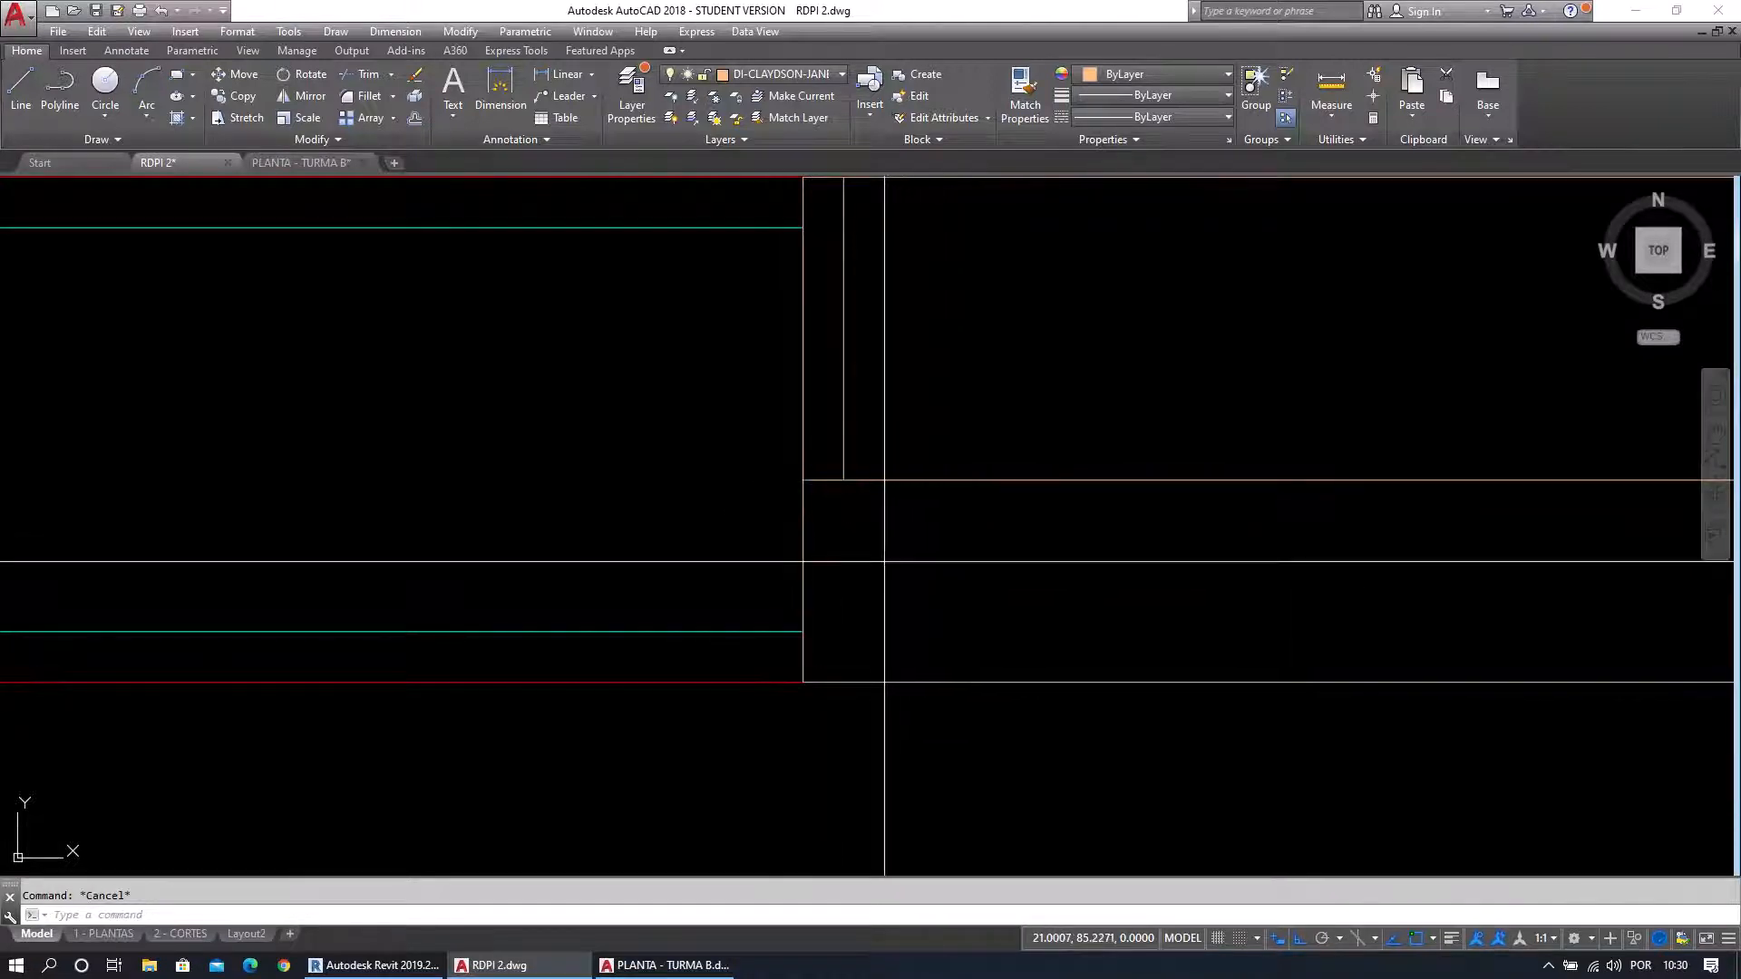
click(859, 555)
click(777, 544)
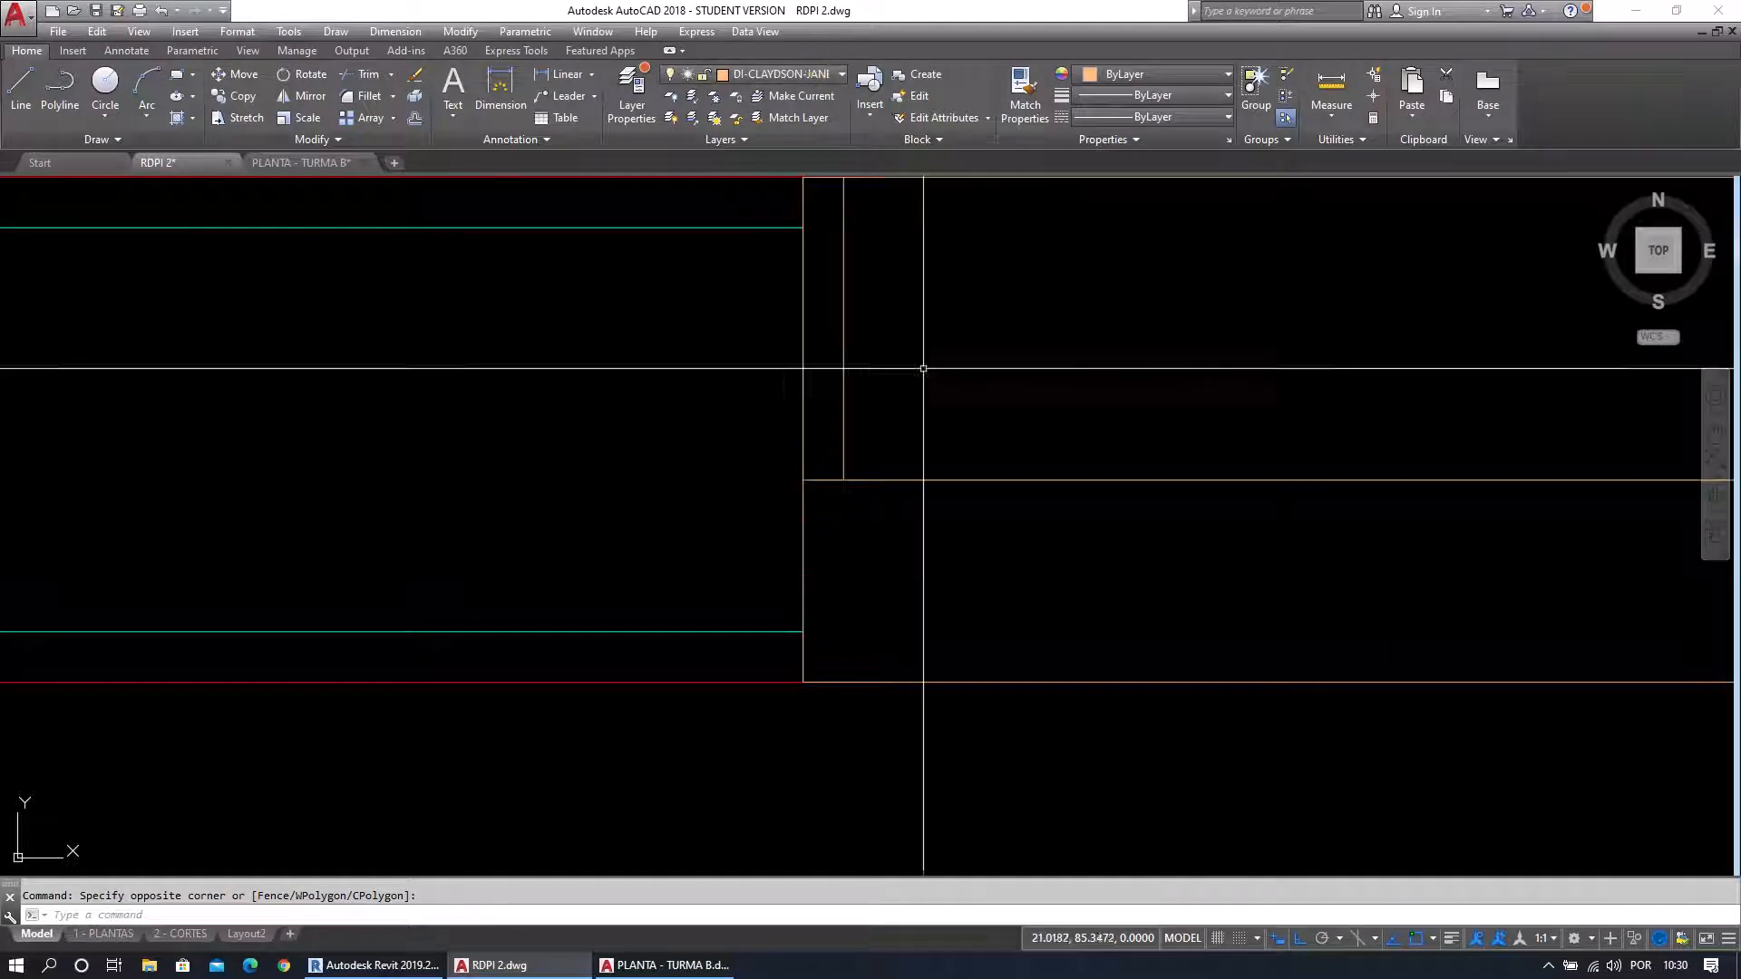
Move the short line on the left side of the window opening to the REVESTIMENTO layer.
key(Escape)
click(897, 533)
click(779, 549)
click(796, 78)
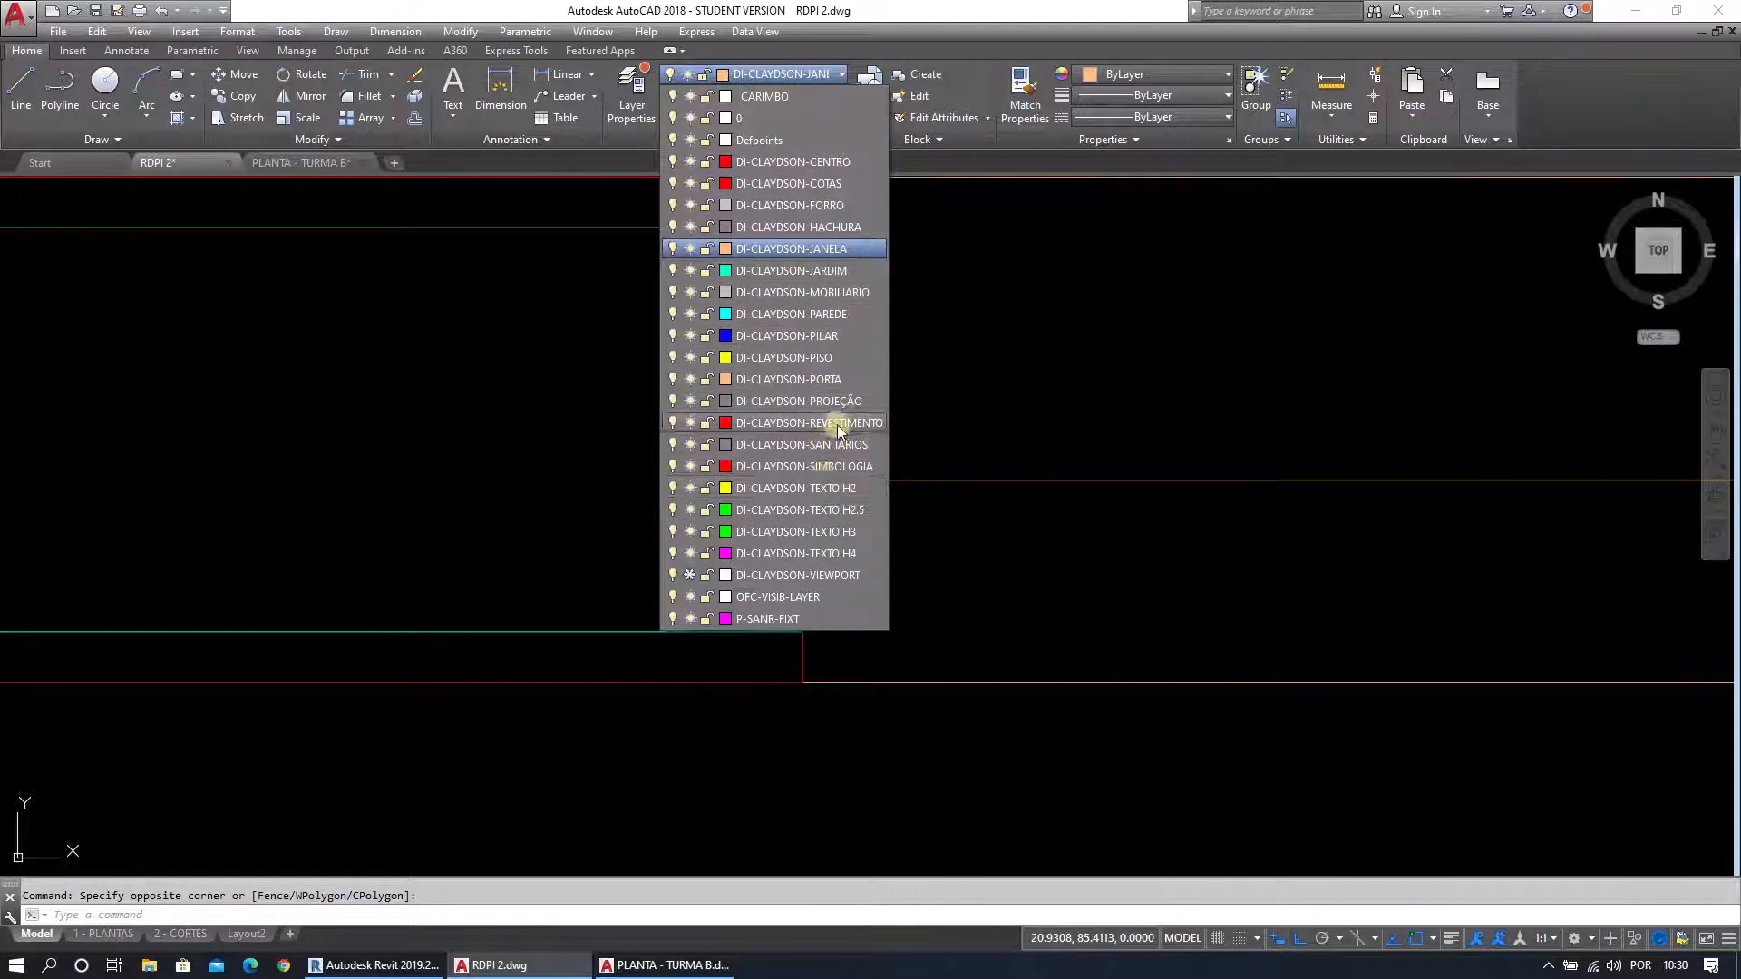
click(839, 431)
key(Escape)
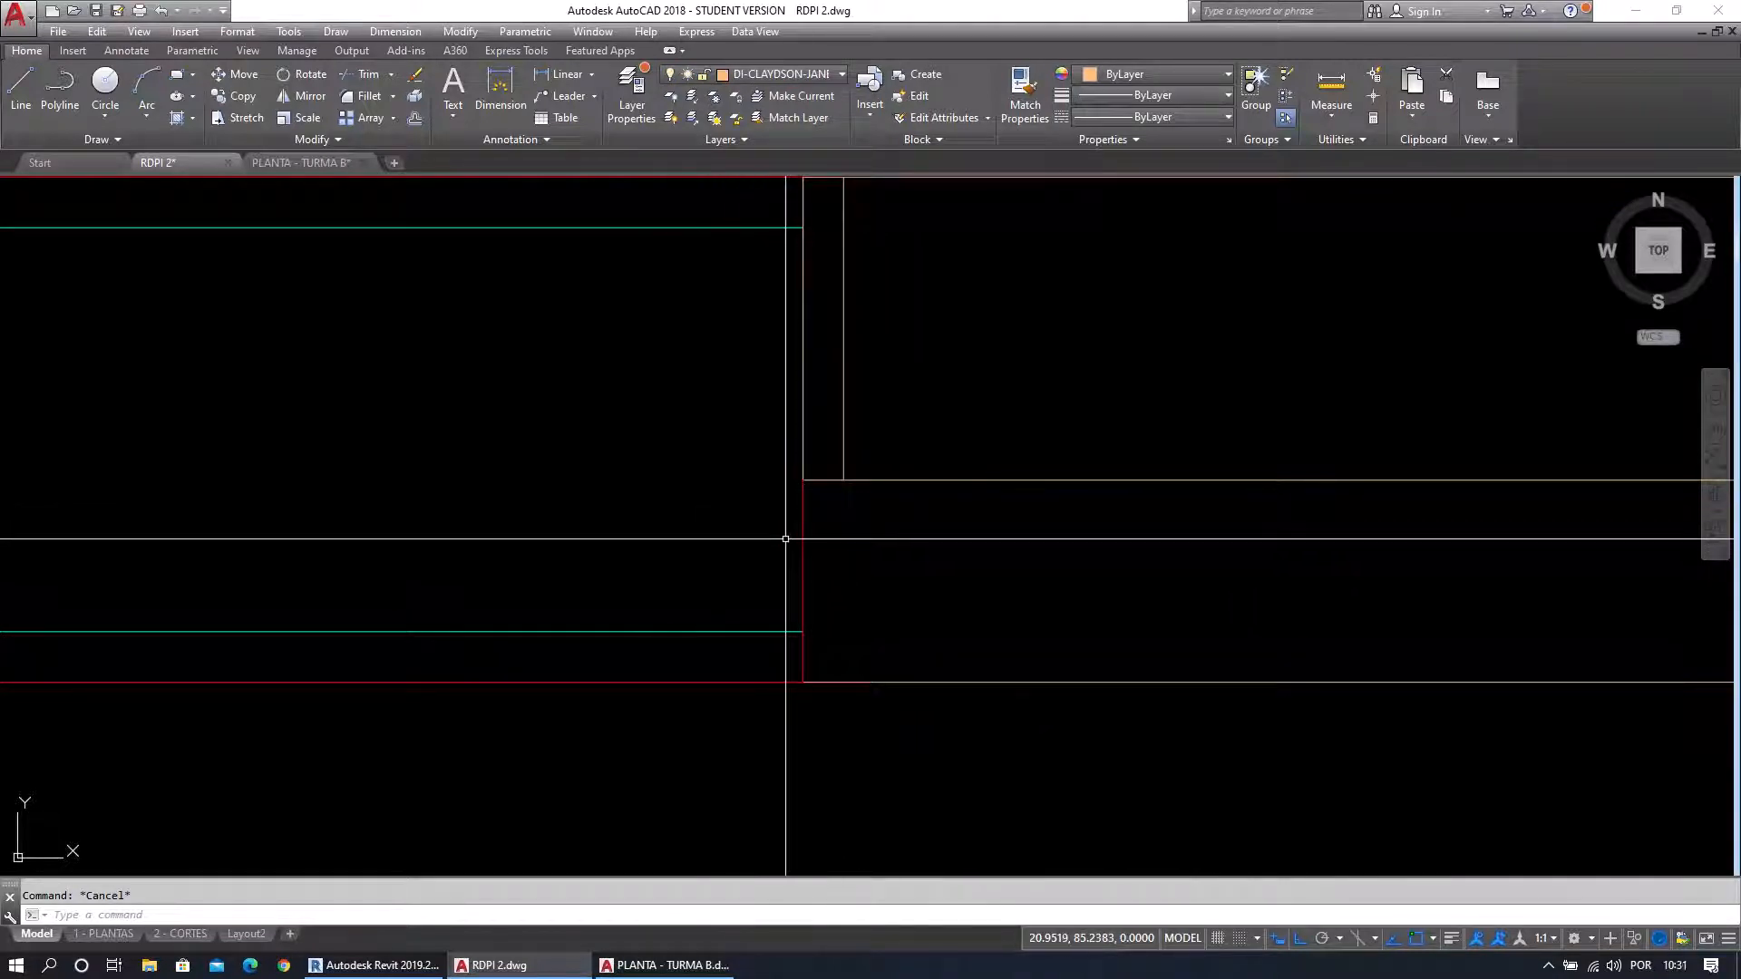
Offset the short left finish line by 0.025 into the wall.
text(O)
key(Return)
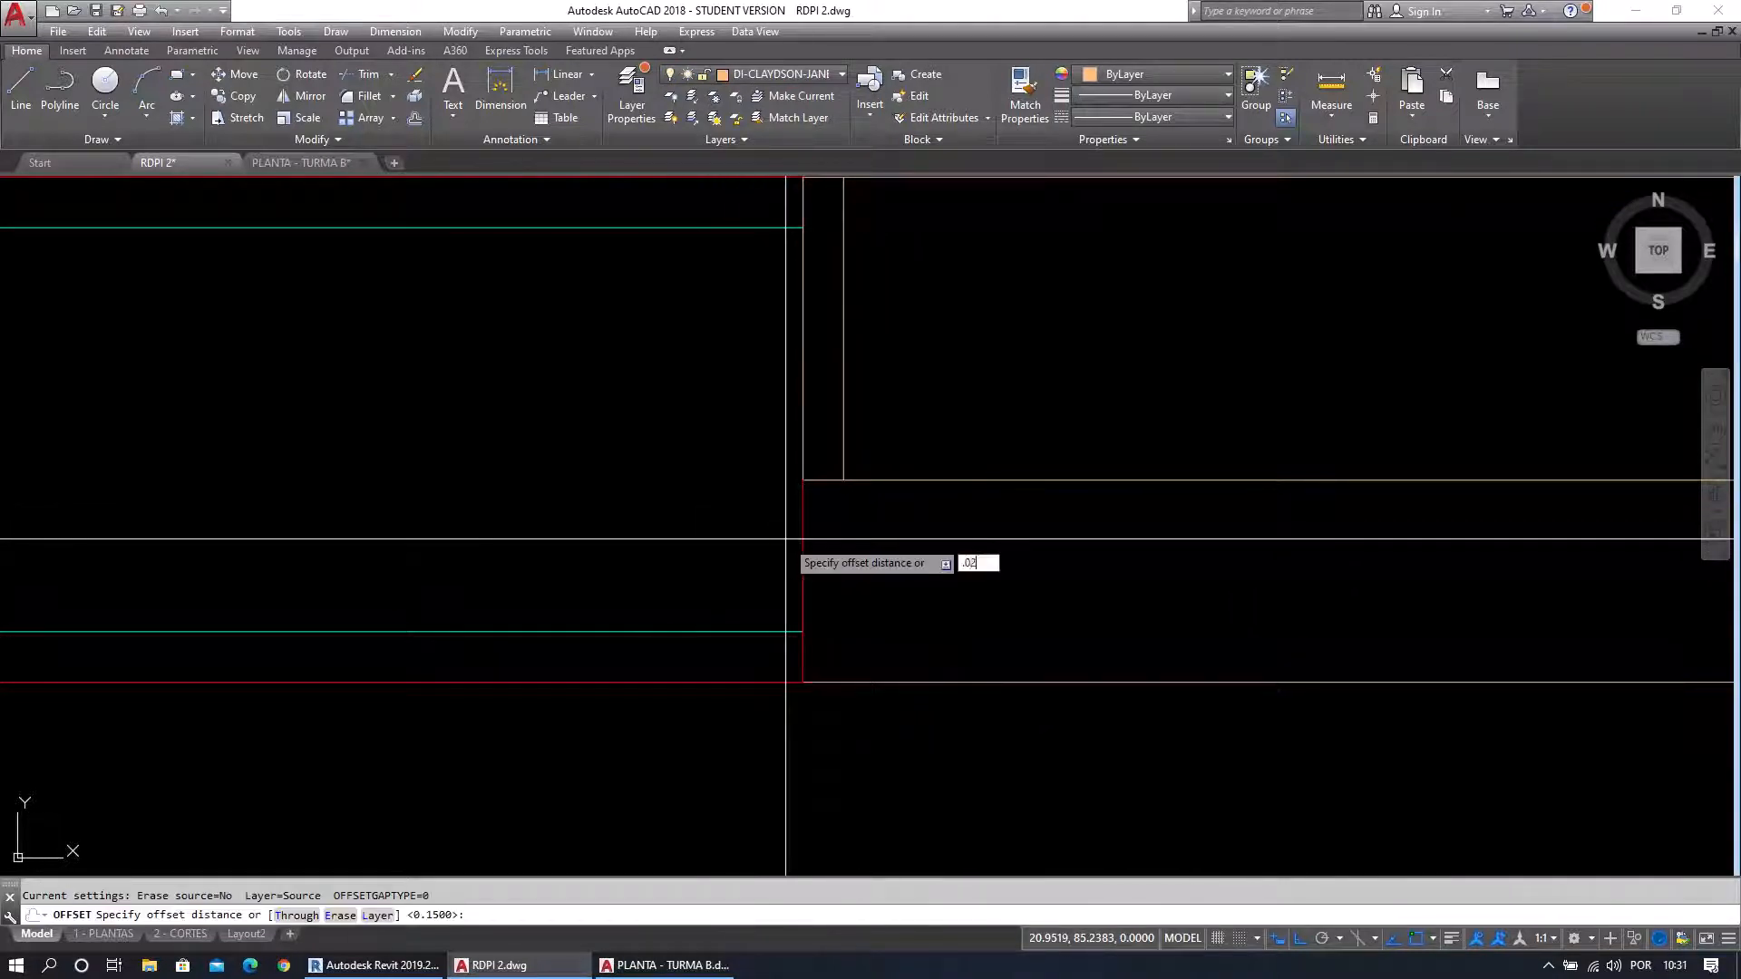
key(Return)
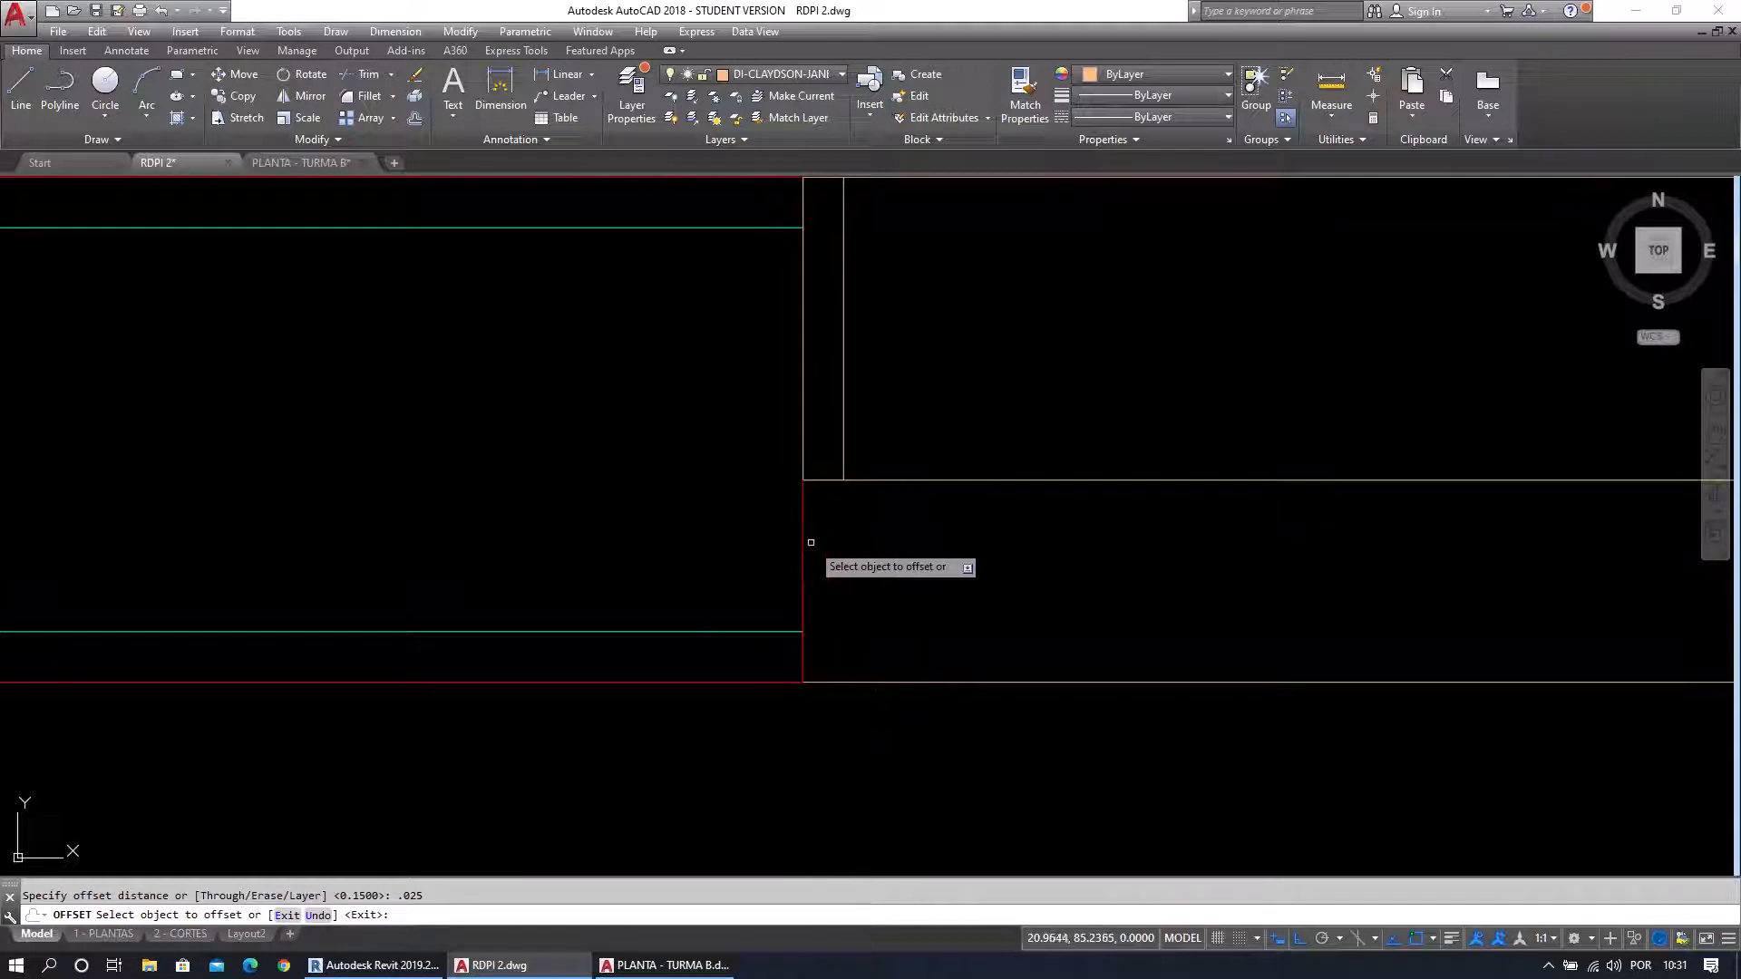
click(804, 542)
click(765, 543)
key(Escape)
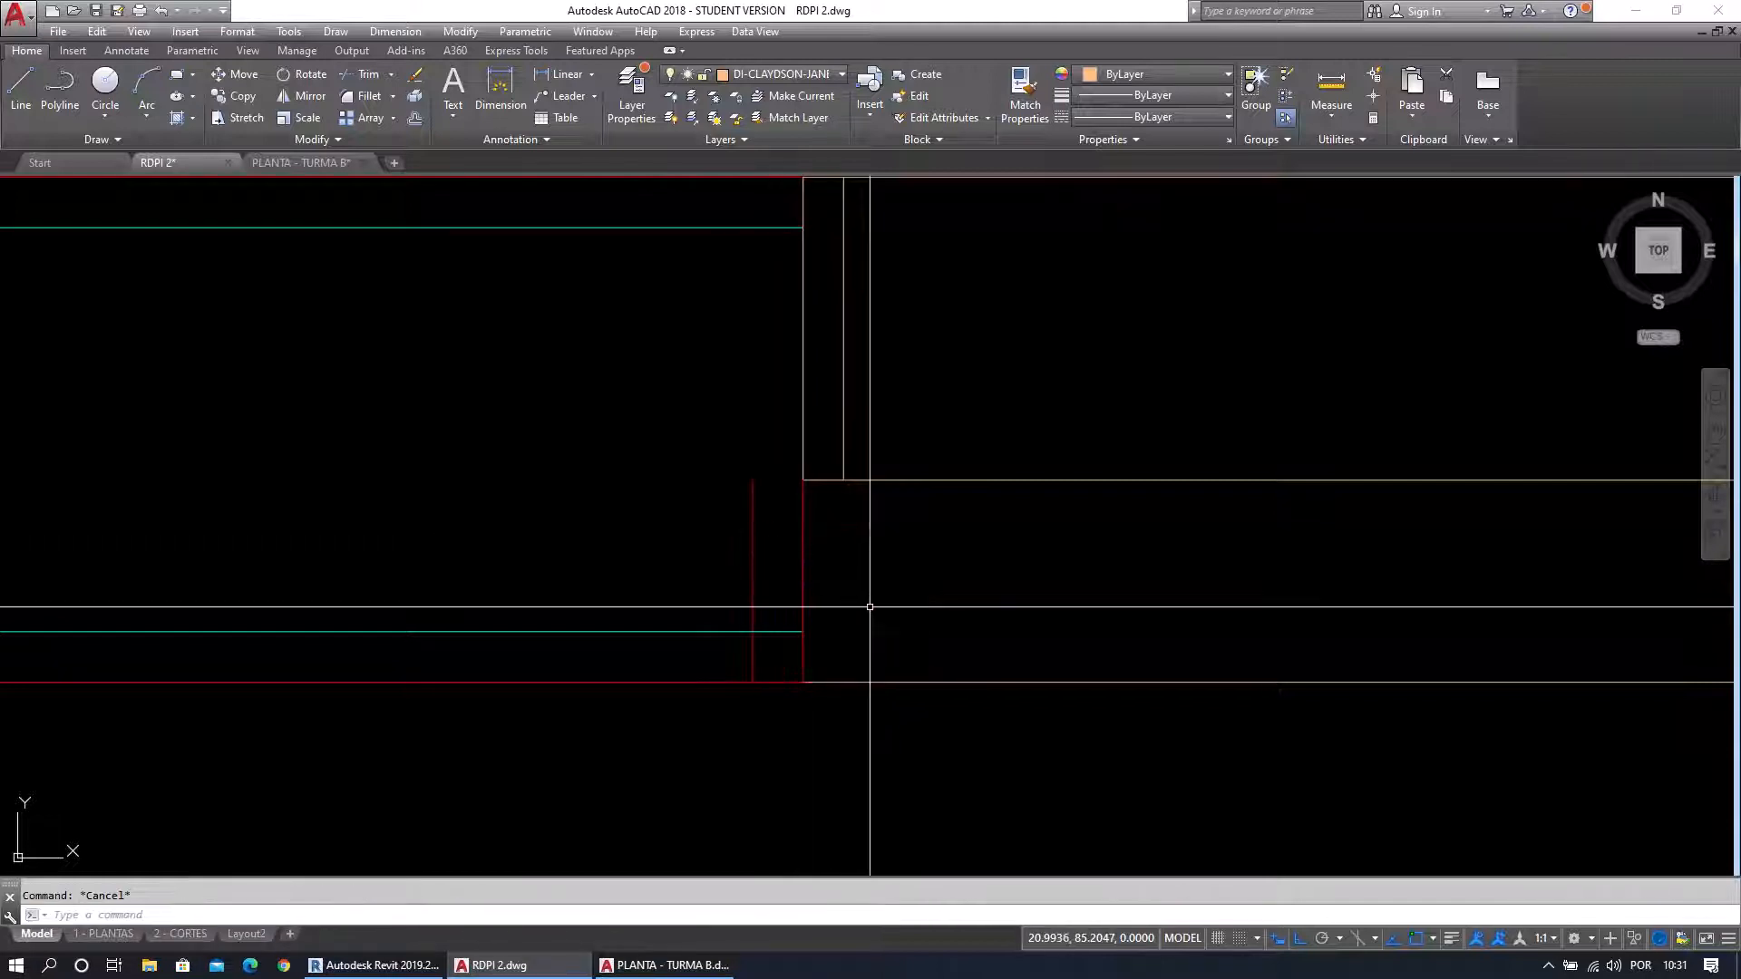
Trim the offset line and the outer wall line where they cross so they form a clean corner.
click(759, 630)
click(755, 658)
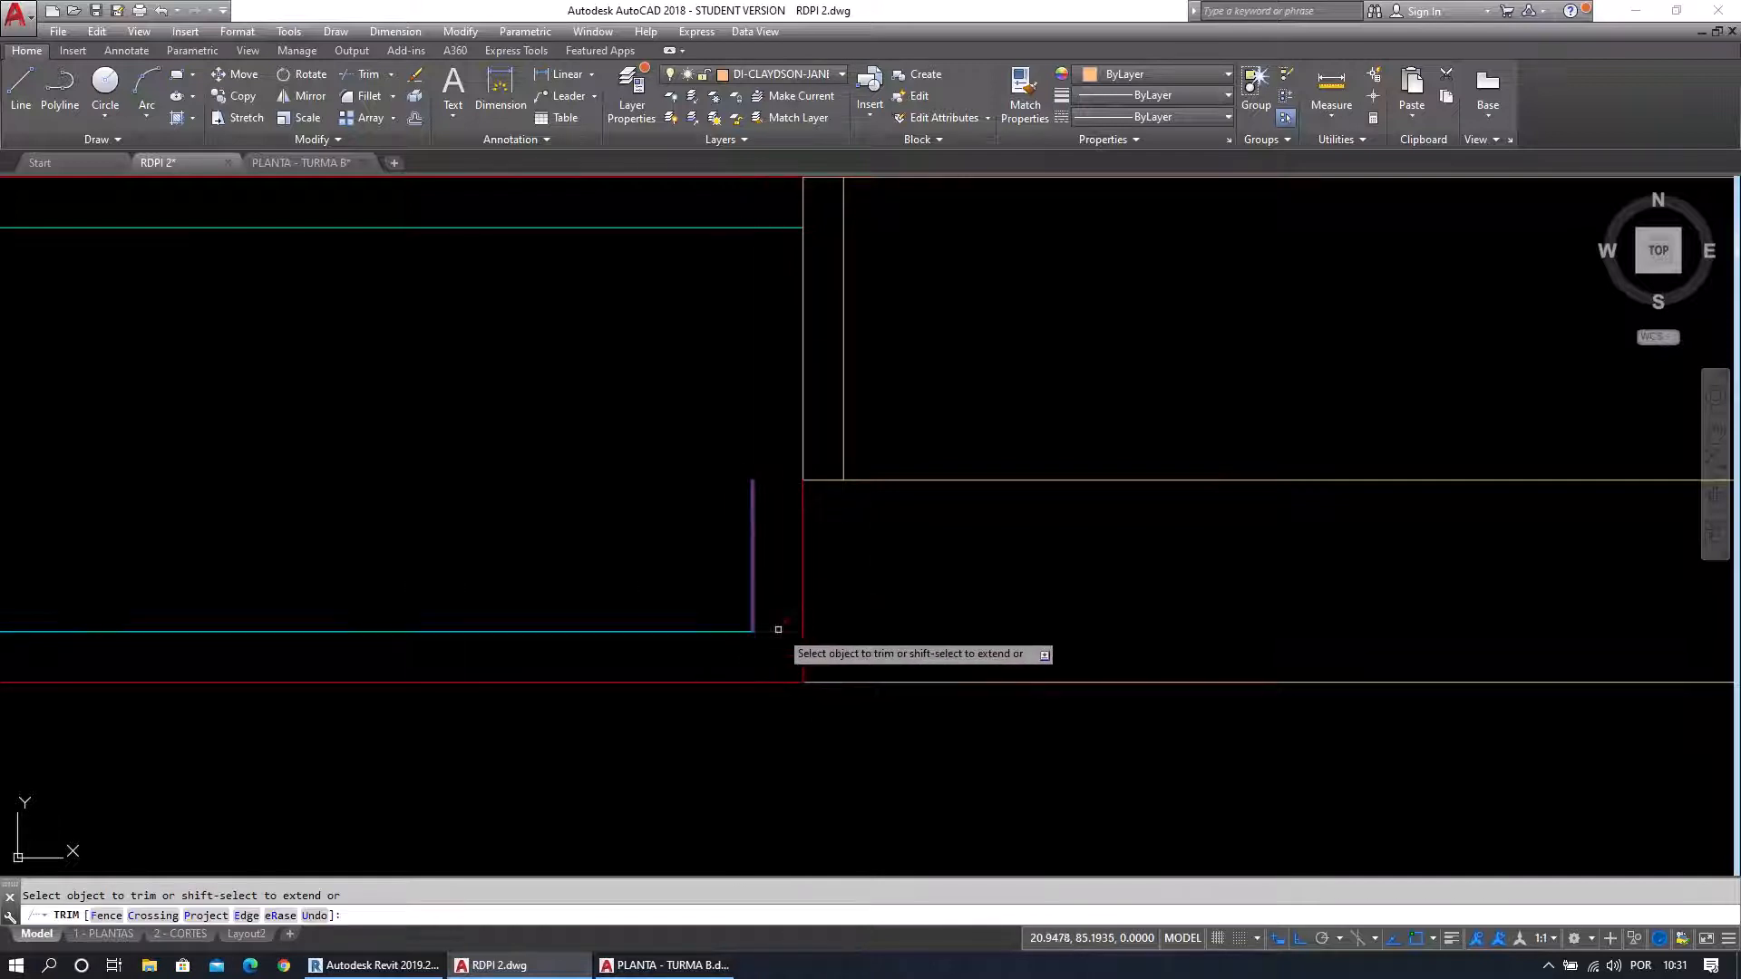
click(778, 632)
key(Escape)
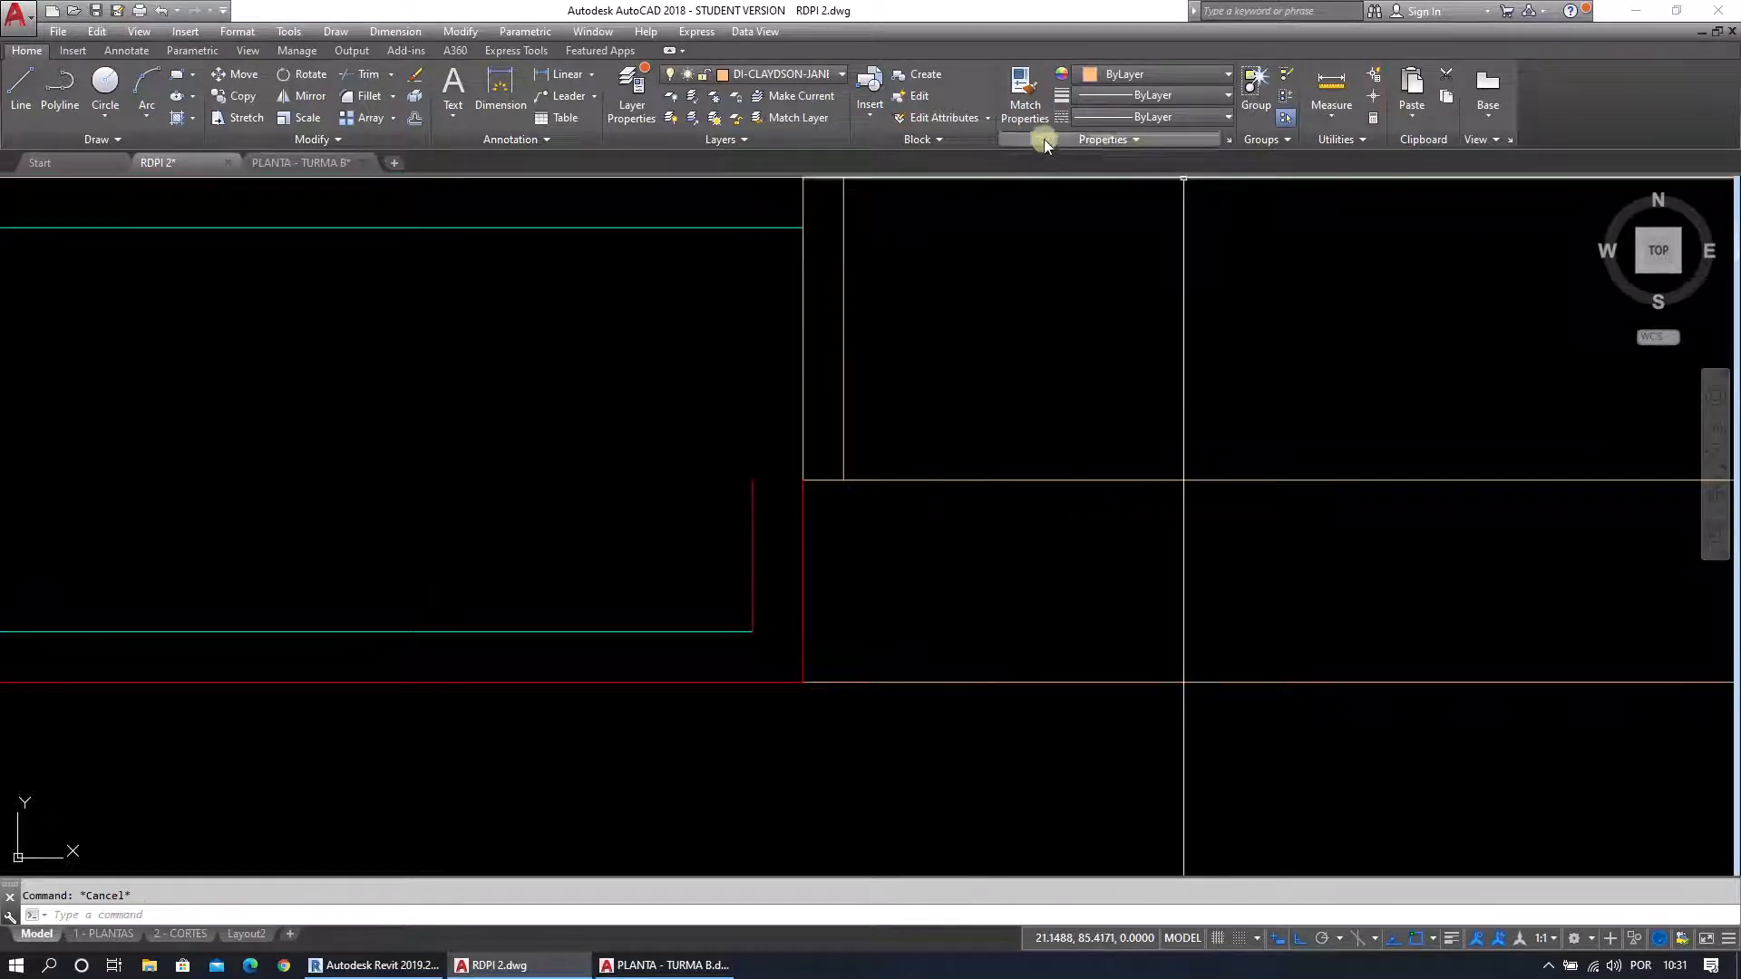
Match the offset line's properties to those of the cyan wall line.
click(1028, 112)
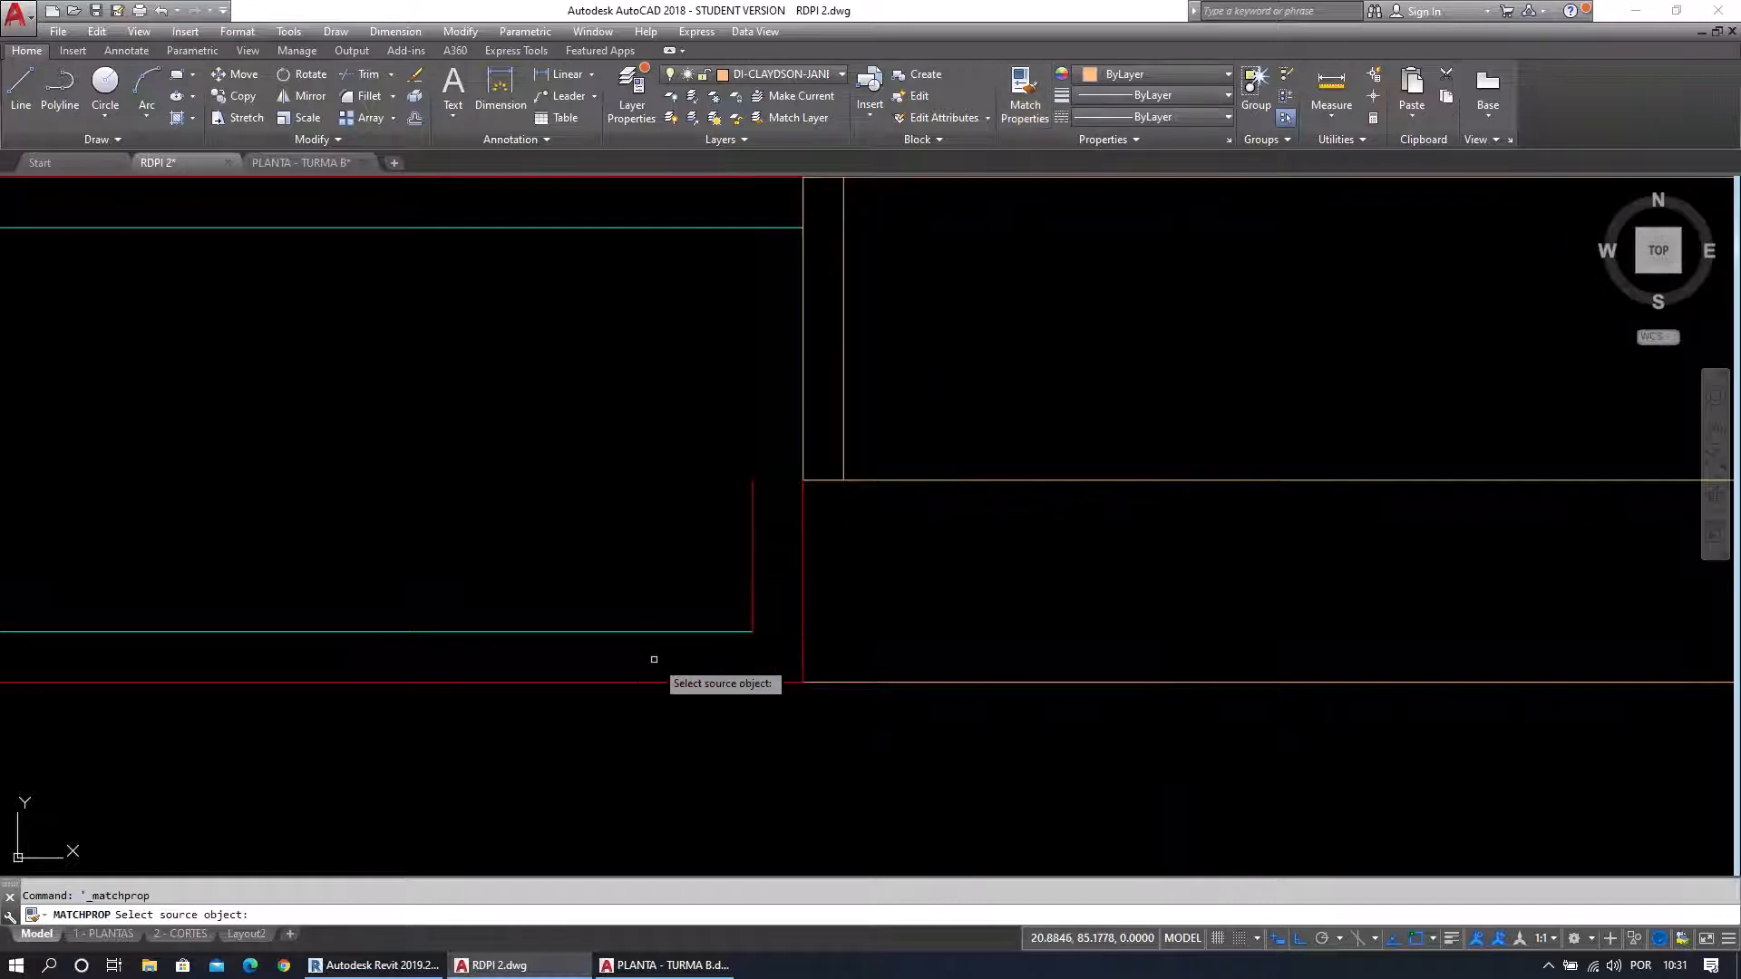
click(676, 633)
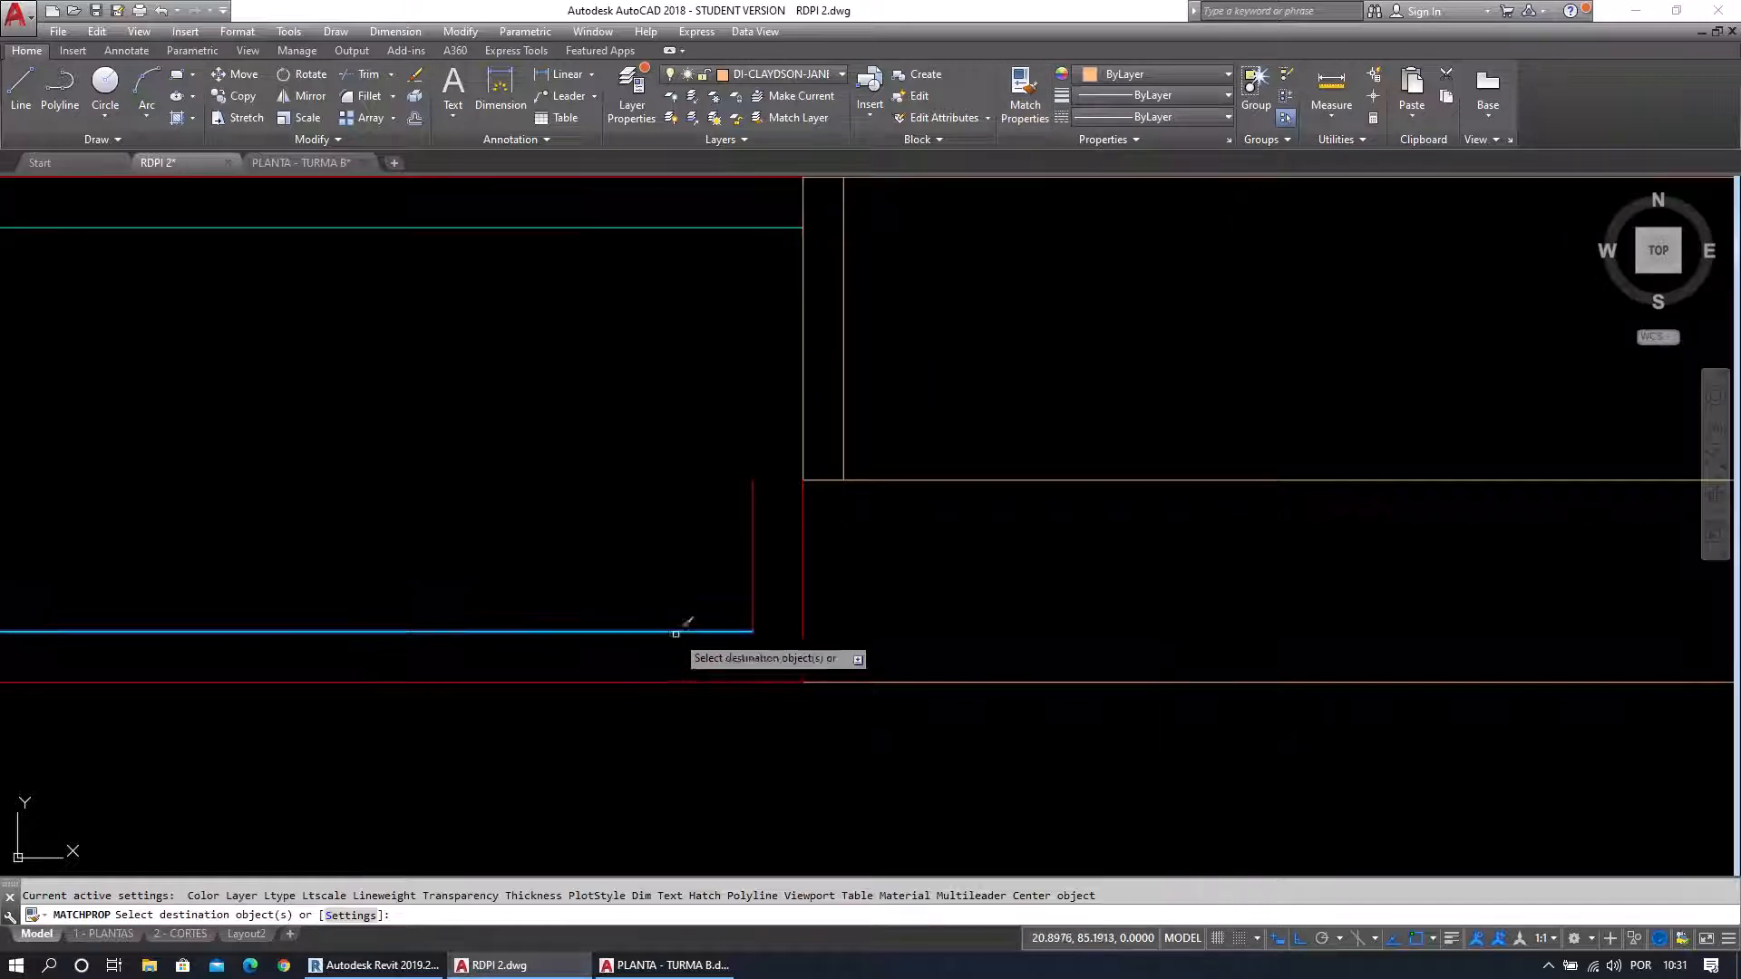
click(742, 585)
click(769, 570)
key(Escape)
key(Escape)
mouse_move(933, 578)
middle_down()
mouse_move(918, 544)
mouse_move(919, 573)
middle_up()
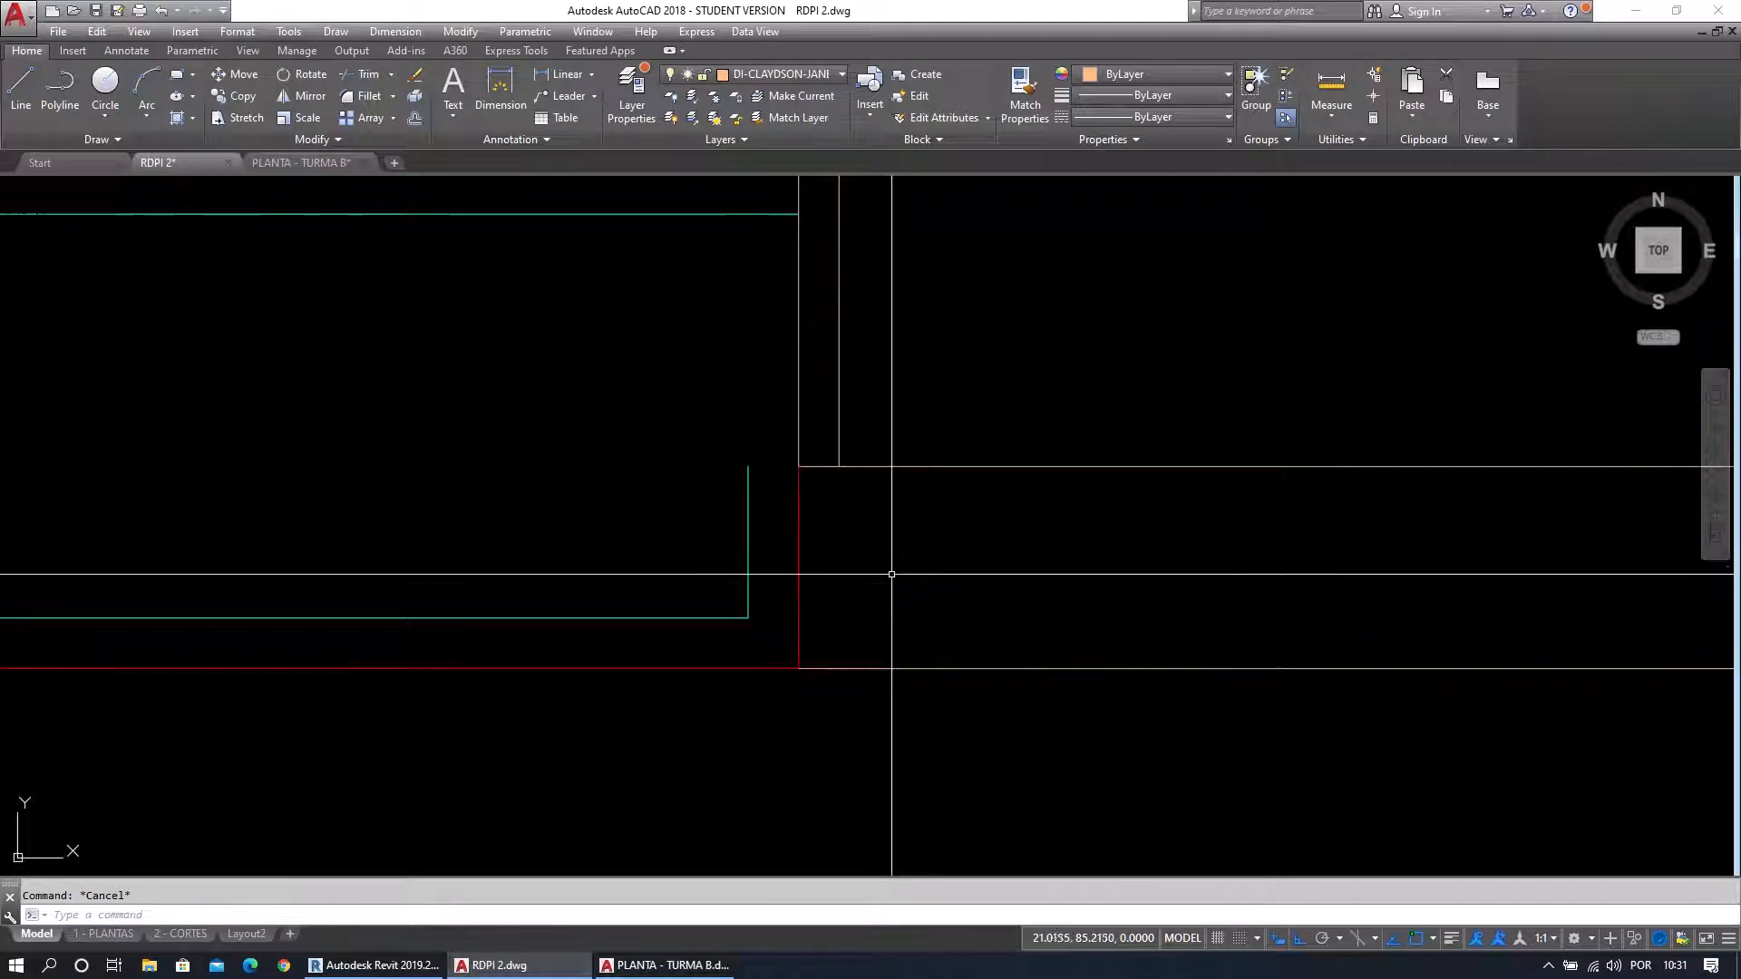
Stretch the offset wall line's inner end upward beyond the window frame's outer corner.
click(778, 495)
click(634, 438)
click(748, 466)
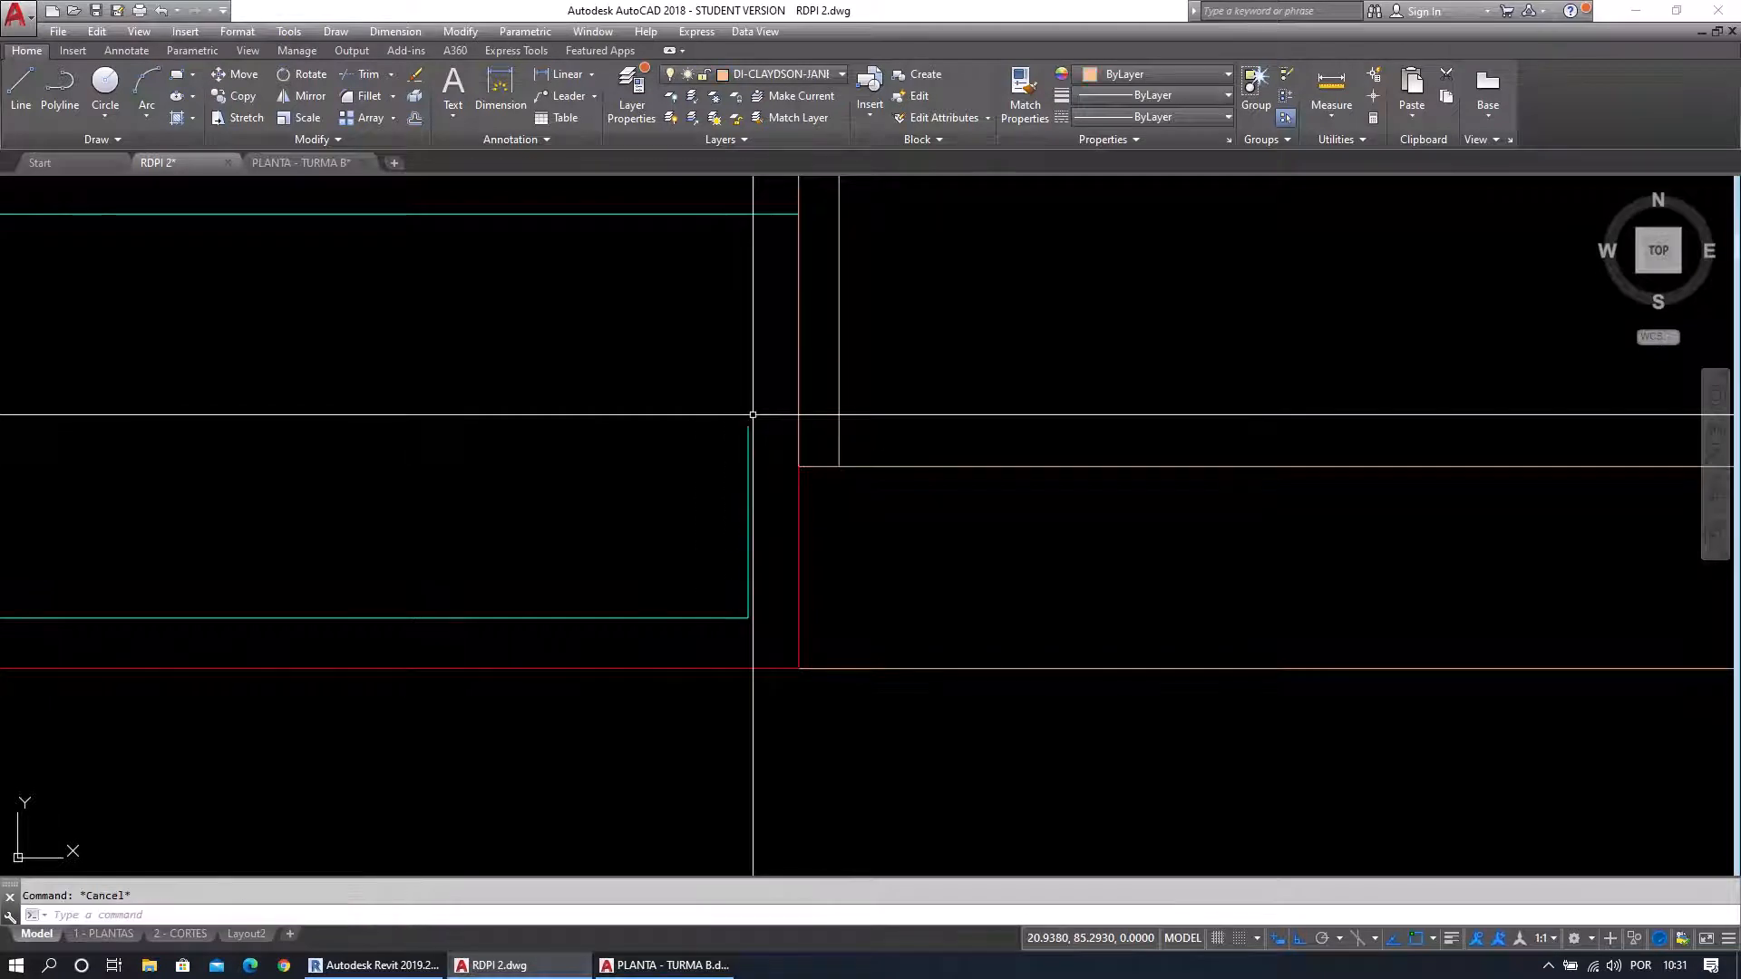
Draw a short horizontal line from the stretched end to the window frame and match it to the wall line's properties.
text(l)
key(Return)
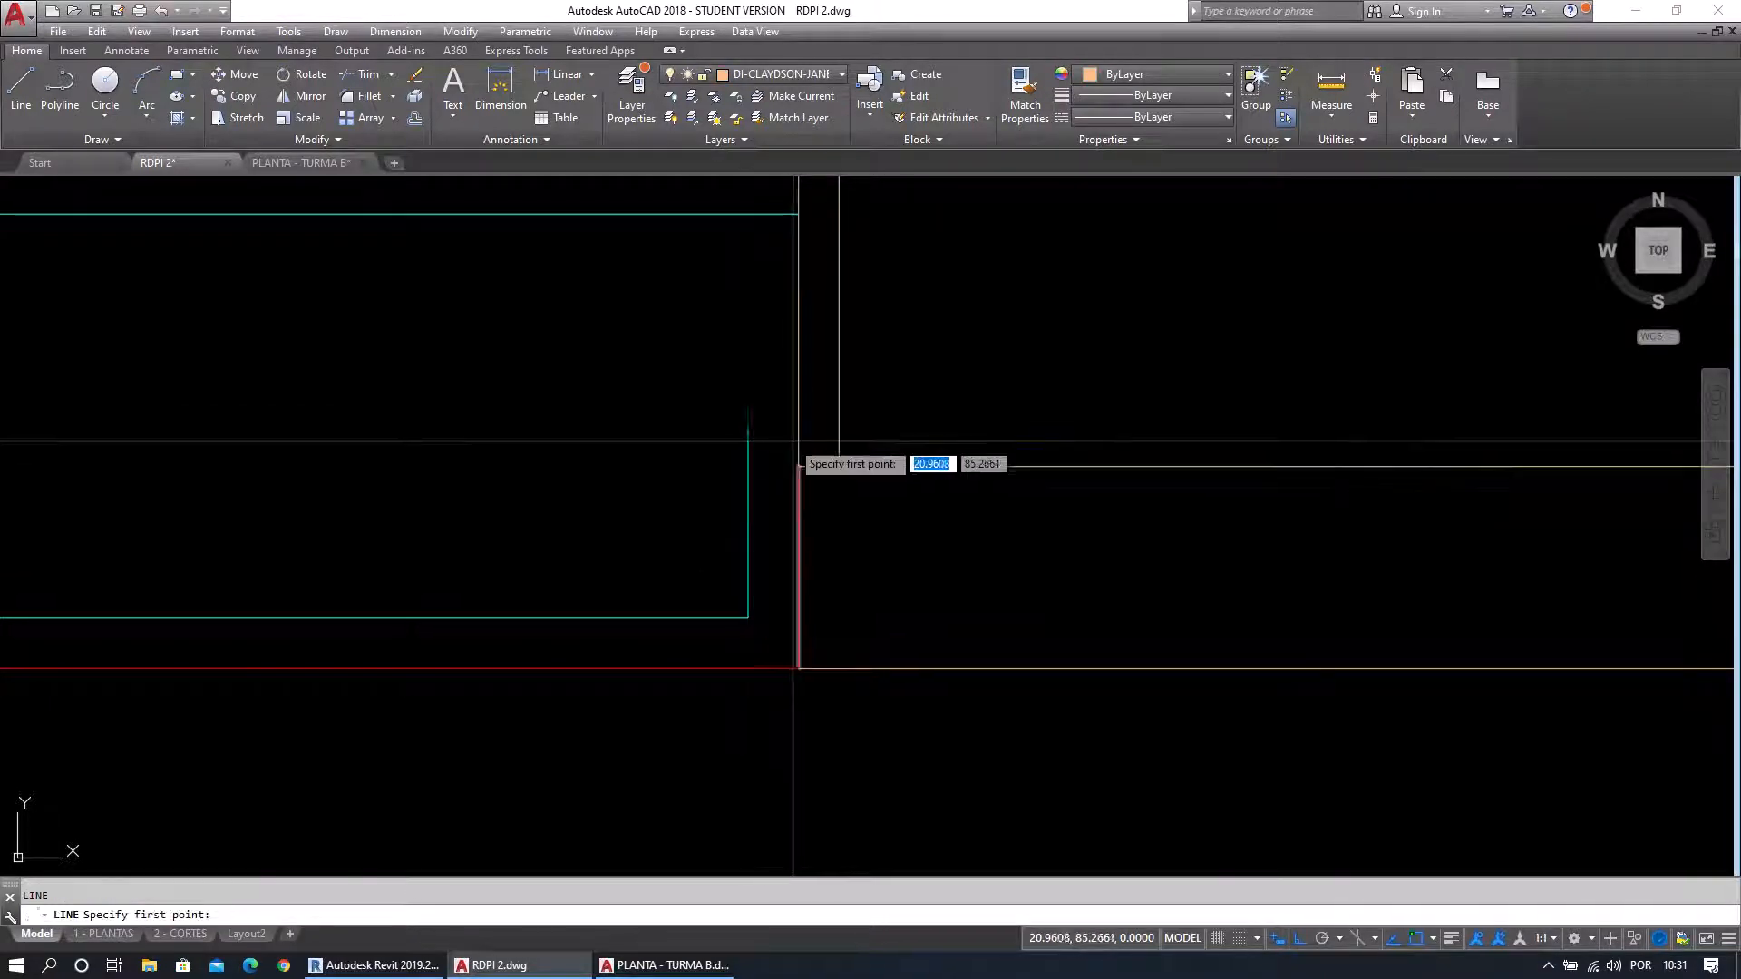
click(748, 427)
click(798, 426)
key(Escape)
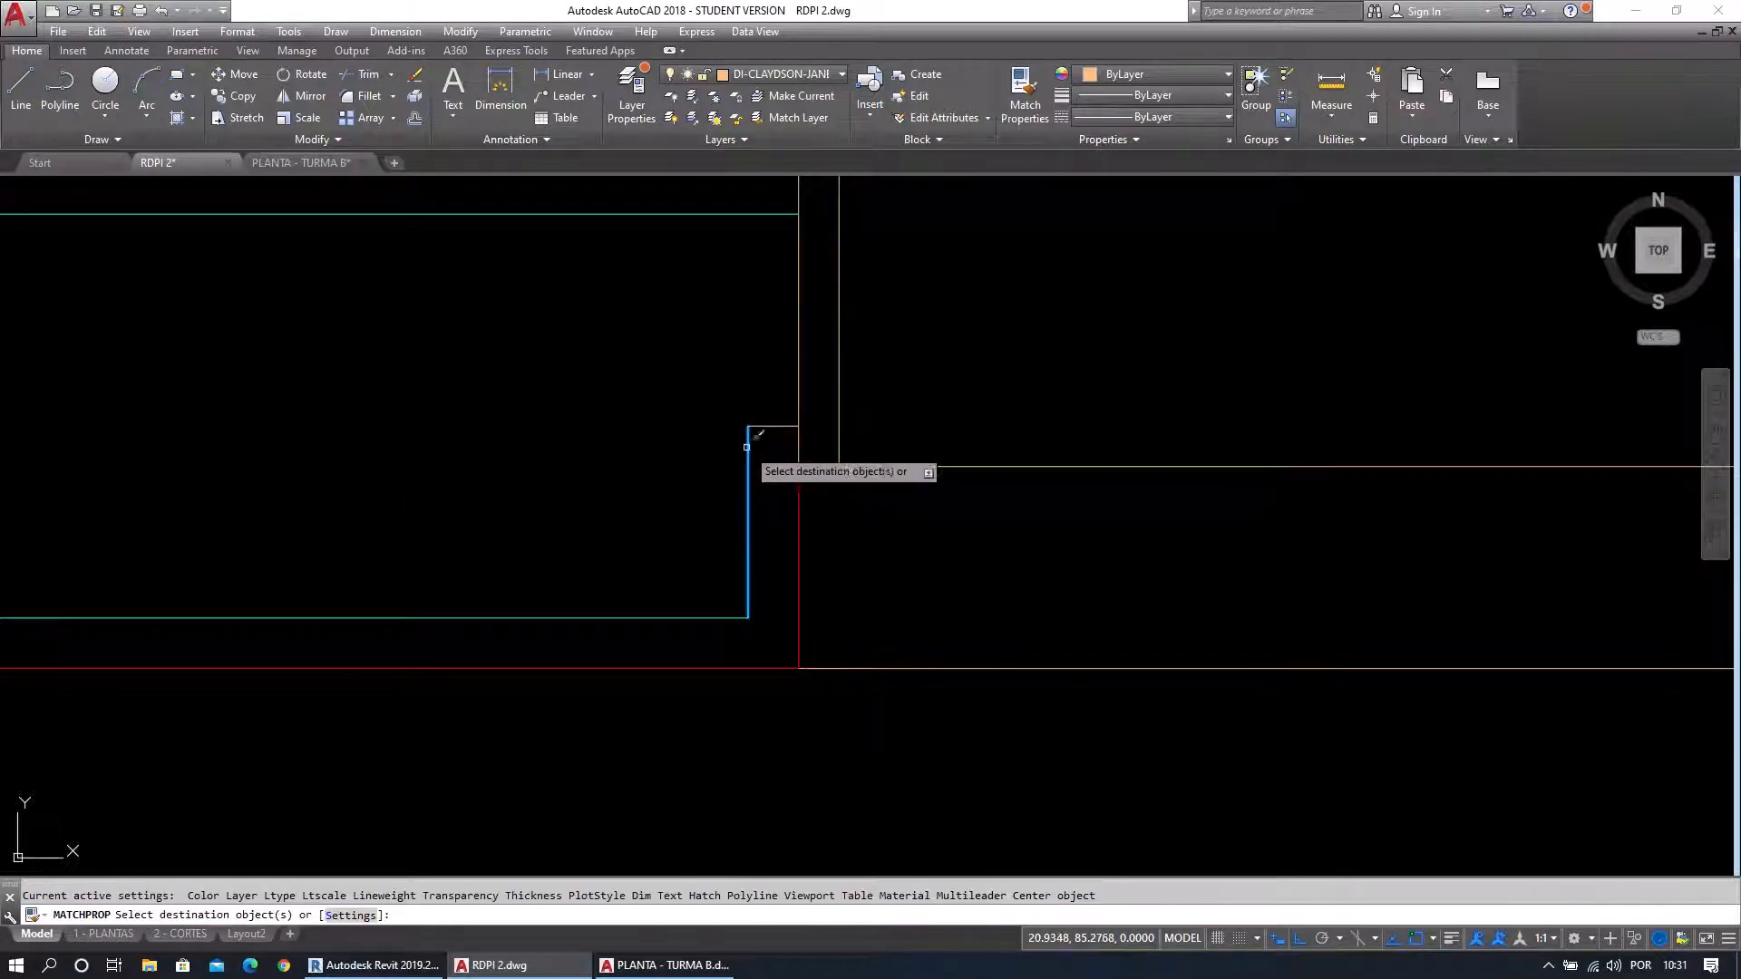
scroll(816, 505, down, 3)
key(Escape)
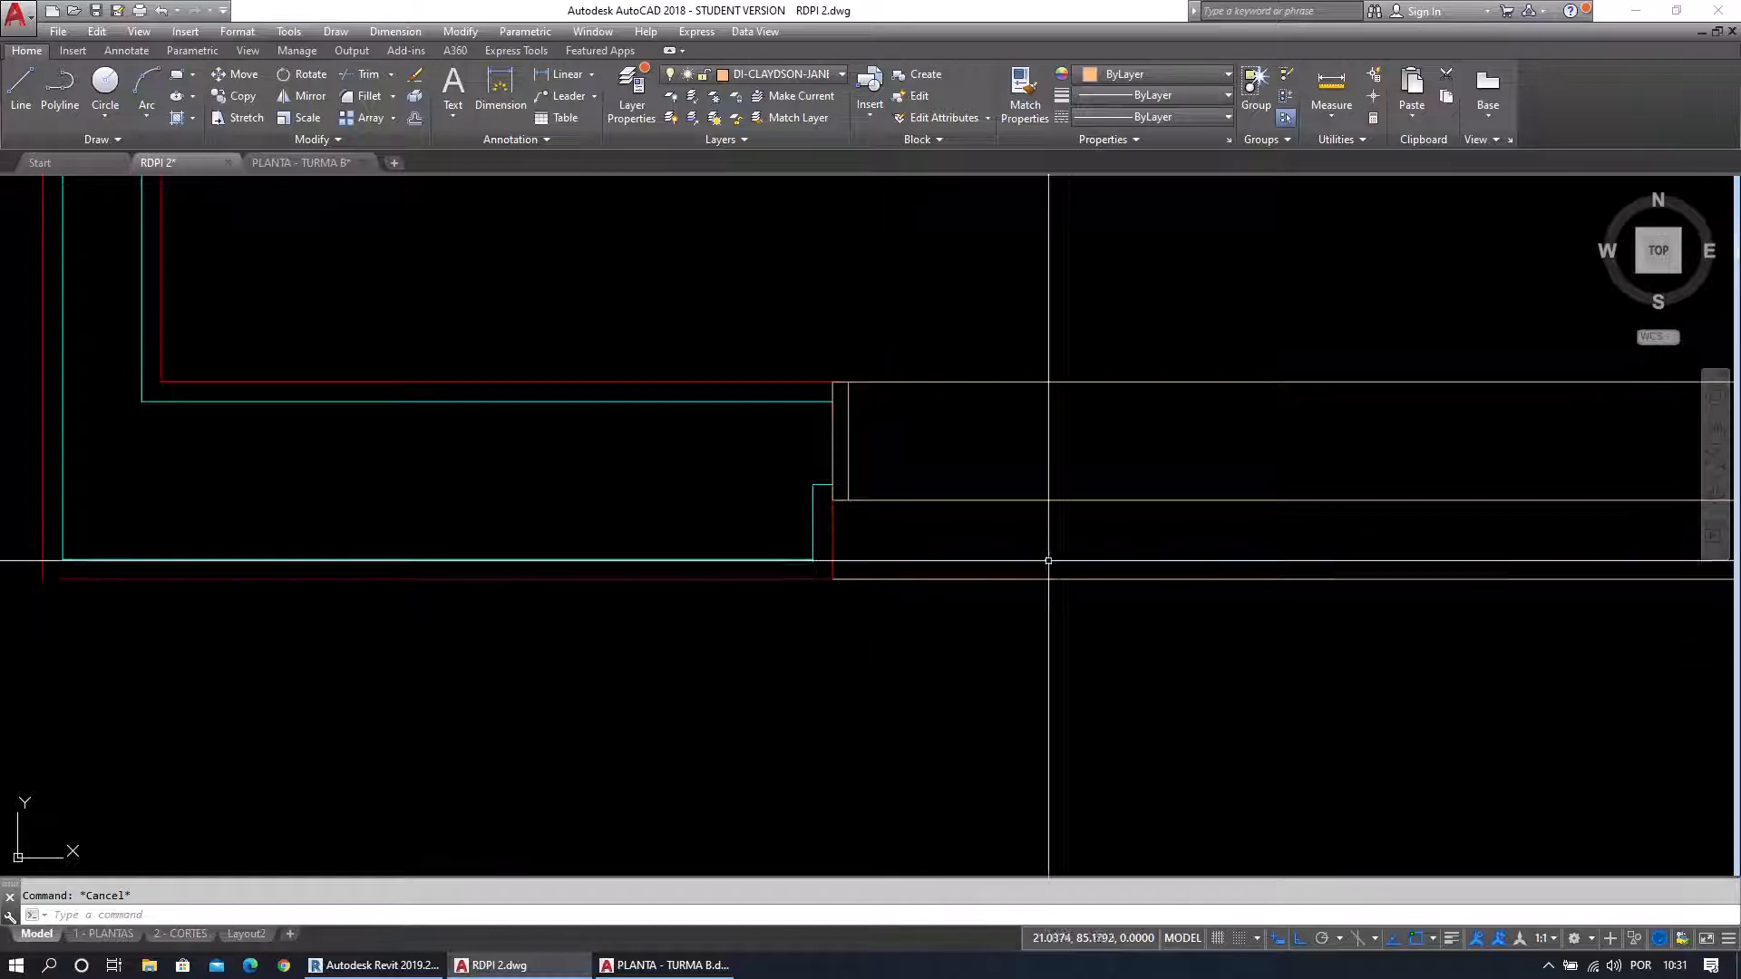
Draw a vertical line on the right side of the opening from its outer corner to the window frame's corner.
scroll(1042, 556, down, 4)
scroll(1392, 524, up, 5)
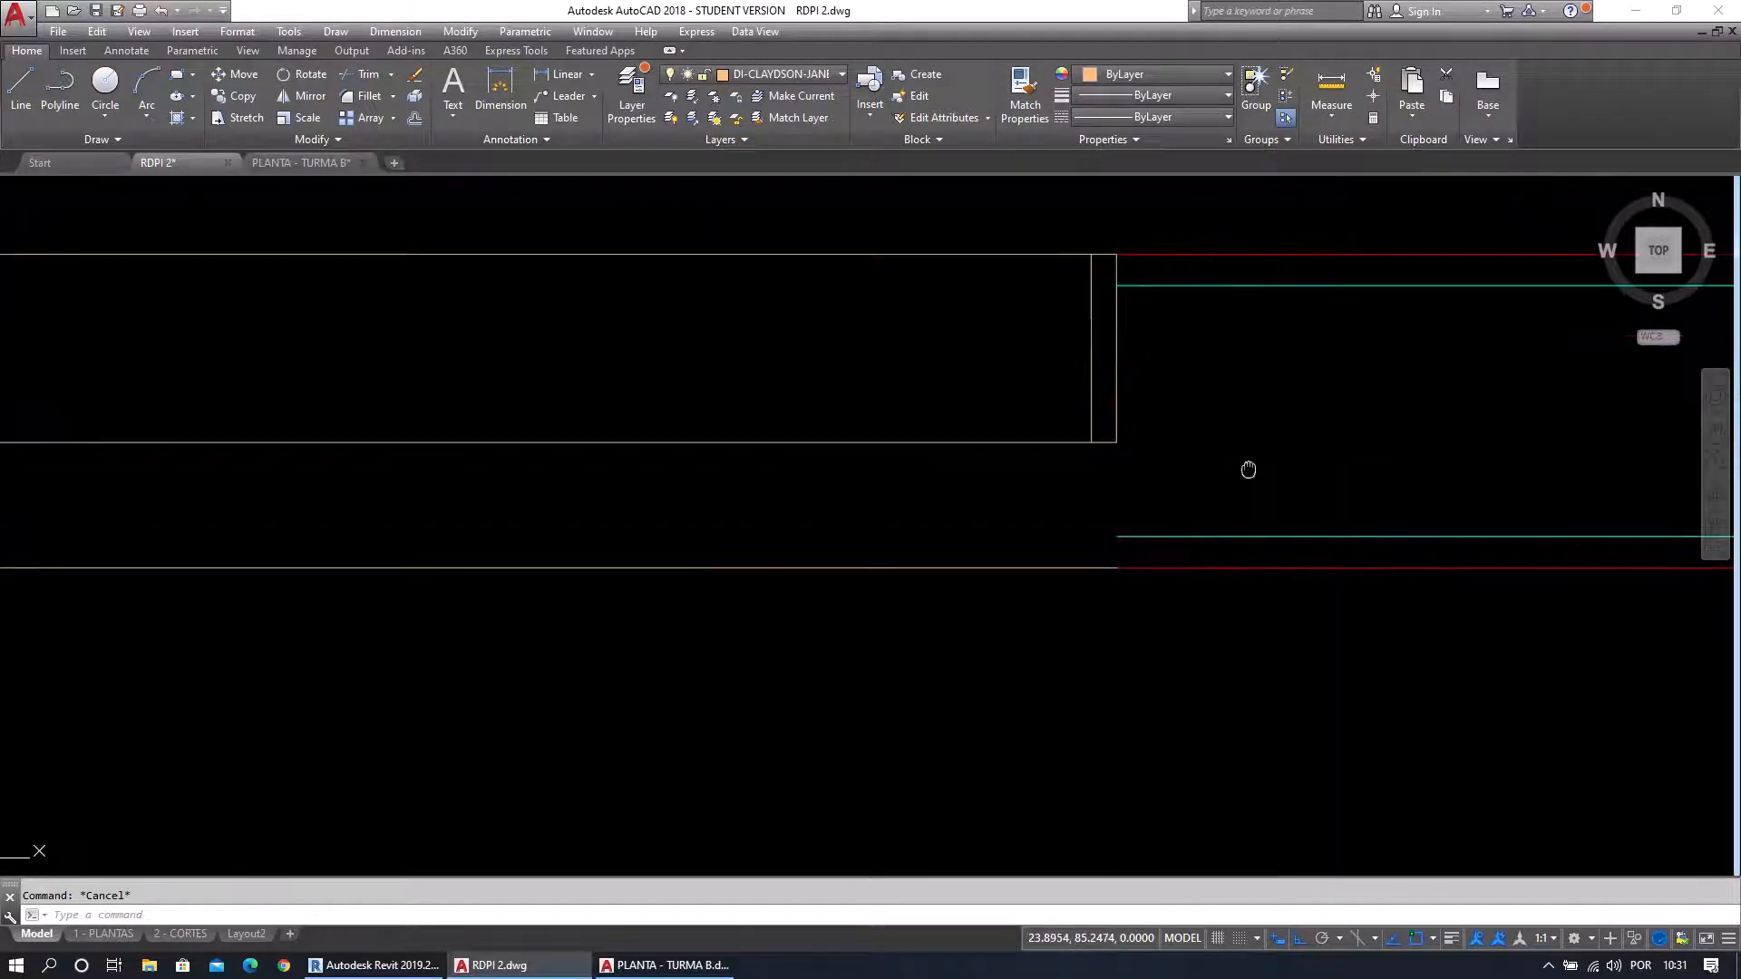
text(l)
key(Return)
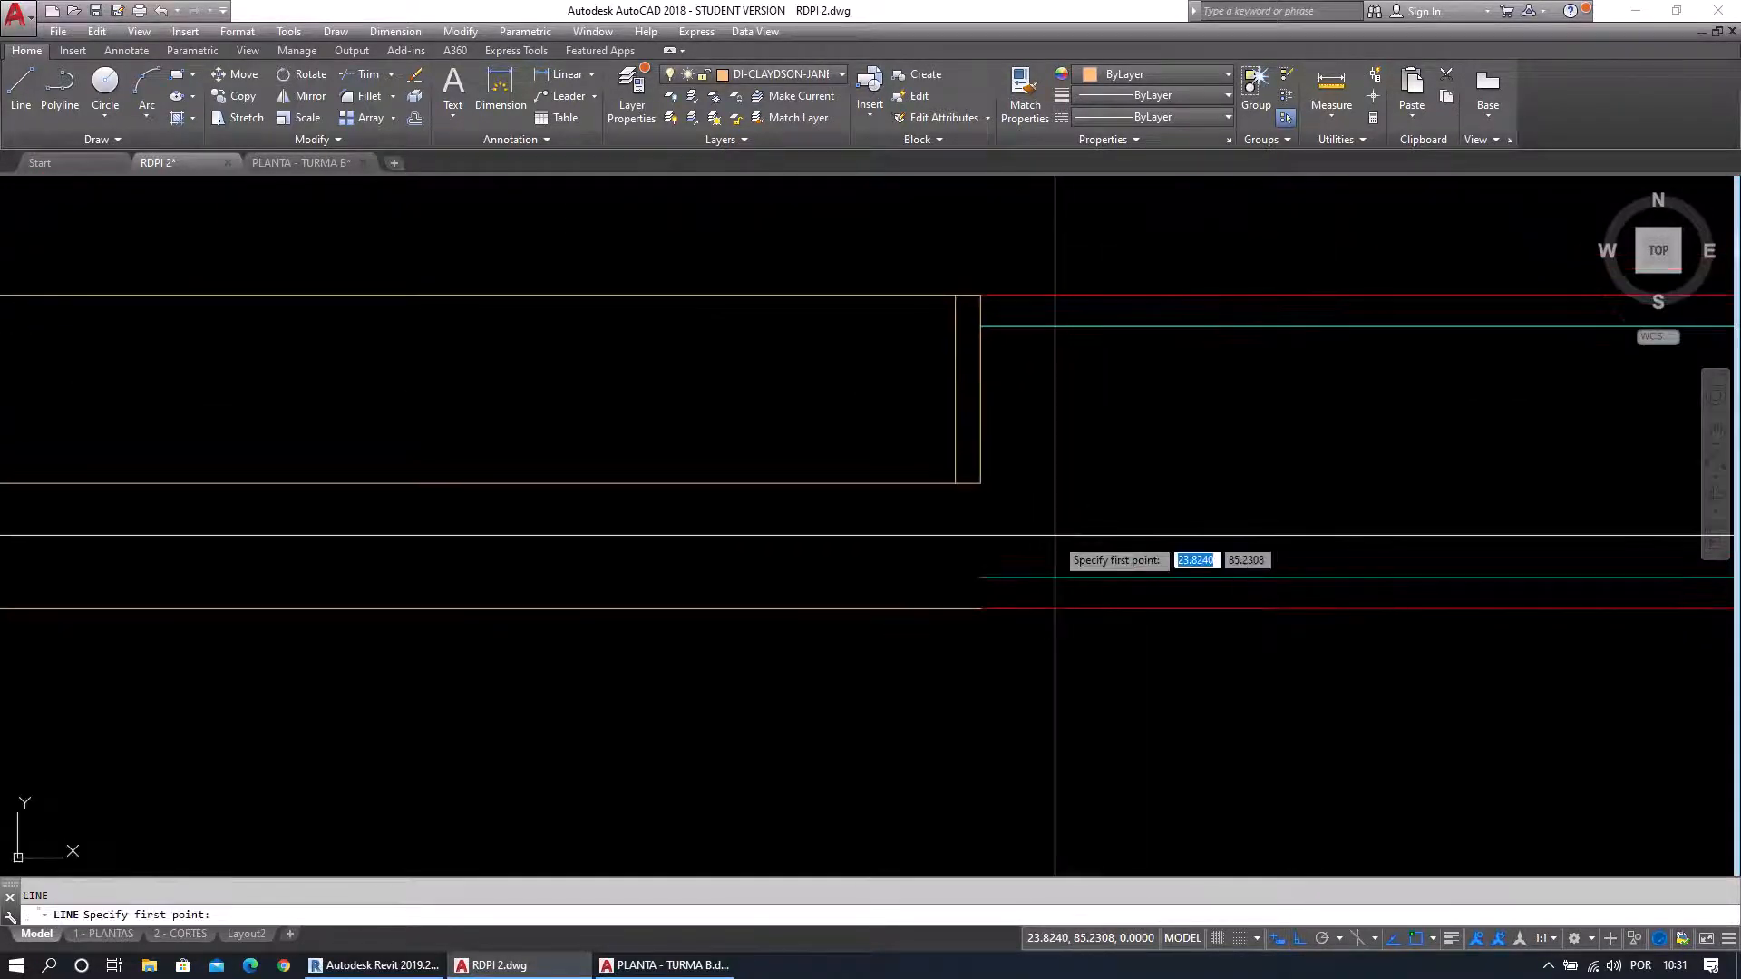
click(981, 608)
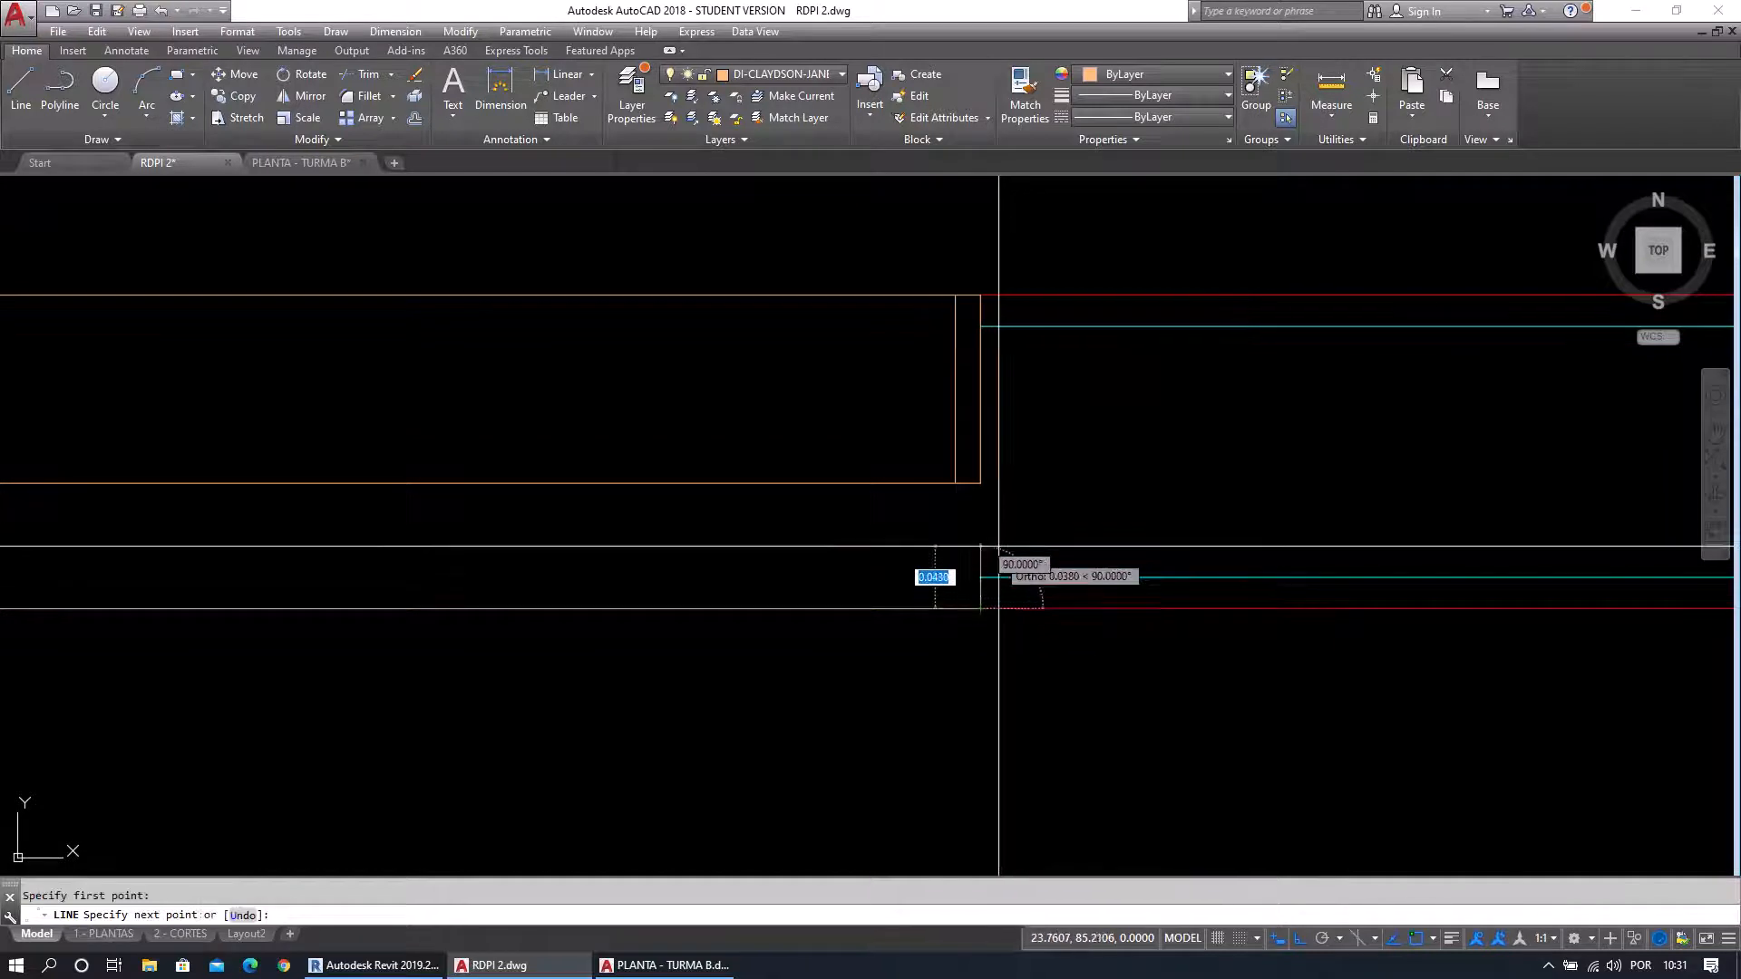
click(981, 483)
key(Escape)
Move the new vertical line on the right side of the opening to the REVESTIMENTO layer.
click(1028, 513)
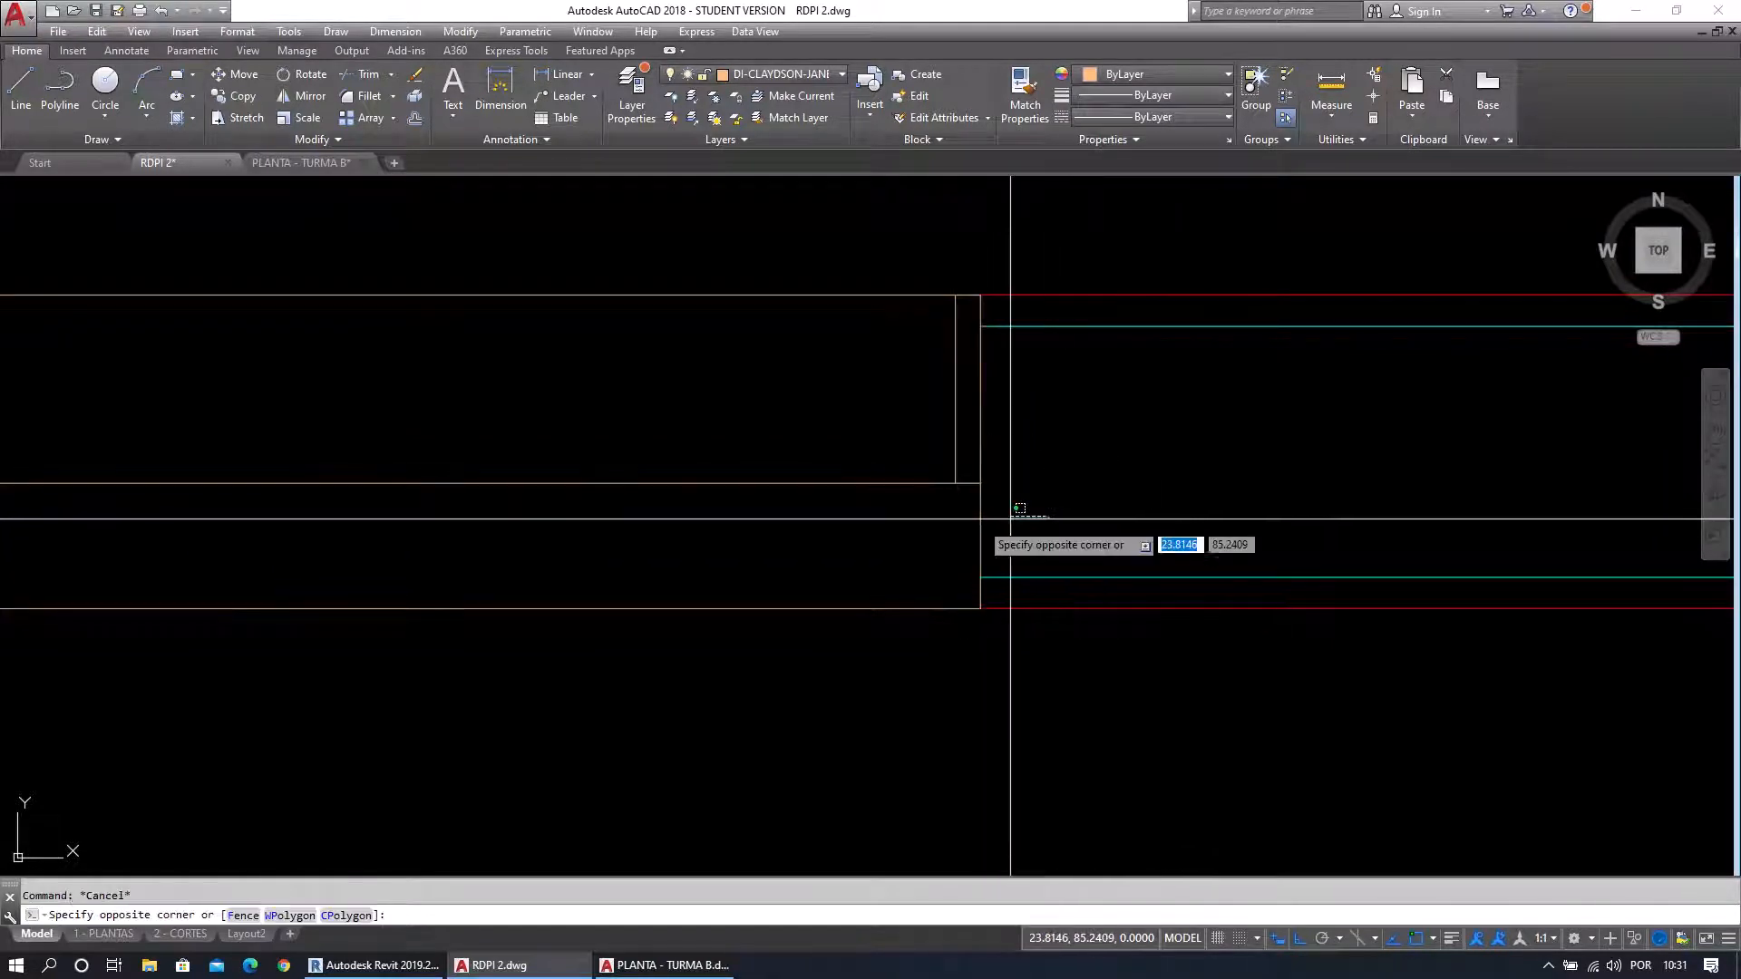
click(945, 537)
click(769, 75)
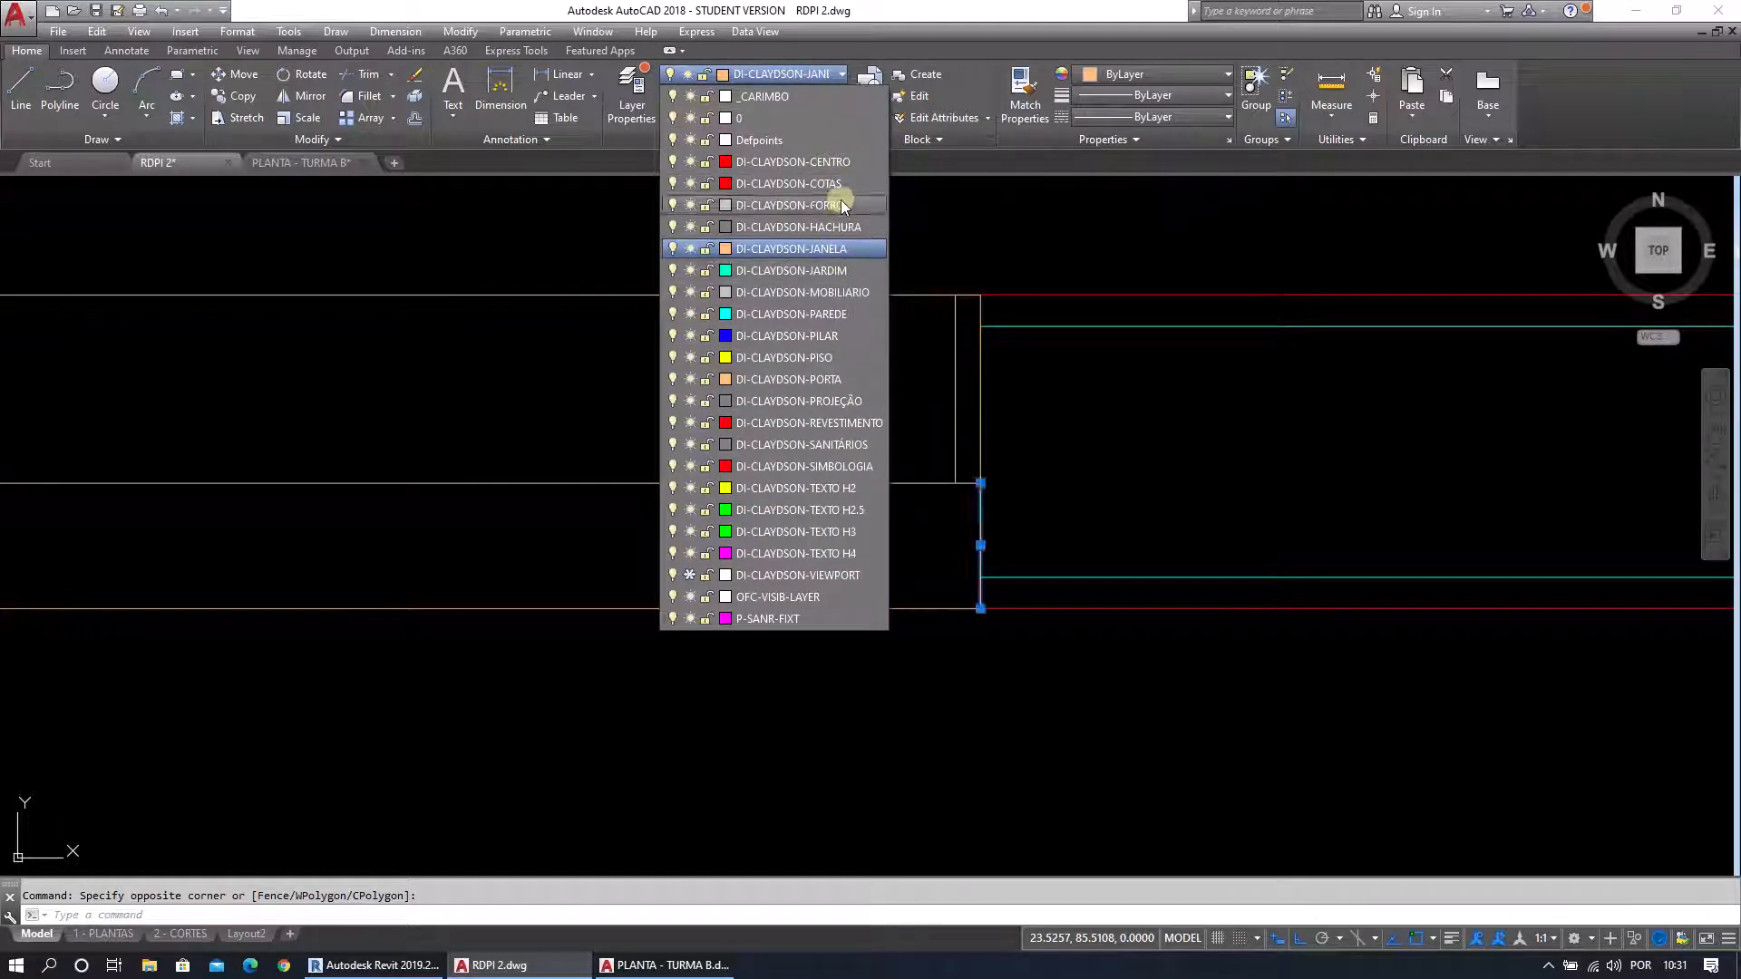
click(844, 423)
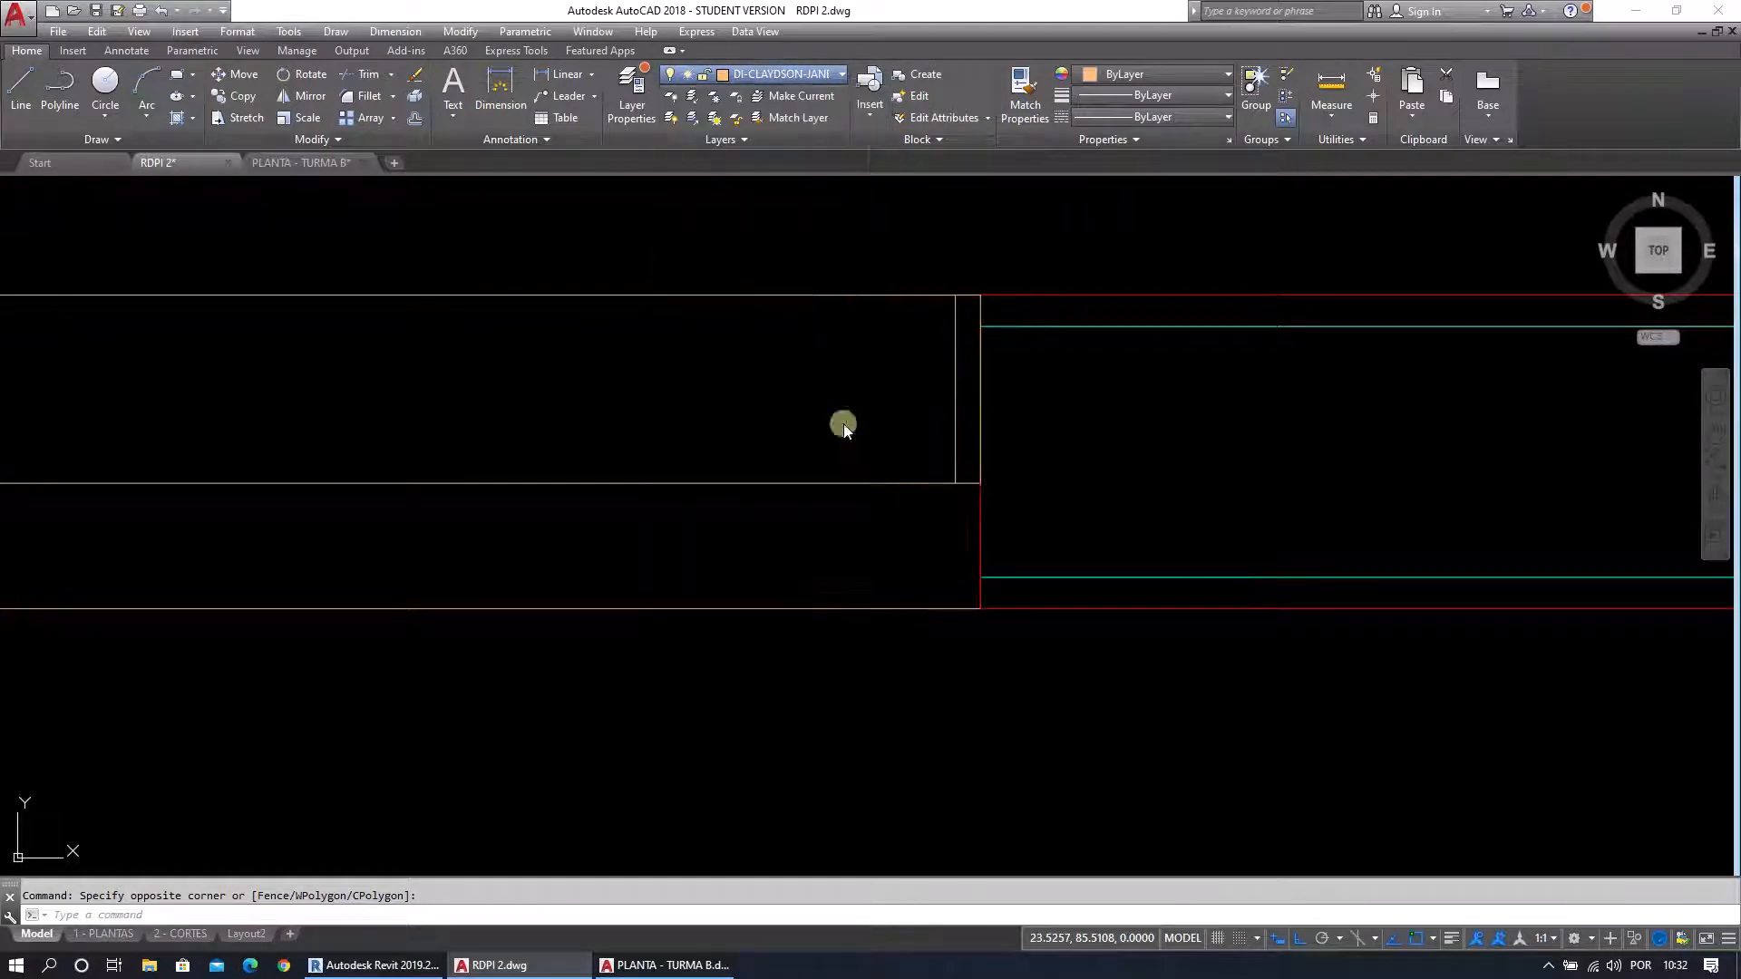
key(Escape)
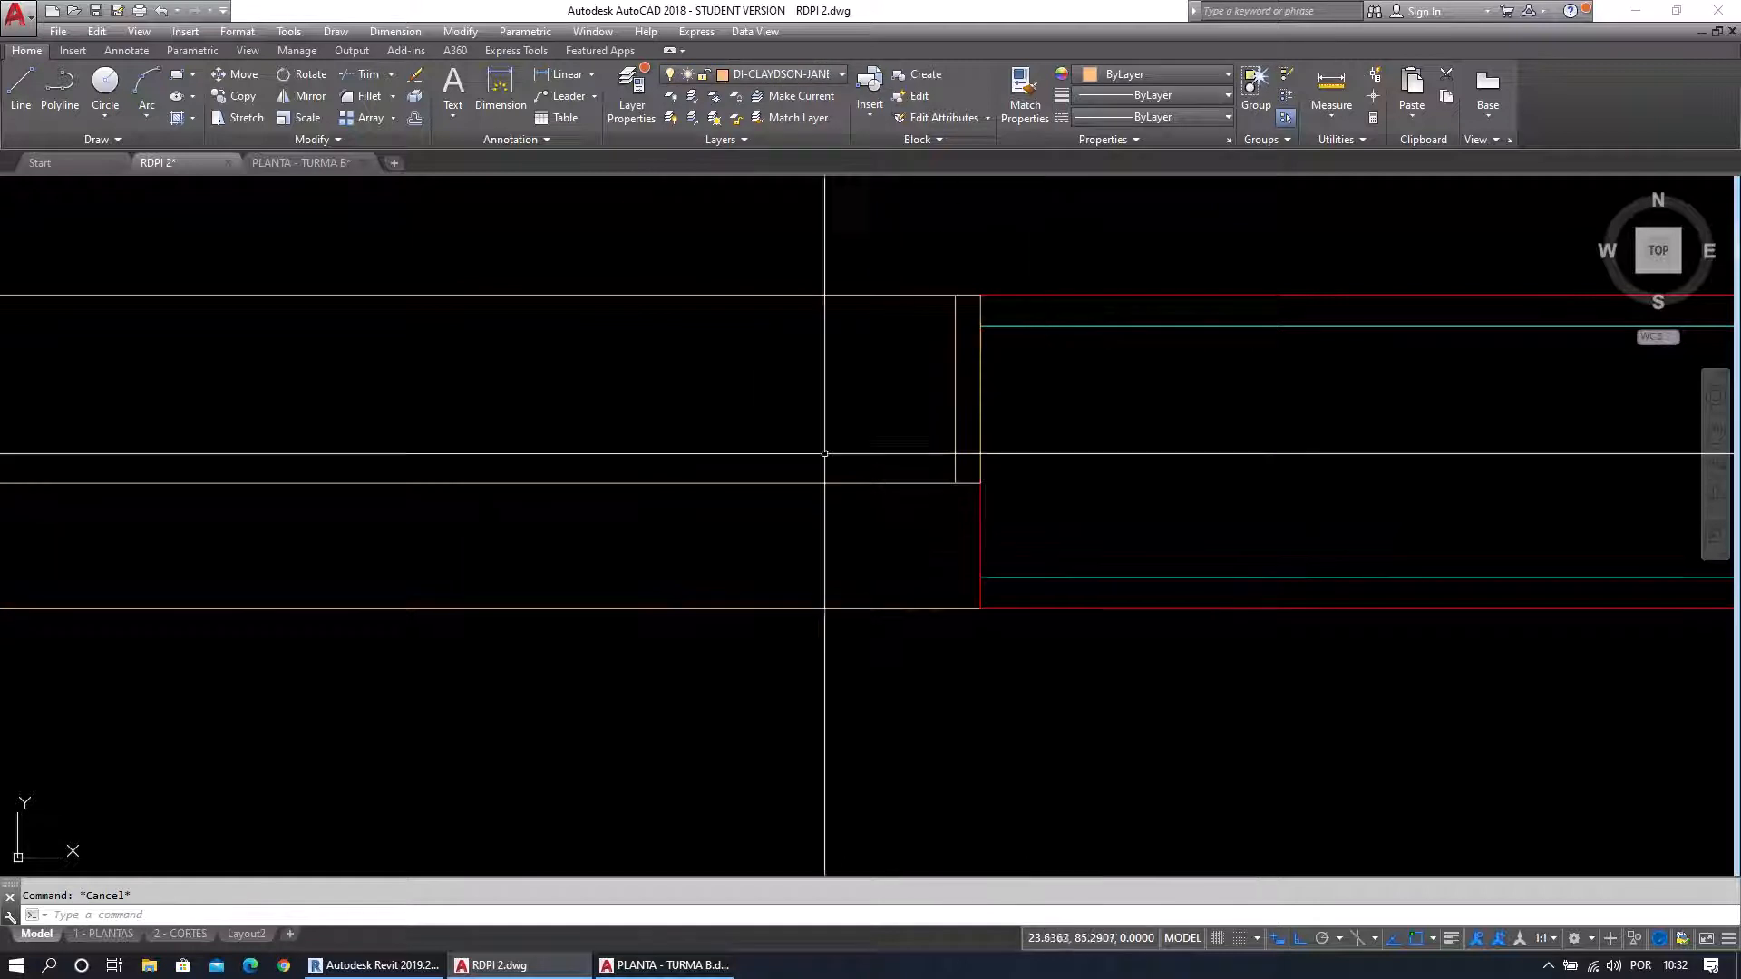
Offset the short right finish line by 0.025 into the wall.
click(415, 119)
key(Escape)
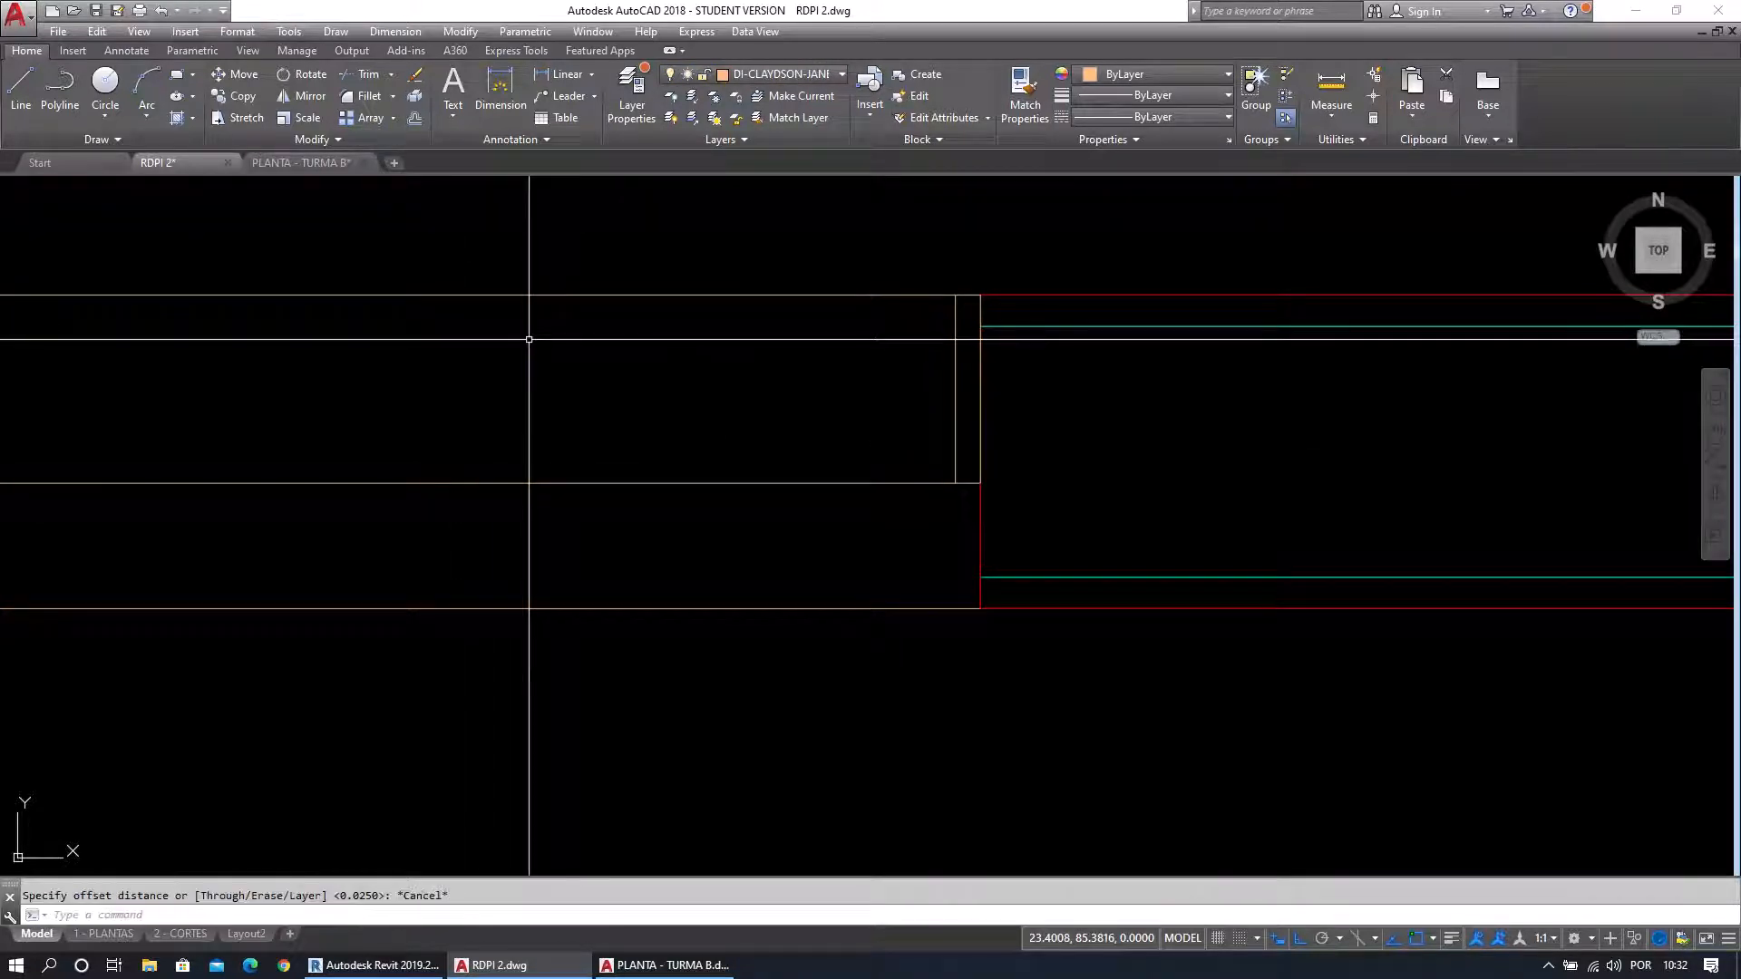
text(o)
key(Return)
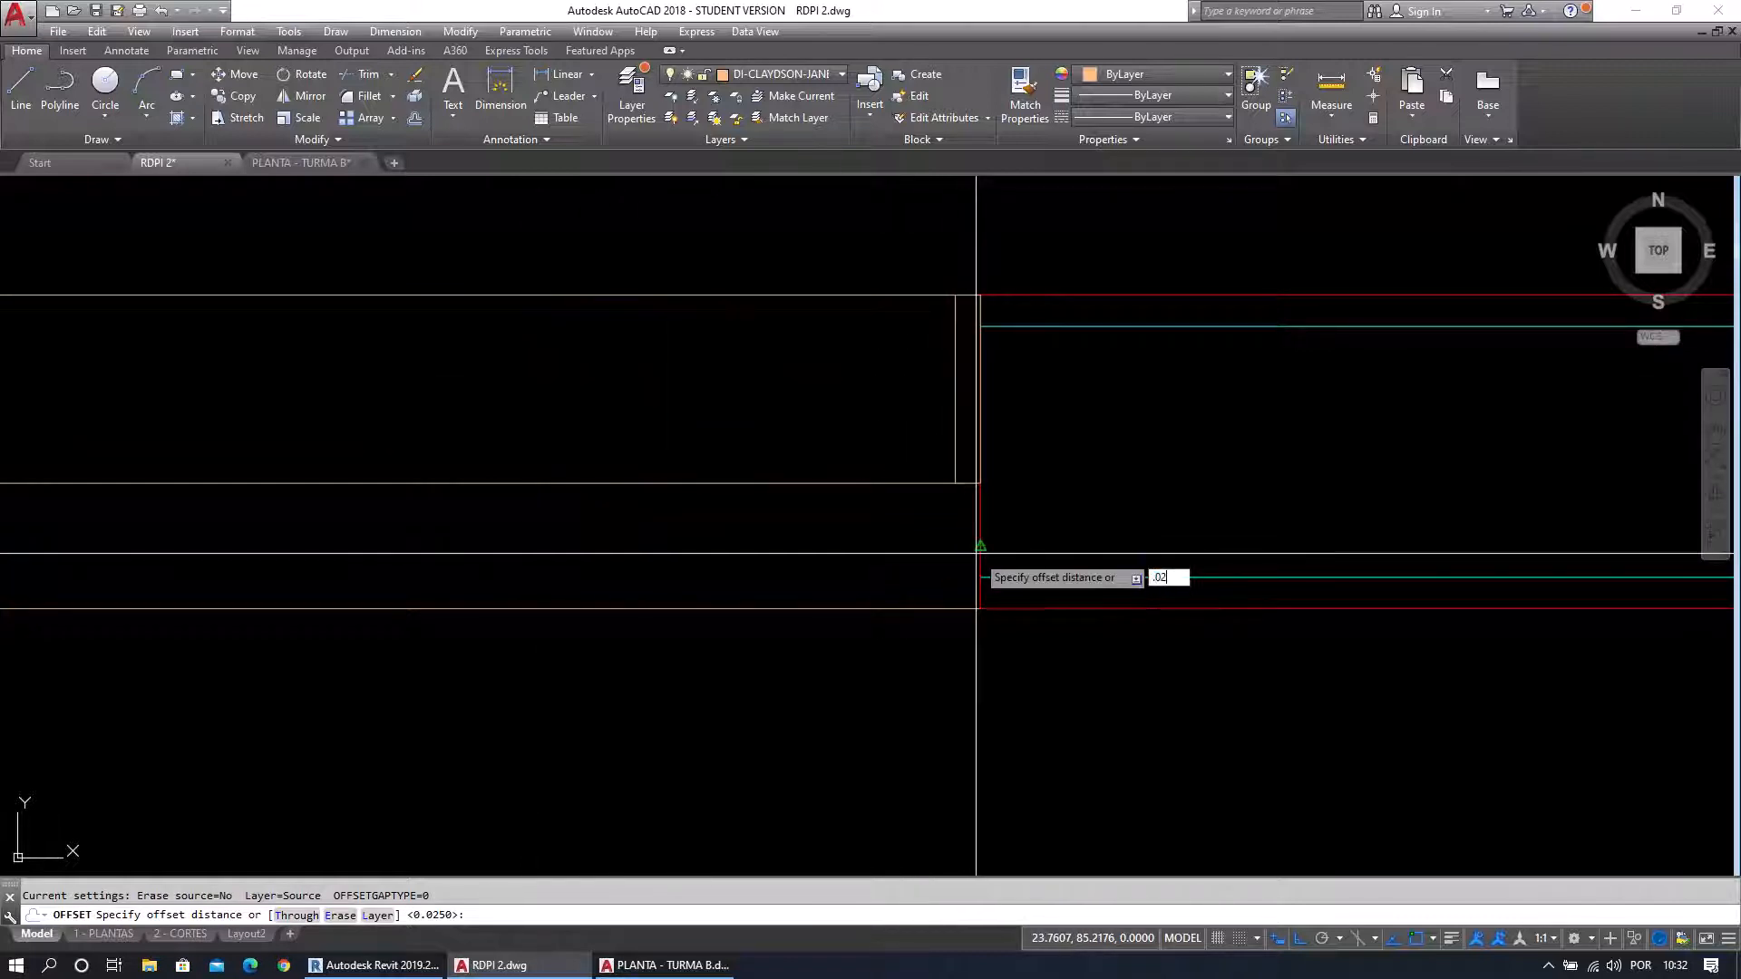
key(Return)
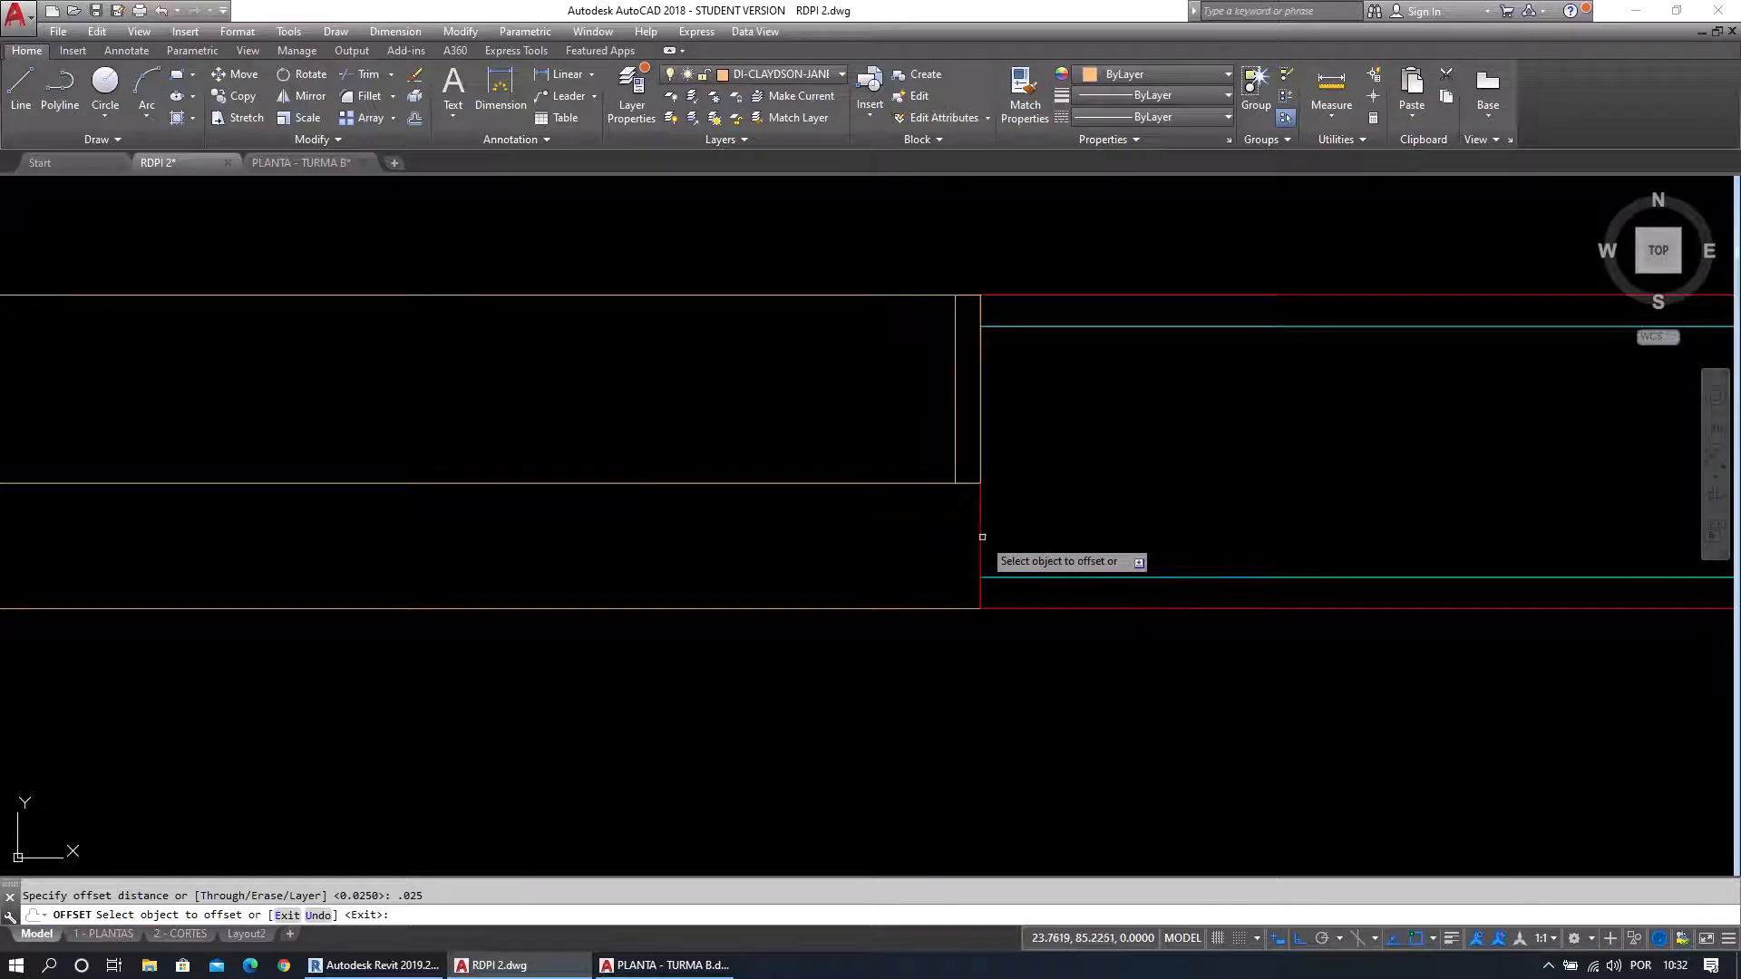
click(982, 537)
click(1031, 522)
key(Escape)
key(Escape)
Stretch the right offset line's inner end upward beyond the window frame's outer corner.
click(1049, 531)
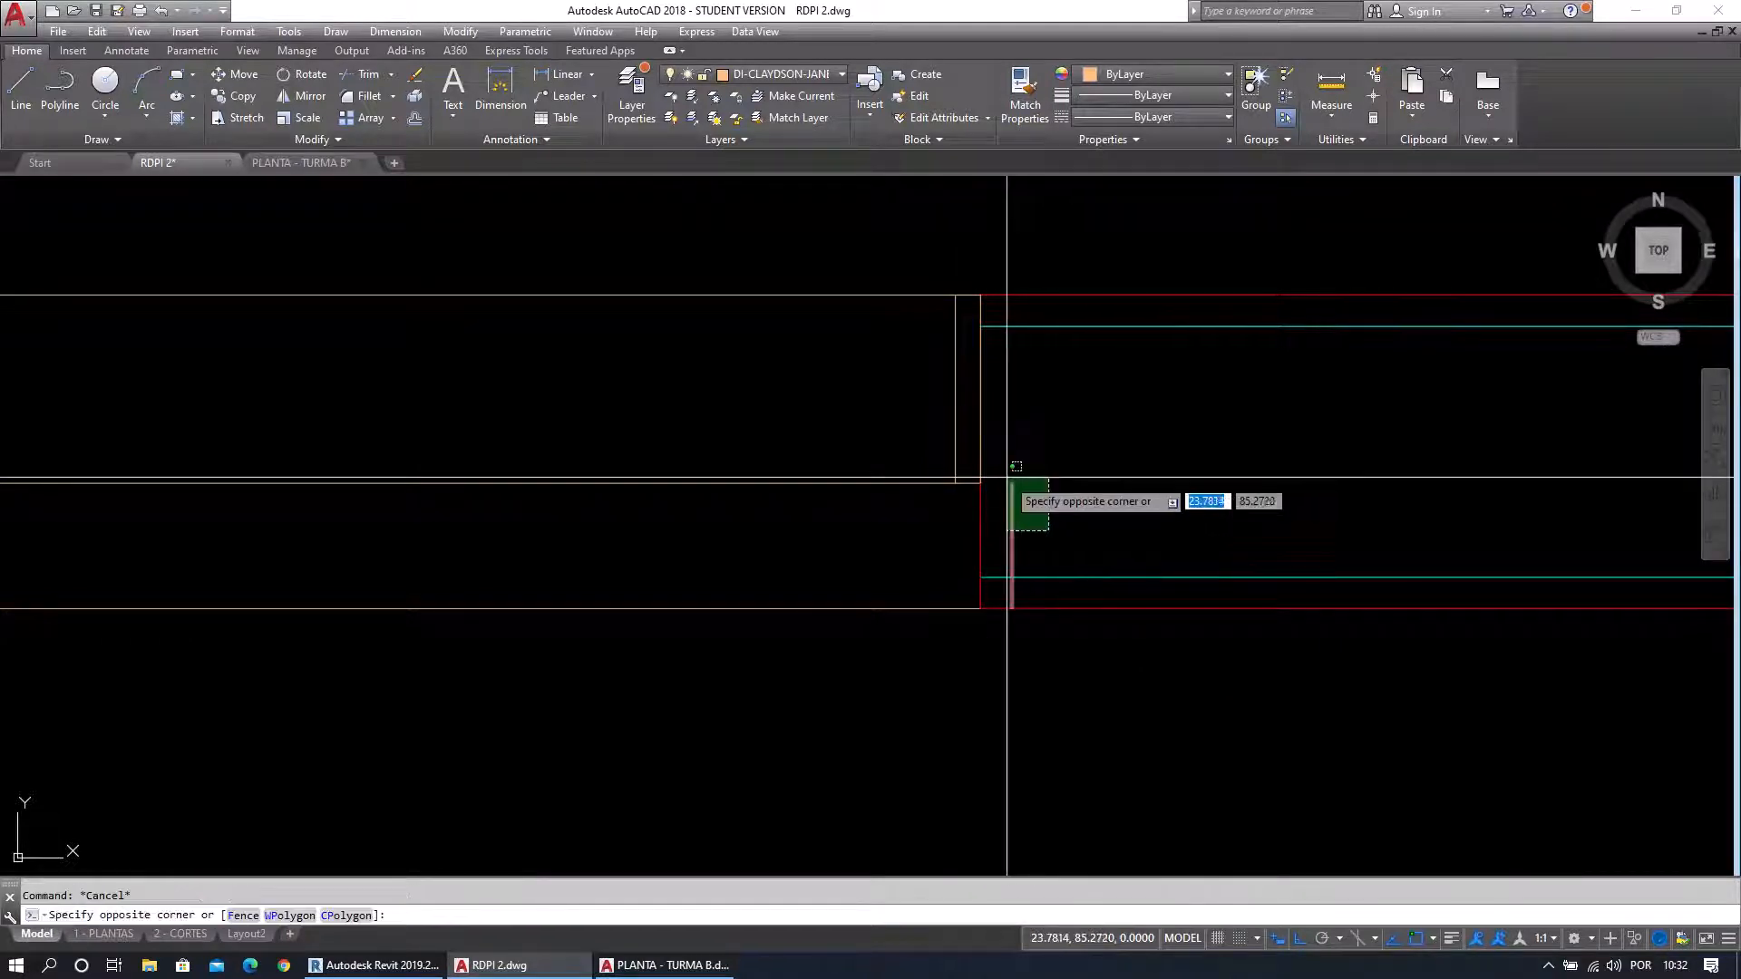
click(1017, 466)
click(1012, 483)
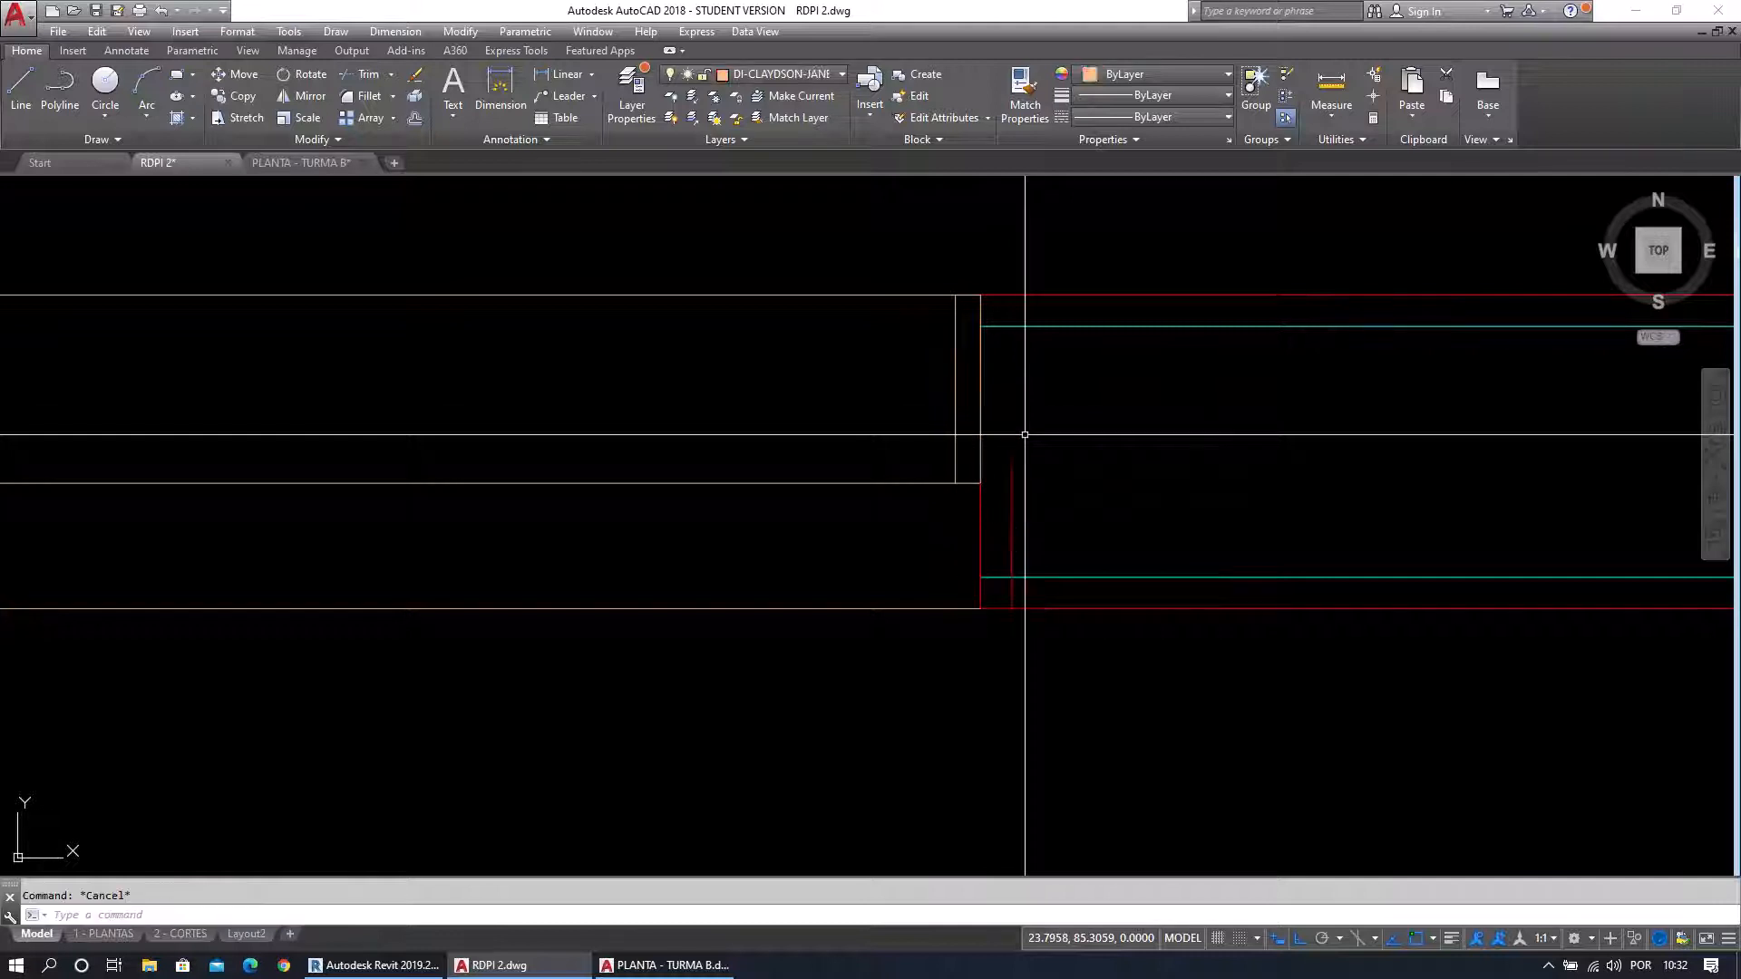
click(998, 445)
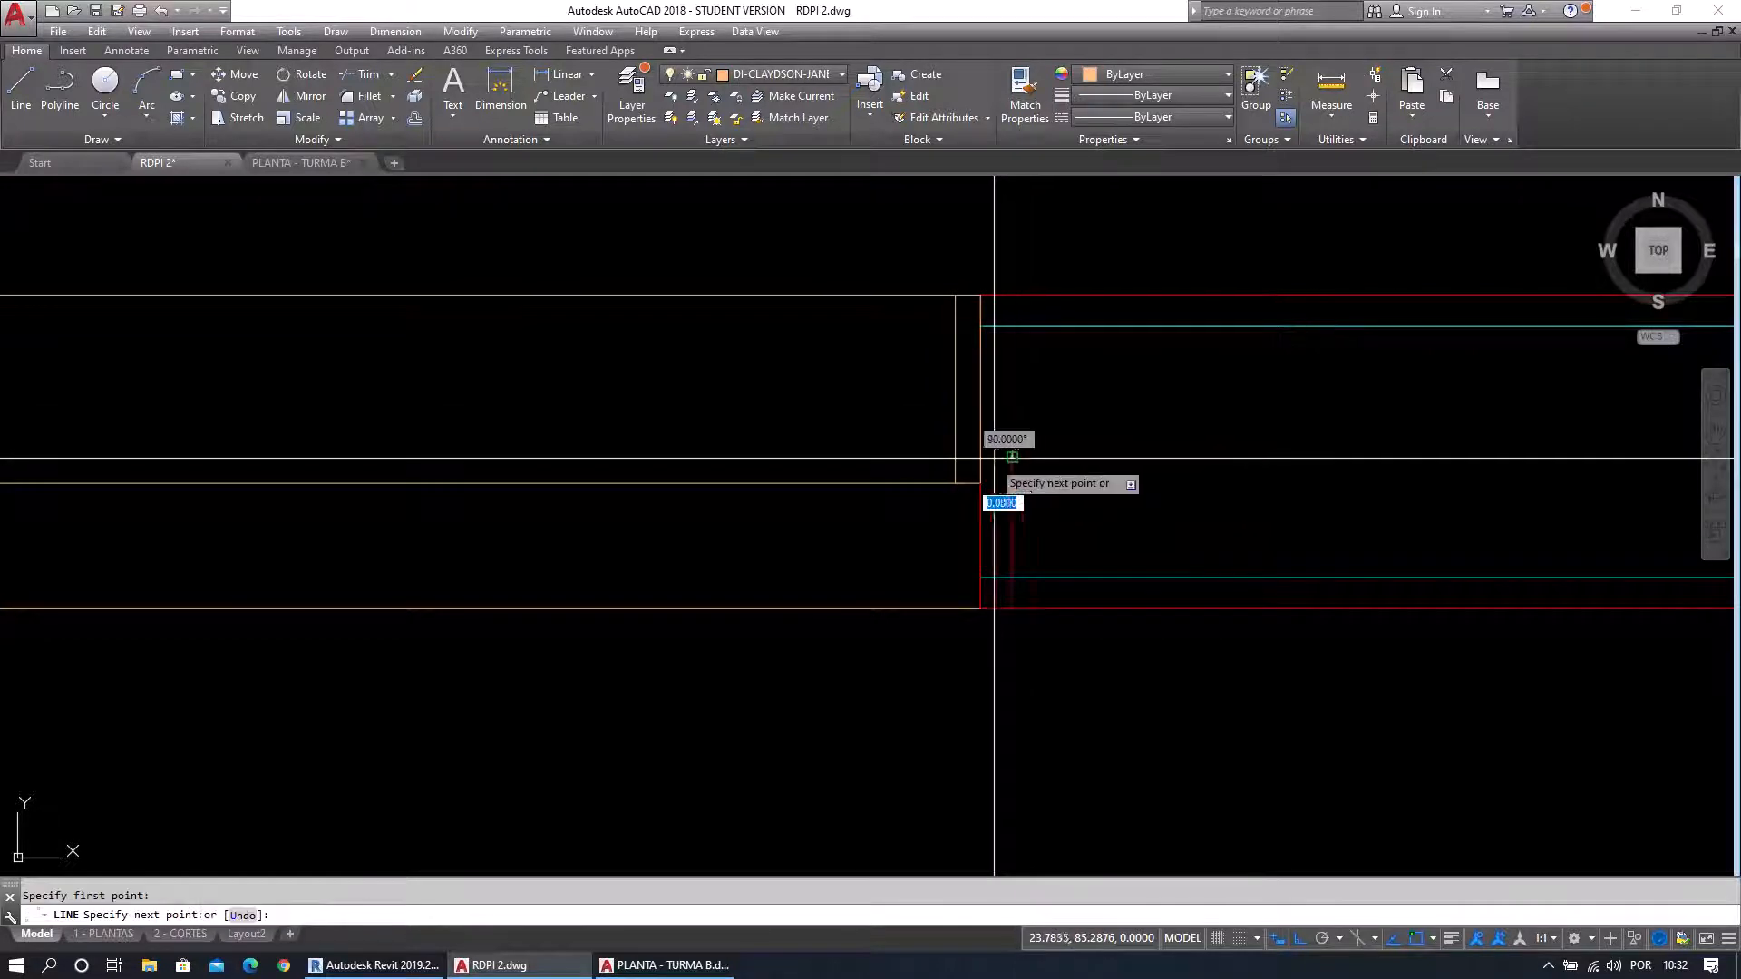
key(Escape)
scroll(1018, 486, up, 5)
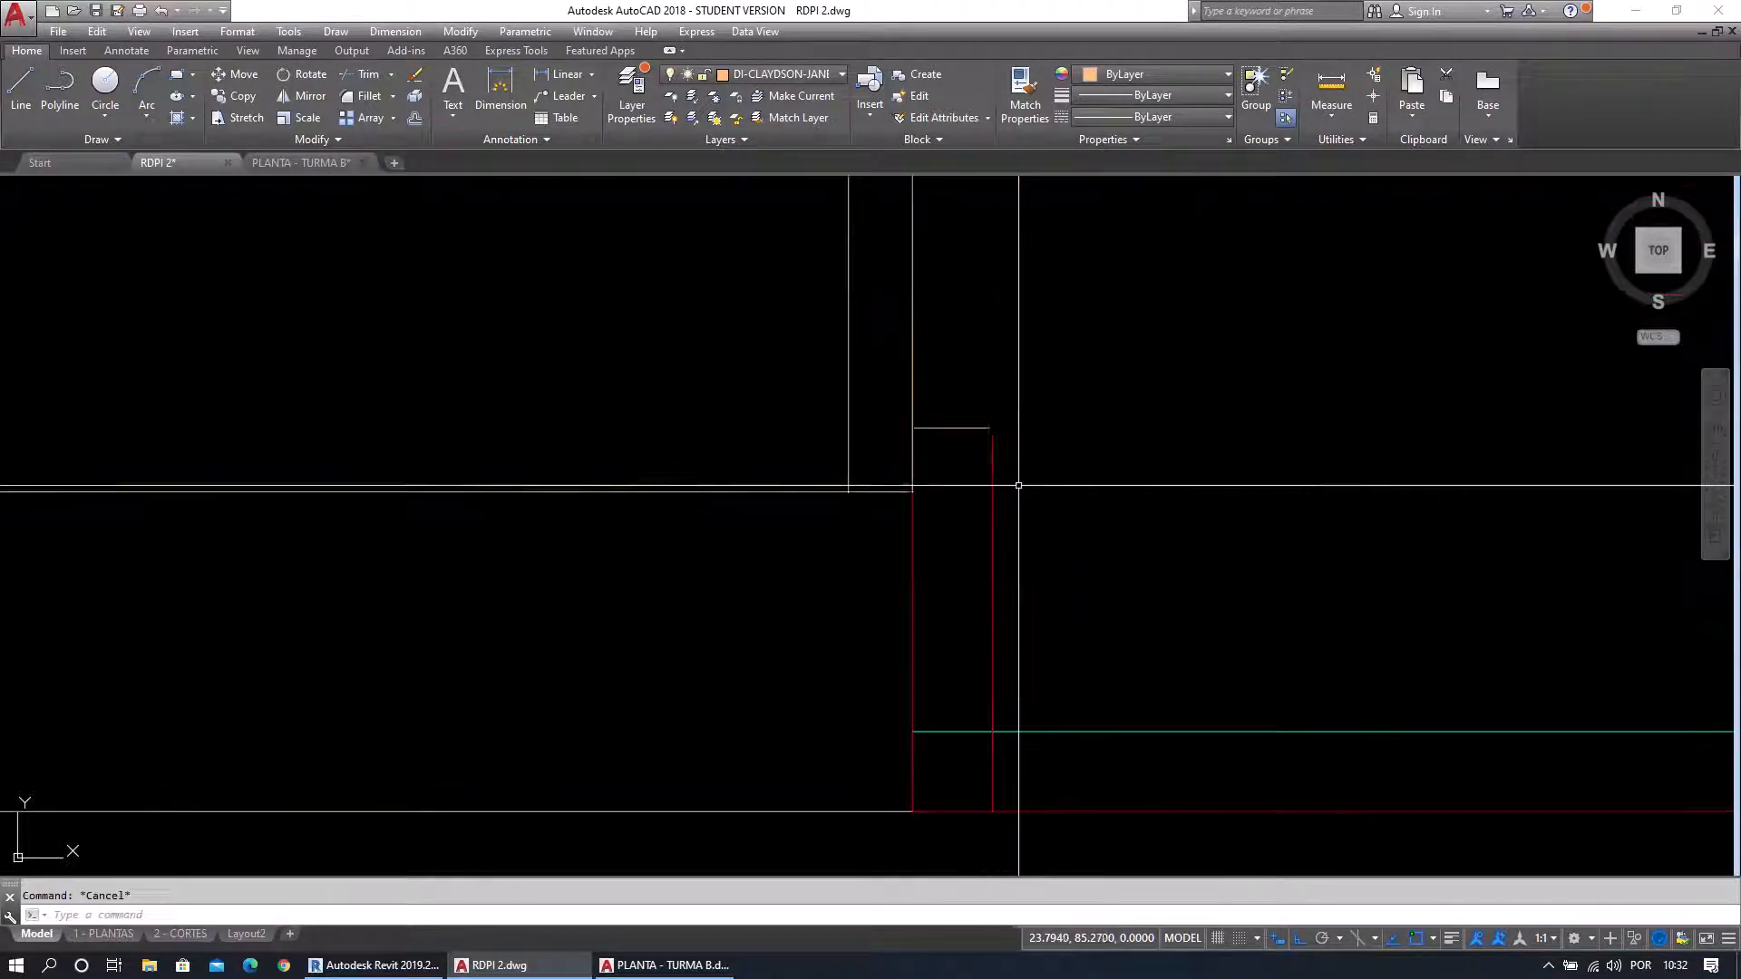
click(960, 427)
key(Delete)
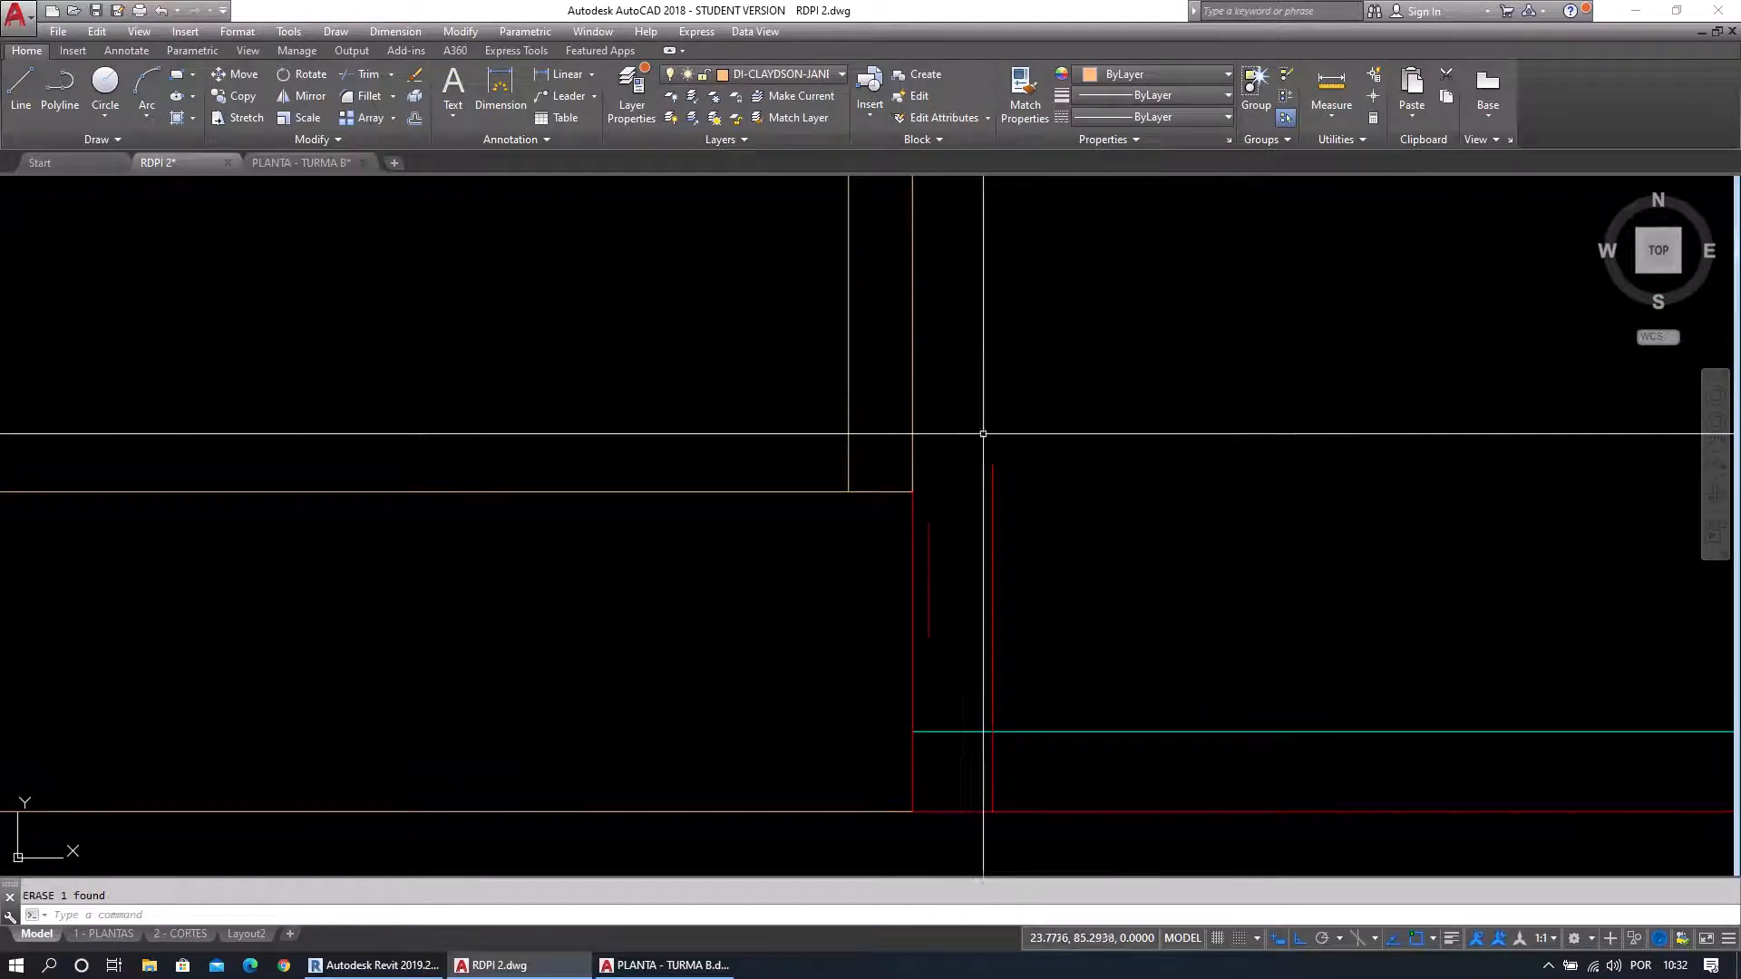
Draw a short horizontal line from the right offset line's stretched end to the window frame's edge.
text(l)
key(Return)
click(993, 428)
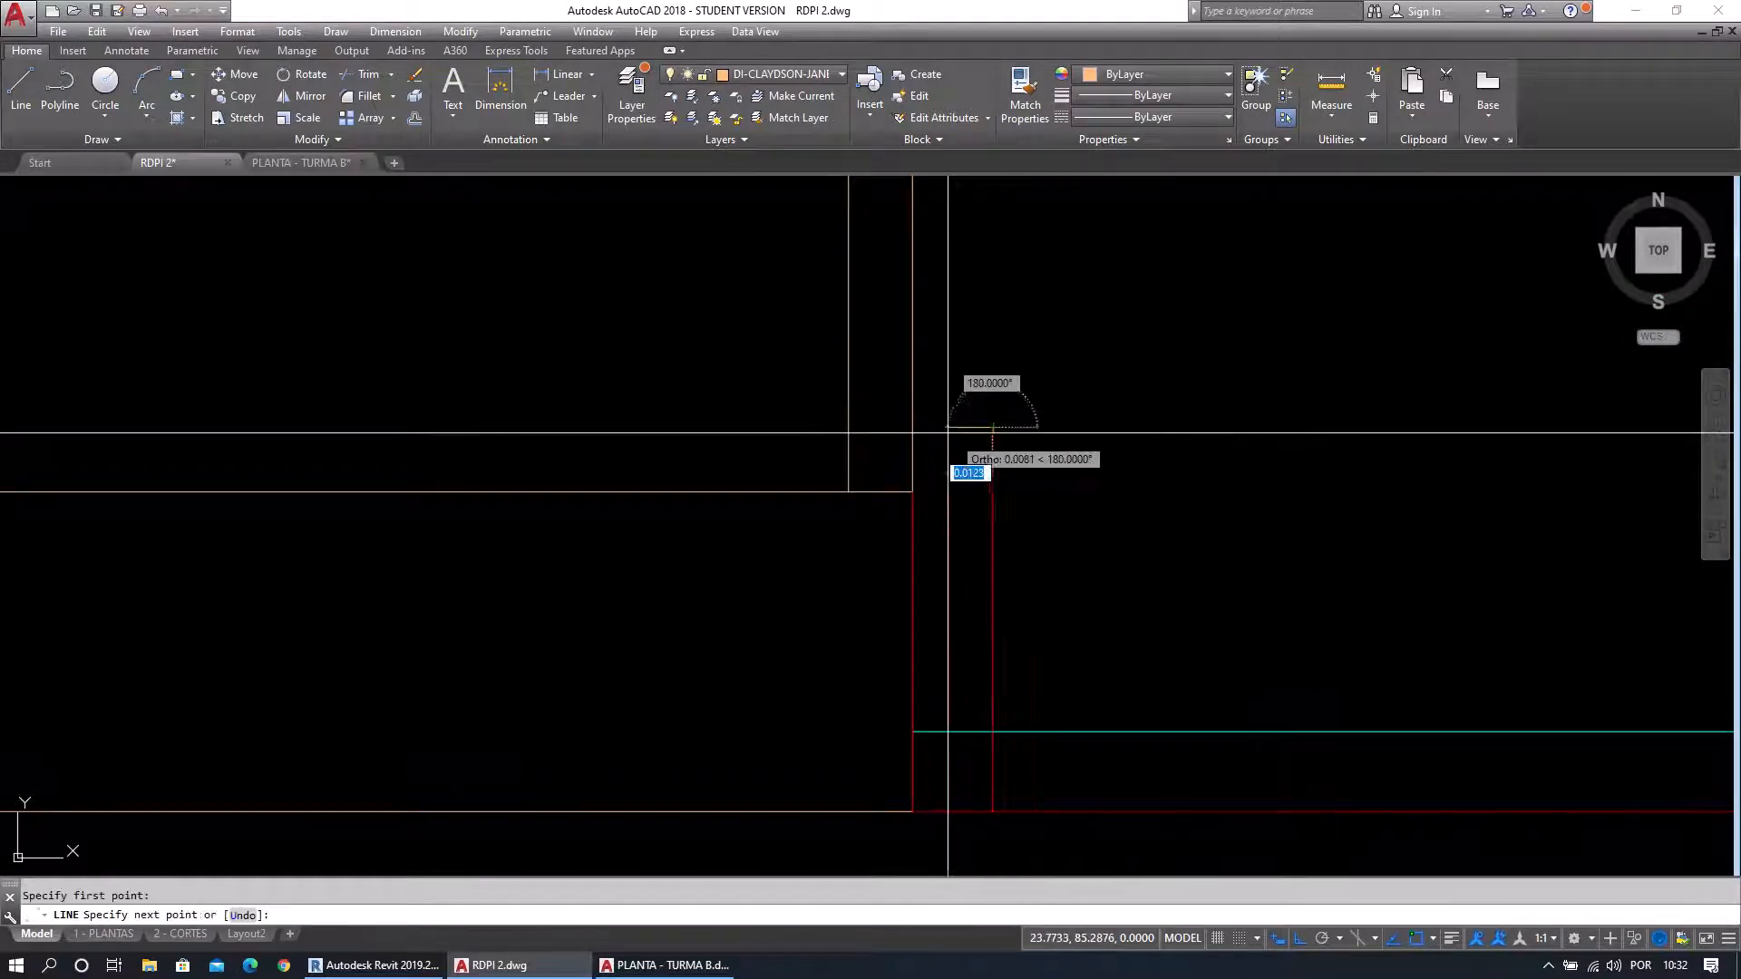
click(913, 428)
key(Escape)
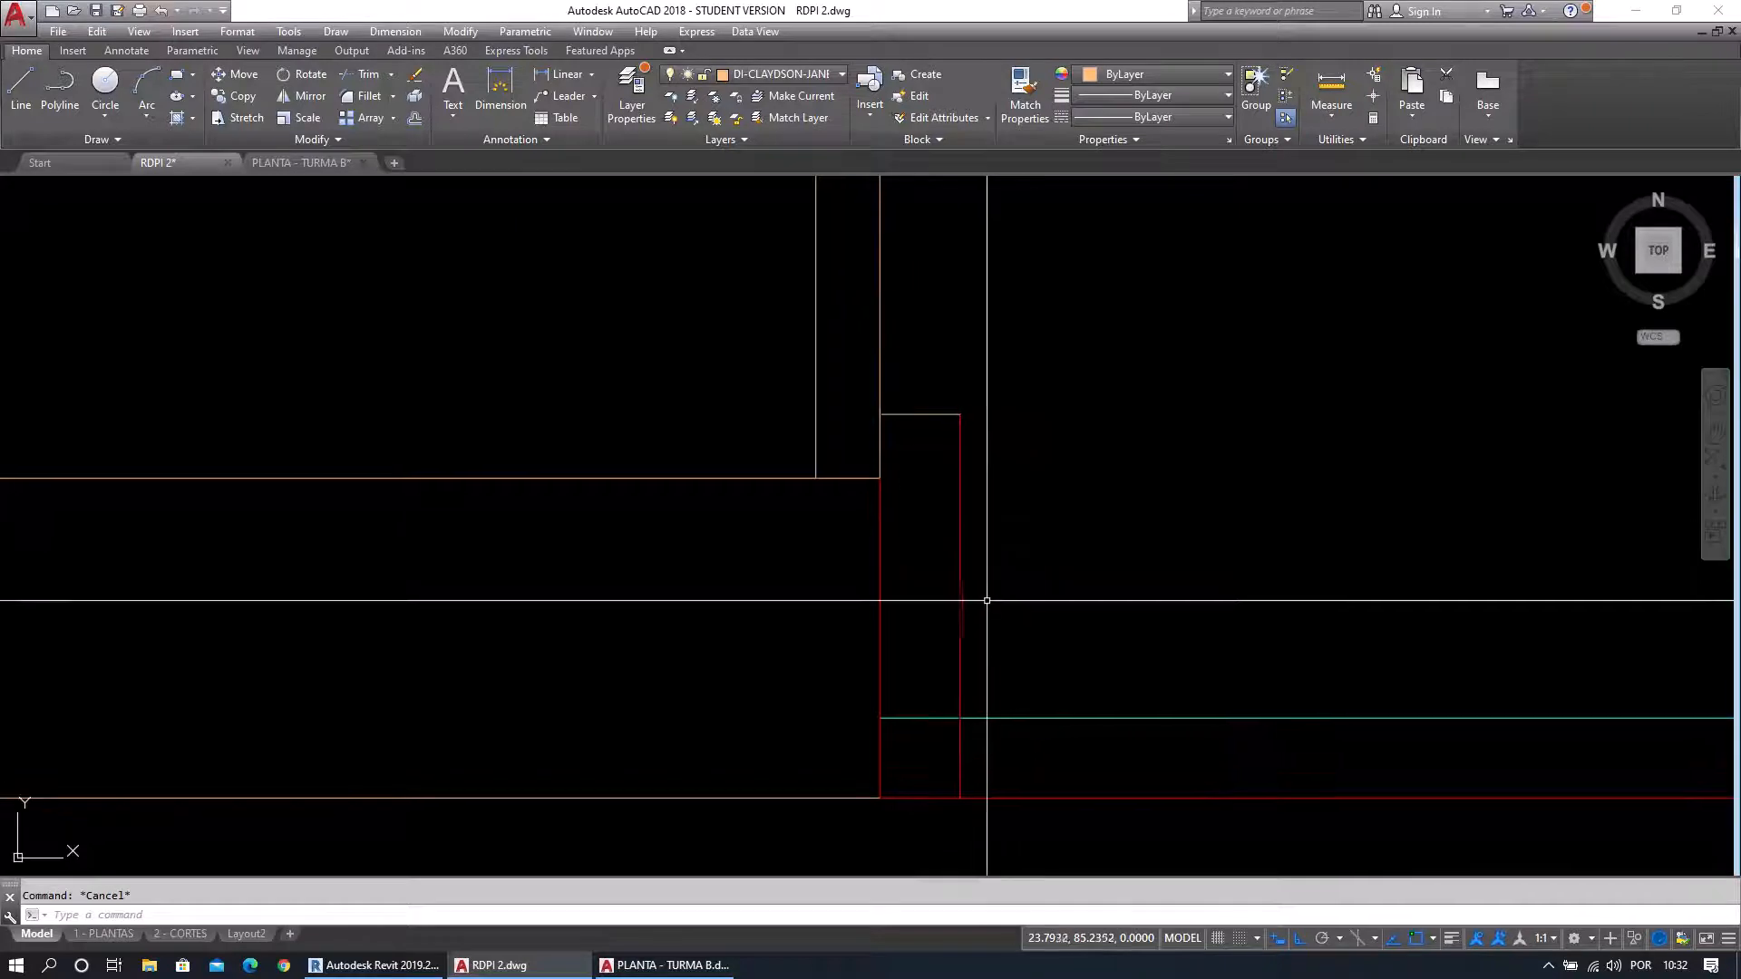
Set the fillet radius to 0 and join the green wall line to the vertical offset line on the right side of the opening.
key(Return)
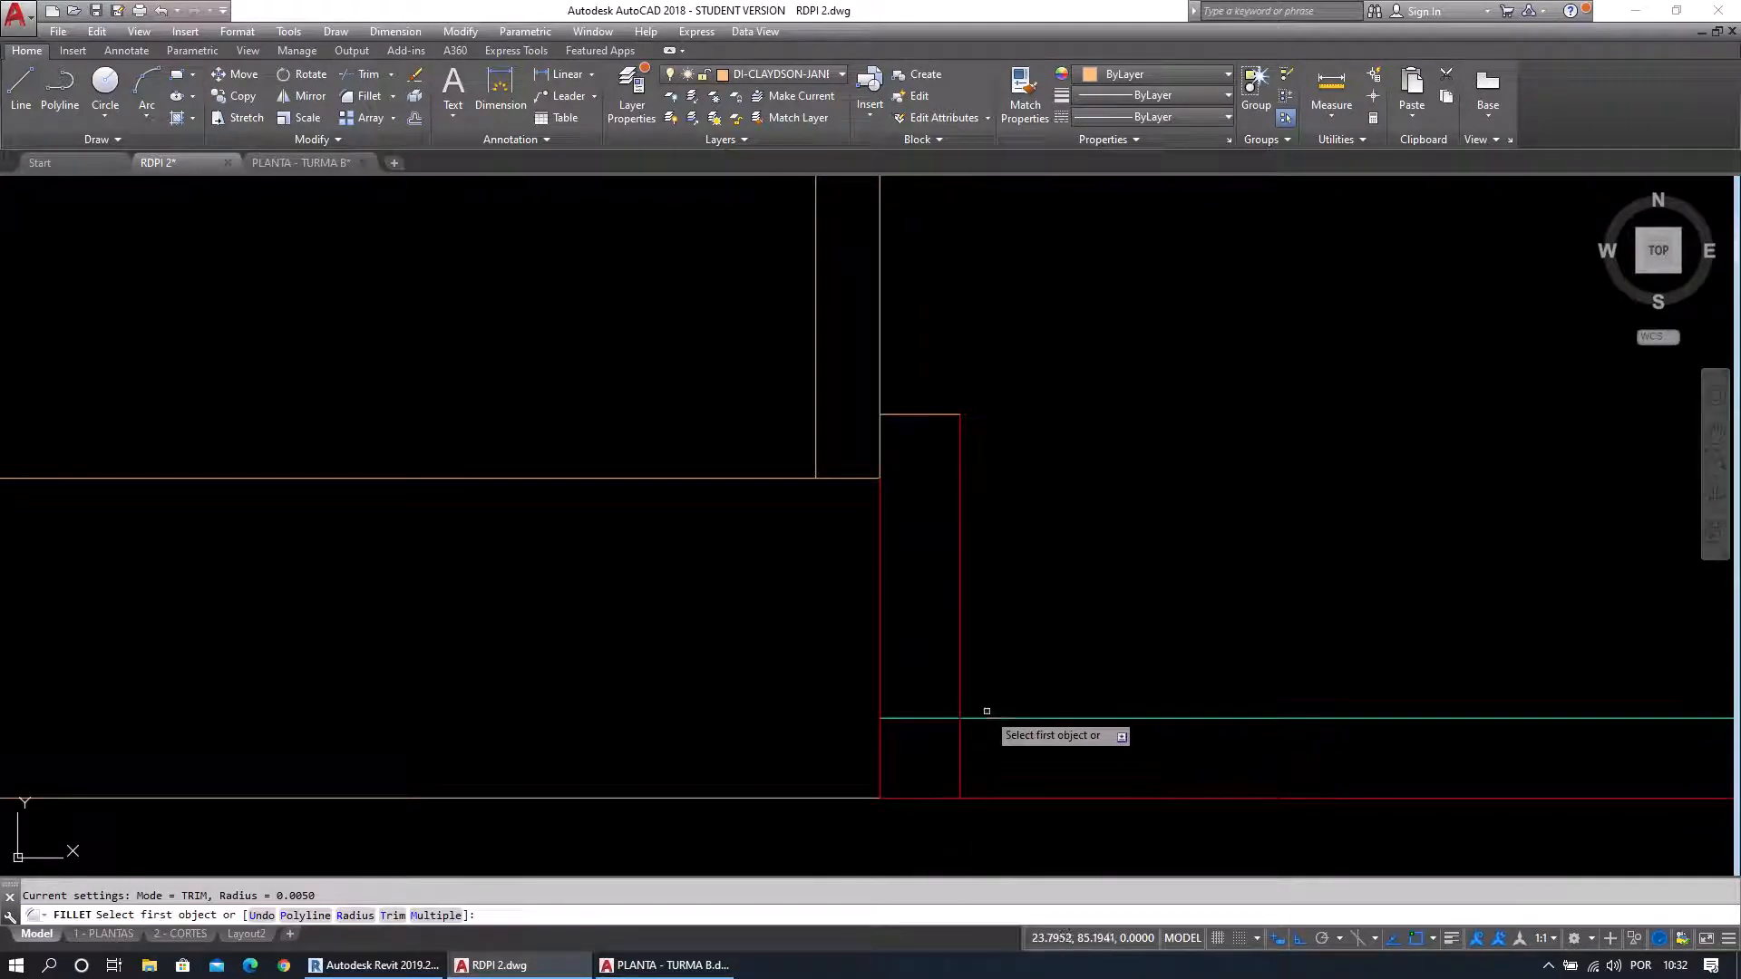
key(Escape)
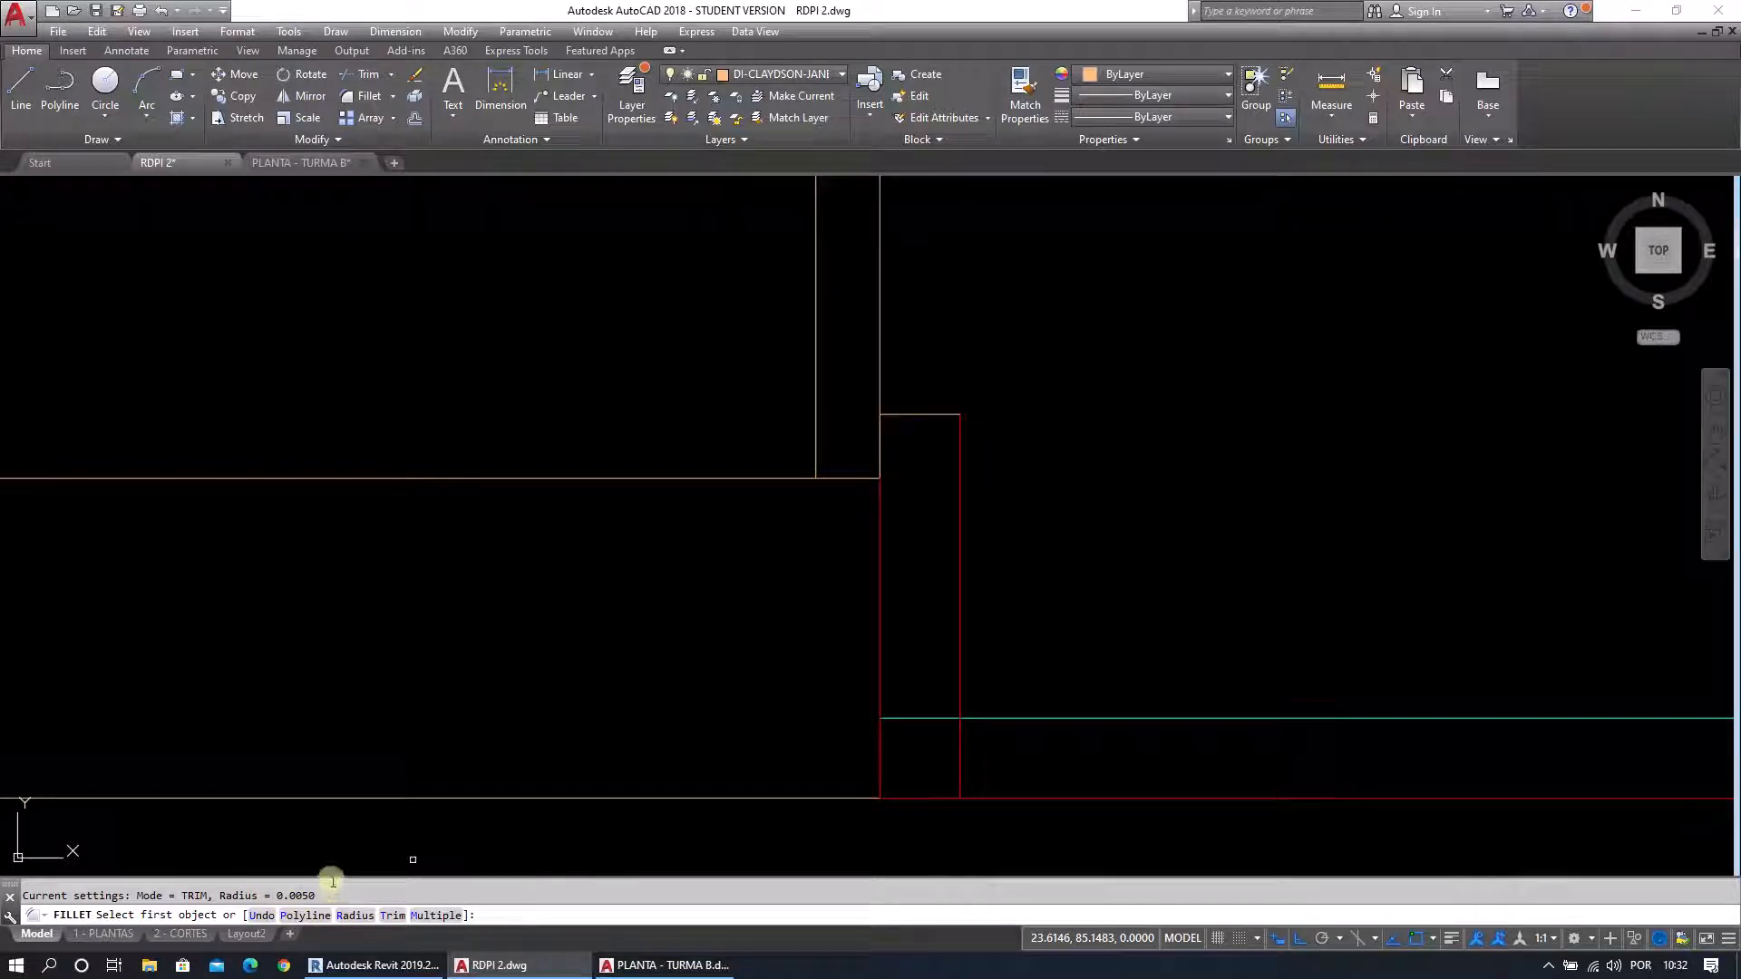
click(355, 916)
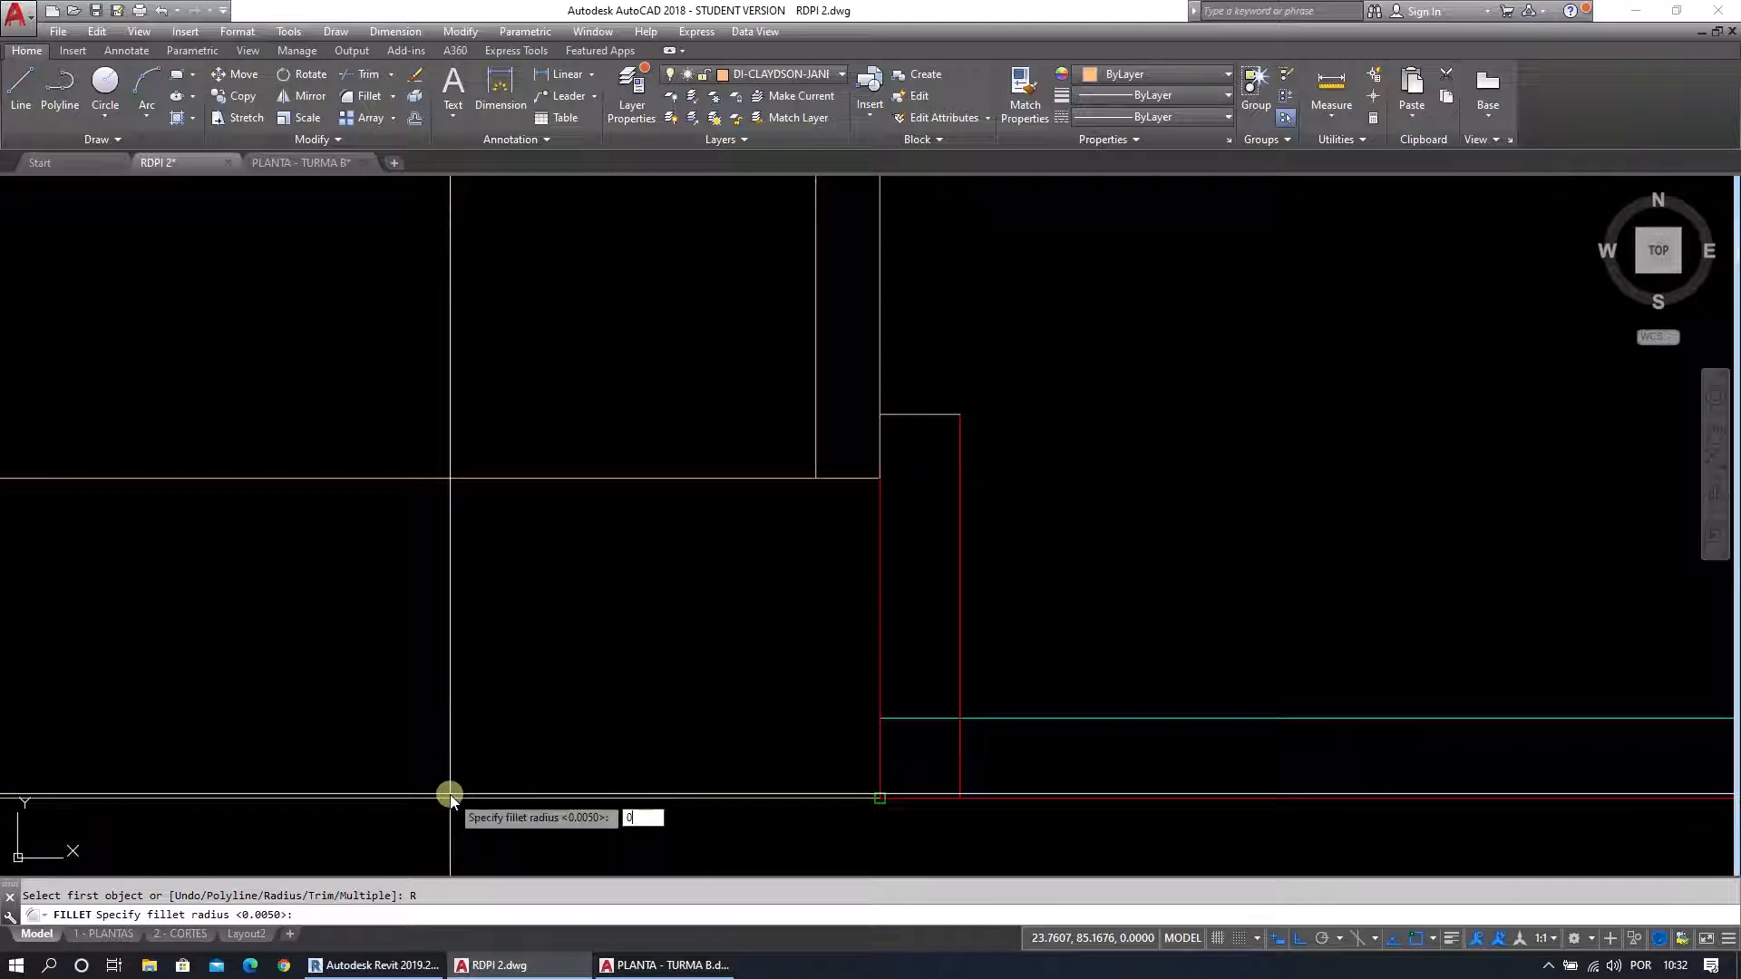
text(0)
key(Return)
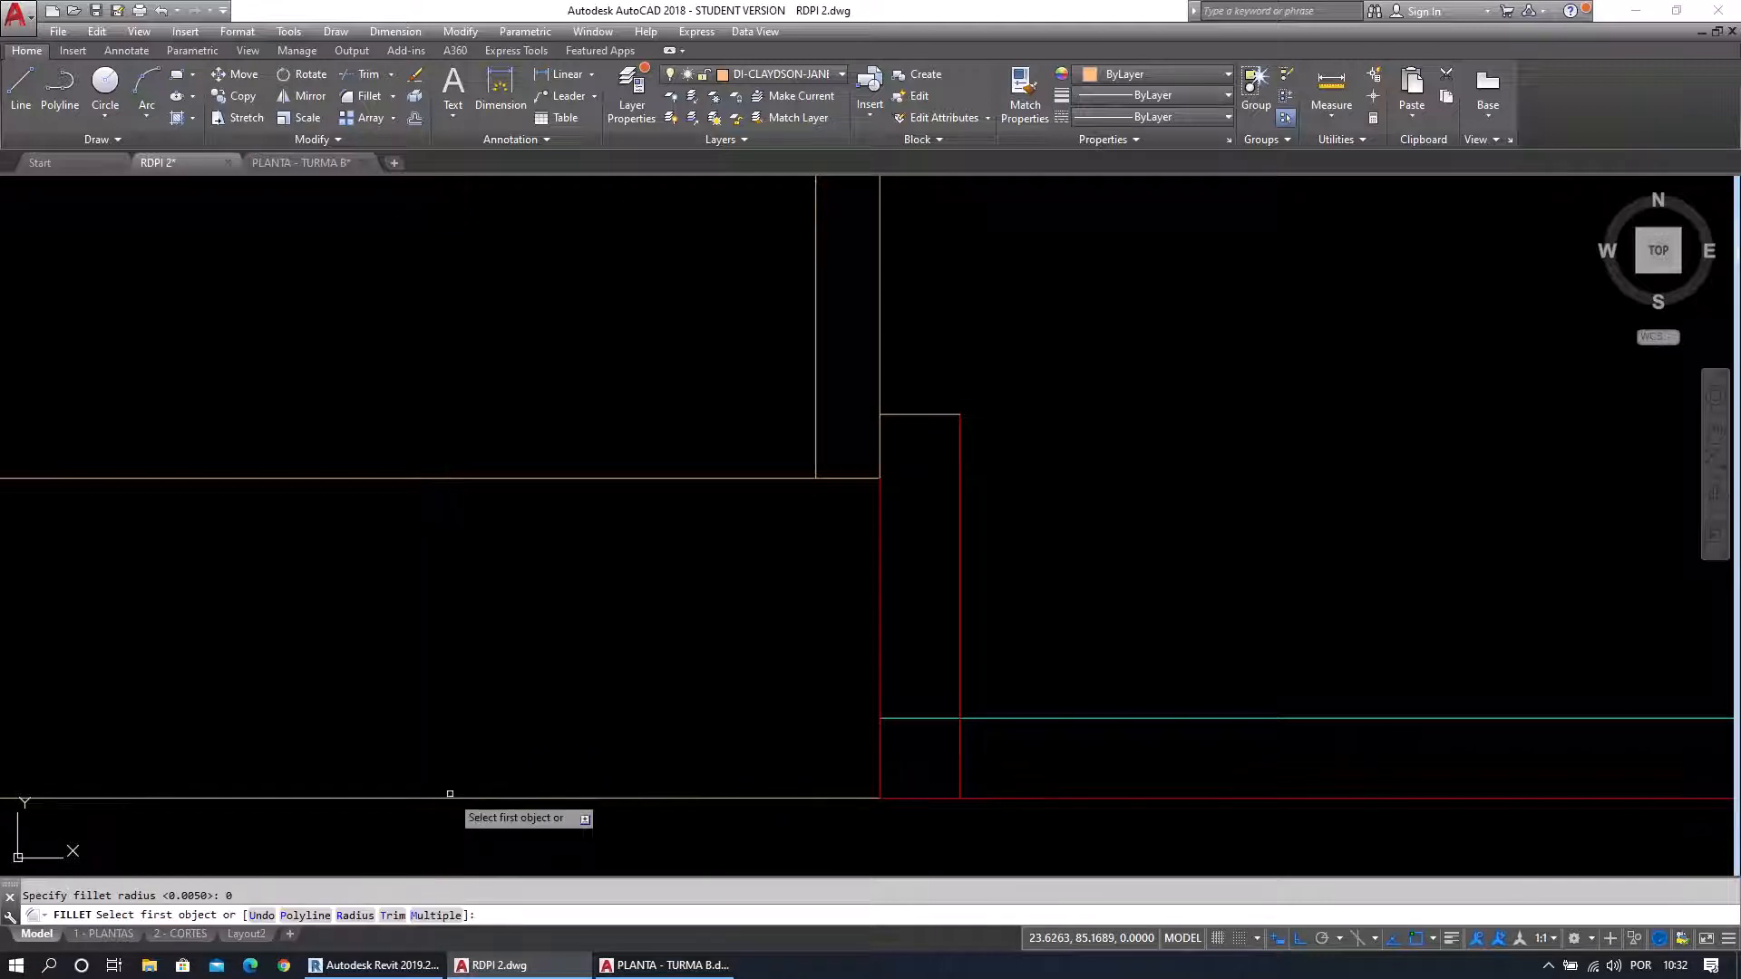
click(983, 720)
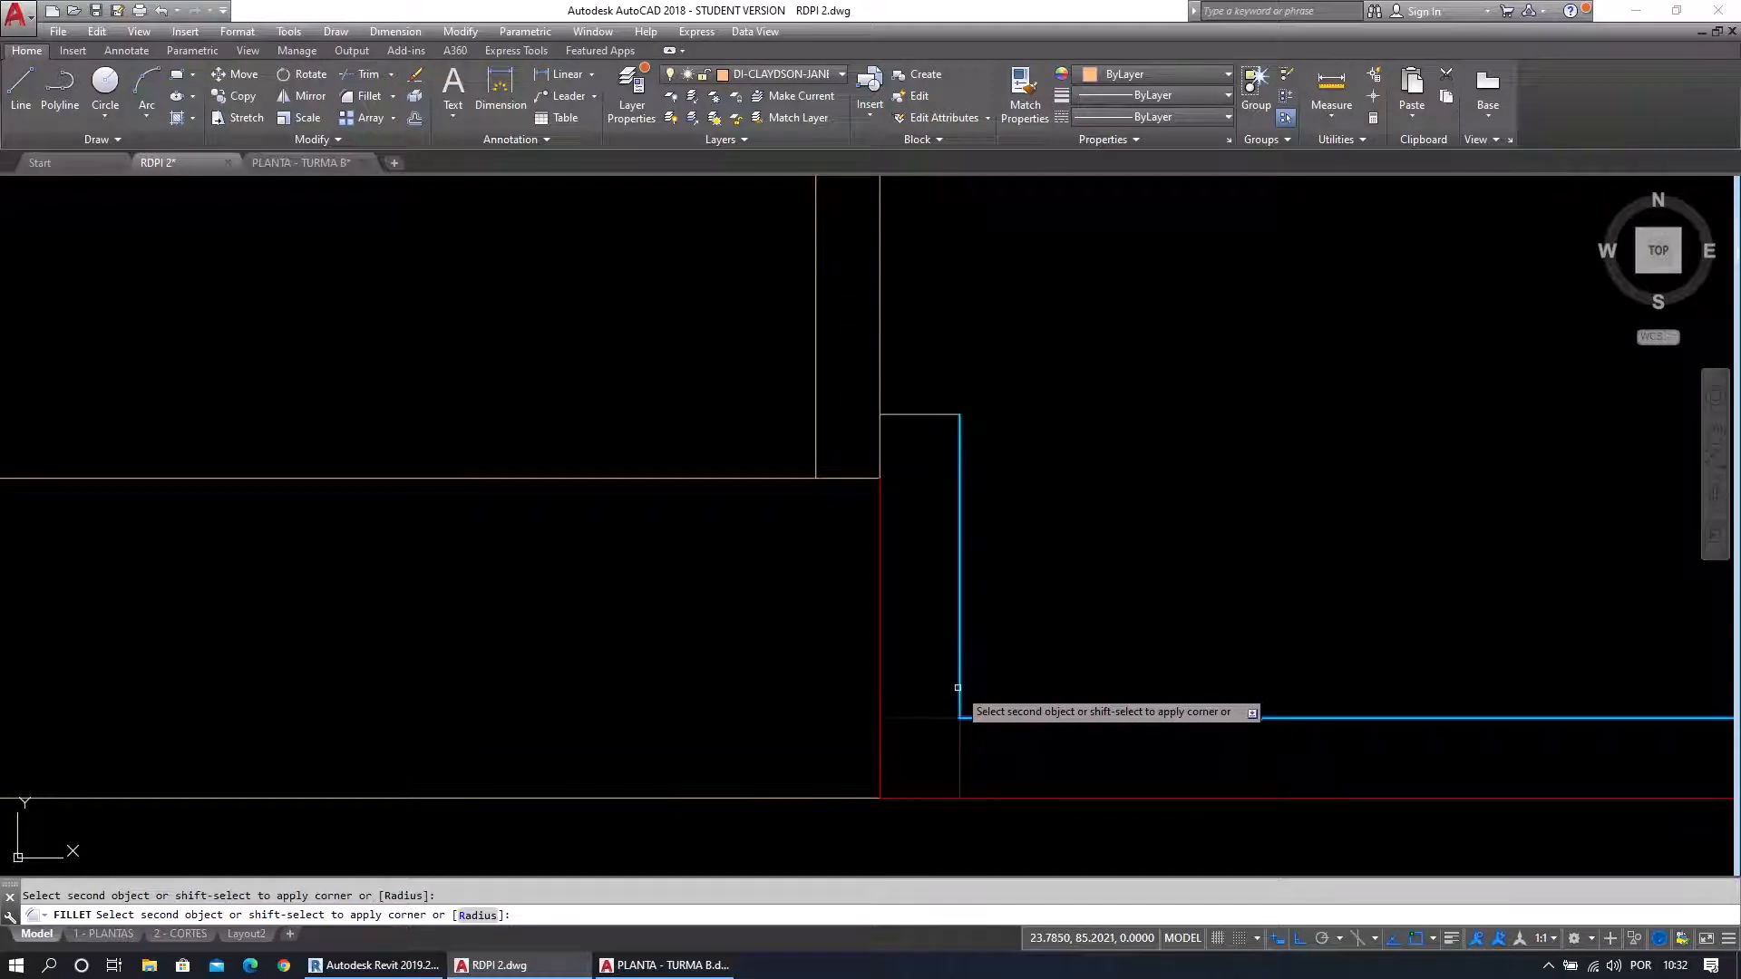
click(959, 486)
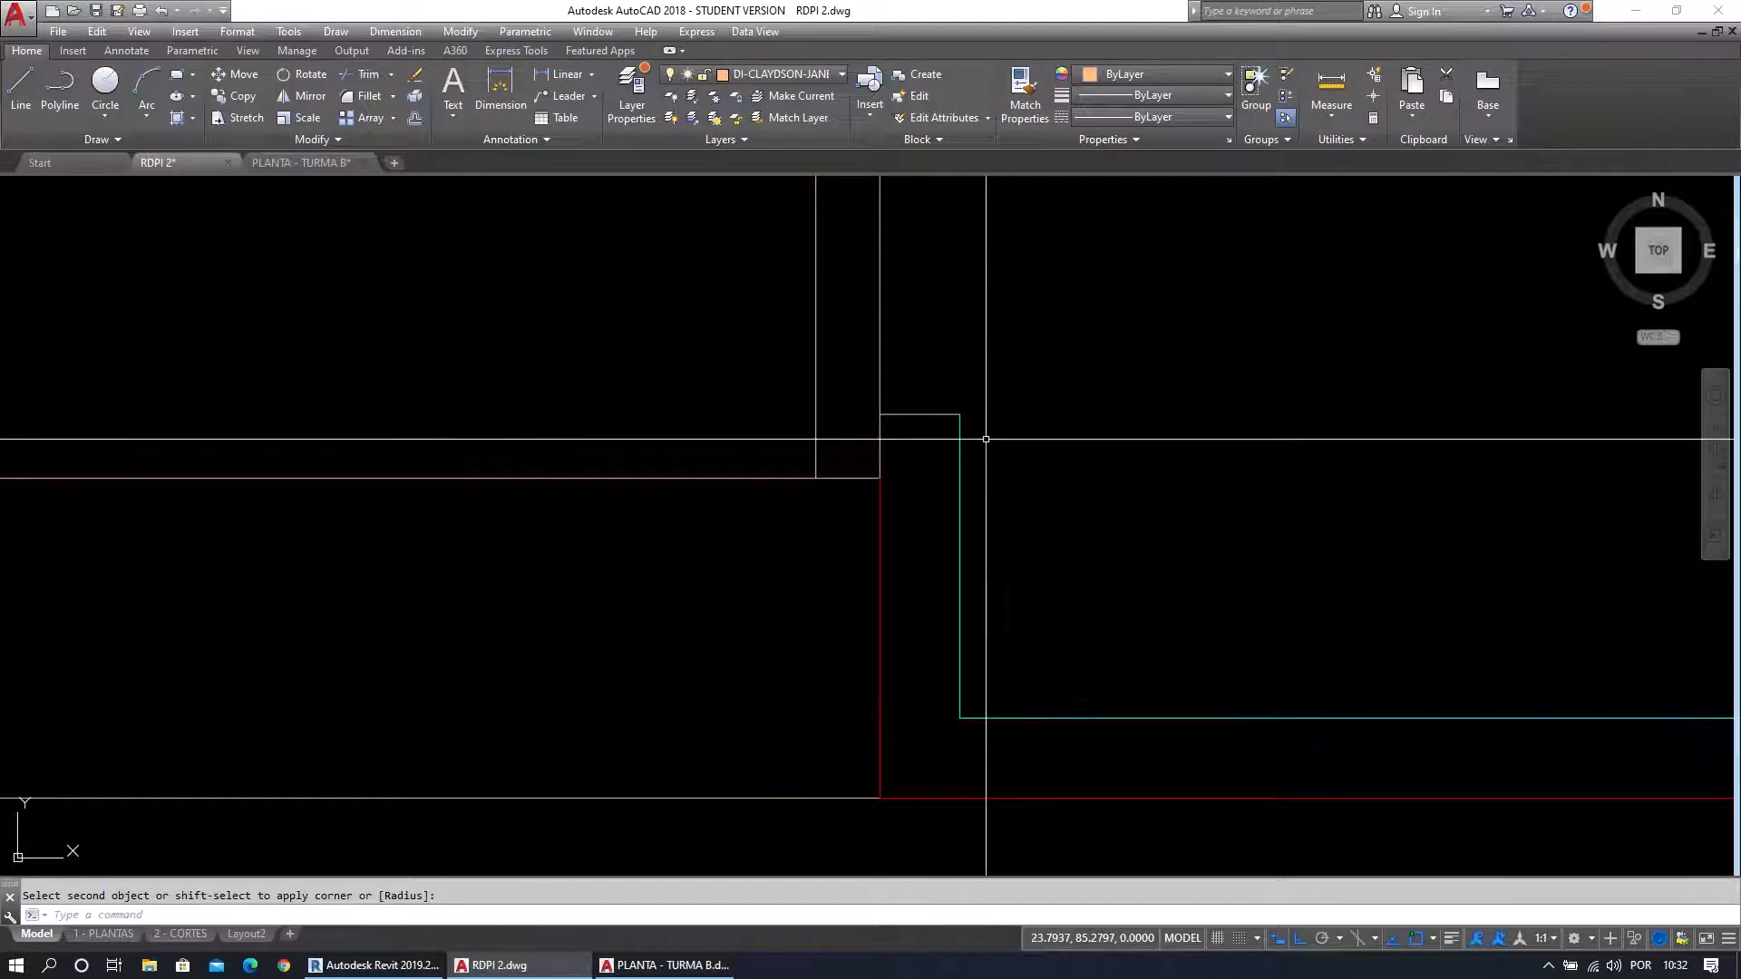
Fillet the right vertical offset line with the short horizontal line beside the window frame.
key(space)
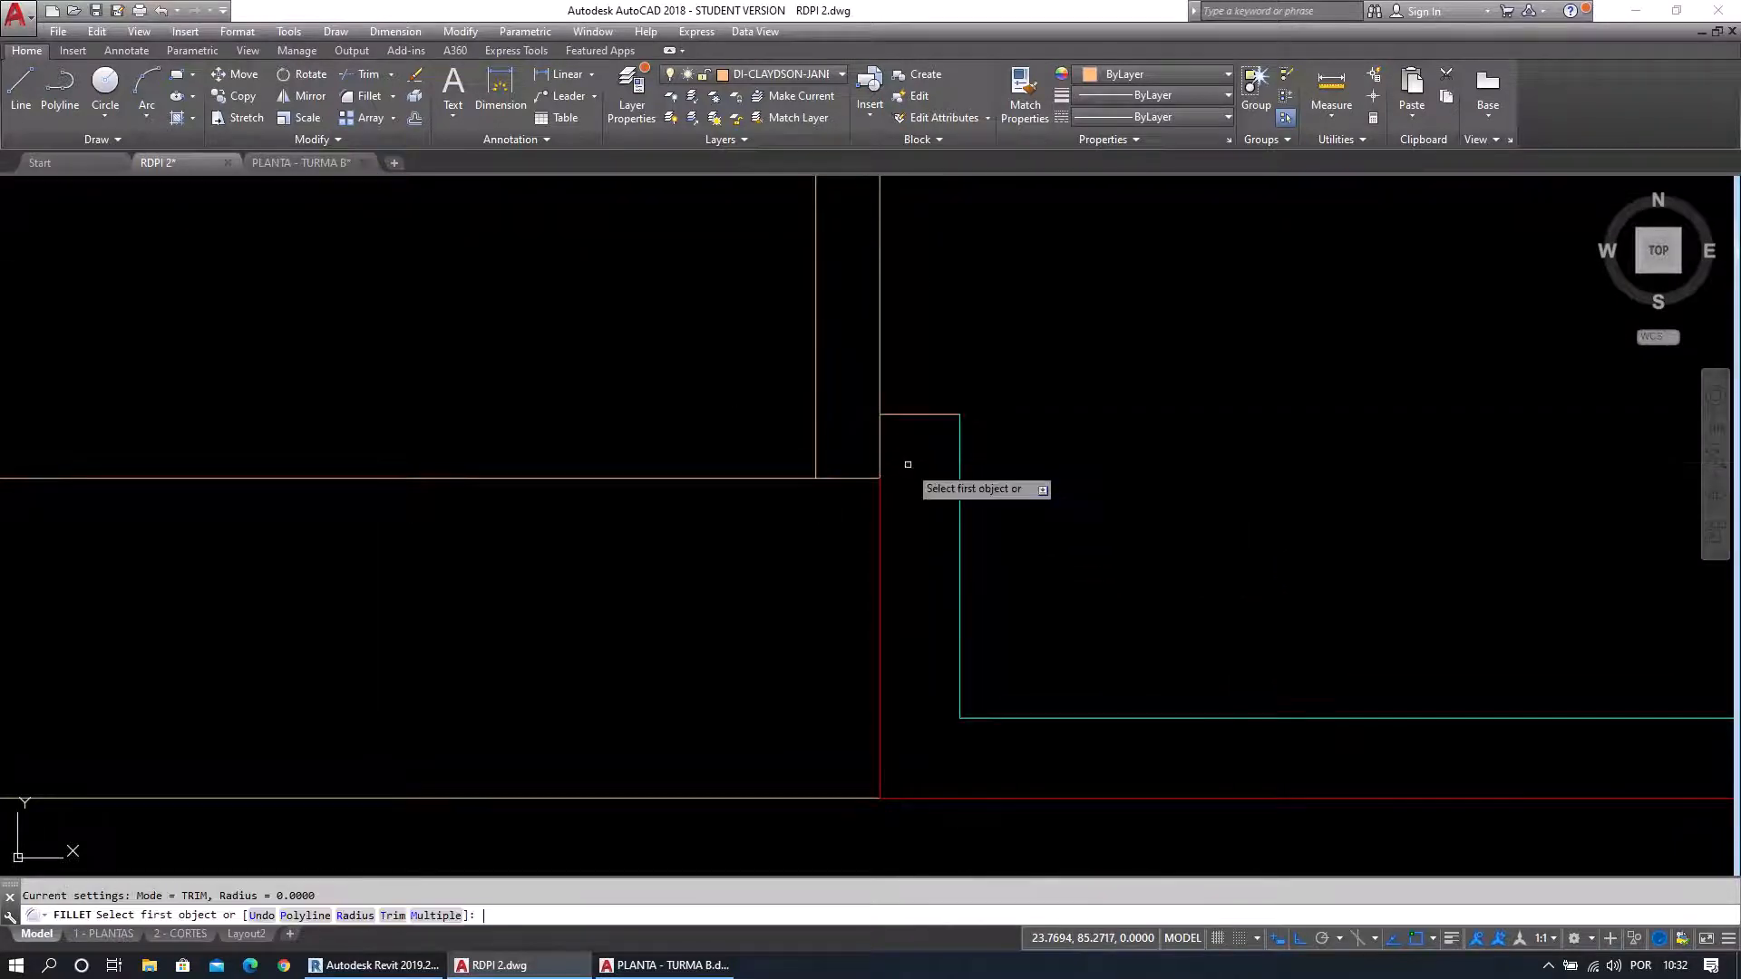
click(958, 434)
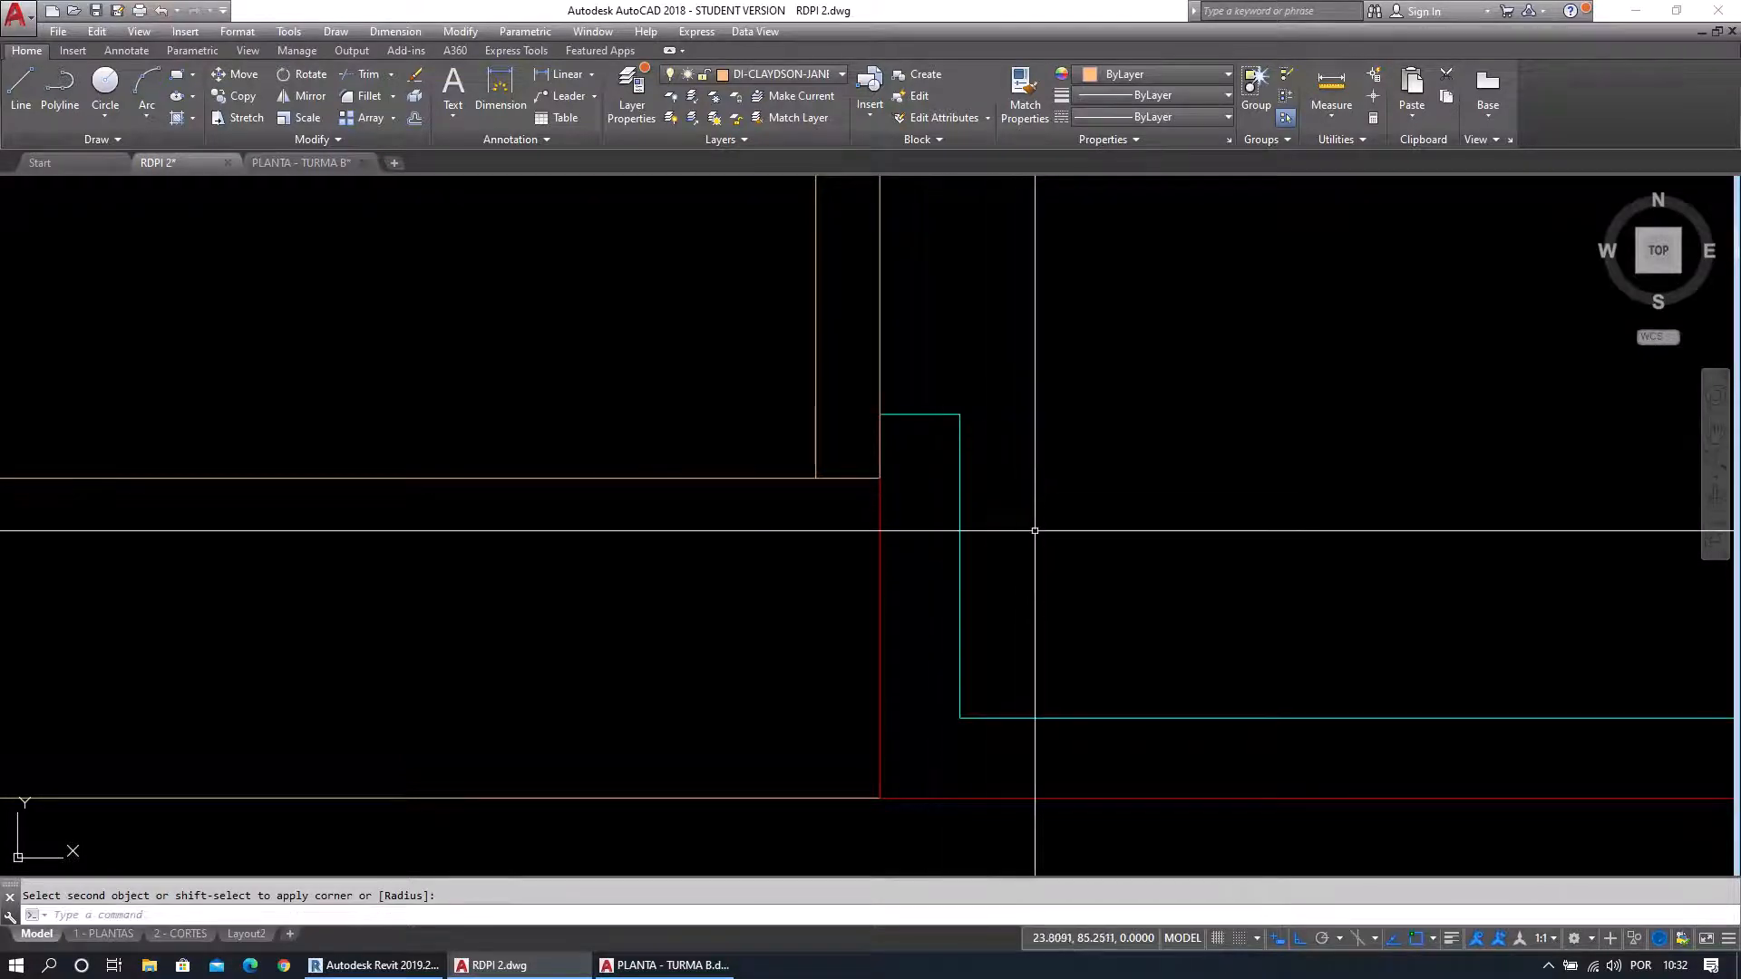
key(Escape)
scroll(1025, 535, down, 3)
mouse_move(1016, 594)
middle_down()
mouse_move(1012, 652)
mouse_move(1058, 683)
middle_up()
middle_drag(574, 717, 771, 657)
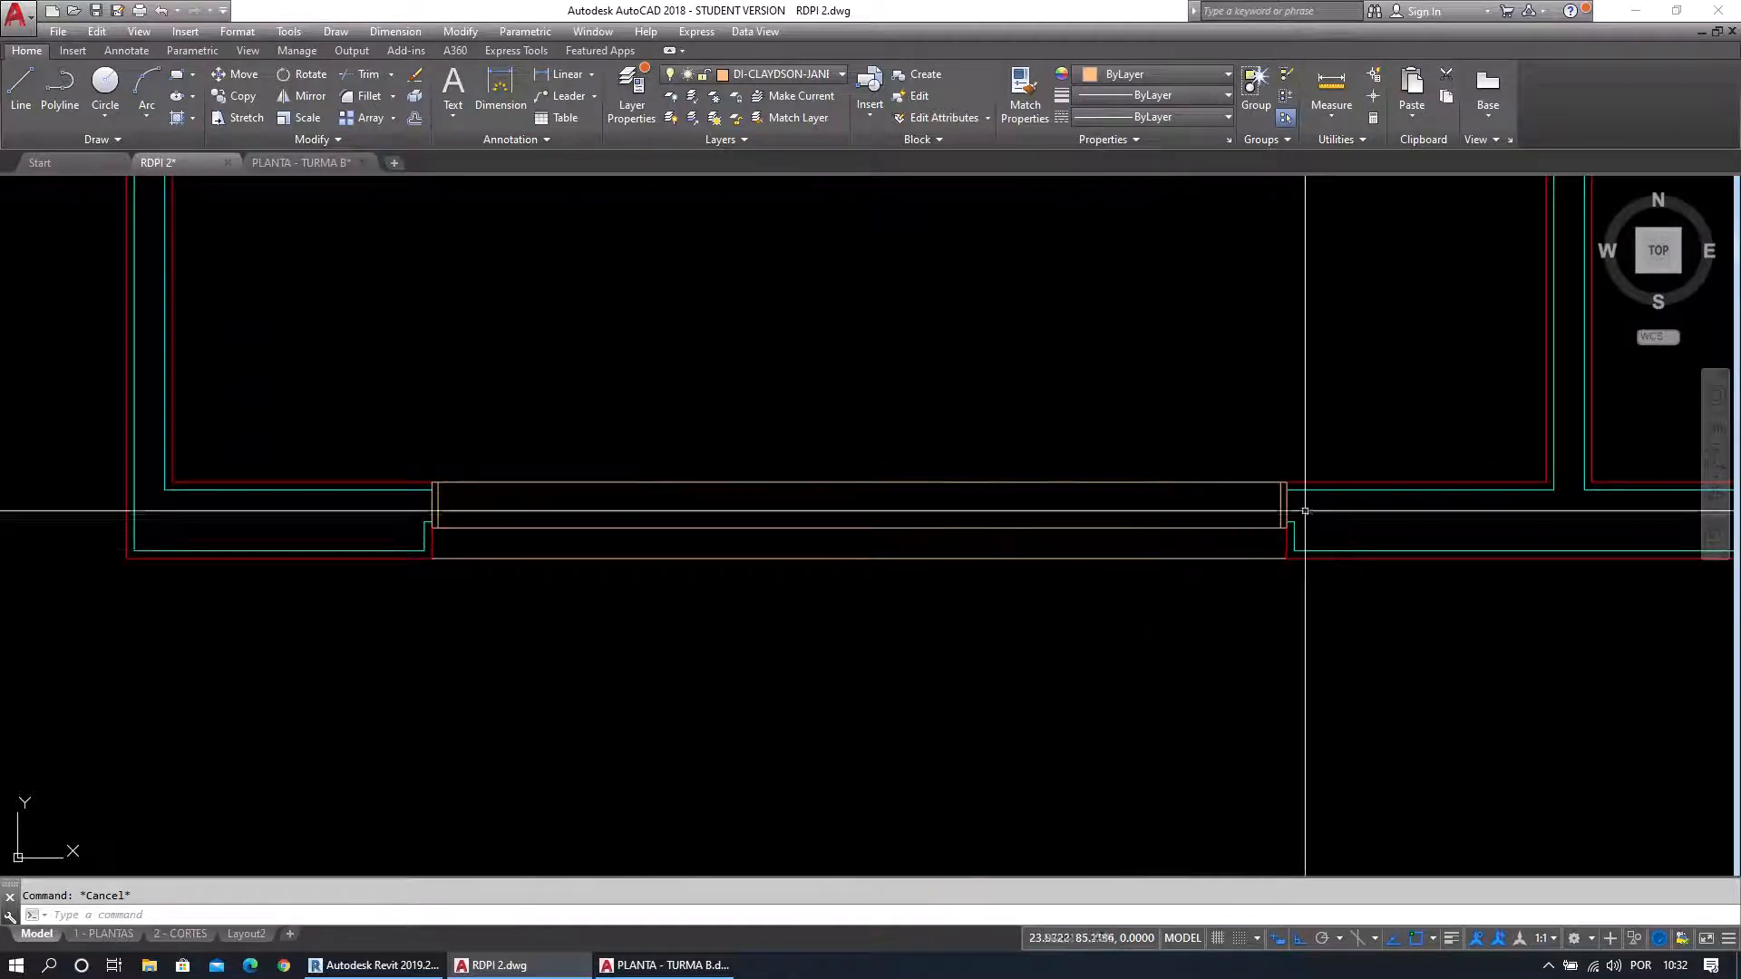
scroll(1369, 588, up, 4)
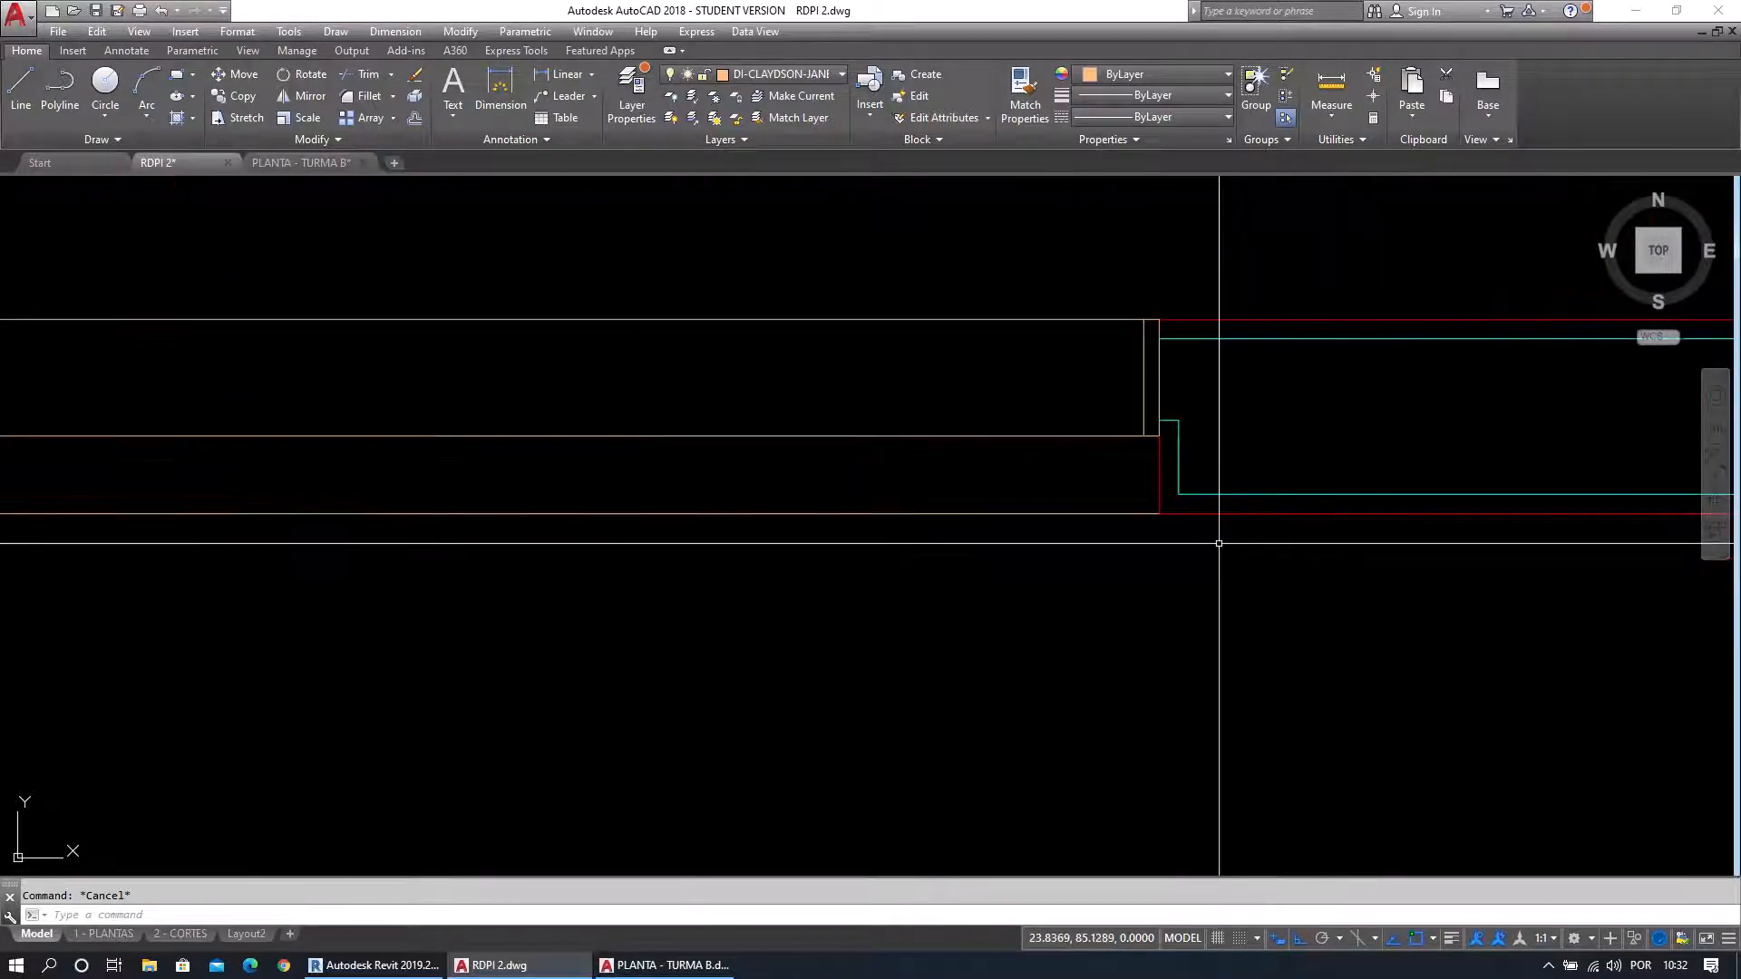
click(1139, 505)
click(1123, 518)
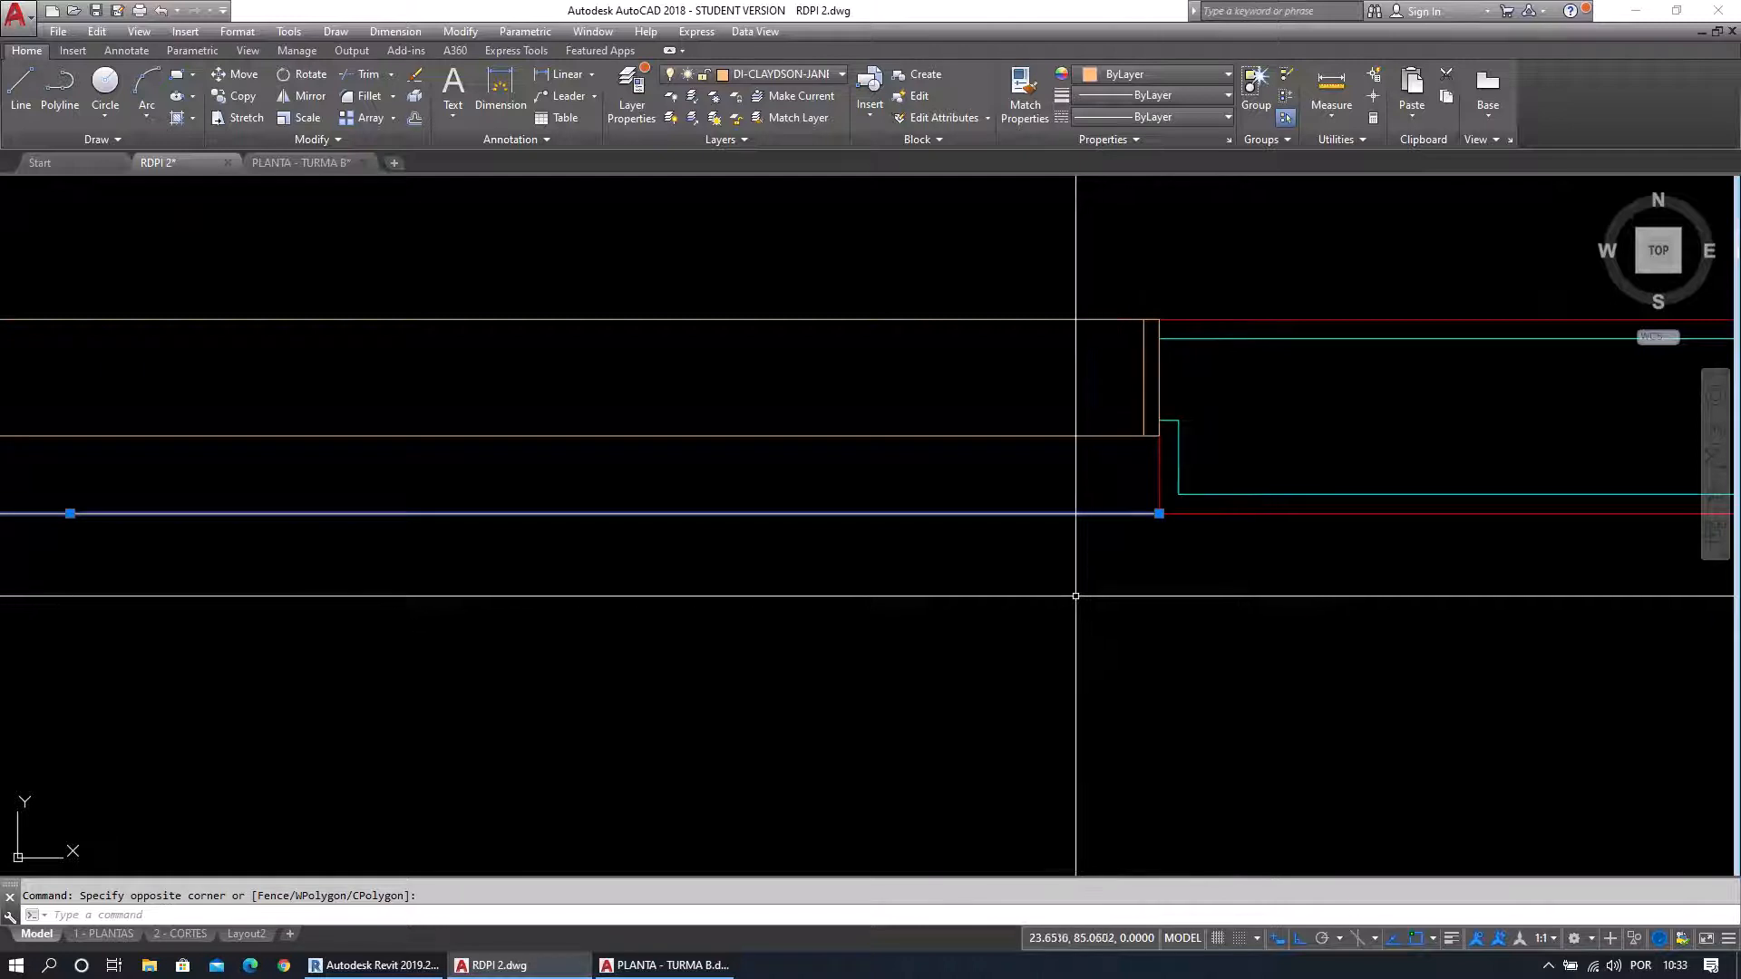
scroll(1183, 490, up, 4)
key(Escape)
click(998, 571)
click(984, 465)
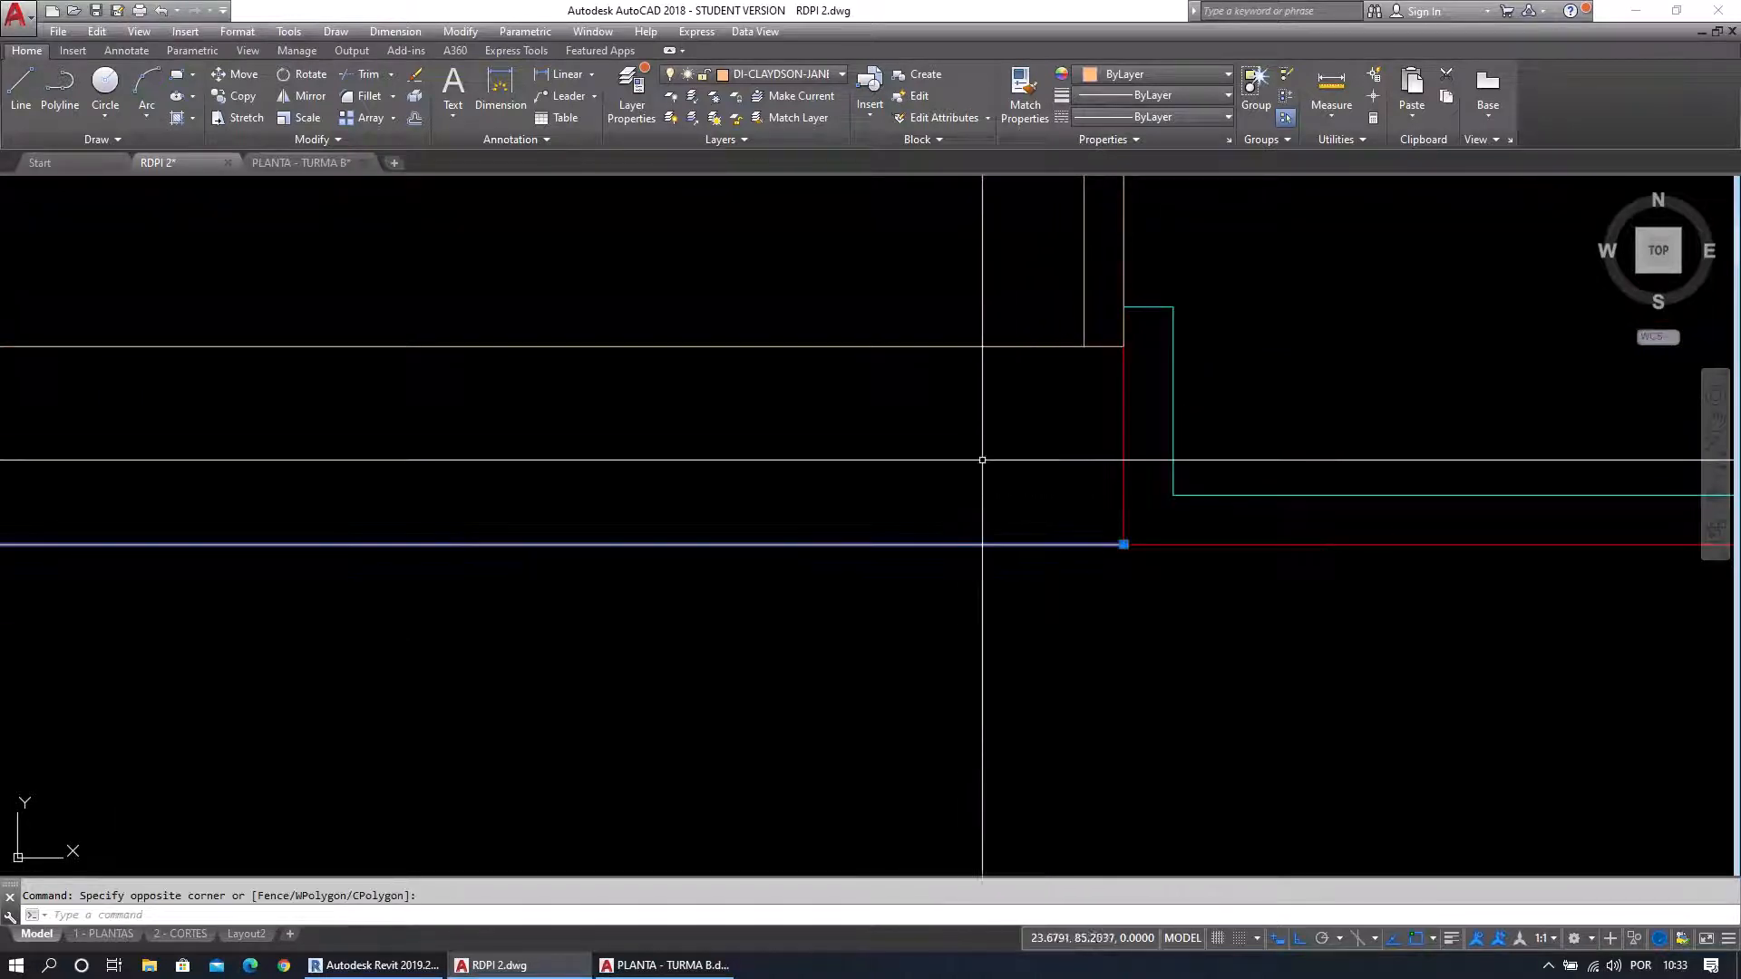
Stretch the window frame's right end line down to the outer corner of the wall opening.
click(1141, 321)
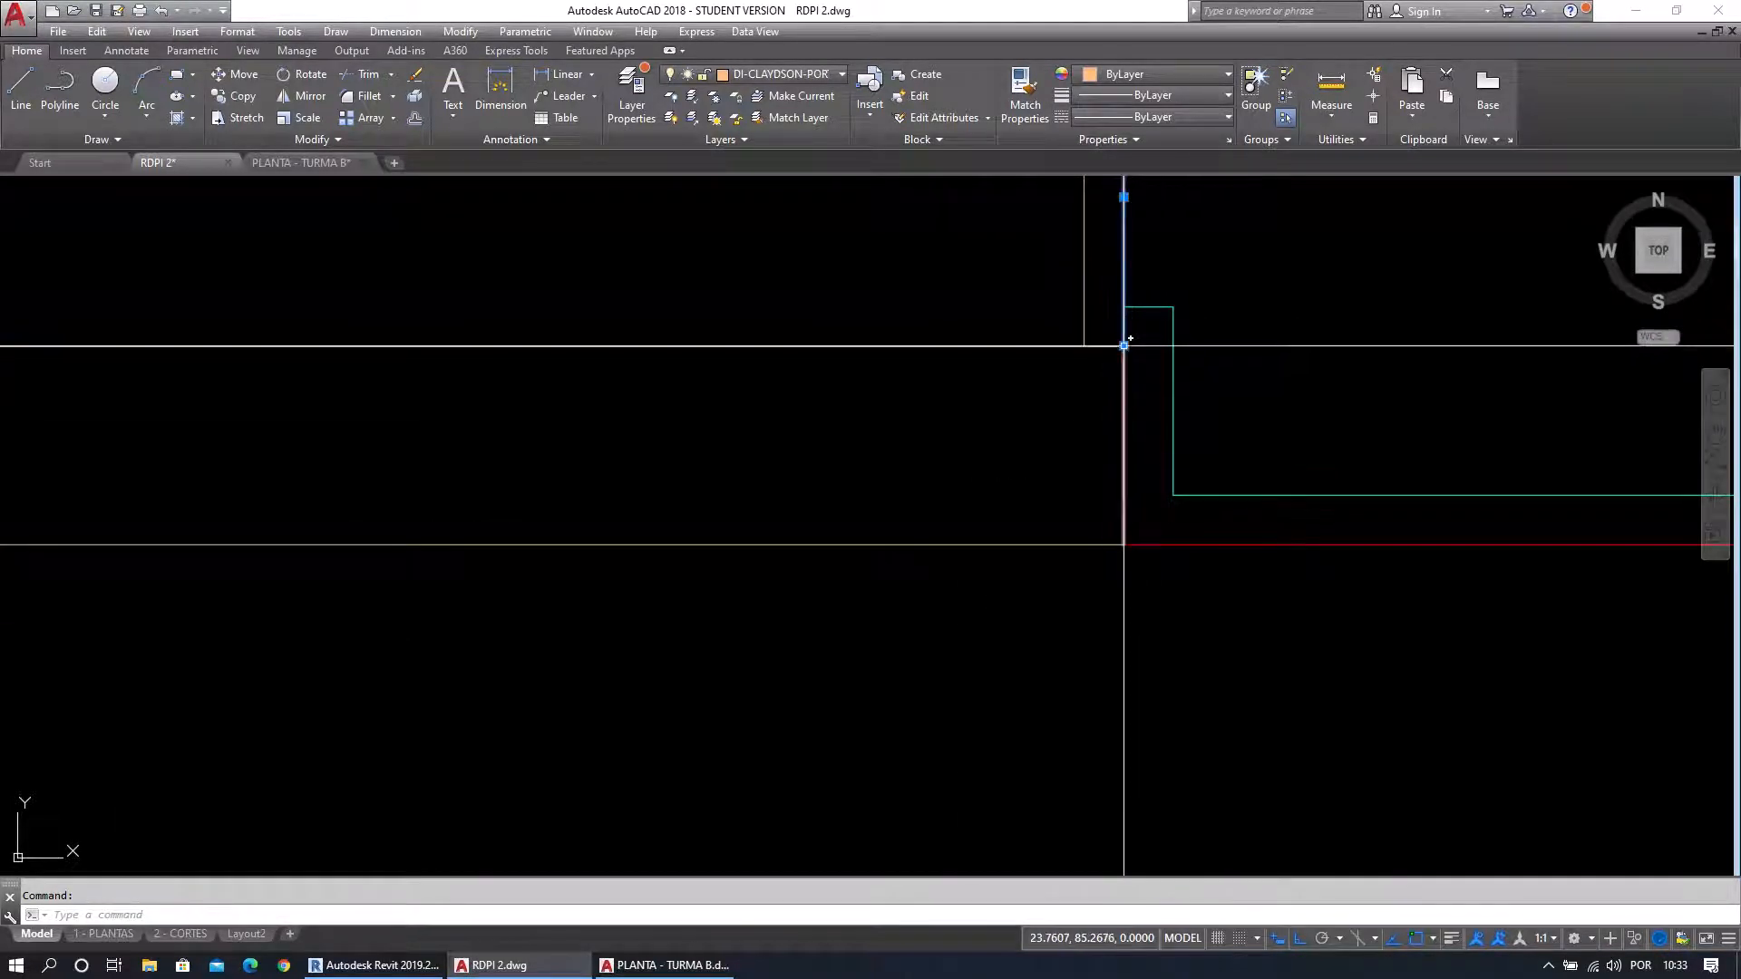
click(1124, 346)
click(1124, 544)
key(Escape)
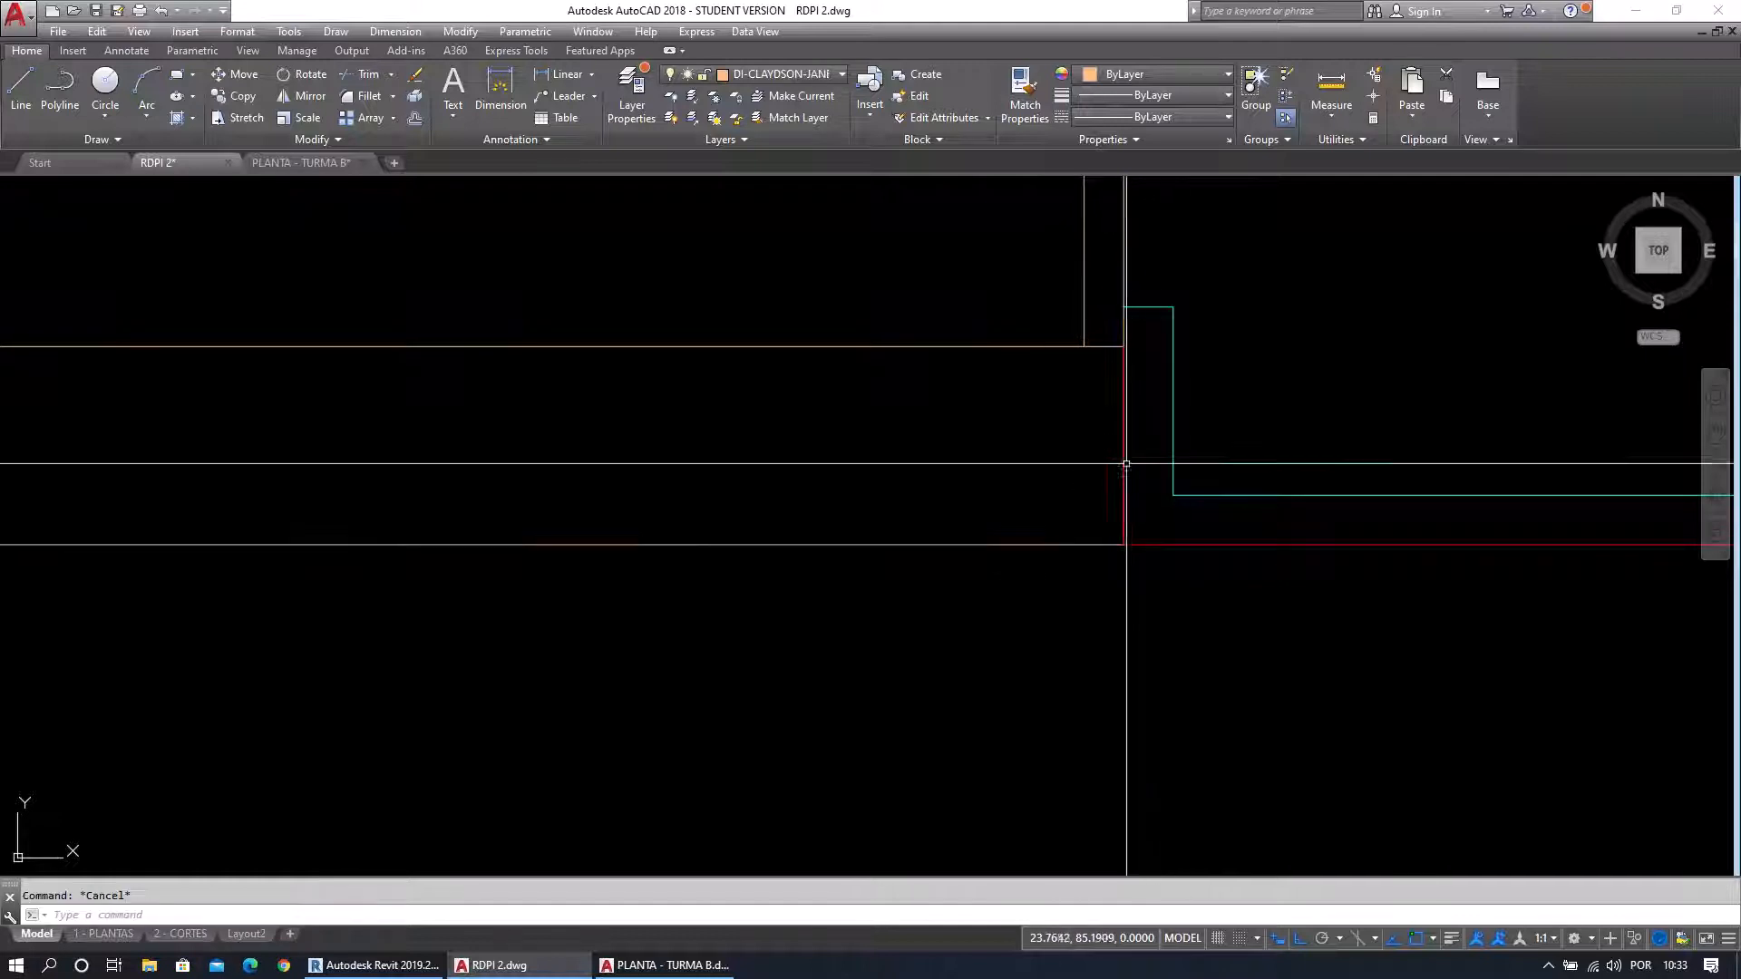
Stretch the window frame's left end line down to the outer corner of the wall opening.
scroll(1338, 551, down, 4)
middle_drag(273, 598, 1036, 580)
middle_drag(674, 584, 1486, 545)
middle_drag(841, 567, 842, 567)
scroll(723, 454, up, 2)
click(714, 392)
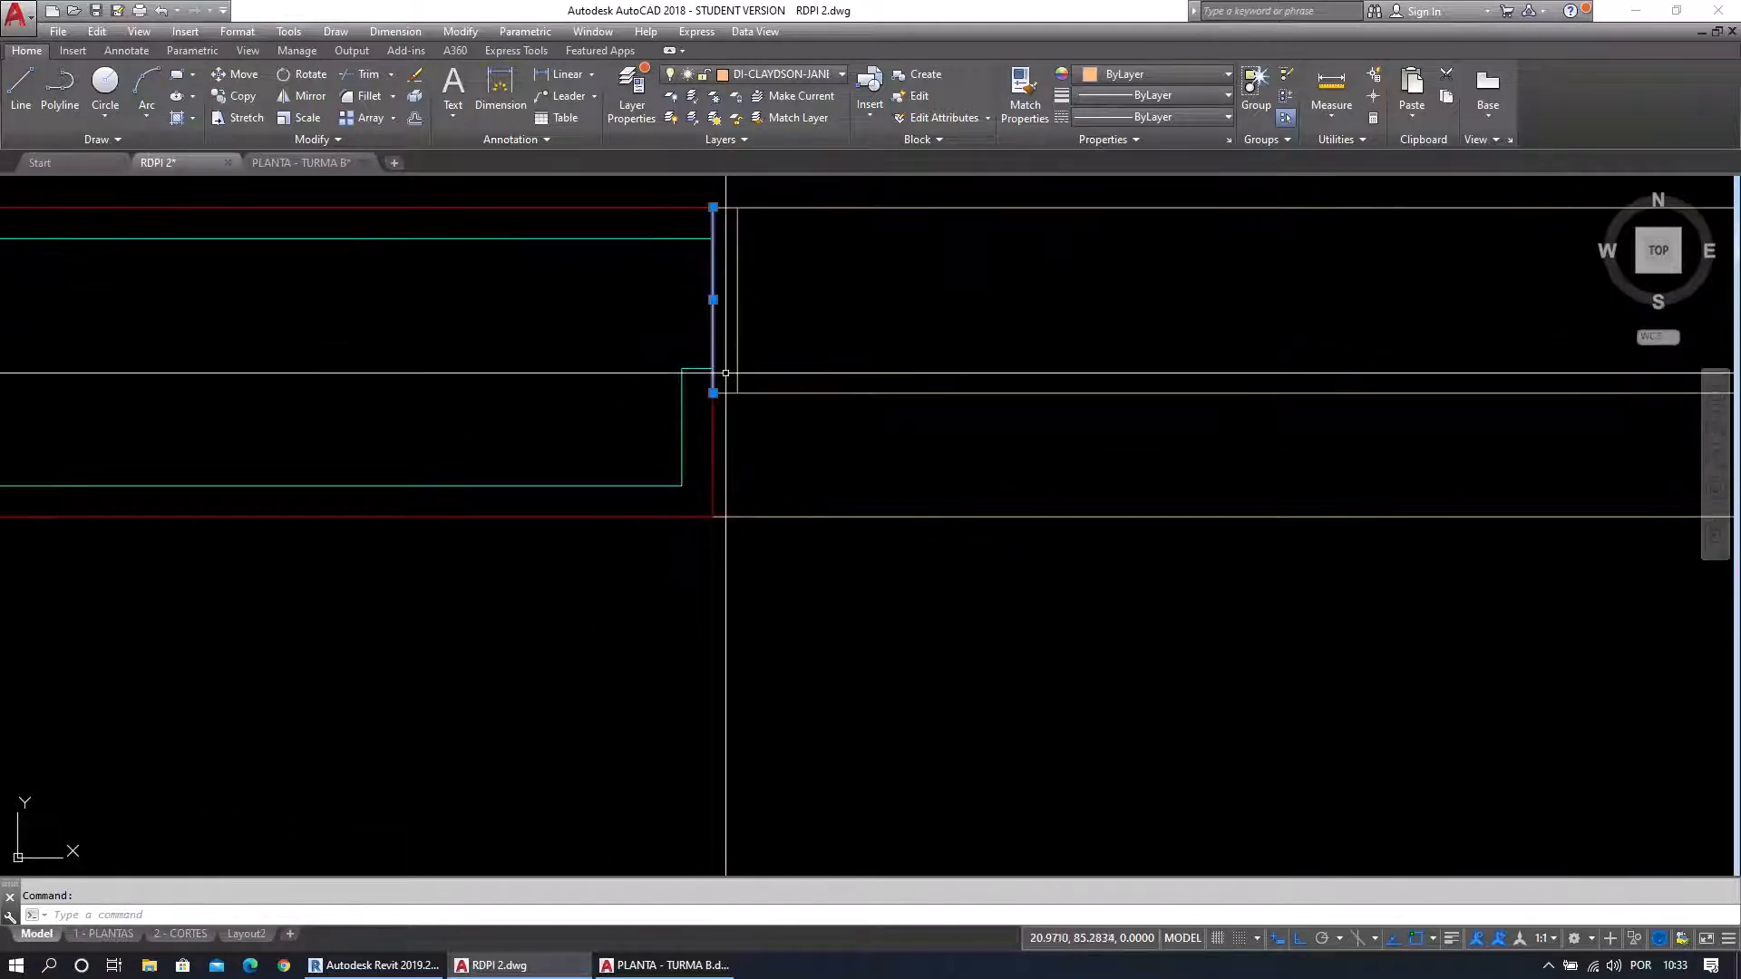
click(716, 393)
click(738, 517)
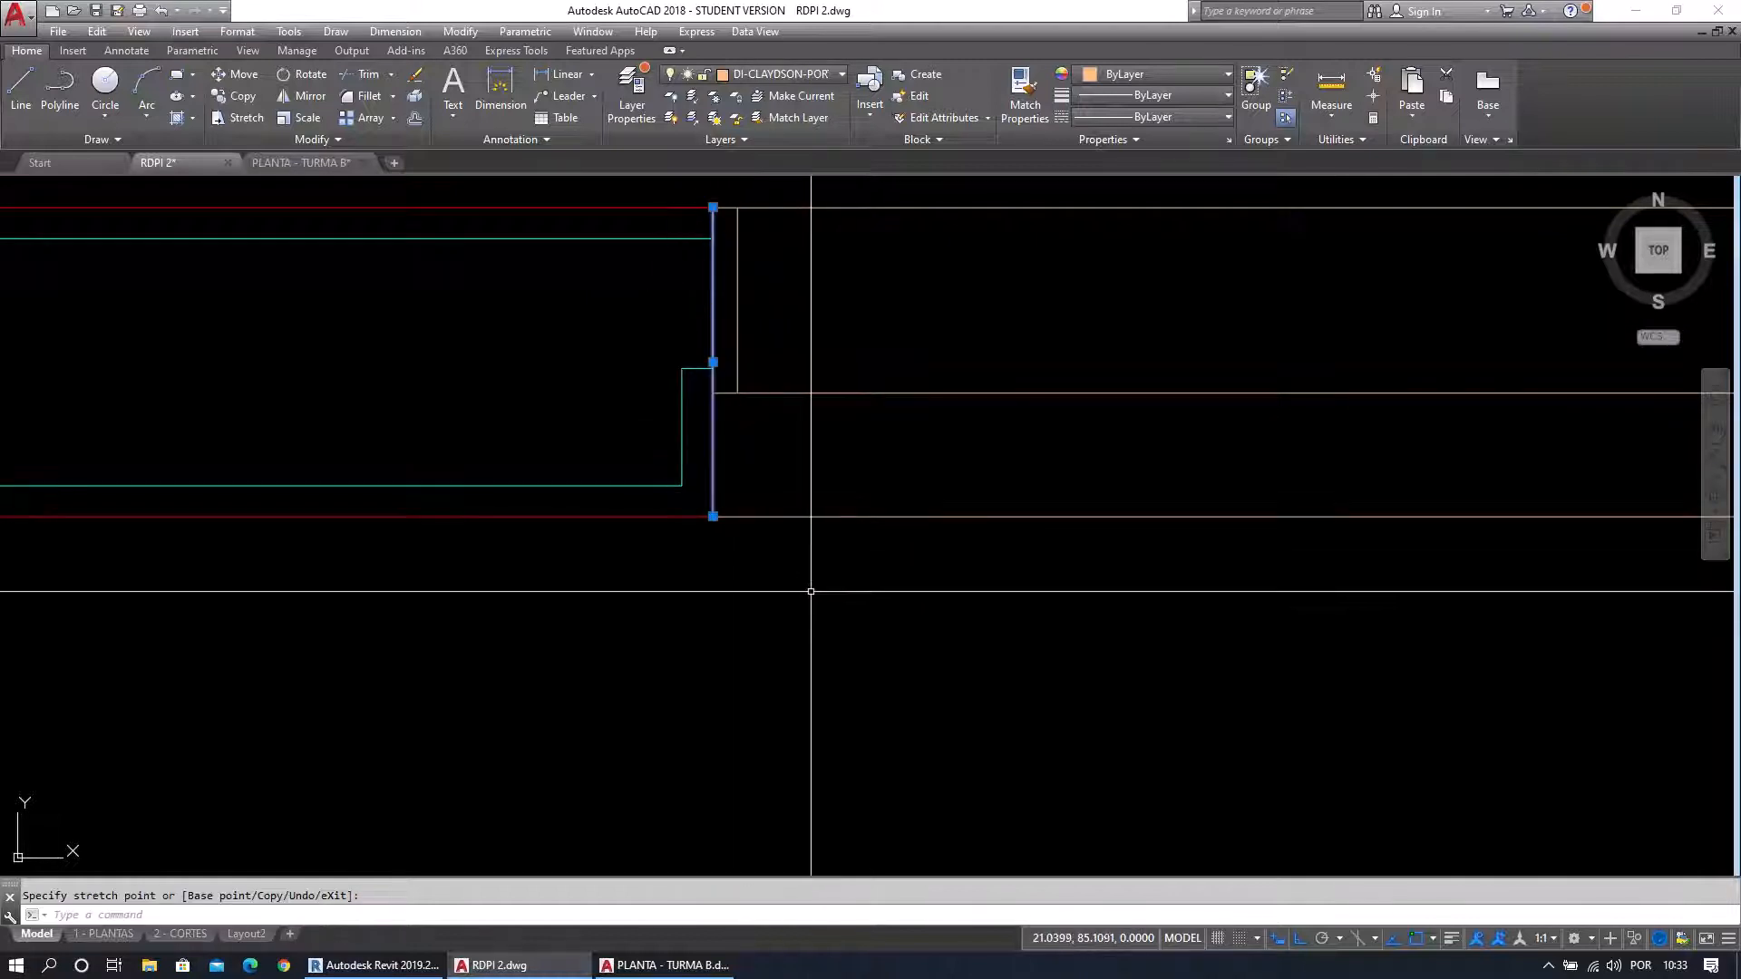
key(Escape)
scroll(807, 592, down, 5)
middle_drag(1061, 625, 862, 556)
middle_drag(1337, 615, 1284, 619)
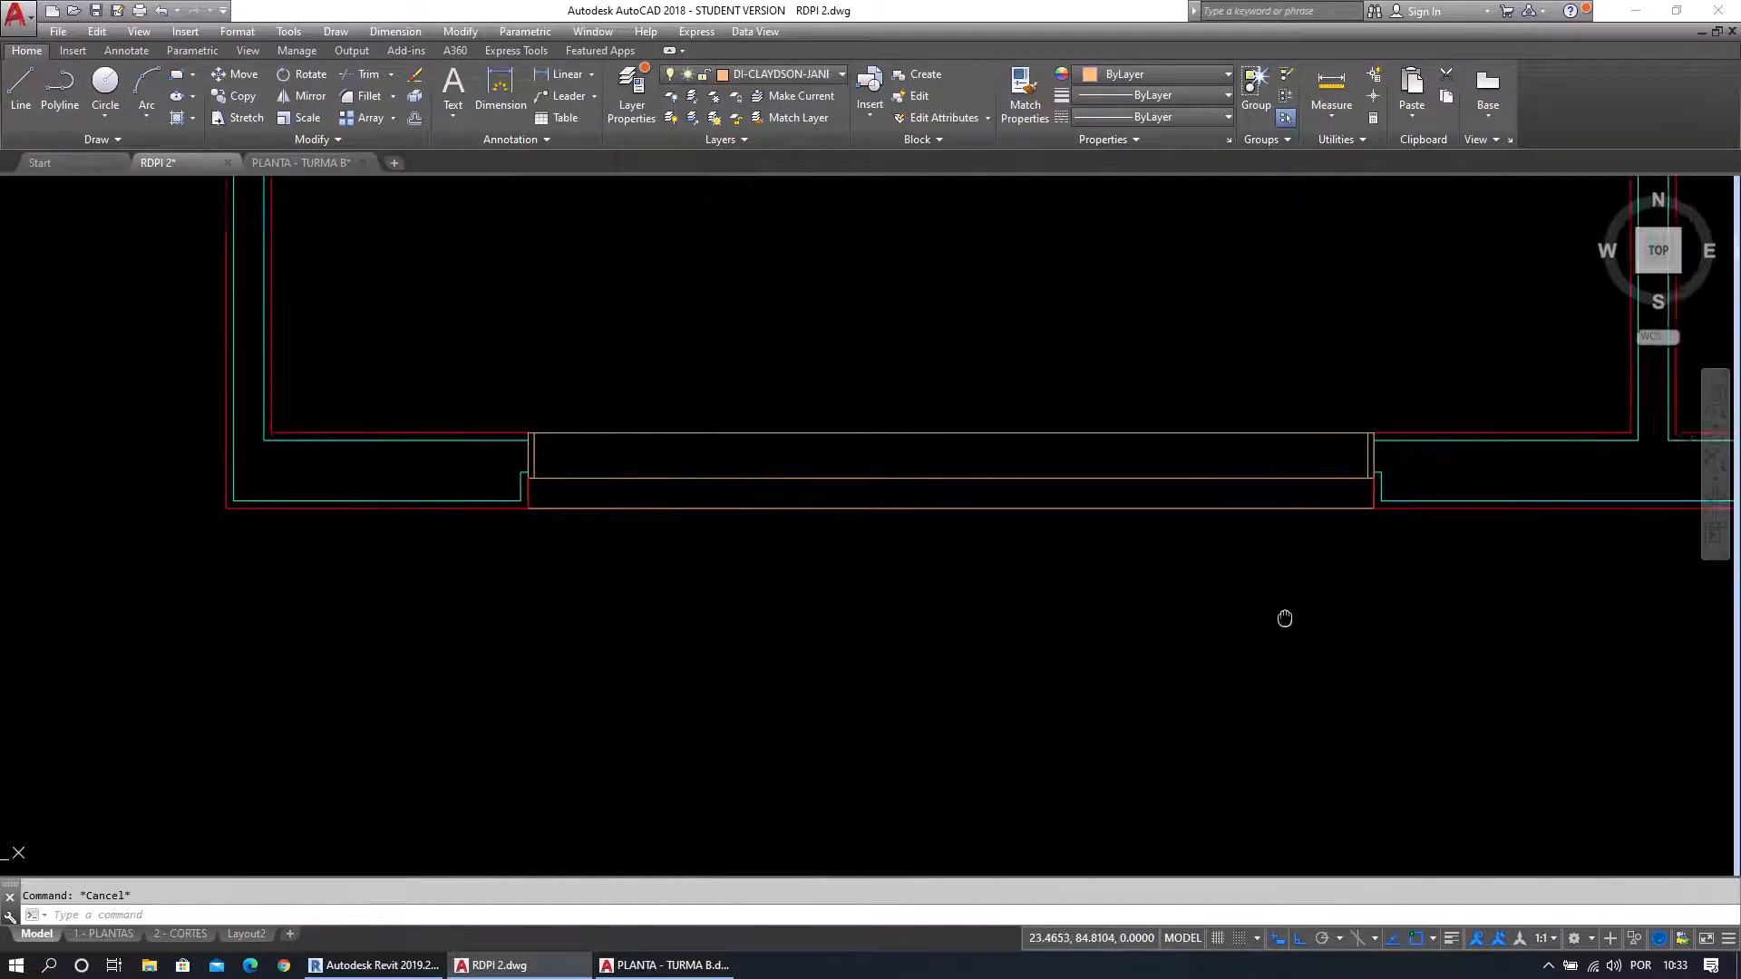
middle_drag(1362, 560, 1309, 572)
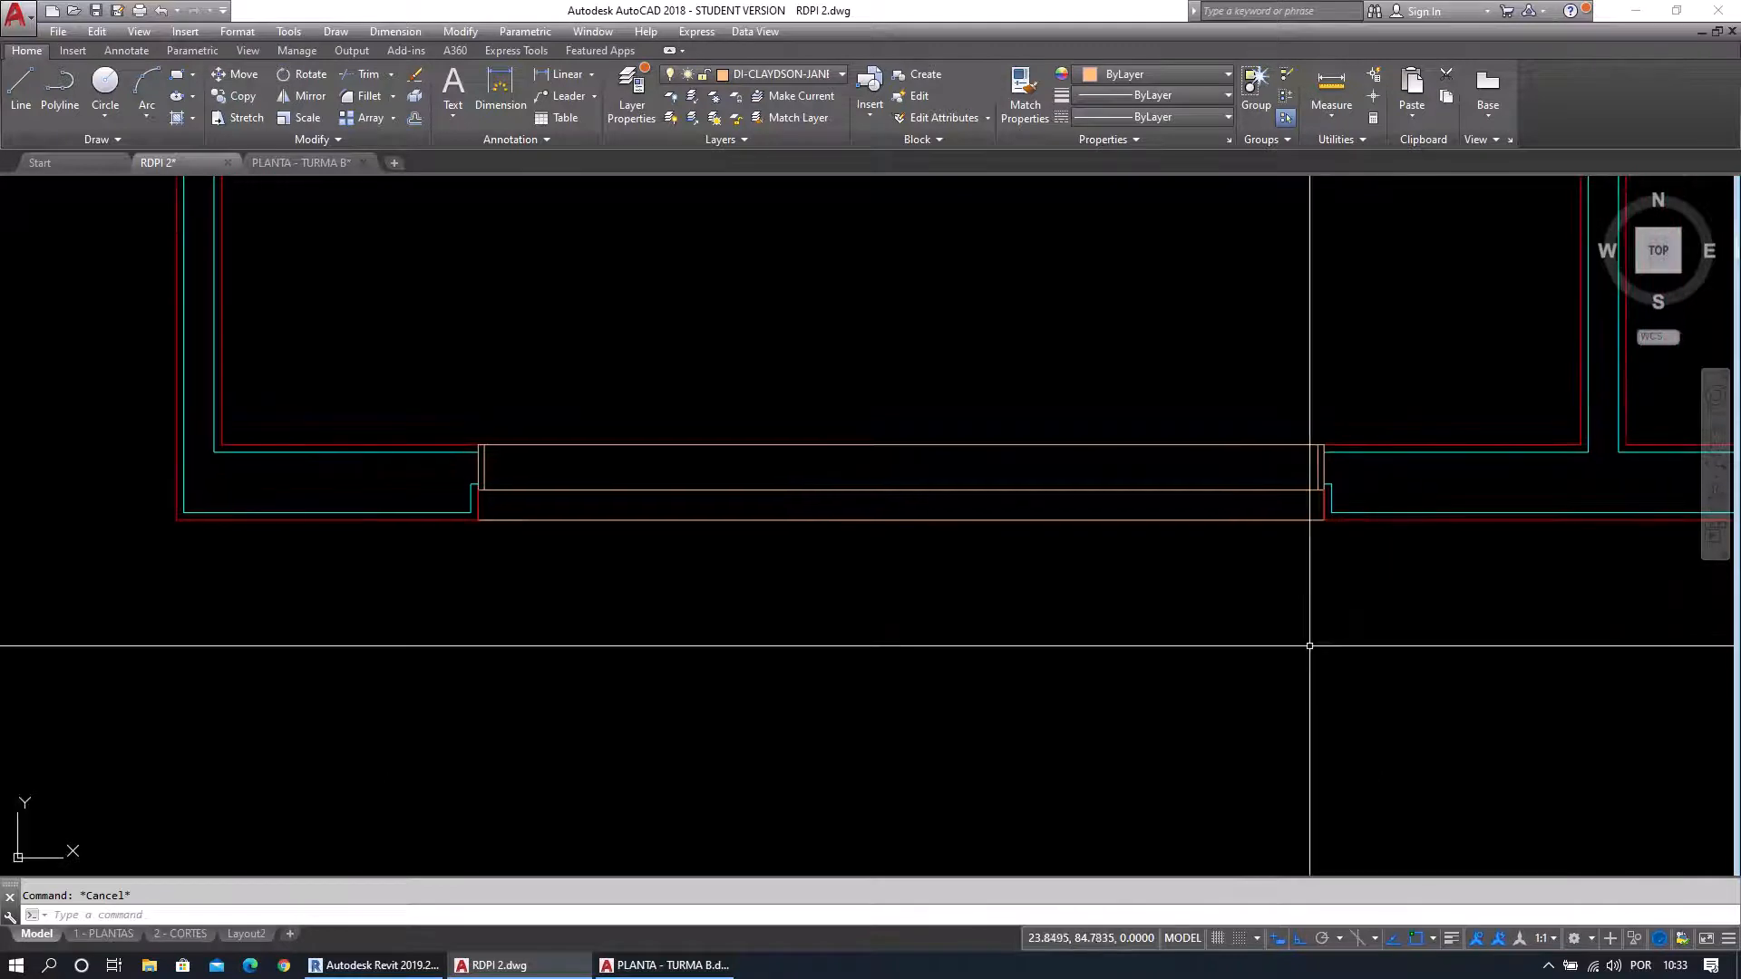
scroll(542, 574, up, 3)
scroll(564, 498, down, 3)
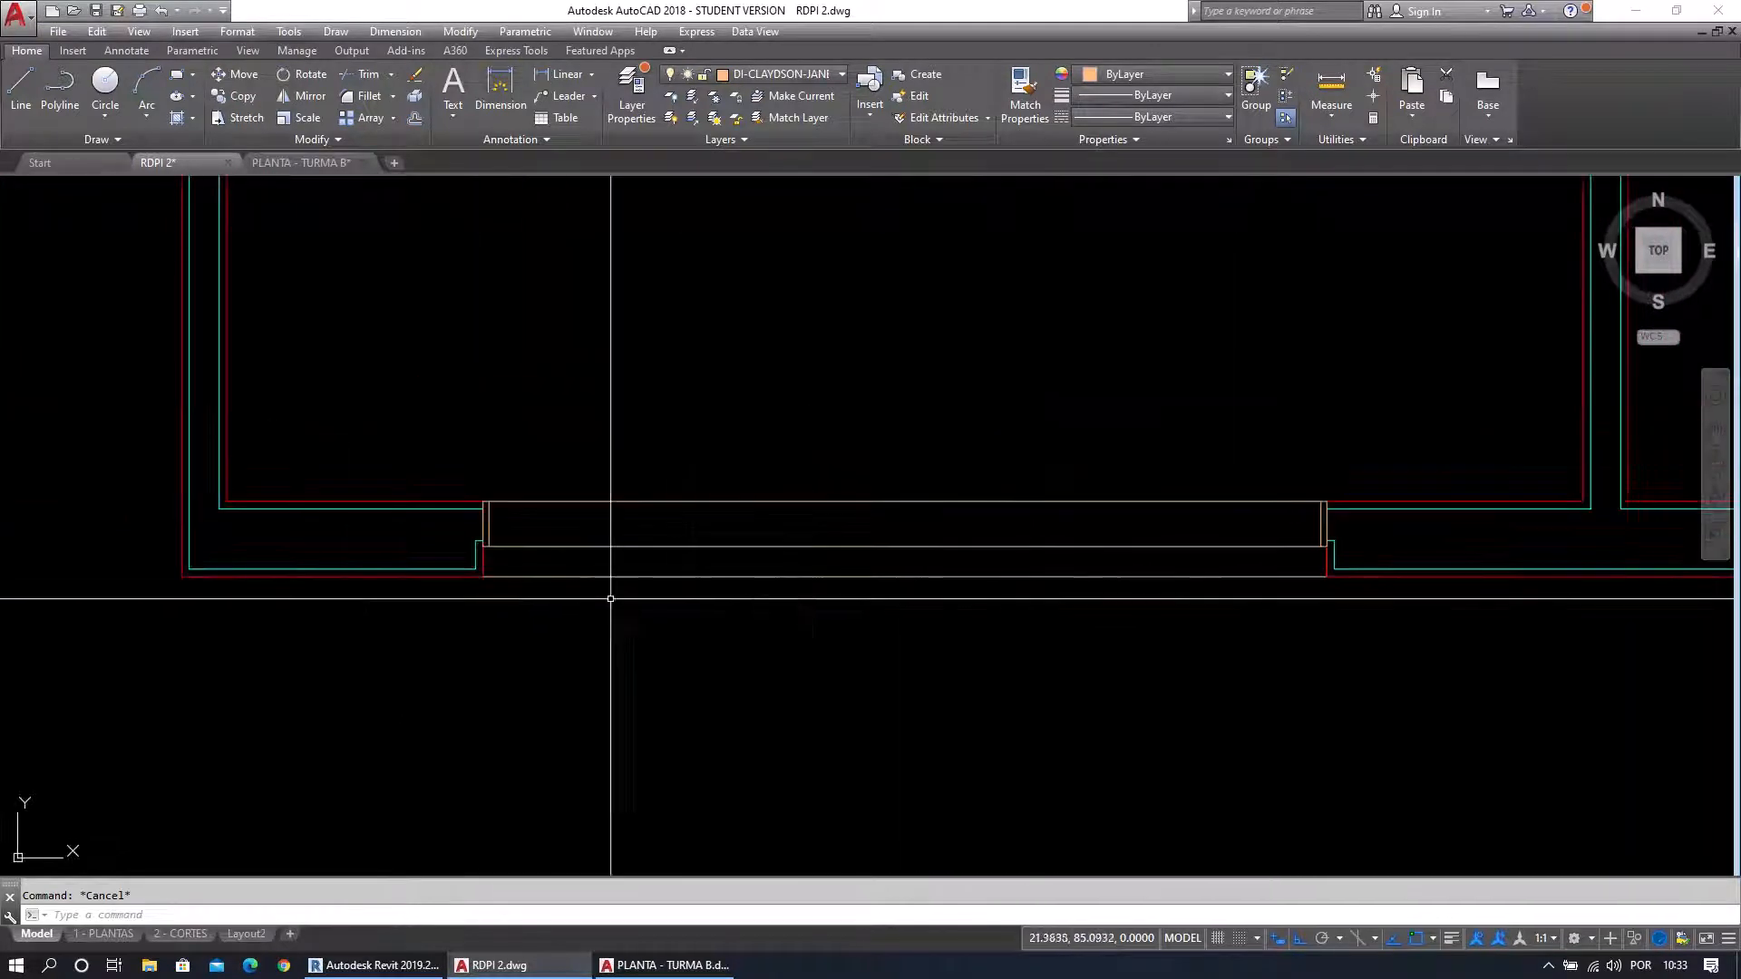
scroll(610, 591, up, 3)
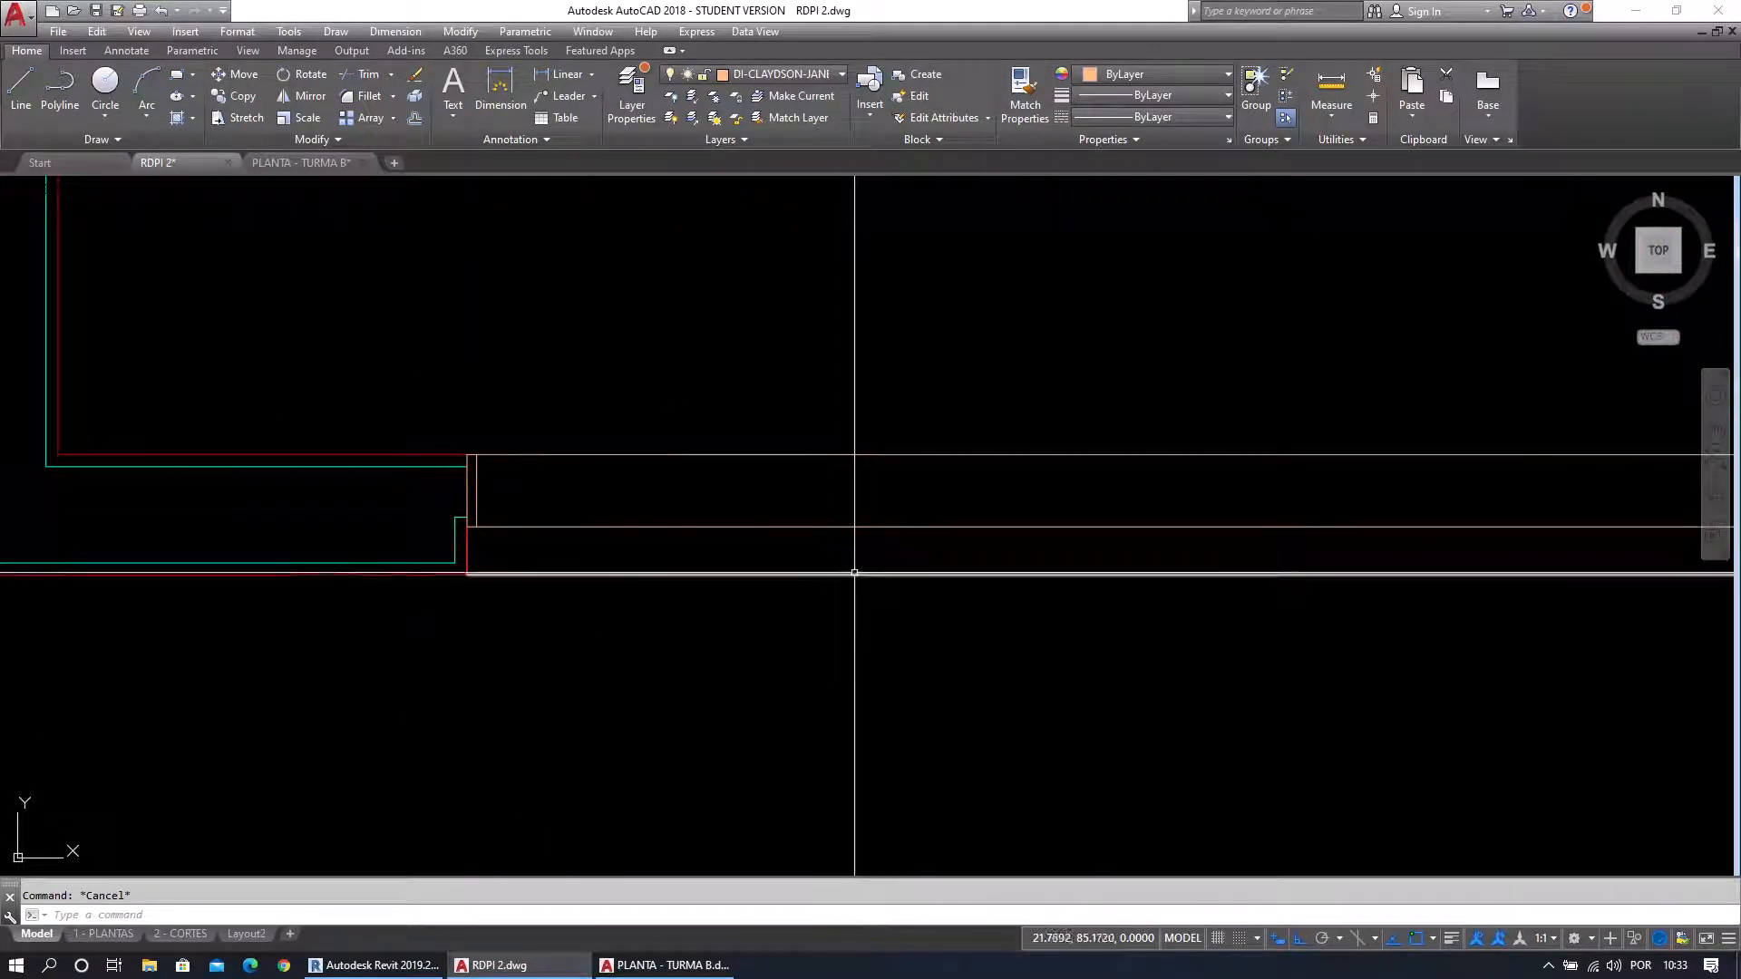
Switch to Revit and measure the width of the window sash's end profile with an aligned dimension in the PAVIMENTO TÉRREO plan.
click(390, 967)
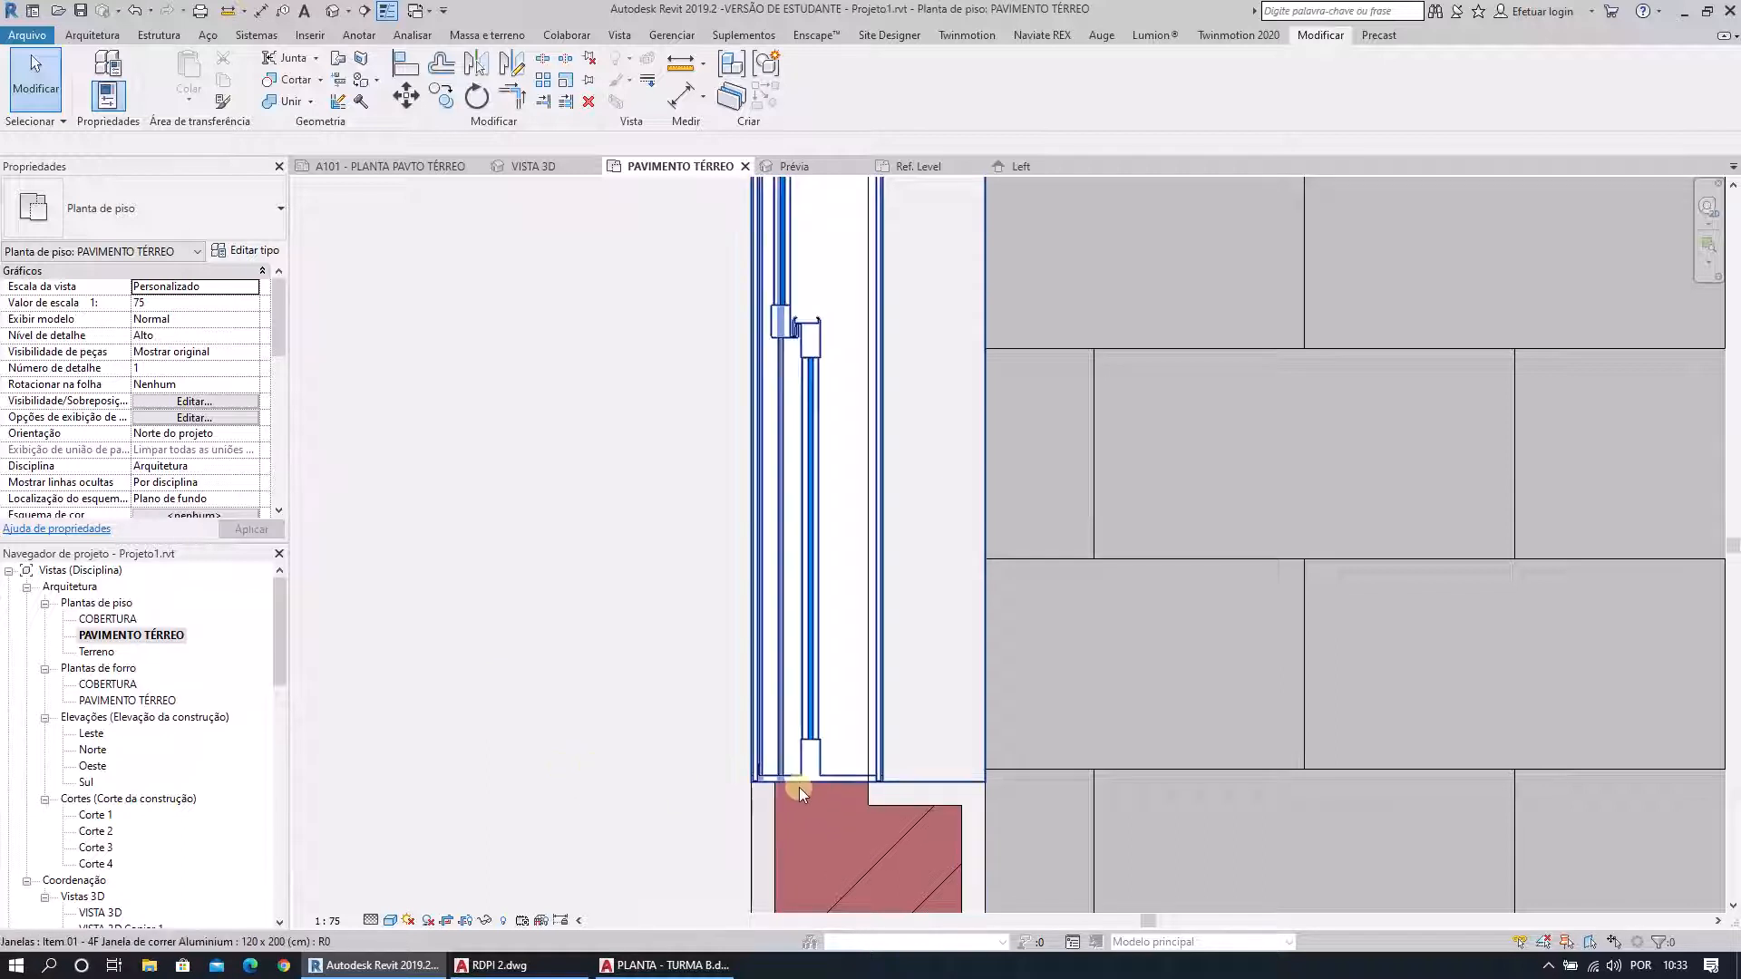
scroll(809, 815, up, 4)
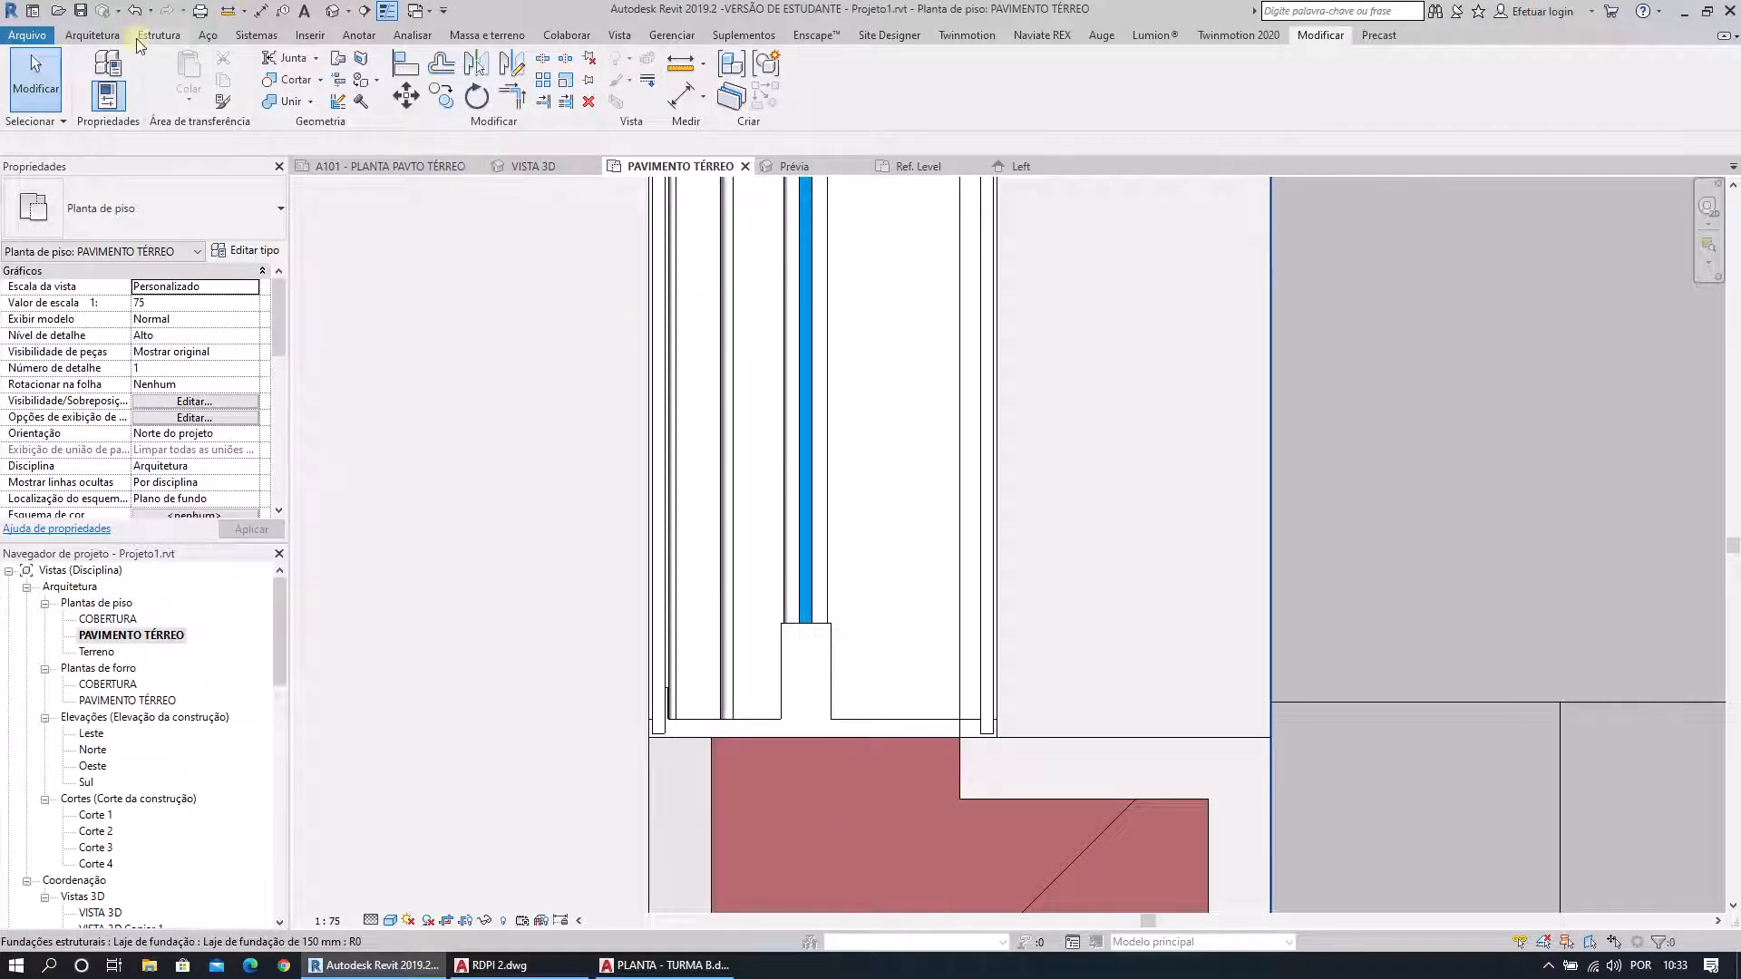
click(158, 35)
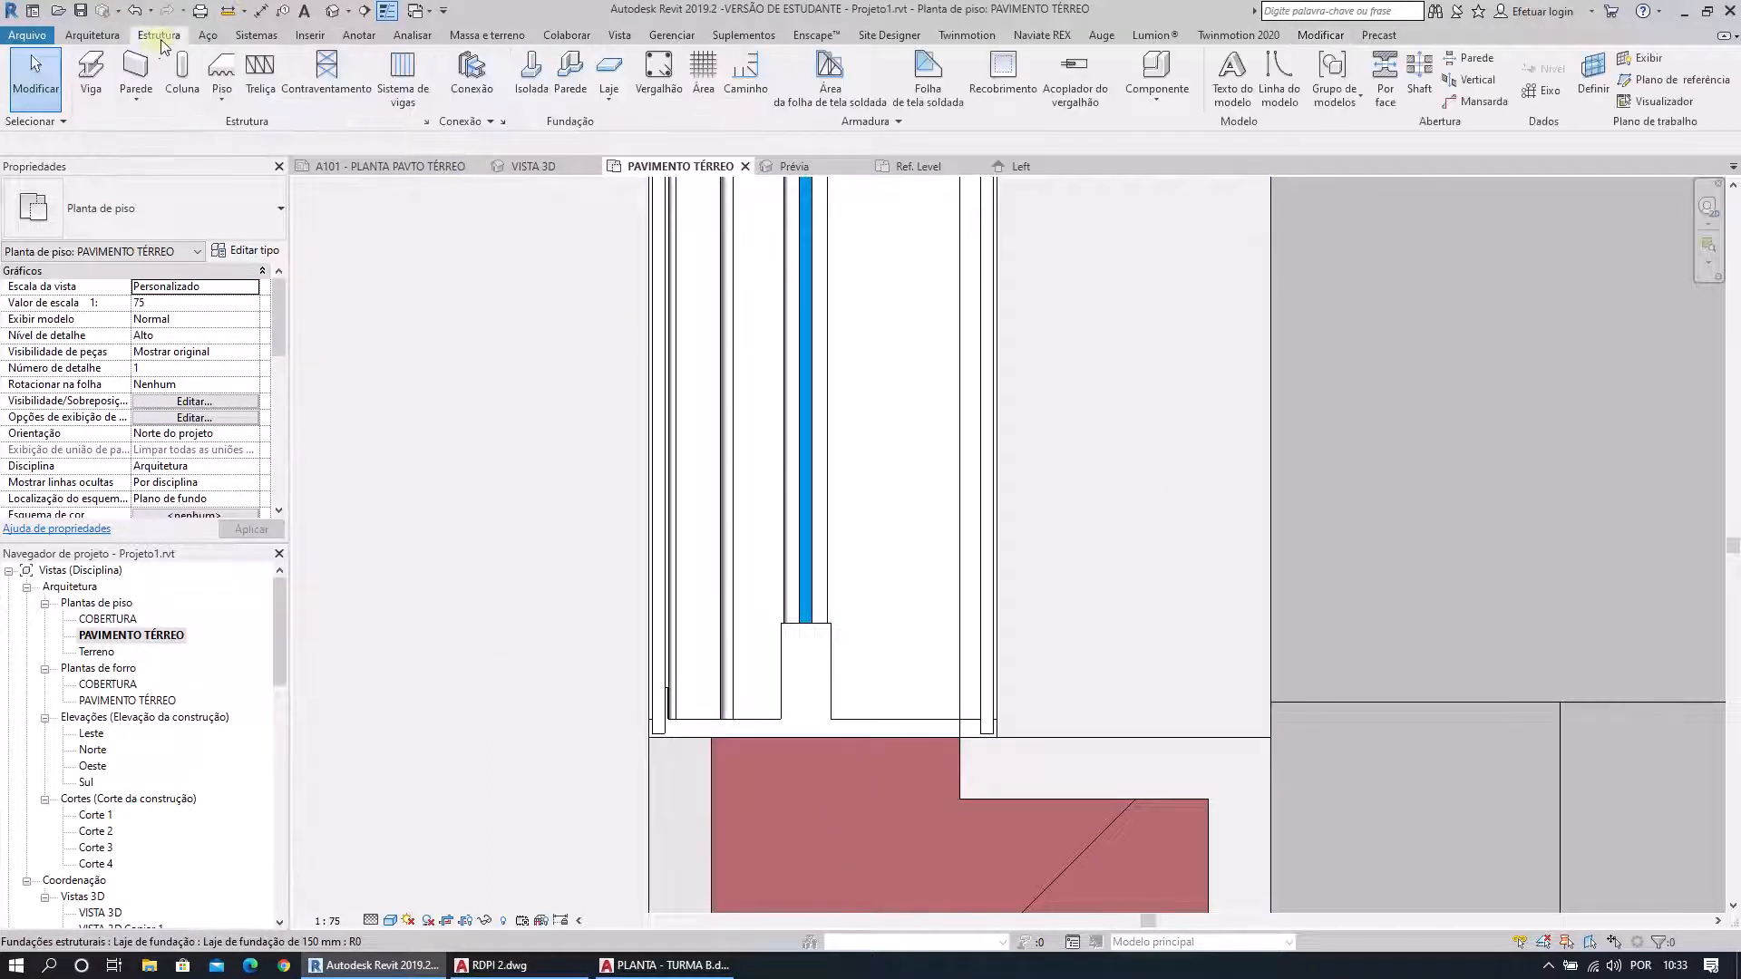
click(359, 36)
click(94, 77)
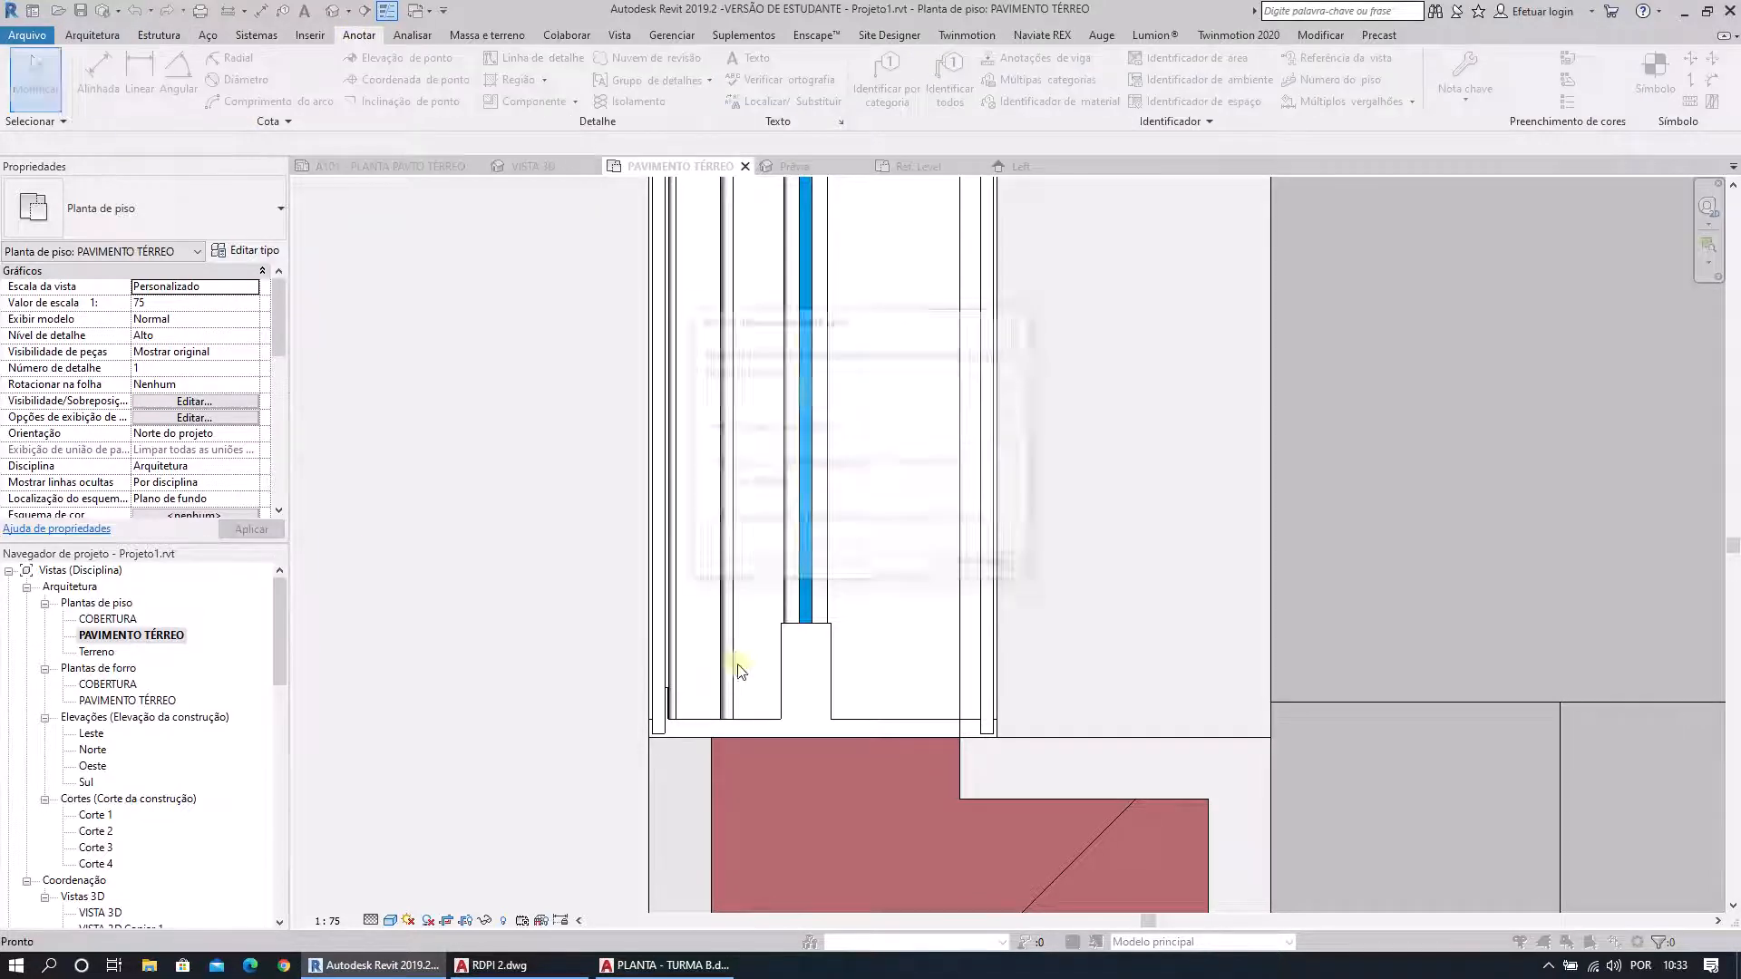
click(808, 441)
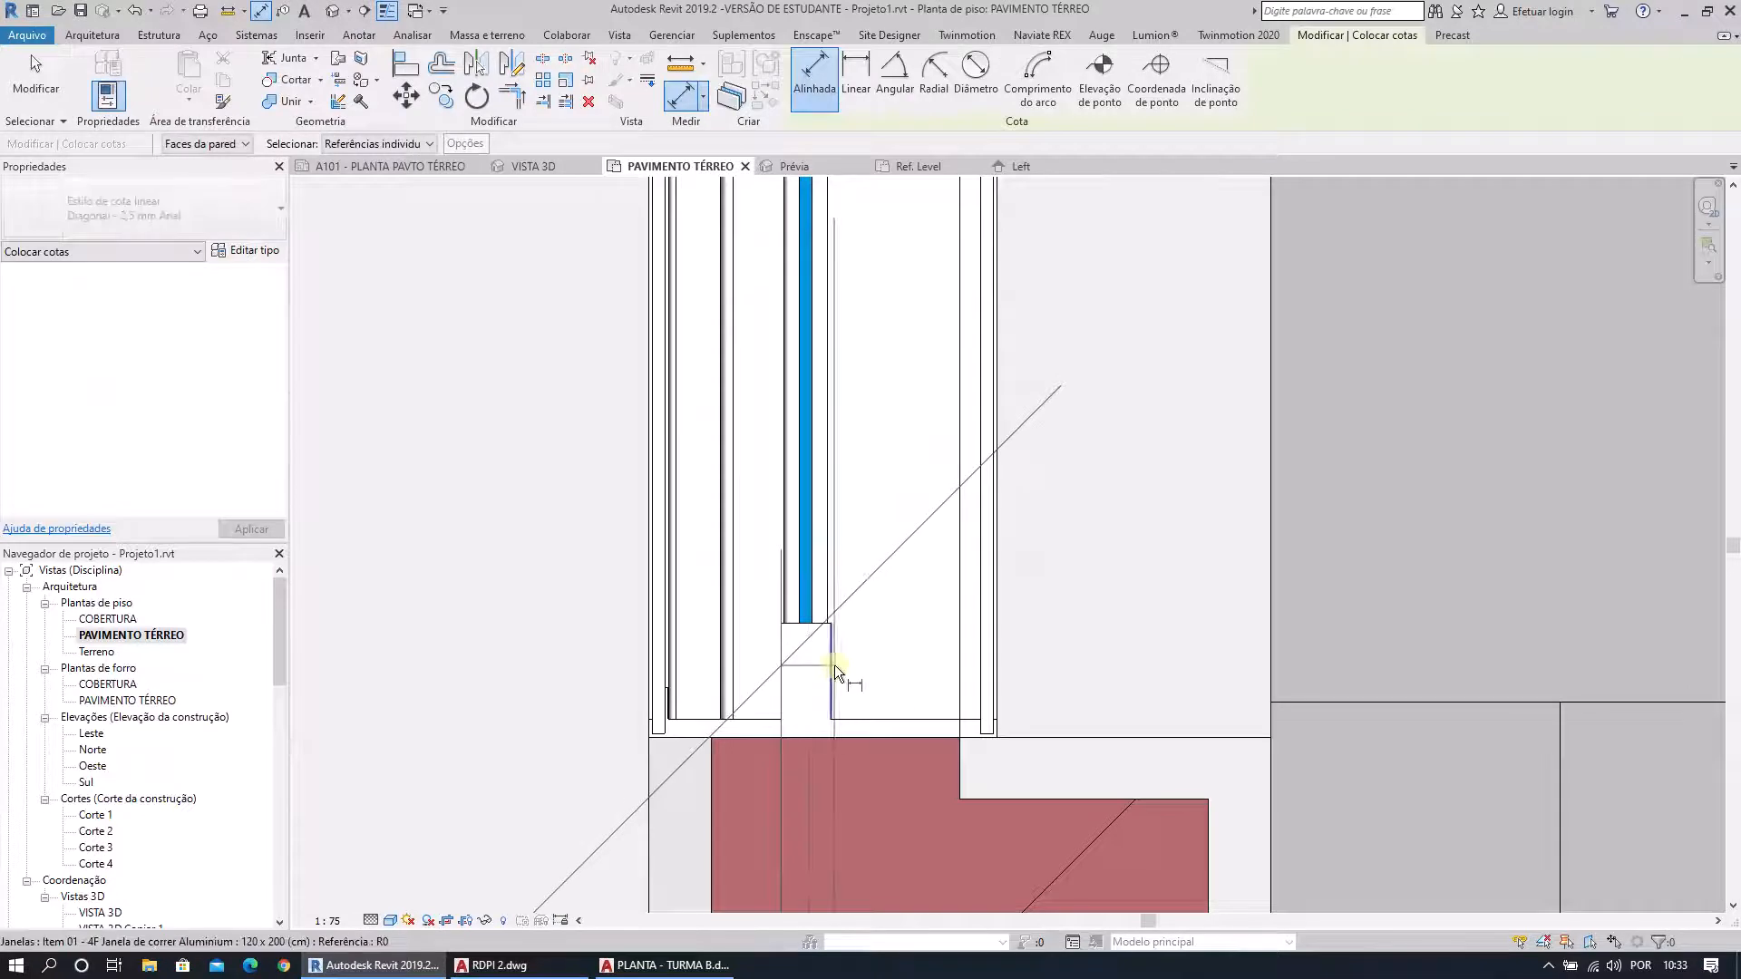
scroll(816, 649, down, 4)
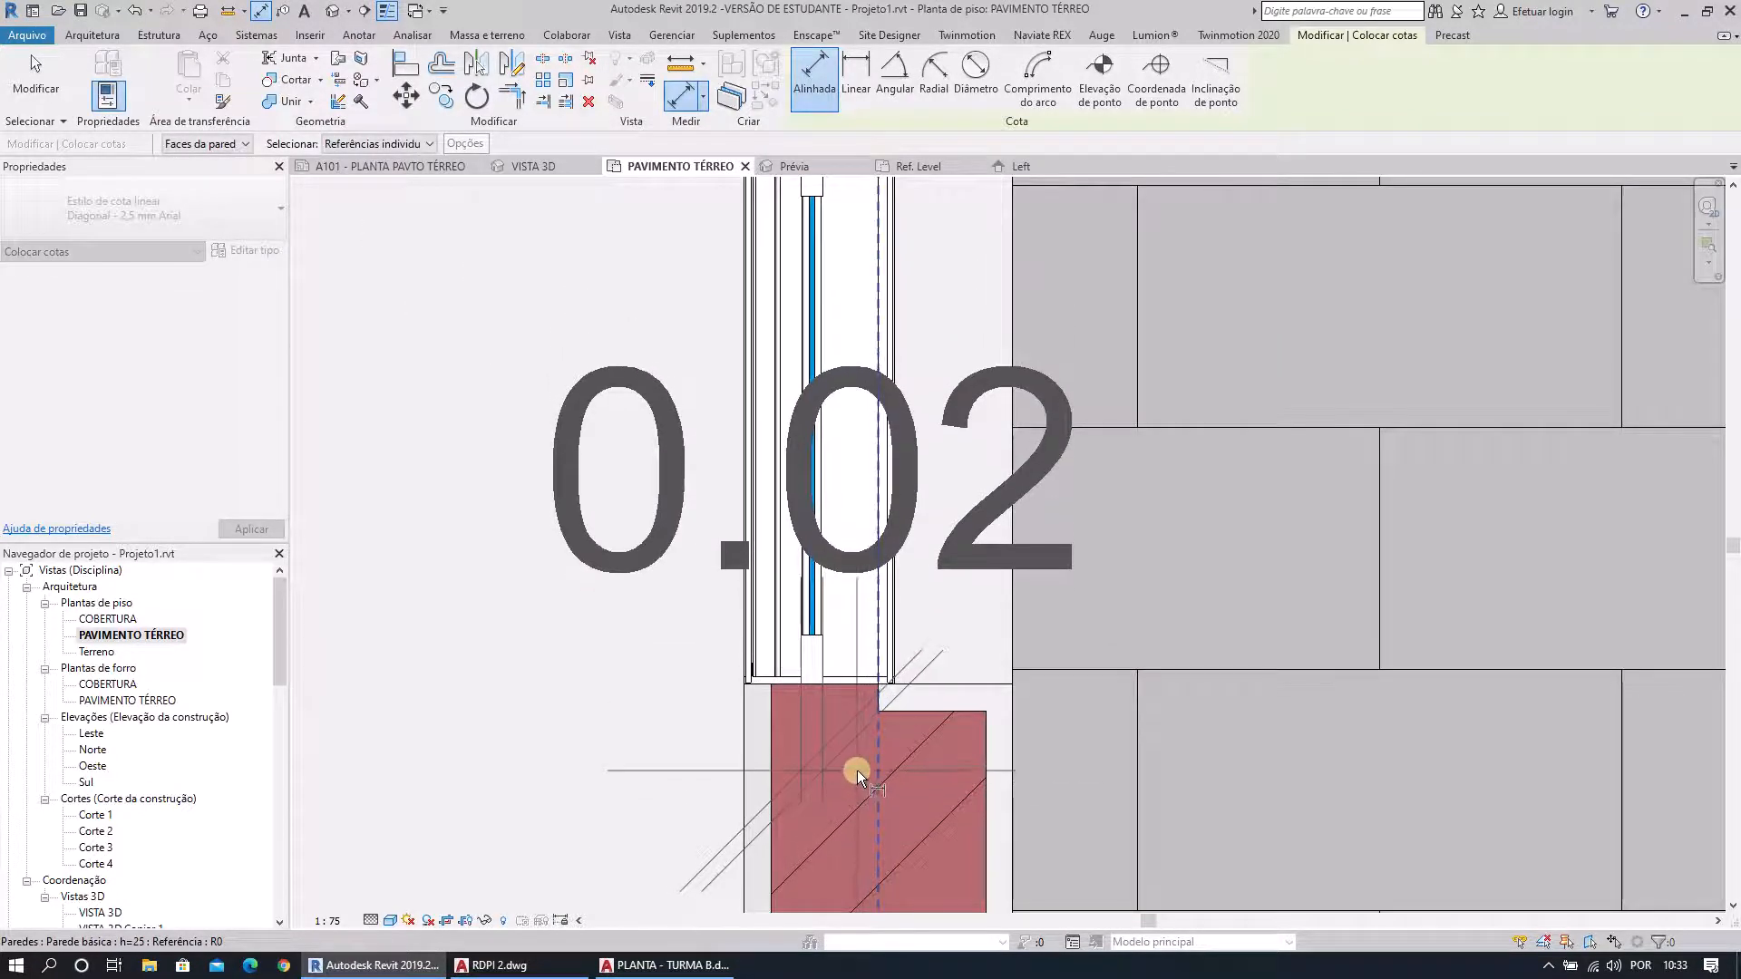
scroll(854, 771, up, 3)
key(Escape)
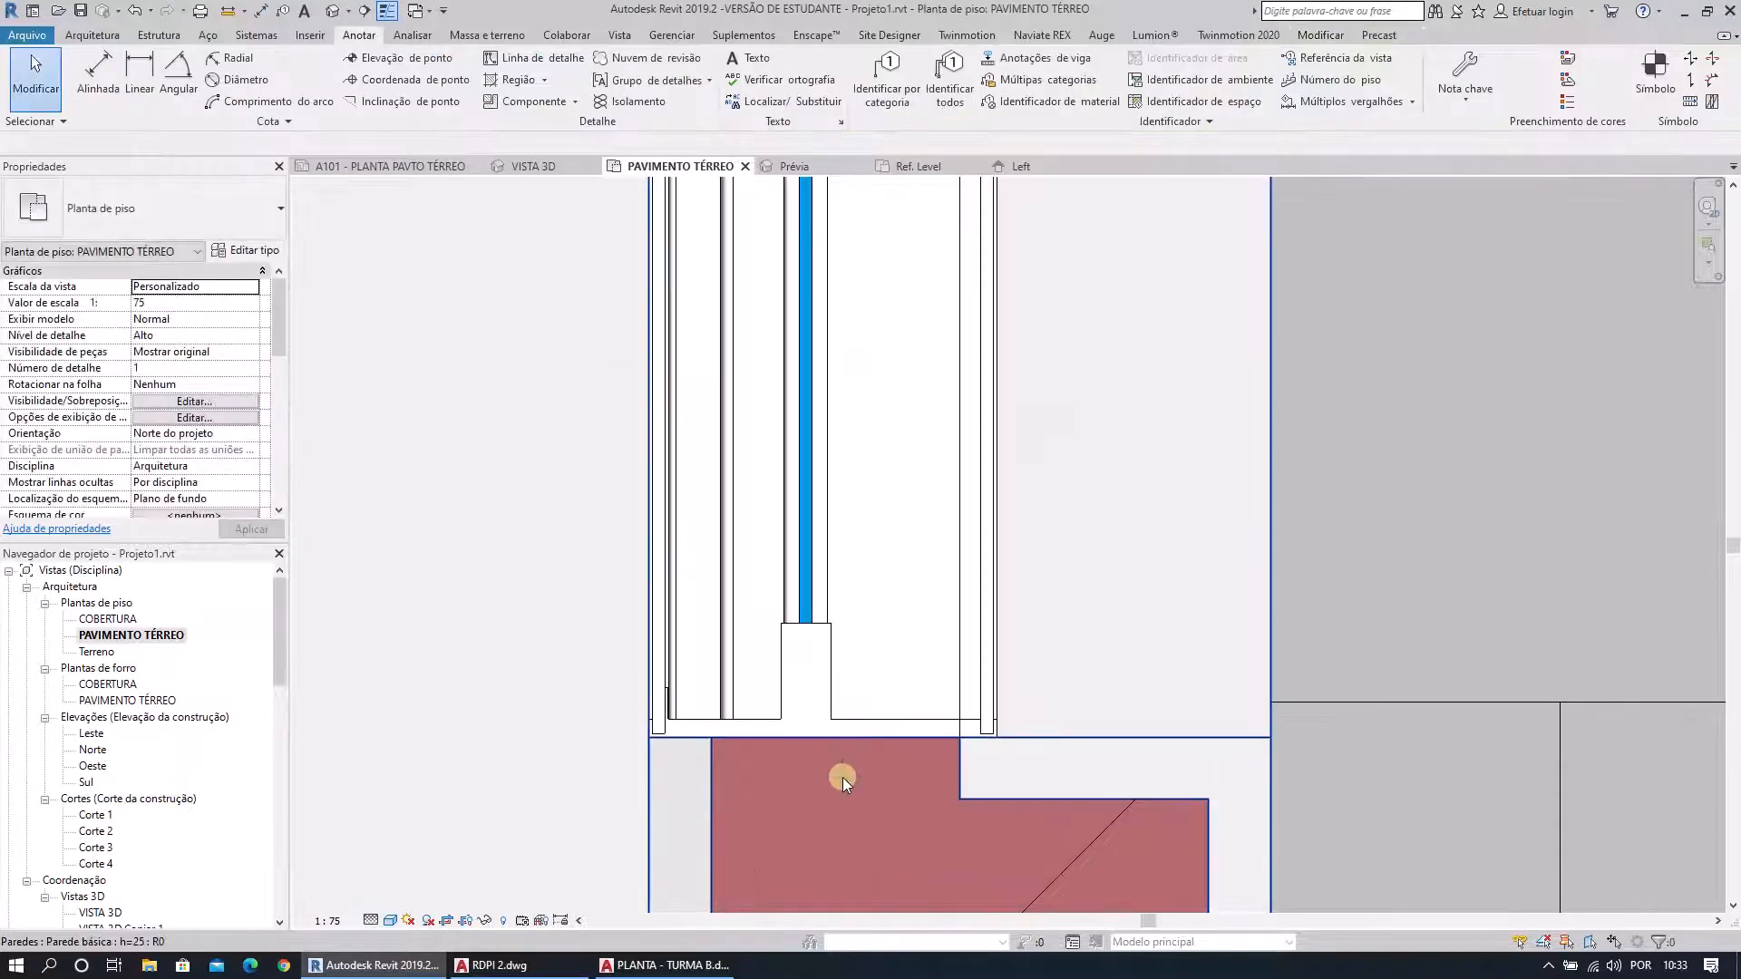
Set the project's linear unit format to 3 decimal places.
key(u)
key(n)
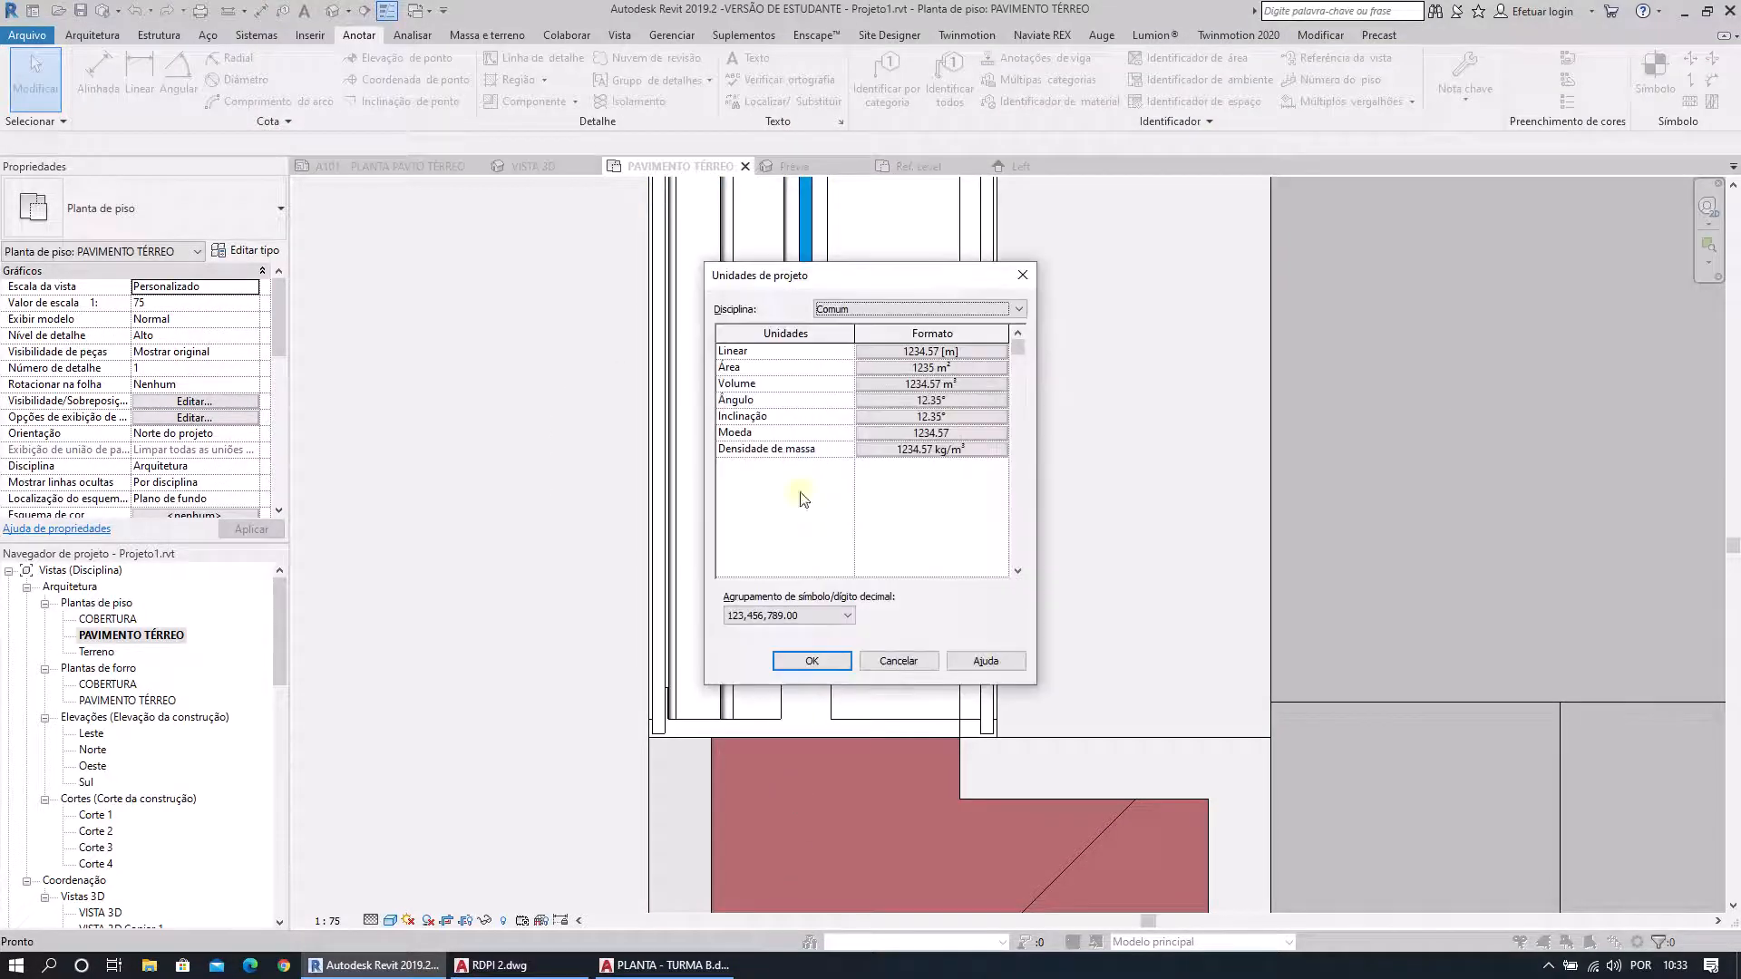
click(934, 354)
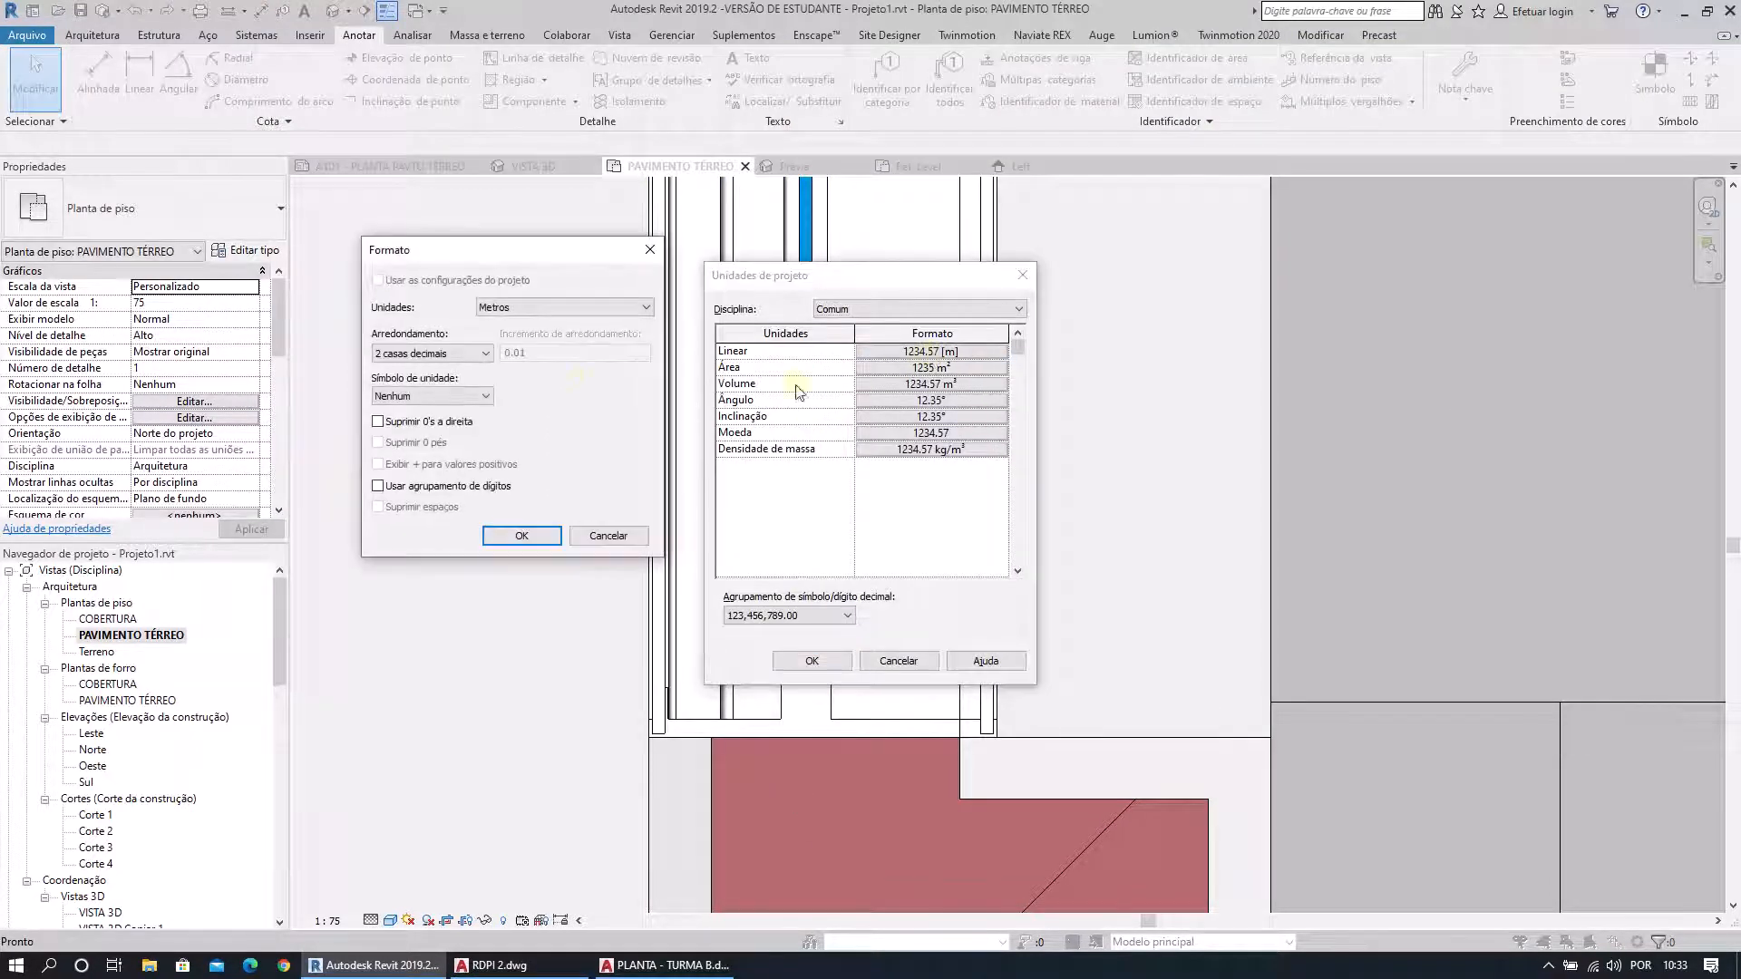
click(465, 354)
click(430, 442)
click(523, 537)
click(773, 659)
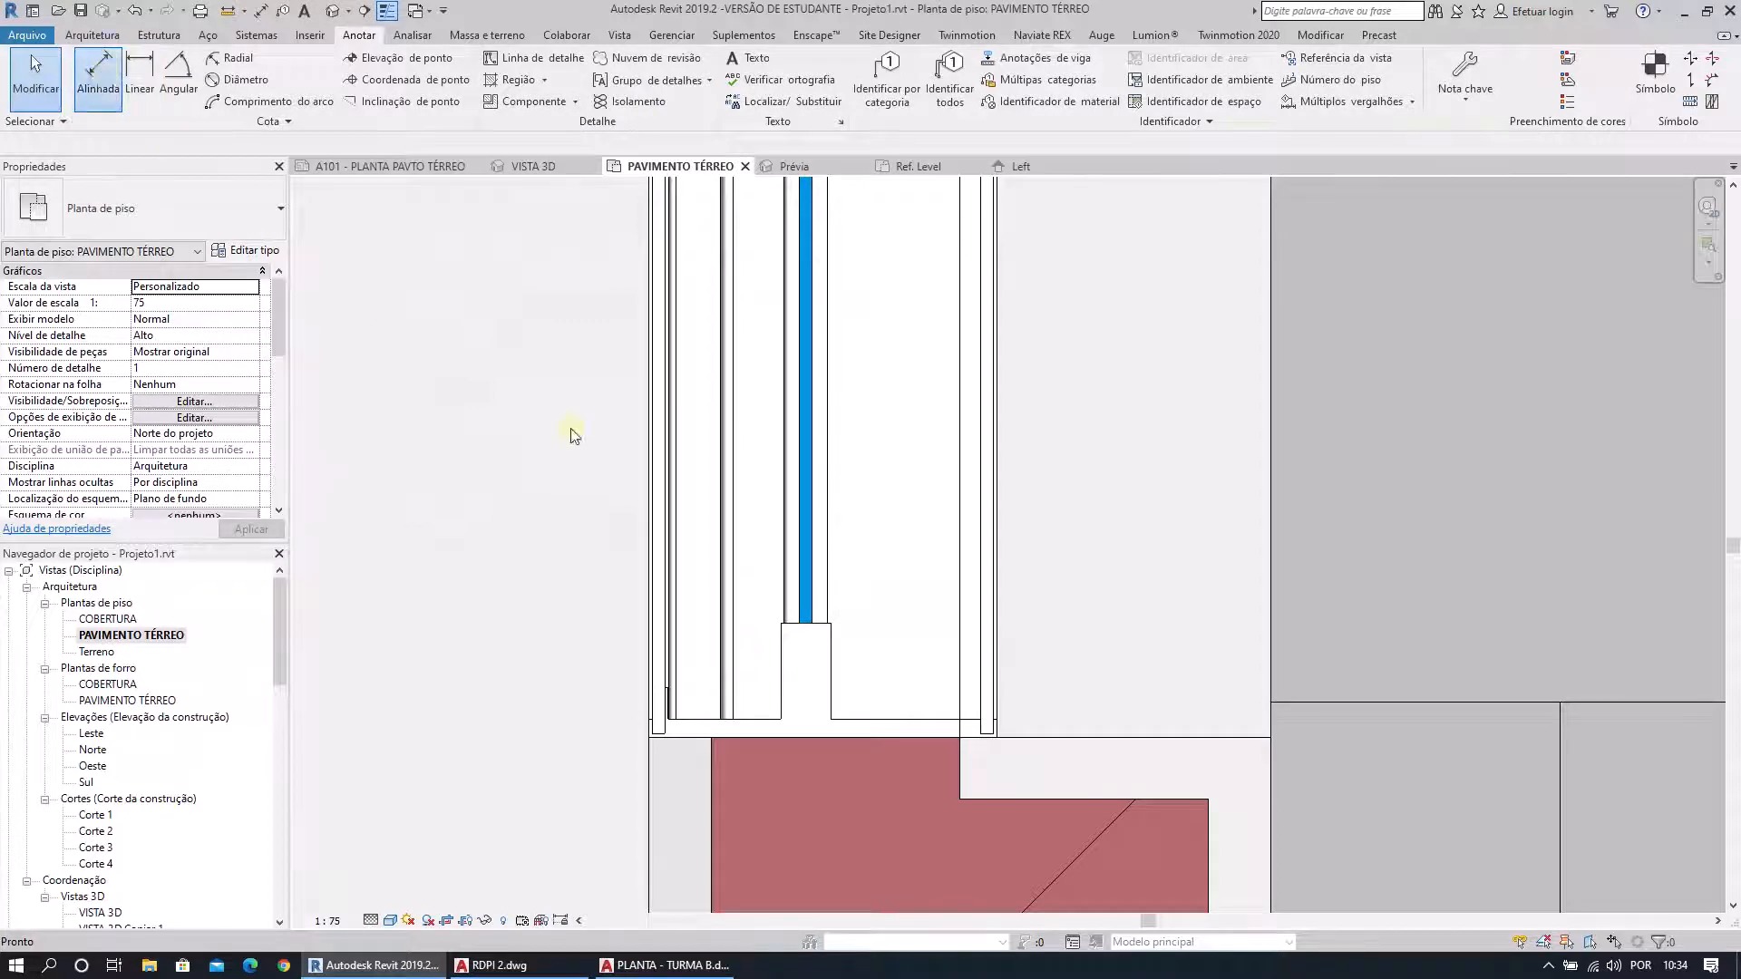
Measure the sash end profile's width again with an aligned dimension, without keeping the dimension.
click(781, 644)
click(830, 657)
scroll(837, 693, down, 1)
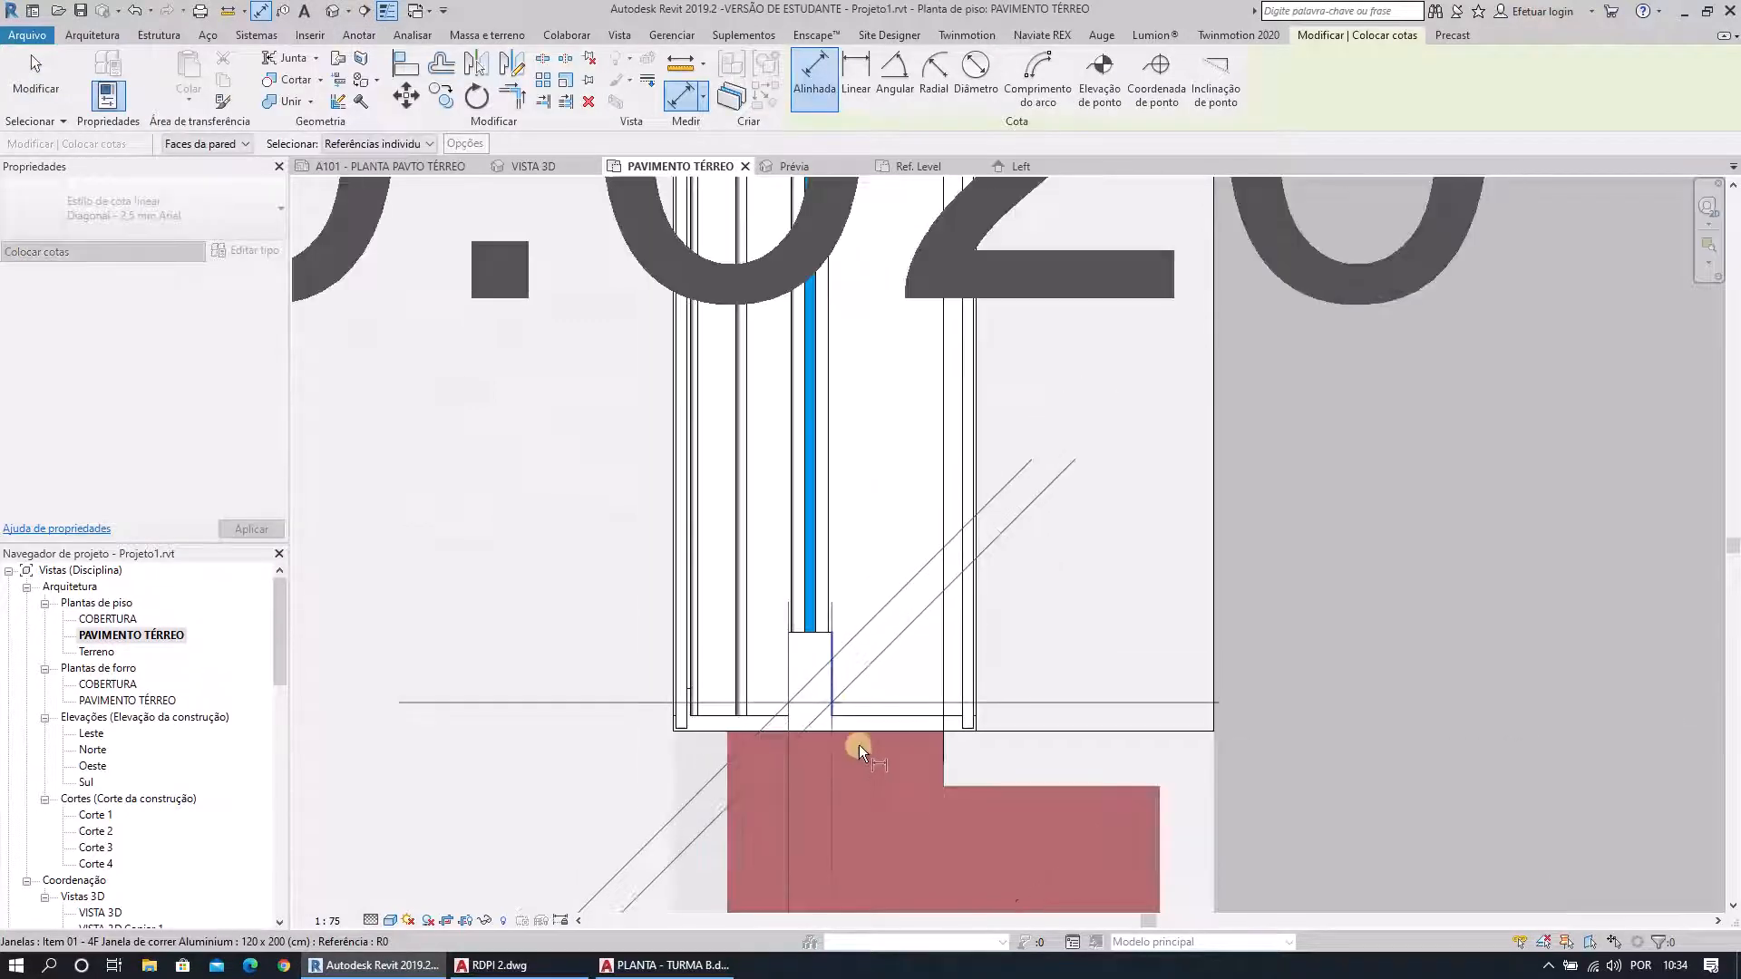
scroll(858, 744, down, 2)
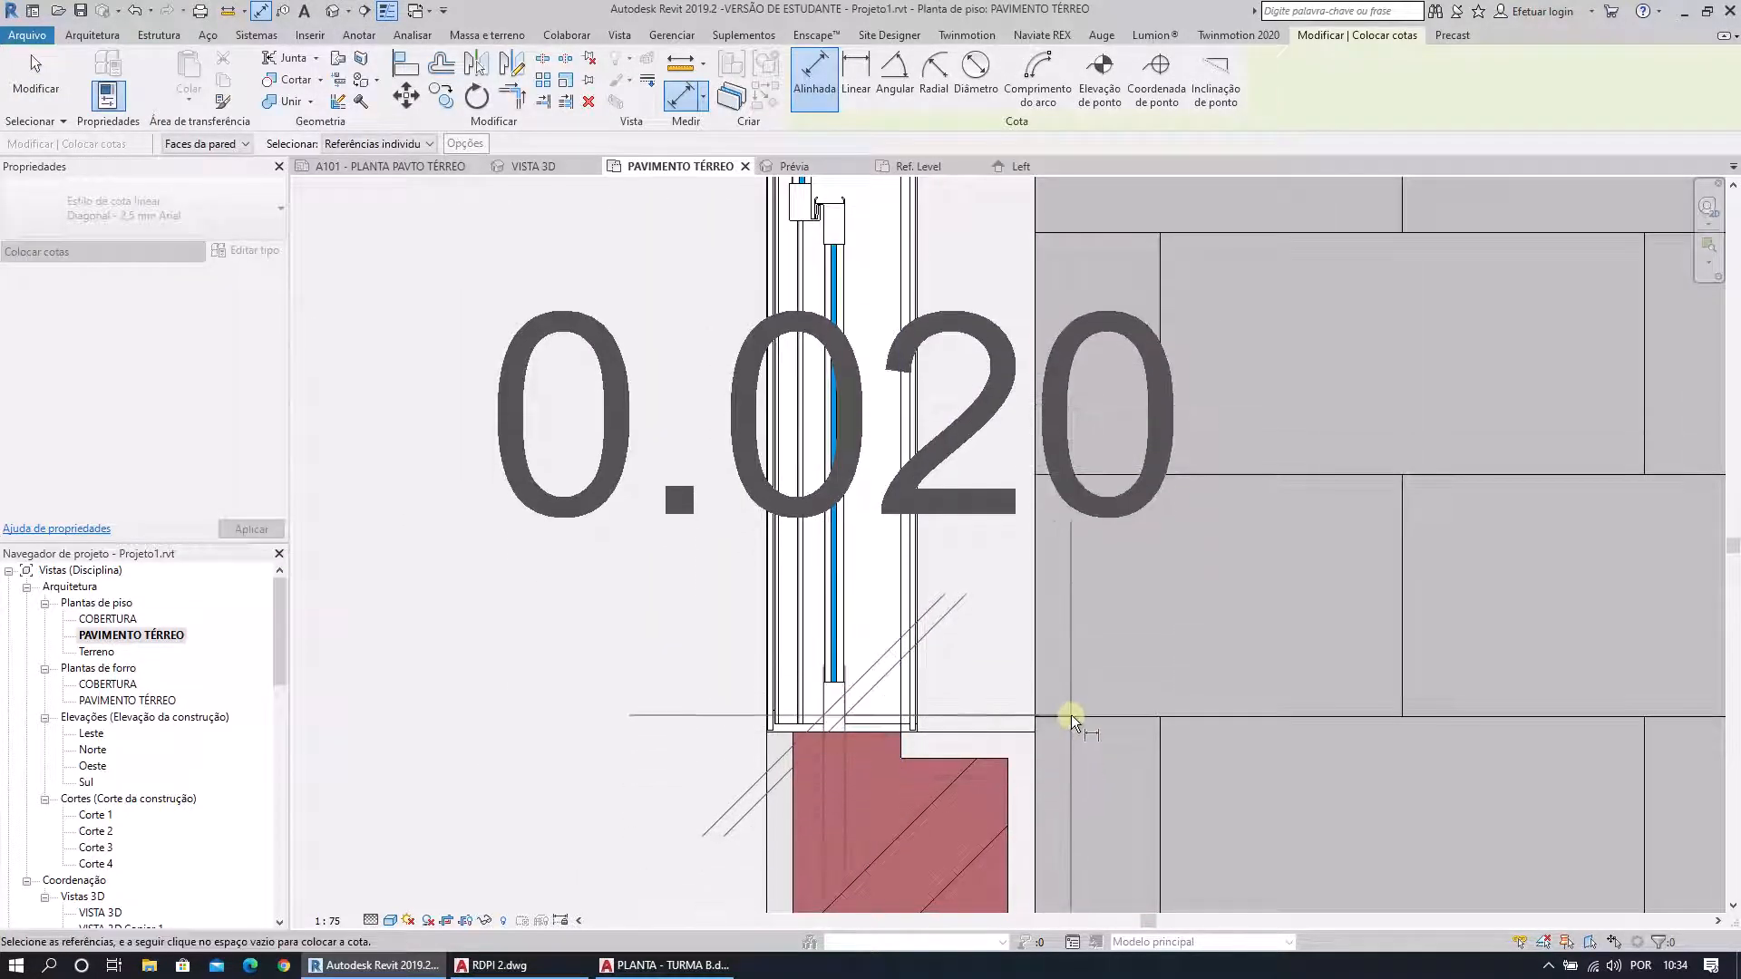
scroll(738, 699, up, 5)
key(Escape)
key(Escape)
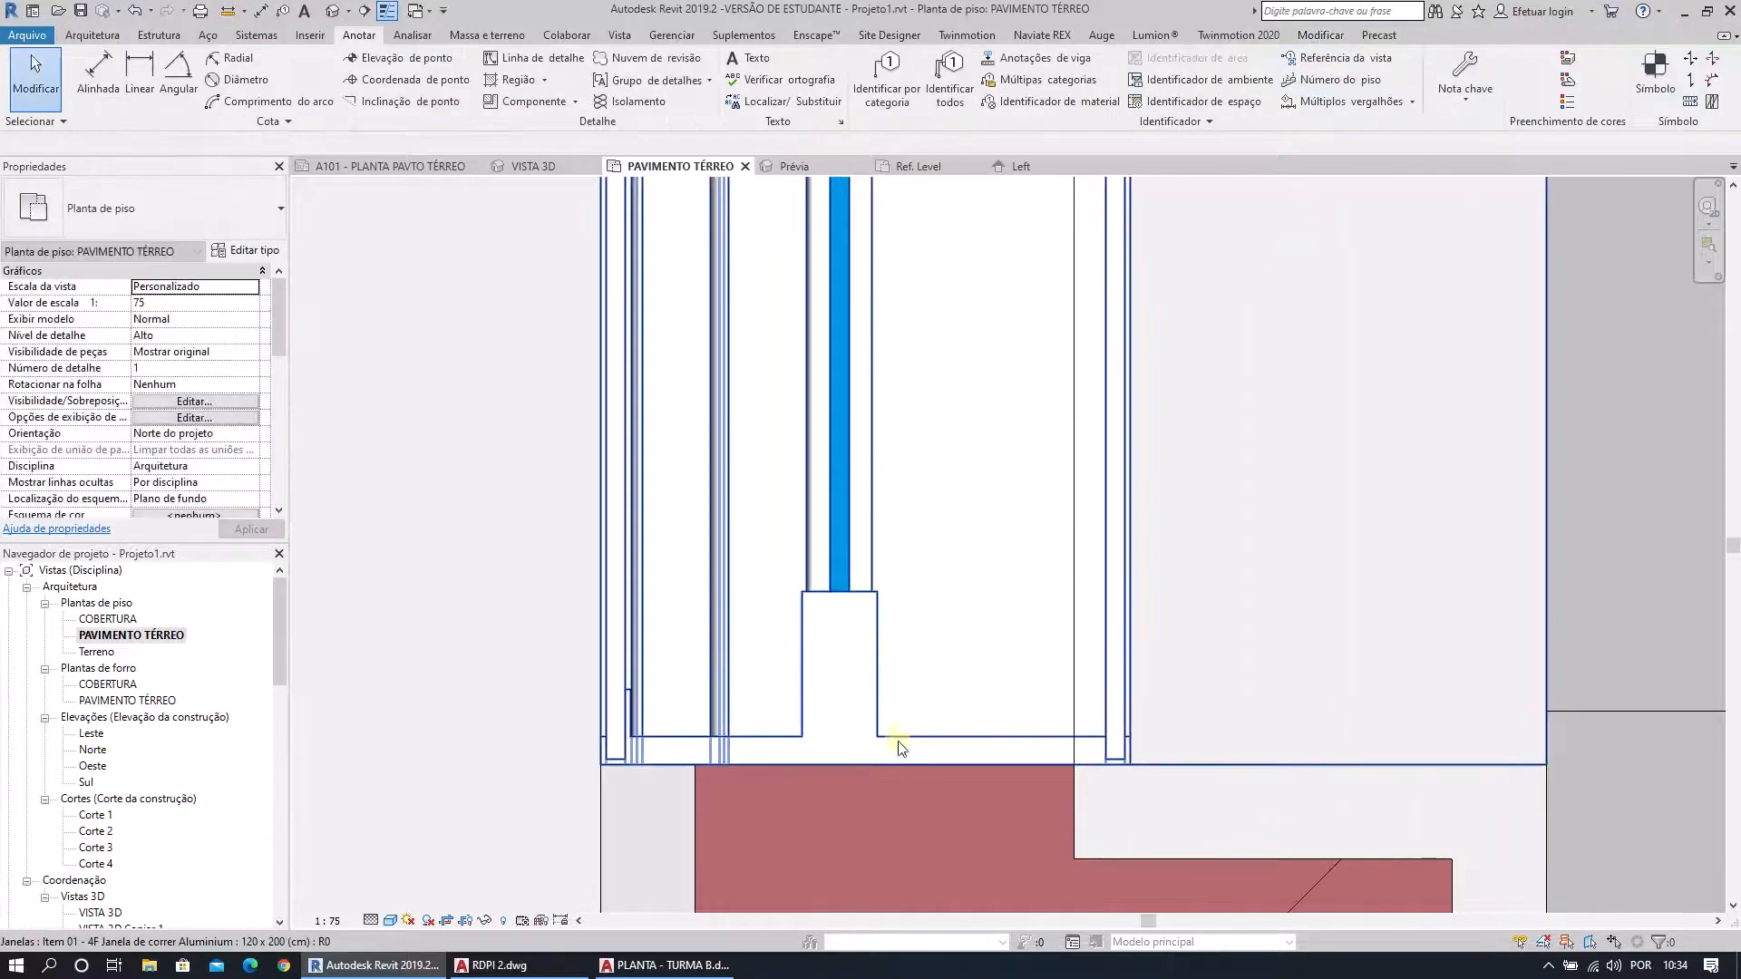
Measure the gap between the two overlapping sash profiles at the meeting point with an aligned dimension, without keeping it.
scroll(772, 722, down, 7)
middle_drag(794, 501, 804, 722)
scroll(793, 635, up, 7)
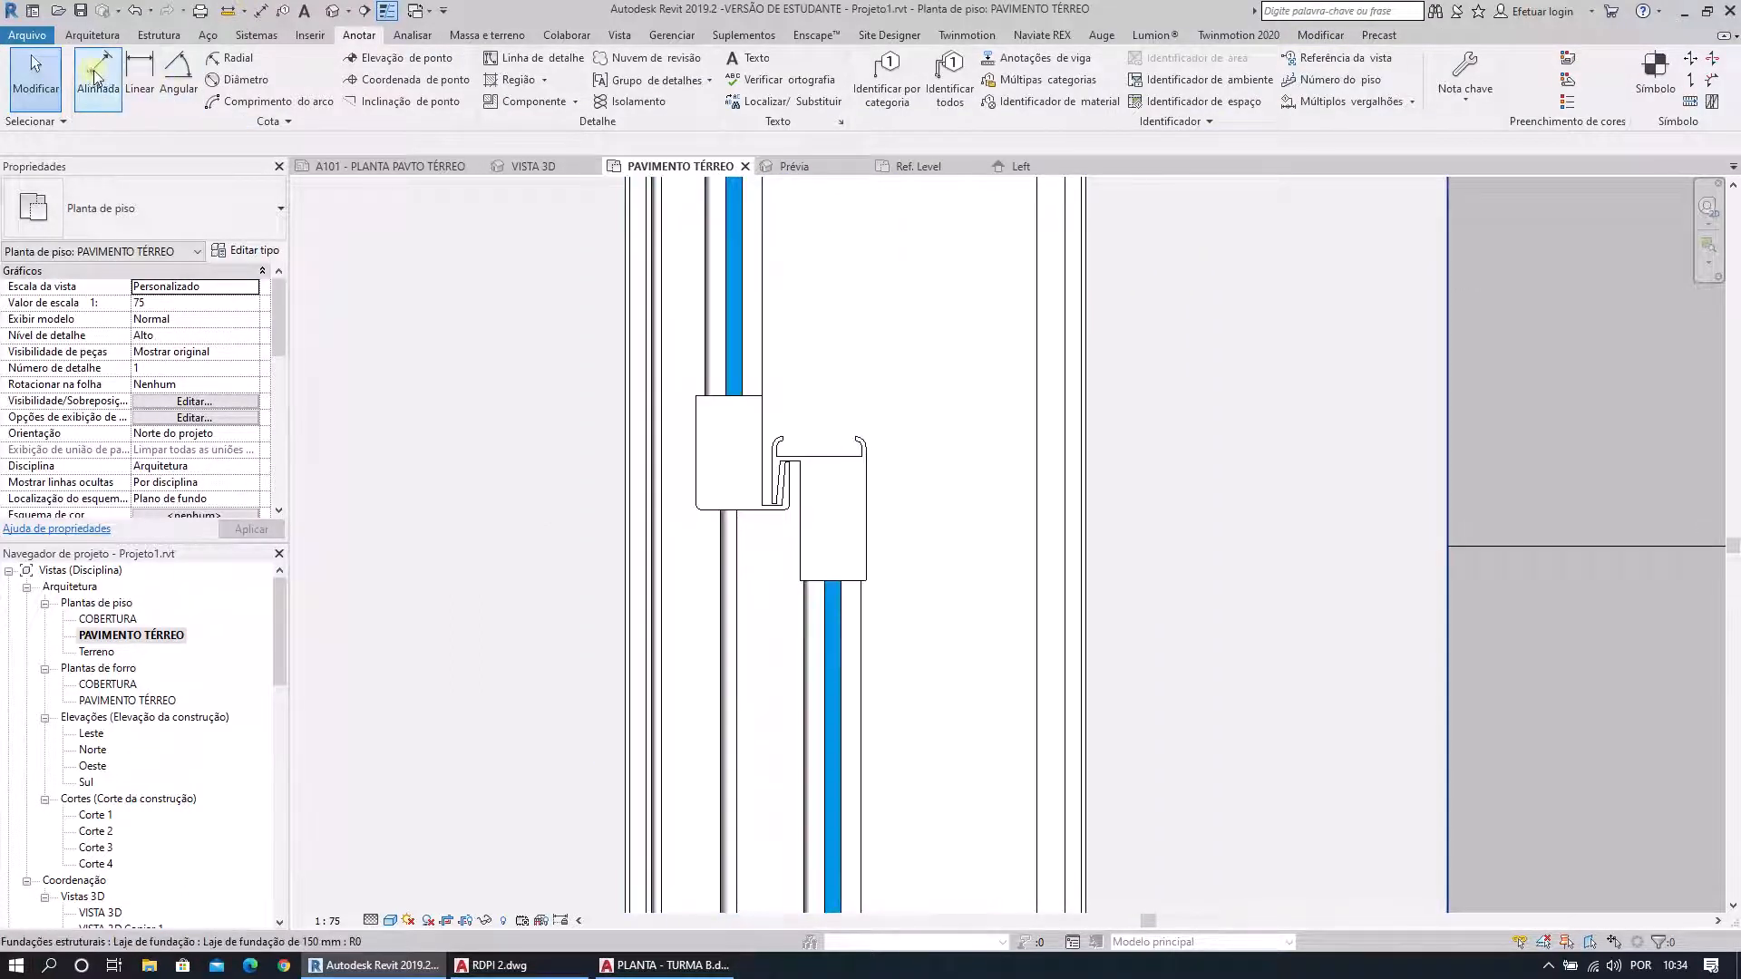
click(96, 77)
click(808, 510)
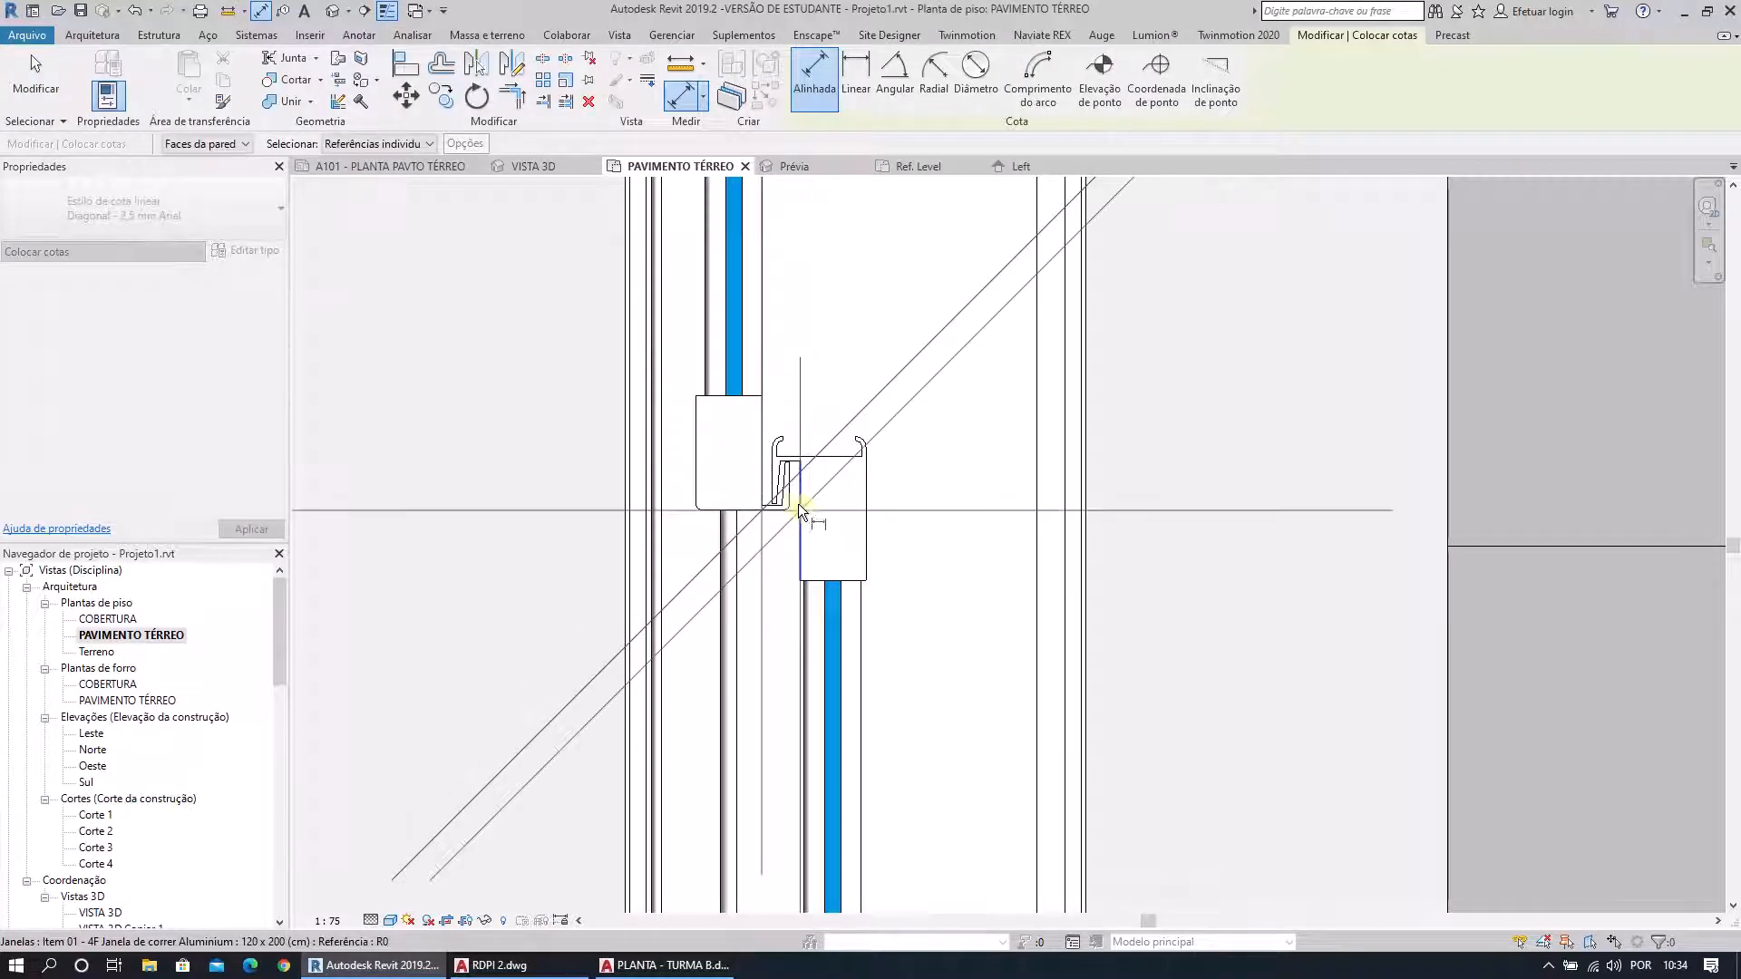
scroll(789, 497, down, 3)
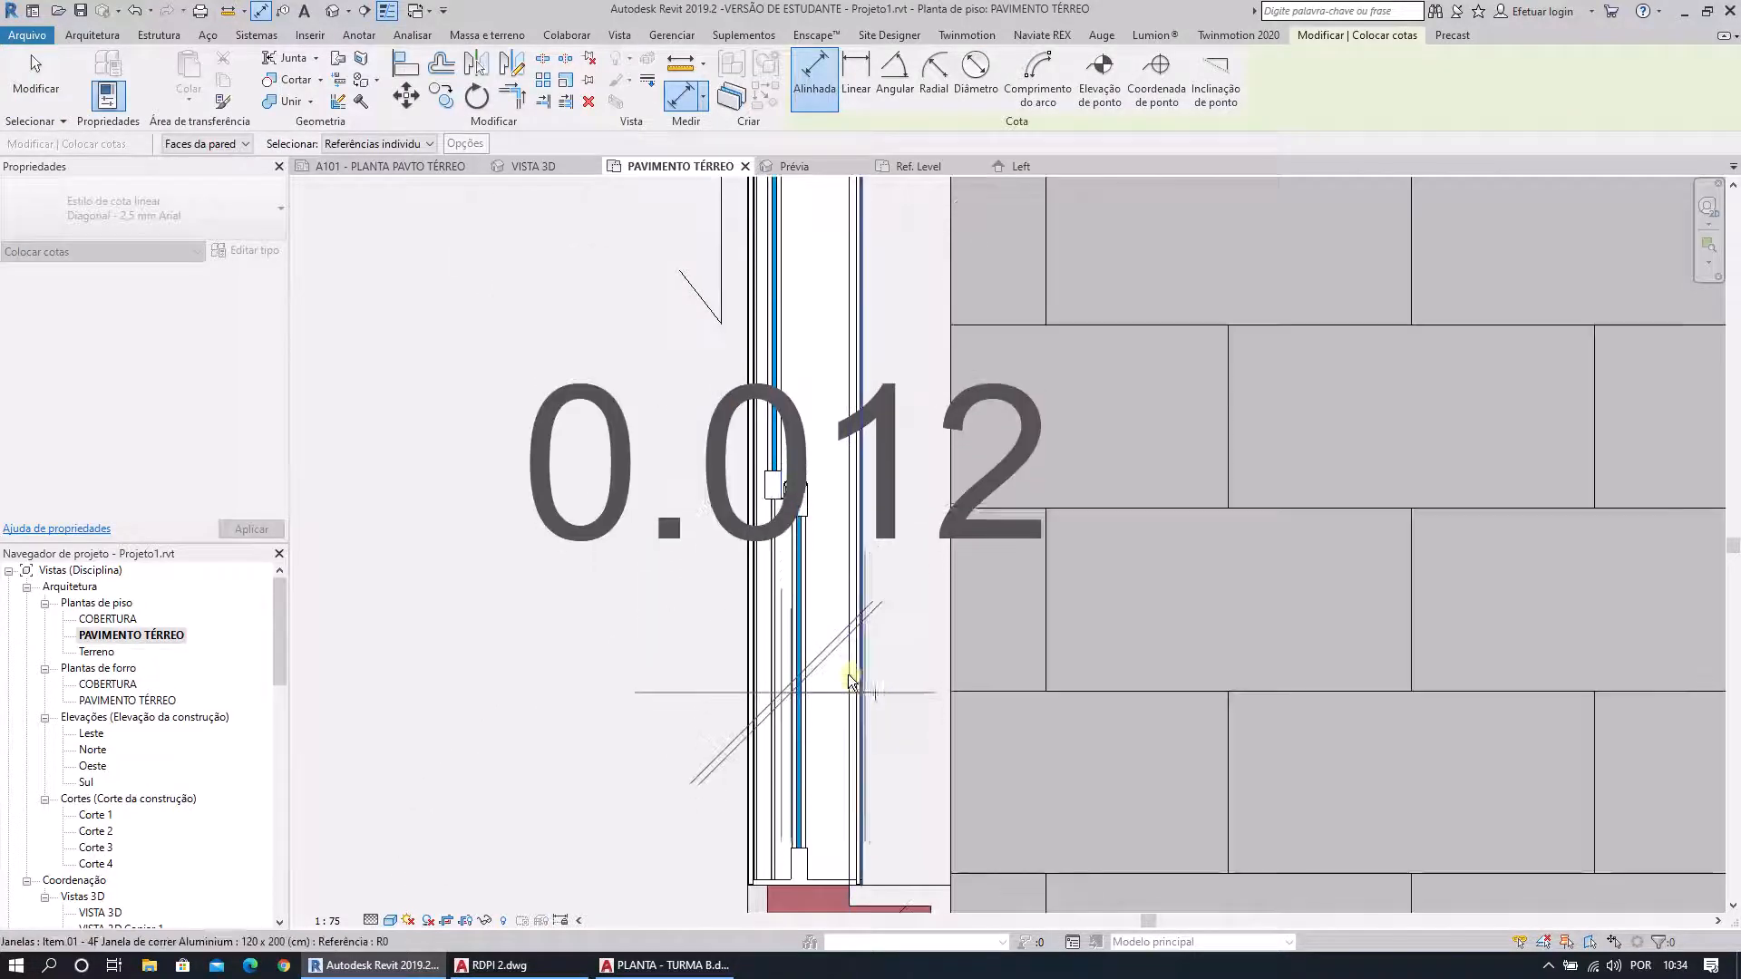
scroll(847, 673, up, 6)
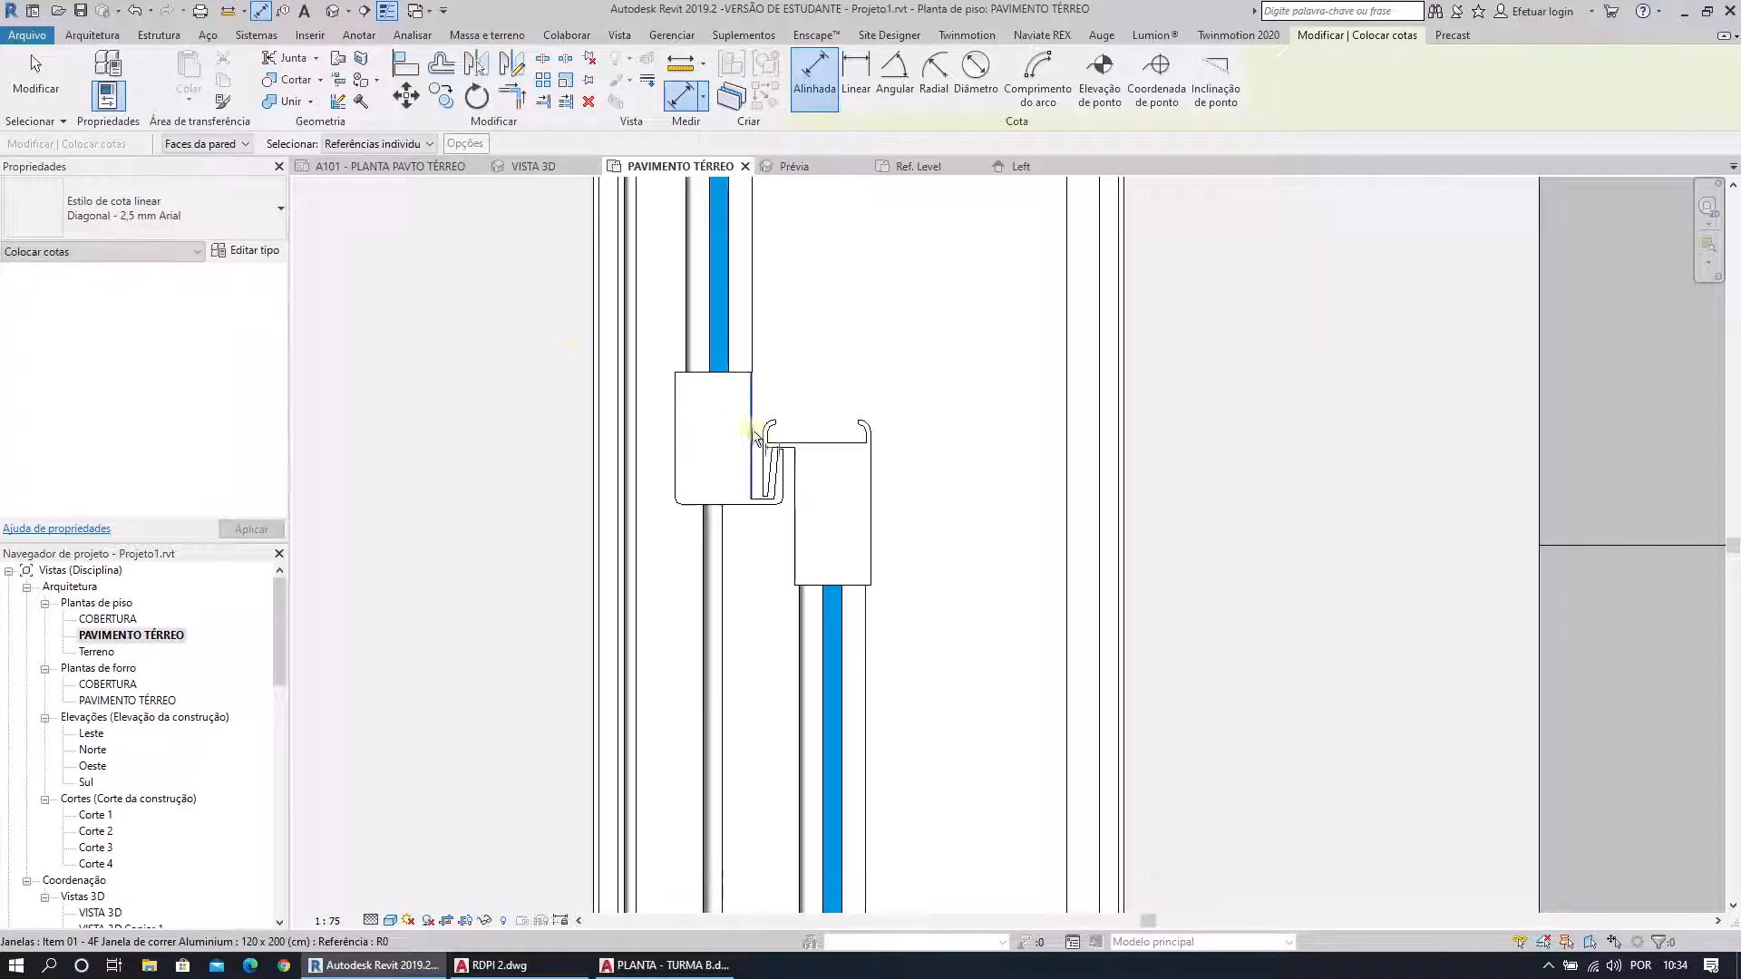
Measure the width of the upper sash's meeting profile with an aligned dimension, without keeping it.
click(686, 435)
scroll(771, 480, down, 4)
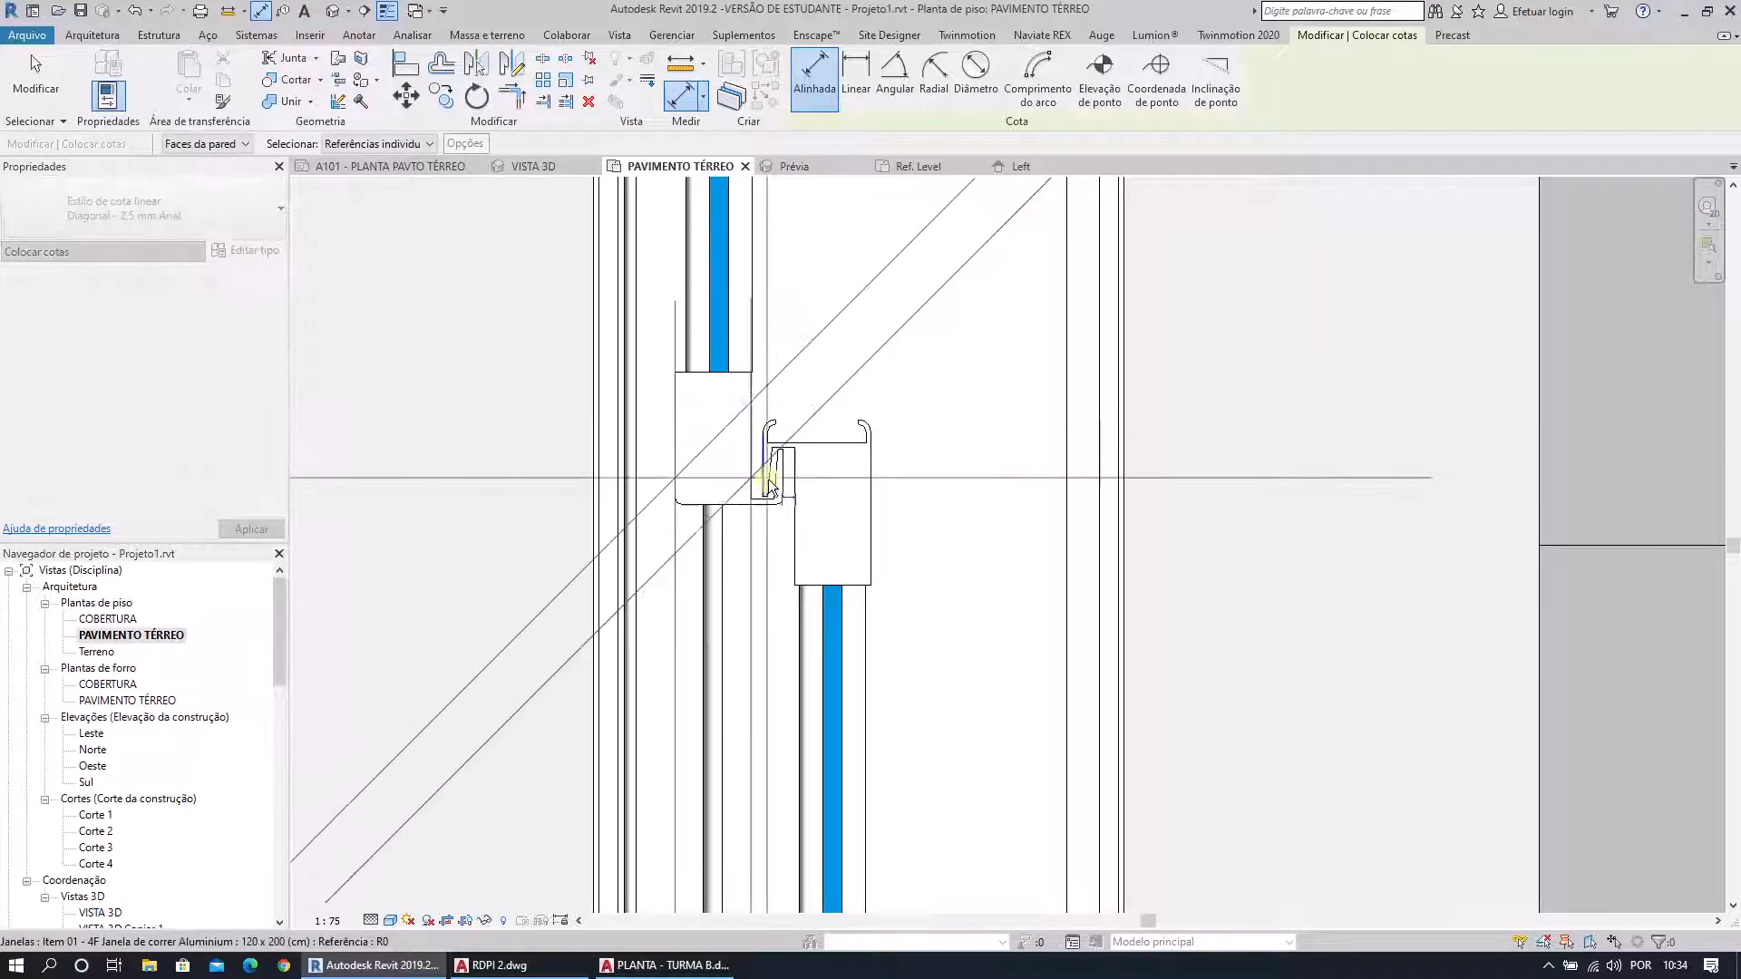
scroll(833, 755, up, 4)
key(Escape)
key(Escape)
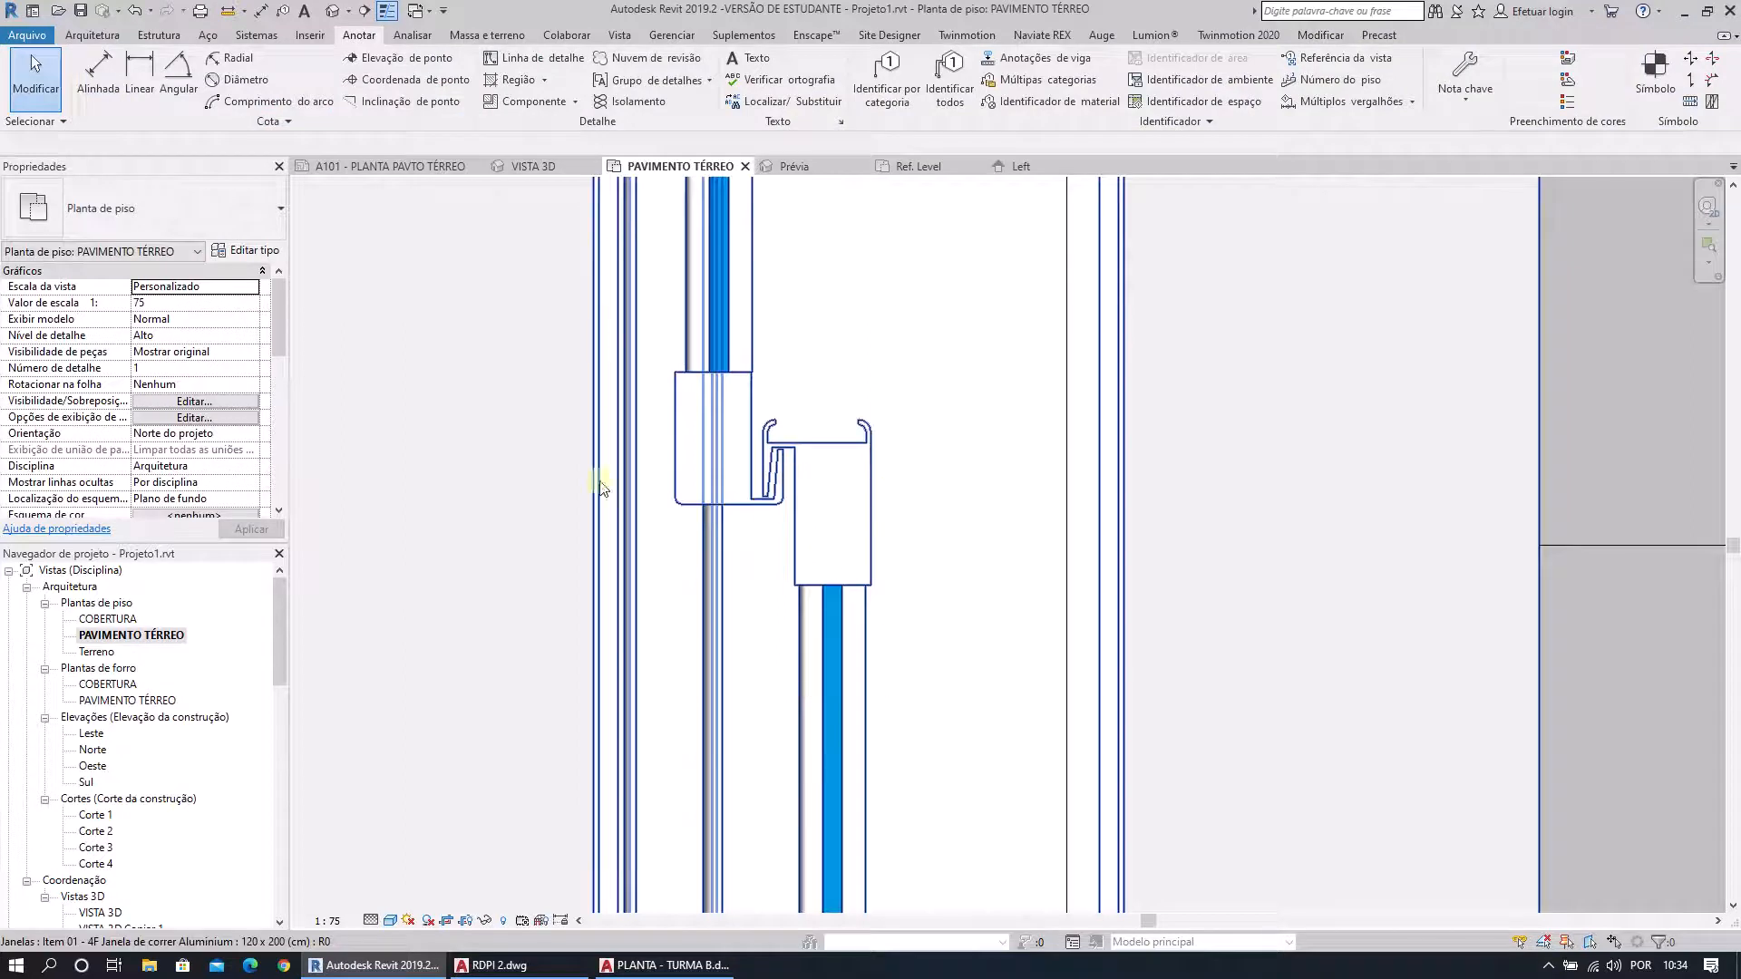
Switch back to the RDPI 2 drawing in AutoCAD.
scroll(731, 739, down, 3)
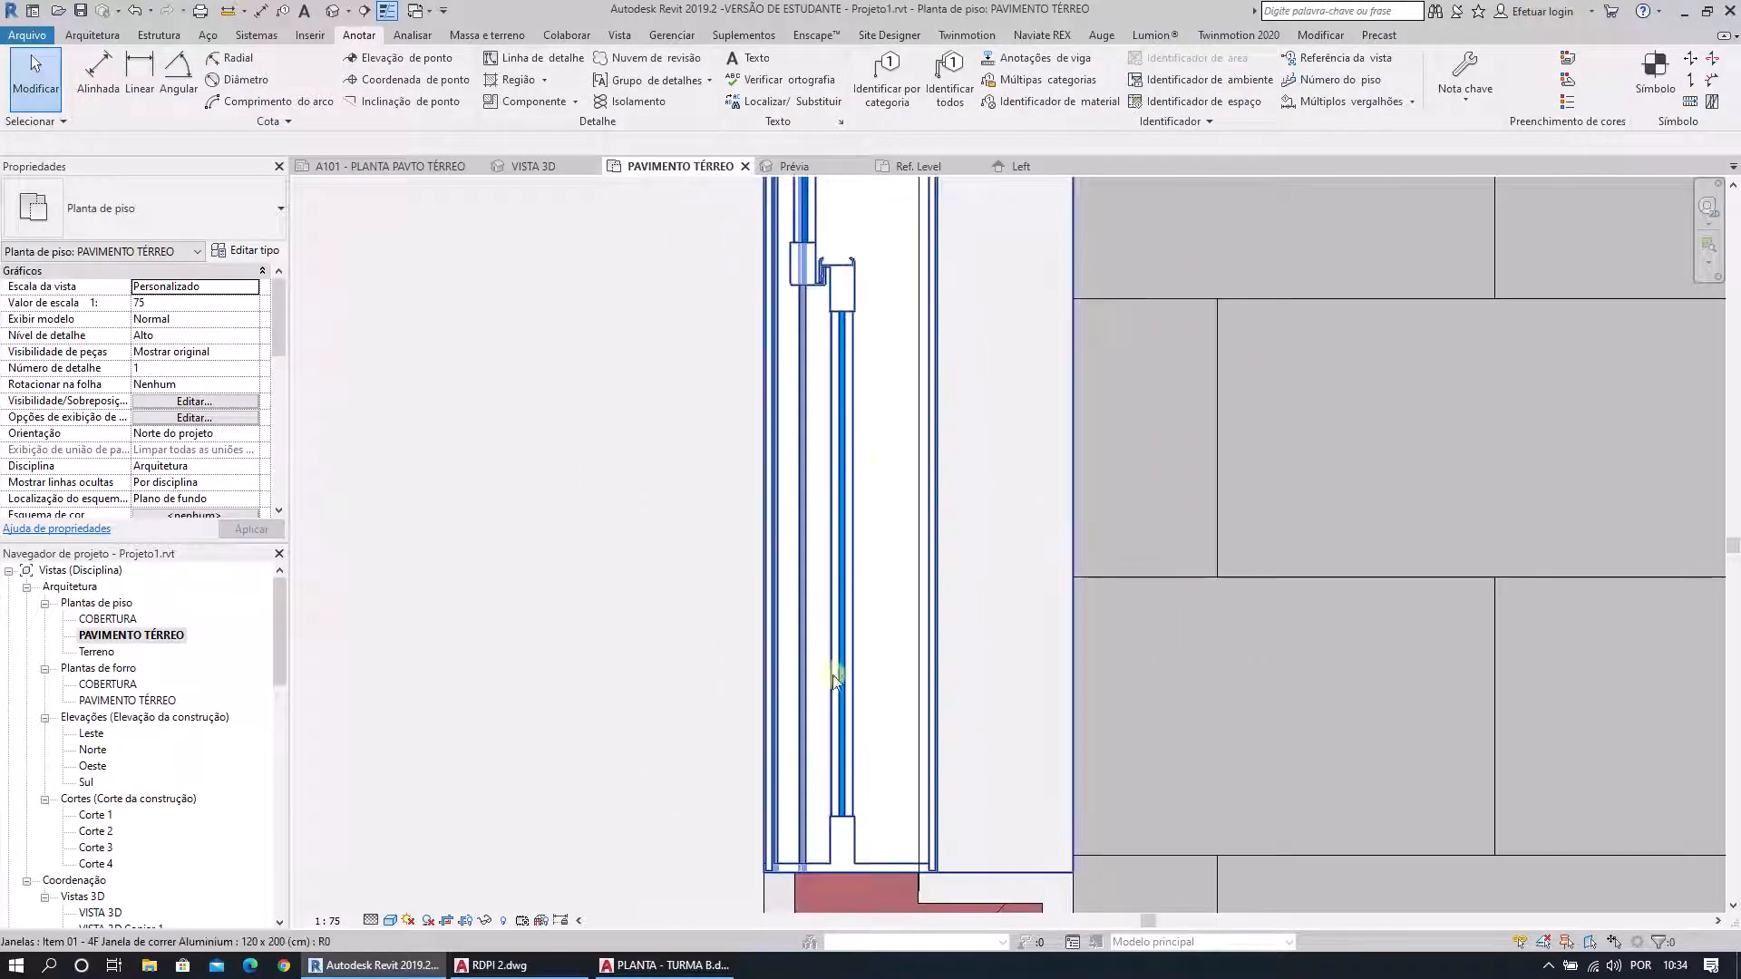
click(475, 973)
scroll(719, 682, down, 2)
scroll(553, 537, up, 4)
mouse_move(613, 607)
middle_down()
mouse_move(500, 603)
mouse_move(213, 533)
middle_up()
text(f)
key(space)
key(Escape)
text(l)
key(space)
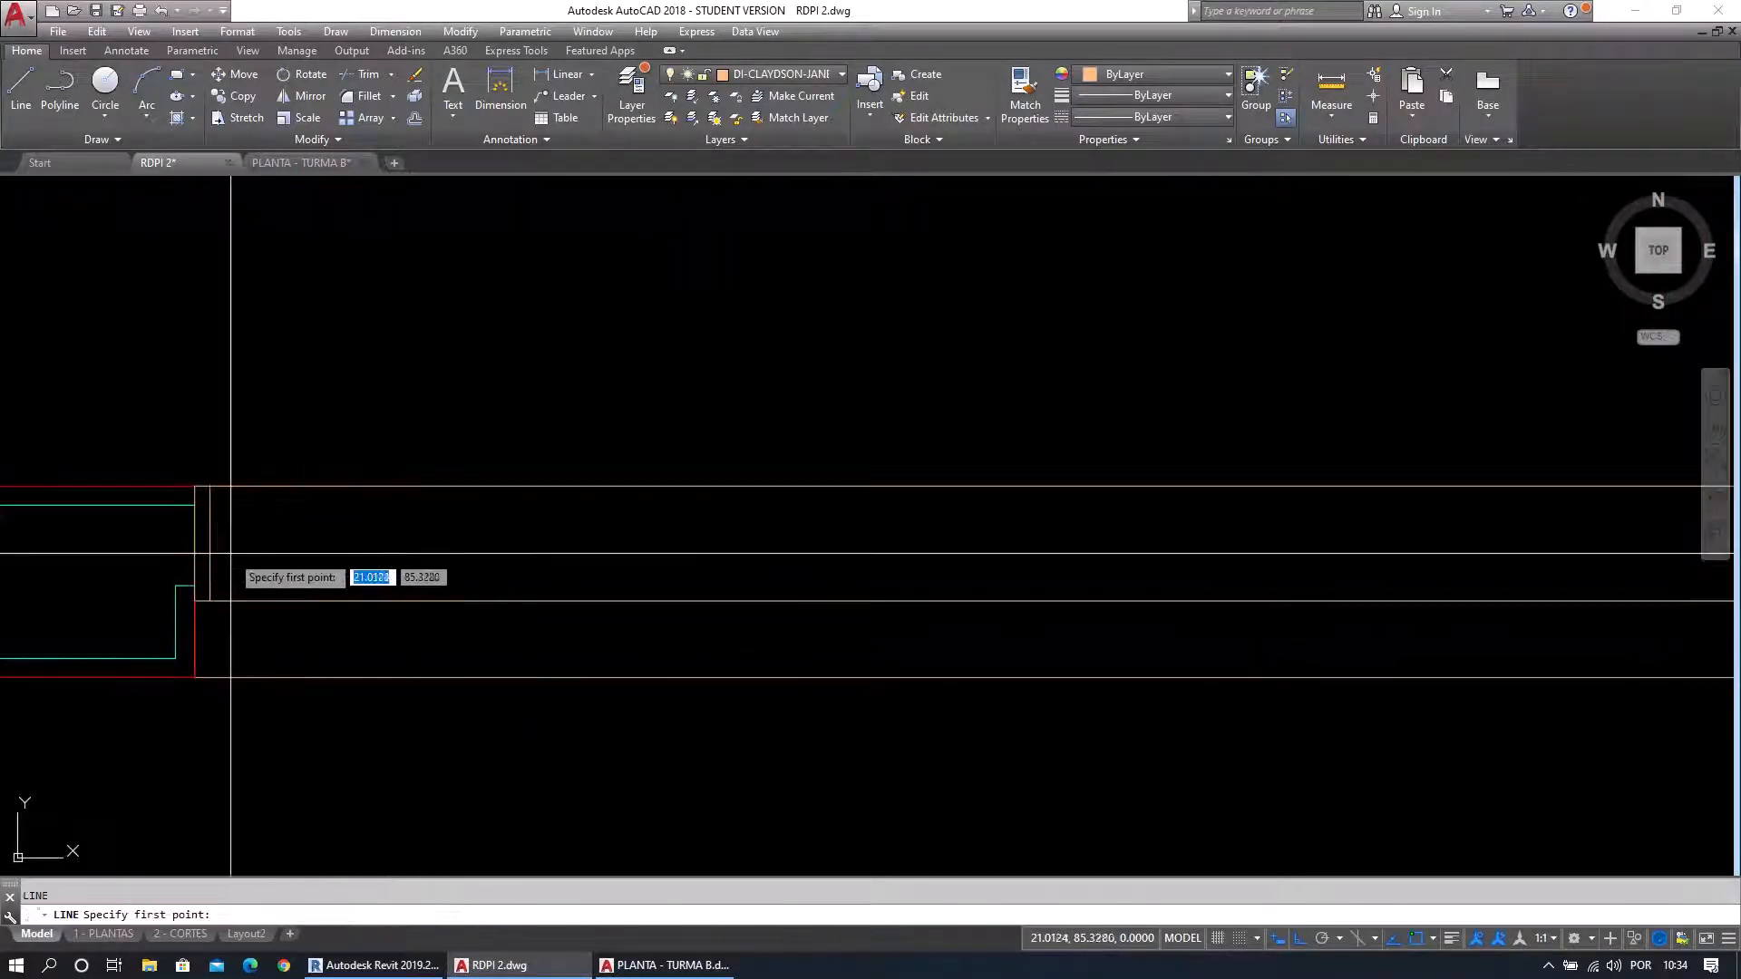
click(209, 581)
scroll(937, 600, down, 5)
scroll(860, 517, up, 3)
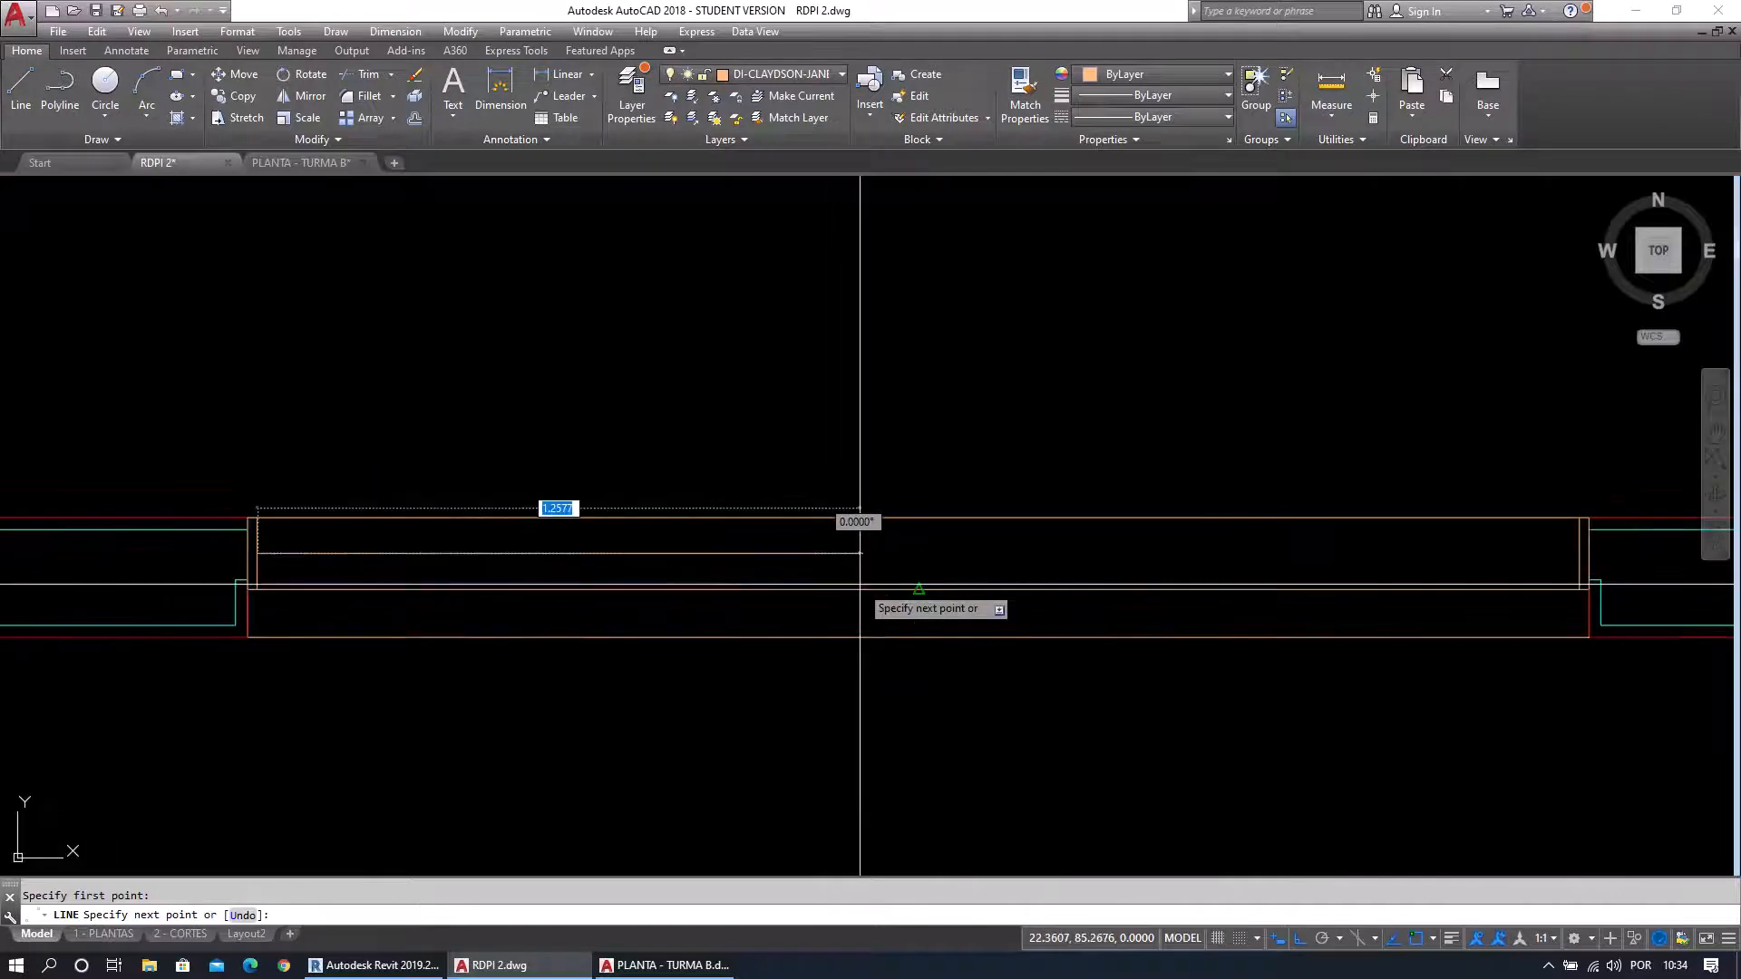
key(Escape)
Draw a horizontal line through the window frame, from the left inner jamb line's midpoint to the right inner jamb line.
click(21, 86)
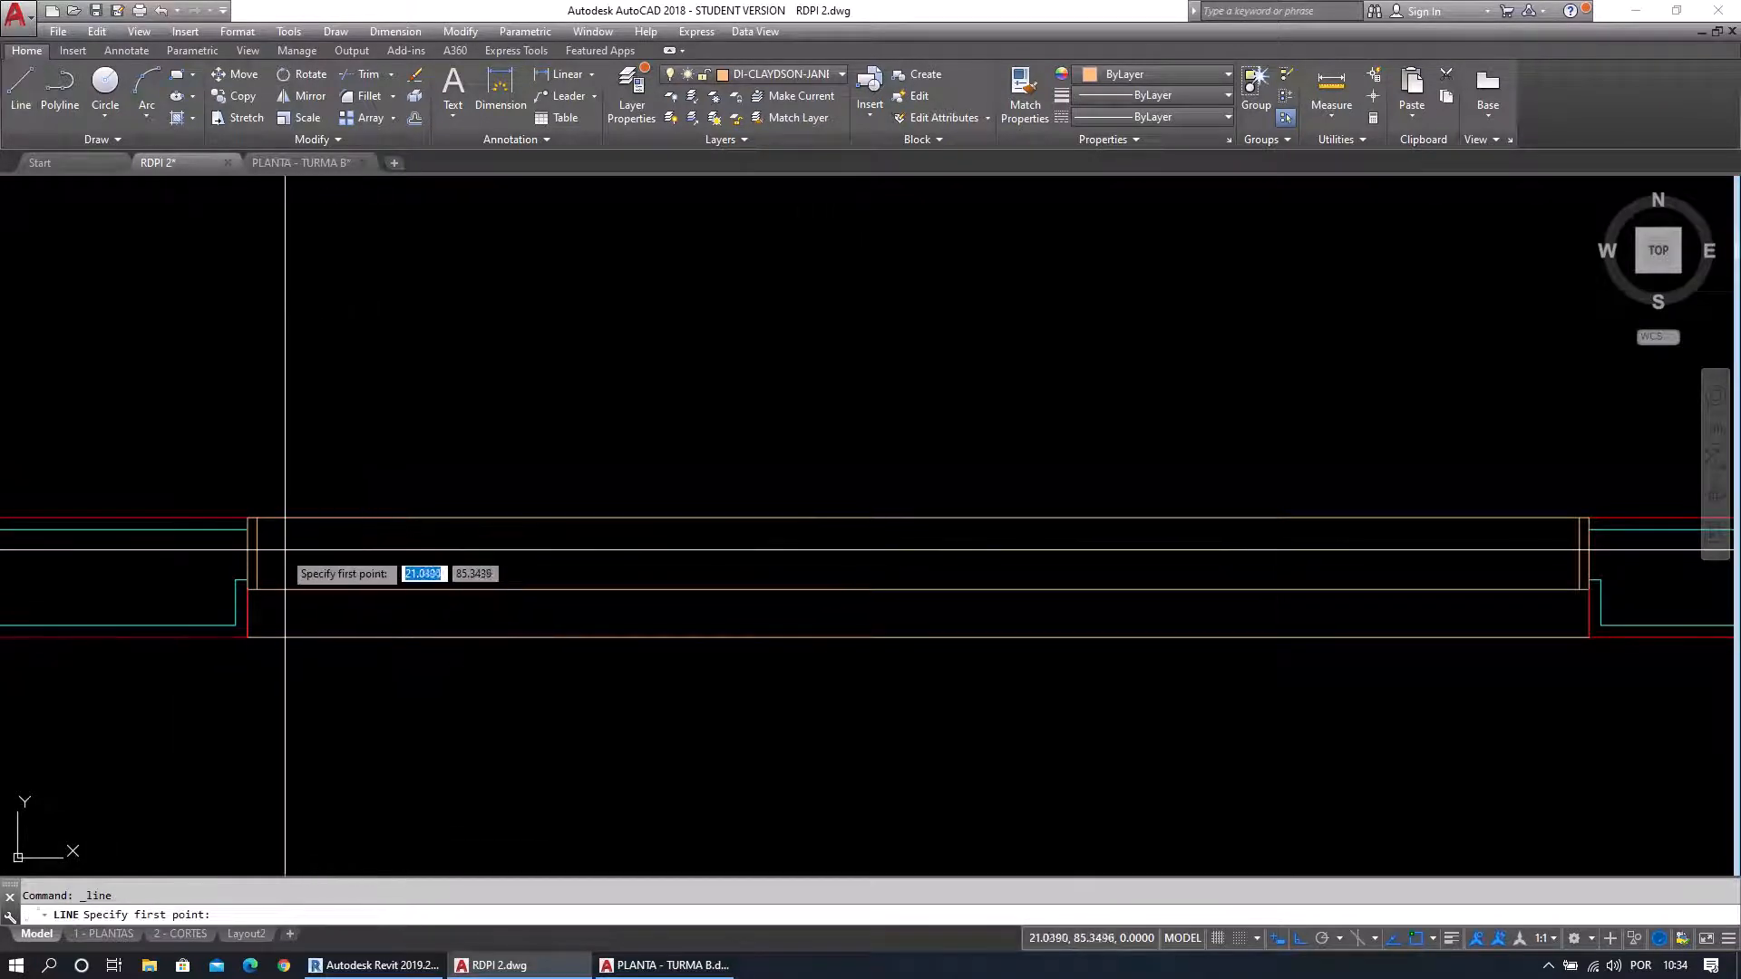
click(257, 553)
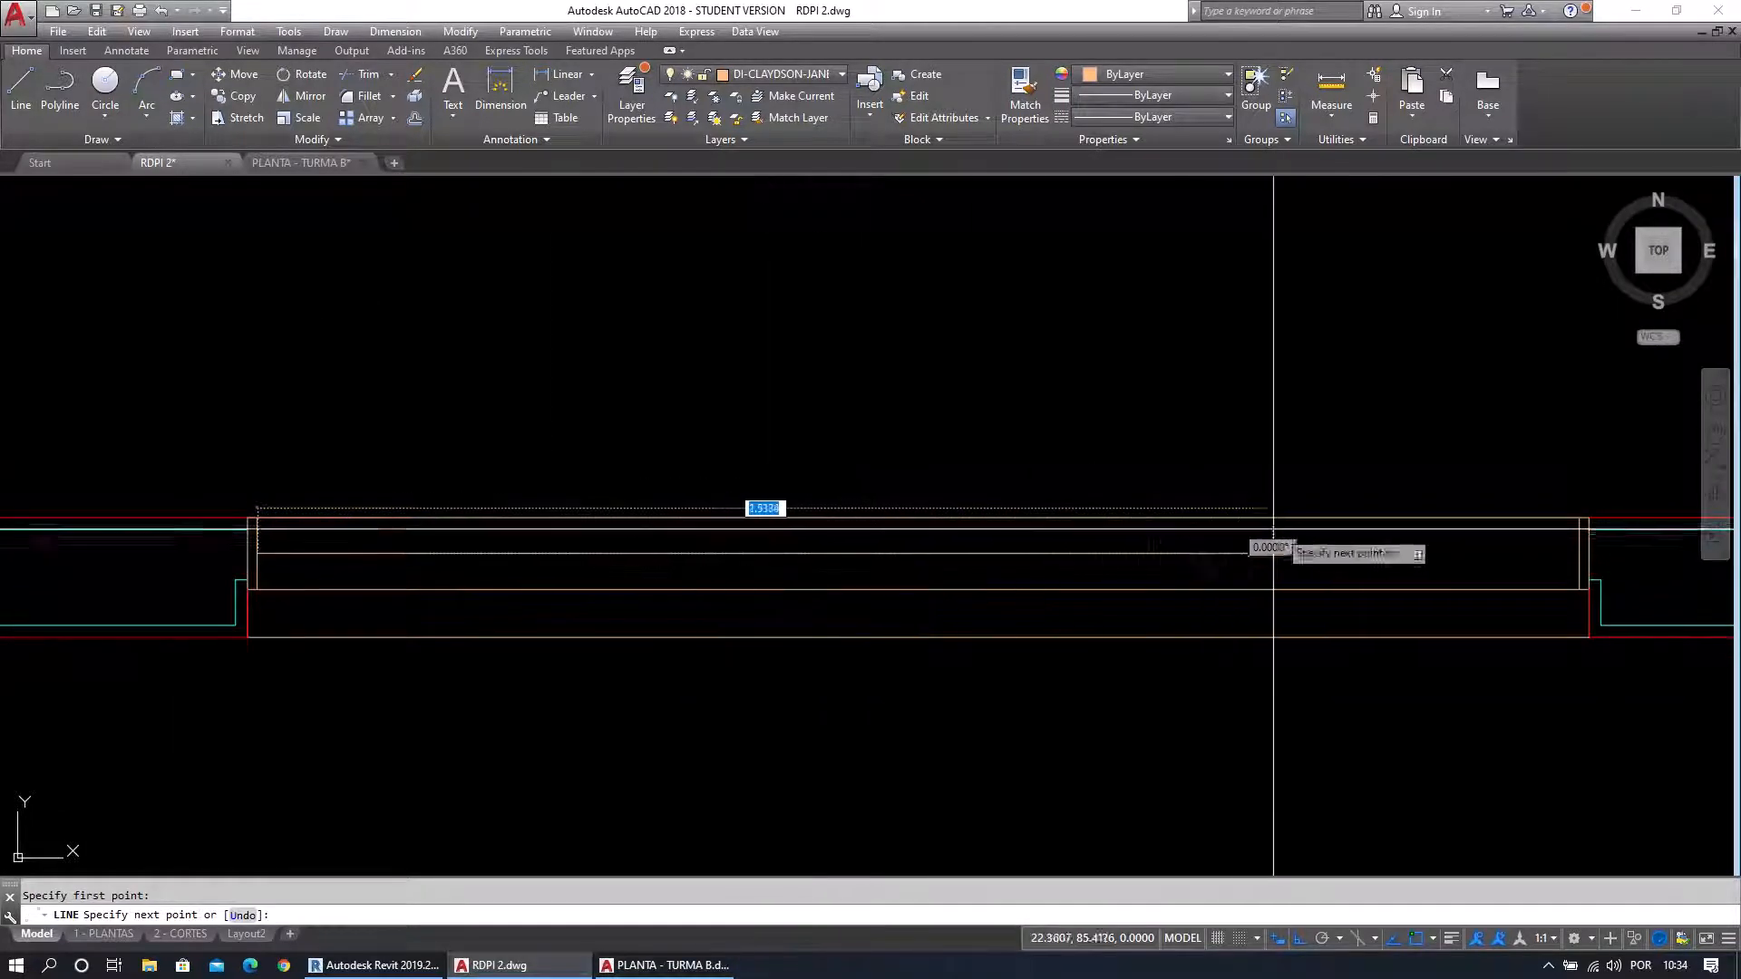
click(1579, 553)
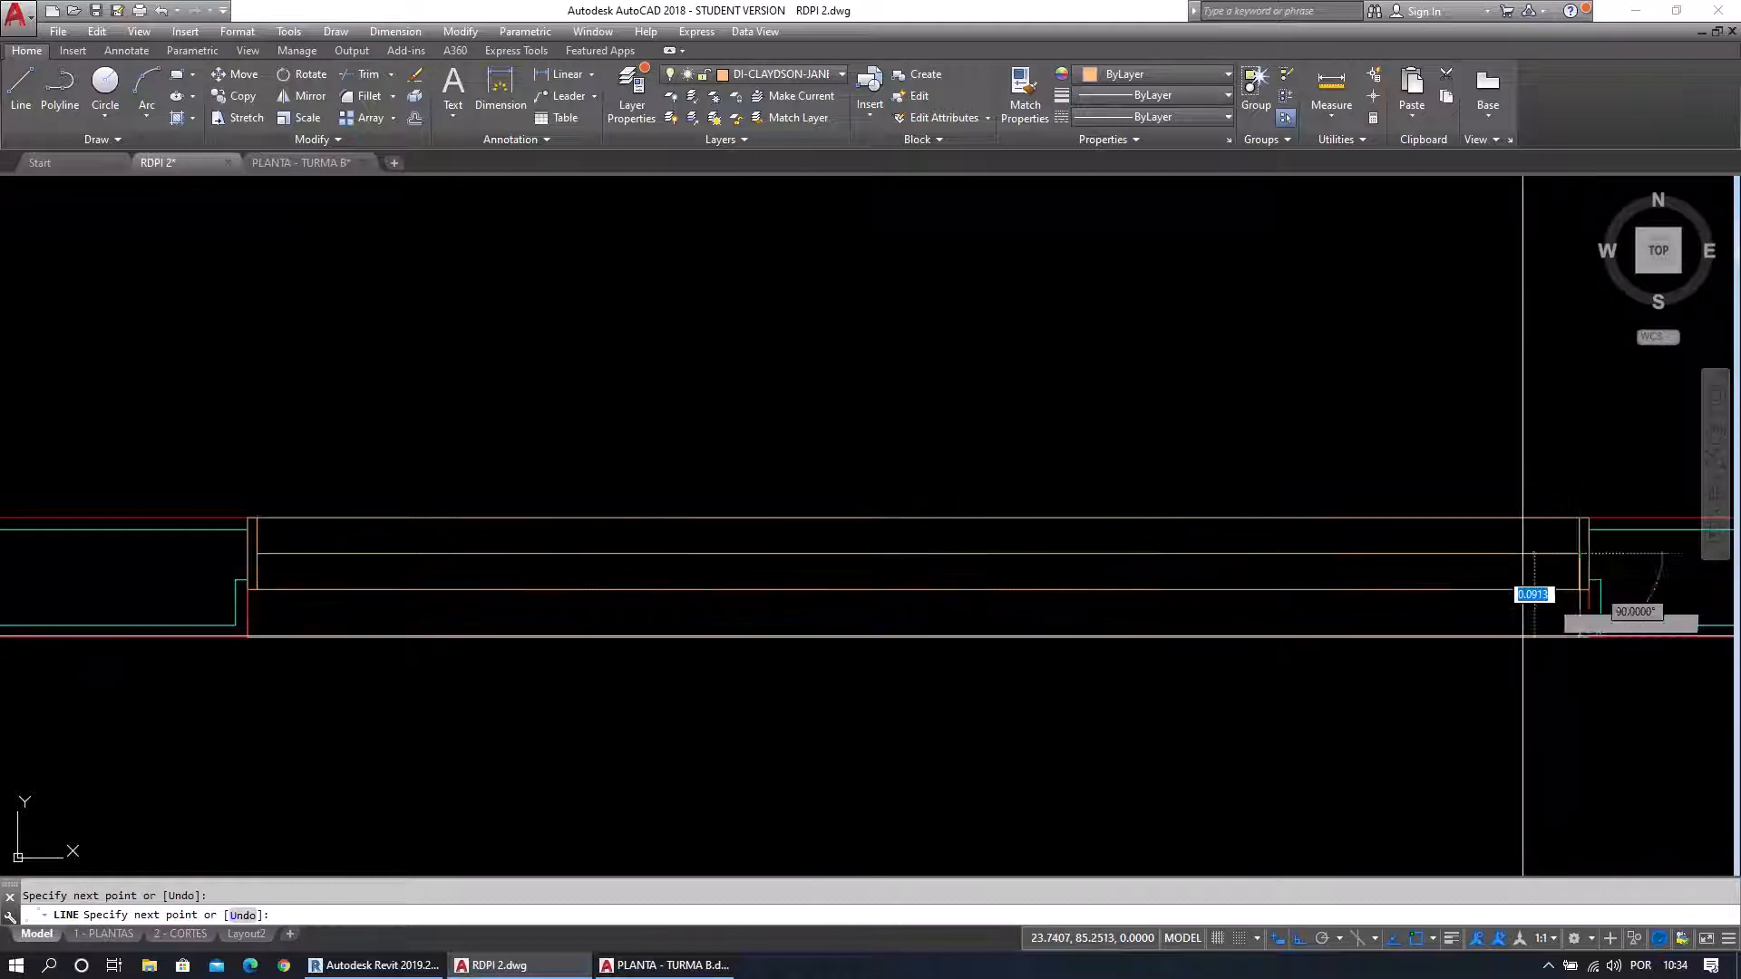
key(Escape)
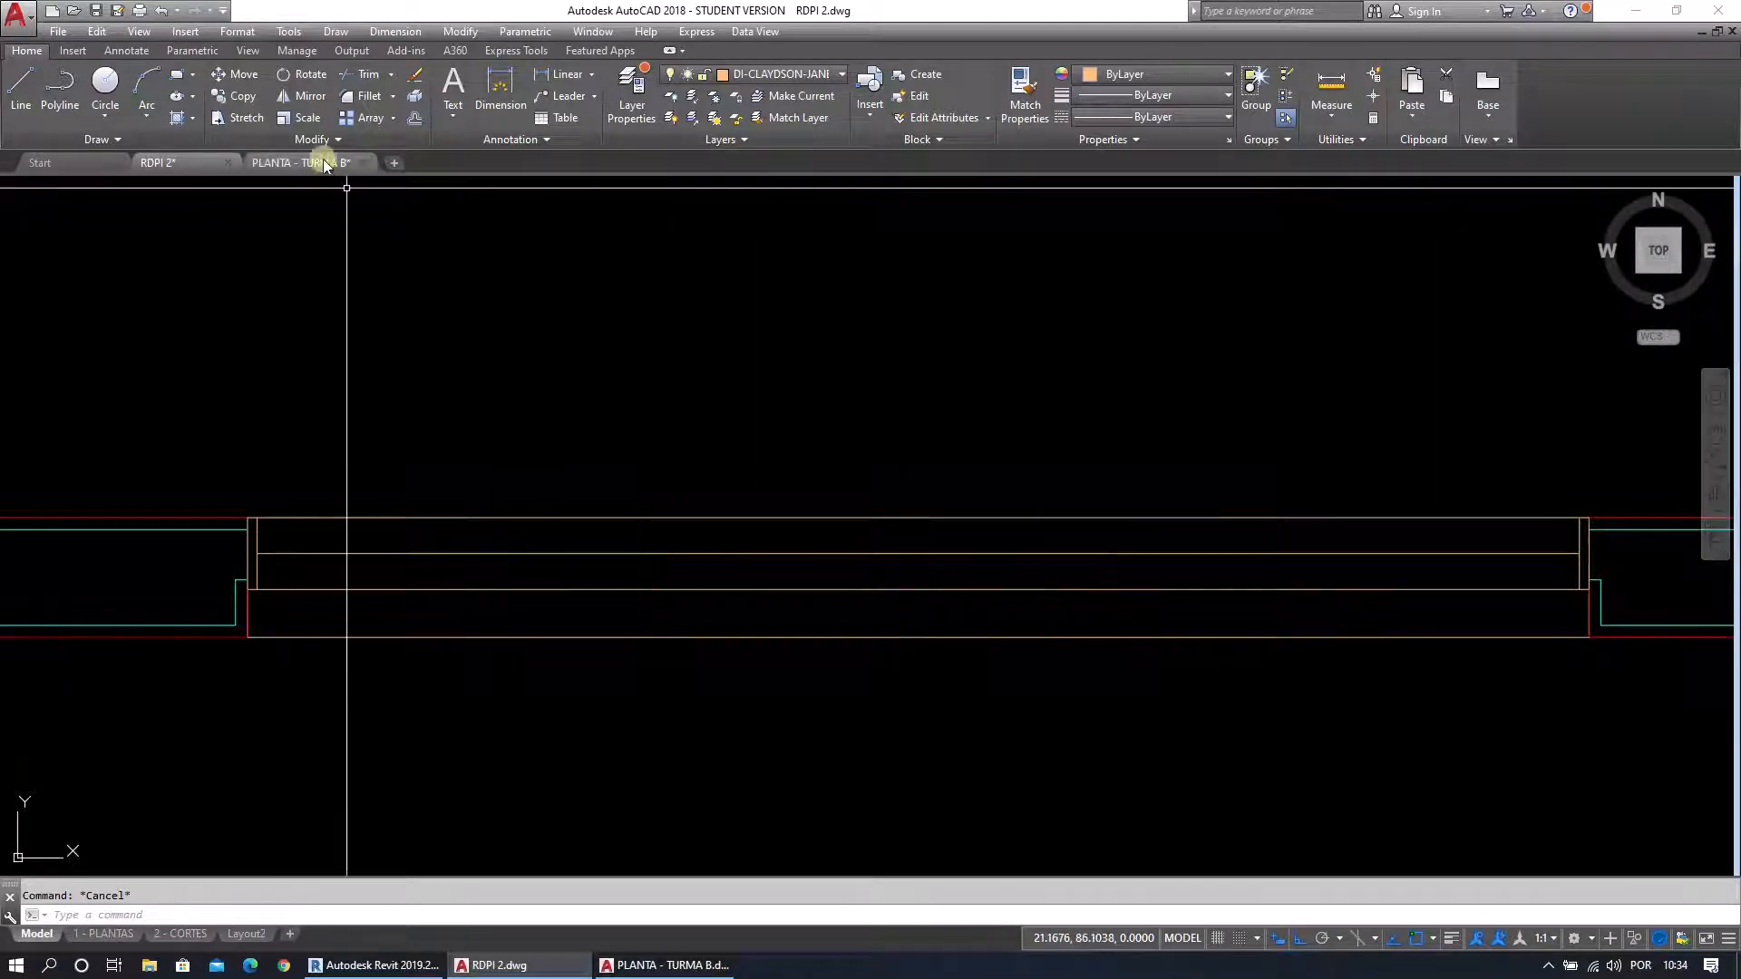
Offset the frame's horizontal centre line upward by 0.02.
click(414, 119)
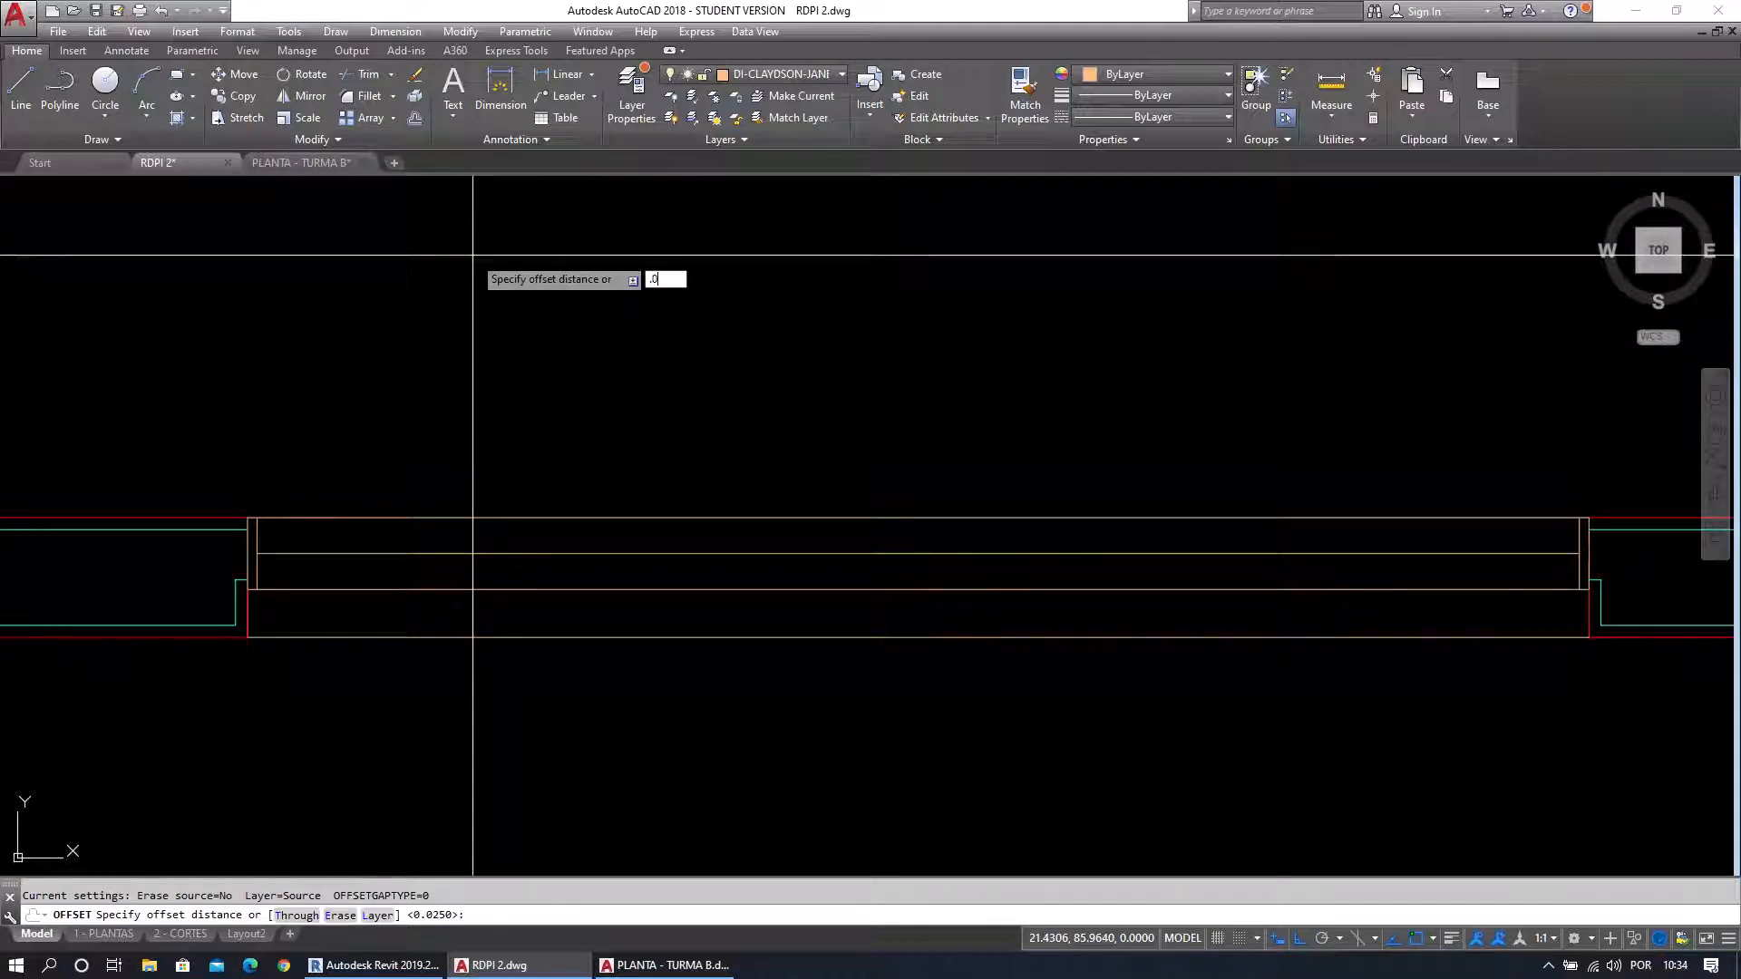
key(Return)
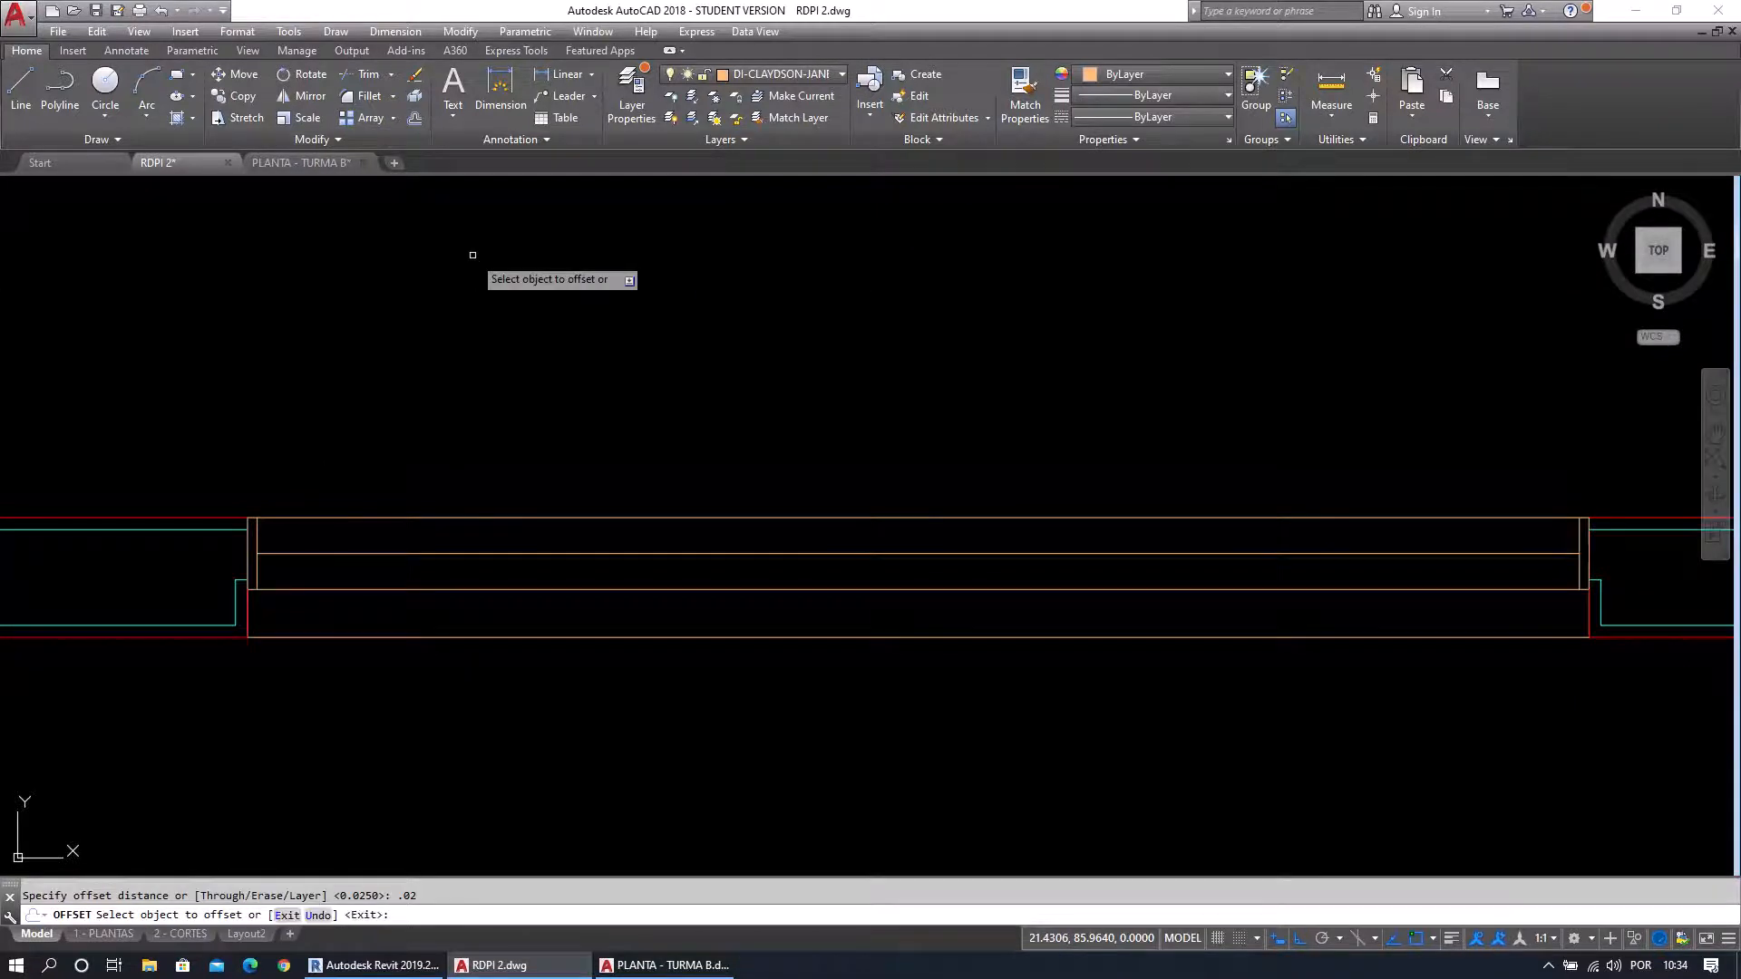
click(405, 555)
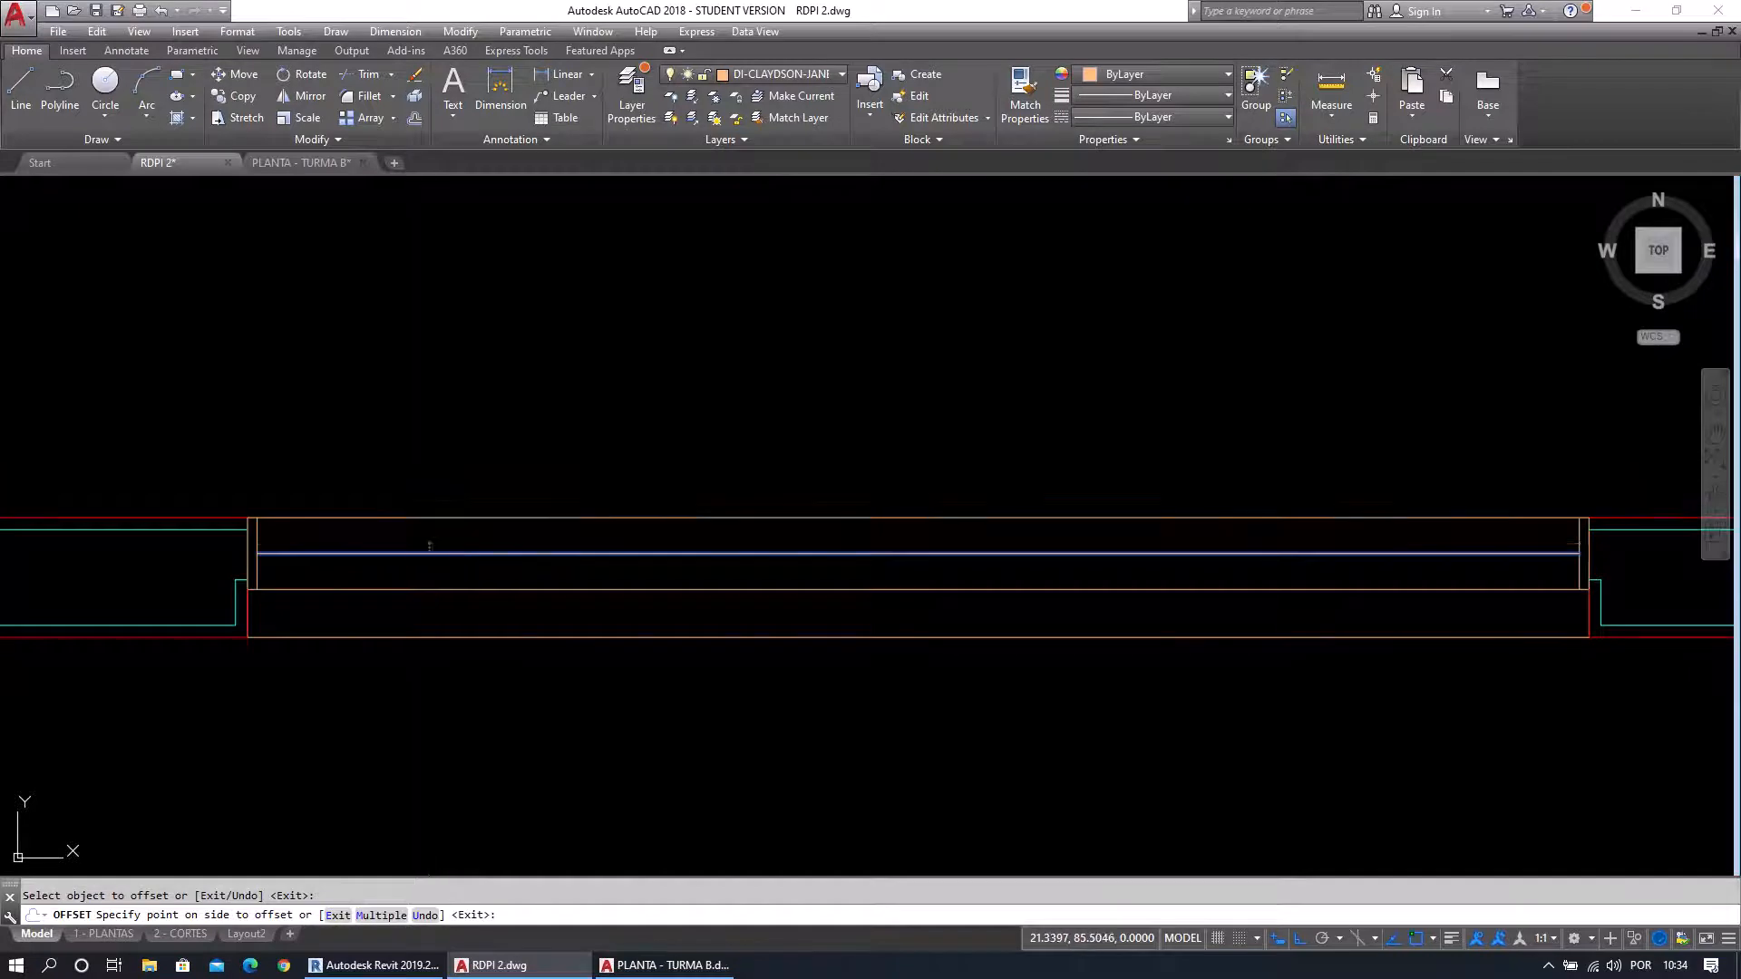
click(430, 541)
key(Escape)
scroll(549, 680, up, 3)
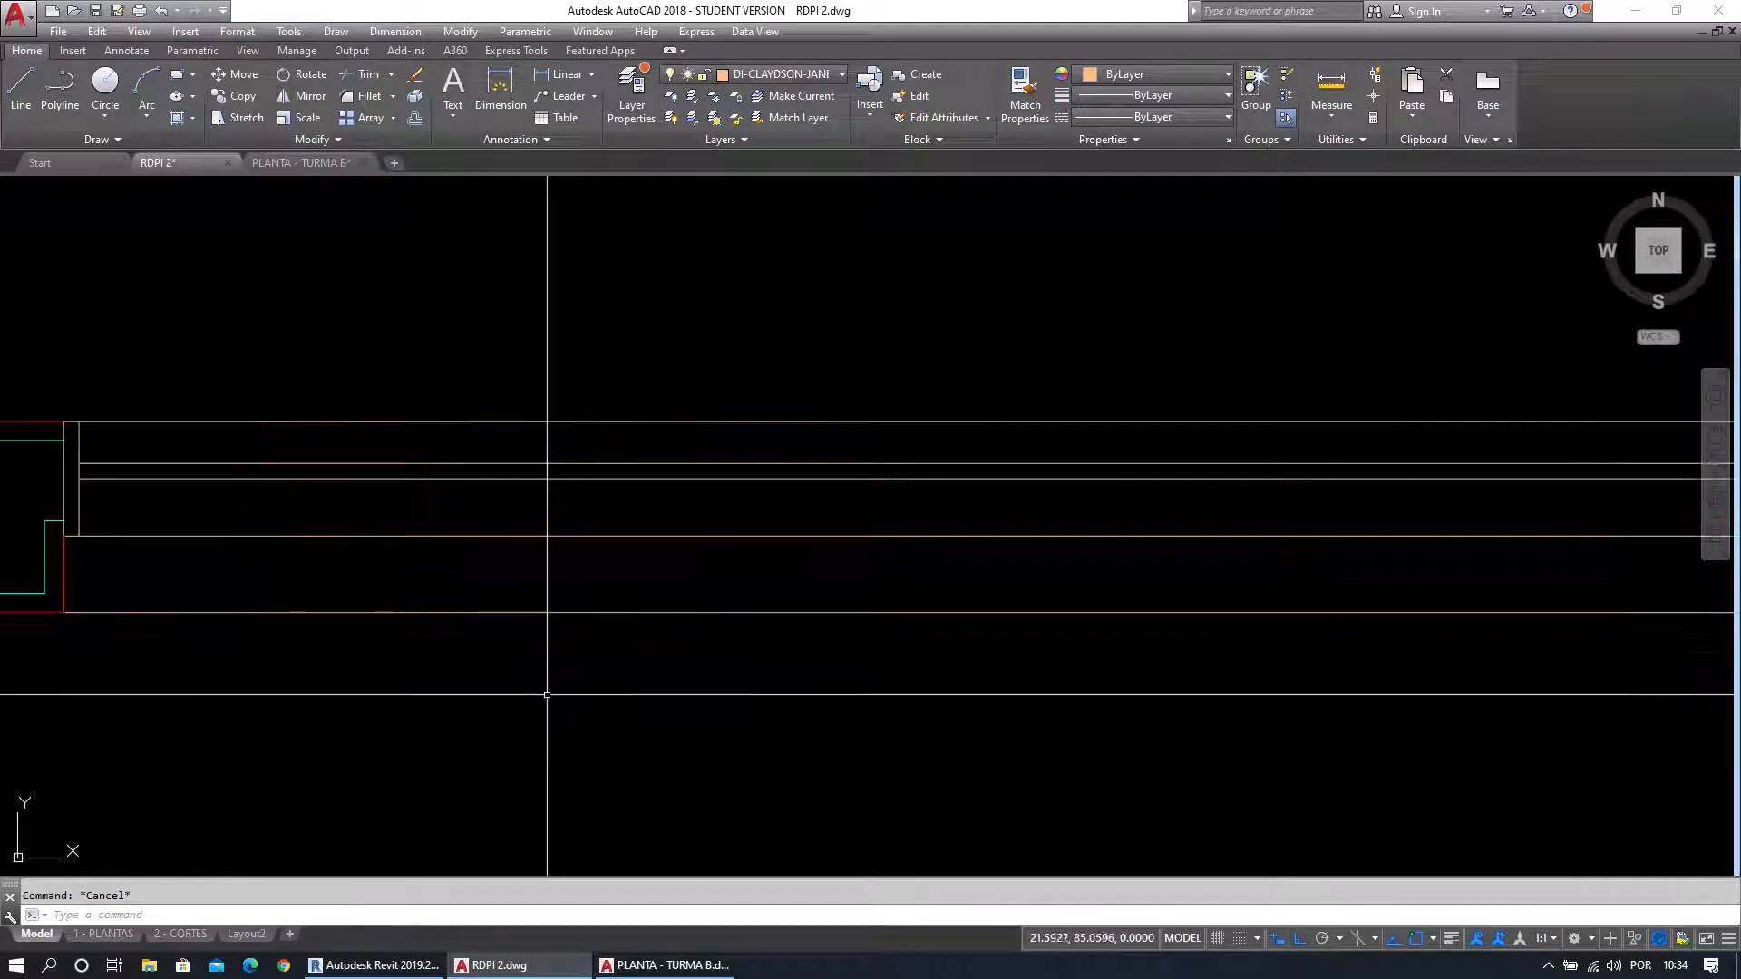
Offset the upper of the two inner horizontal lines upward by 0.01.
scroll(753, 594, down, 2)
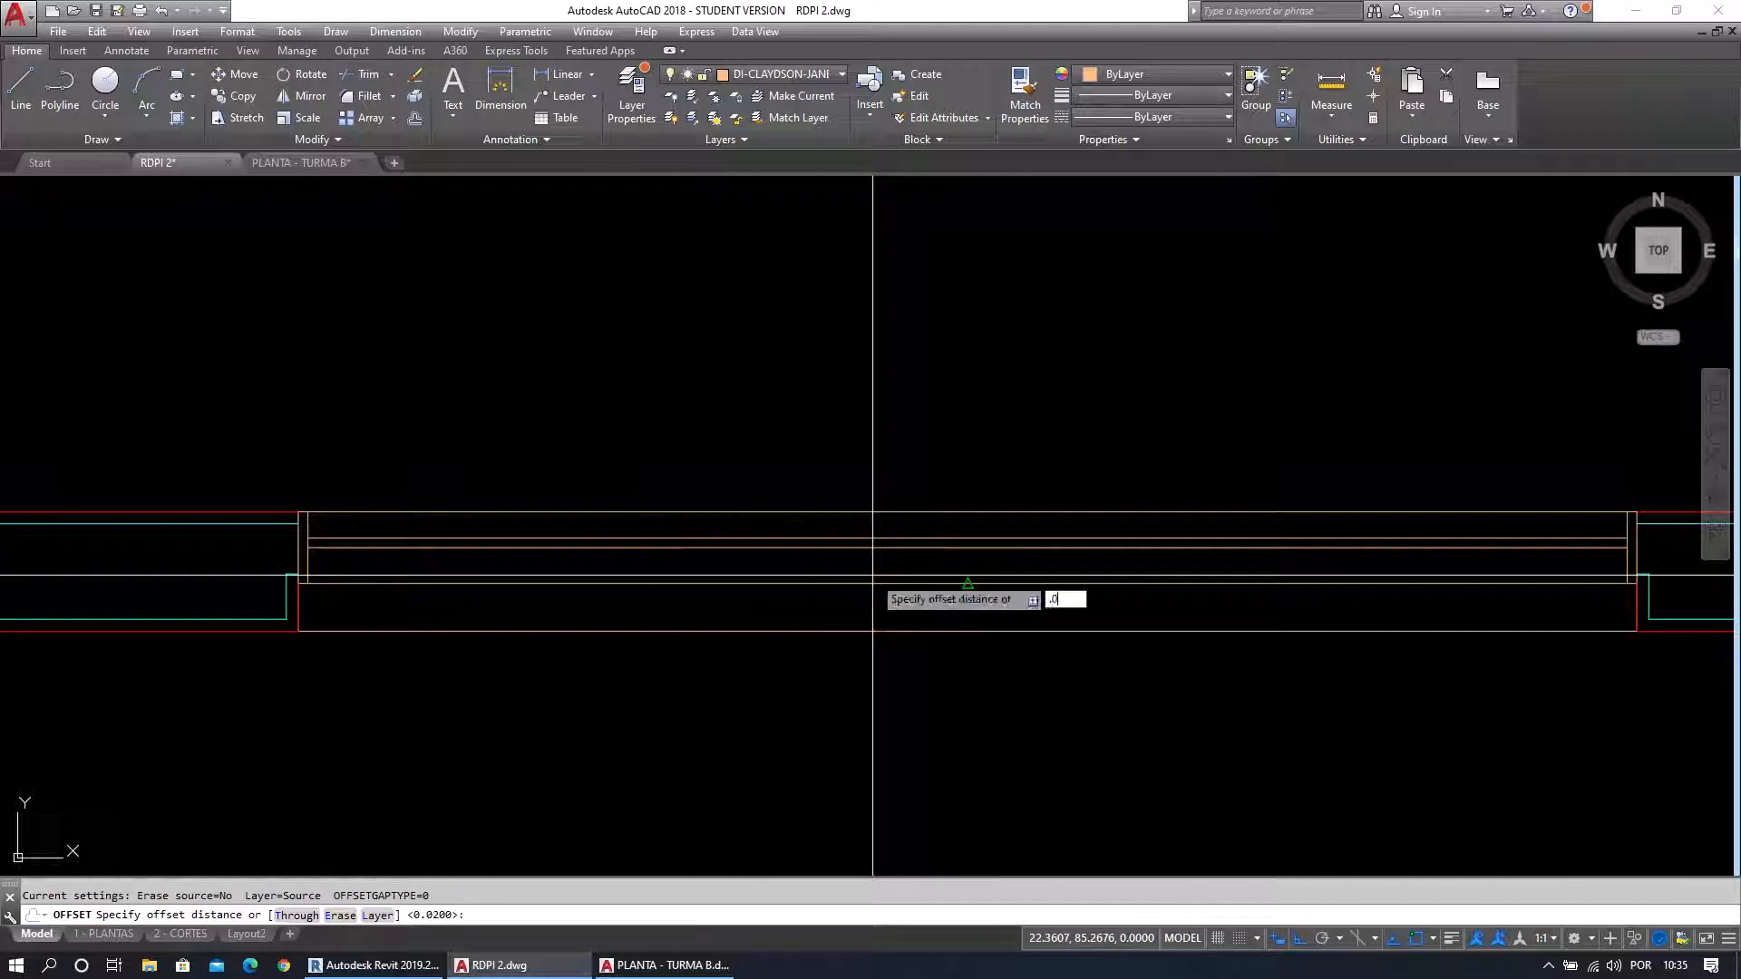
key(Return)
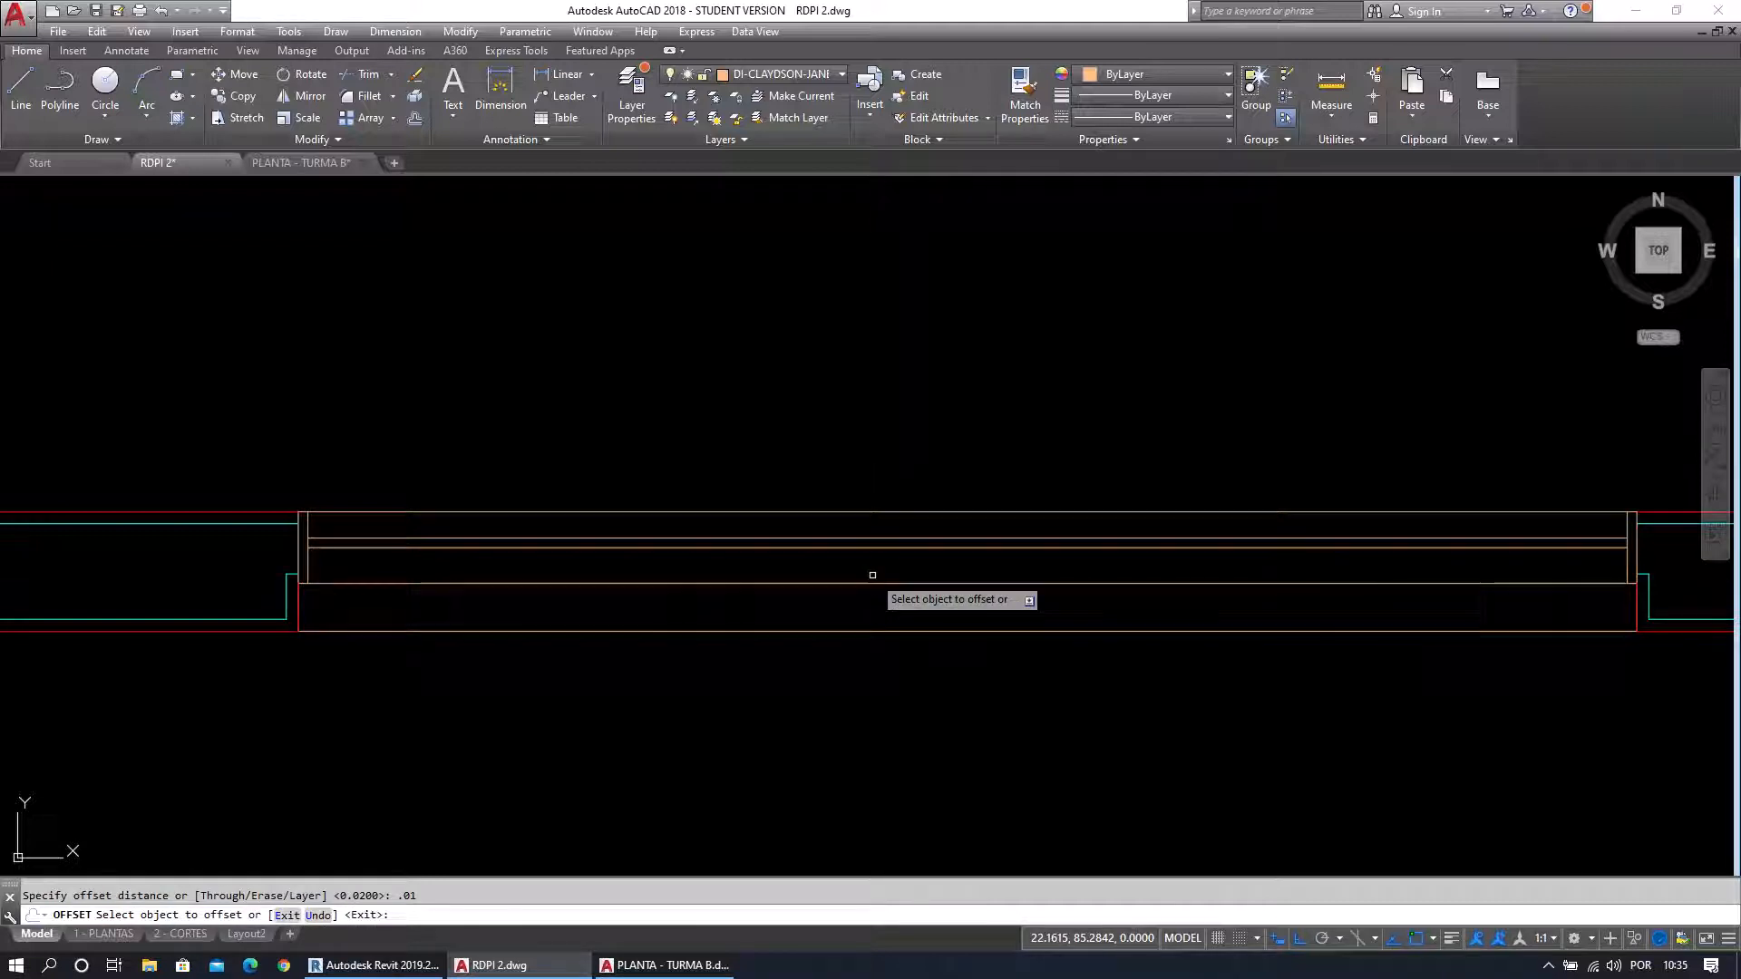
click(826, 544)
key(Escape)
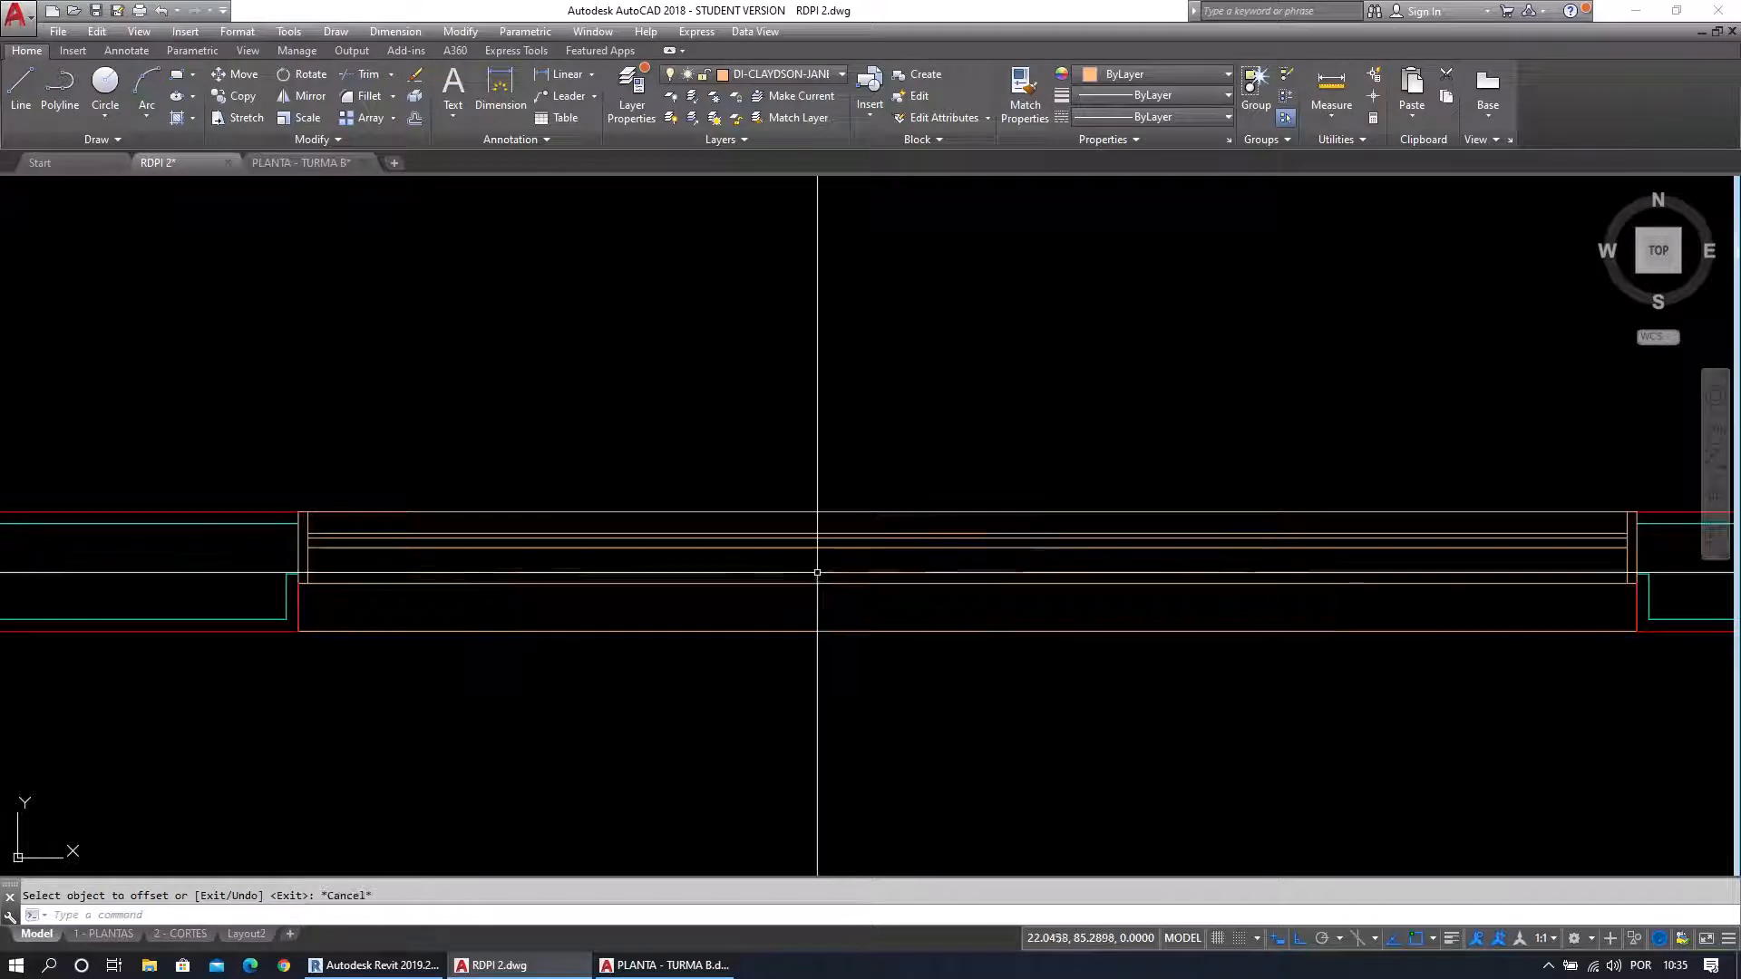
Offset the topmost inner sash line upward by 0.02.
key(Return)
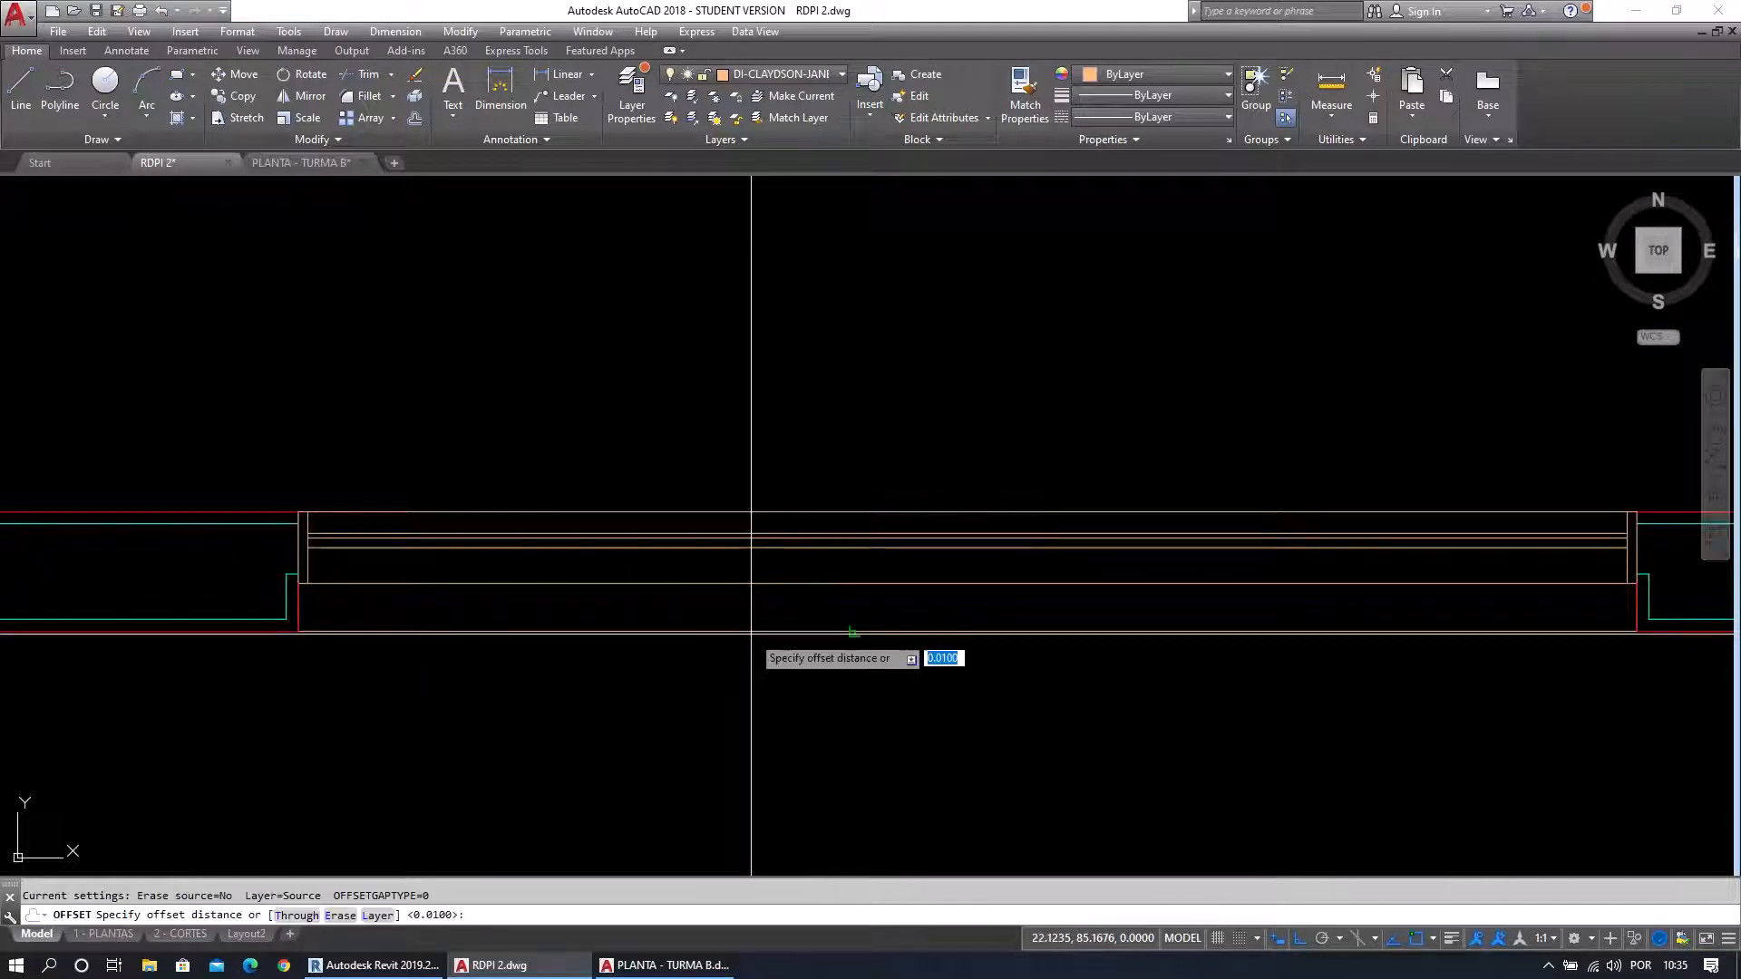
text(.02)
key(Return)
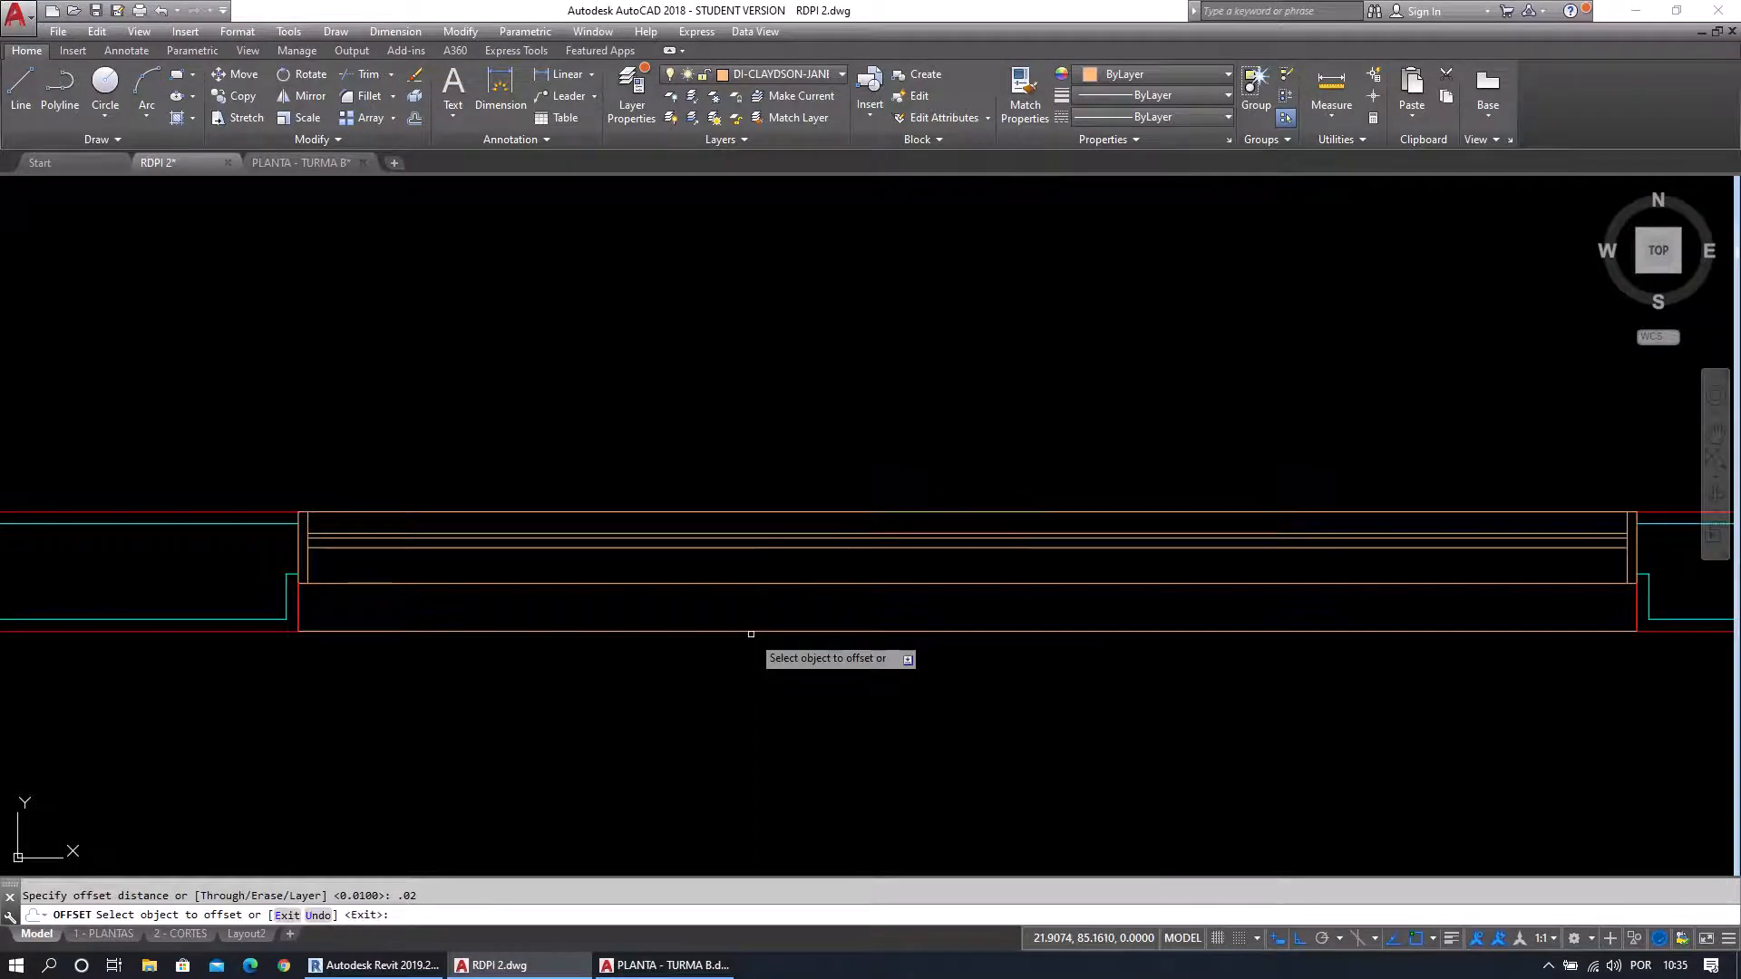
click(813, 534)
click(835, 525)
key(Escape)
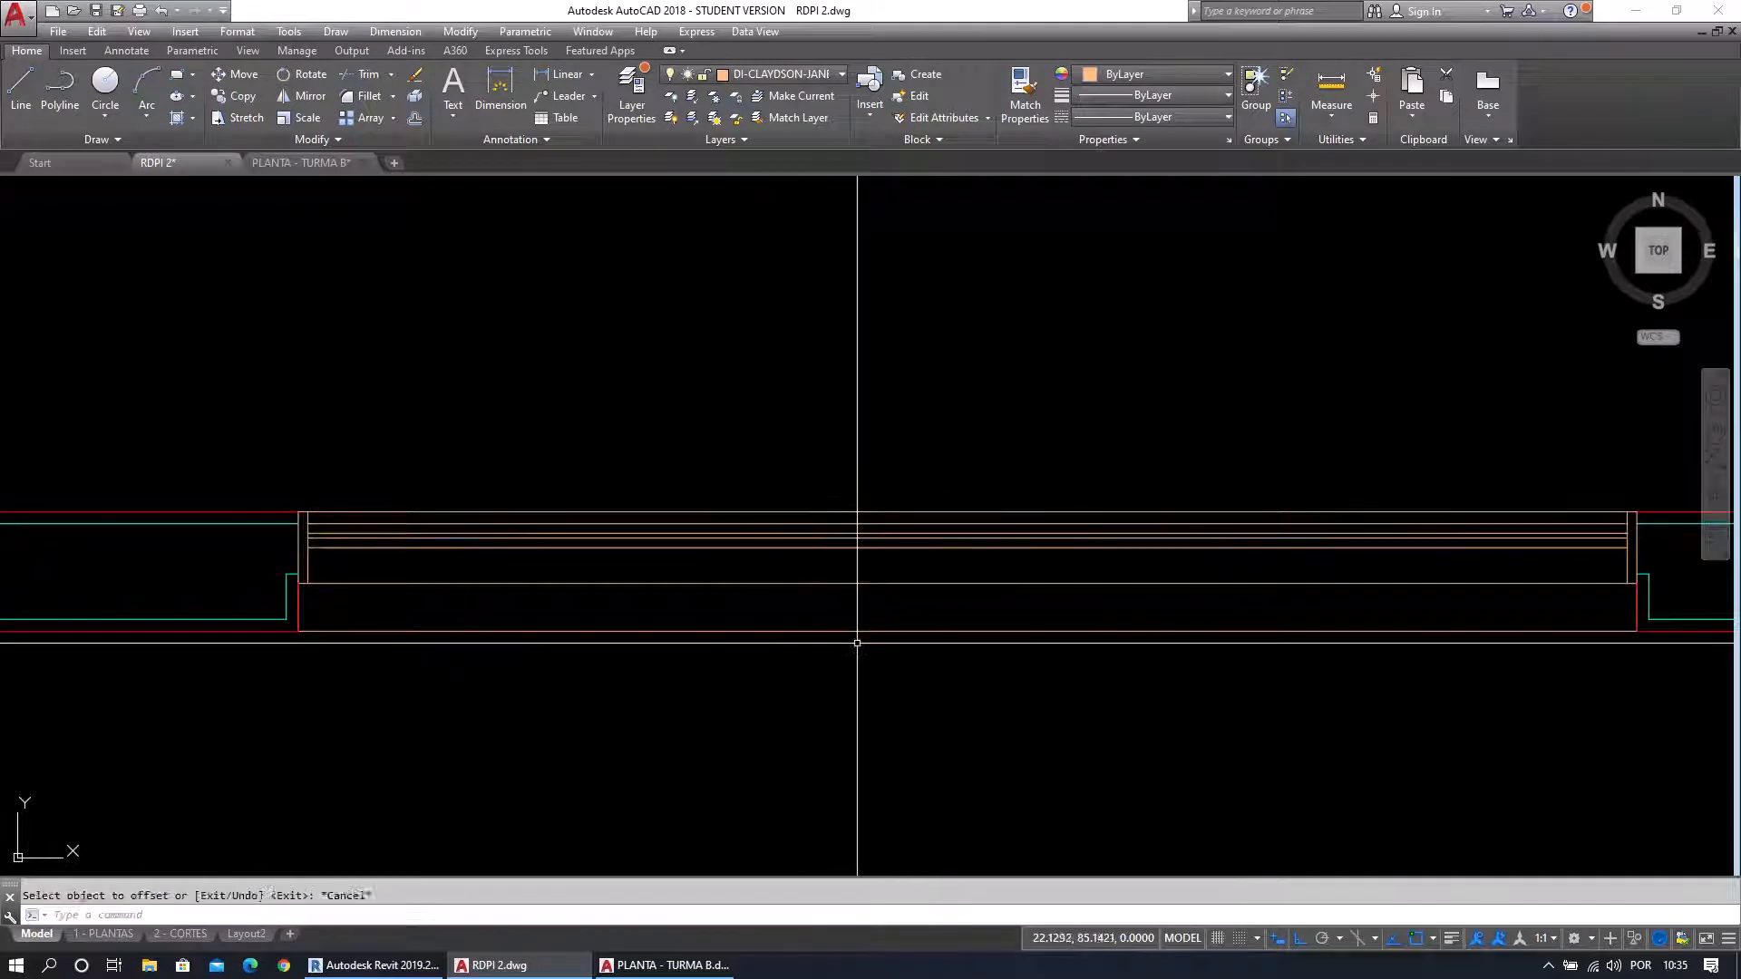
Draw a short vertical line across the sash lines at the middle of the window.
middle_drag(883, 707, 857, 698)
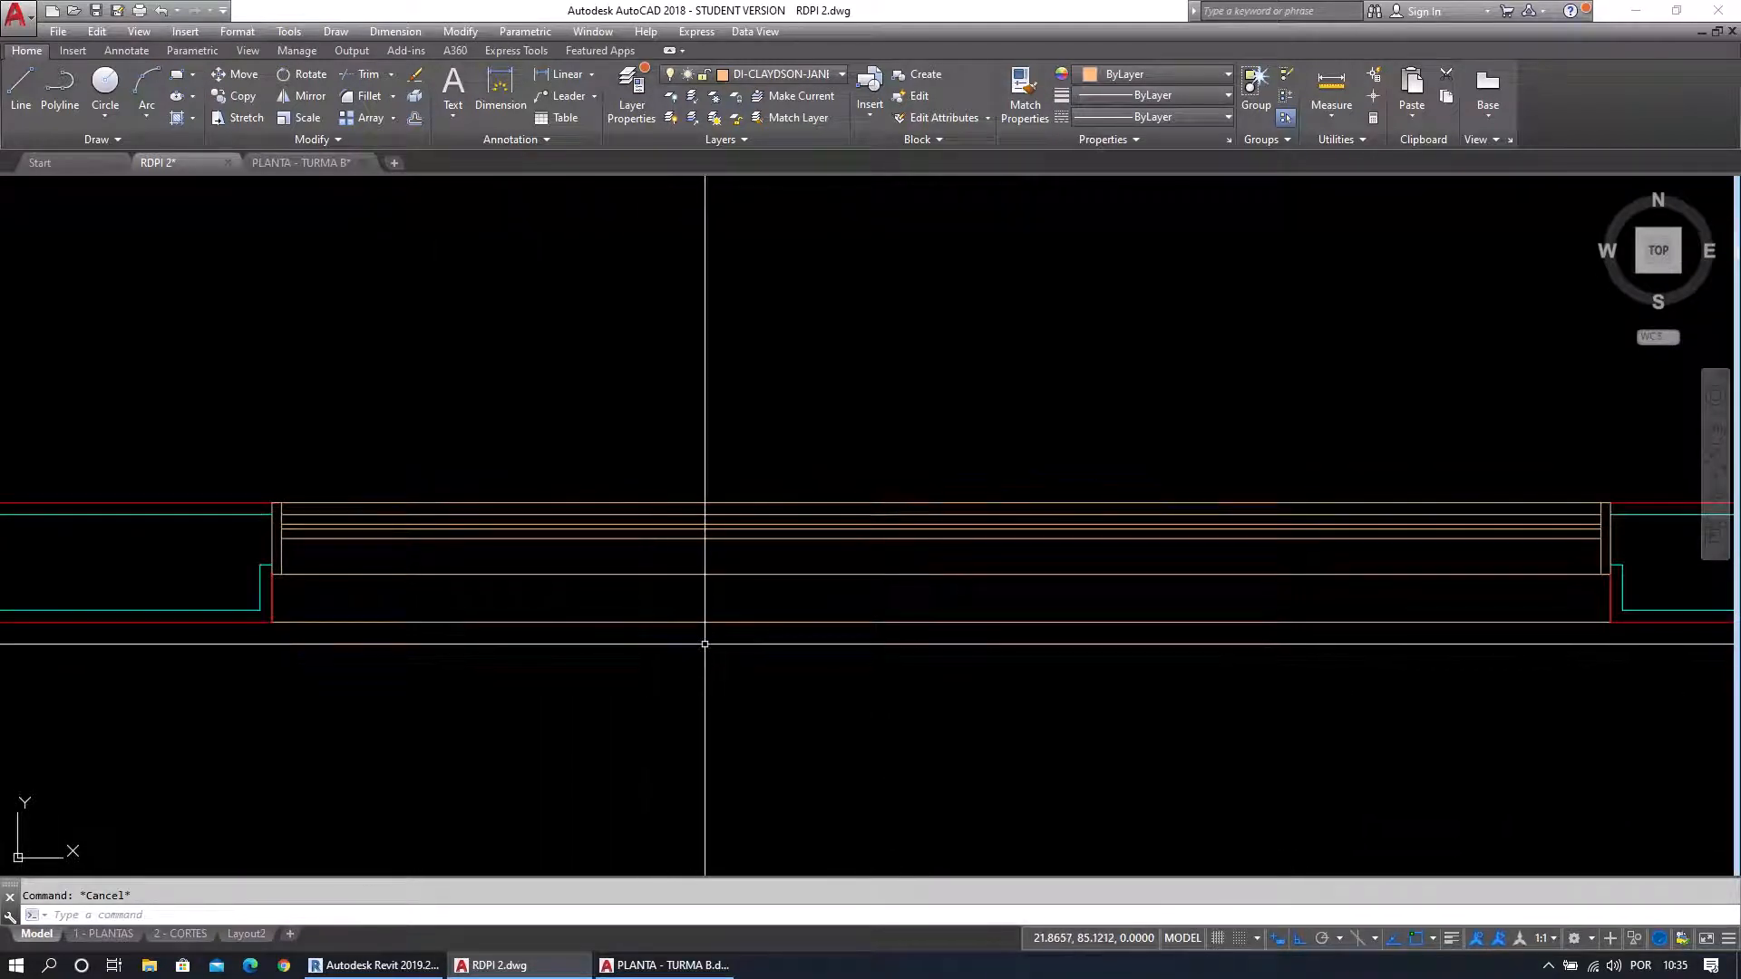
text(l)
key(Return)
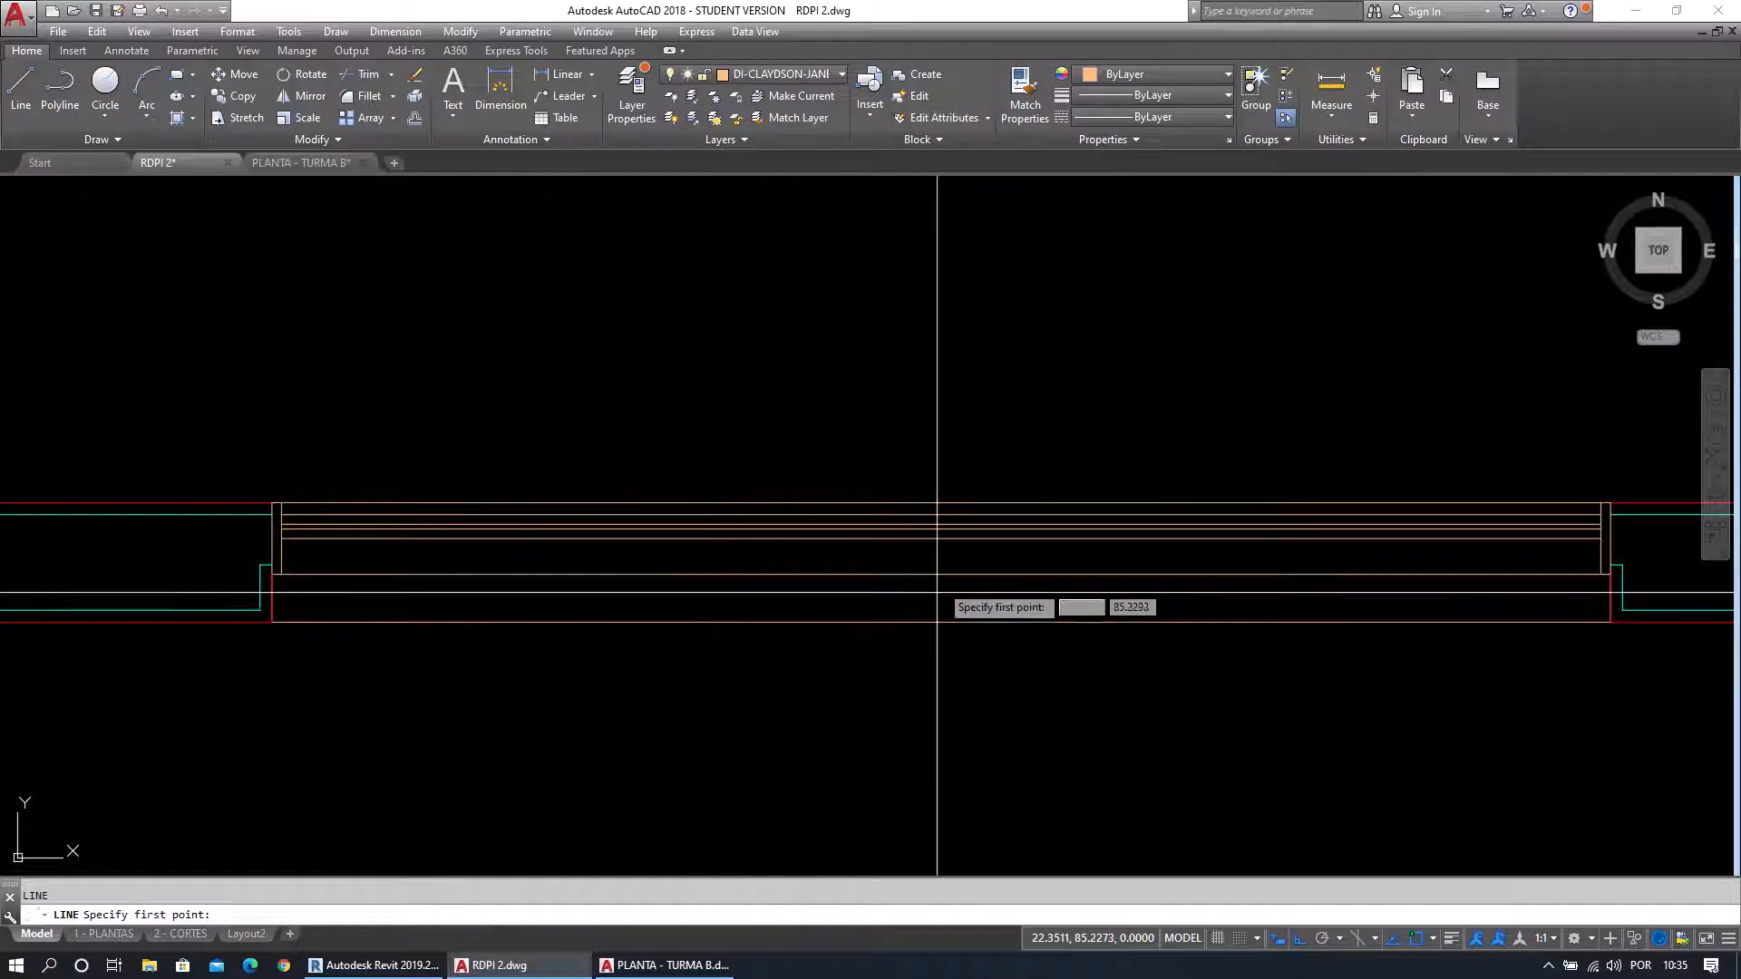
key(Escape)
text(l)
key(Return)
click(948, 523)
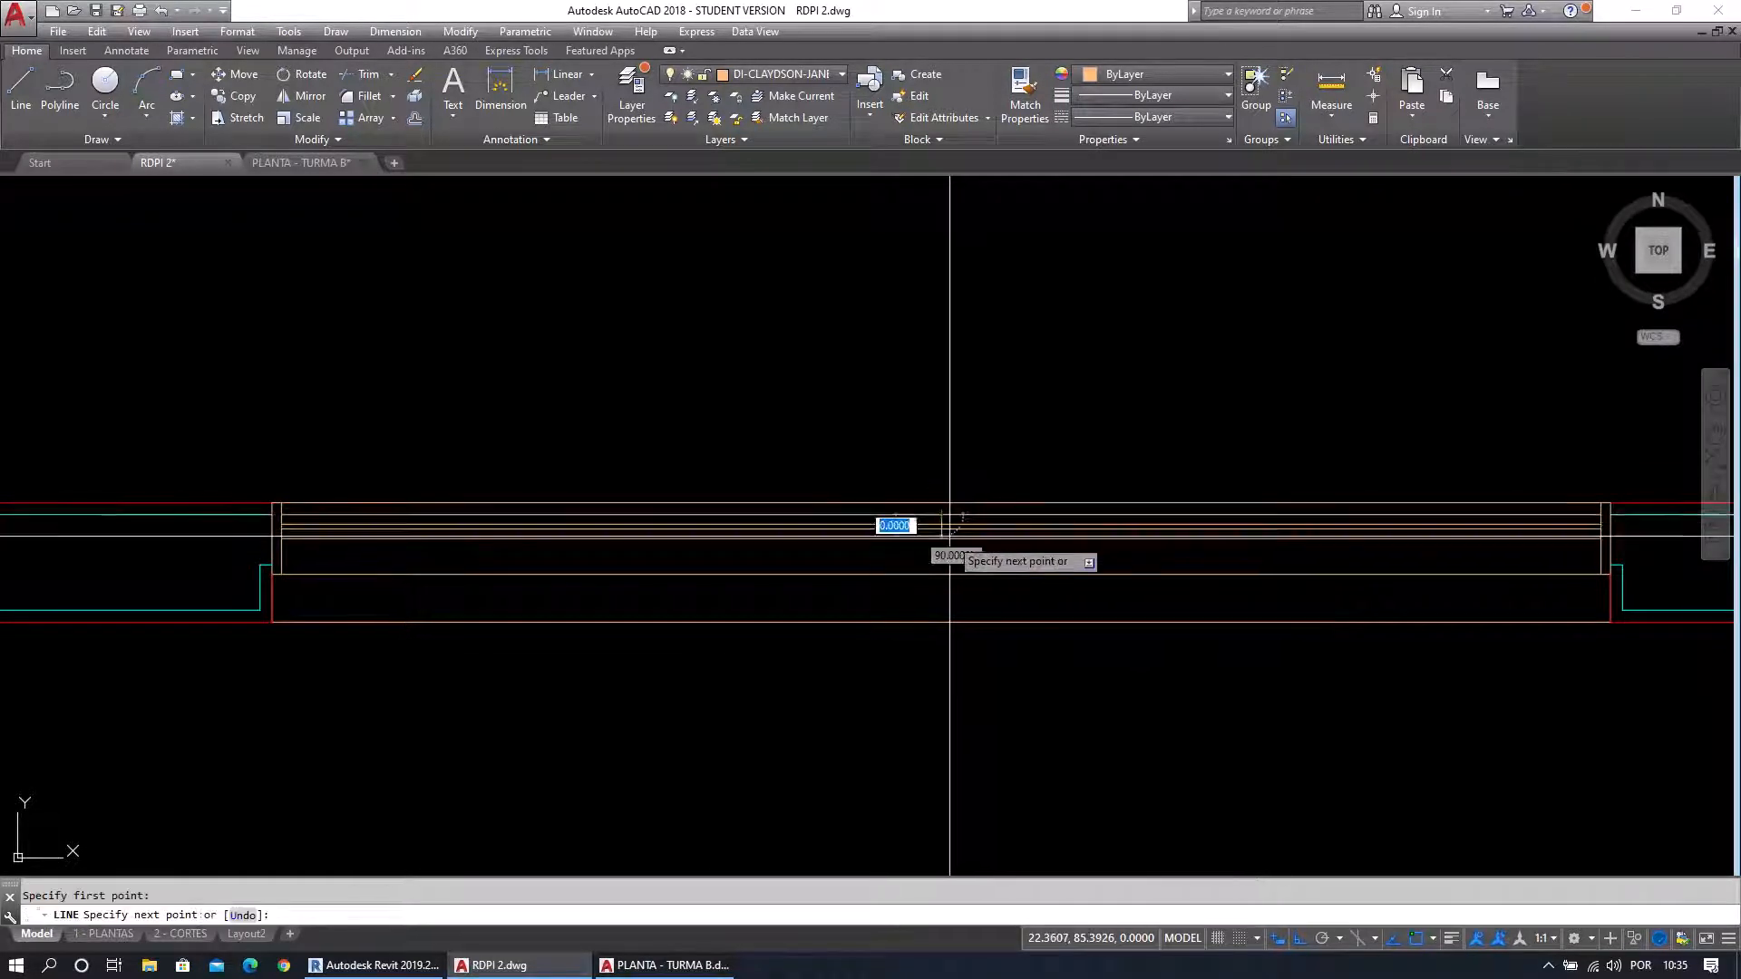
key(Escape)
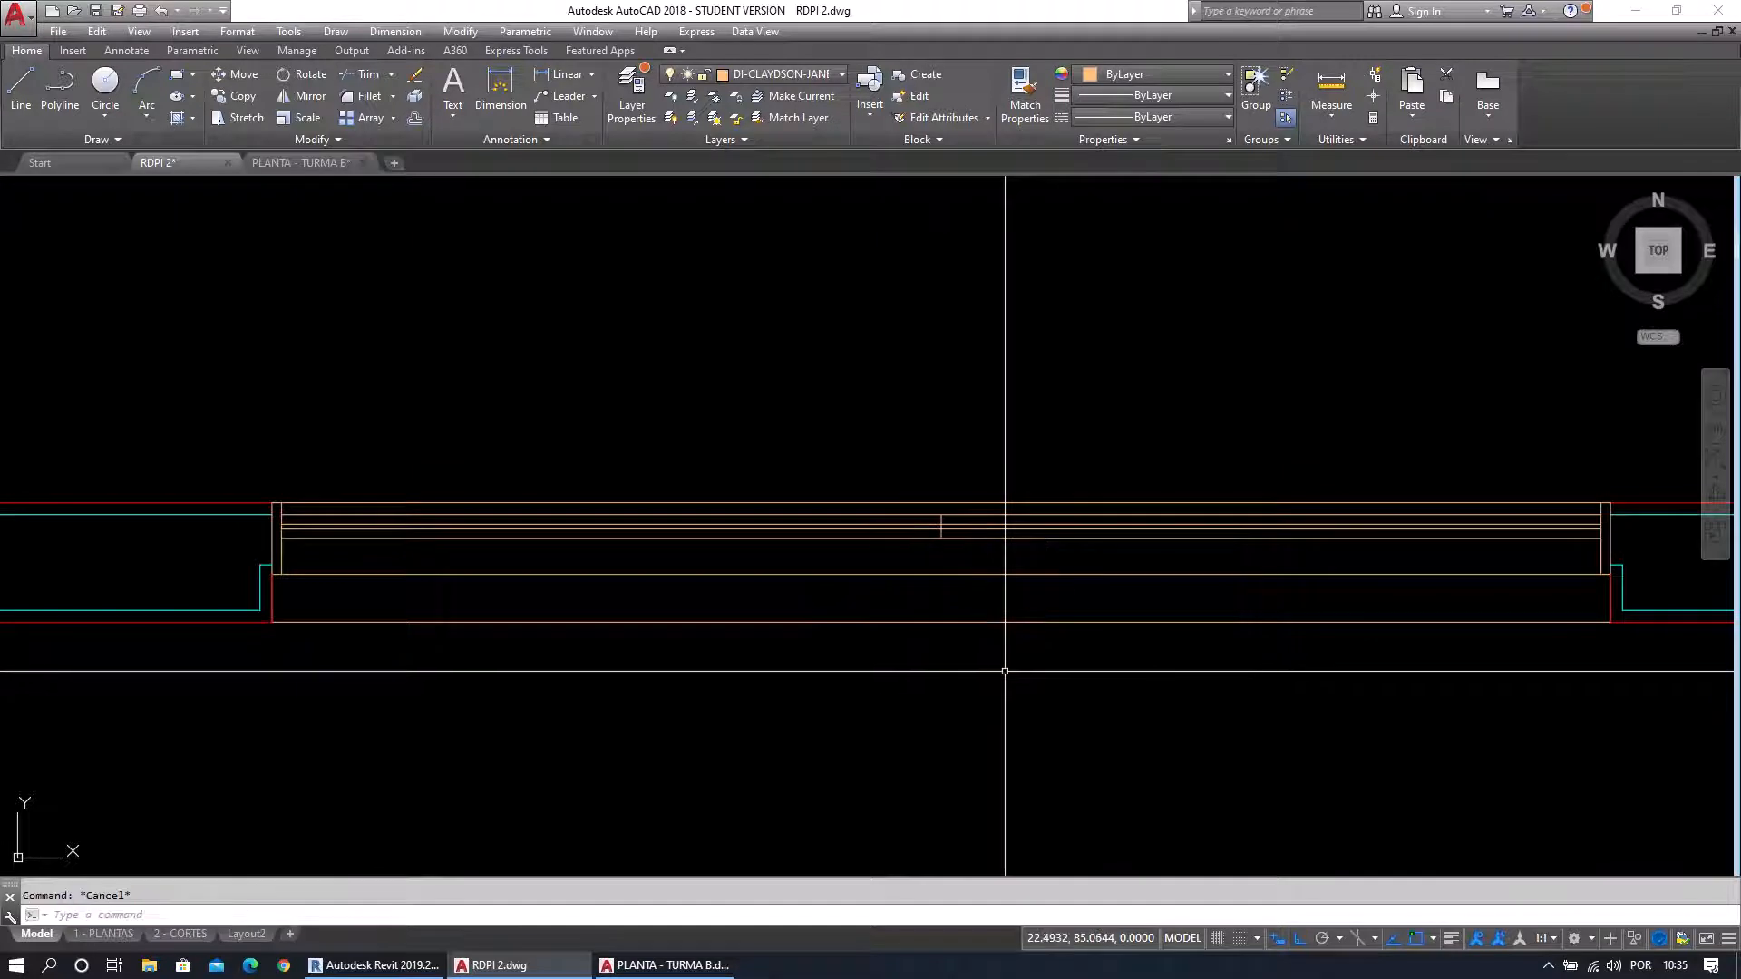
Examine the window's four-sash layout in Revit's PAVIMENTO TÉRREO plan, returning to the RDPI 2 drawing in AutoCAD.
middle_drag(1001, 741, 970, 739)
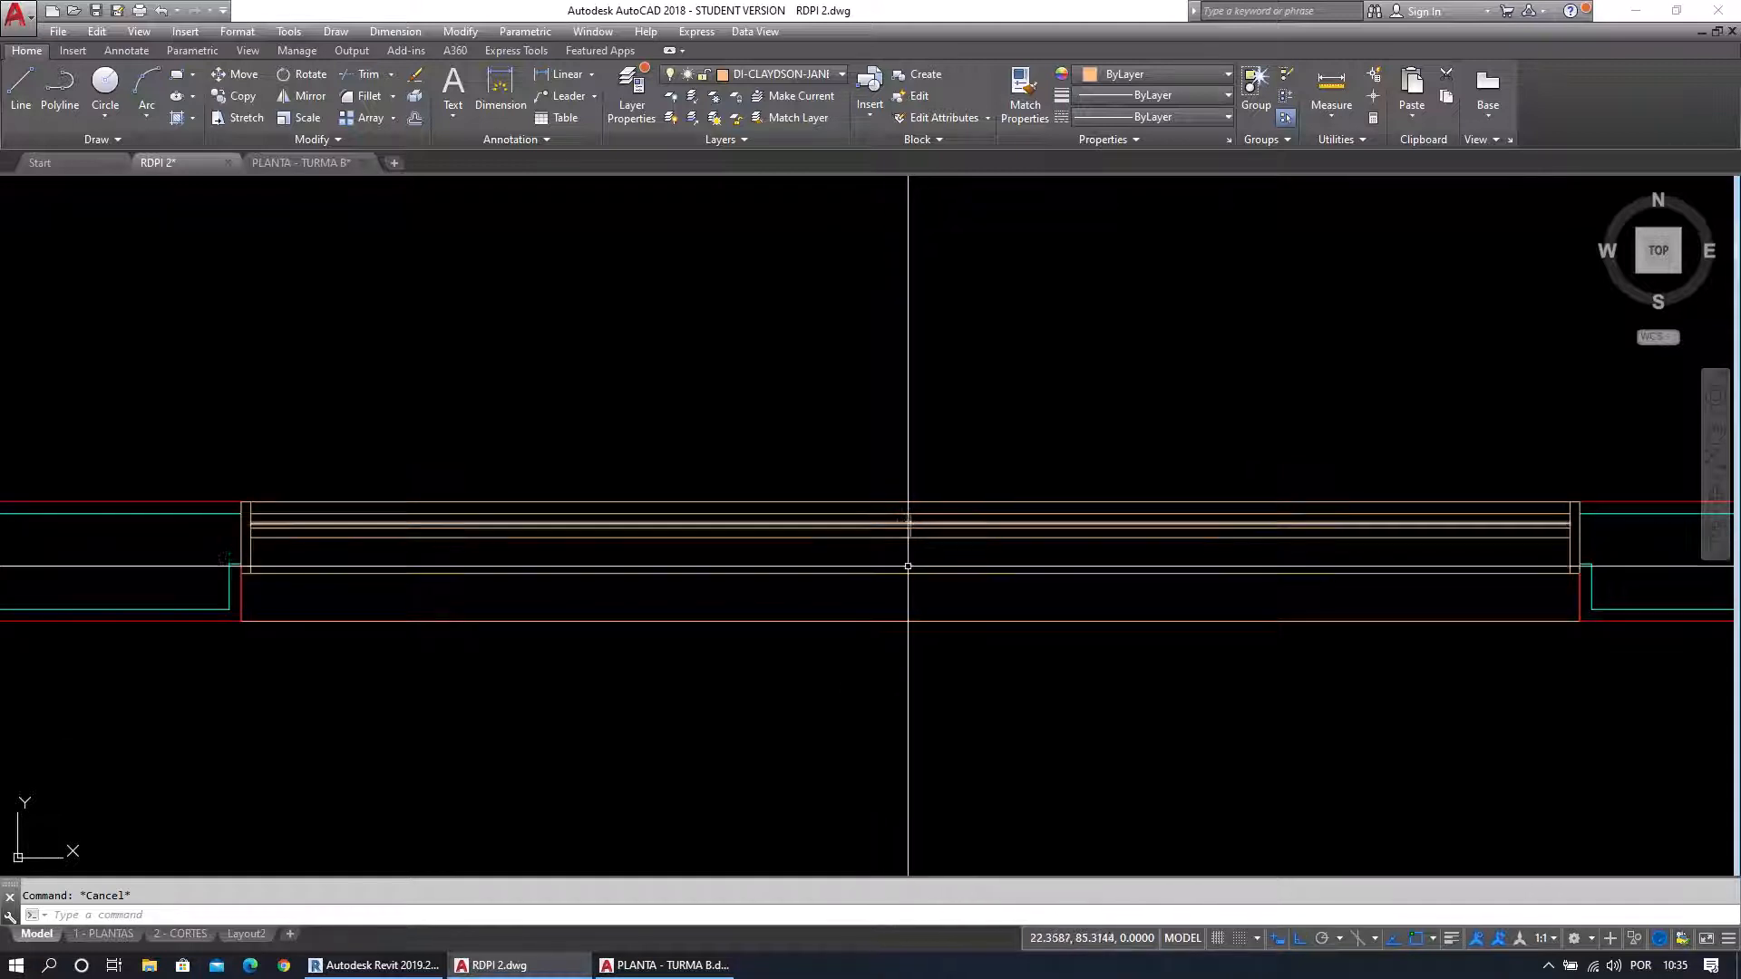
click(481, 967)
scroll(965, 553, up, 5)
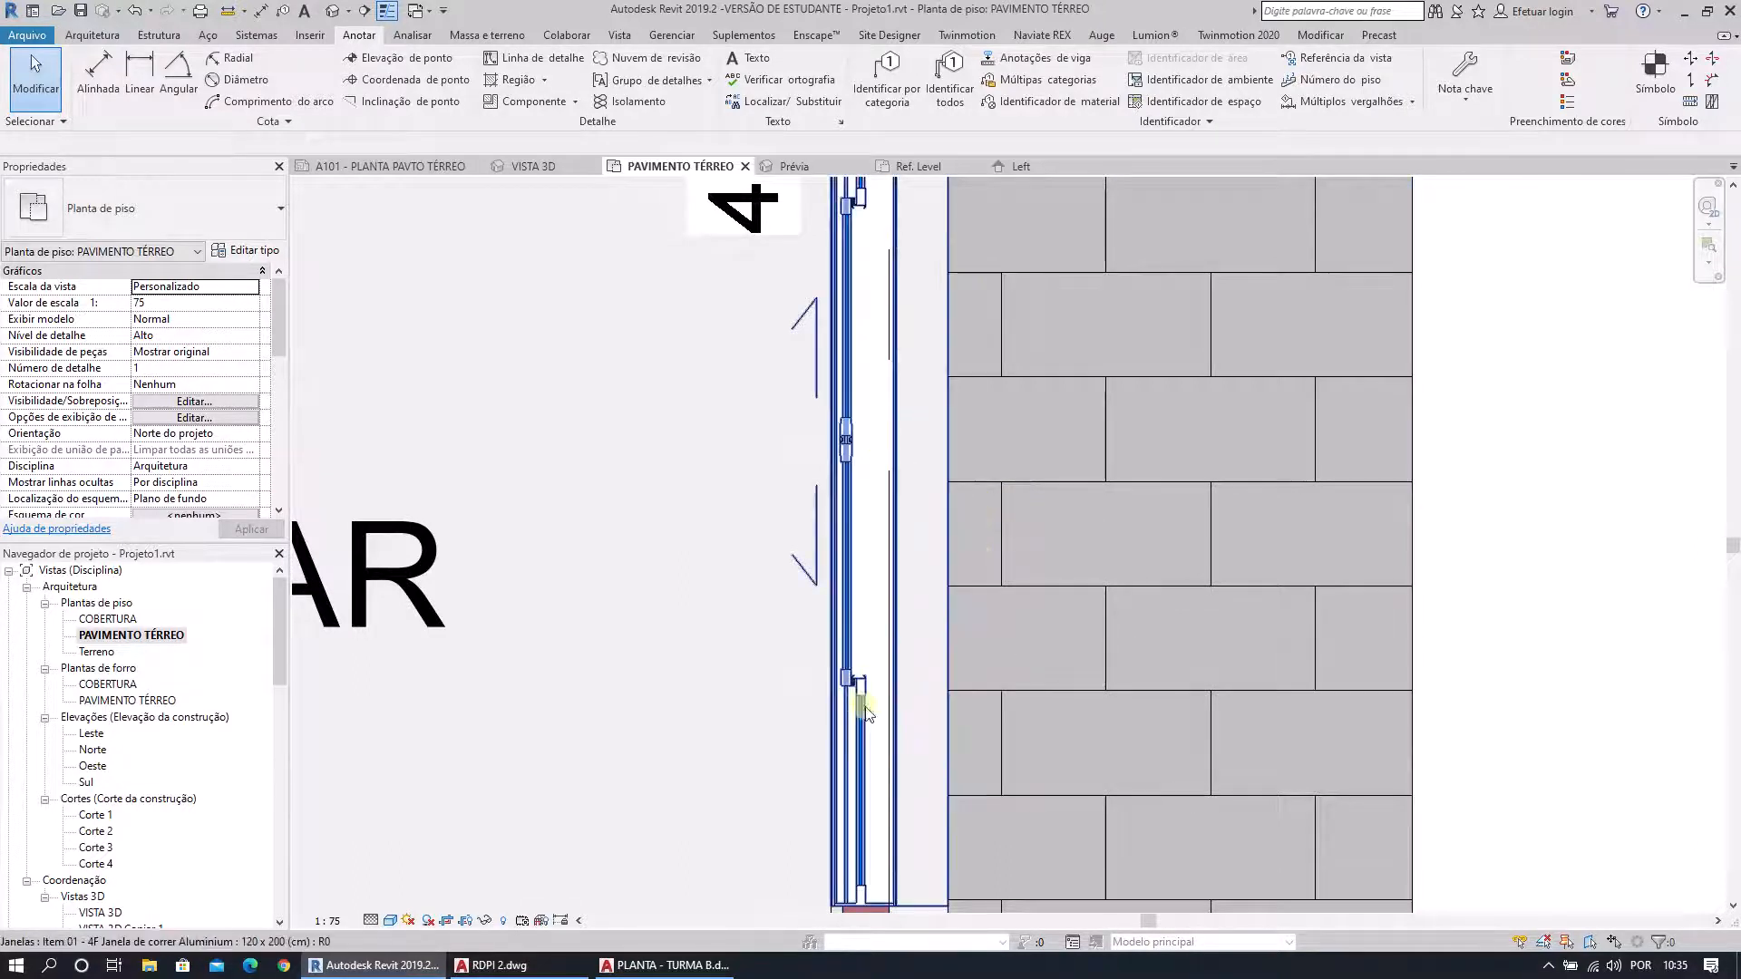
scroll(860, 694, down, 1)
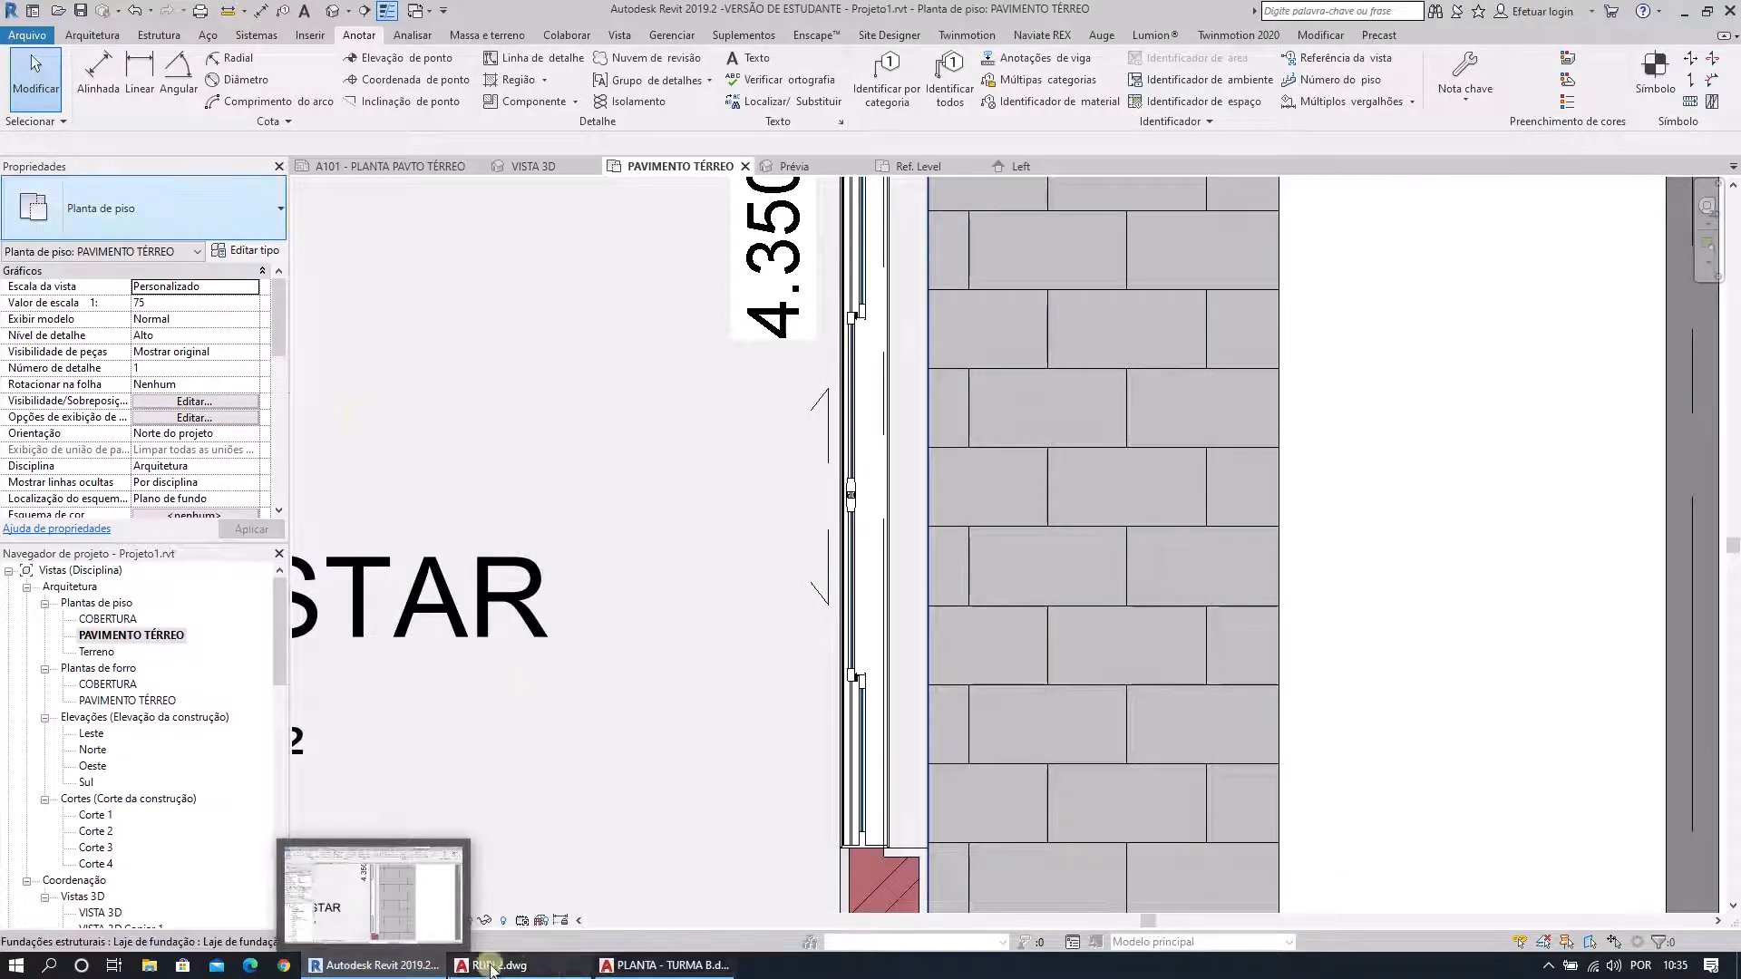
click(561, 976)
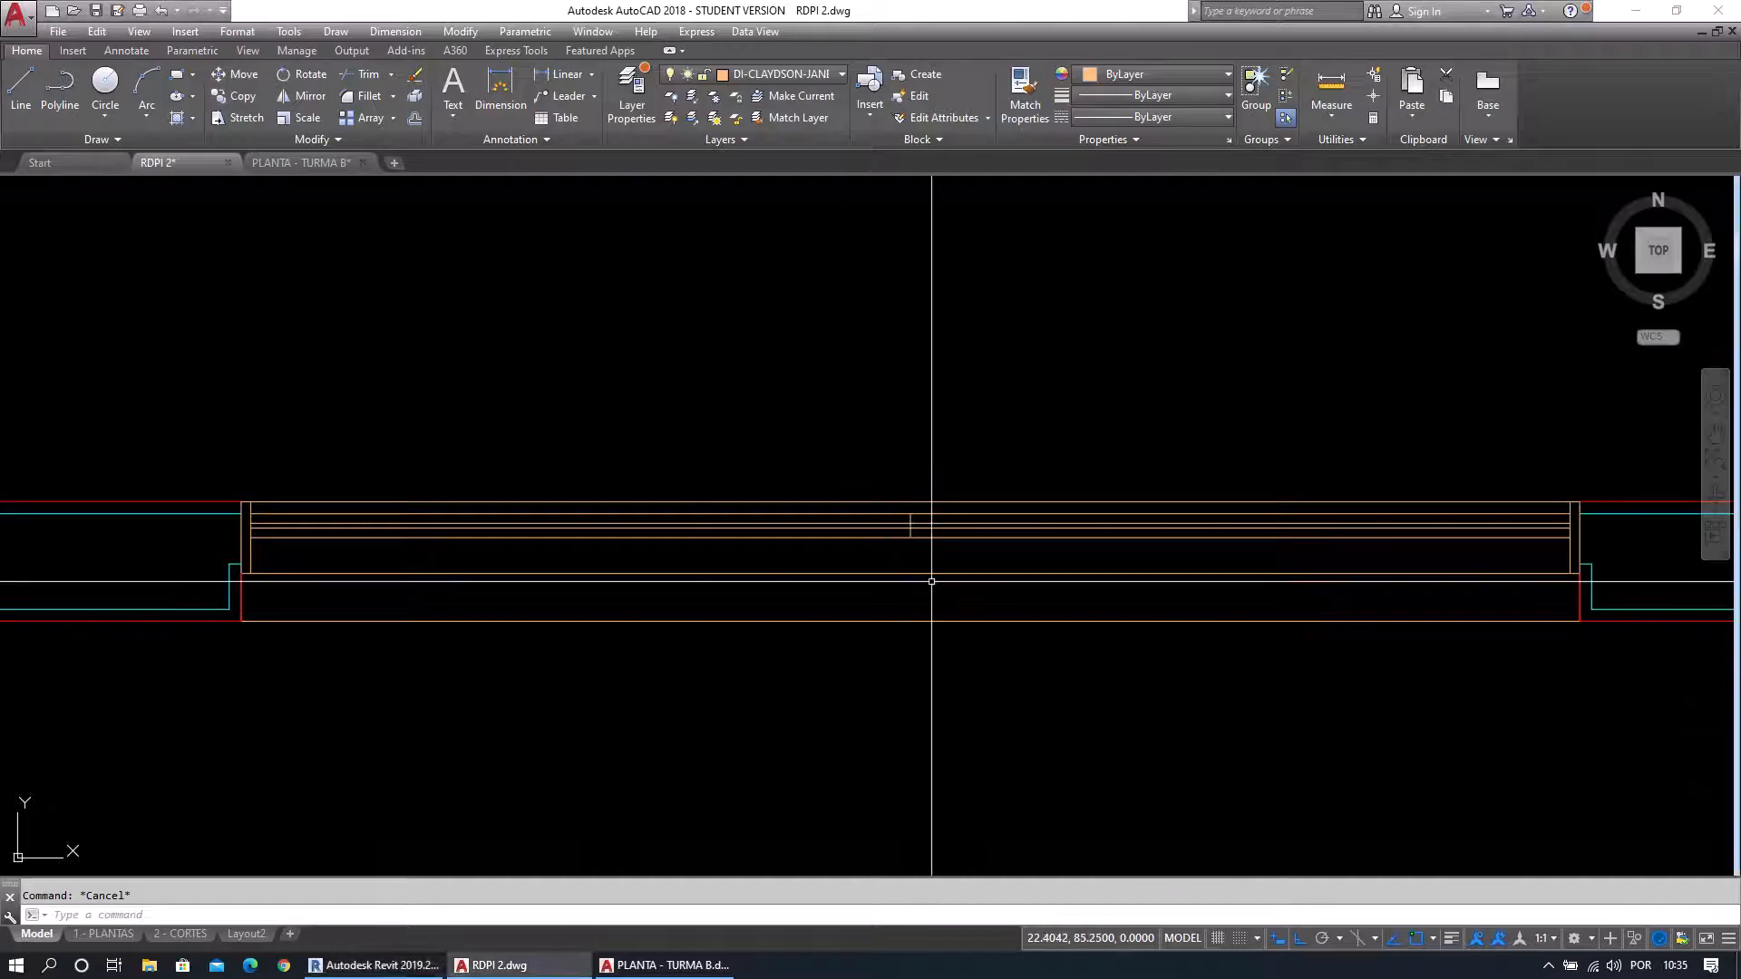
Erase the short vertical line at the middle of the window.
middle_drag(929, 582, 918, 597)
click(871, 487)
click(913, 665)
key(Escape)
middle_drag(911, 665, 879, 688)
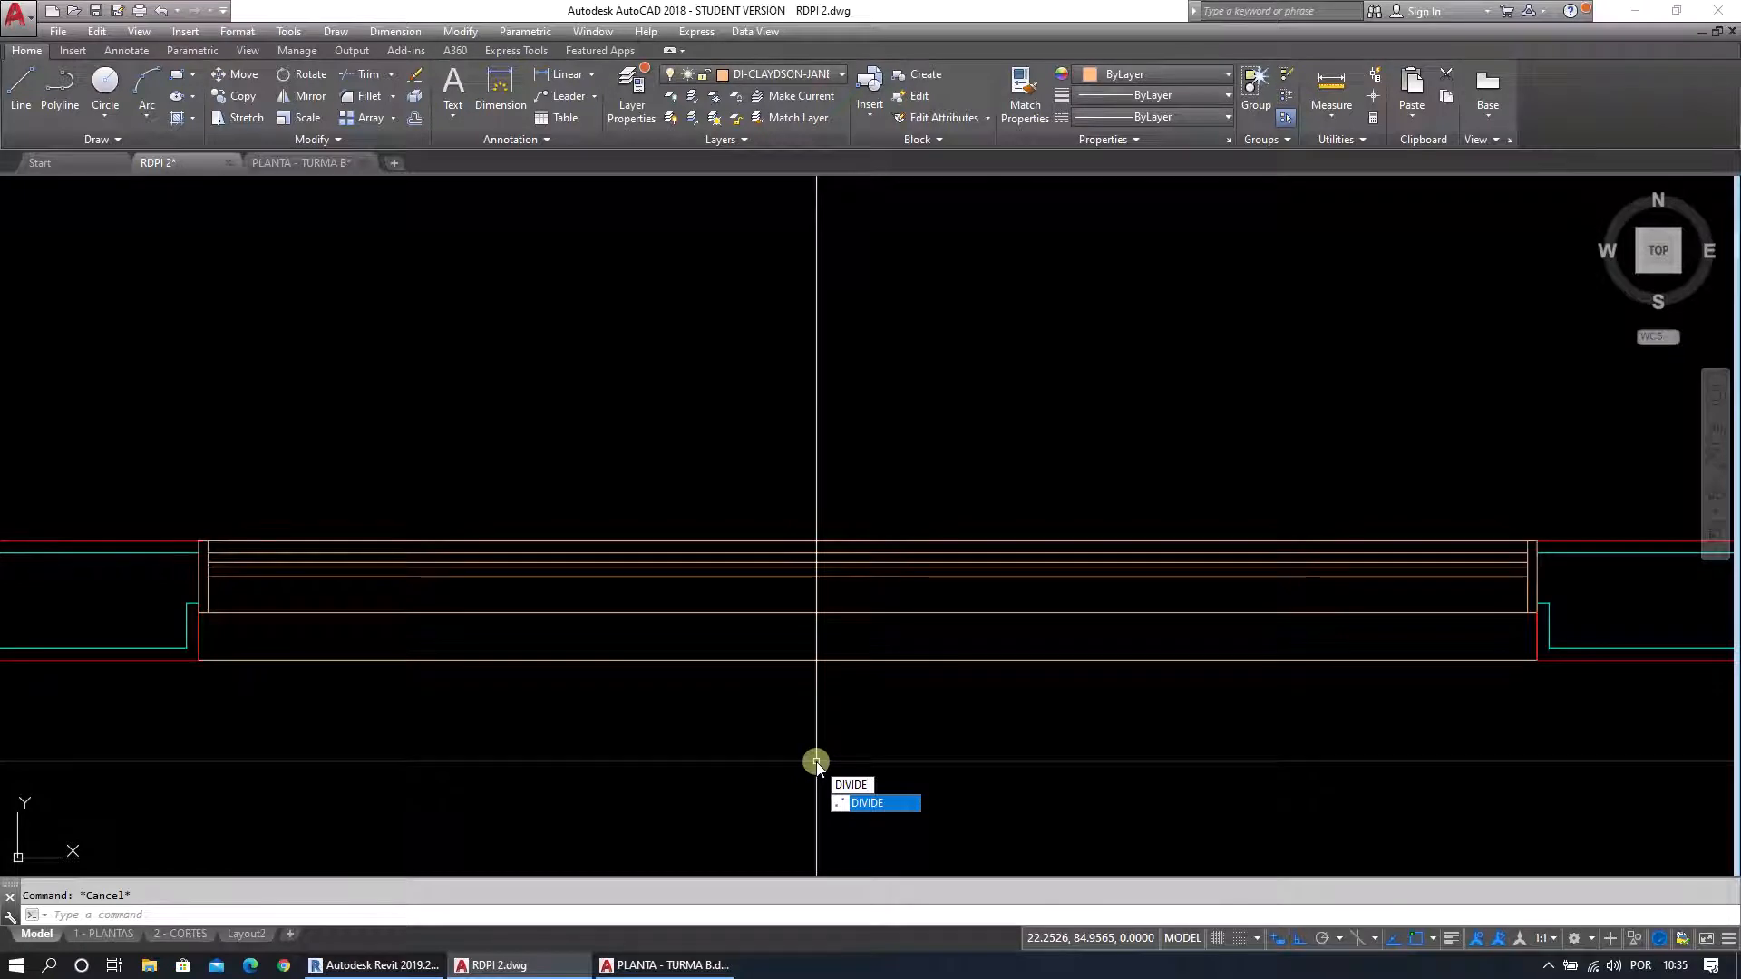
Divide the topmost inner sash line into 4 segments.
key(Return)
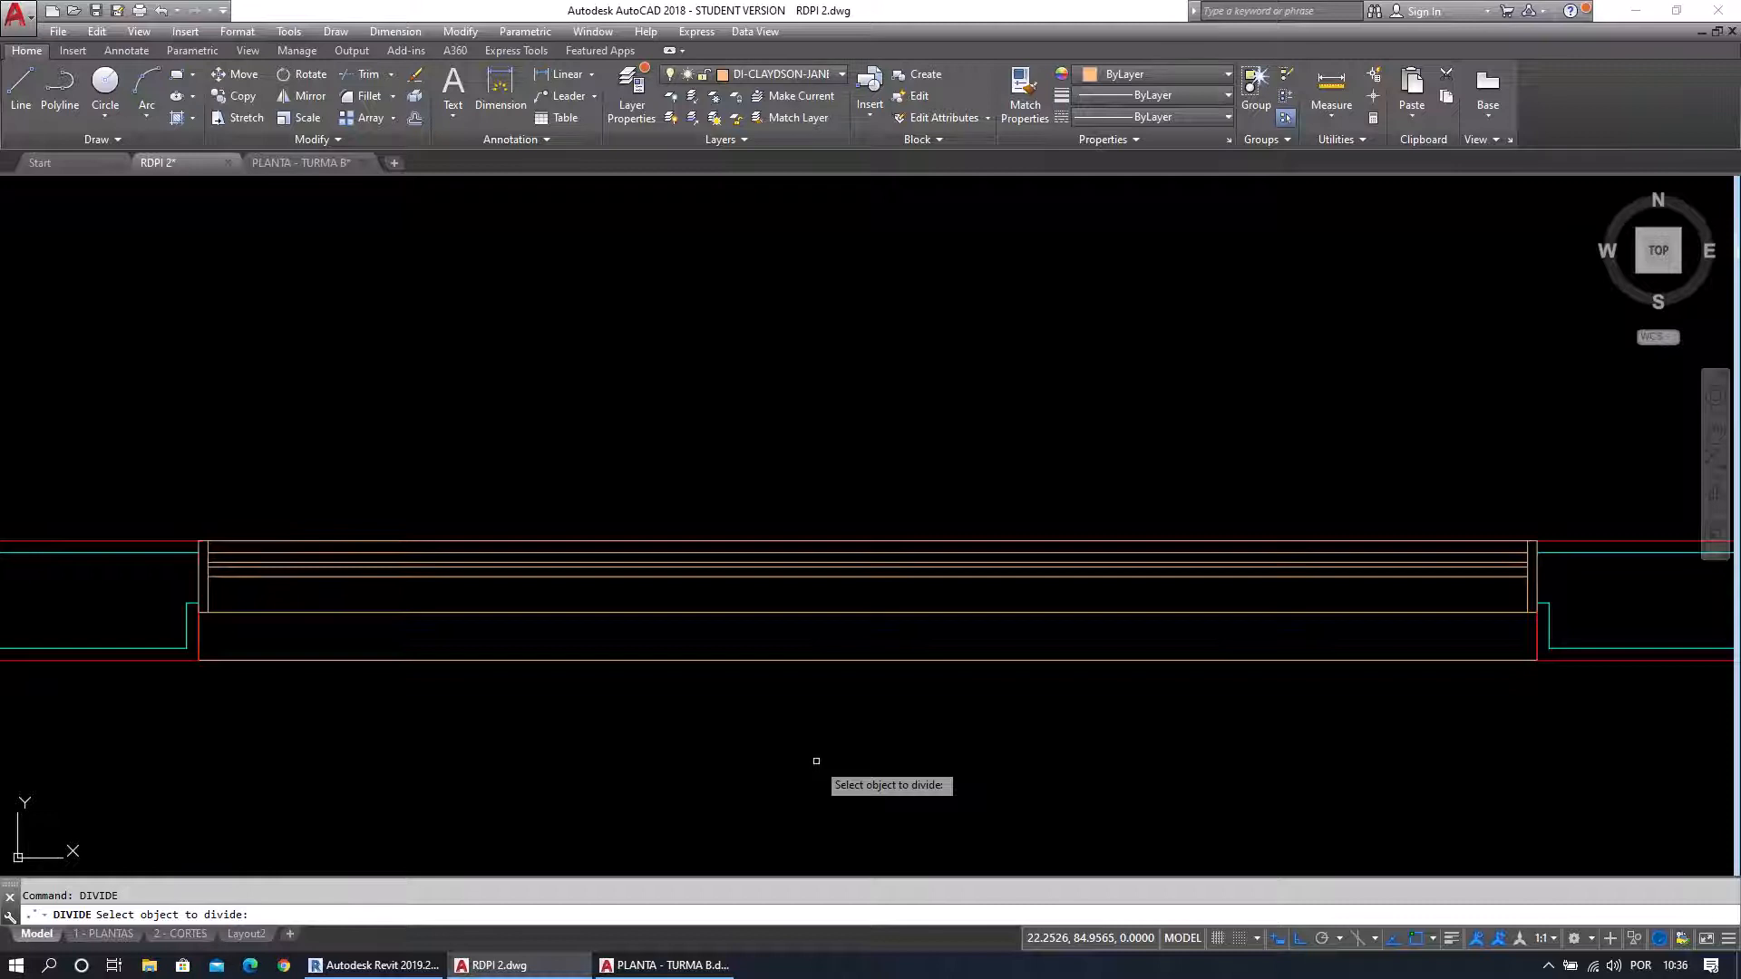
click(858, 552)
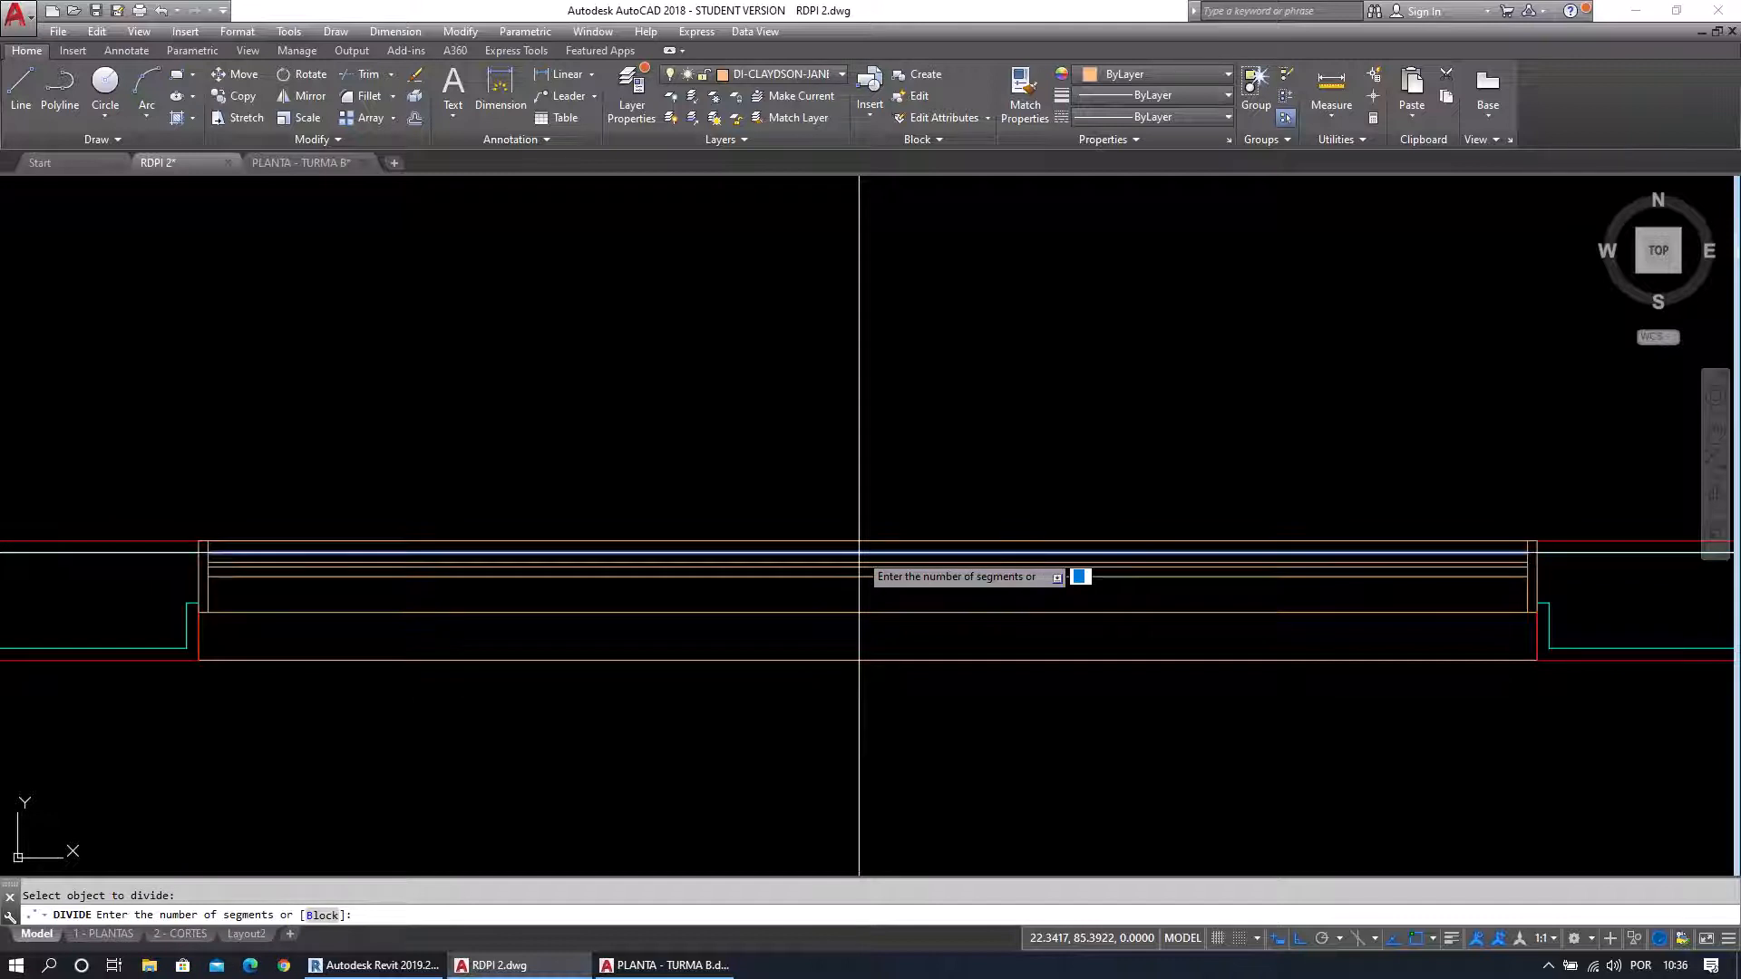
text(4)
key(Return)
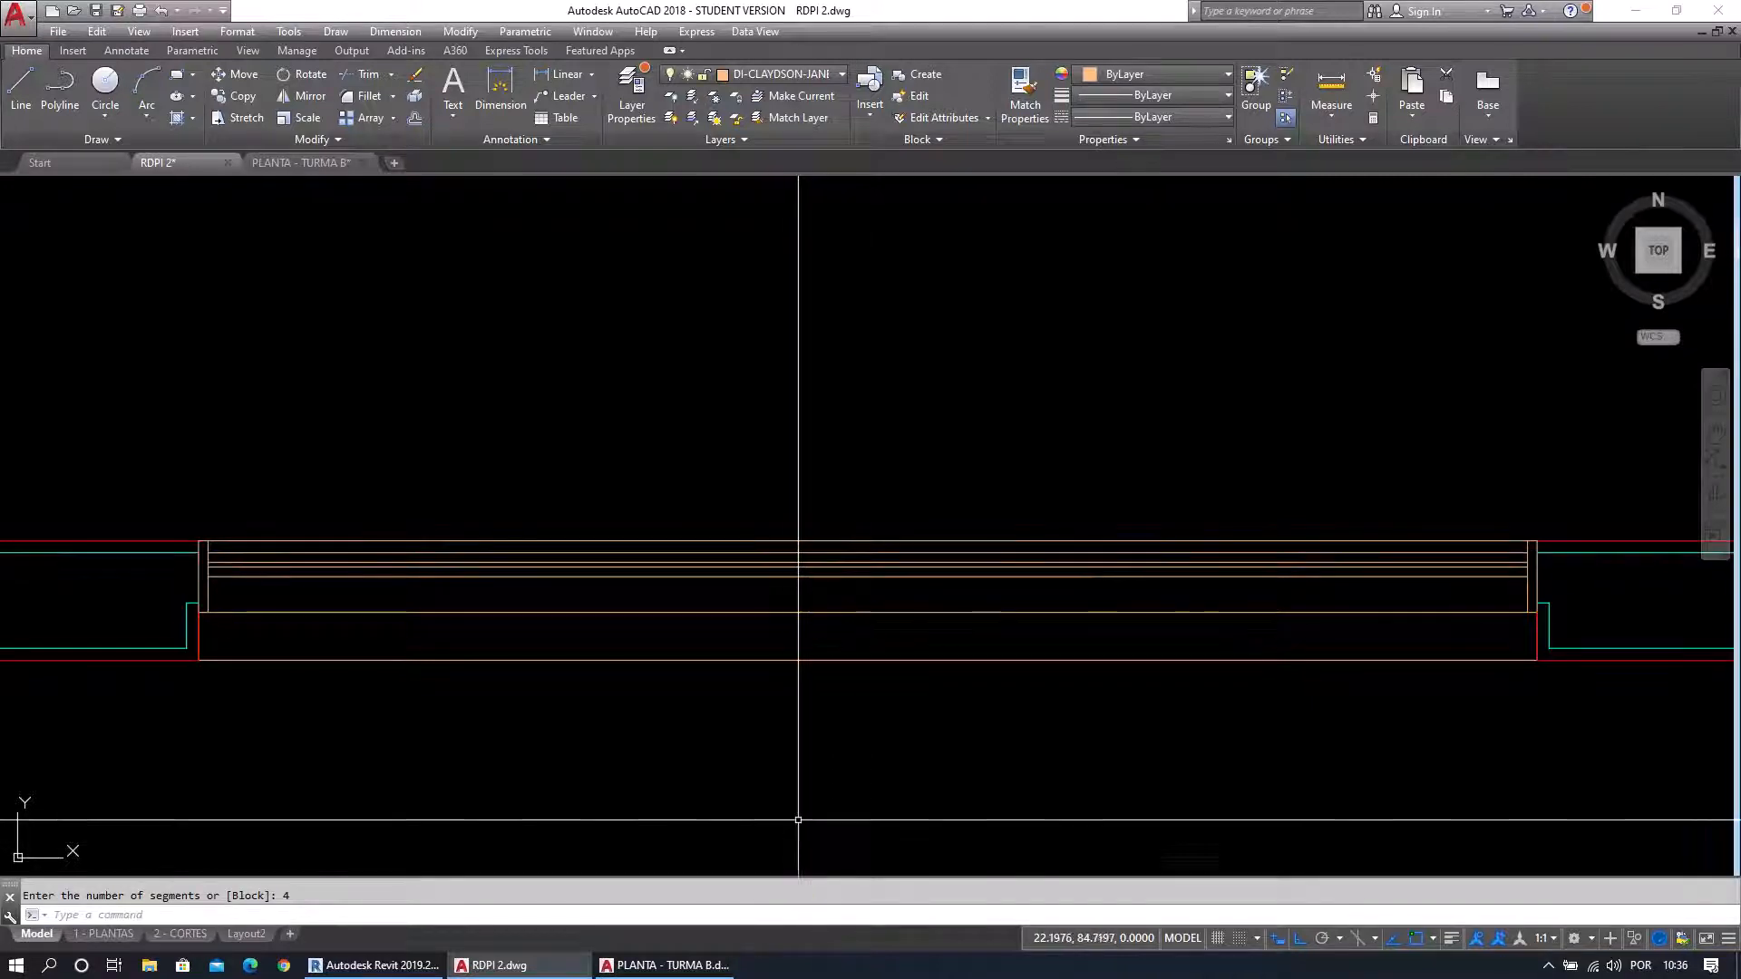
Select the three division points along the topmost inner sash line to check their positions, then clear the selection.
scroll(816, 653, down, 2)
scroll(816, 728, up, 2)
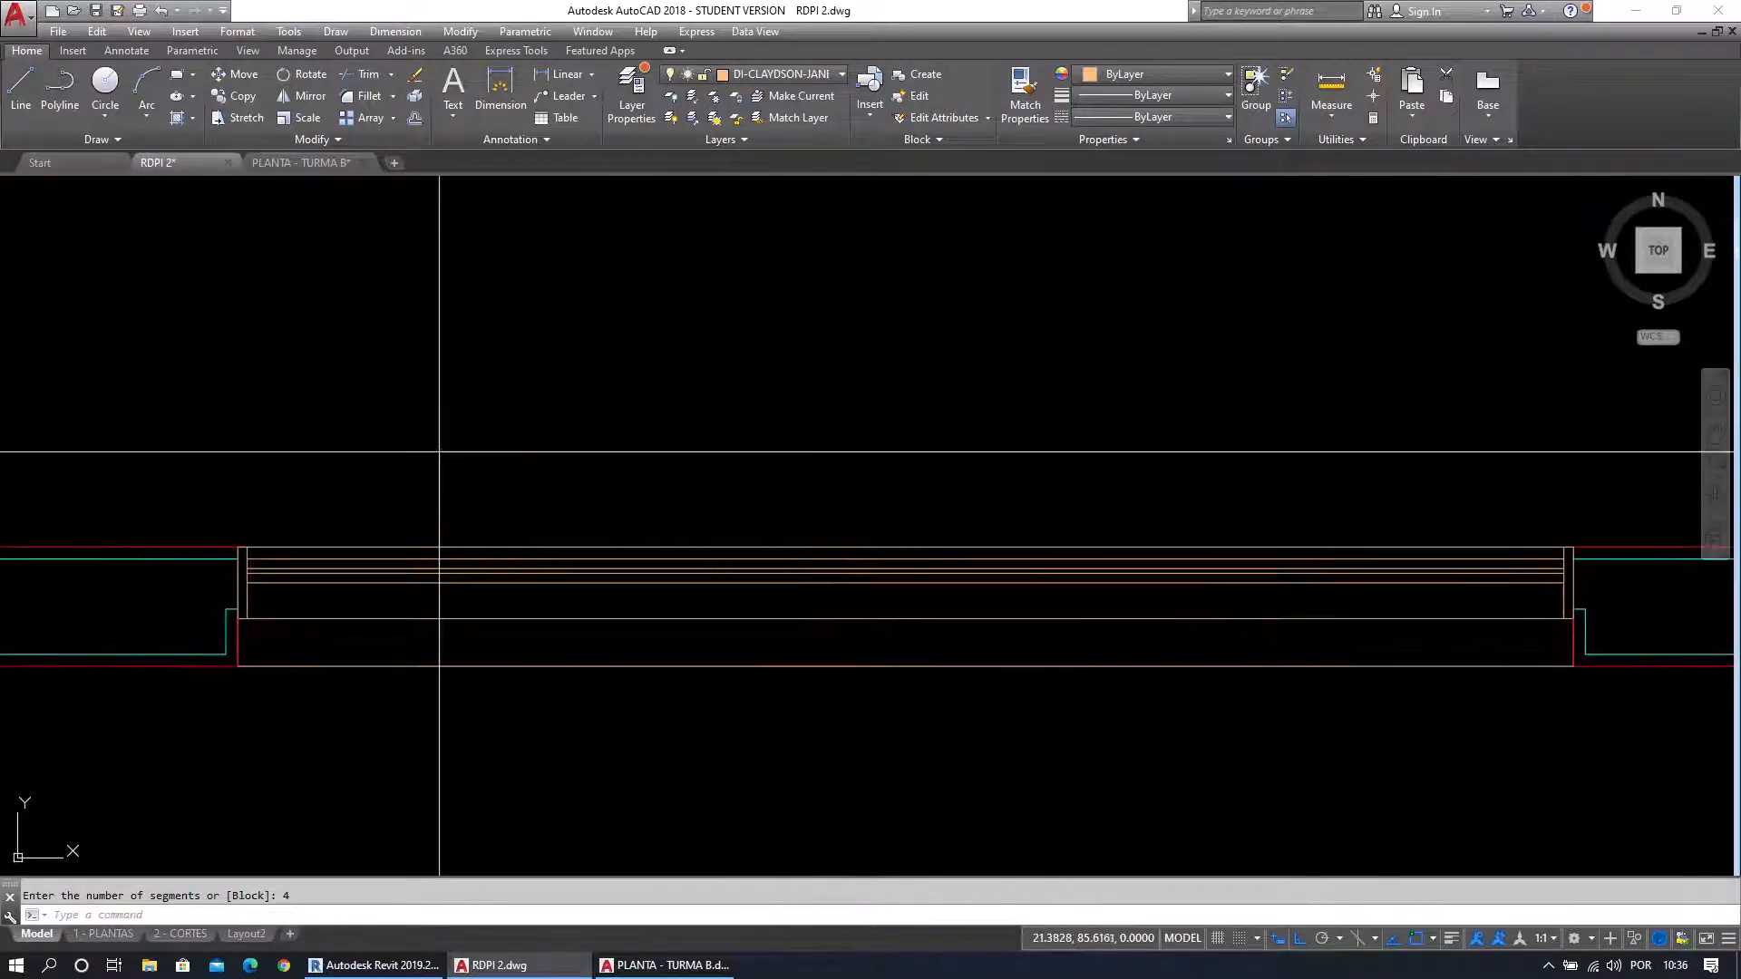
click(577, 559)
click(906, 559)
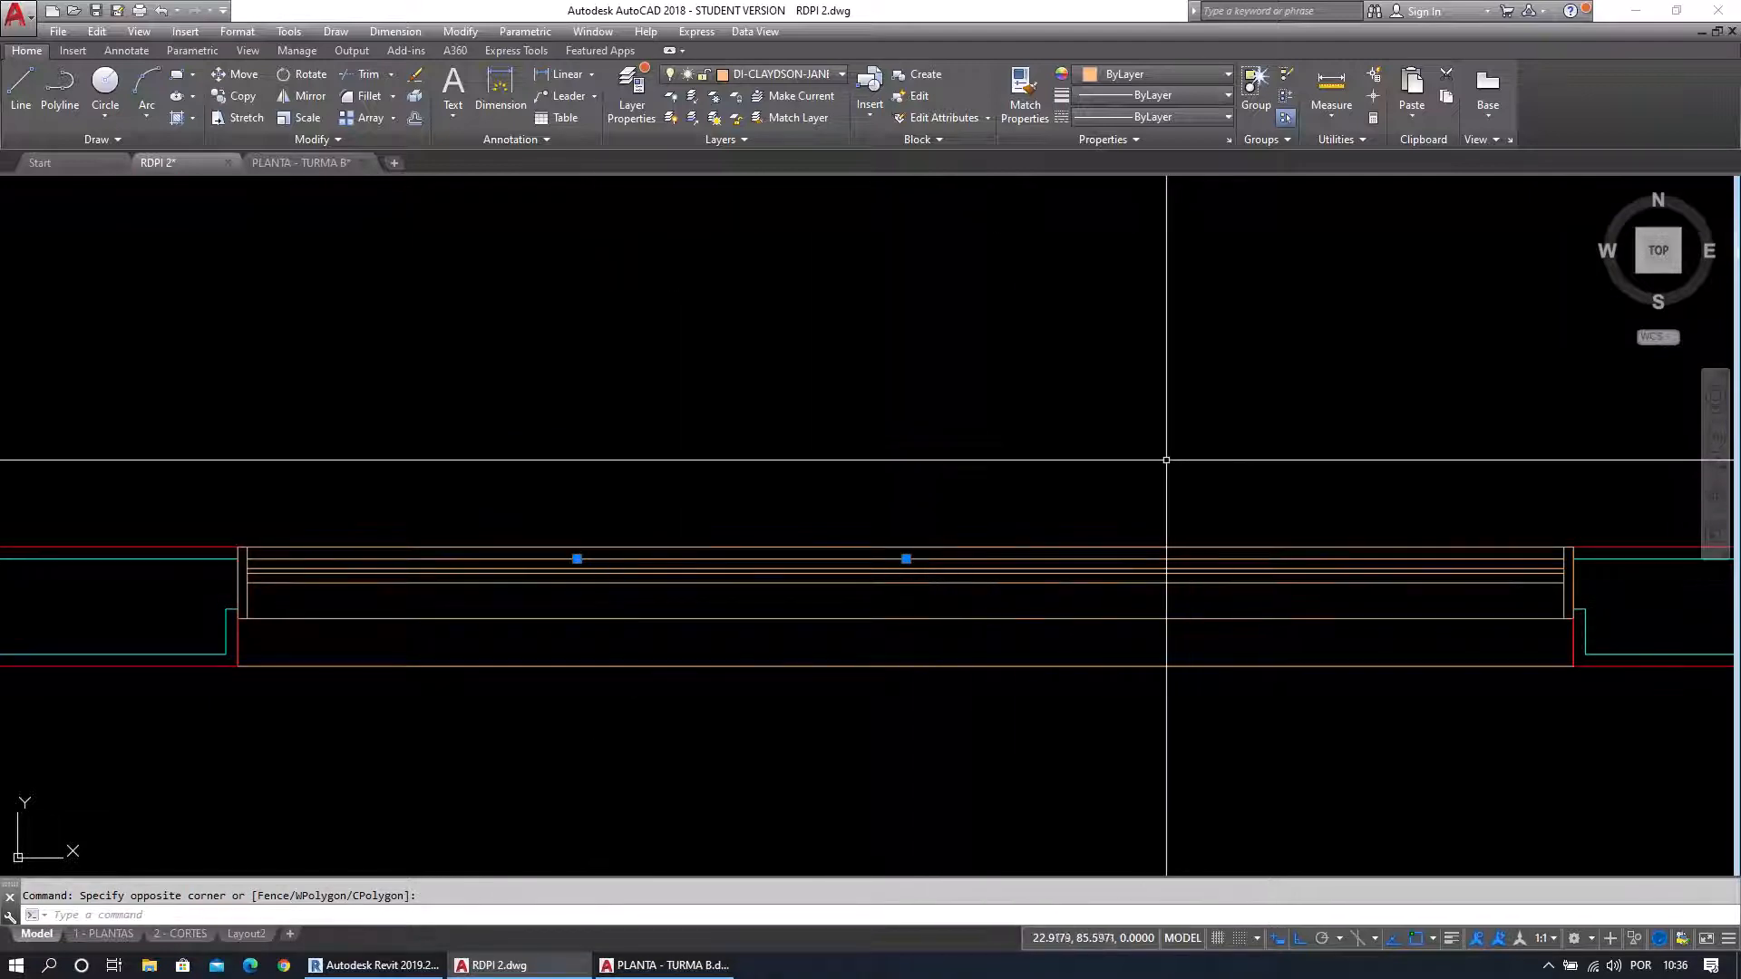
click(1235, 559)
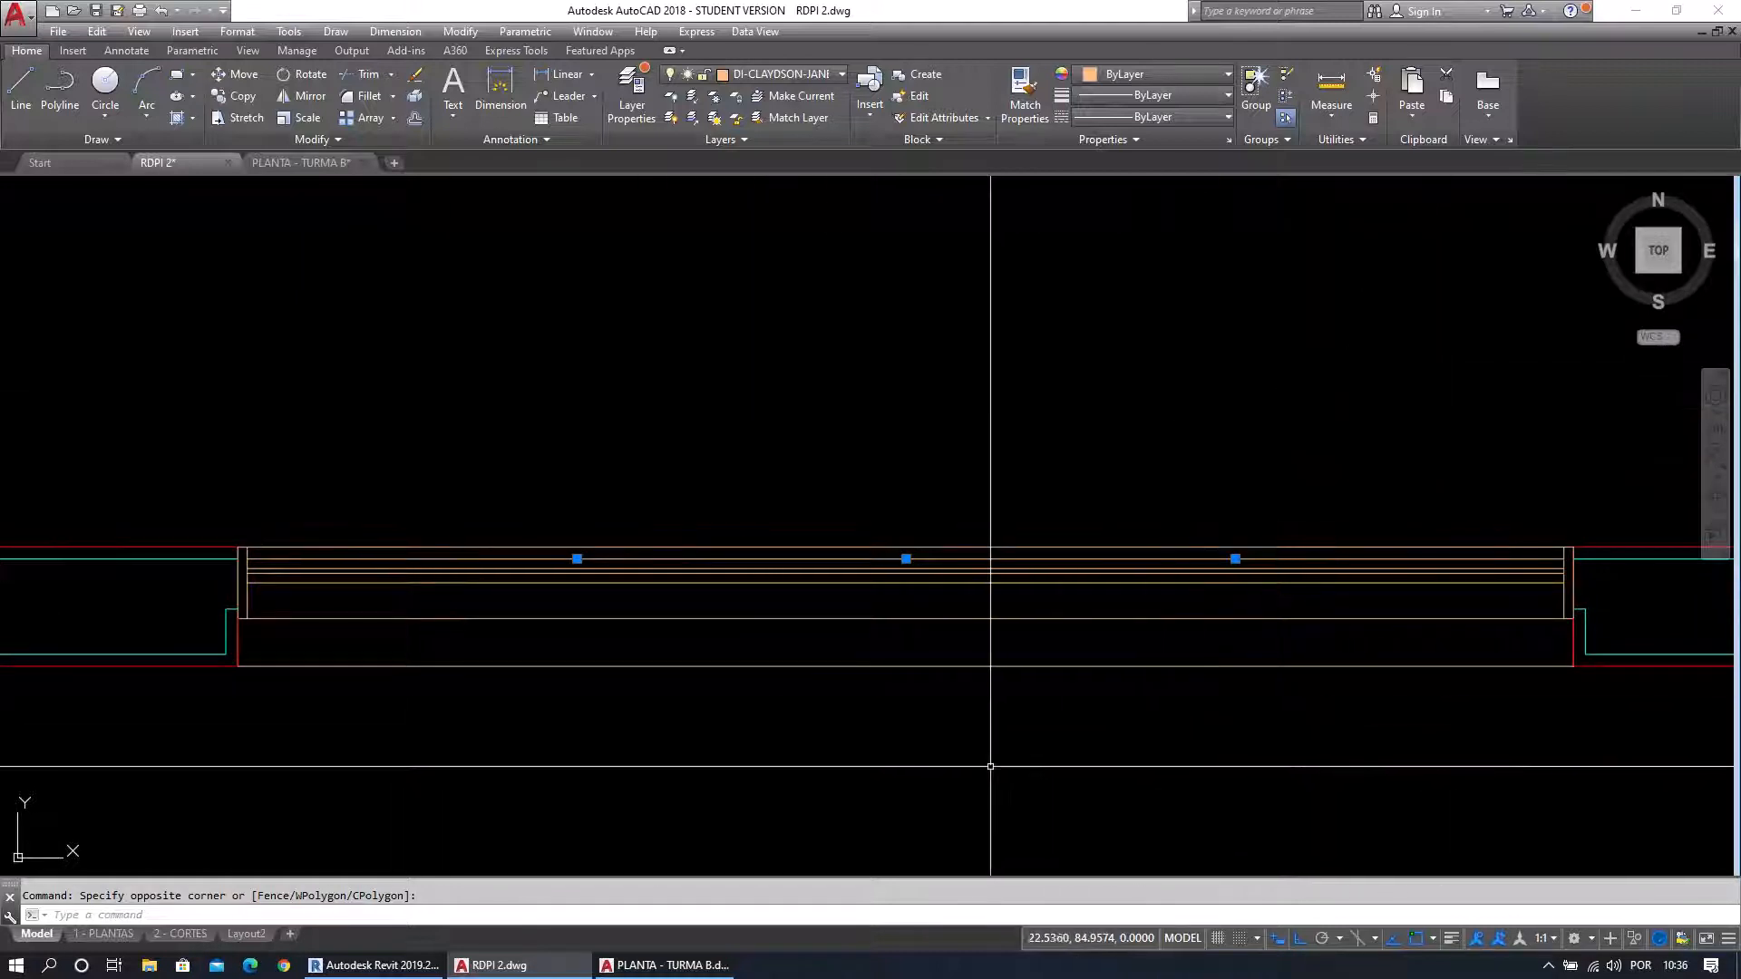
key(Escape)
Move the middle division point away from the topmost inner sash line.
click(877, 501)
click(922, 676)
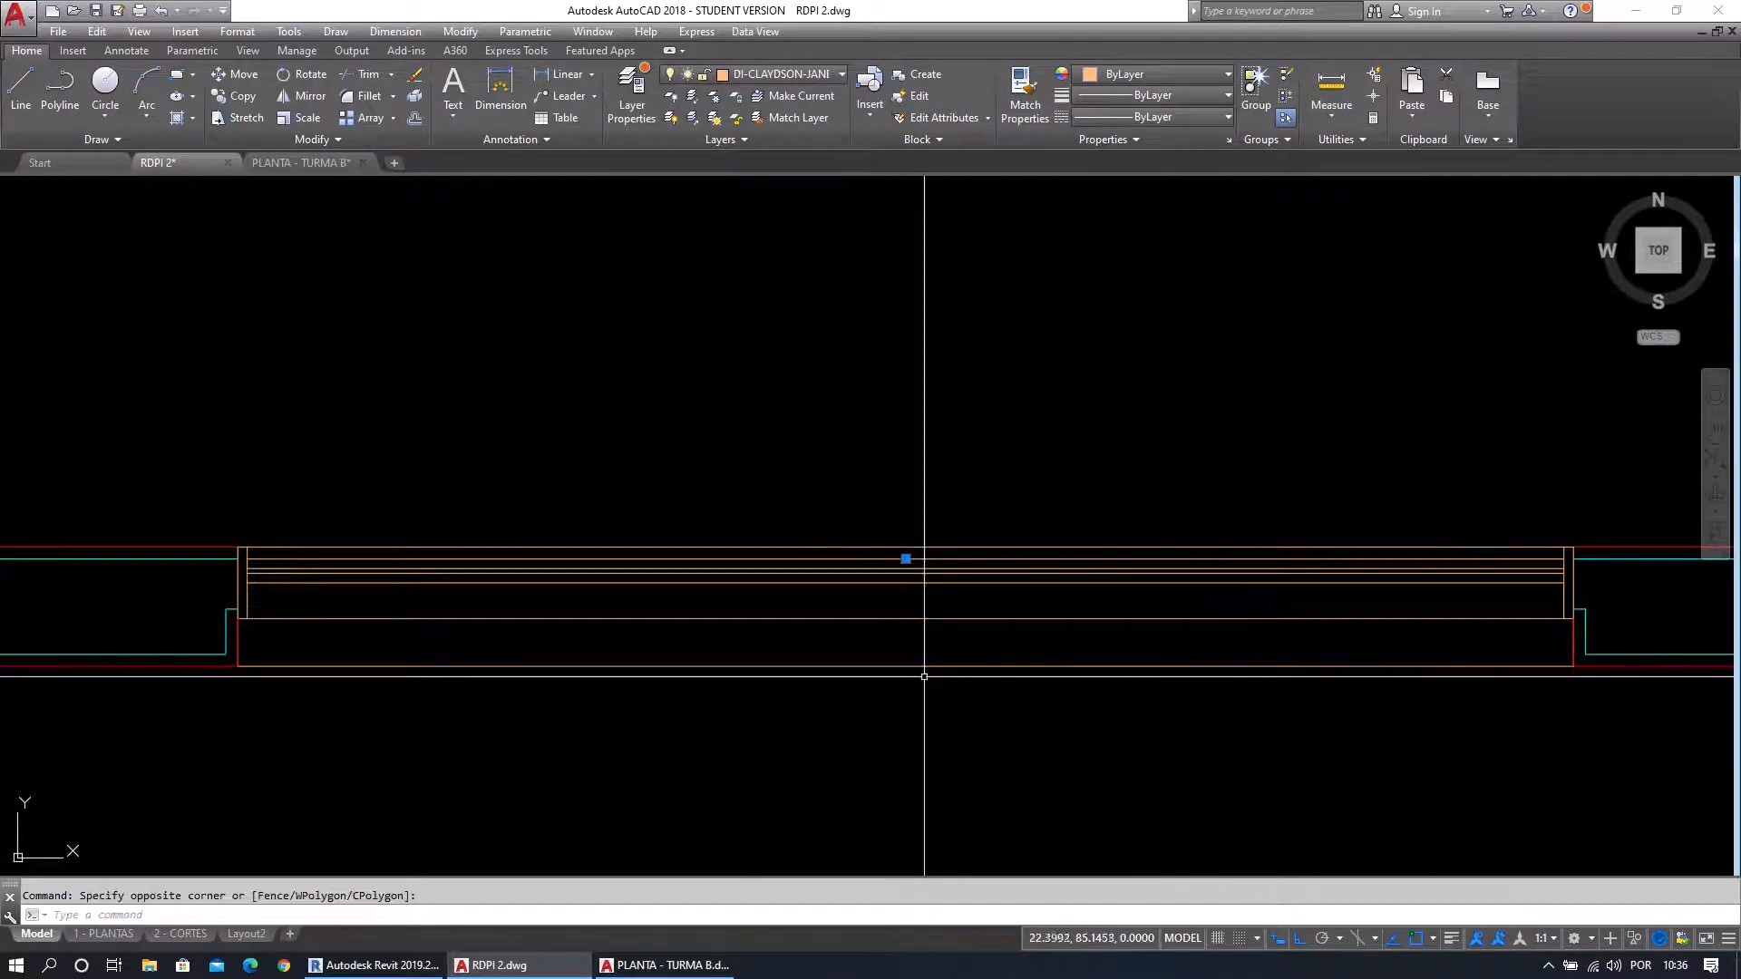
text(m)
key(Return)
click(956, 603)
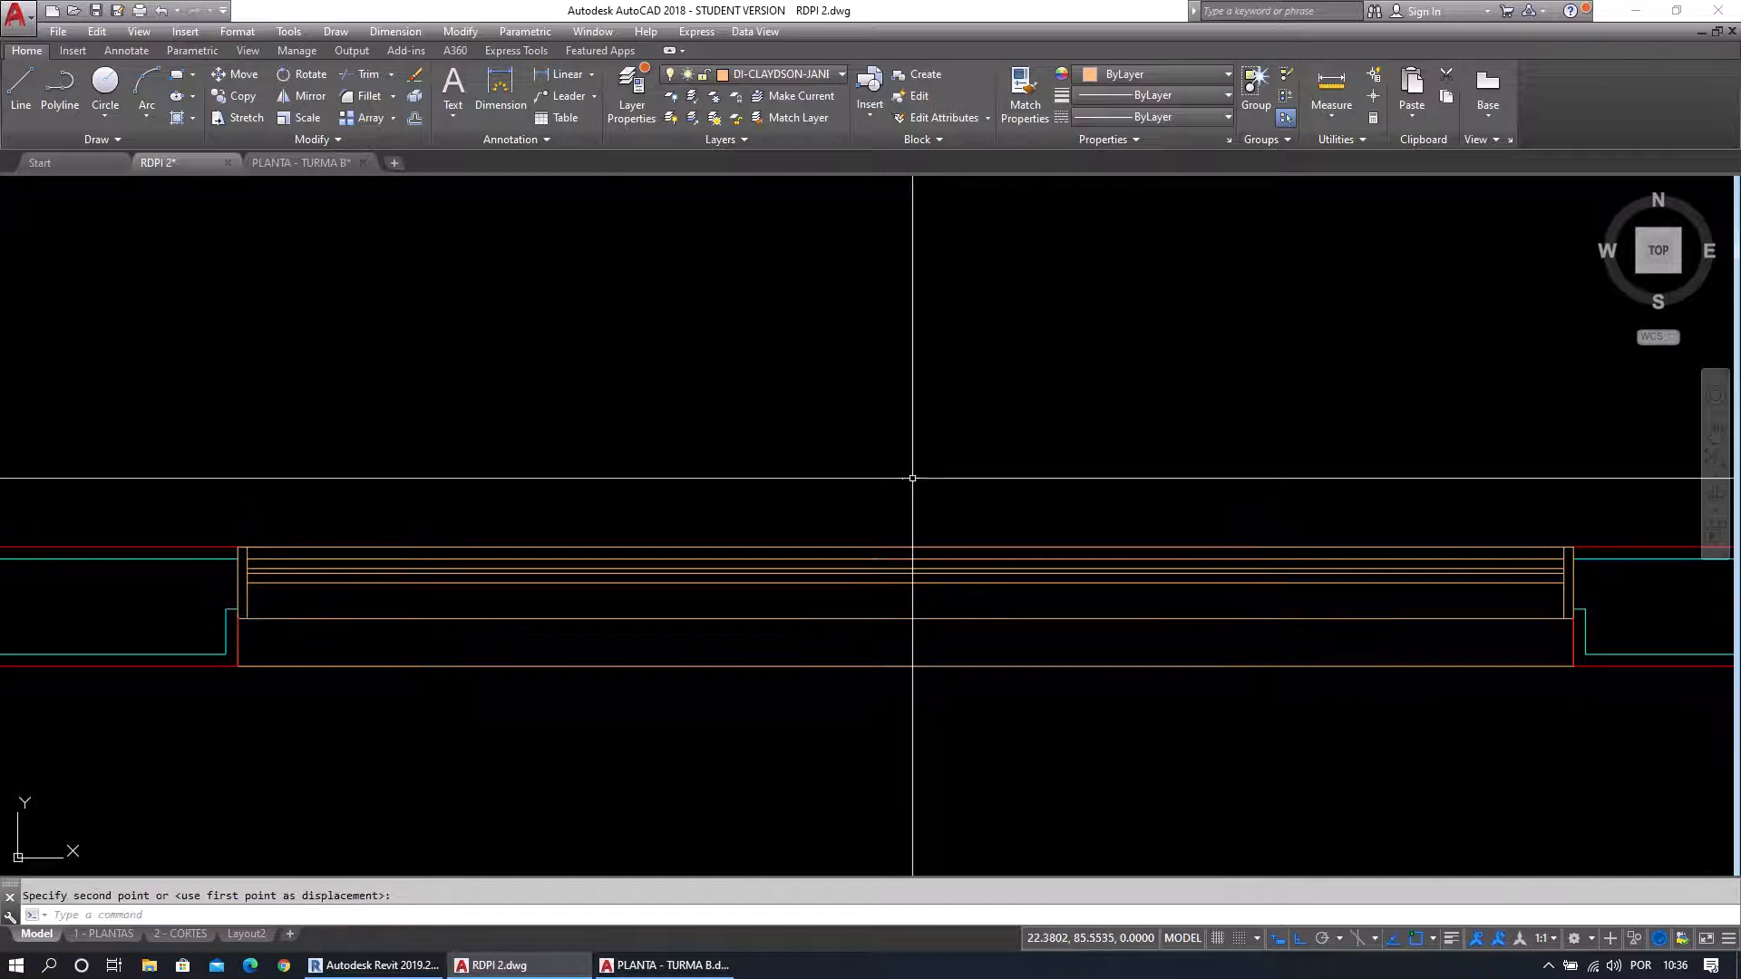
scroll(954, 606, up, 2)
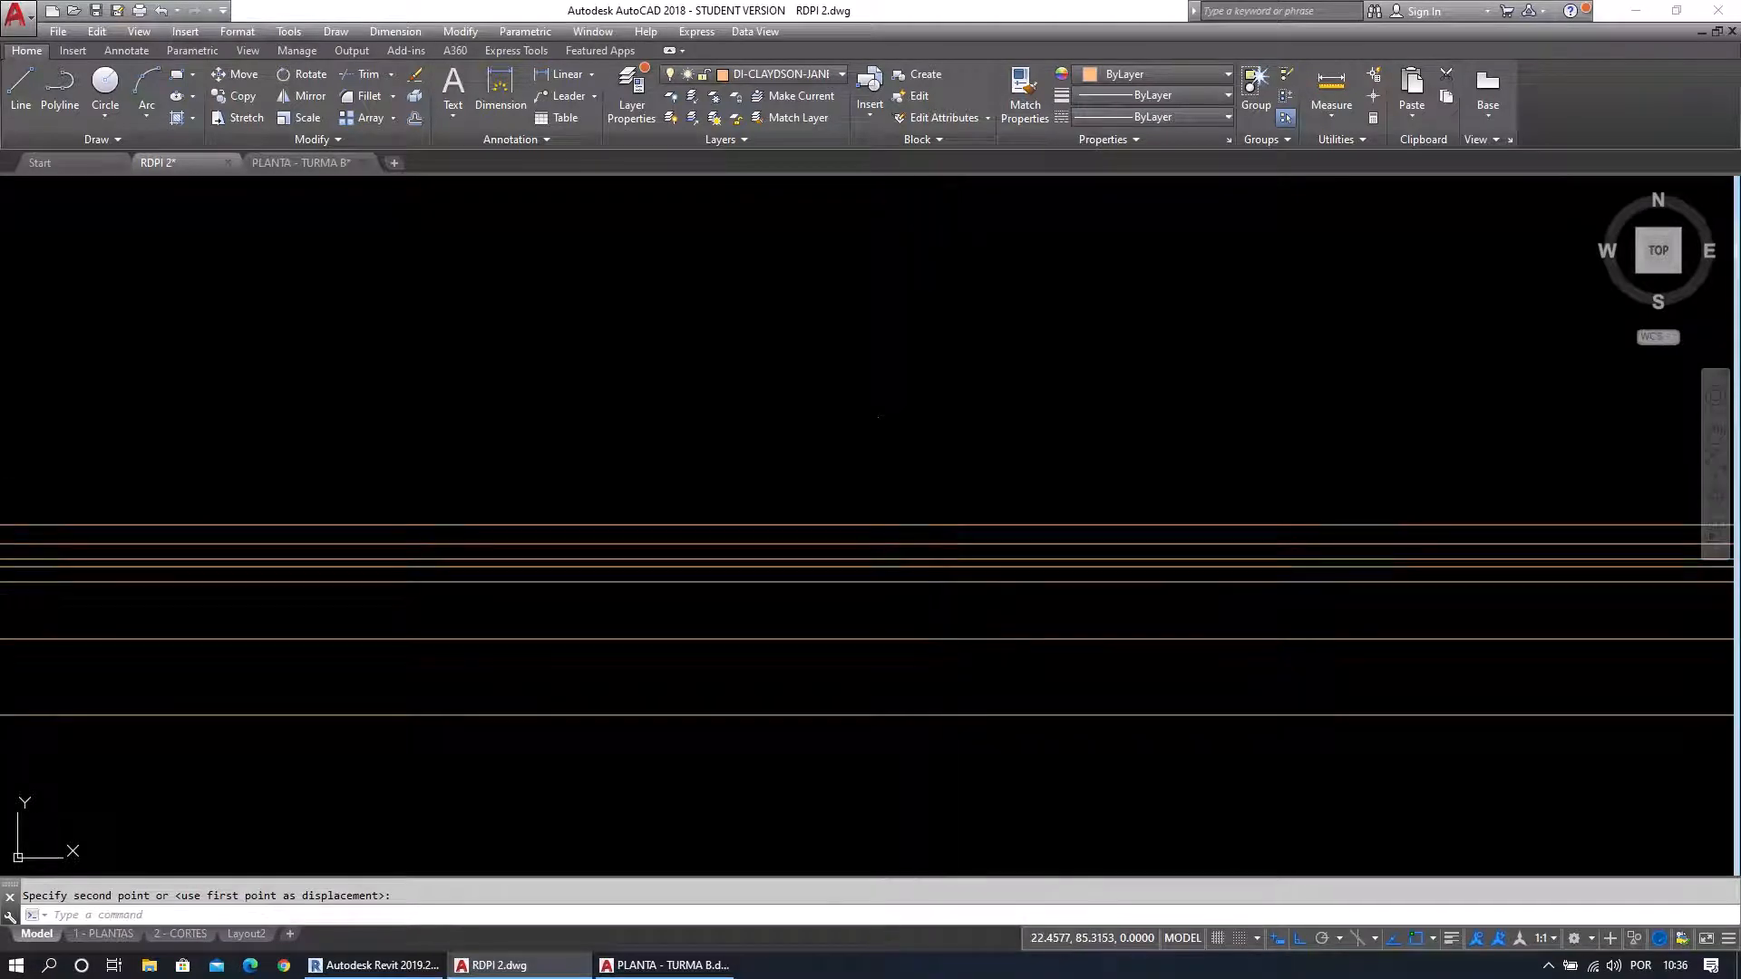
scroll(934, 612, down, 2)
key(Escape)
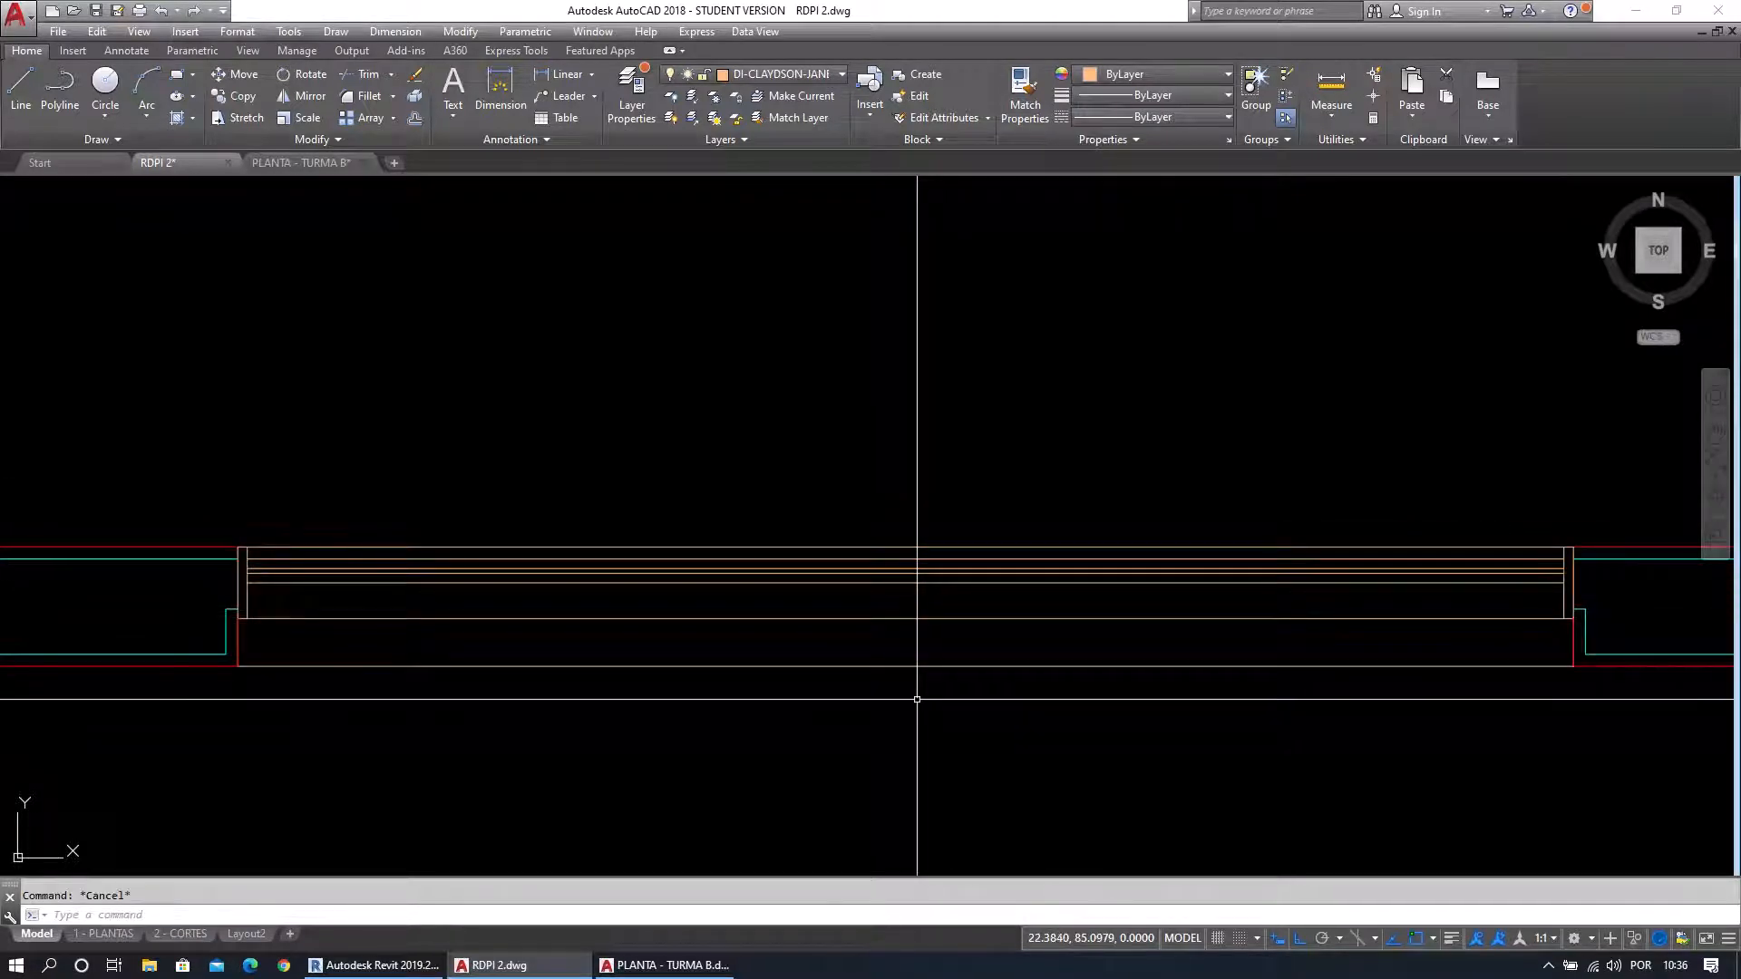
Start changing the point display style with the PDMODE variable.
text(pdmode)
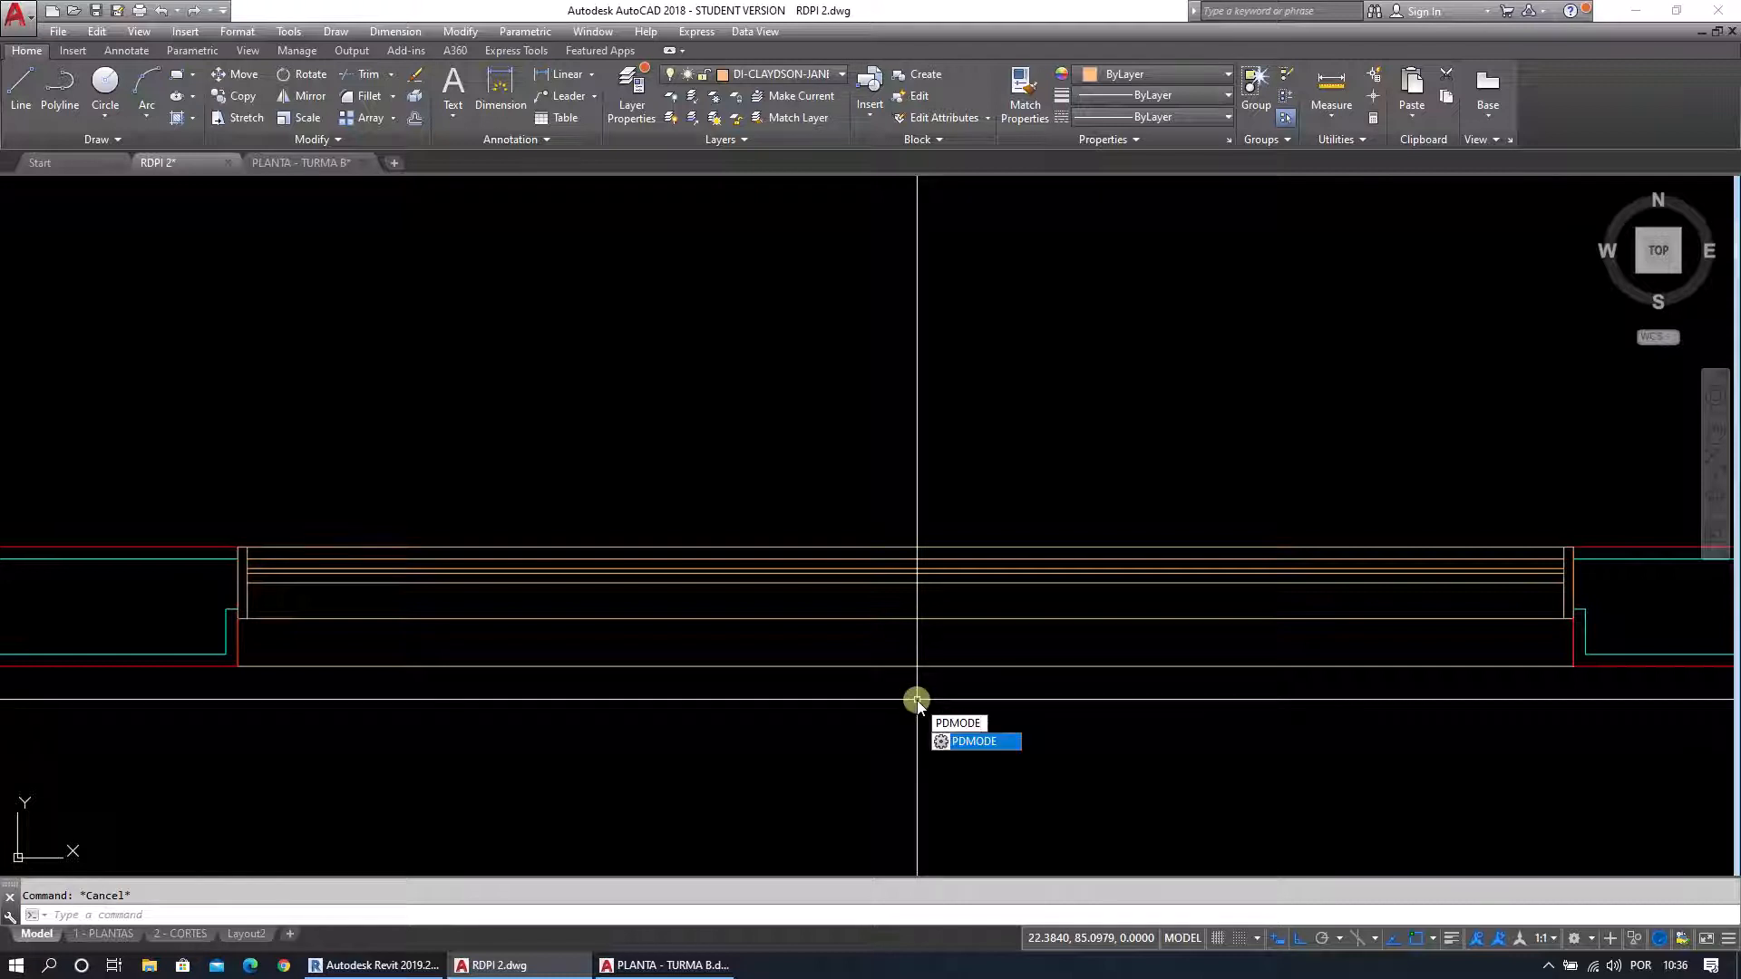
key(Return)
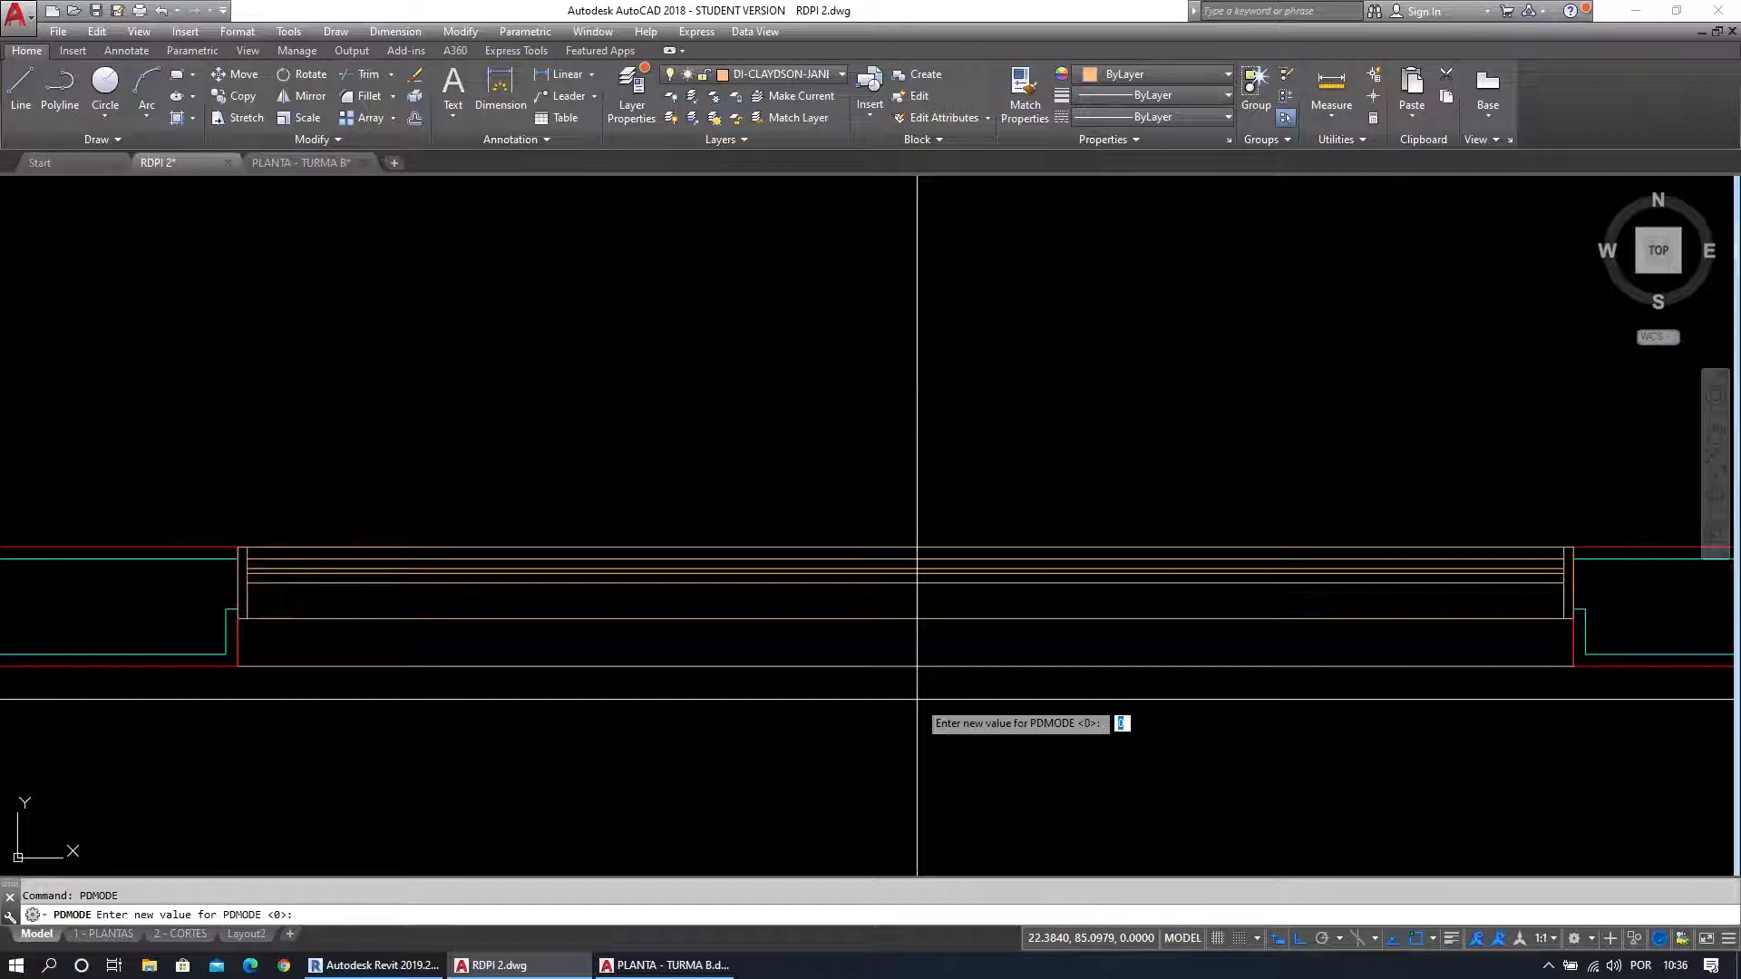
Leave the unfinished PDMODE prompt and search the Help for pdmode.
key(Escape)
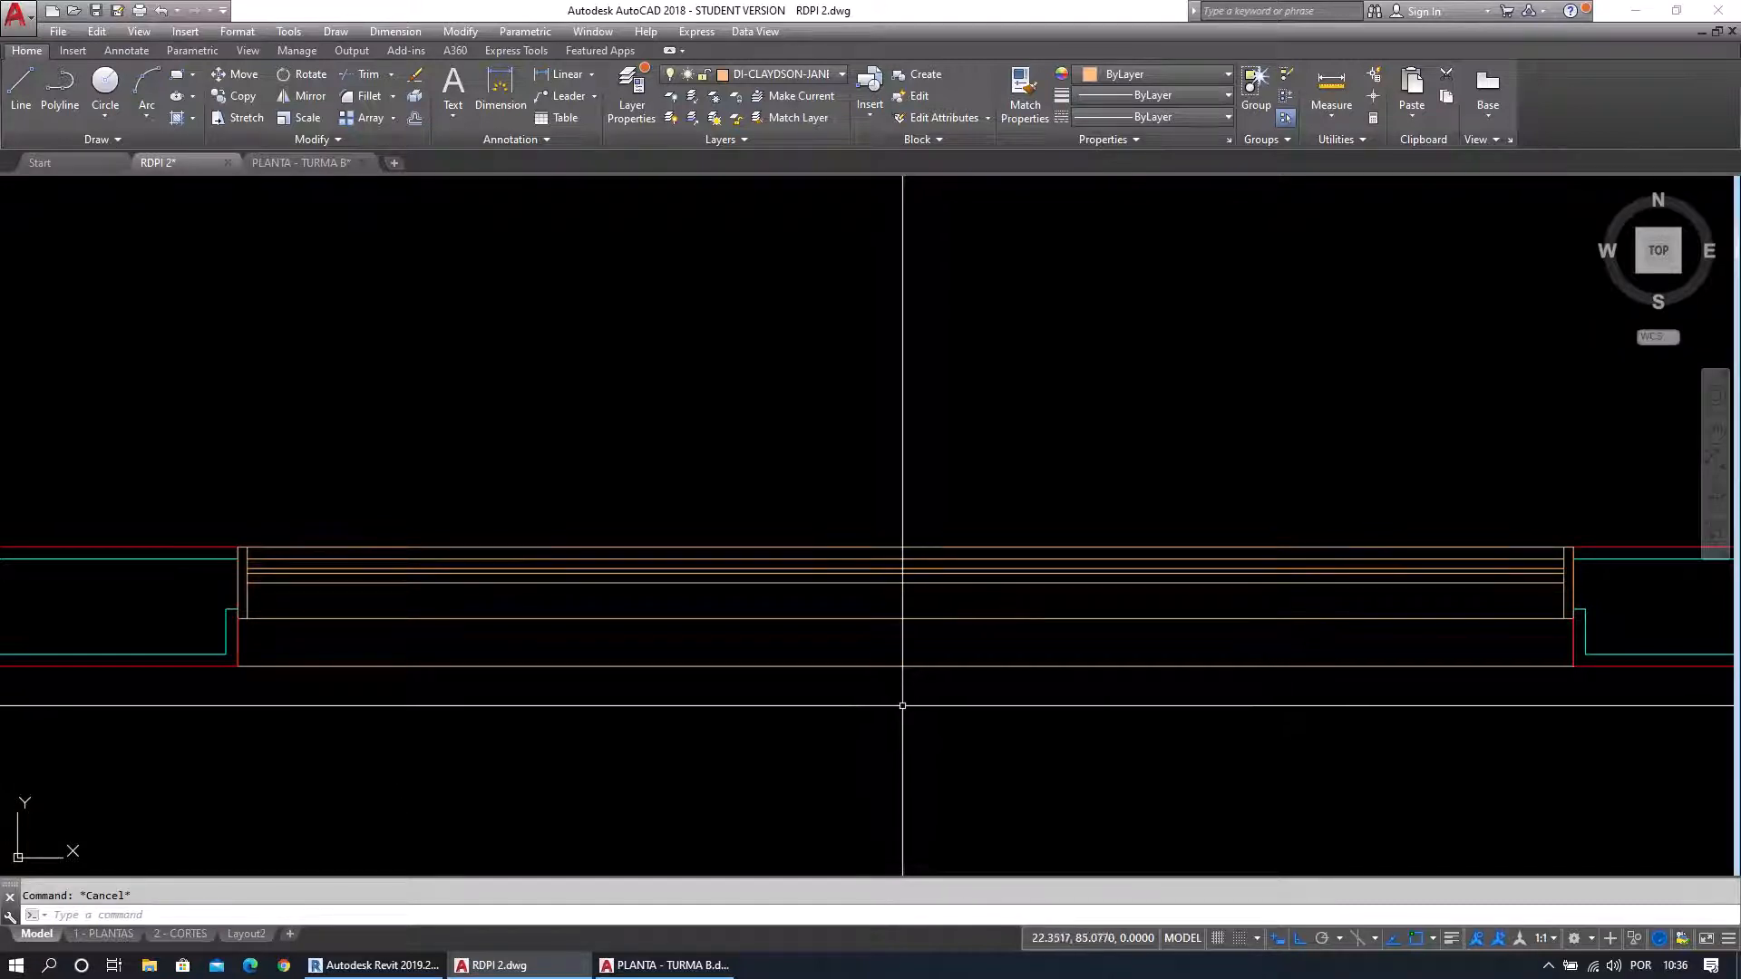
key(F1)
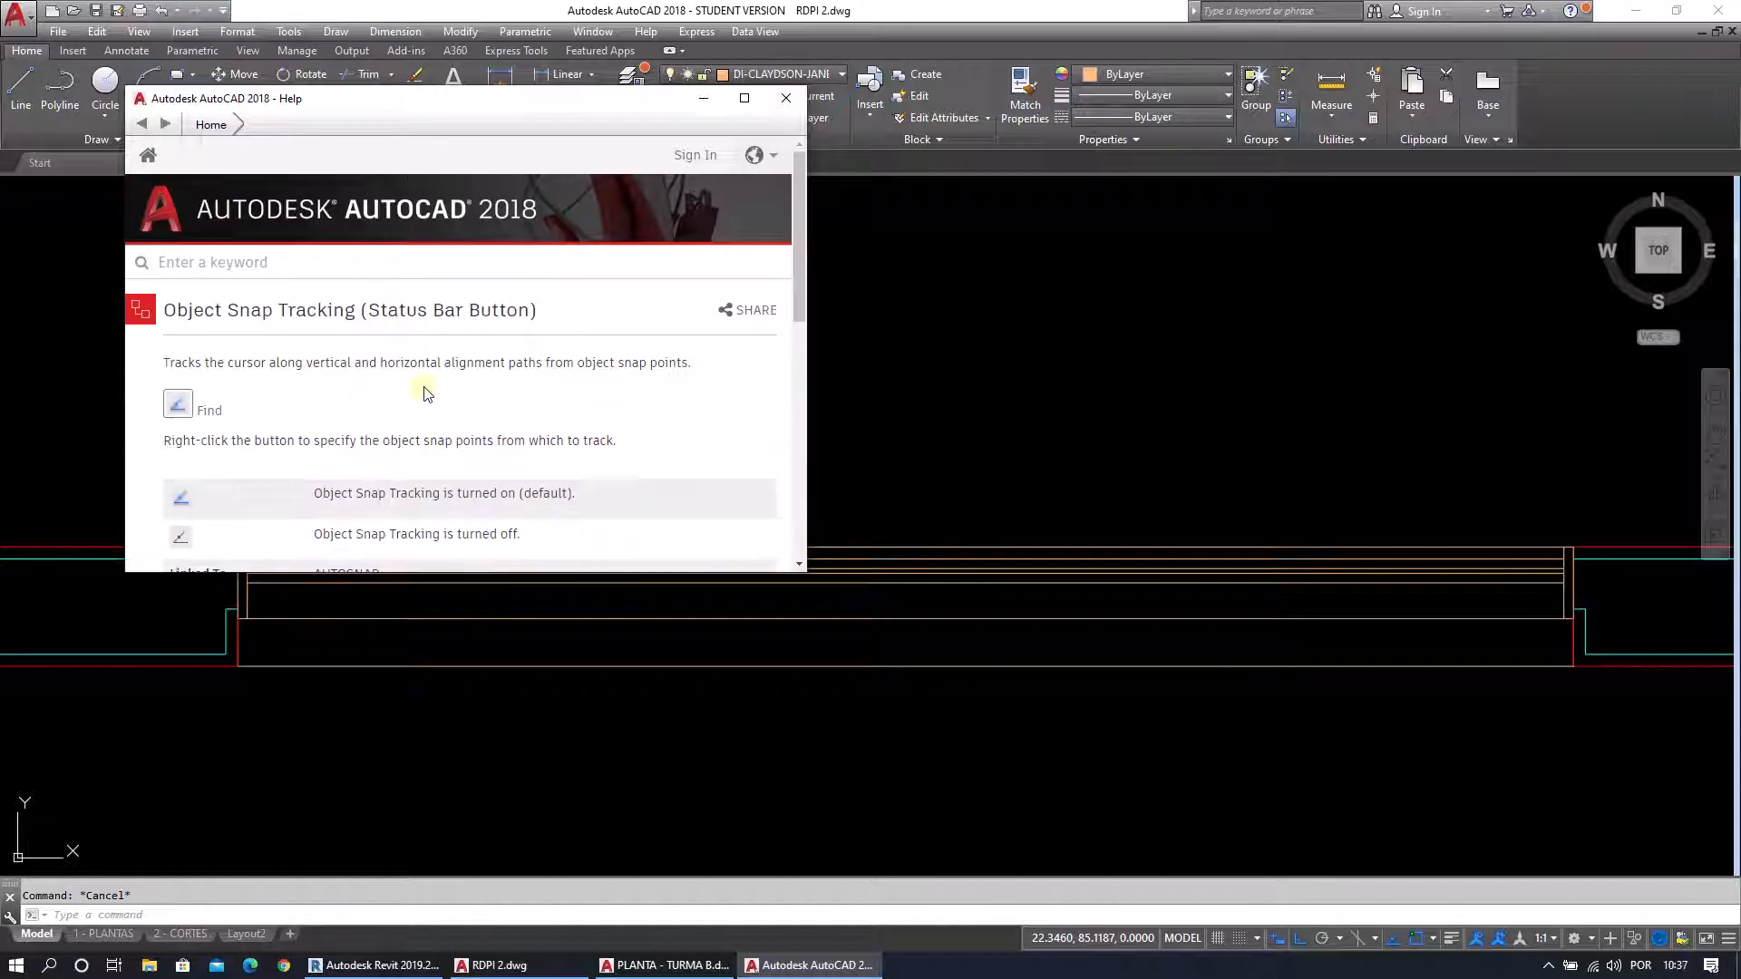
click(200, 262)
text(pdmode)
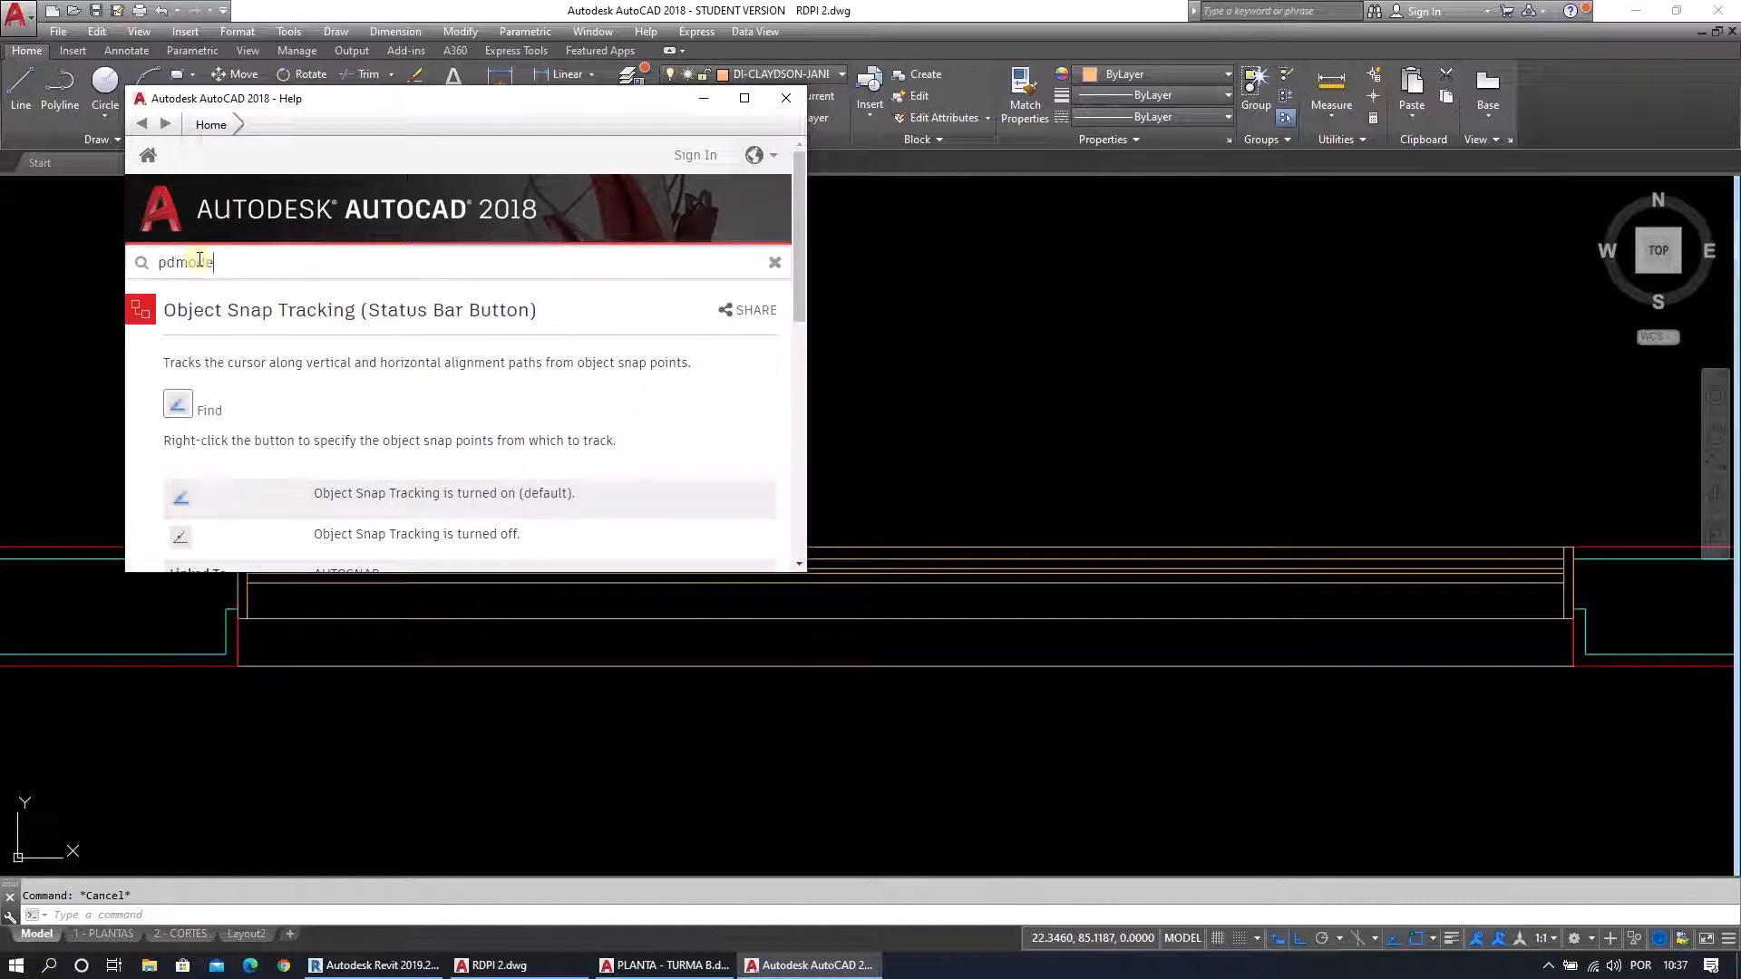
key(Return)
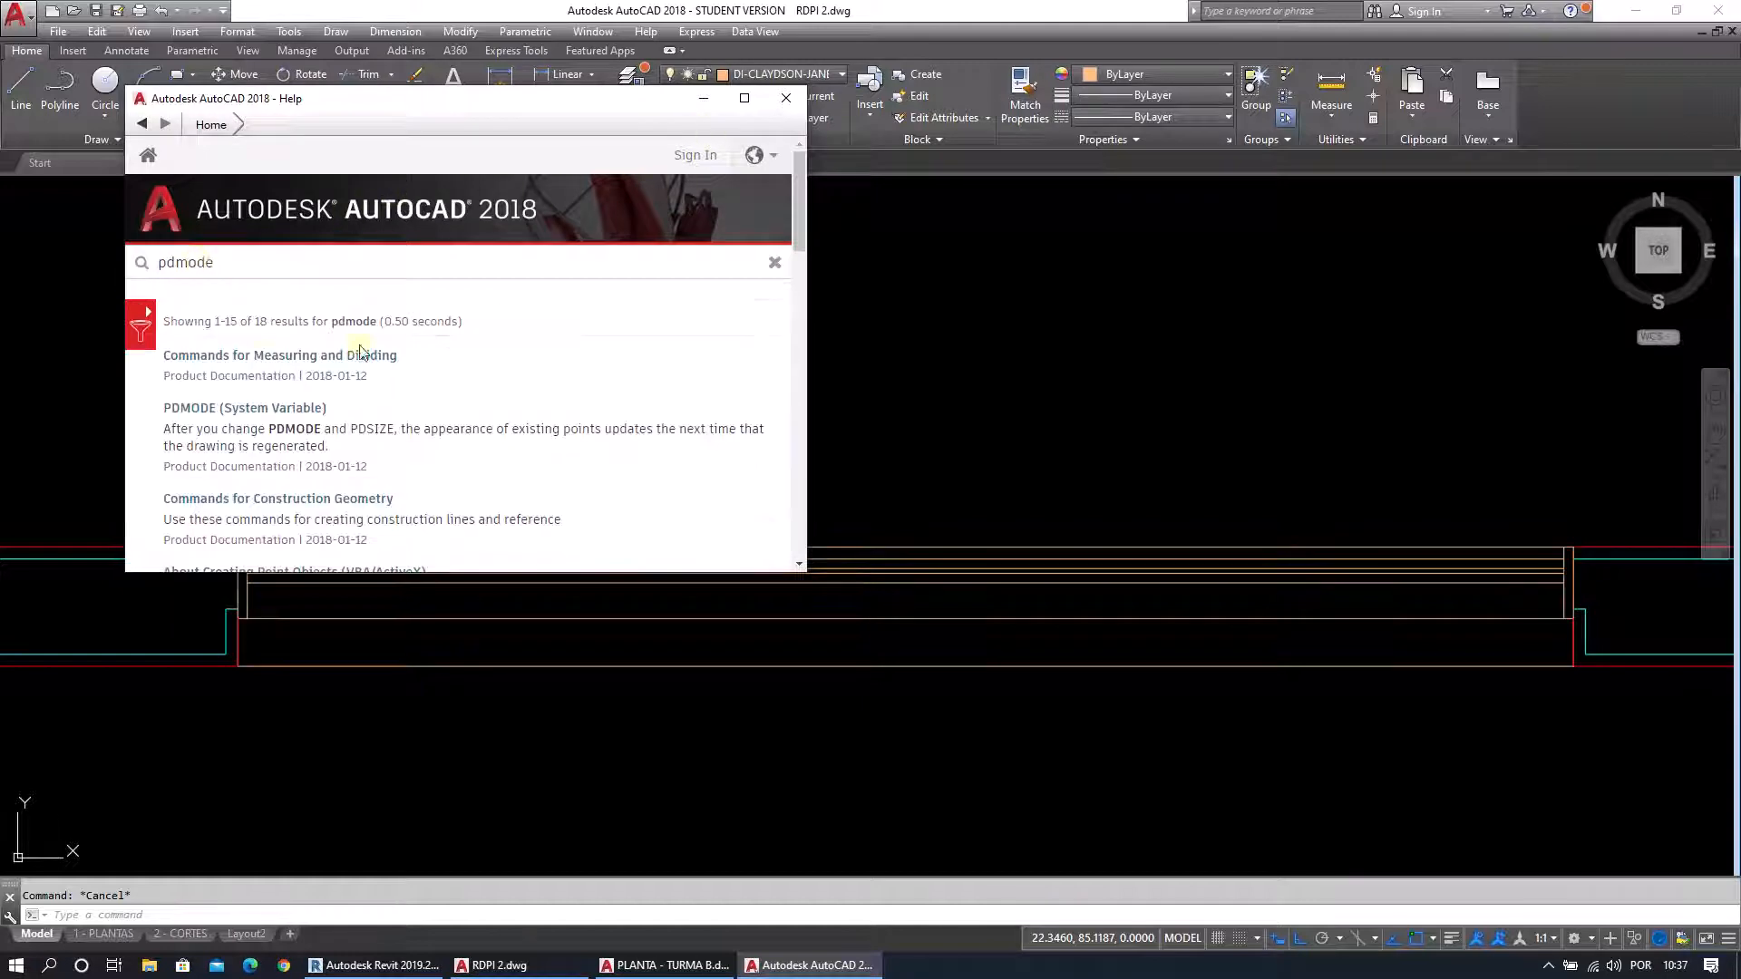
Open the PDMODE (System Variable) Help article full size and examine the table of point style values.
click(204, 409)
click(744, 98)
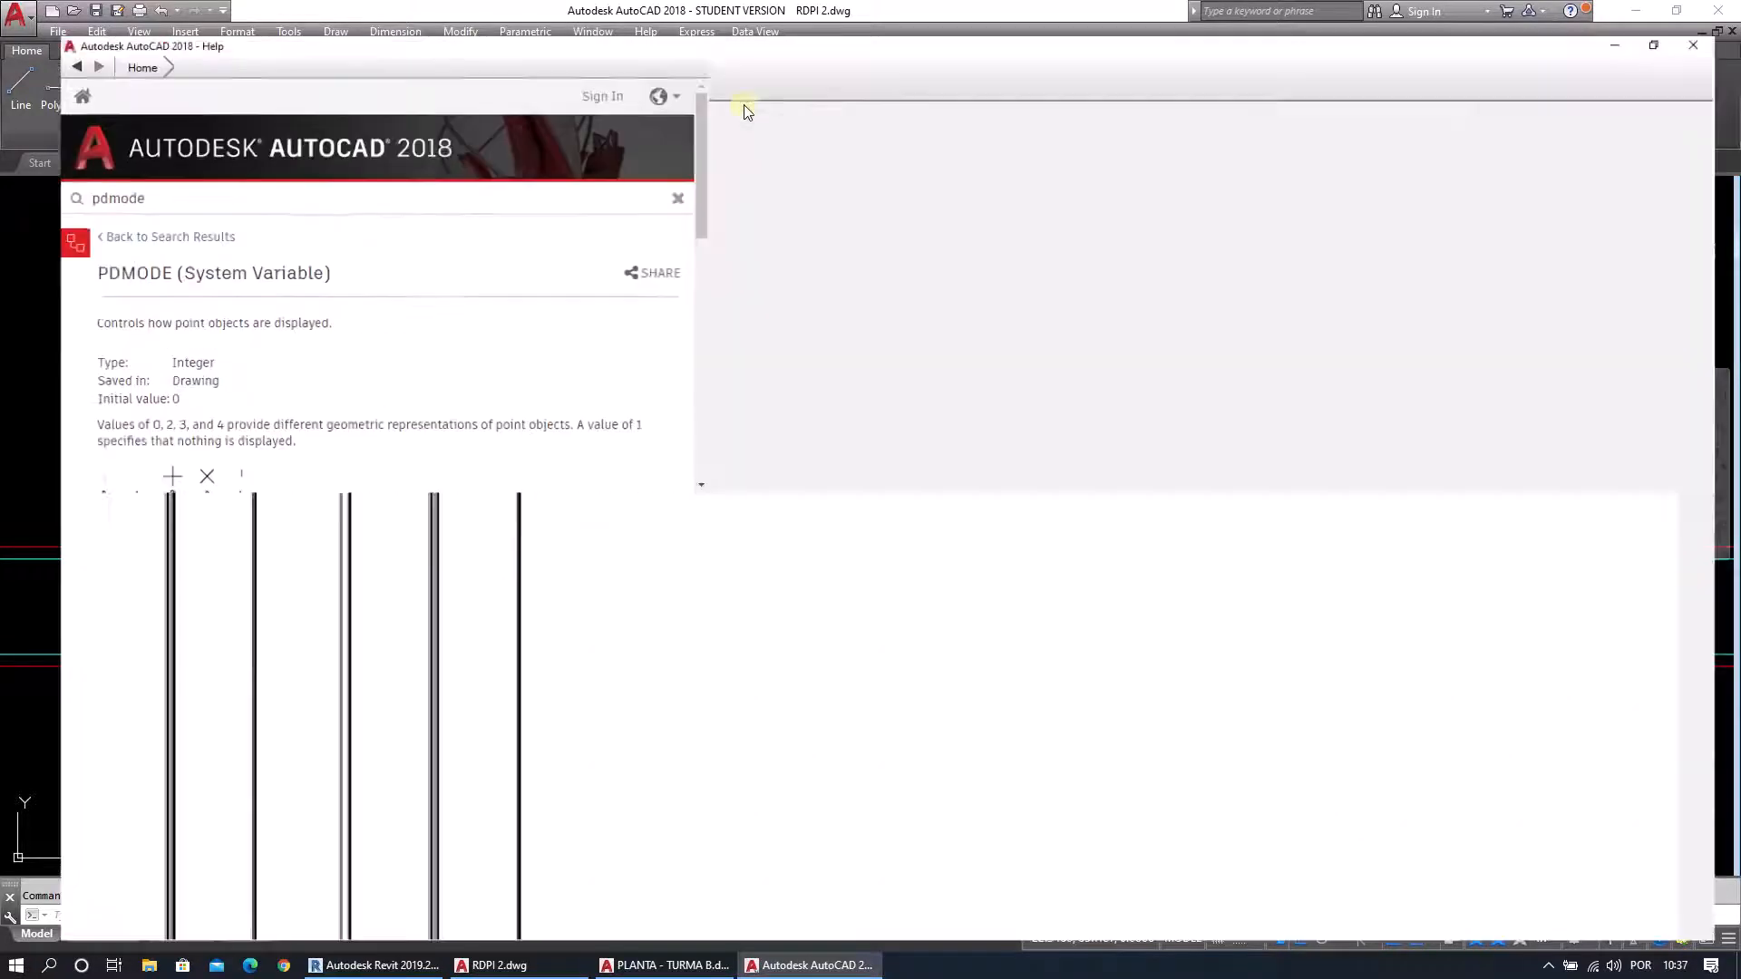
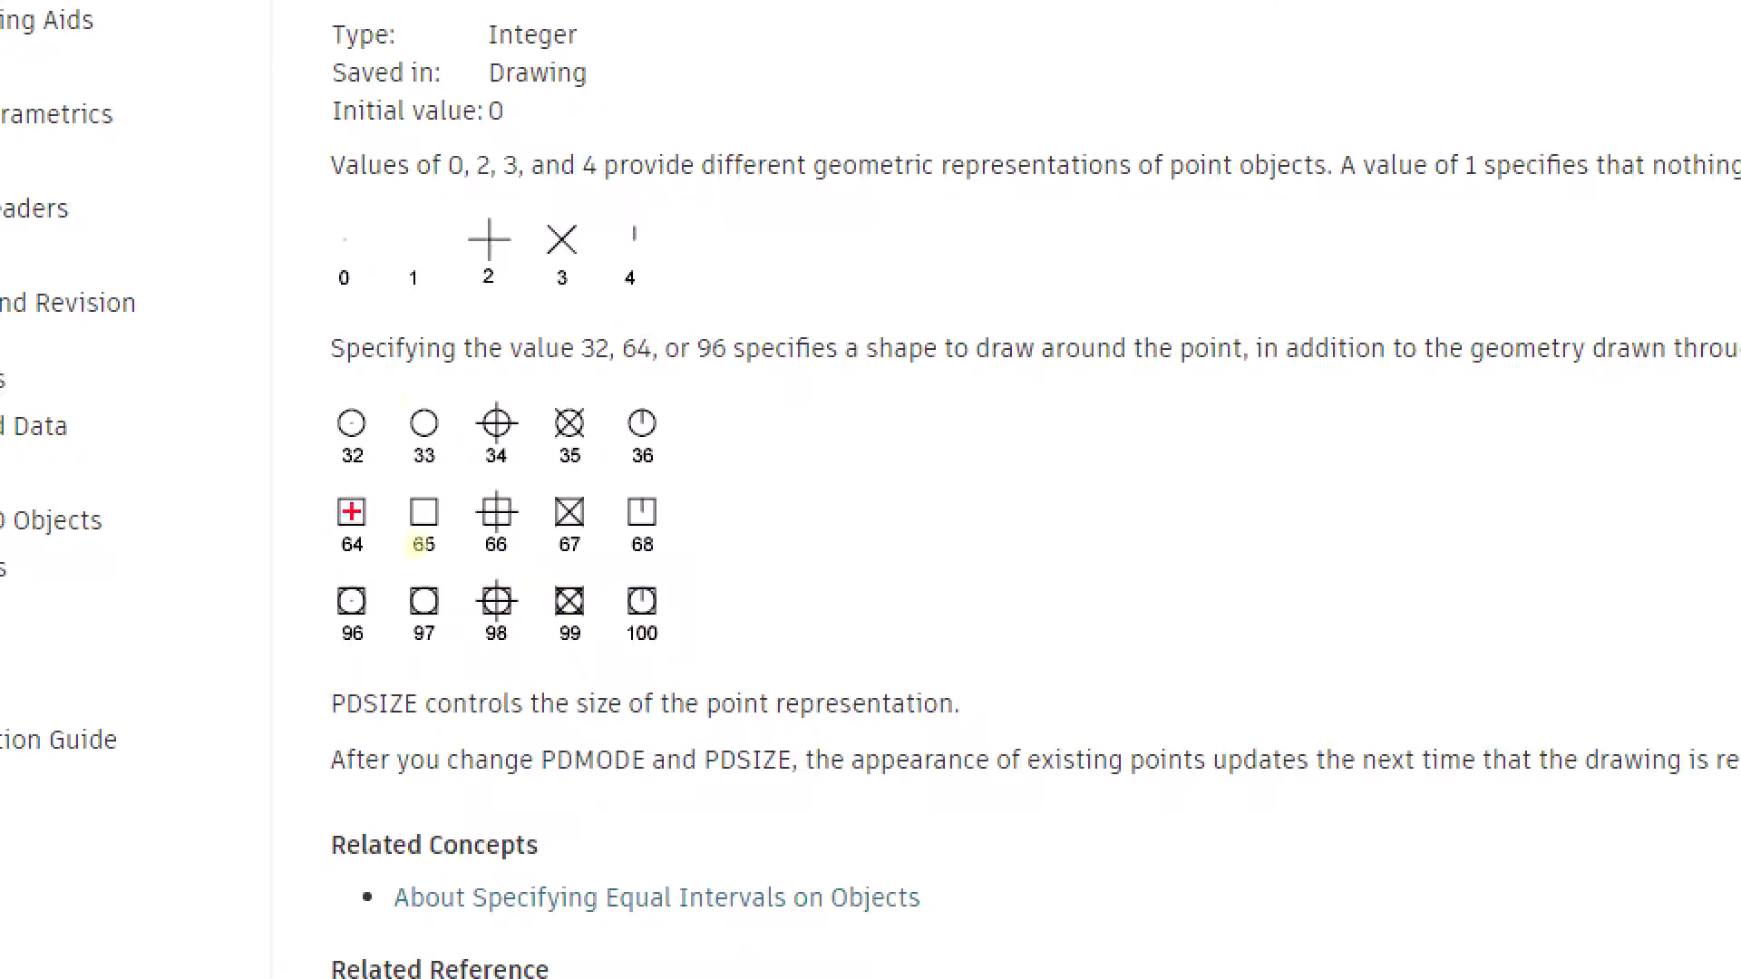
mouse_move(318, 370)
mouse_down()
mouse_move(526, 602)
mouse_move(687, 679)
mouse_up()
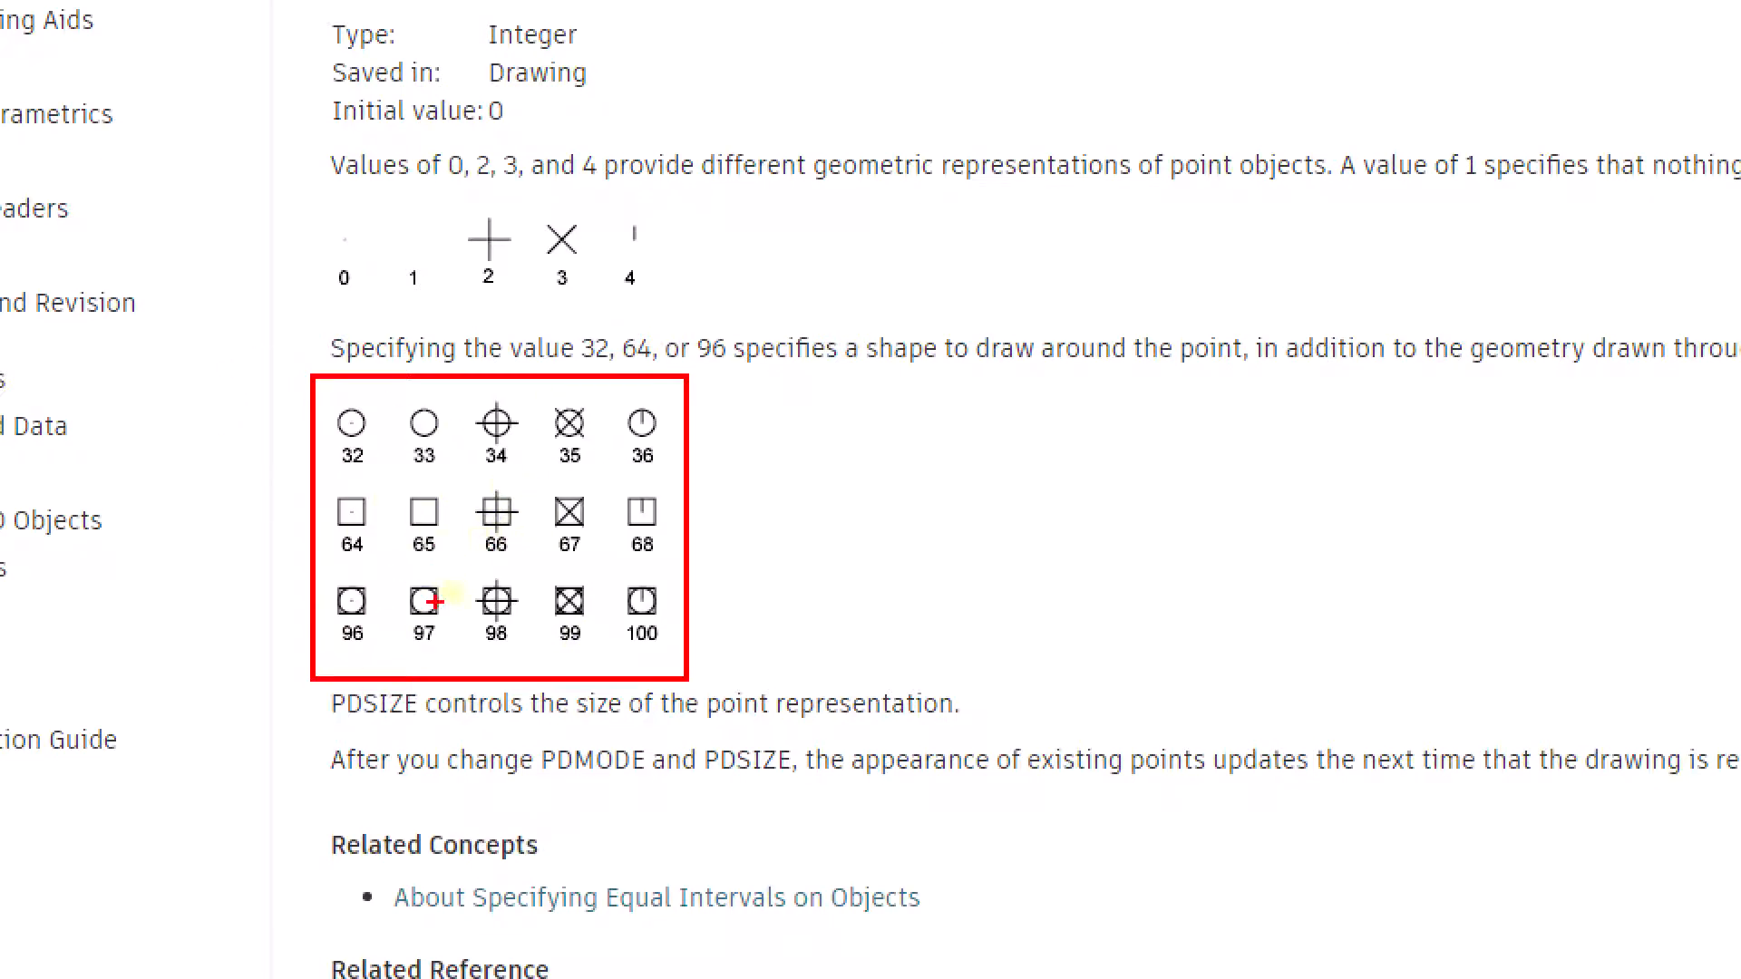
key(Escape)
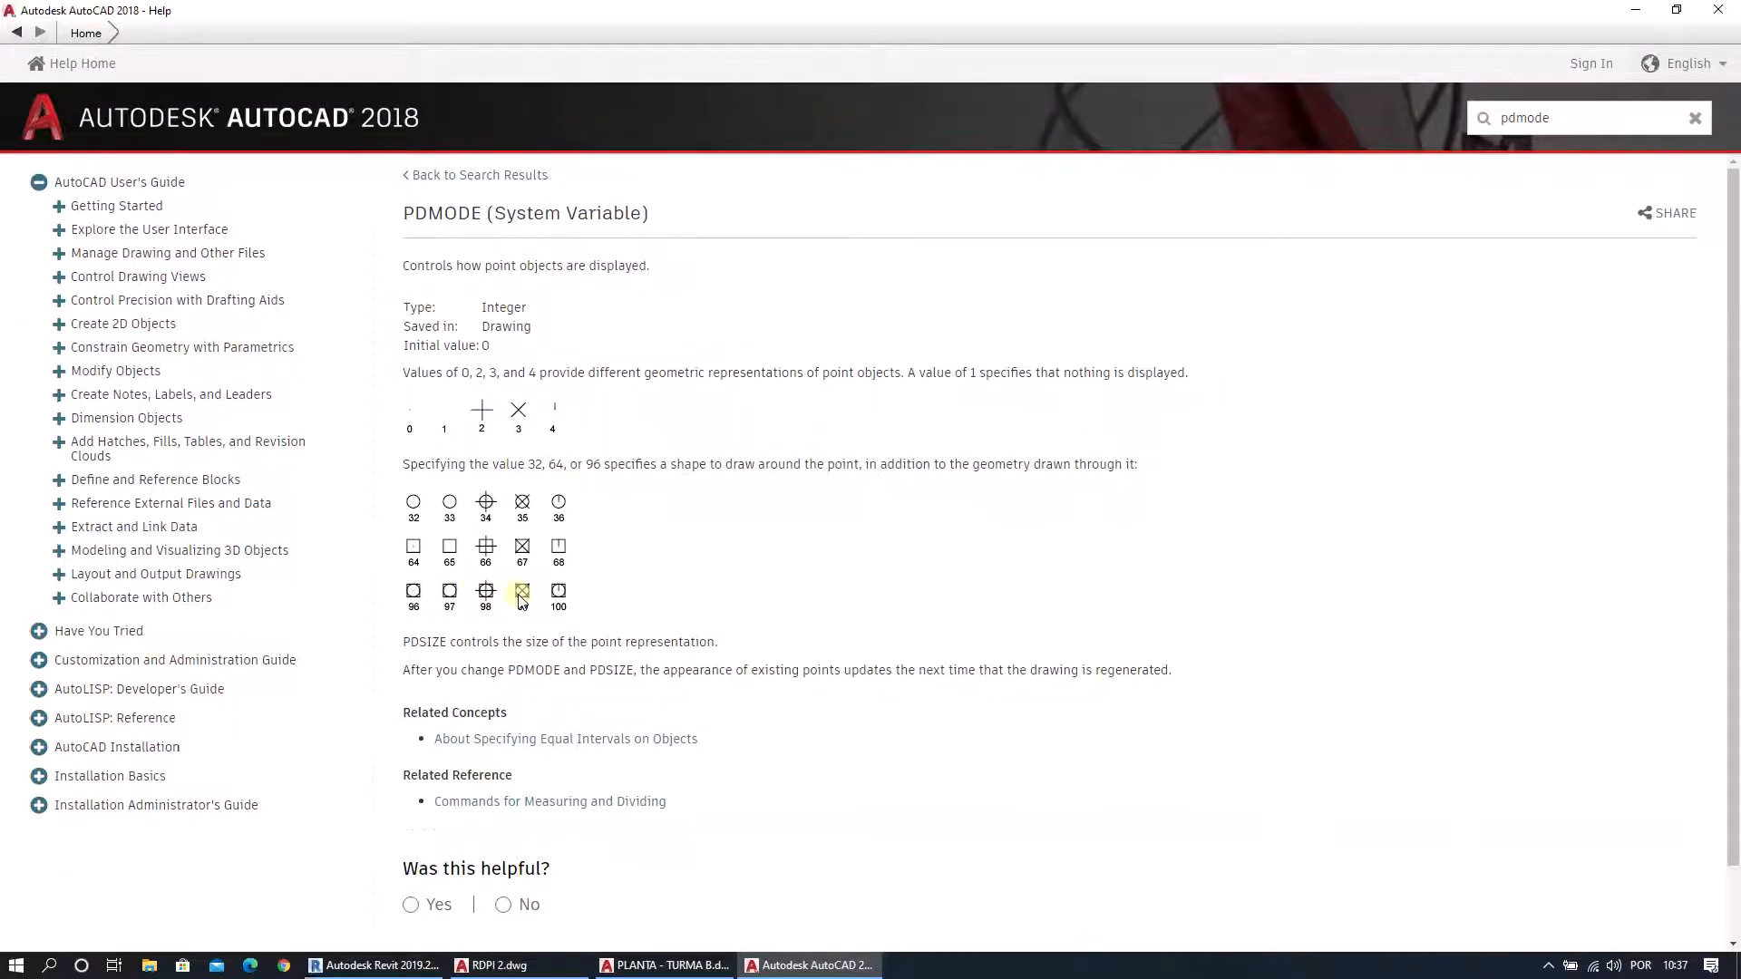
click(1638, 12)
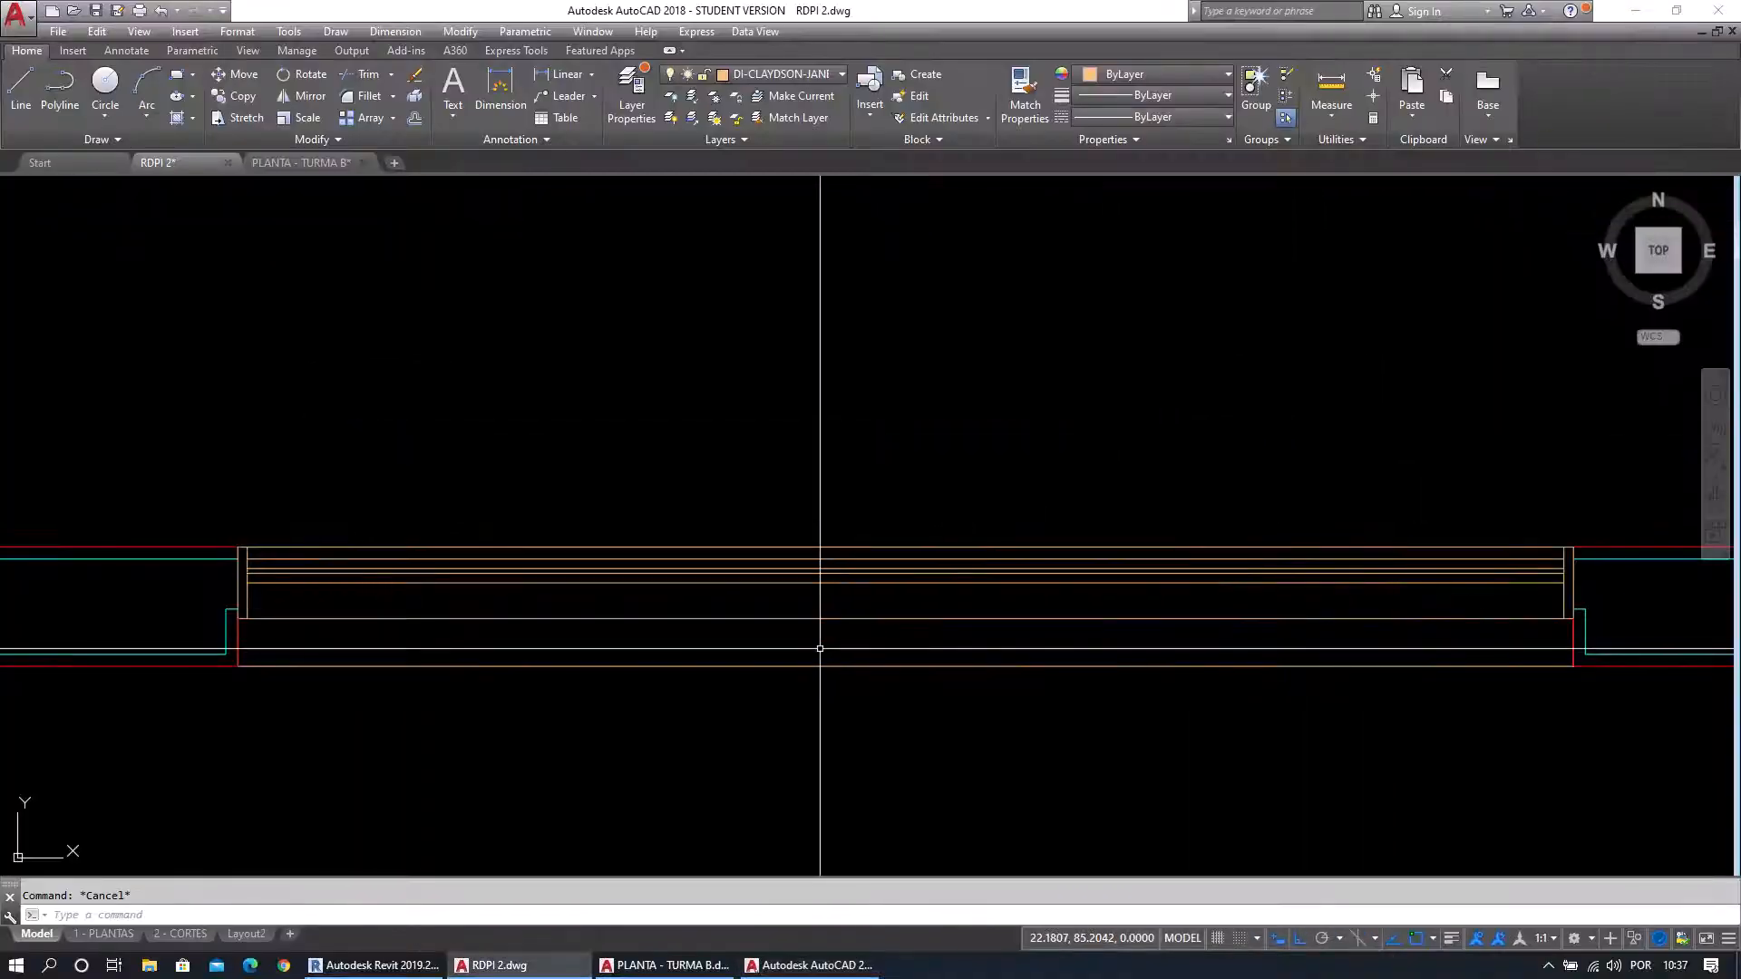
Set the PDMODE system variable to 33 so the division points on the window display as circles.
text(pdmode)
key(Return)
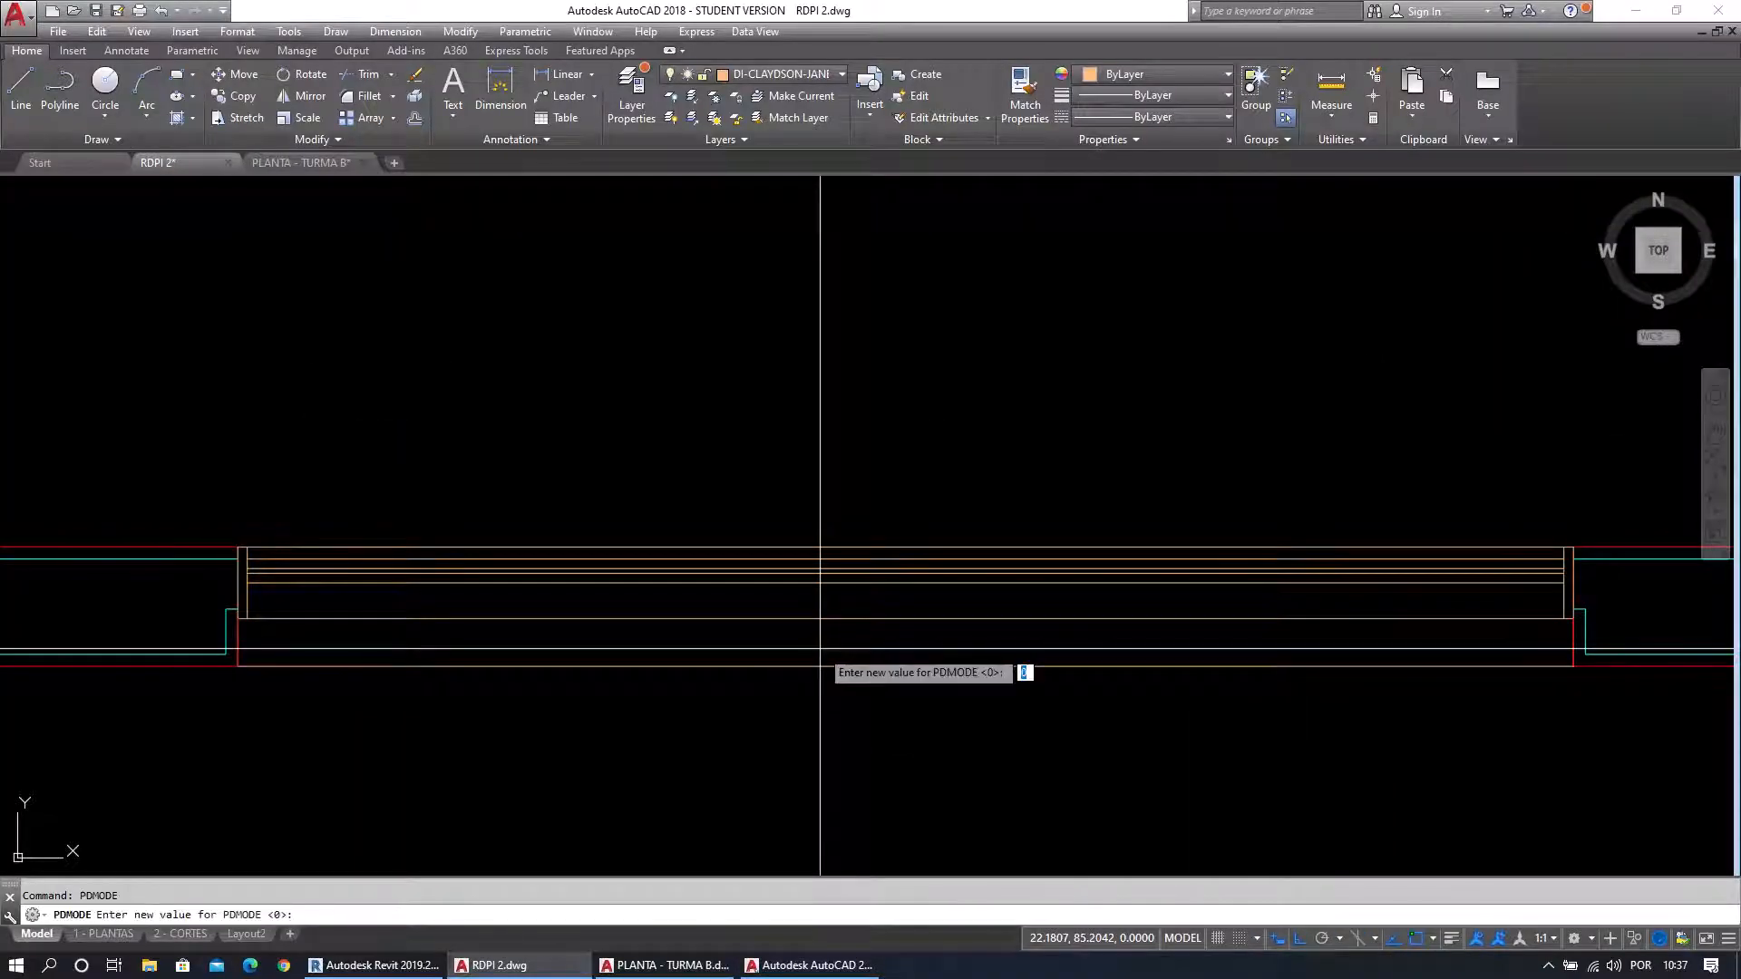
text(33)
key(Return)
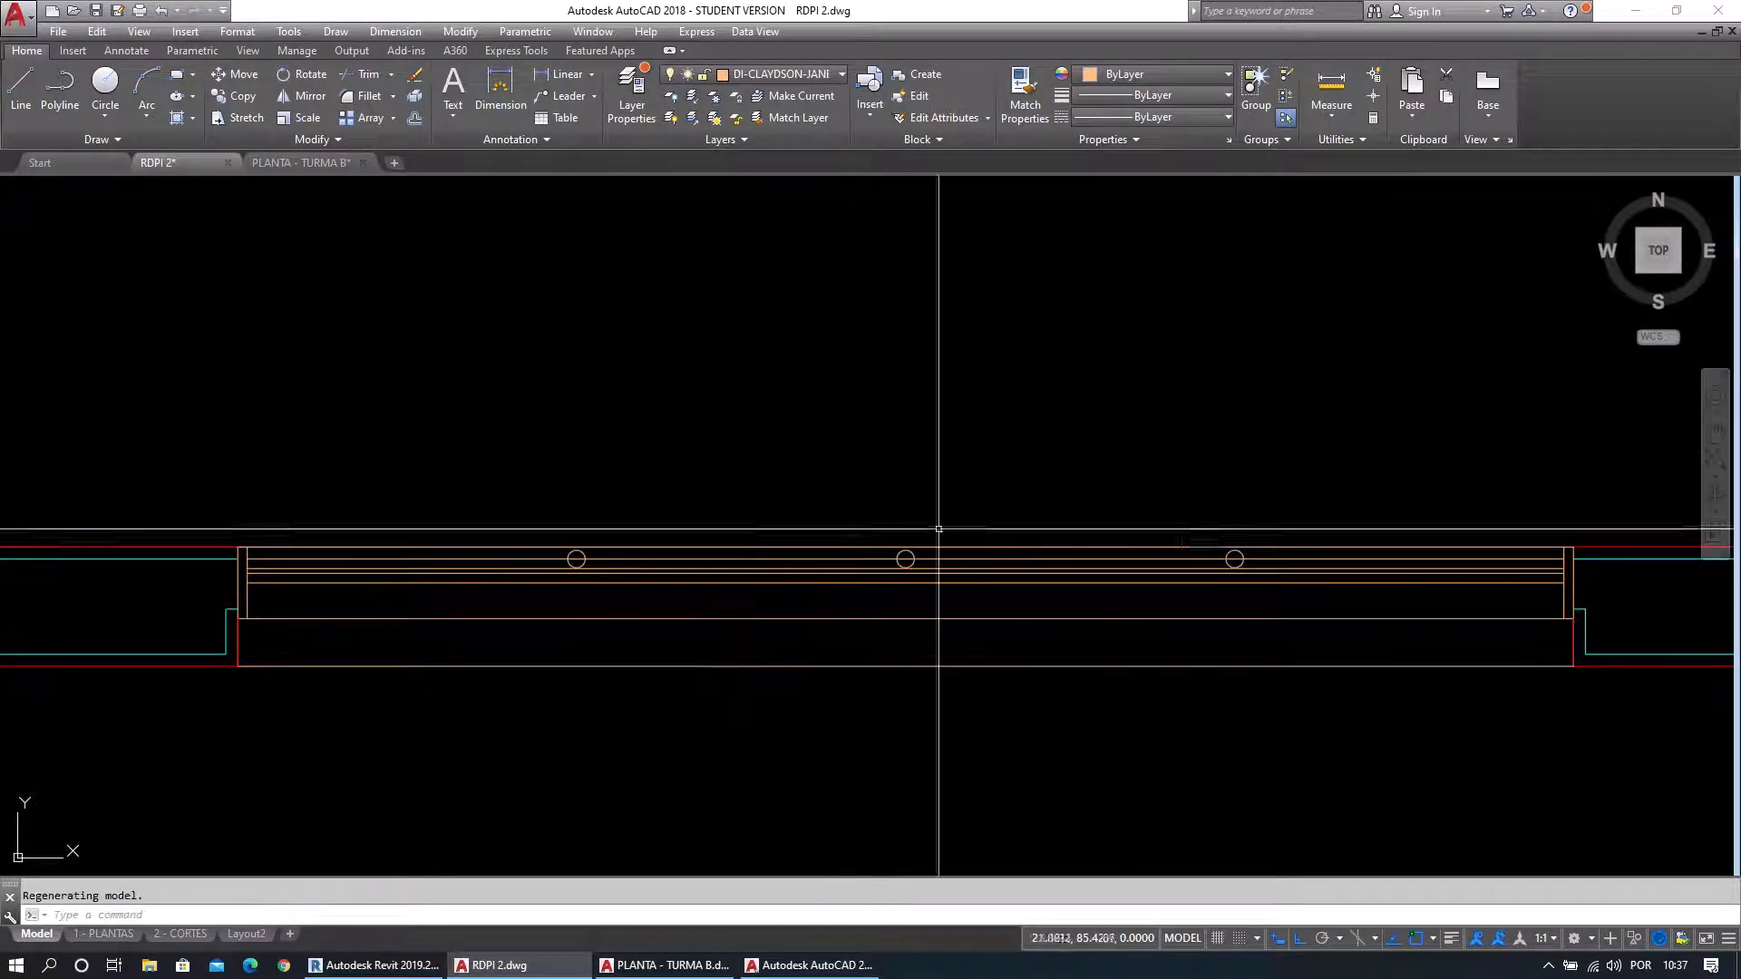
key(Return)
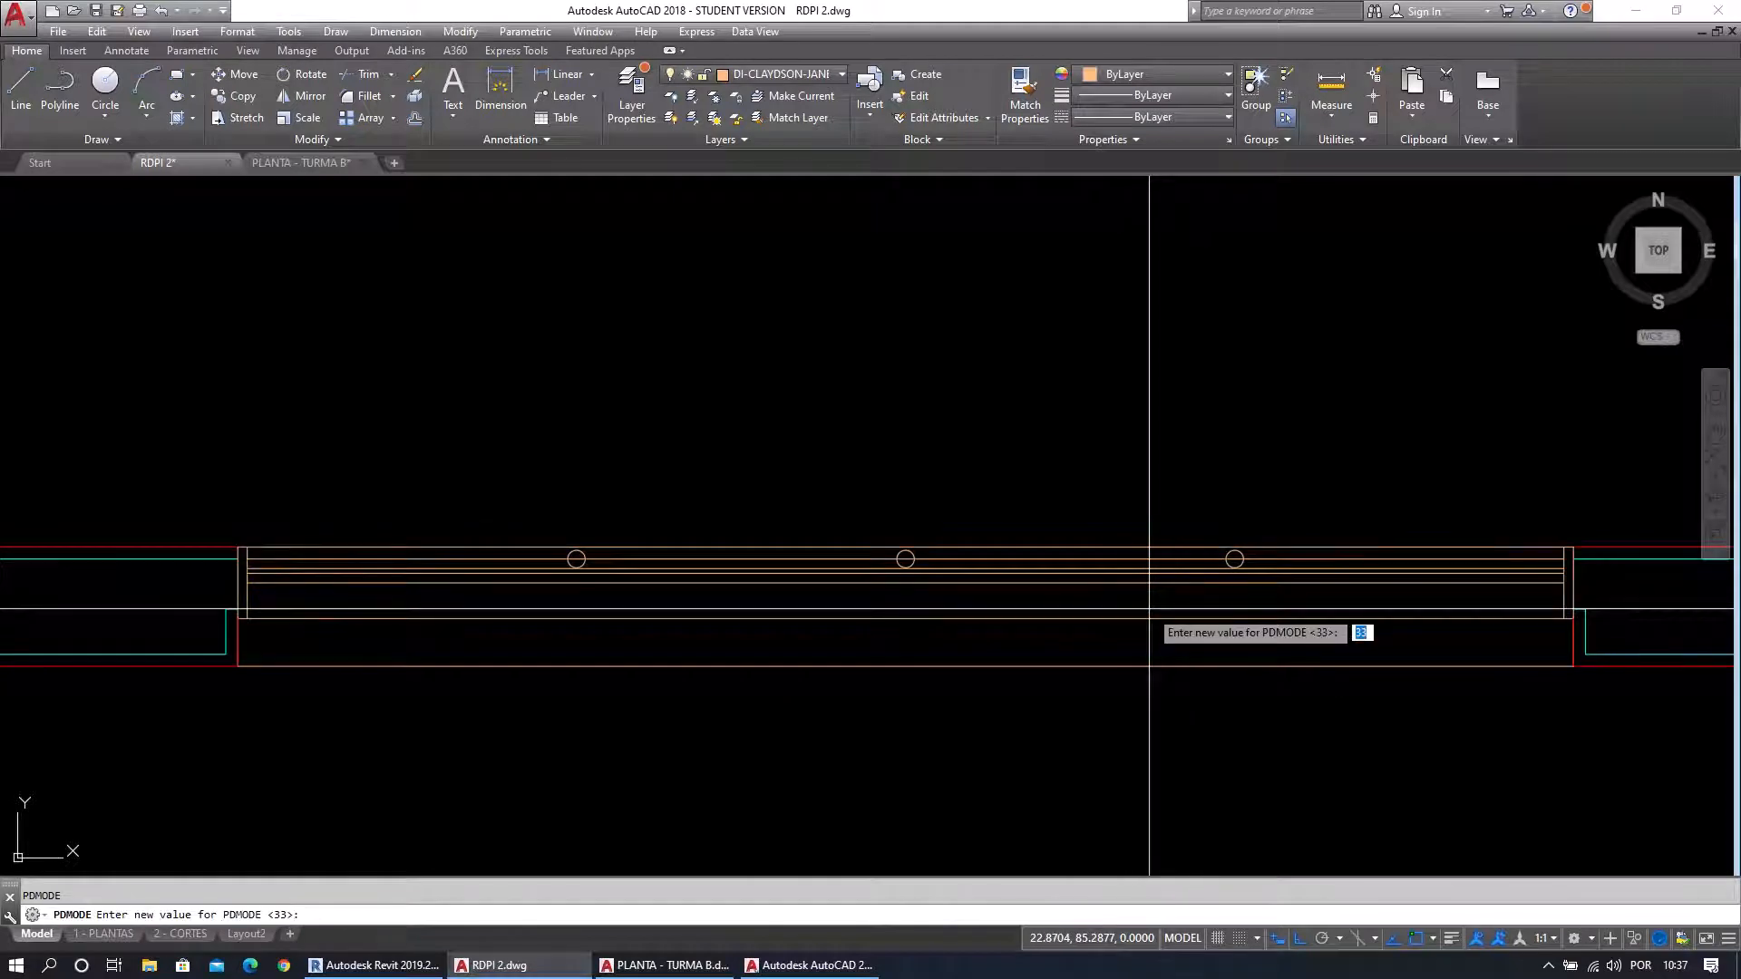
key(Escape)
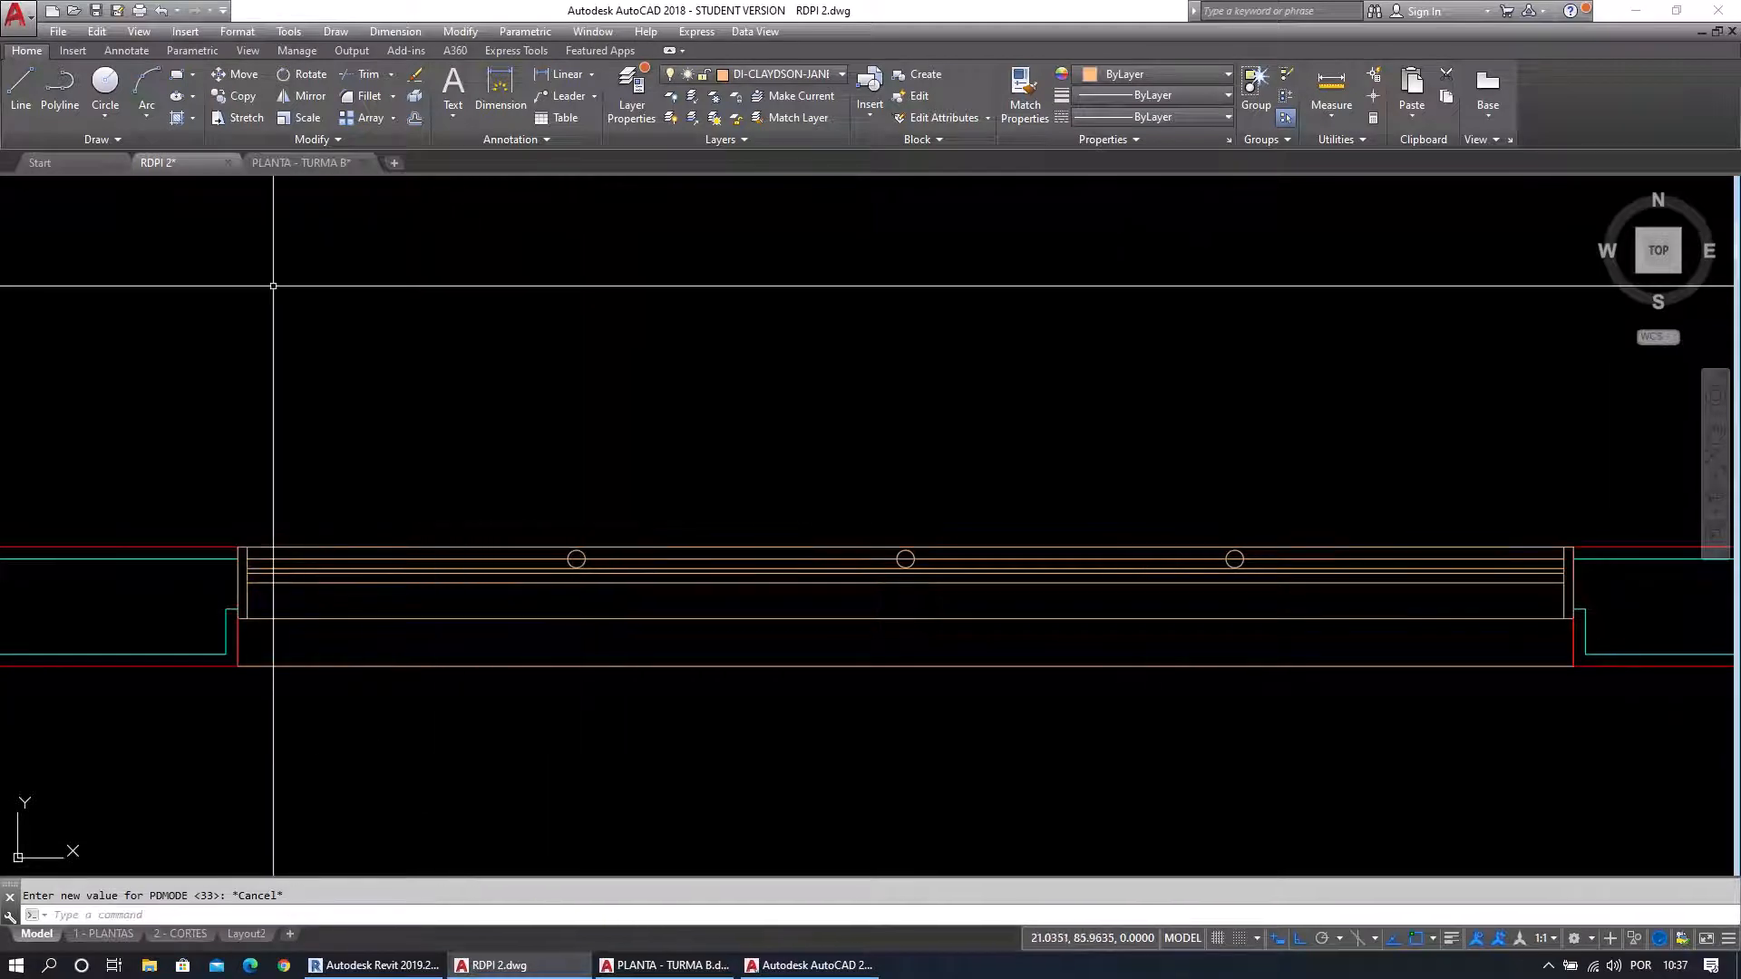
Examine the point style values in the PDMODE Help article again and return to the maximized RDPI 2.dwg drawing.
click(819, 966)
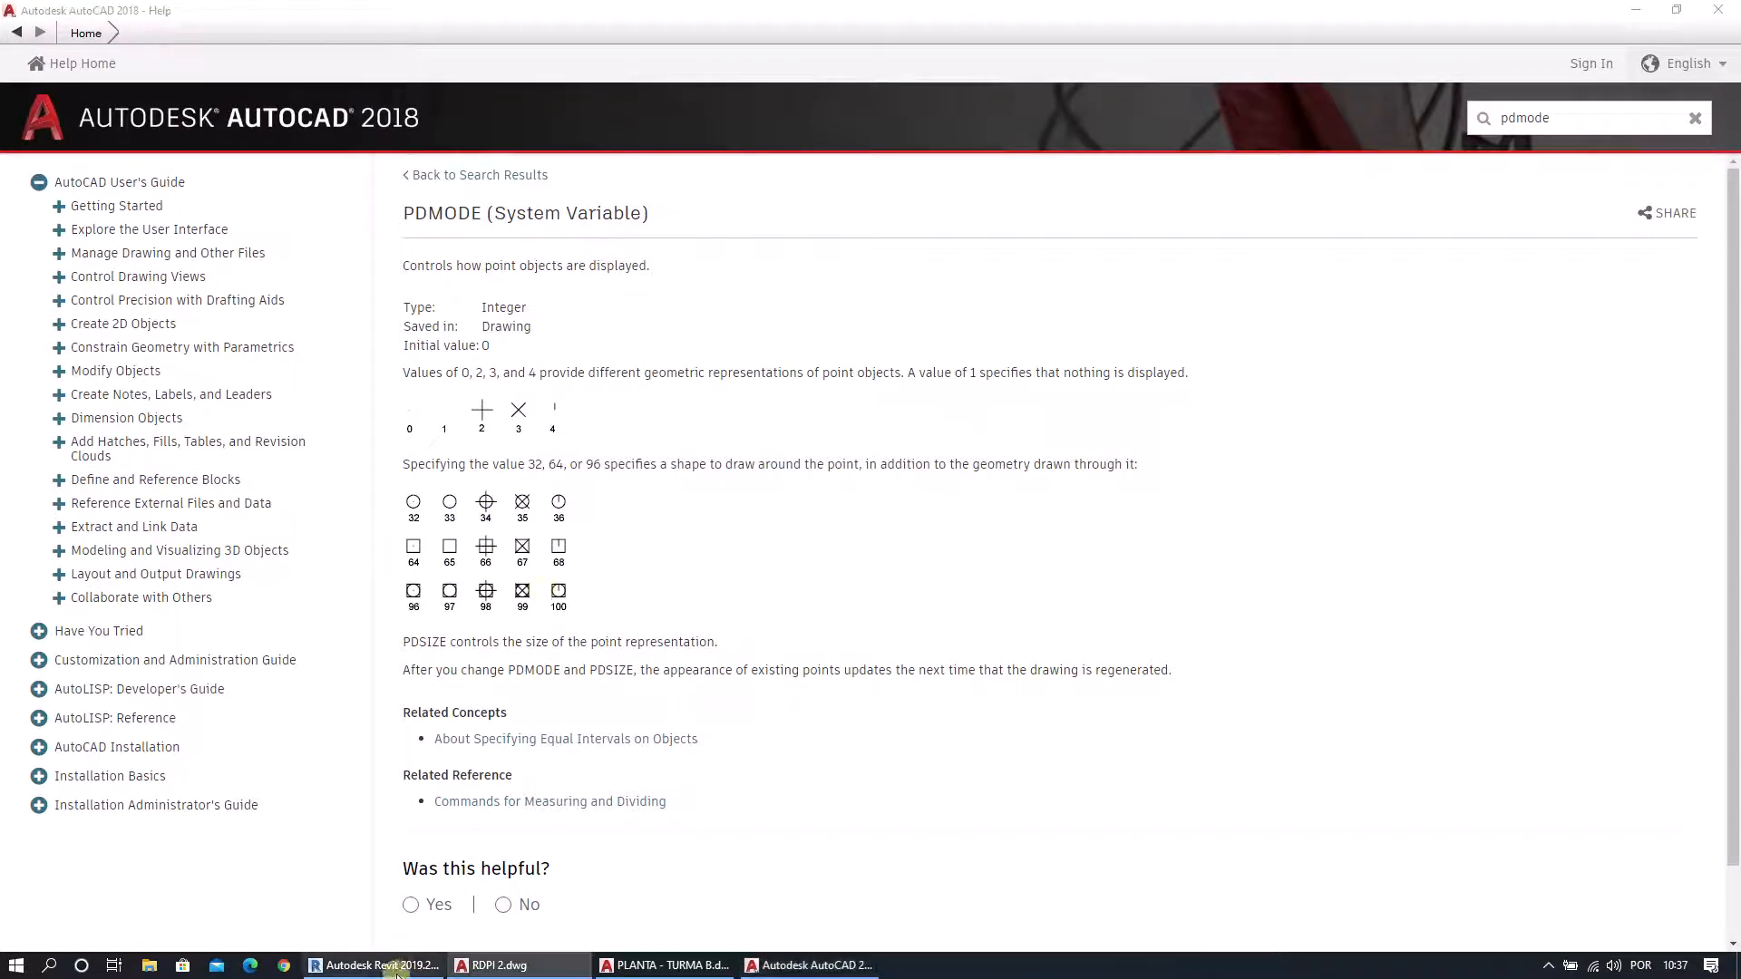
click(515, 966)
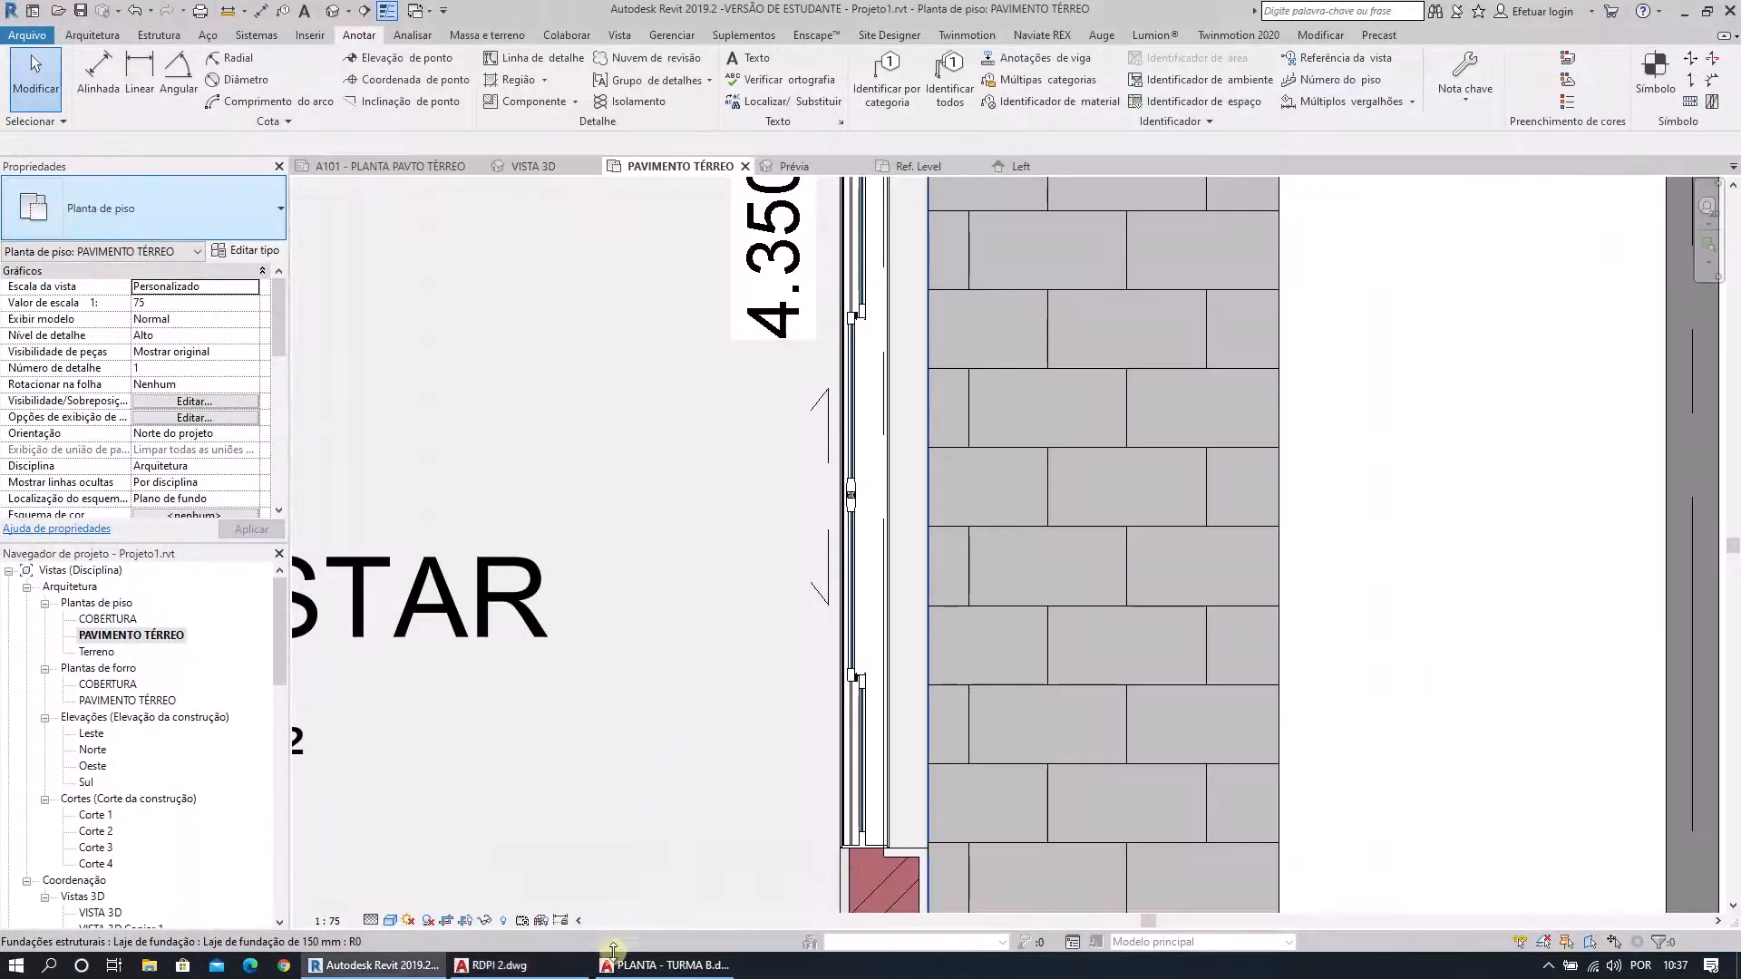
click(549, 965)
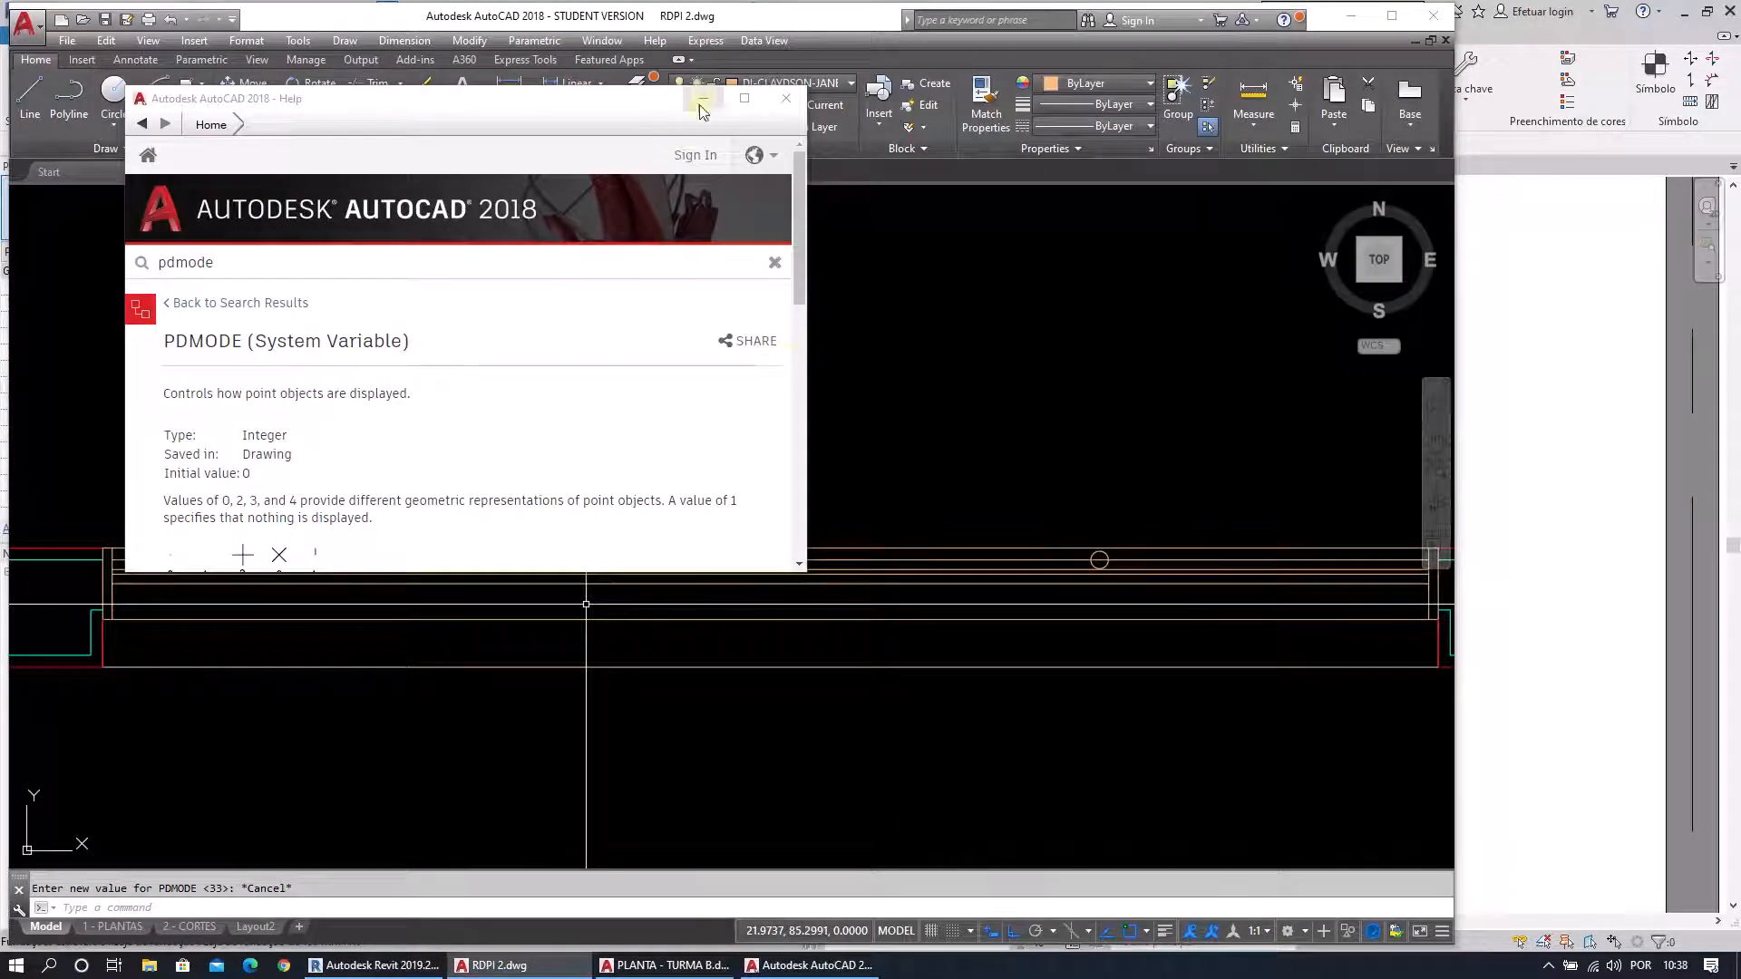
click(703, 99)
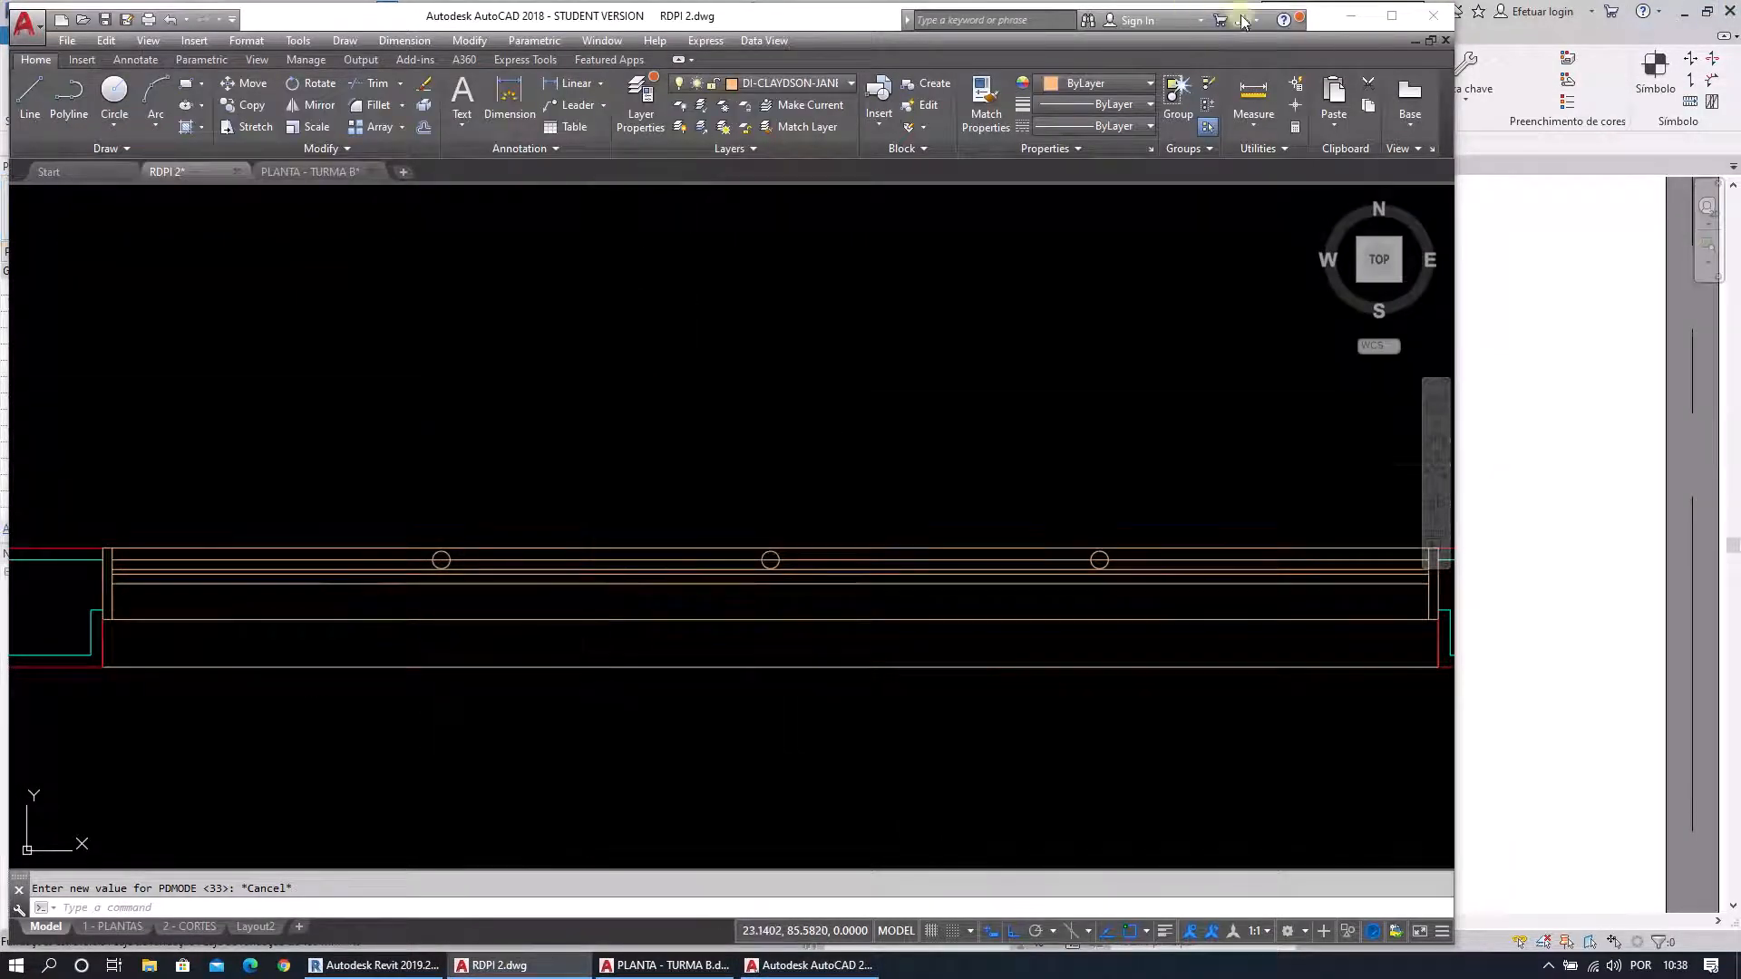
click(1391, 15)
key(Escape)
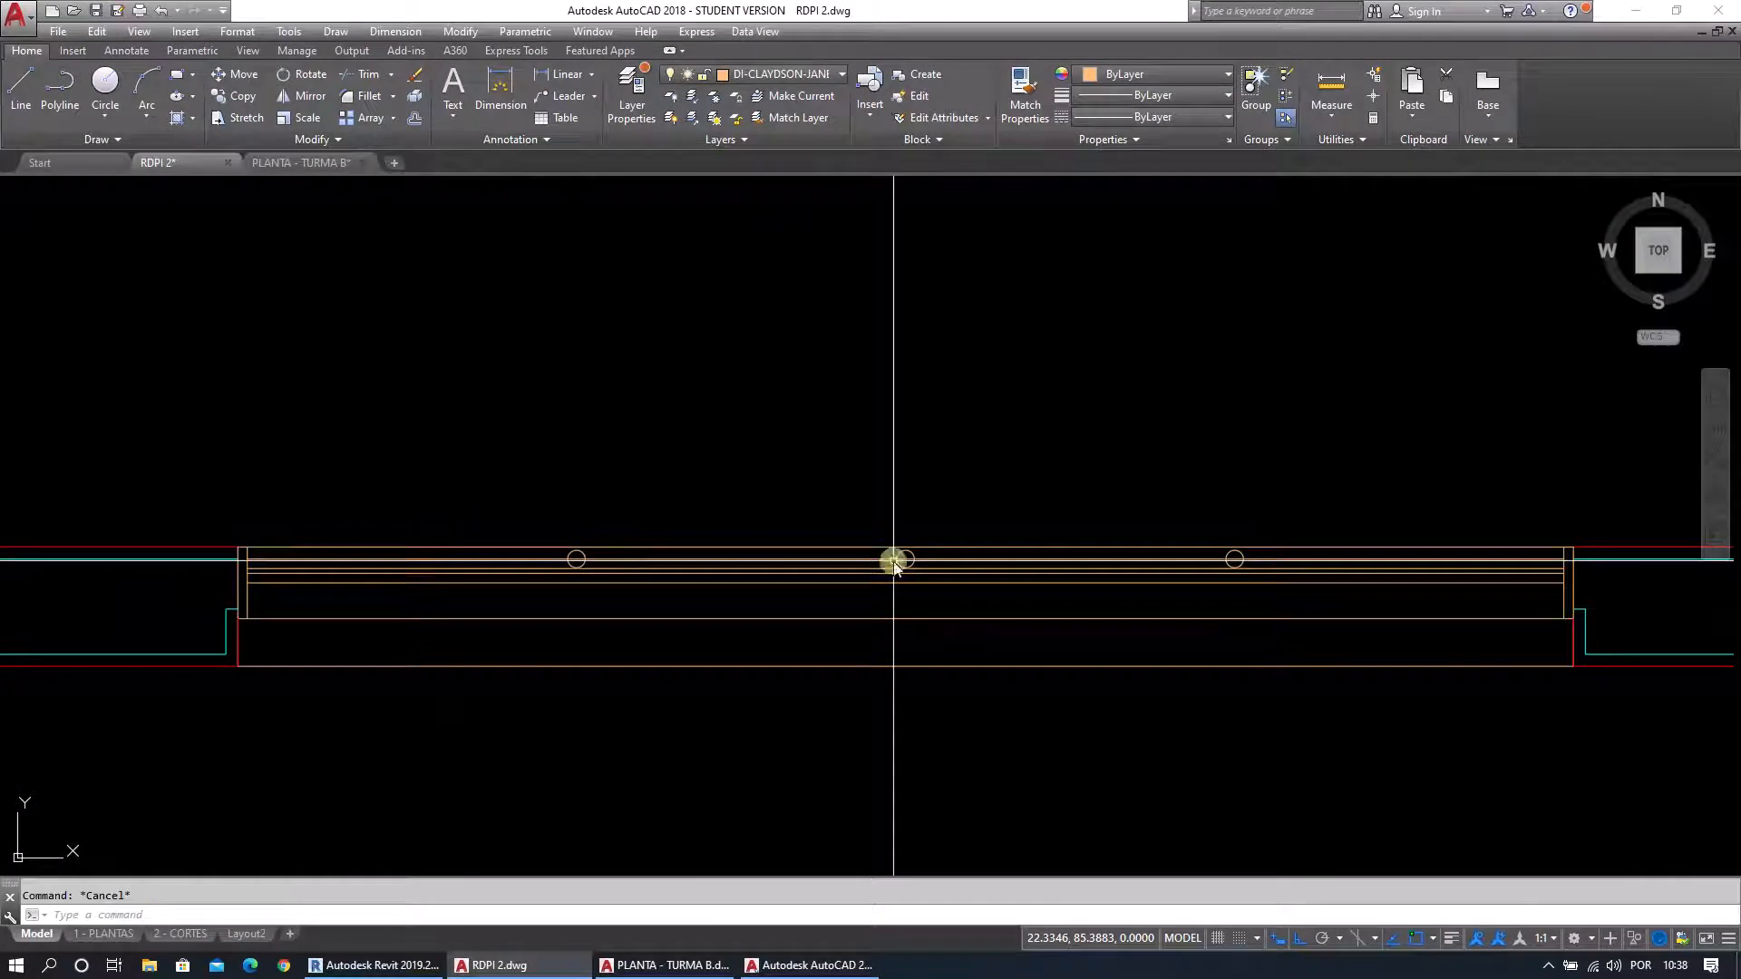
Set PDMODE to 66 to display the window's division points as squares with crosses.
text(pdmode)
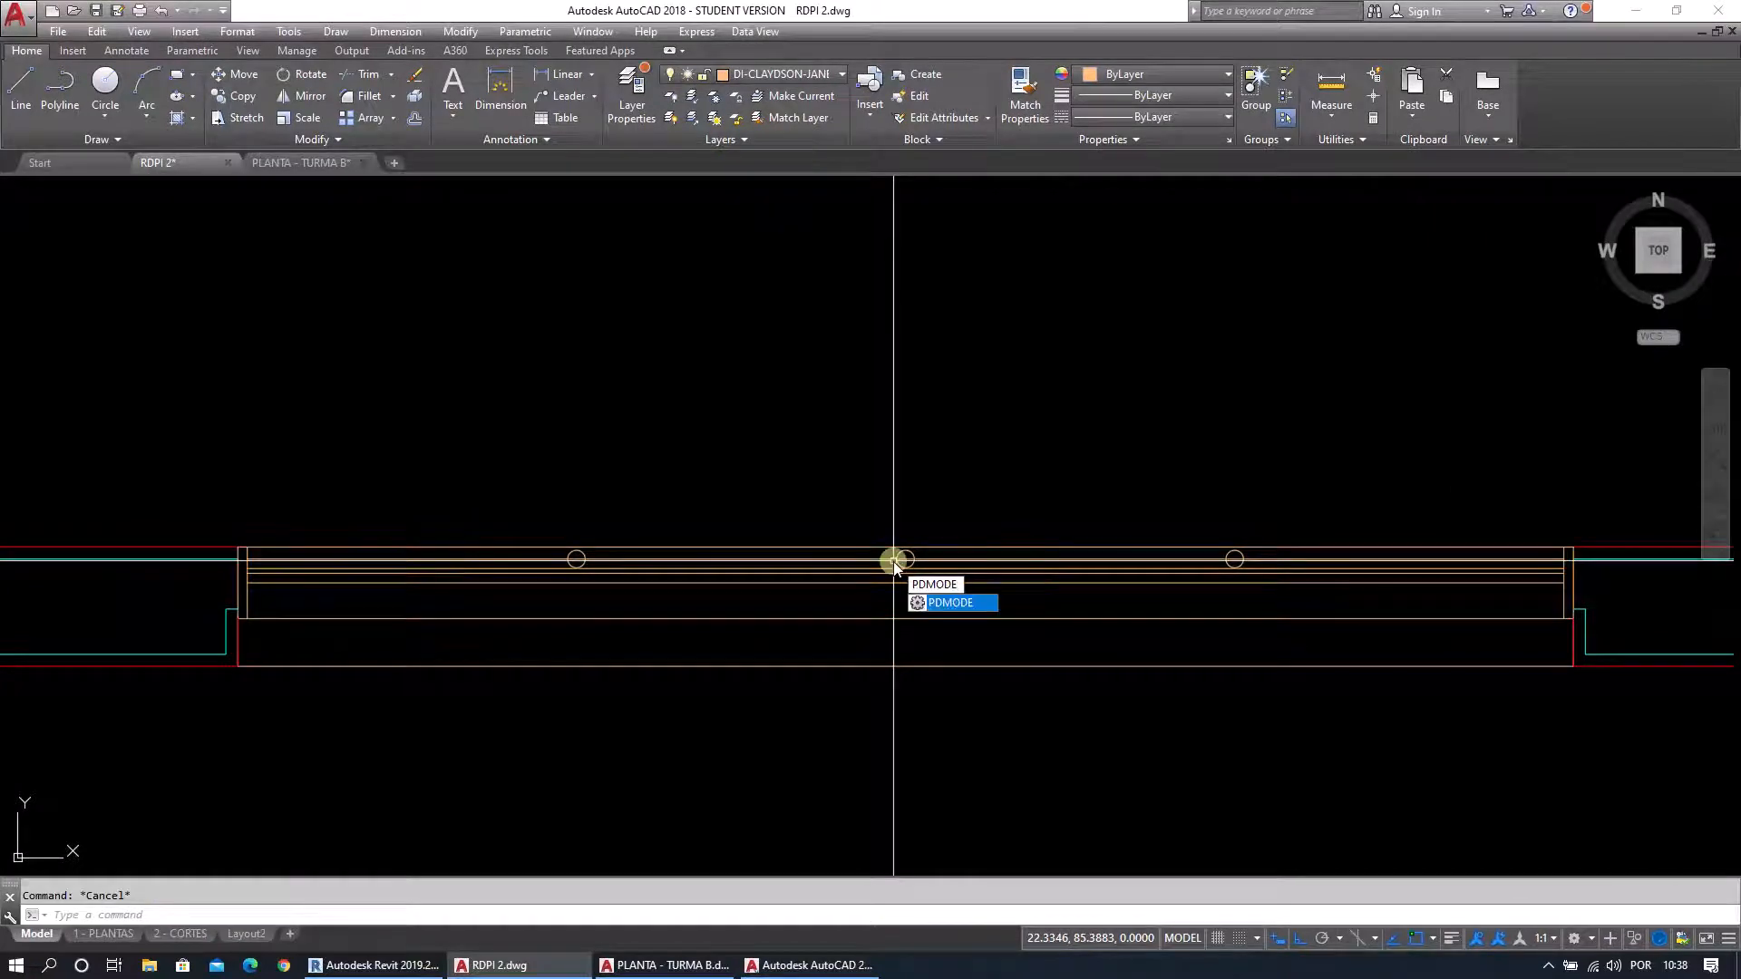
key(Return)
text(66)
key(Return)
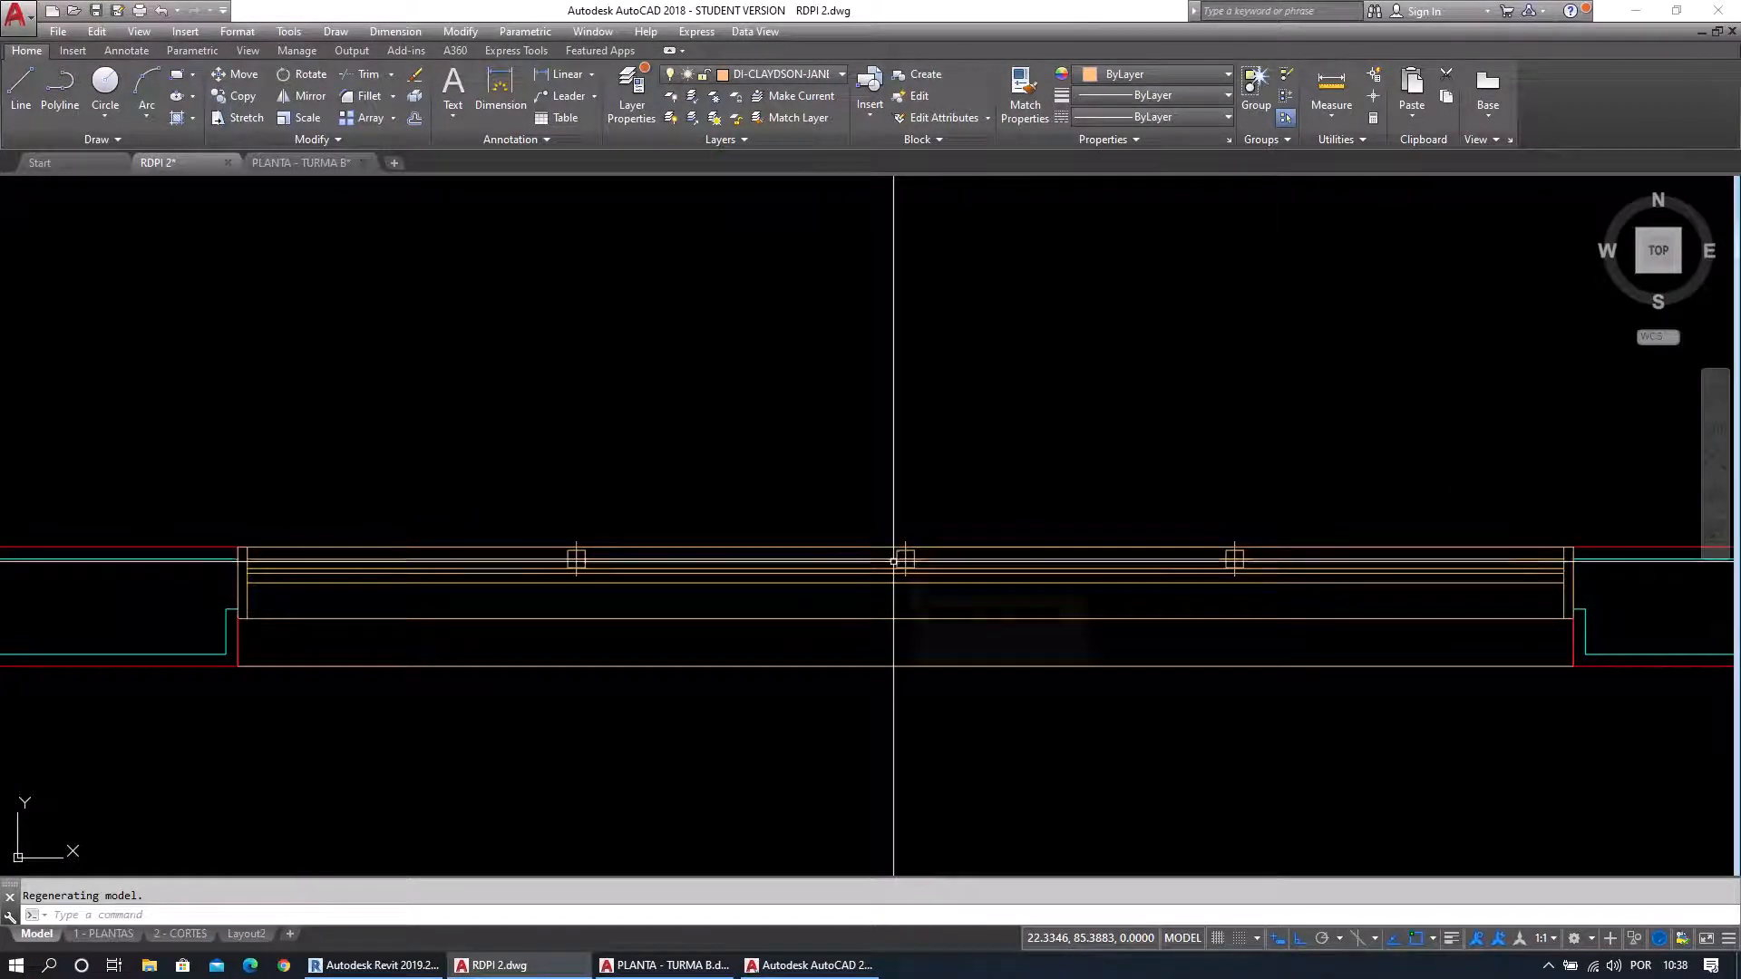
key(Escape)
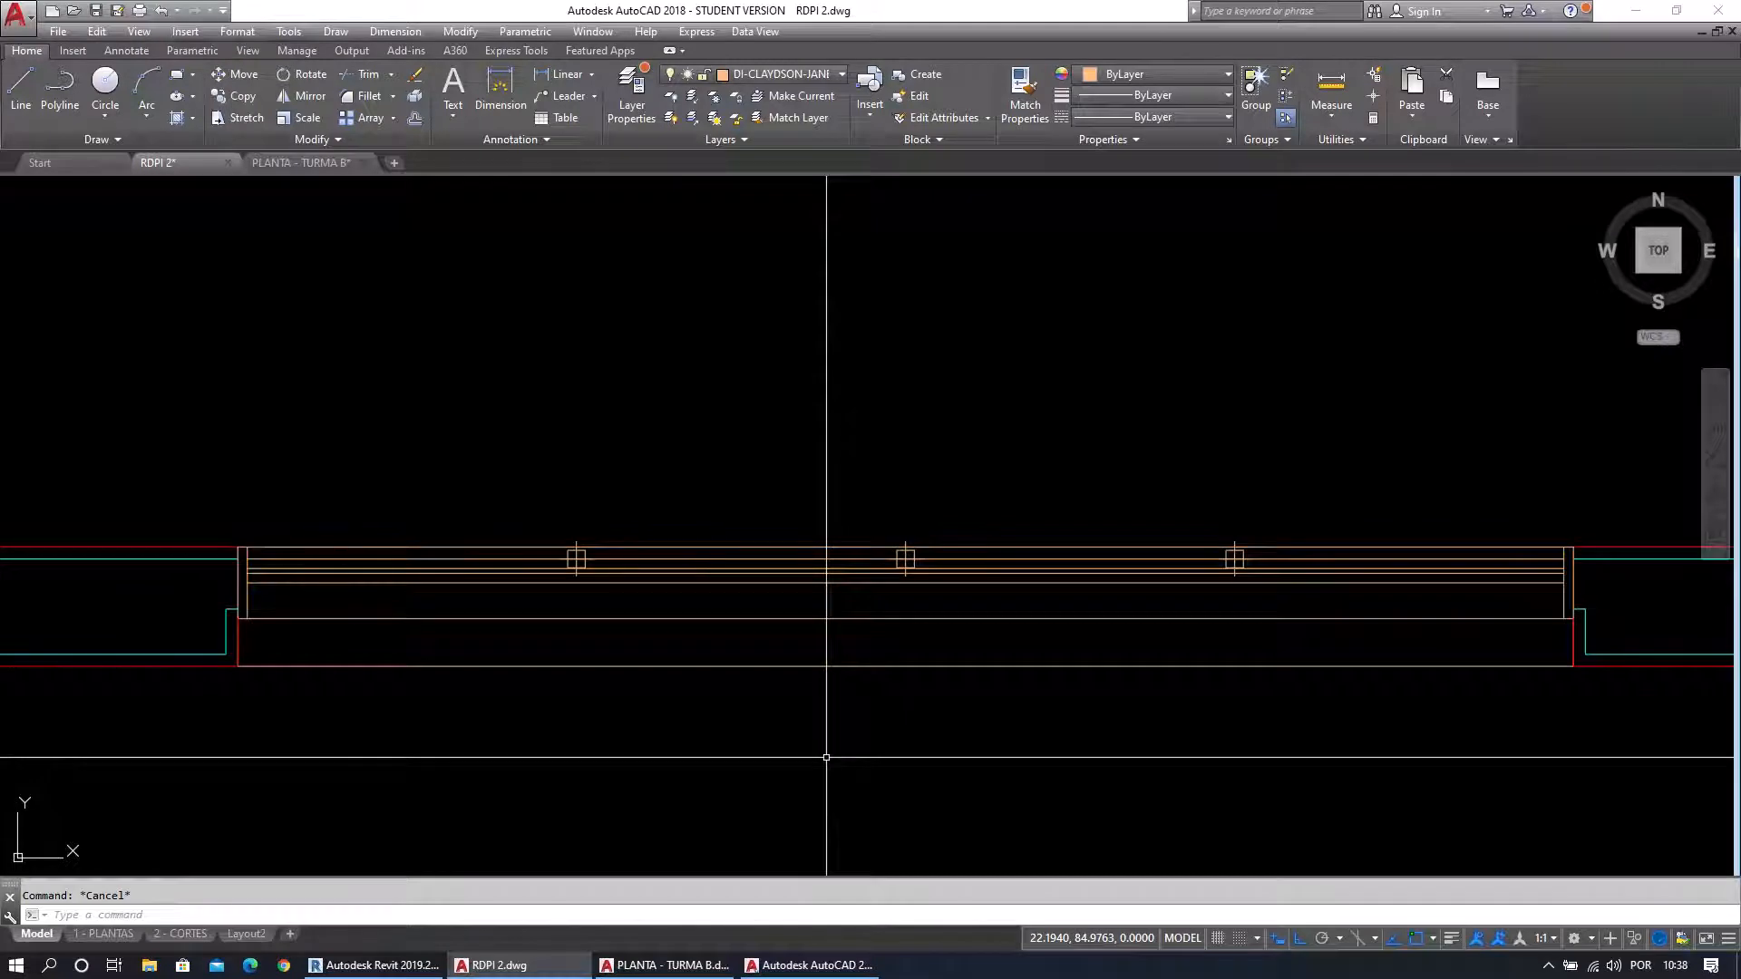
Set PDMODE back to 33 for the circle point style.
key(Return)
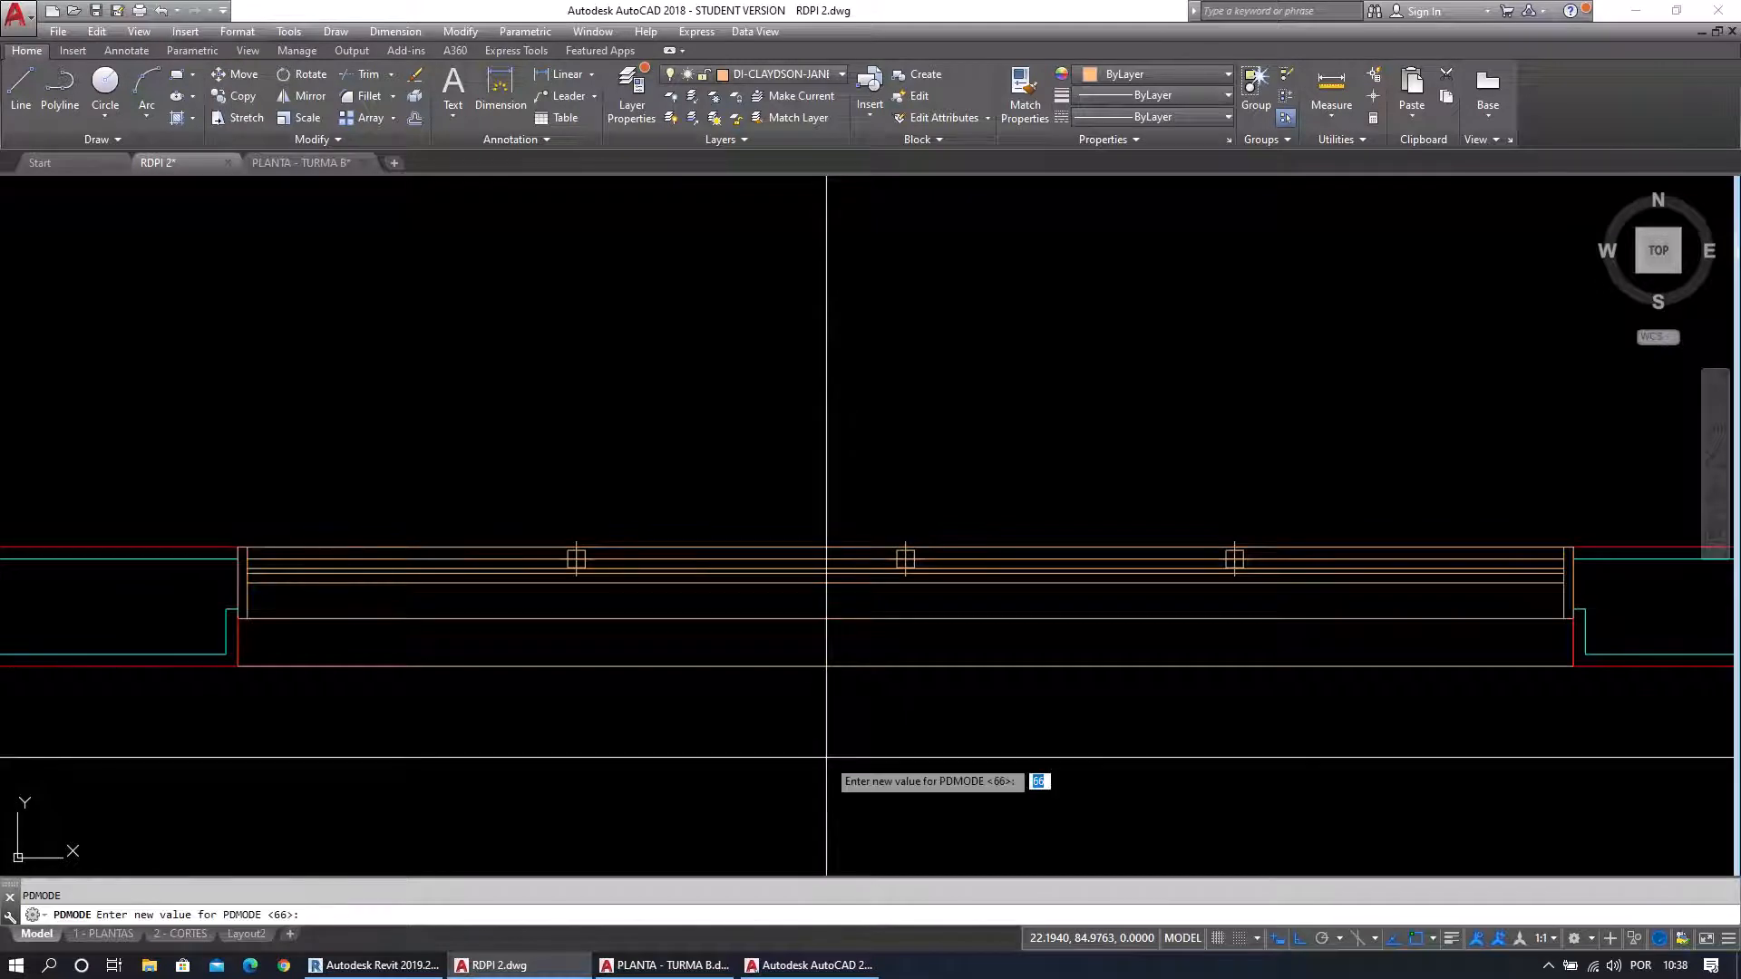
text(33)
key(Return)
key(Escape)
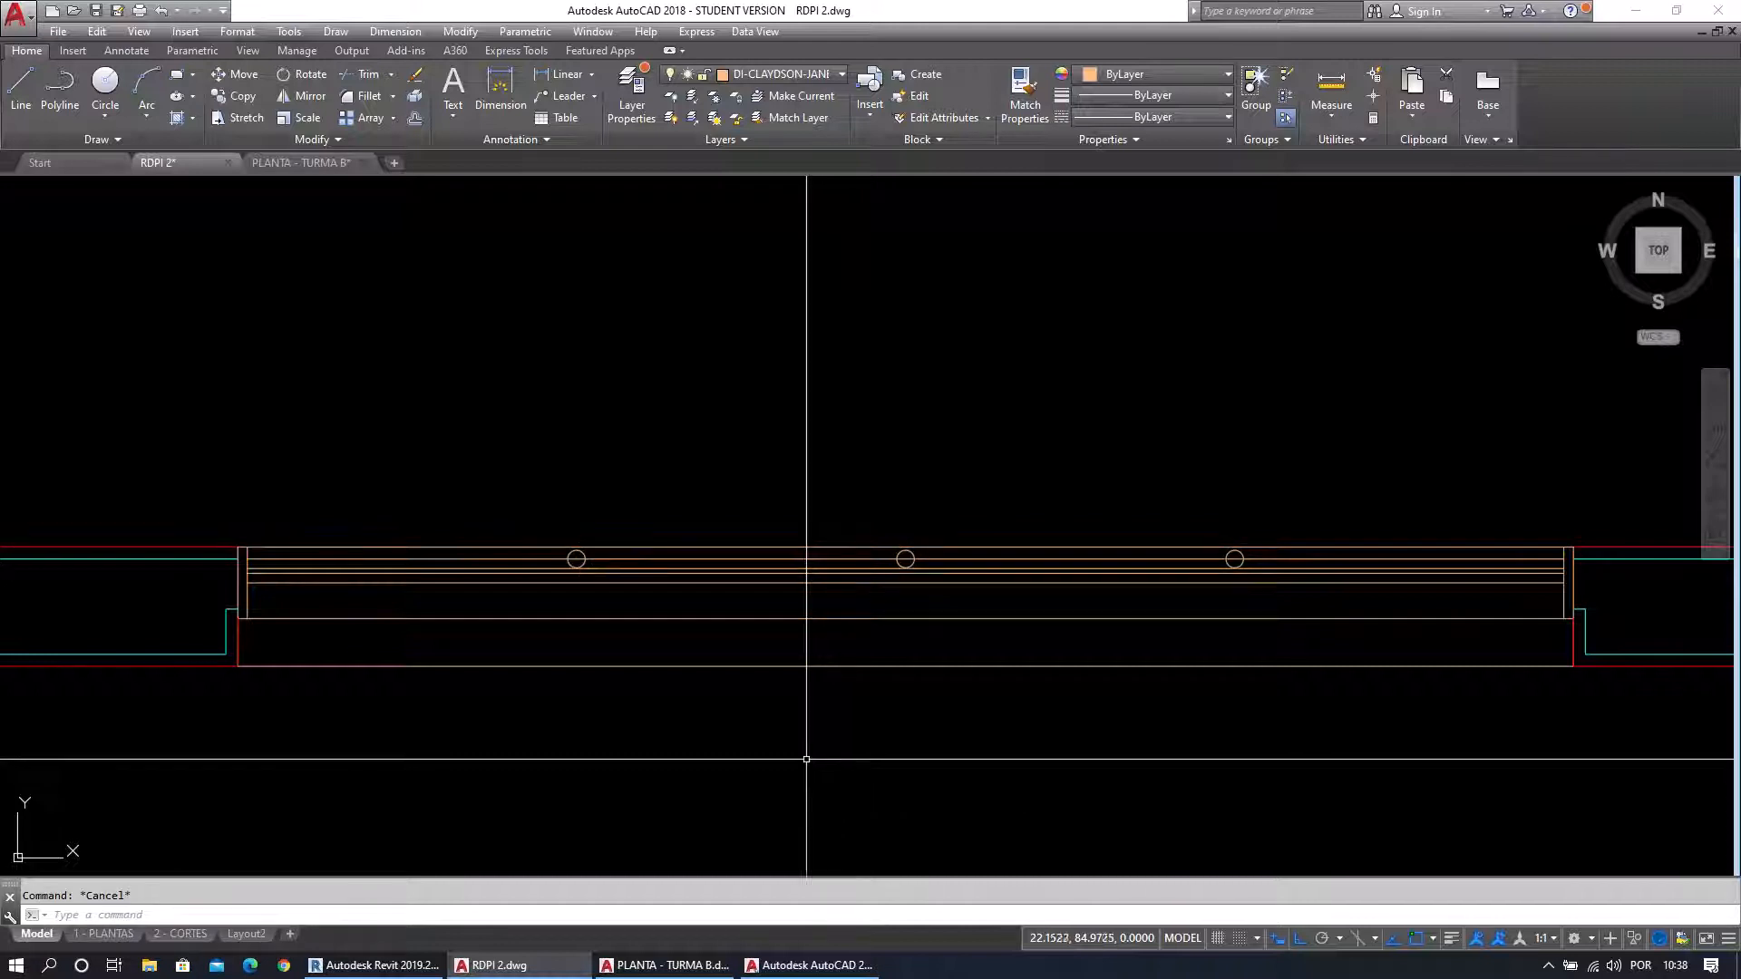
Start the Line command at the window and turn on the Node object snap.
scroll(681, 696, up, 2)
scroll(922, 571, down, 4)
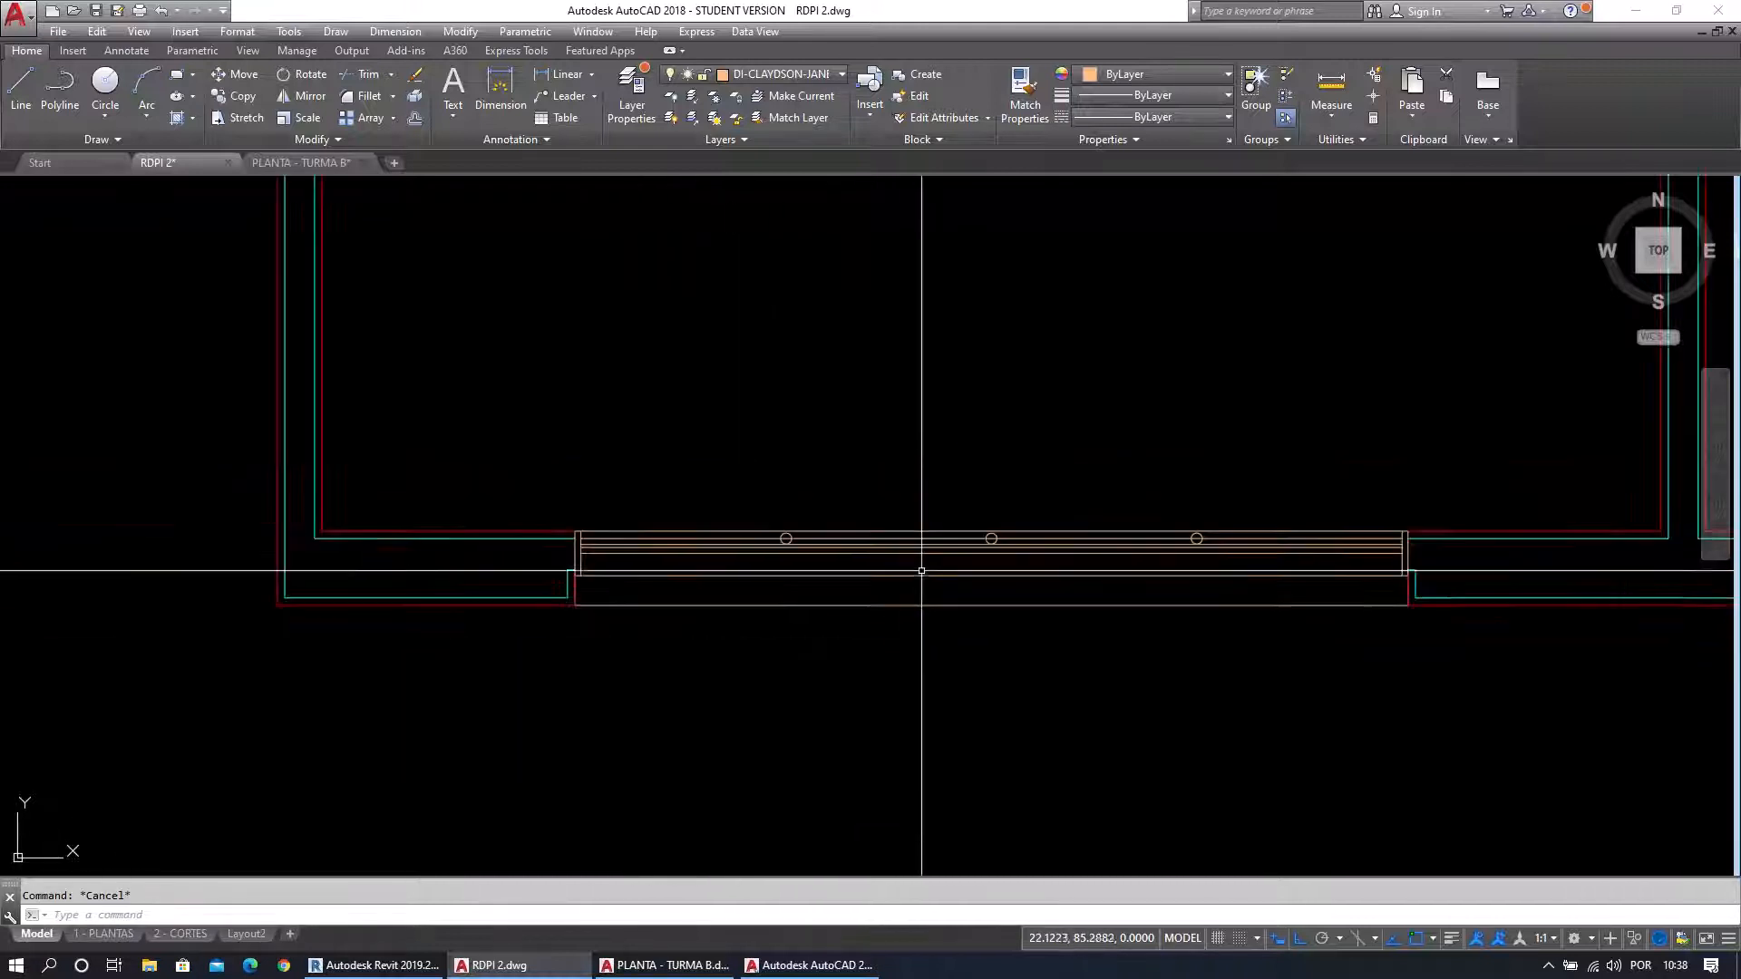
scroll(1349, 581, up, 2)
mouse_move(453, 555)
middle_down()
mouse_move(692, 556)
mouse_move(628, 569)
middle_up()
click(20, 88)
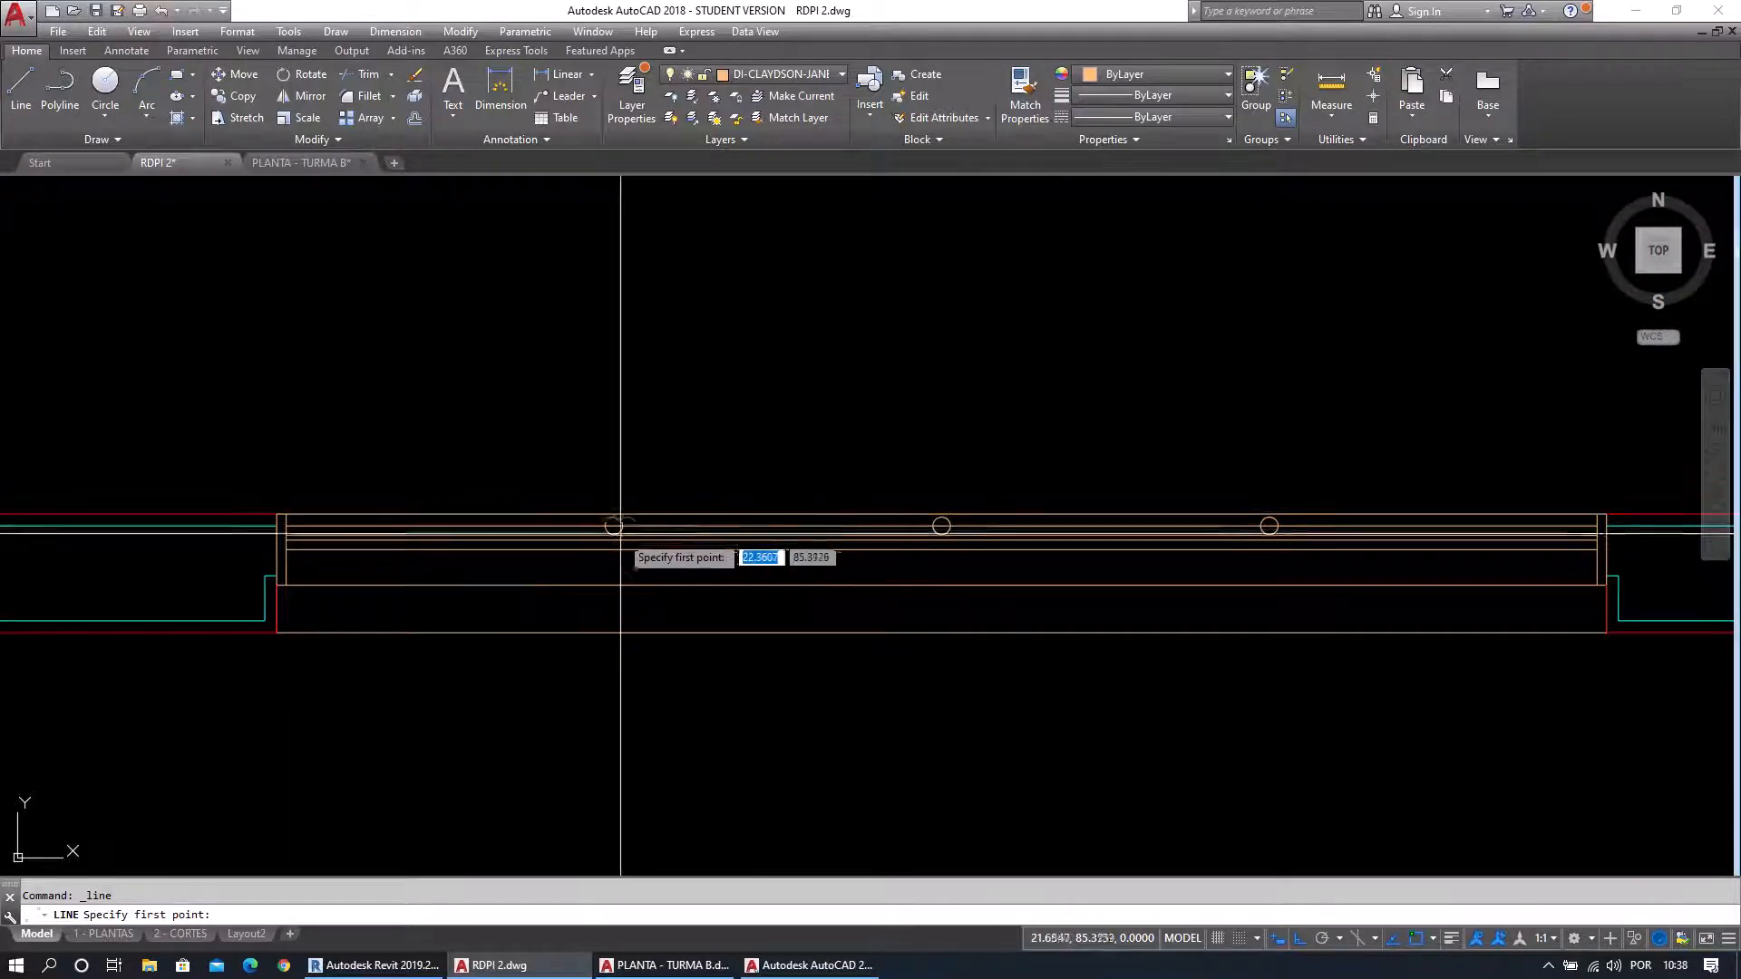
scroll(638, 524, up, 2)
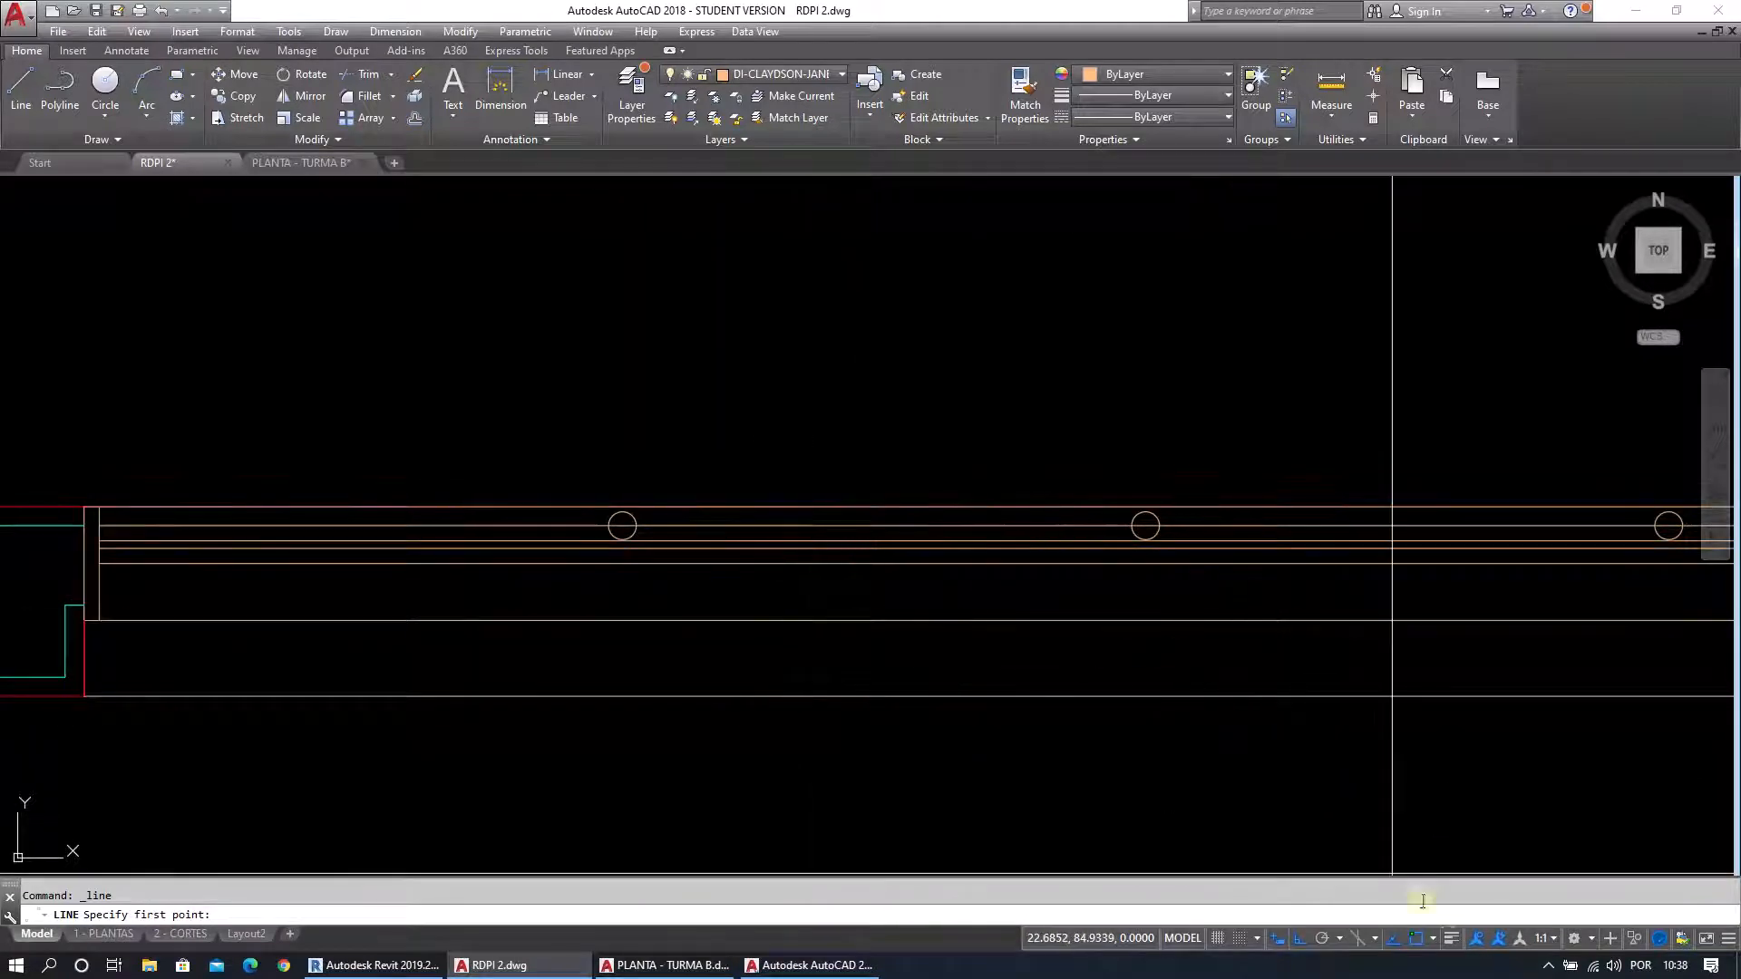
click(1434, 940)
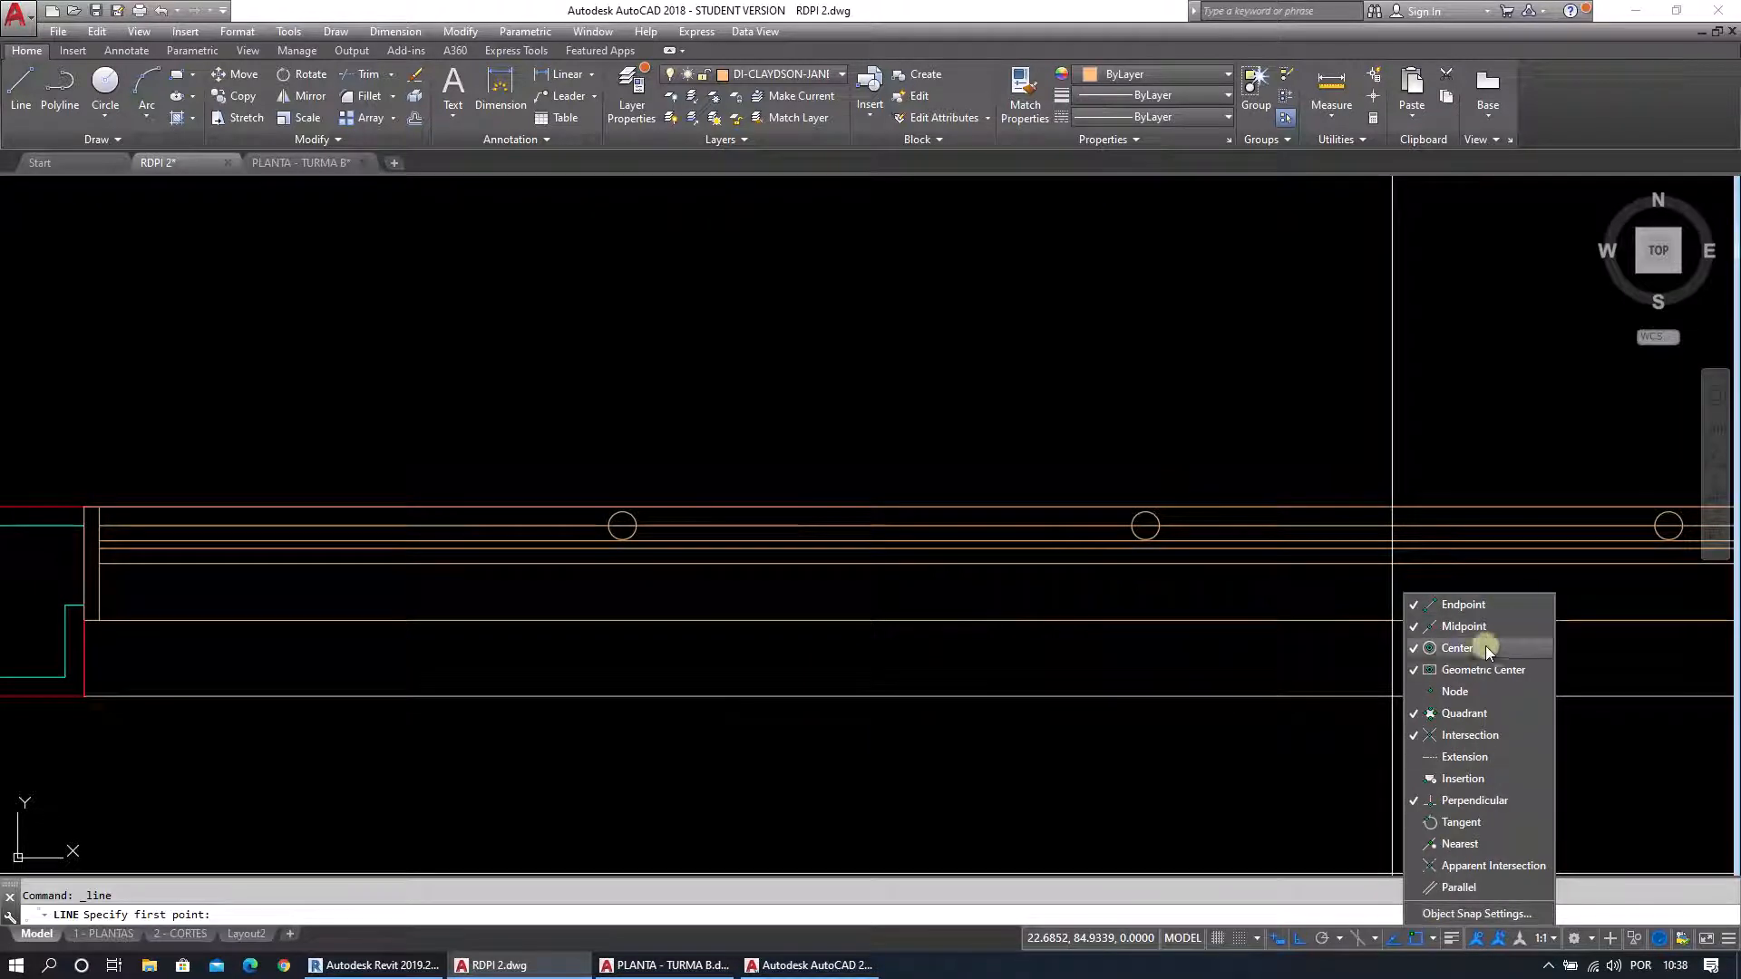
click(1471, 691)
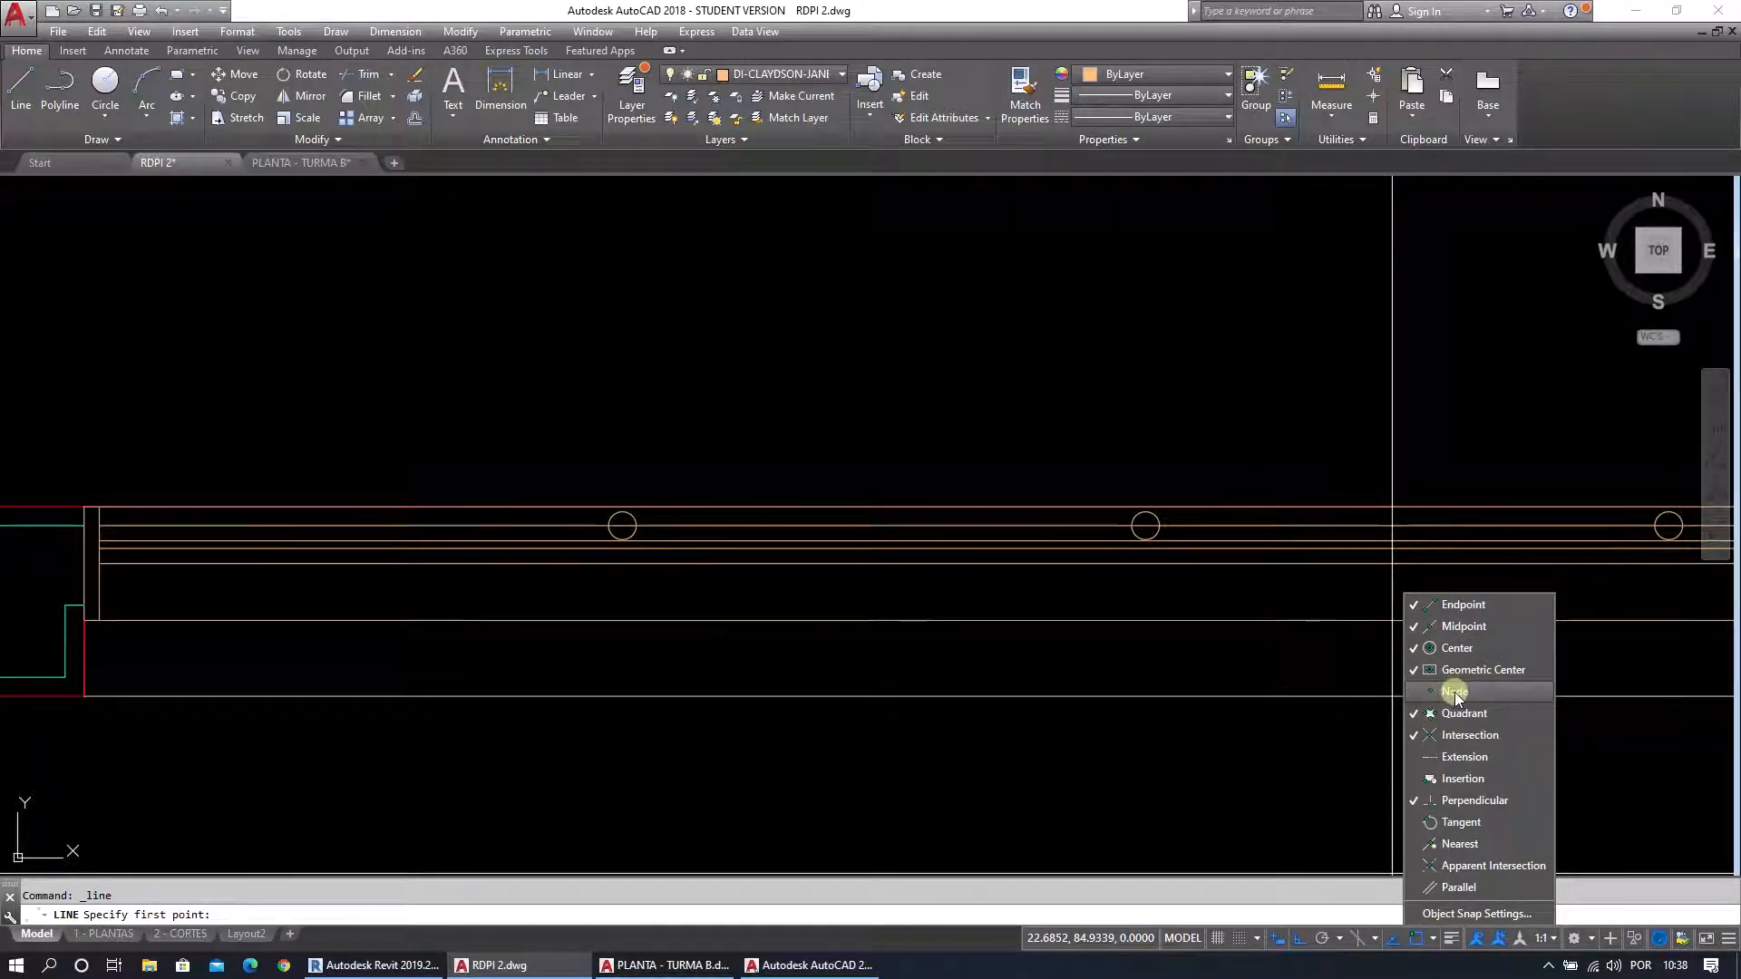
click(1227, 790)
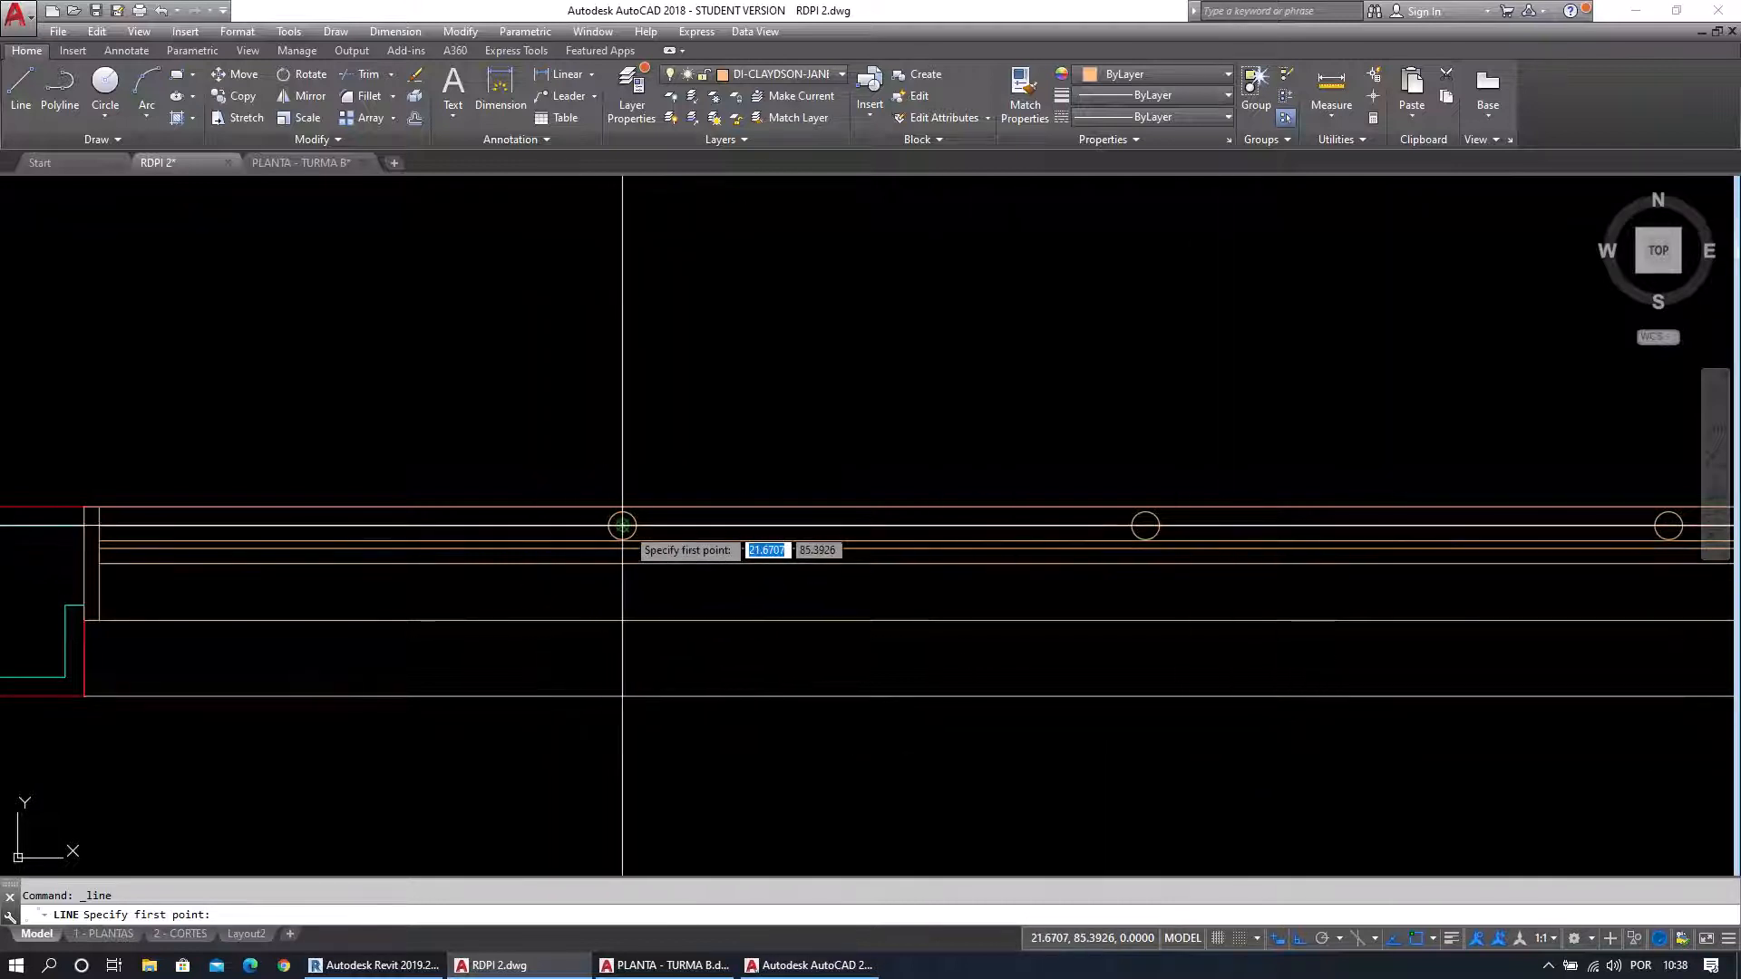
Draw a vertical line from the window's left division point down perpendicular to the lower sash line.
scroll(623, 526, up, 4)
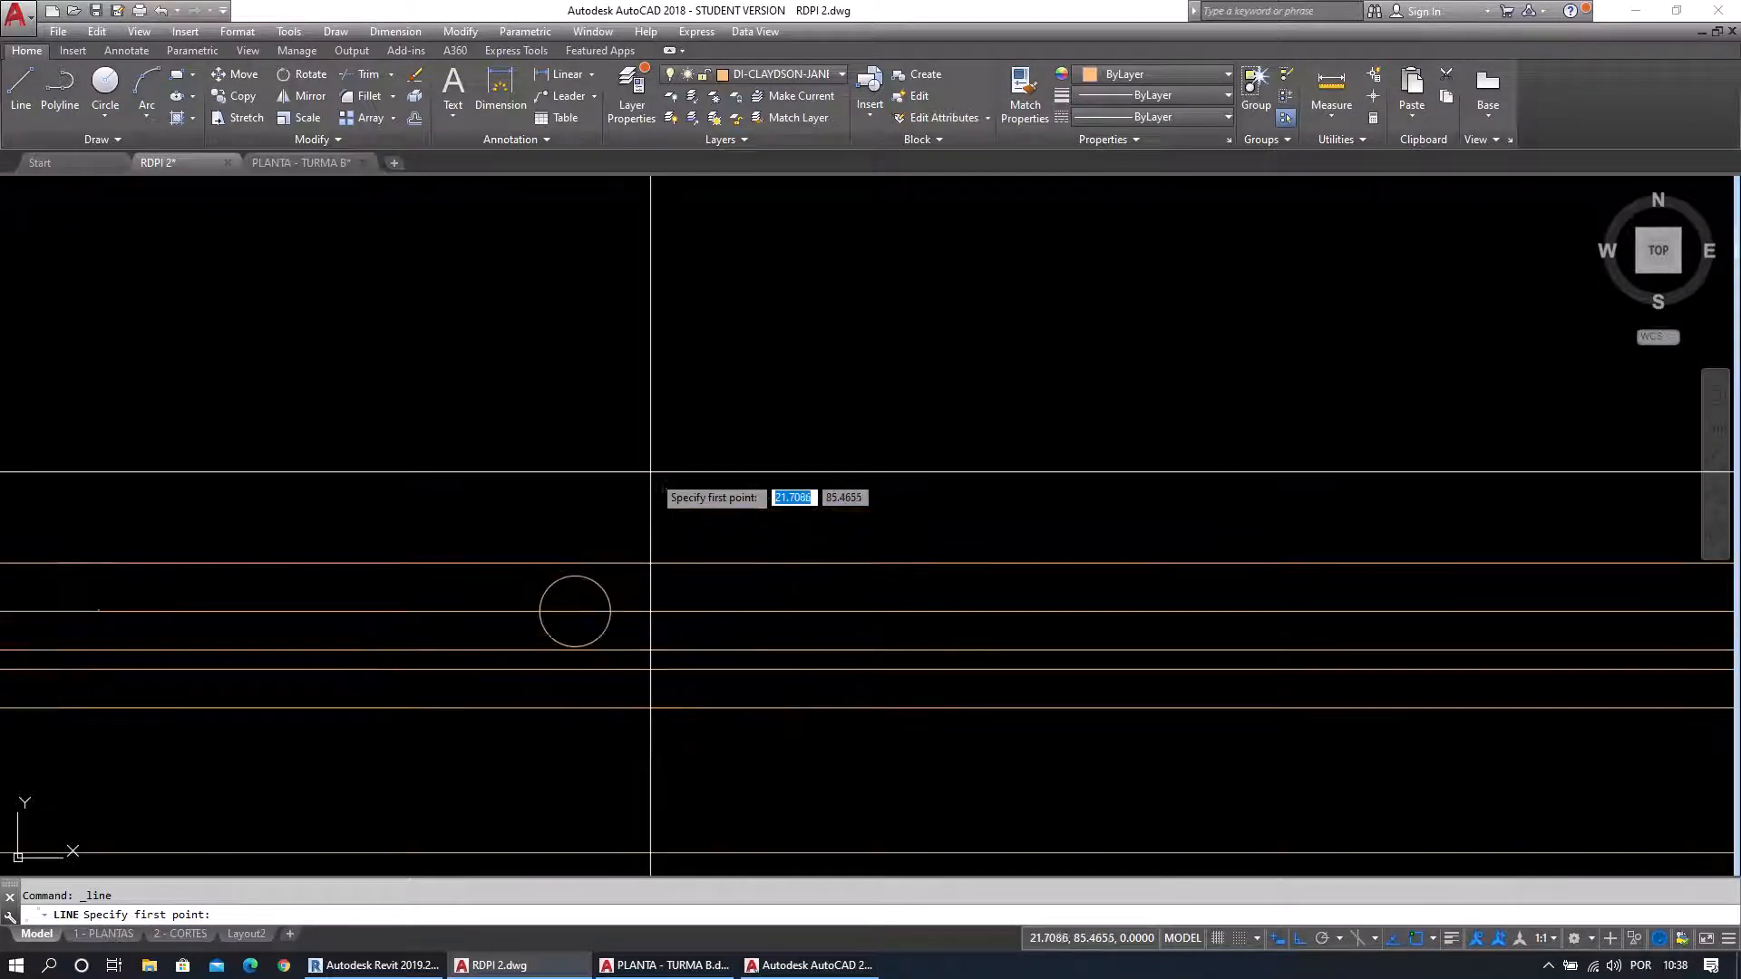
click(602, 611)
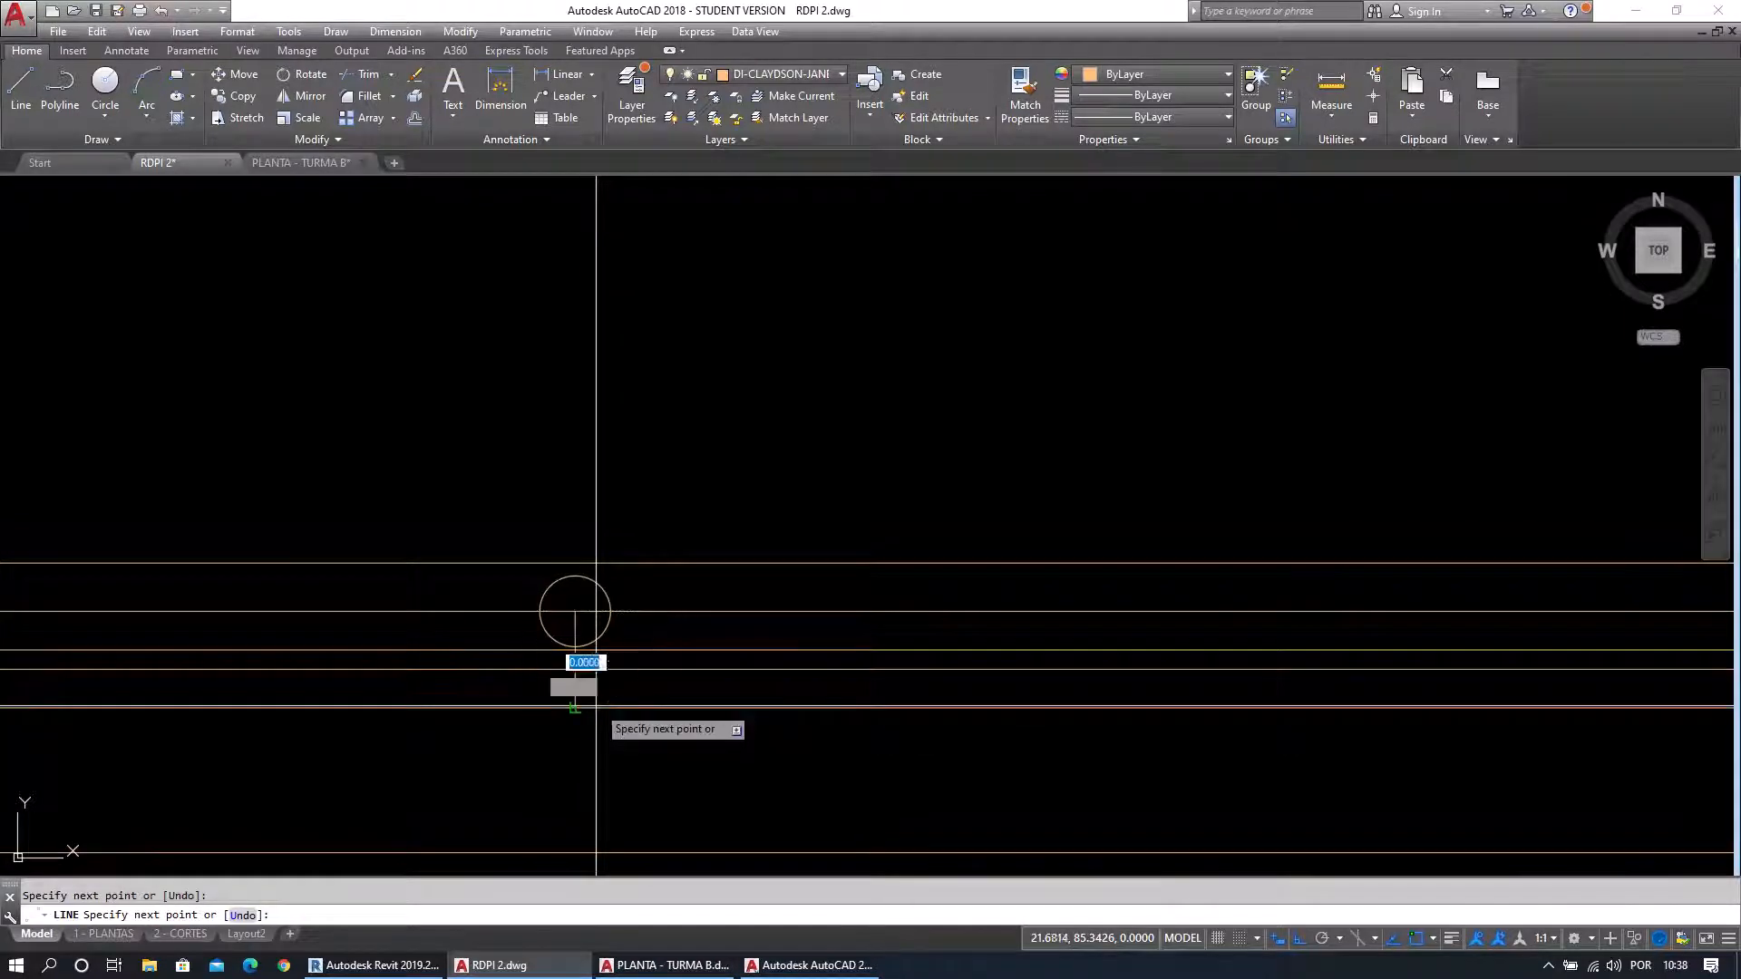
scroll(594, 703, down, 4)
key(Escape)
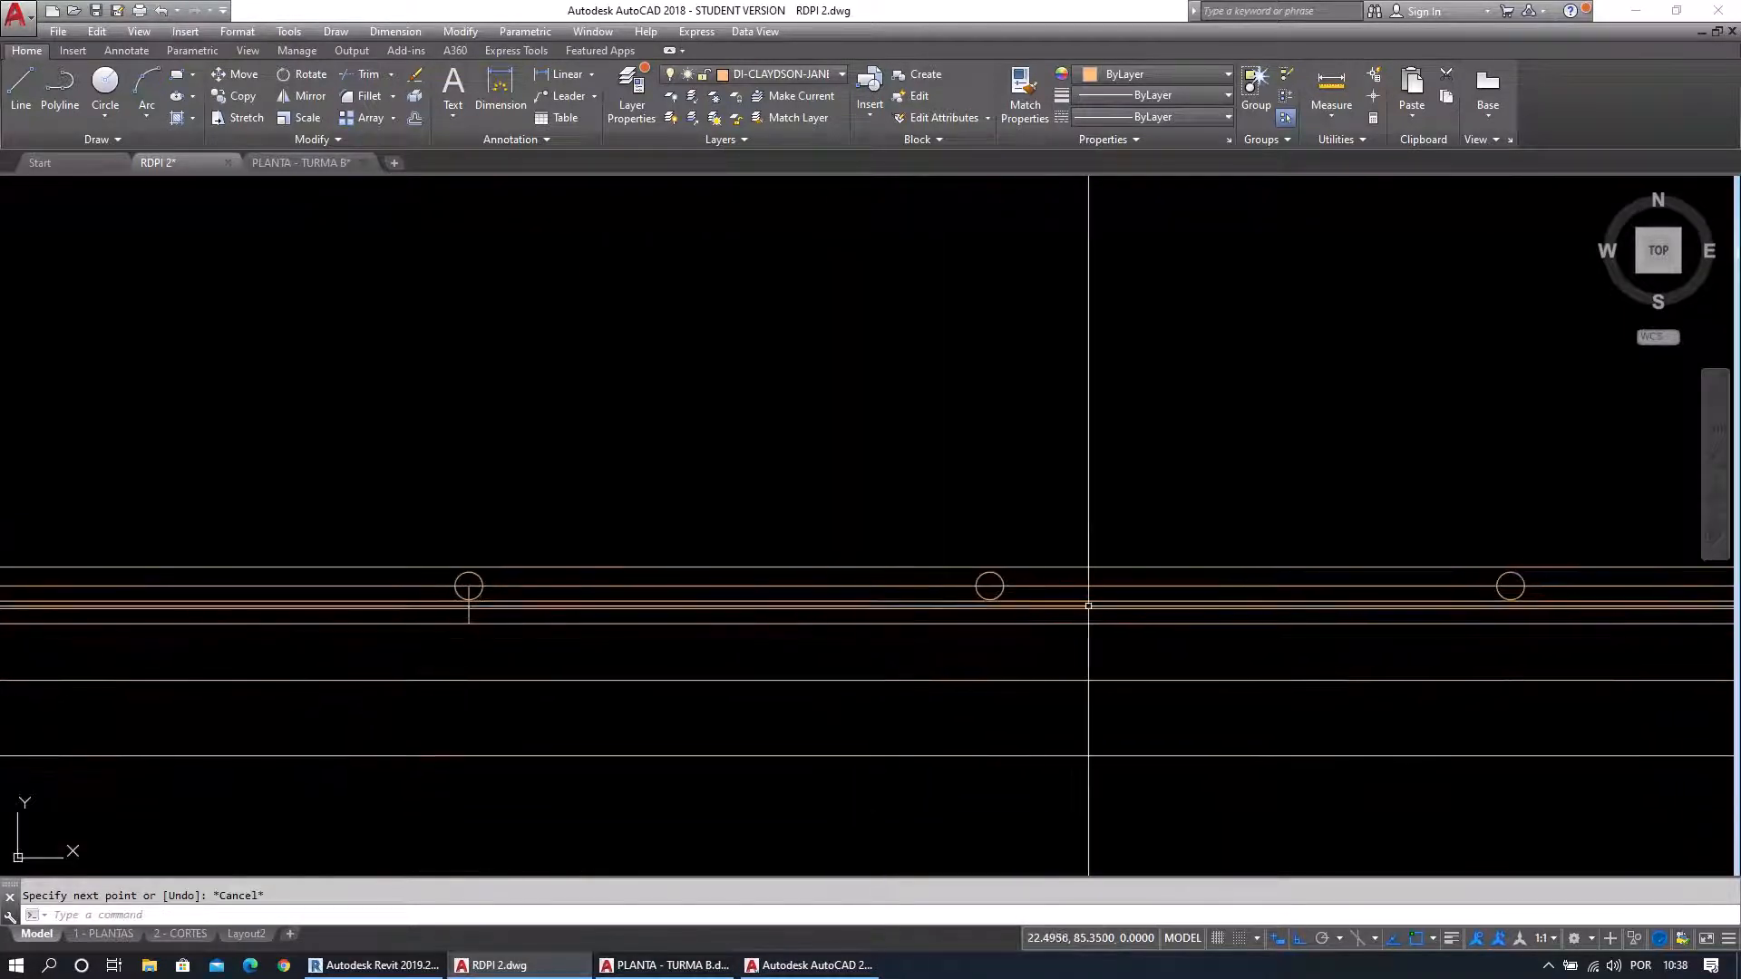
Draw a vertical line from the window's middle division point down perpendicular to the lower sash line.
click(20, 89)
click(1005, 586)
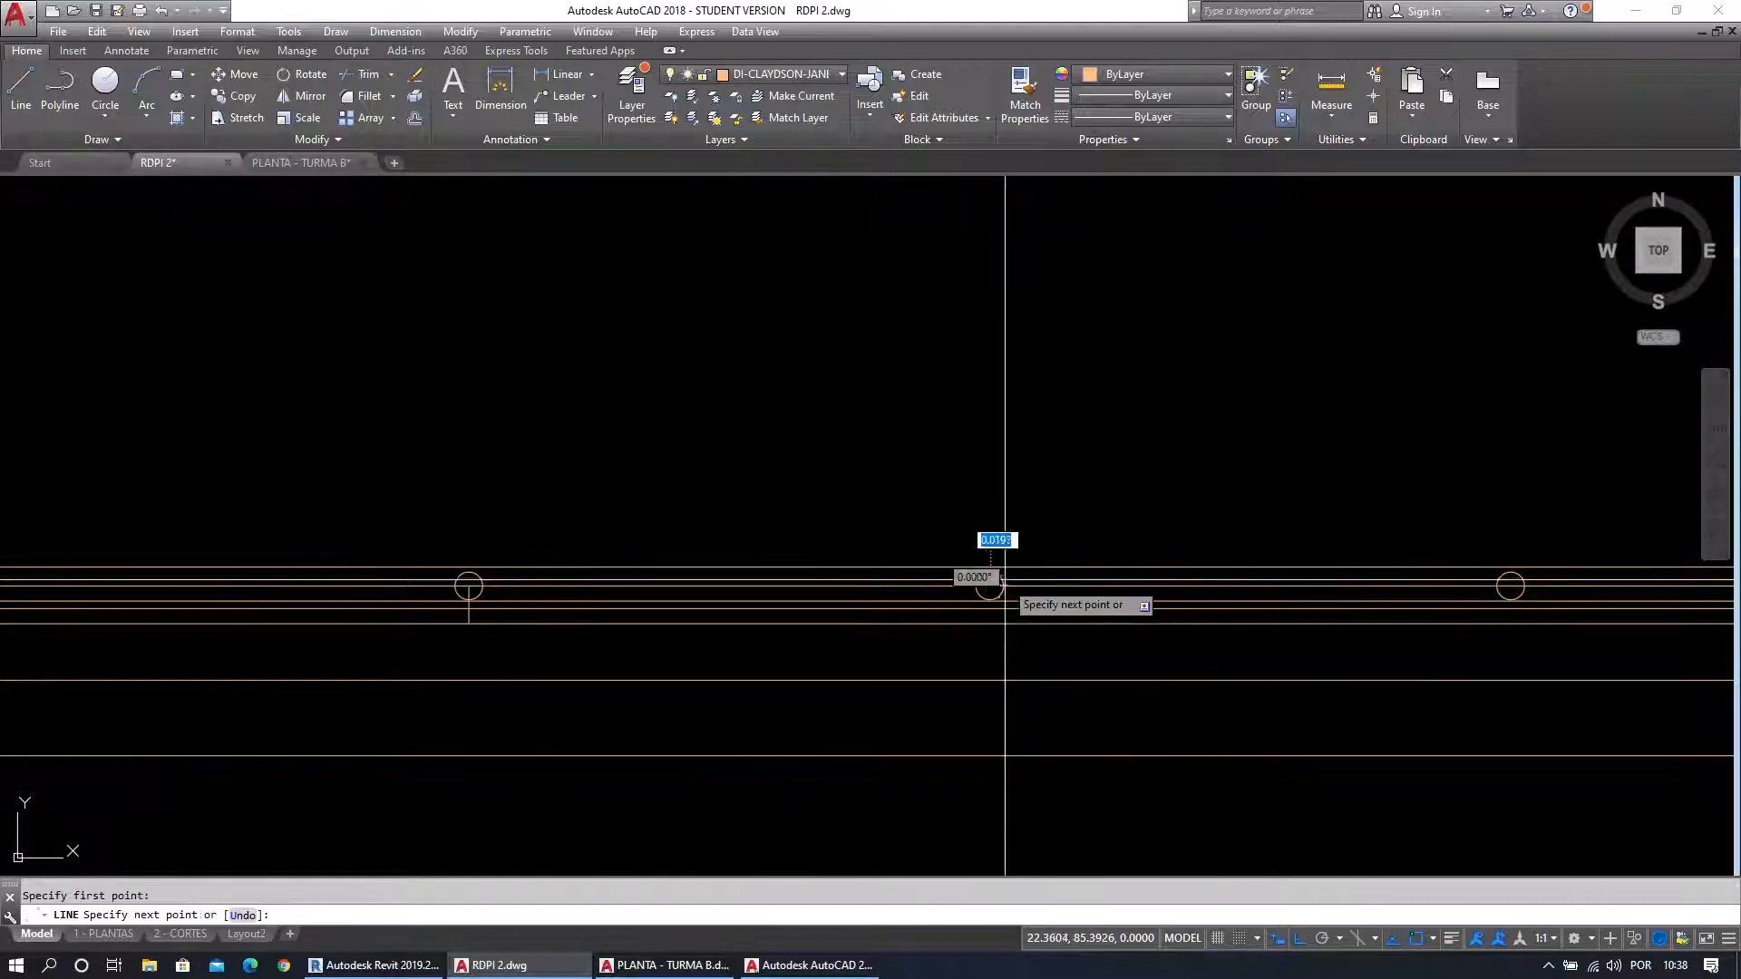
click(1013, 627)
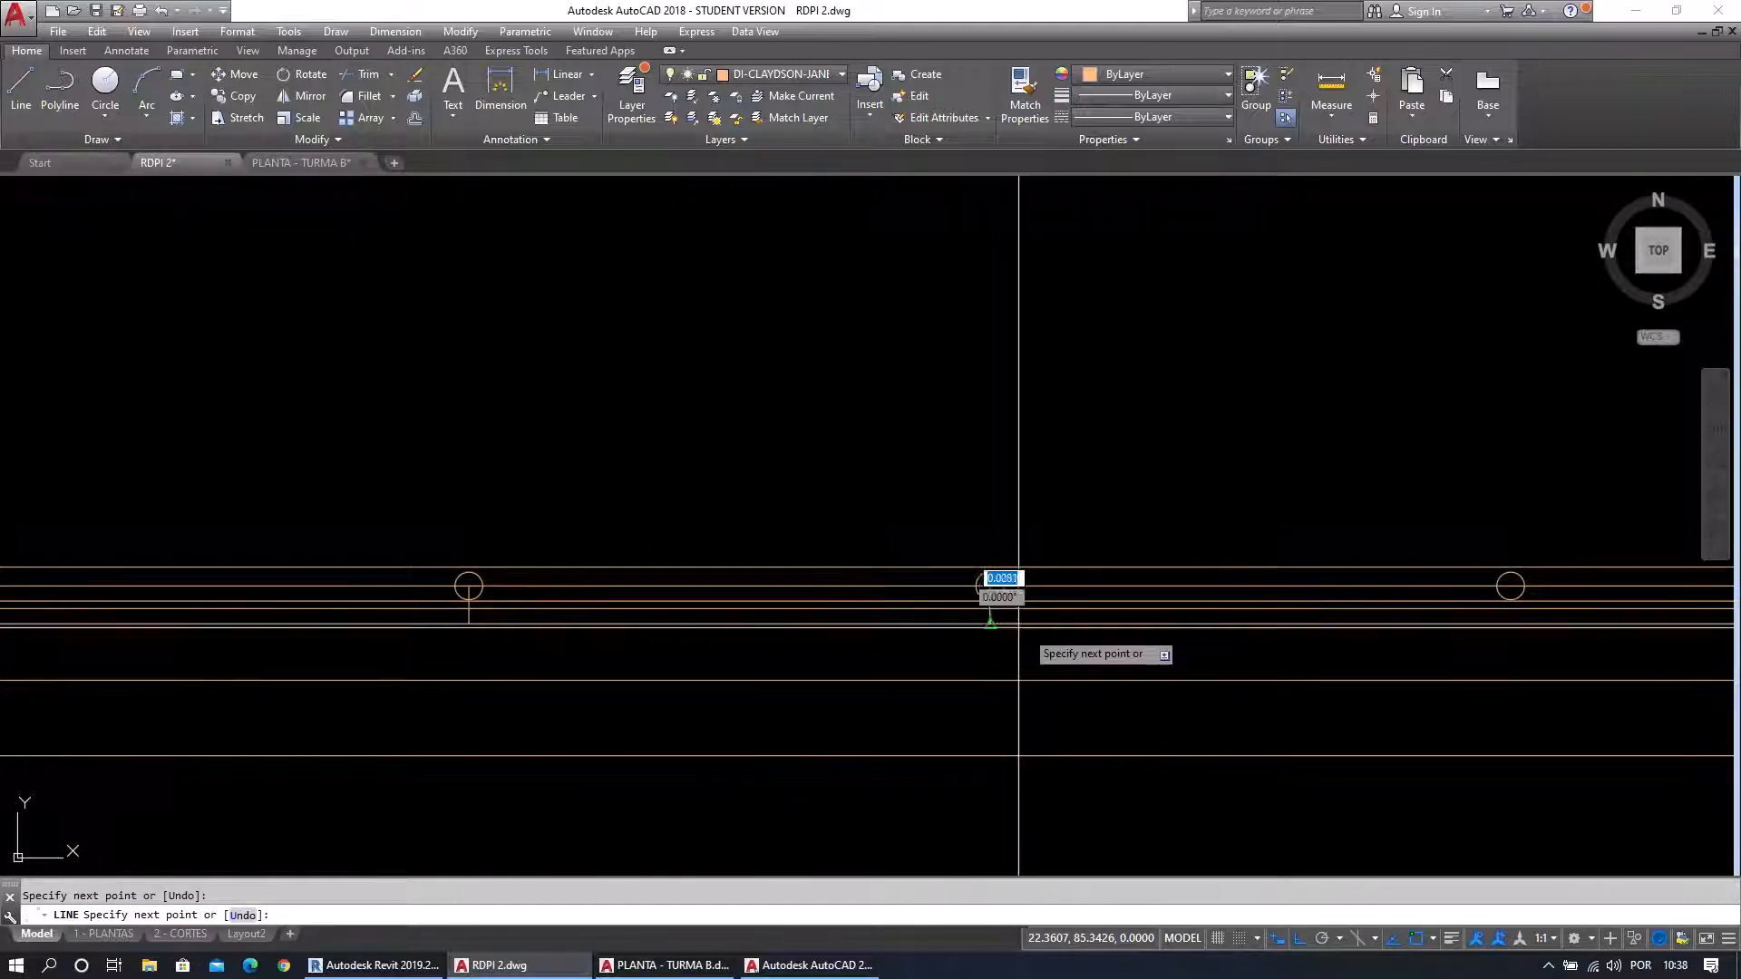
key(Escape)
key(Escape)
middle_drag(1168, 659, 604, 611)
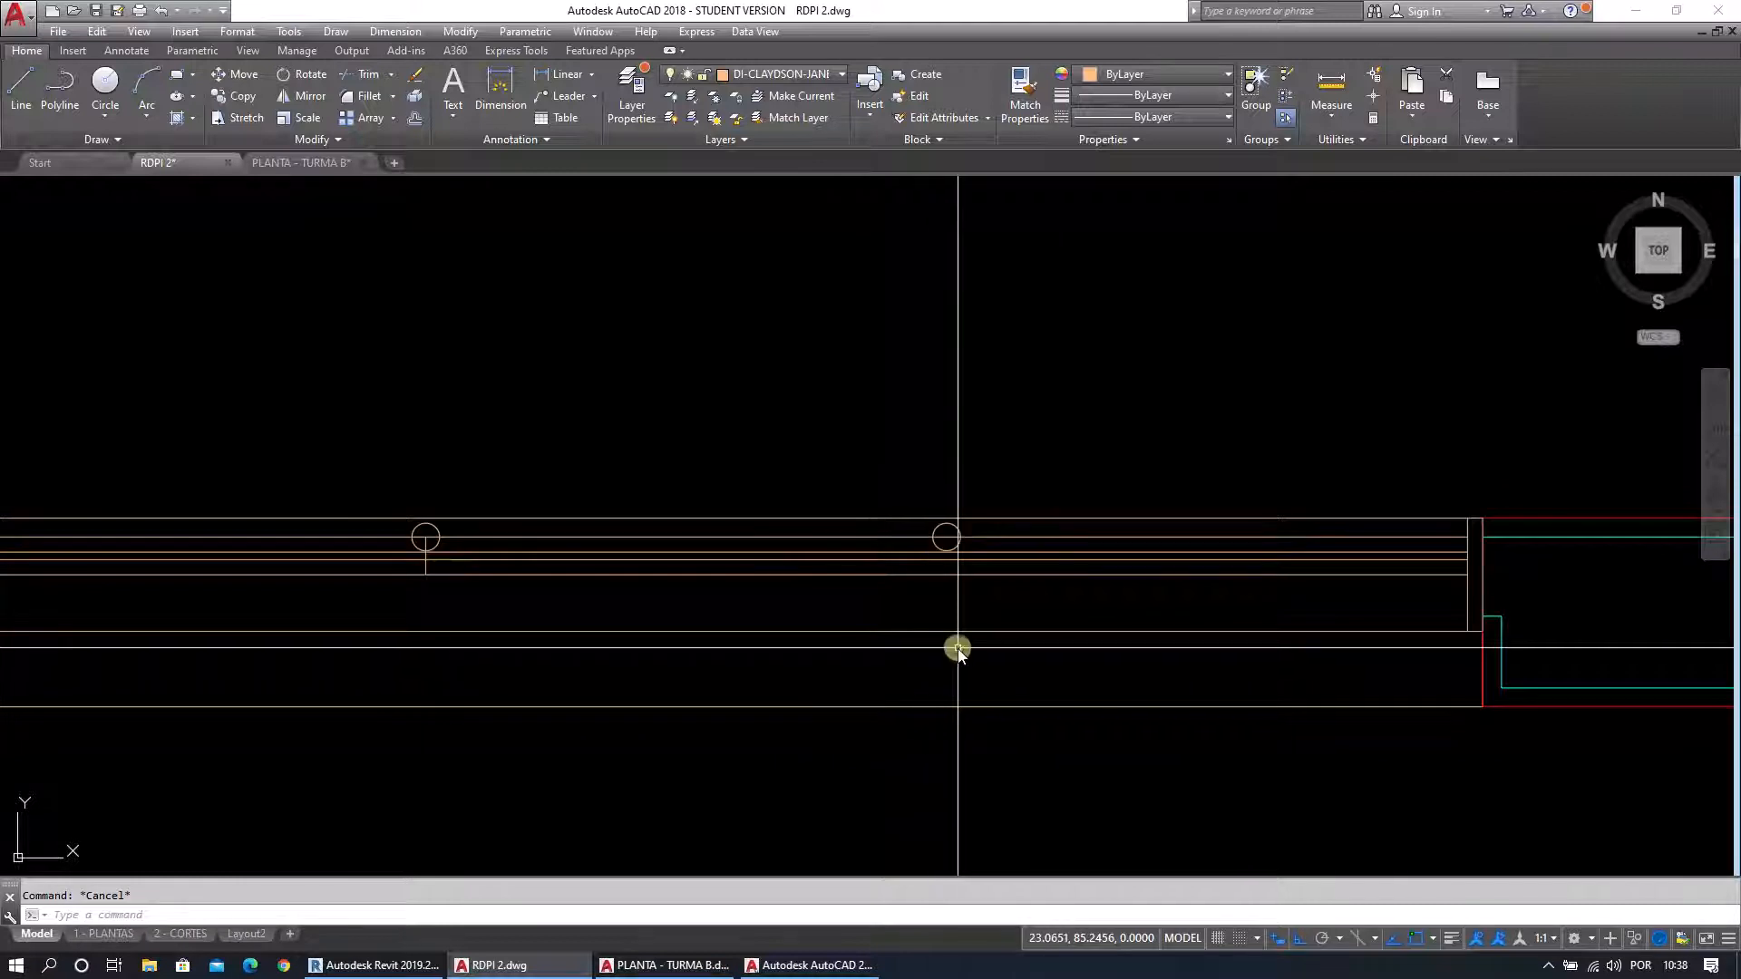
Draw a vertical line from the window's right division point down perpendicular to the lower sash line.
key(space)
click(966, 536)
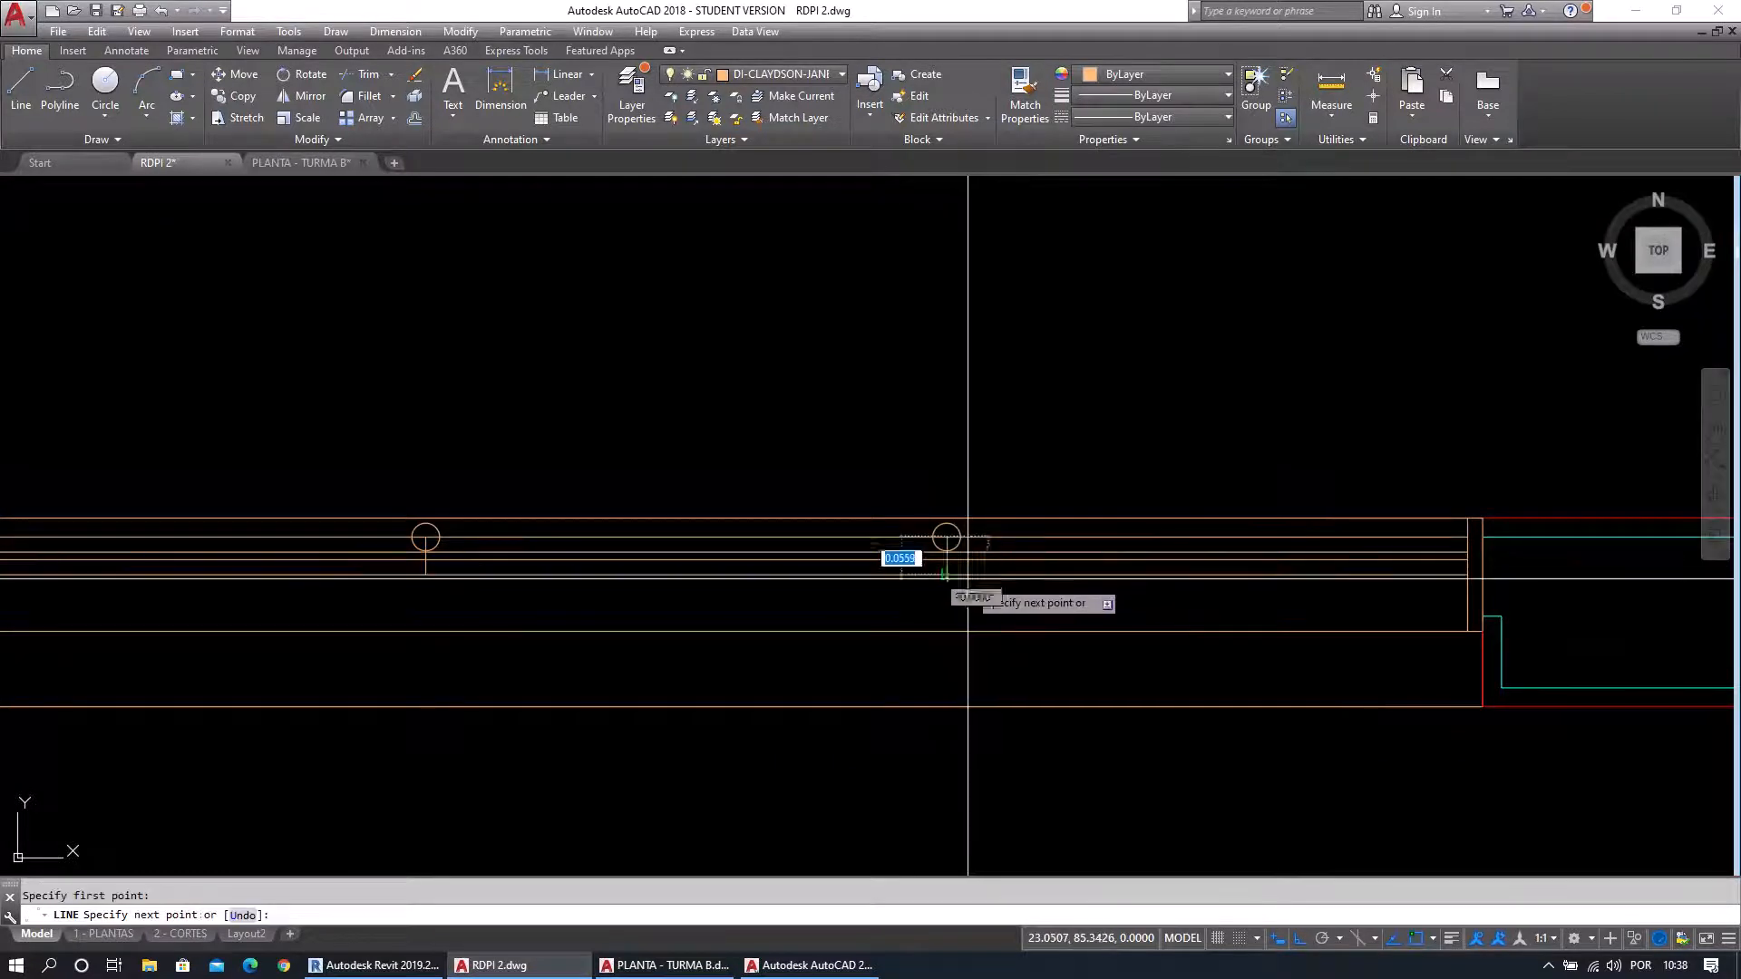
click(968, 577)
key(Escape)
Delete the three circle-style division points from the window, keeping the vertical division lines.
scroll(1158, 726, down, 4)
middle_drag(960, 726, 980, 680)
scroll(948, 704, up, 2)
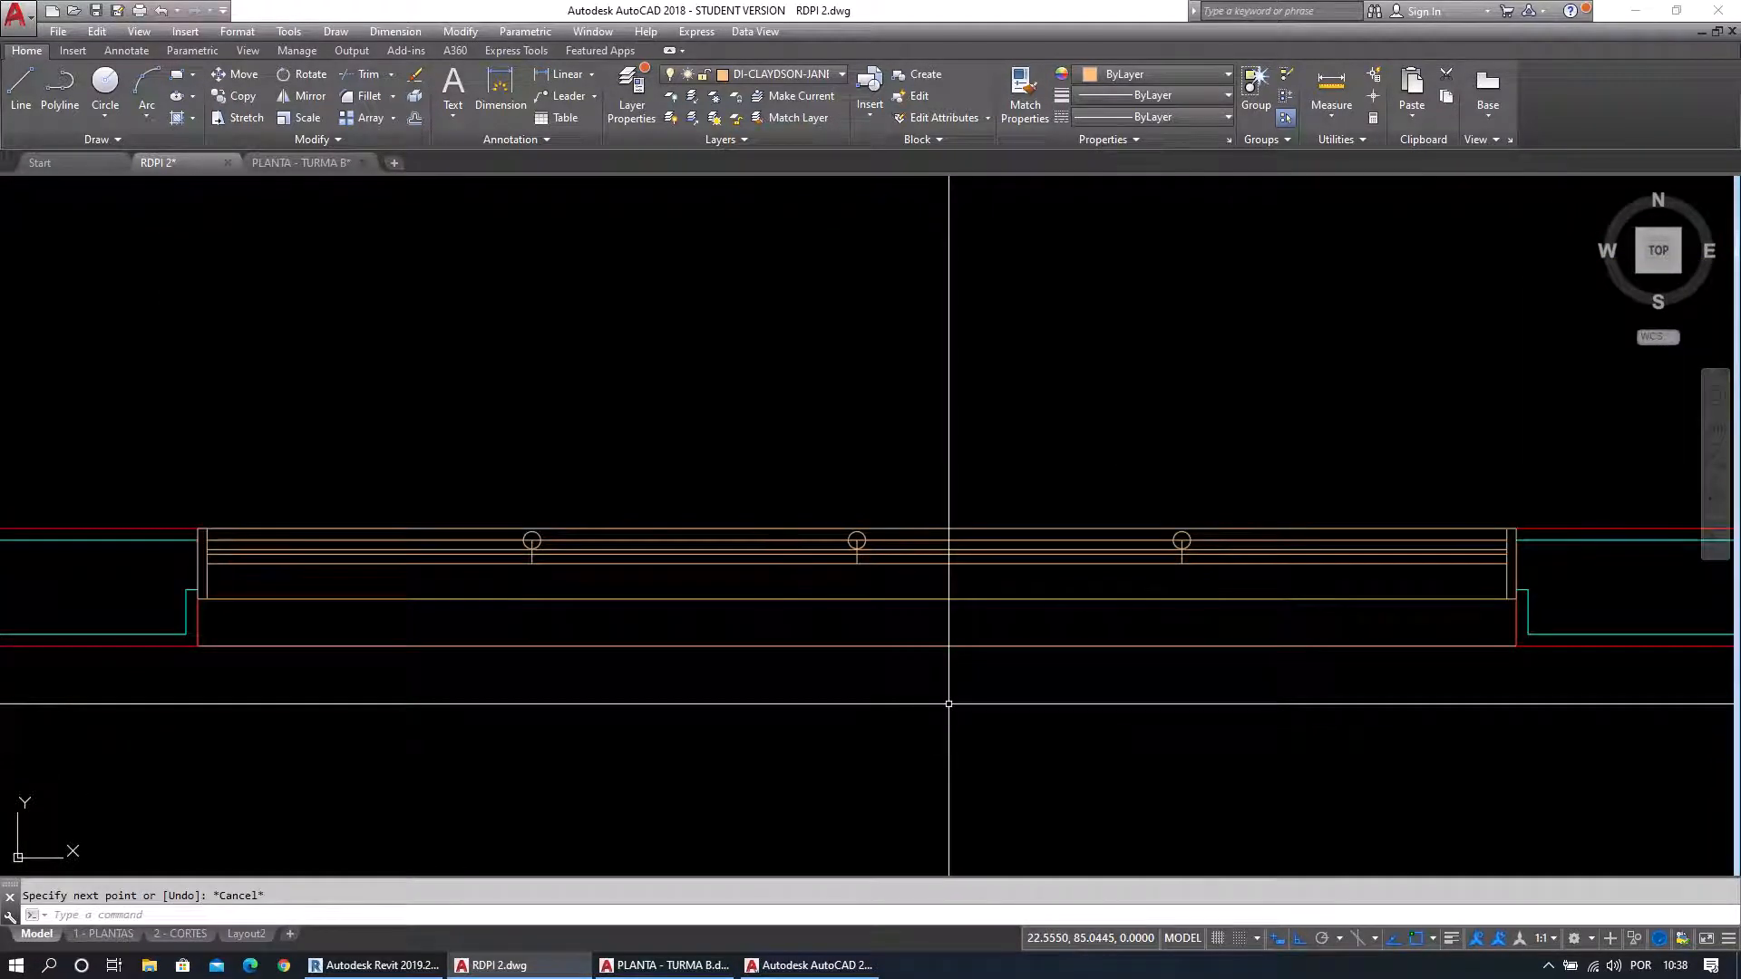
key(Delete)
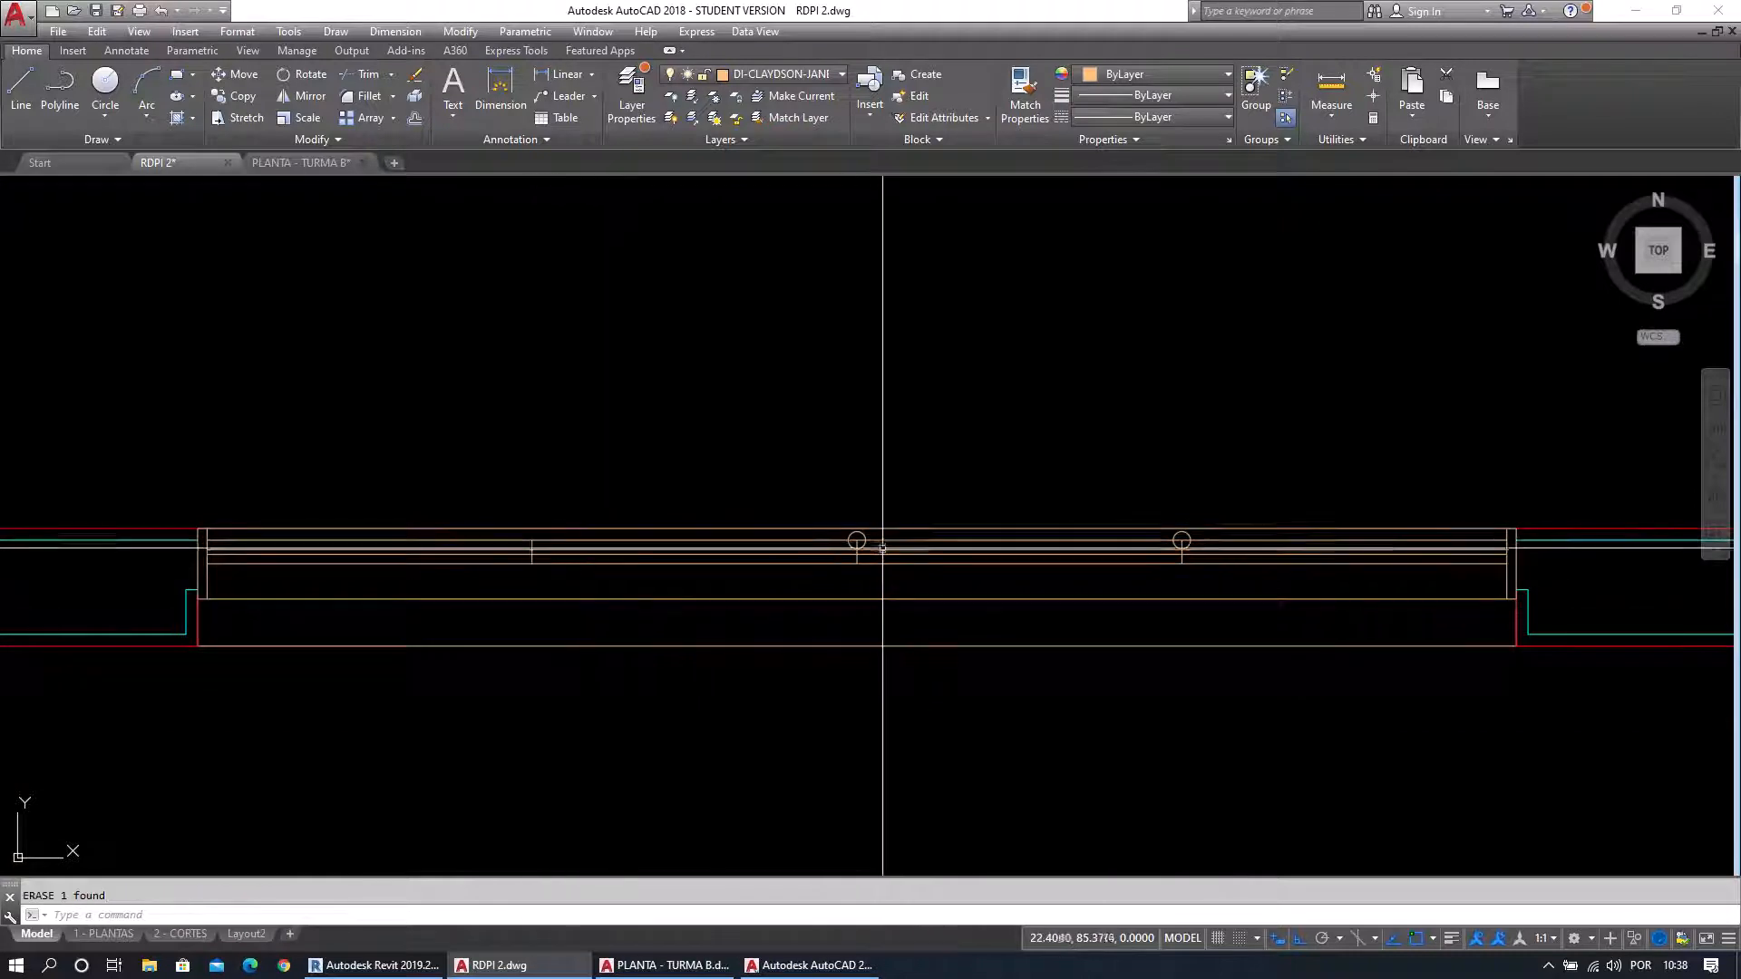
click(863, 544)
key(Delete)
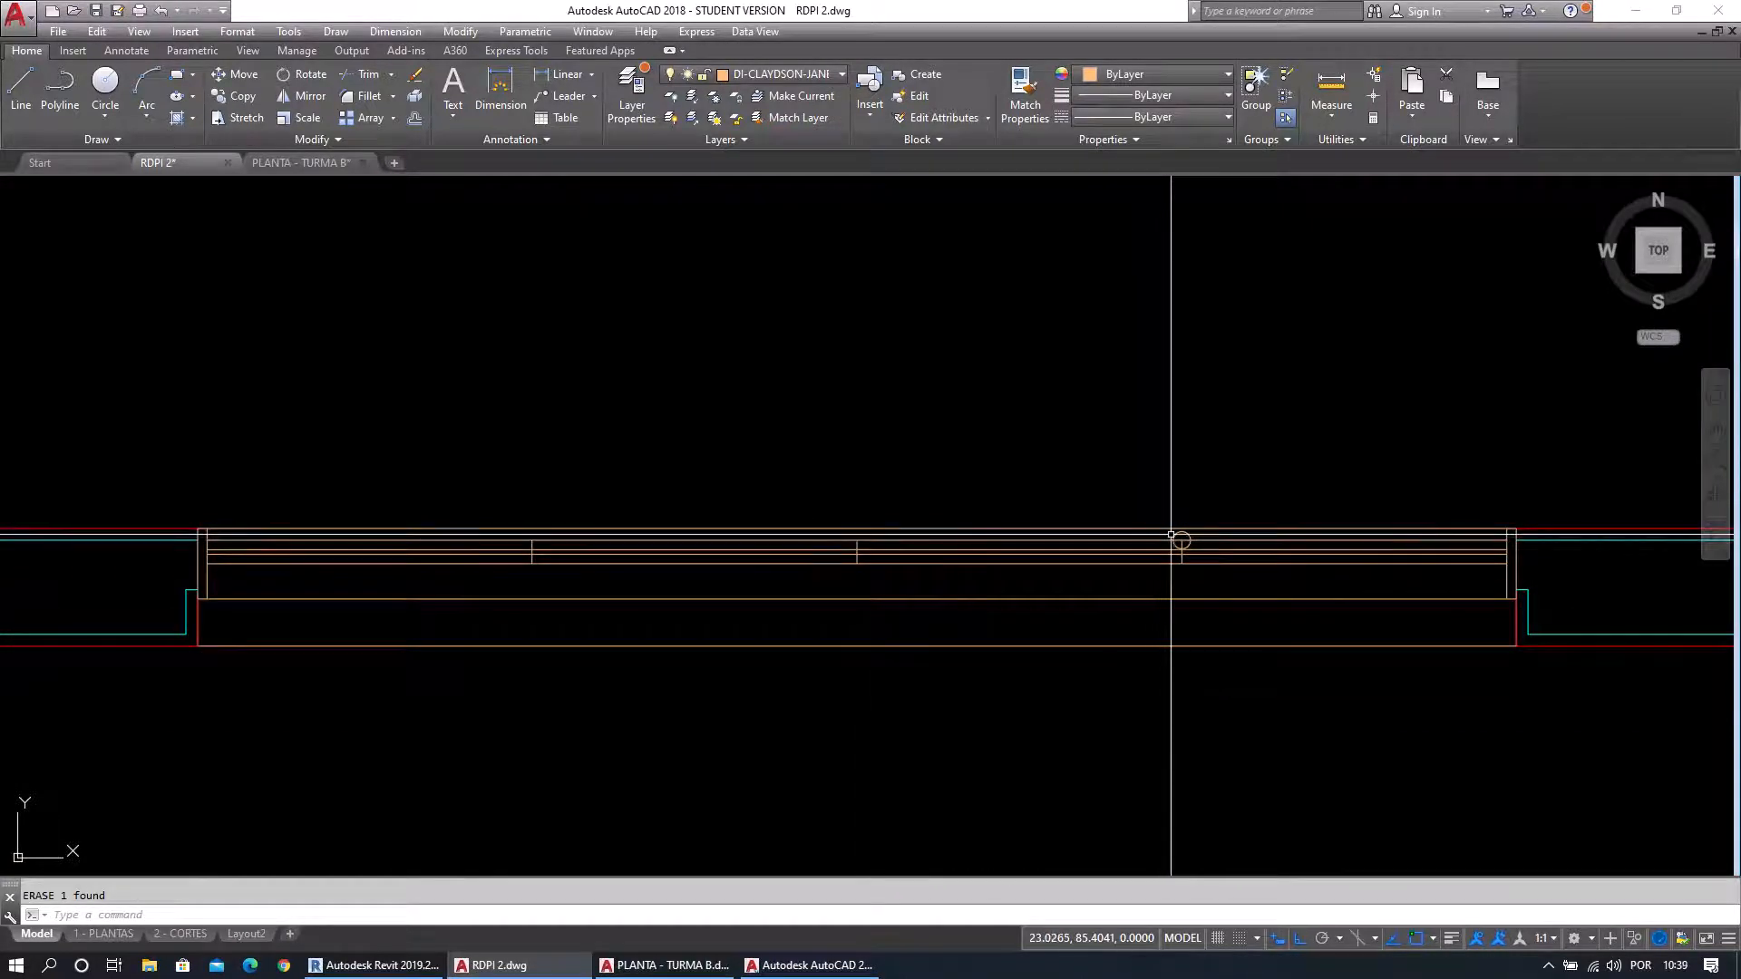
click(1173, 541)
click(1179, 541)
key(Delete)
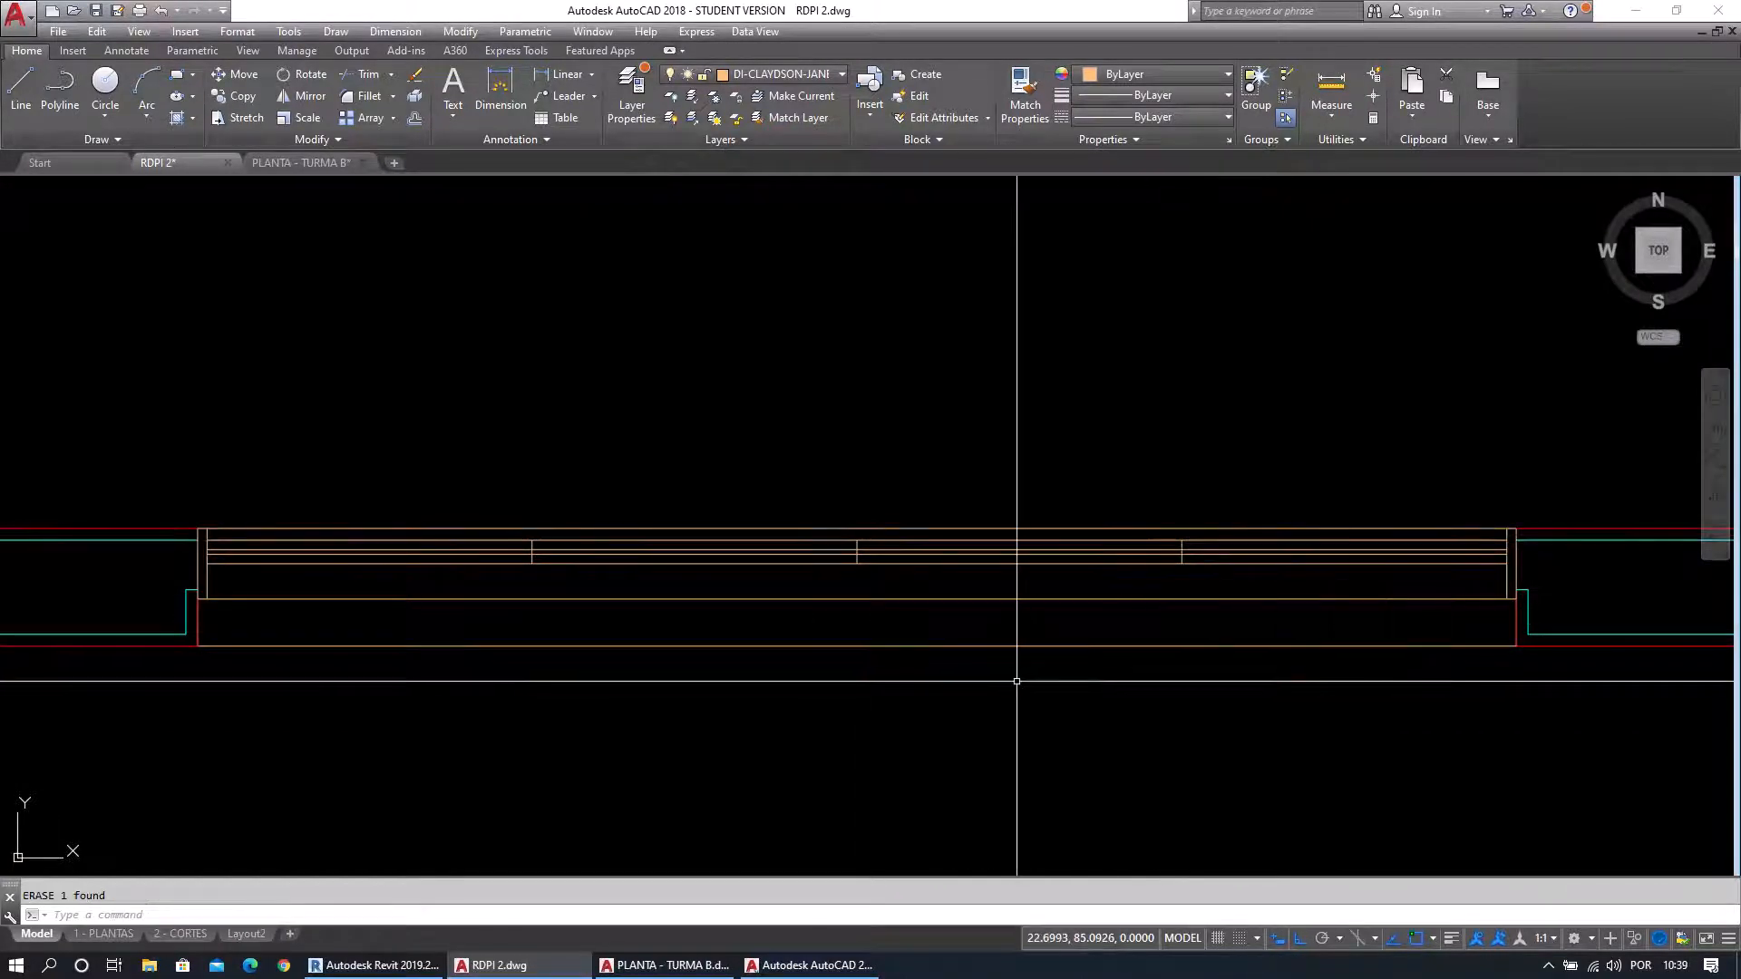
key(Escape)
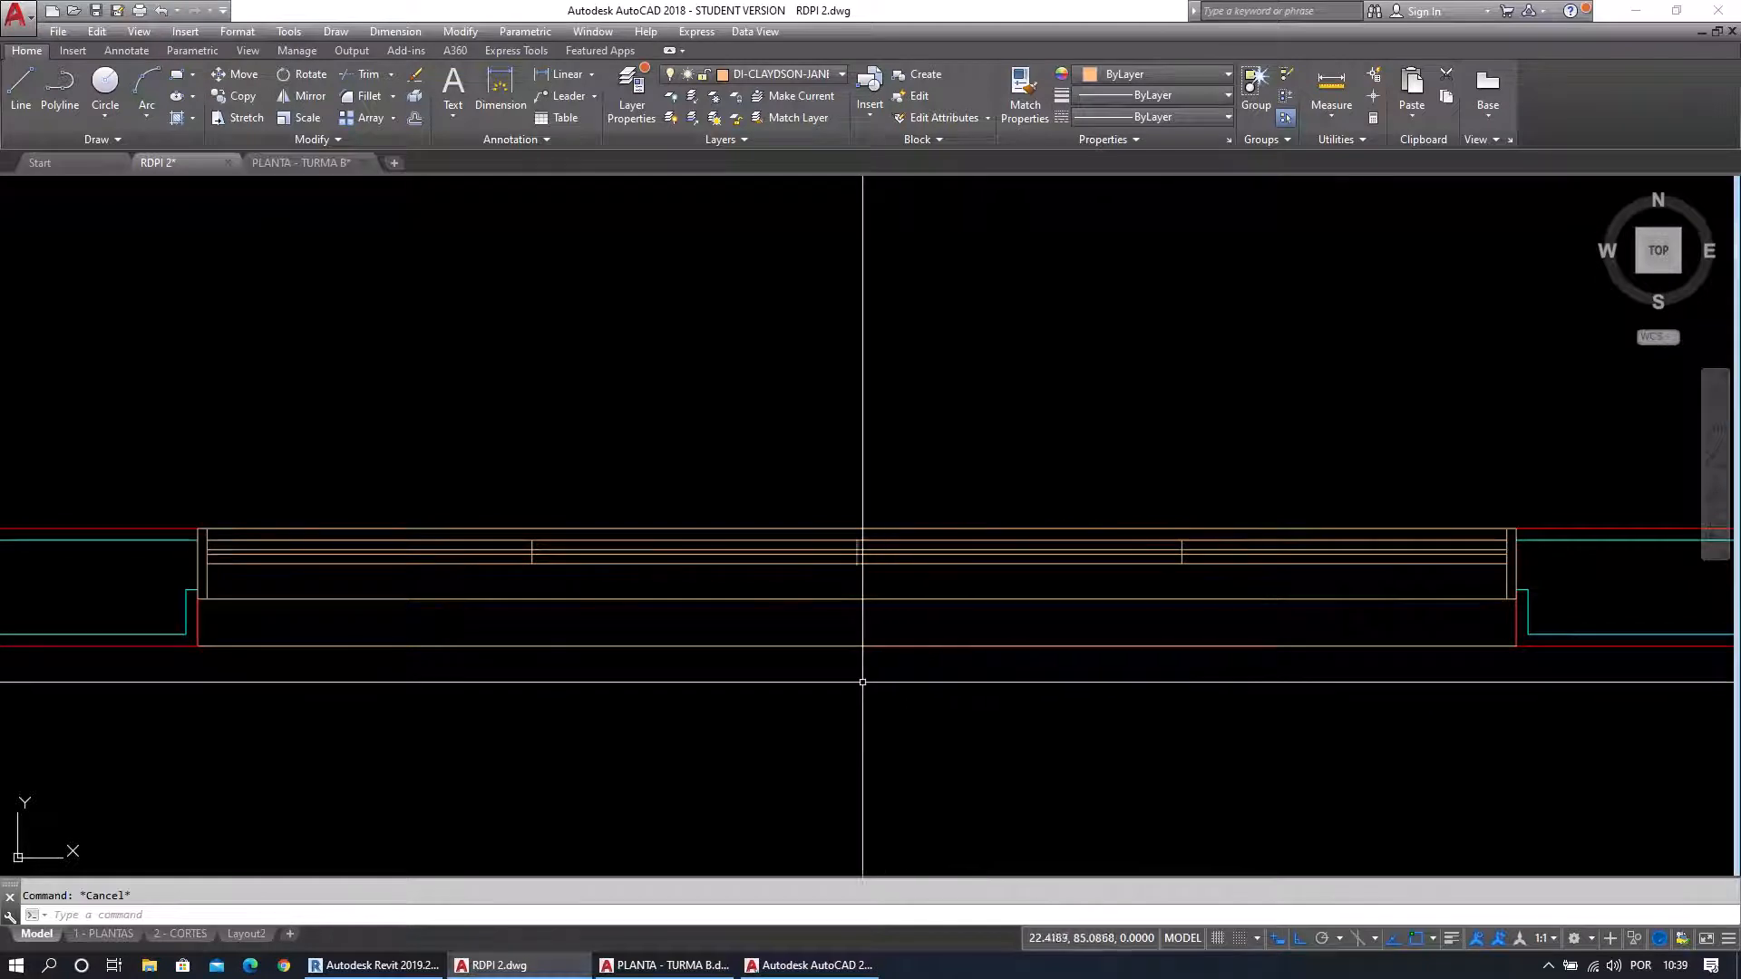
Switch to Revit, examine how the sliding window's sashes overlap in the floor plan, and return to the AutoCAD drawing.
scroll(505, 602, up, 2)
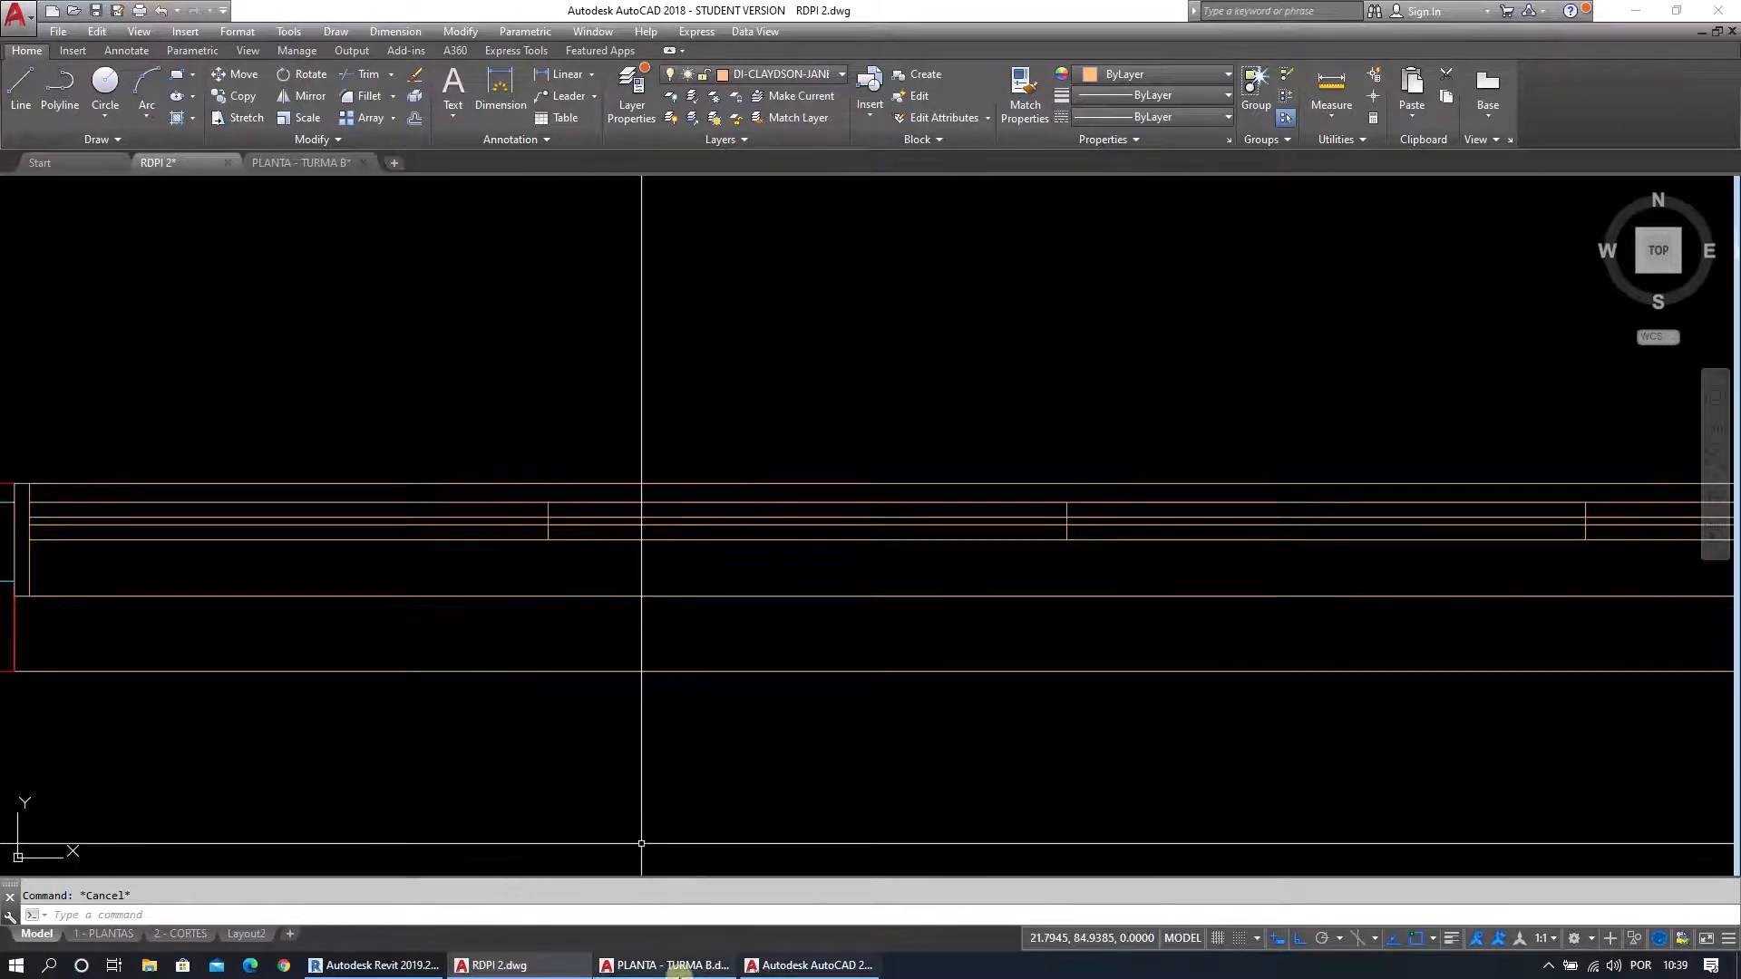
click(374, 965)
scroll(900, 633, up, 3)
scroll(901, 633, up, 3)
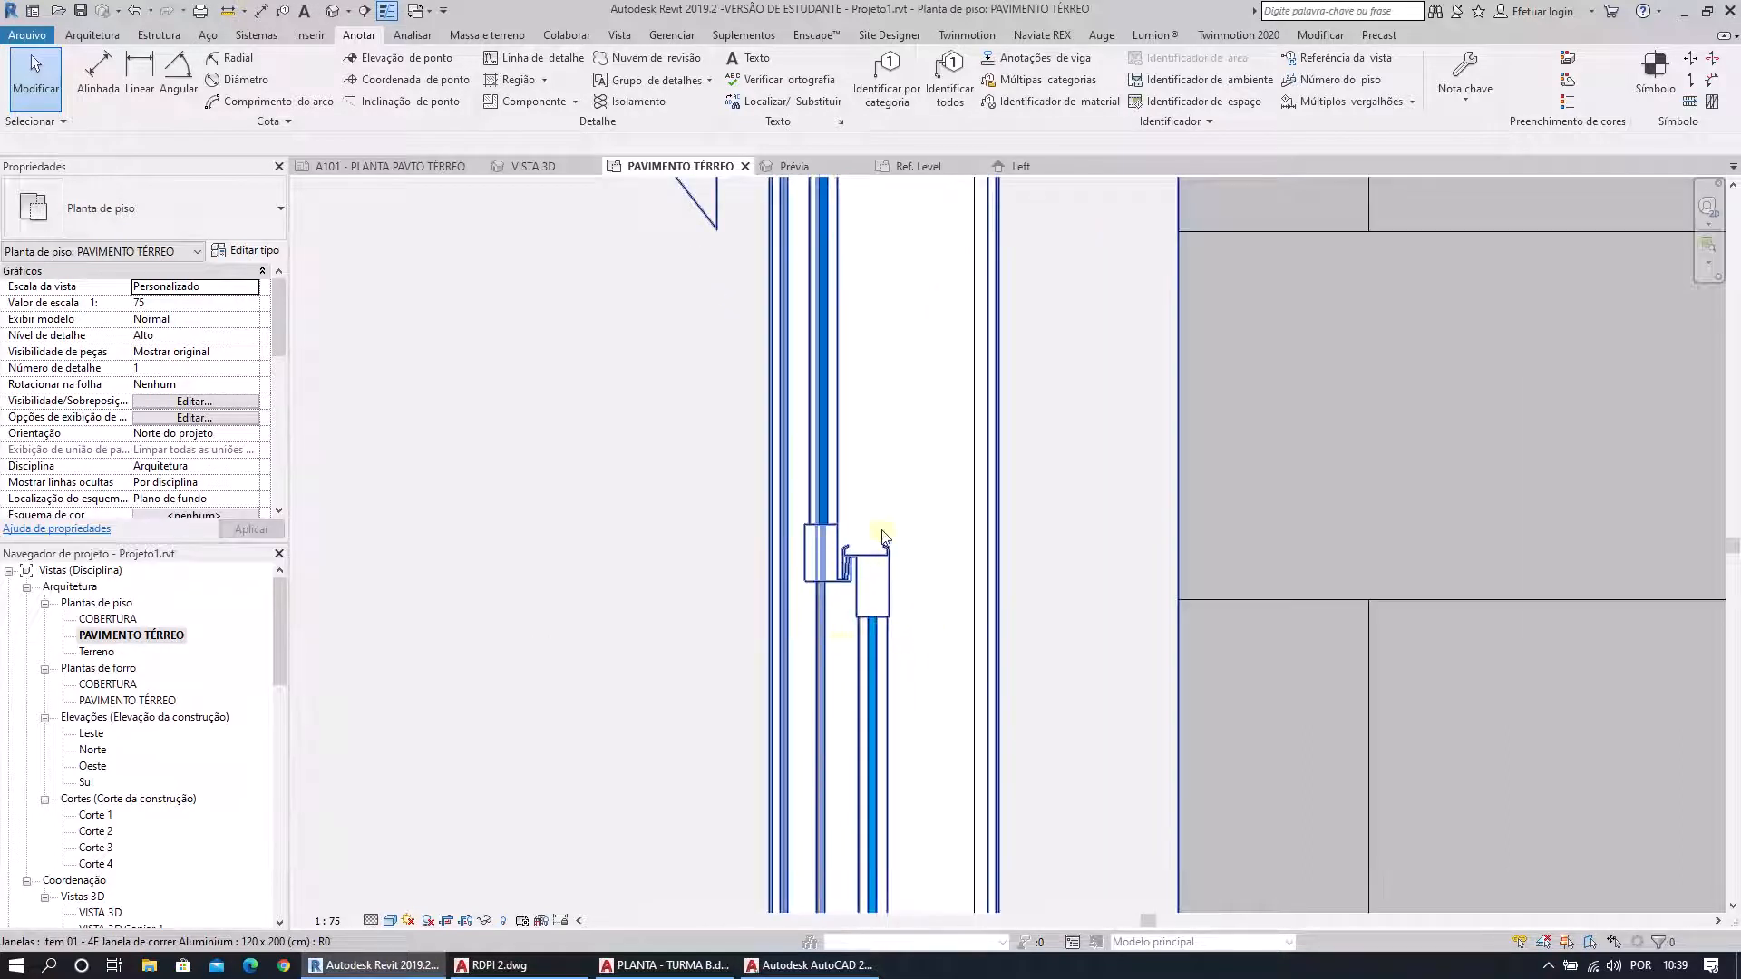
click(367, 966)
scroll(698, 636, up, 3)
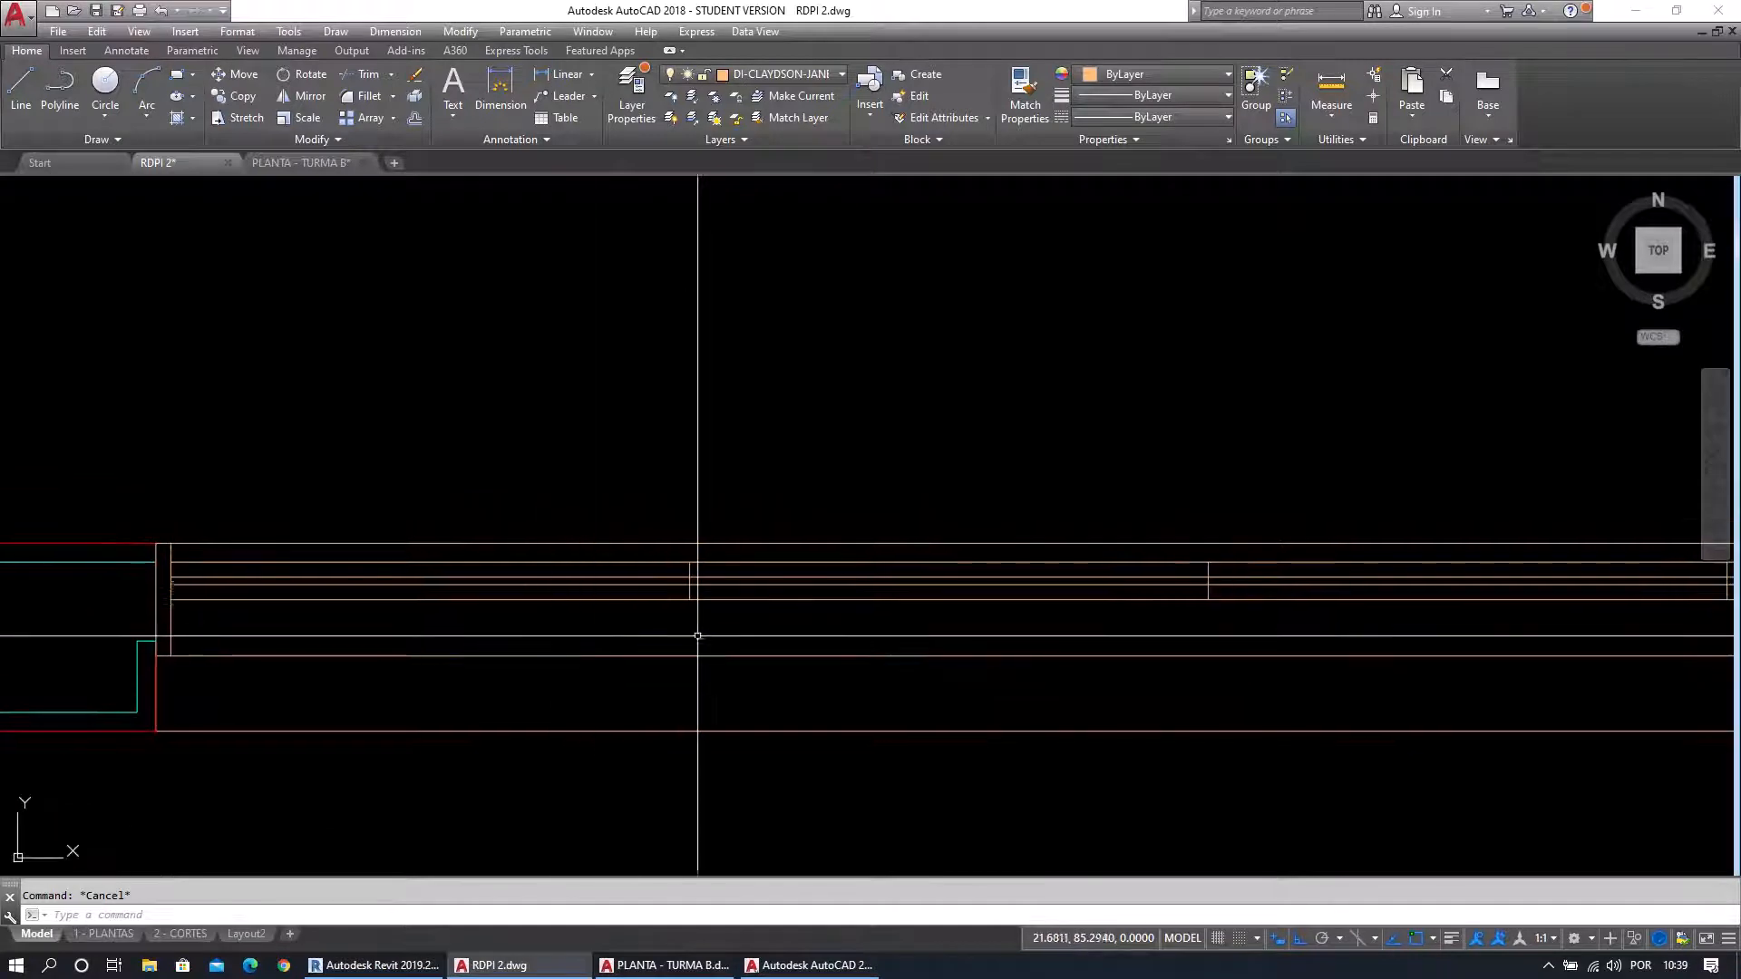
Offset the window's left division line by 0.02 to both sides.
scroll(716, 636, up, 2)
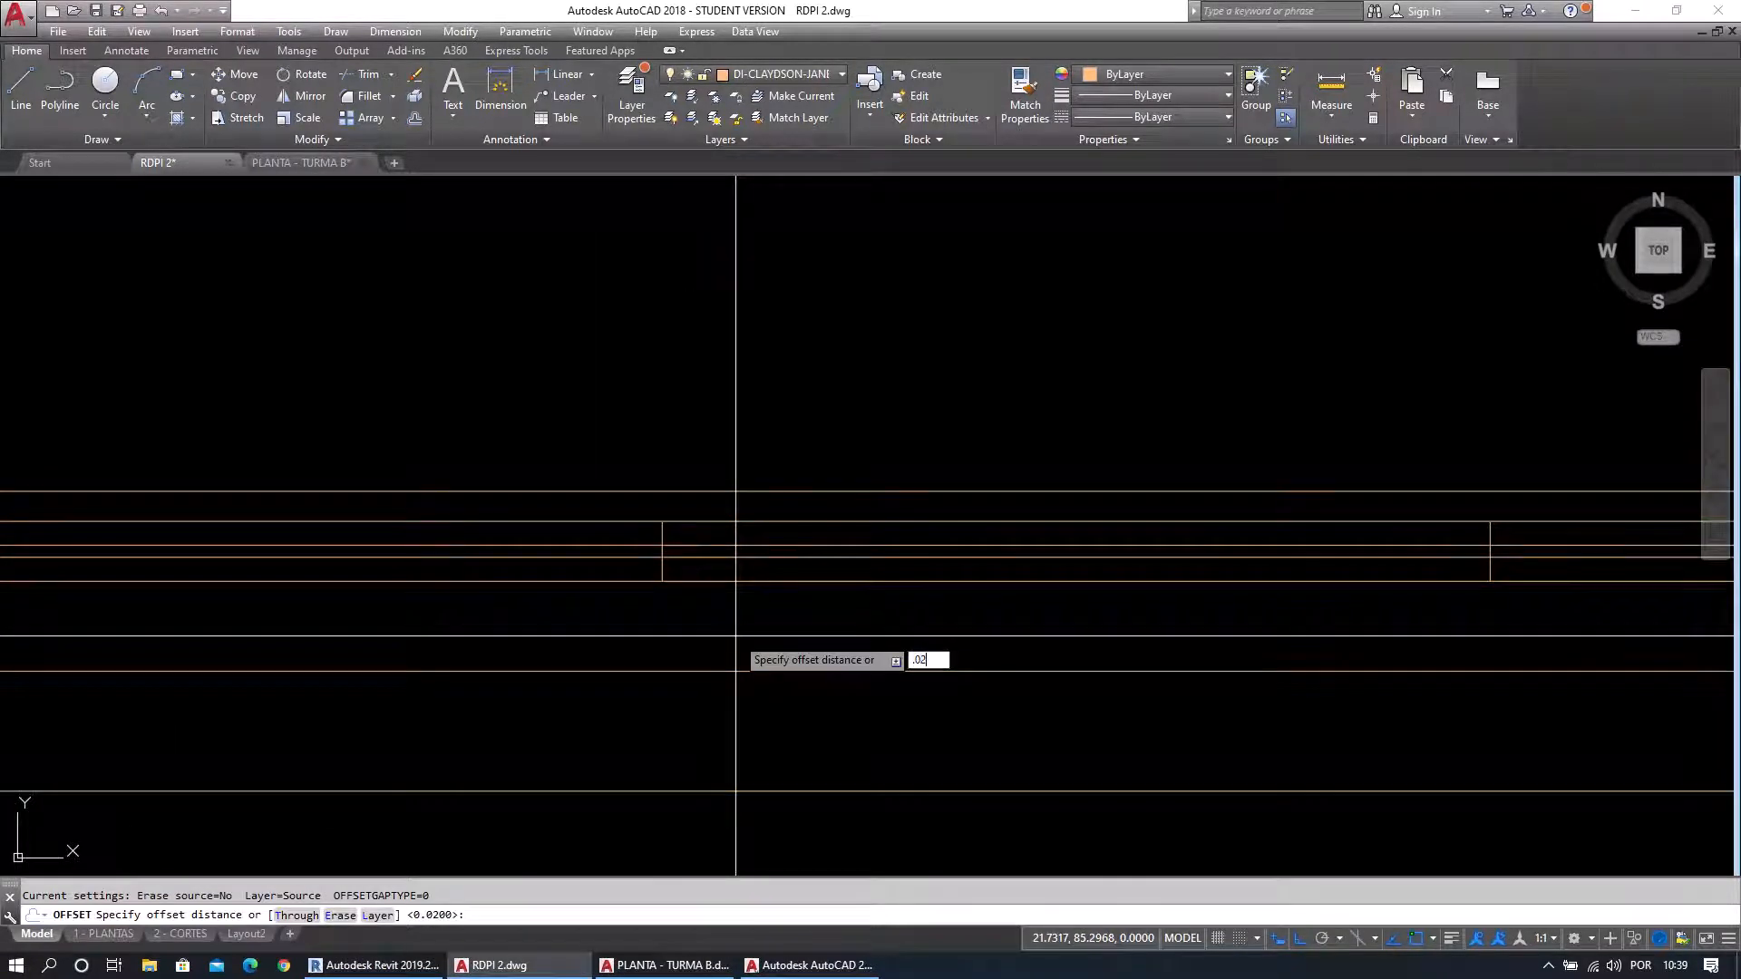
click(663, 535)
click(653, 531)
click(662, 533)
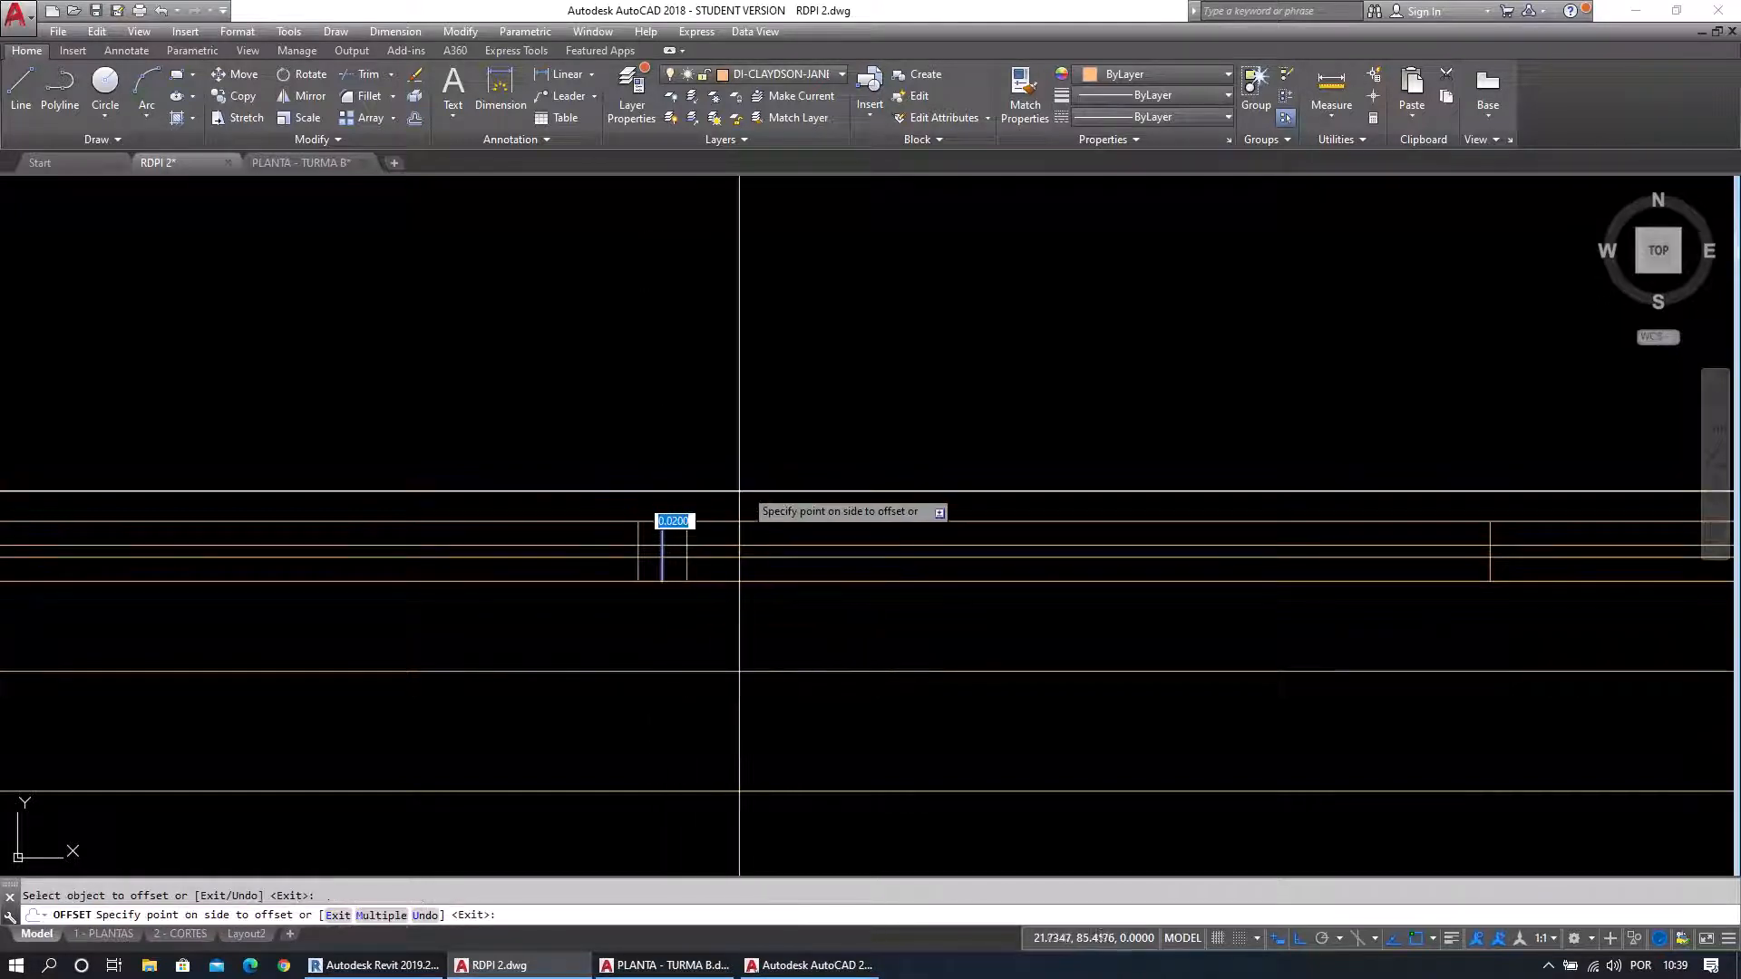
click(866, 449)
key(Escape)
Offset the window's middle division line by 0.04 to both sides.
scroll(825, 612, down, 2)
middle_drag(825, 611, 764, 584)
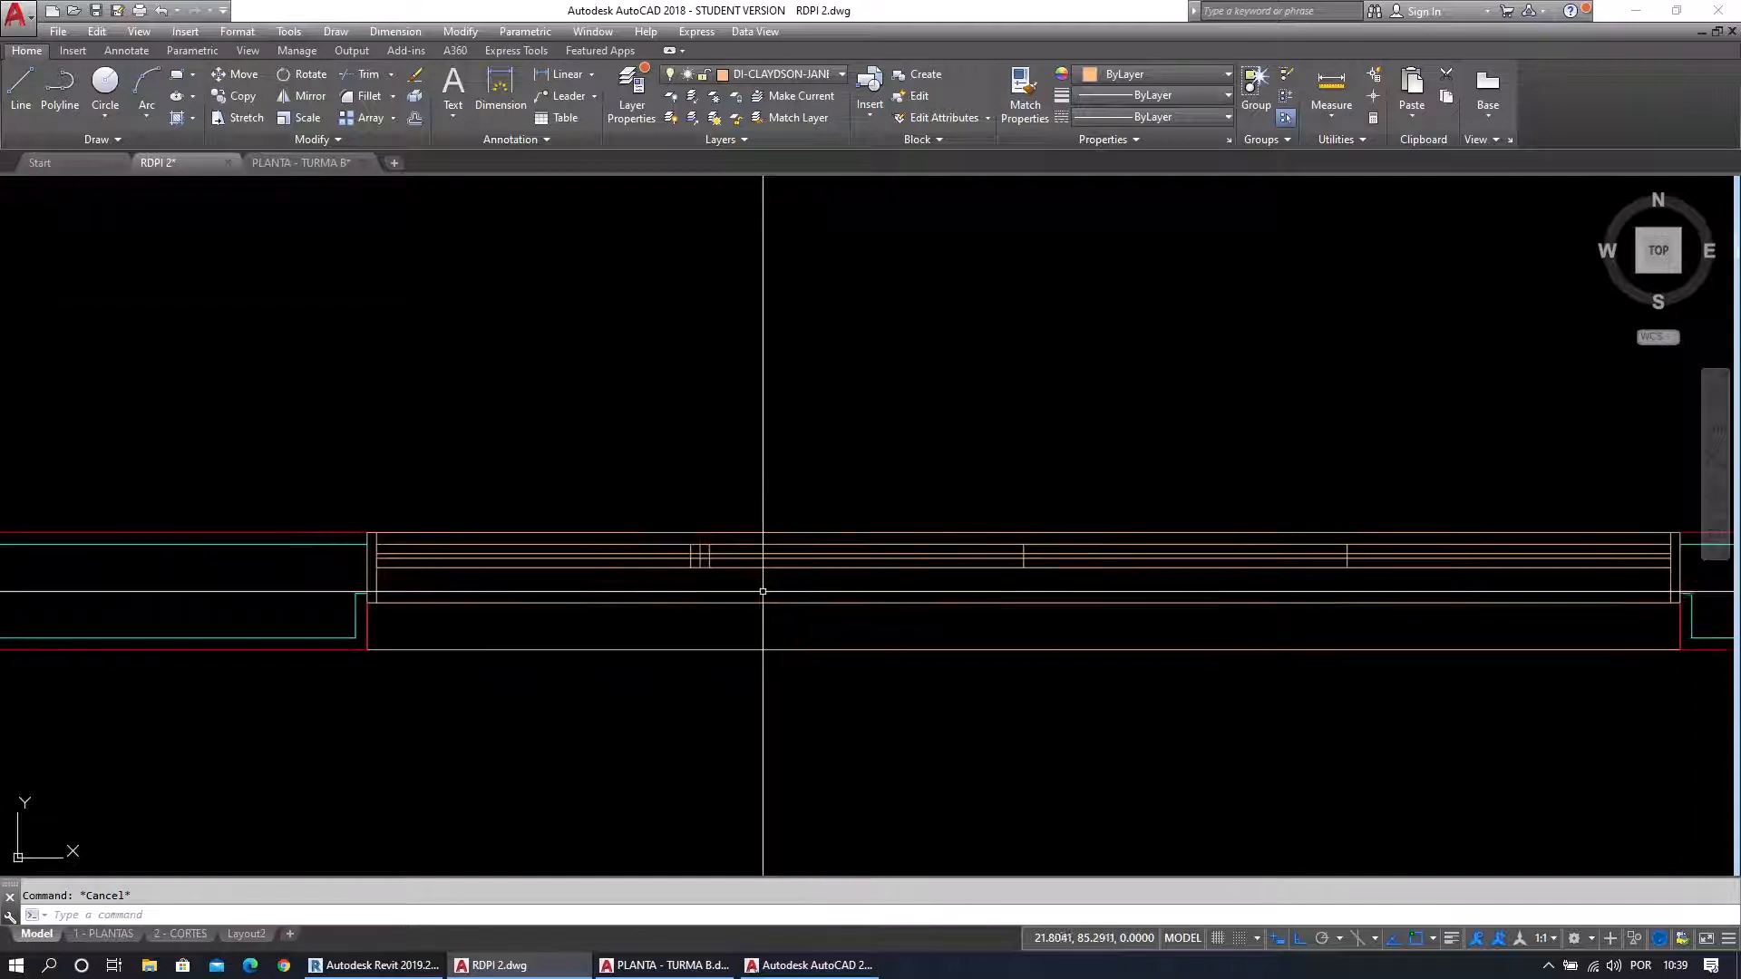
middle_drag(974, 601, 524, 520)
key(space)
scroll(598, 504, up, 3)
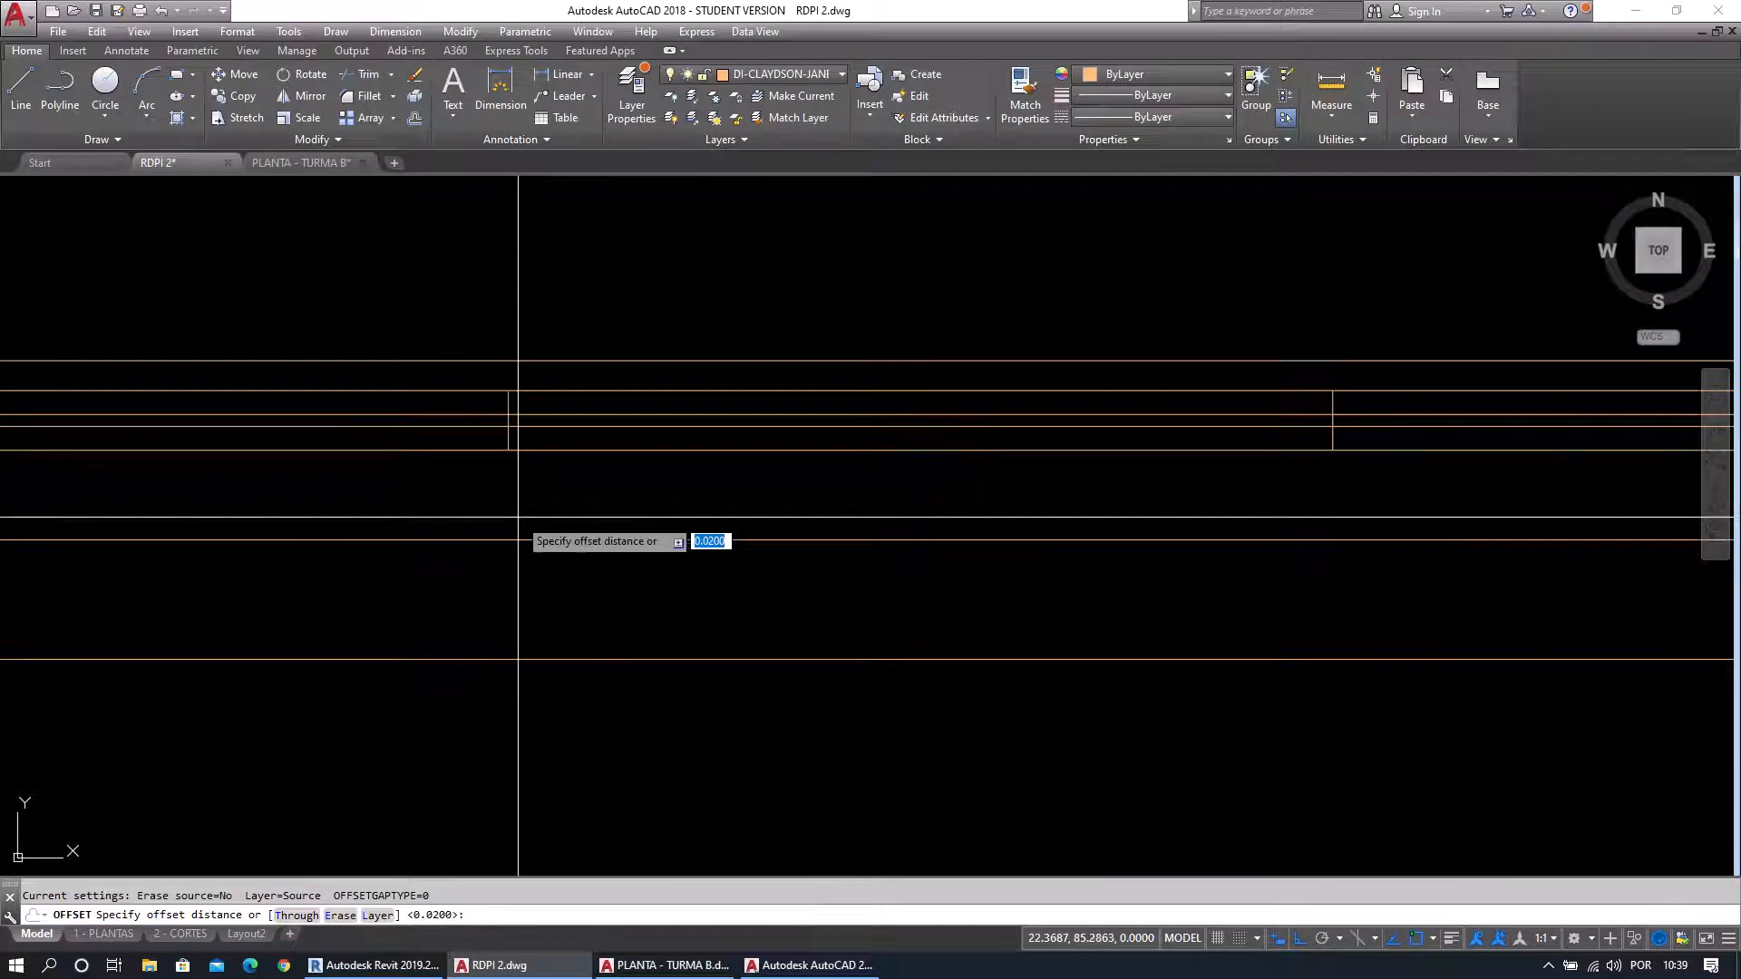
key(Return)
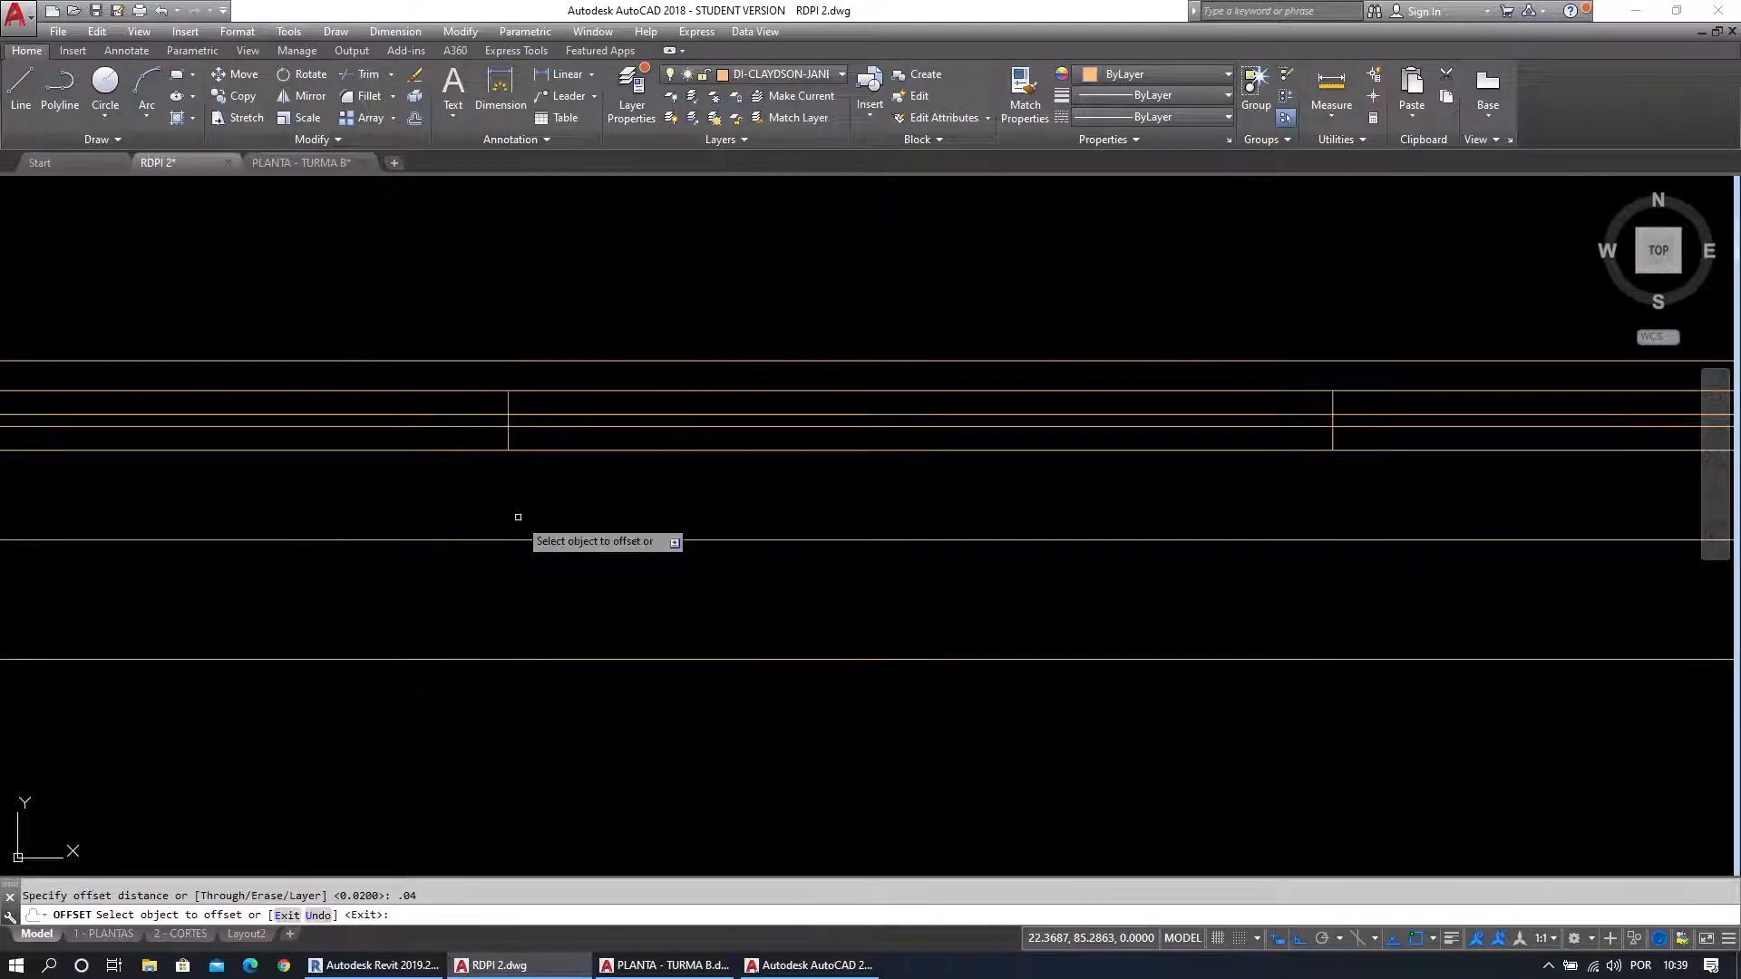
click(510, 400)
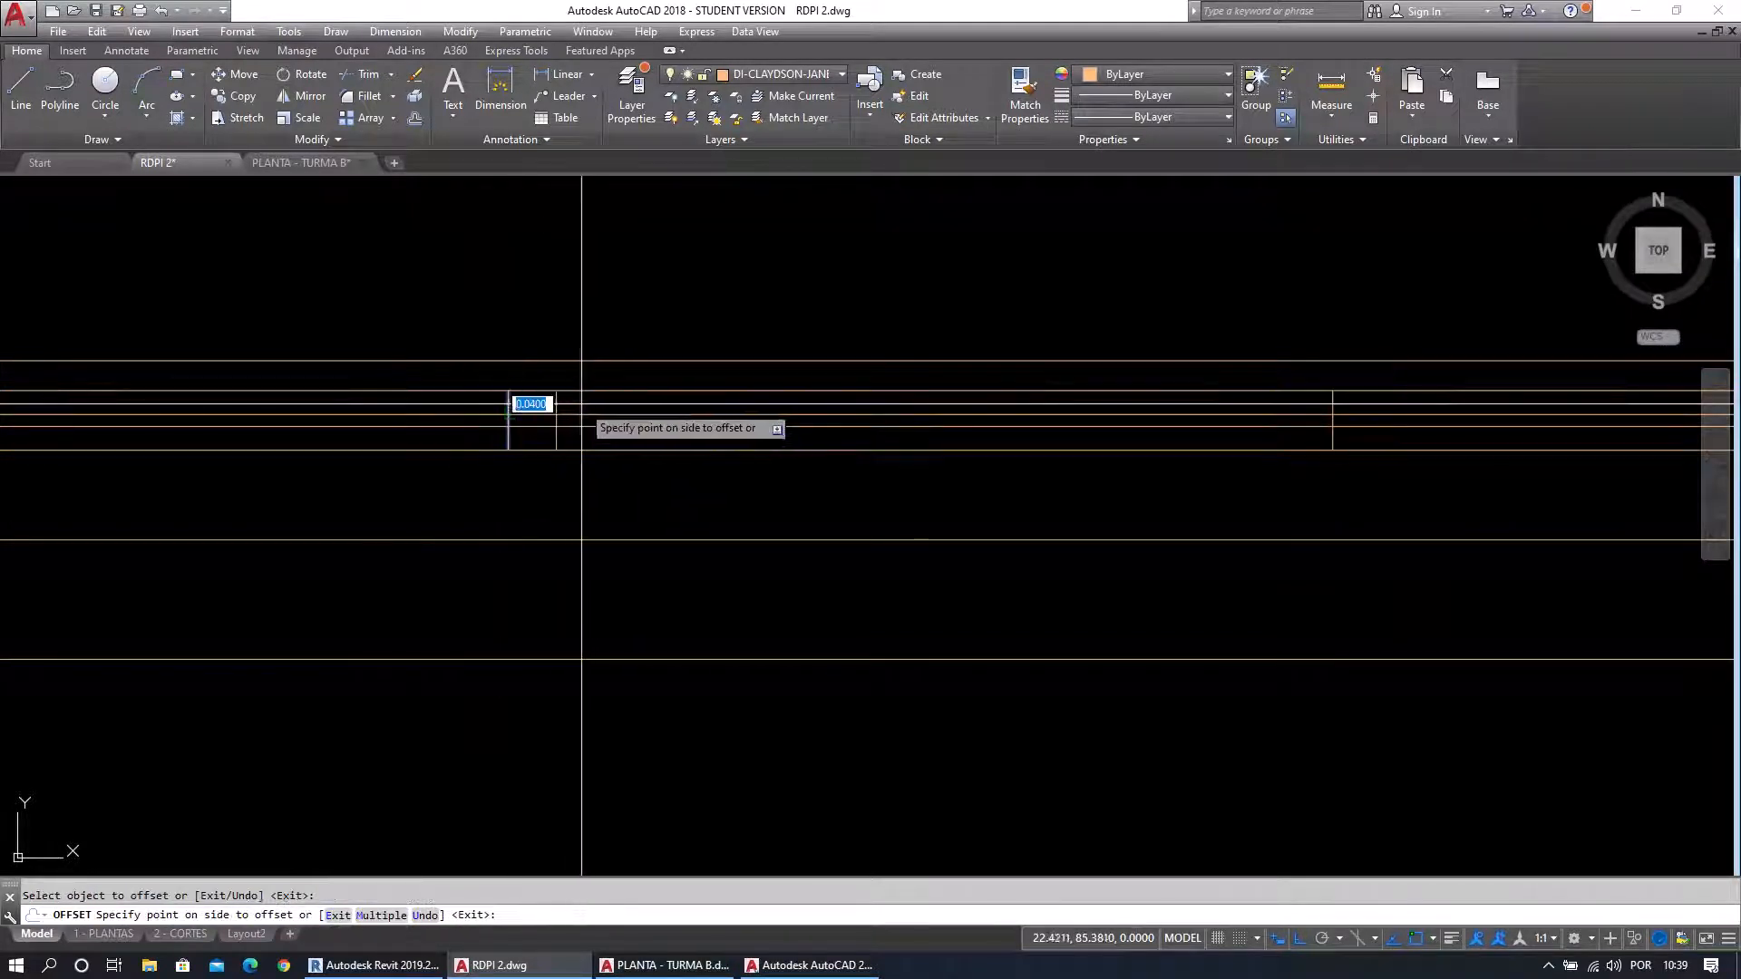
click(507, 402)
click(405, 393)
key(Escape)
key(Escape)
Offset the window's right division line by 0.02 to both sides and erase the duplicate offset line.
middle_drag(956, 481, 236, 493)
key(Return)
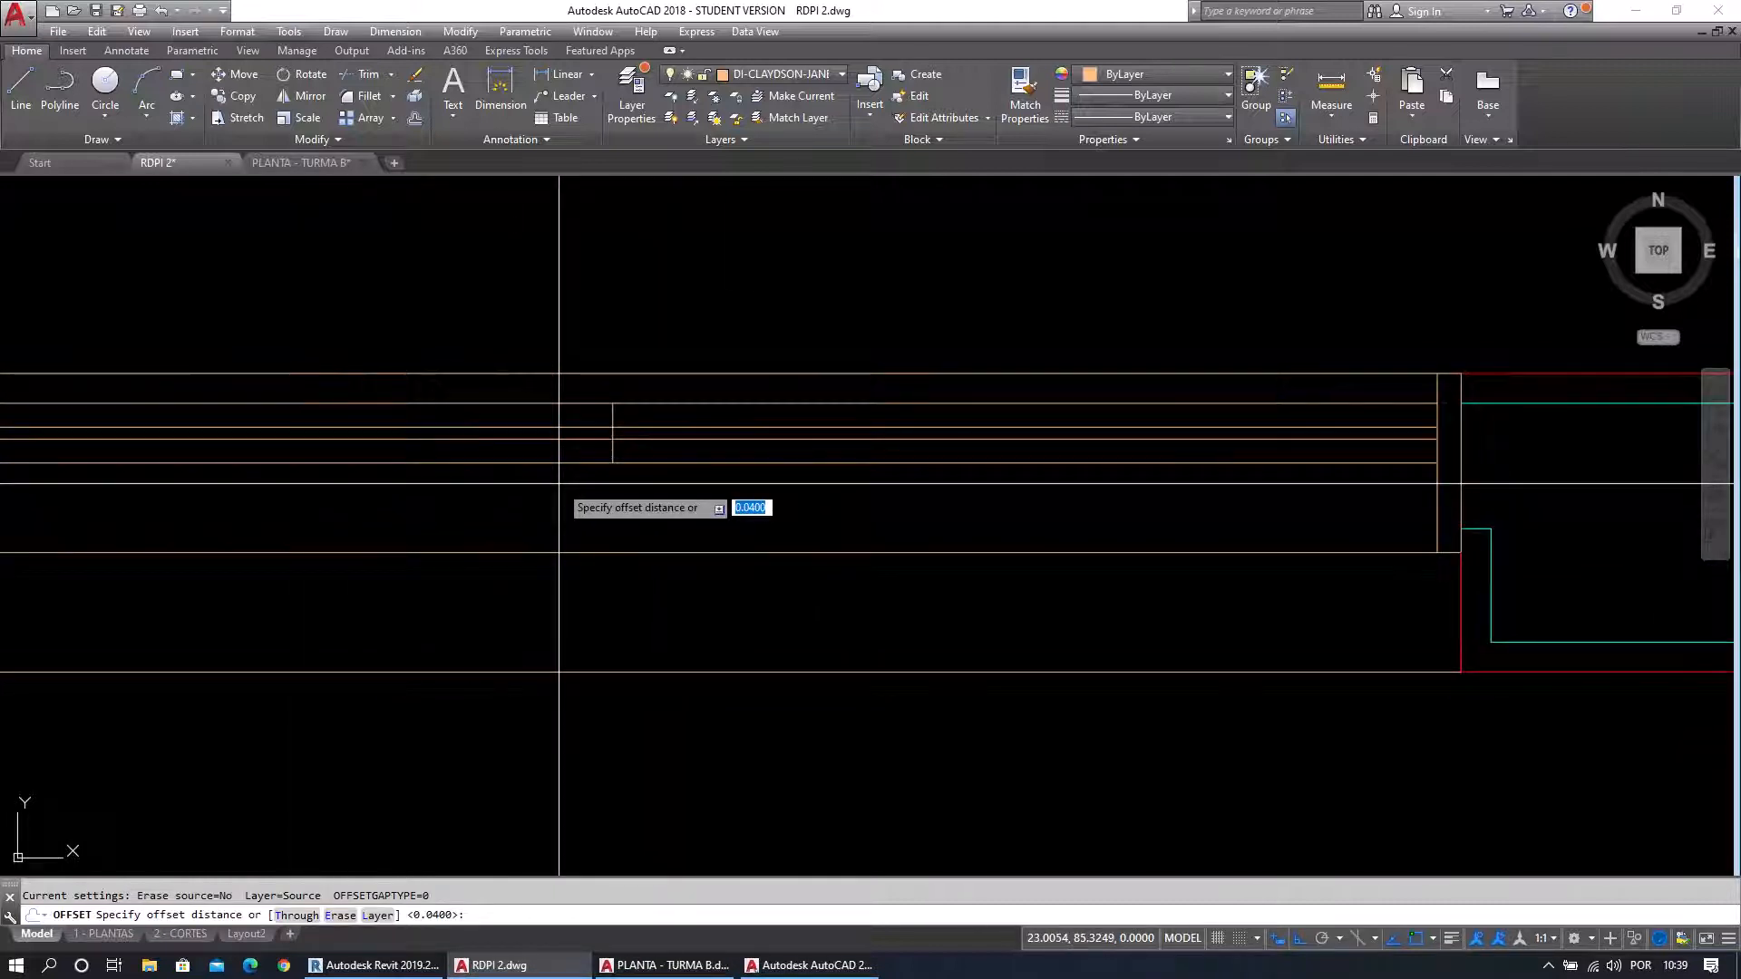
key(Return)
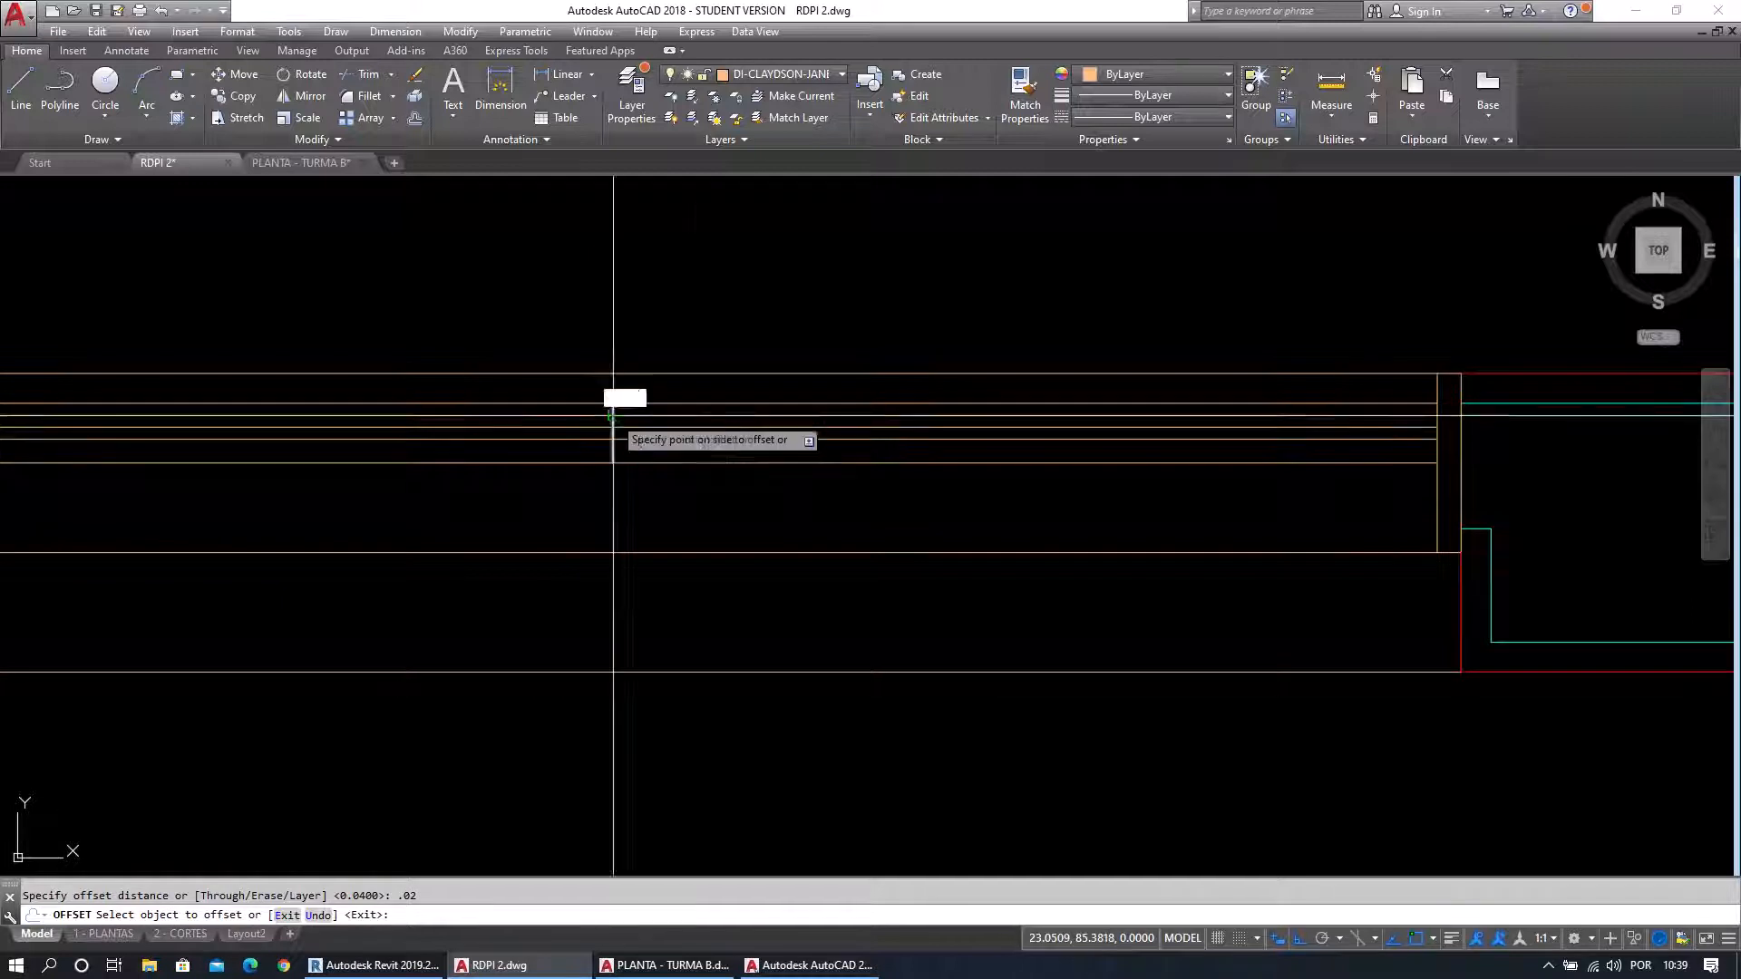
click(612, 426)
click(603, 403)
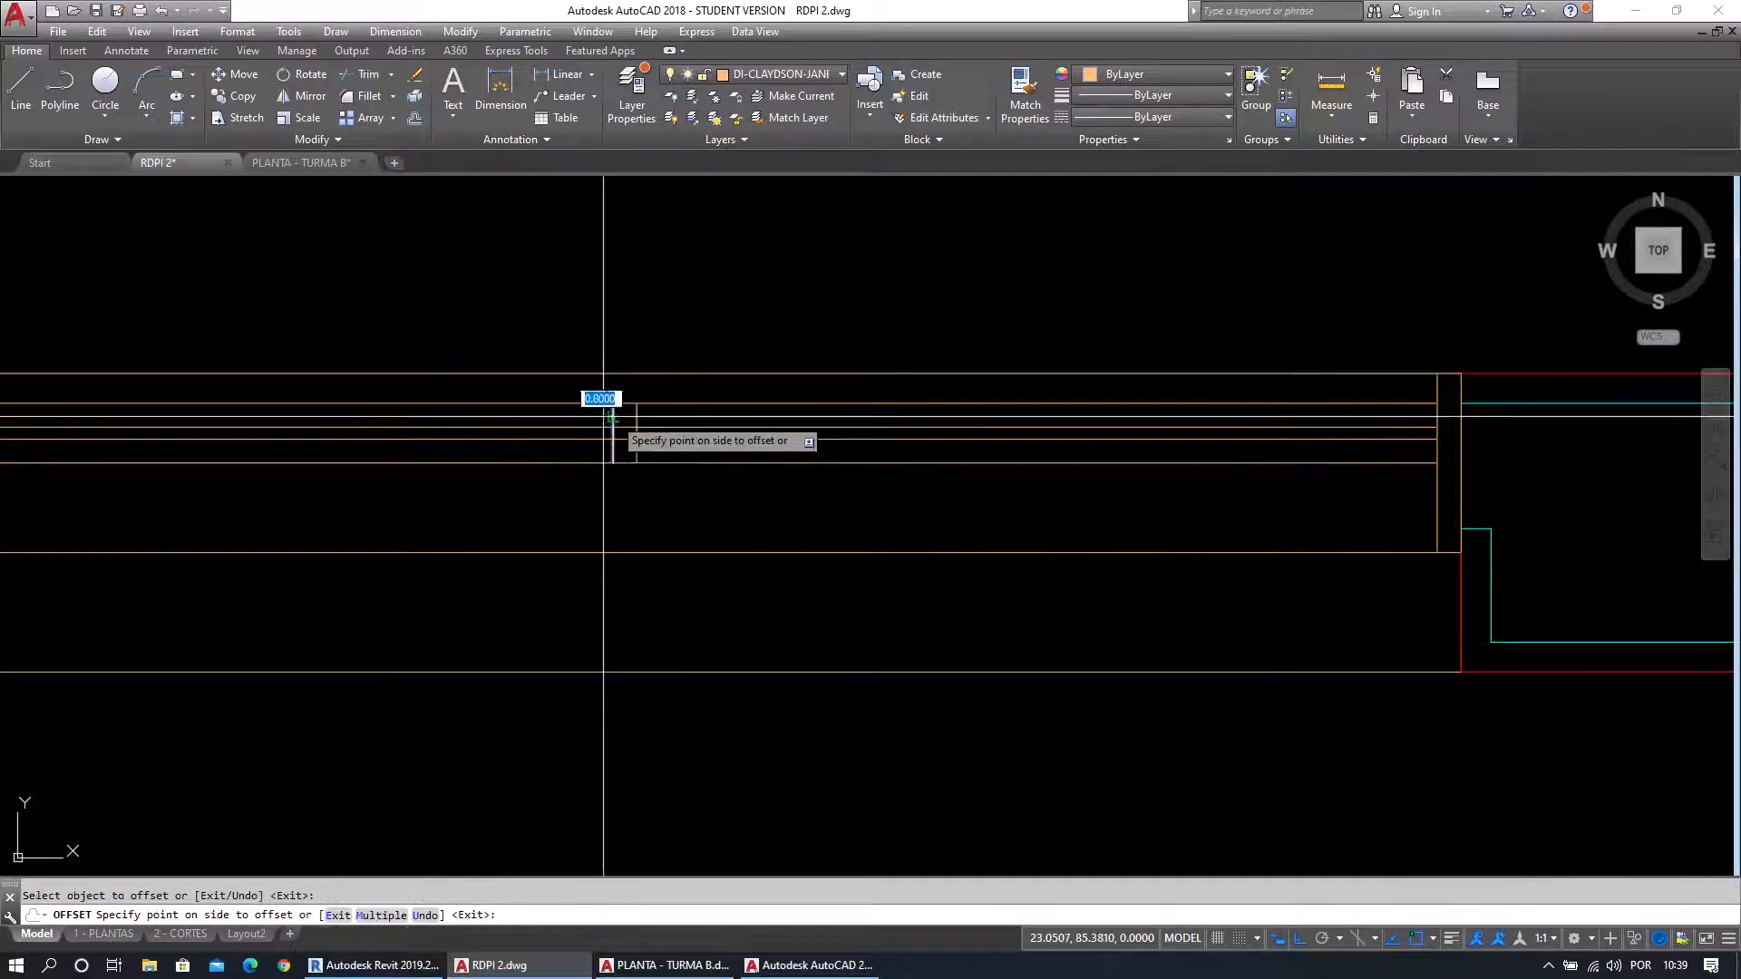
click(614, 417)
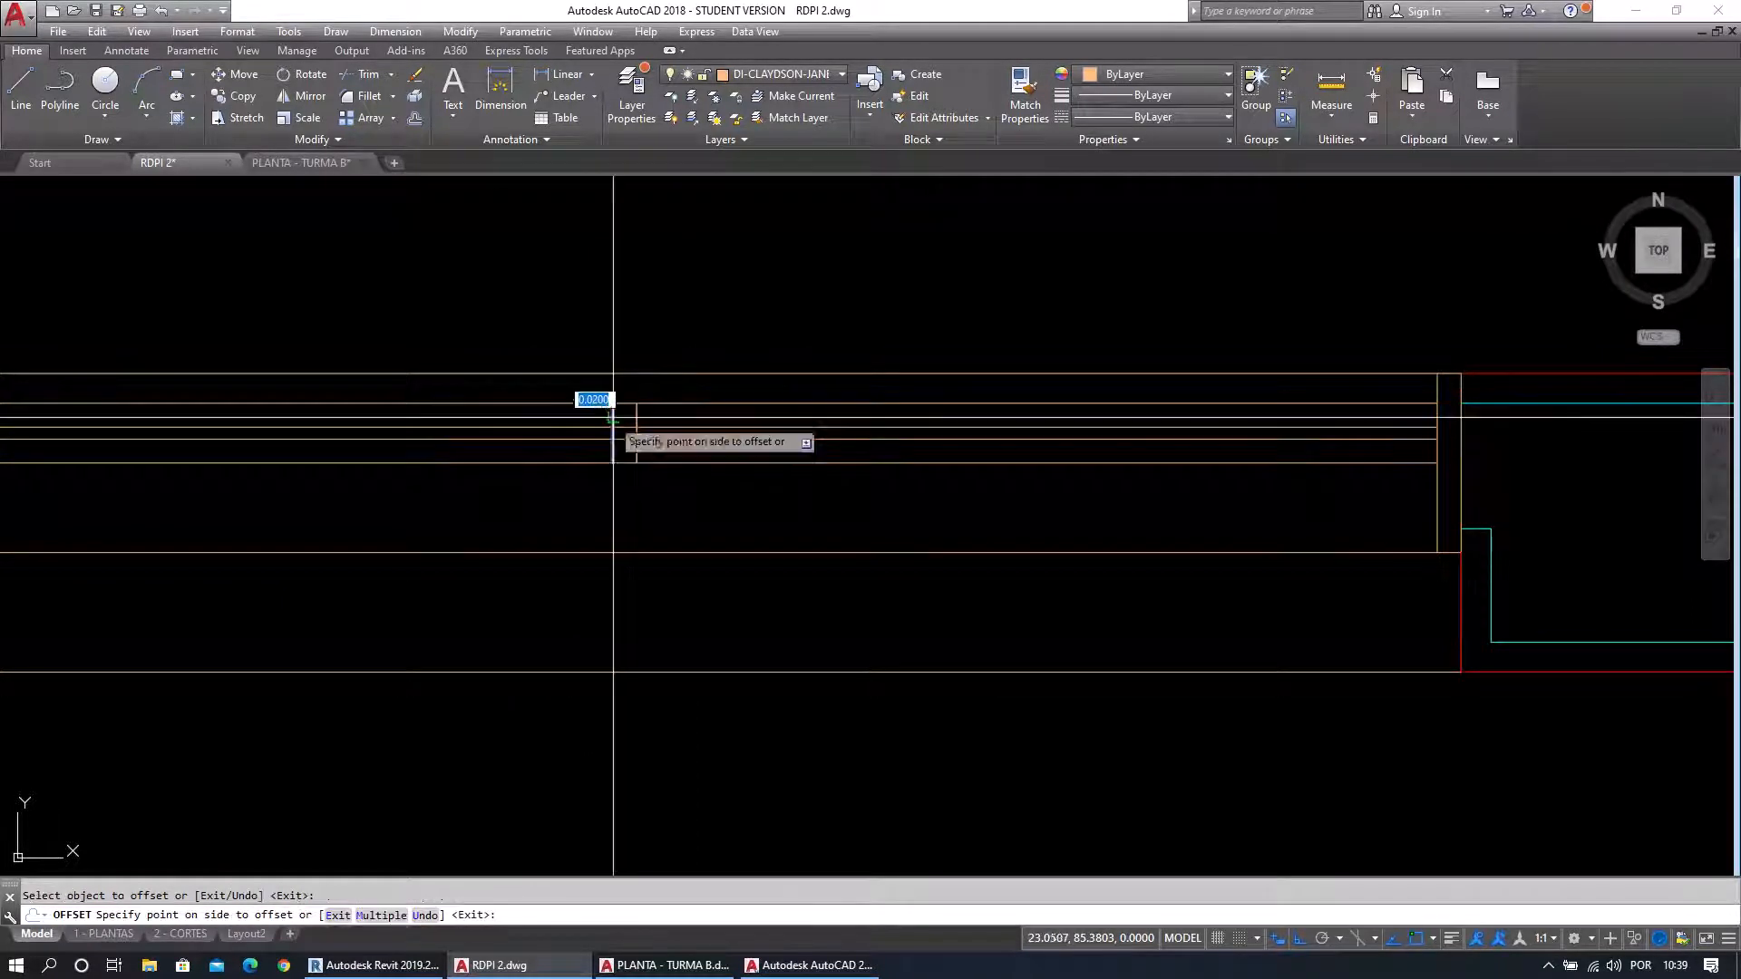
click(603, 390)
key(Escape)
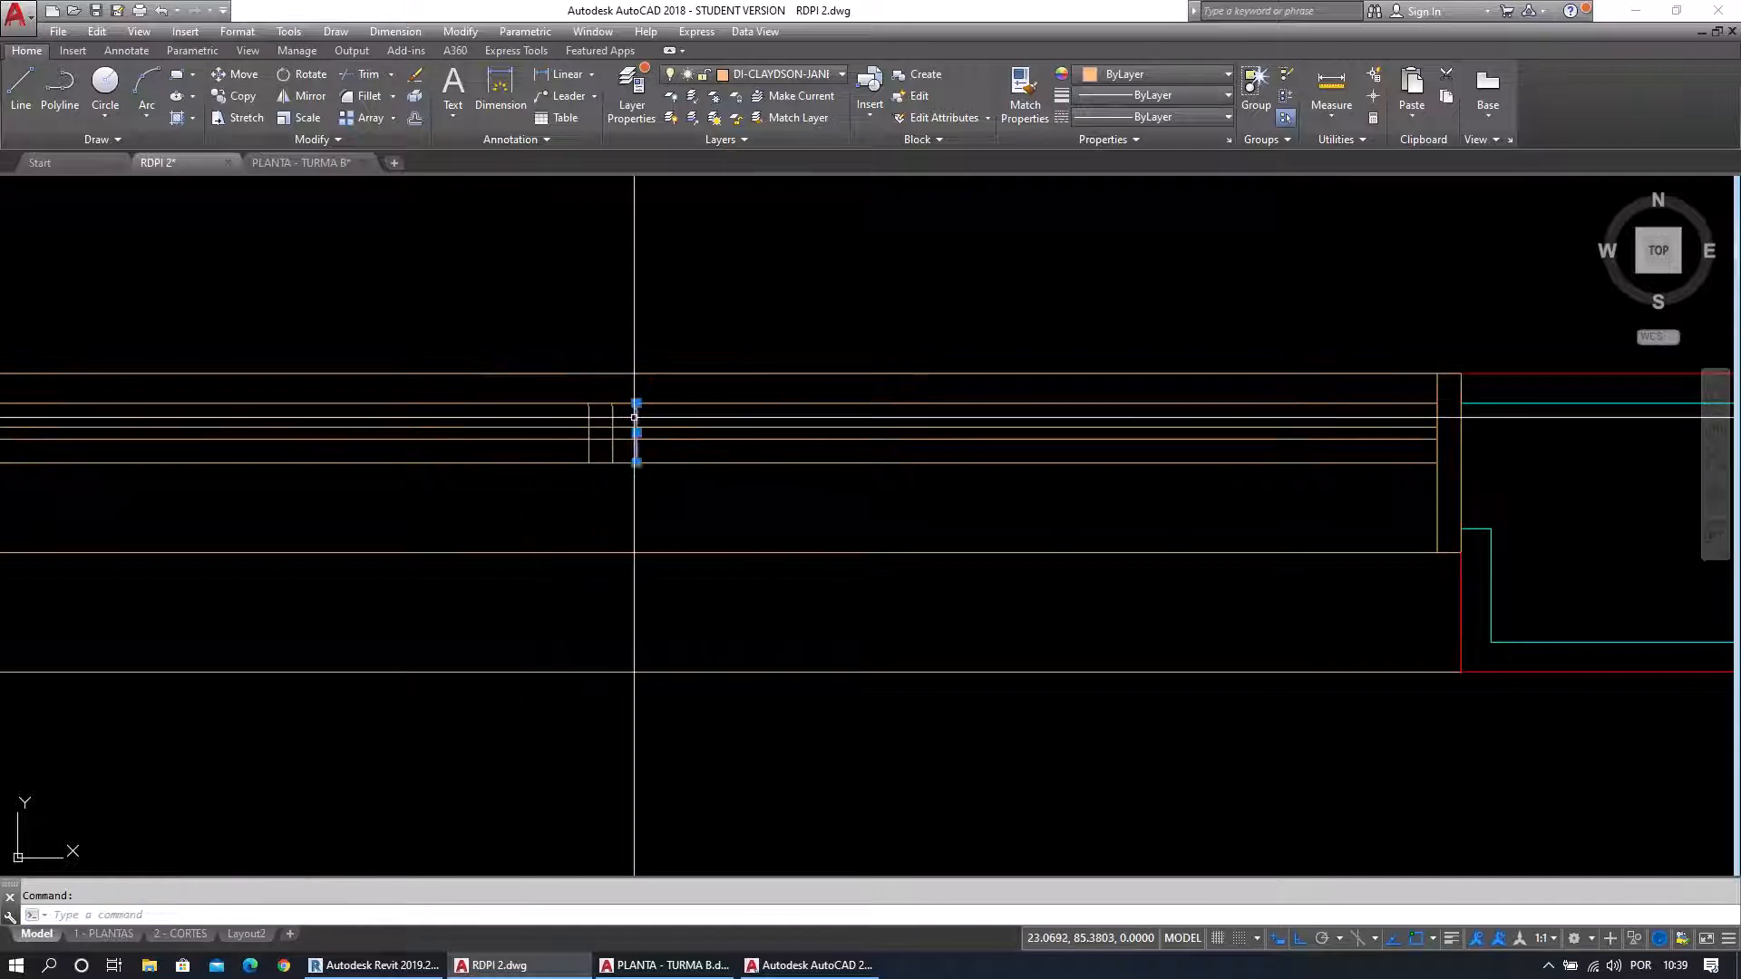
text(e)
key(Return)
Trim the two upper sash lines to the left of the left division, using its outermost vertical line as the cutting edge.
scroll(641, 544, down, 6)
middle_drag(647, 544, 948, 509)
scroll(698, 501, up, 2)
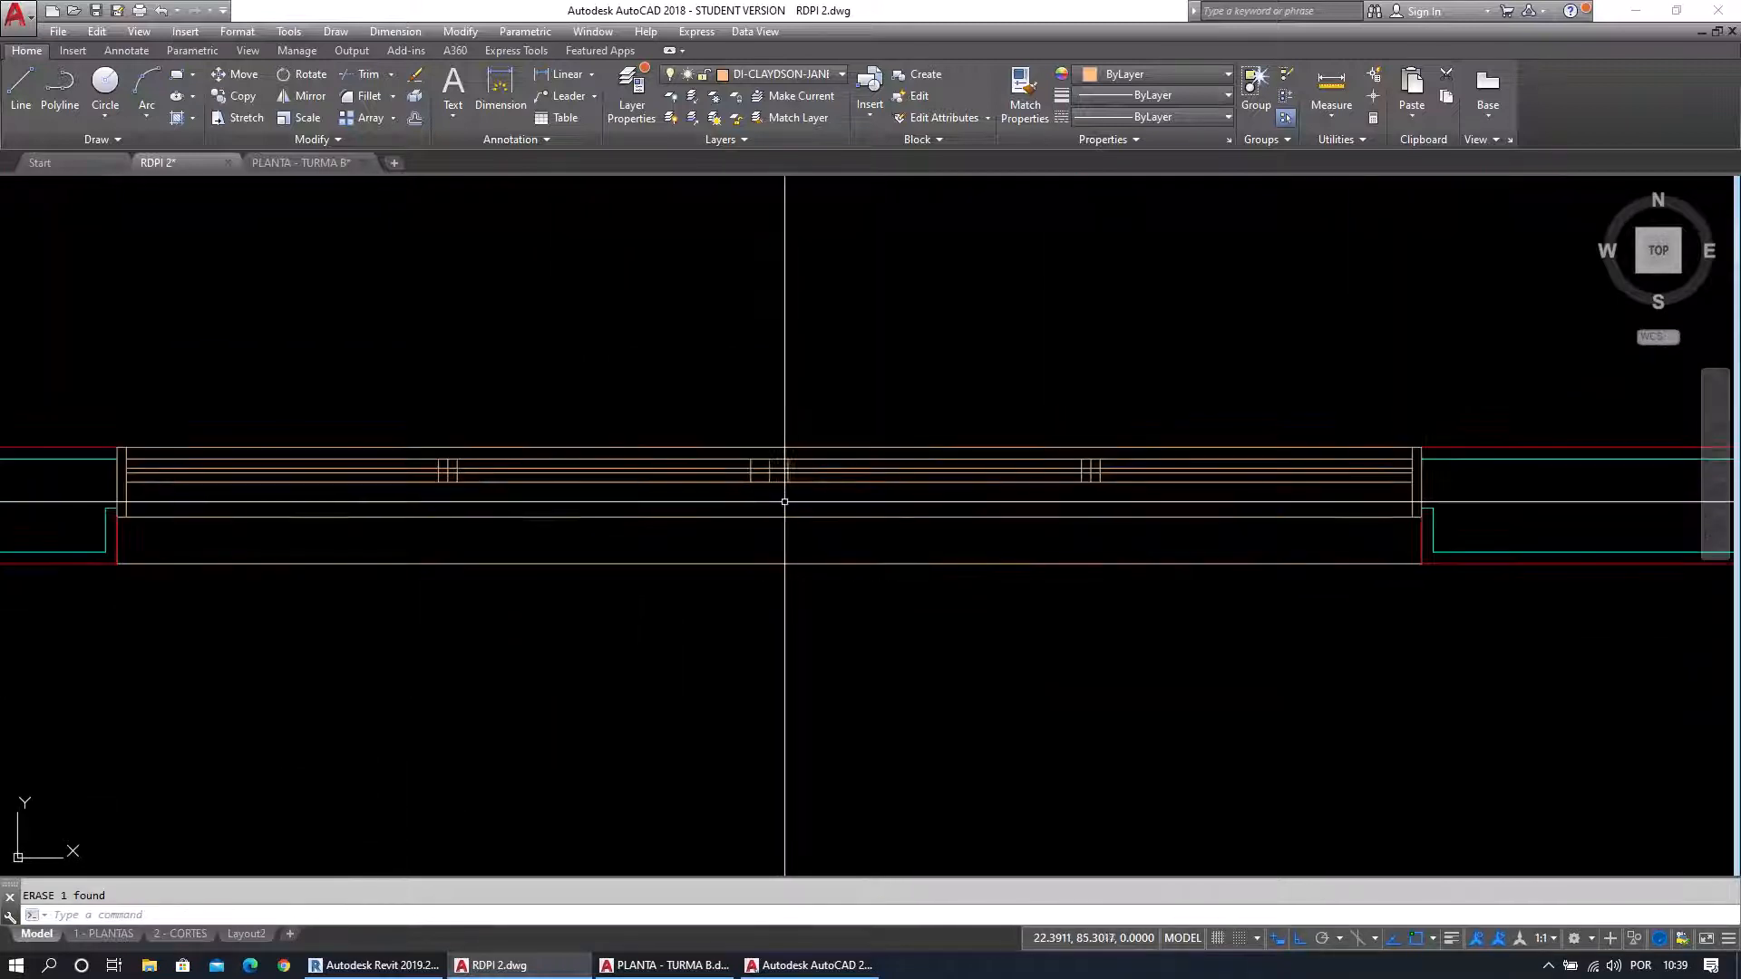
middle_drag(785, 502, 771, 515)
click(367, 88)
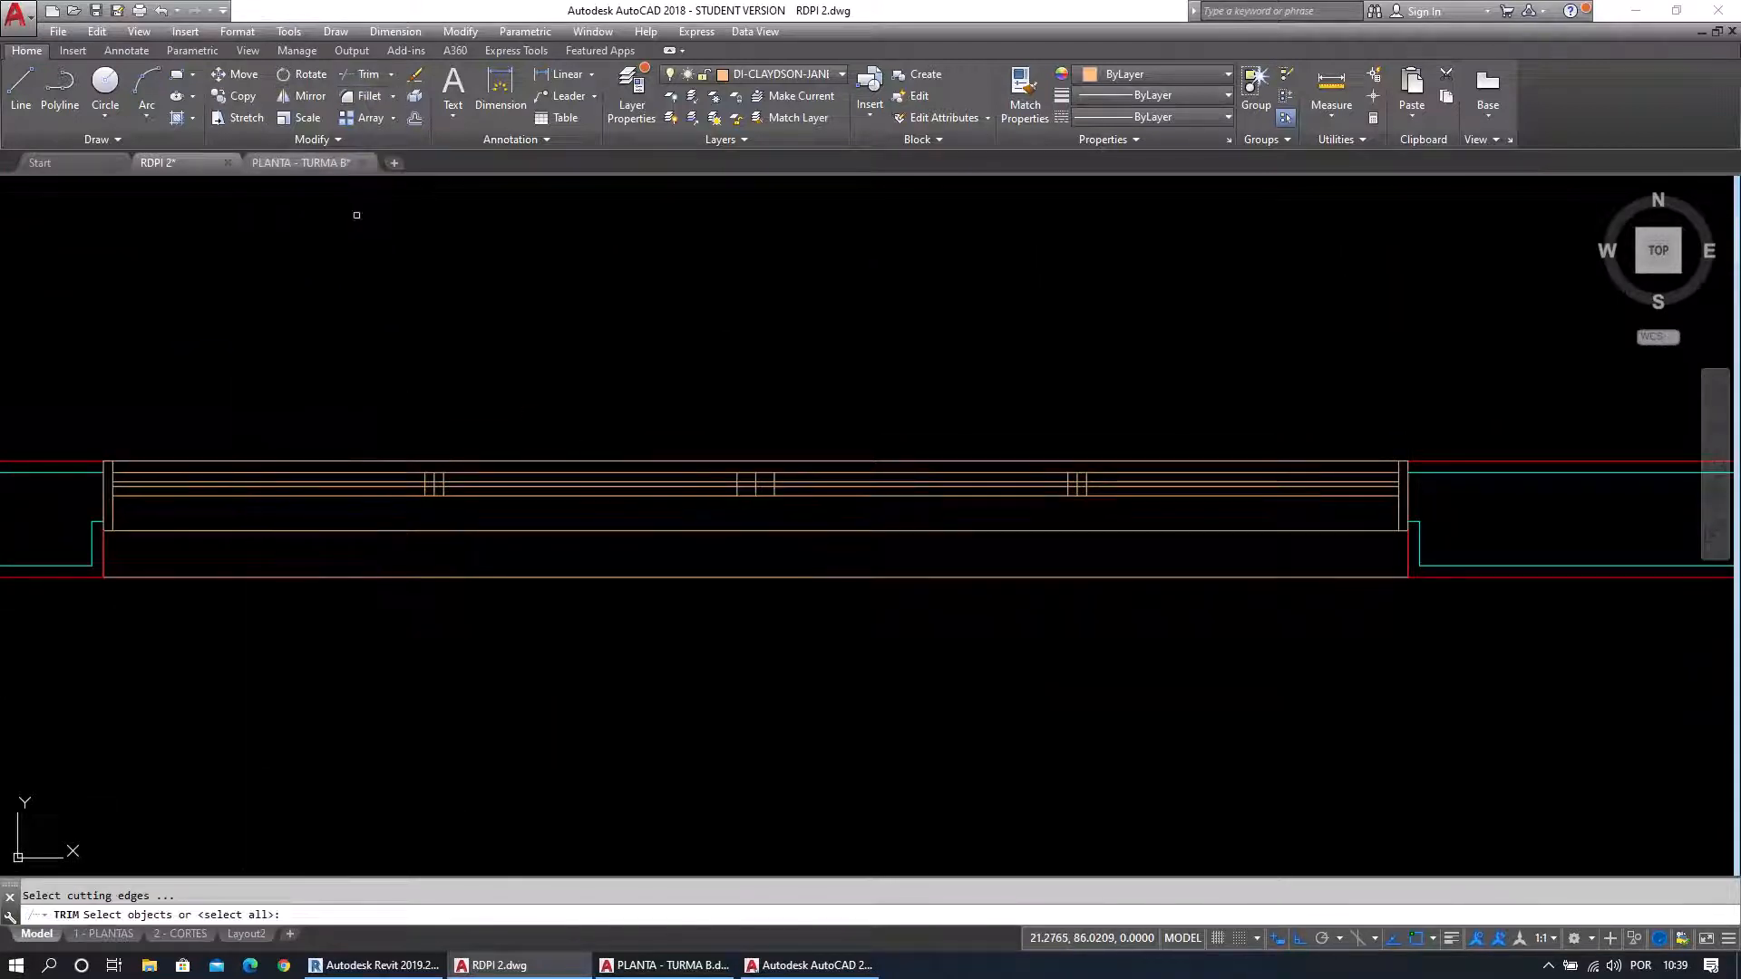
scroll(435, 479, up, 2)
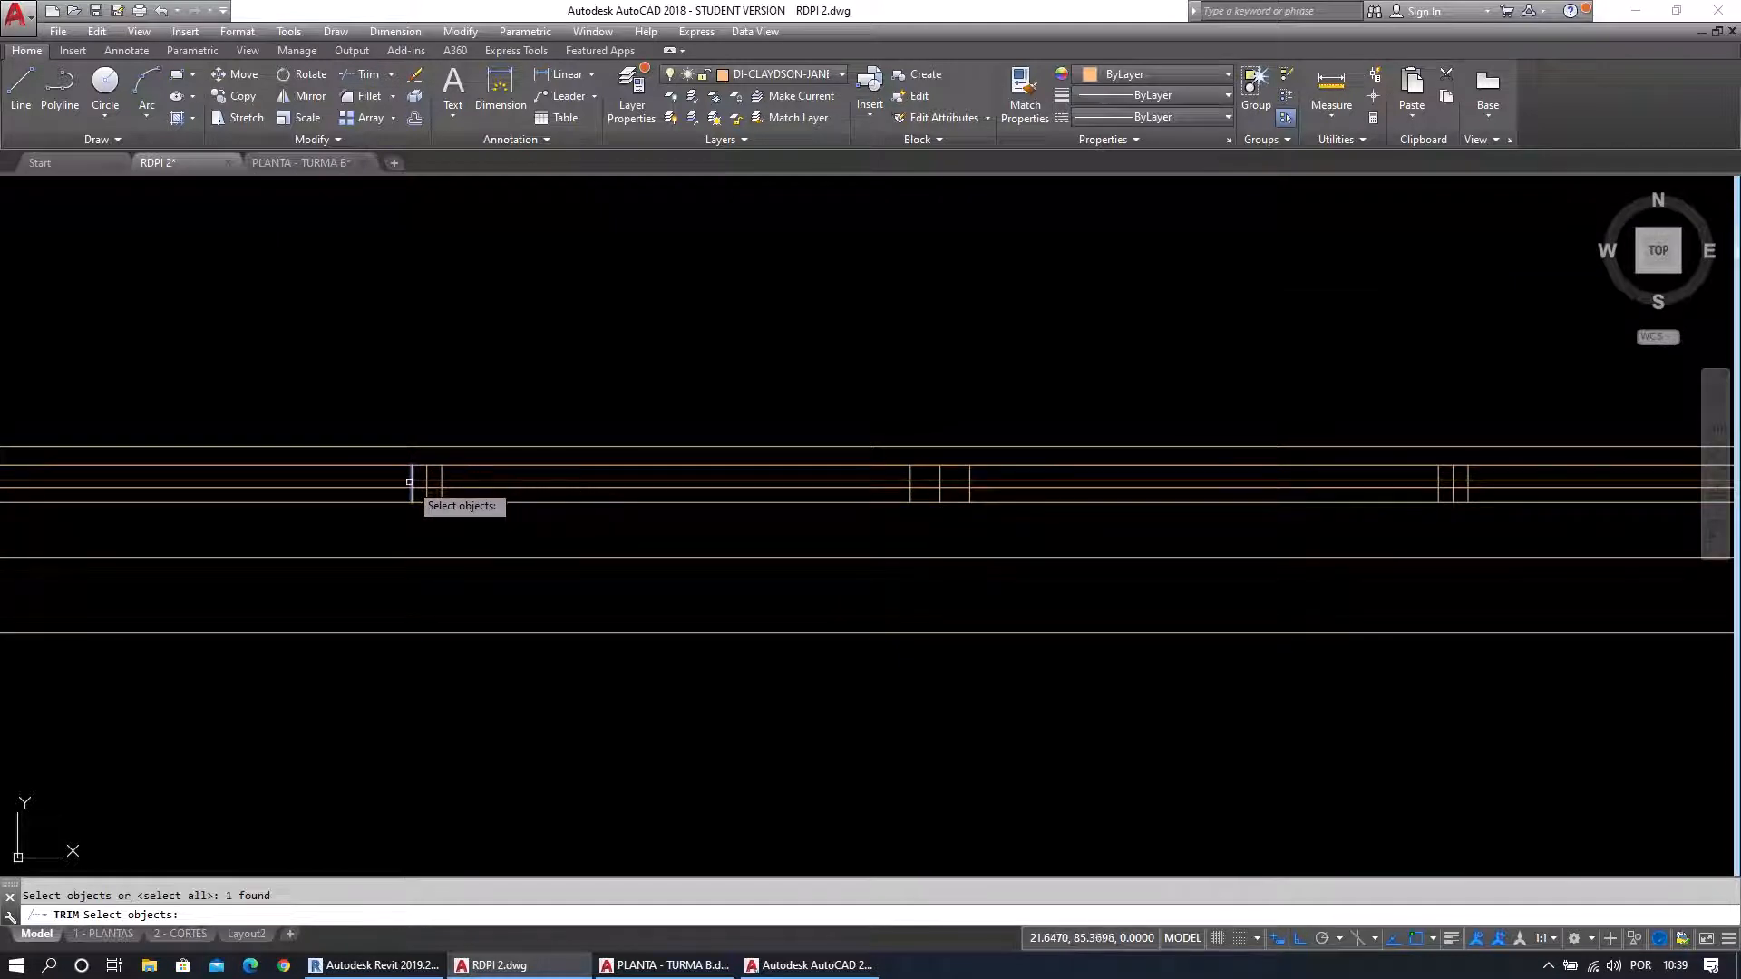
click(381, 471)
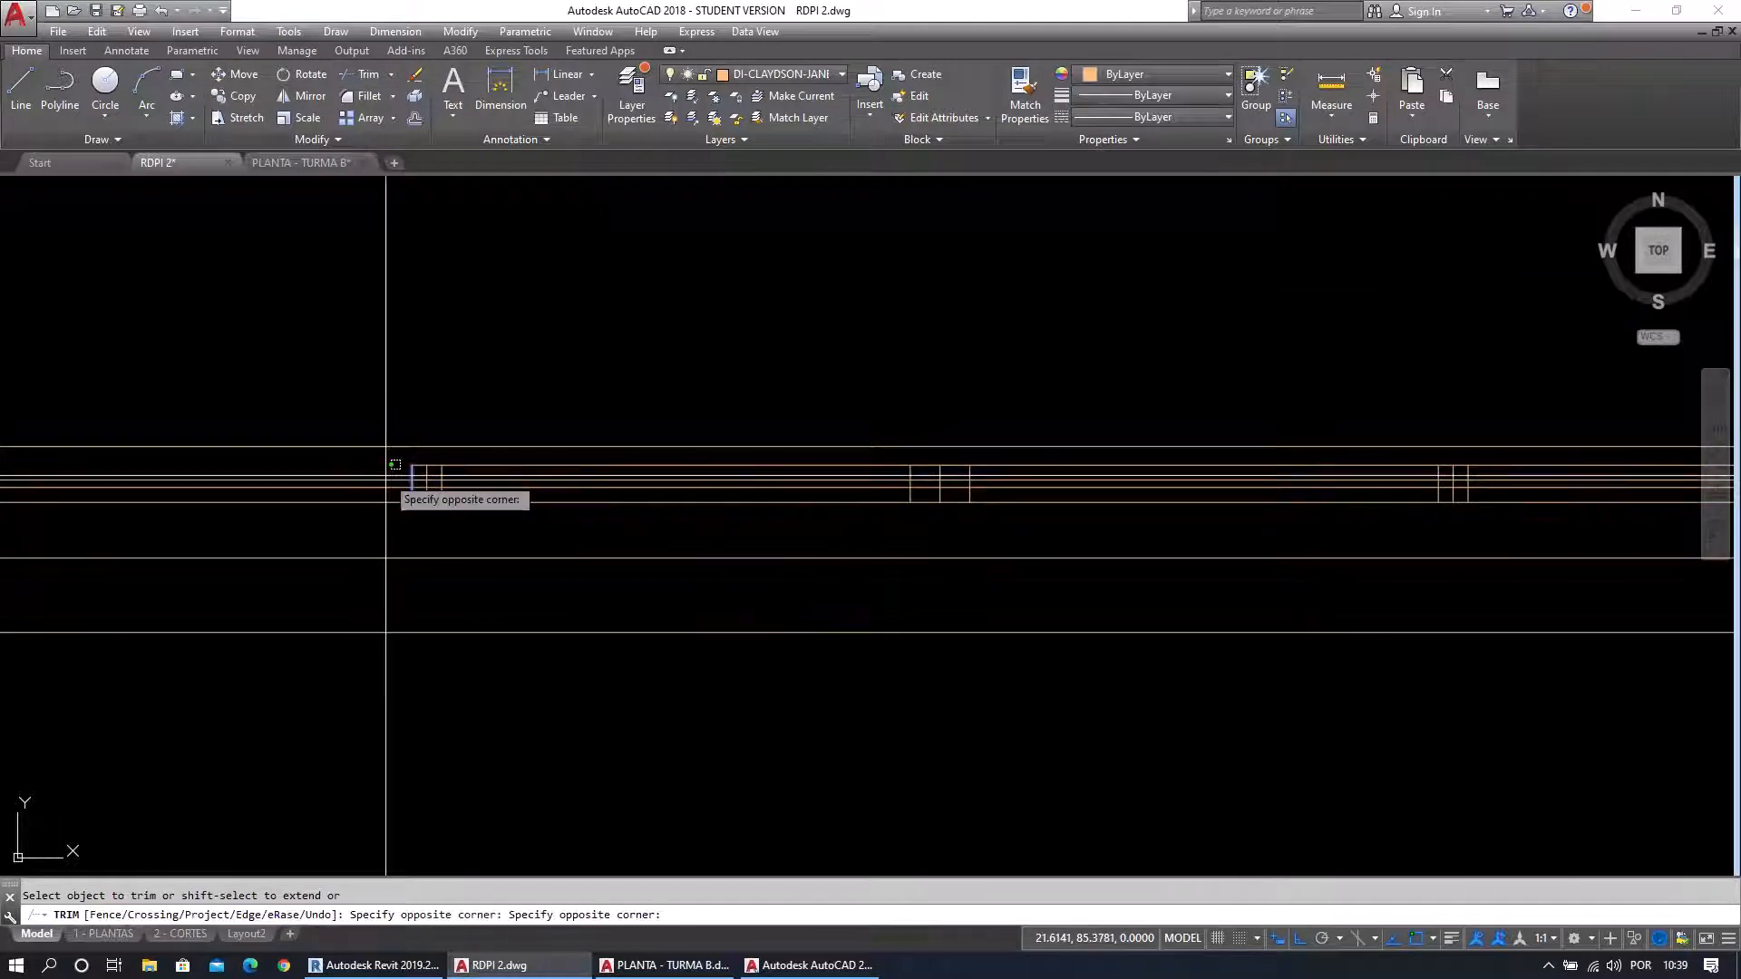
click(380, 478)
key(Escape)
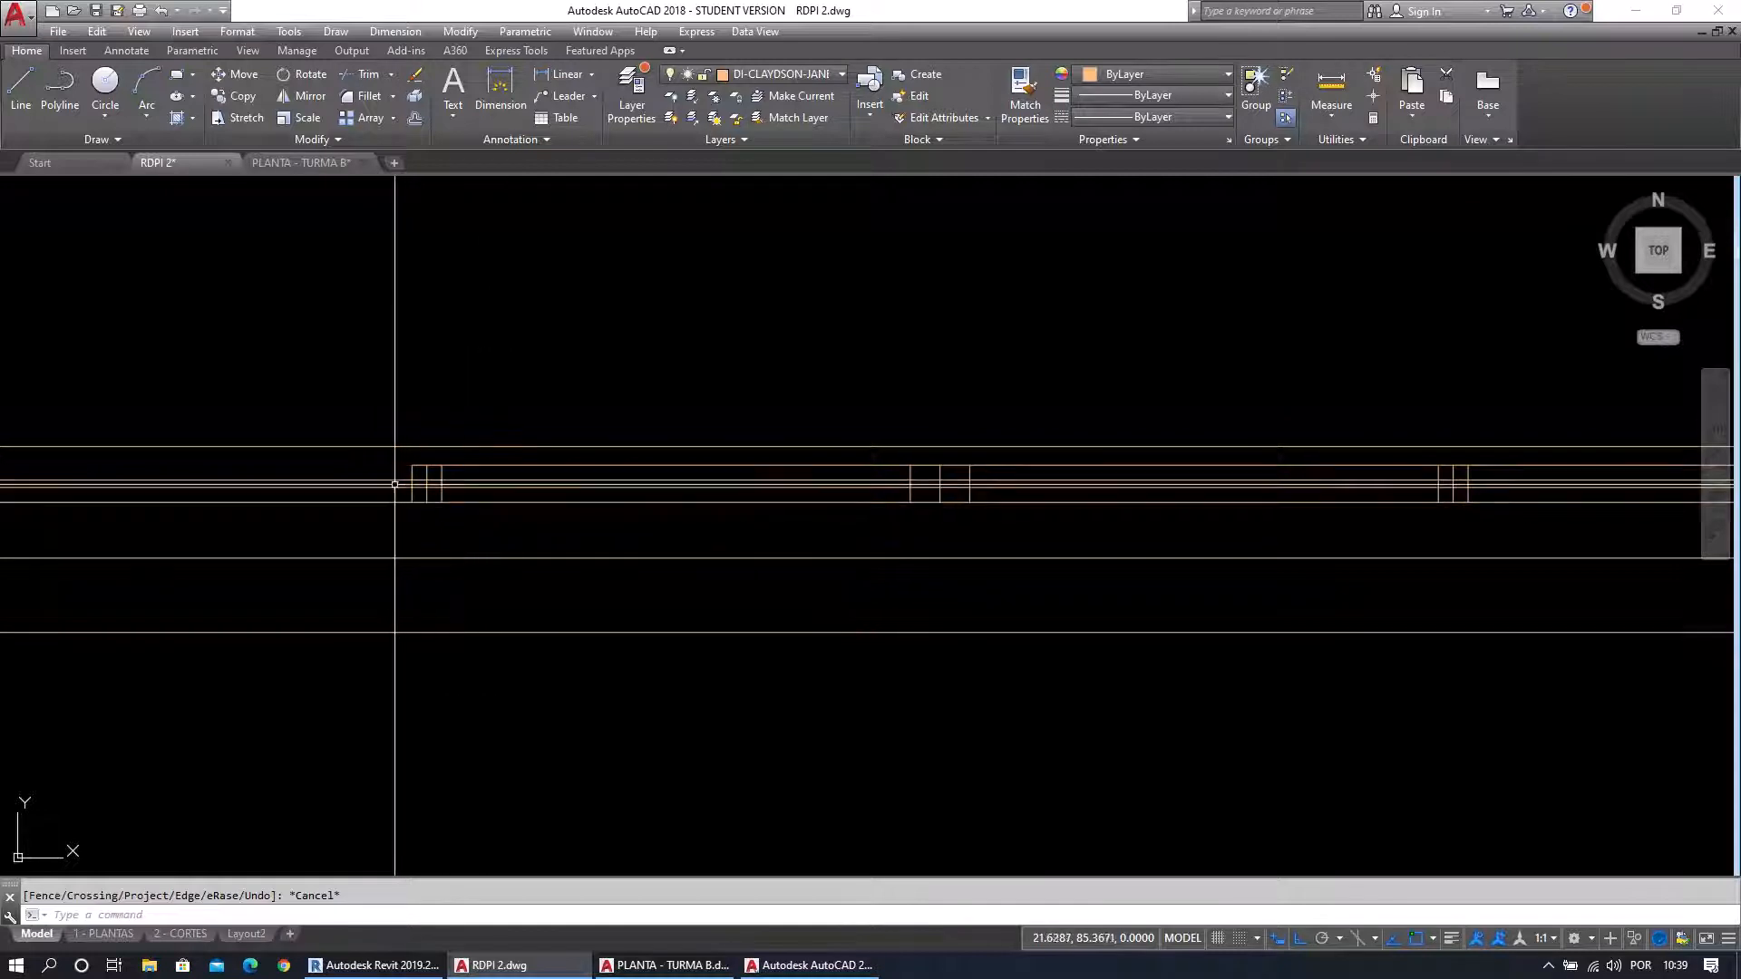
key(space)
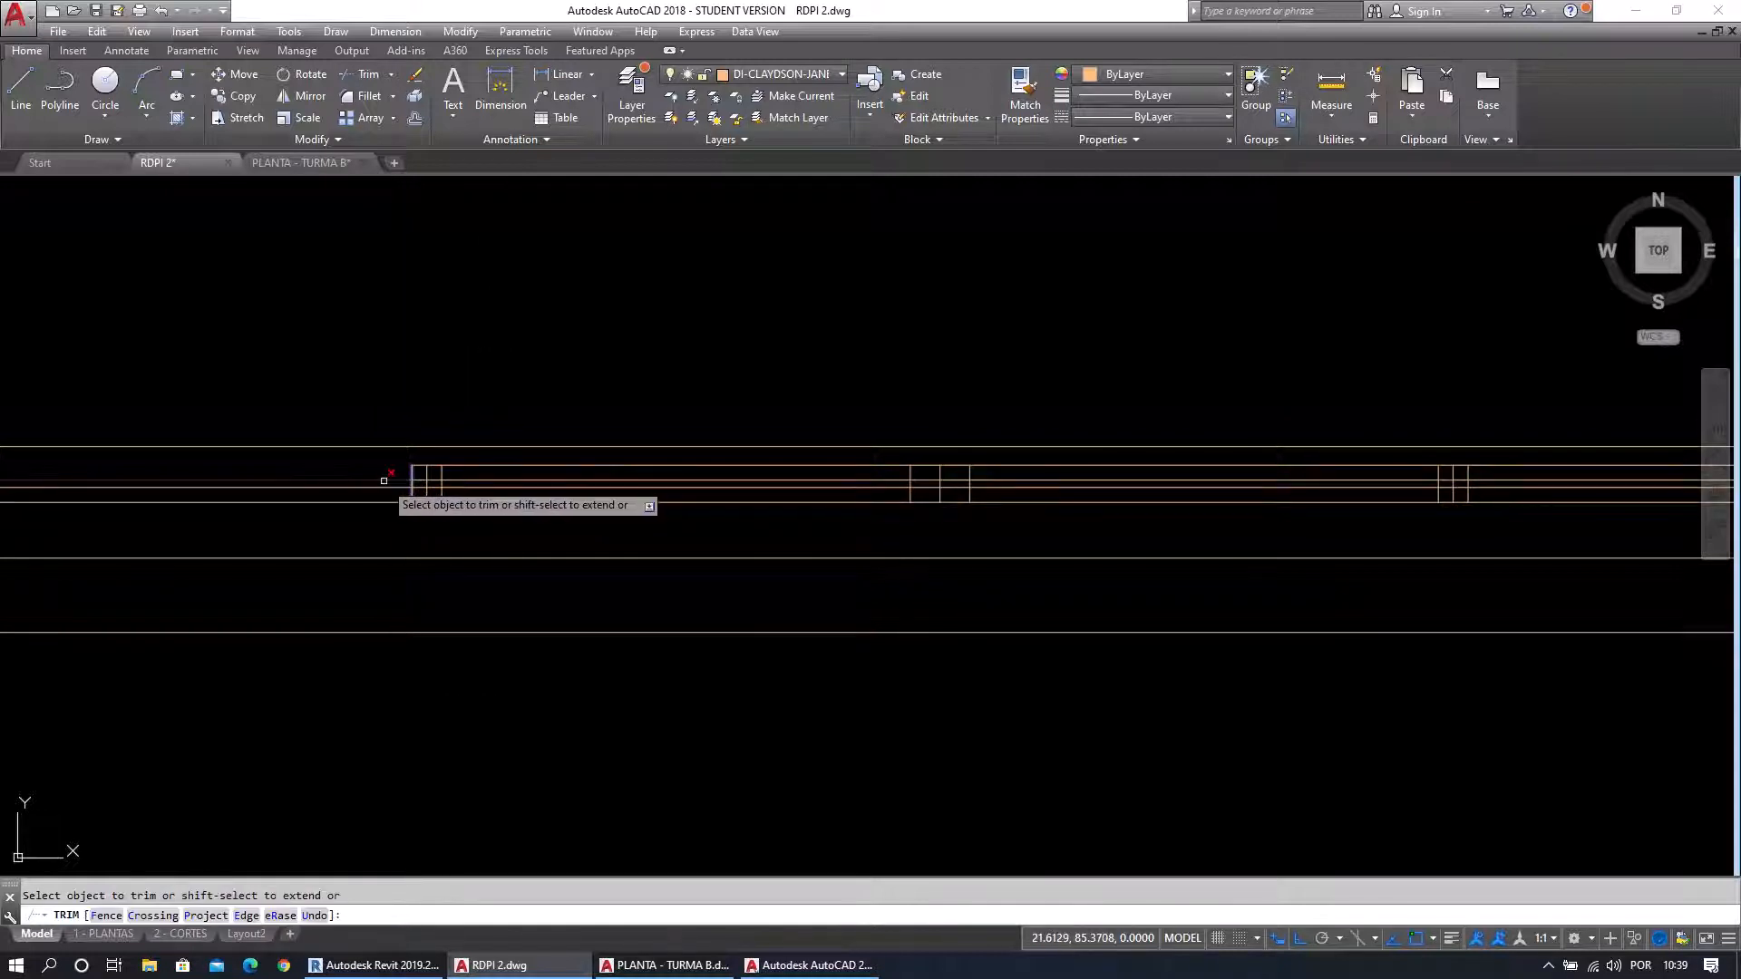
key(Escape)
Try to trim the lower sash line to the right of the left division, using its inner offset line as the cutting edge.
middle_drag(567, 559, 668, 544)
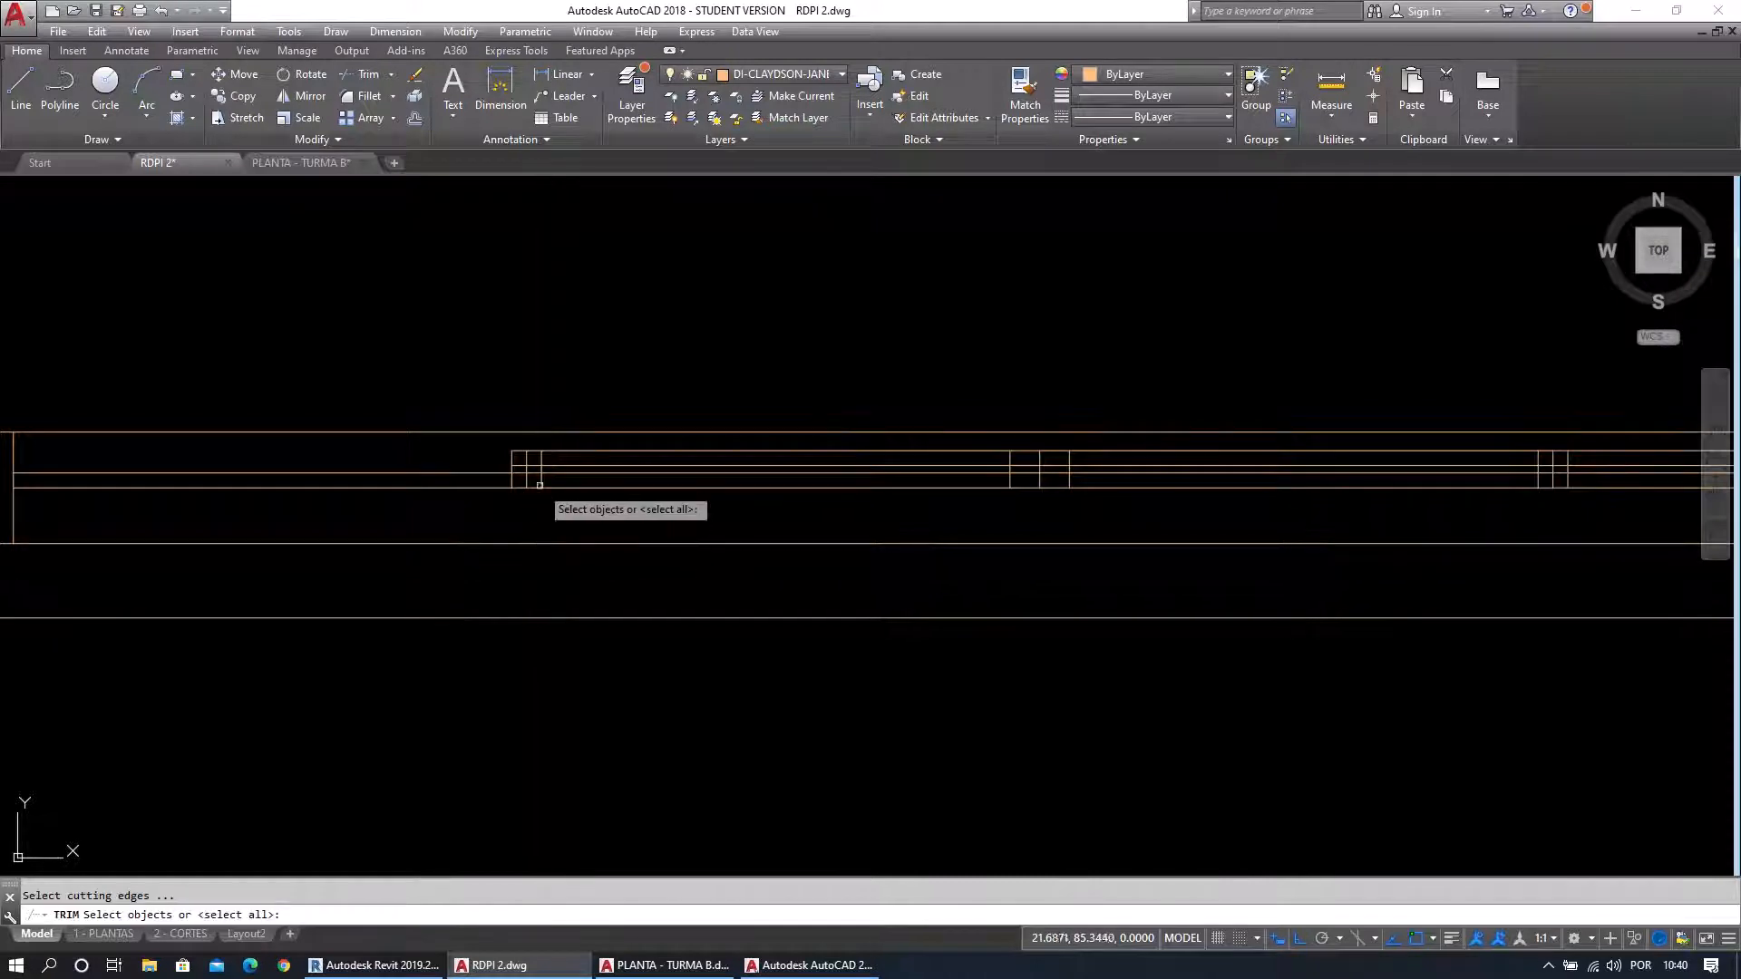
key(space)
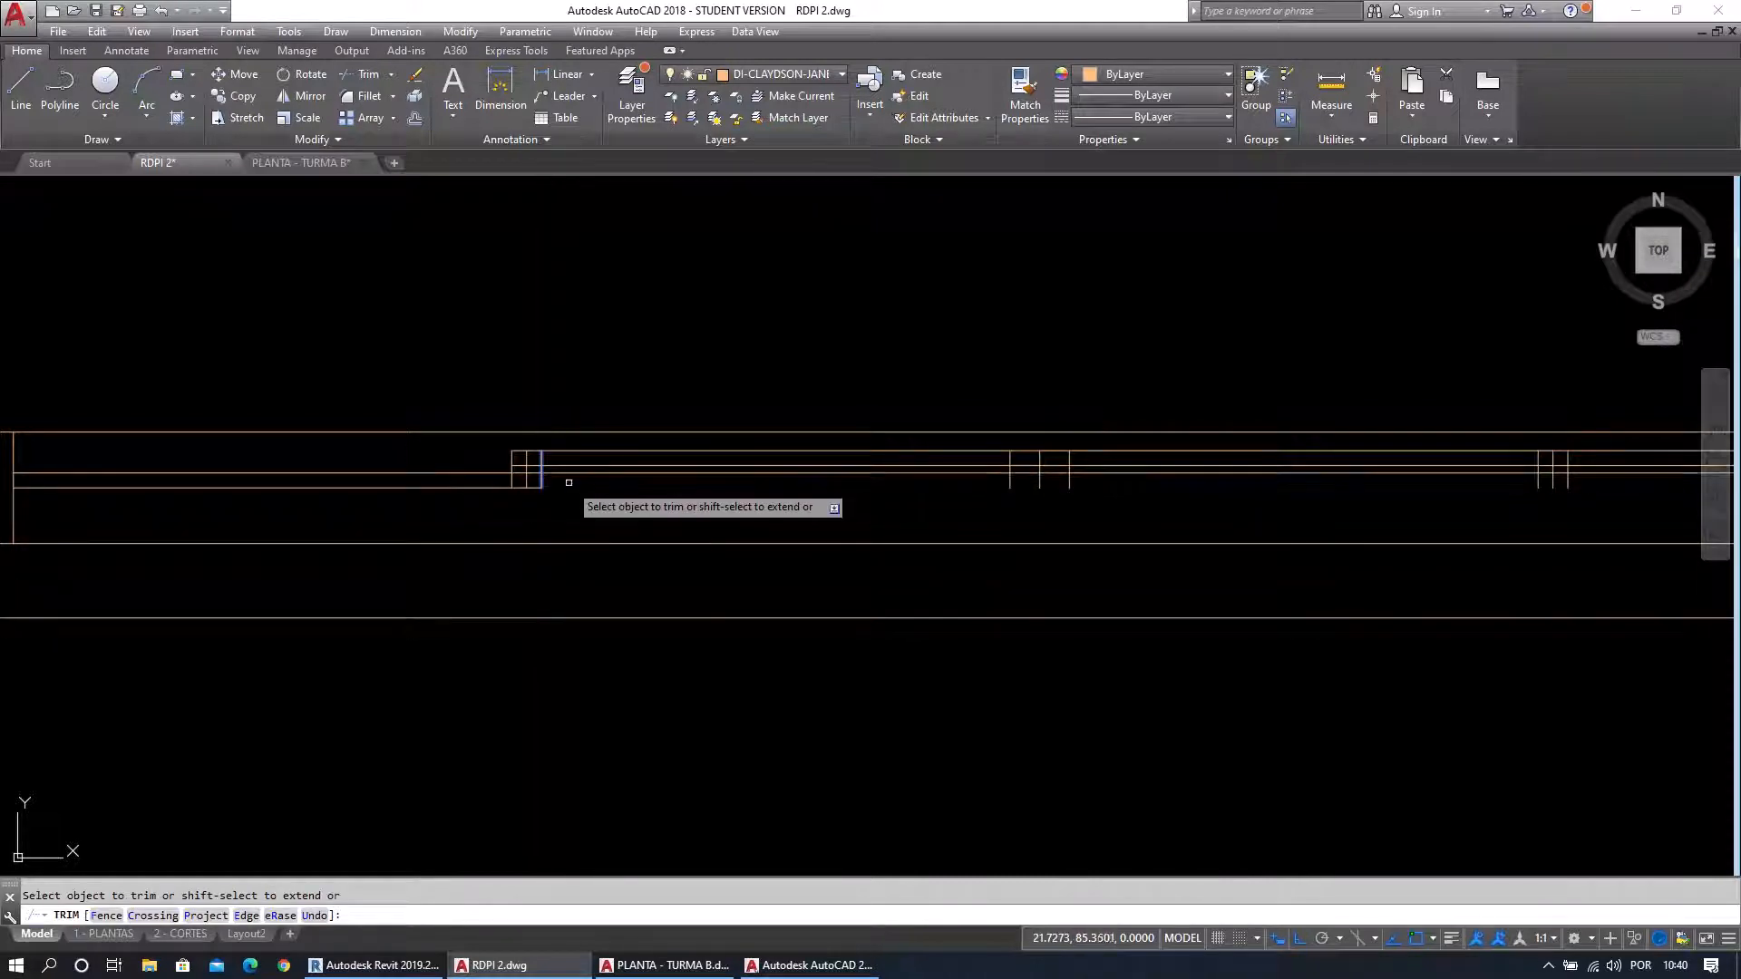
key(Escape)
Trim the two upper sash lines to the right of the right division, using its outermost vertical line as the cutting edge.
scroll(583, 505, down, 3)
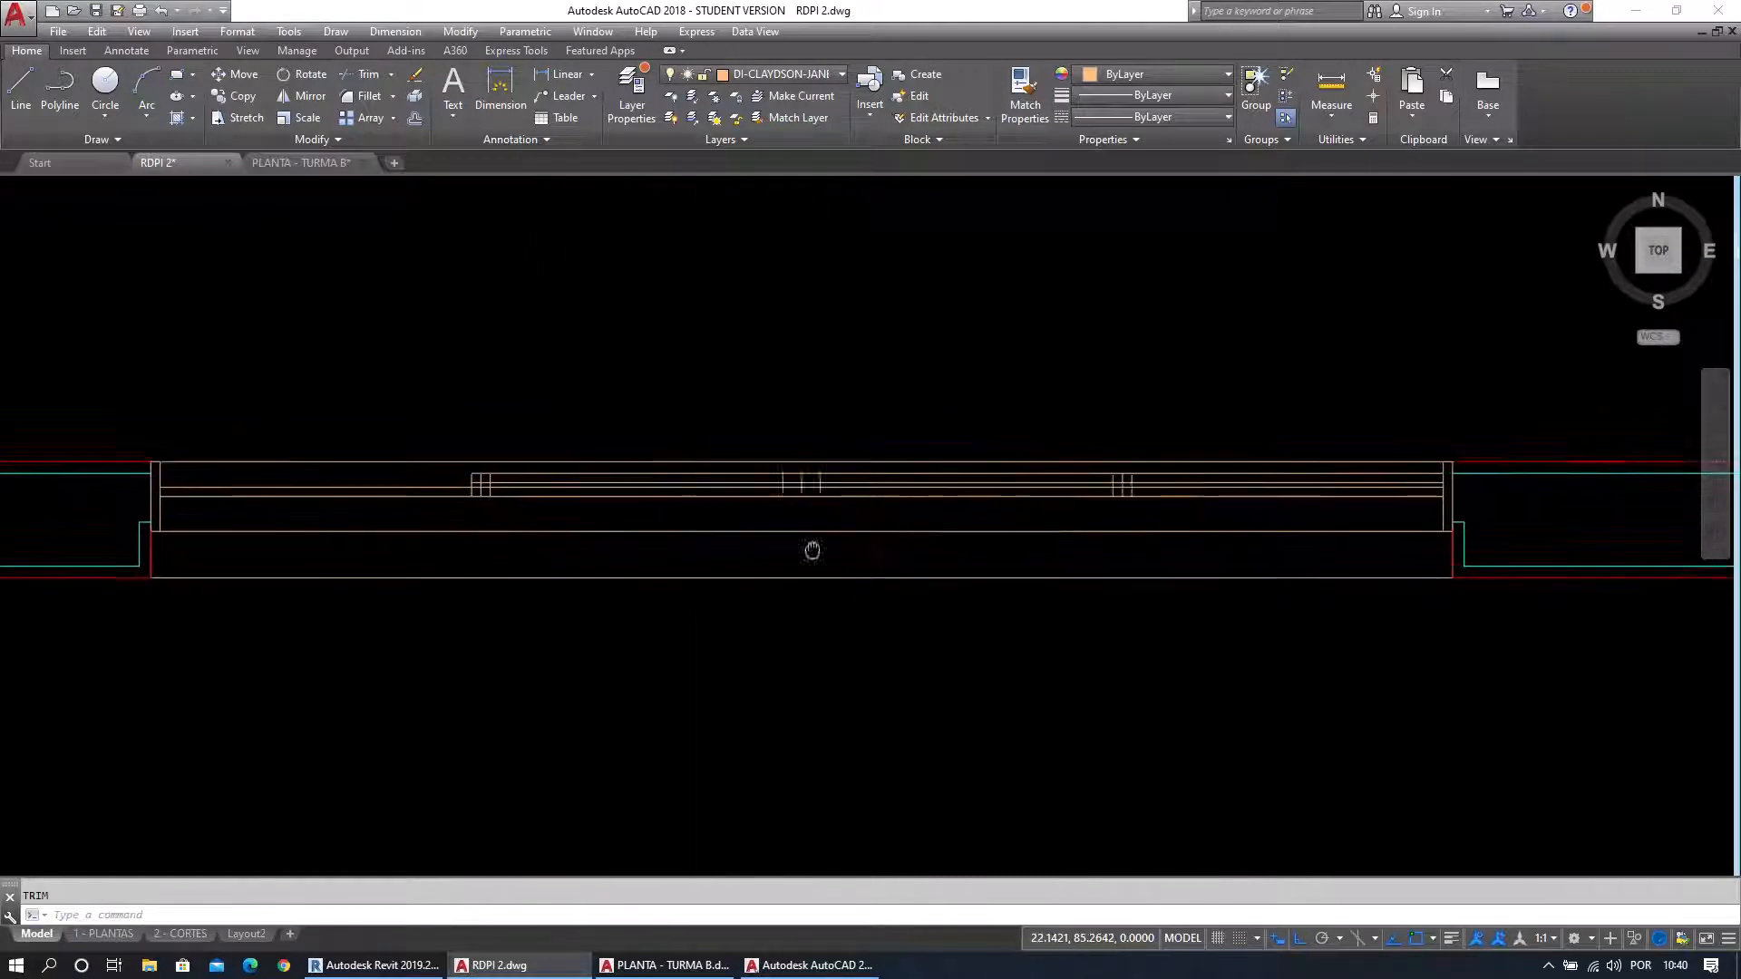
text(tr)
key(Return)
scroll(993, 507, up, 3)
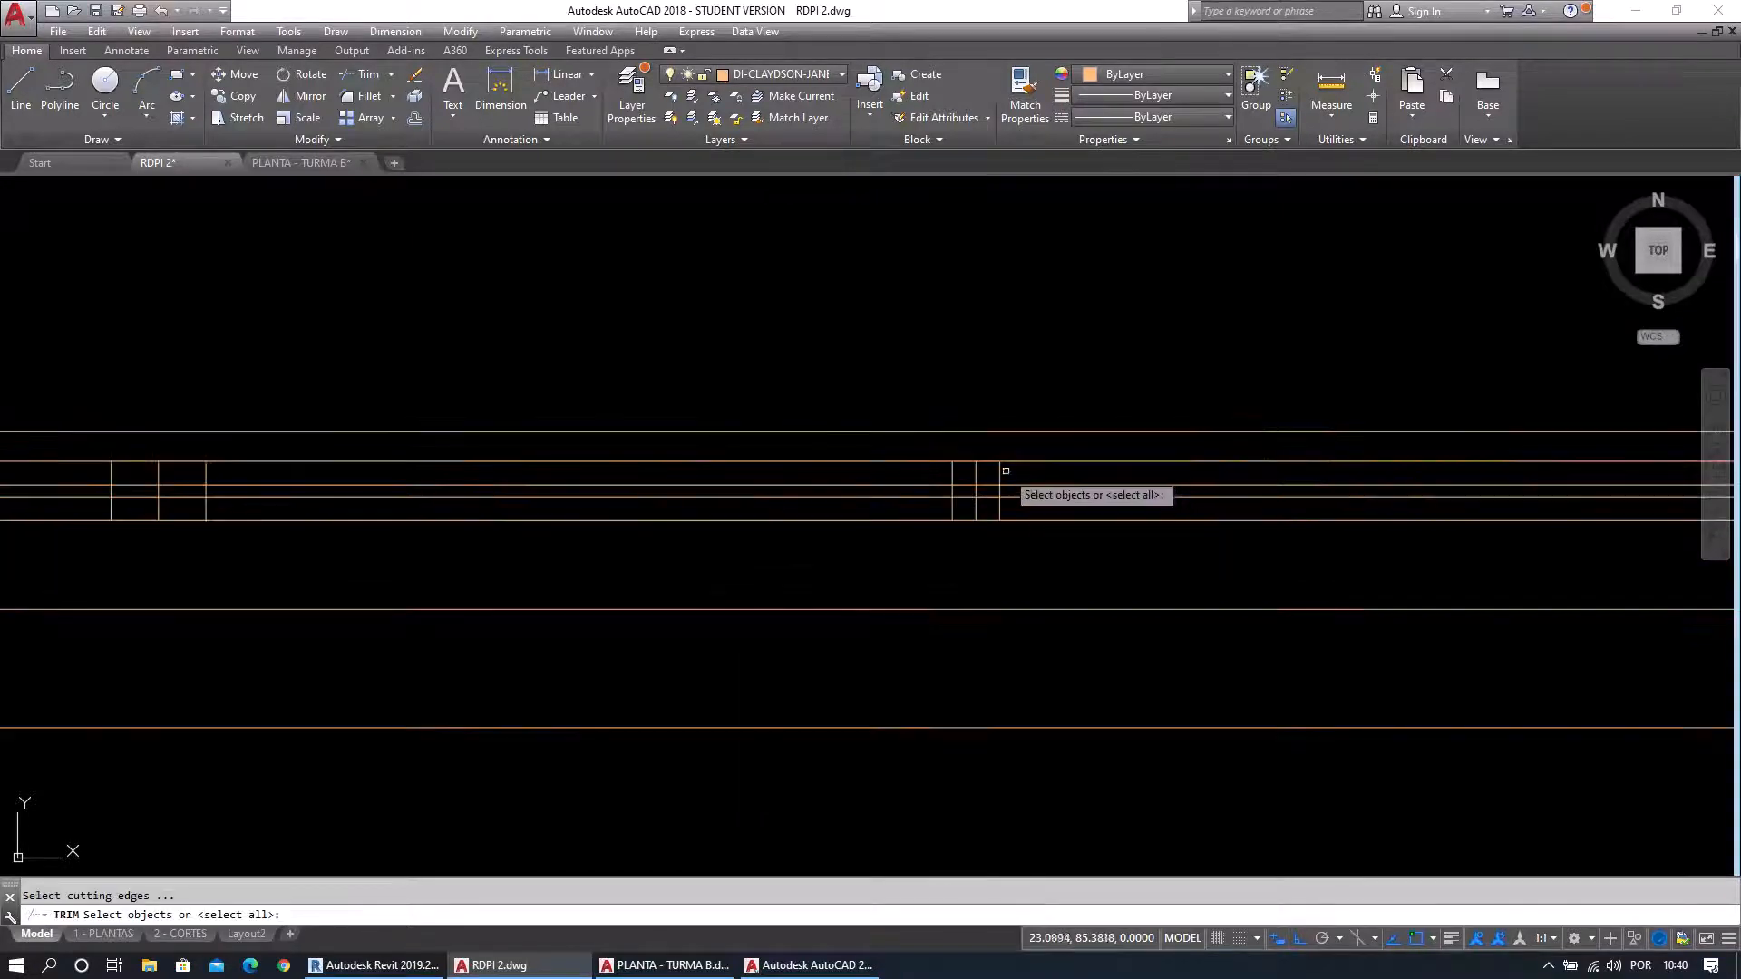
click(996, 472)
click(1000, 471)
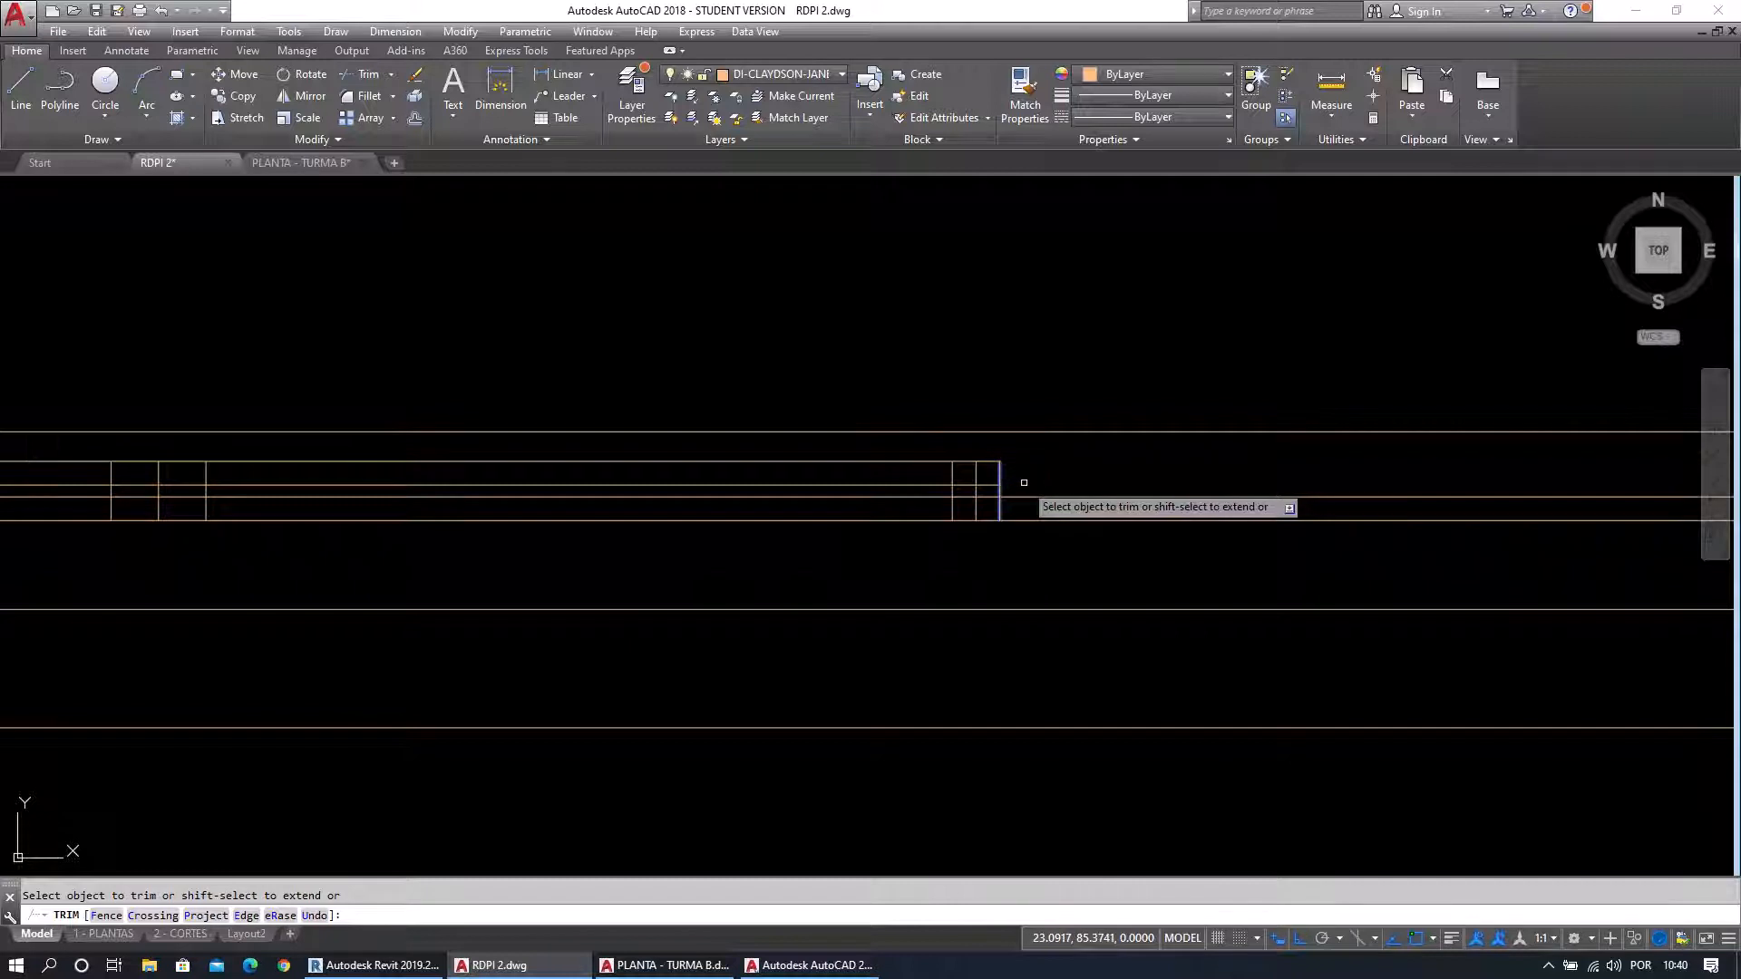
key(Escape)
Trim away the lower sash lines between the left and right divisions and the centre division's vertical lines below the upper sash.
scroll(1018, 494, down, 3)
middle_drag(1018, 494, 944, 556)
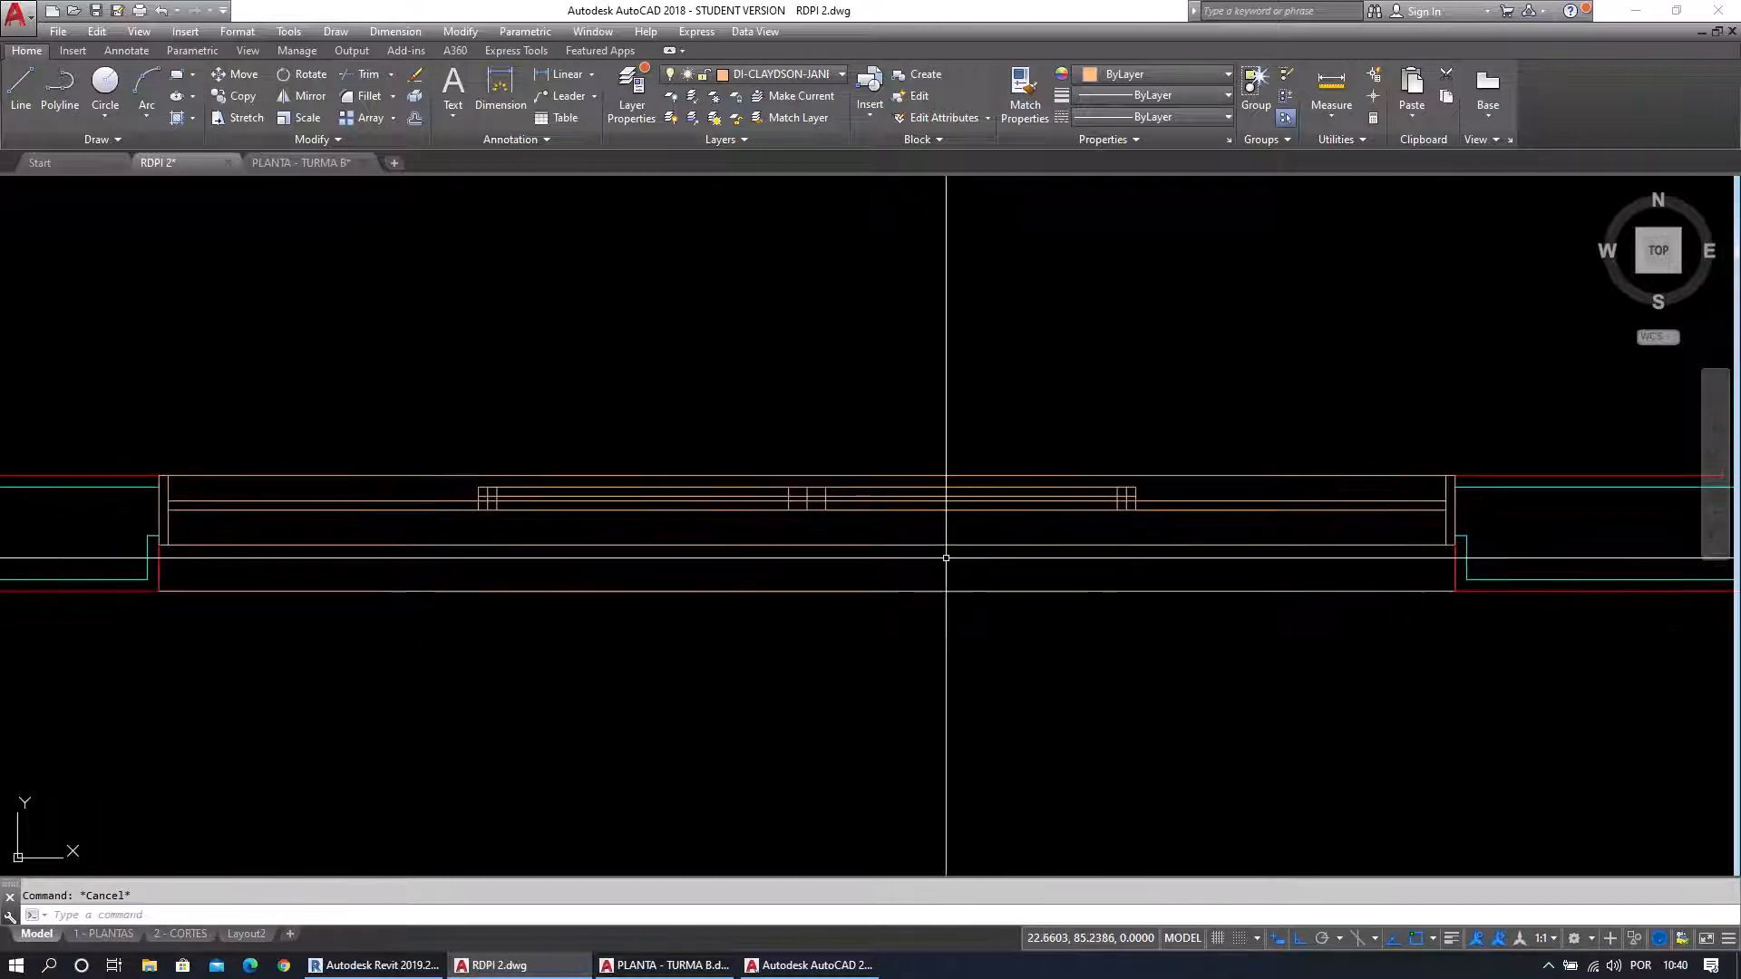
key(Return)
scroll(534, 517, up, 3)
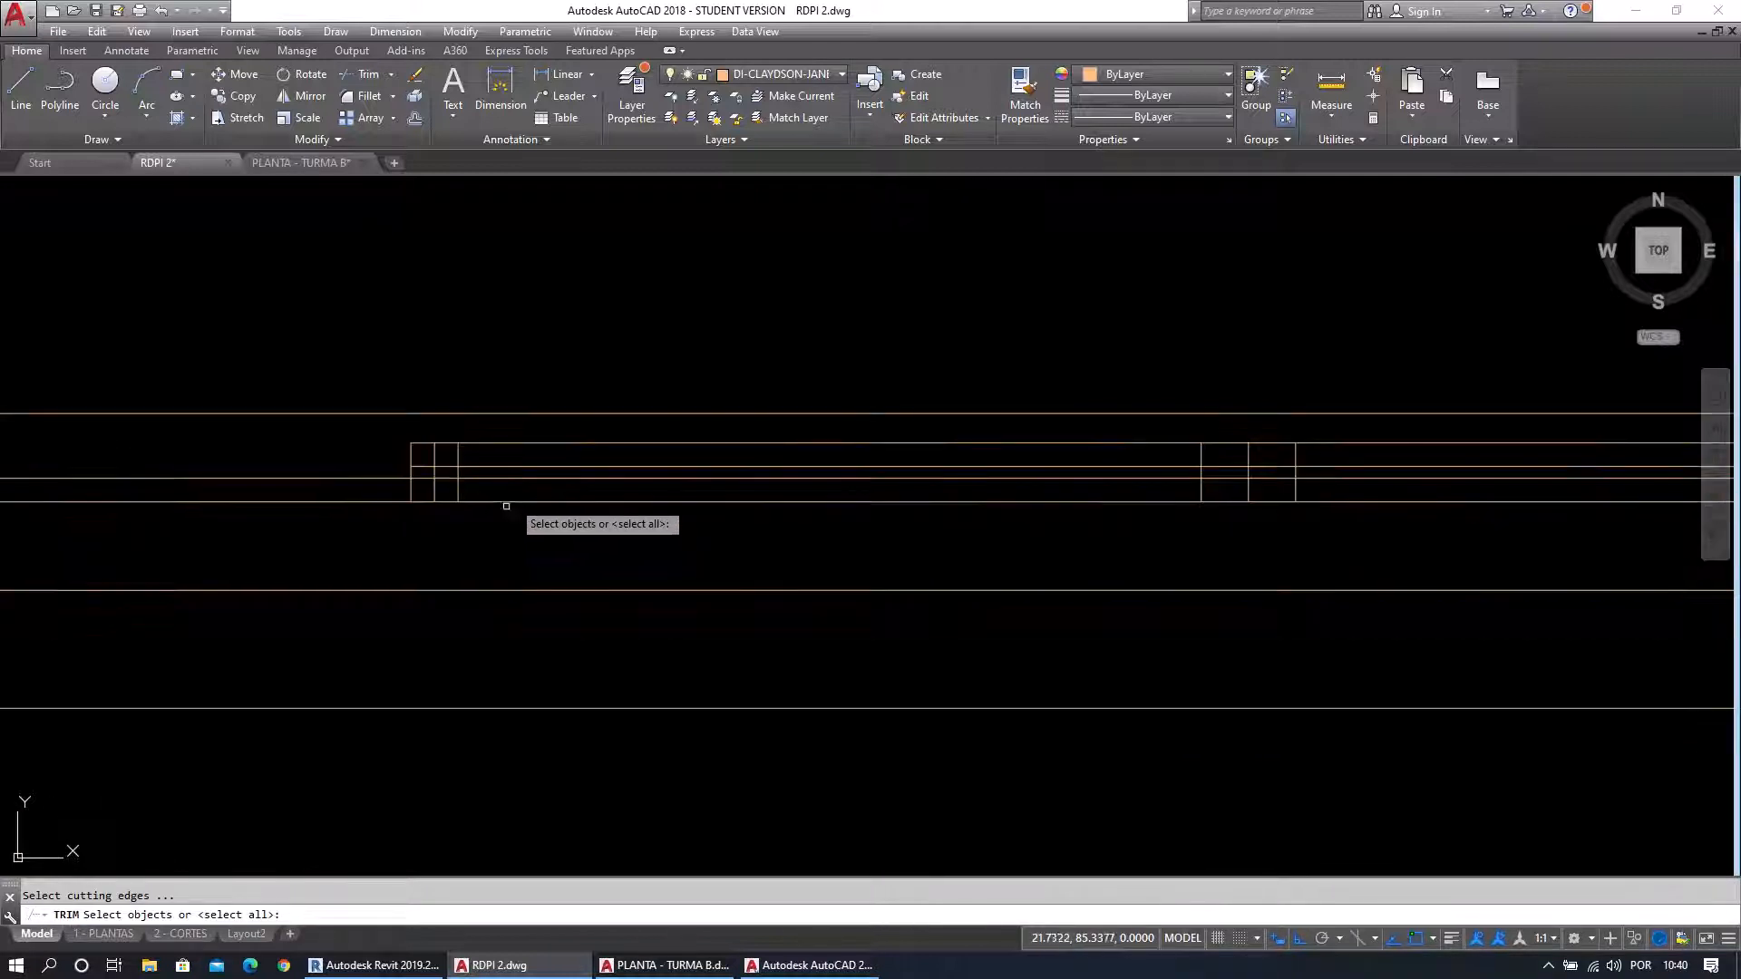
middle_drag(505, 505, 385, 498)
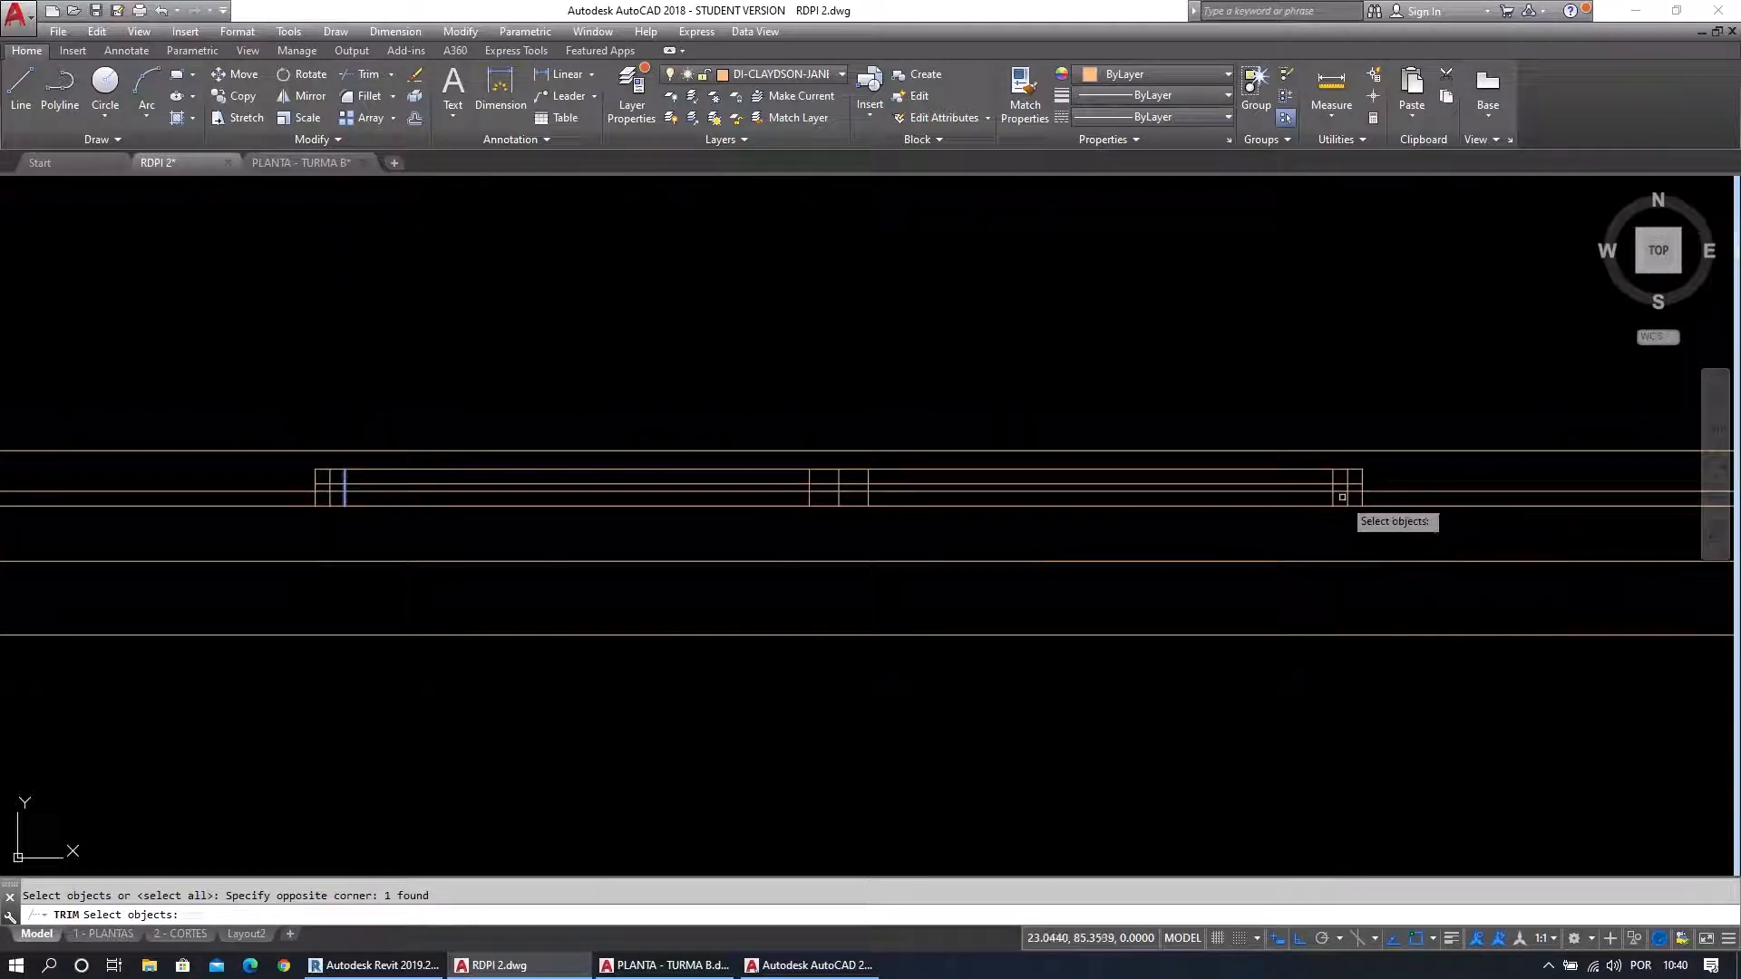
key(Return)
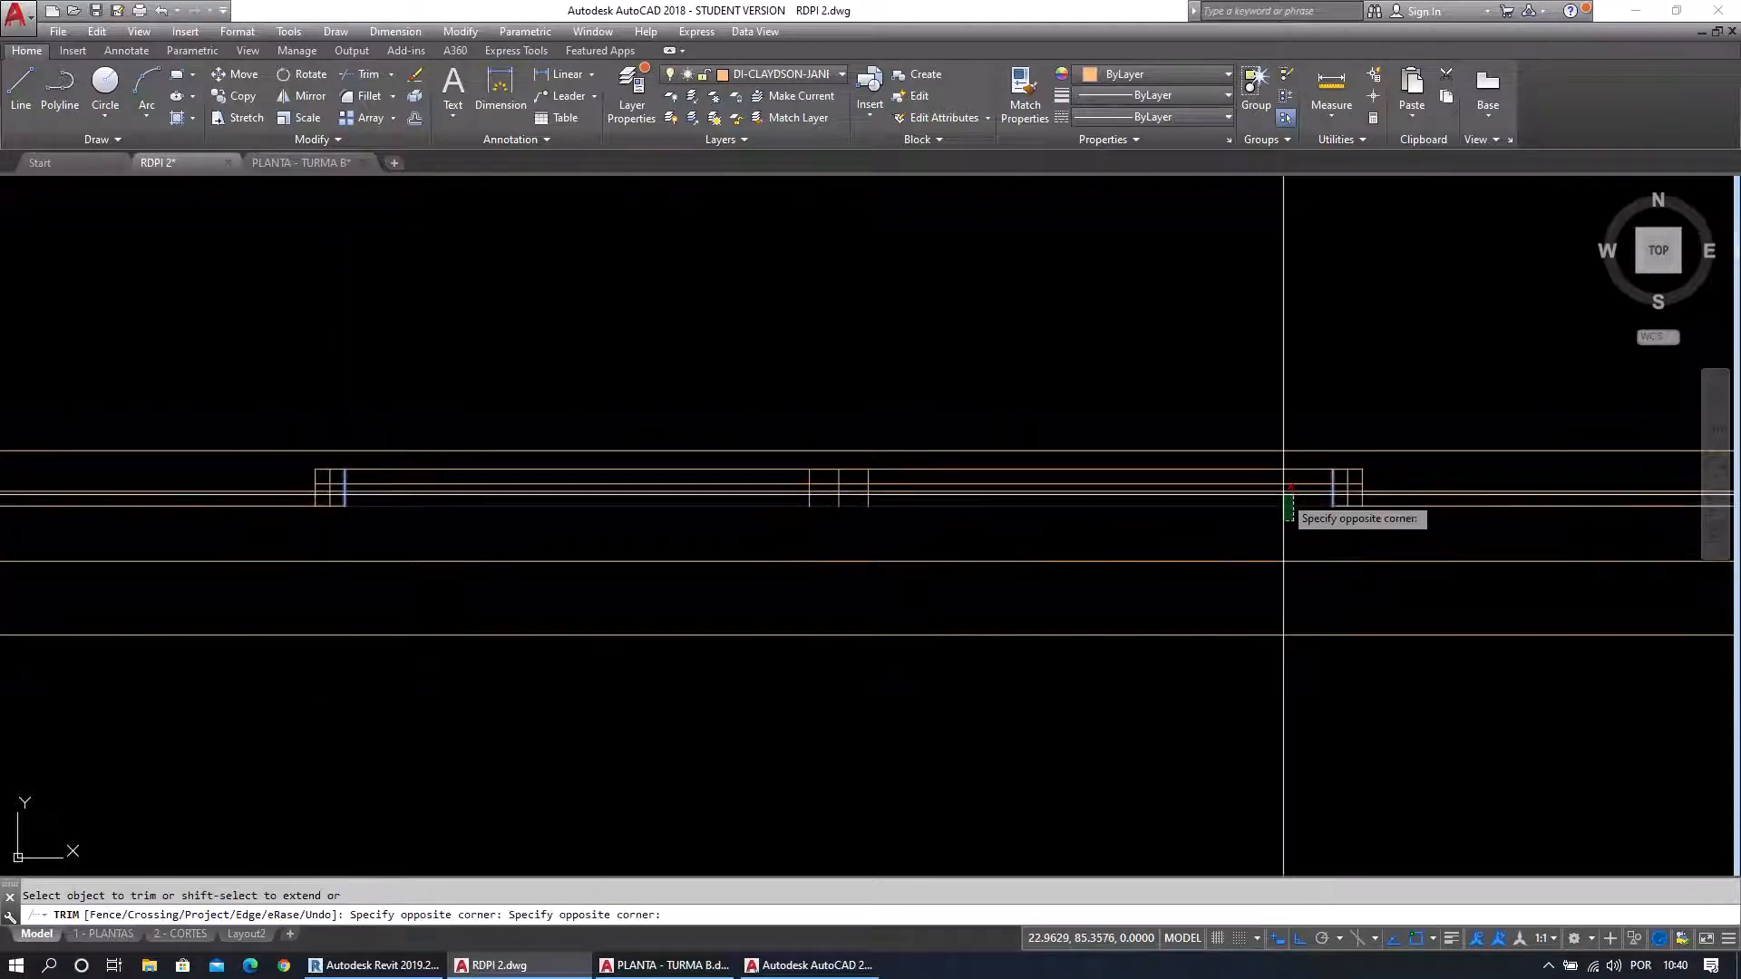
key(Escape)
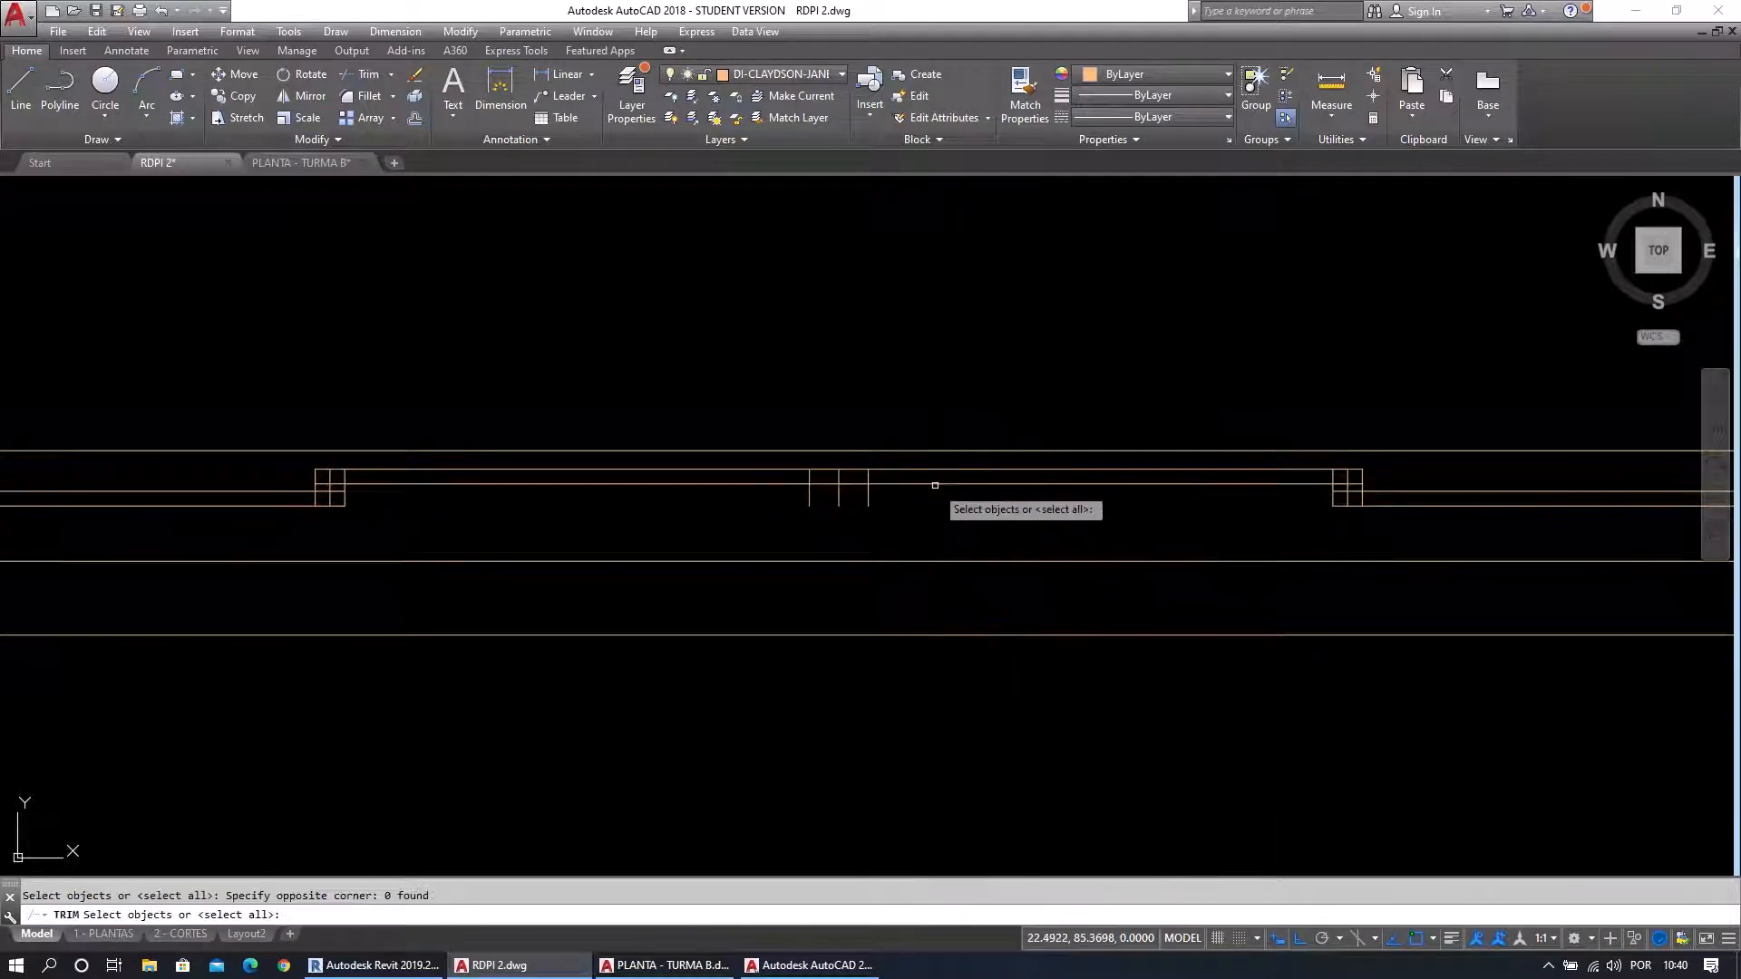
click(890, 496)
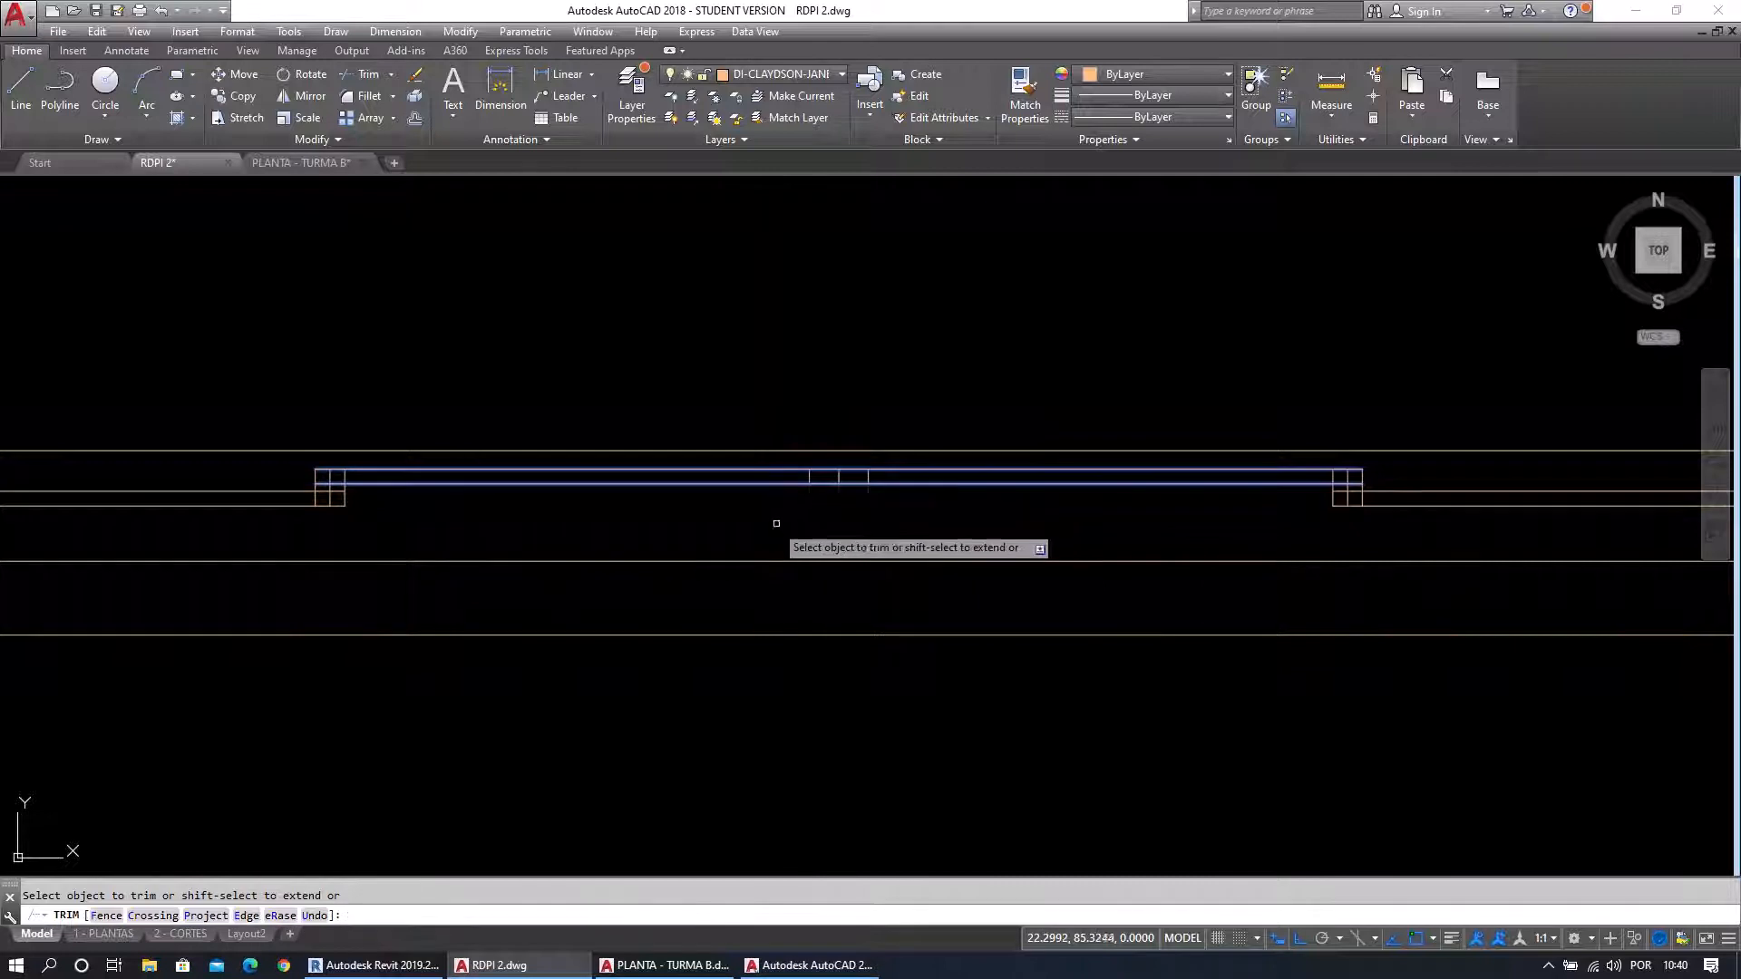
key(Escape)
Erase the middle vertical line of the left division and that of the right division.
scroll(692, 509, up, 6)
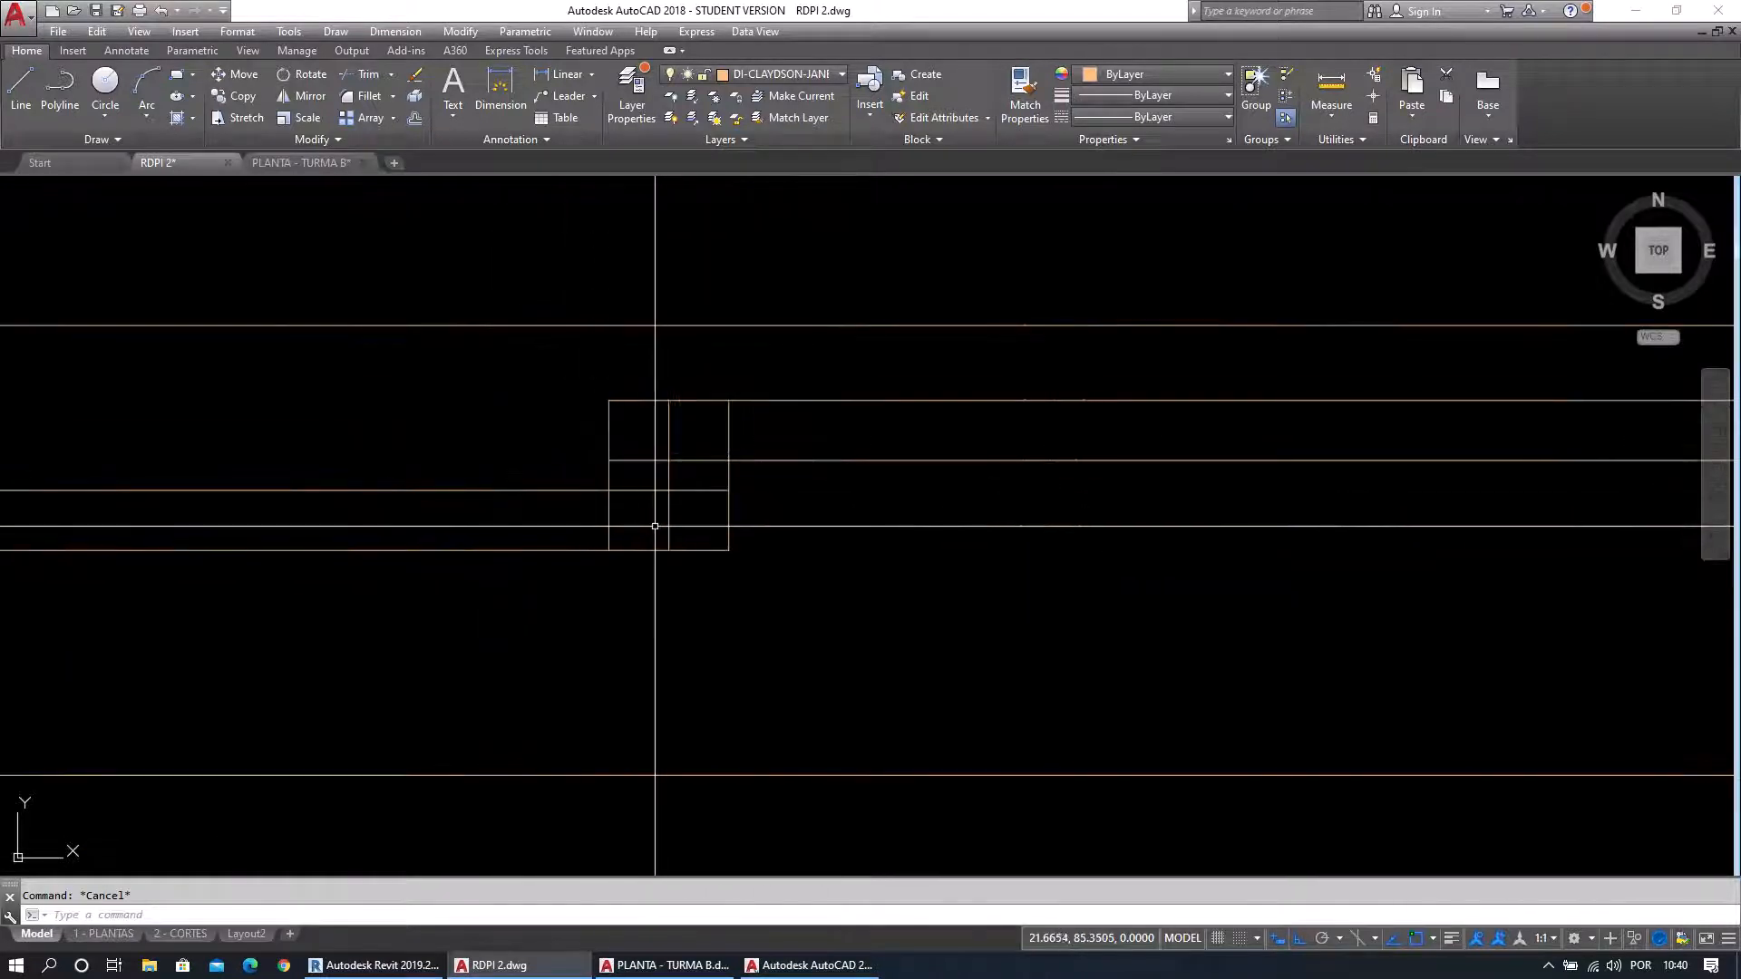
click(677, 536)
click(642, 540)
text(e)
key(Return)
scroll(699, 492, down, 4)
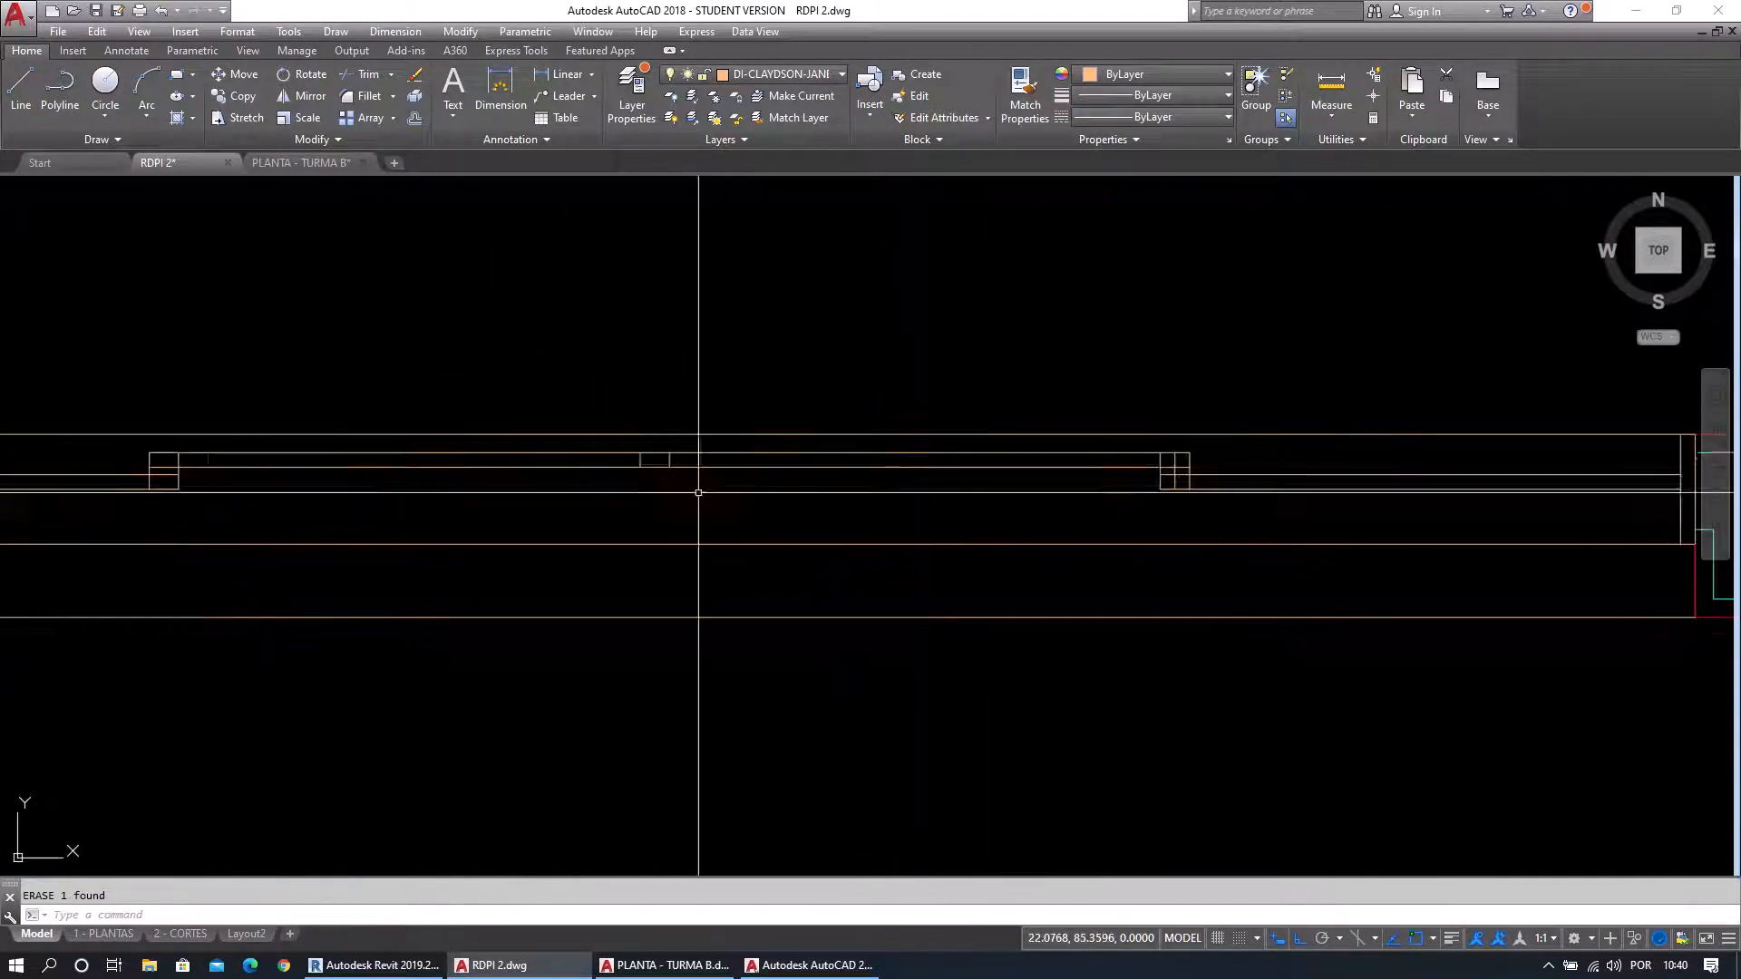
scroll(1236, 458, up, 5)
click(1049, 486)
click(1047, 500)
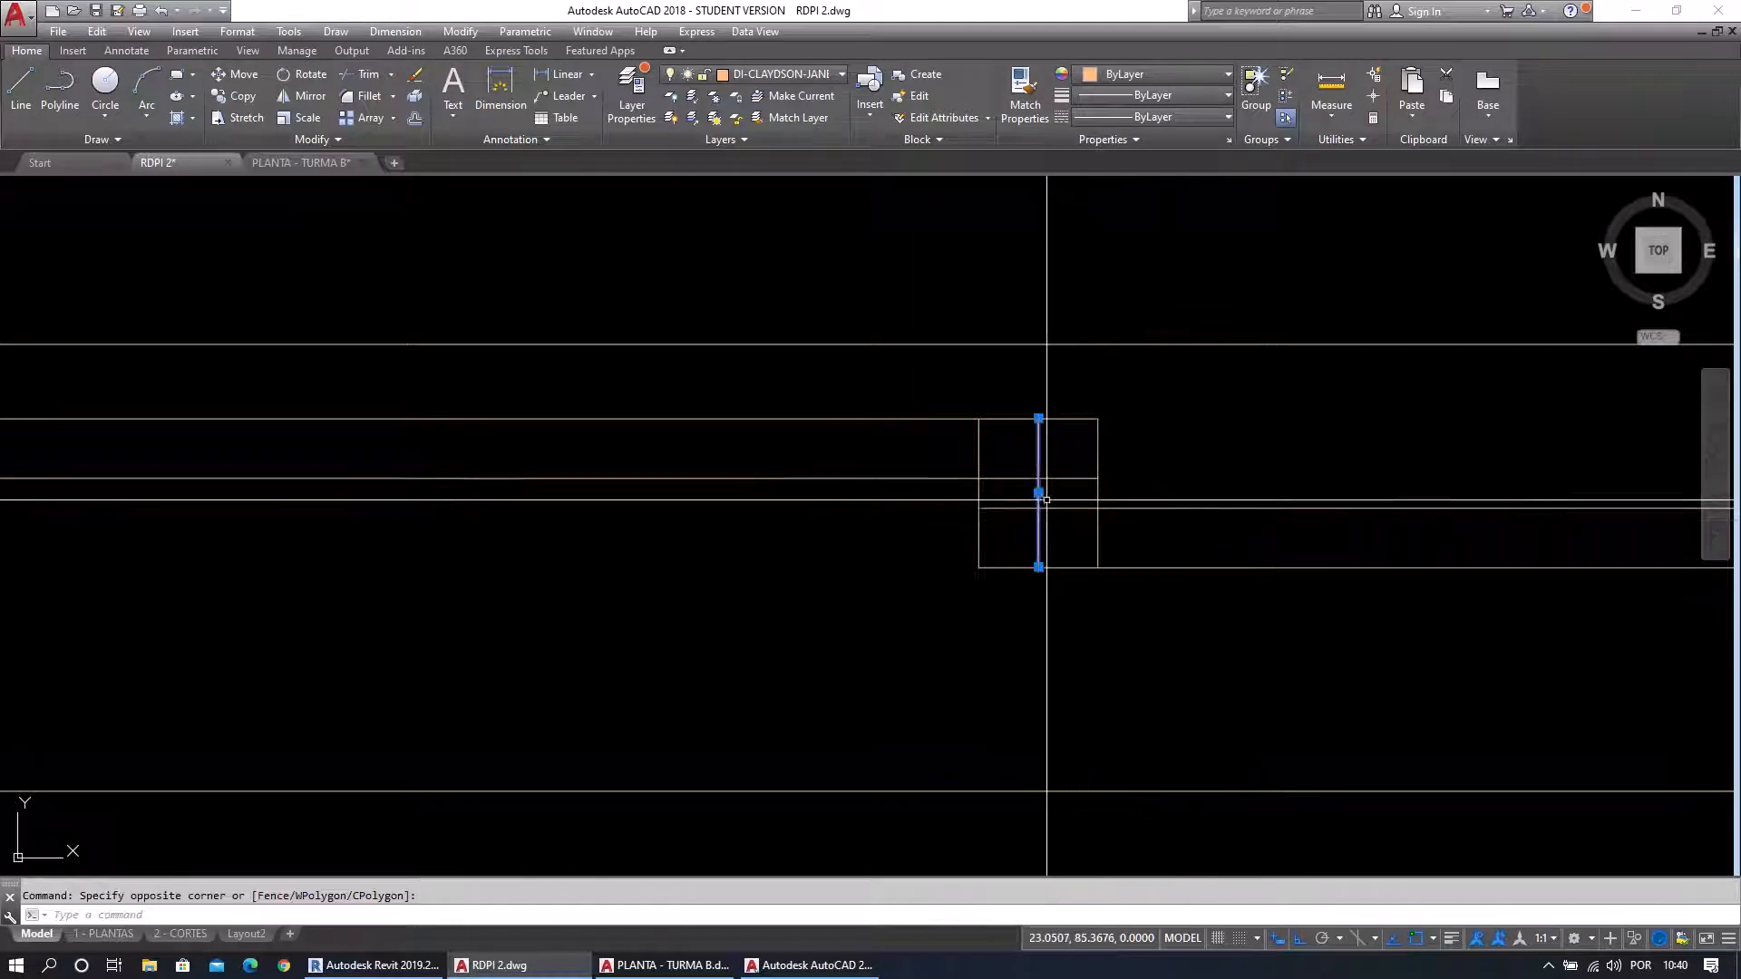
text(e)
key(Return)
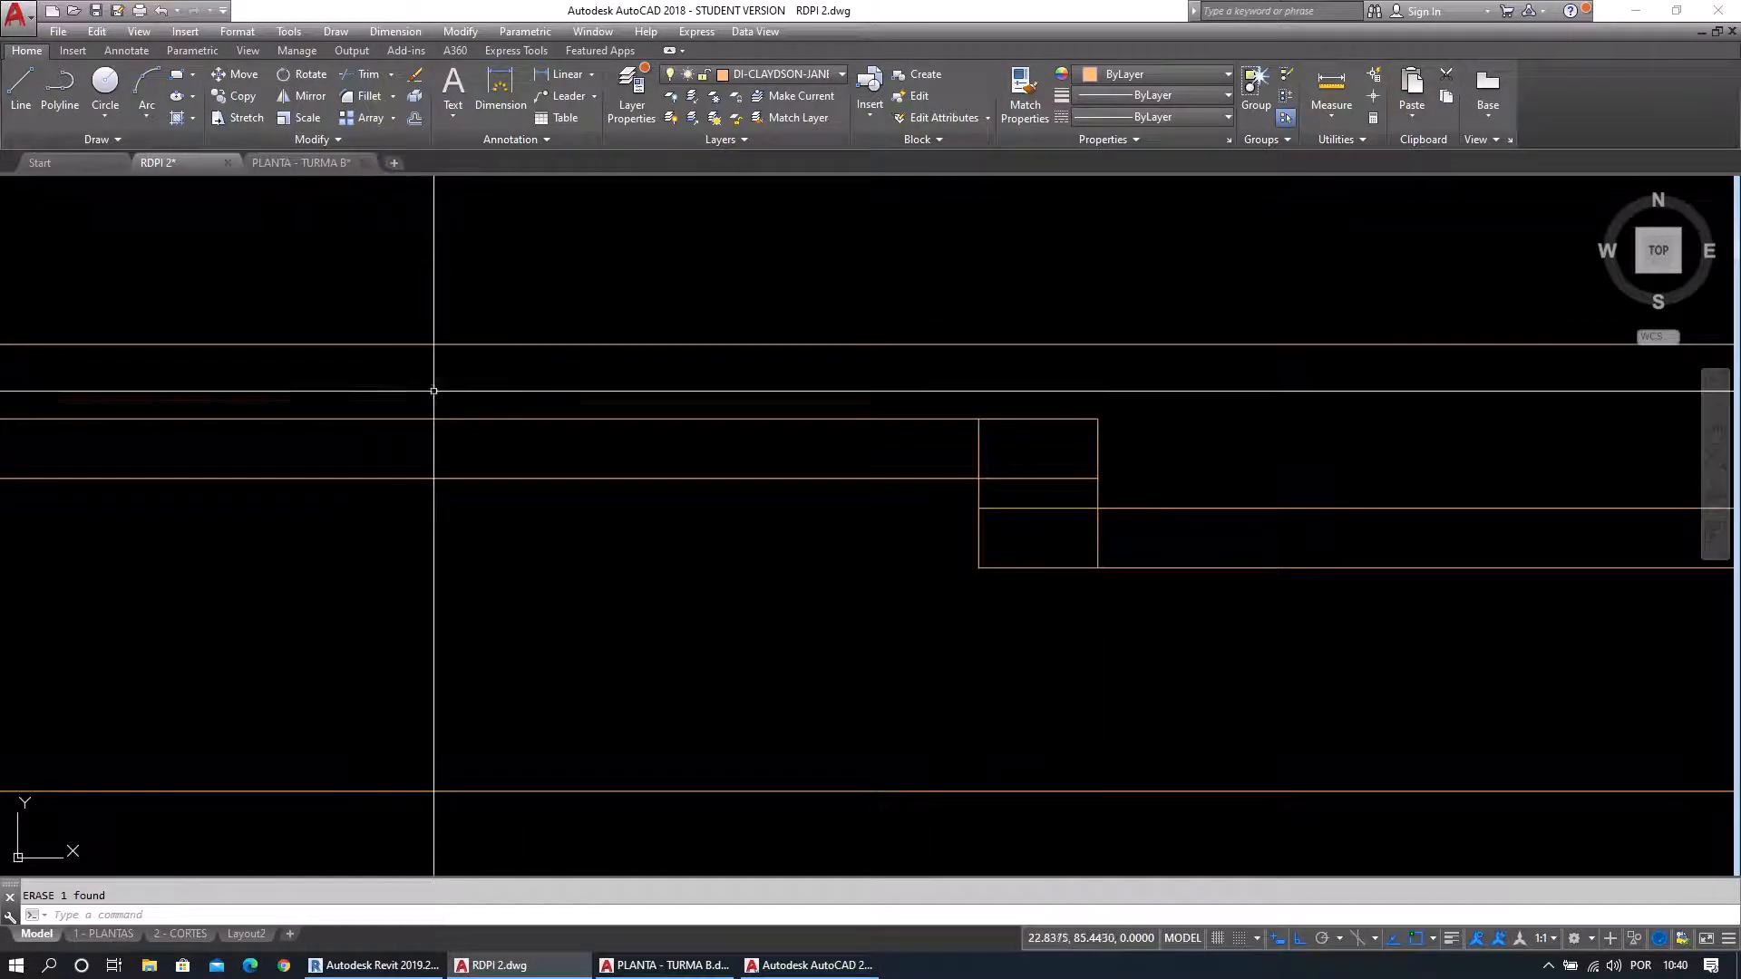
Trim the right division's vertical lines in the gap between the upper and lower sashes, using the sash lines as cutting edges.
text(tr)
key(Return)
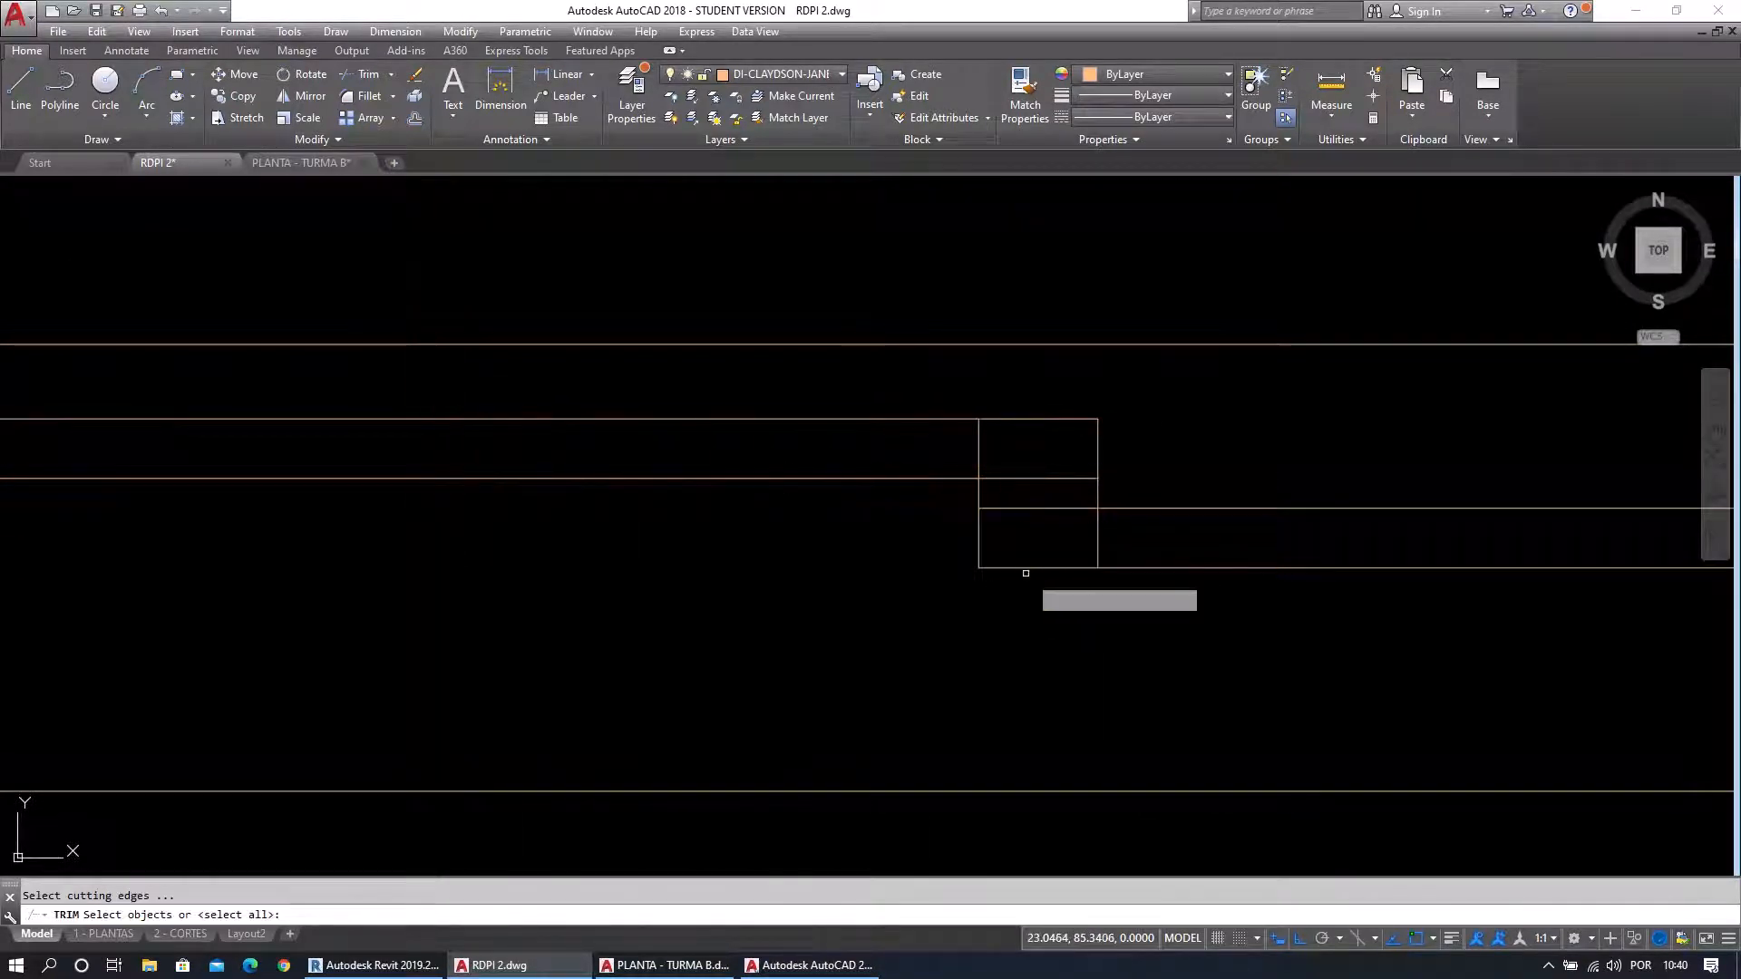
click(1175, 645)
click(978, 415)
key(Return)
click(1142, 494)
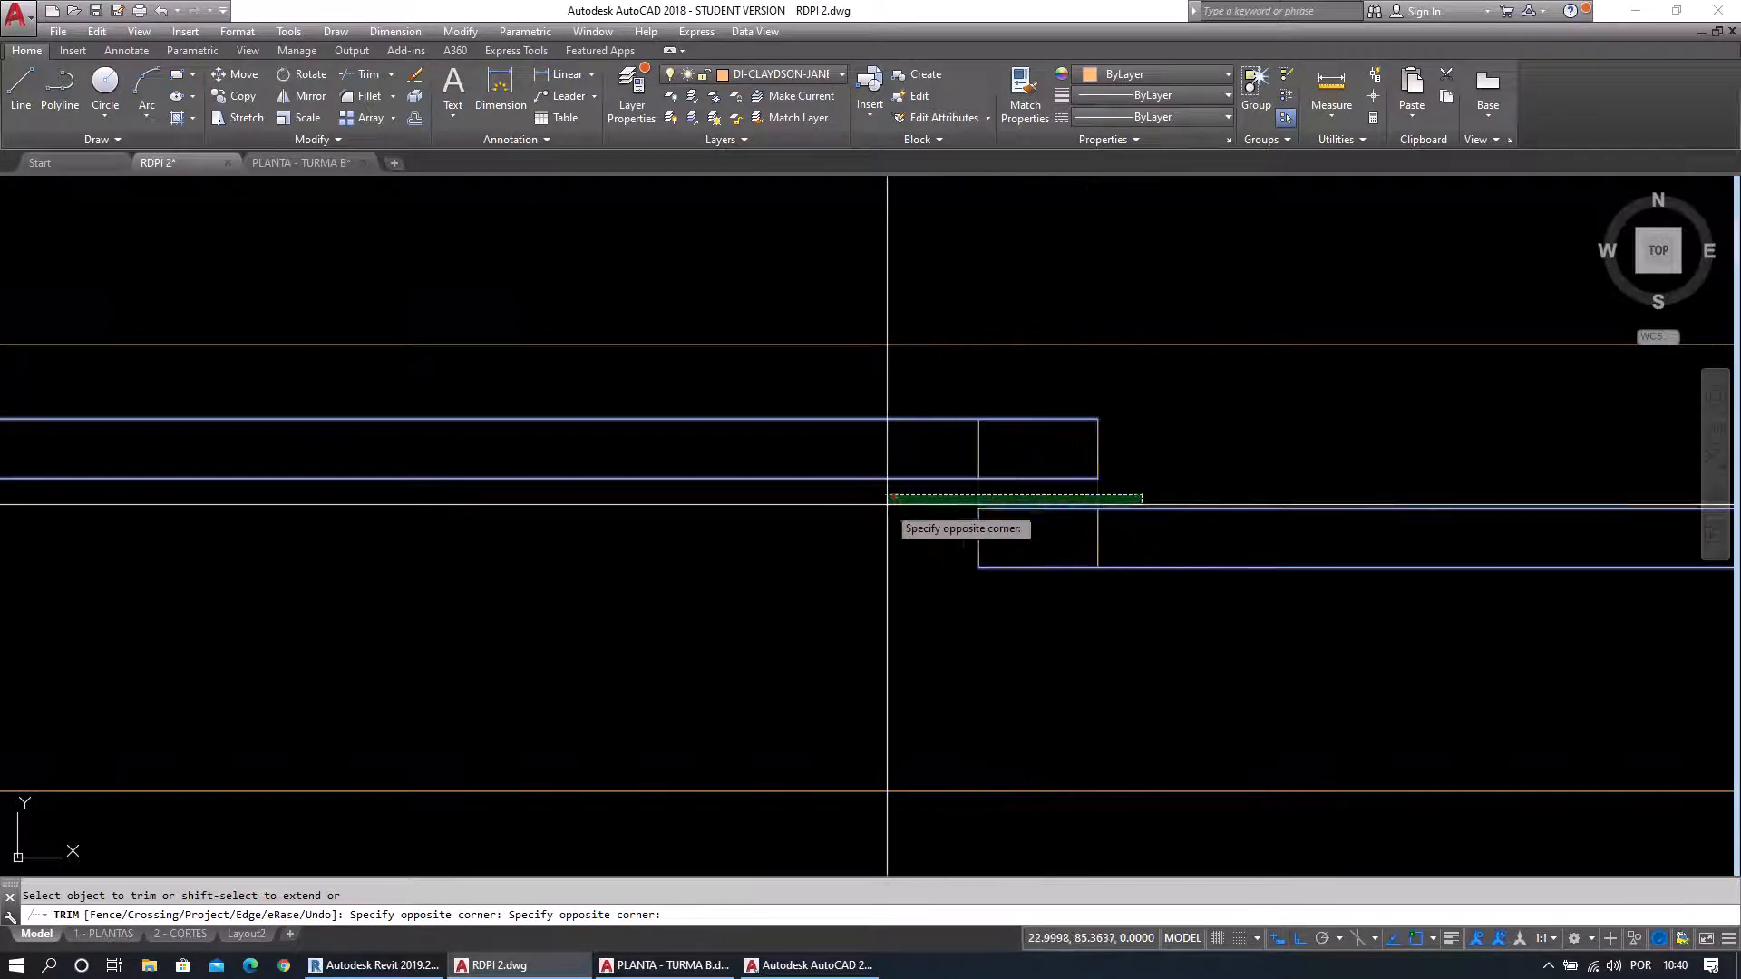
key(Escape)
key(Escape)
Trim the left division's vertical lines in the gap between the upper and lower sashes, using the sash lines as cutting edges.
scroll(901, 551, down, 4)
middle_drag(290, 624, 1061, 593)
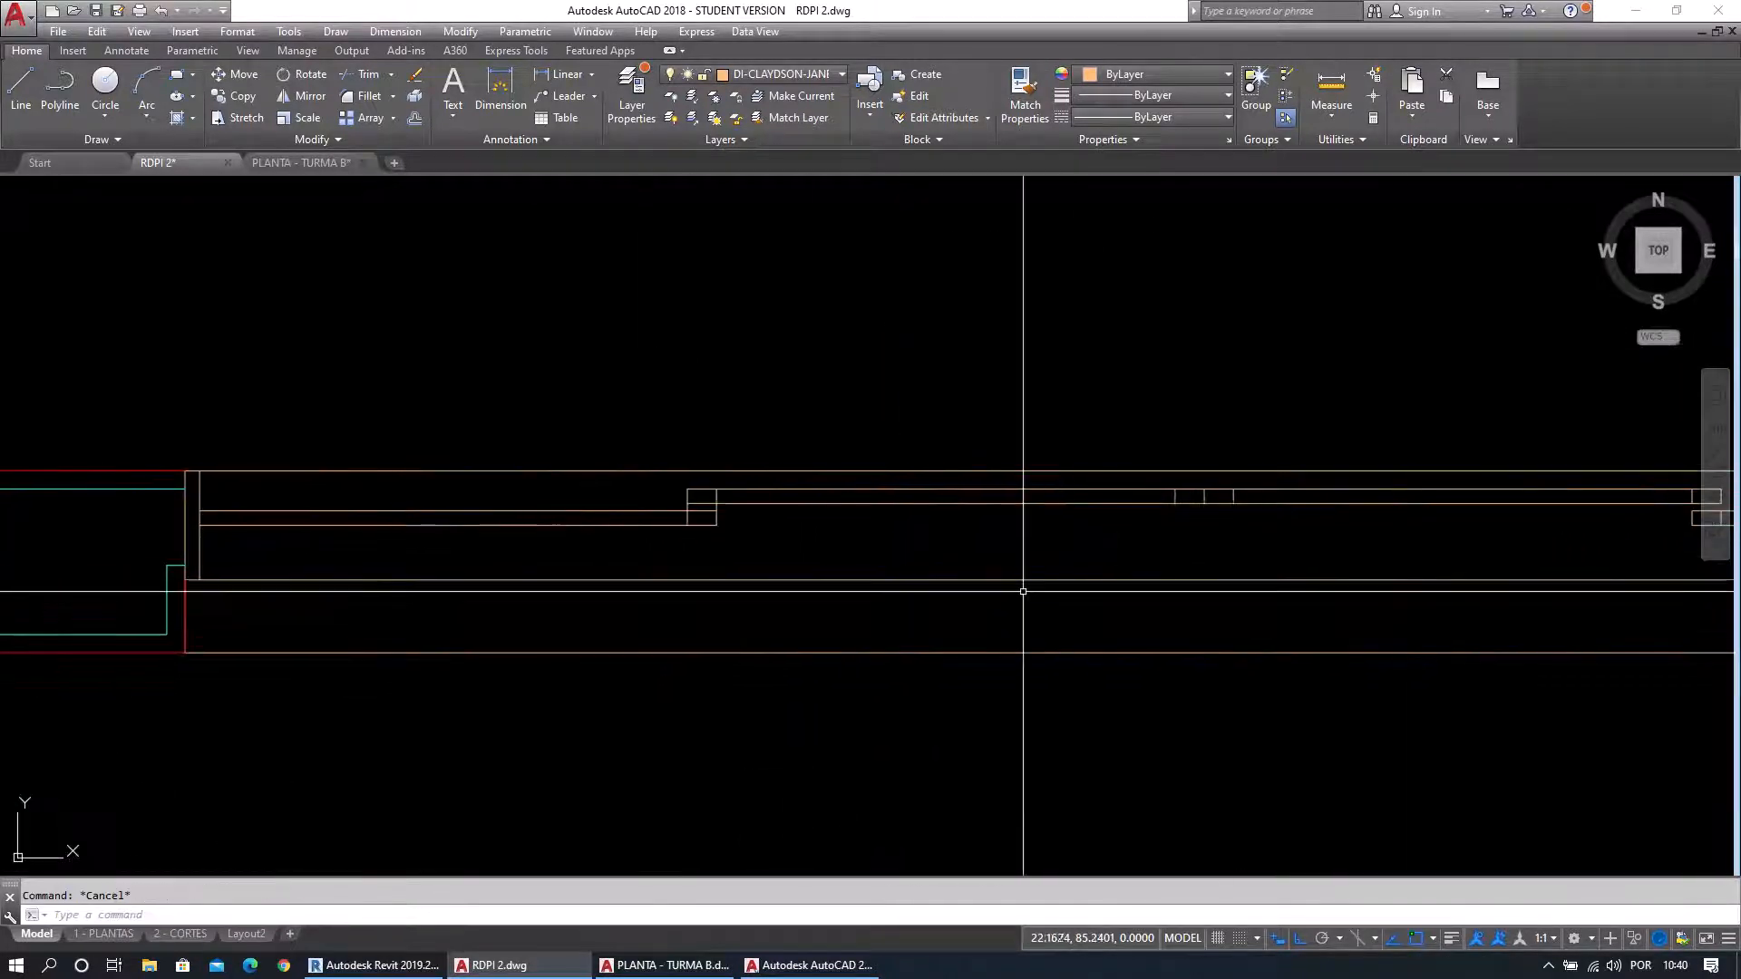
scroll(649, 526, up, 4)
text(tr)
key(Return)
click(1042, 590)
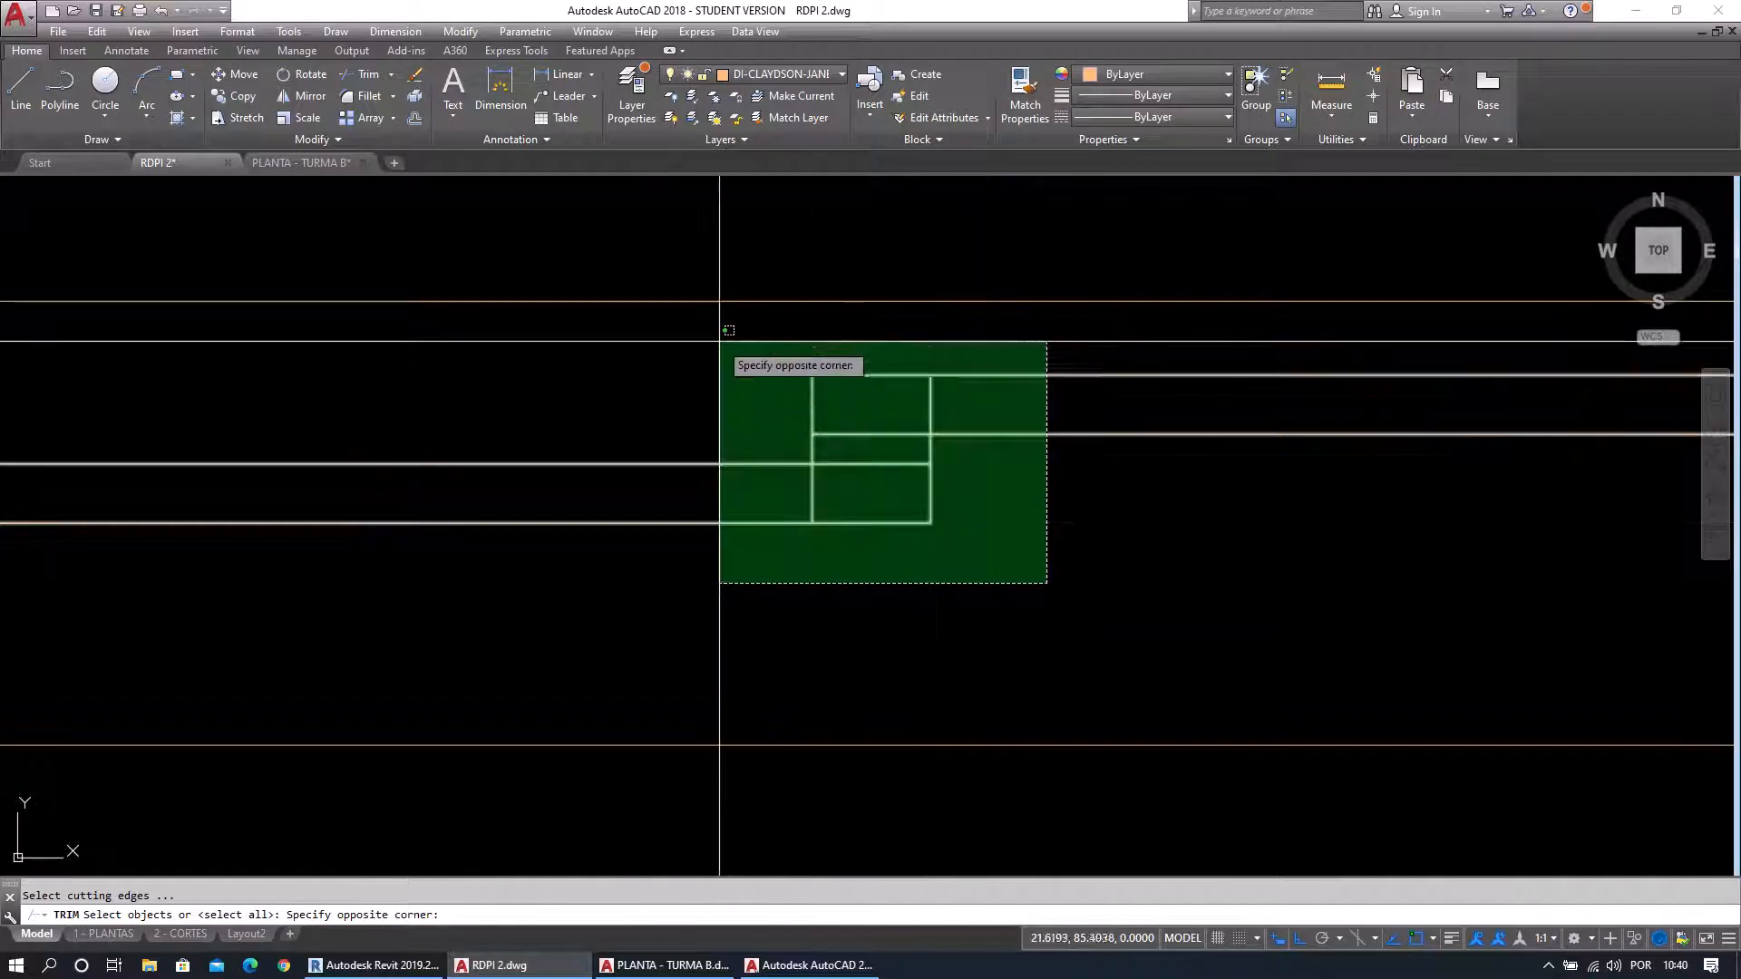
click(723, 342)
key(Return)
click(945, 450)
click(761, 450)
key(Escape)
key(Escape)
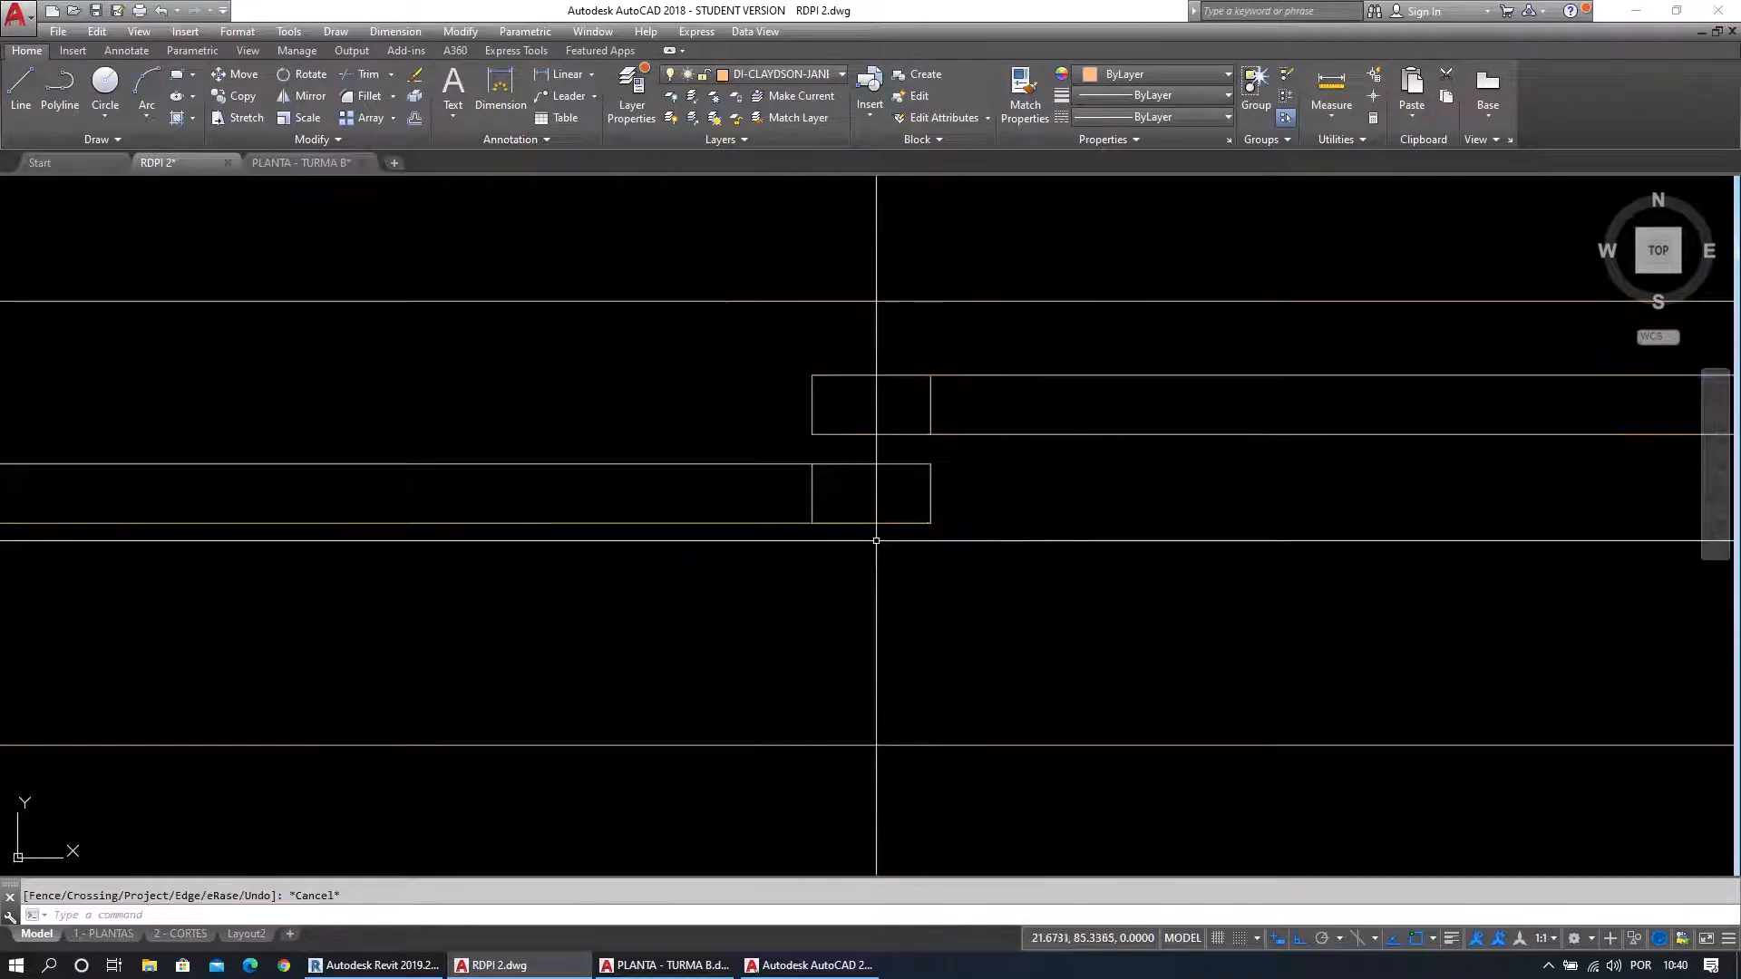
Draw a horizontal line from the middle of the upper sash's right end to the window's right jamb.
scroll(867, 546, down, 4)
middle_drag(1222, 621, 933, 544)
scroll(1369, 508, up, 4)
middle_drag(1266, 496, 932, 601)
key(Return)
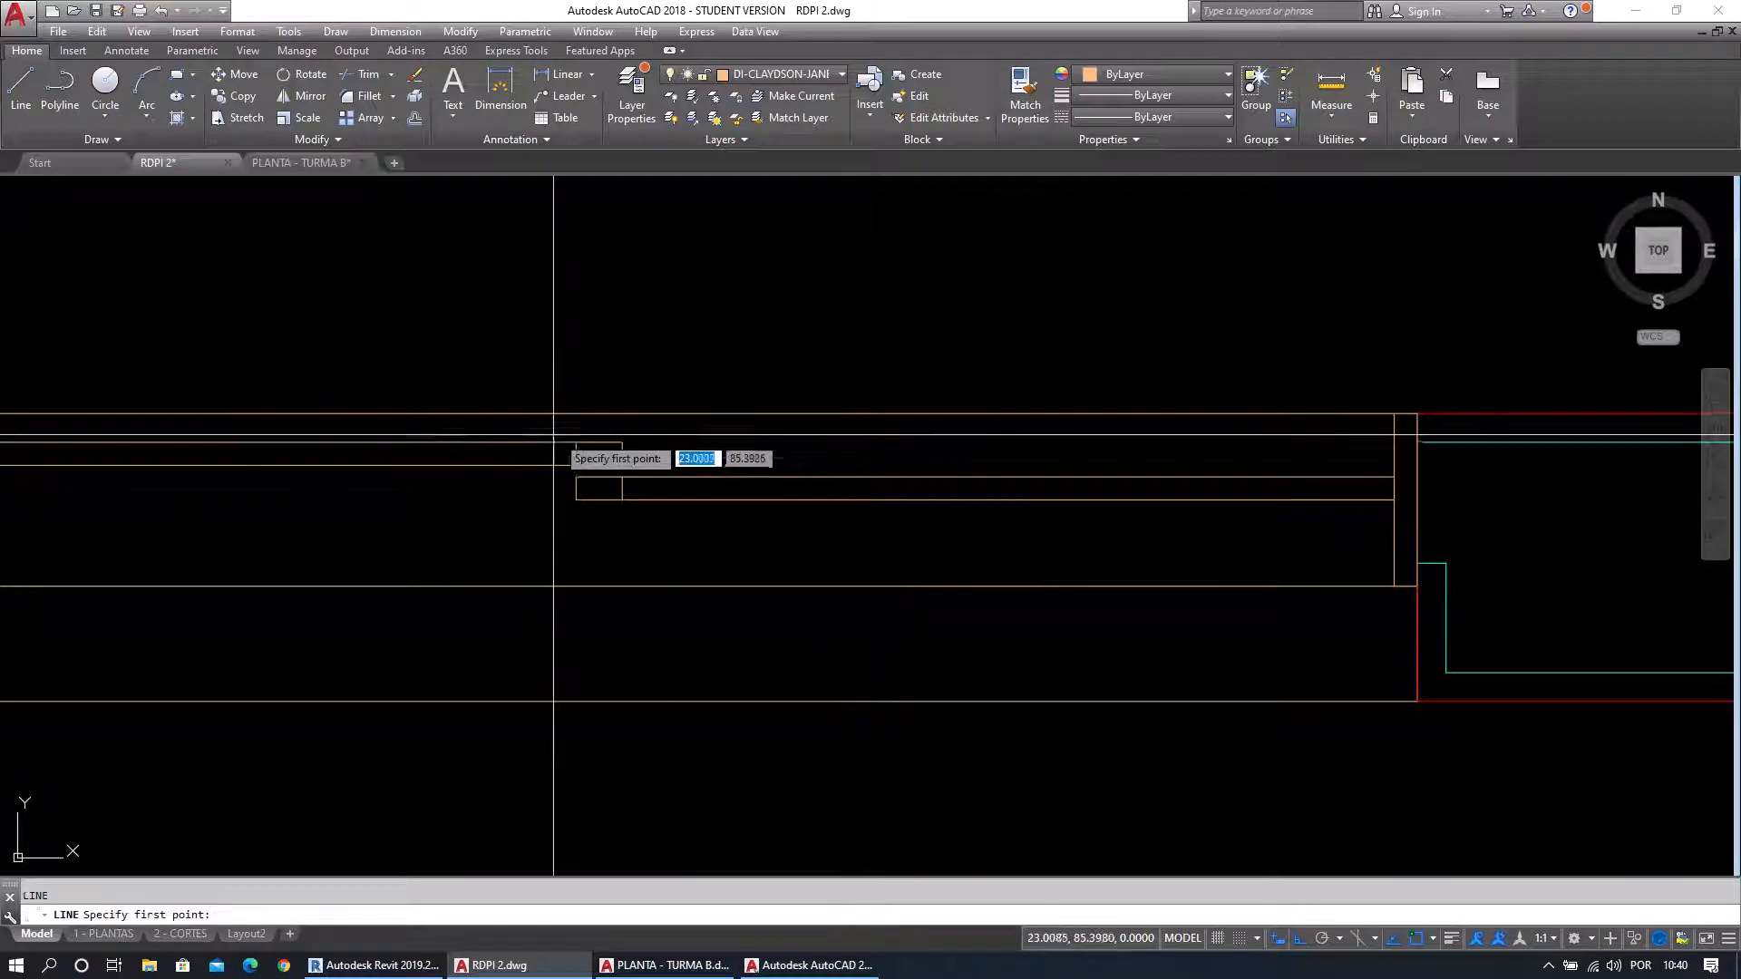
click(1395, 454)
key(Escape)
key(Escape)
Draw a horizontal line from the middle of the upper sash's left end to the window's left jamb.
scroll(1308, 521, down, 6)
scroll(844, 538, up, 6)
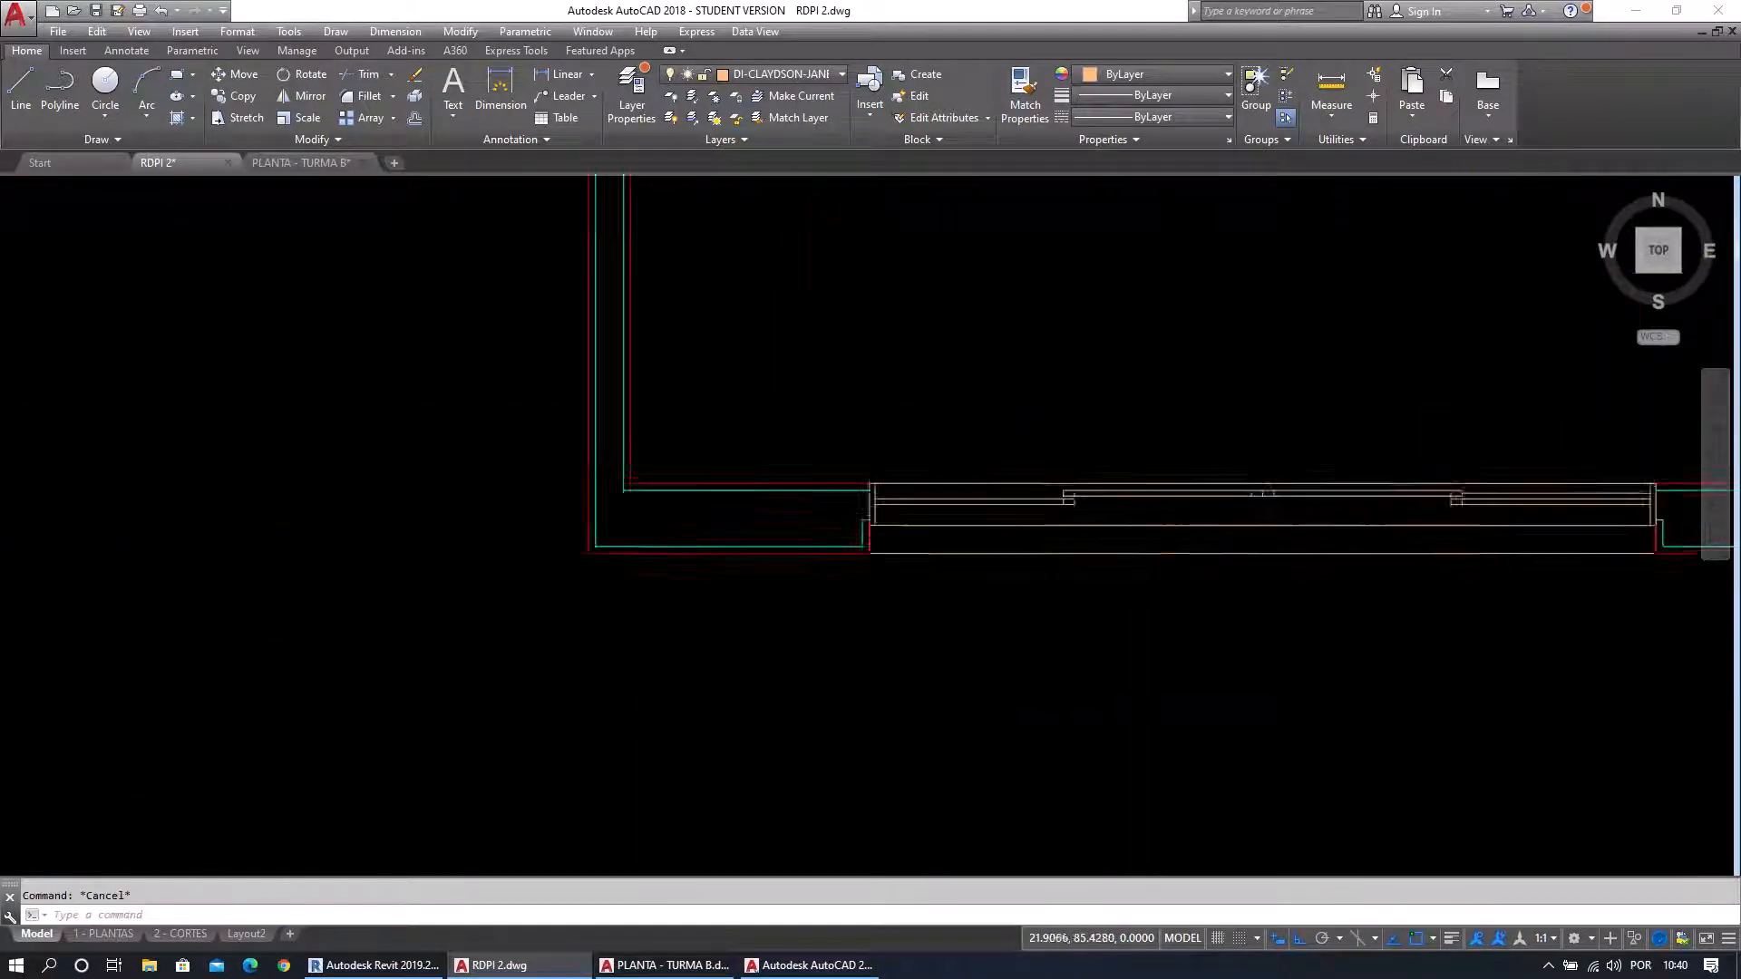
key(Return)
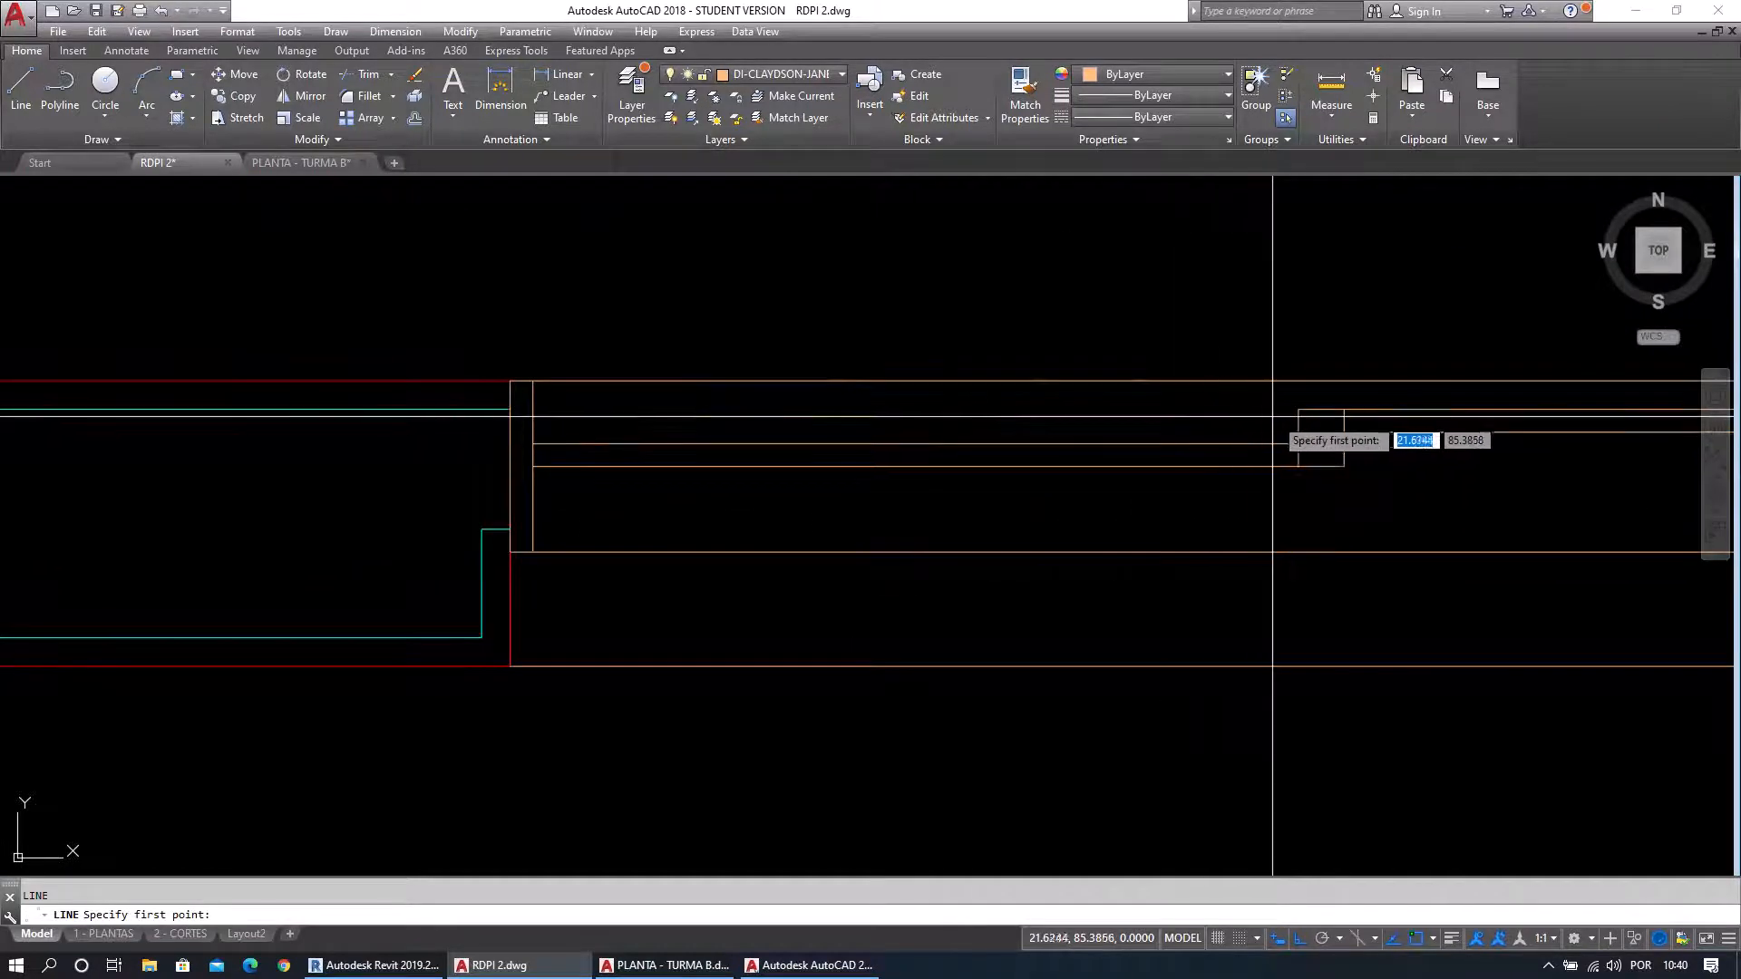
click(1299, 465)
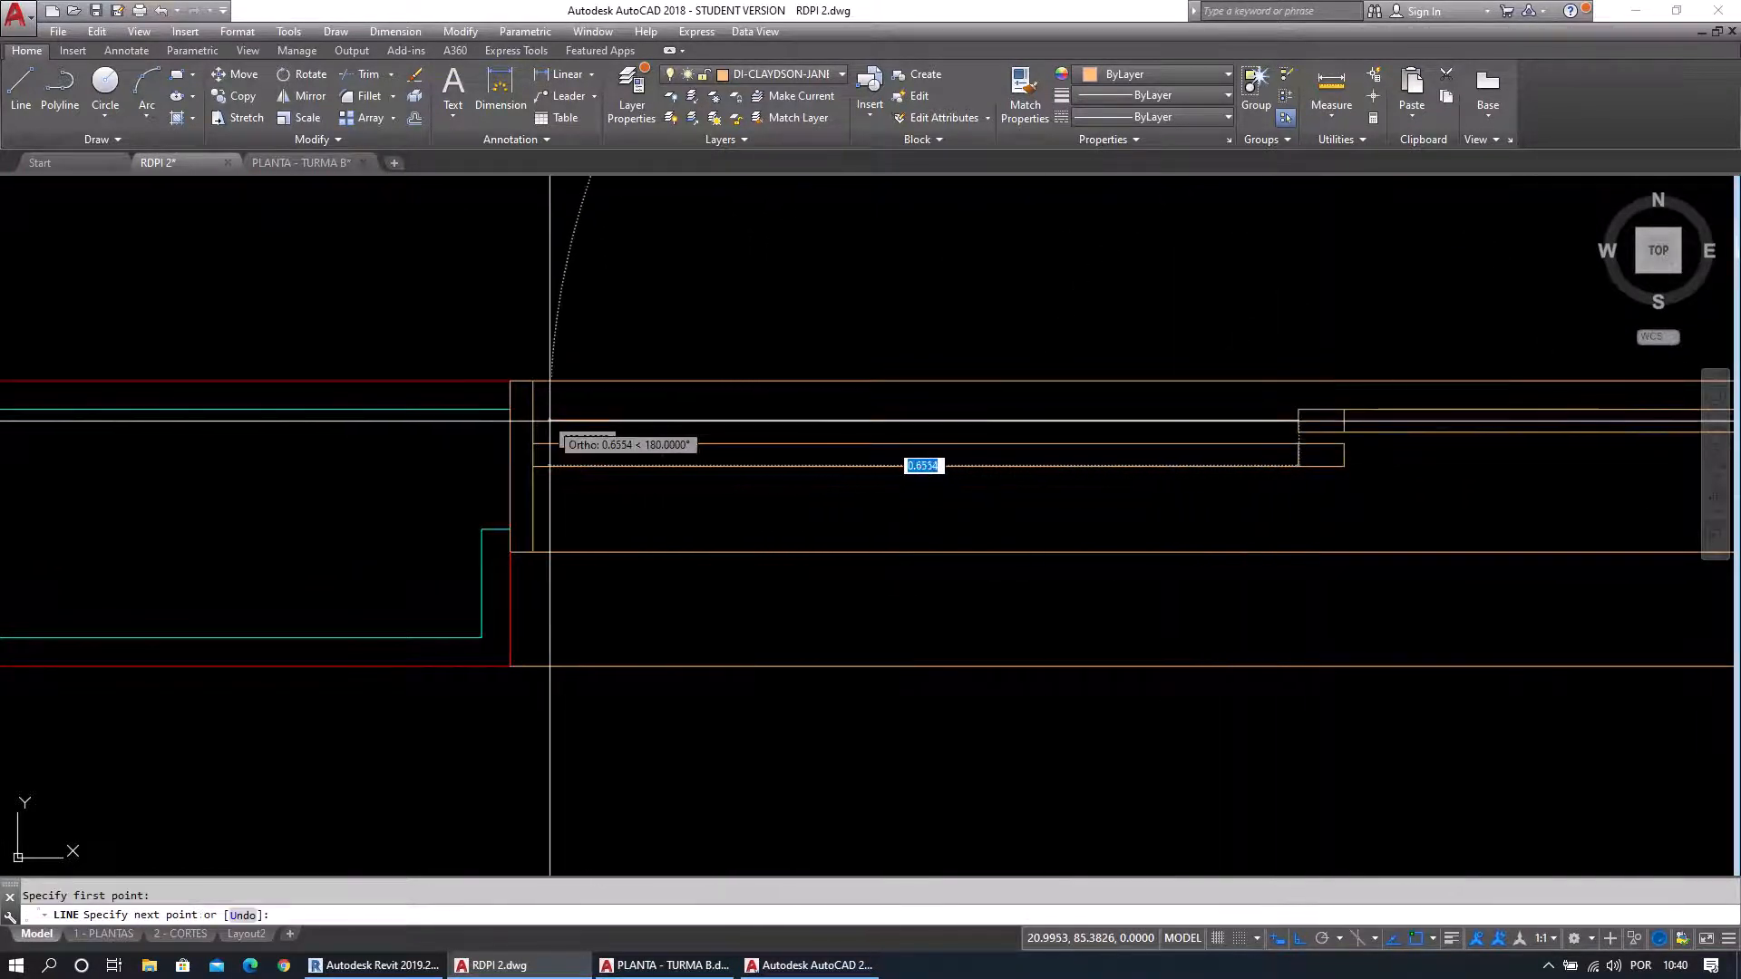
key(Escape)
Try to draw a left-pointing half-headed arrow above the left middle sash, with Ortho off for the slanted head line.
scroll(828, 555, down, 4)
scroll(580, 449, up, 5)
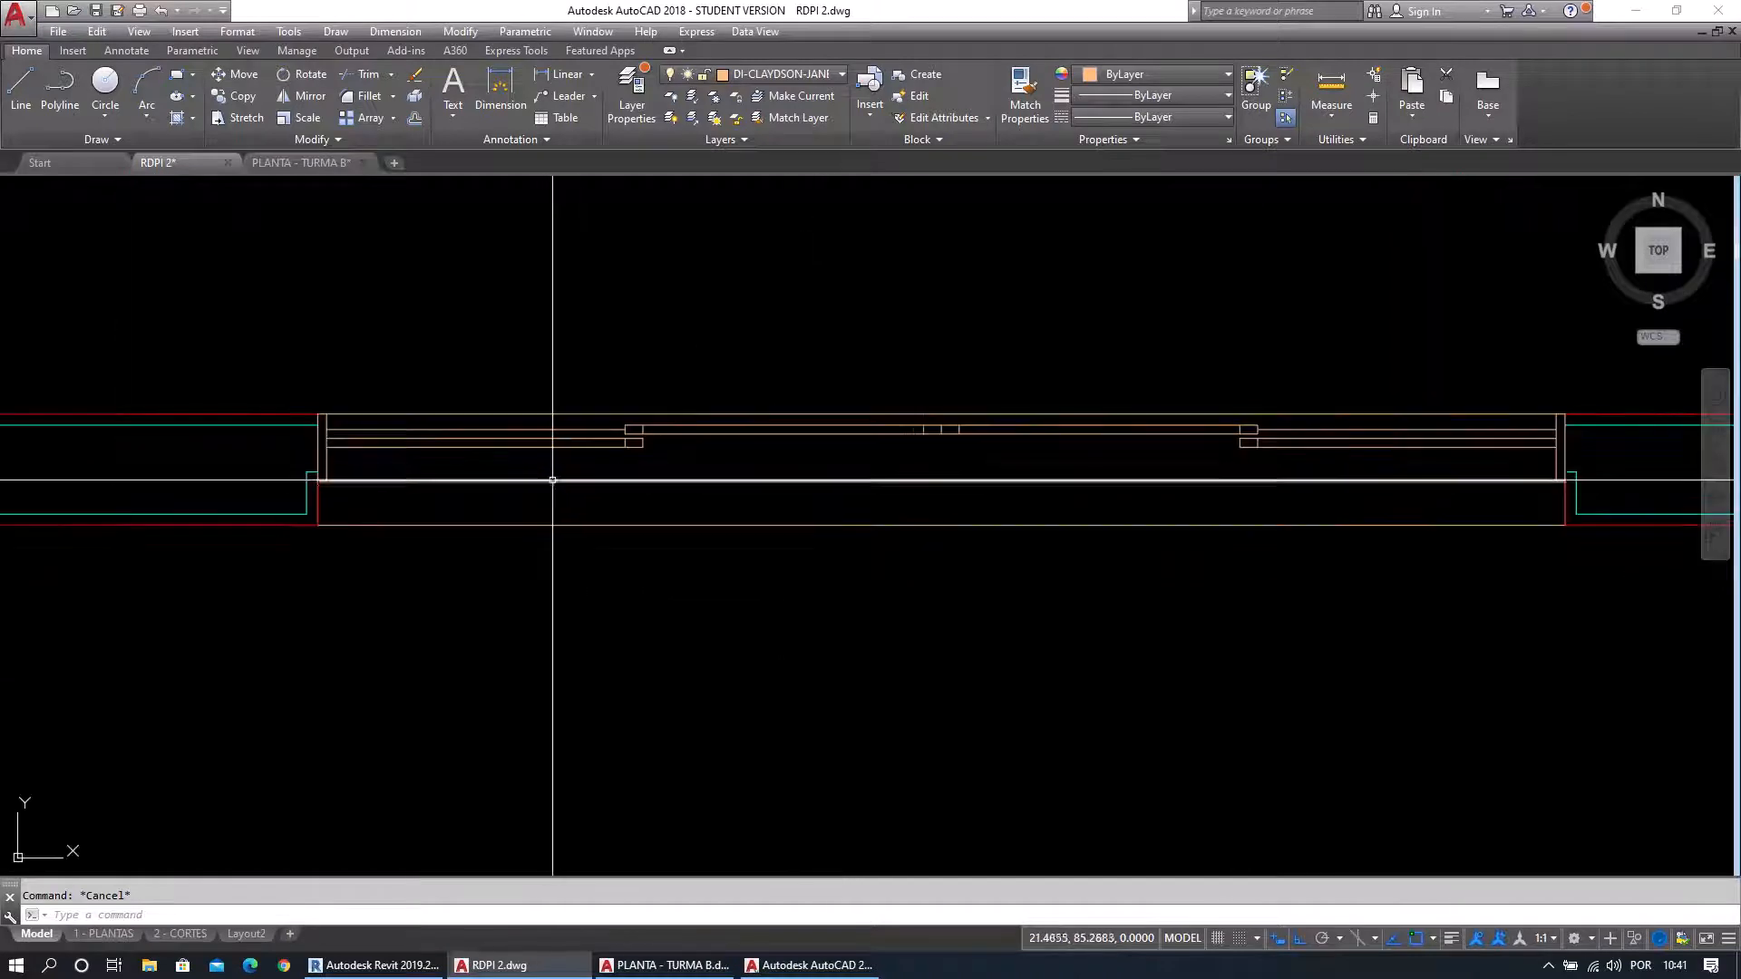
mouse_move(647, 449)
middle_down()
mouse_move(707, 556)
mouse_move(782, 578)
middle_up()
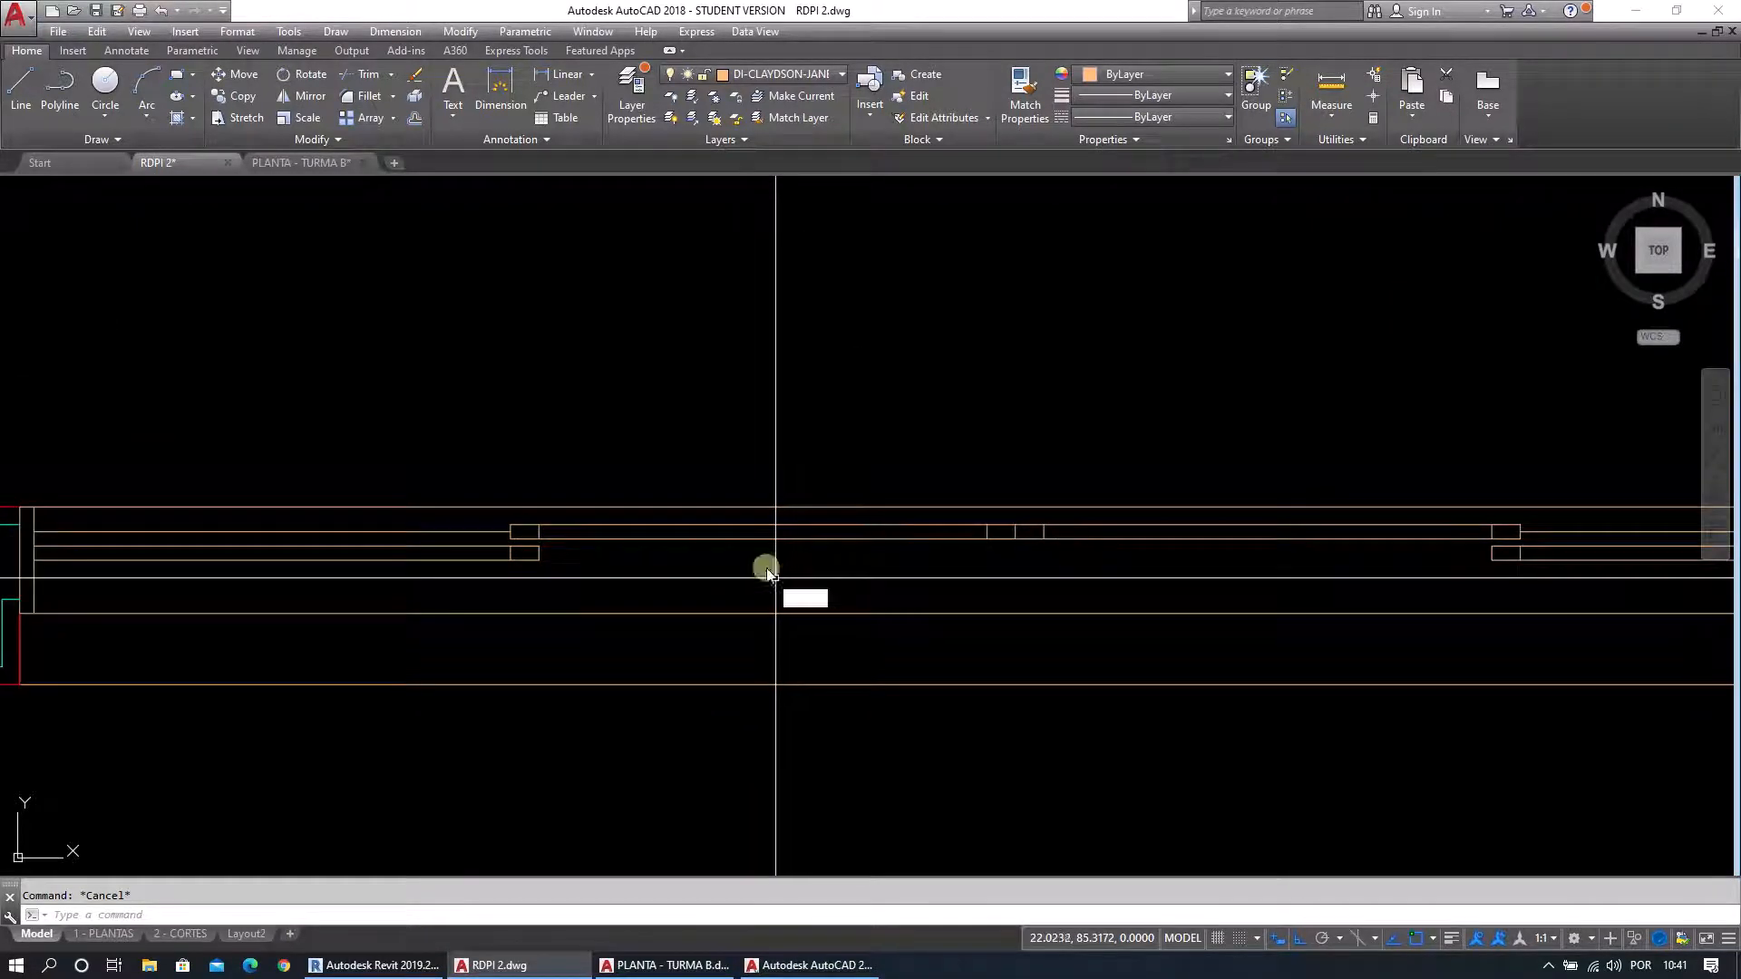
text(l)
key(space)
click(687, 484)
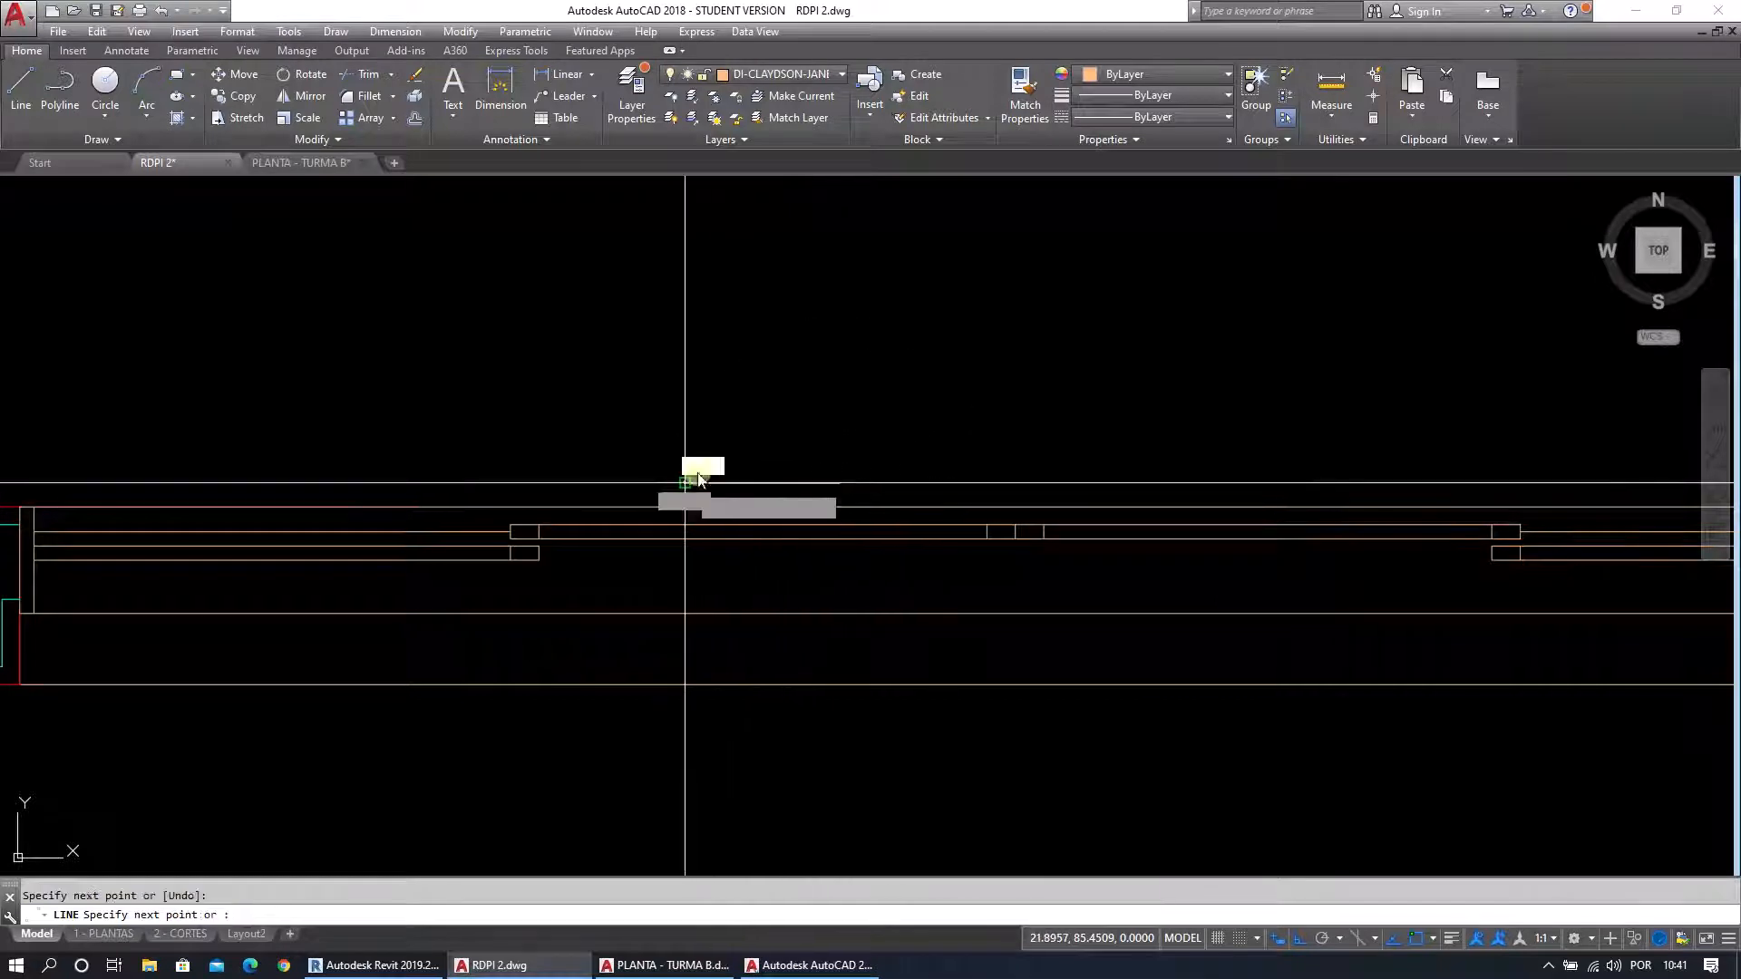
key(F8)
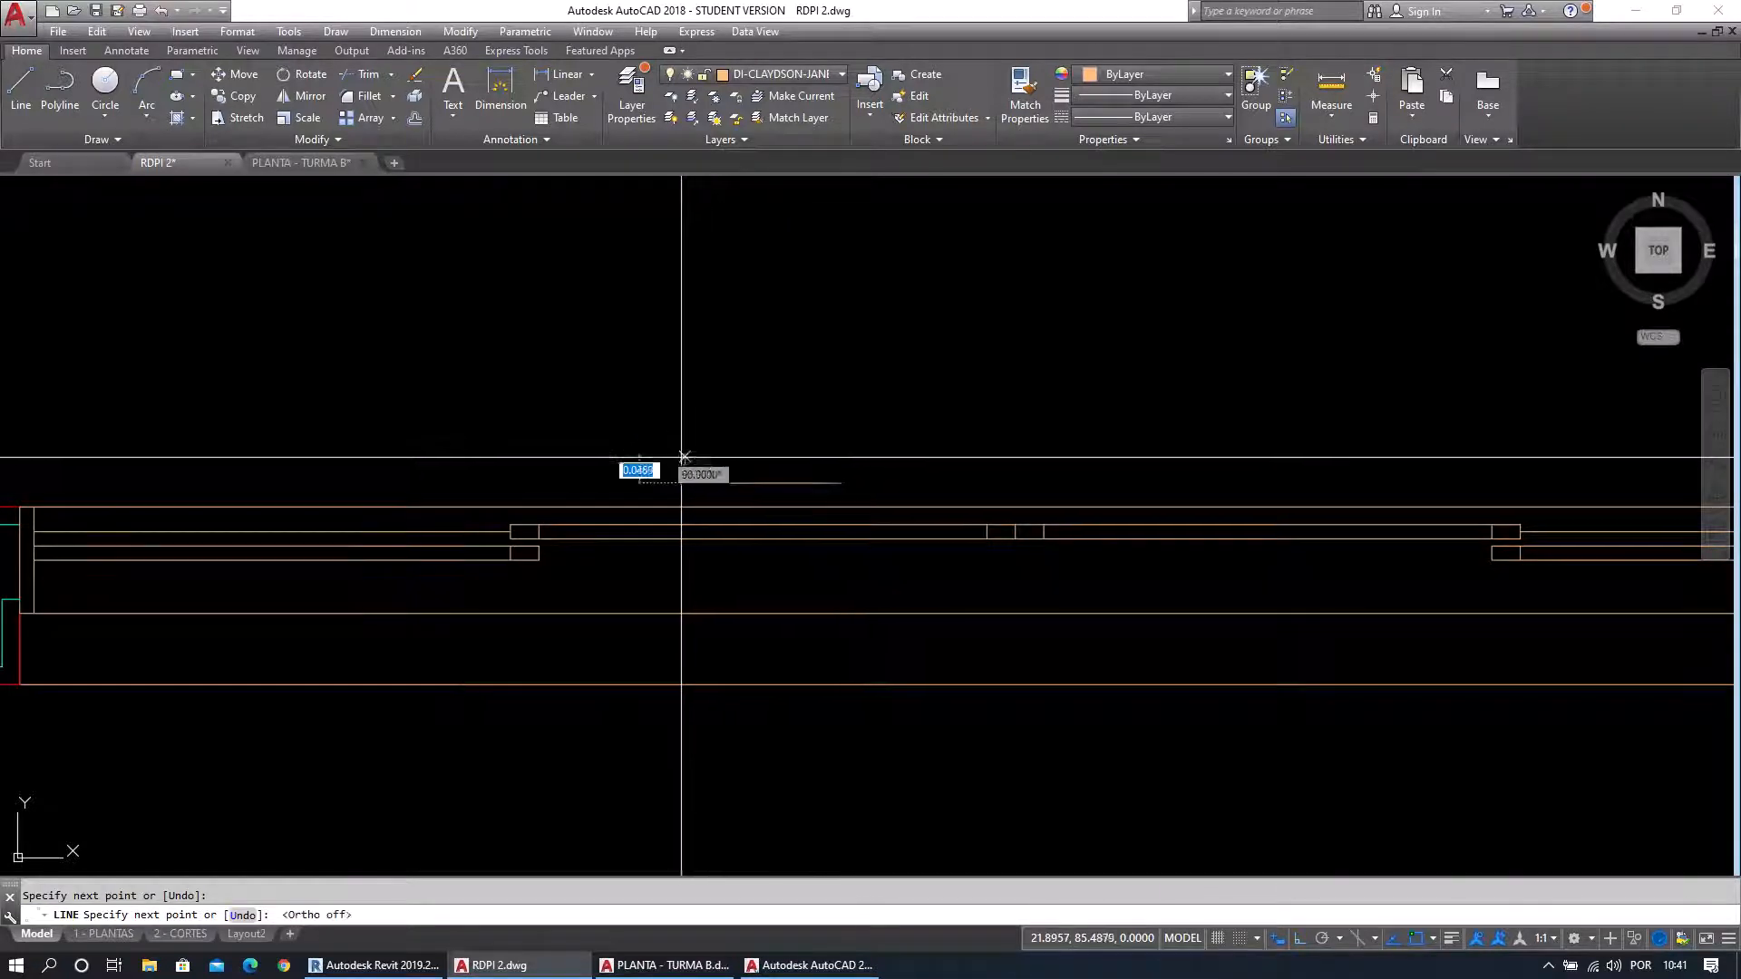
click(727, 466)
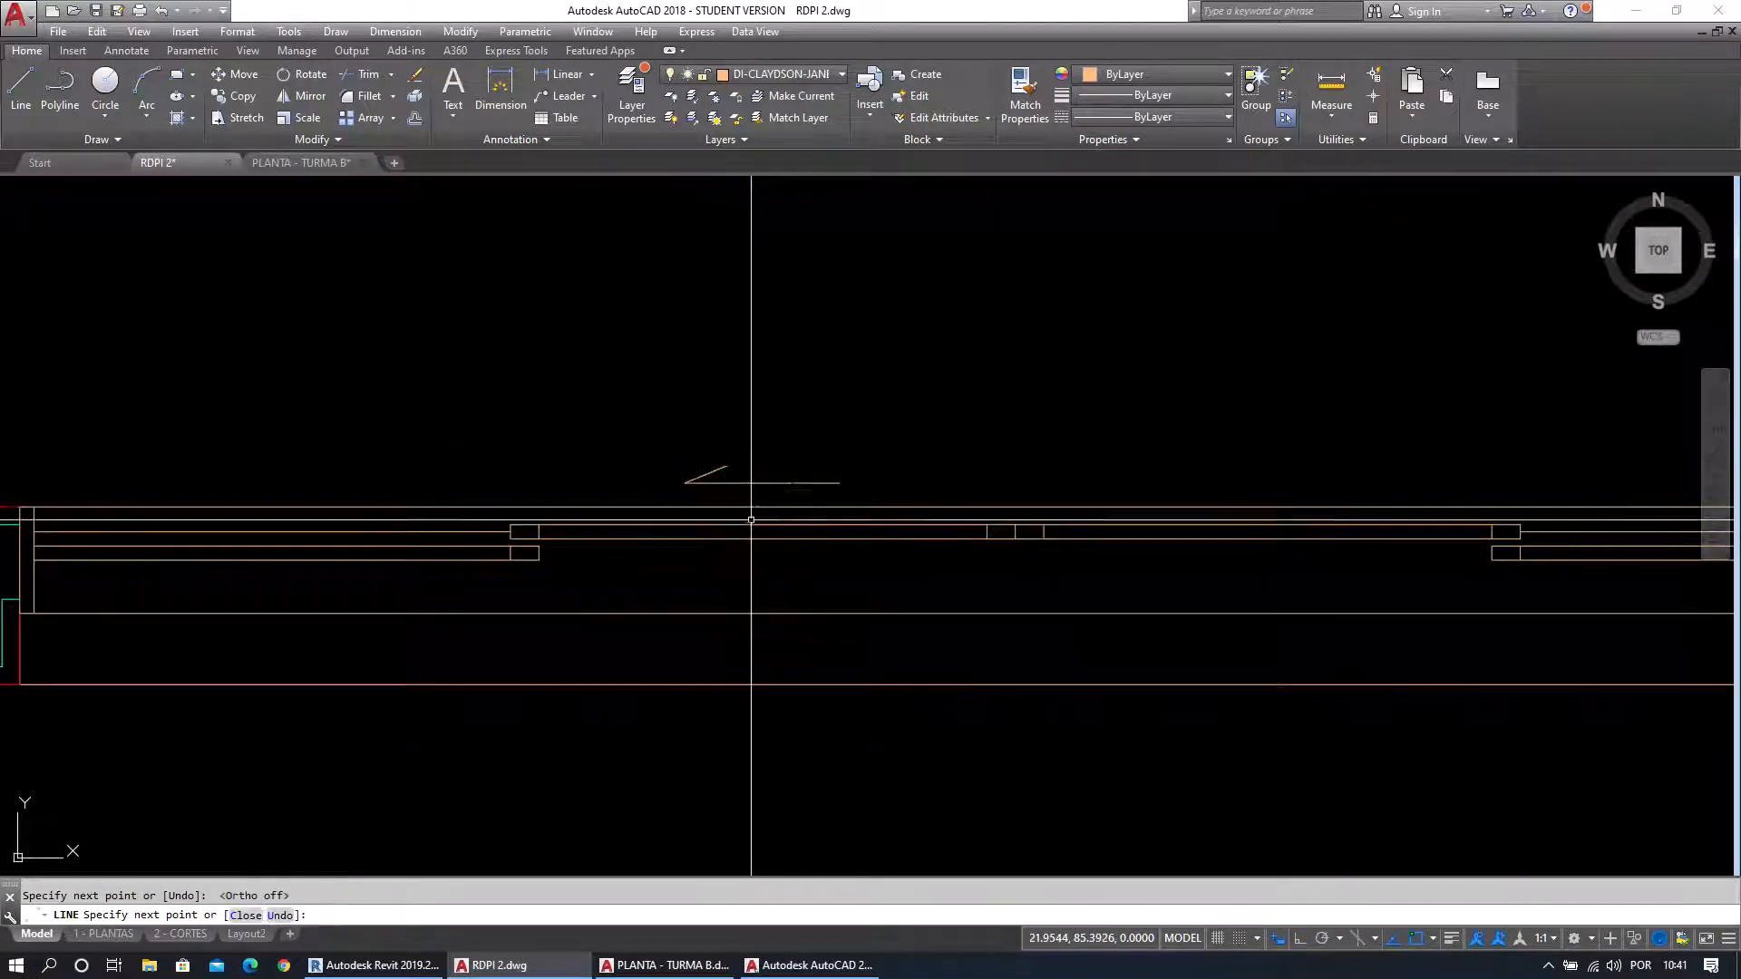
key(Escape)
Erase both lines of the freehand arrow above the left middle sash.
middle_drag(908, 592, 742, 580)
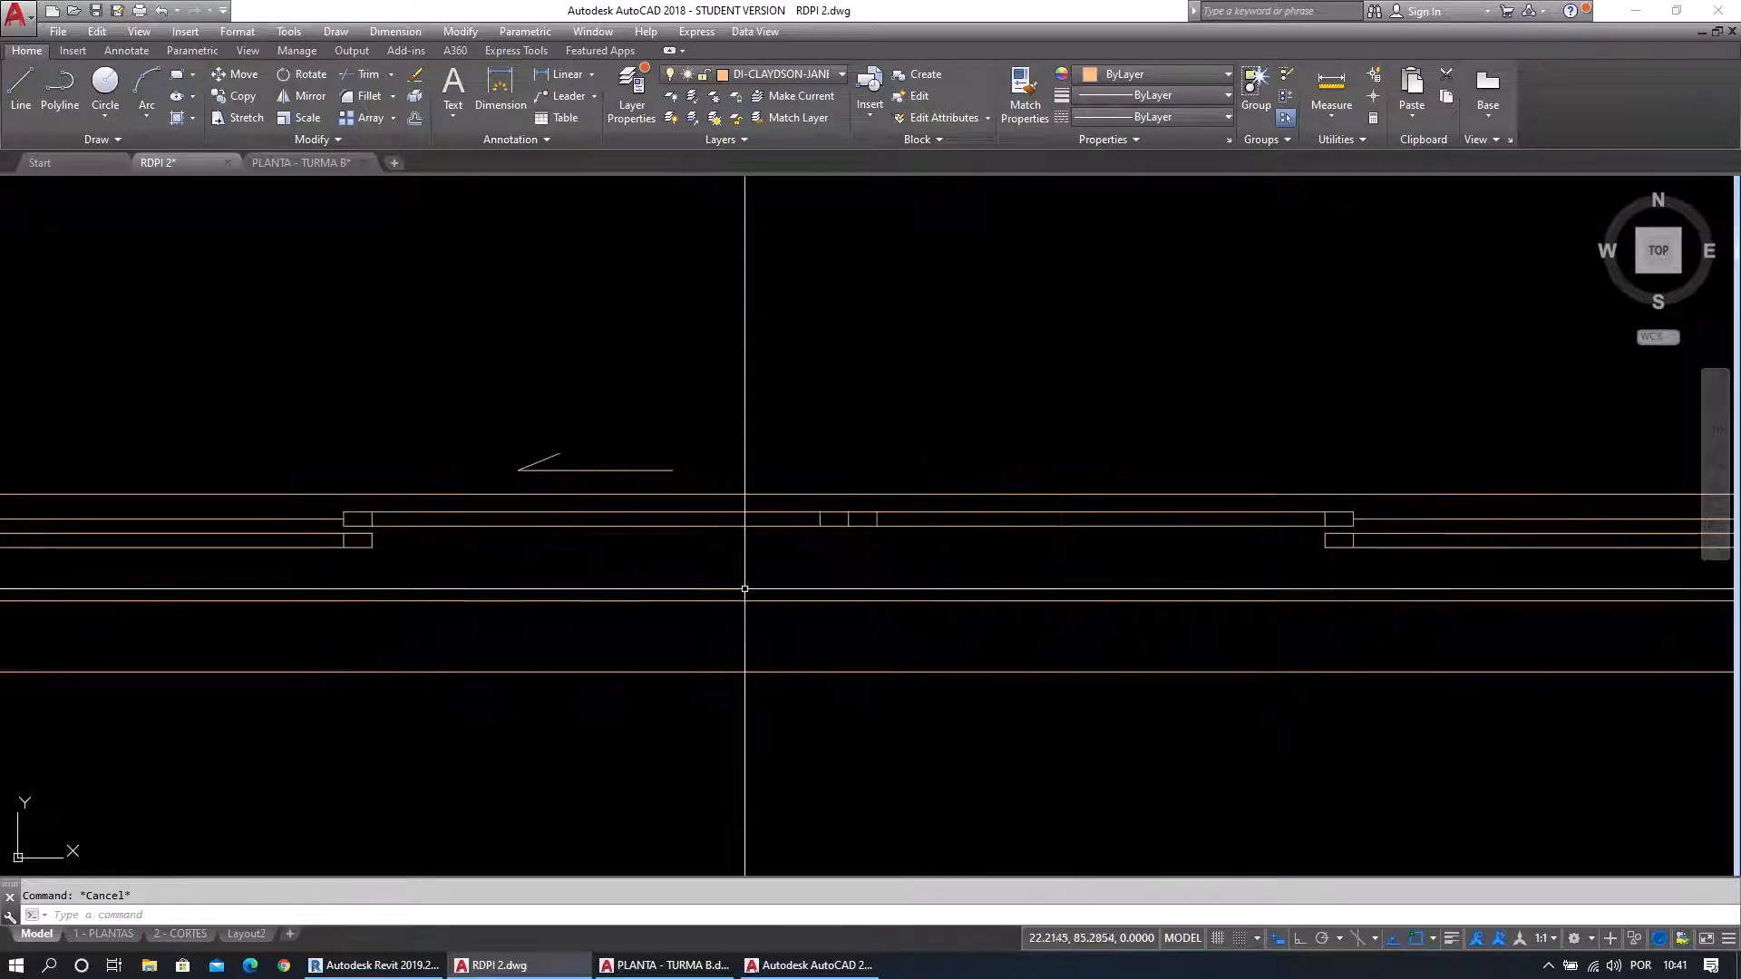
click(678, 463)
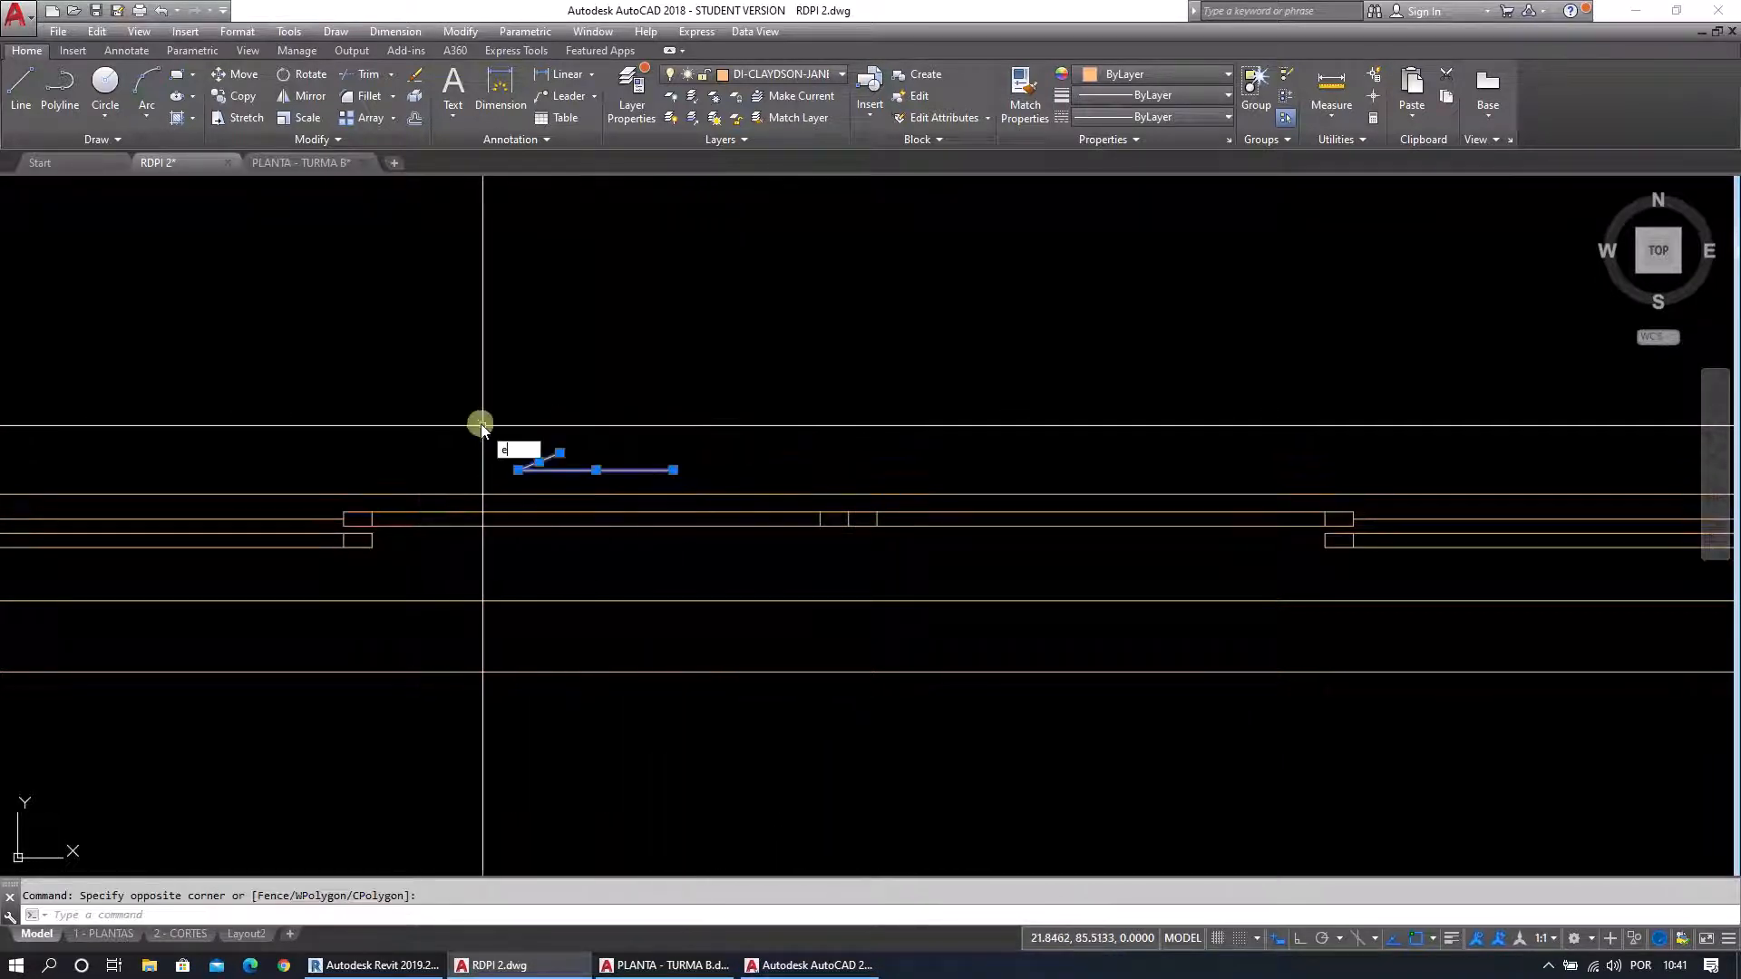
key(Return)
Draw a left-pointing half-headed arrow above the left middle sash, using 30-degree polar tracking for its slanted head line.
click(22, 88)
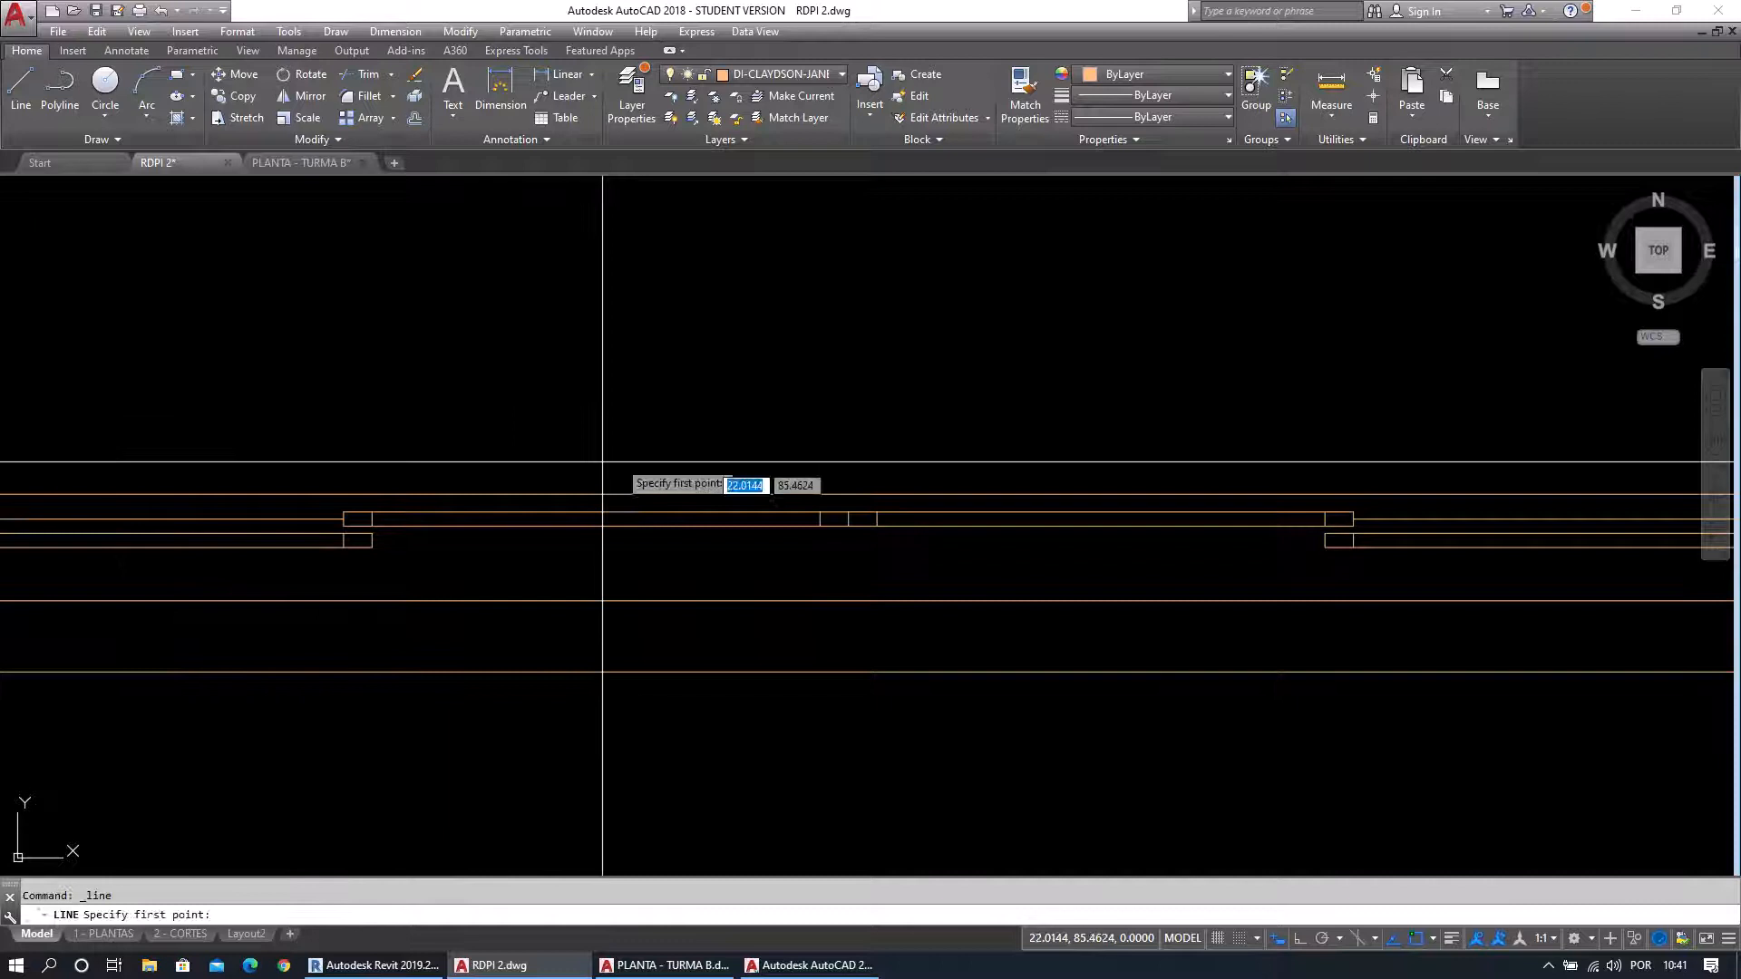
click(679, 472)
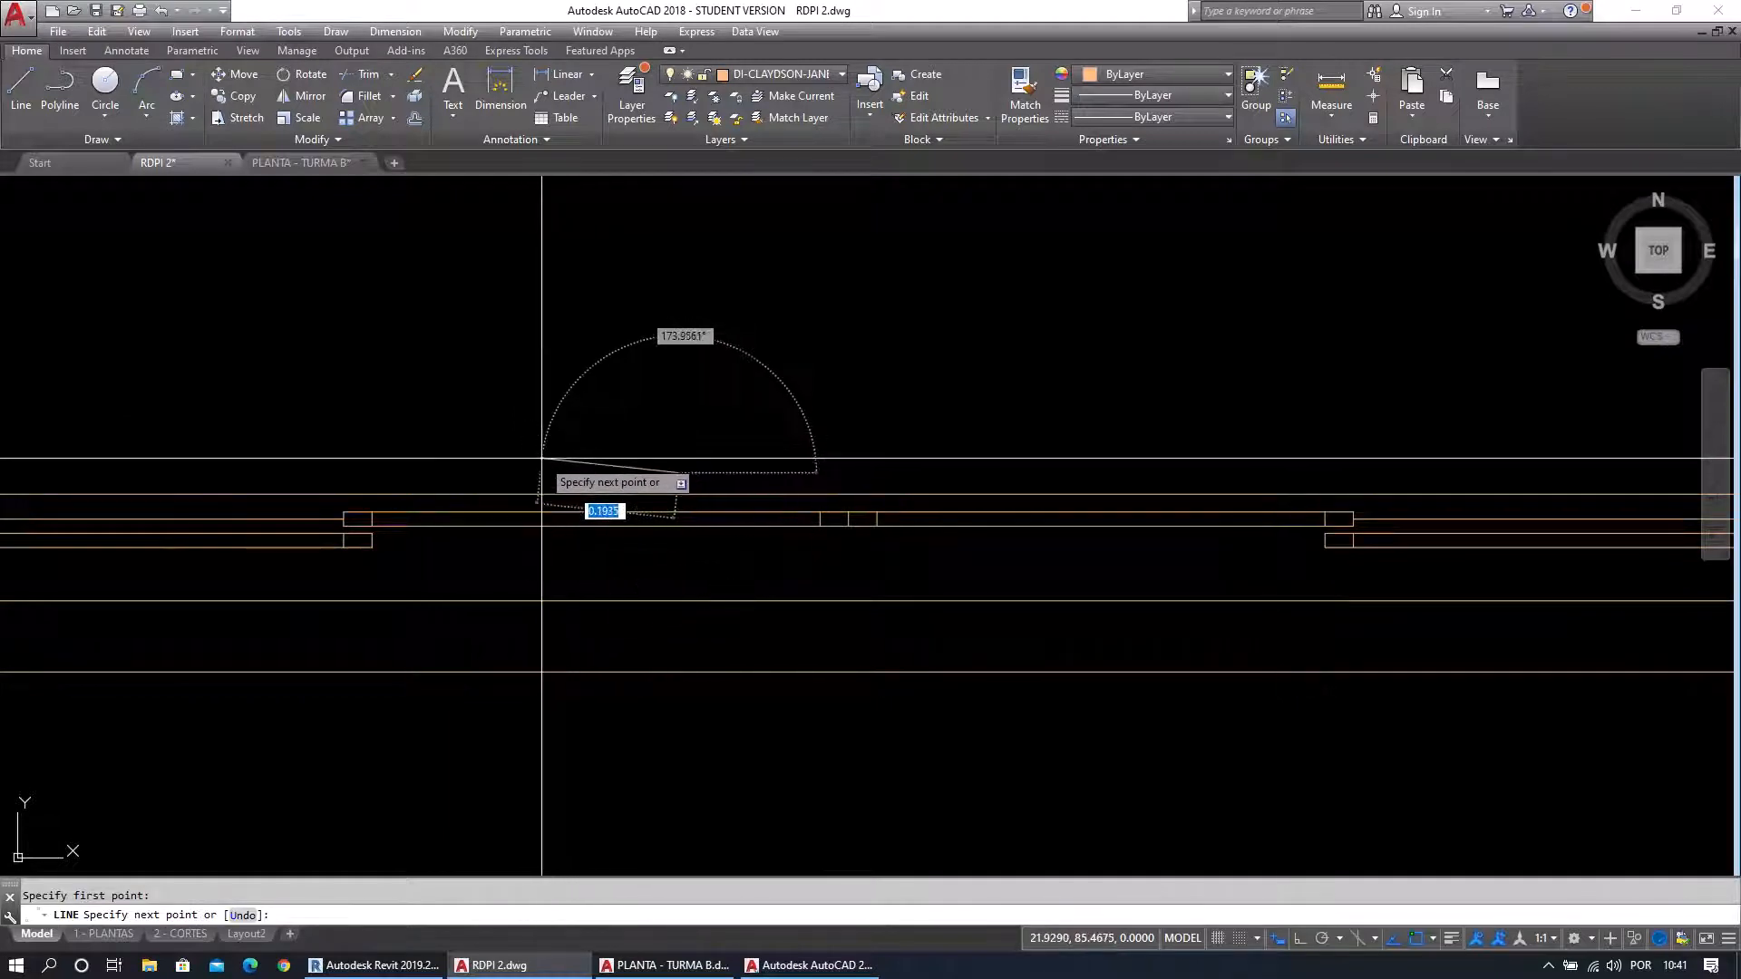
key(F8)
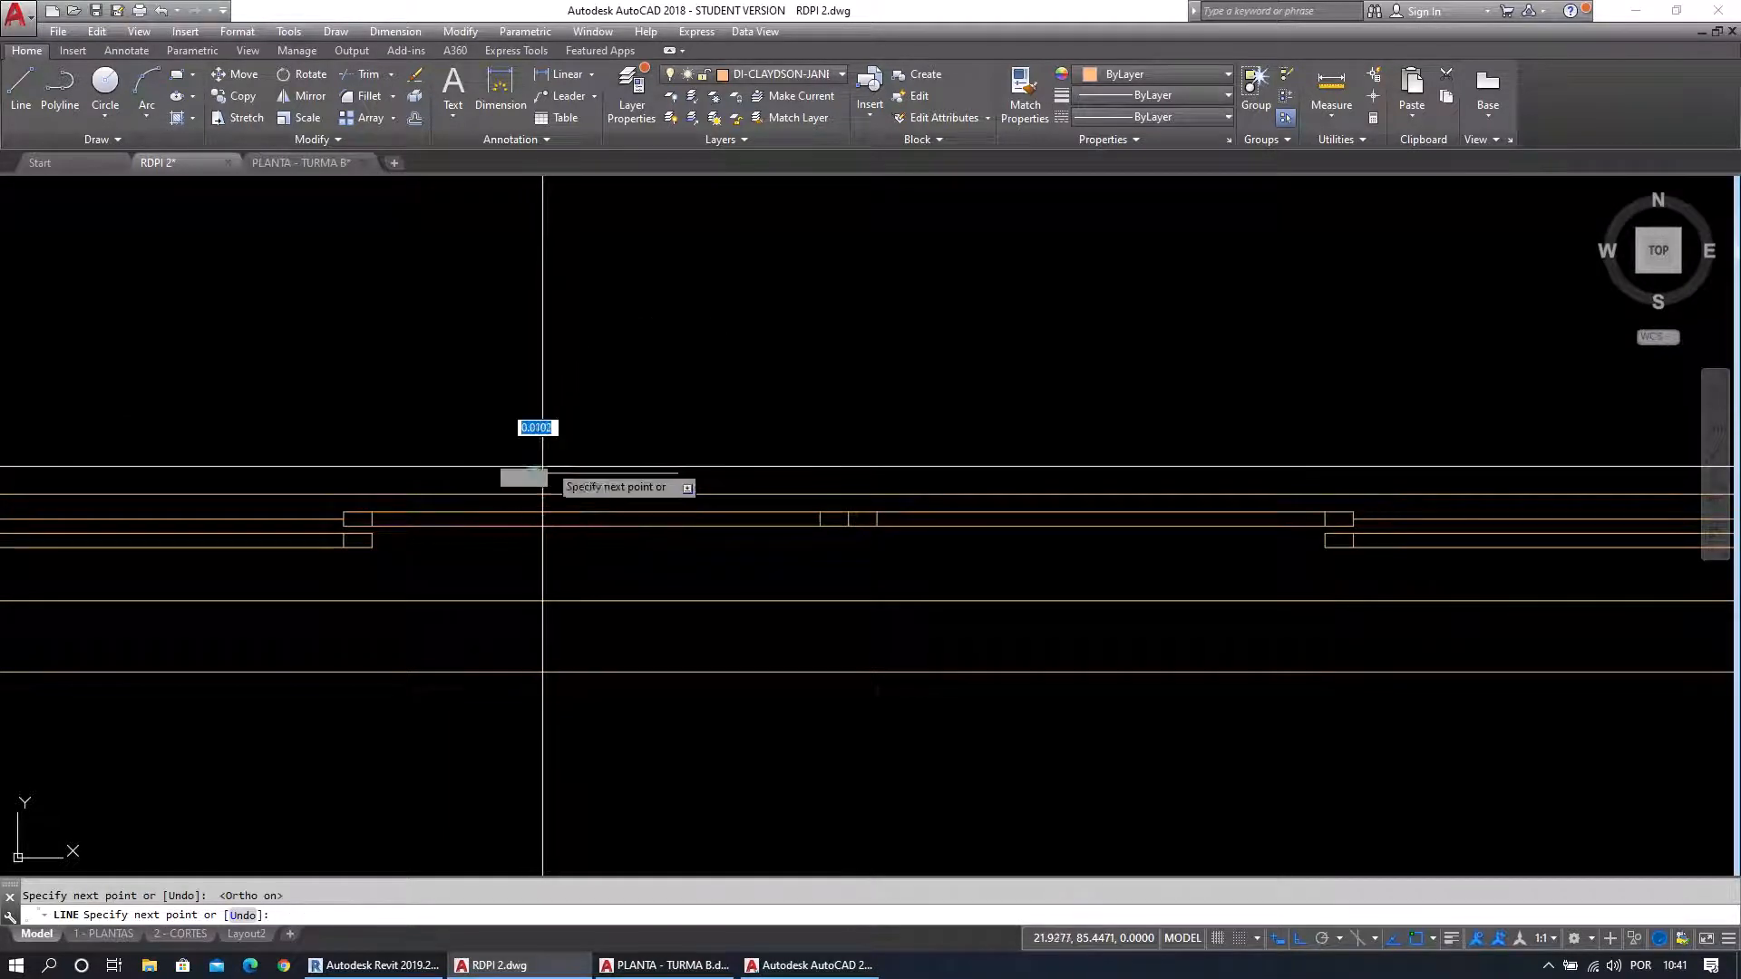
key(F8)
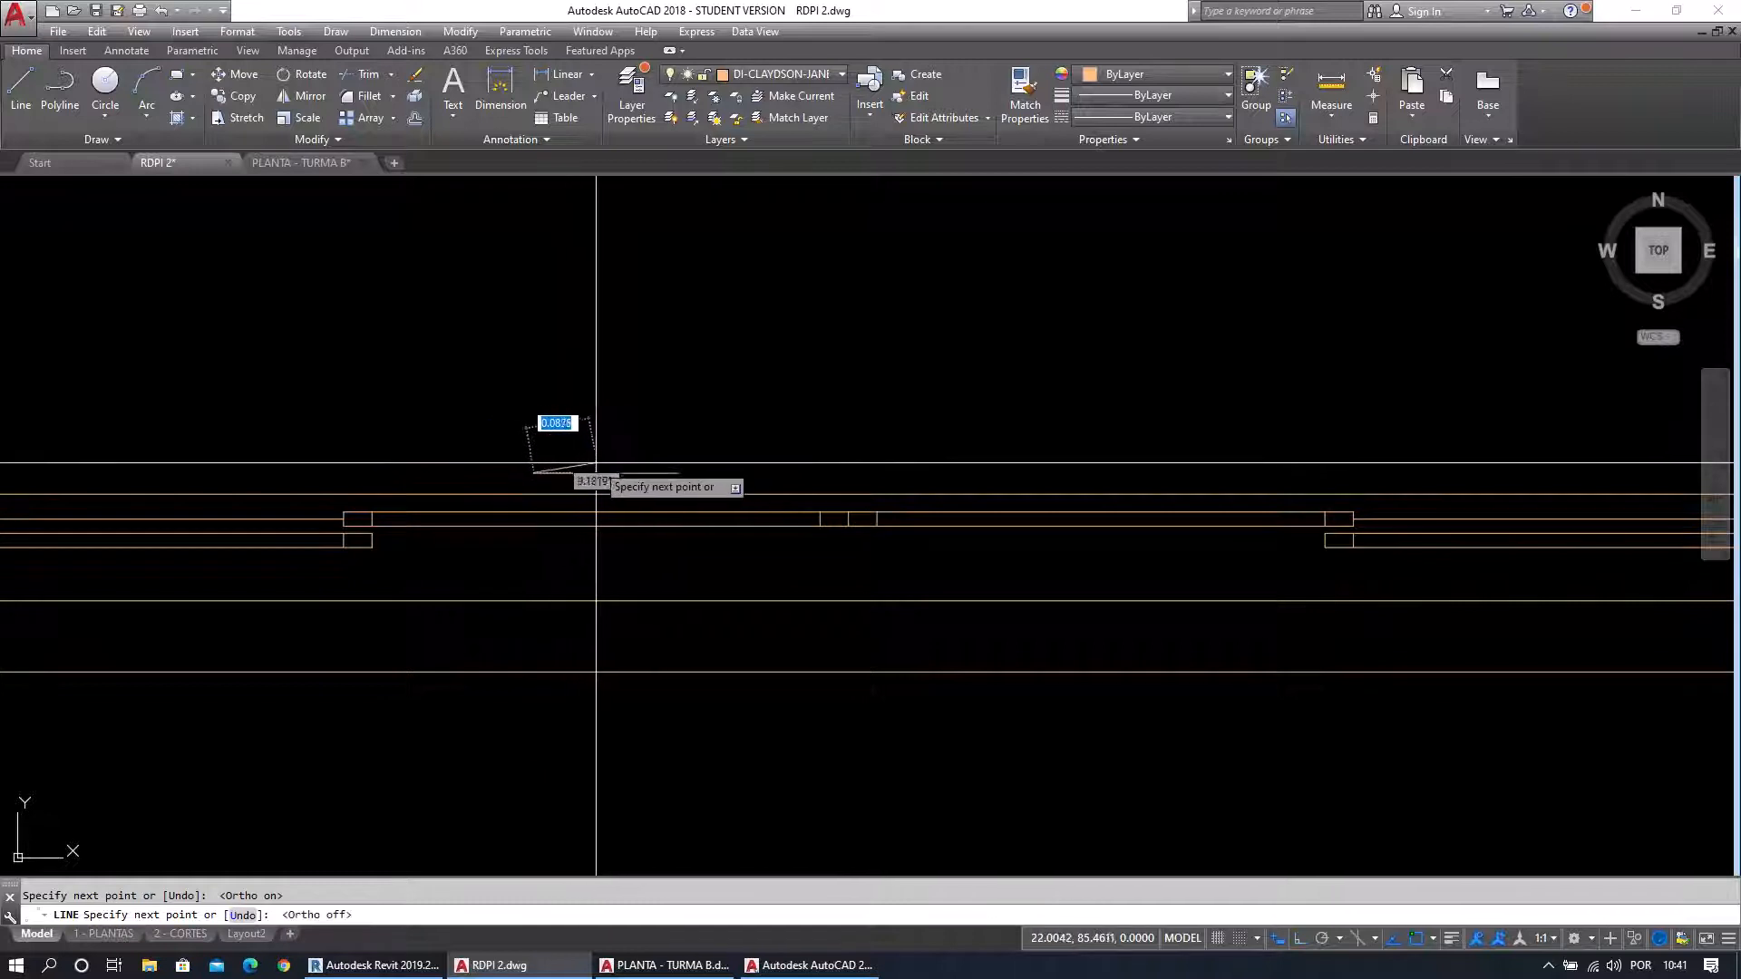
click(1339, 942)
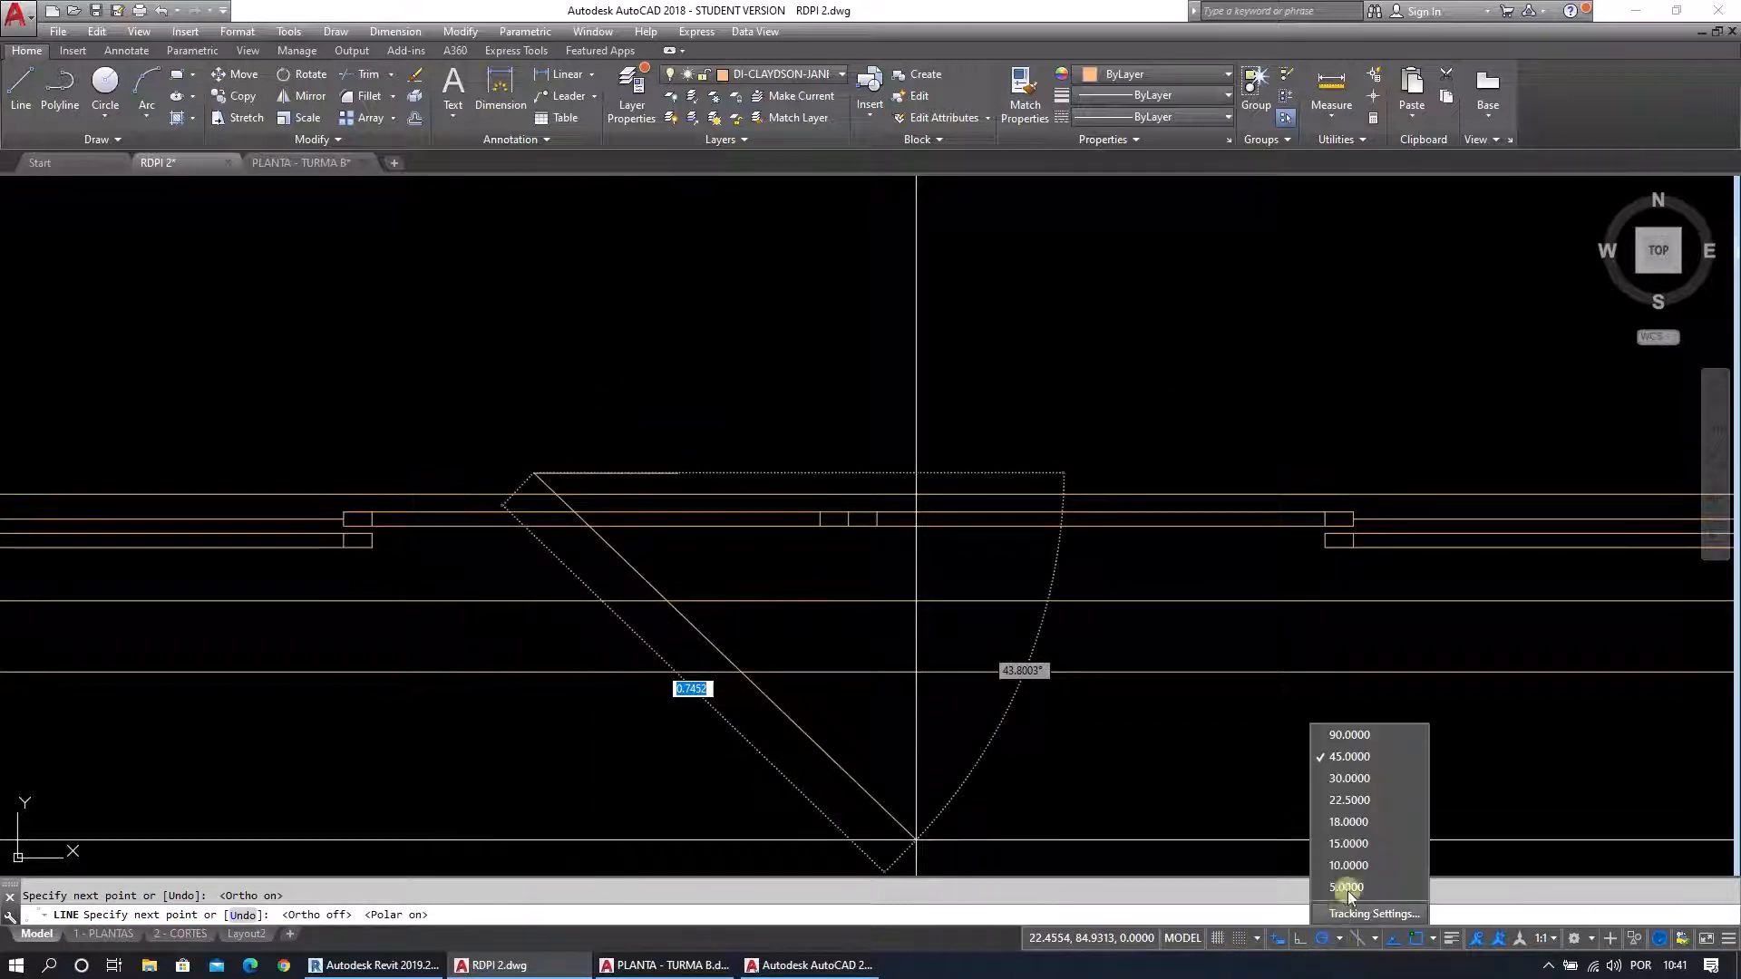
click(1346, 784)
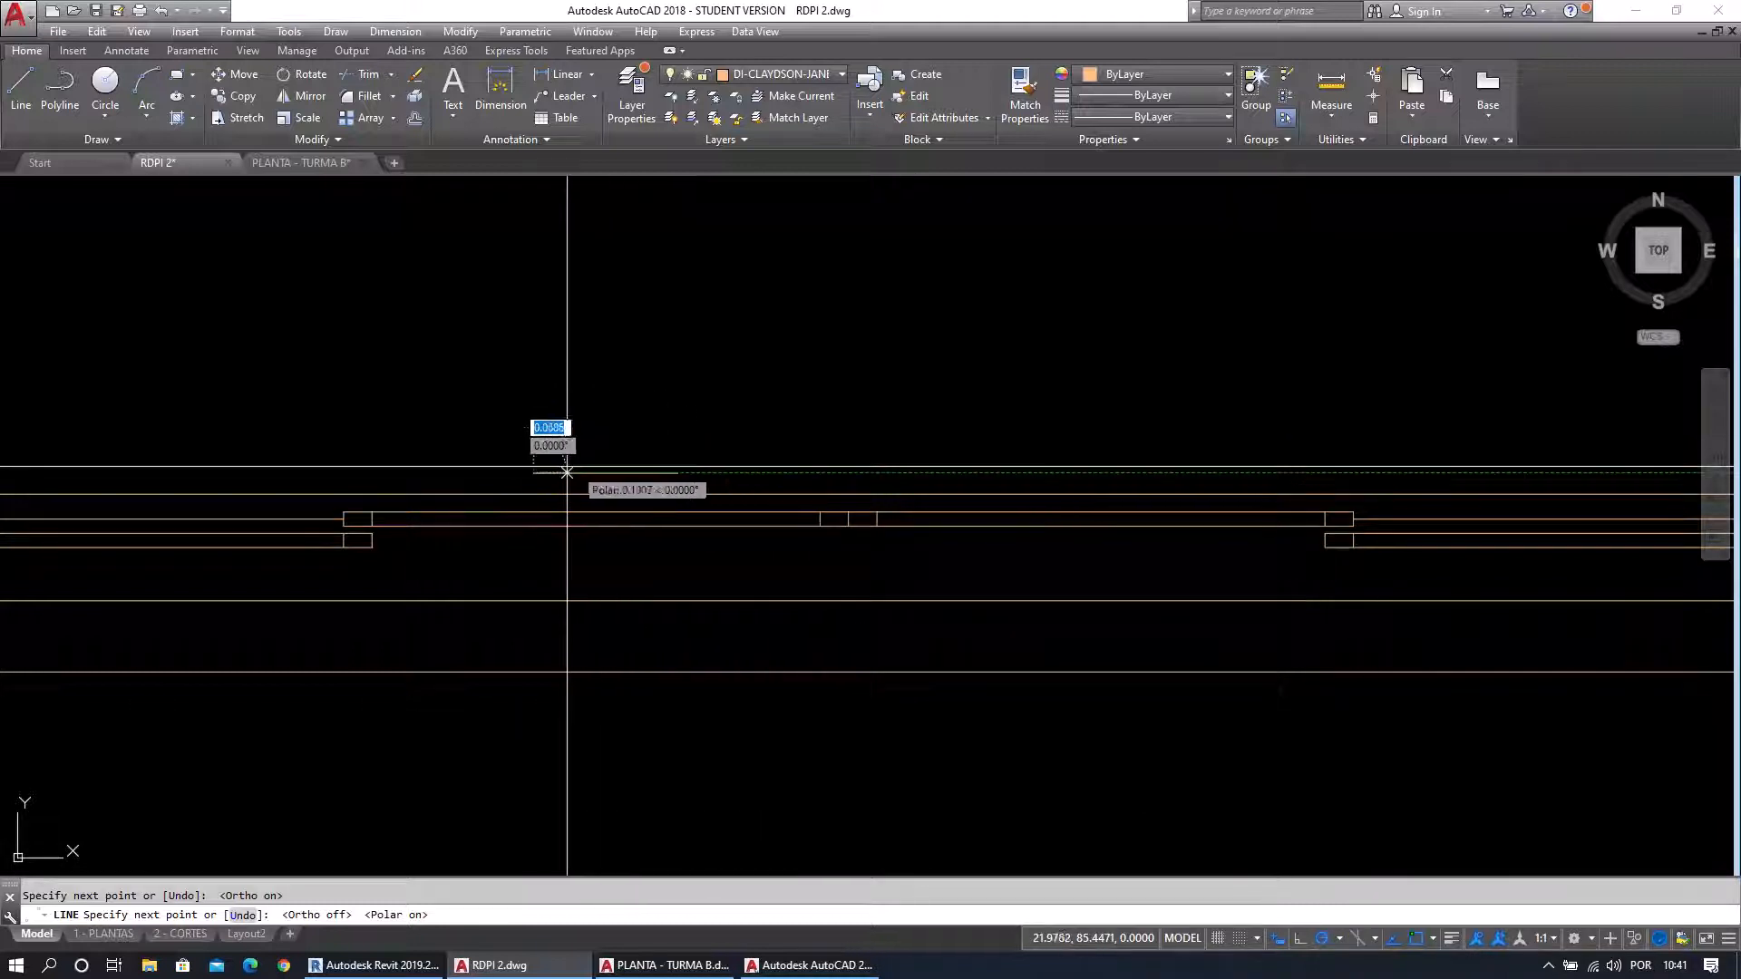
click(583, 445)
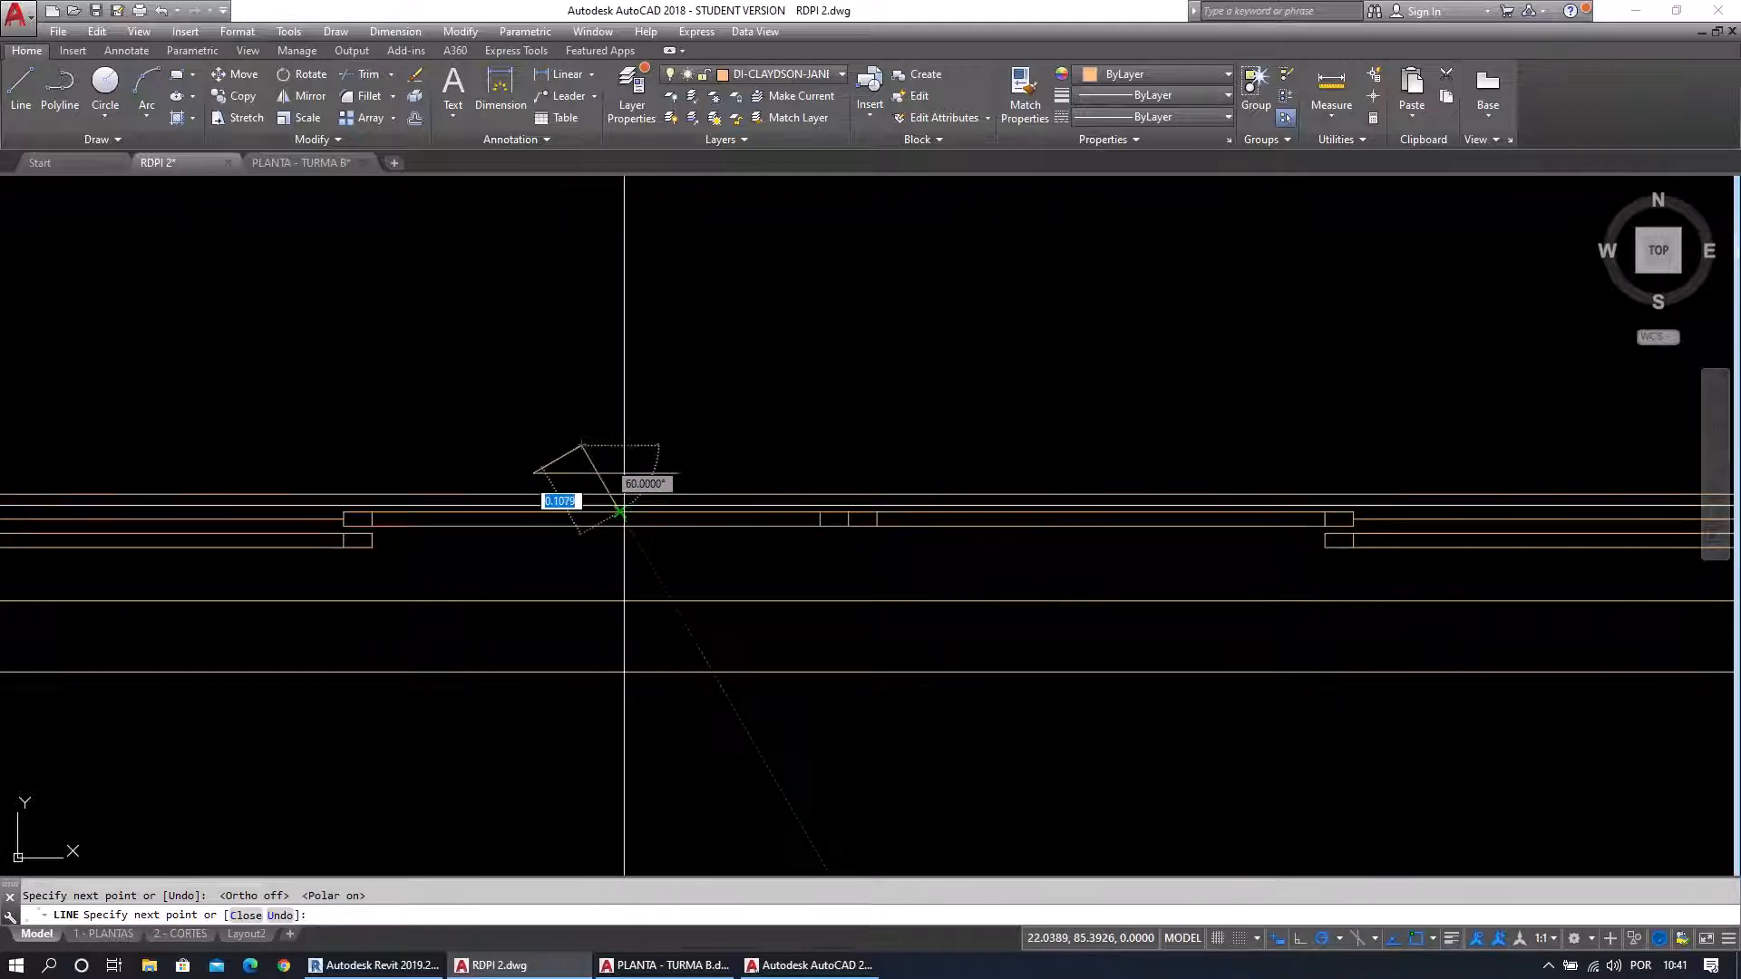
key(Escape)
Mirror the left-pointing arrow about the vertical line where the two middle sashes meet, keeping the original arrow.
middle_drag(790, 562, 694, 614)
click(302, 94)
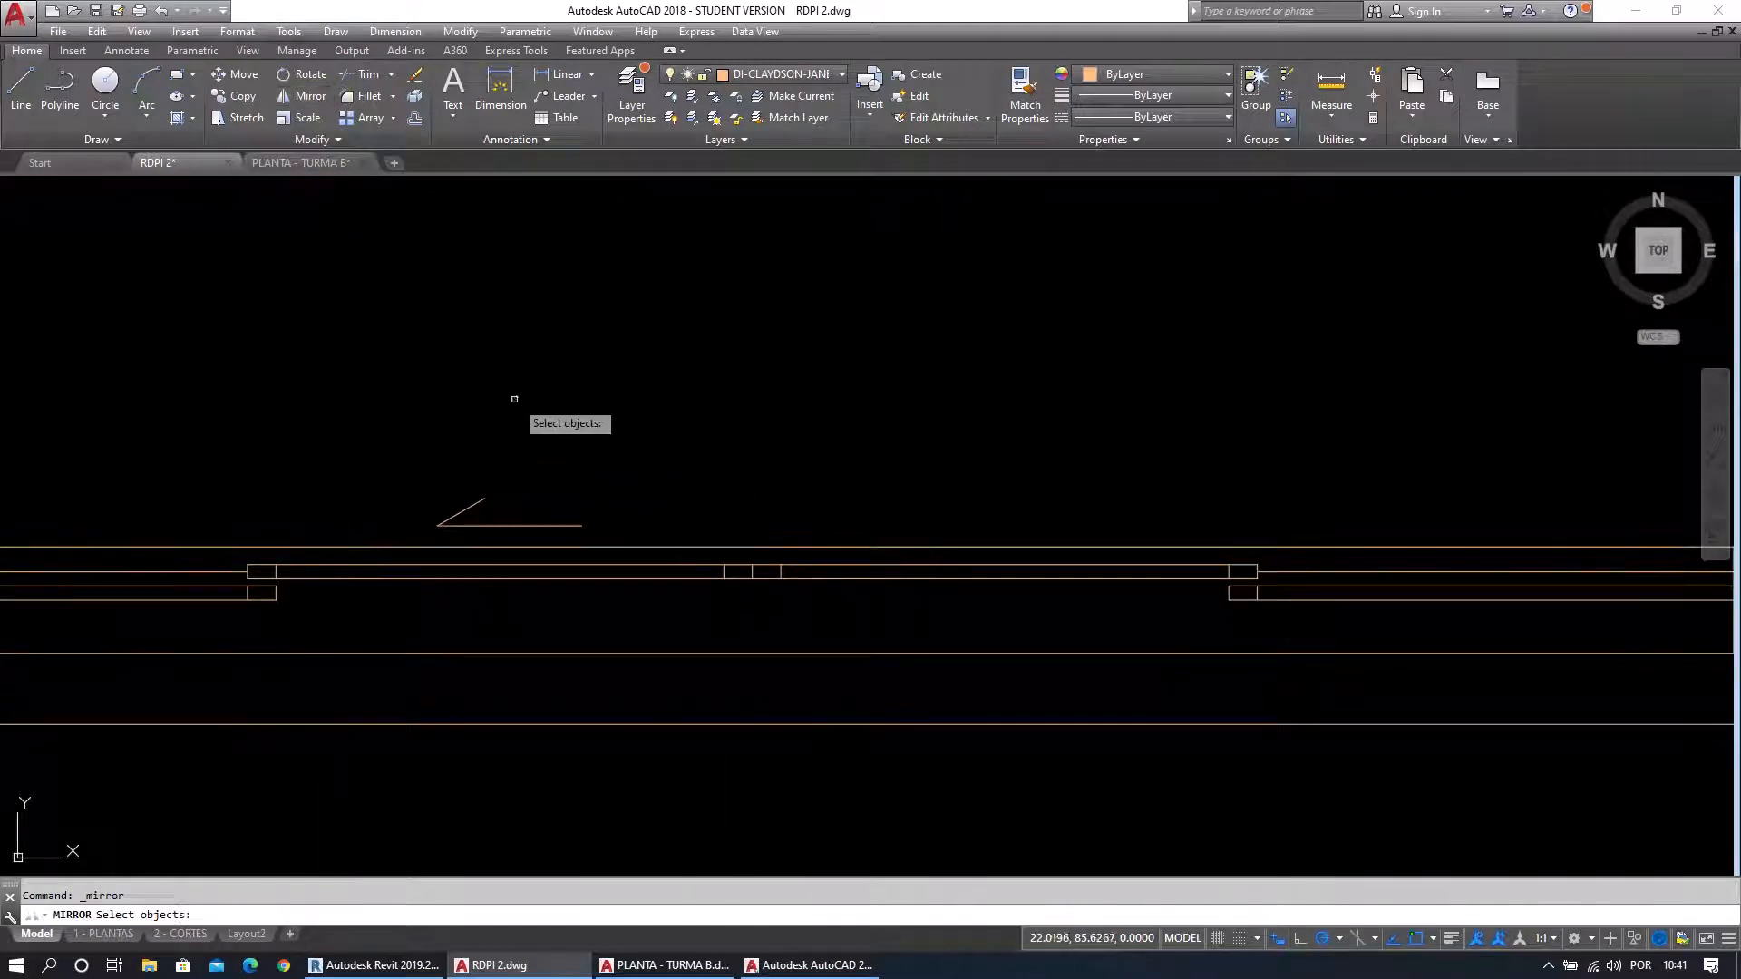
click(544, 435)
click(440, 526)
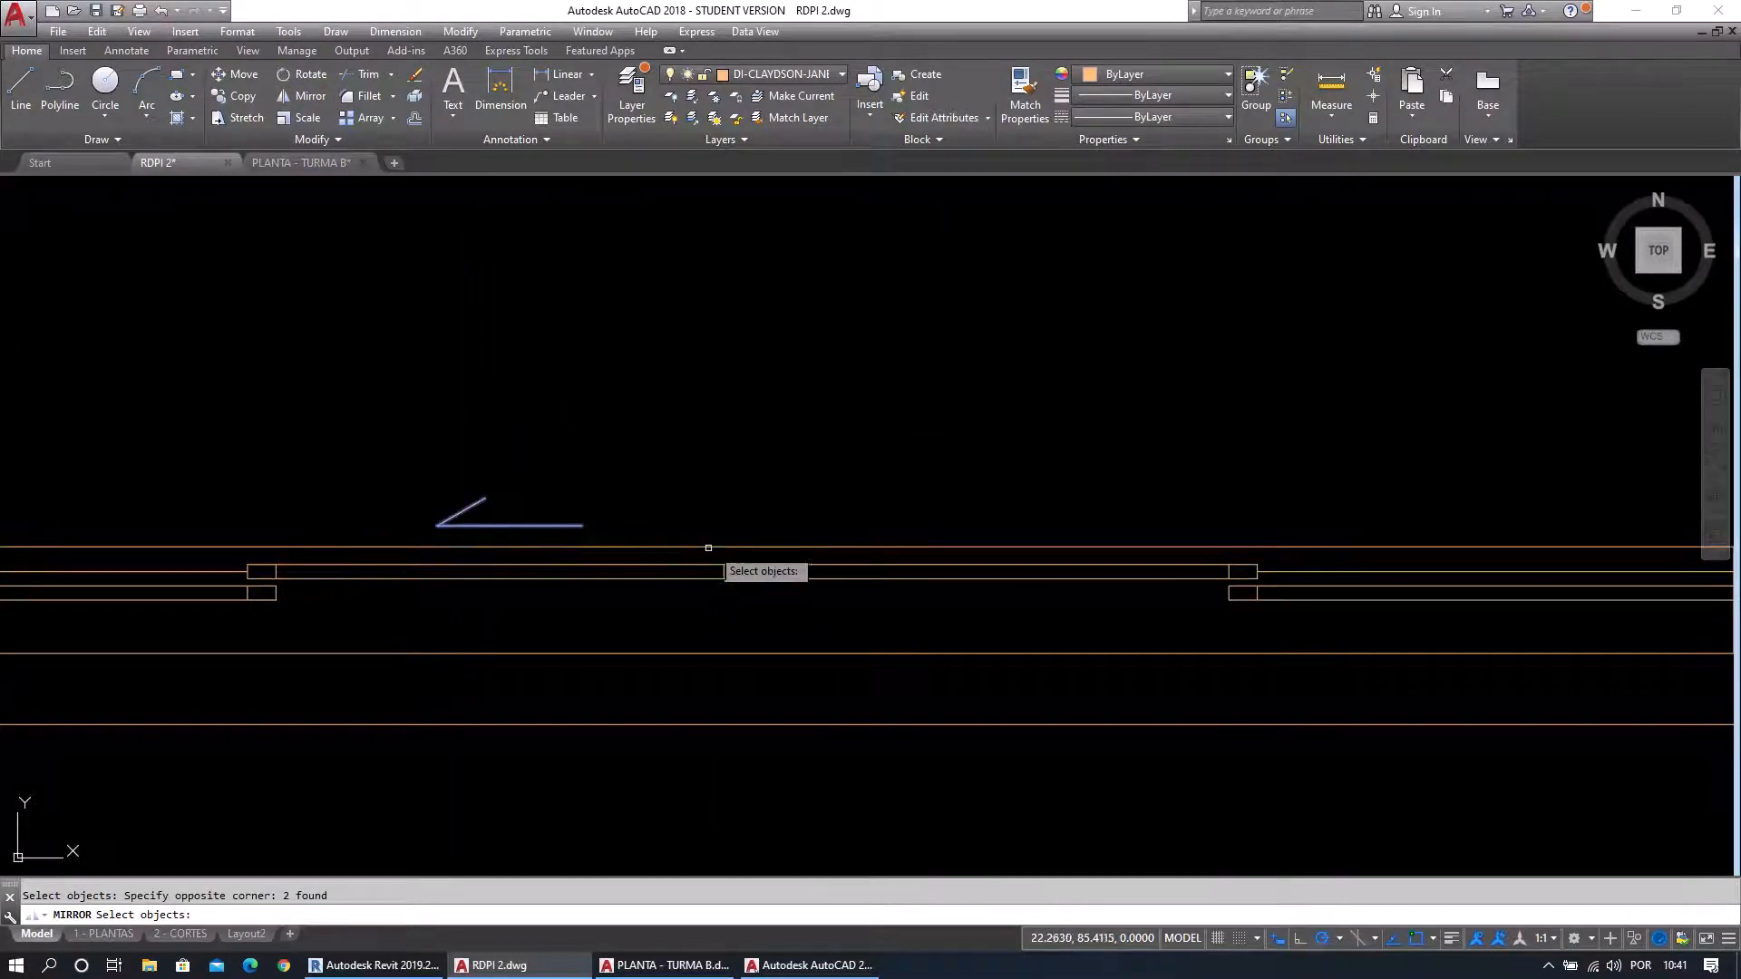
key(Return)
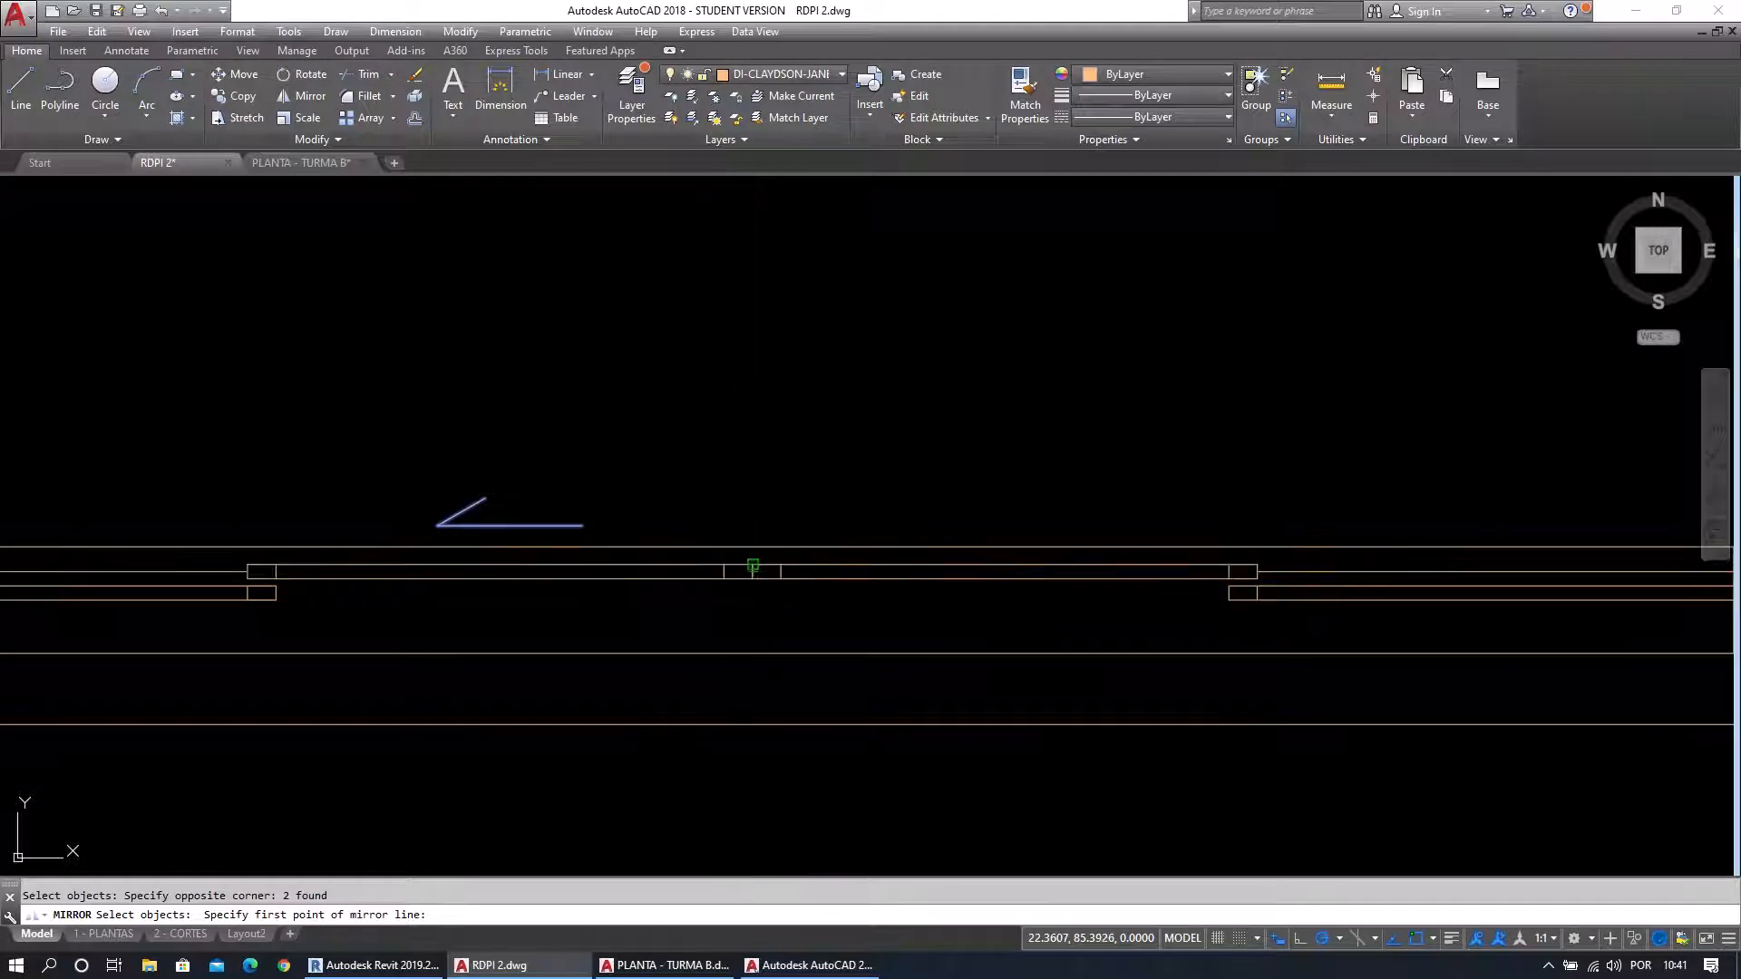
click(753, 566)
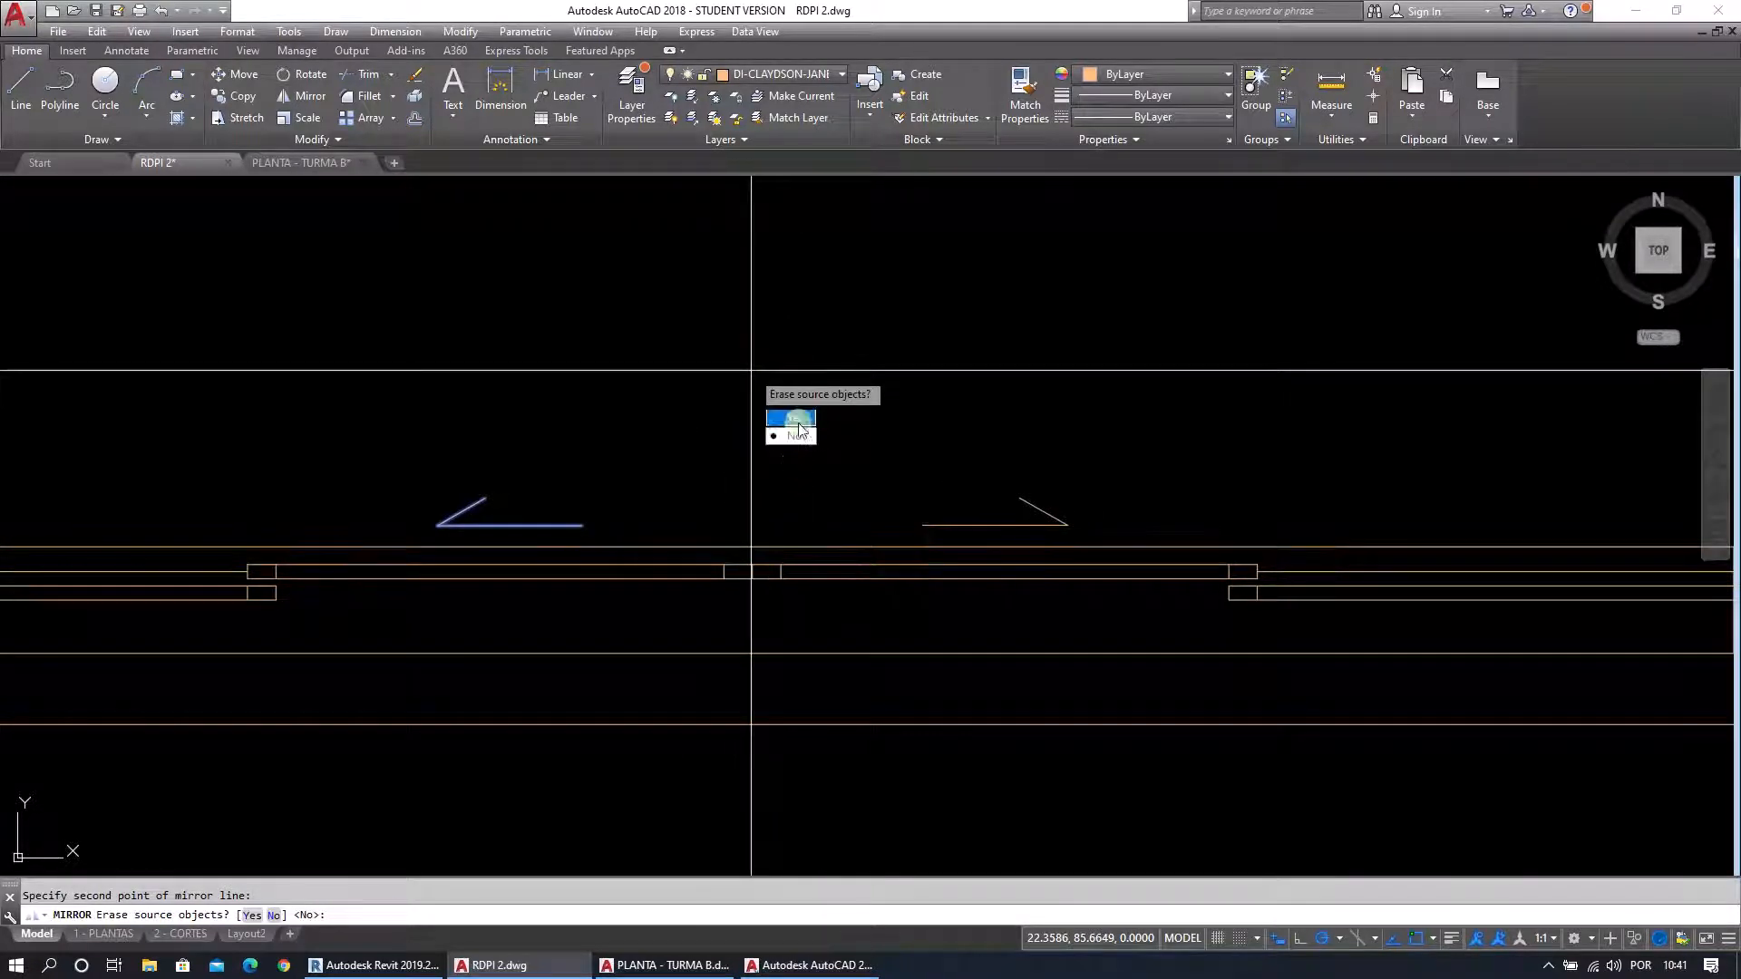
click(785, 444)
key(Escape)
Offset the inner line of the window's left jamb 0.04 to the right, into the window.
scroll(777, 560, down, 3)
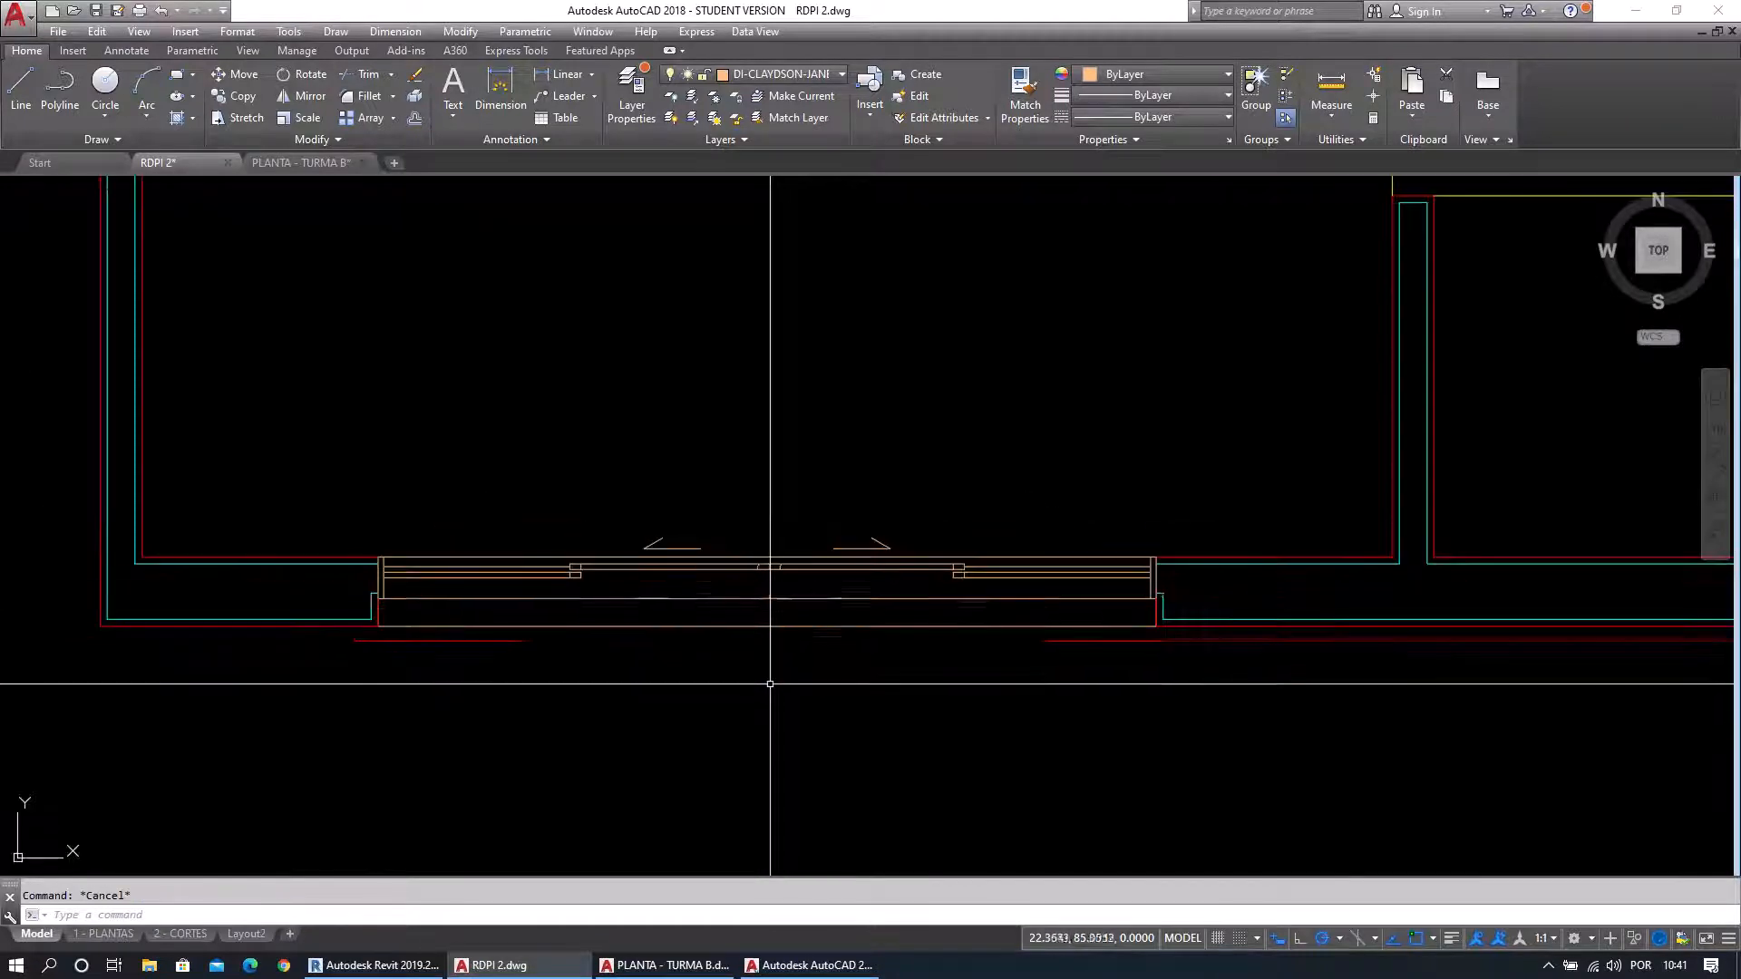
scroll(764, 721, up, 1)
middle_drag(763, 720, 794, 745)
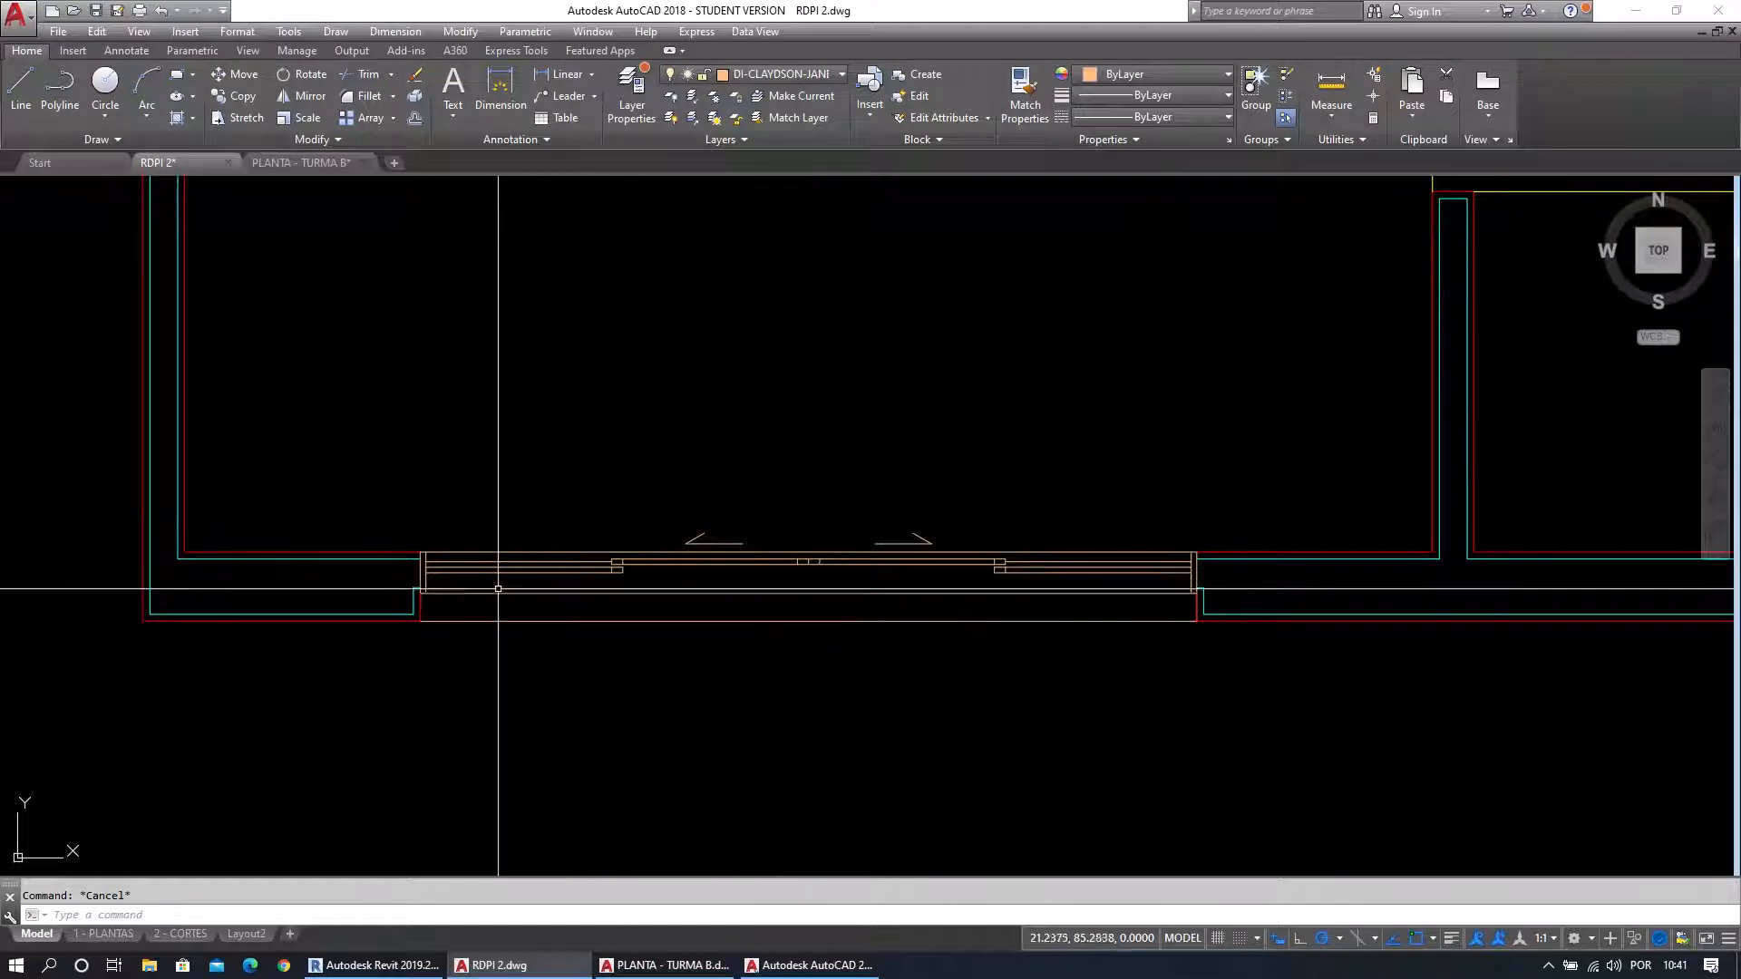
scroll(419, 592, up, 6)
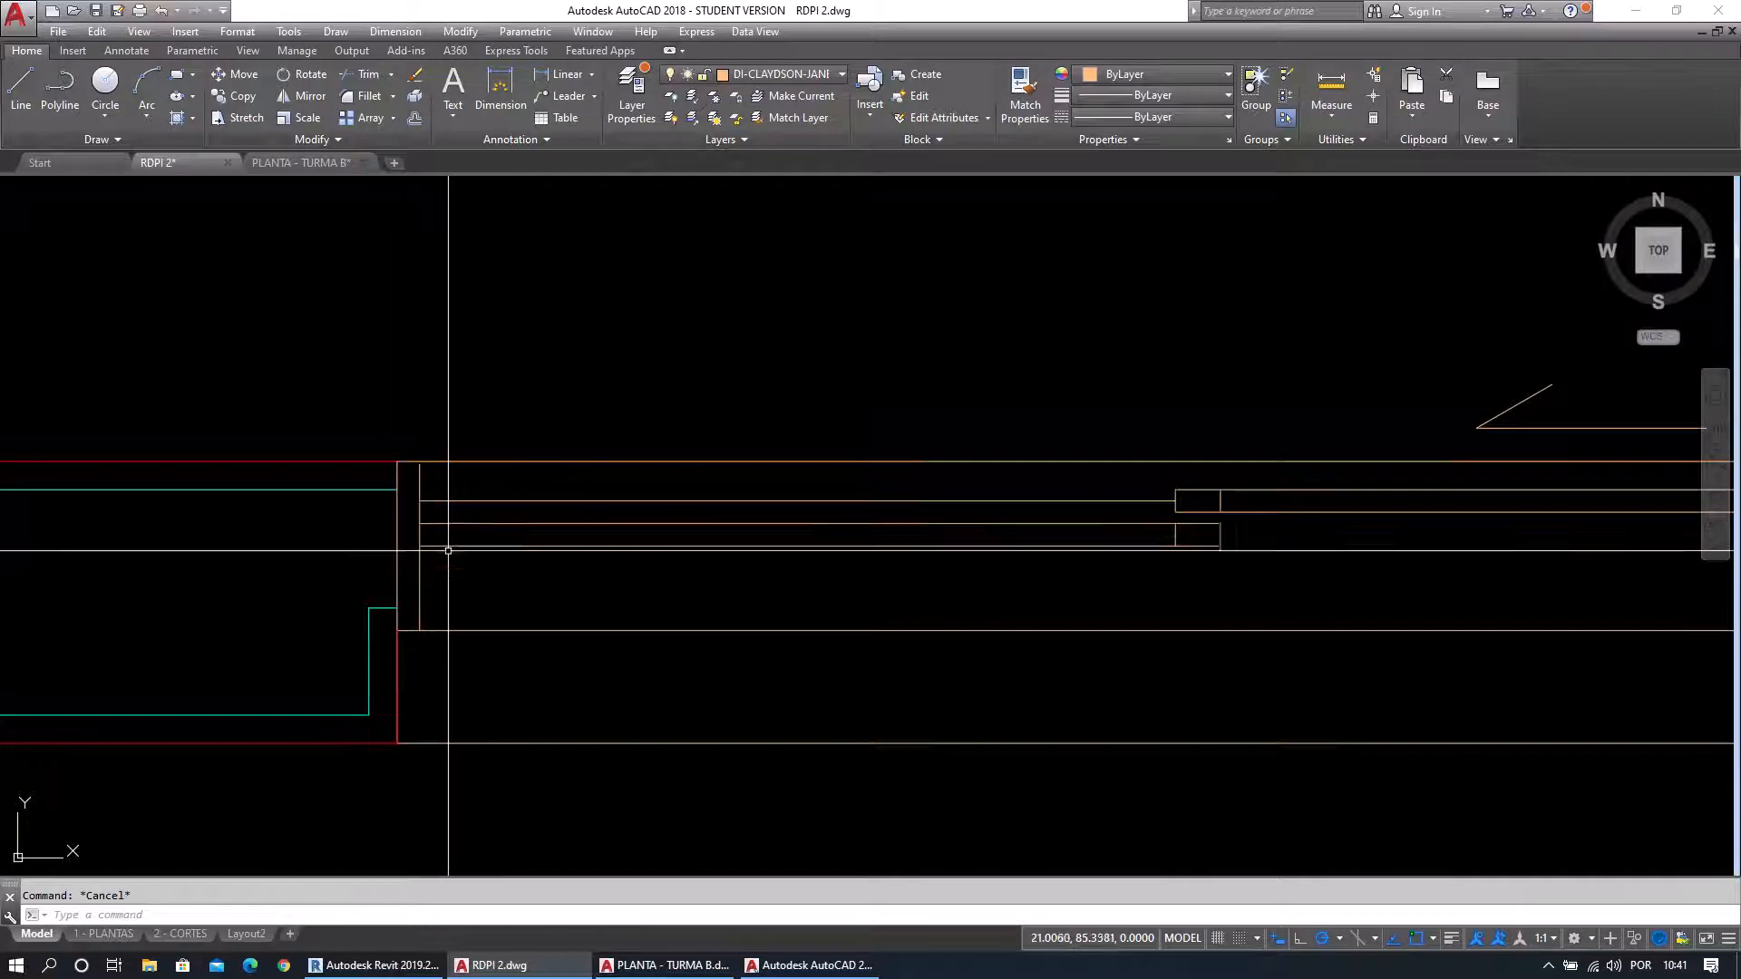
middle_drag(691, 588, 682, 596)
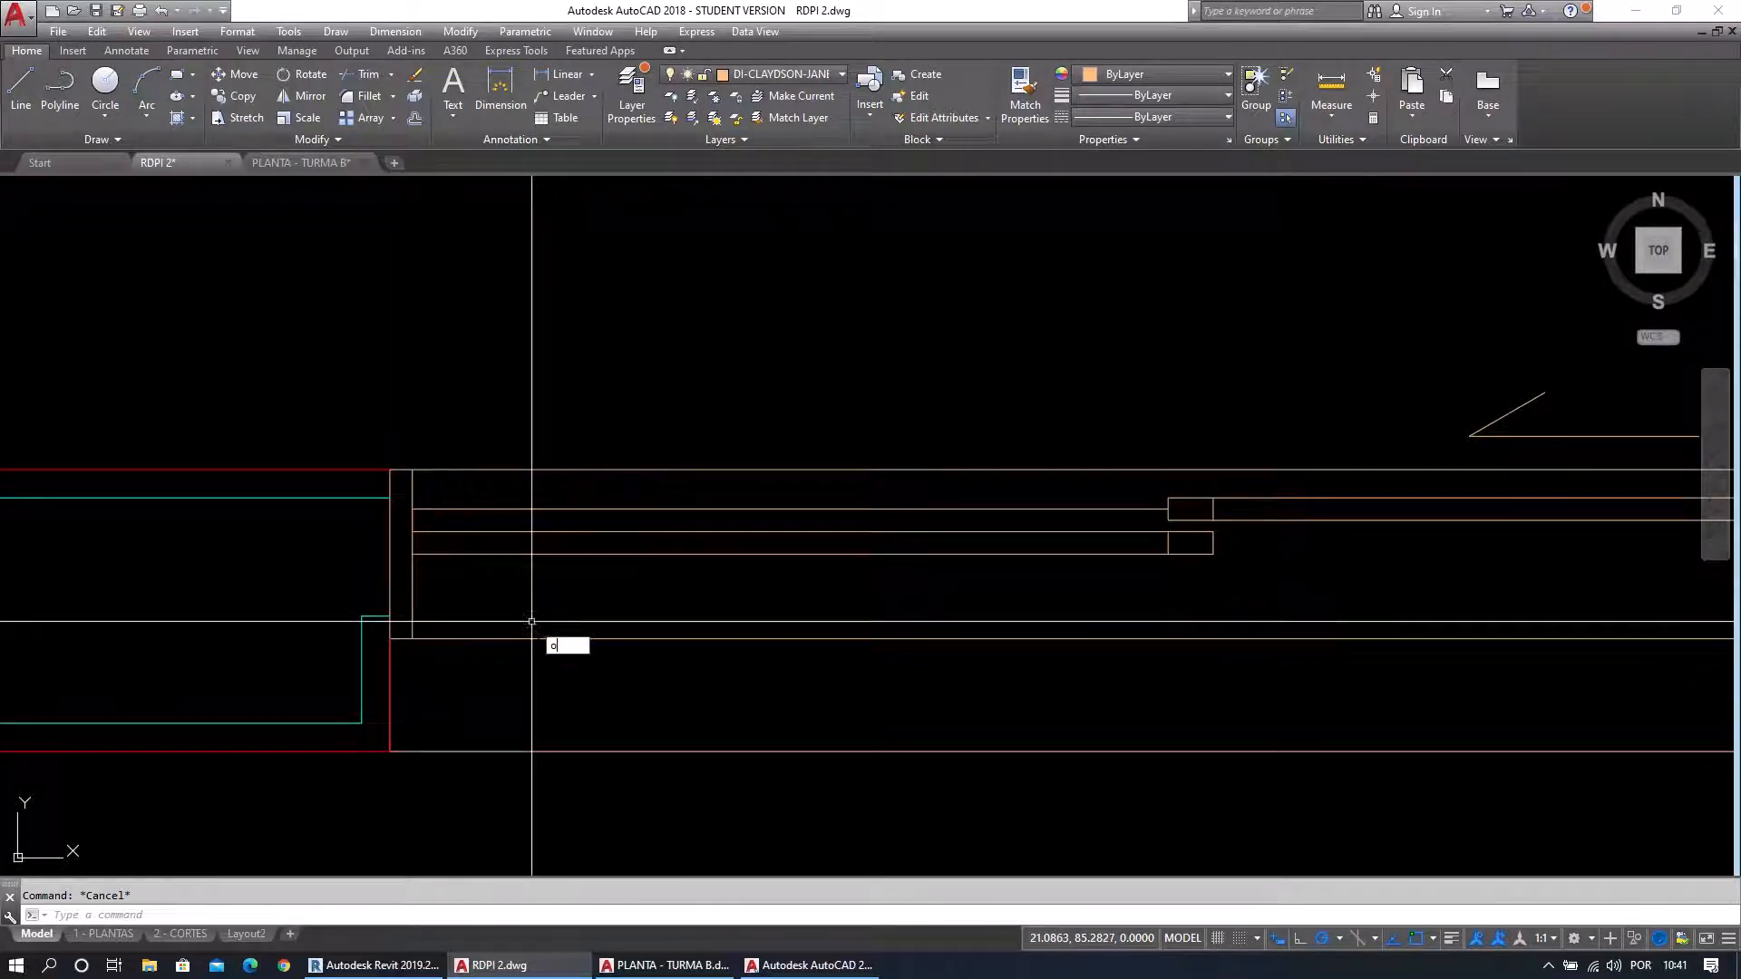
key(Return)
text(.04)
key(Return)
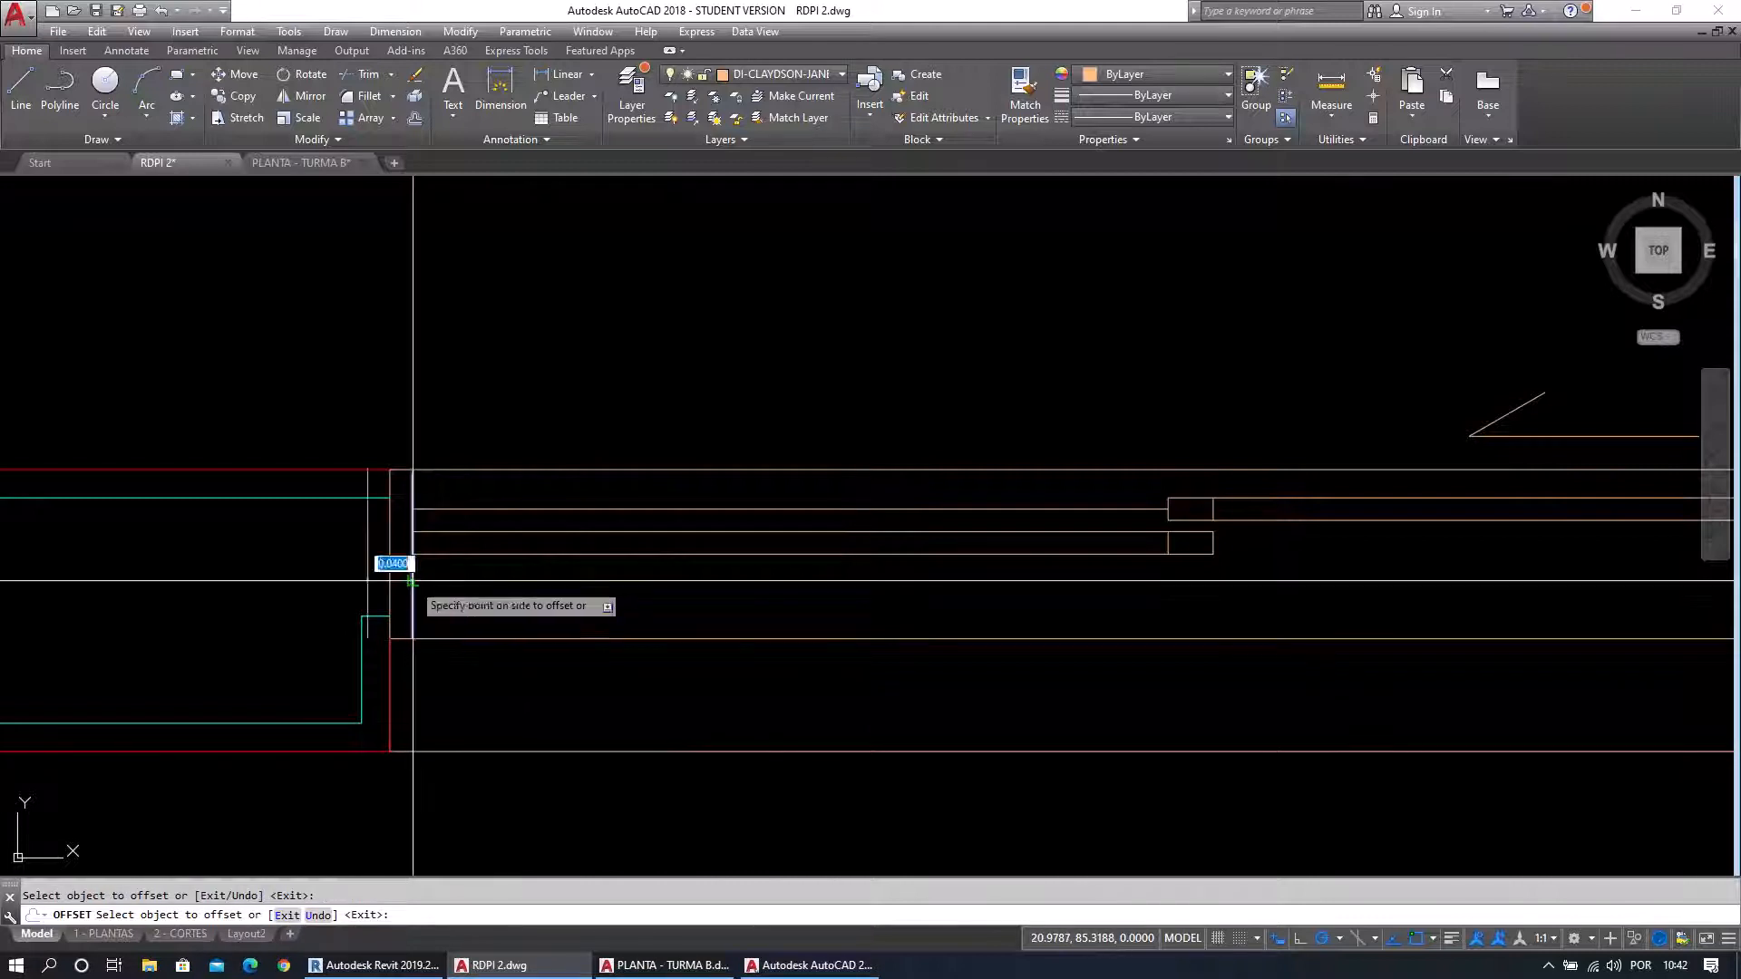
click(457, 589)
scroll(464, 589, up, 2)
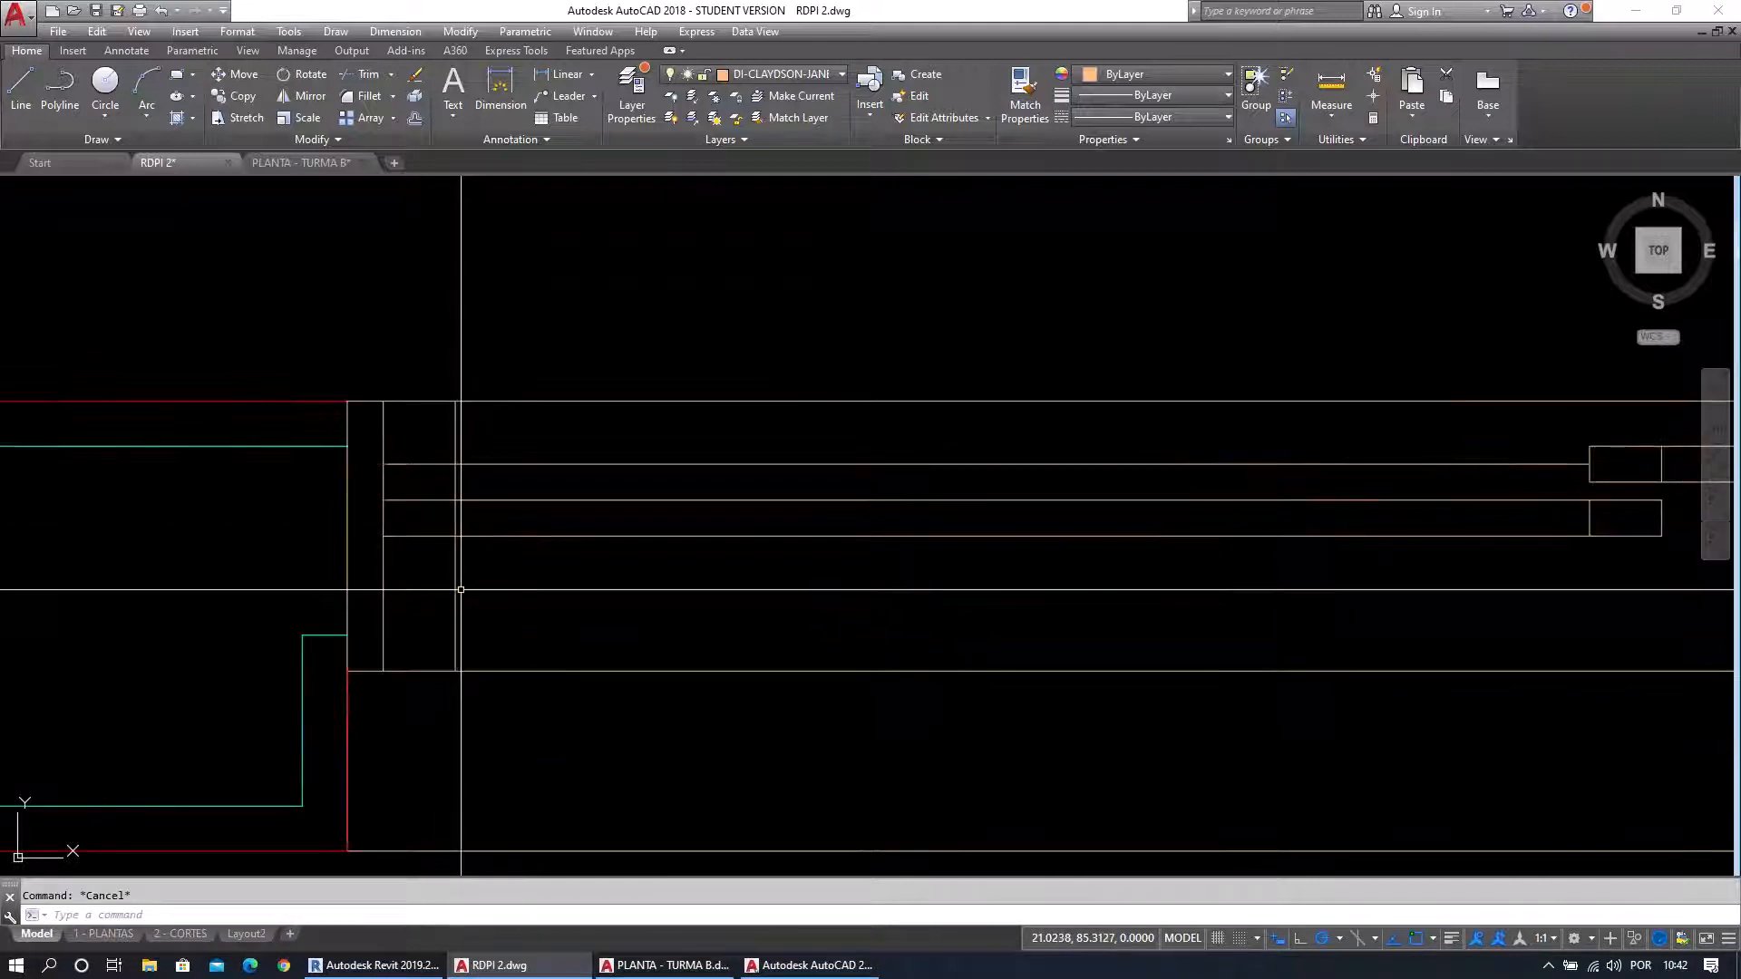
Trim the new vertical line by the left jamb so only the part between the lower left sash's two lines remains.
text(tr)
key(Return)
click(525, 579)
click(430, 491)
key(Return)
click(493, 475)
click(439, 480)
click(493, 586)
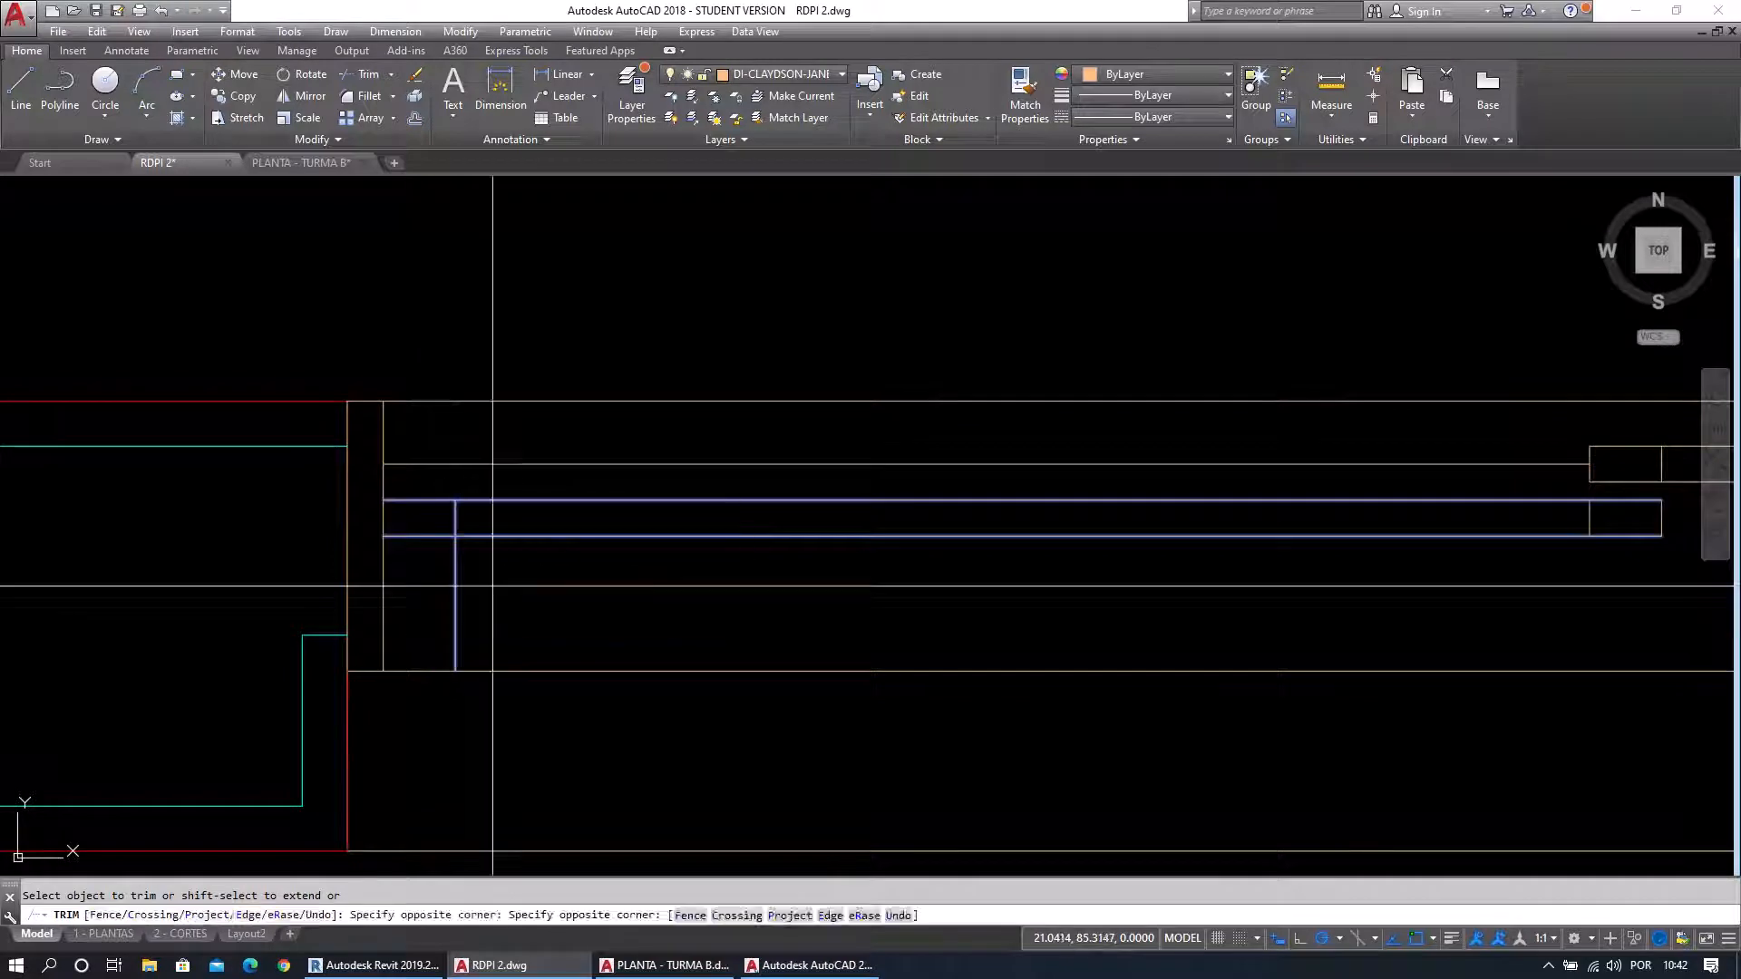
click(440, 578)
key(Escape)
key(Escape)
Offset the inner line of the window's right jamb 0.04 to the left, into the window.
scroll(461, 589, down, 8)
middle_drag(844, 709, 647, 676)
scroll(1092, 588, up, 6)
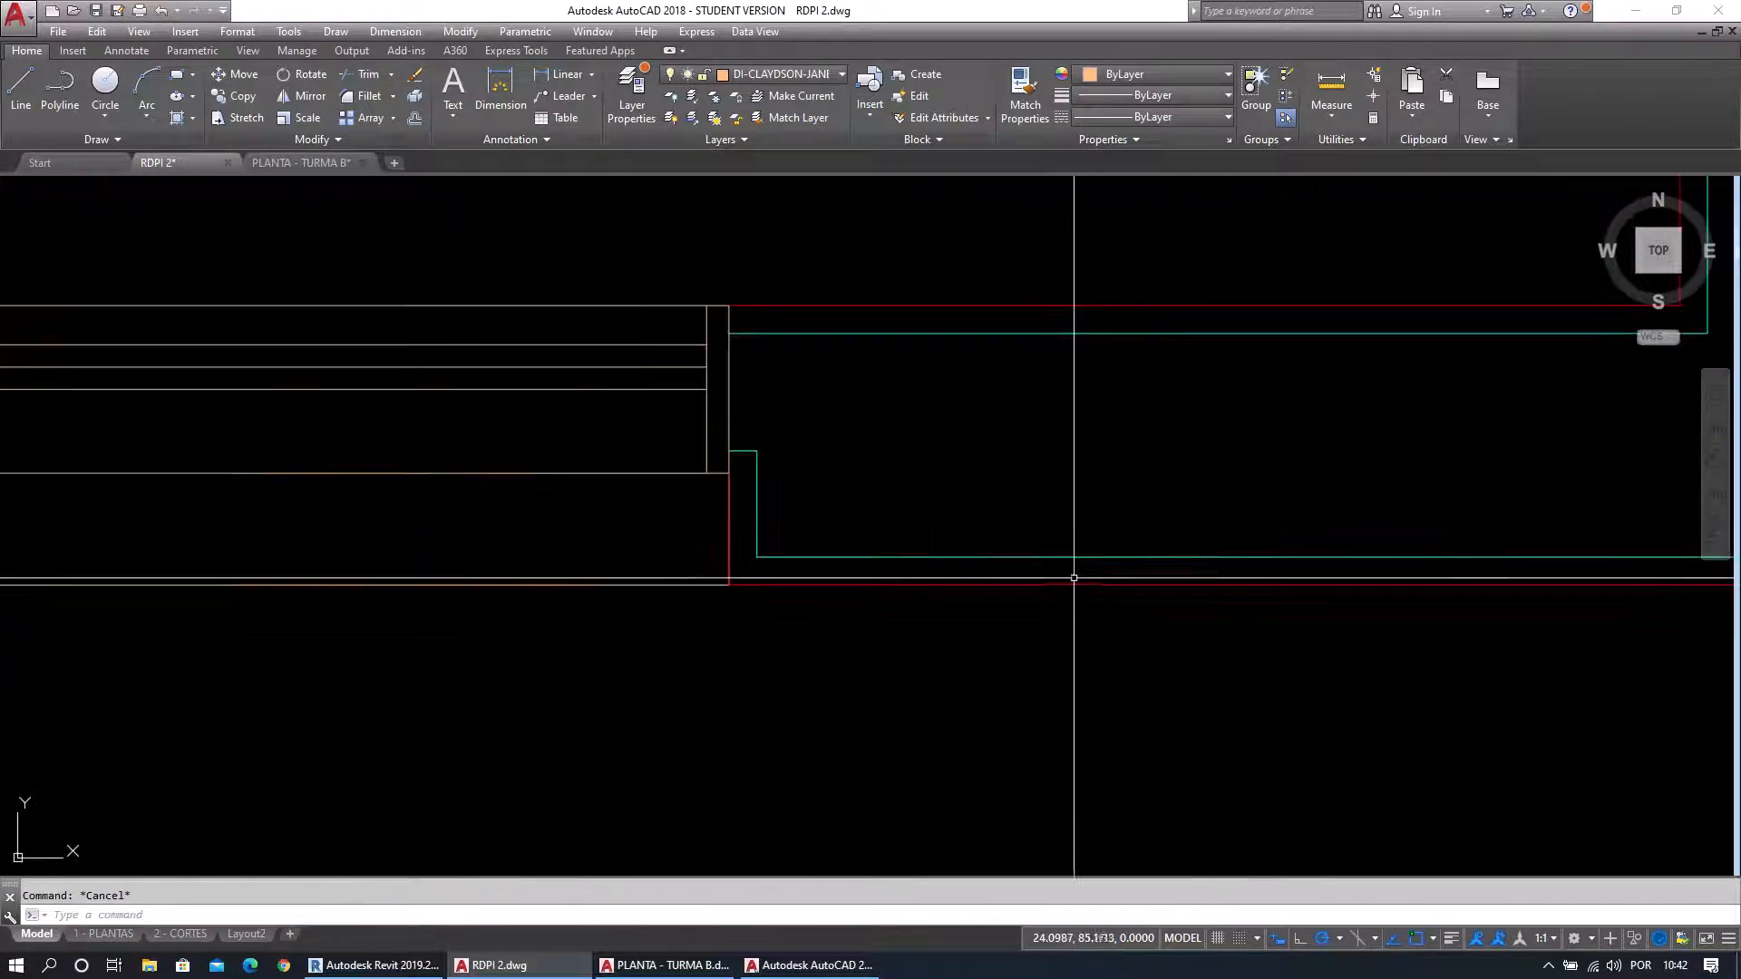
scroll(612, 425, up, 2)
middle_drag(635, 430, 805, 588)
text(o)
key(Return)
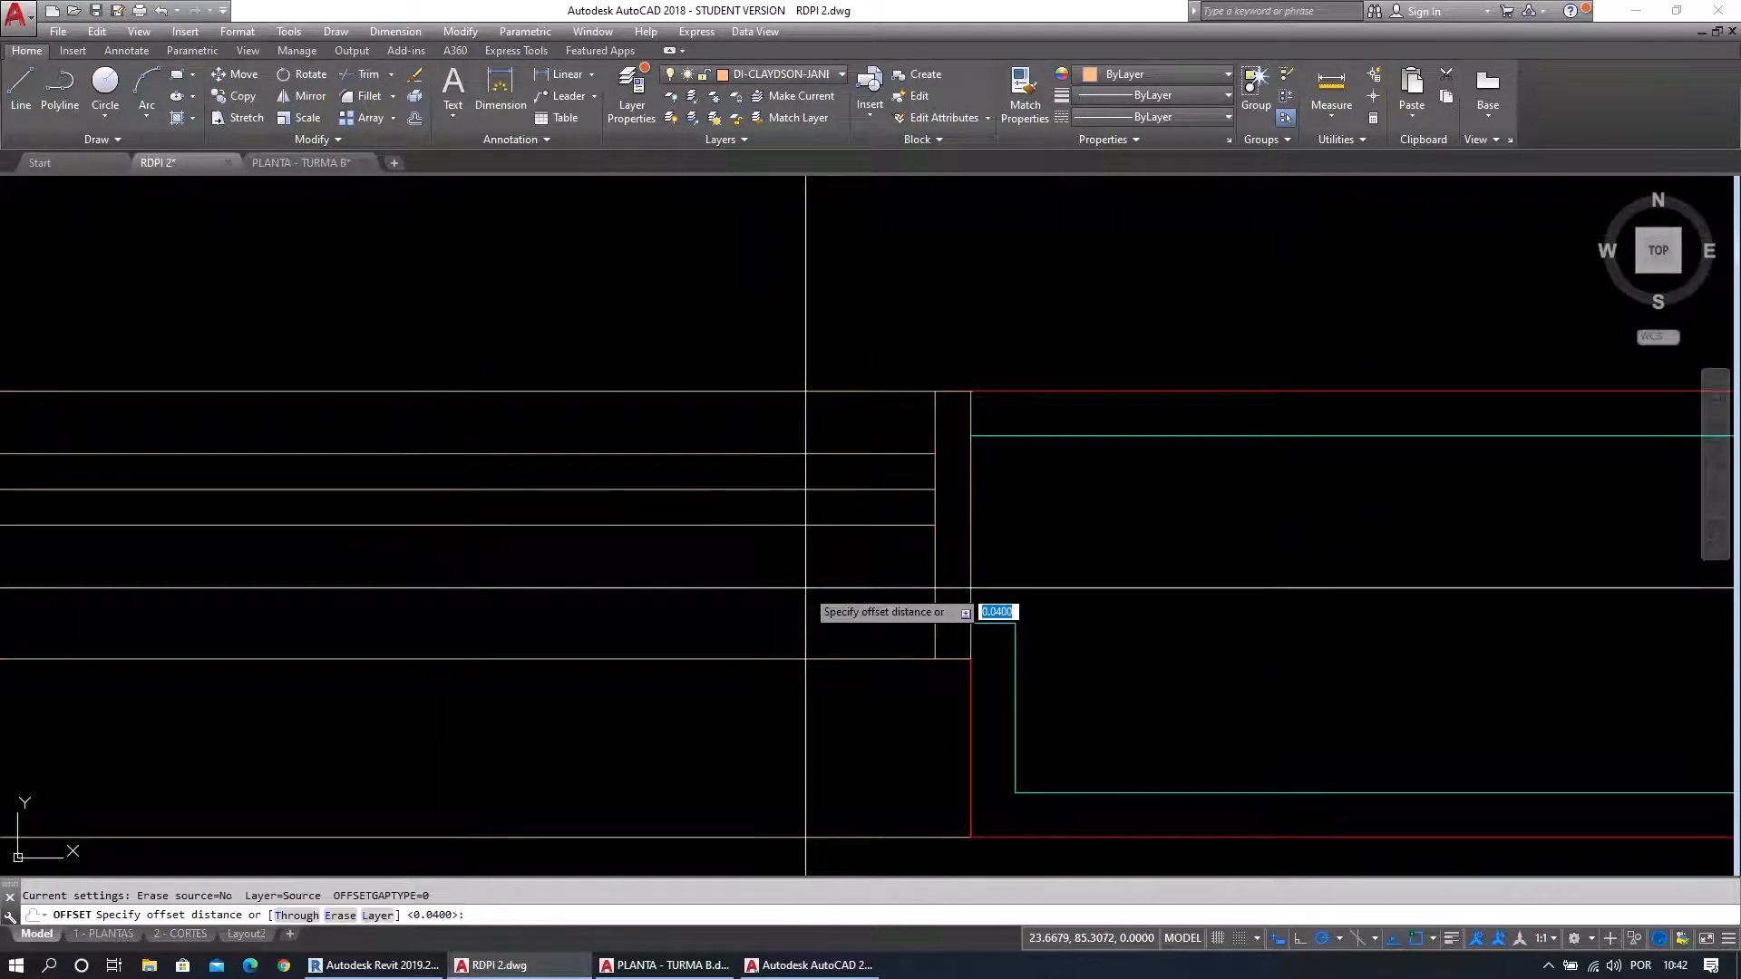
text(.04)
key(Return)
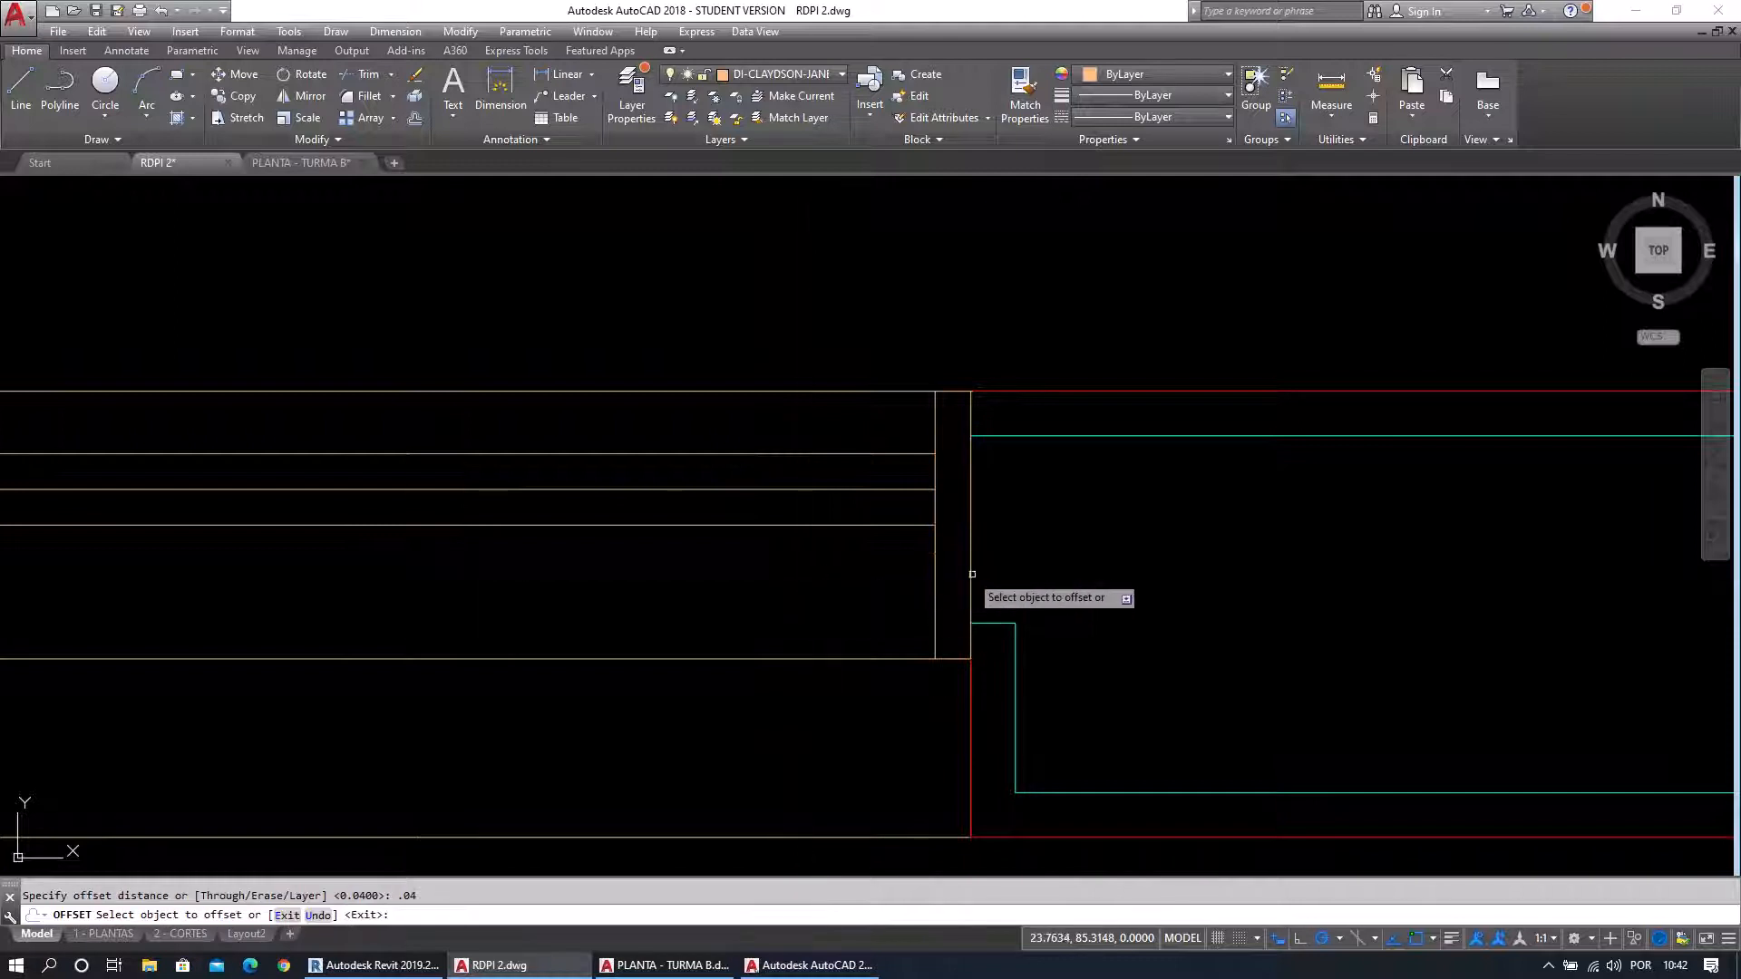
click(933, 560)
click(891, 549)
key(Escape)
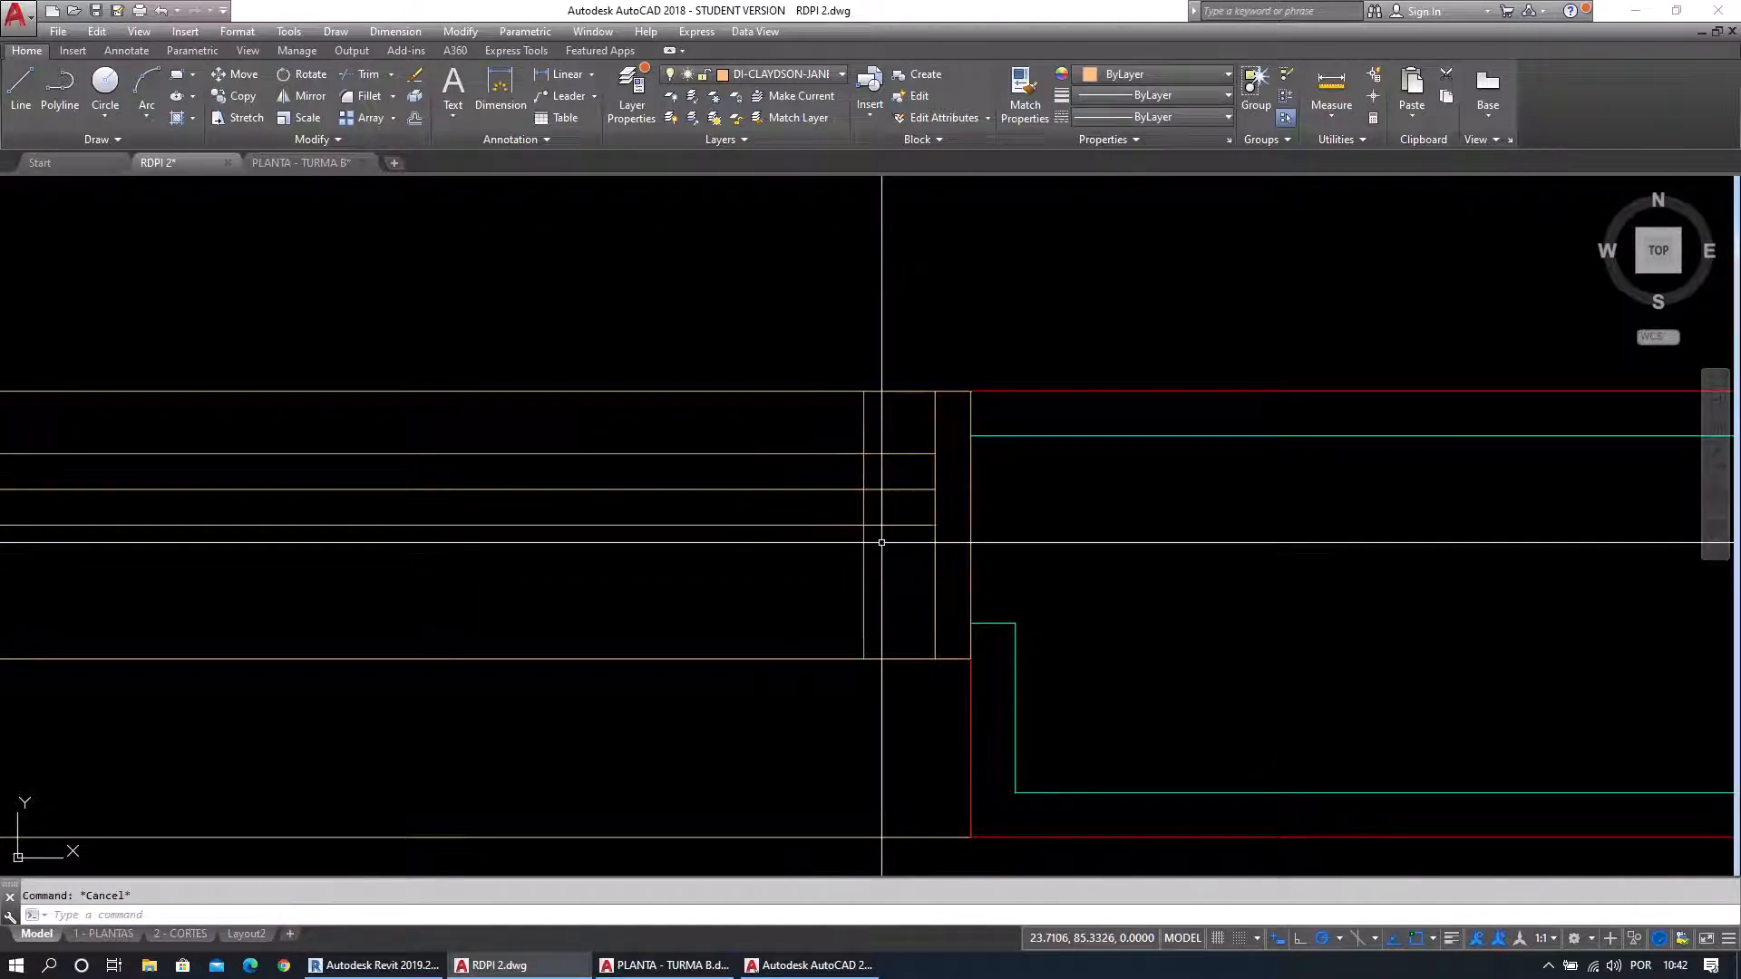
Trim the new vertical line by the right jamb so only the part between the lower right sash's two lines remains.
key(Return)
click(910, 556)
click(844, 471)
key(Return)
click(884, 474)
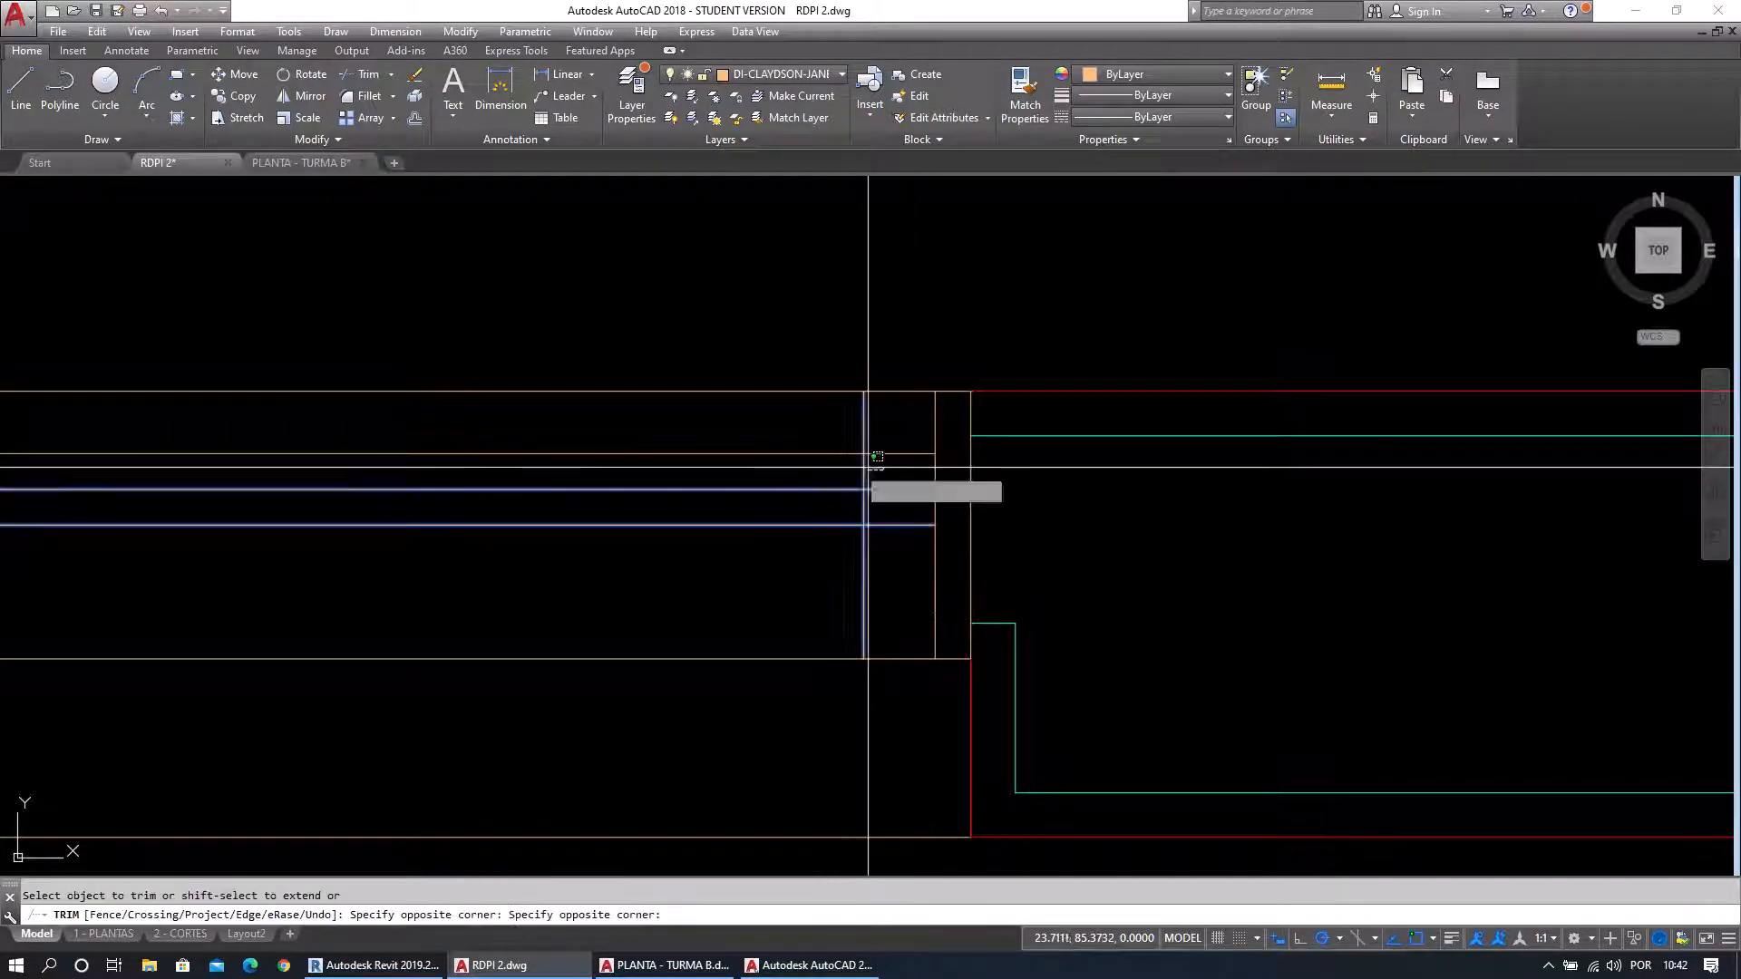
click(839, 463)
click(884, 564)
click(831, 552)
key(Escape)
key(Escape)
Examine the completed four-sash window and the exterior wall of the adjoining room to its right.
scroll(886, 569, down, 2)
middle_drag(671, 589, 1138, 542)
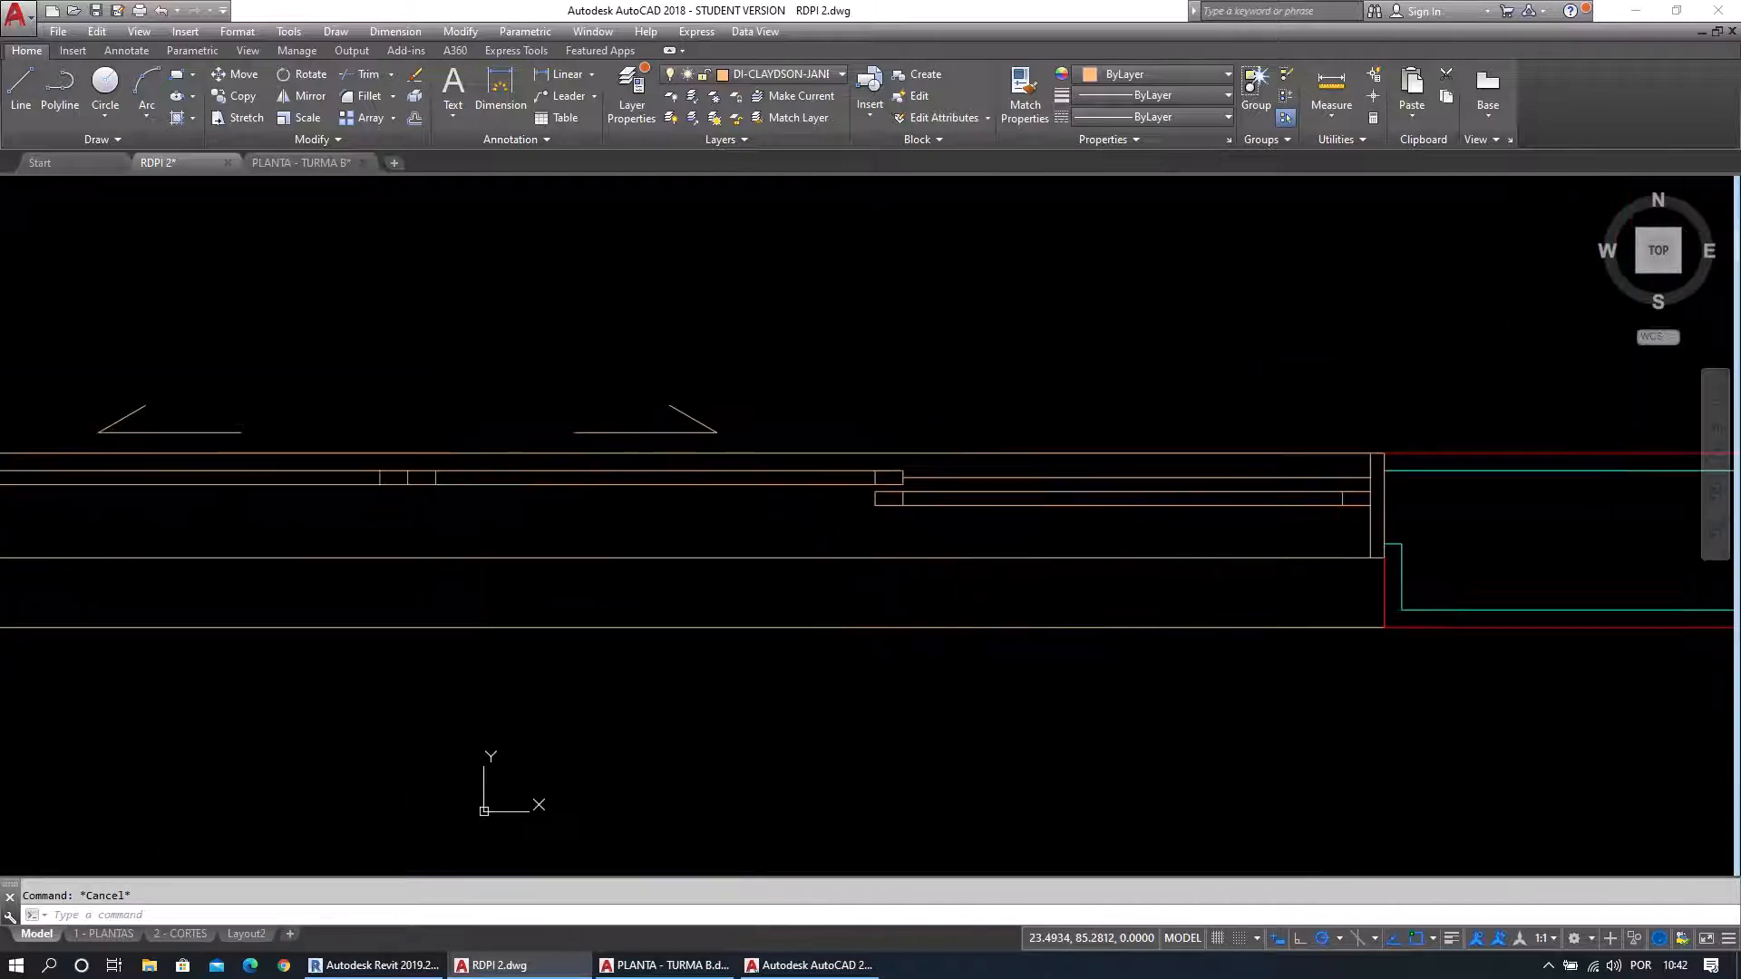
scroll(997, 570, down, 1)
middle_drag(782, 565, 944, 585)
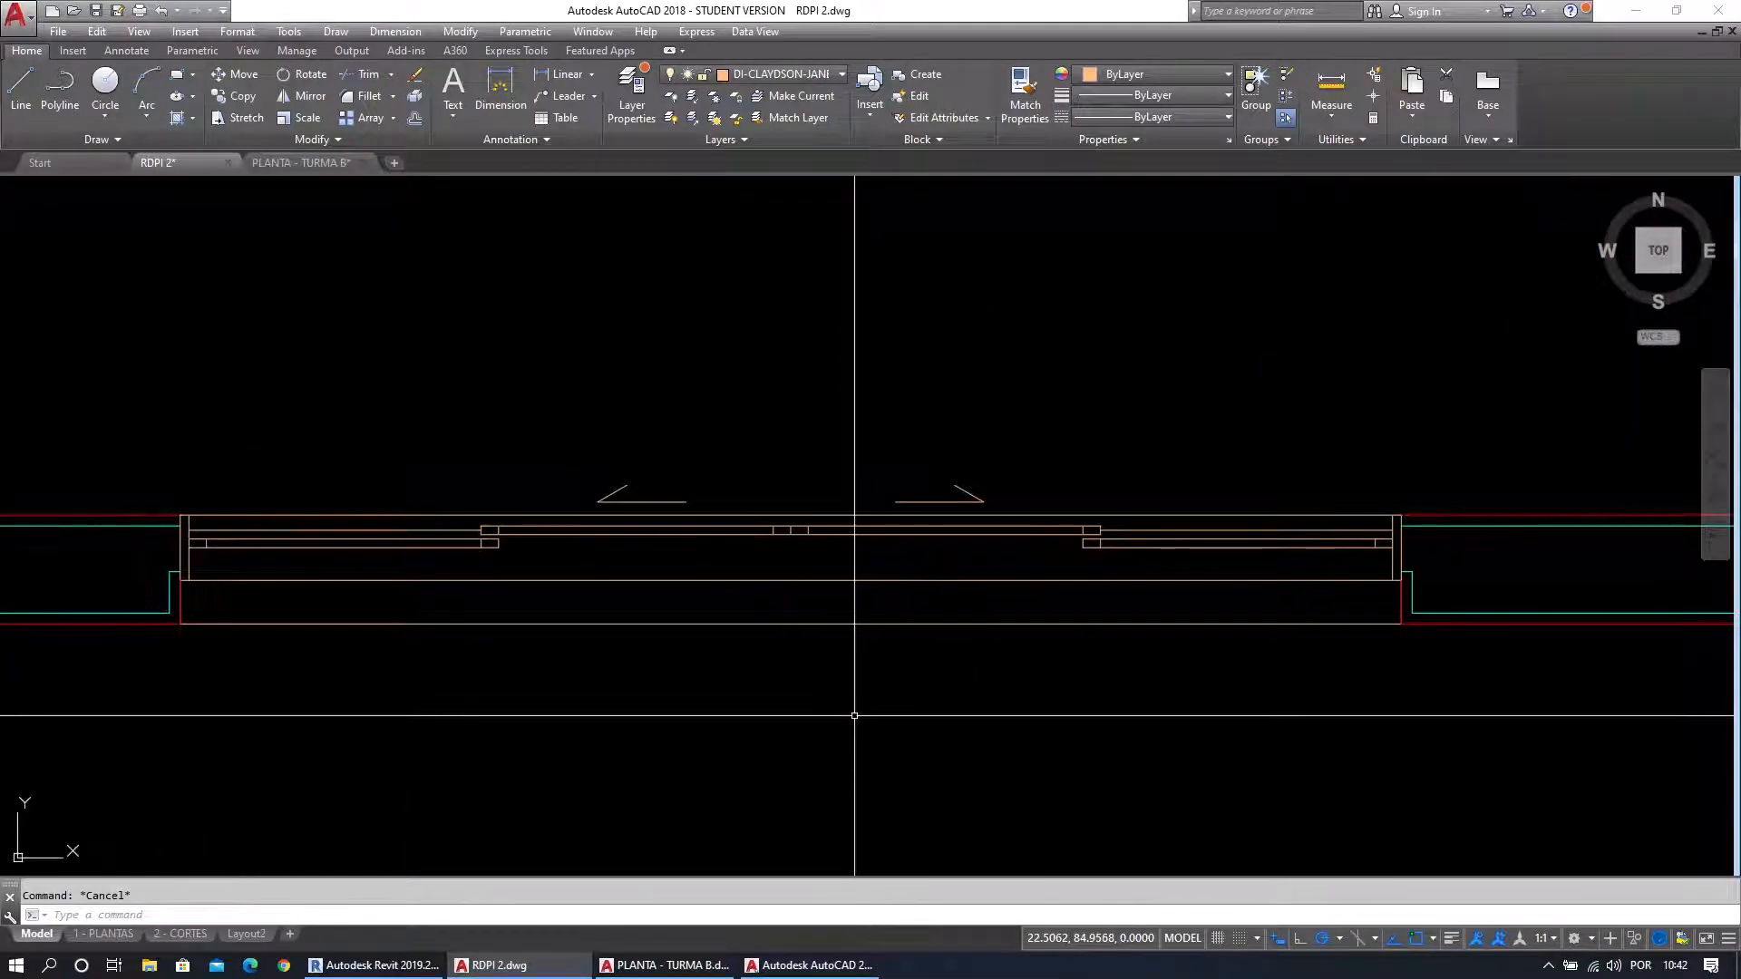
middle_drag(855, 715, 864, 718)
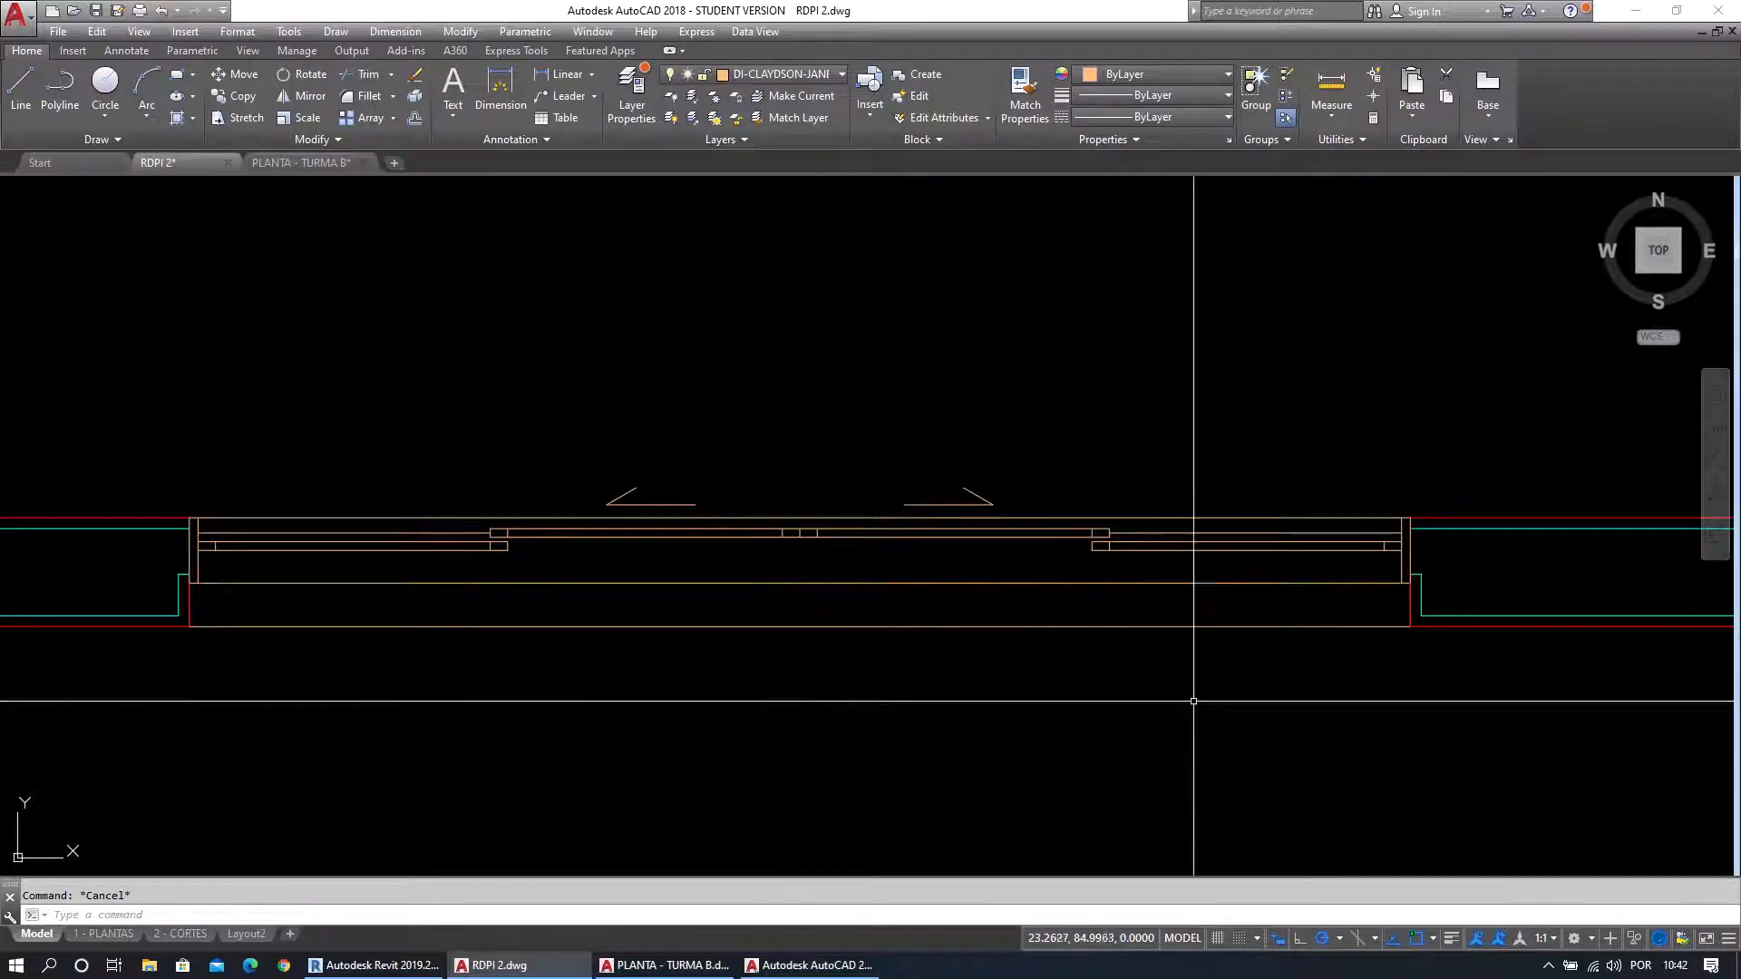
scroll(1197, 699, down, 4)
mouse_move(1197, 700)
middle_down()
mouse_move(585, 586)
mouse_move(742, 613)
middle_up()
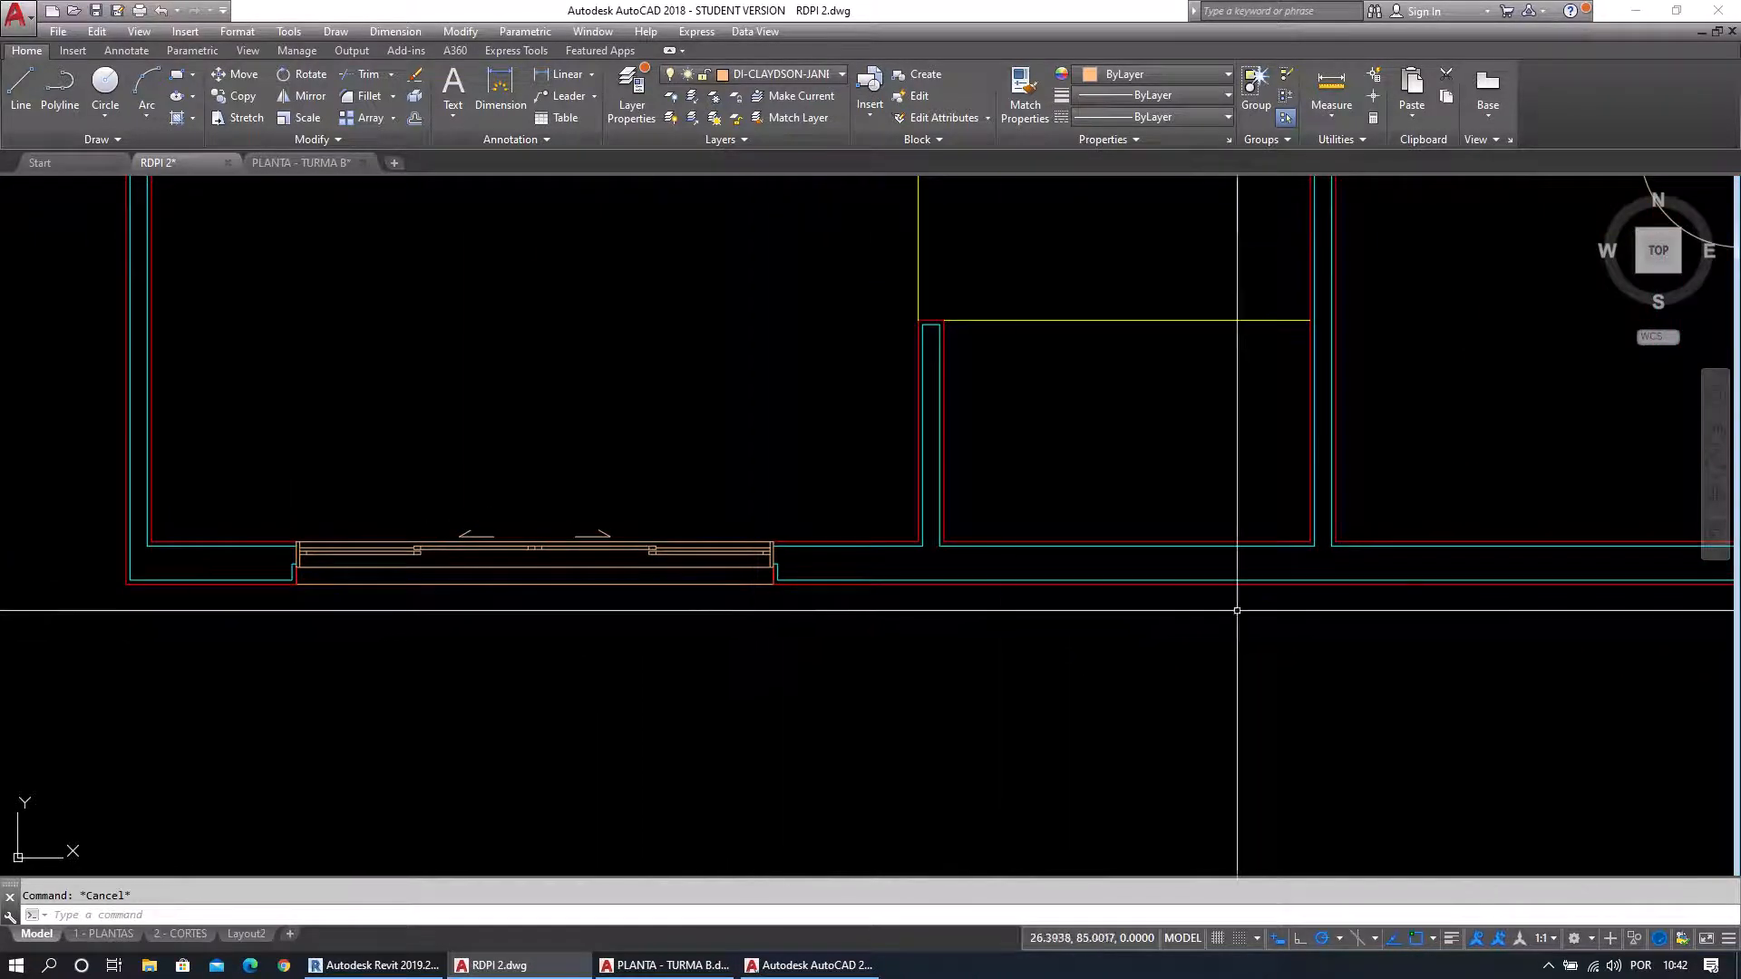
scroll(919, 544, up, 2)
middle_drag(1197, 617, 796, 620)
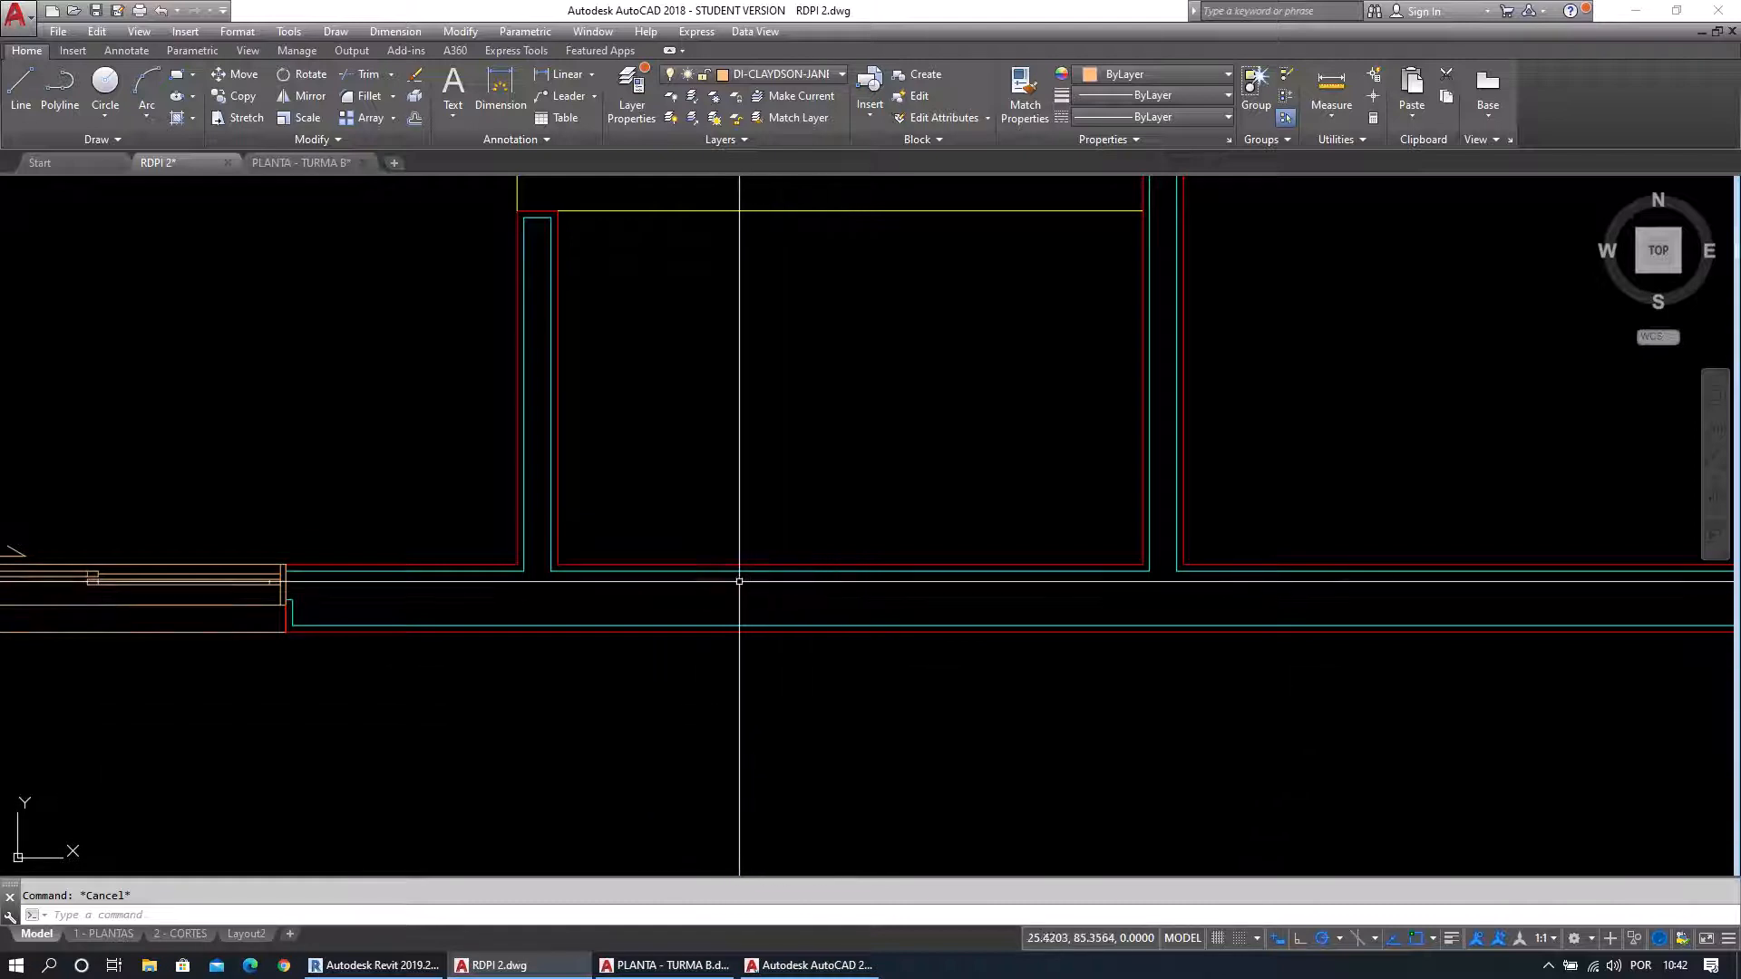
middle_drag(539, 663, 1116, 627)
middle_drag(112, 596, 353, 575)
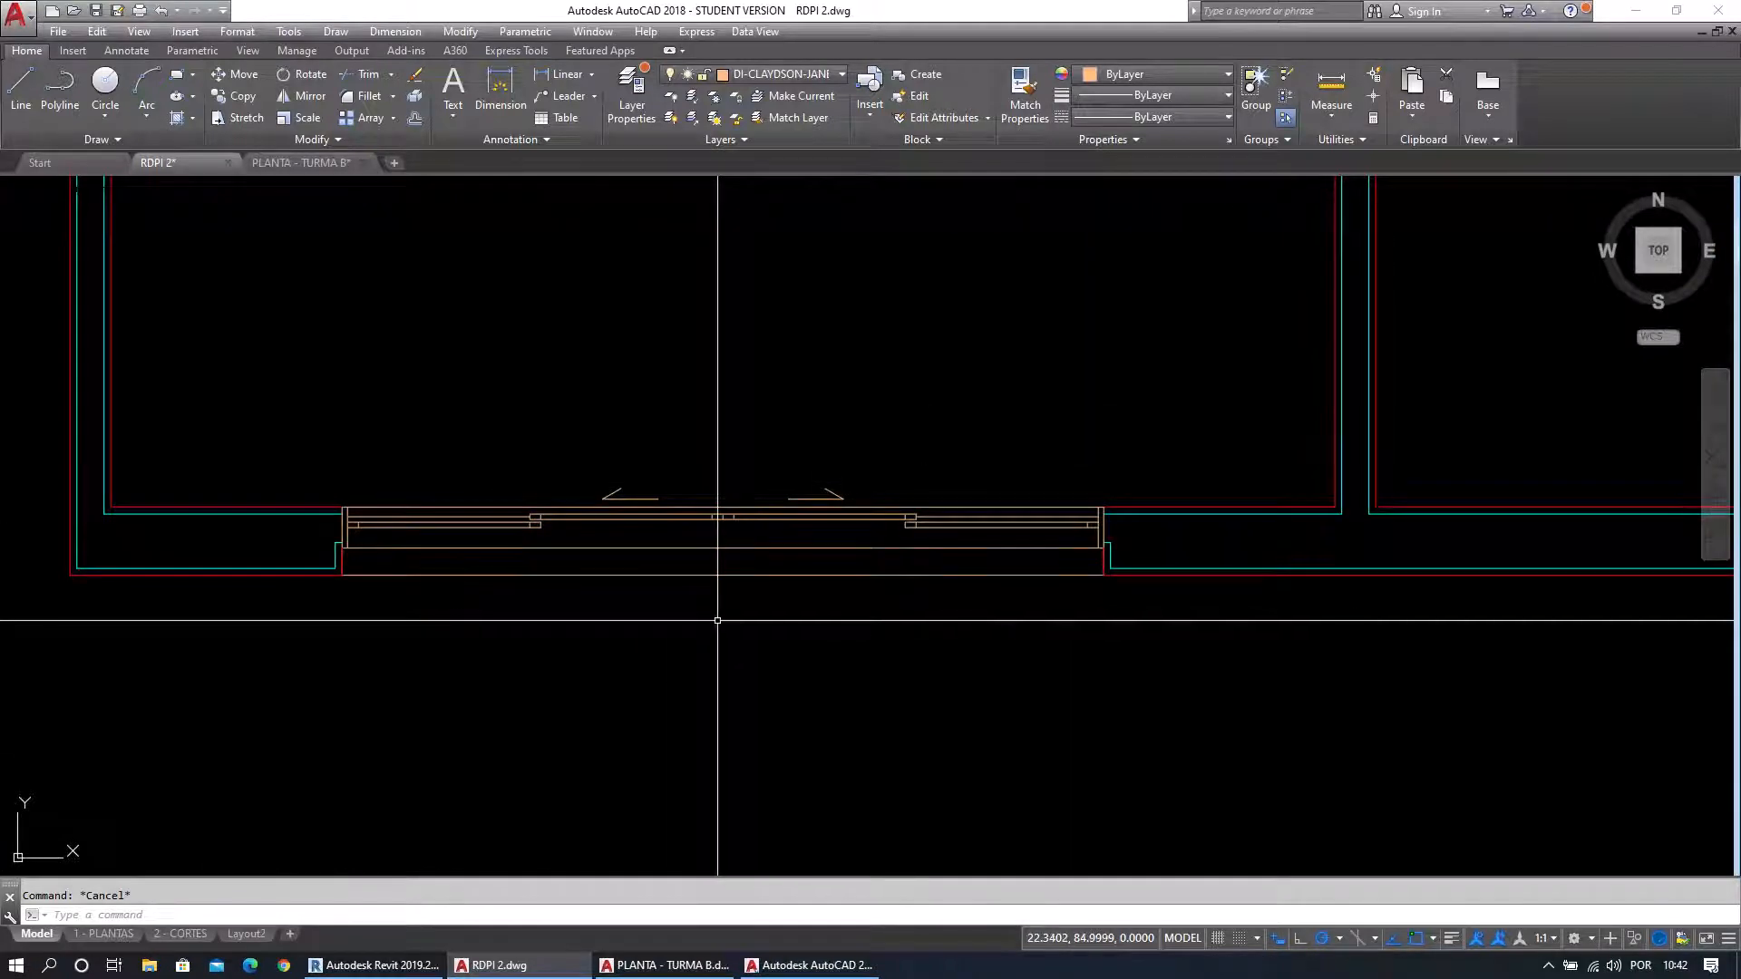
middle_drag(1460, 644, 1096, 657)
middle_drag(1524, 739, 1216, 739)
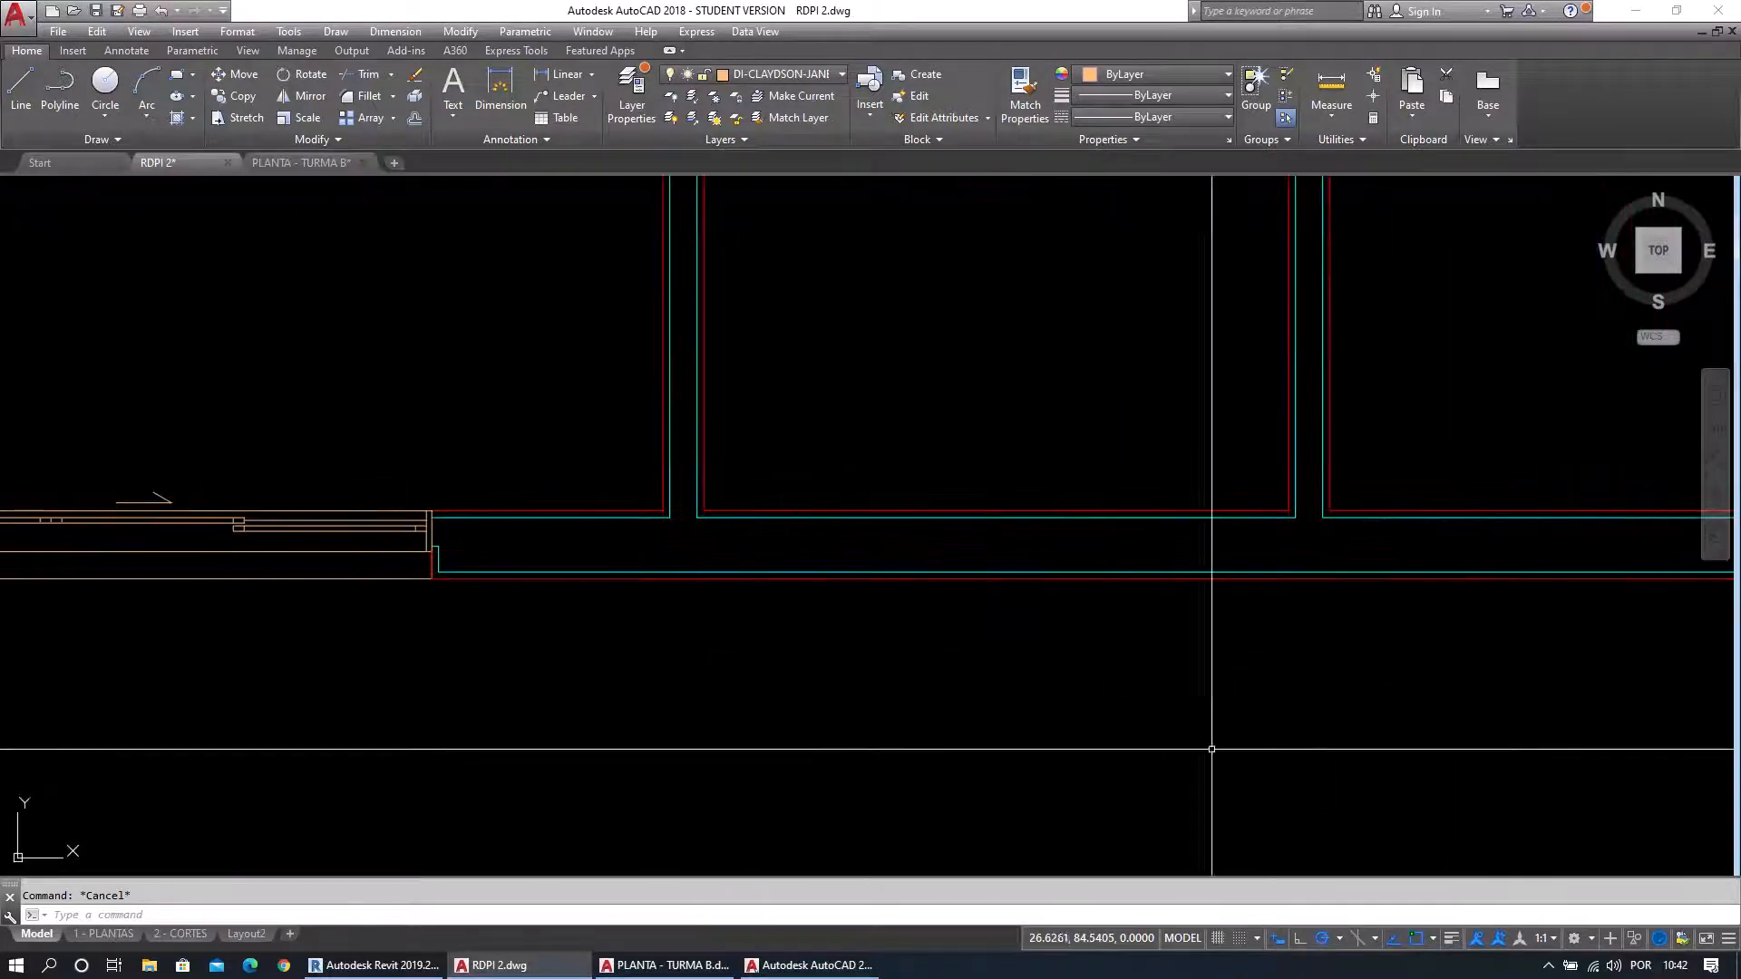
Check the service area window's width and distance from the side wall in PLANTA - TURMA B.dwg, and return to RDPI 2.dwg.
click(669, 967)
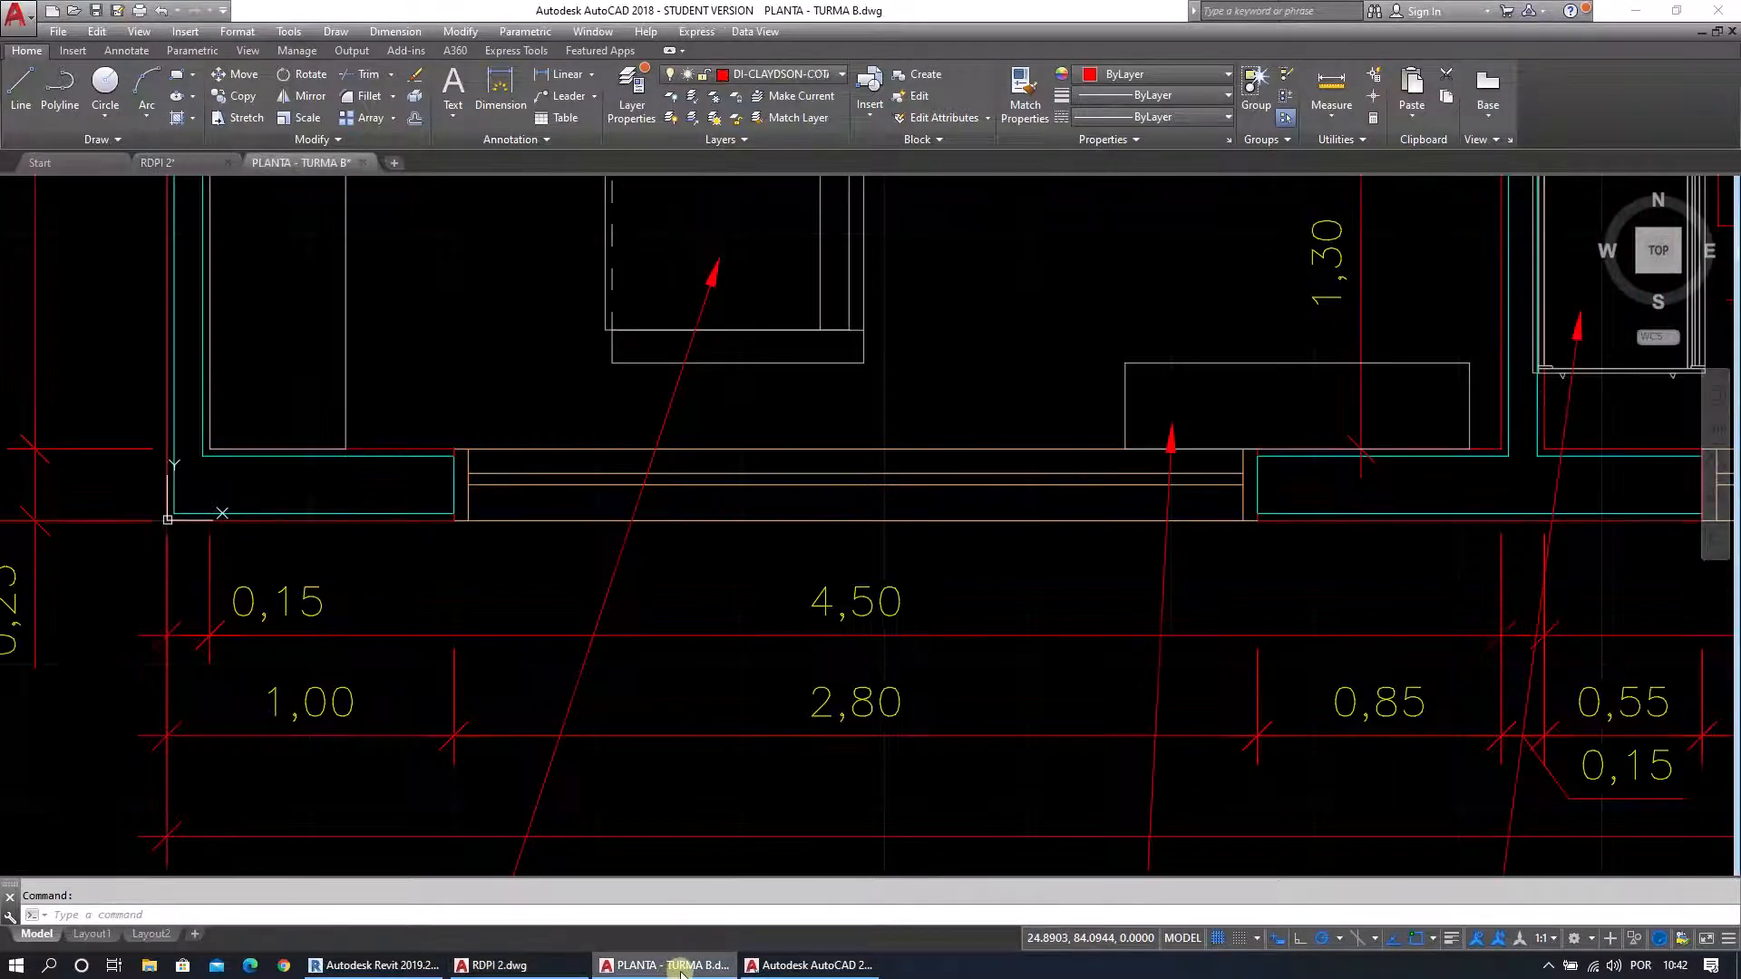
mouse_move(1321, 666)
middle_down()
mouse_move(501, 615)
mouse_move(275, 736)
middle_up()
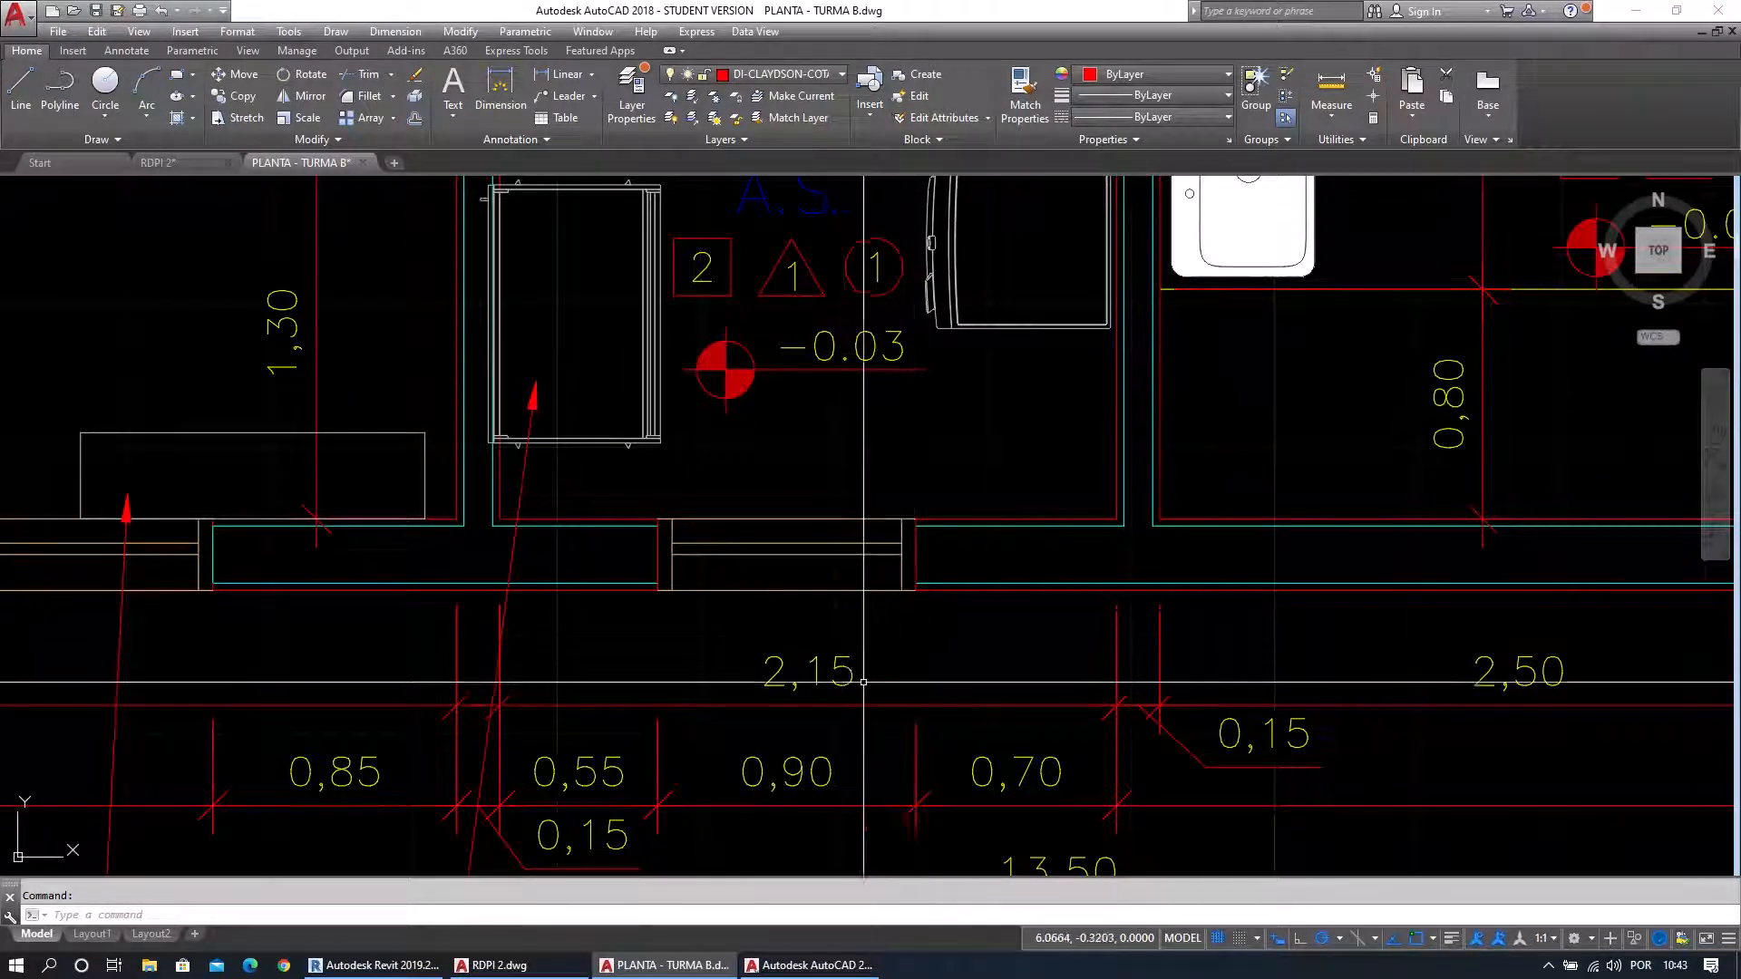
click(157, 162)
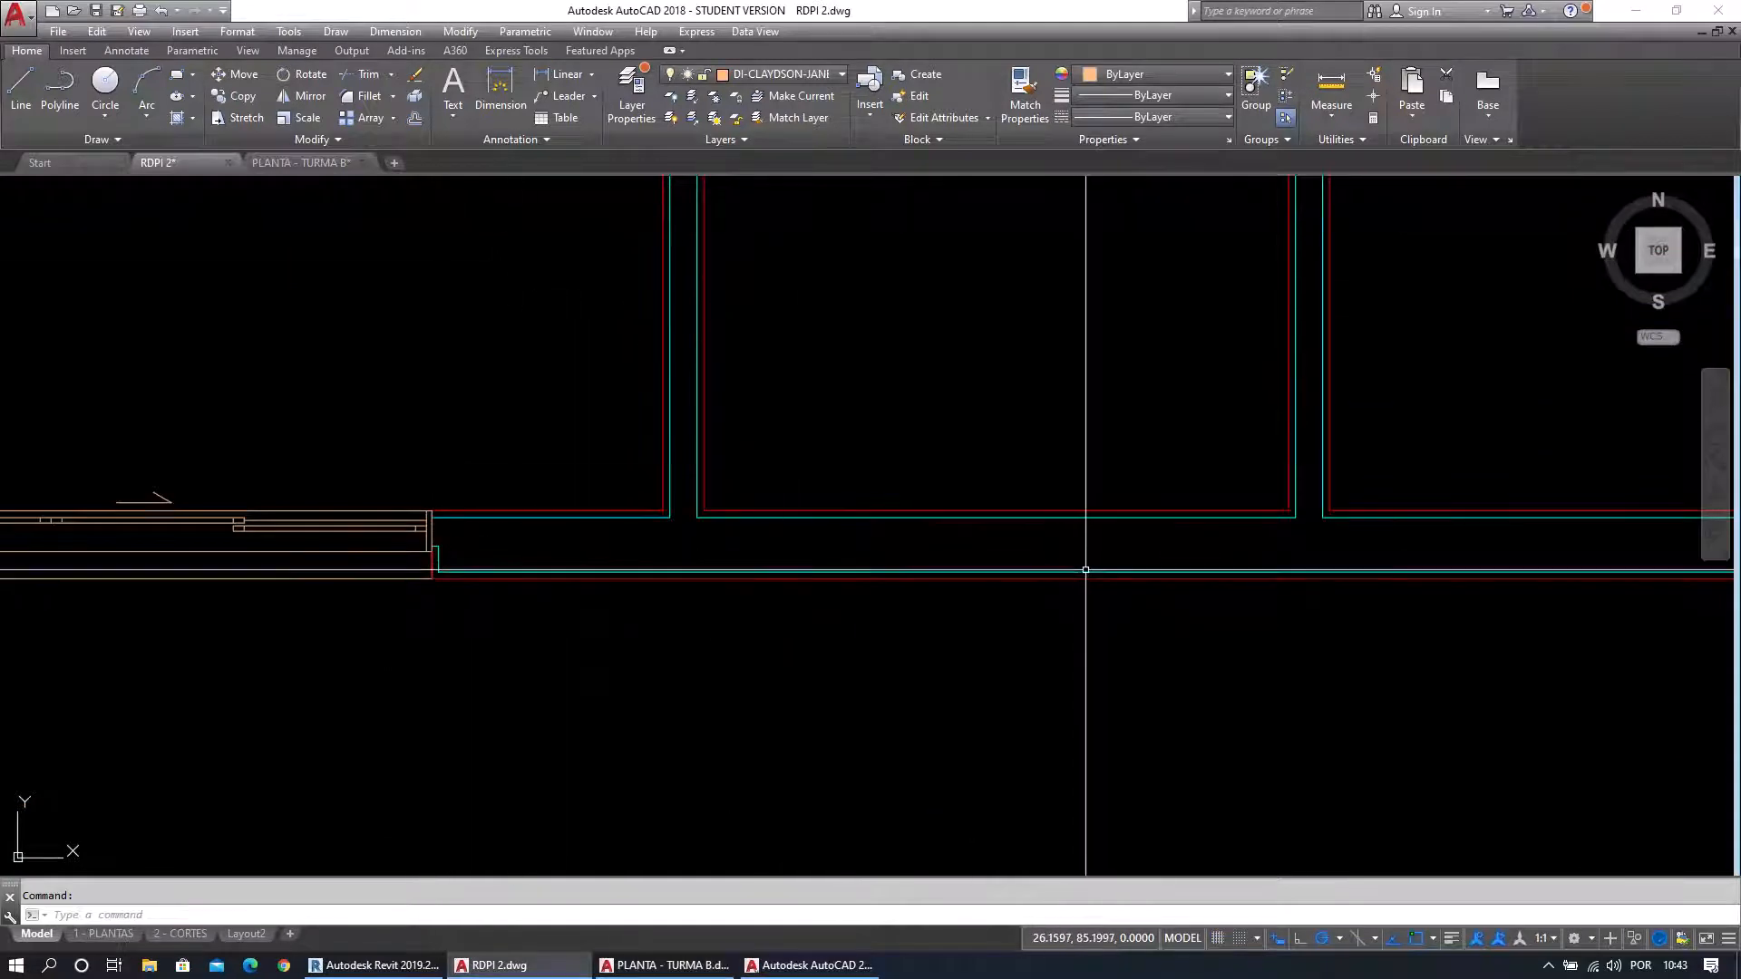
click(645, 967)
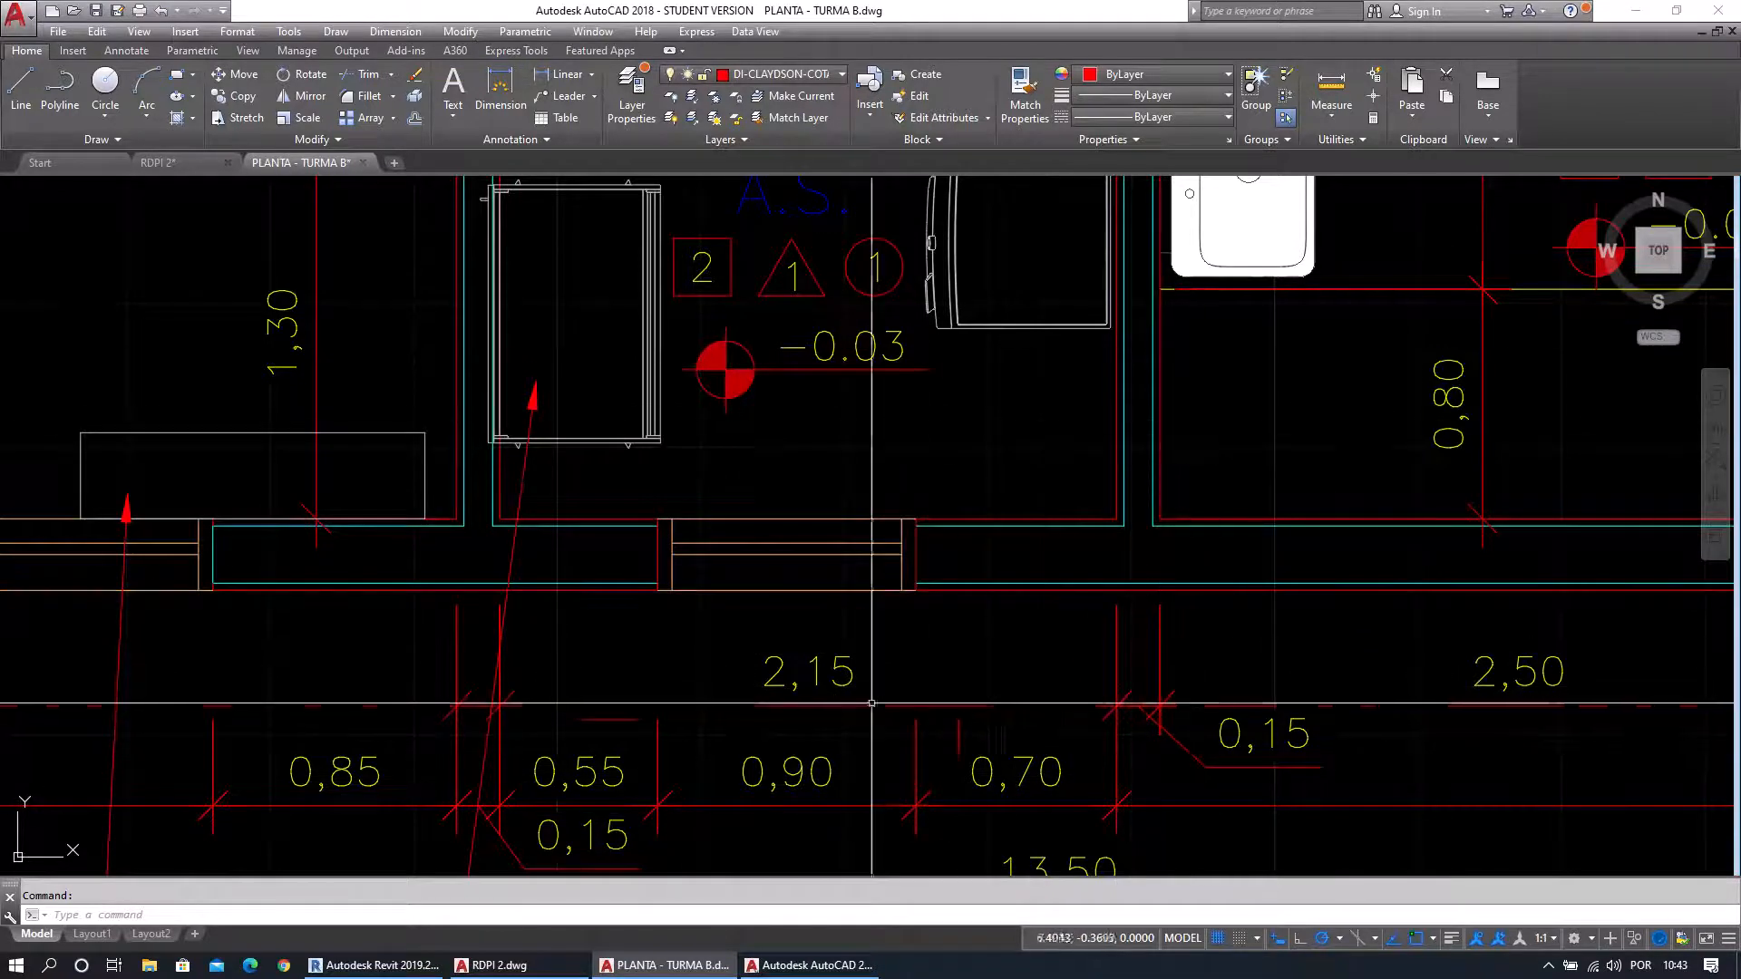
click(150, 163)
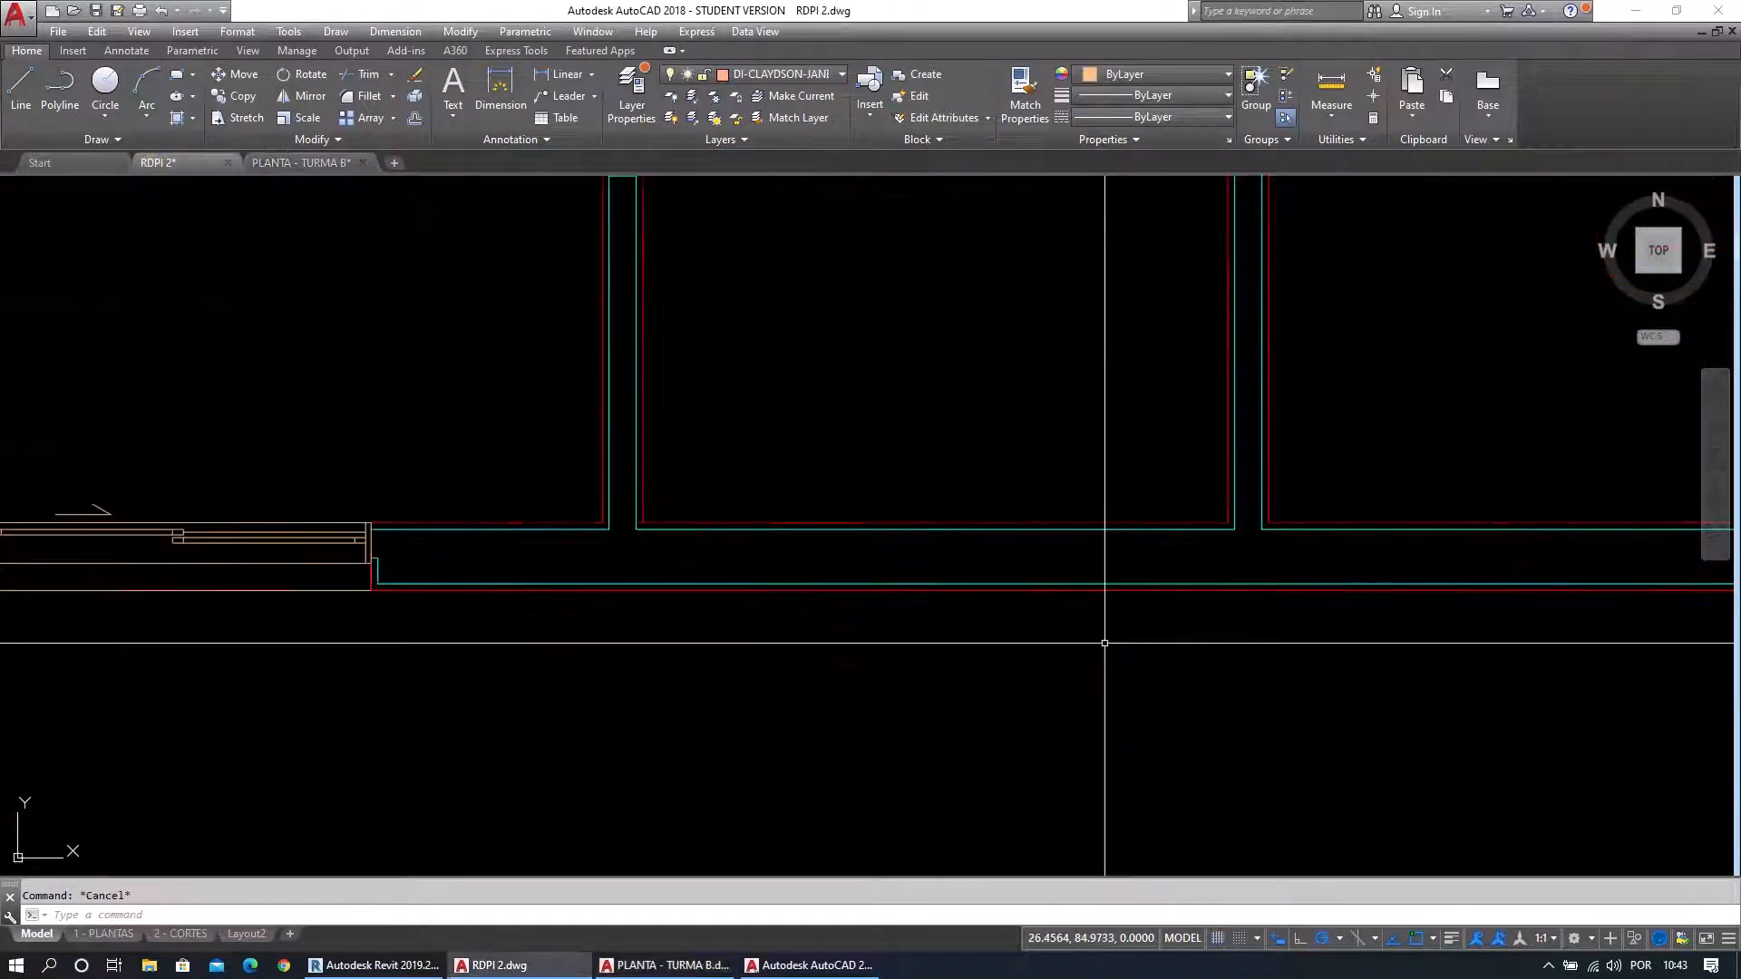
Draw a vertical line across the exterior wall from the adjoining room's lower right inner corner to the wall's outer face.
middle_drag(1133, 624, 1098, 639)
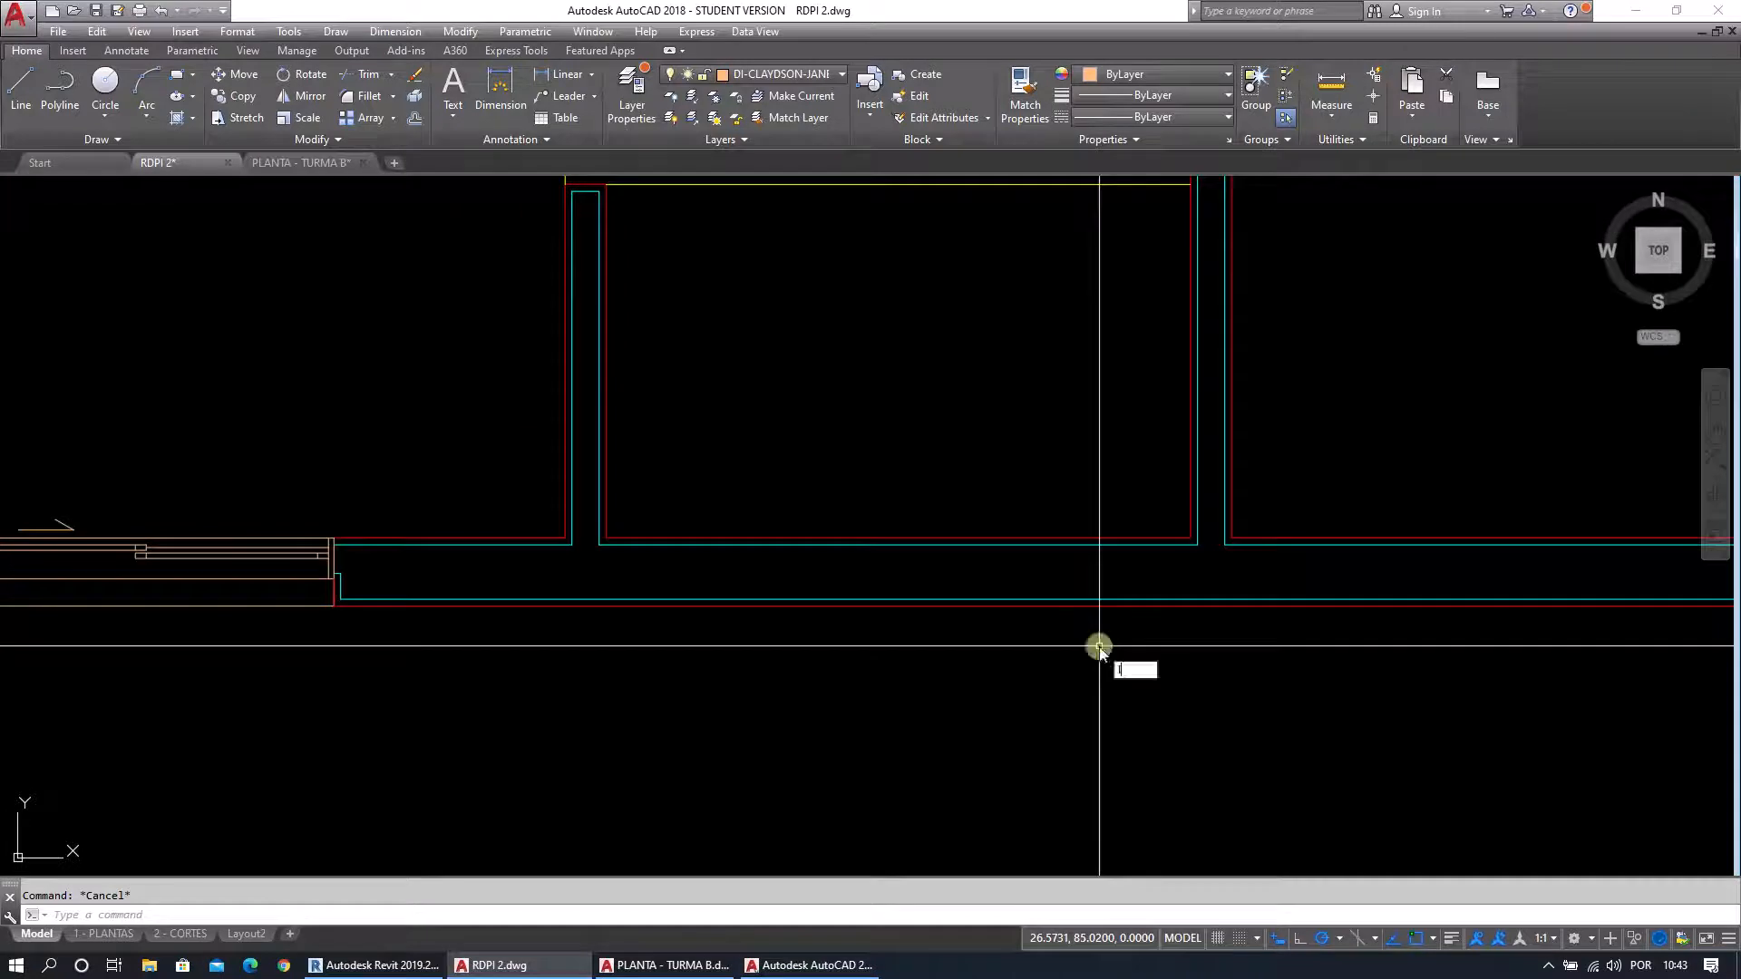
text(l)
key(Return)
click(1191, 605)
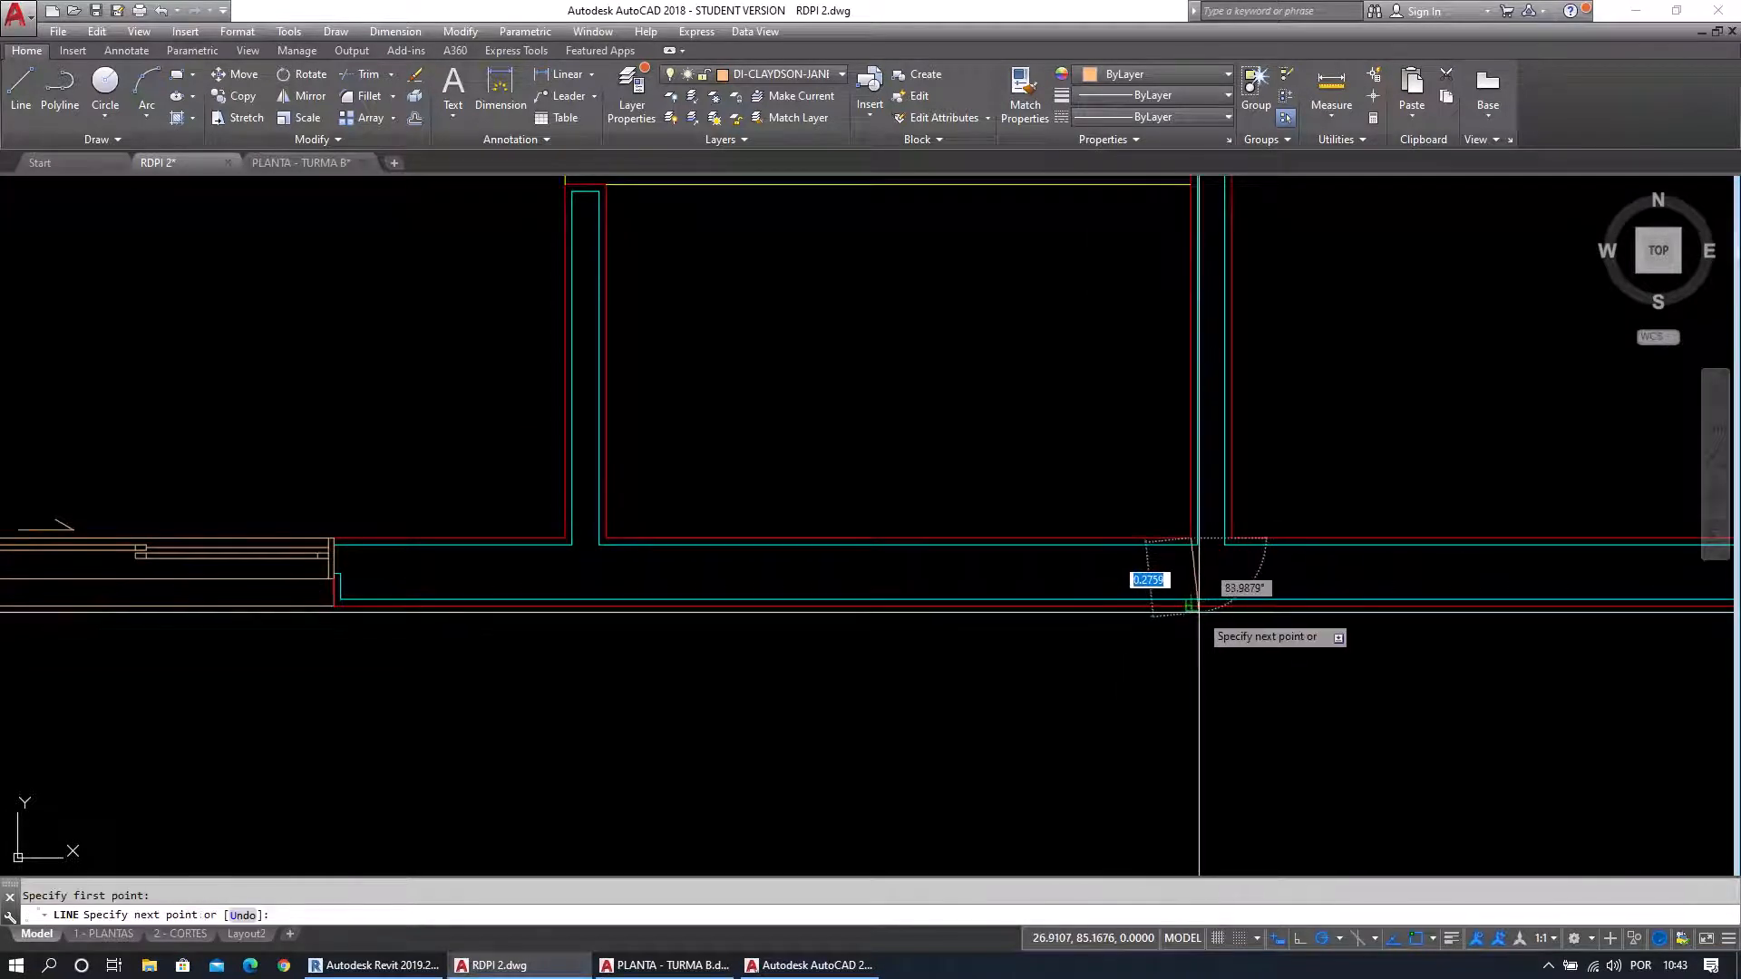
click(1188, 612)
key(Escape)
key(Escape)
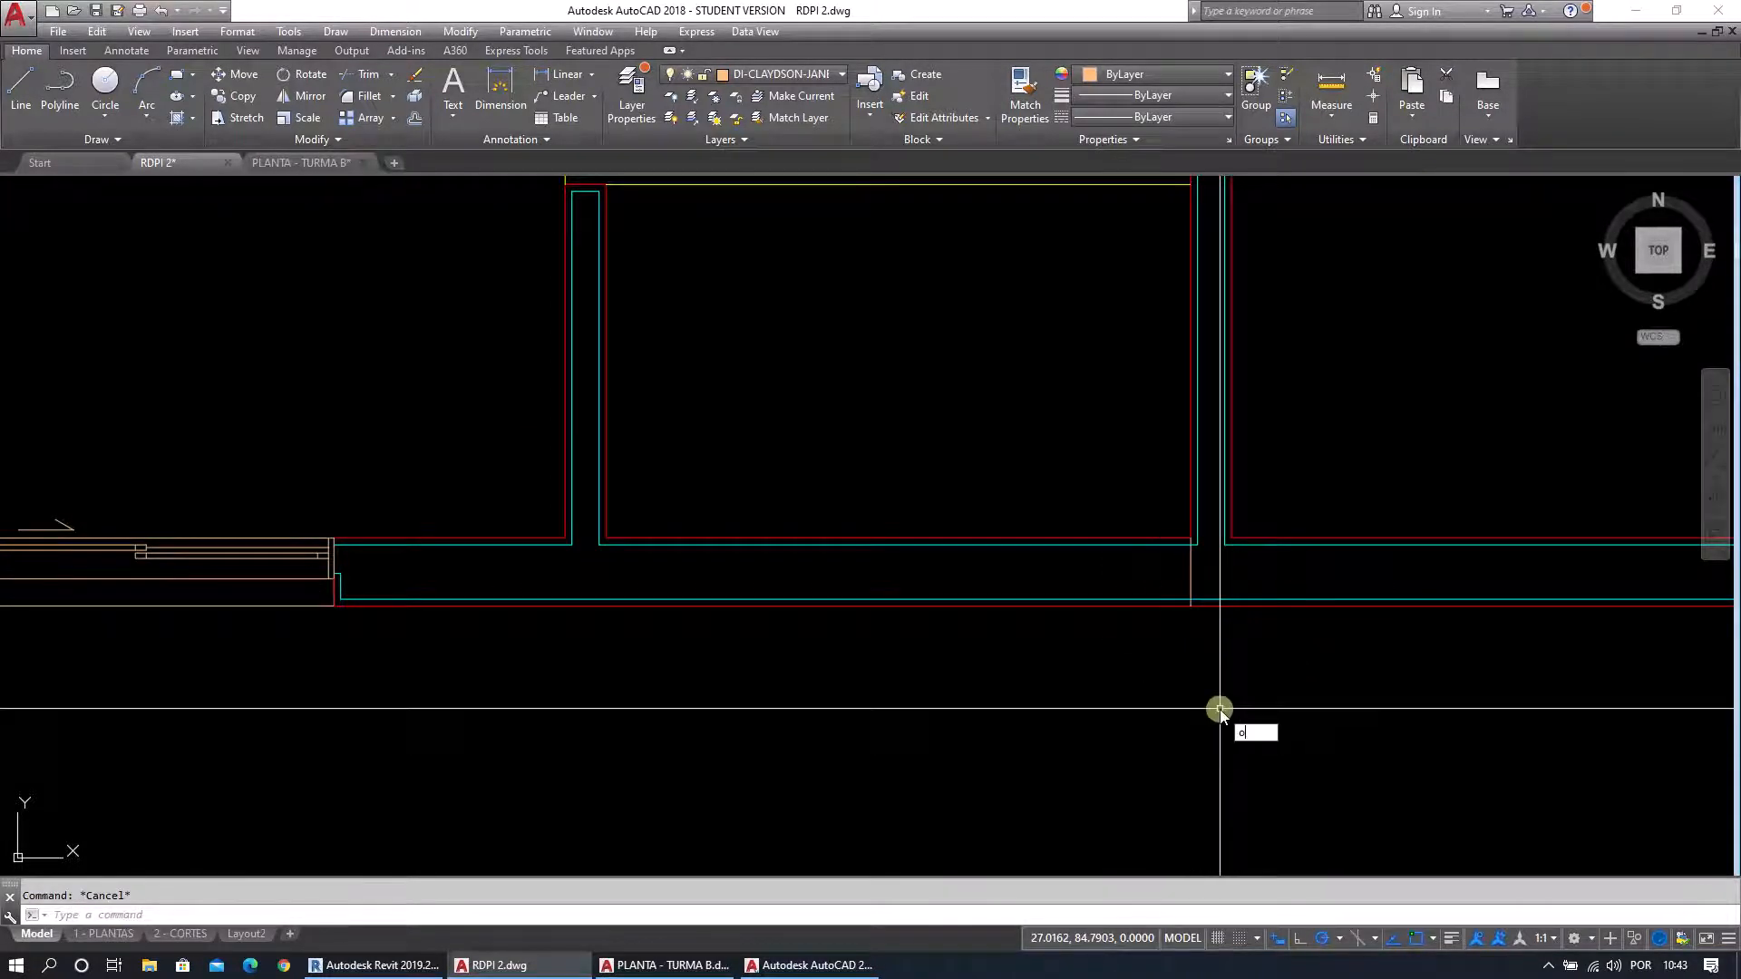
Offset the vertical line across the wall 0.7 to the left and erase the original line at the room's corner.
key(Return)
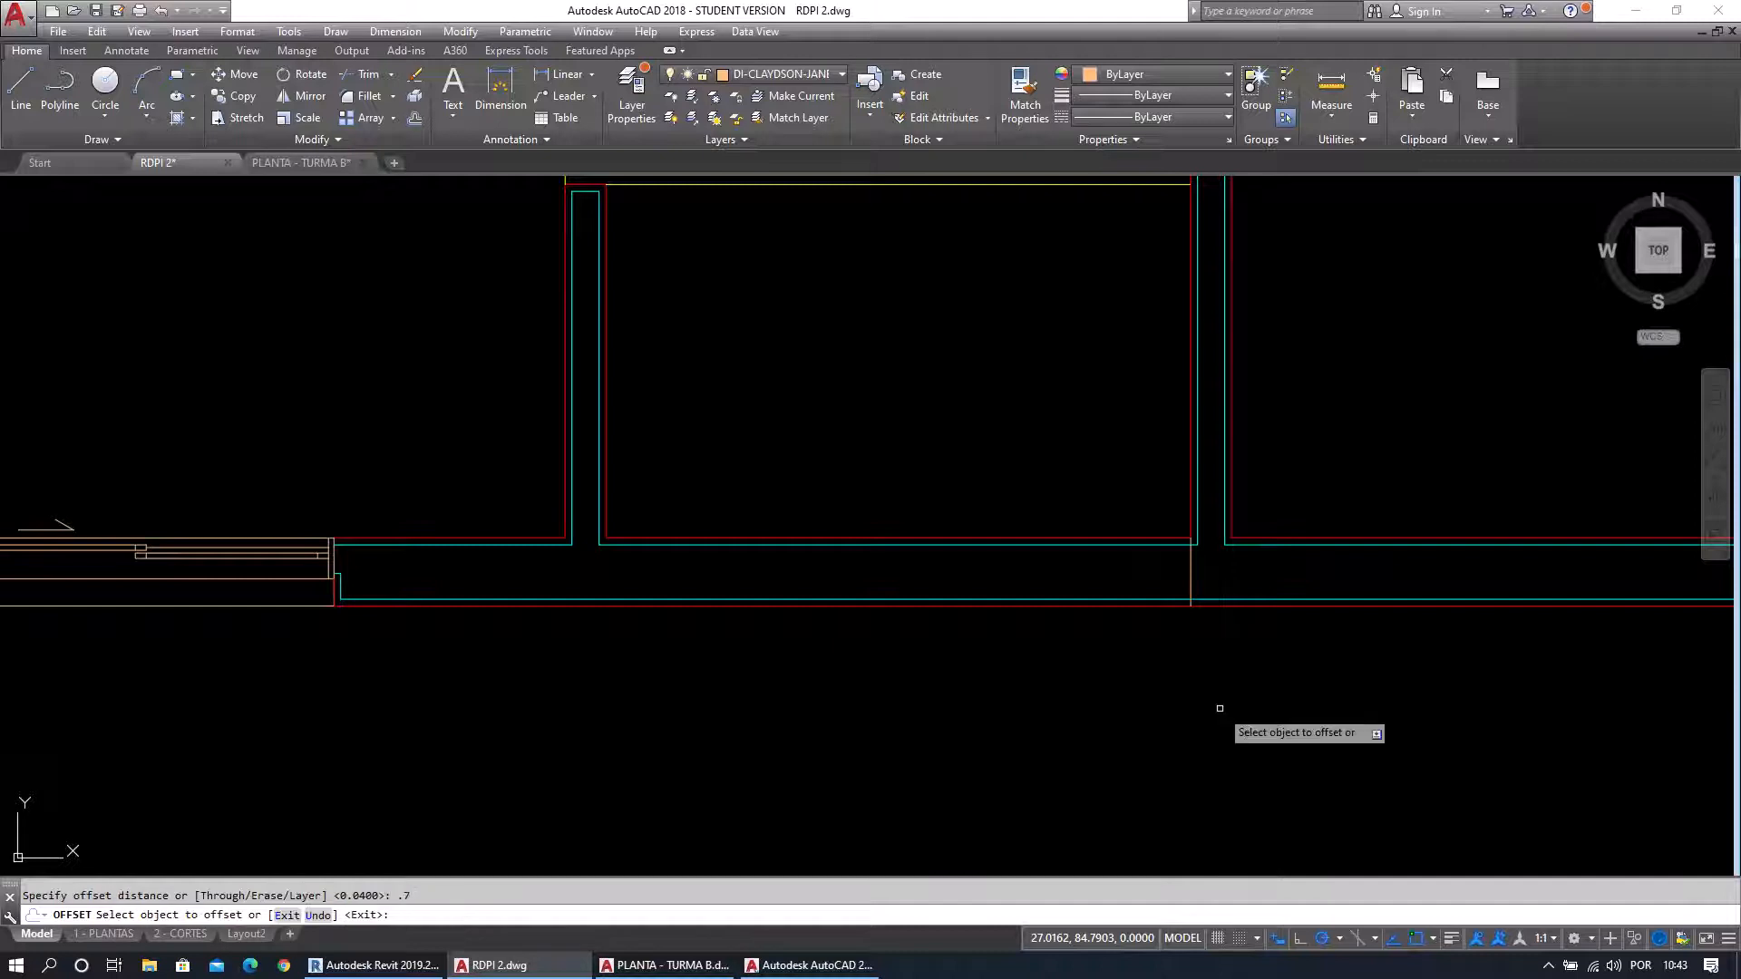
click(1189, 574)
click(1123, 594)
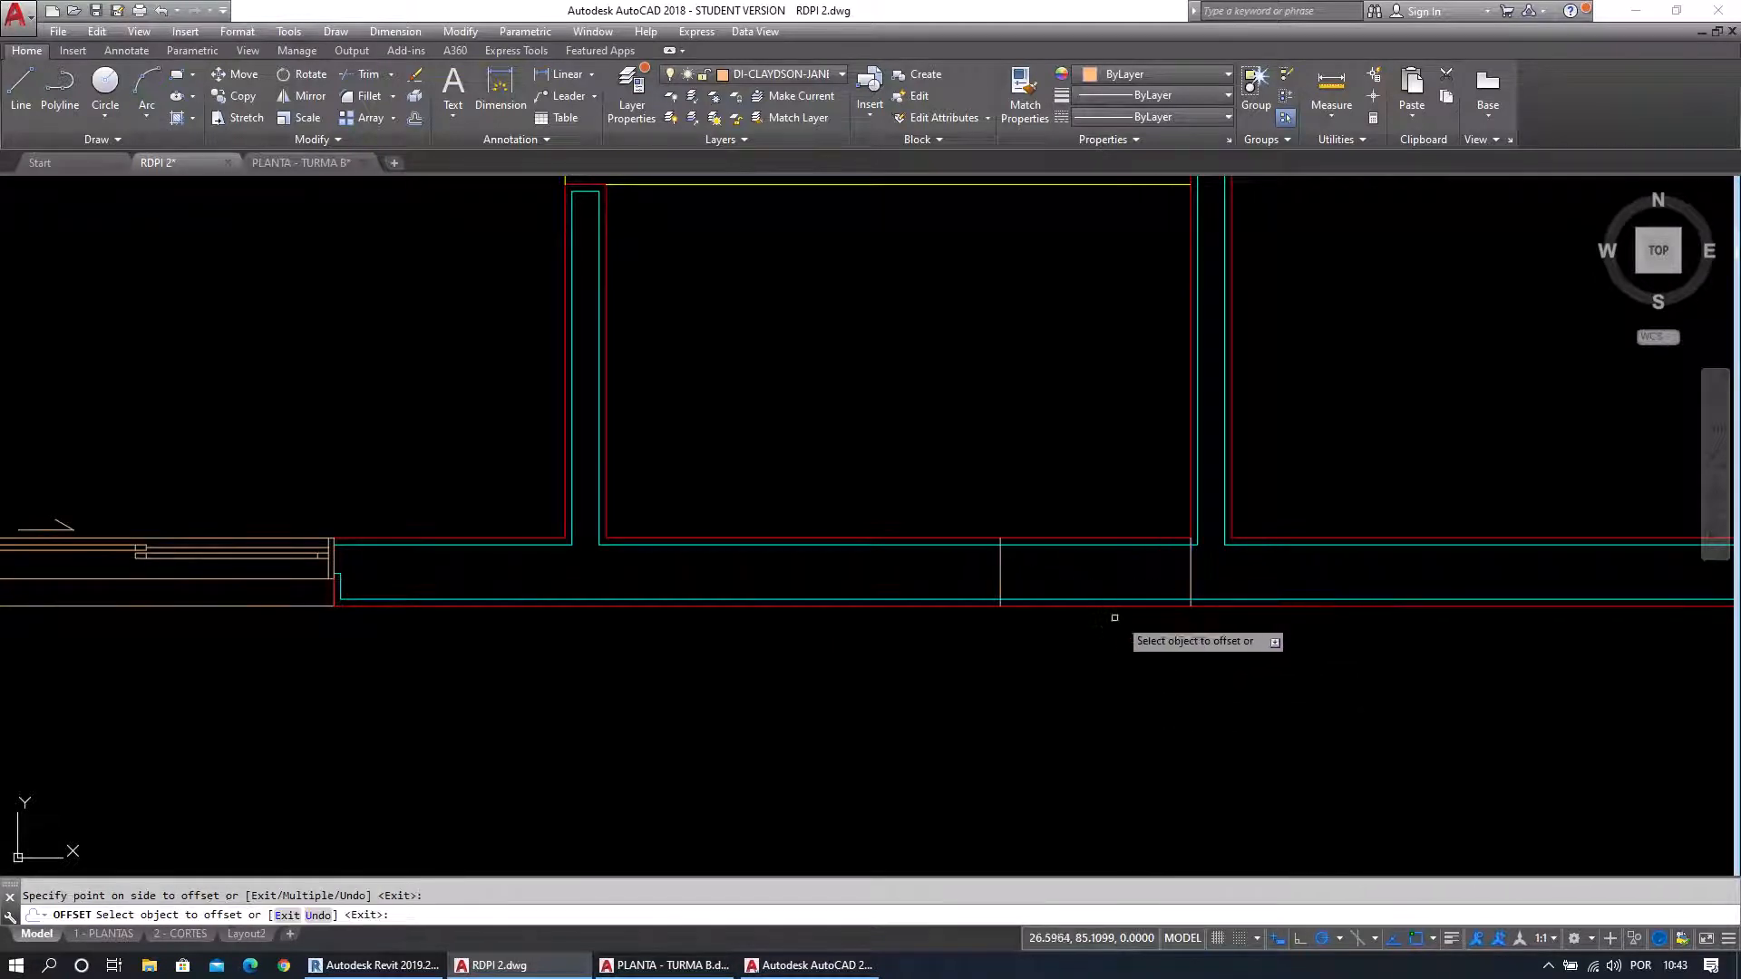
key(Escape)
key(Escape)
click(1216, 583)
click(1161, 577)
text(e)
key(Return)
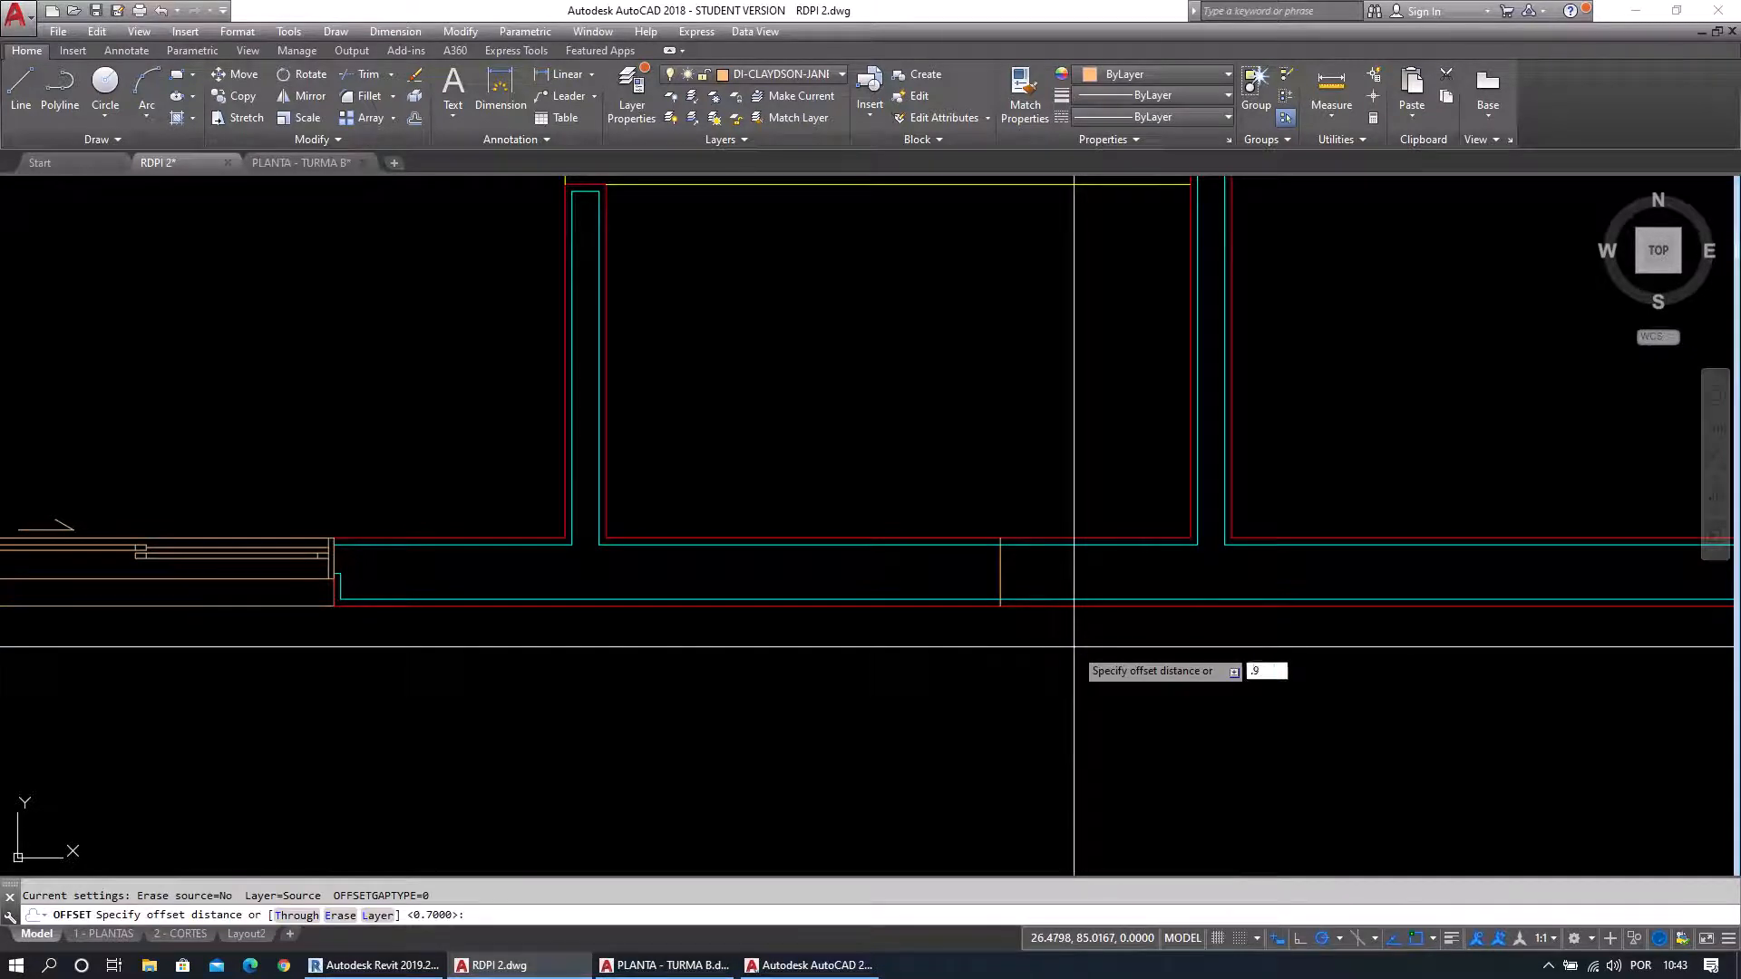
Offset the remaining vertical line 0.9 to the left to mark the other side of the window opening.
key(Return)
click(1001, 568)
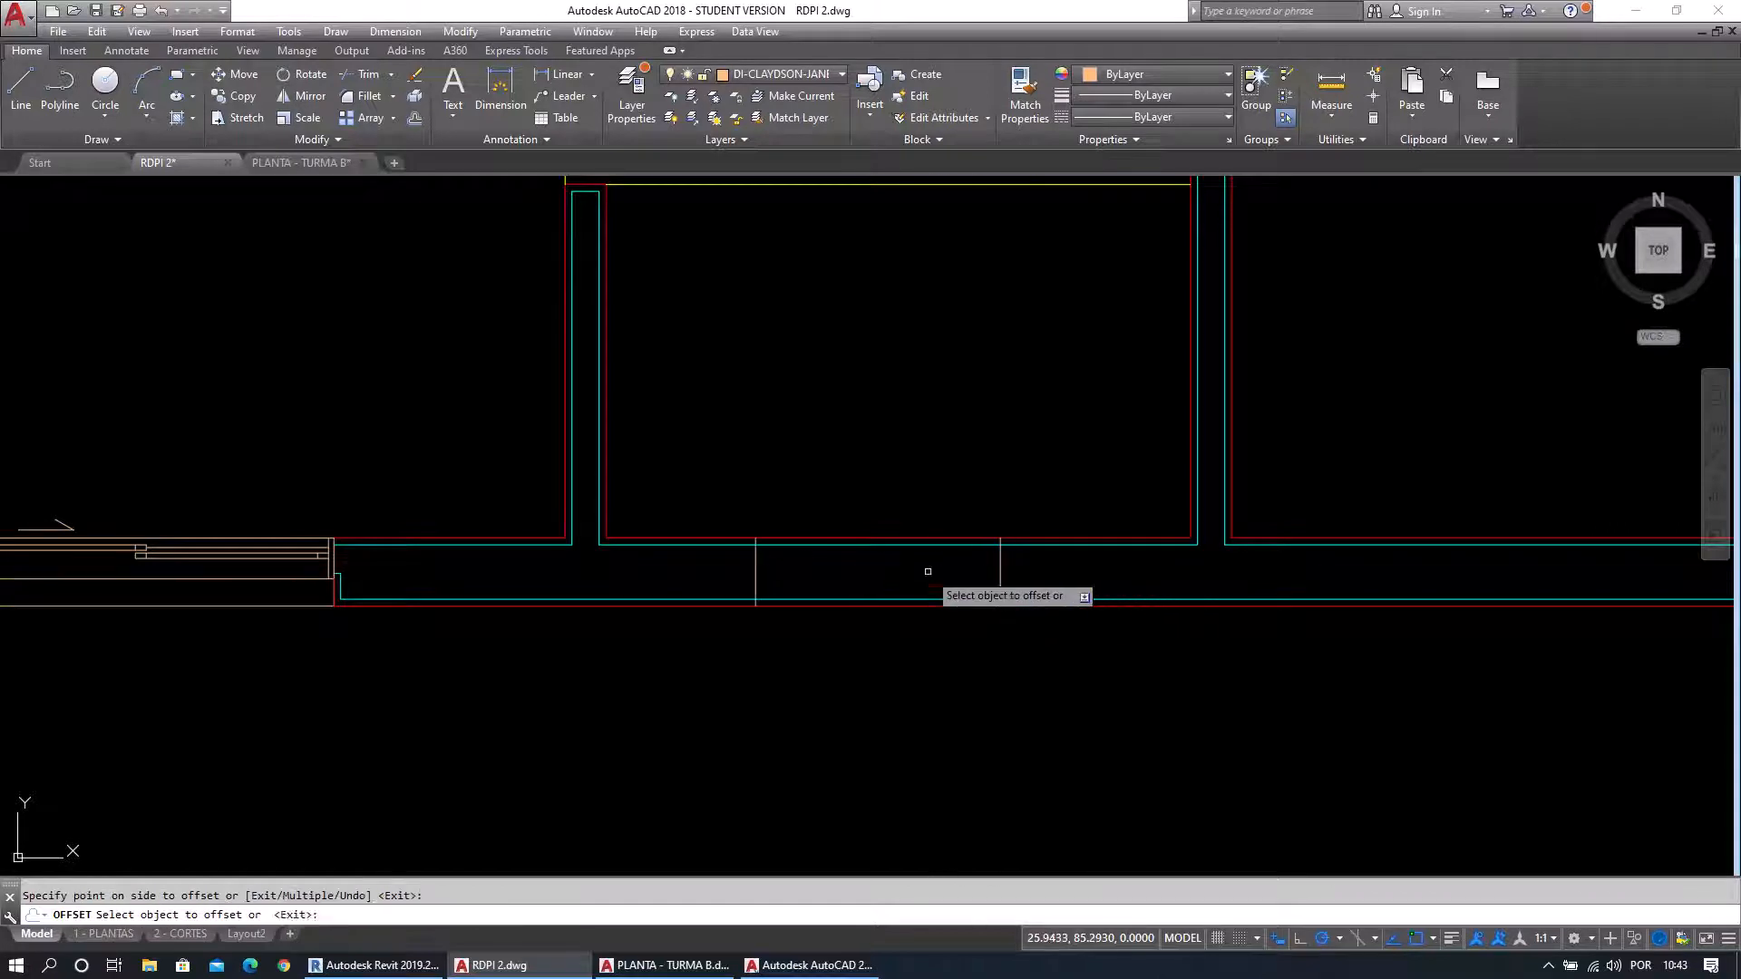
click(907, 682)
key(Escape)
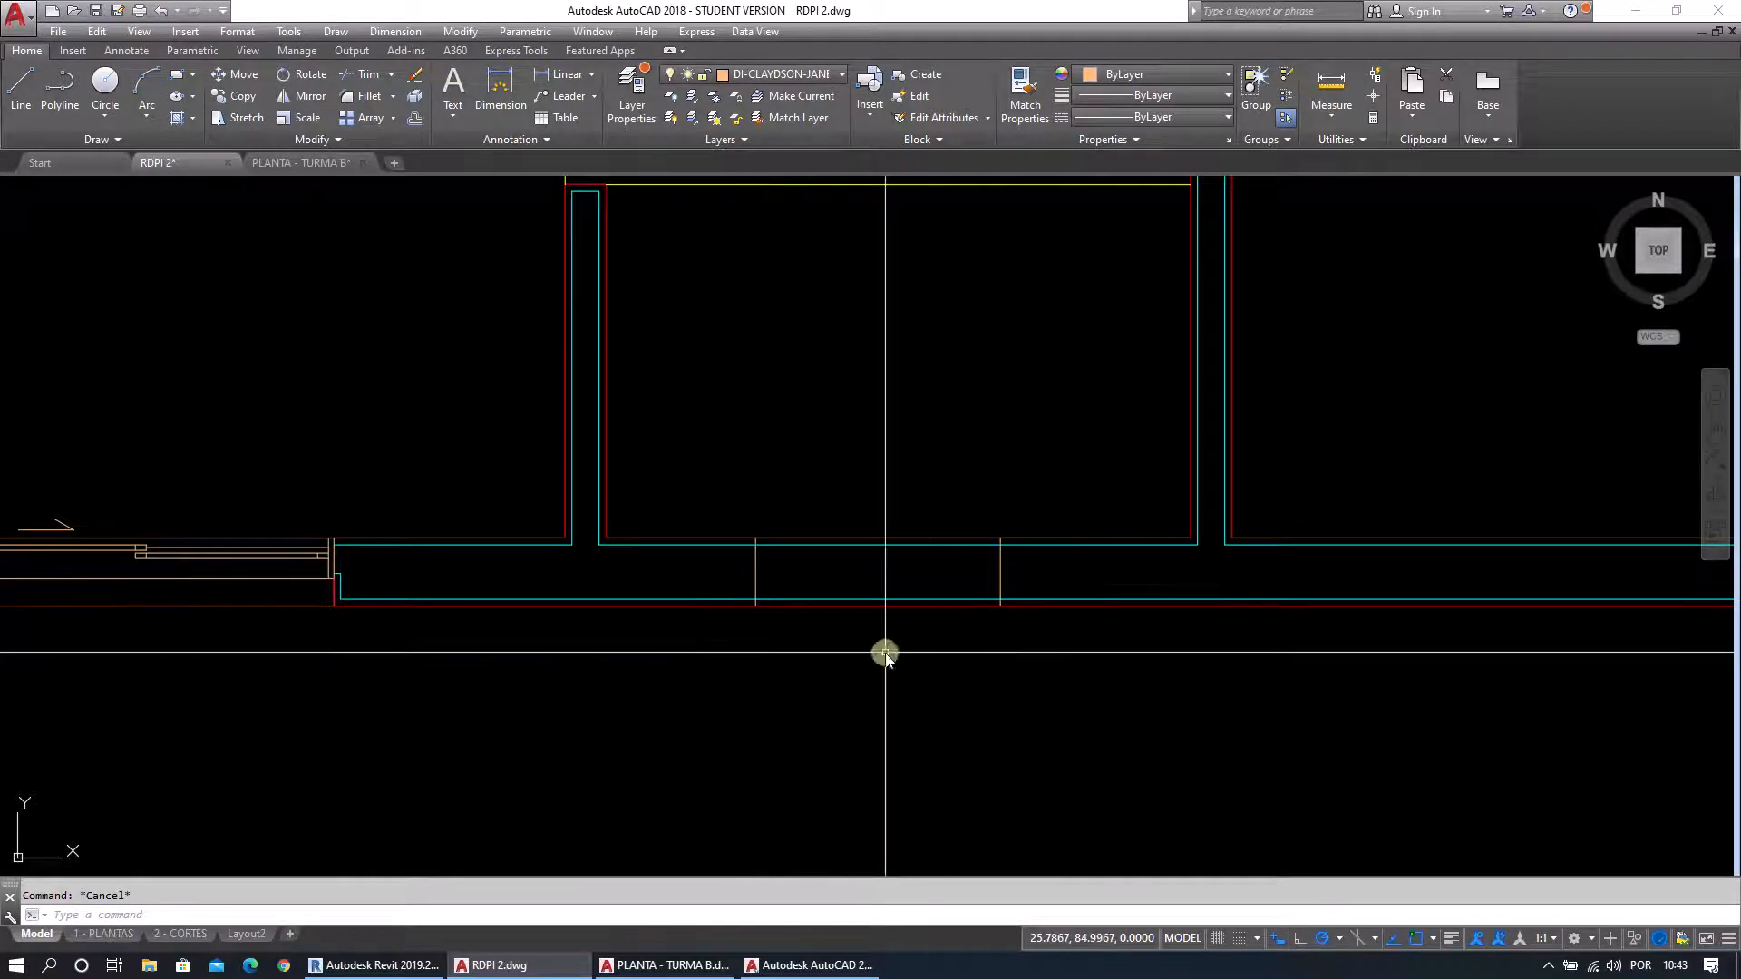
text(tr)
key(Return)
click(1026, 661)
click(706, 495)
key(Escape)
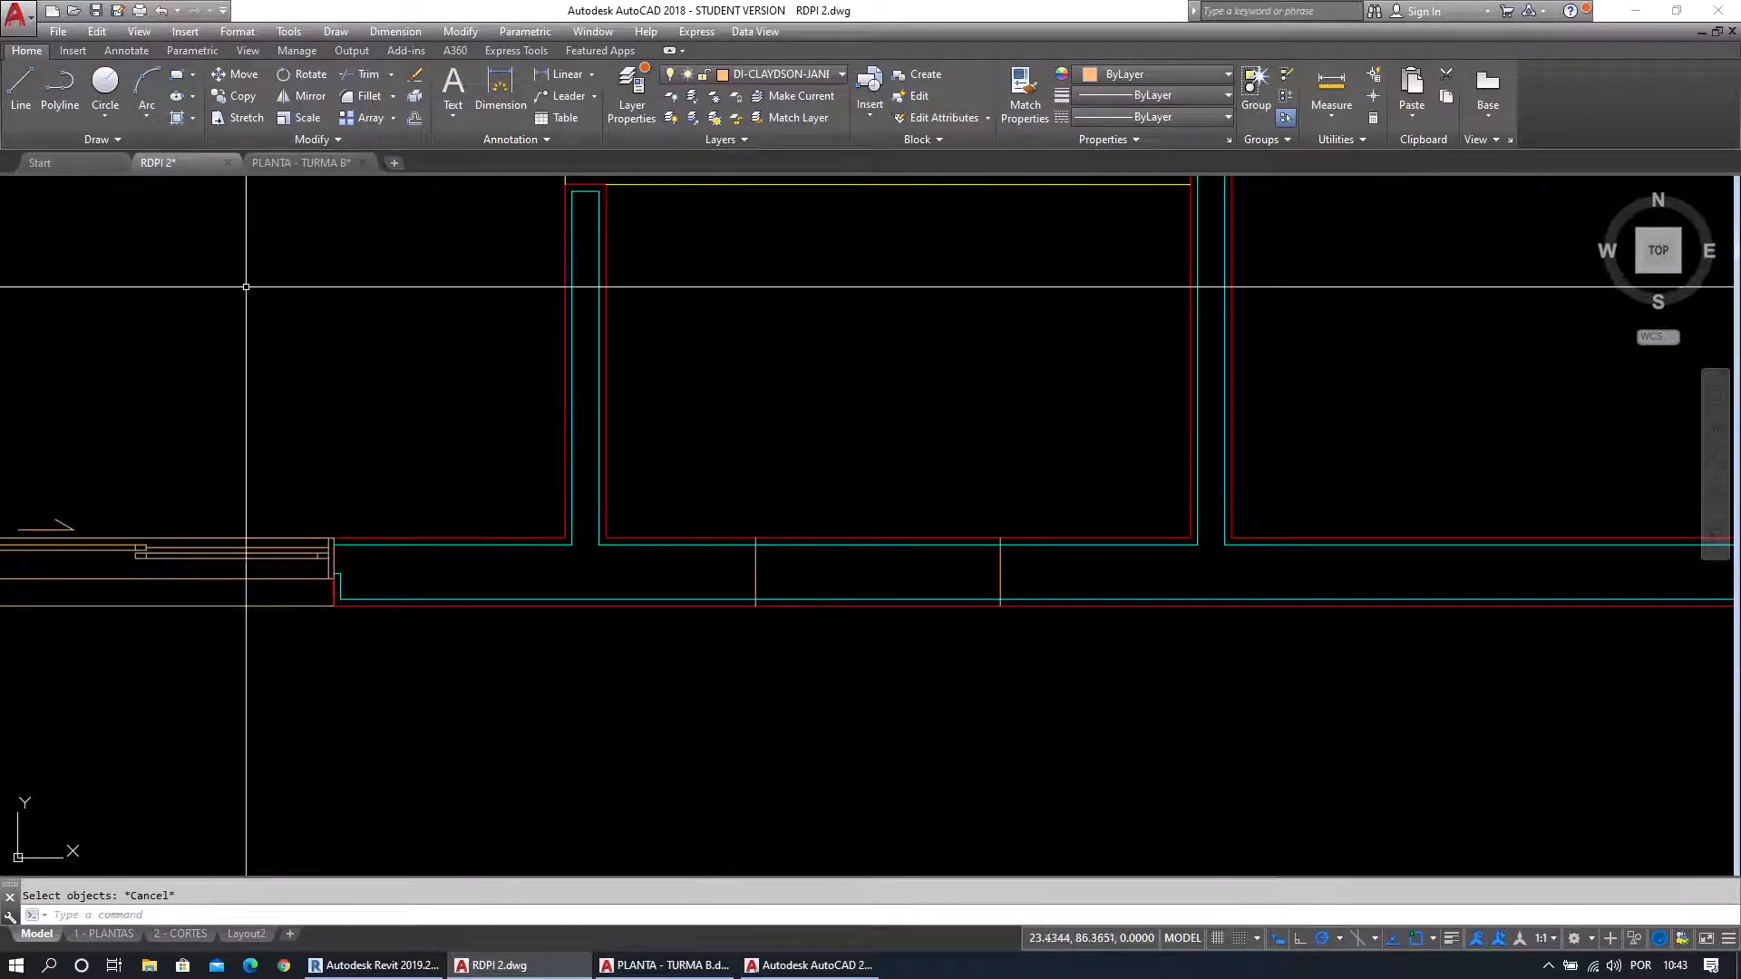
Trim the exterior wall lines between the two vertical lines to open the service area's window gap.
text(ts o)
text(r)
key(Return)
click(1033, 672)
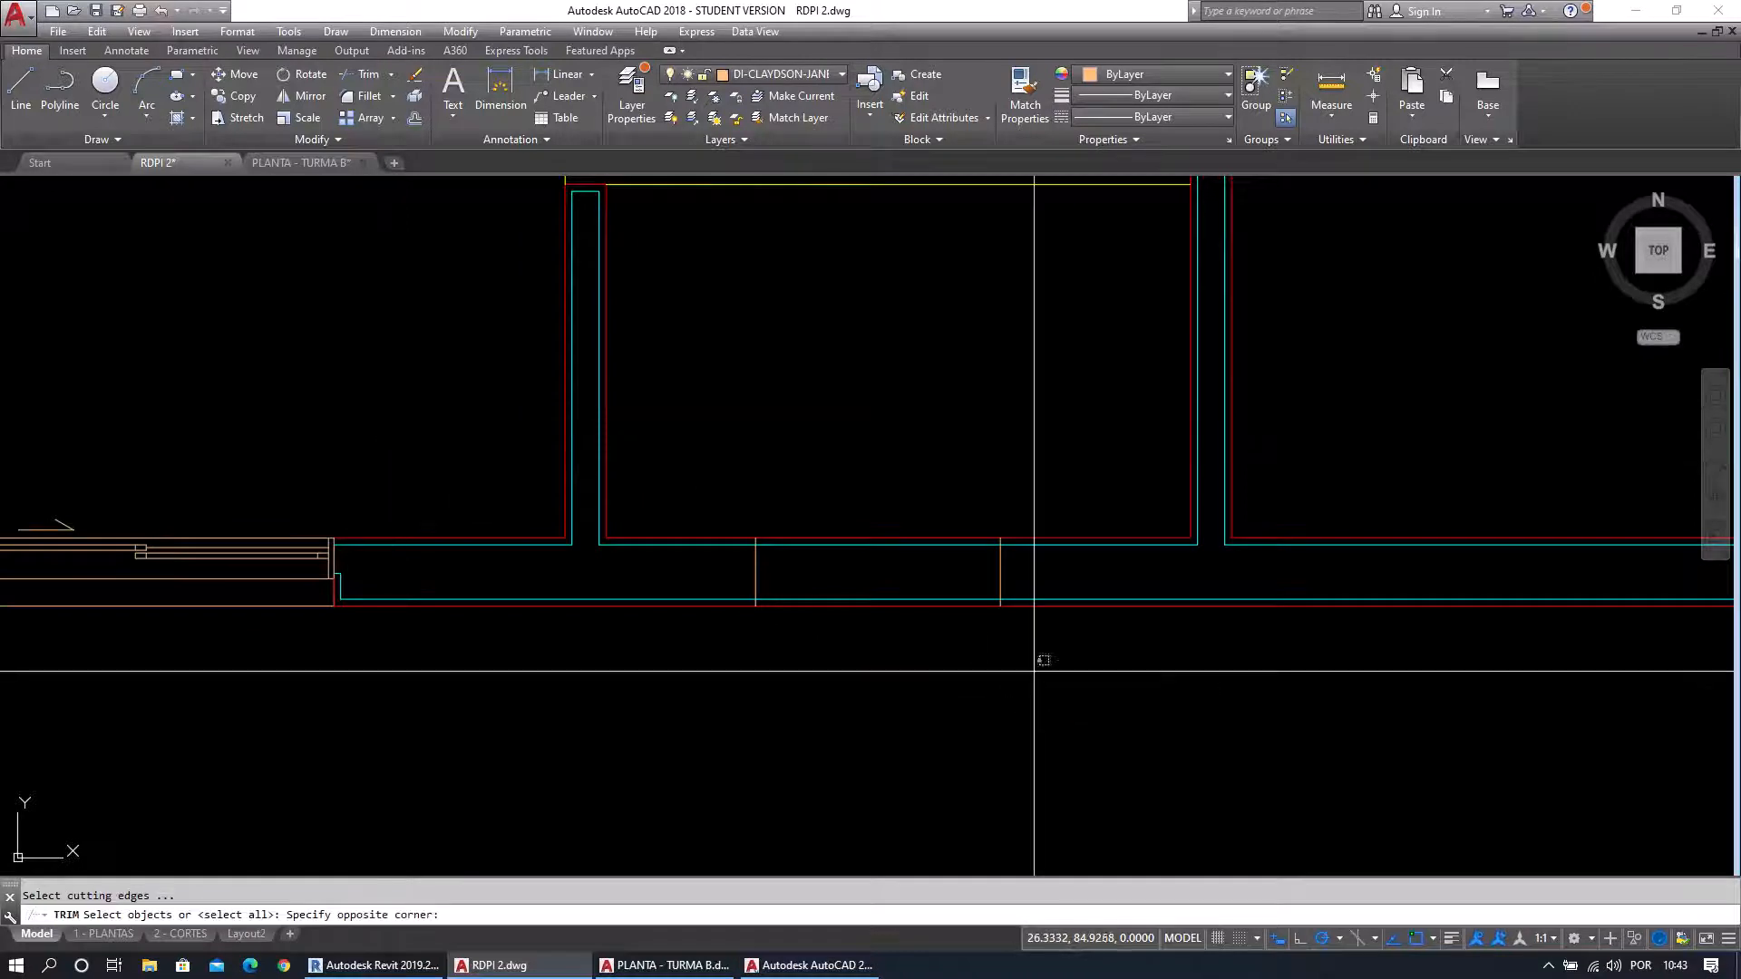
click(692, 439)
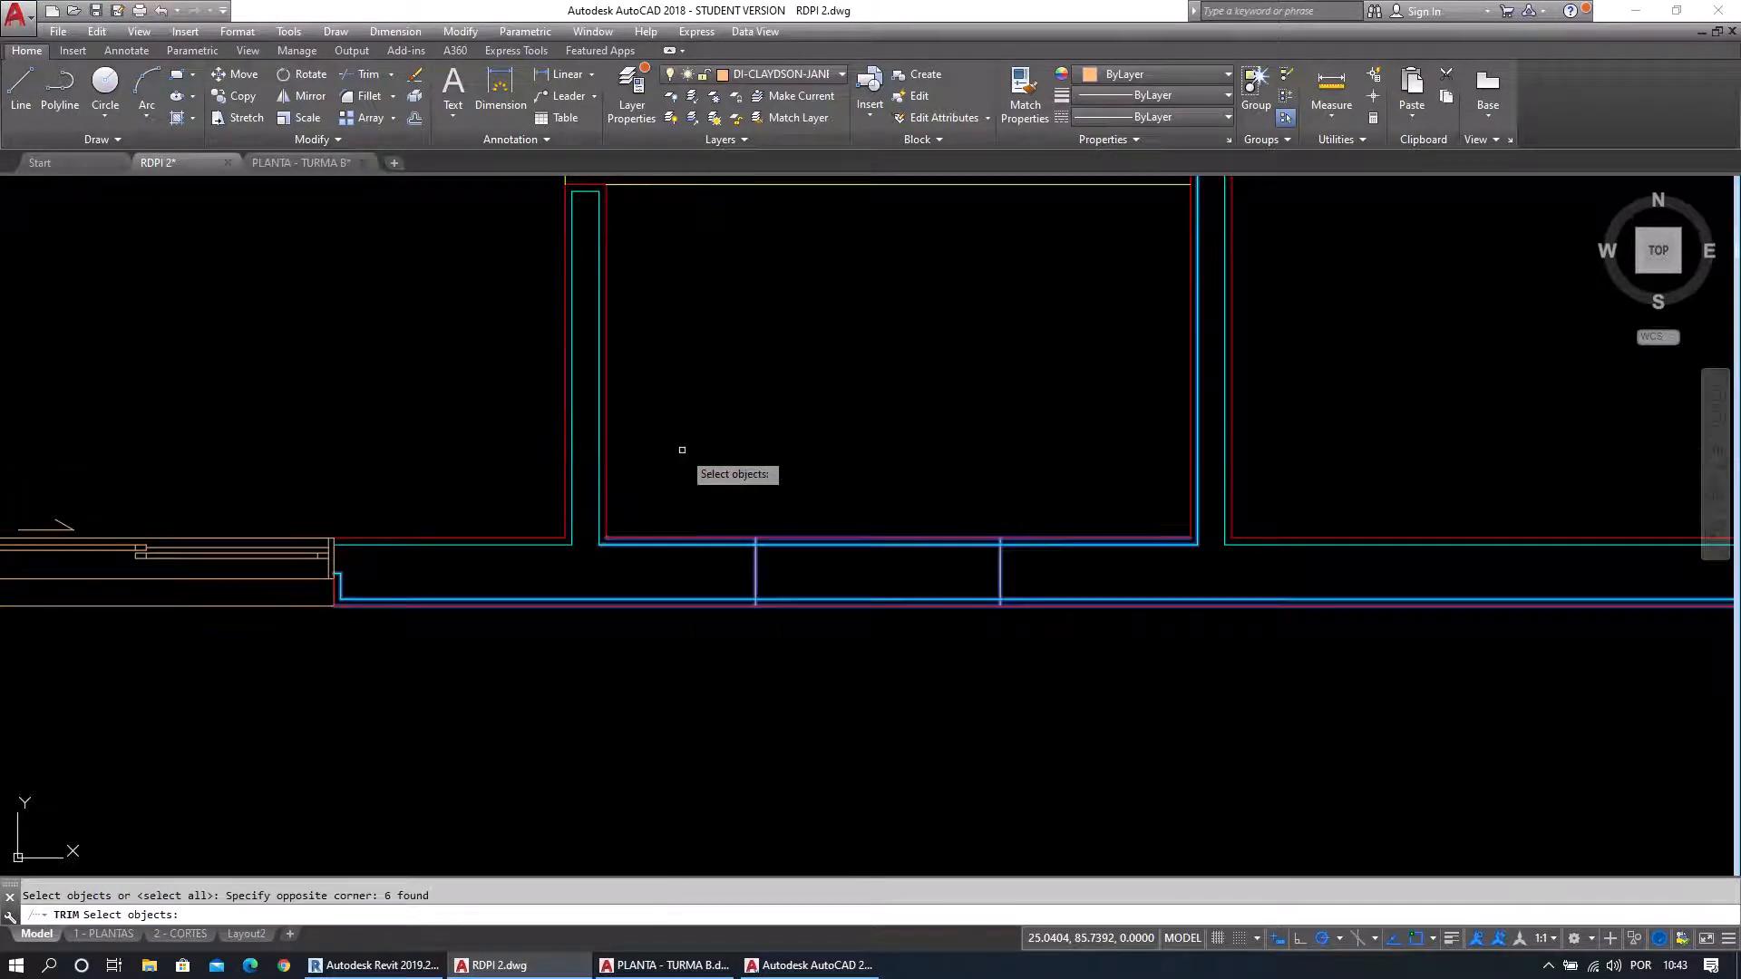
click(874, 655)
click(836, 452)
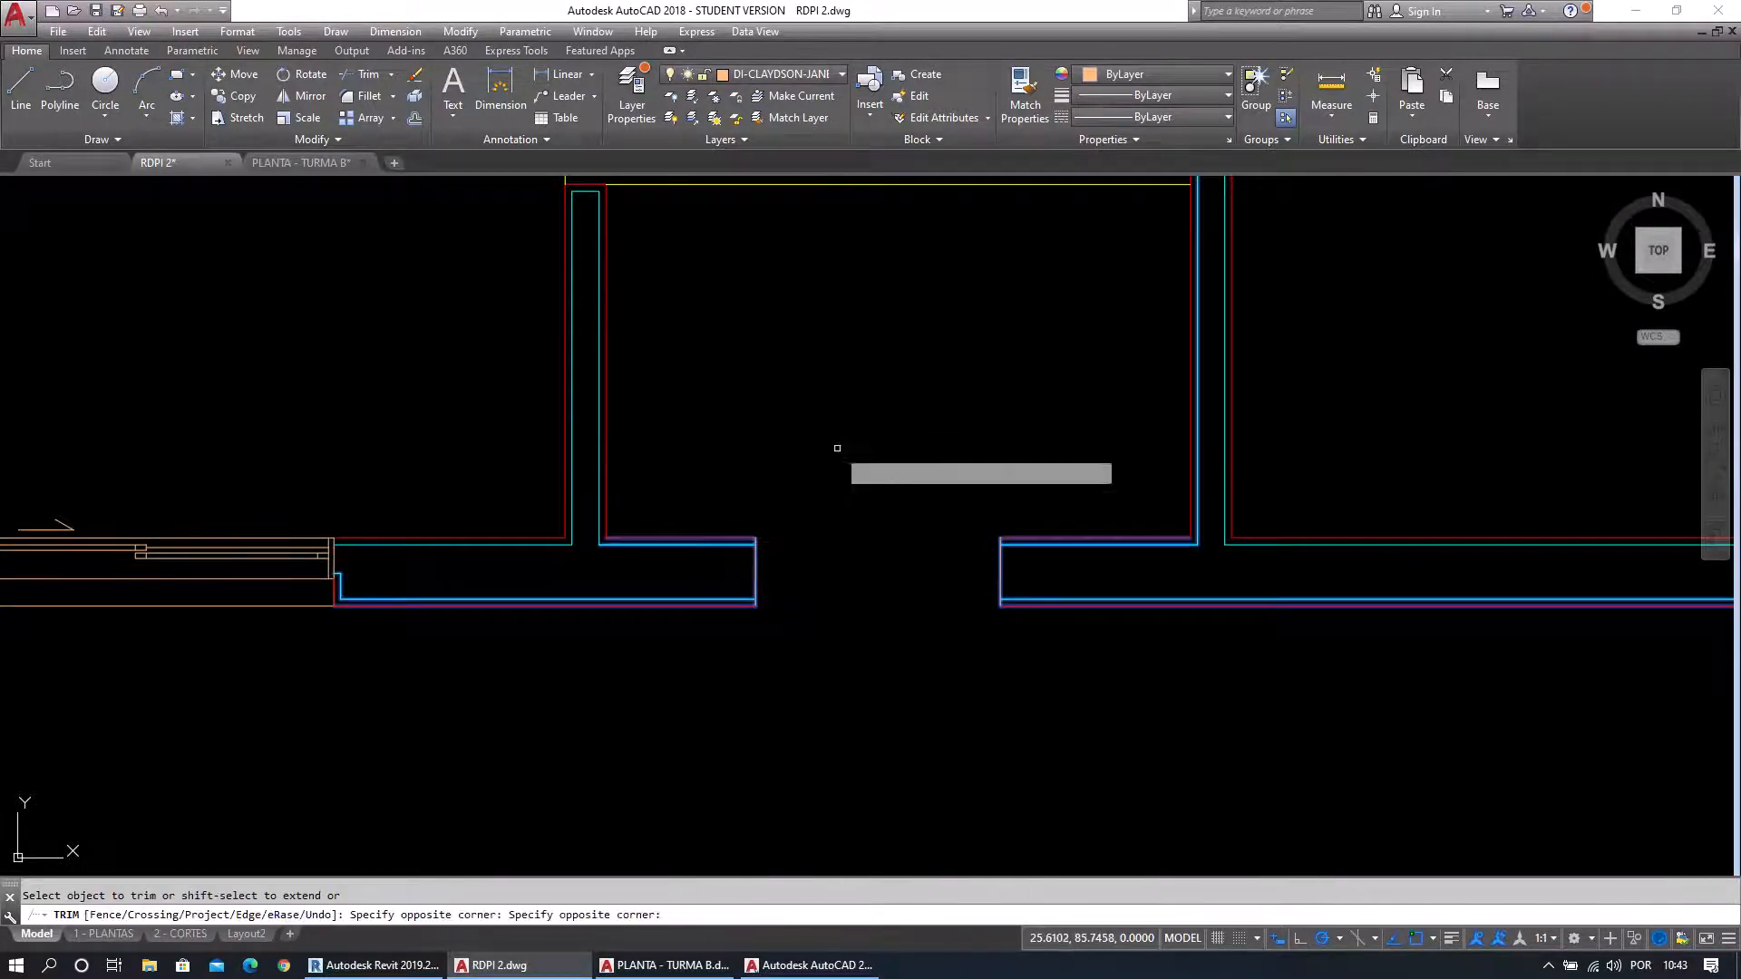
key(Escape)
Draw a horizontal line across the window opening along the wall's inner face.
middle_drag(805, 643, 815, 628)
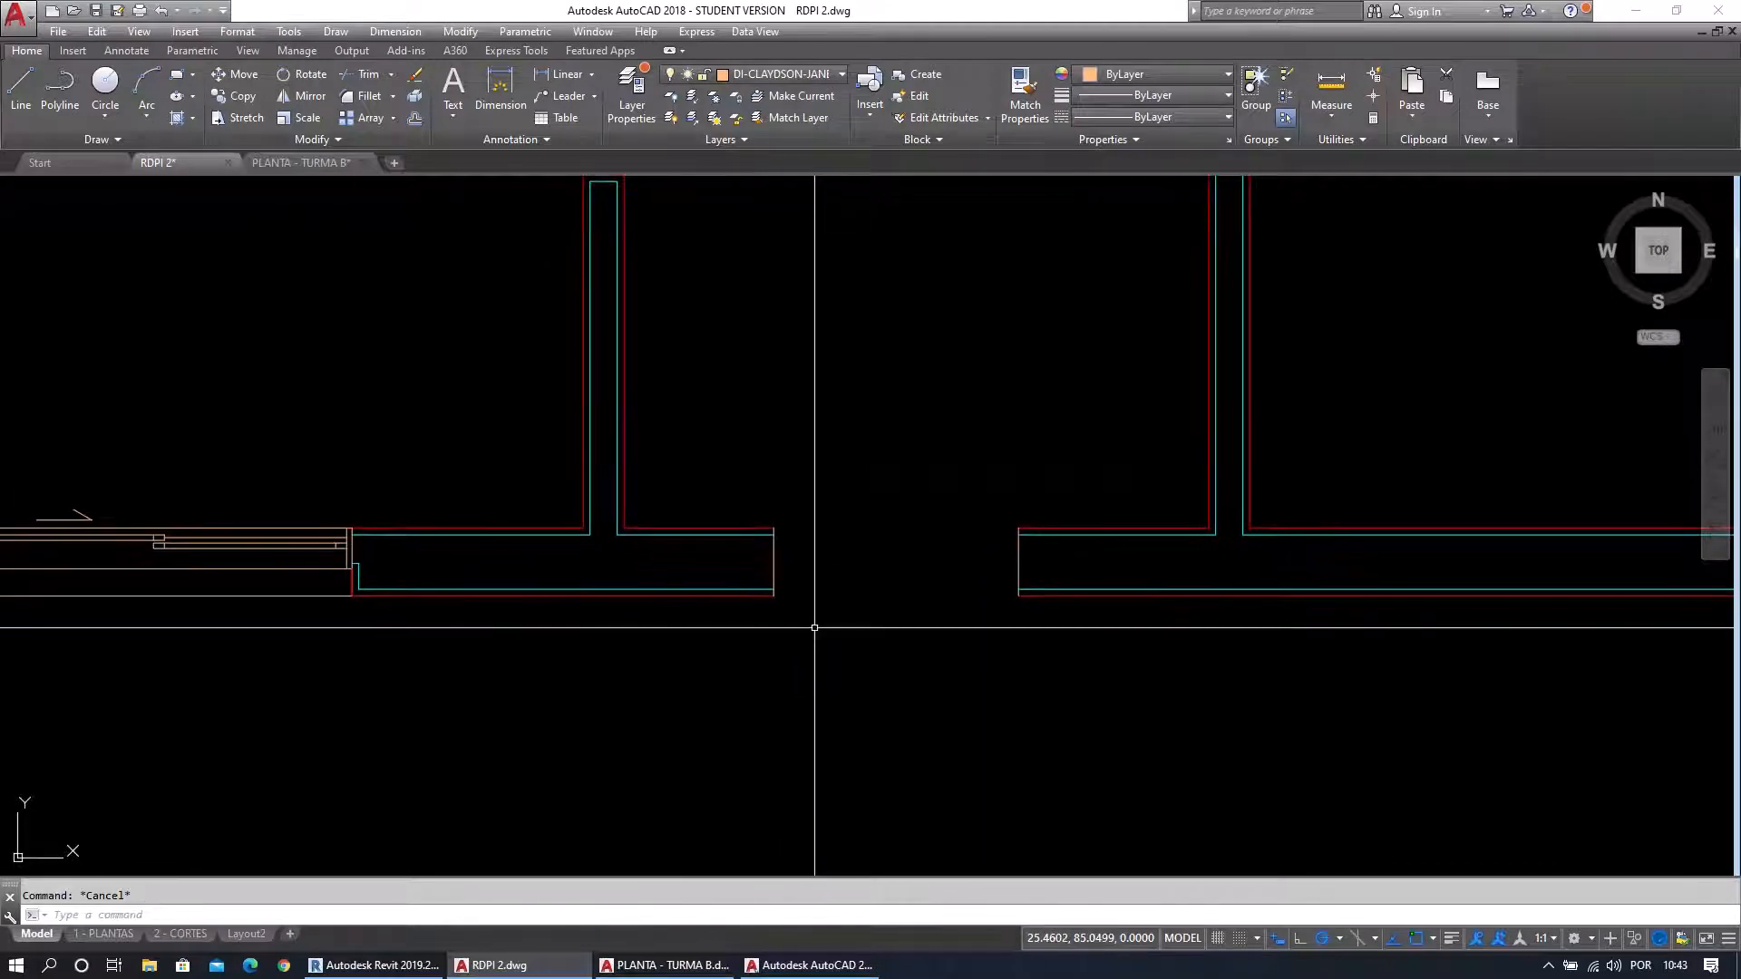
scroll(815, 627, up, 2)
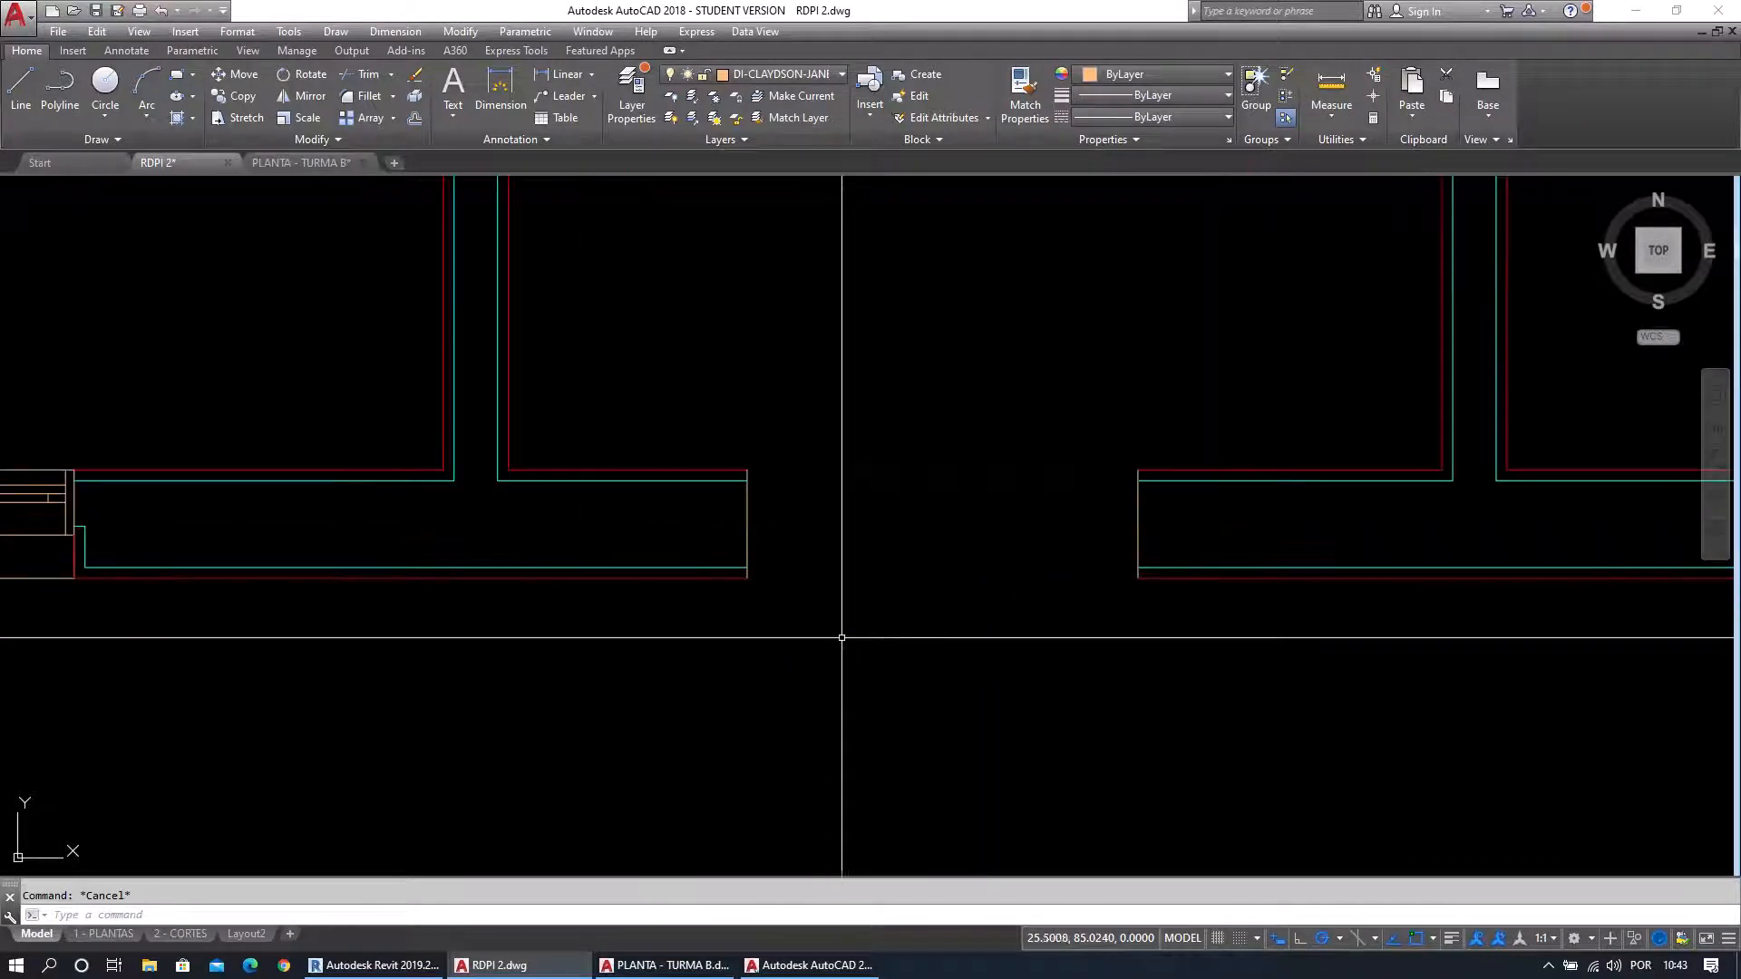
text(l)
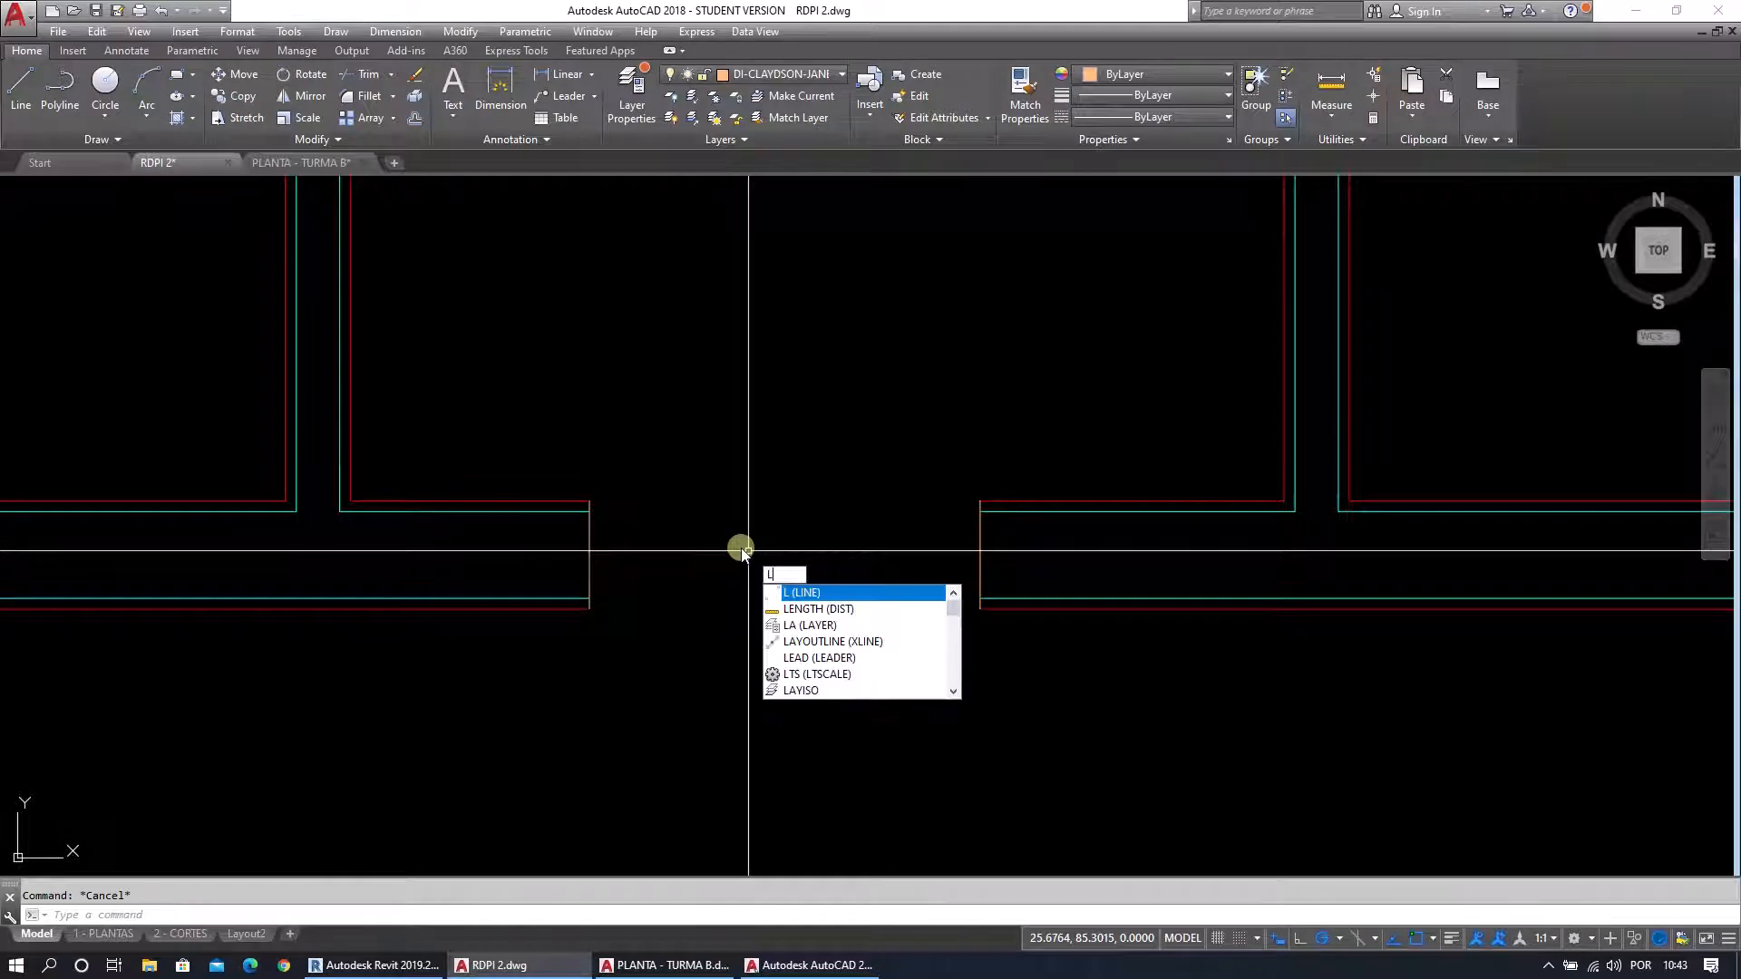
key(Return)
click(589, 500)
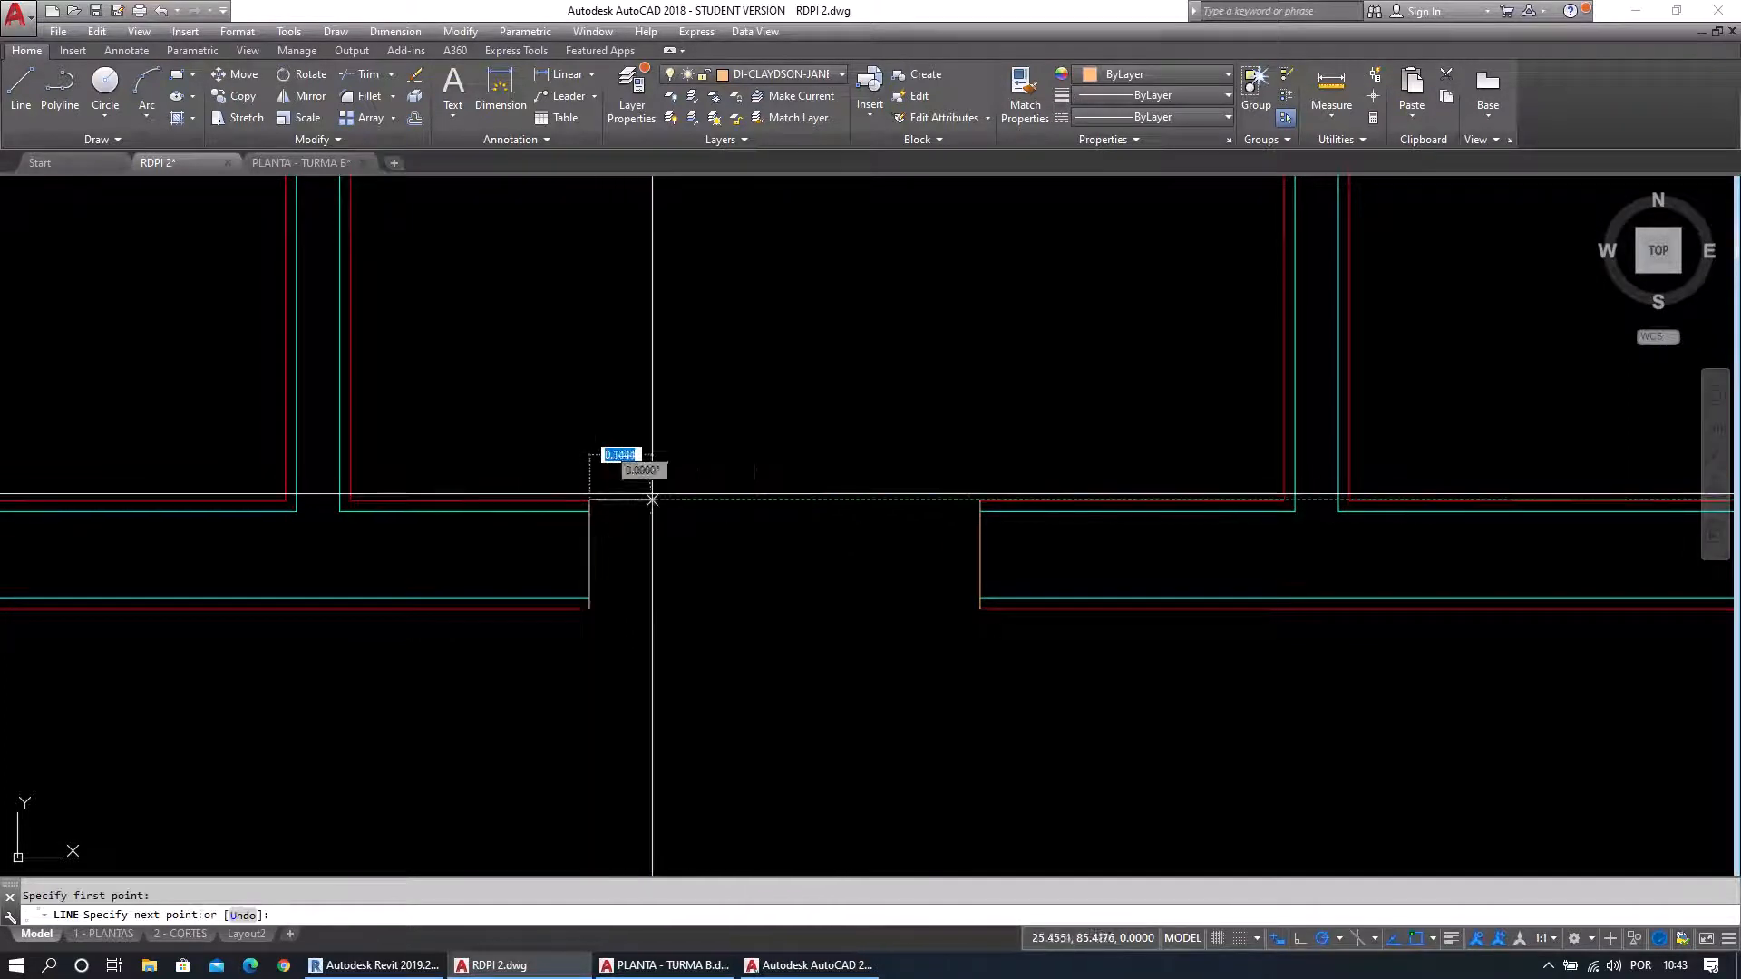
click(979, 500)
key(Escape)
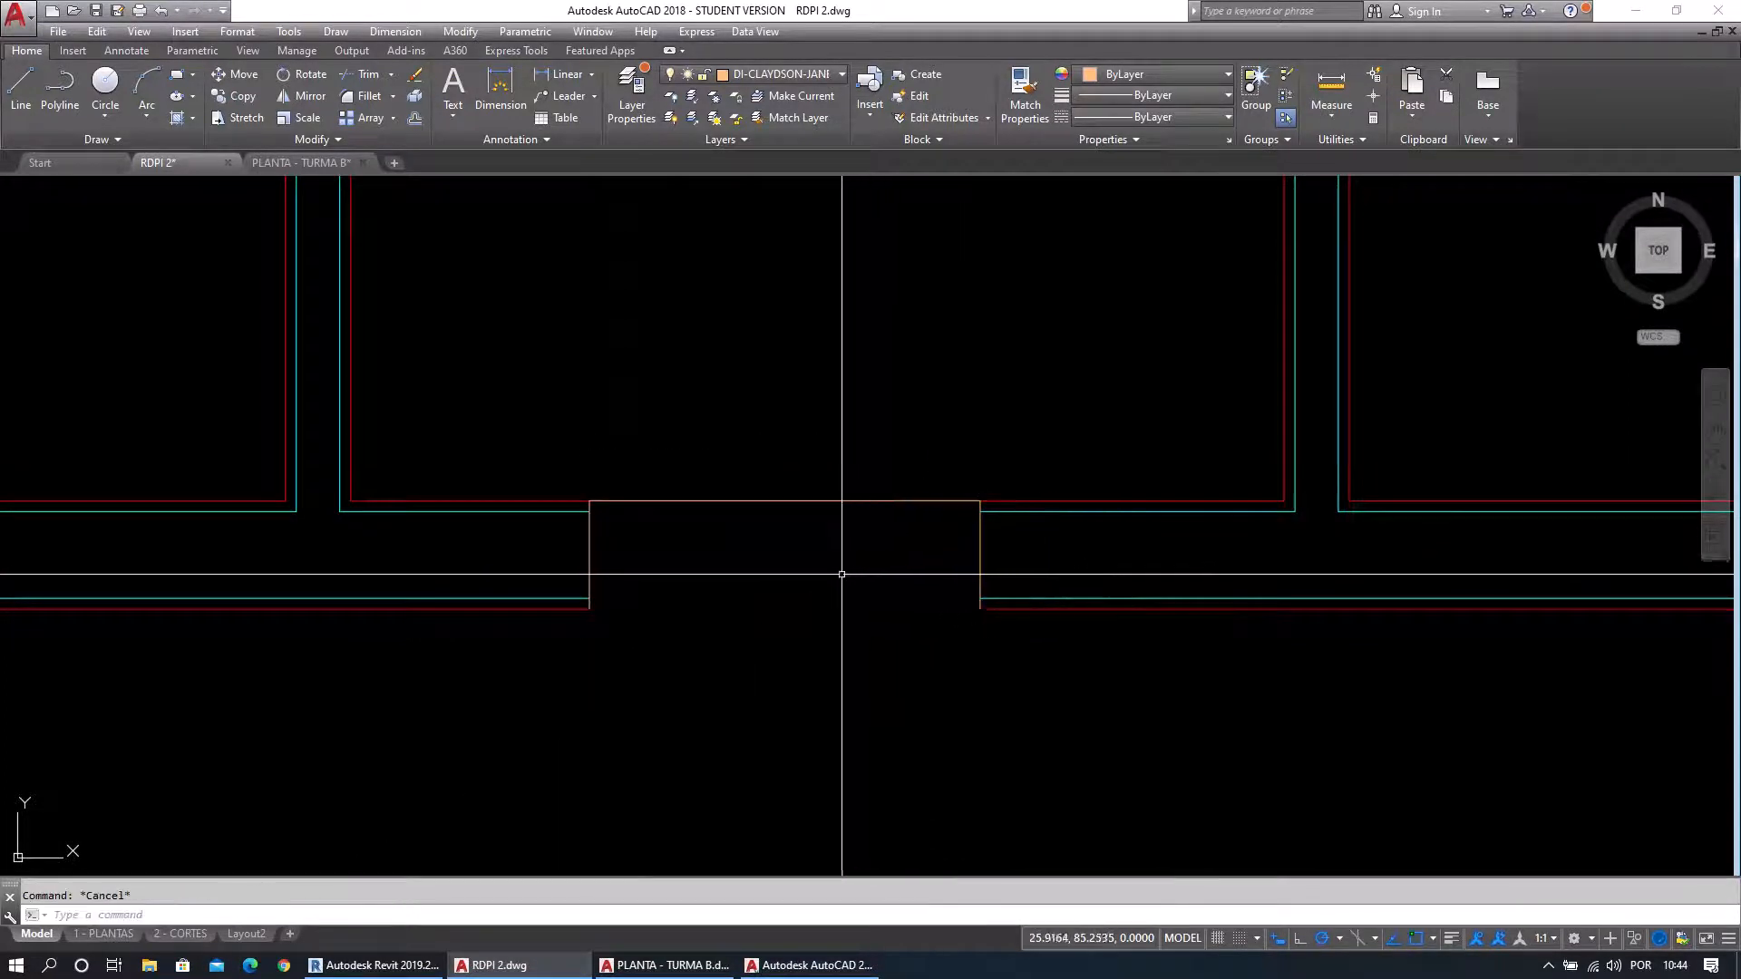
Draw a horizontal line across the window opening along the wall's outer face.
text(l)
key(Return)
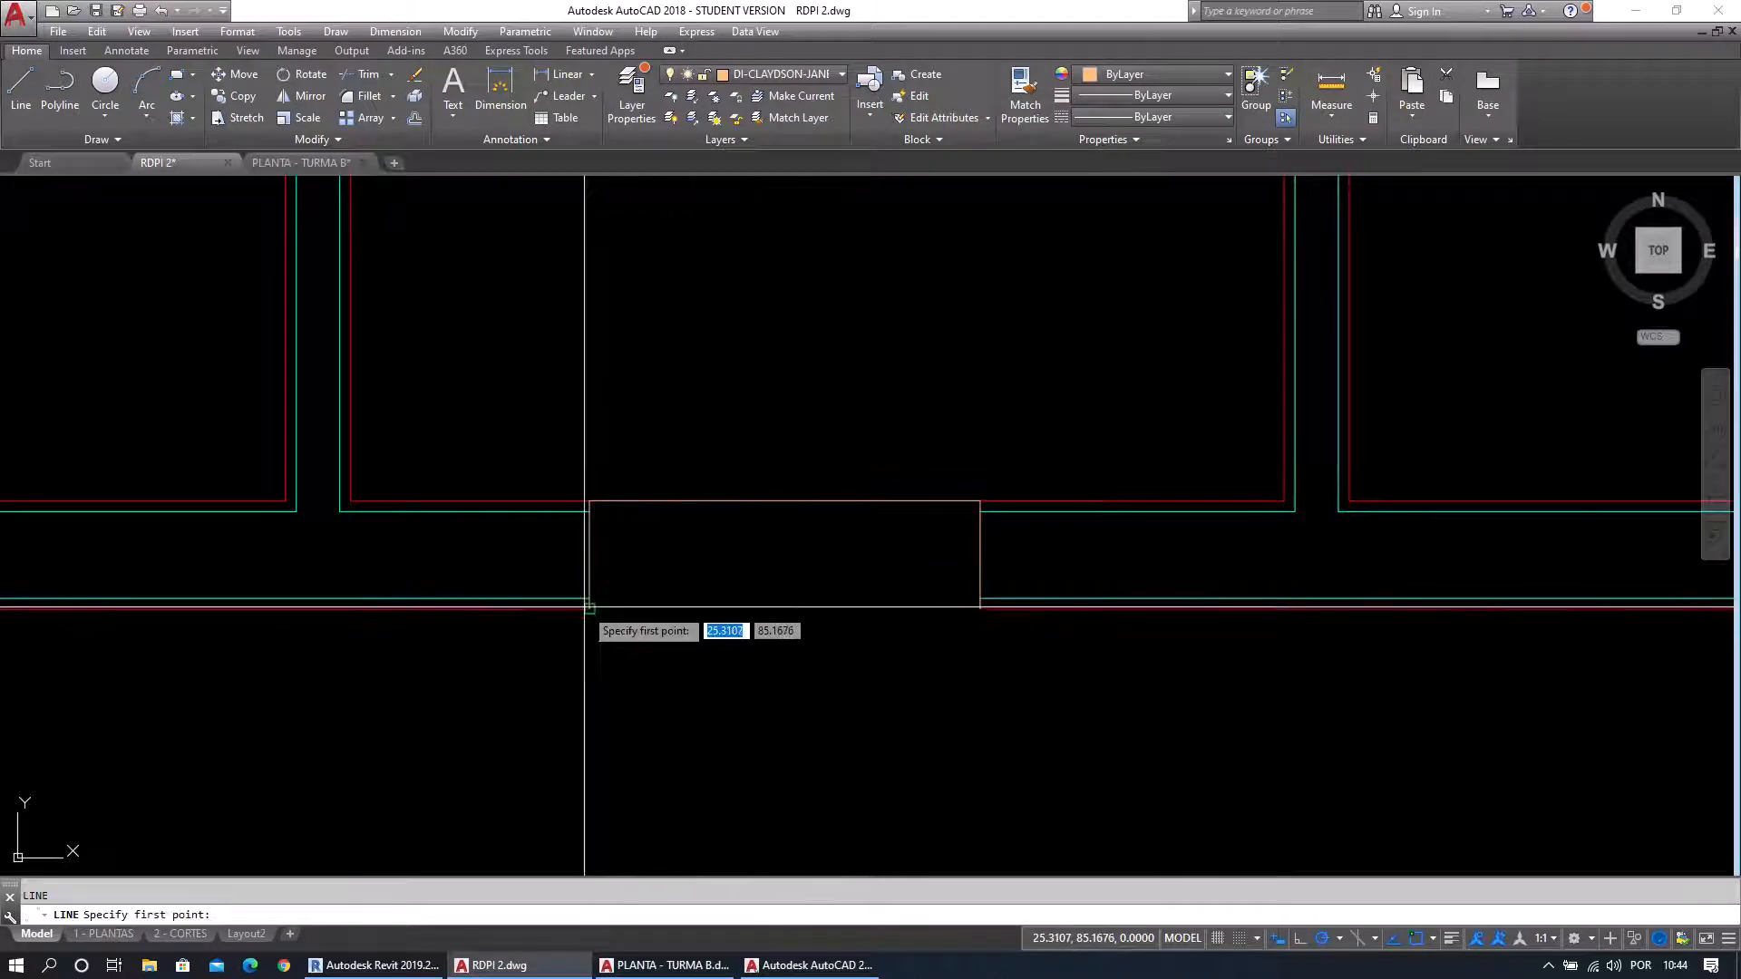
click(590, 607)
click(980, 608)
key(Escape)
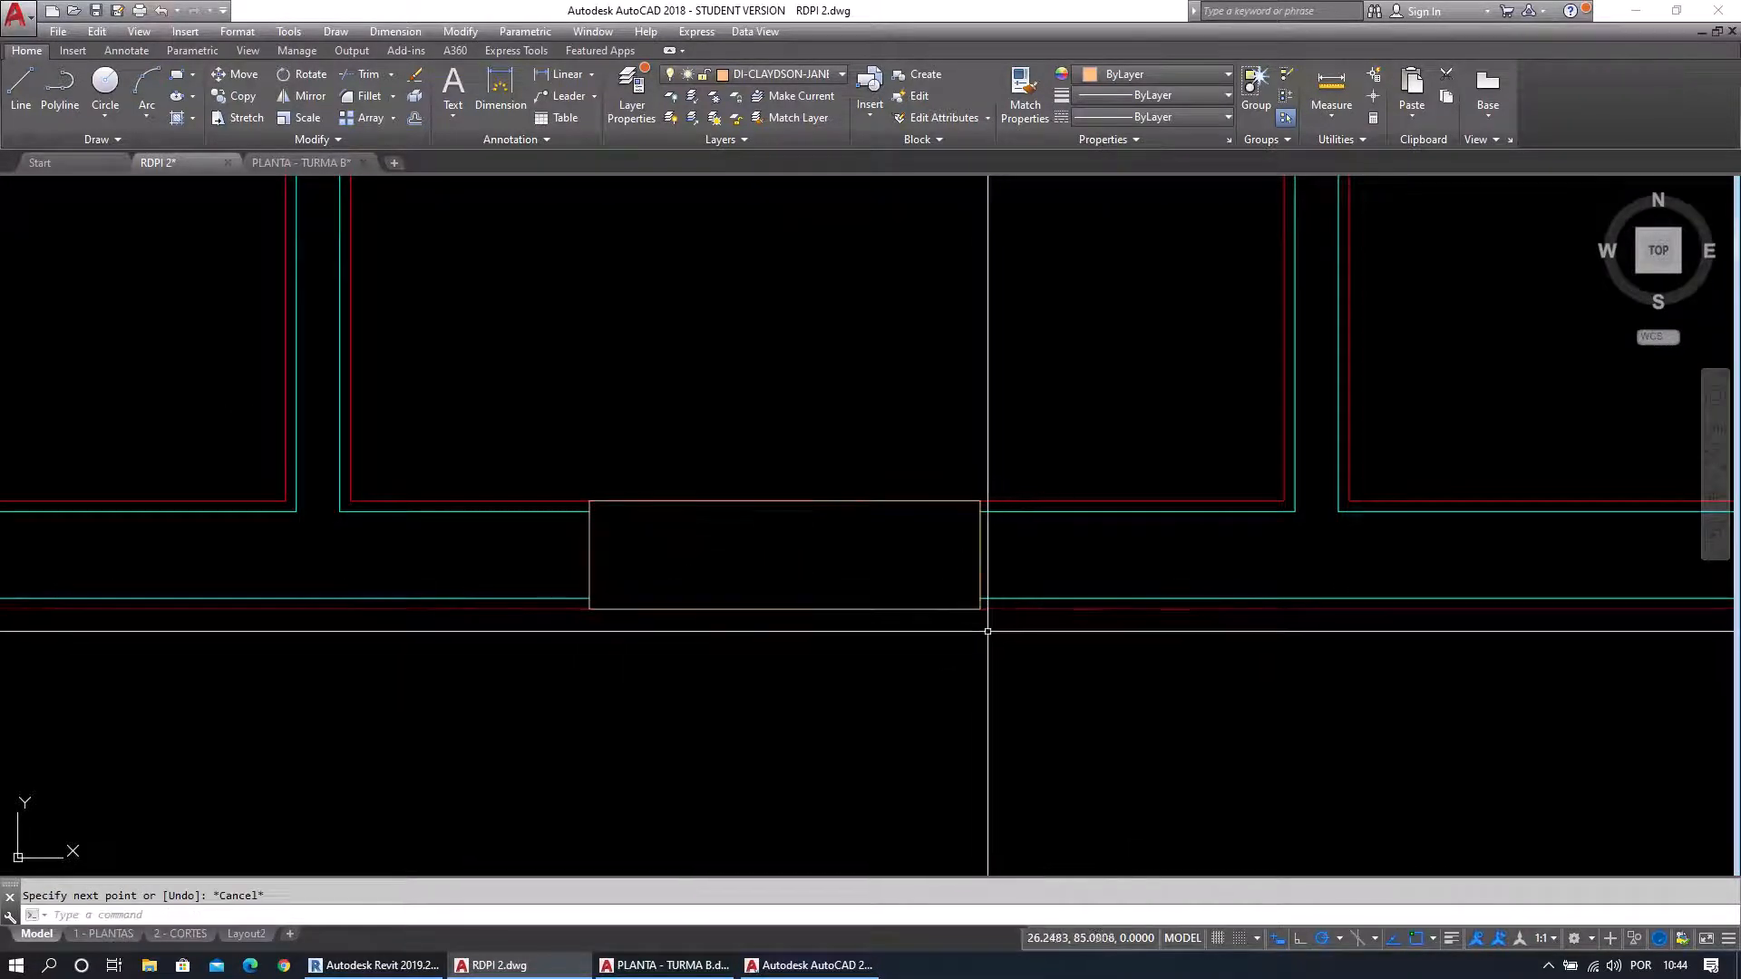
Offset the opening's inner face line 0.15 toward the outside of the wall.
scroll(980, 604, up, 2)
middle_drag(934, 658, 1076, 694)
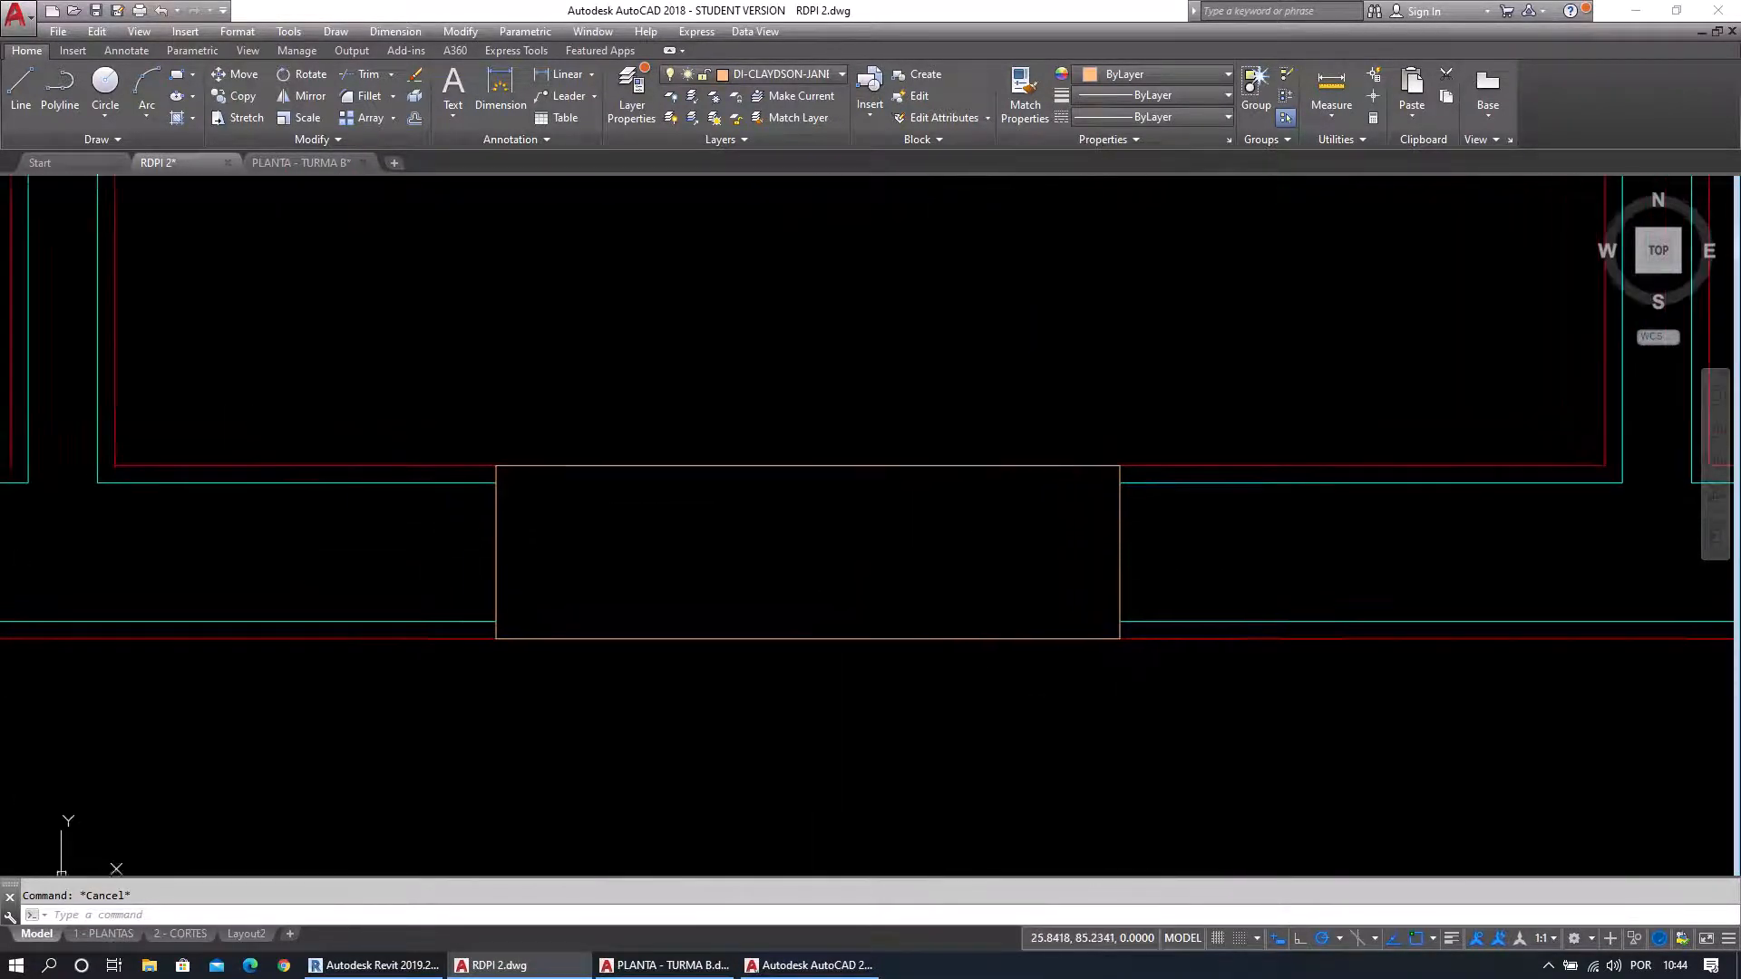
key(Return)
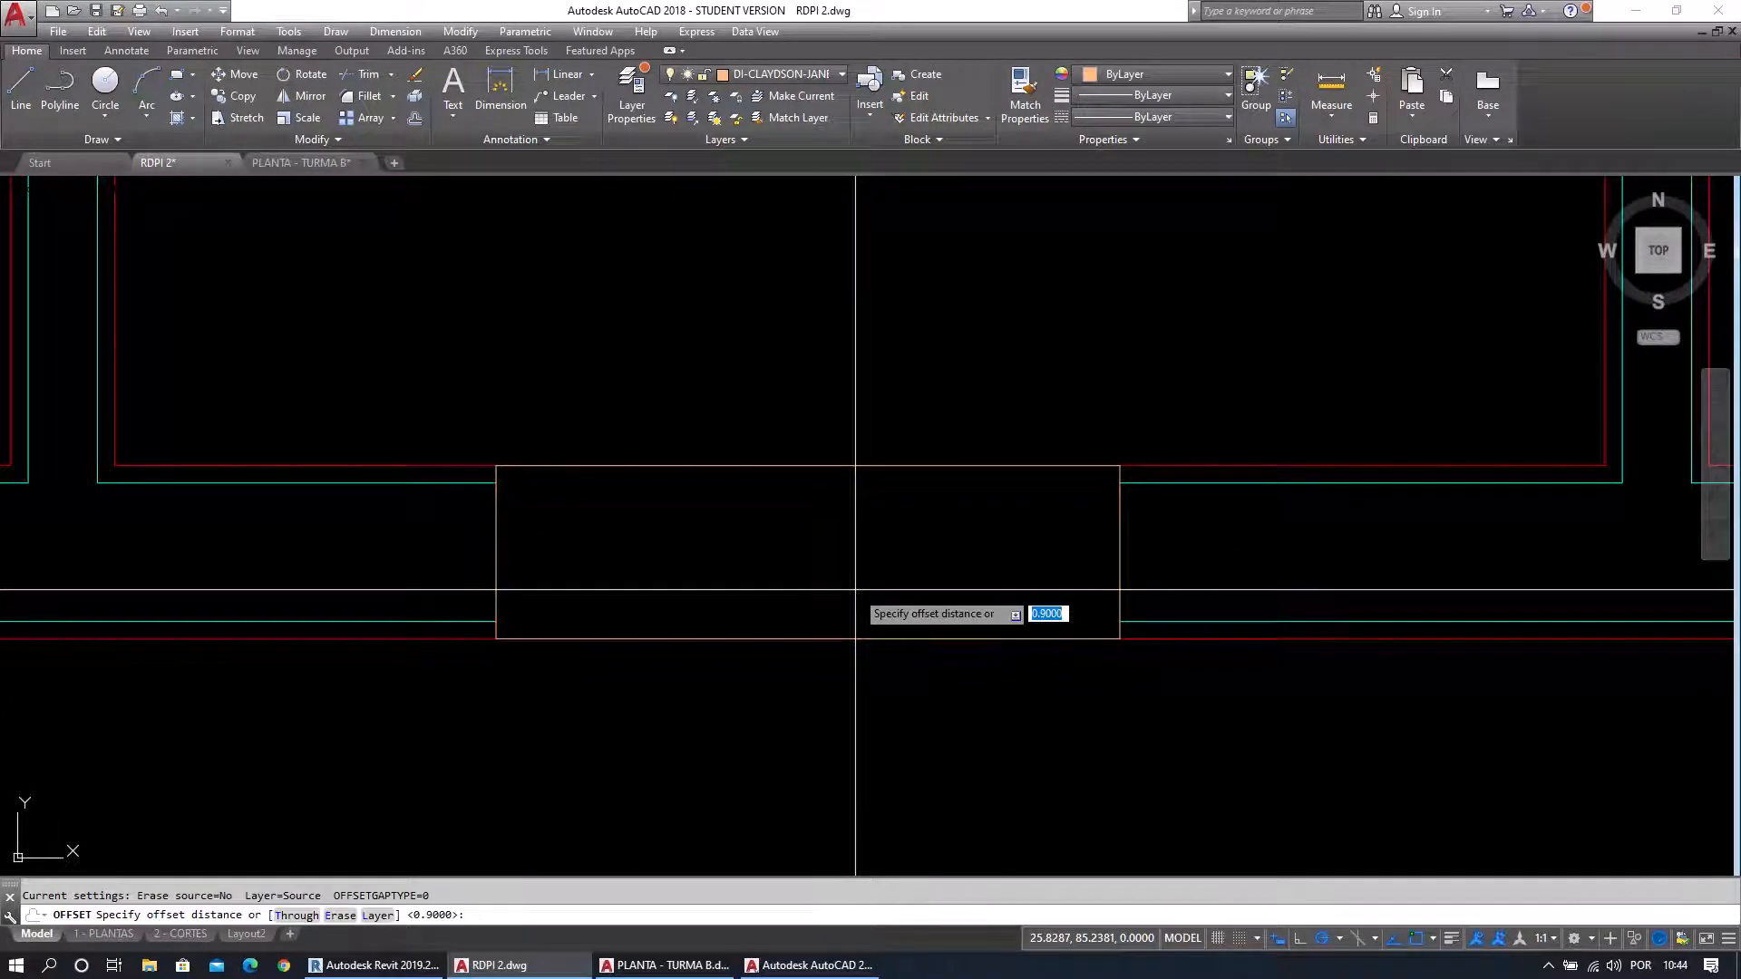
key(Return)
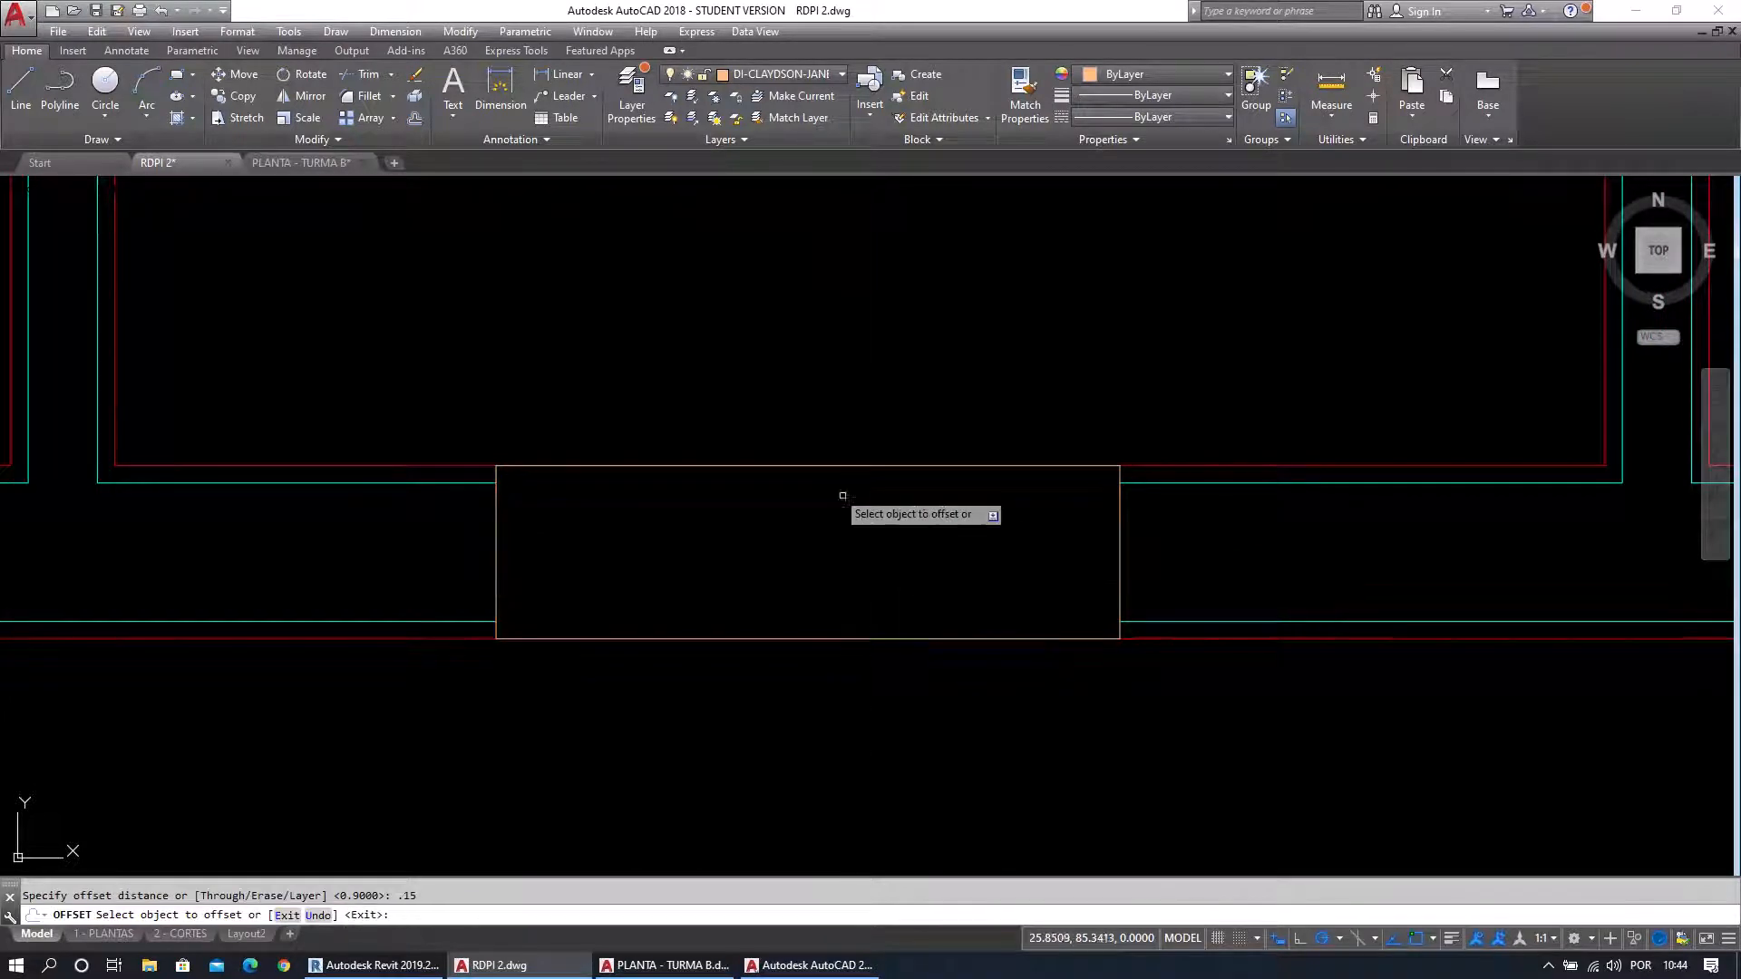
click(815, 465)
click(818, 557)
key(Escape)
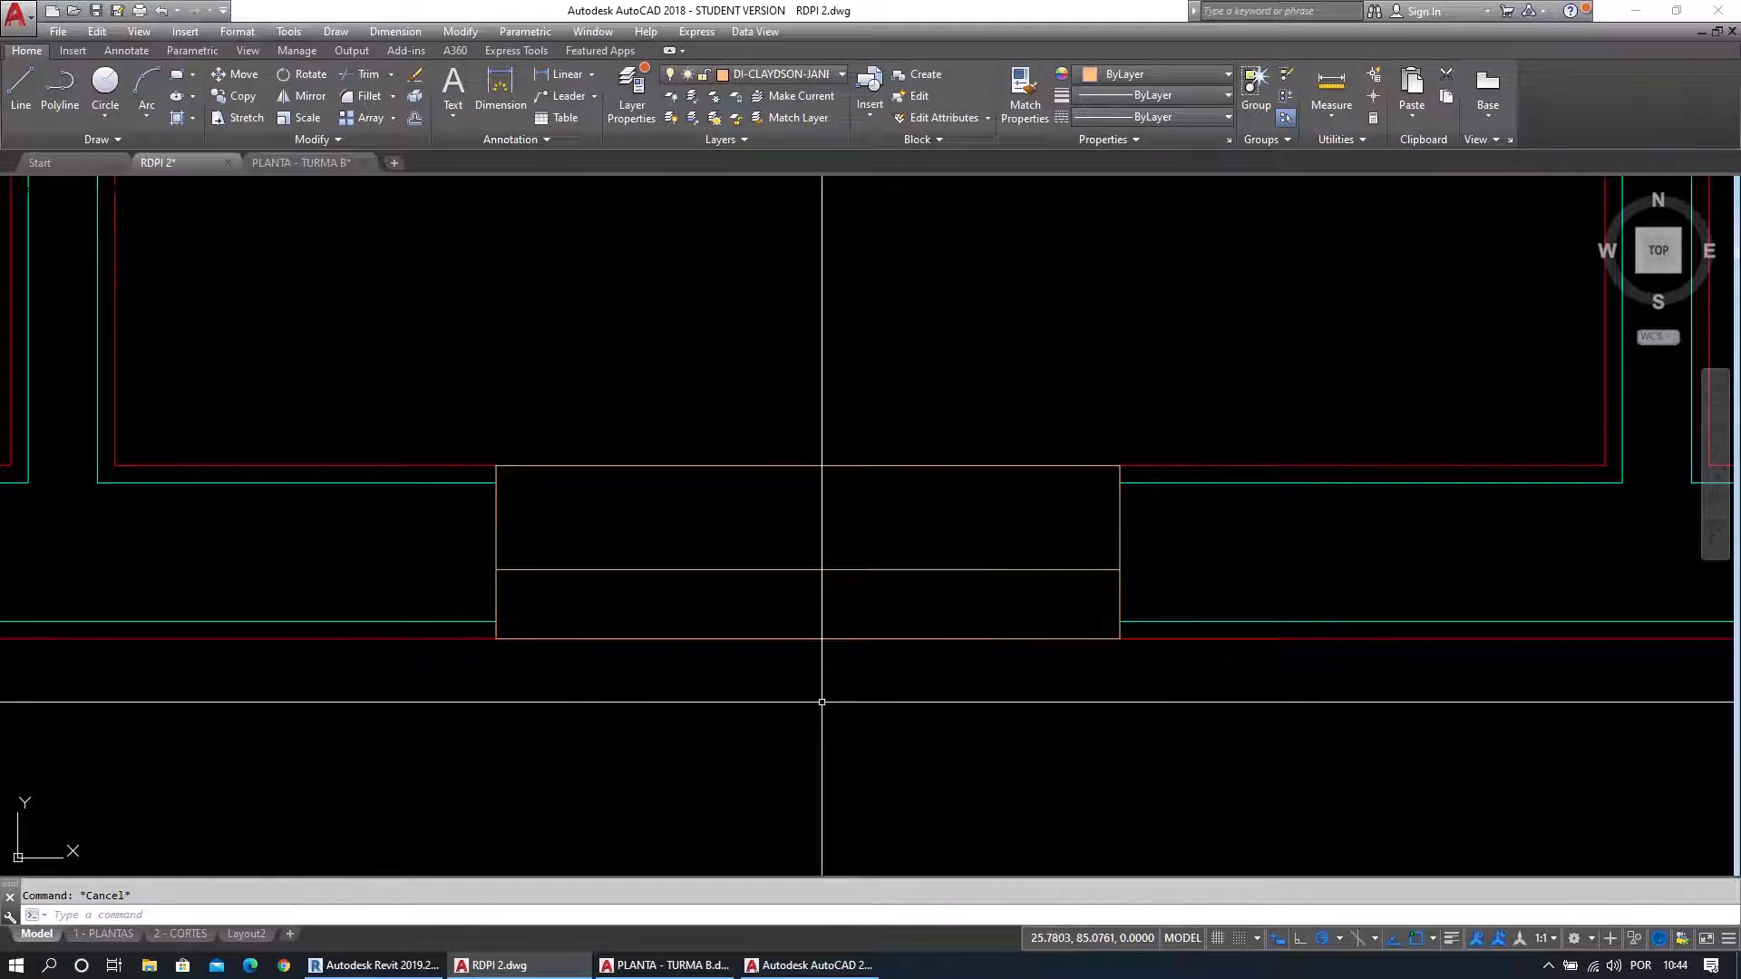
Offset both side lines of the window opening 0.02 inward for the jamb frames.
key(Return)
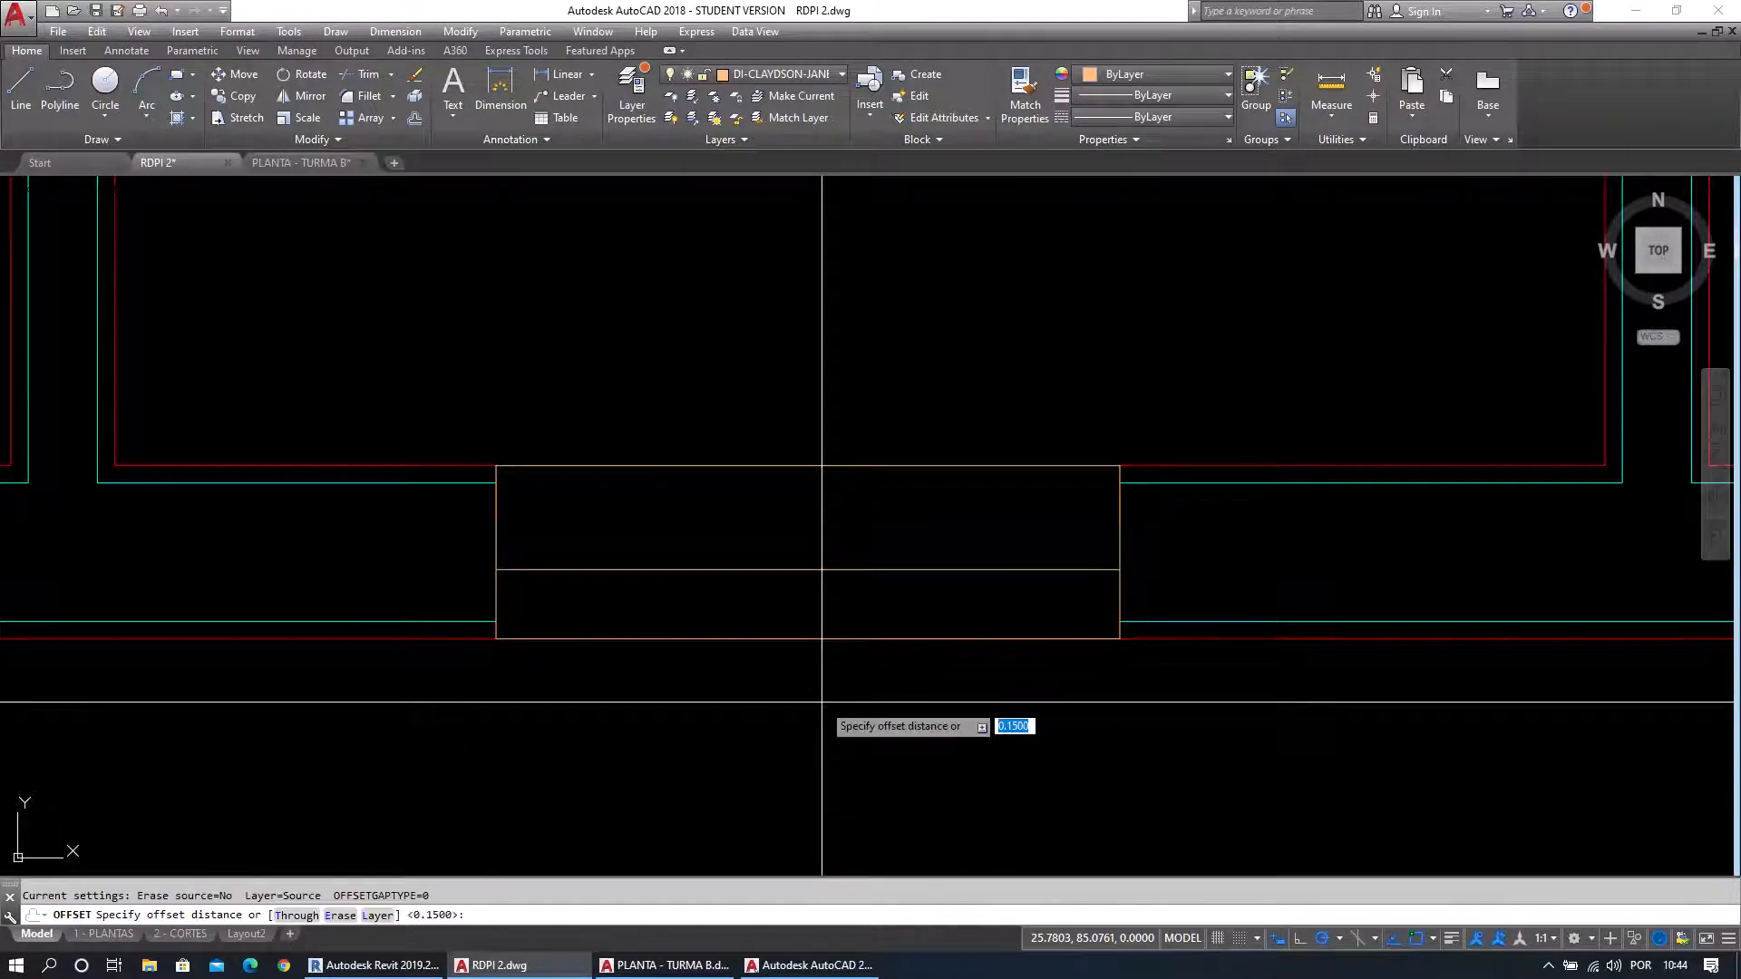
key(Return)
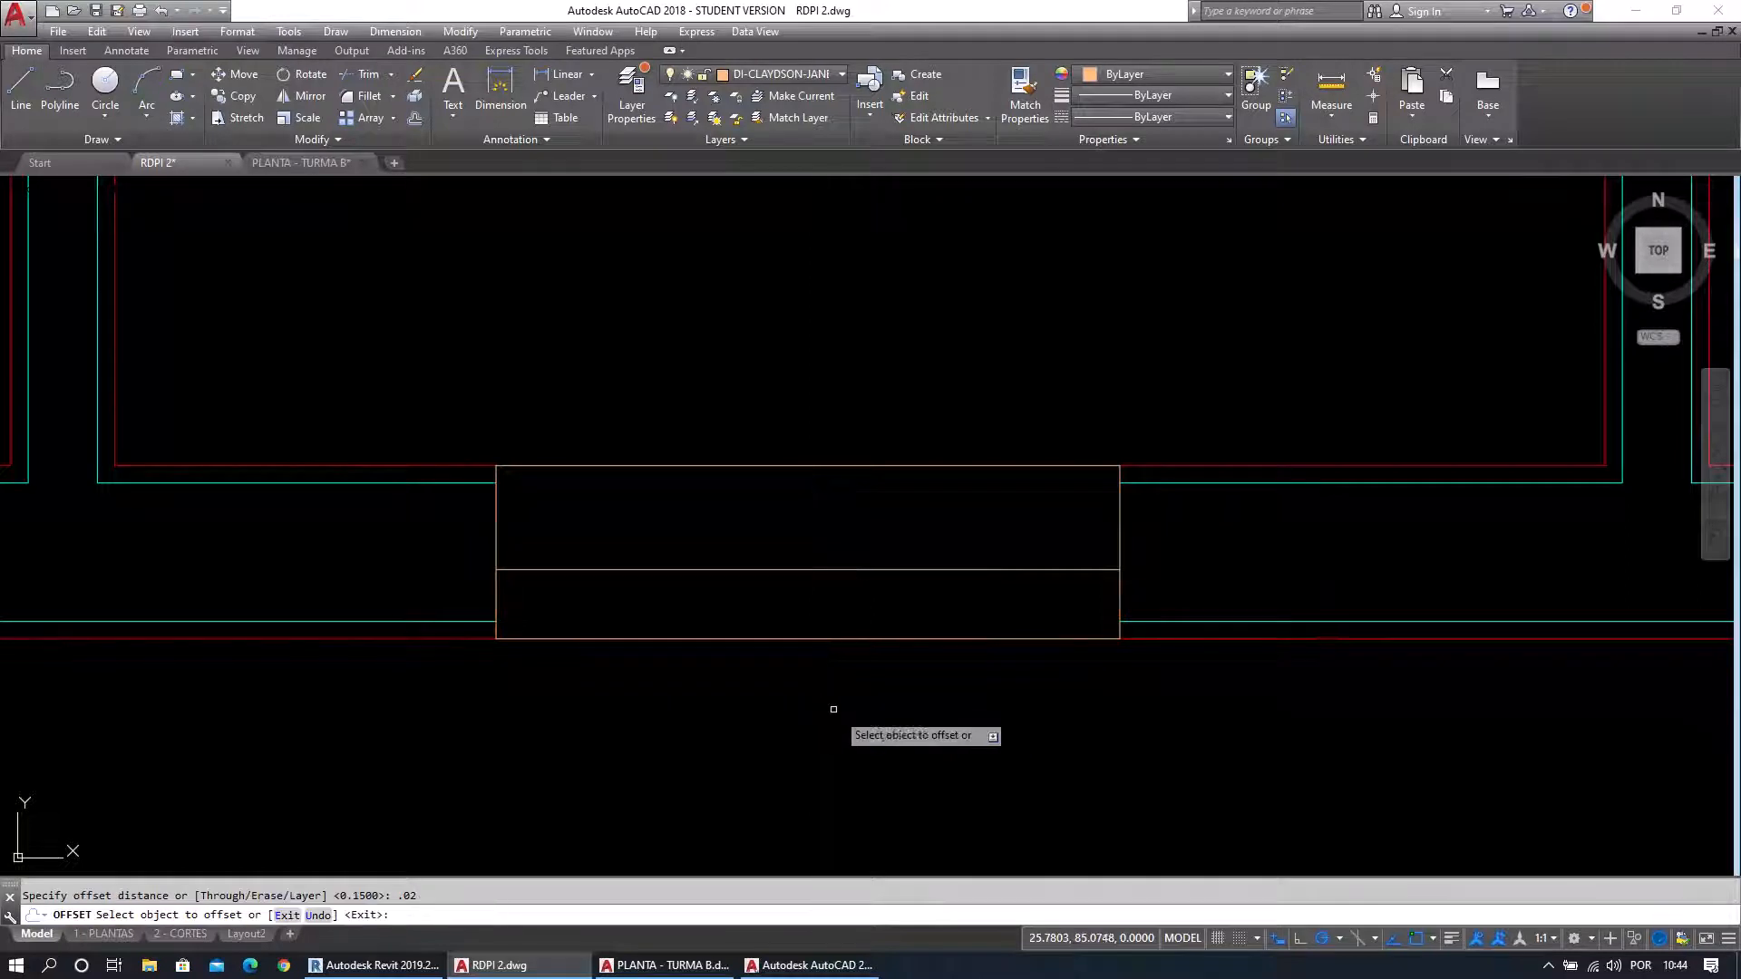
click(497, 531)
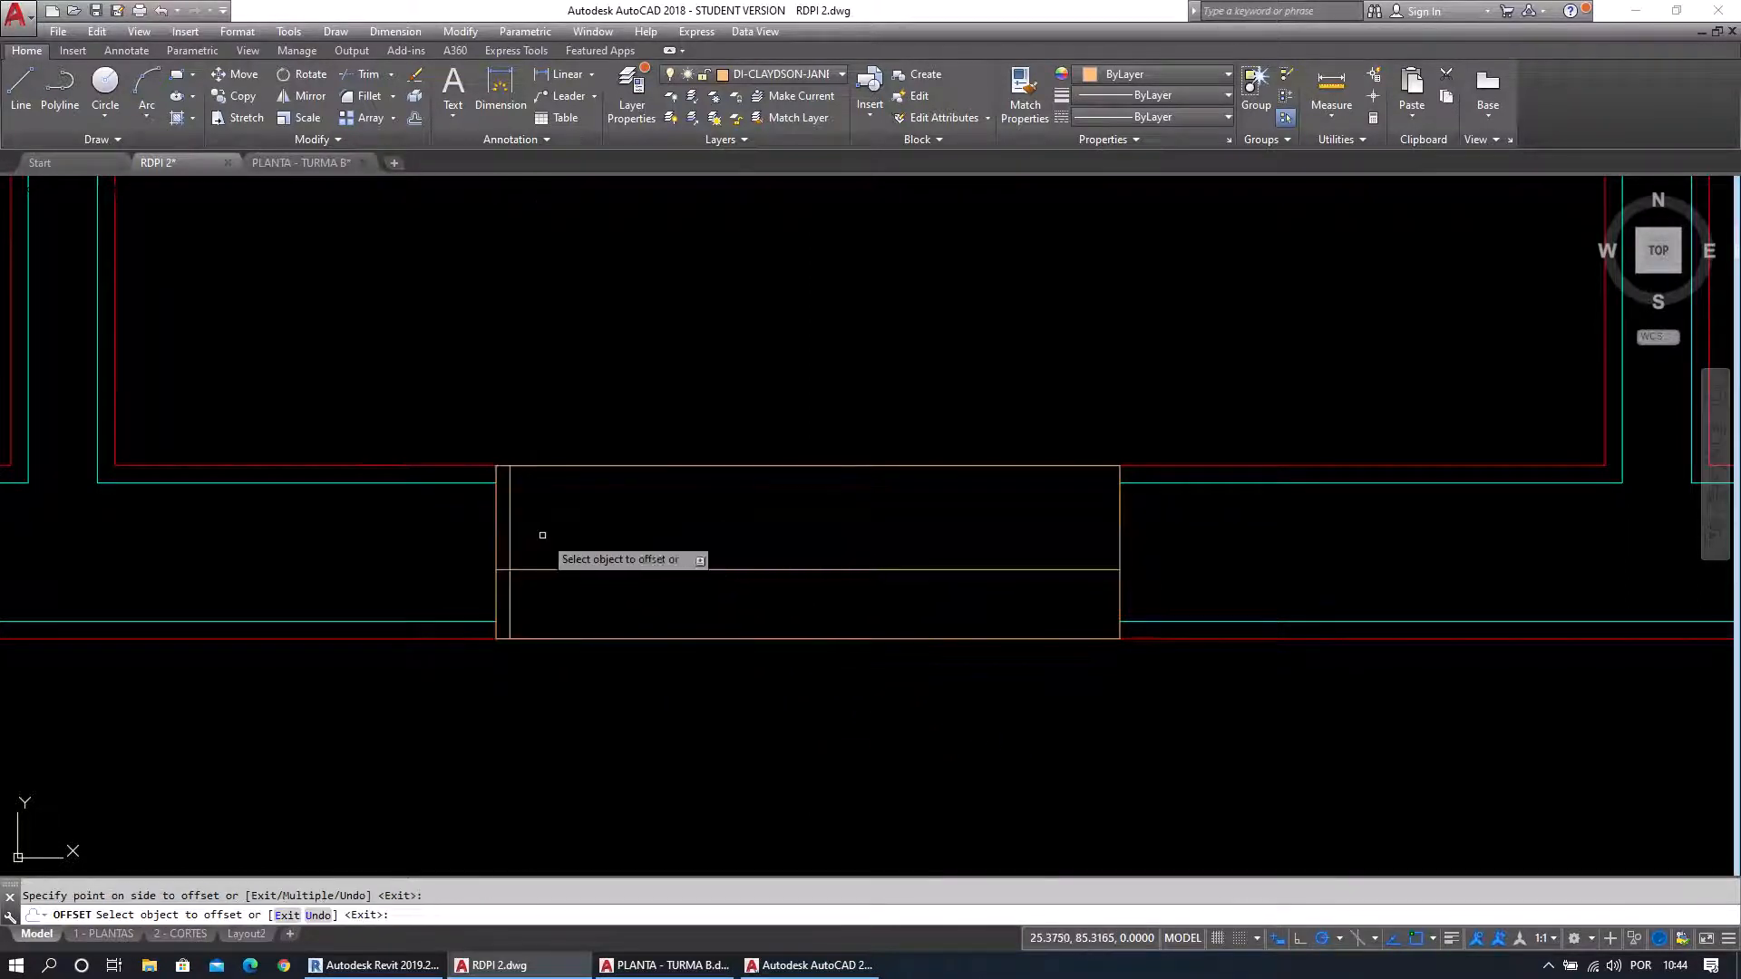
click(1120, 527)
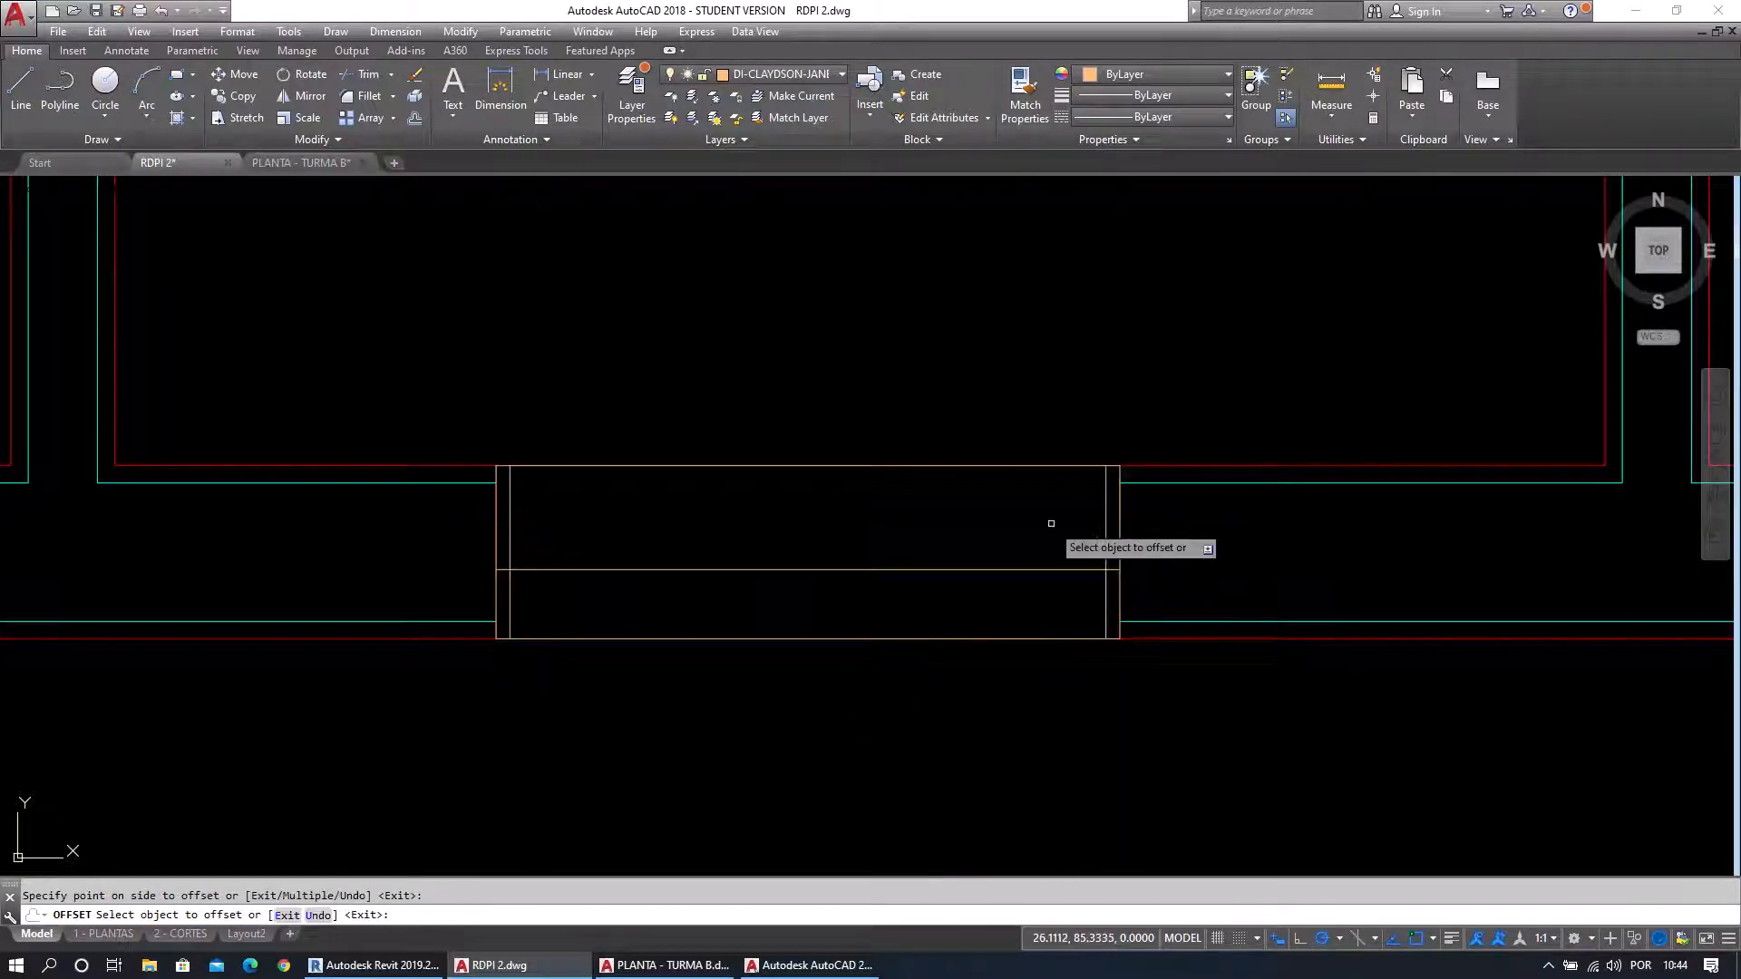
click(1043, 517)
key(Escape)
Trim the lower parts of both jamb frame lines back to the horizontal line inside the opening.
text(tr)
key(Return)
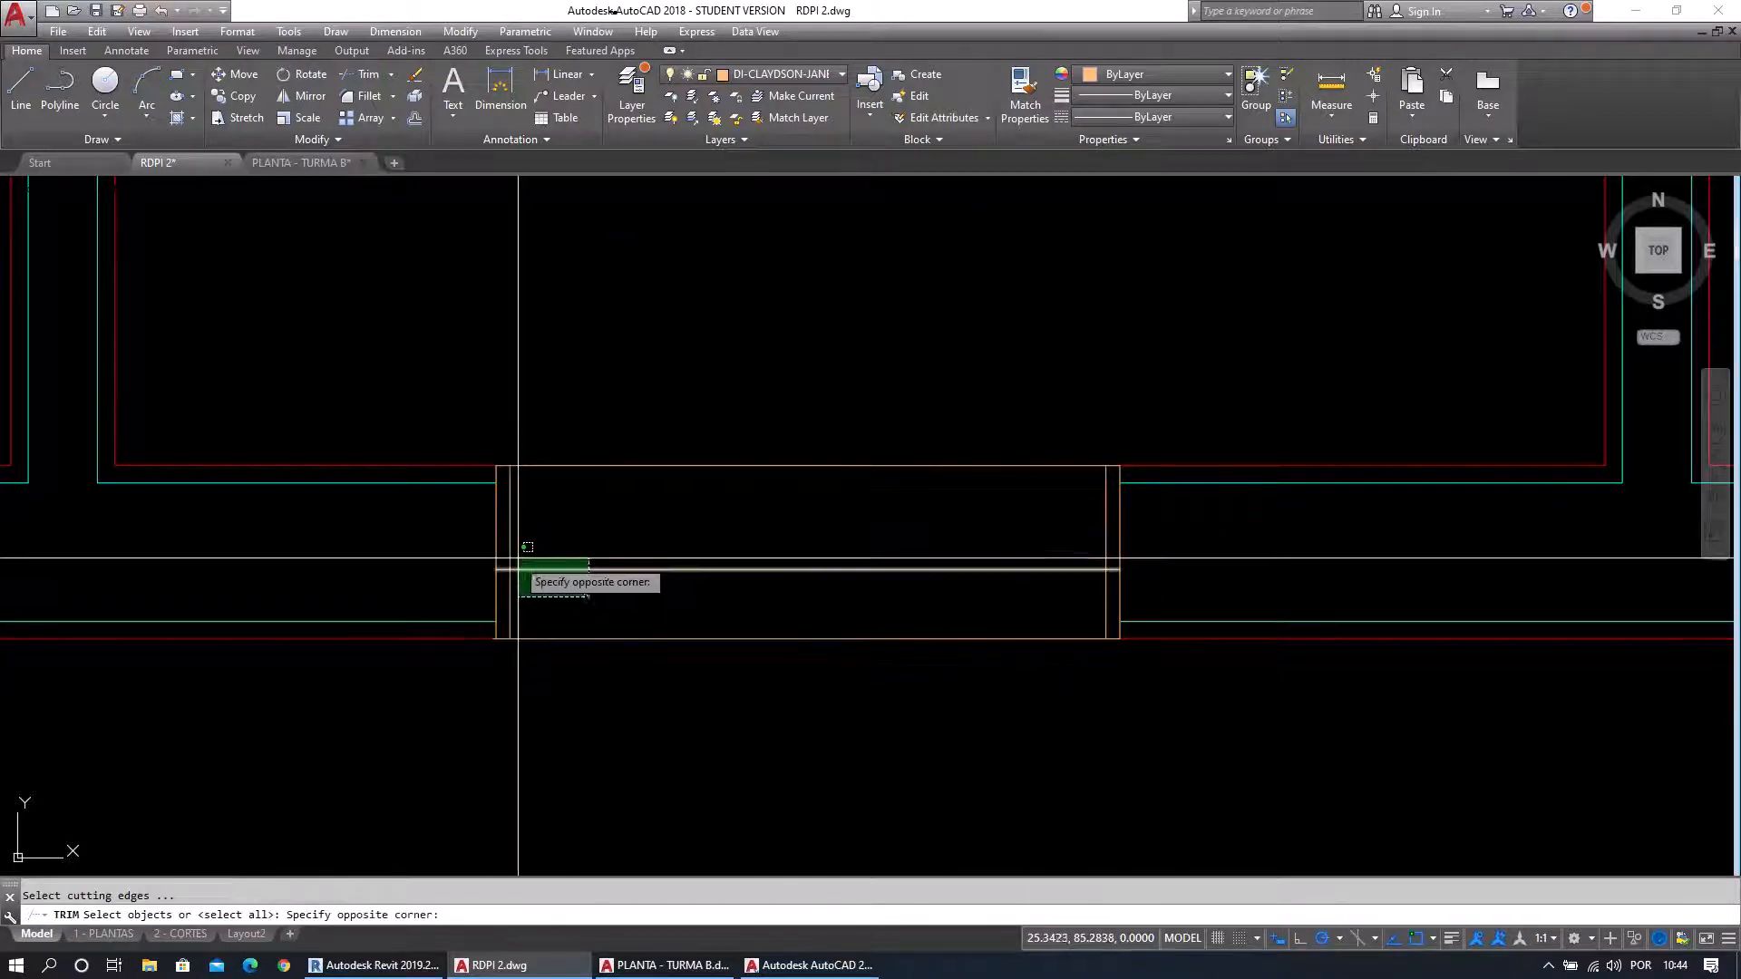
click(524, 570)
key(Return)
key(Return)
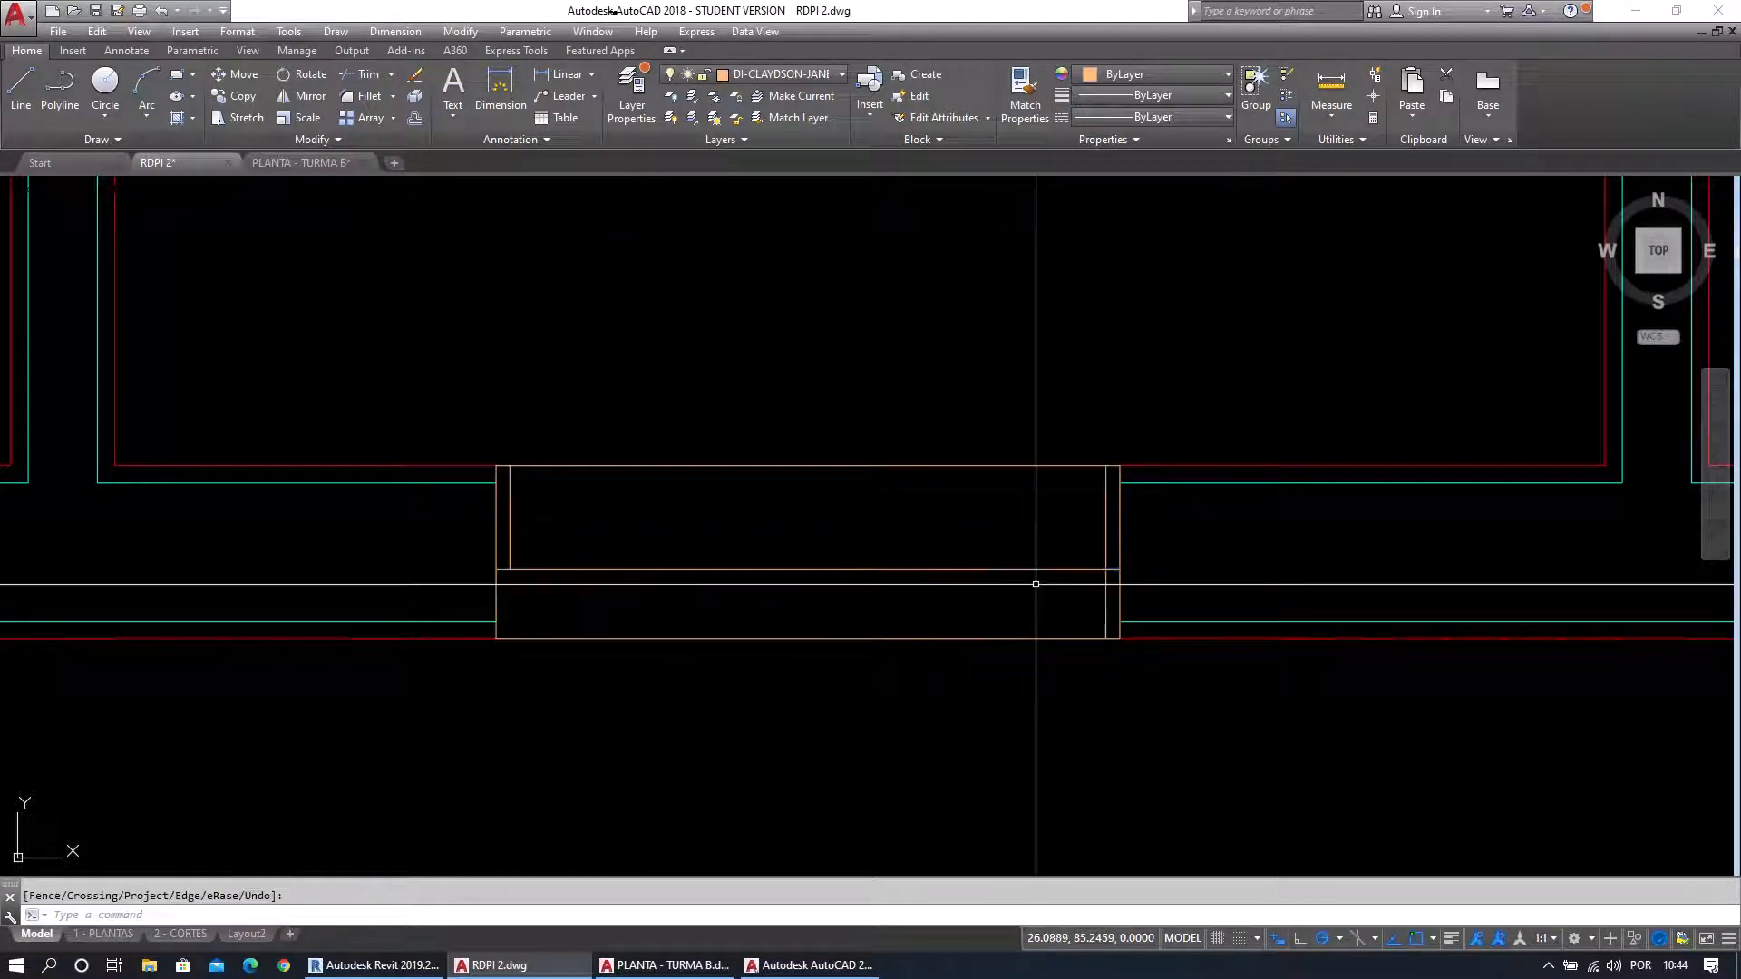
key(Return)
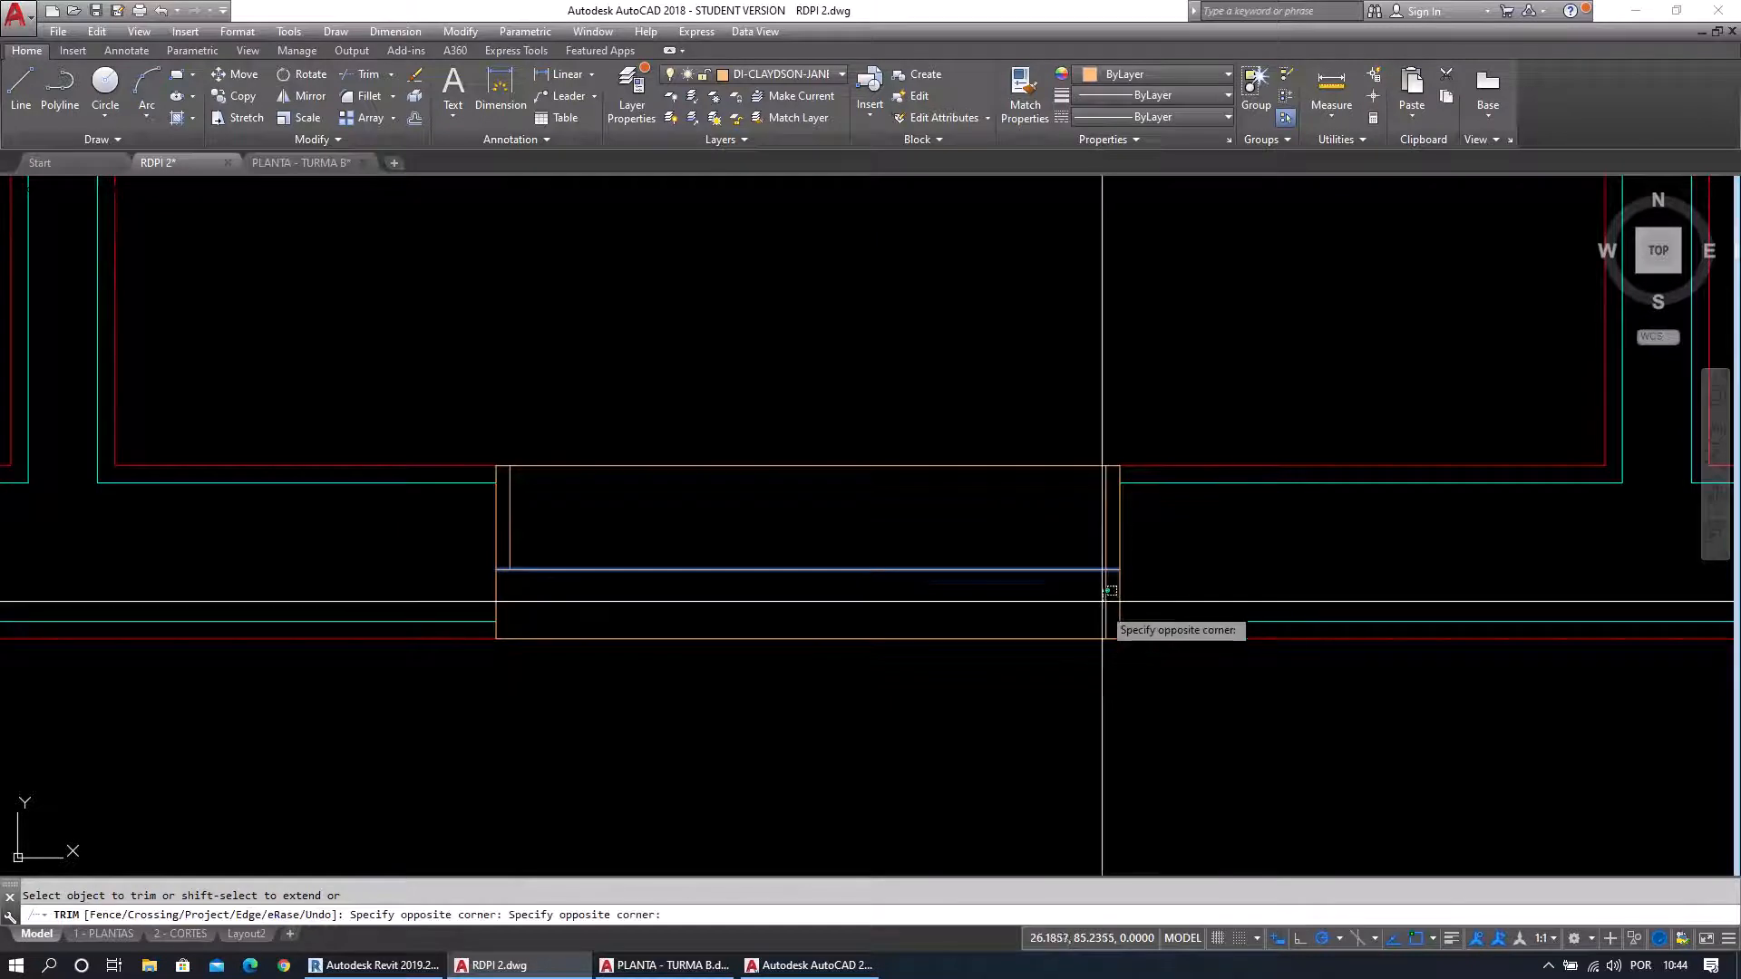
click(1101, 588)
key(Escape)
Offset the opening's left side line 0.025 into the wall and trim it and the wall's lower cyan line to meet at a corner.
middle_drag(1041, 622, 1104, 650)
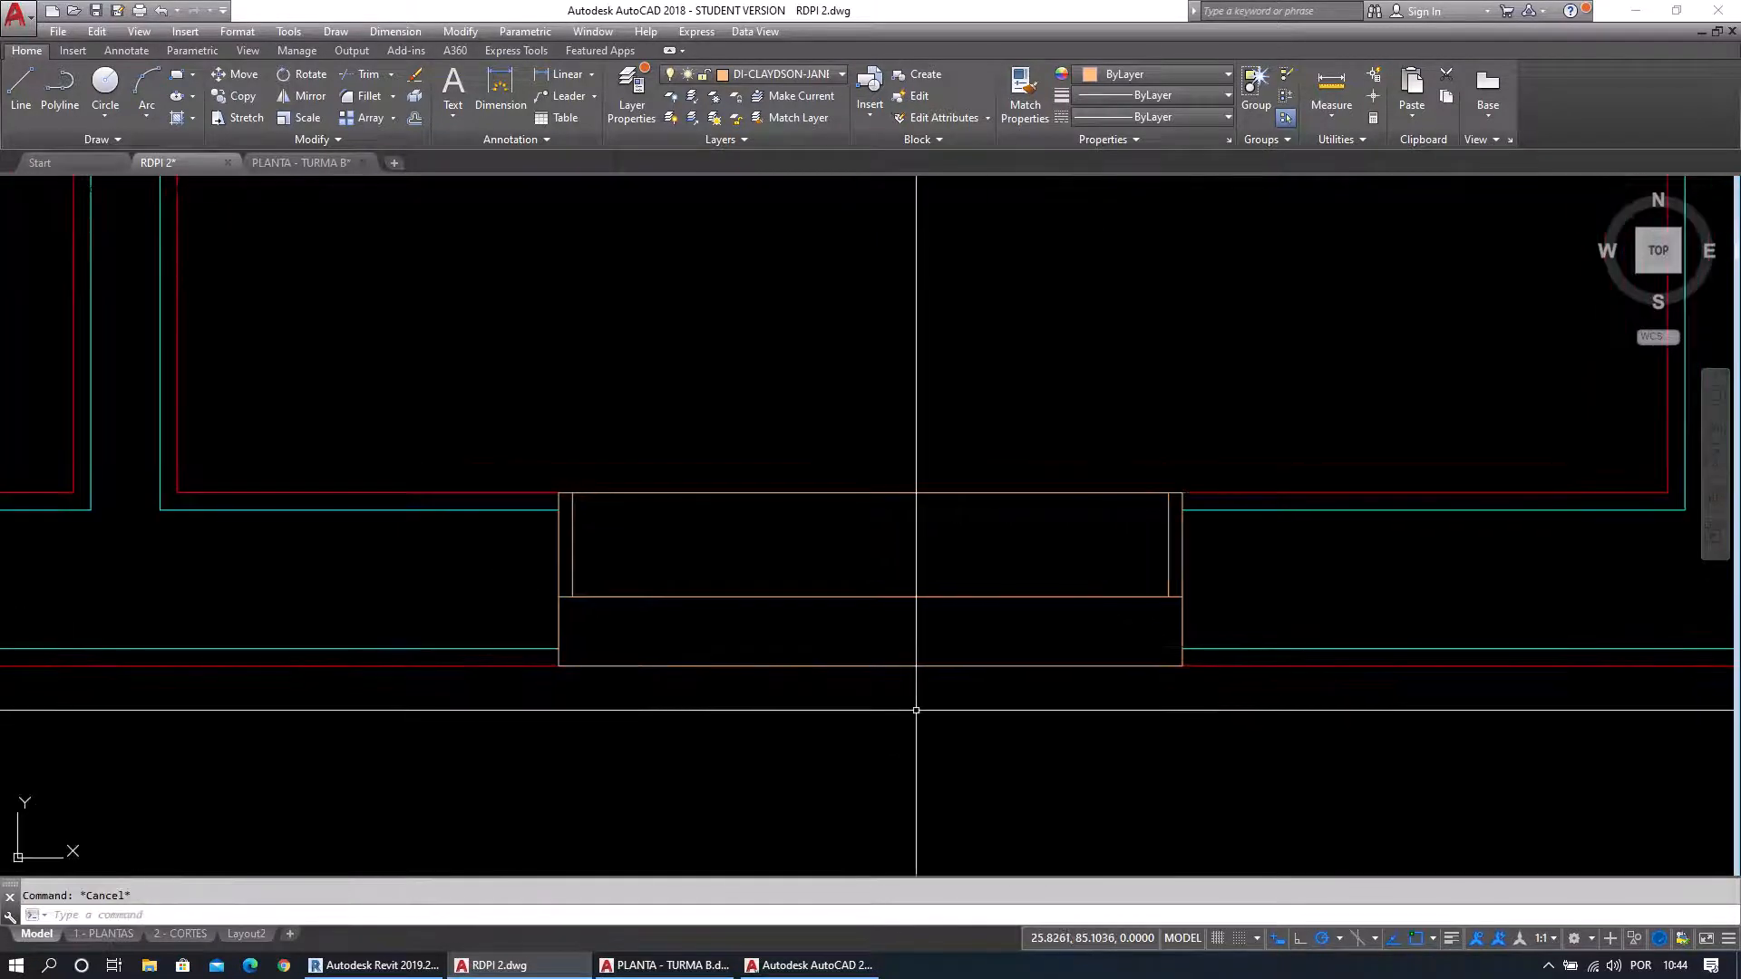
middle_drag(898, 707, 948, 698)
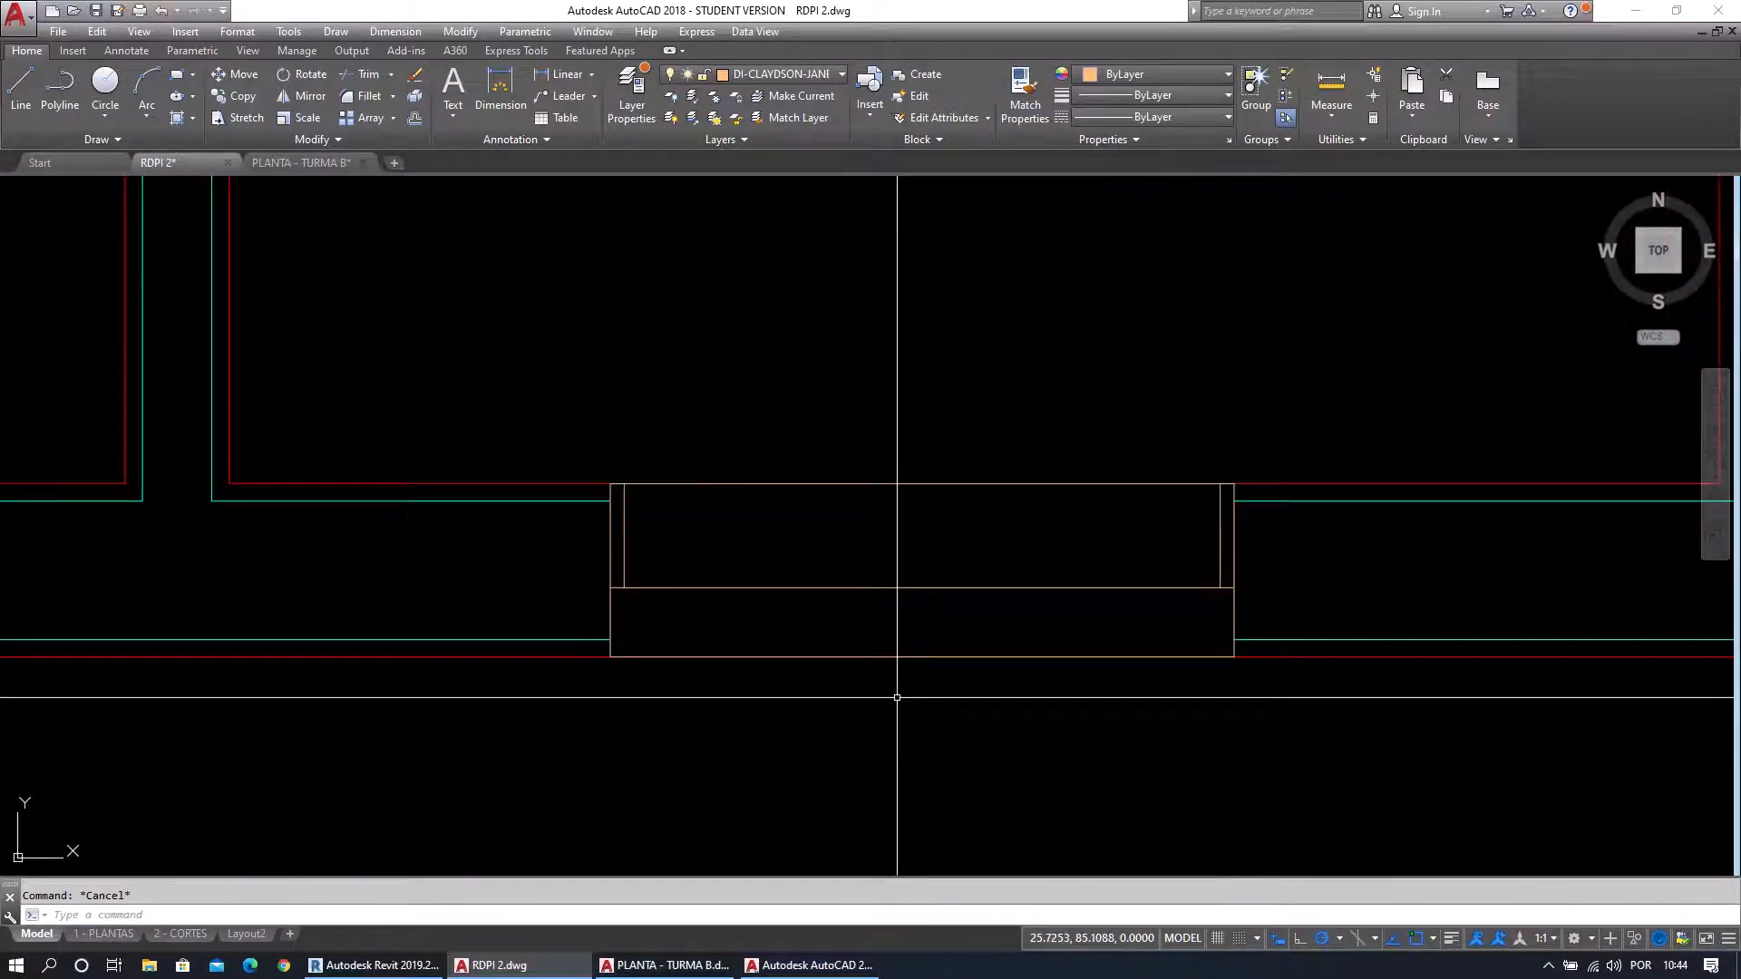
scroll(592, 635, up, 2)
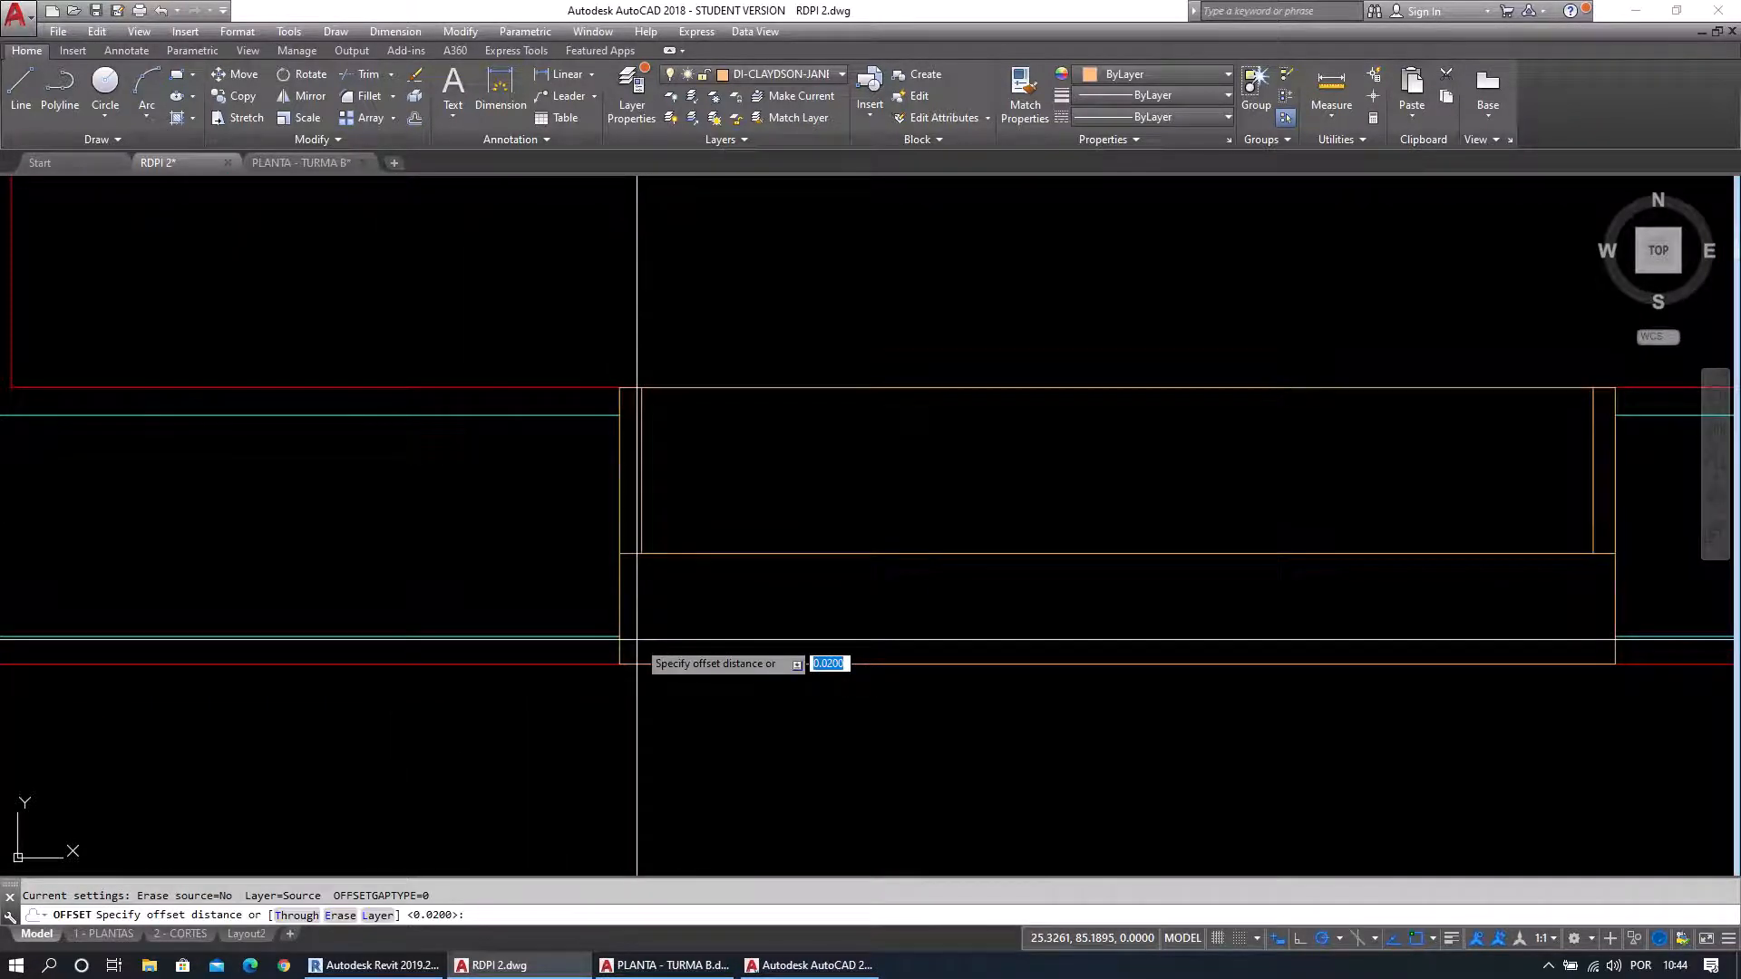
key(Return)
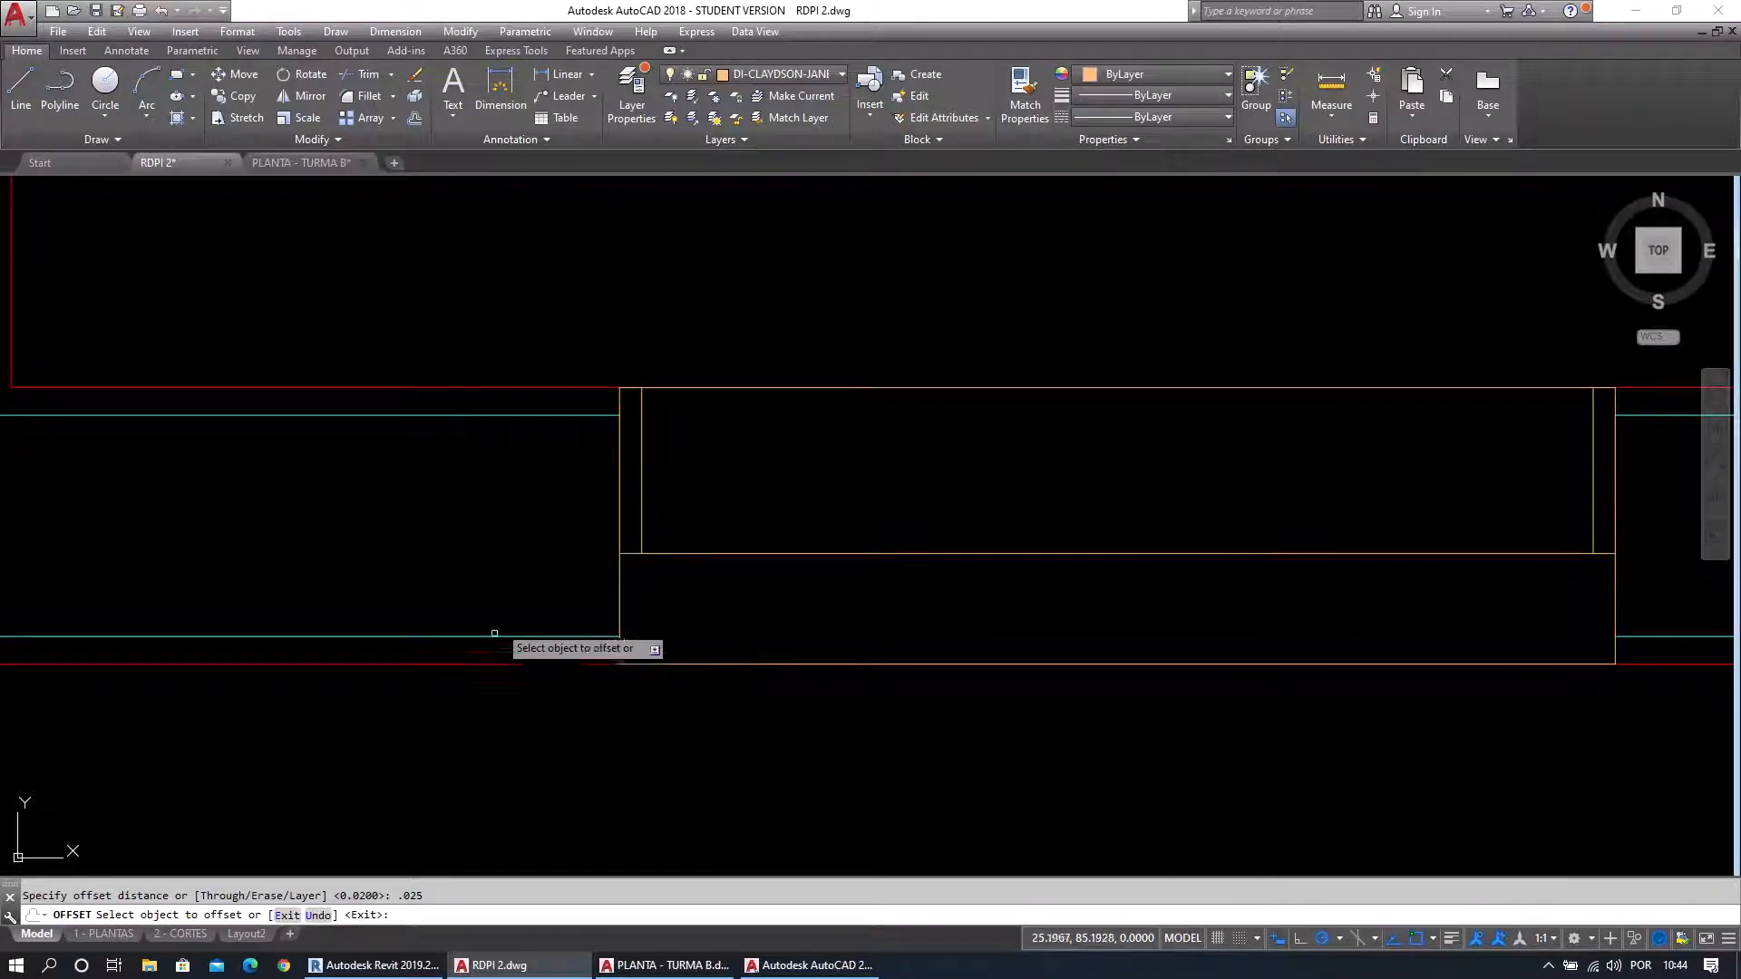
click(617, 586)
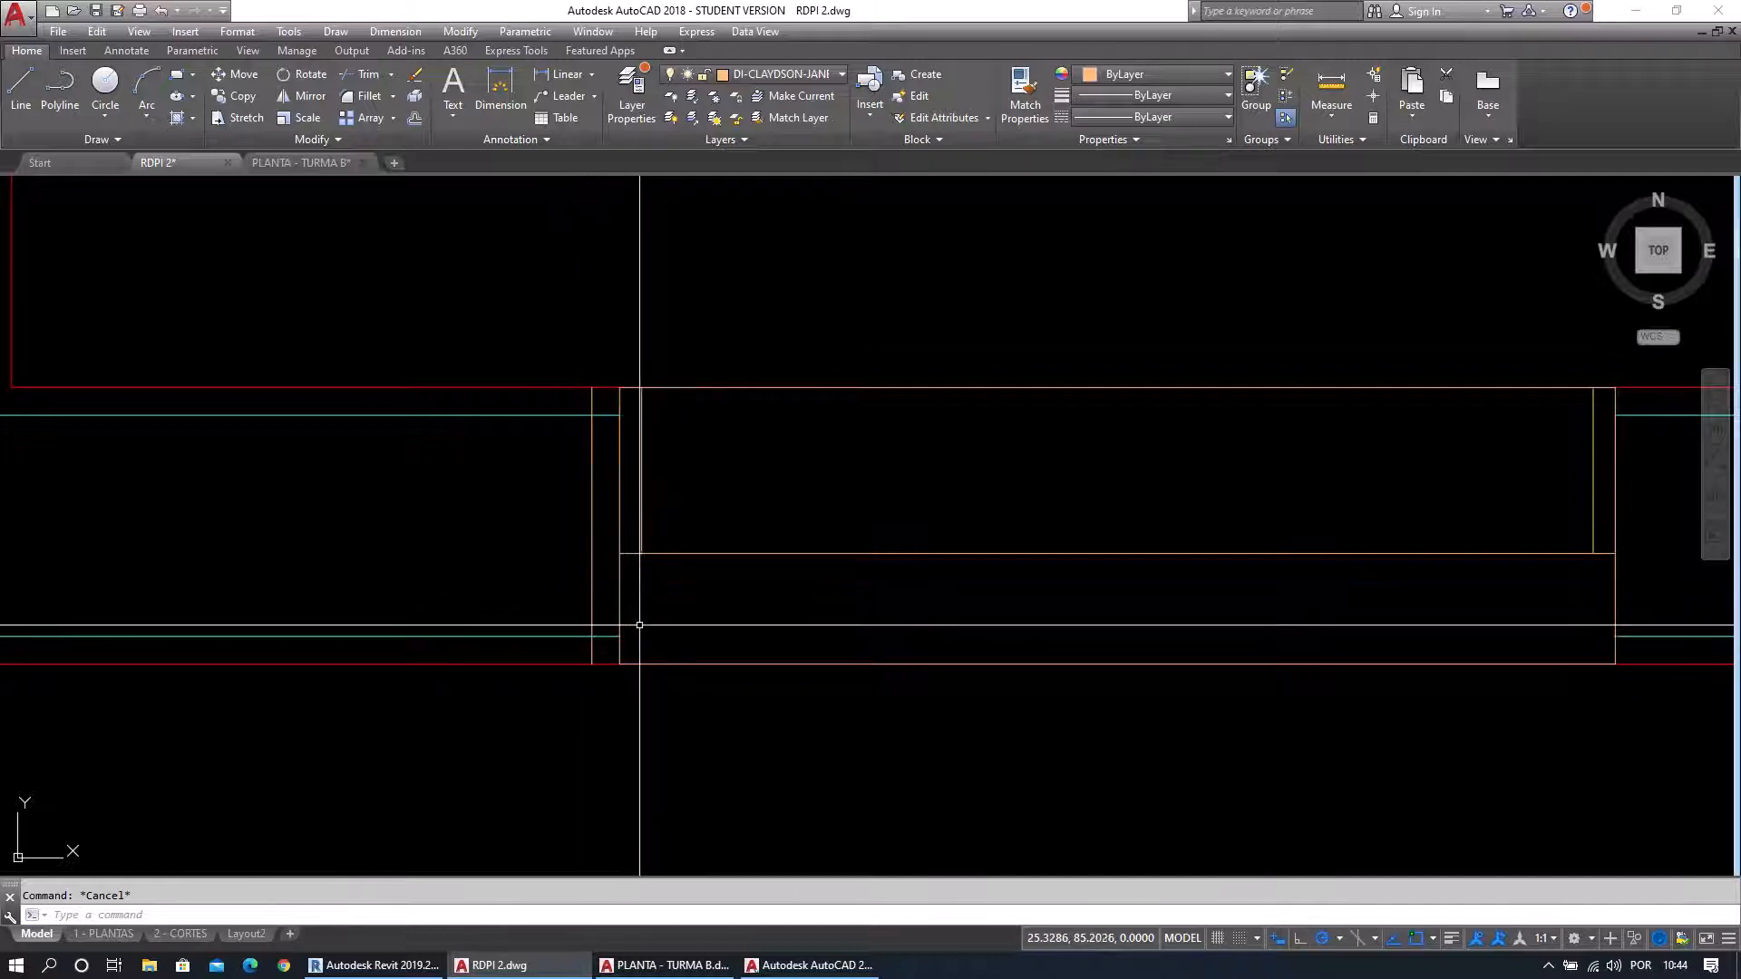
key(Return)
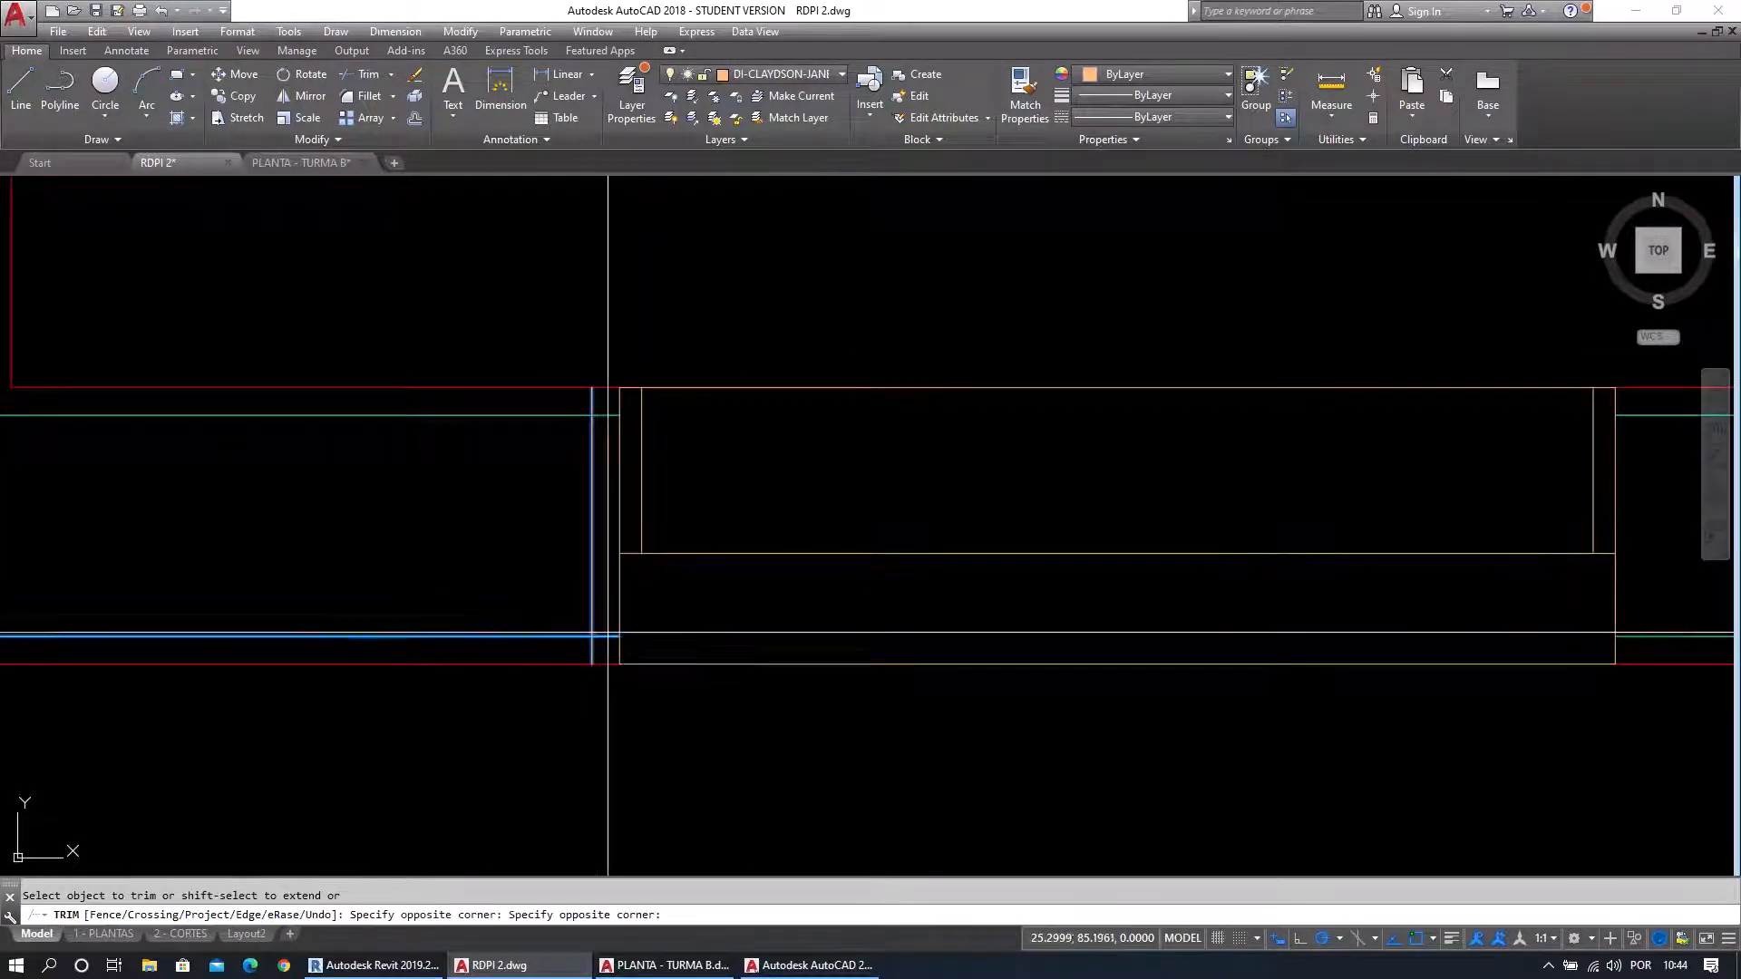
key(Escape)
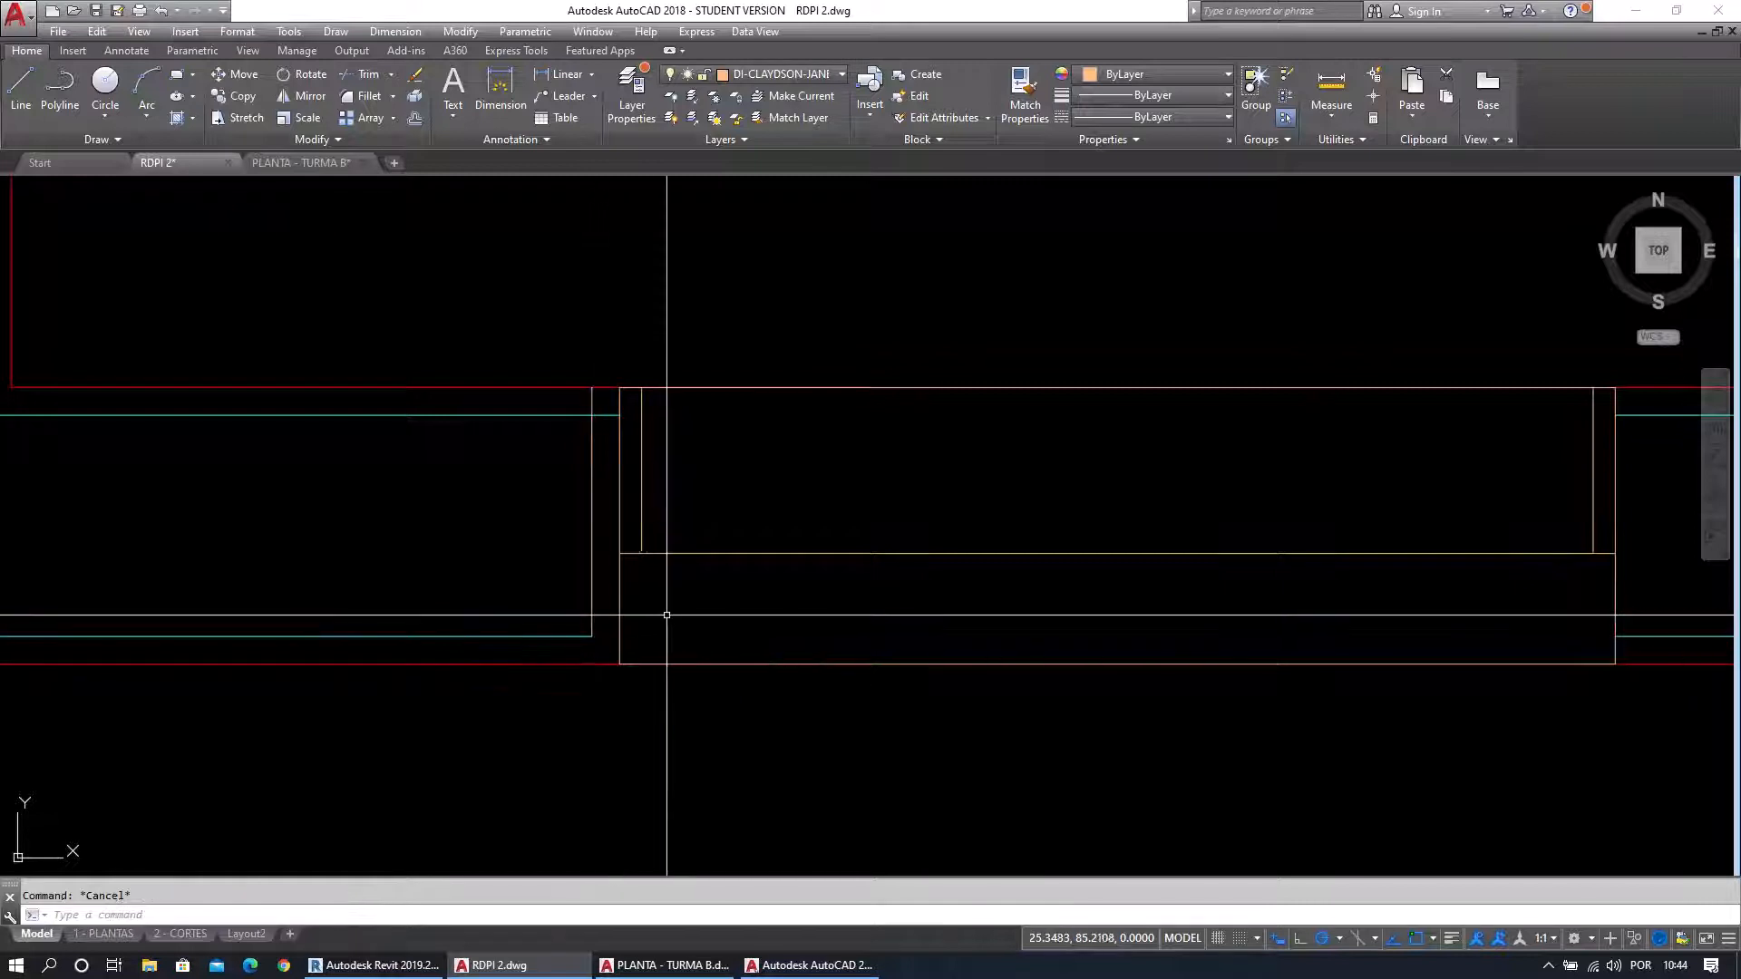
Draw a short horizontal line from the opening's left side, 0.02 above the middle line, to the offset line in the wall.
scroll(607, 572, up, 2)
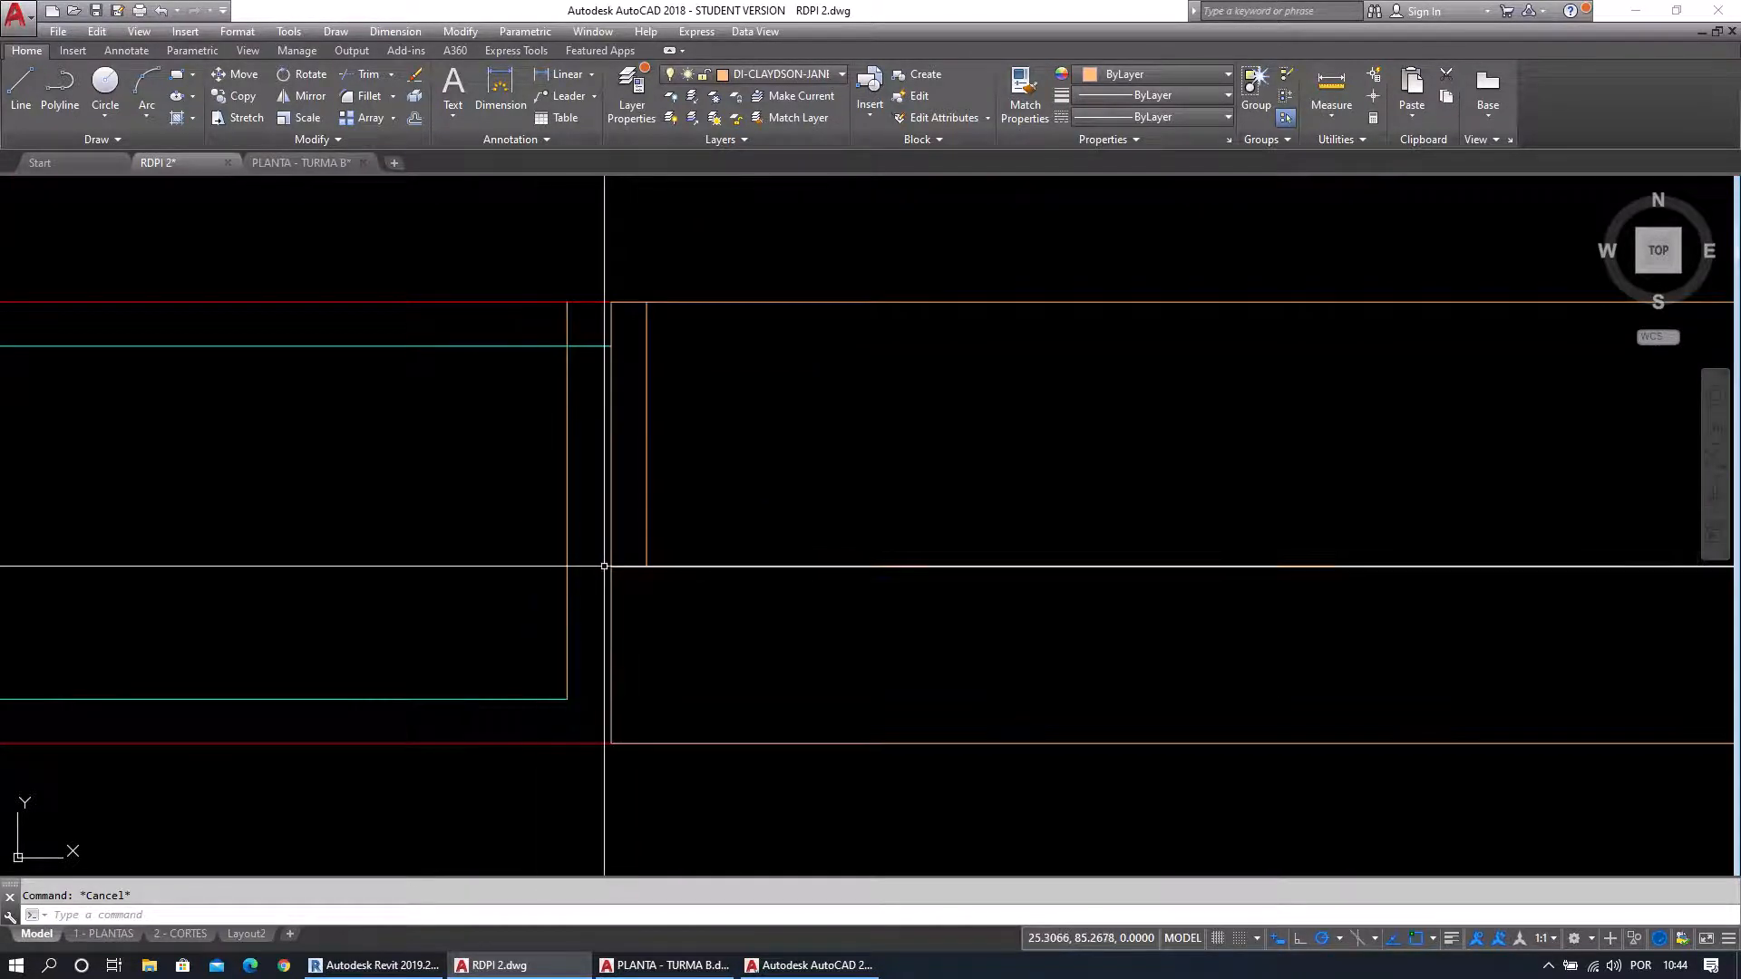
text(l)
key(Return)
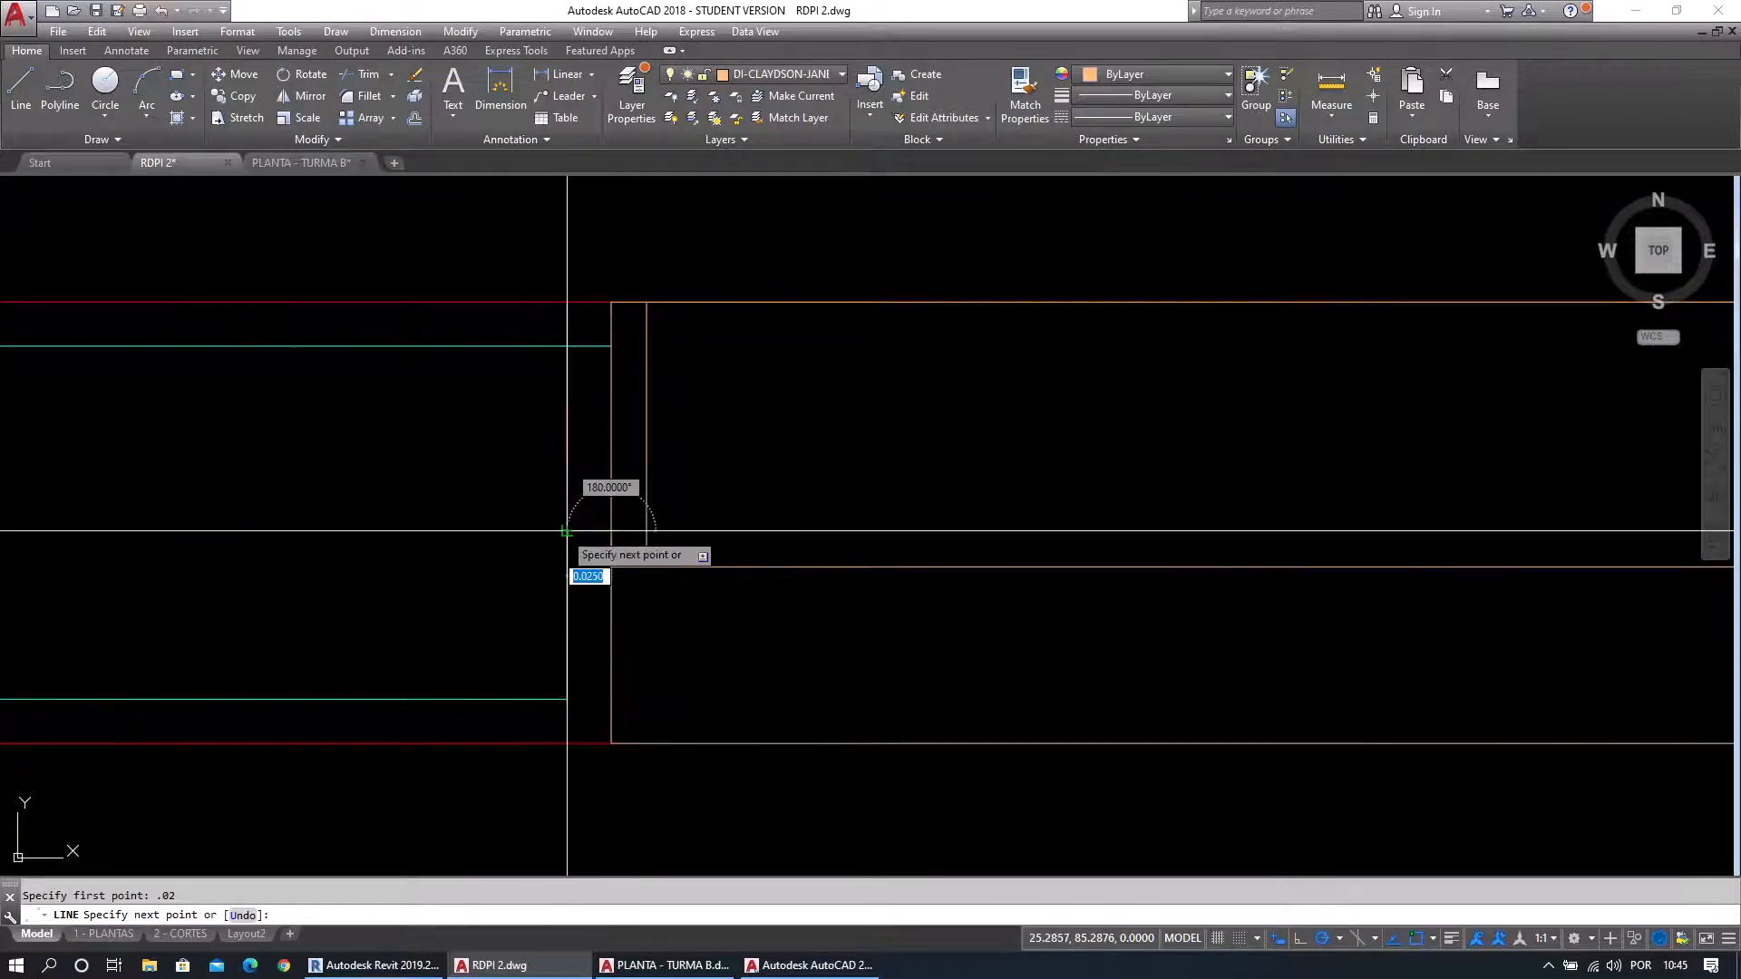
click(566, 531)
key(Escape)
Trim away the part of the offset line above the short horizontal line to form the stepped wall end.
text(tr)
key(Return)
click(601, 570)
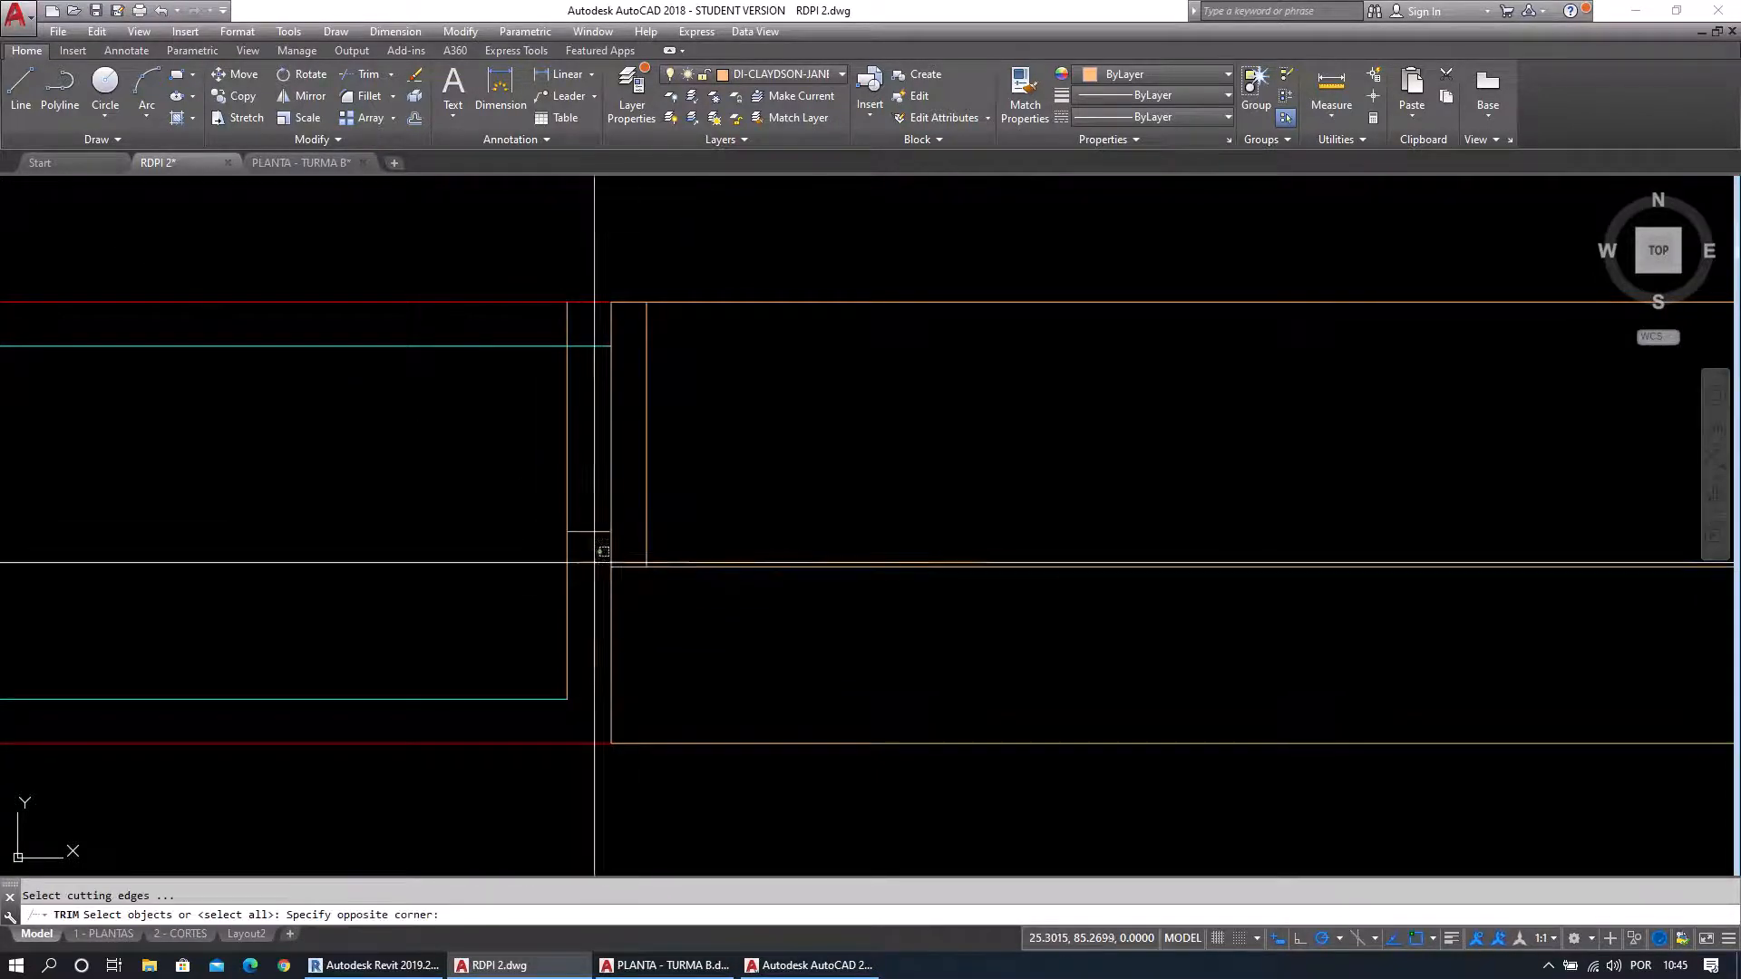
click(557, 511)
key(Return)
click(594, 502)
click(556, 471)
key(Escape)
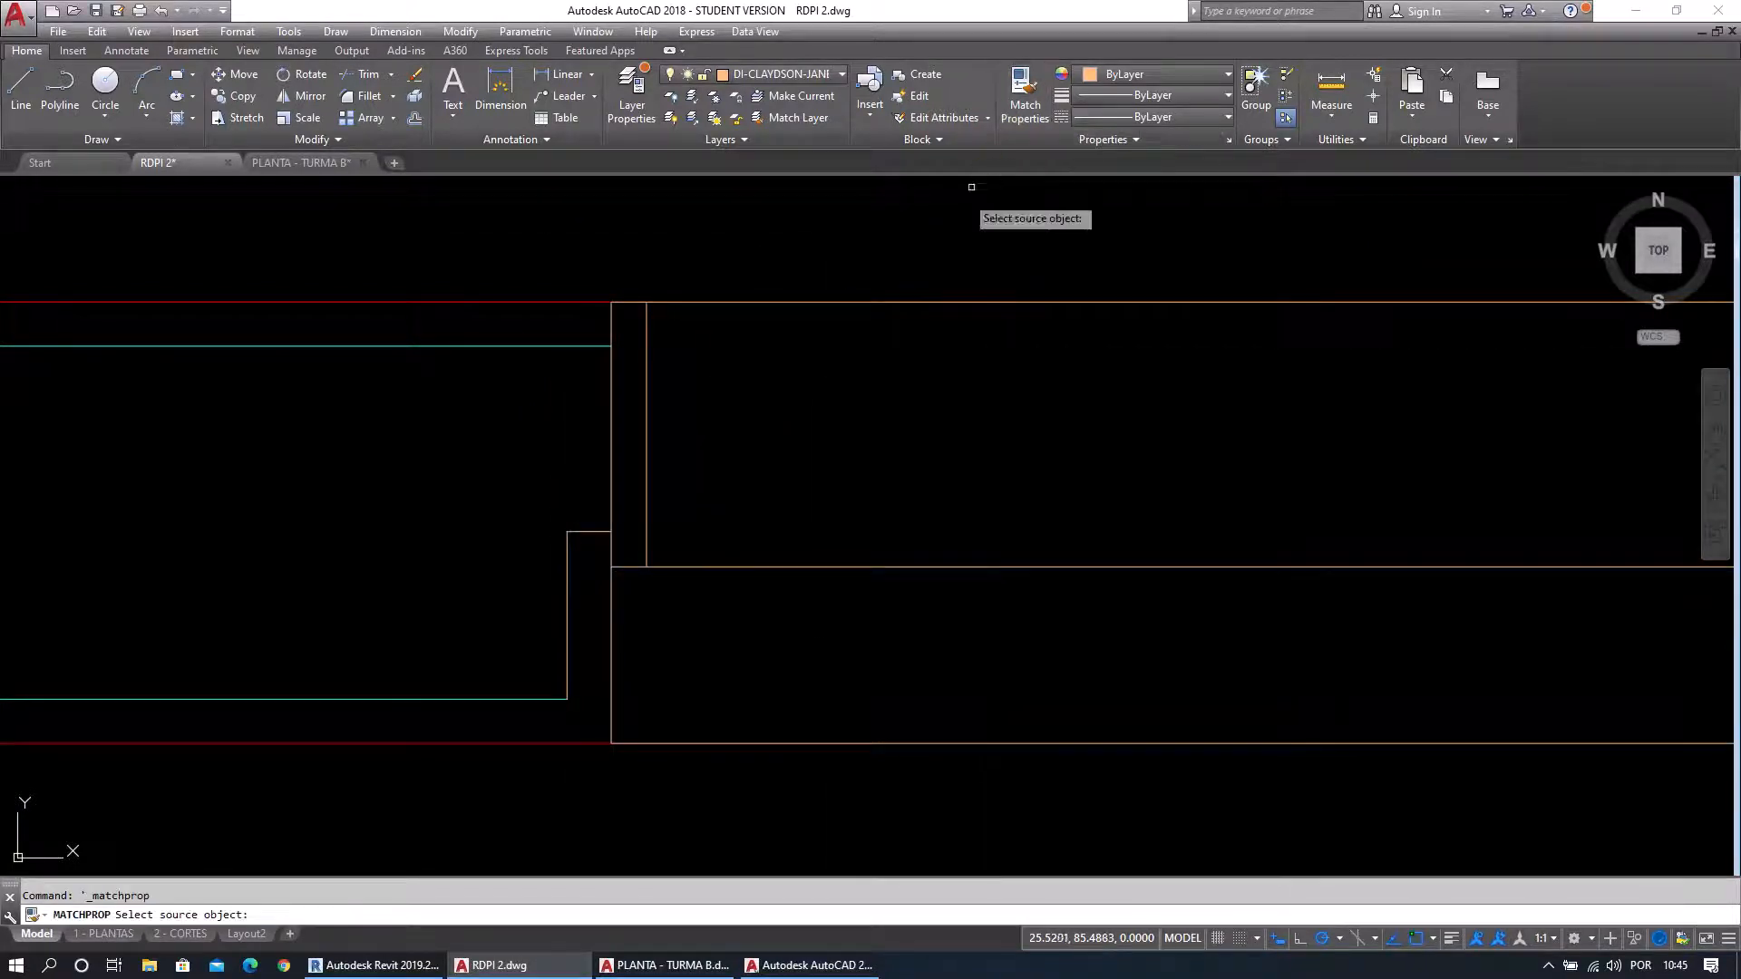
key(Escape)
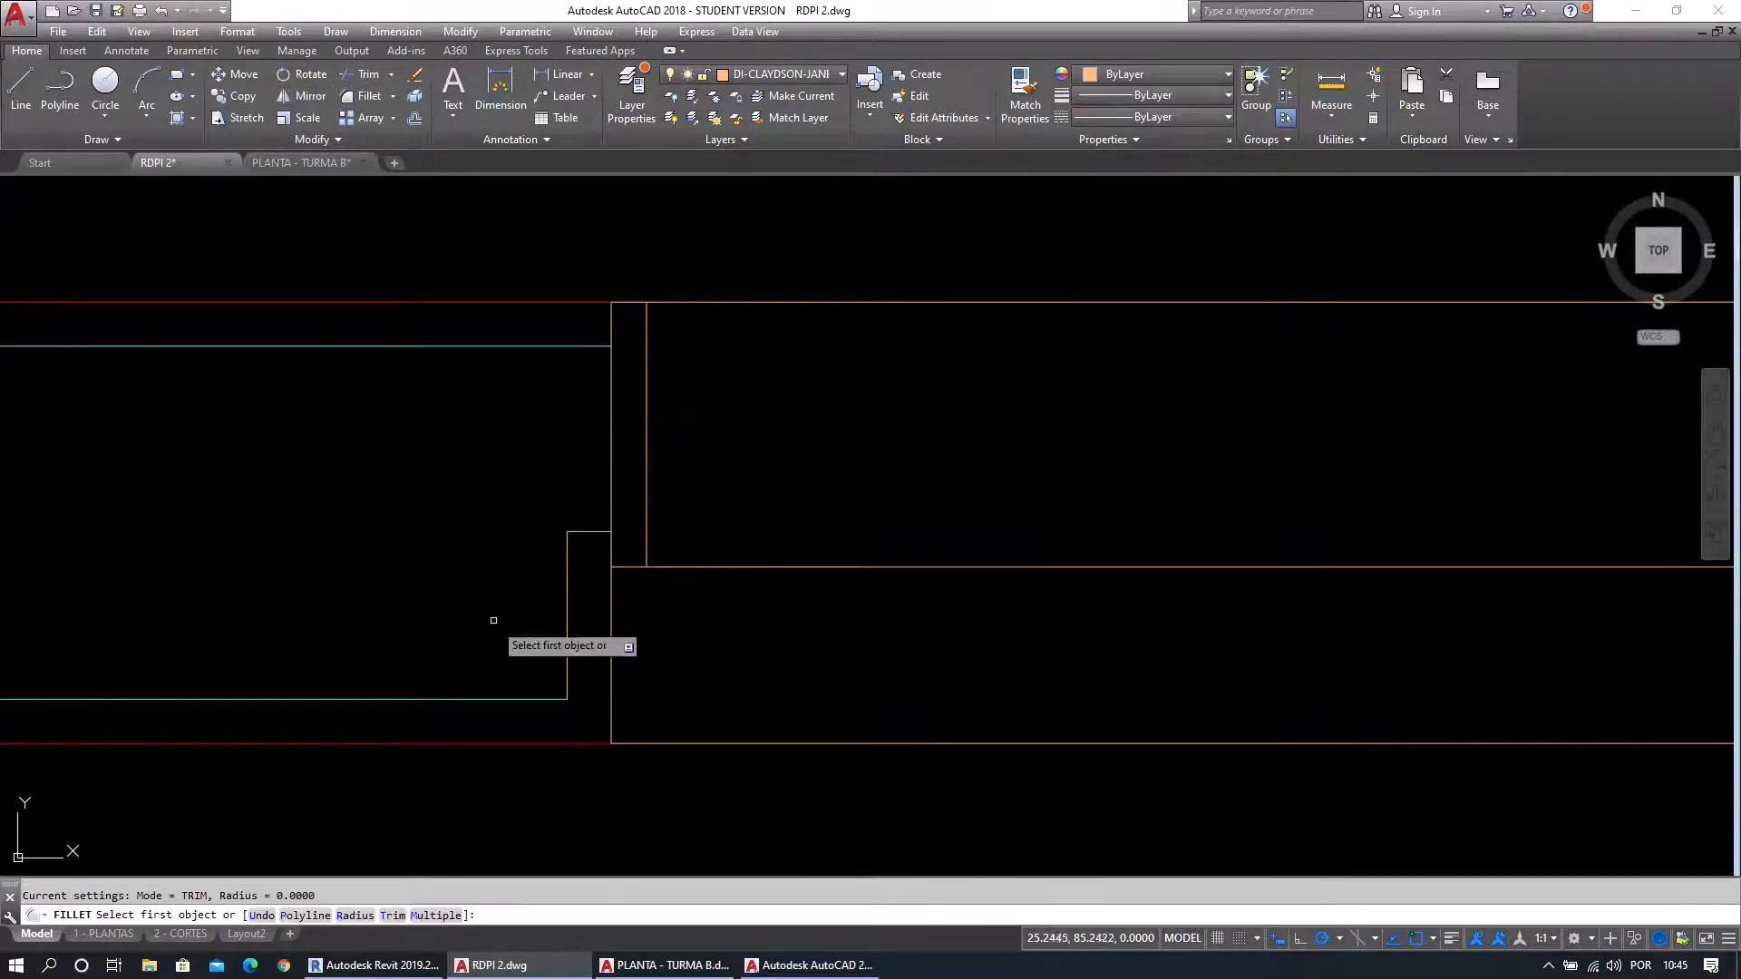
Join the wall's lower cyan line and the two step lines beside the opening's left side with zero-radius fillets.
click(547, 697)
click(566, 663)
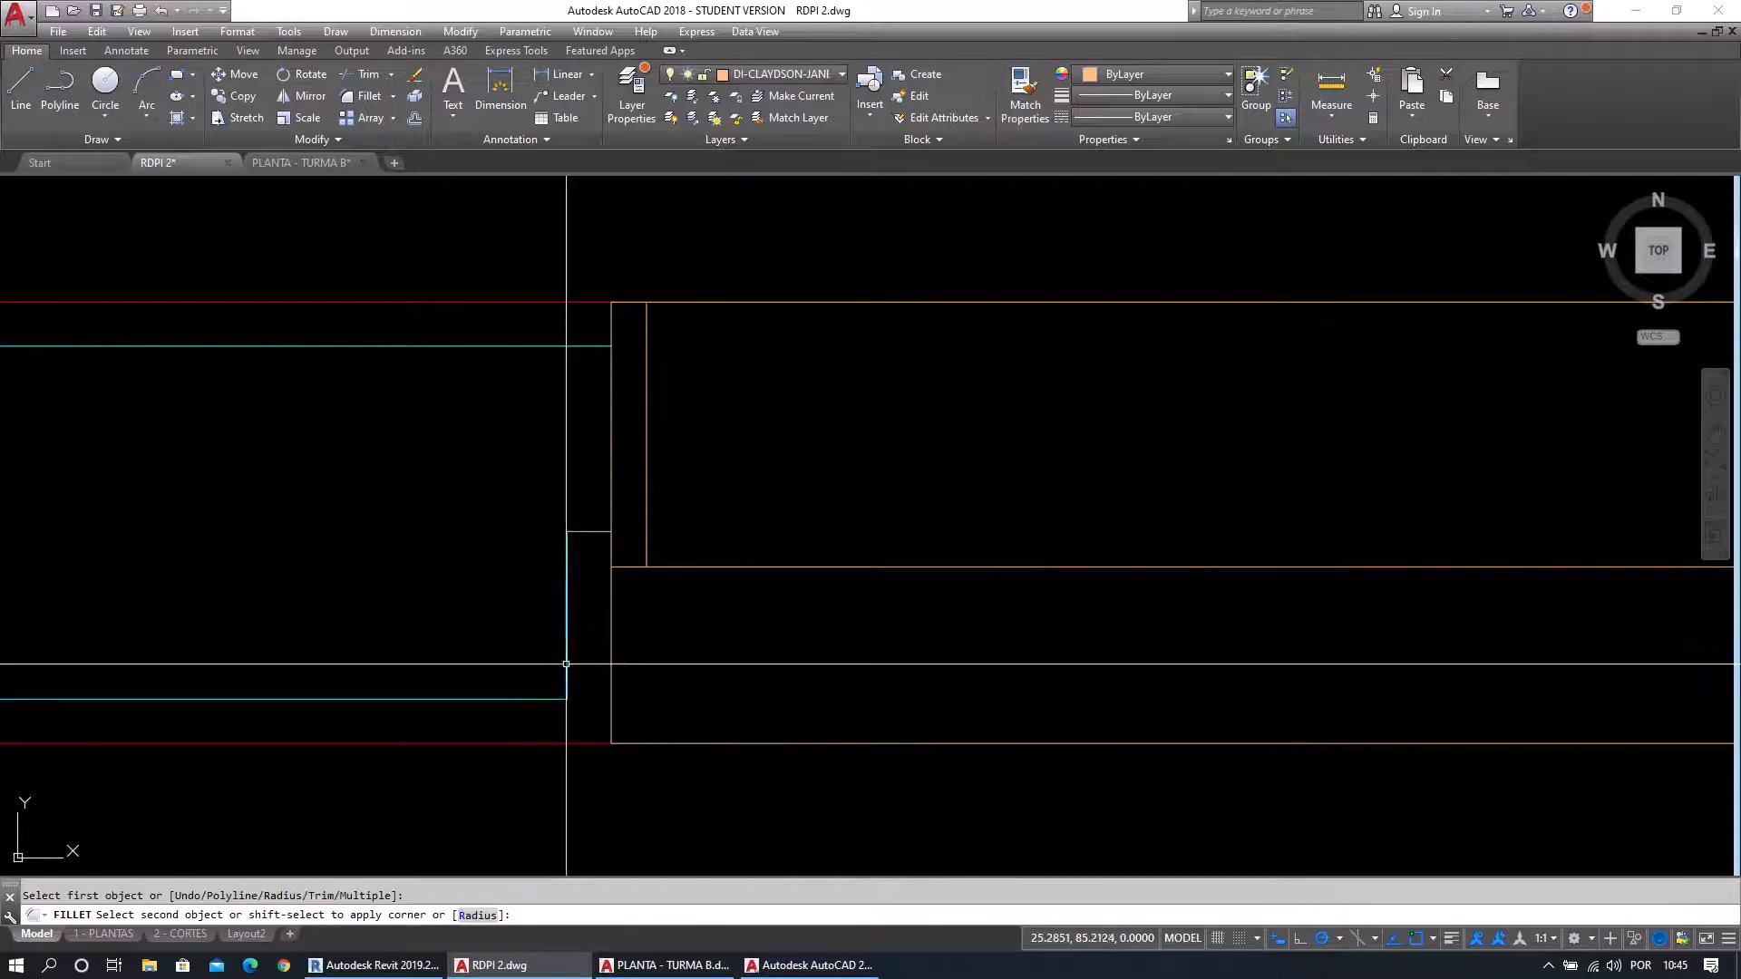
key(Return)
click(566, 562)
click(582, 532)
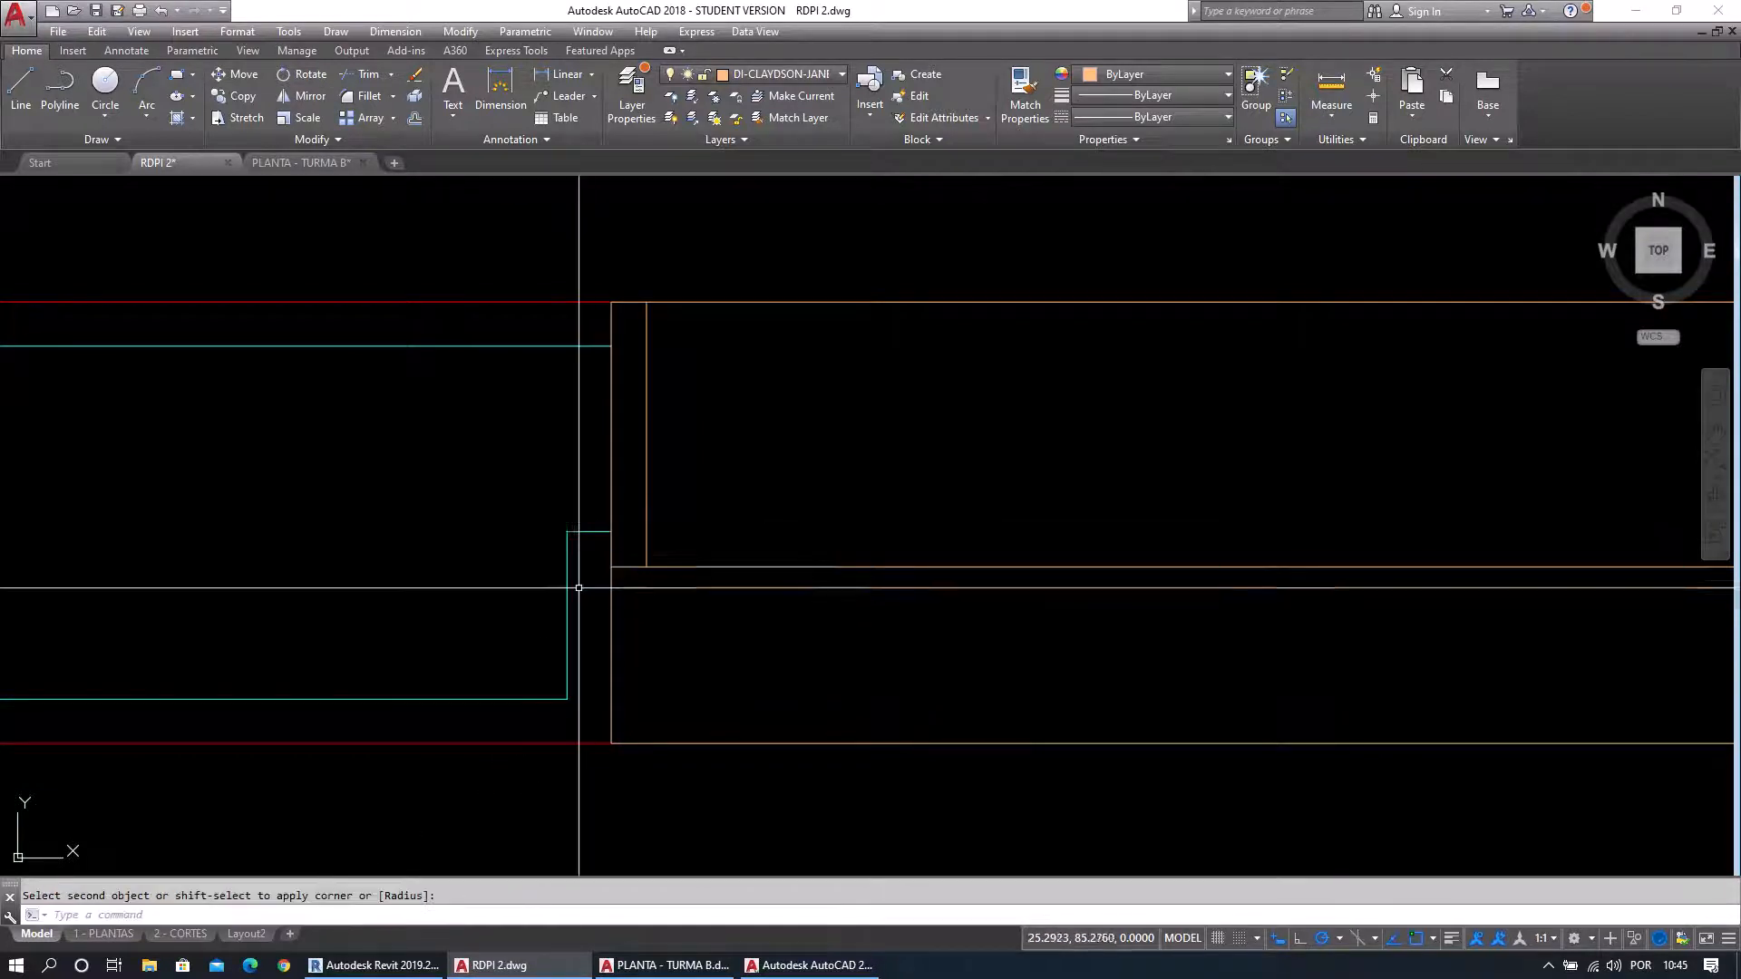
key(Escape)
Check the joined outline of the left wall end and undo its fillets.
scroll(758, 632, down, 6)
mouse_move(943, 639)
middle_down()
mouse_move(1042, 642)
mouse_move(721, 579)
mouse_move(700, 614)
middle_up()
scroll(729, 579, up, 2)
click(320, 589)
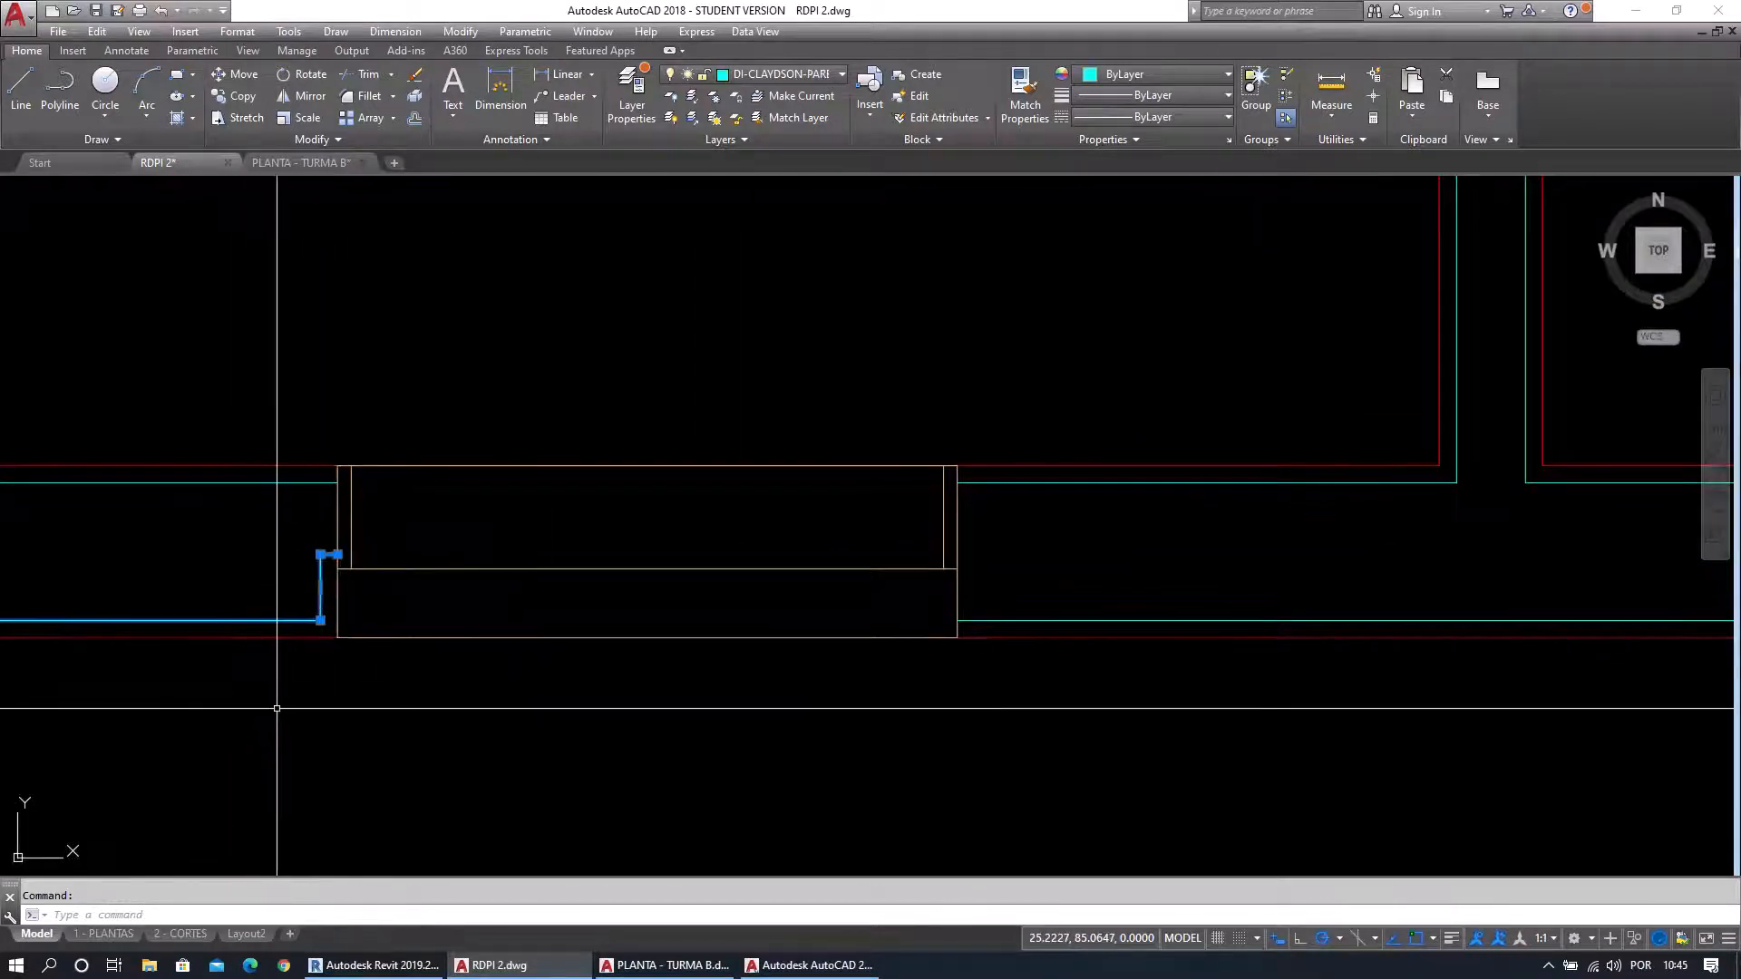
scroll(24, 609, up, 6)
scroll(721, 589, down, 6)
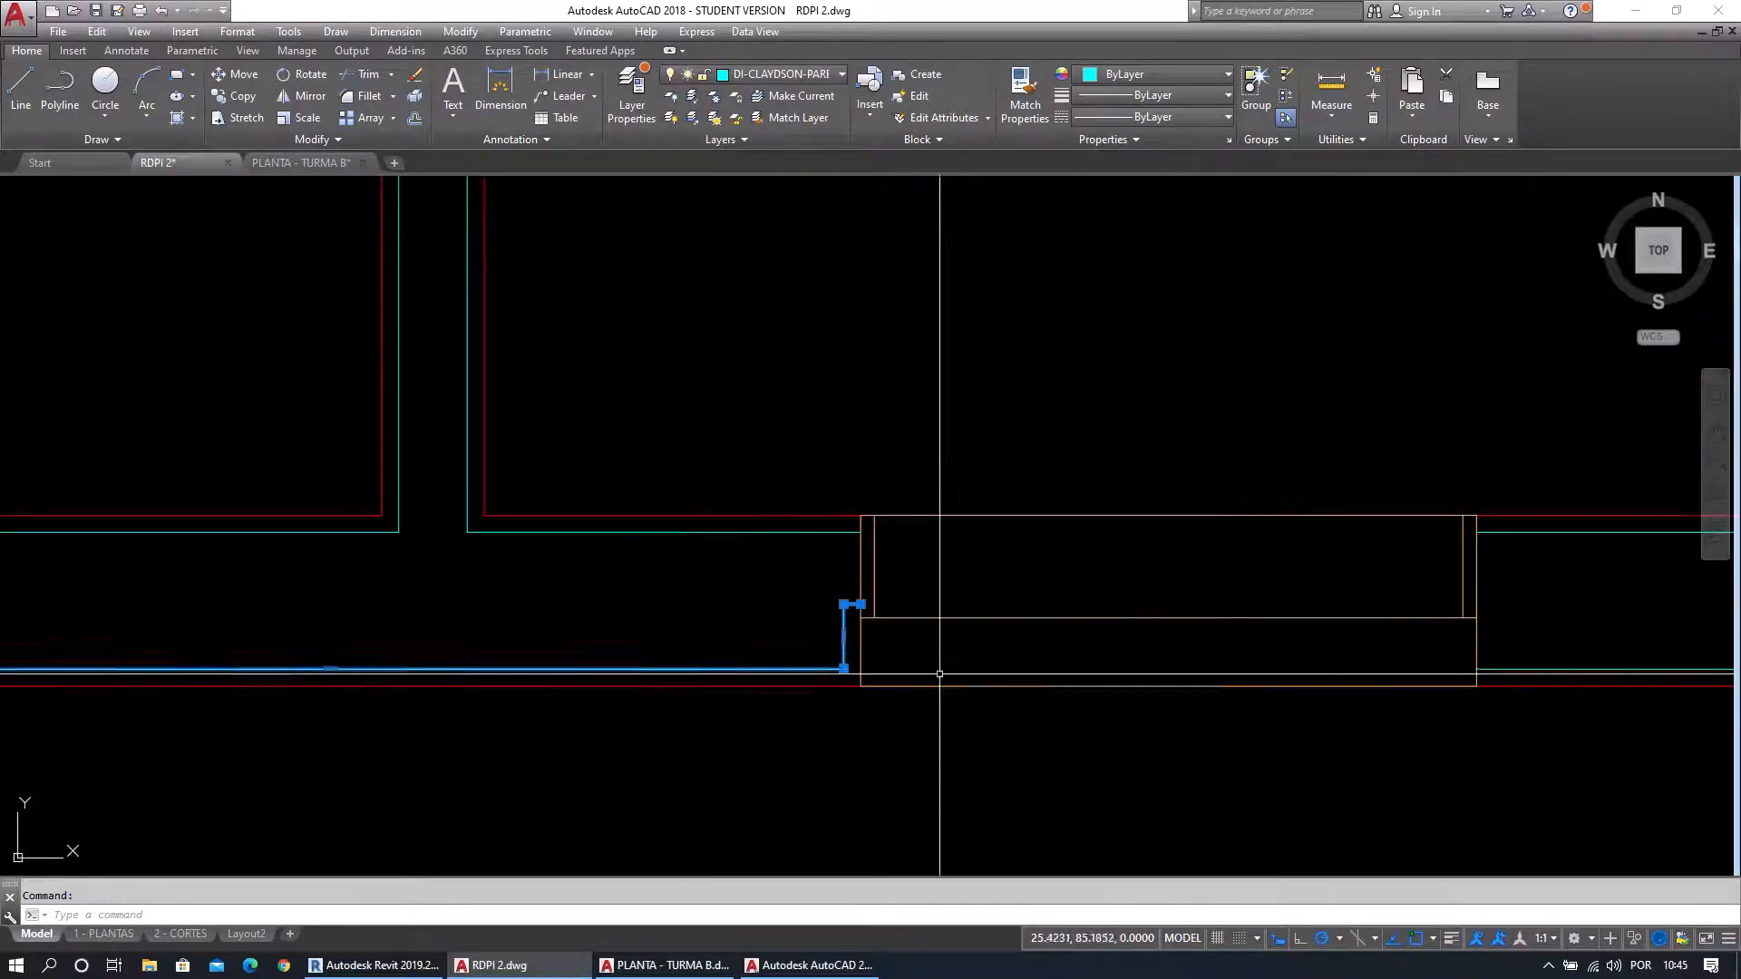
middle_drag(1018, 672, 895, 641)
key(Escape)
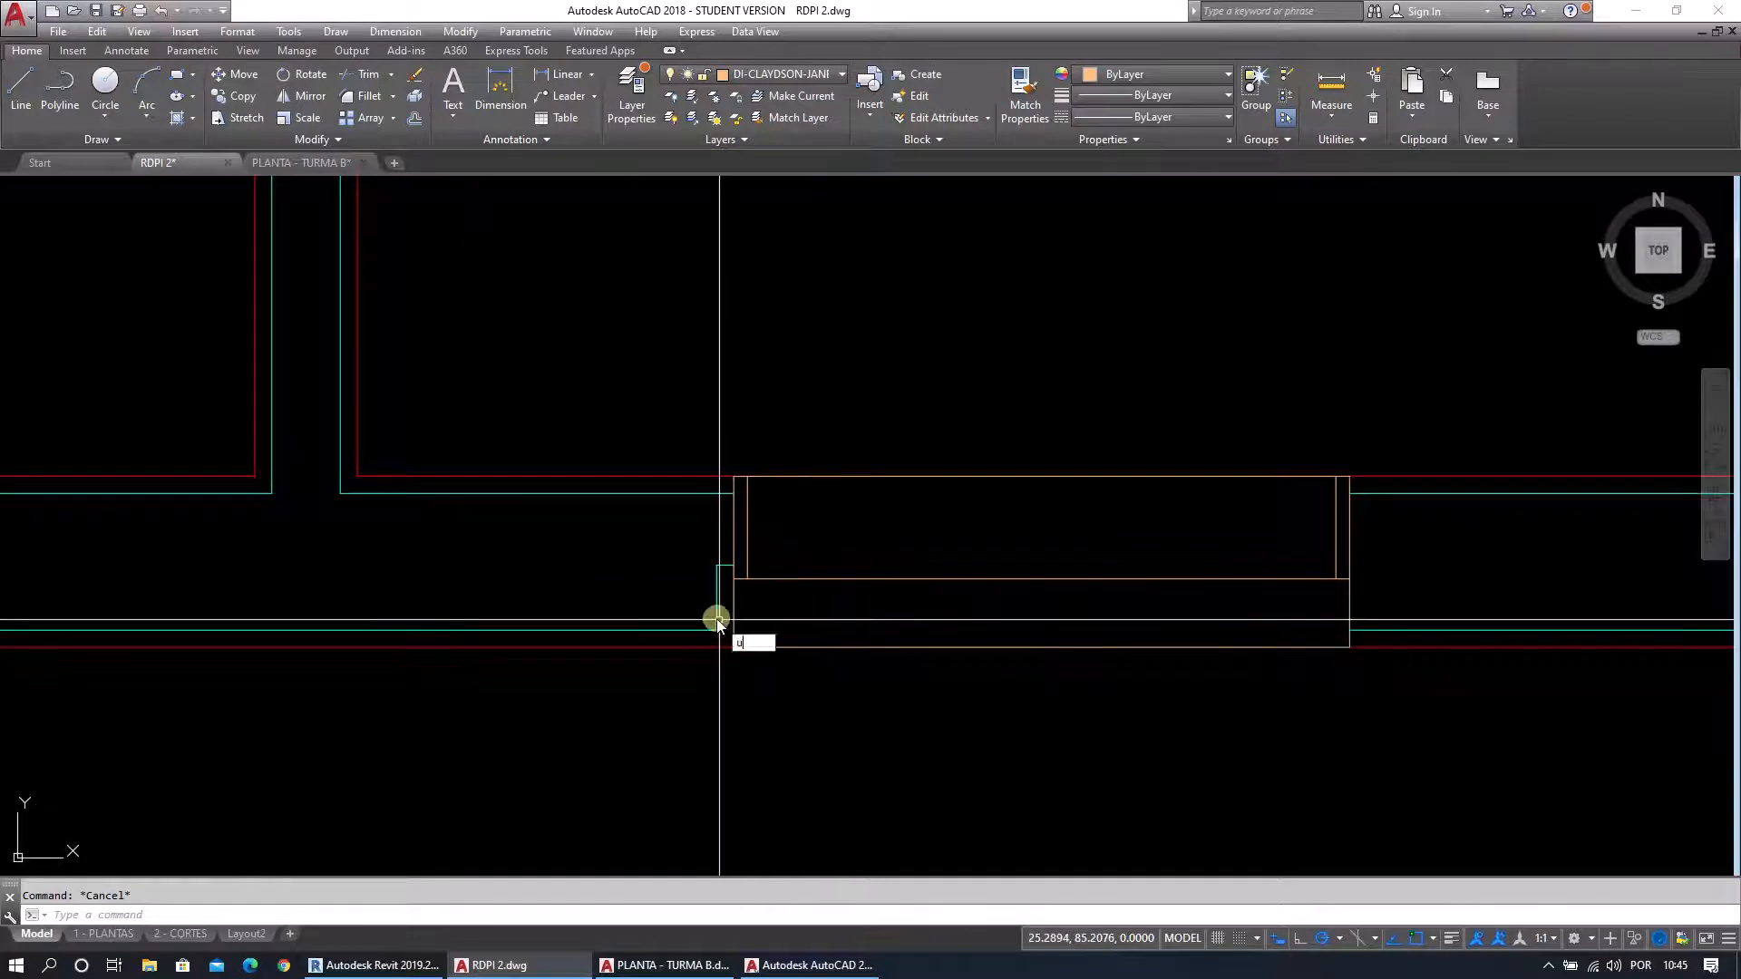
key(Return)
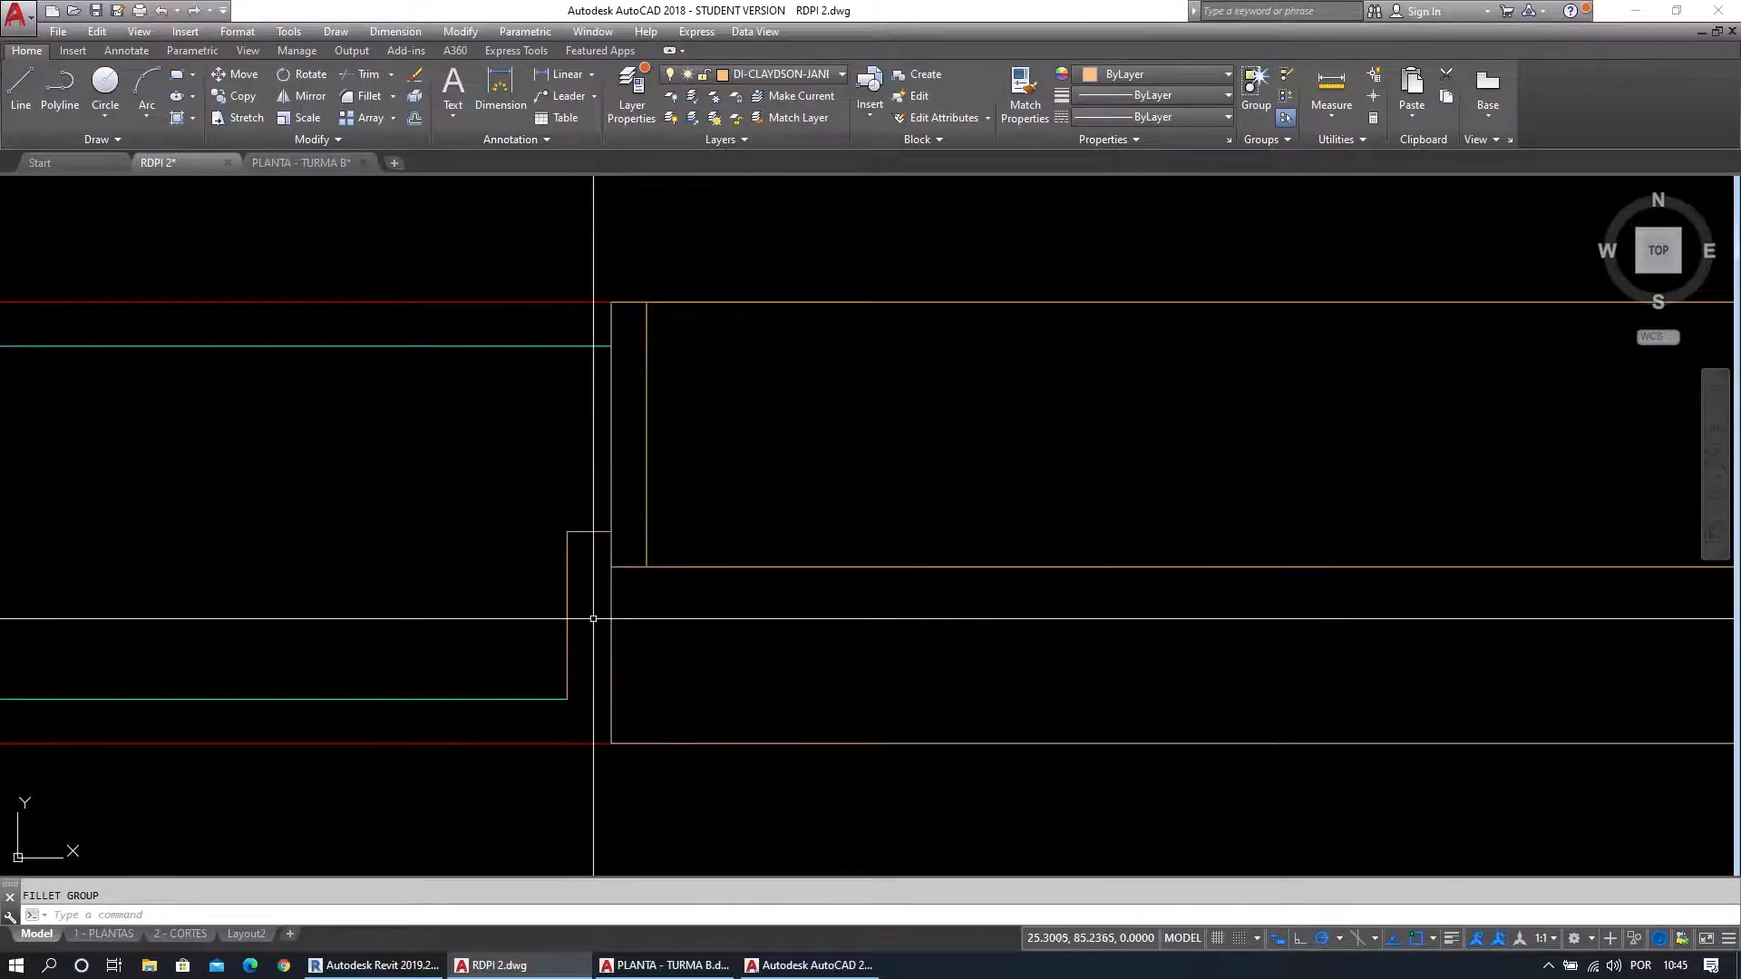
click(593, 618)
click(556, 560)
scroll(660, 610, down, 4)
key(Escape)
Mirror the two step lines of the left wall end about the opening's vertical centre axis, keeping the originals.
mouse_move(863, 623)
middle_down()
mouse_move(770, 614)
mouse_move(789, 633)
middle_up()
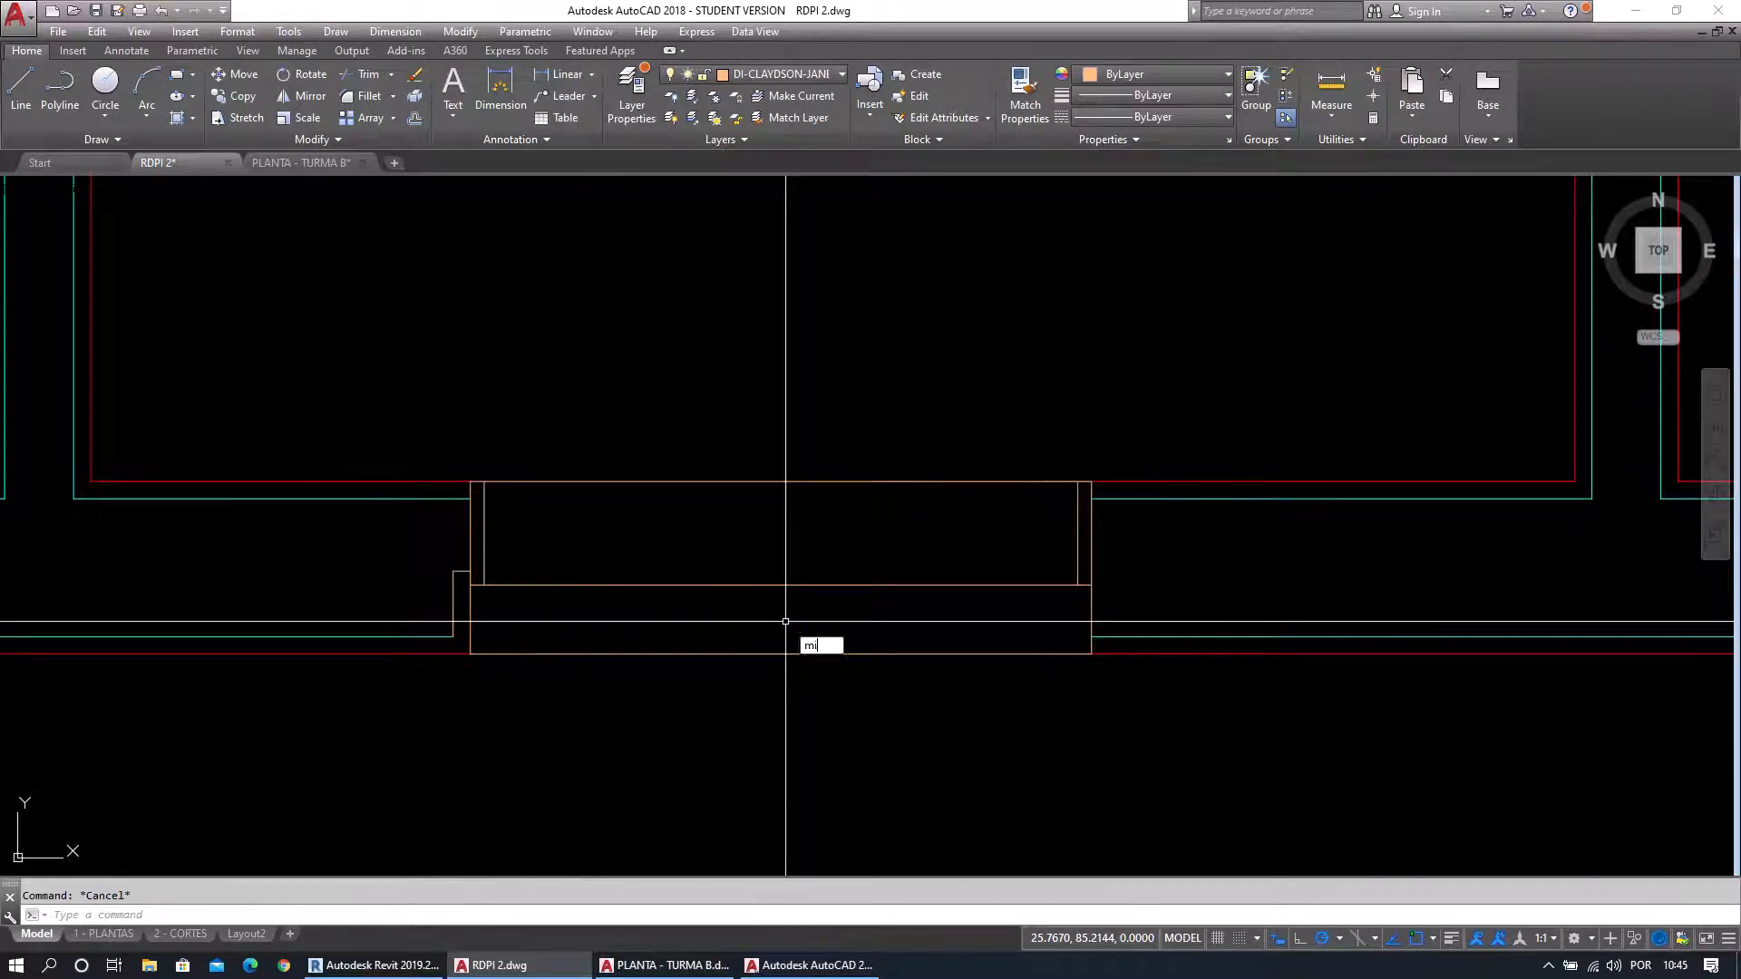
key(Escape)
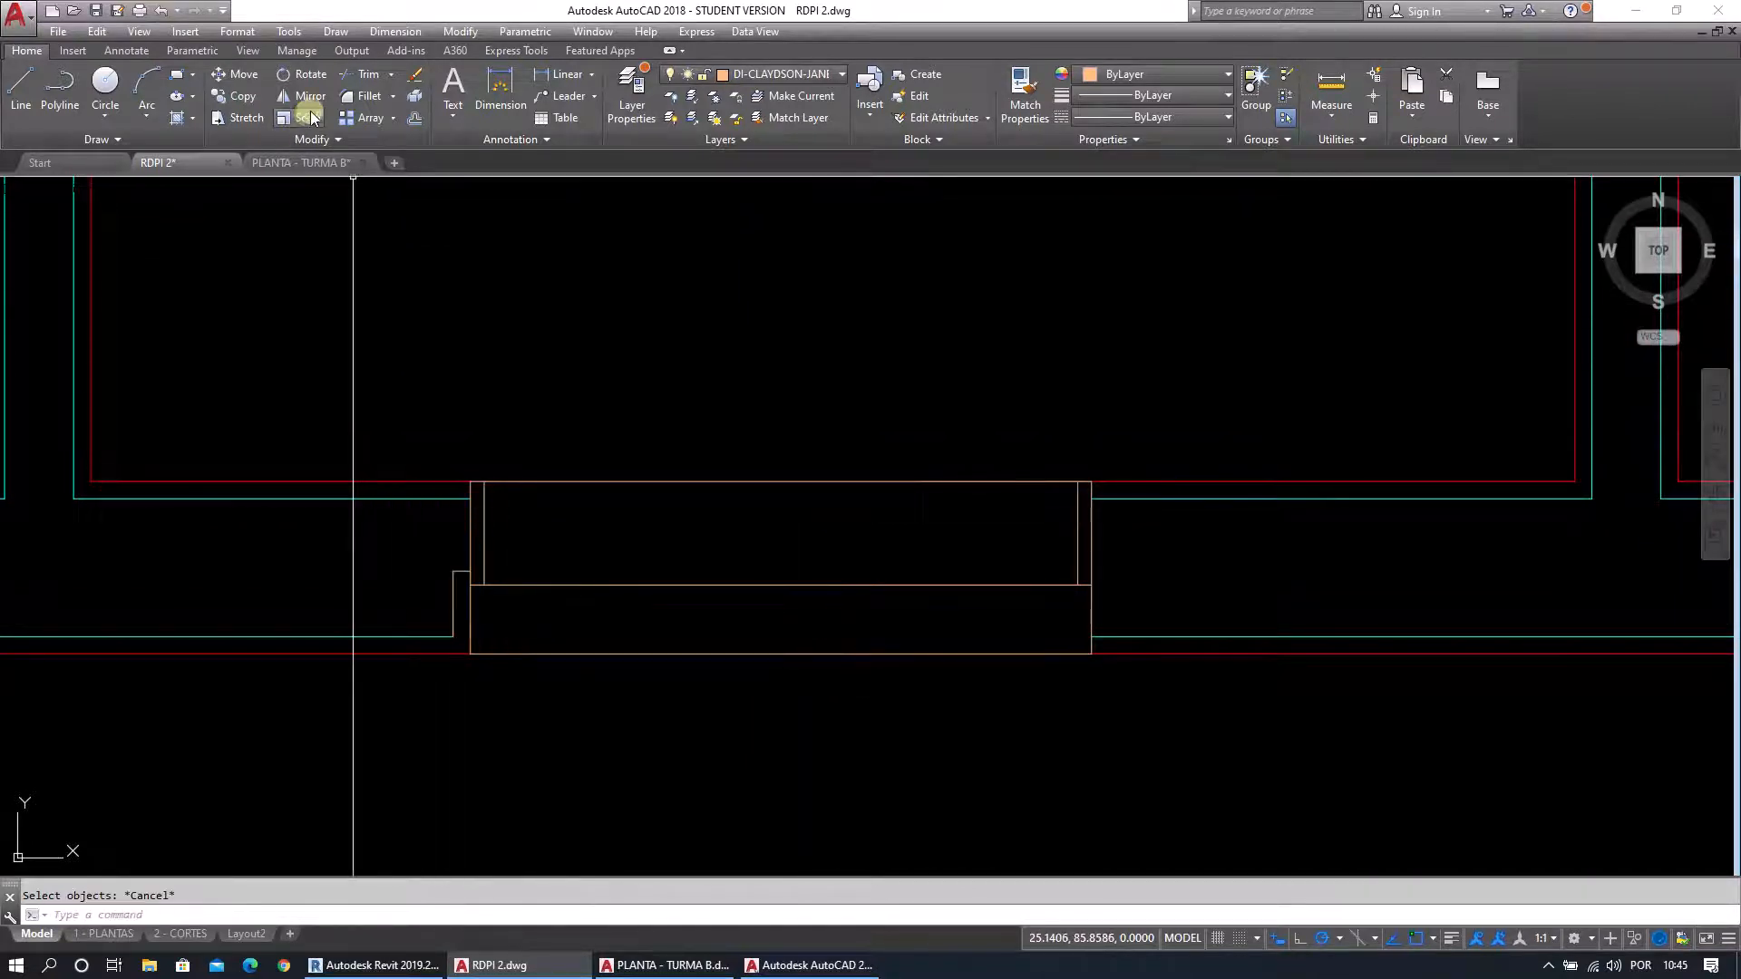
click(304, 75)
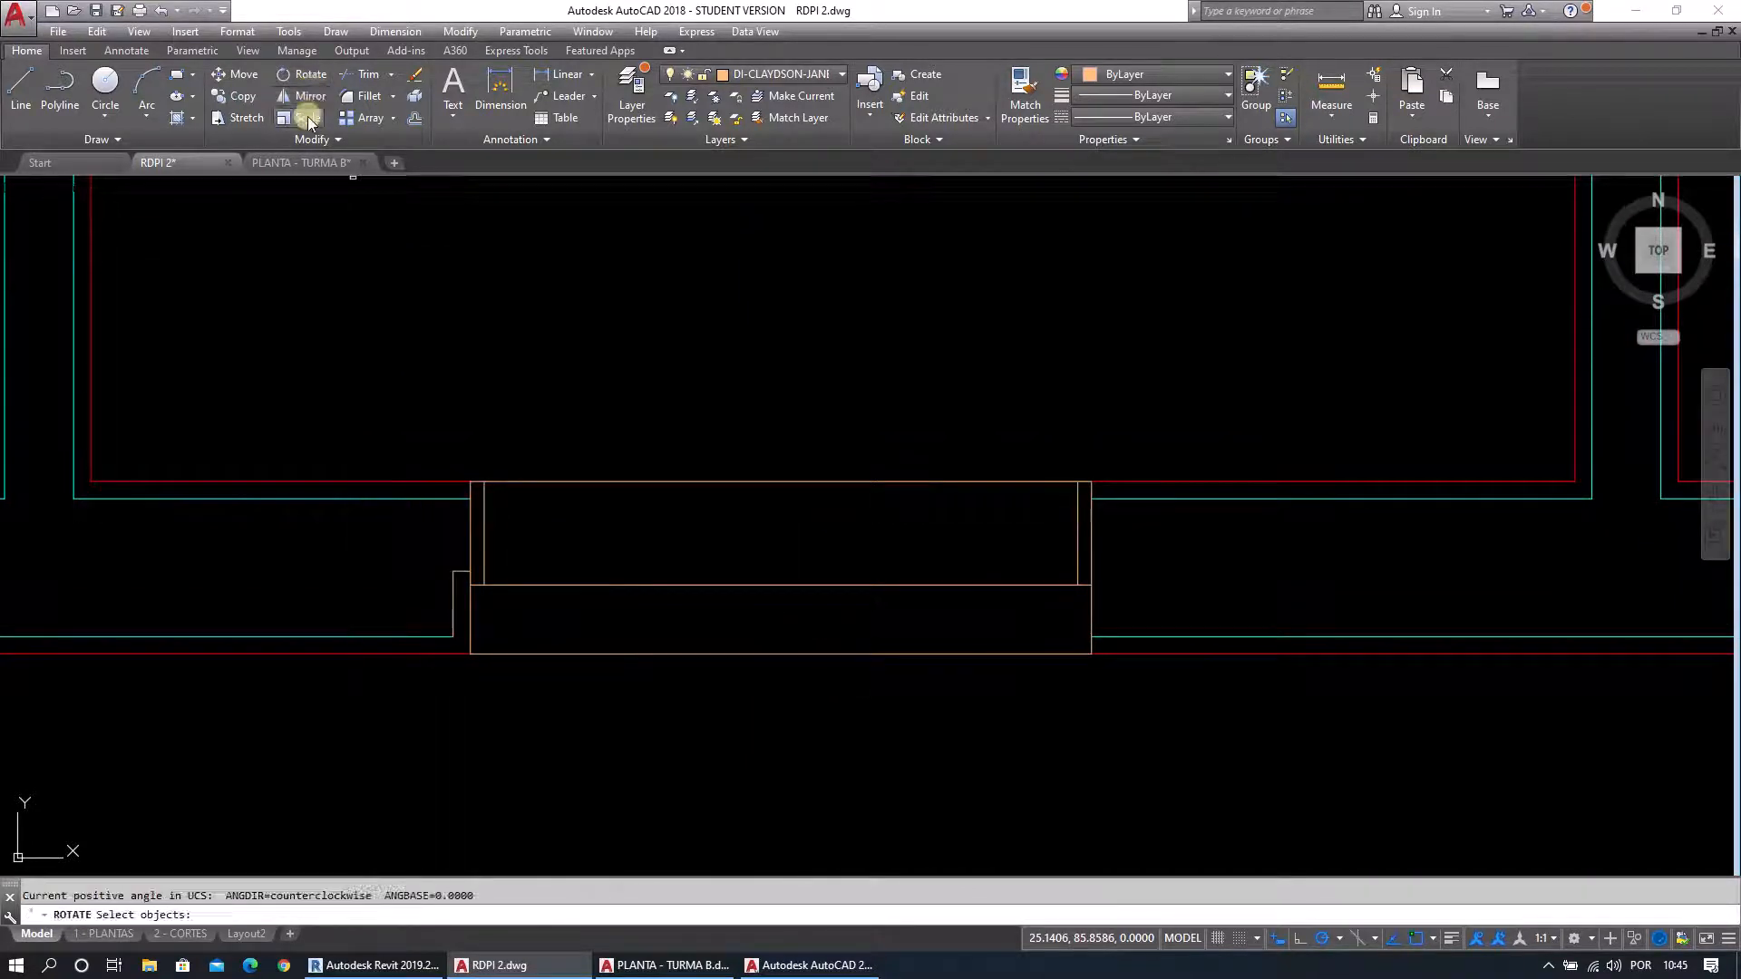
click(426, 560)
click(505, 655)
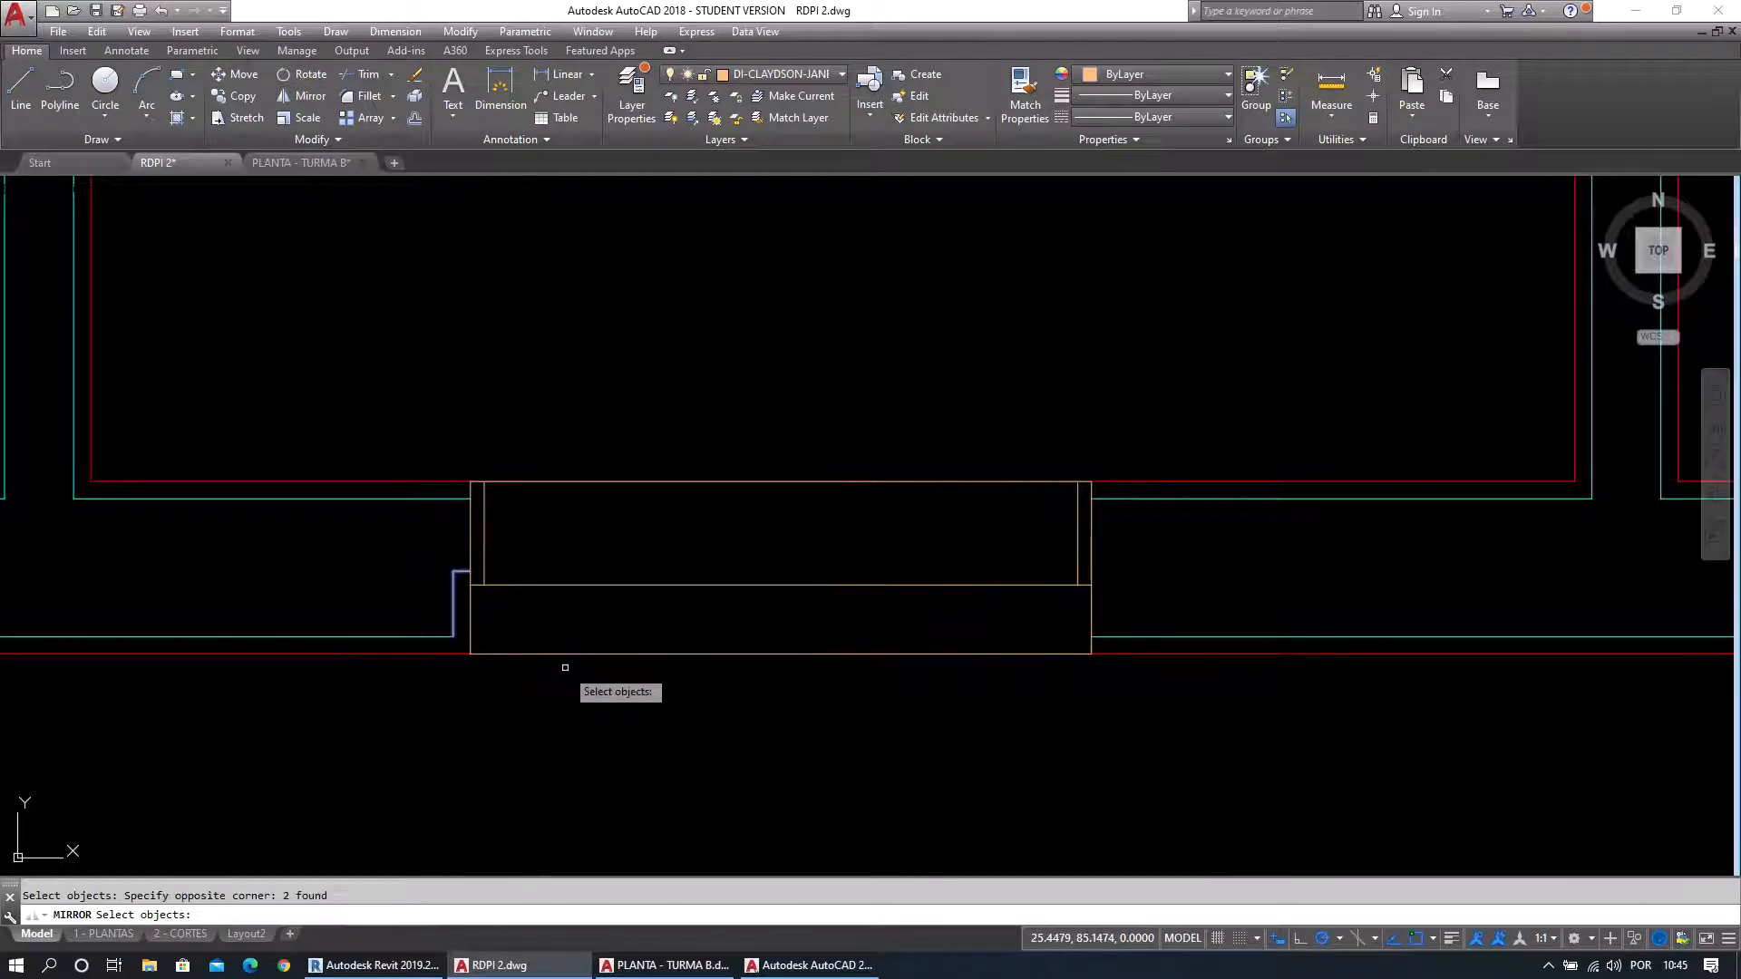
key(Return)
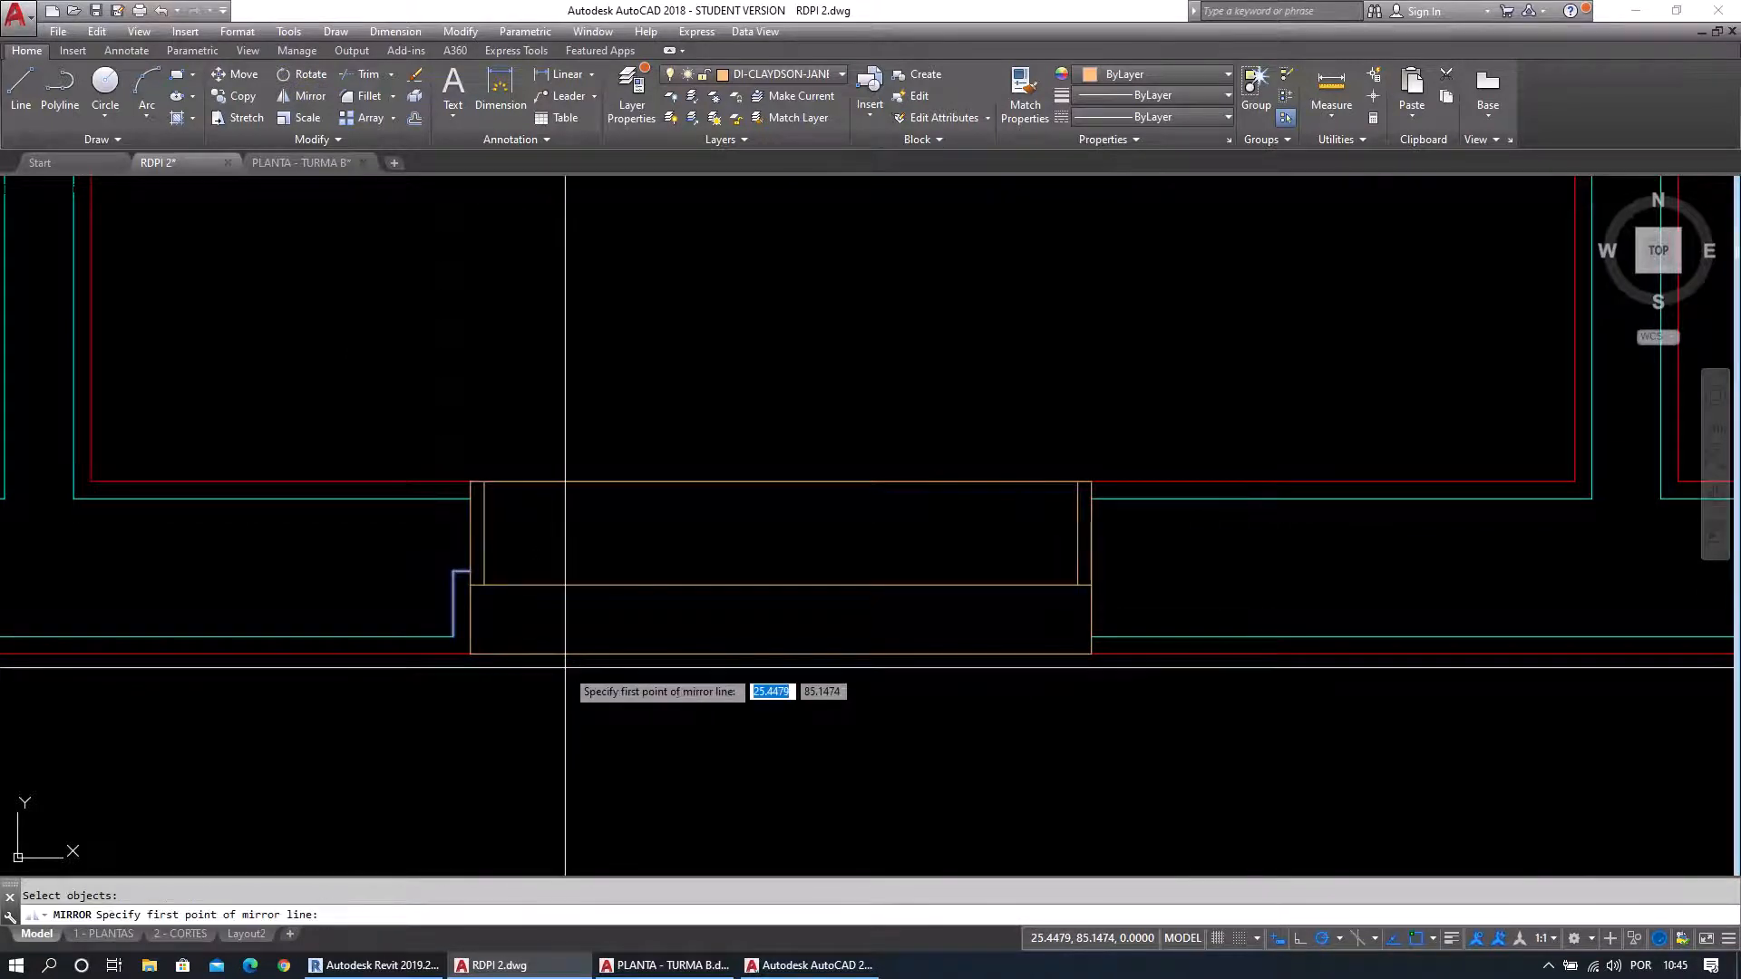
click(781, 585)
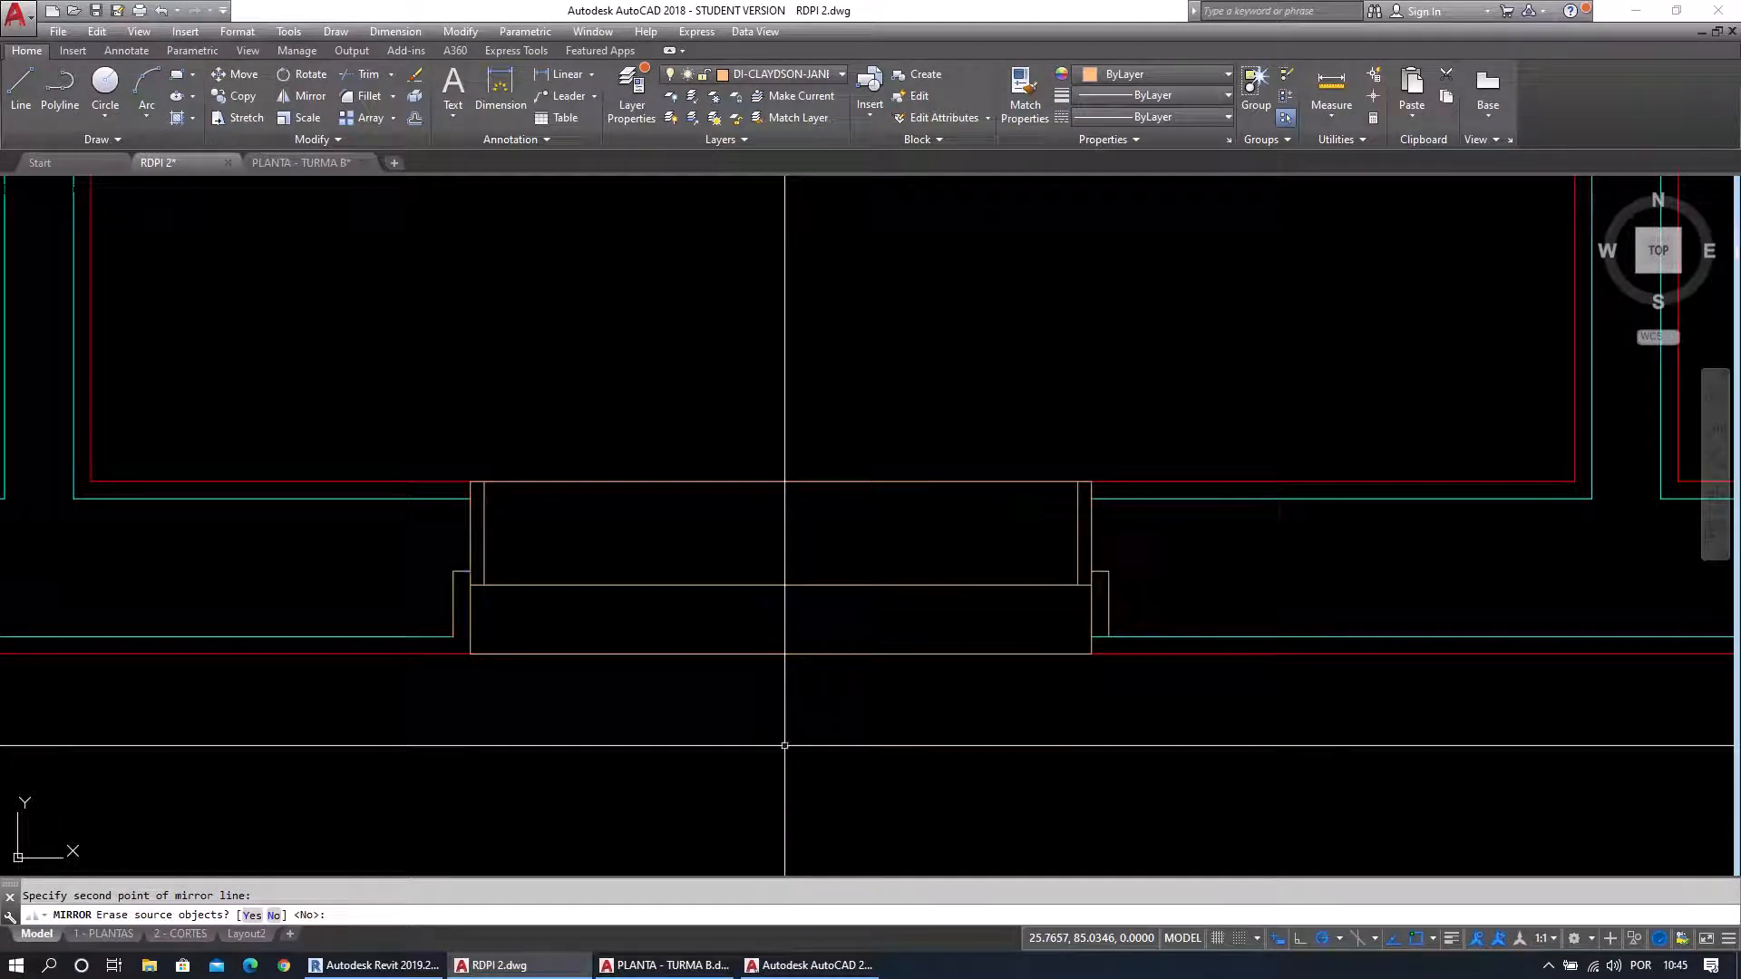
key(Escape)
Fillet the left step's two lines and the wall's lower cyan line together at zero radius.
scroll(1150, 640, up, 4)
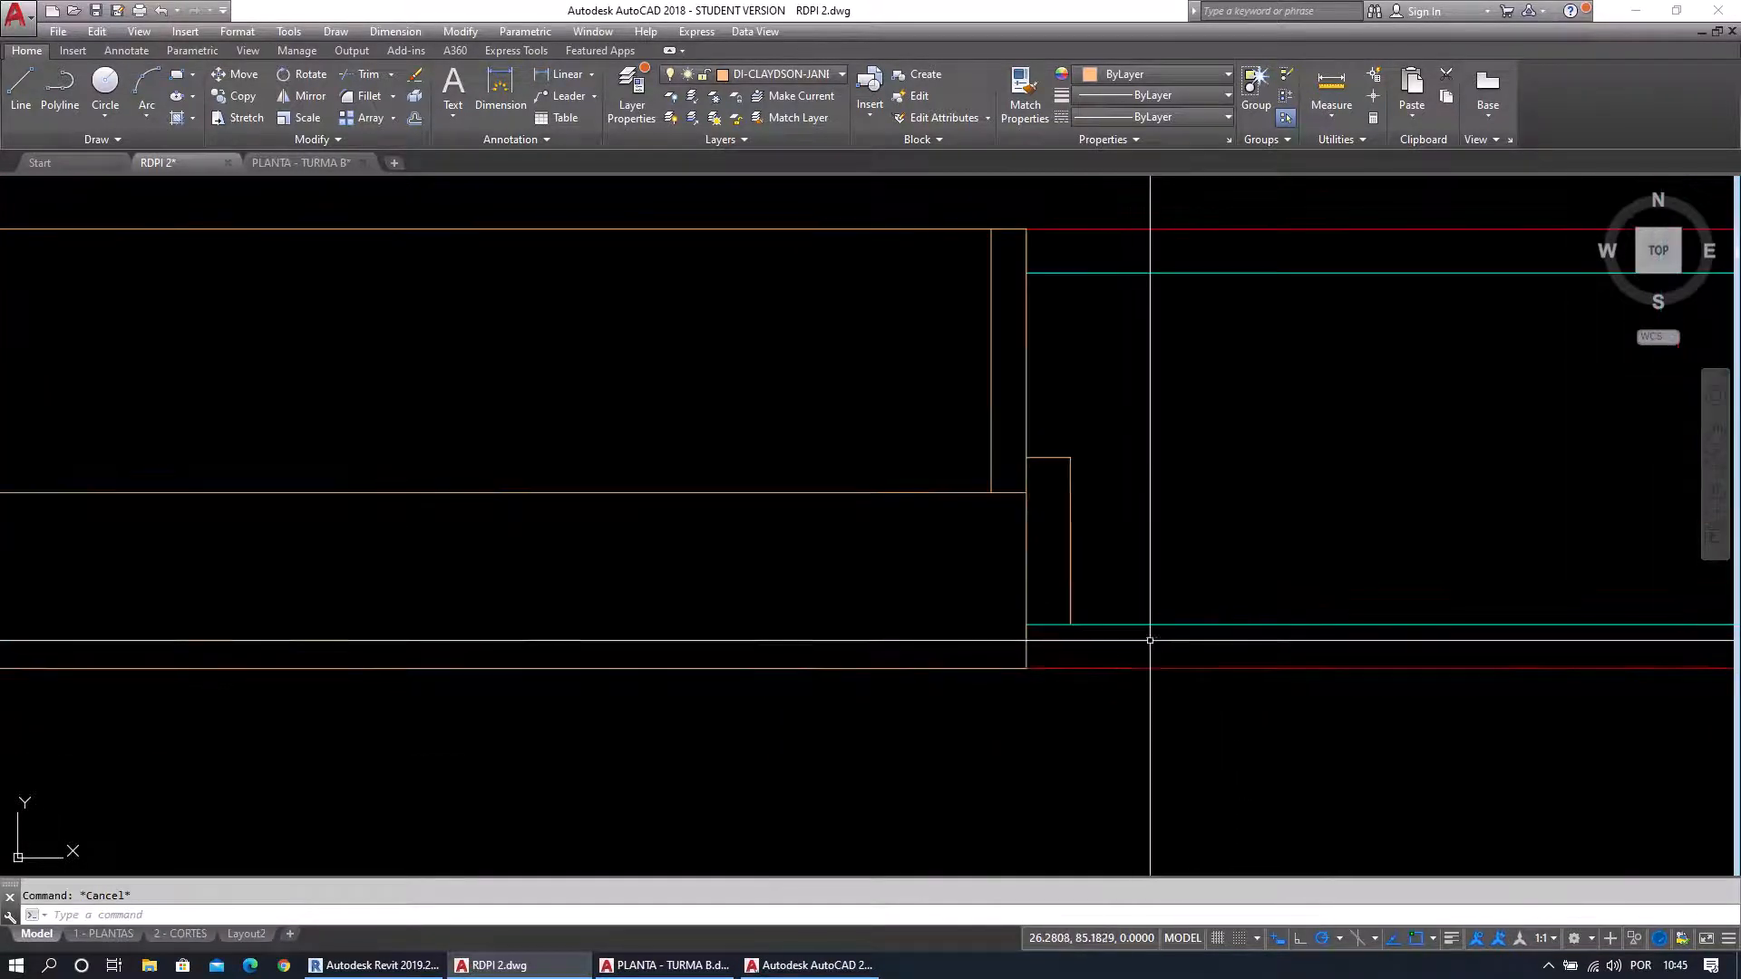
scroll(1150, 640, down, 3)
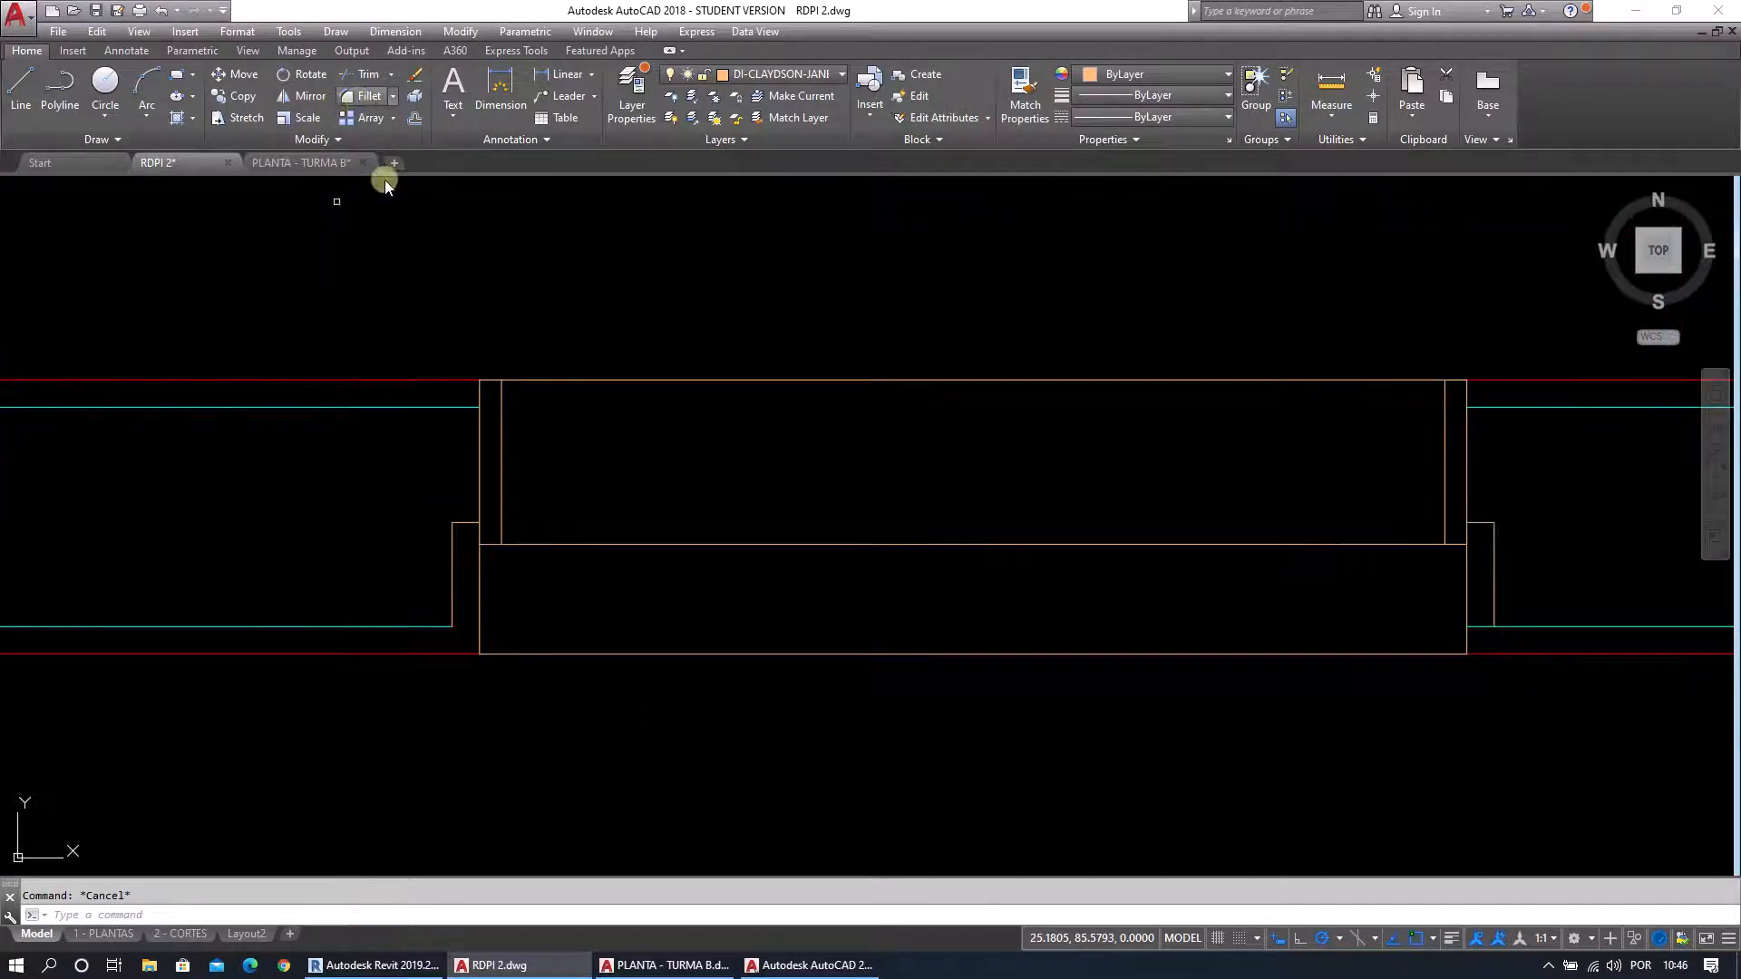
click(444, 624)
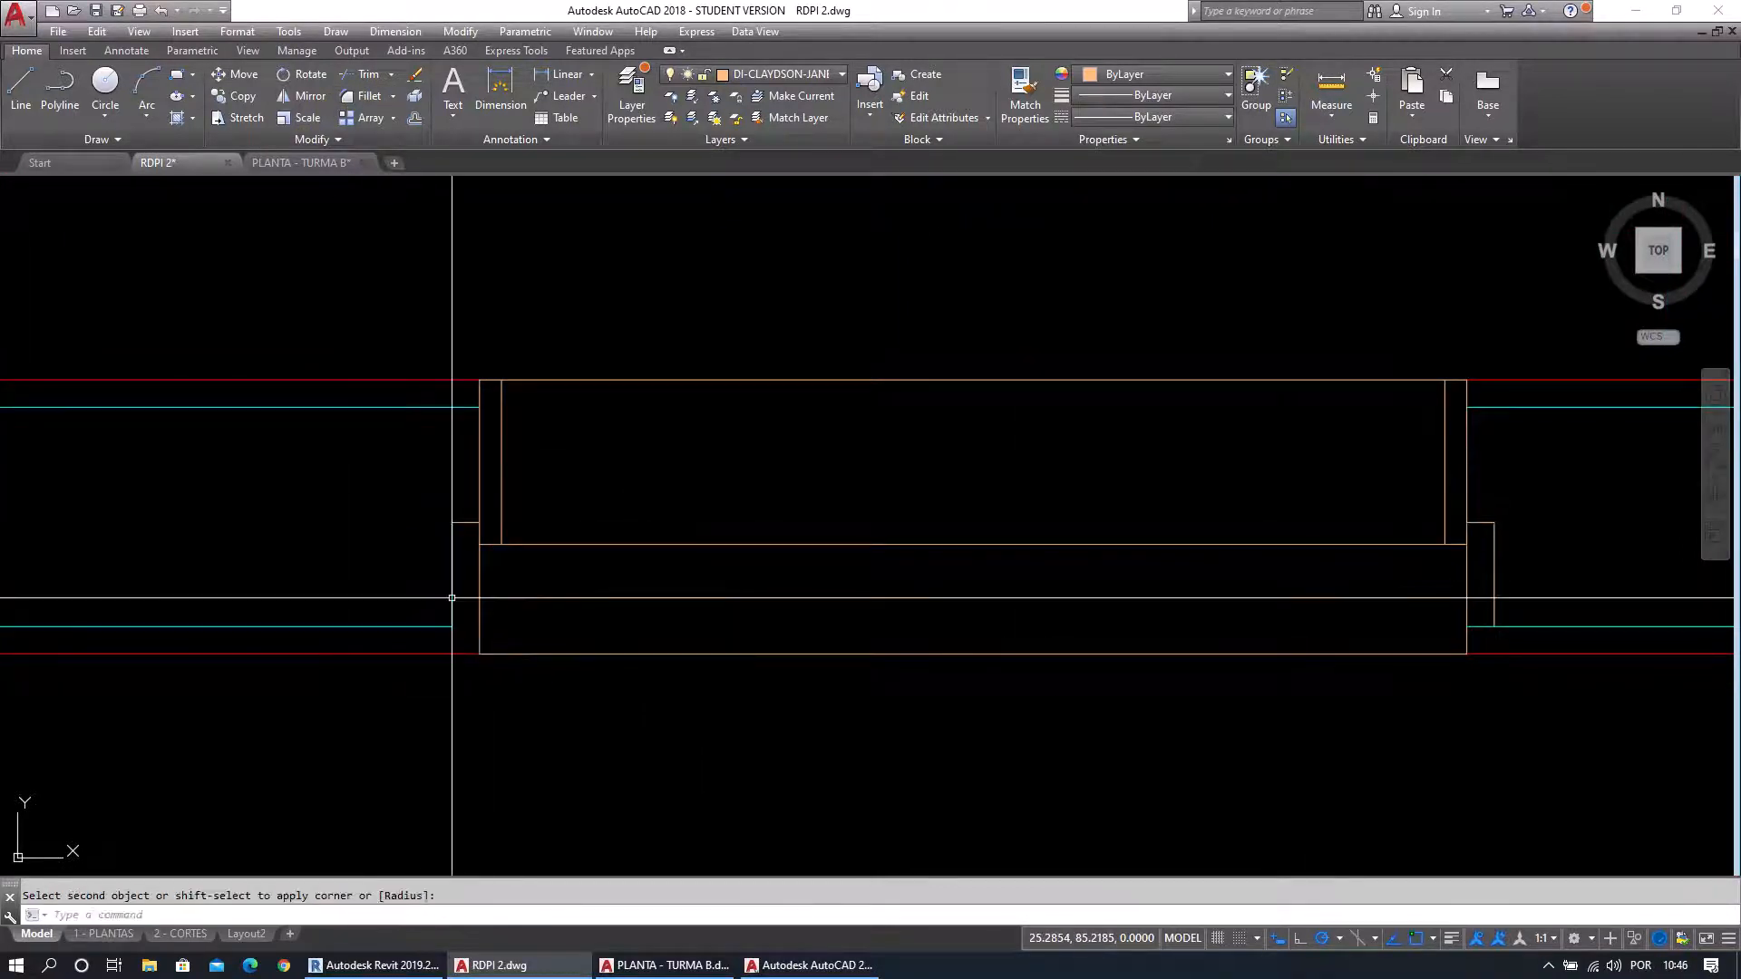
click(453, 563)
key(Return)
click(452, 559)
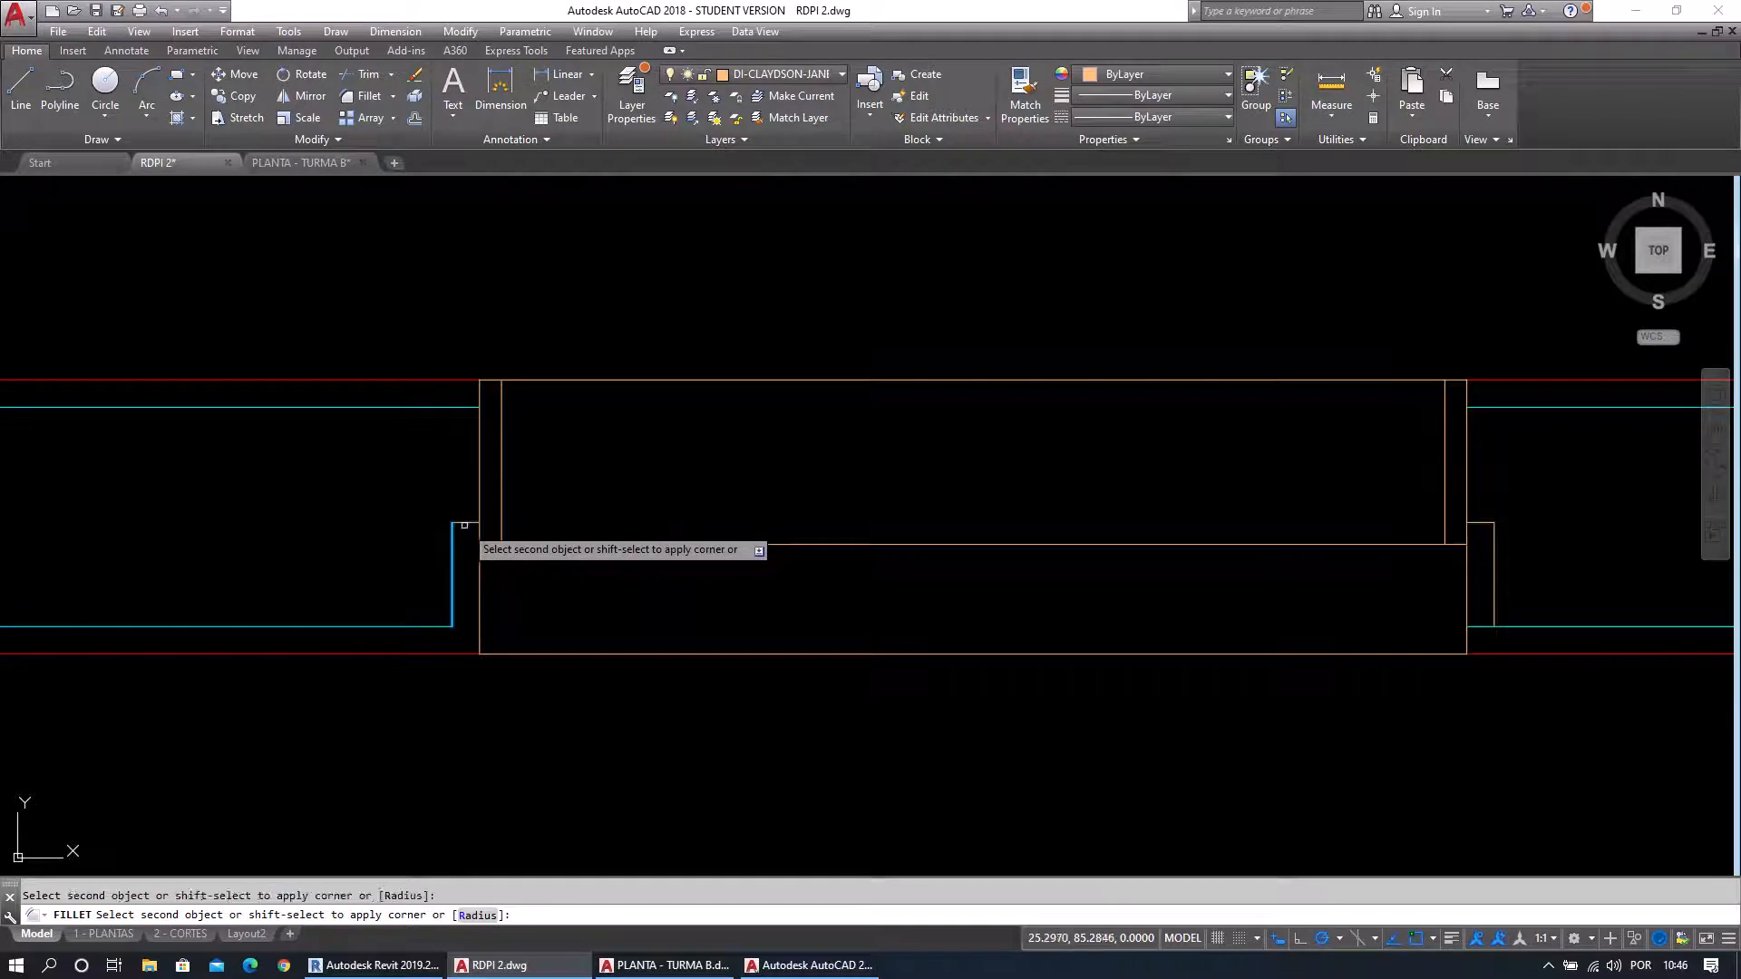
key(Escape)
Fillet the mirrored step's lines with the lower cyan wall line to the right of the opening at zero radius.
middle_drag(1403, 696, 805, 700)
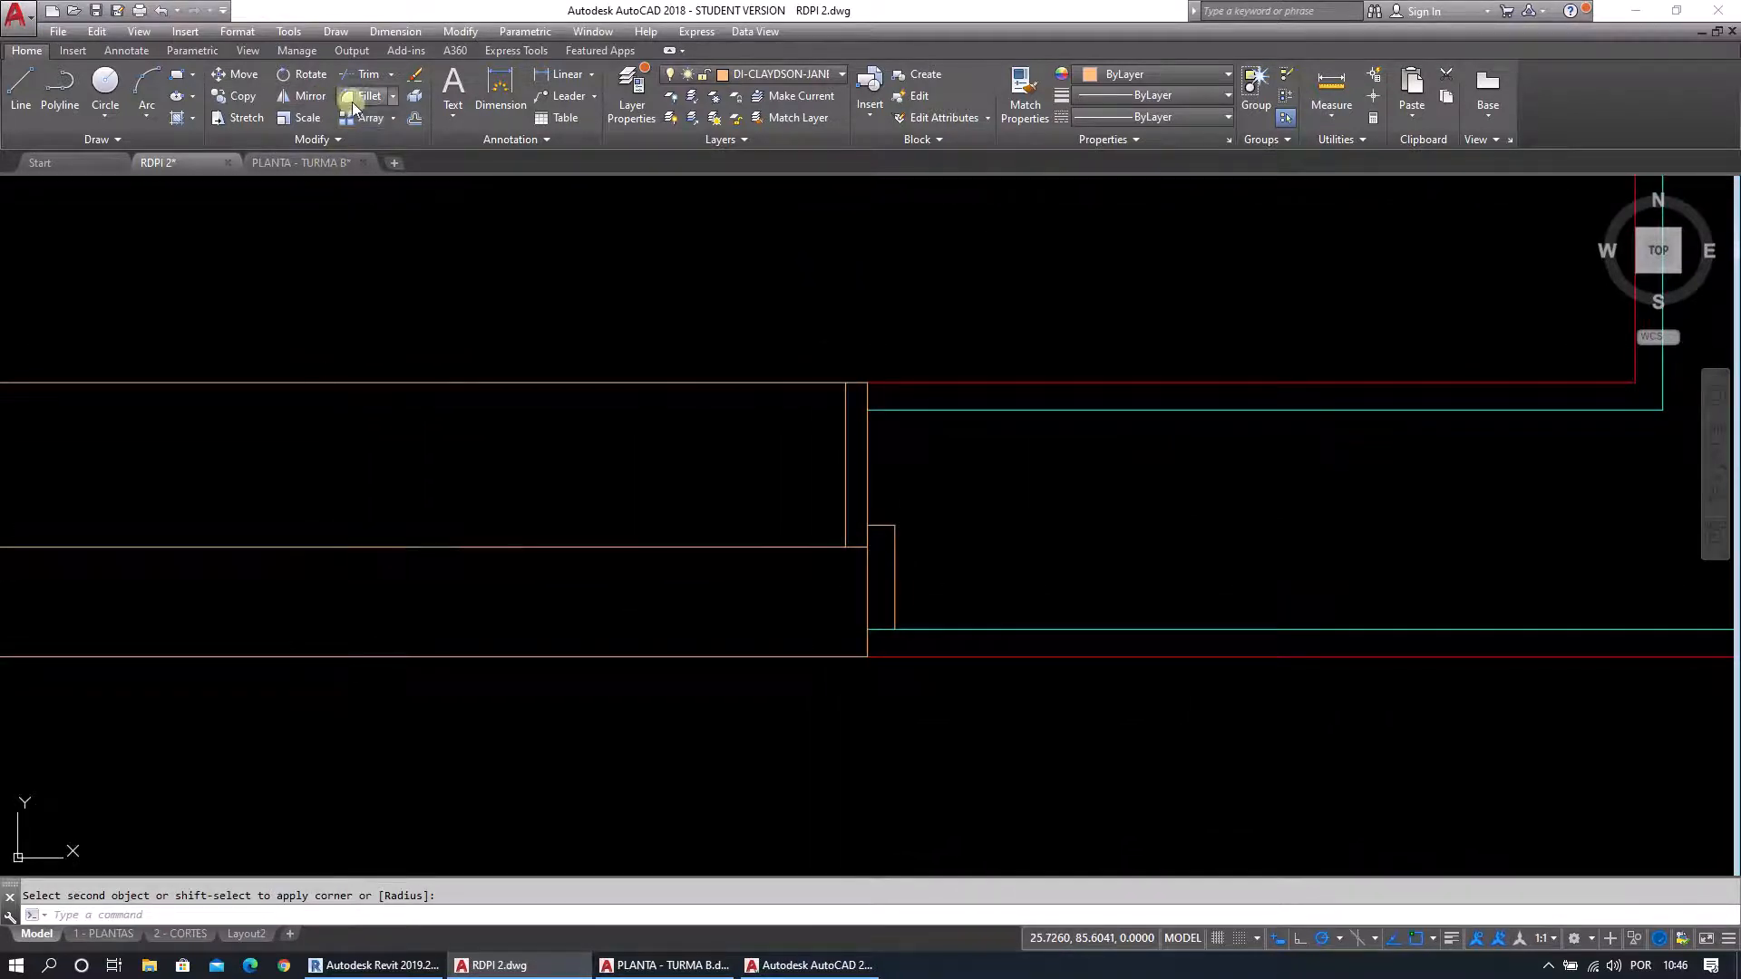
click(922, 629)
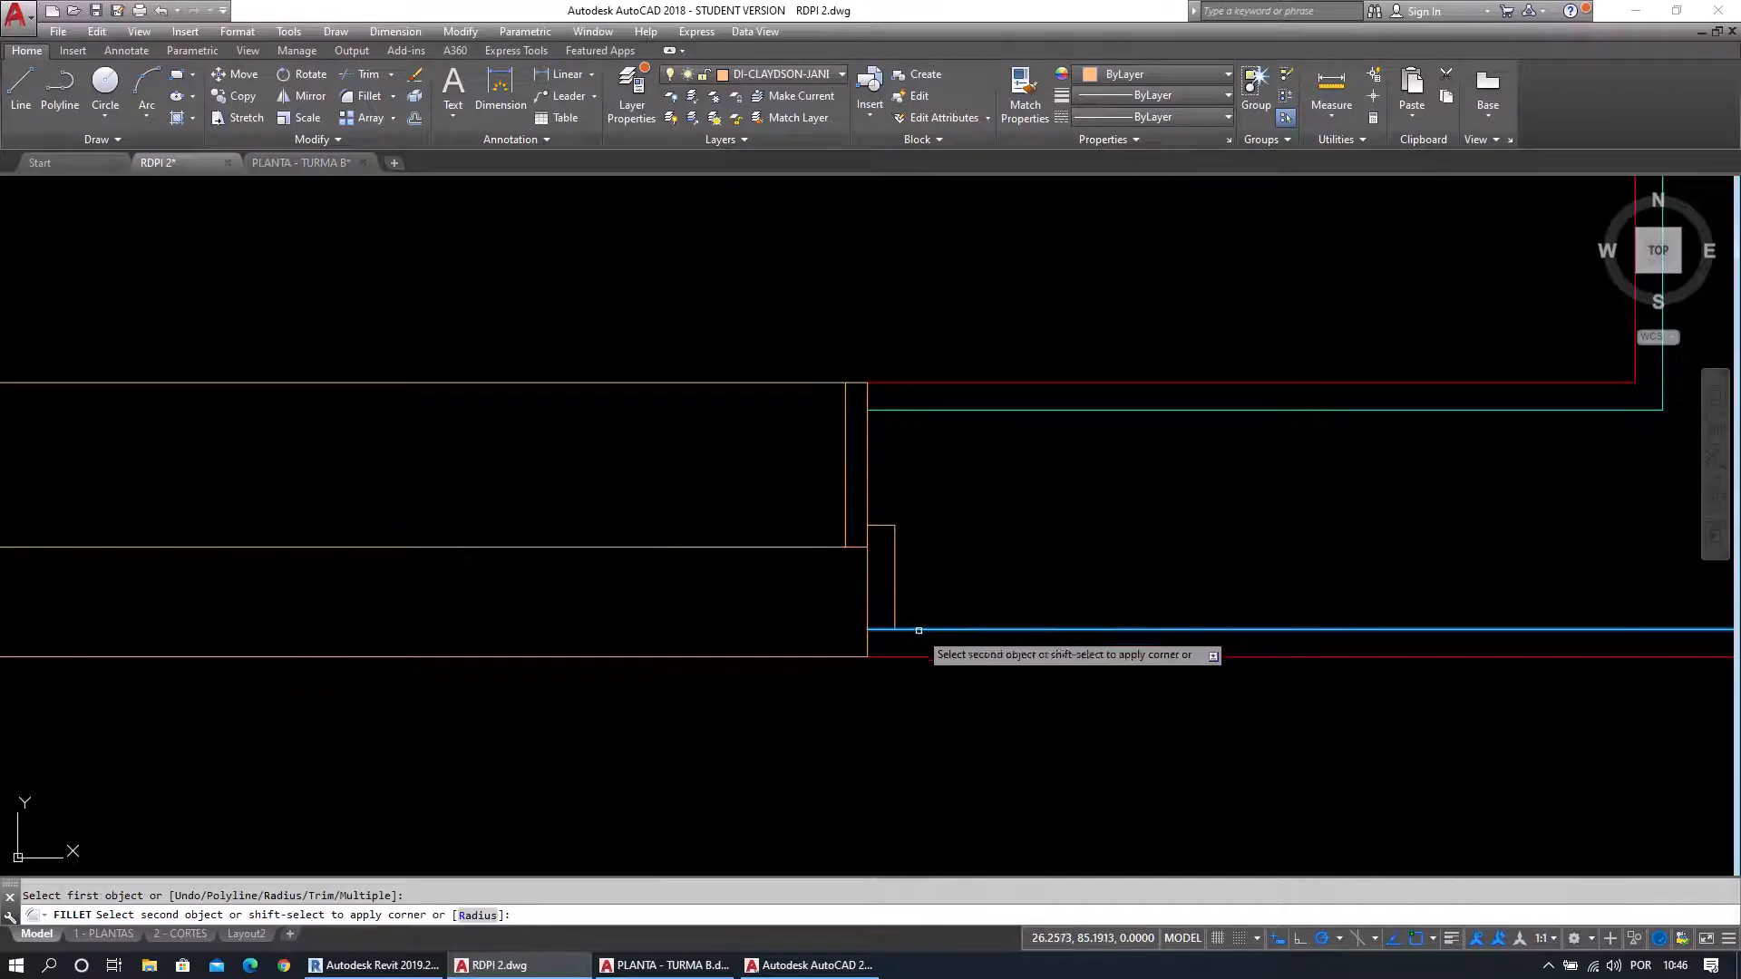
click(894, 585)
key(Return)
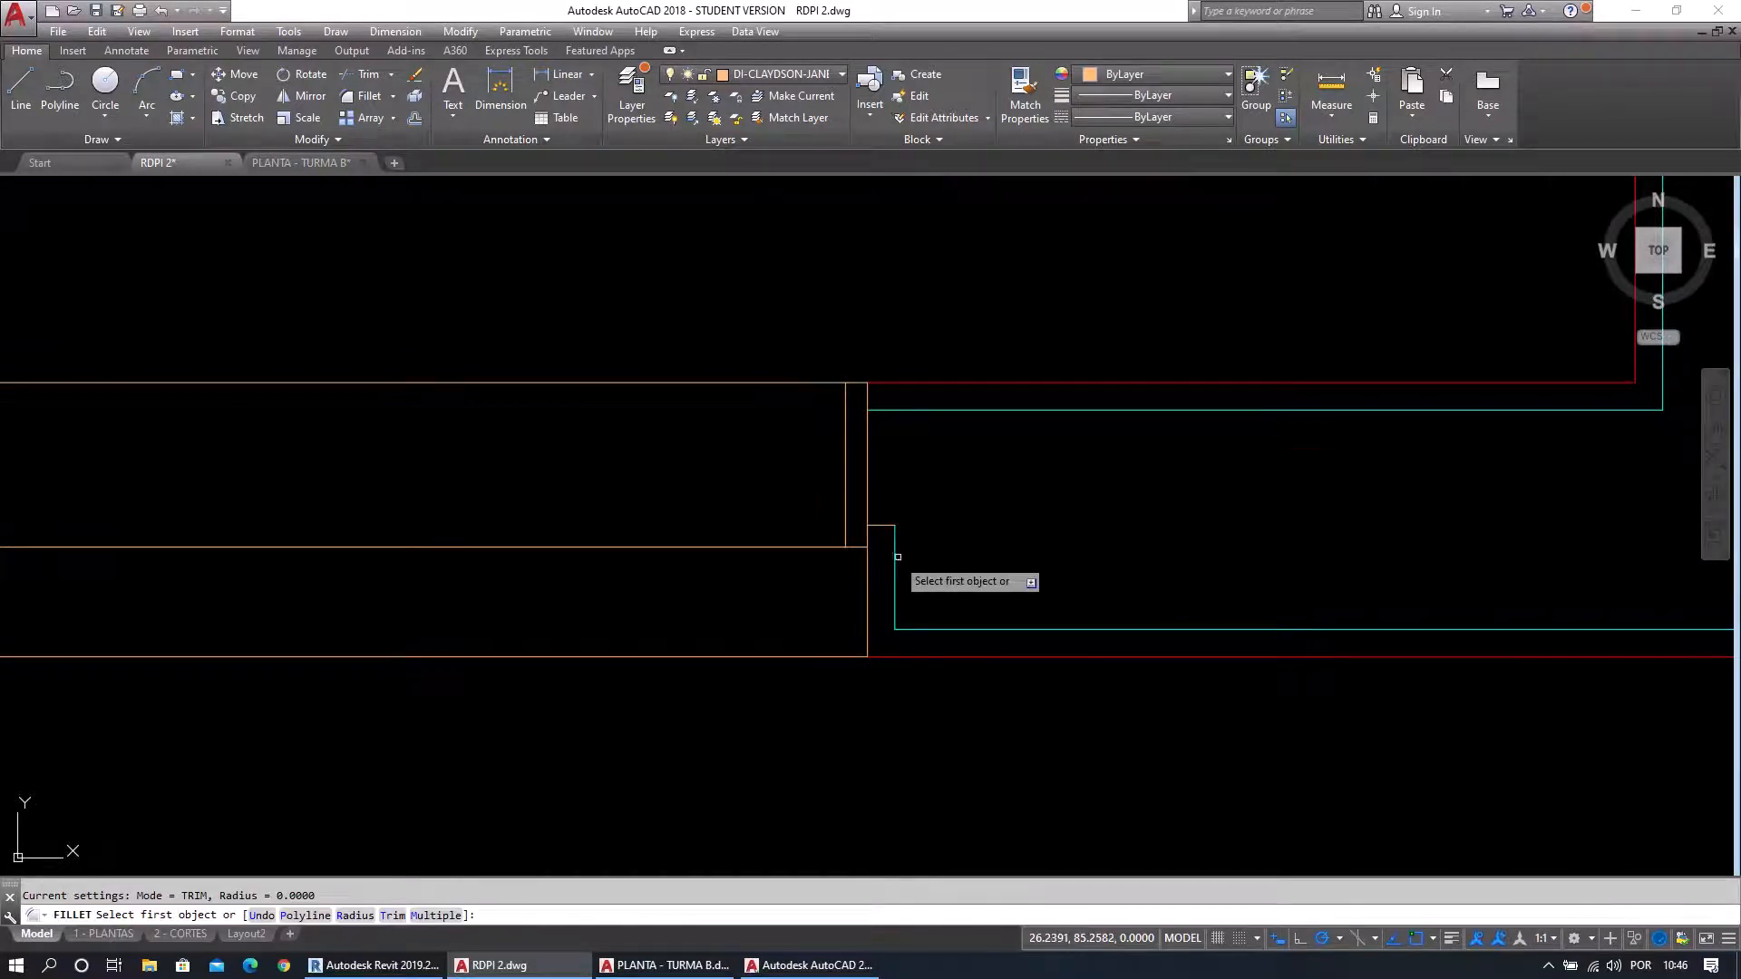
click(896, 557)
scroll(944, 626, down, 5)
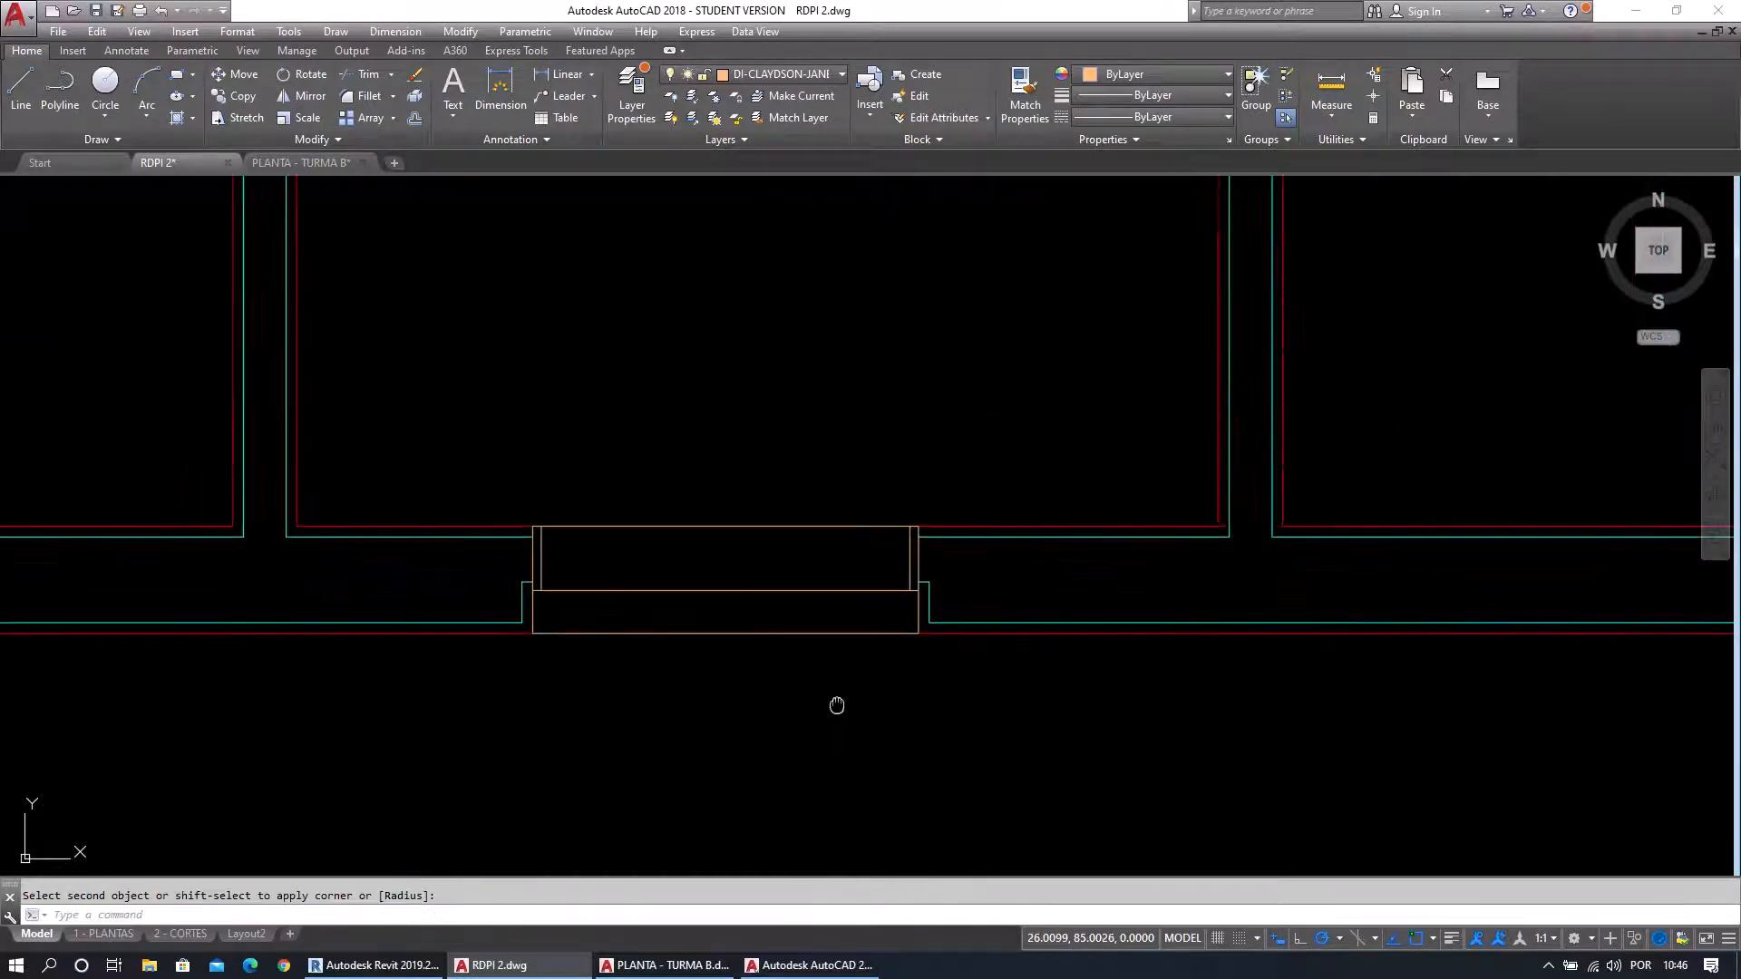
Compare the new opening's frame and stepped wall ends with the completed four-sash sliding window.
mouse_move(837, 705)
middle_down()
mouse_move(928, 702)
mouse_move(973, 742)
middle_up()
scroll(663, 614, down, 4)
middle_drag(90, 612, 400, 585)
scroll(400, 583, up, 4)
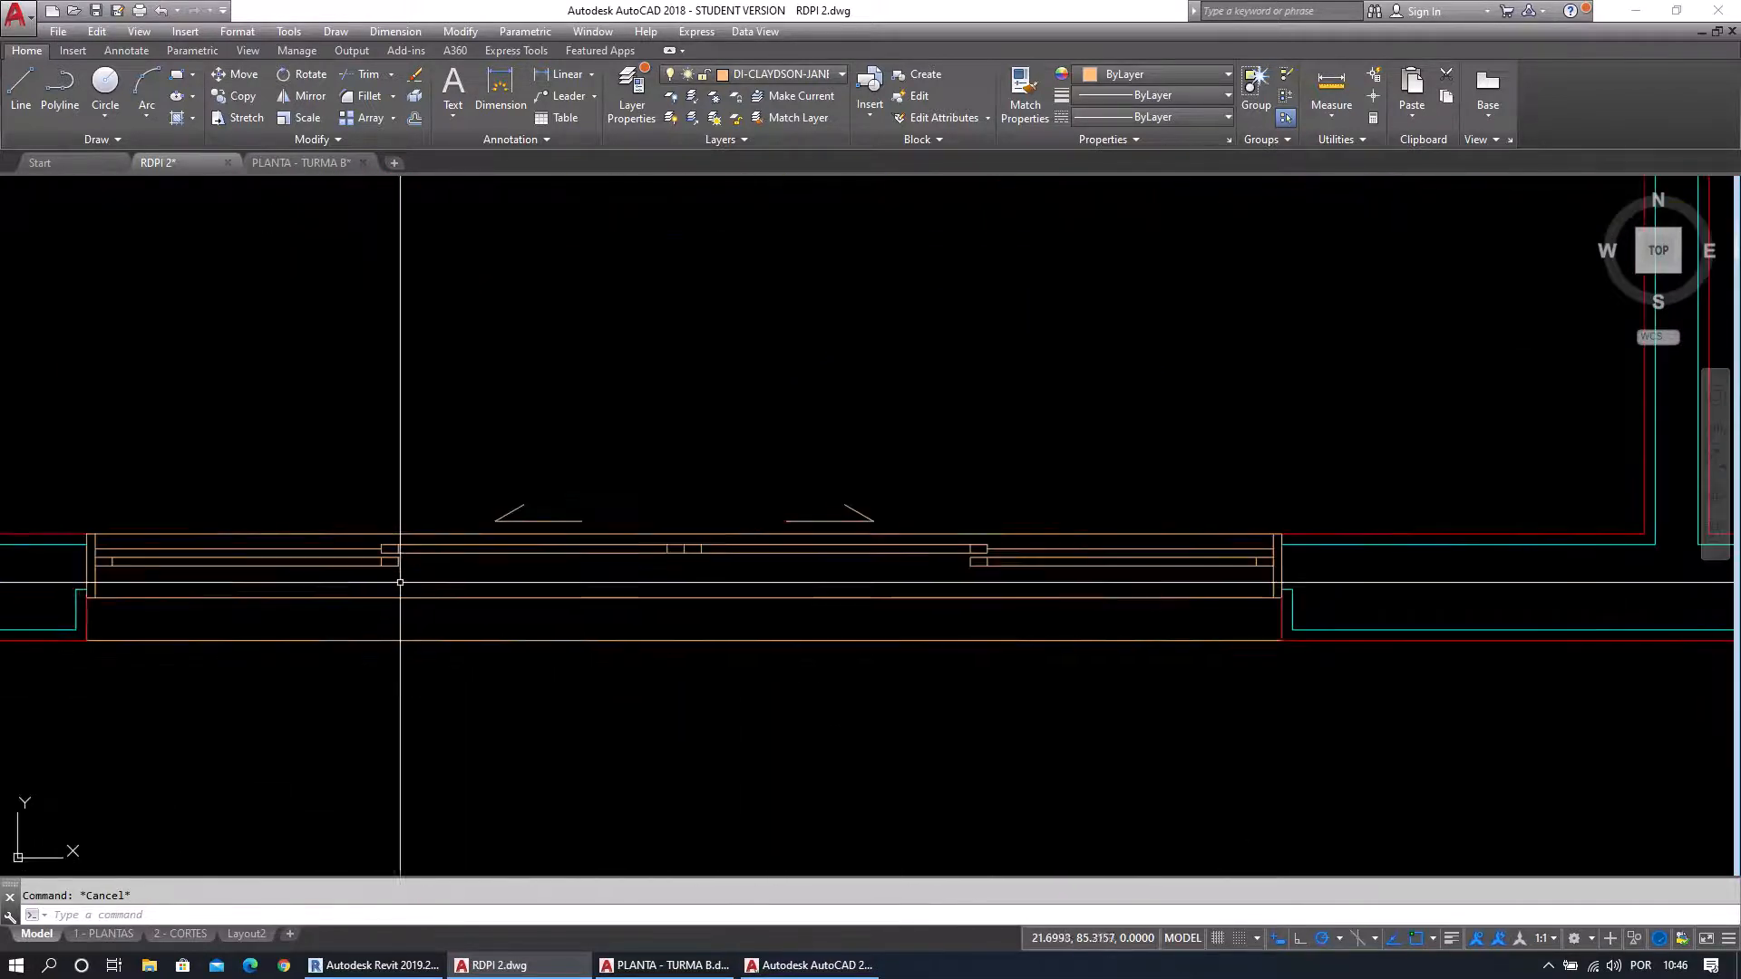
scroll(927, 633, down, 2)
middle_drag(1043, 648, 773, 588)
scroll(699, 505, up, 2)
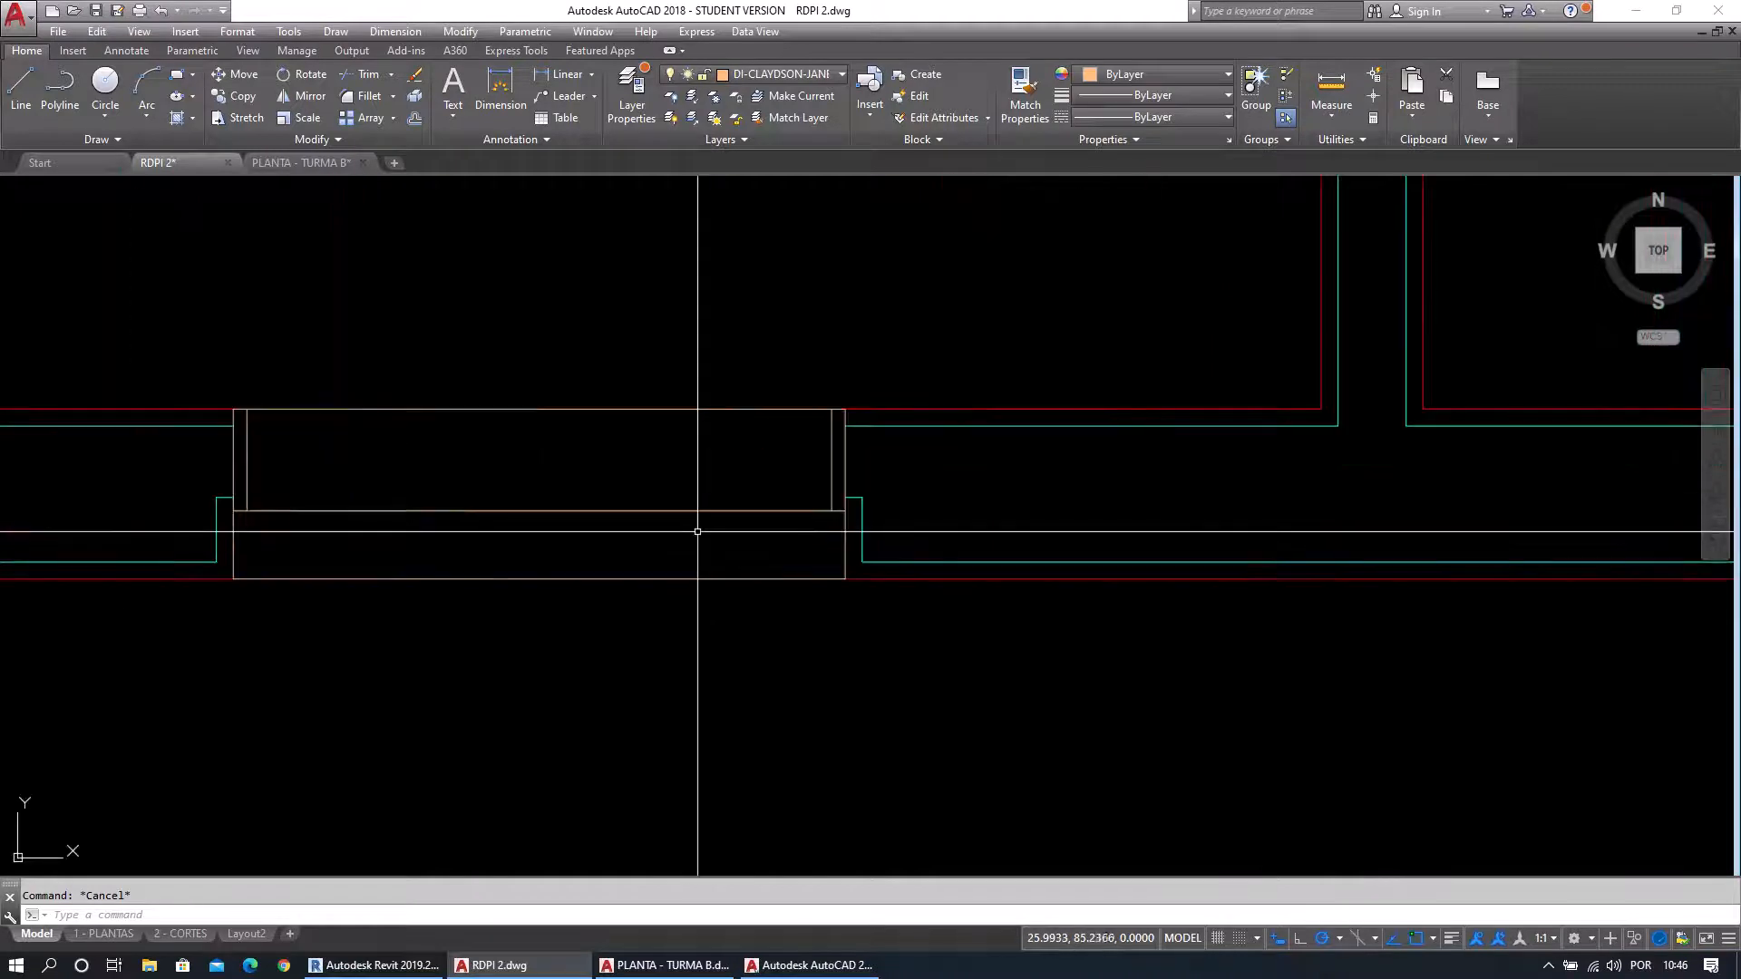
middle_drag(700, 505, 848, 587)
middle_drag(642, 671, 714, 691)
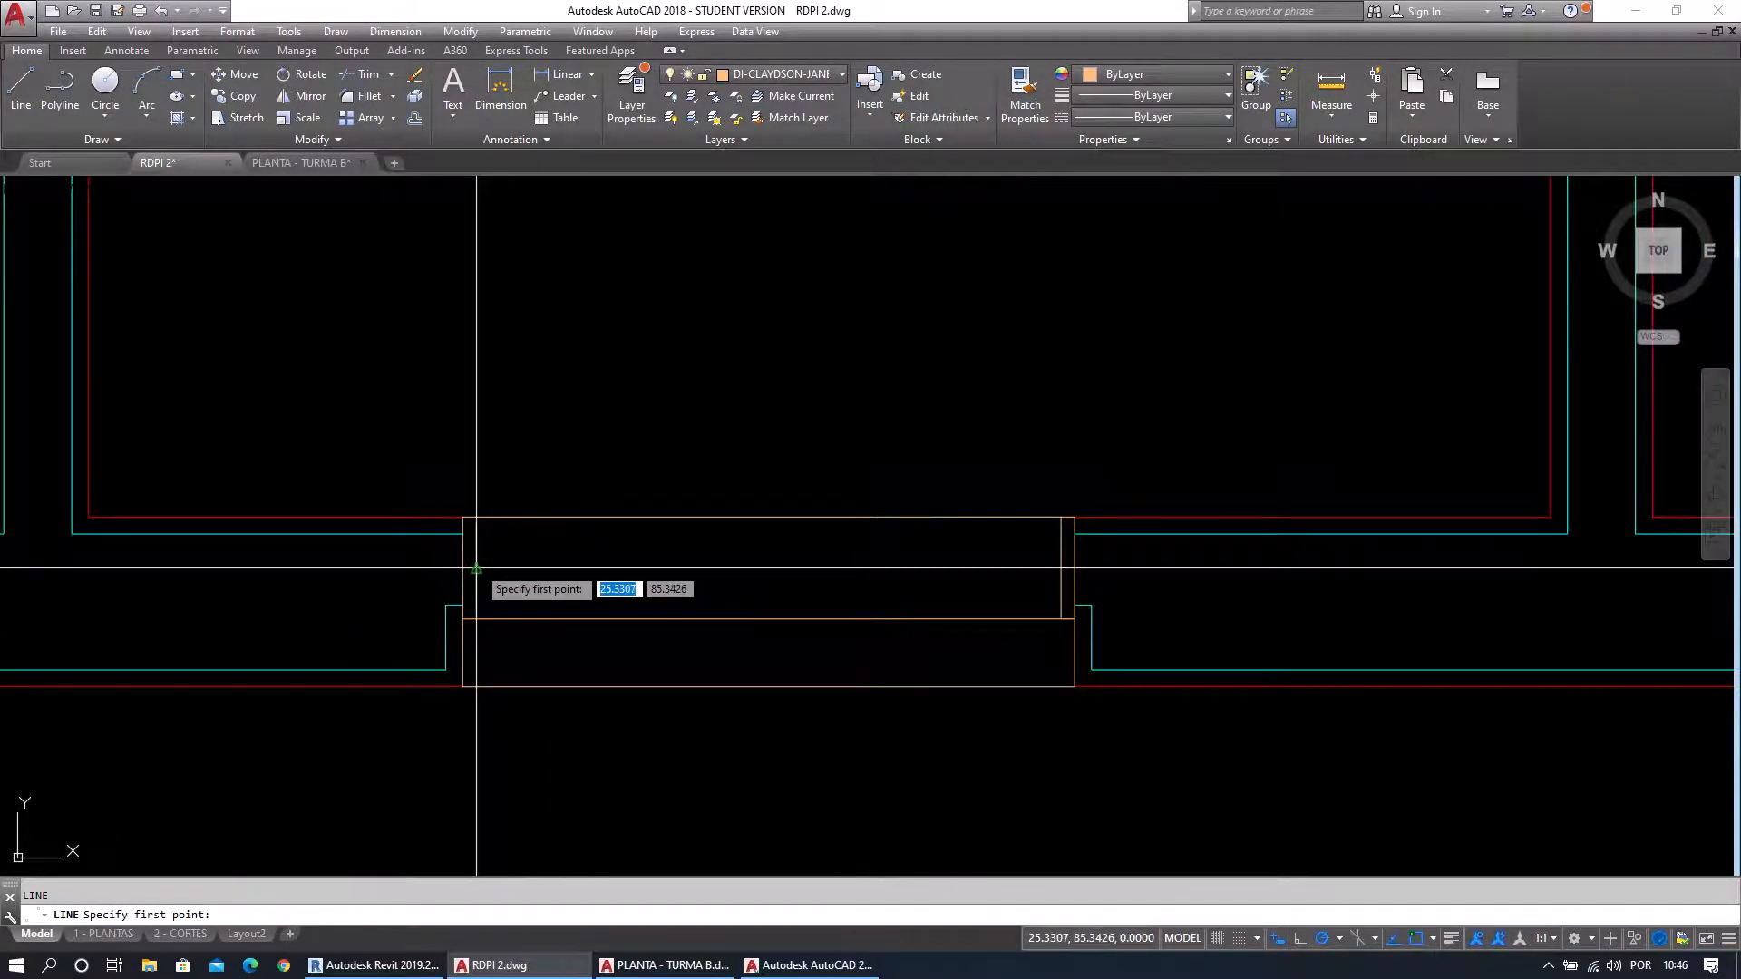
Draw a horizontal line across the opening between the midpoints of the two inner jamb lines.
click(476, 519)
click(1061, 568)
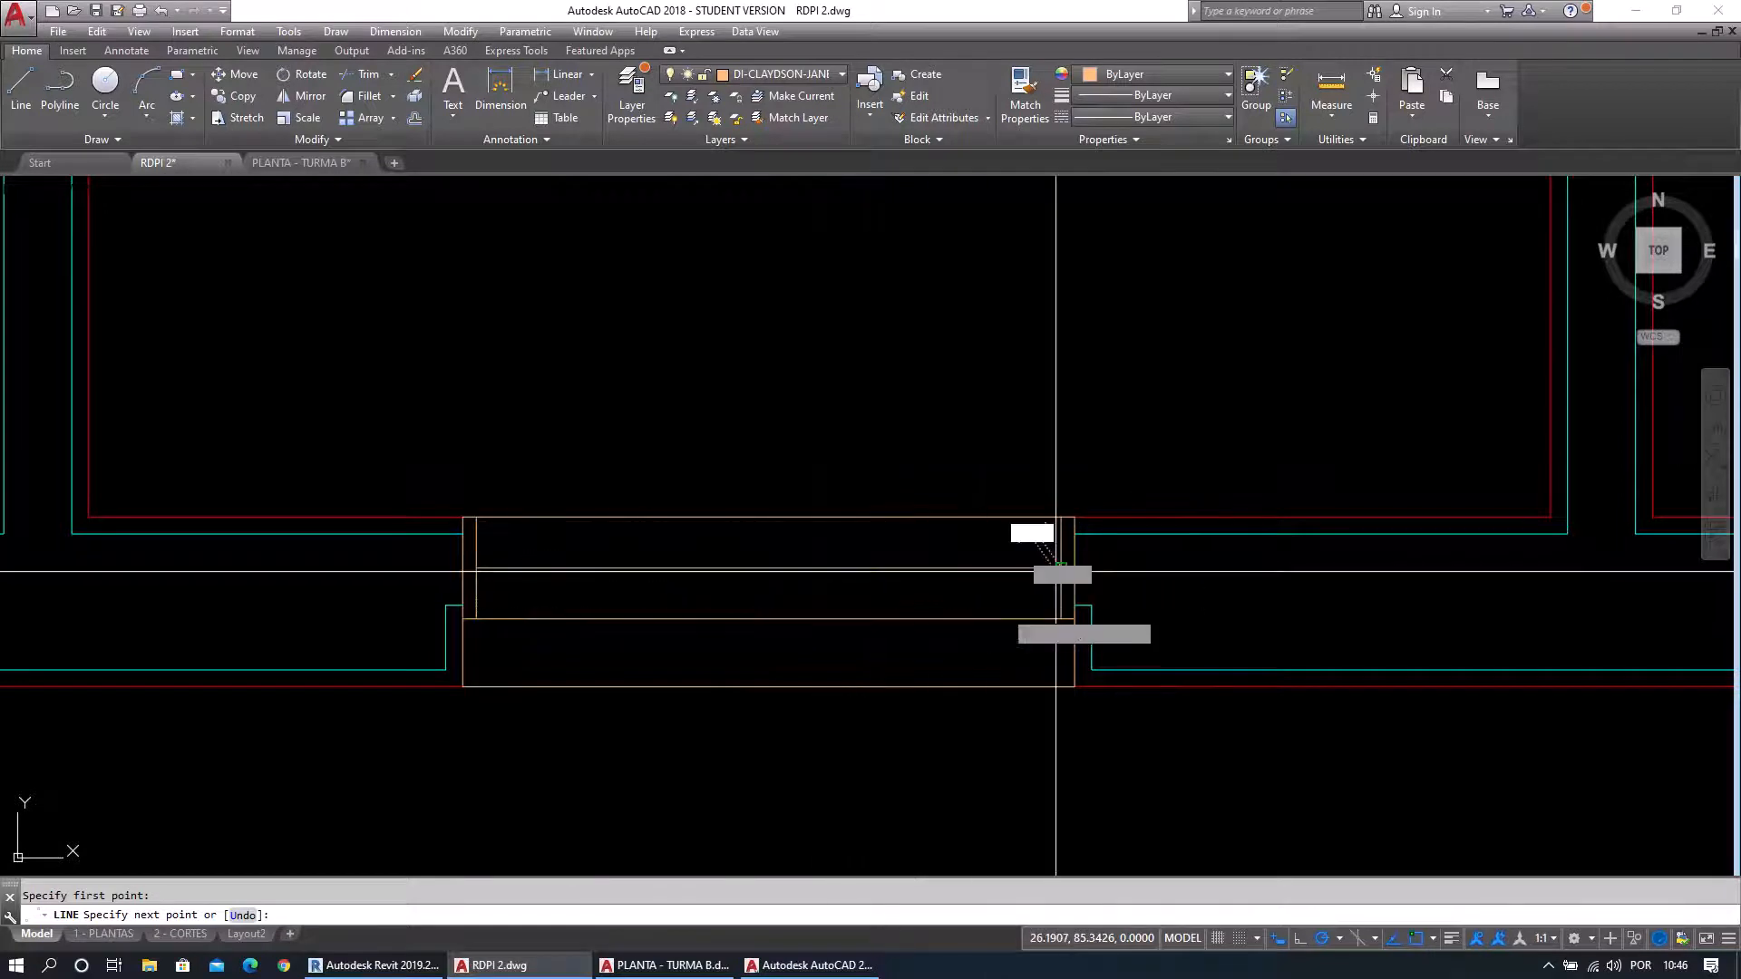
key(Escape)
scroll(738, 647, up, 2)
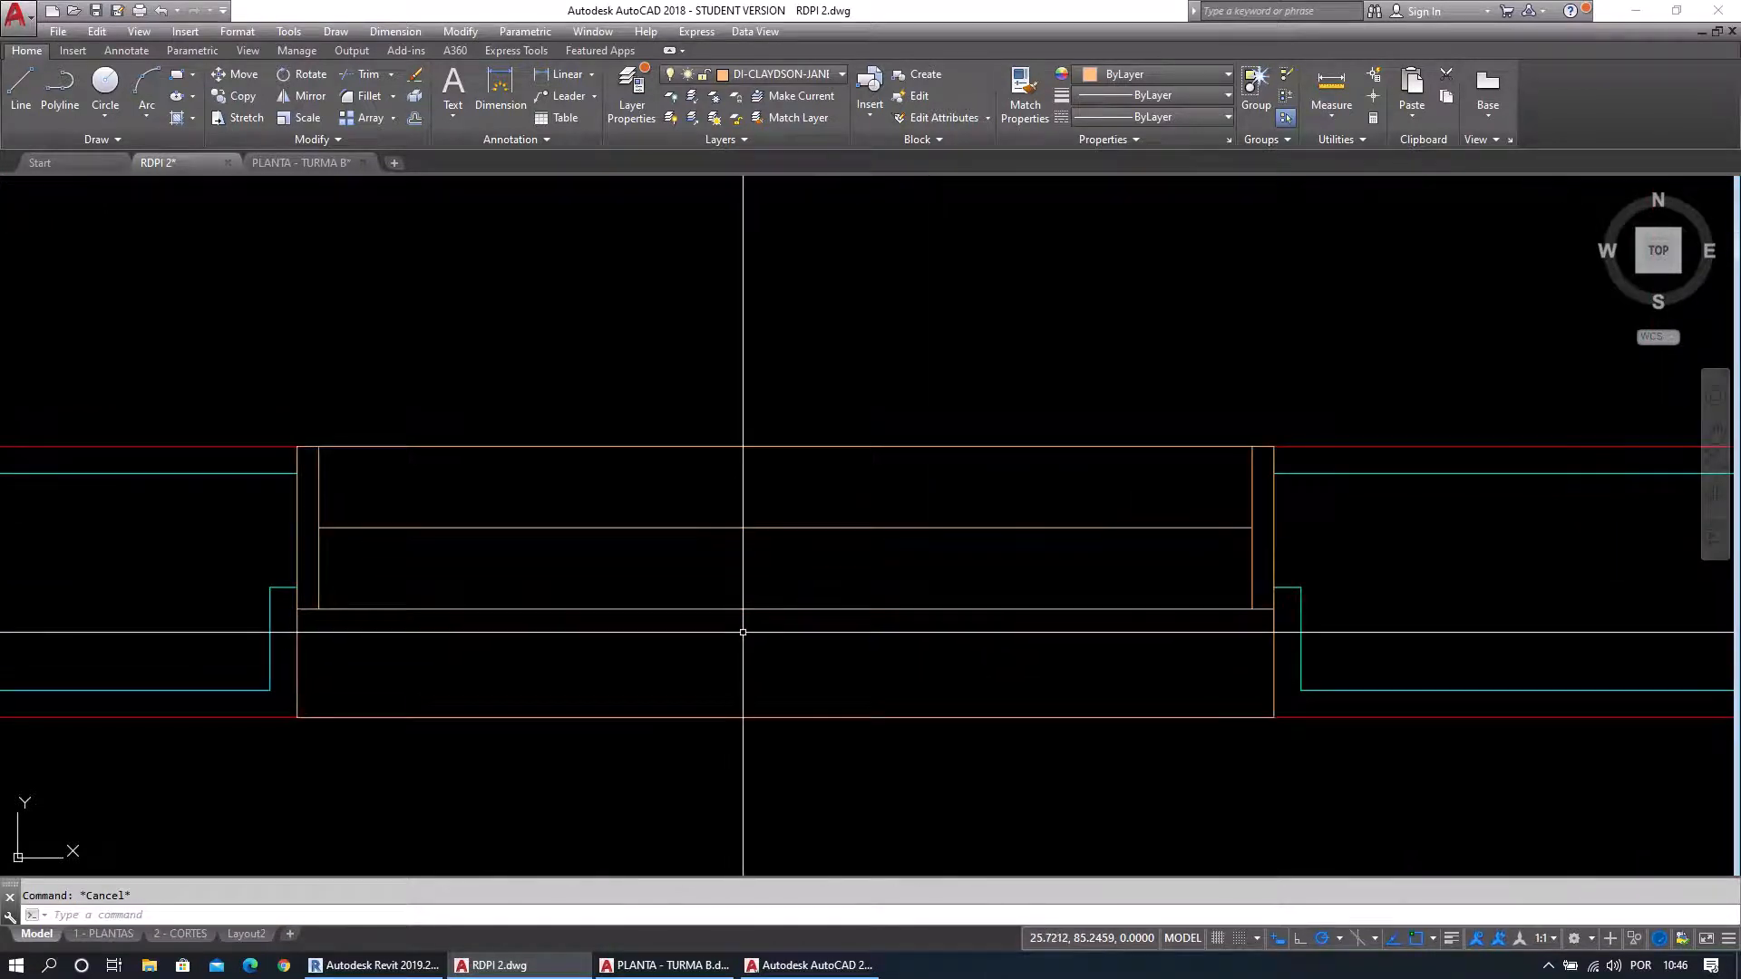
Offset the horizontal line between the jambs 0.02 upward to give the first sash's thickness.
key(Return)
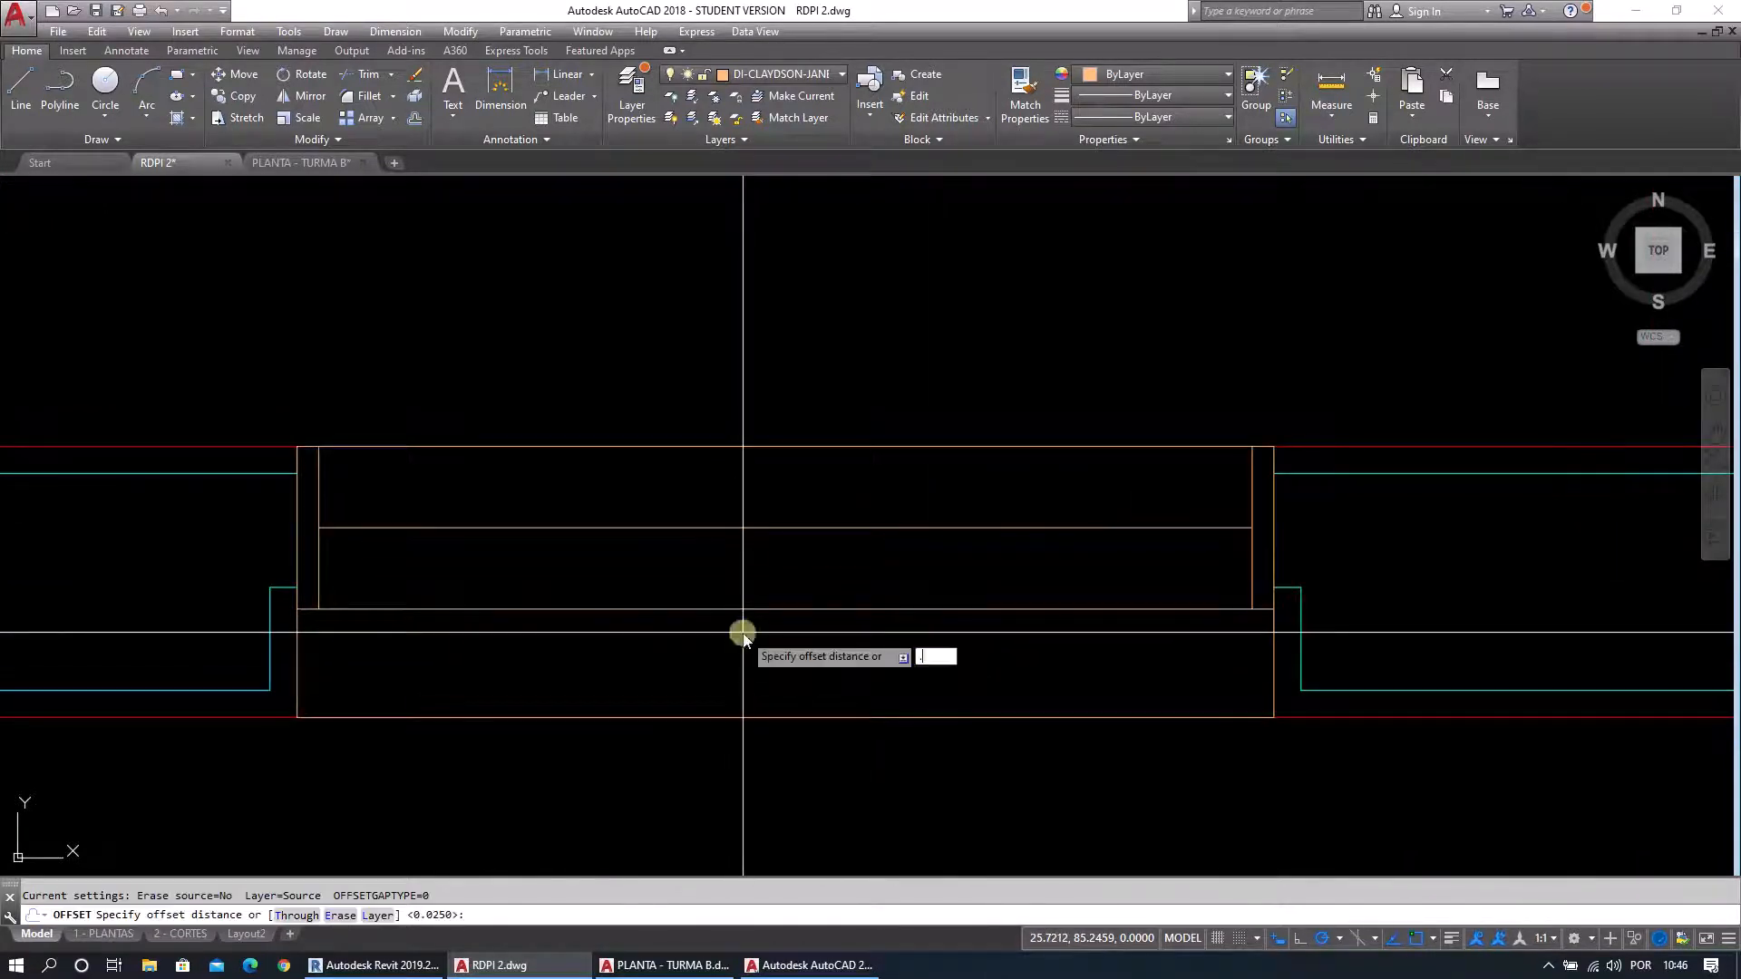
click(736, 531)
click(747, 476)
key(Escape)
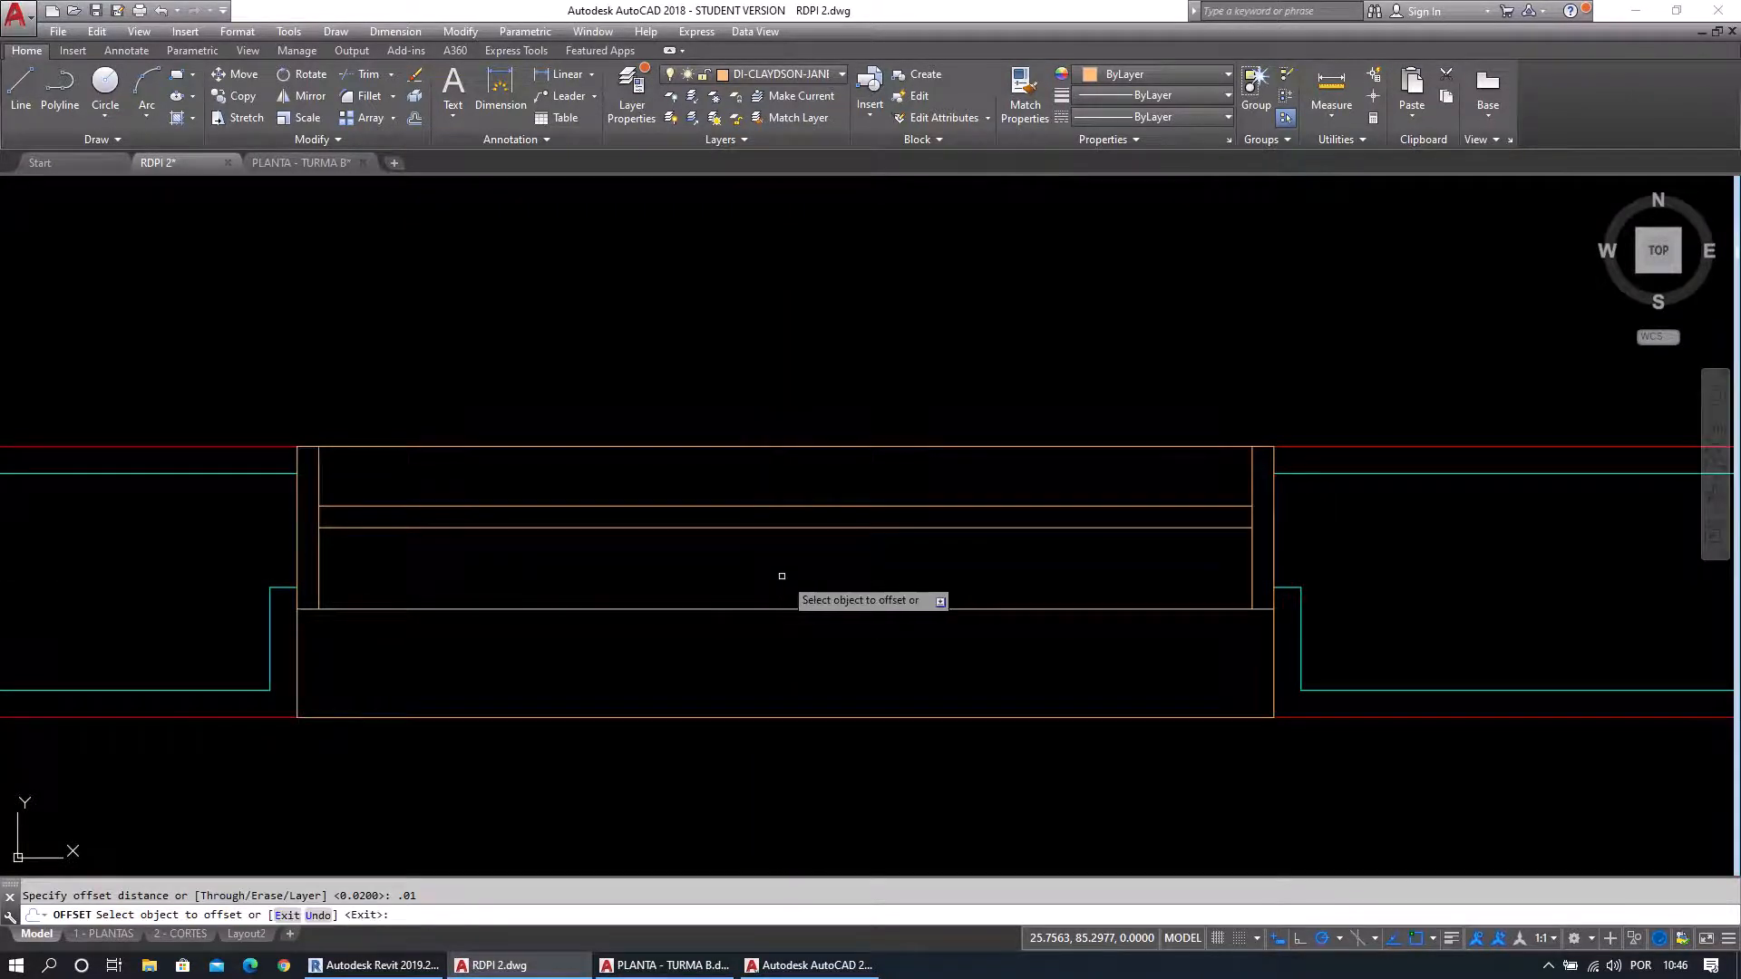
Offset the first sash's upper line 0.01 upward for the gap, and that line 0.02 upward for the second sash.
click(858, 508)
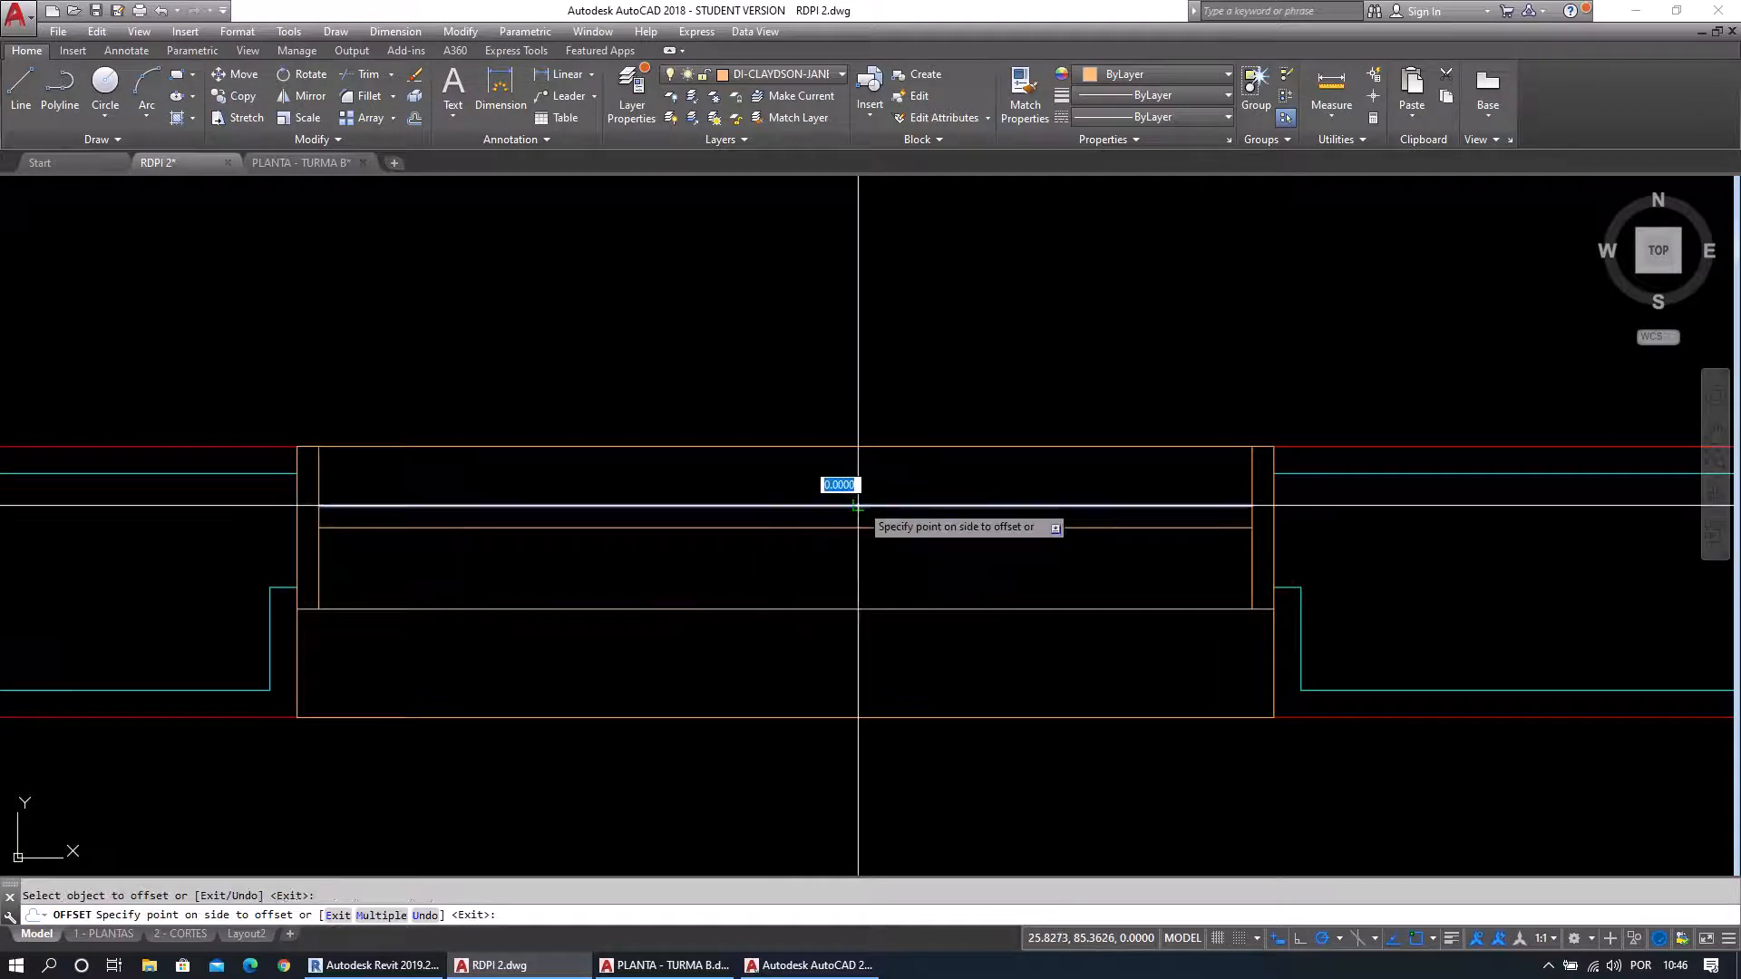
click(841, 483)
key(Escape)
key(Return)
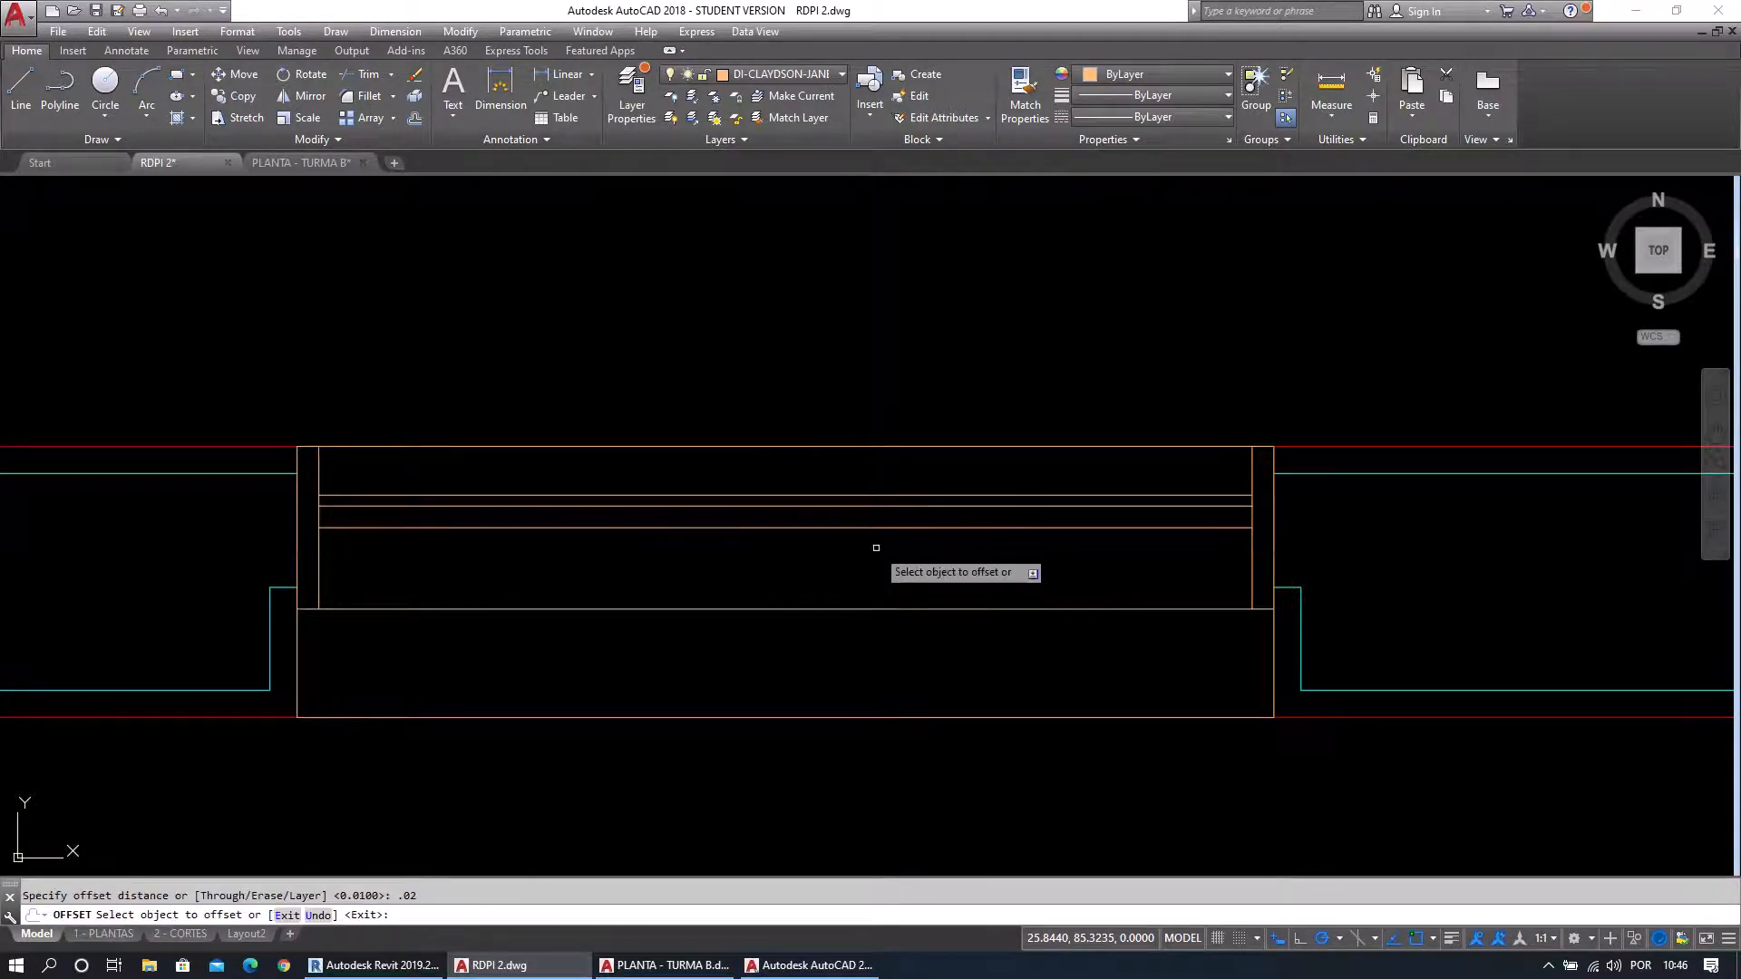
click(873, 494)
click(857, 476)
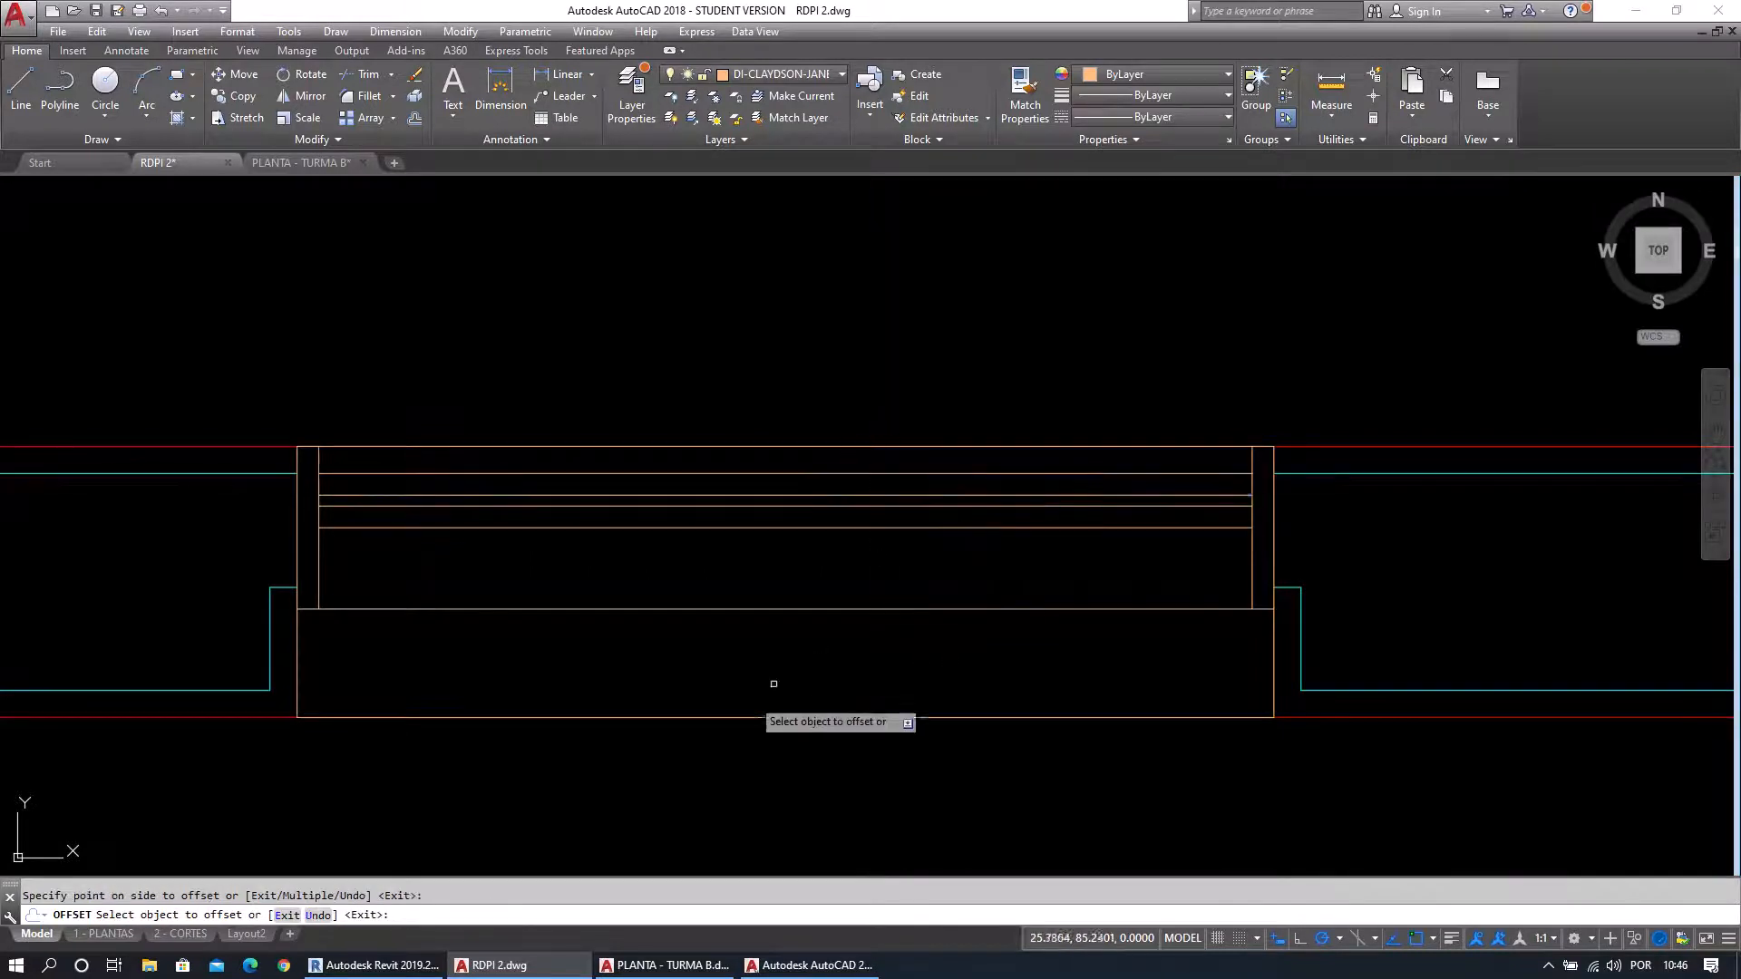
key(Escape)
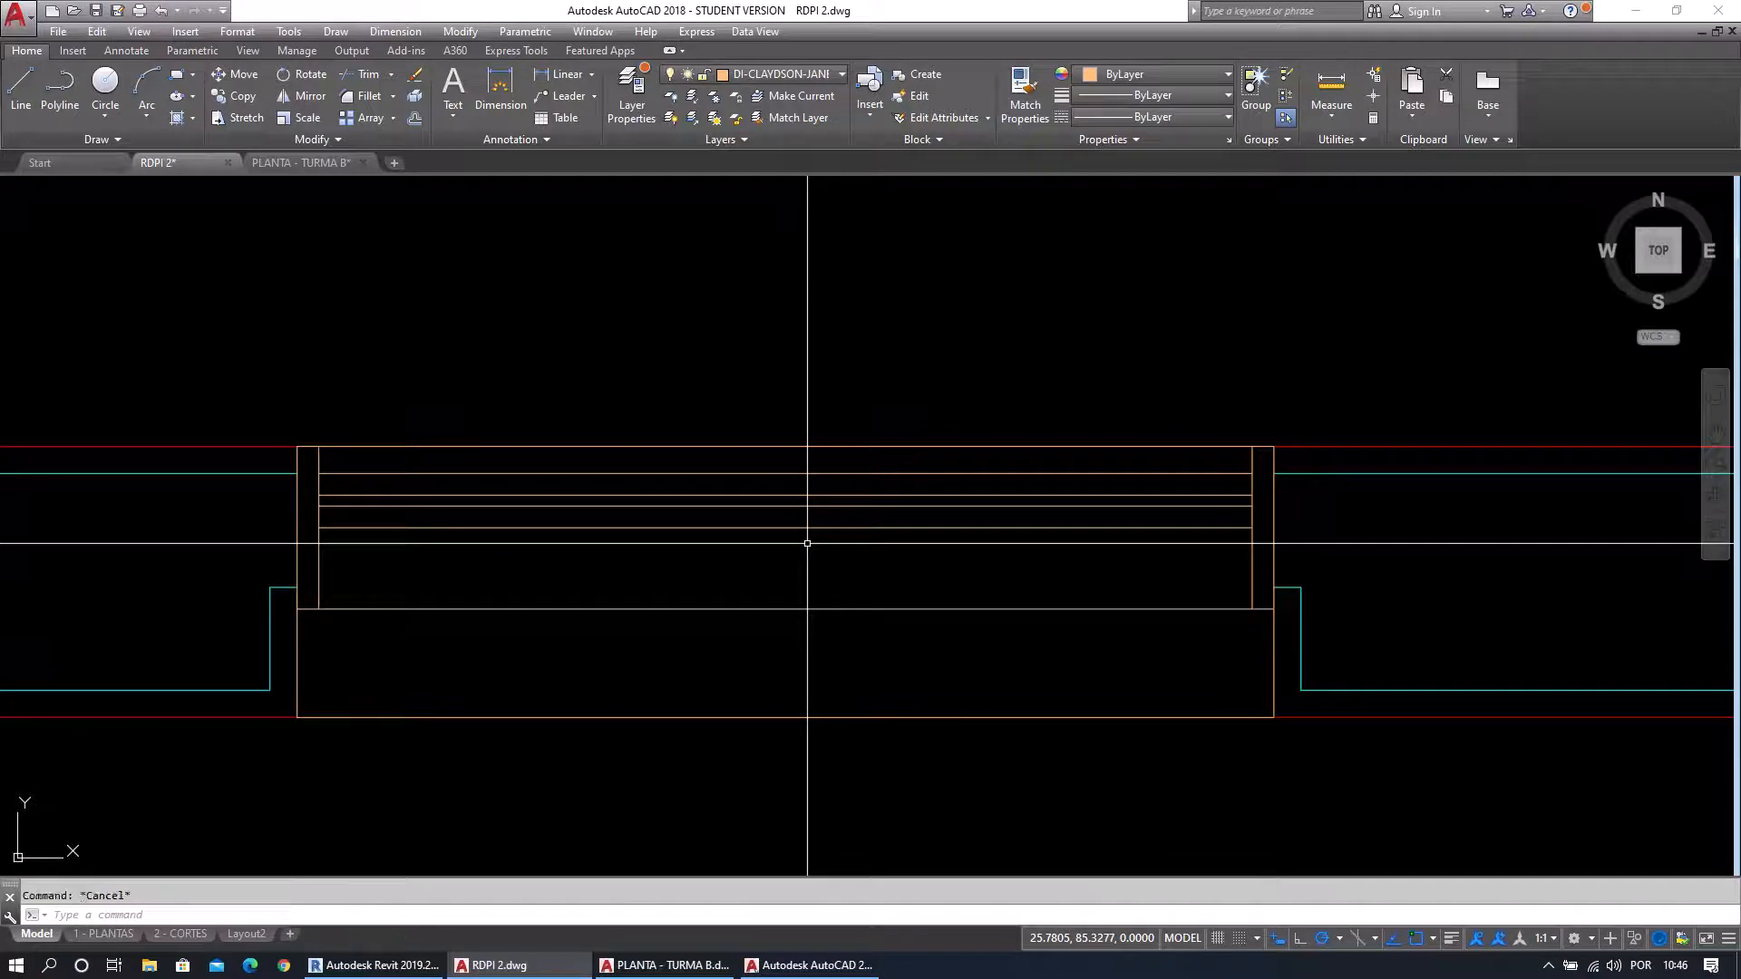
Draw a vertical line at the window's centre from the uppermost sash line down to the lowest sash line.
key(Return)
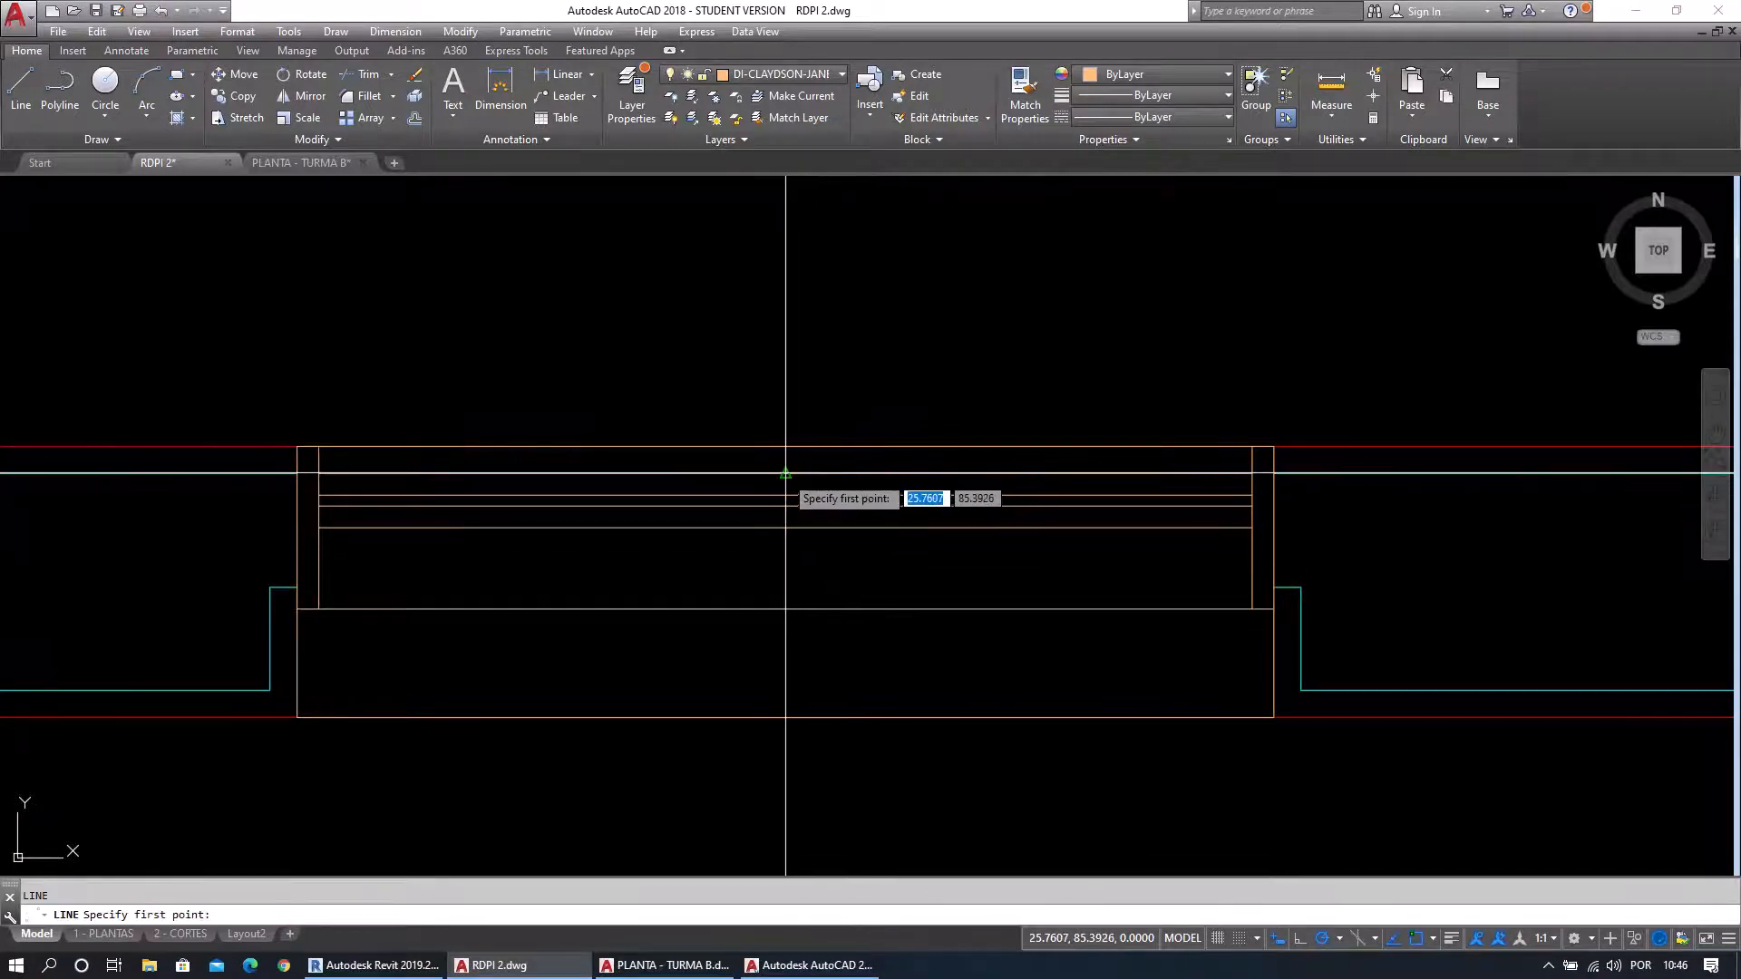
click(786, 473)
click(786, 526)
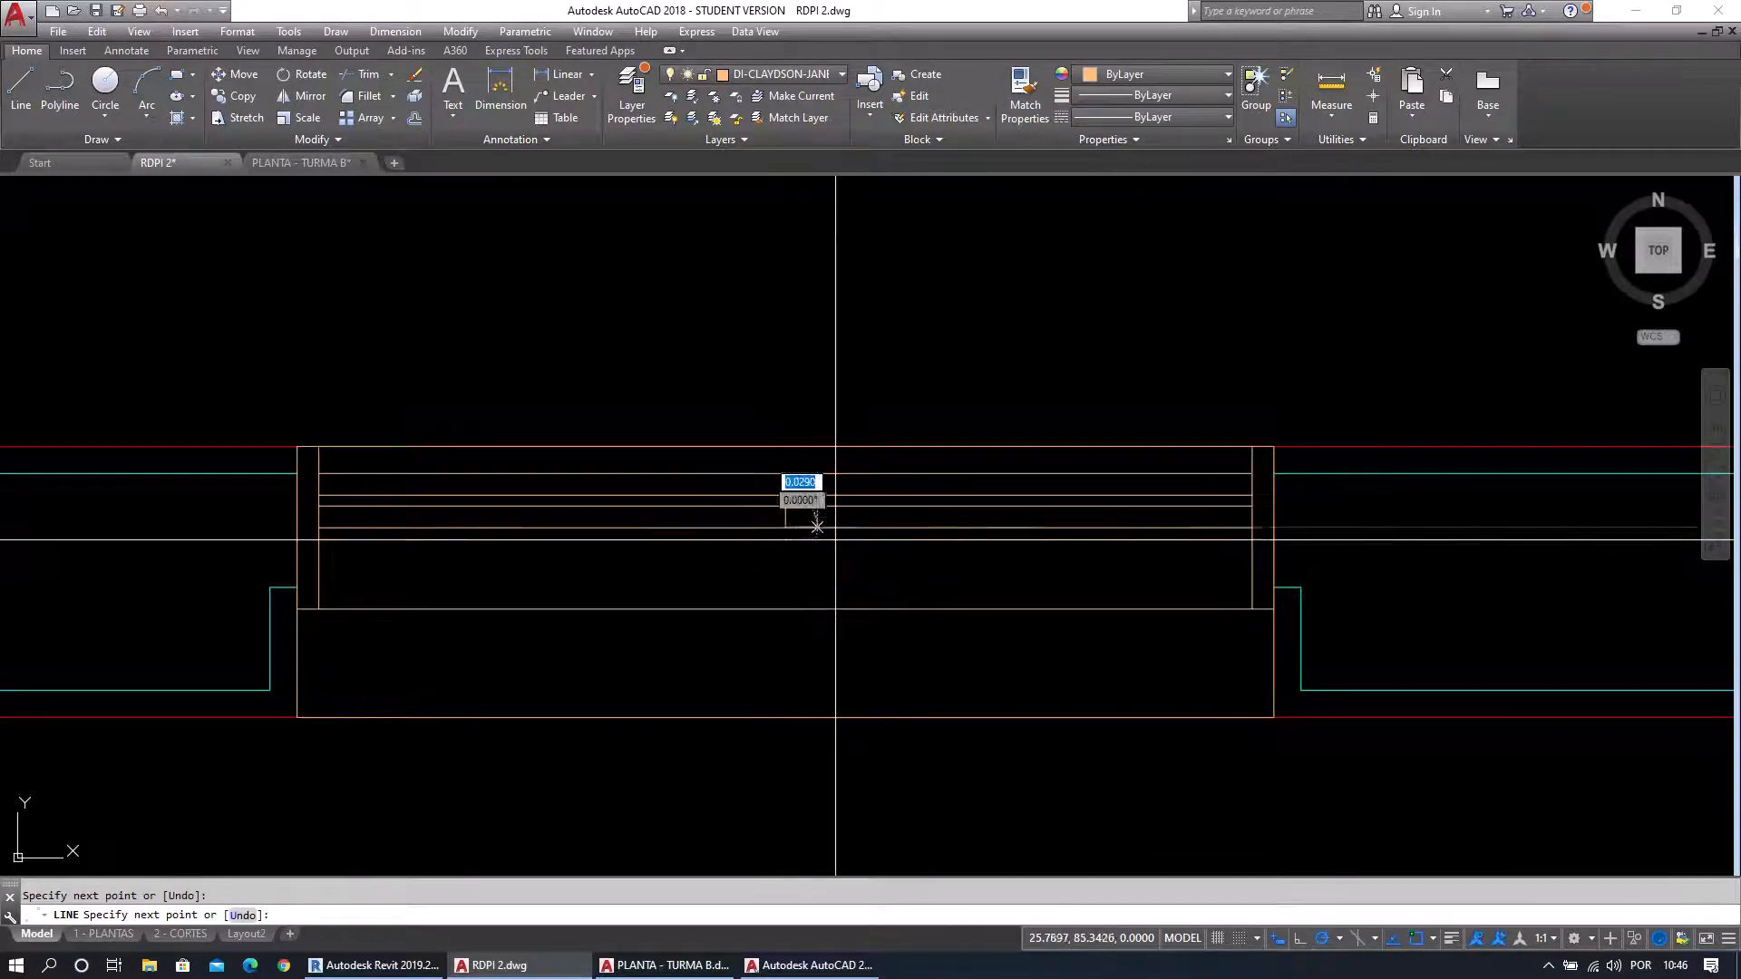
key(Escape)
key(Escape)
Offset the window's short vertical centre line 0.02 to both sides to mark the meeting stiles.
mouse_move(853, 551)
middle_down()
mouse_move(868, 570)
mouse_move(803, 665)
middle_up()
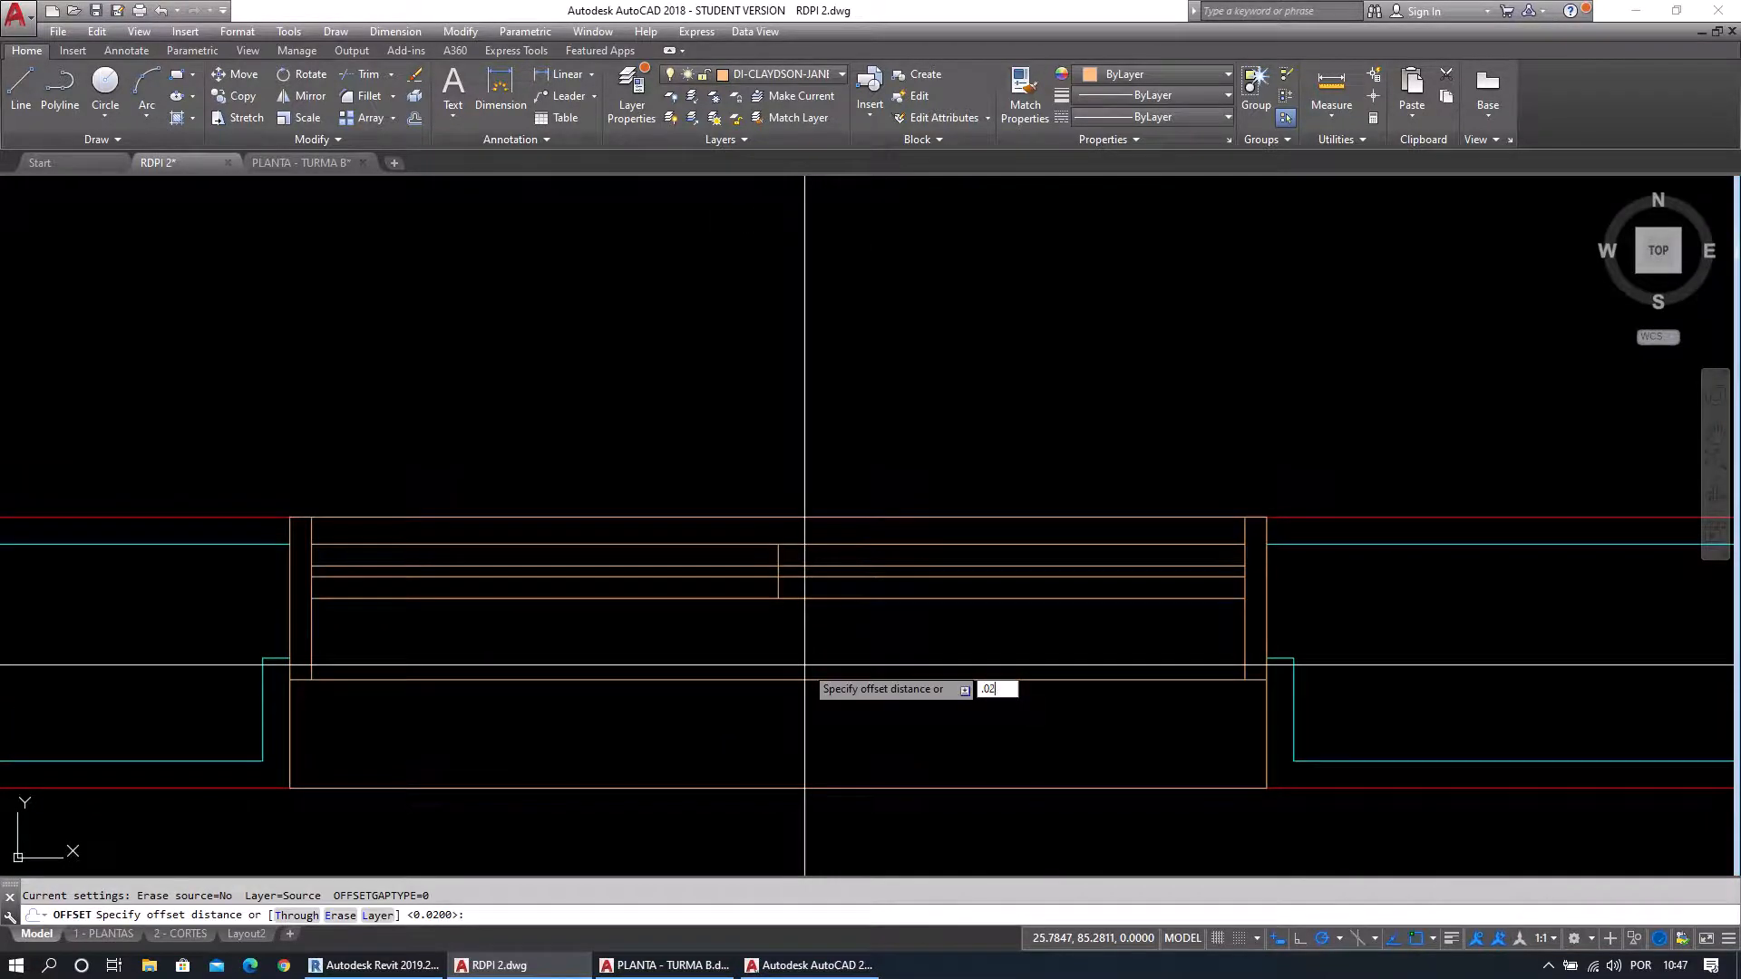
key(Return)
click(777, 557)
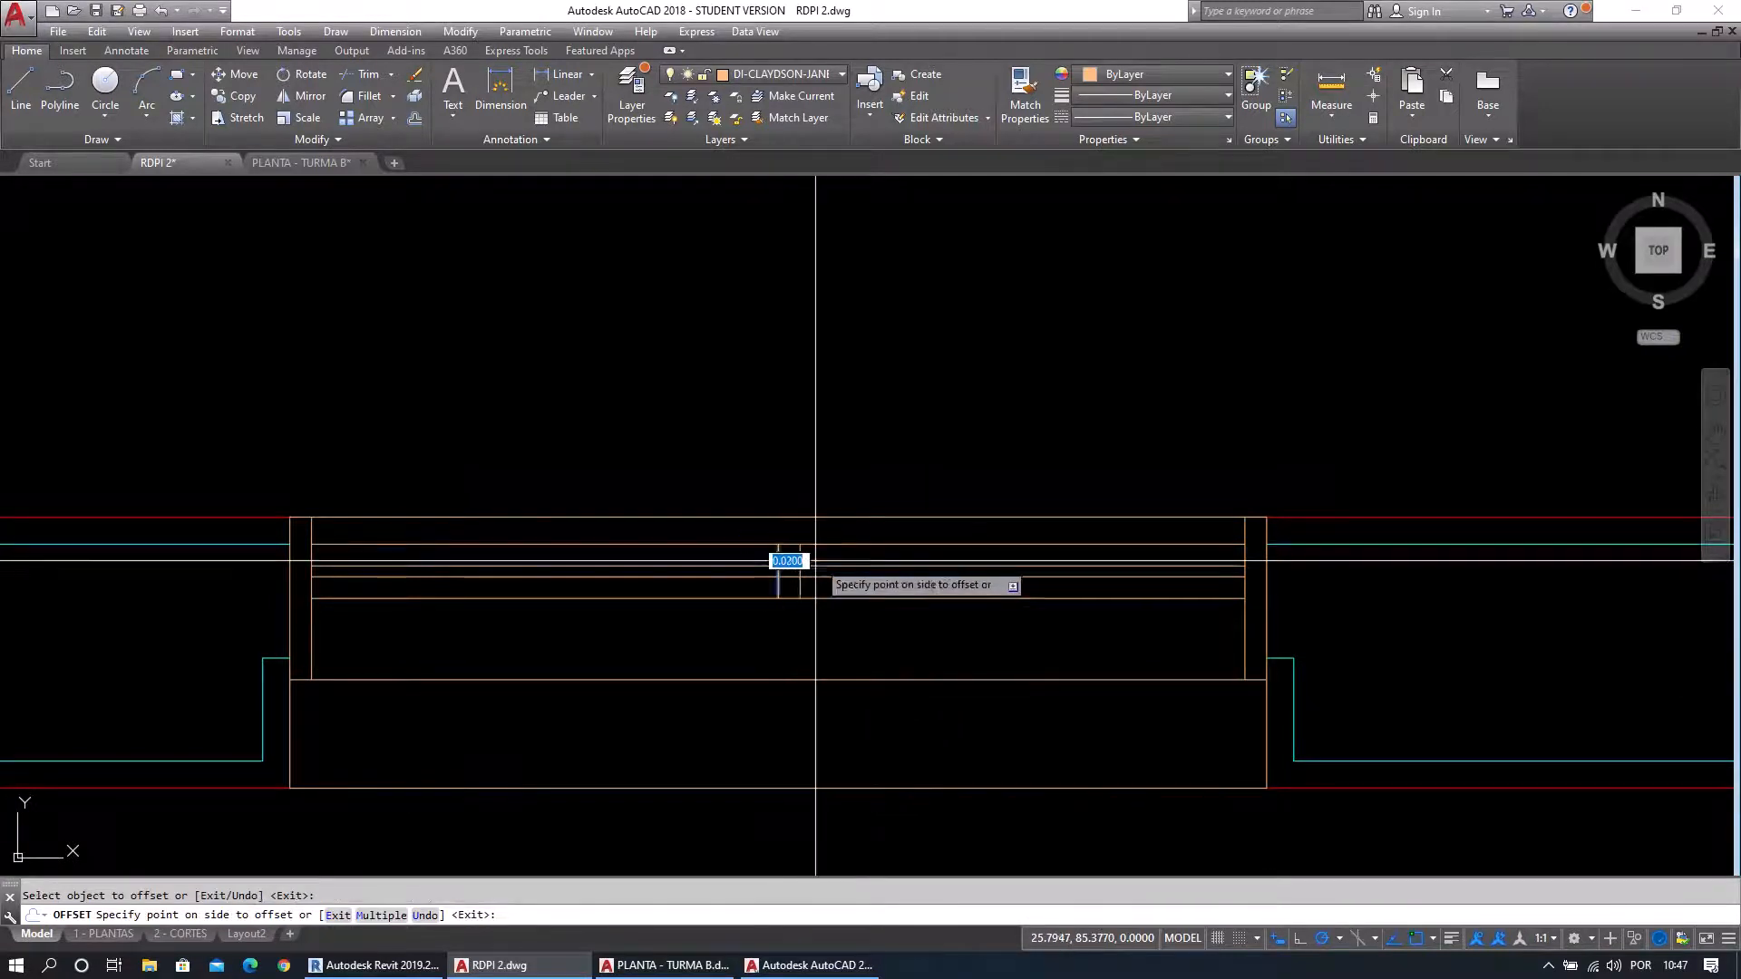
click(785, 556)
click(777, 555)
click(762, 545)
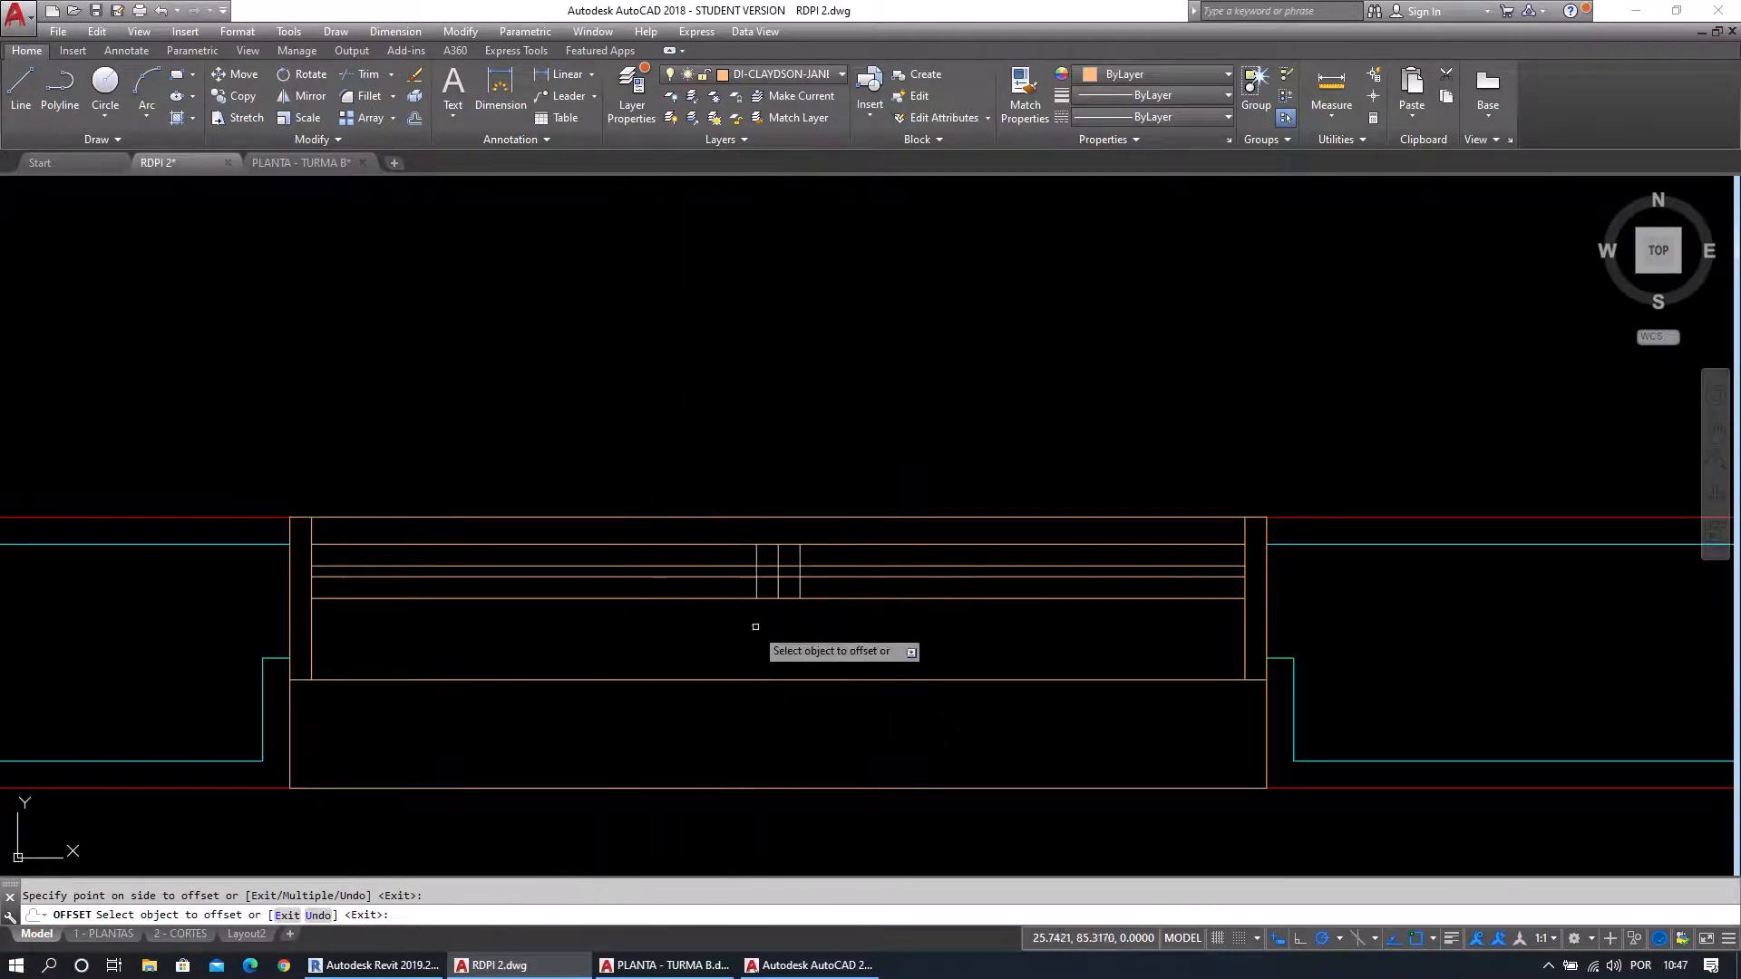
key(Escape)
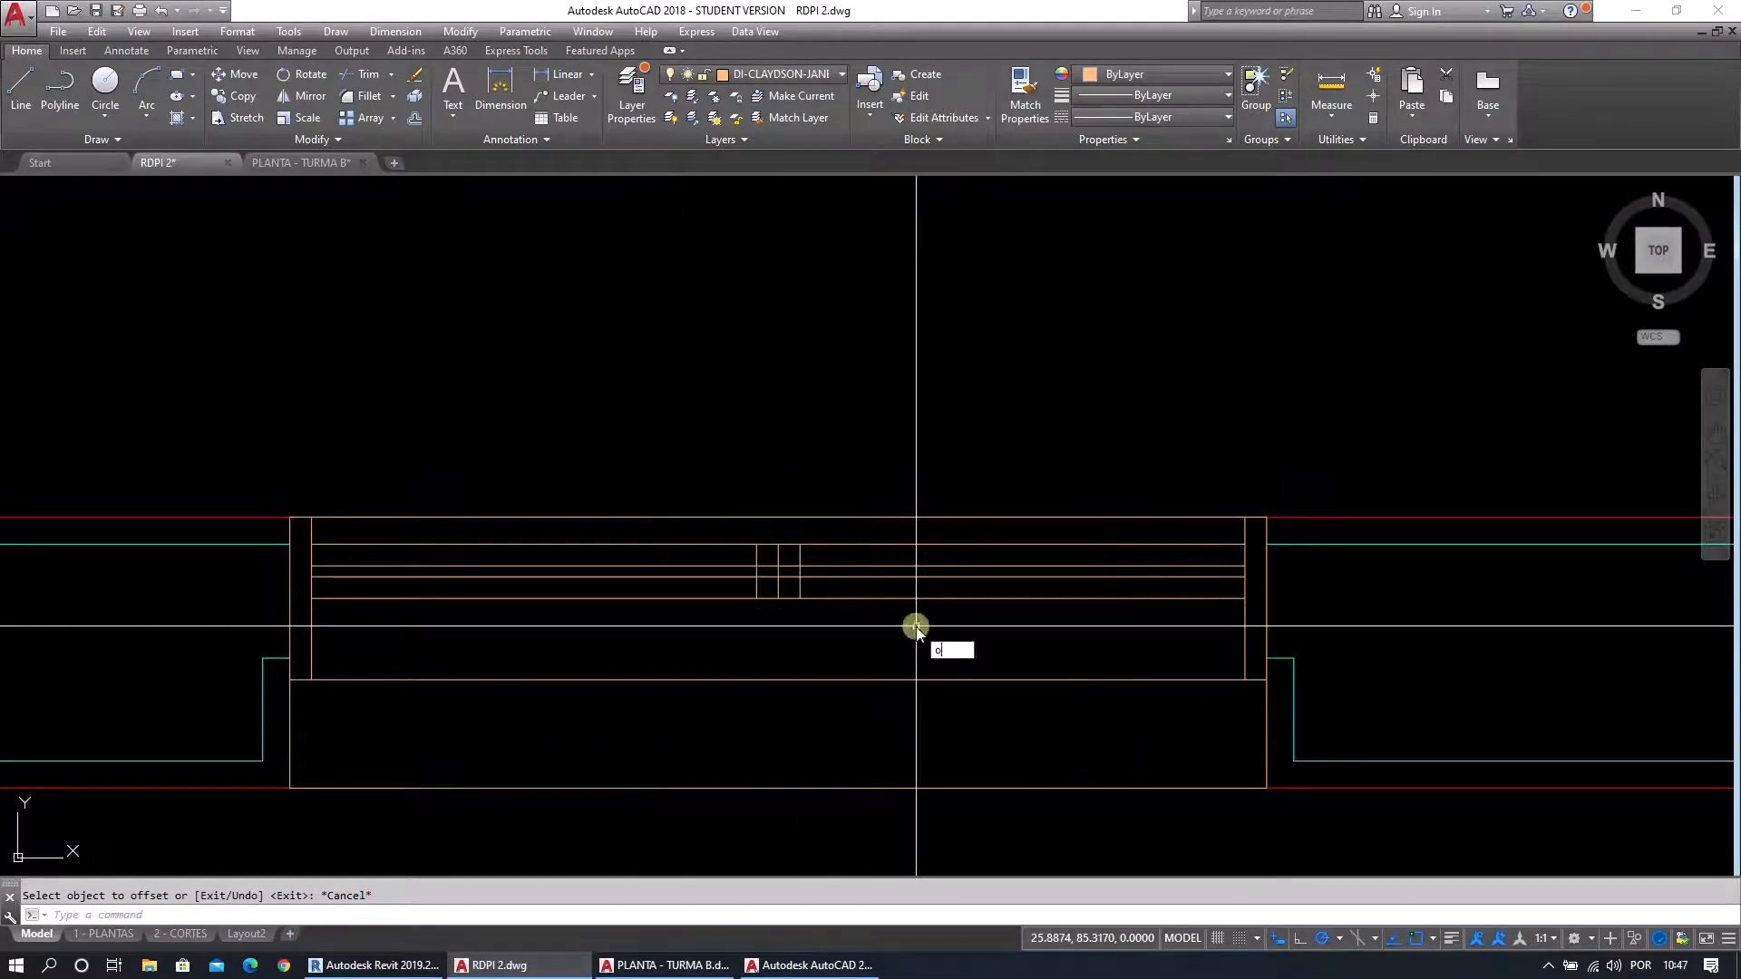
Offset both inner jamb lines 0.04 towards the window's centre for the sashes' outer stiles.
text(o)
key(Return)
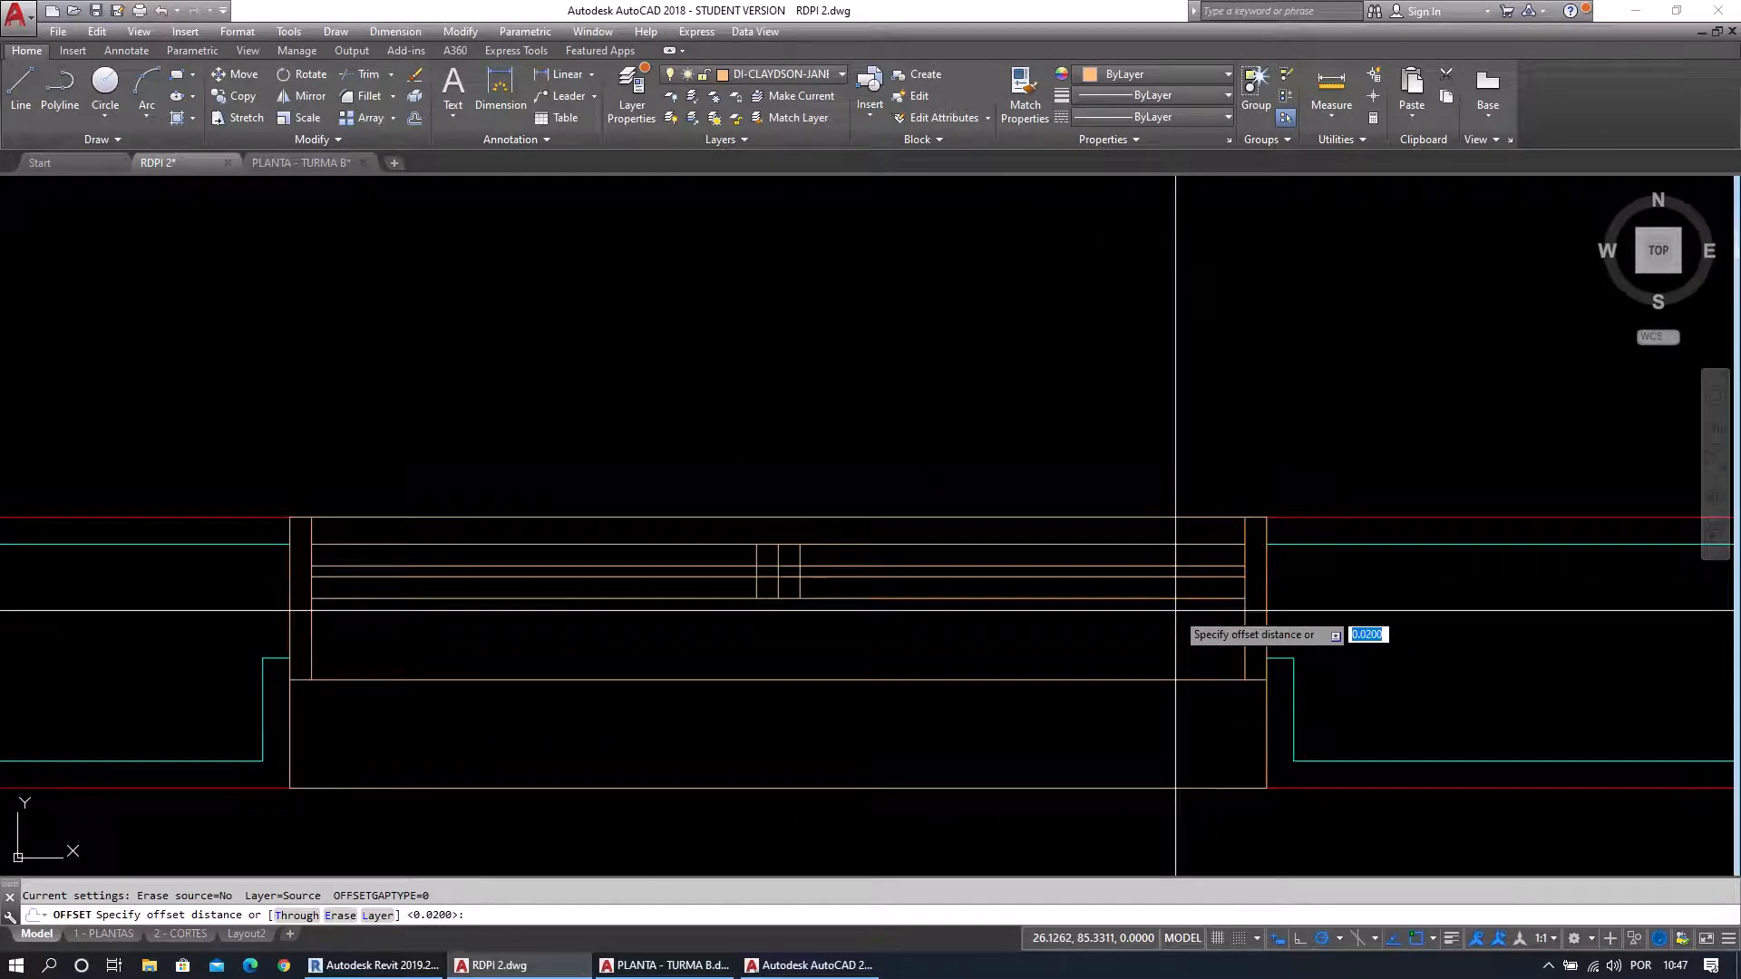
key(Return)
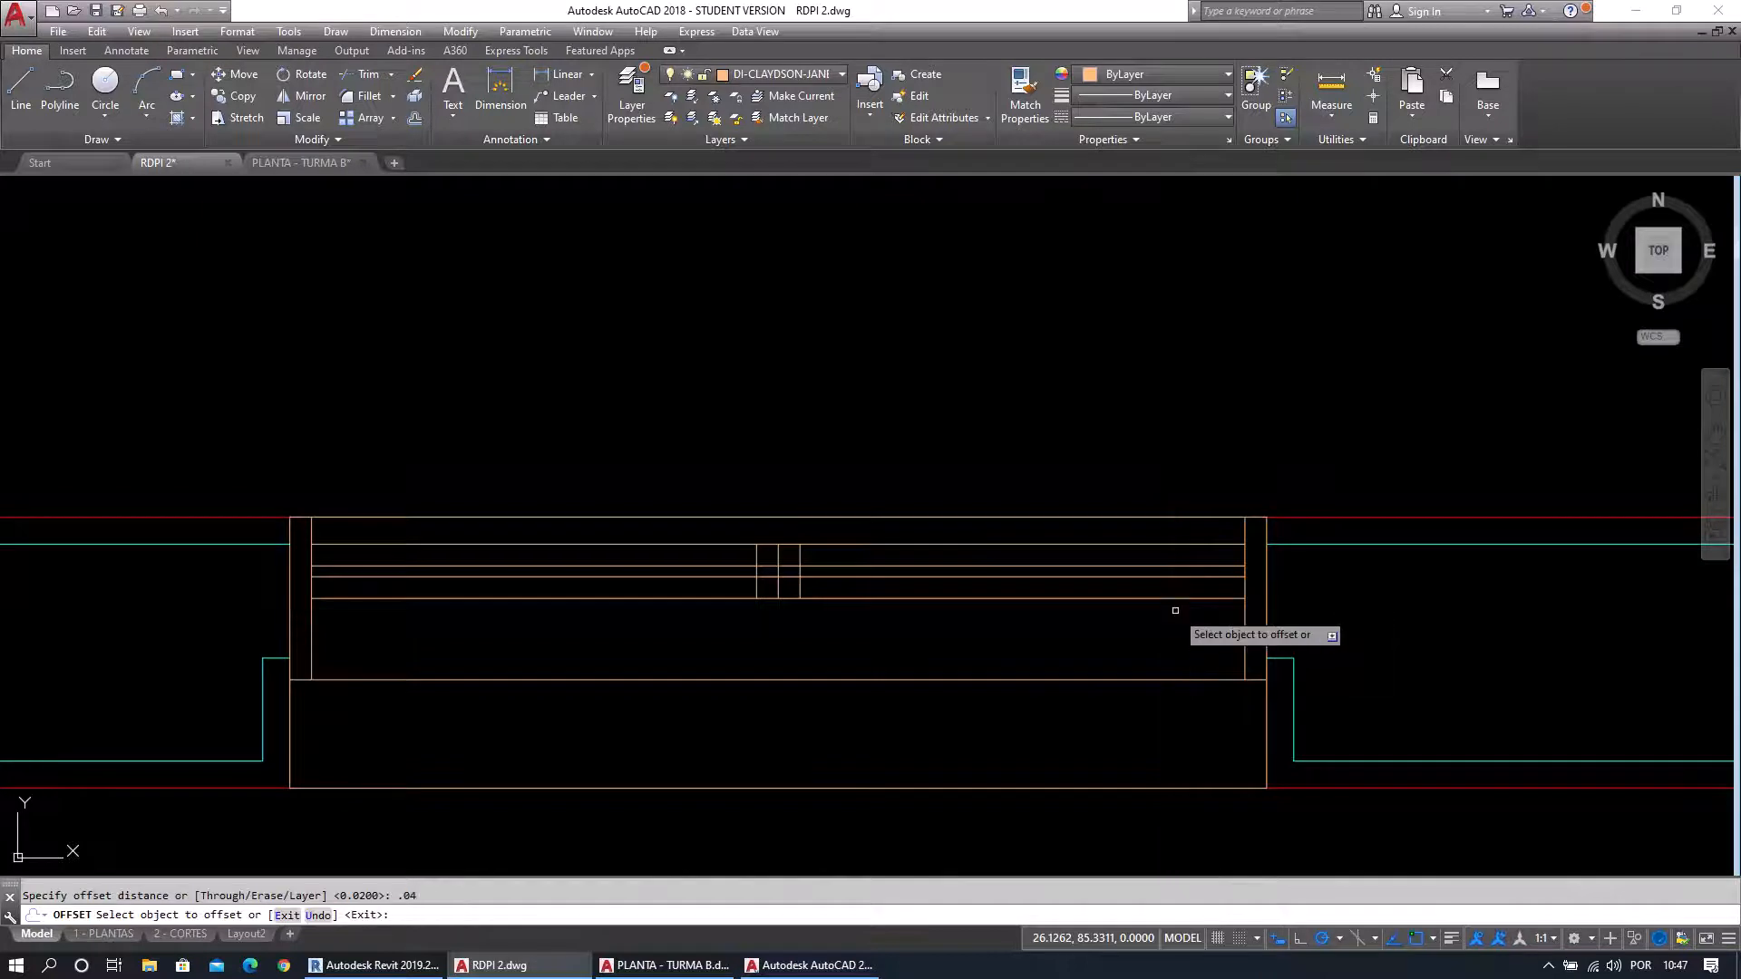
click(1245, 630)
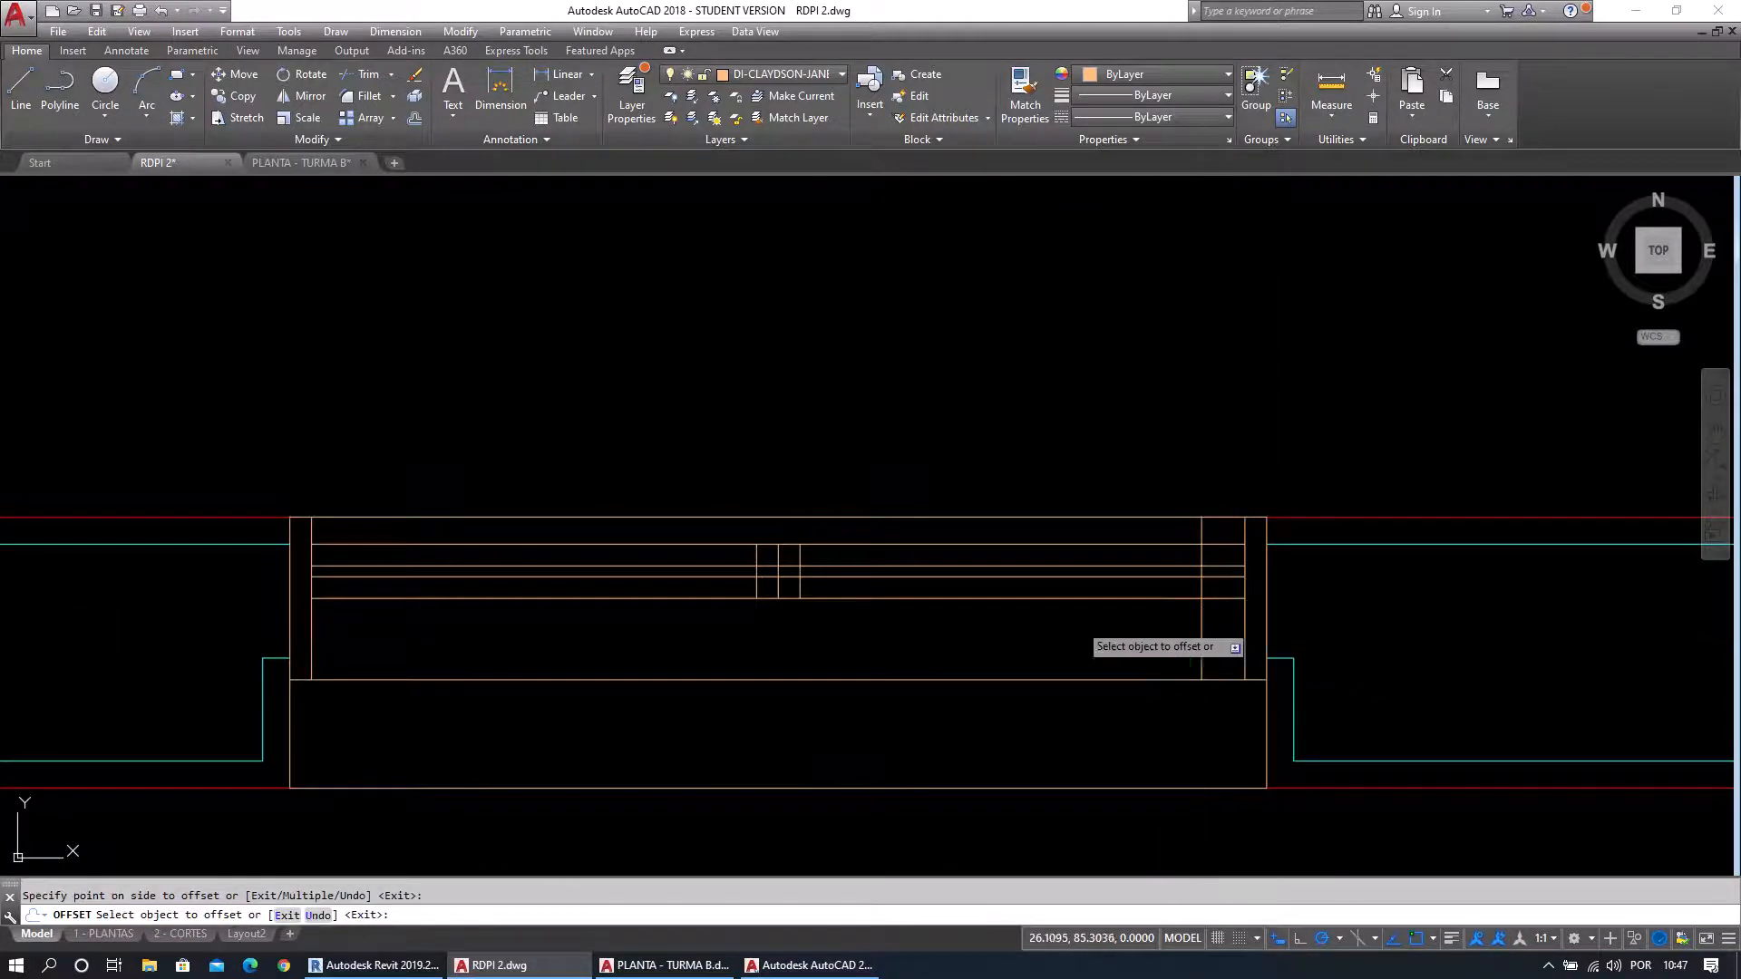
click(312, 617)
click(352, 624)
key(Escape)
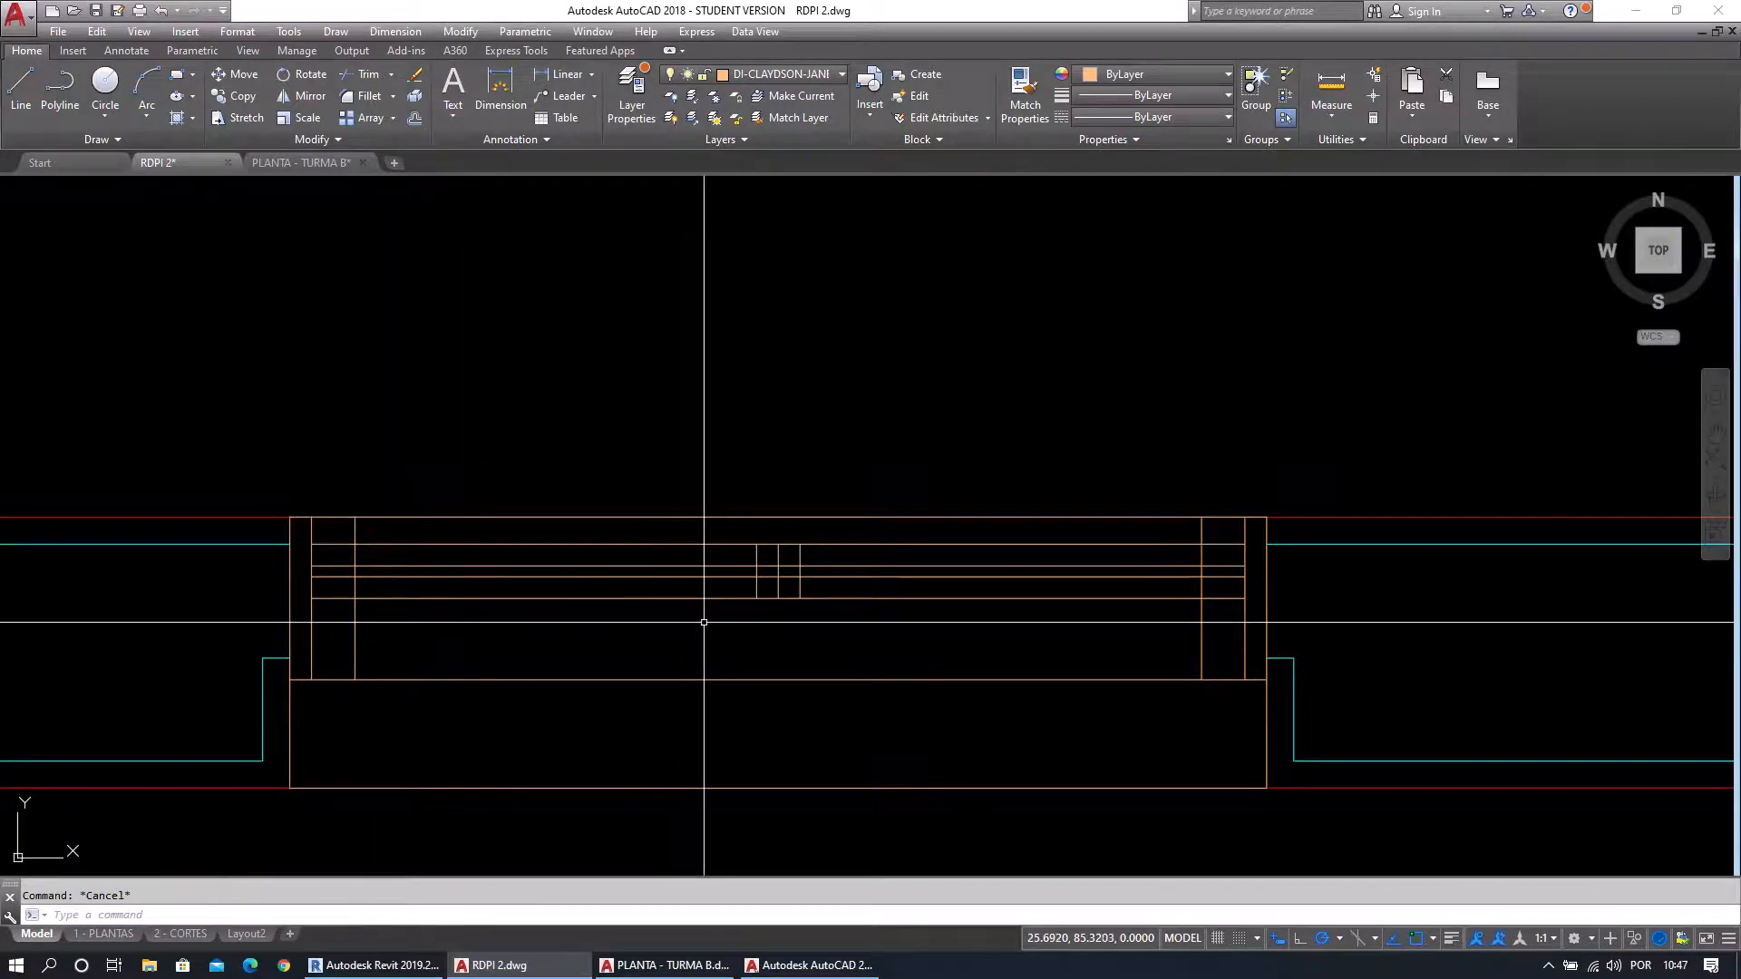
key(Escape)
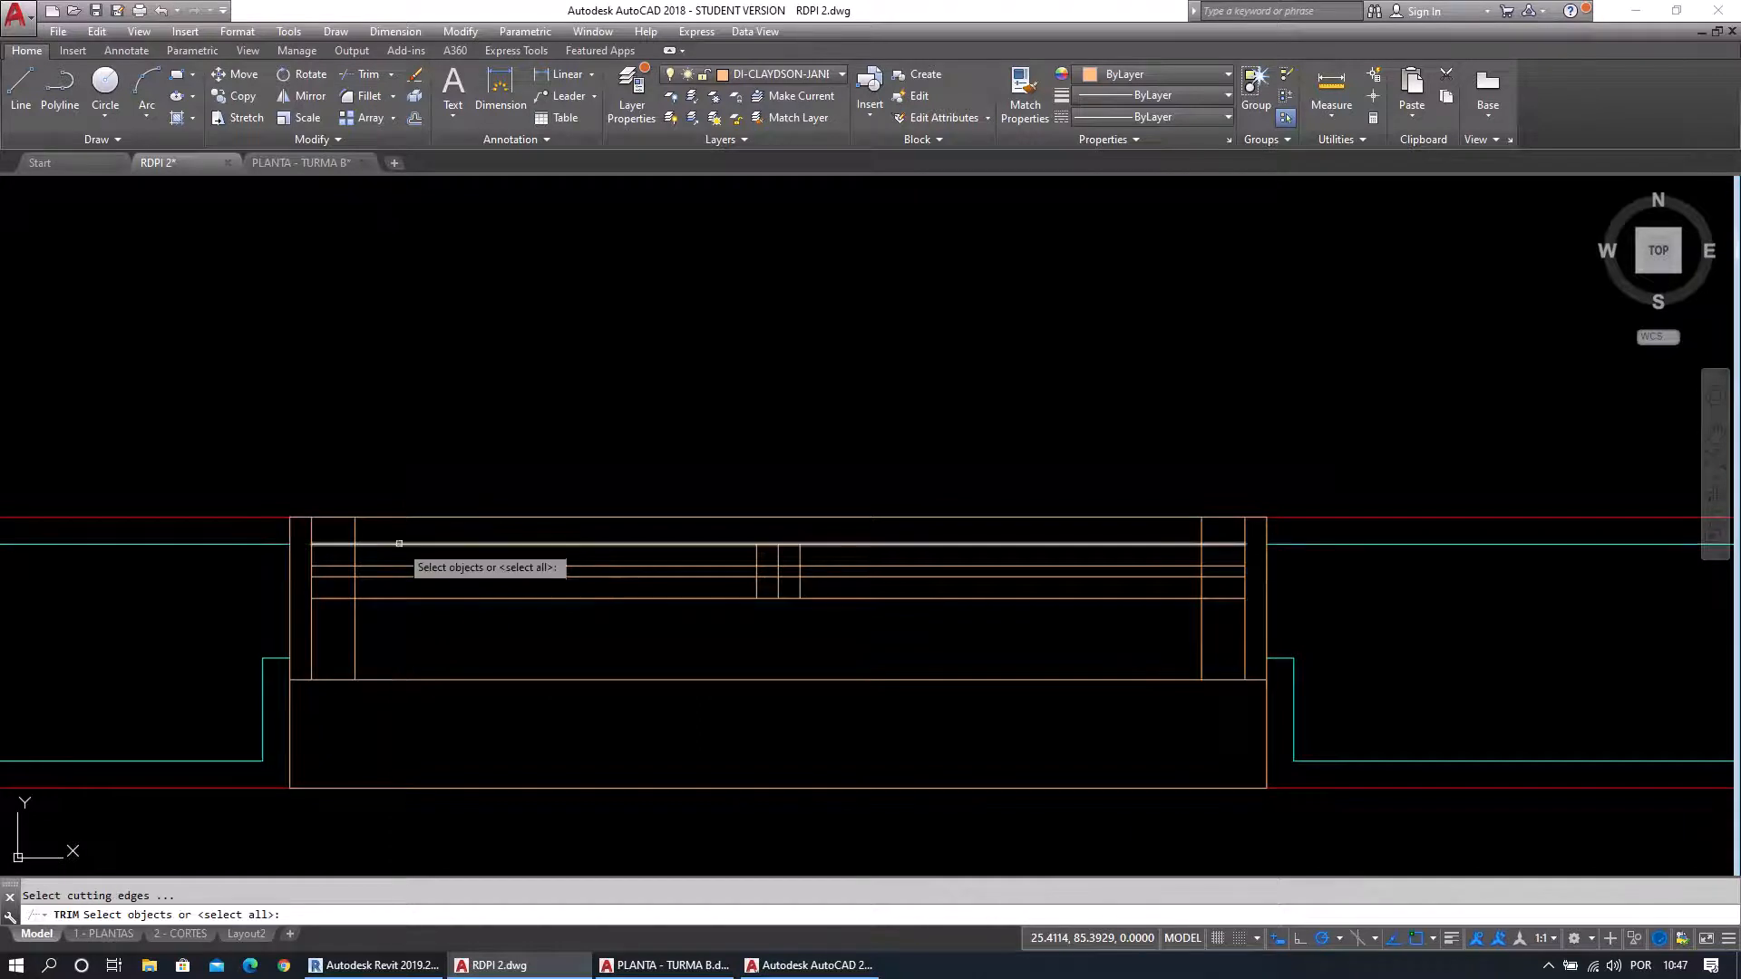
Trim the left stile line to keep only the part within the lower sash's thickness.
scroll(360, 617, up, 2)
click(364, 604)
click(352, 572)
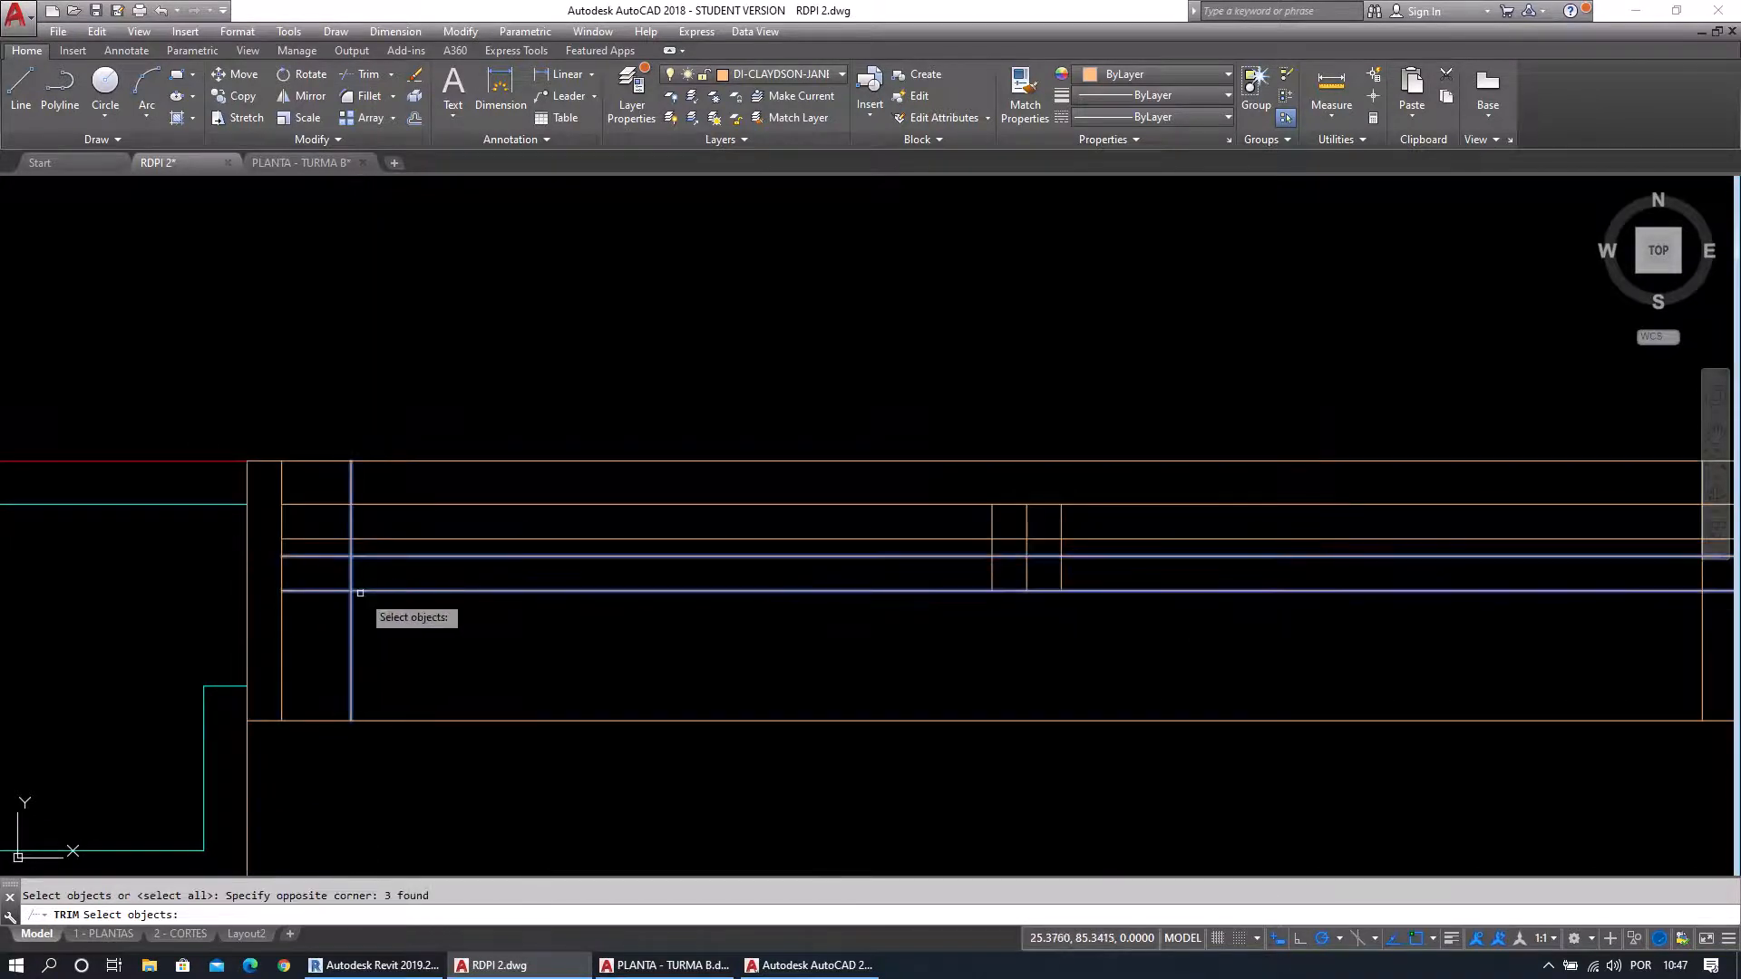
key(Return)
click(352, 541)
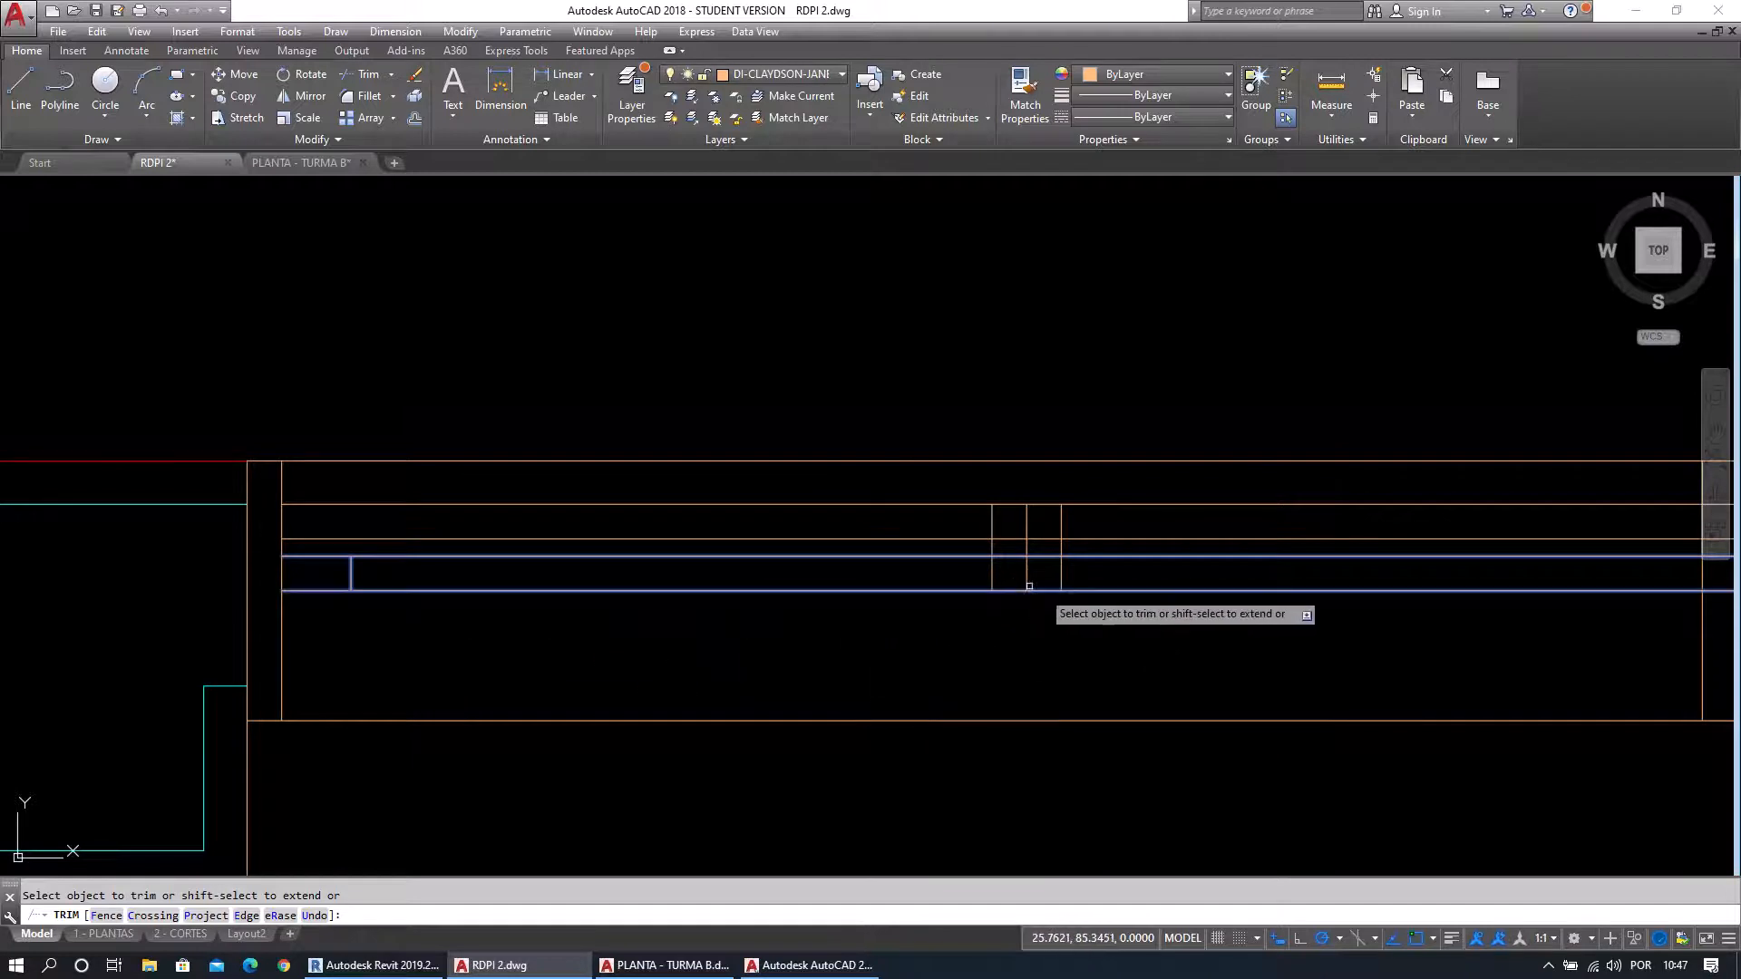
key(Return)
Trim the lower sash's two horizontal lines beyond the right-hand meeting stile line.
click(1100, 615)
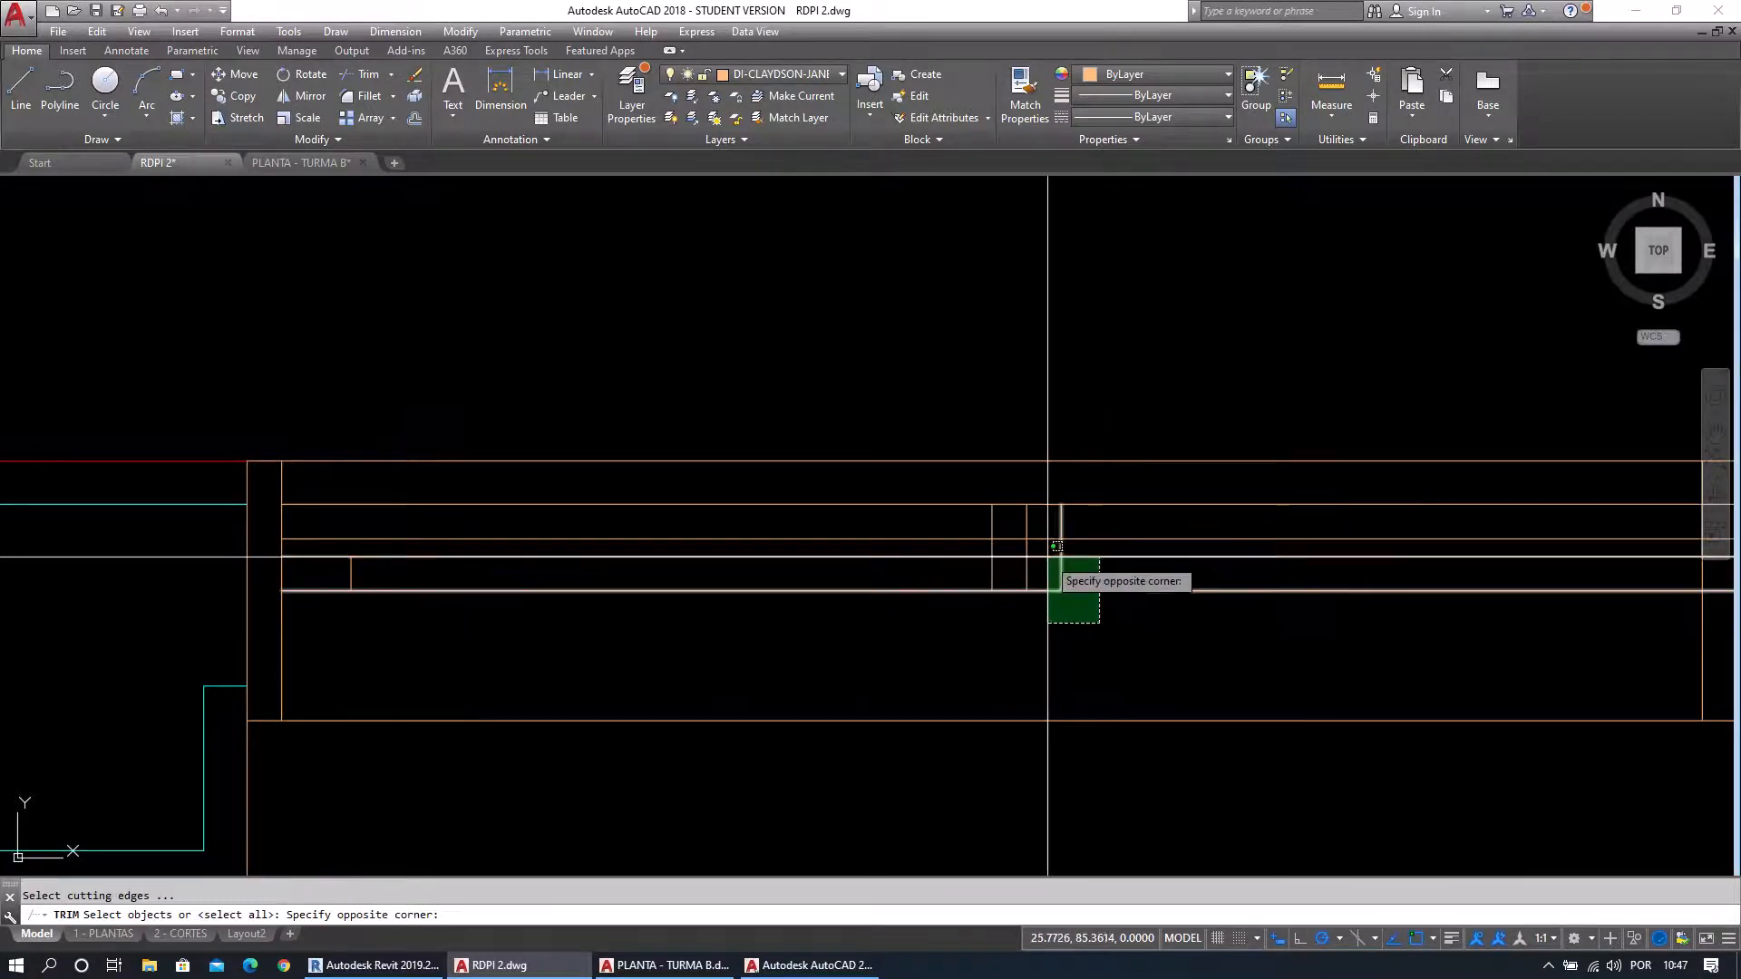
click(1050, 546)
key(Return)
click(1104, 570)
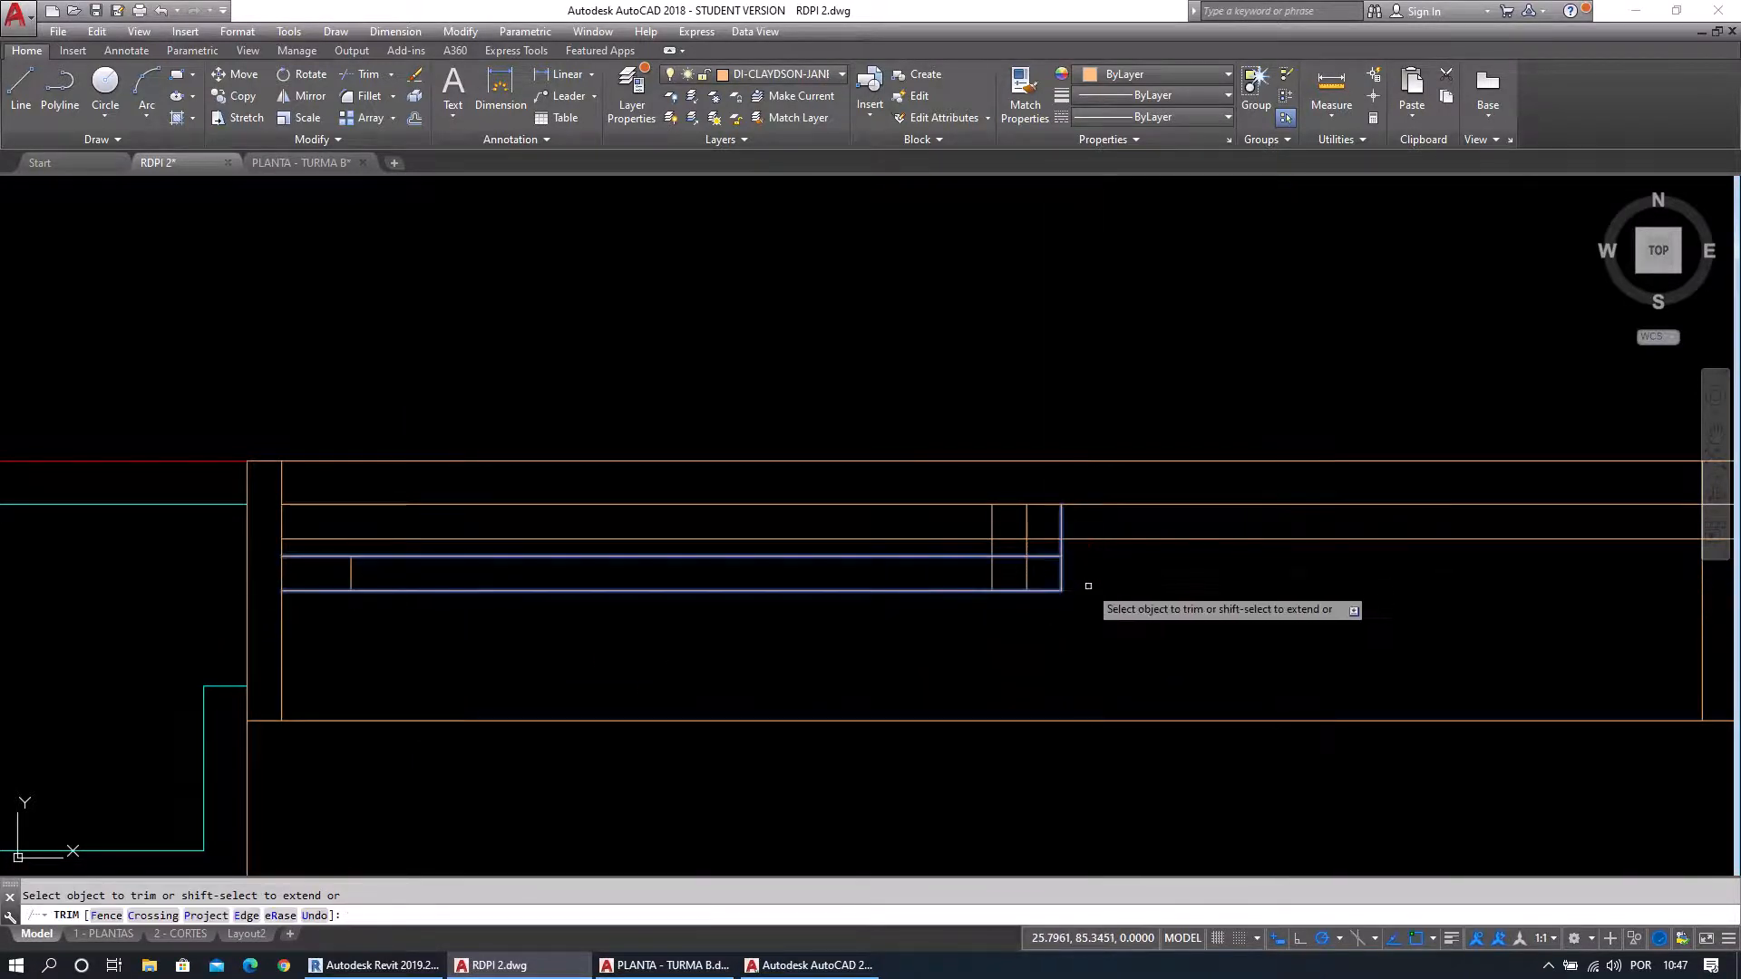
key(Escape)
Erase the vertical centre line between the two meeting stile lines.
middle_drag(1046, 582, 995, 591)
click(993, 591)
click(959, 583)
text(e)
key(Return)
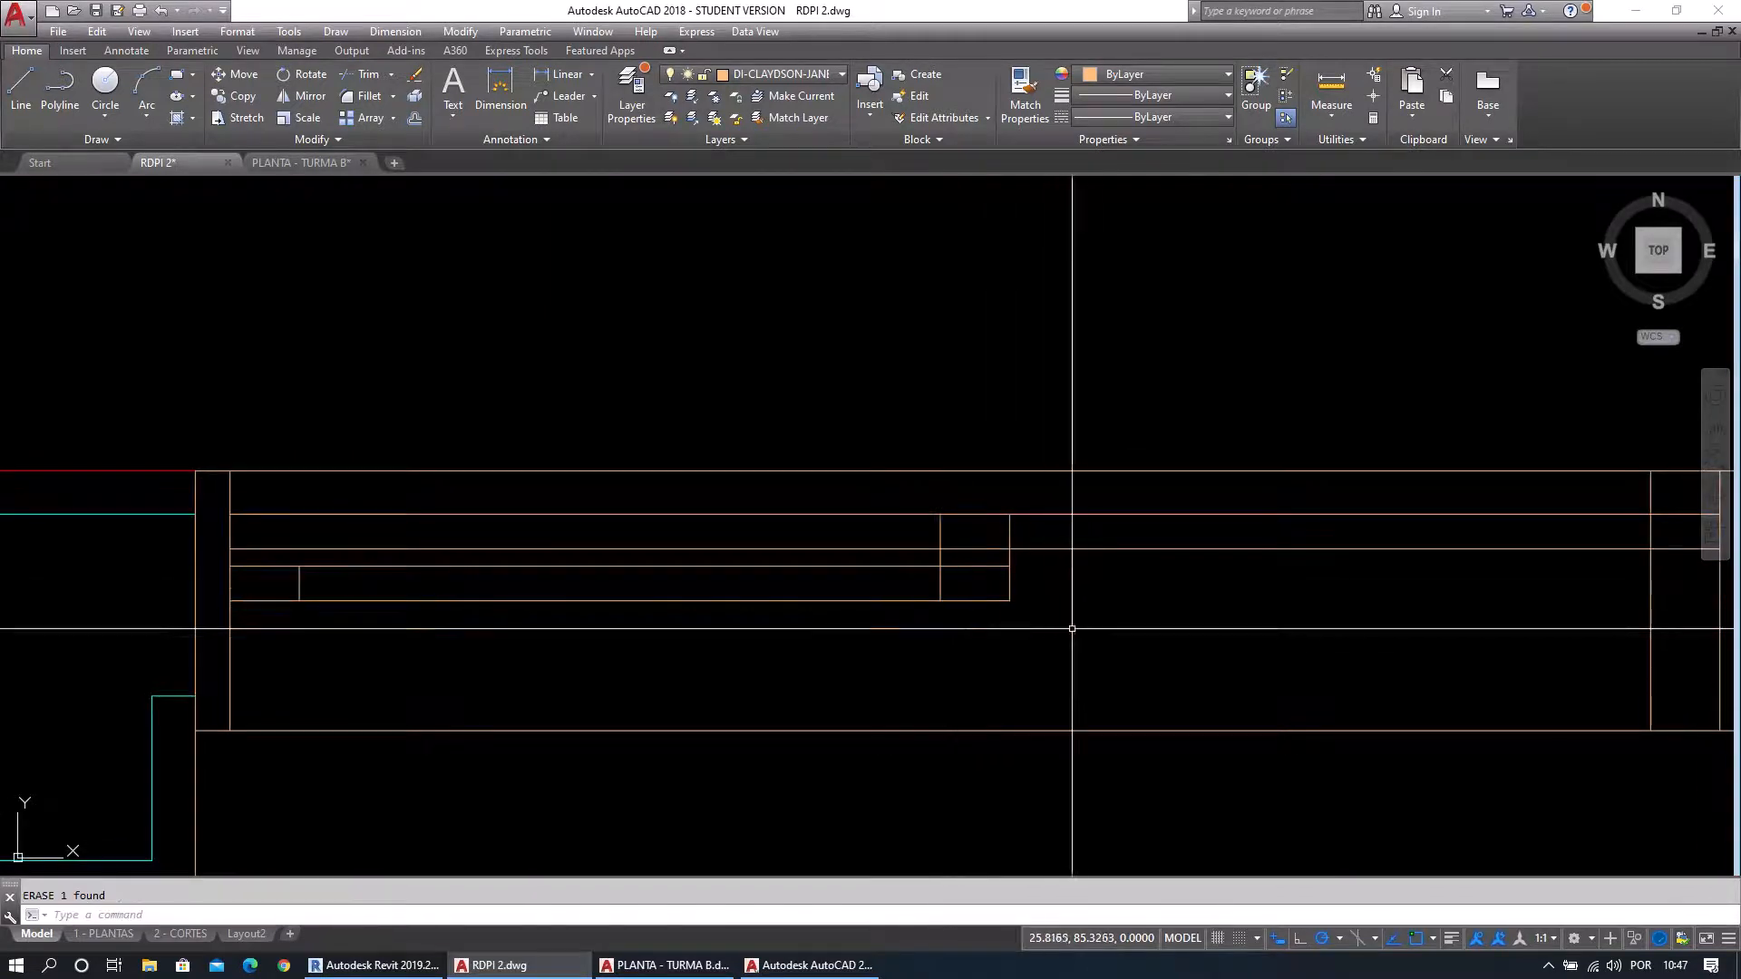
Trim both vertical meeting stile lines where they cross the gap between the upper and lower sashes.
middle_drag(1091, 626, 1073, 638)
text(tr)
key(Return)
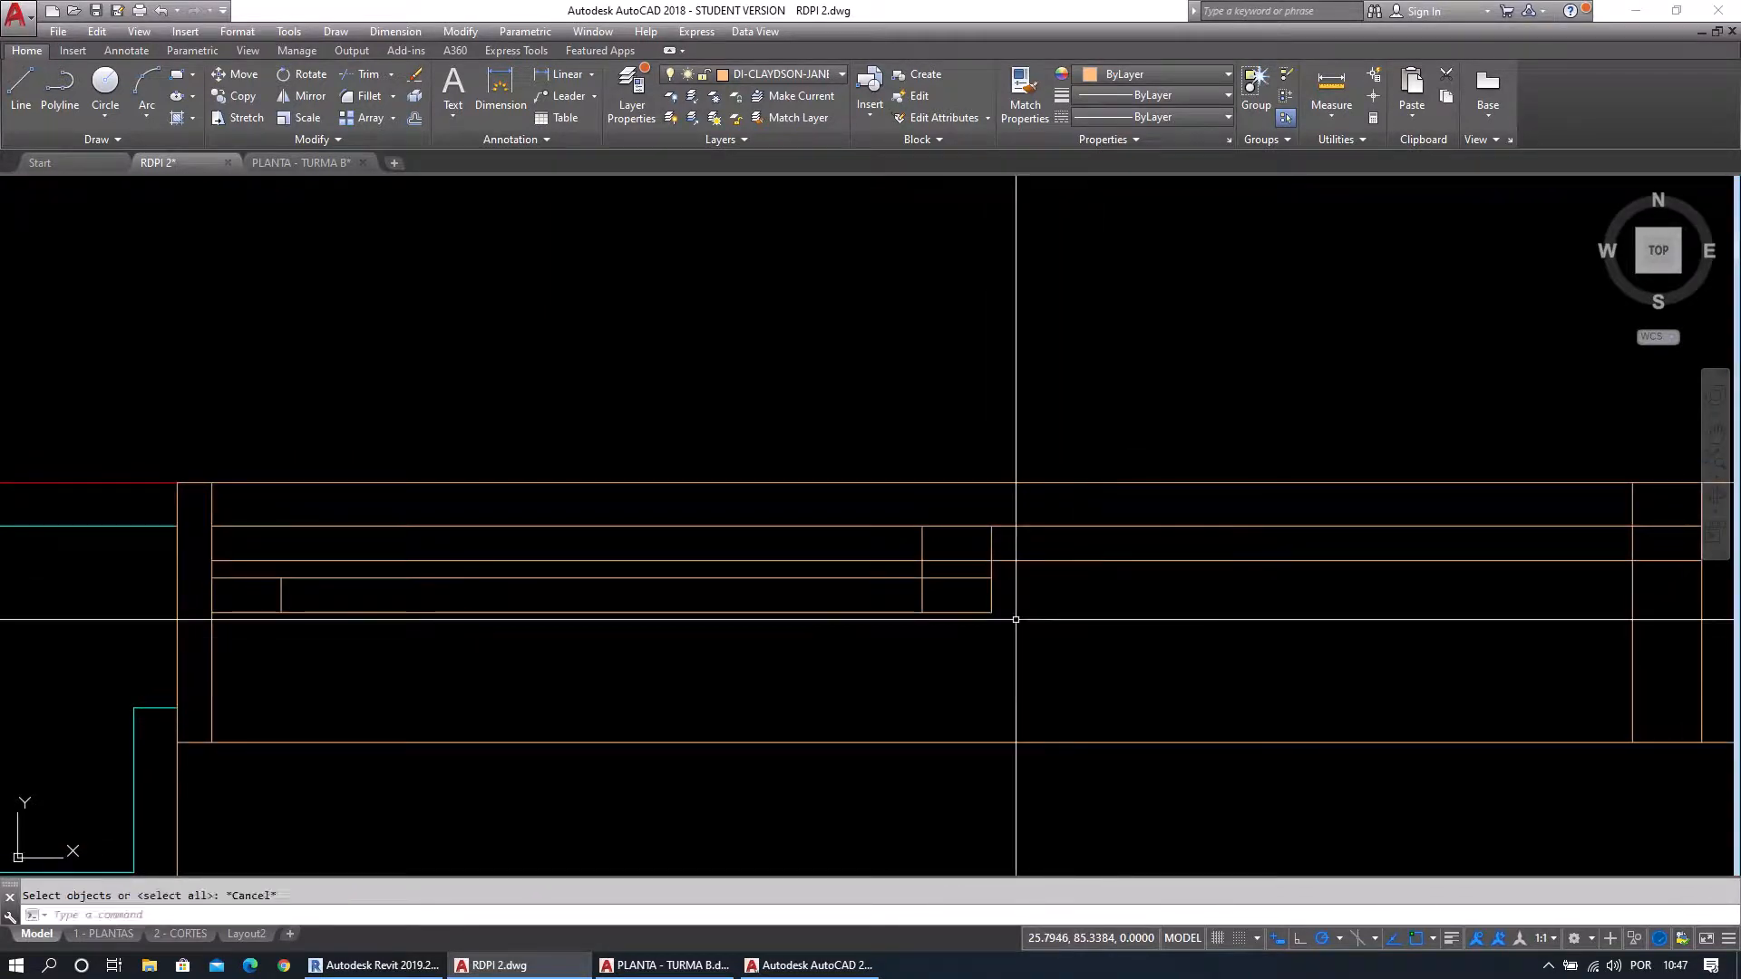
scroll(1016, 617, up, 2)
click(1063, 653)
scroll(1005, 577, up, 2)
click(852, 477)
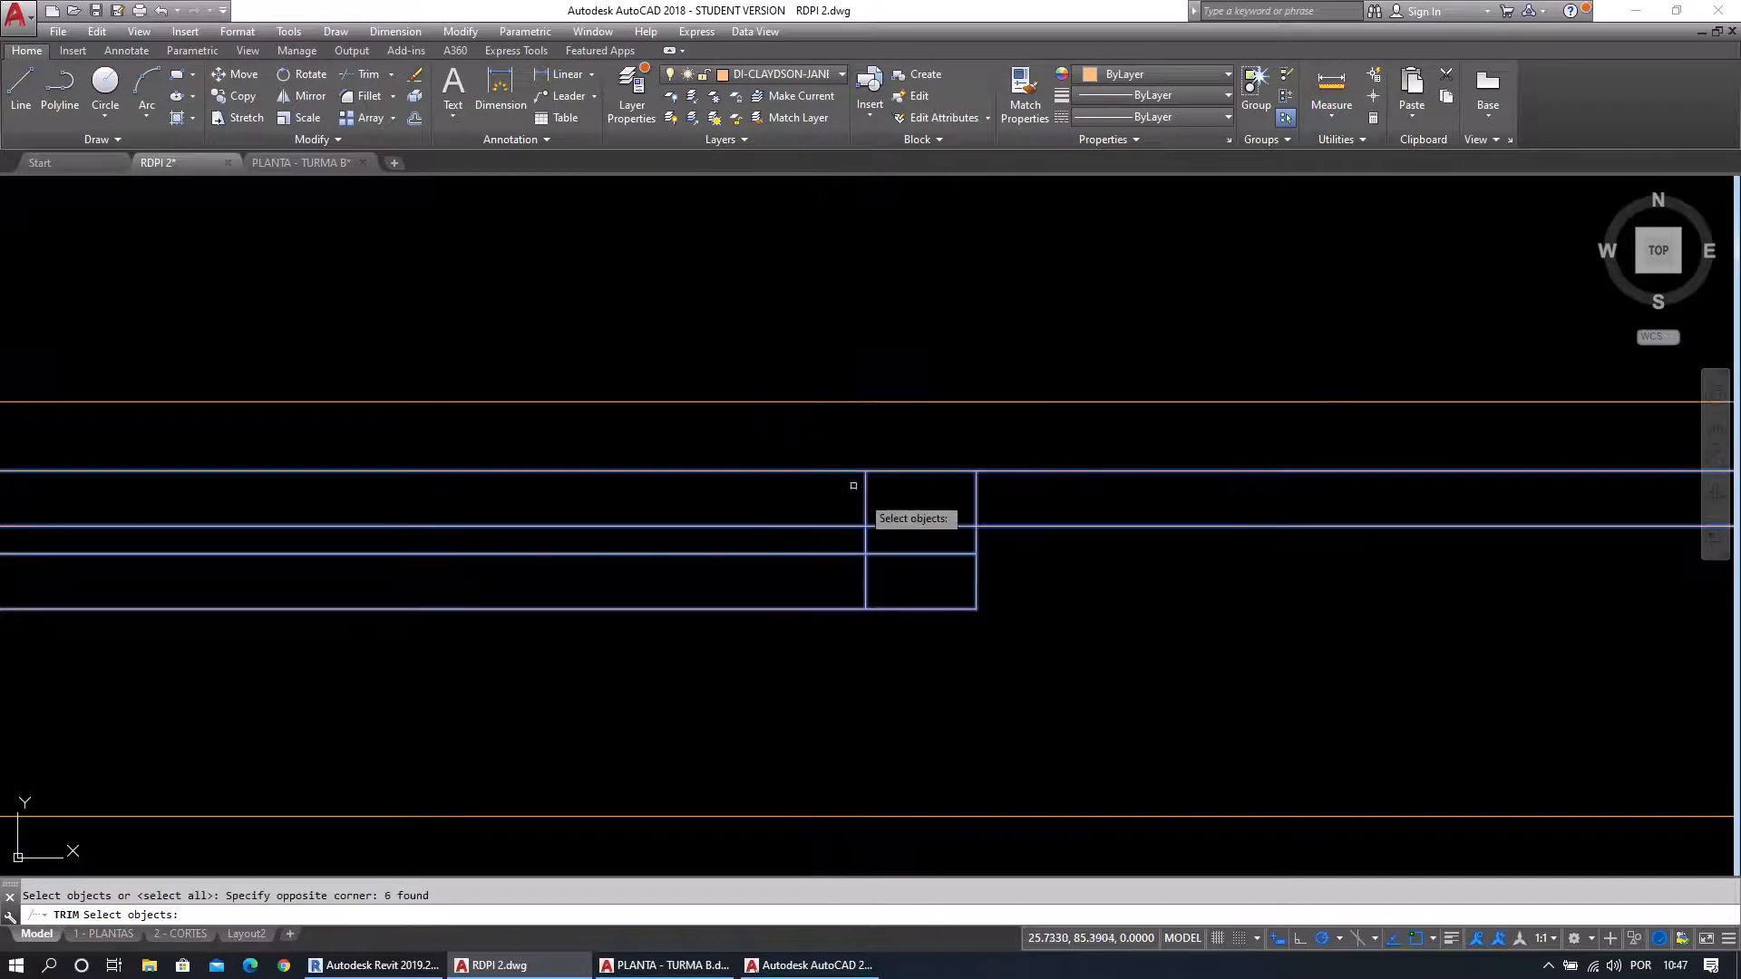
scroll(1123, 560, up, 2)
key(Return)
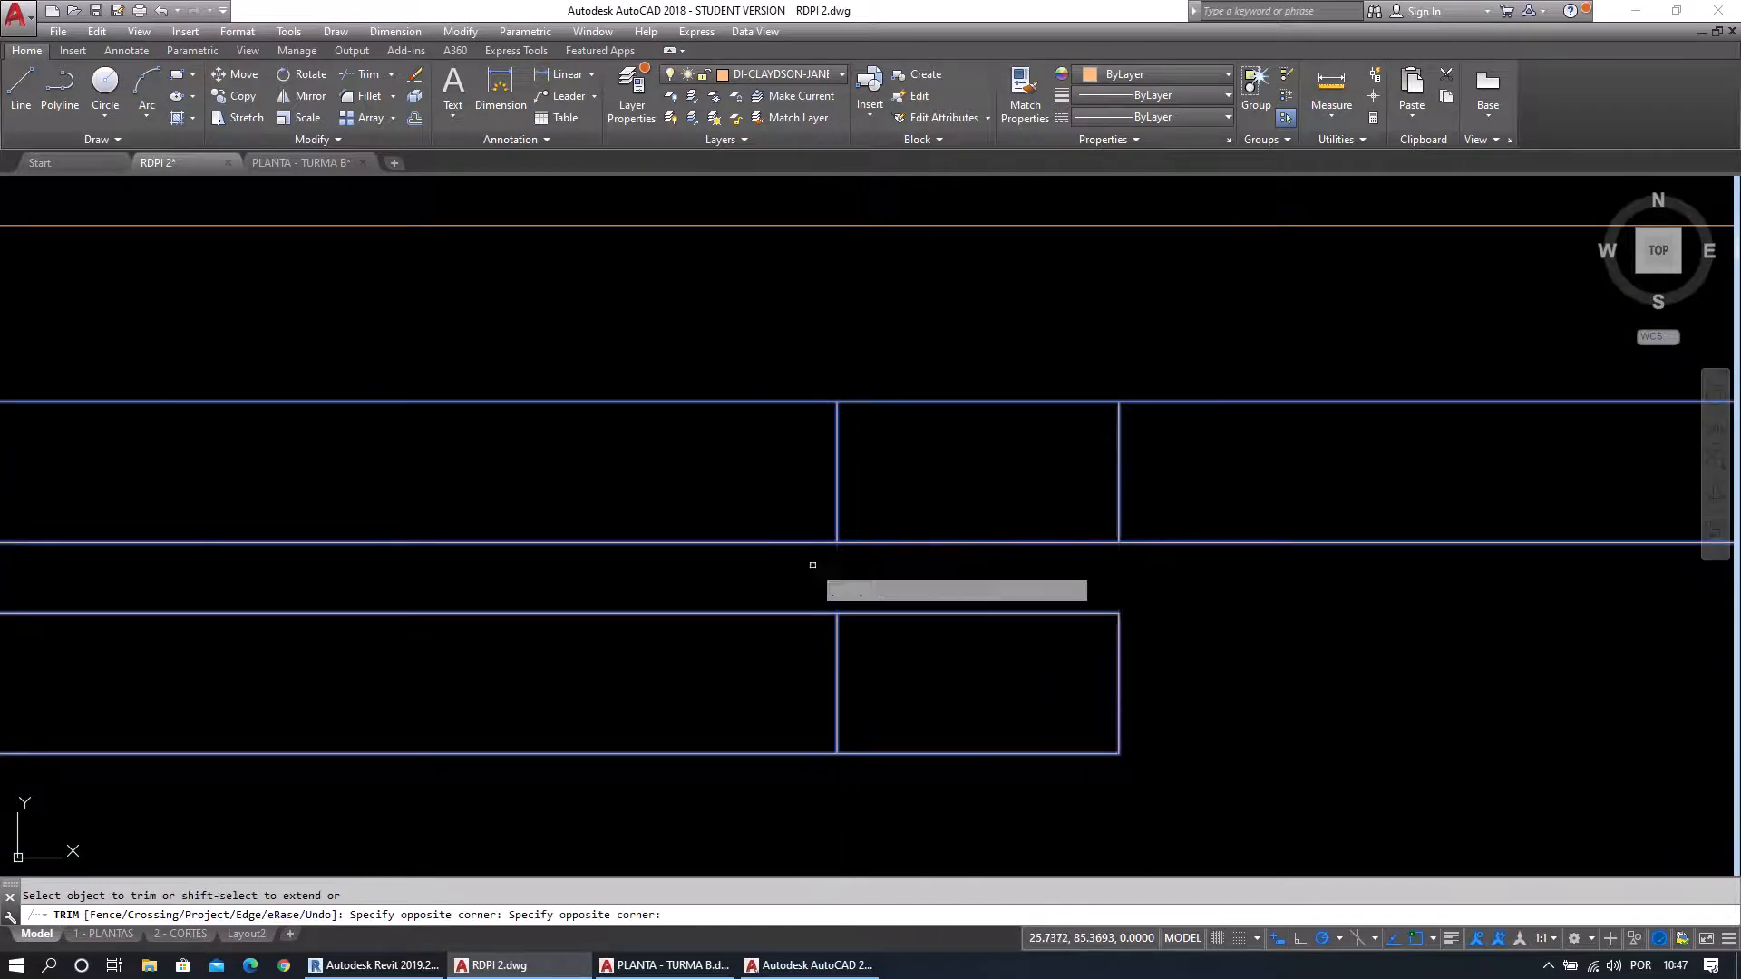
scroll(991, 600, down, 5)
key(Escape)
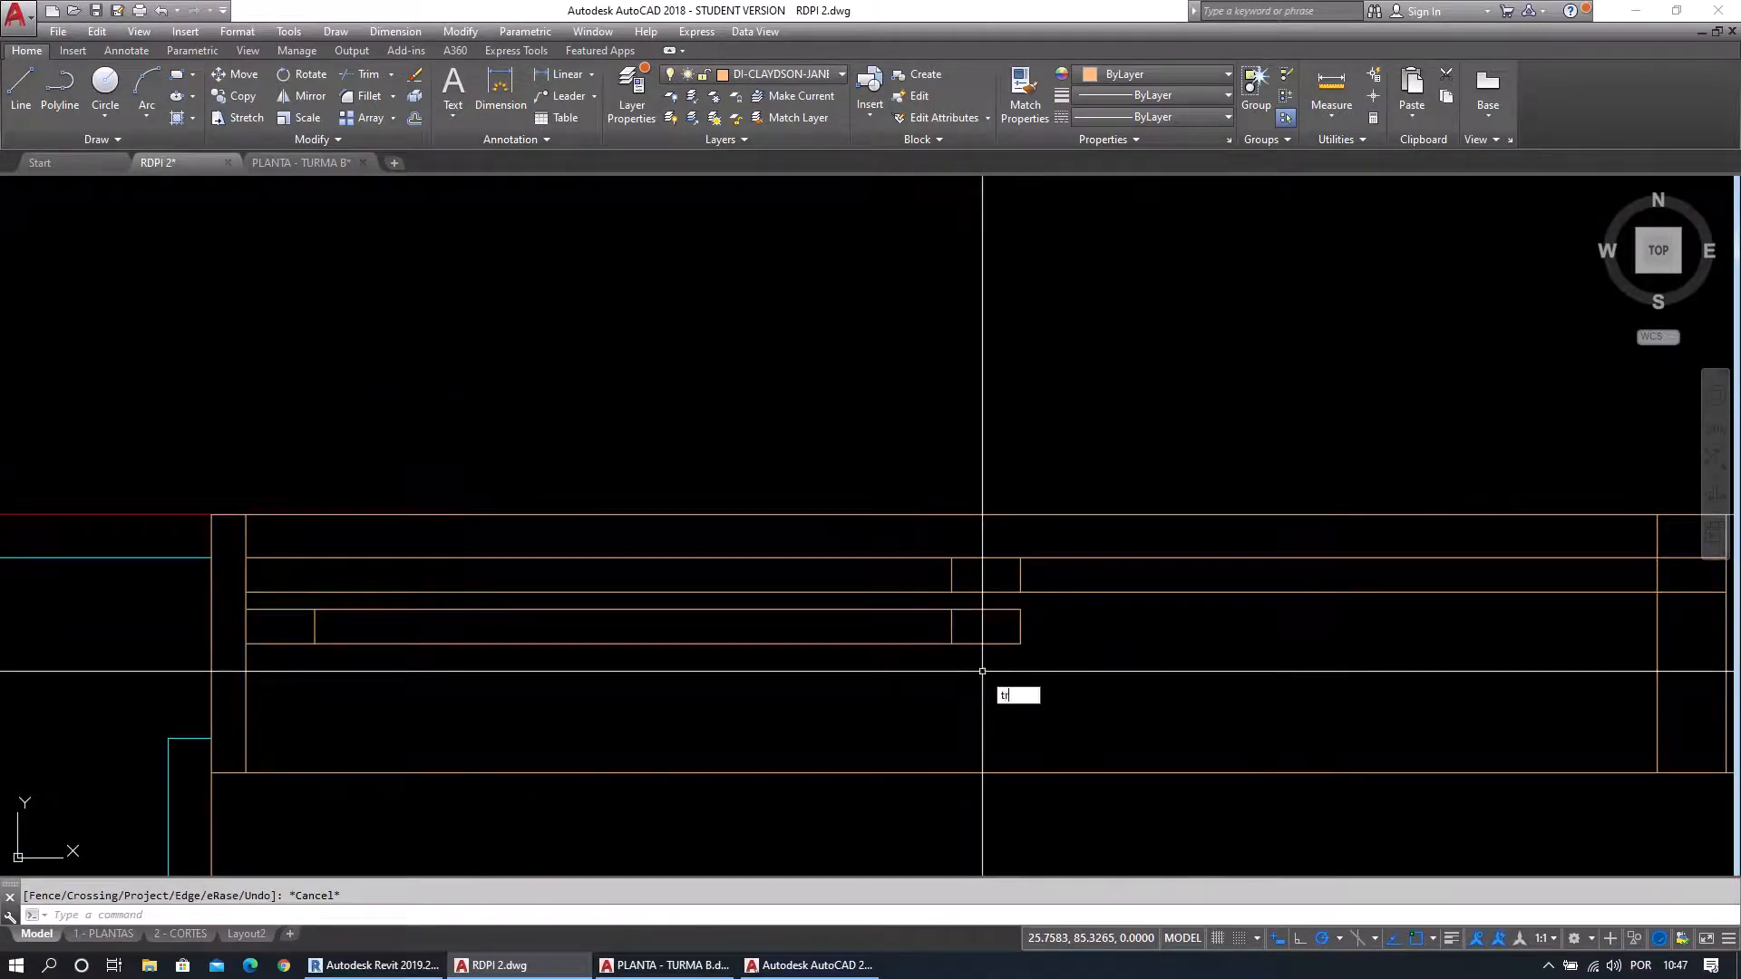
Trim the upper sash's two horizontal lines to the left of its left-hand meeting stile line.
text(tr)
key(Return)
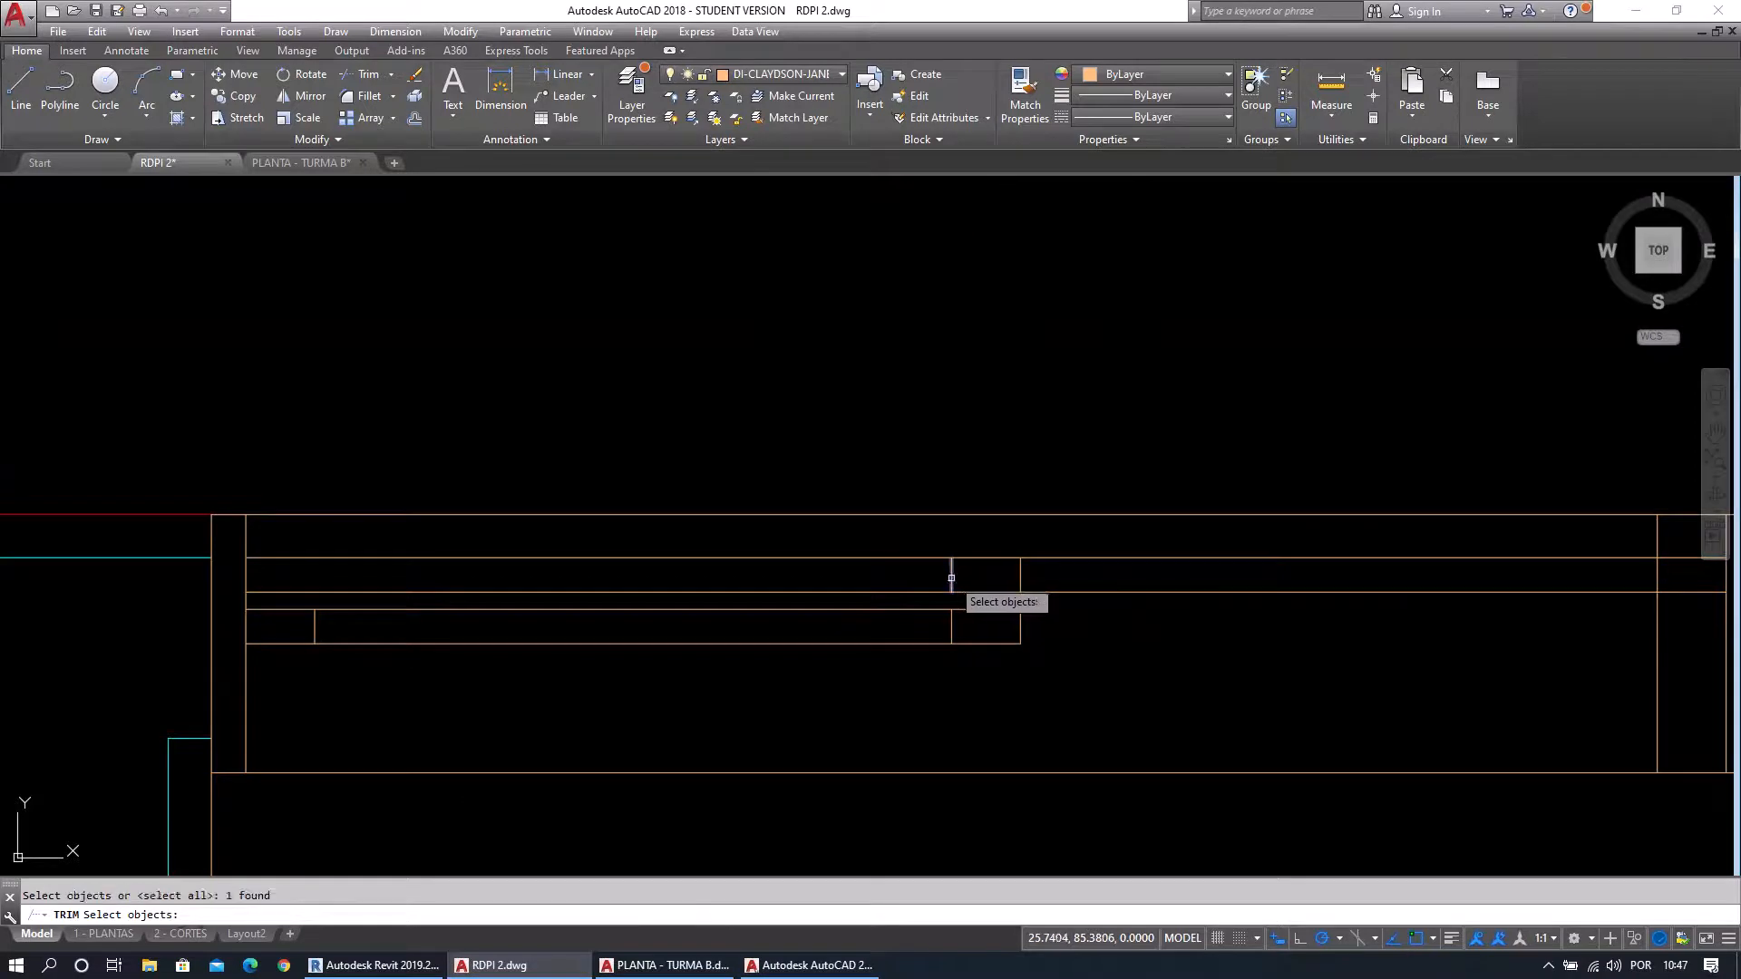
click(917, 557)
click(917, 588)
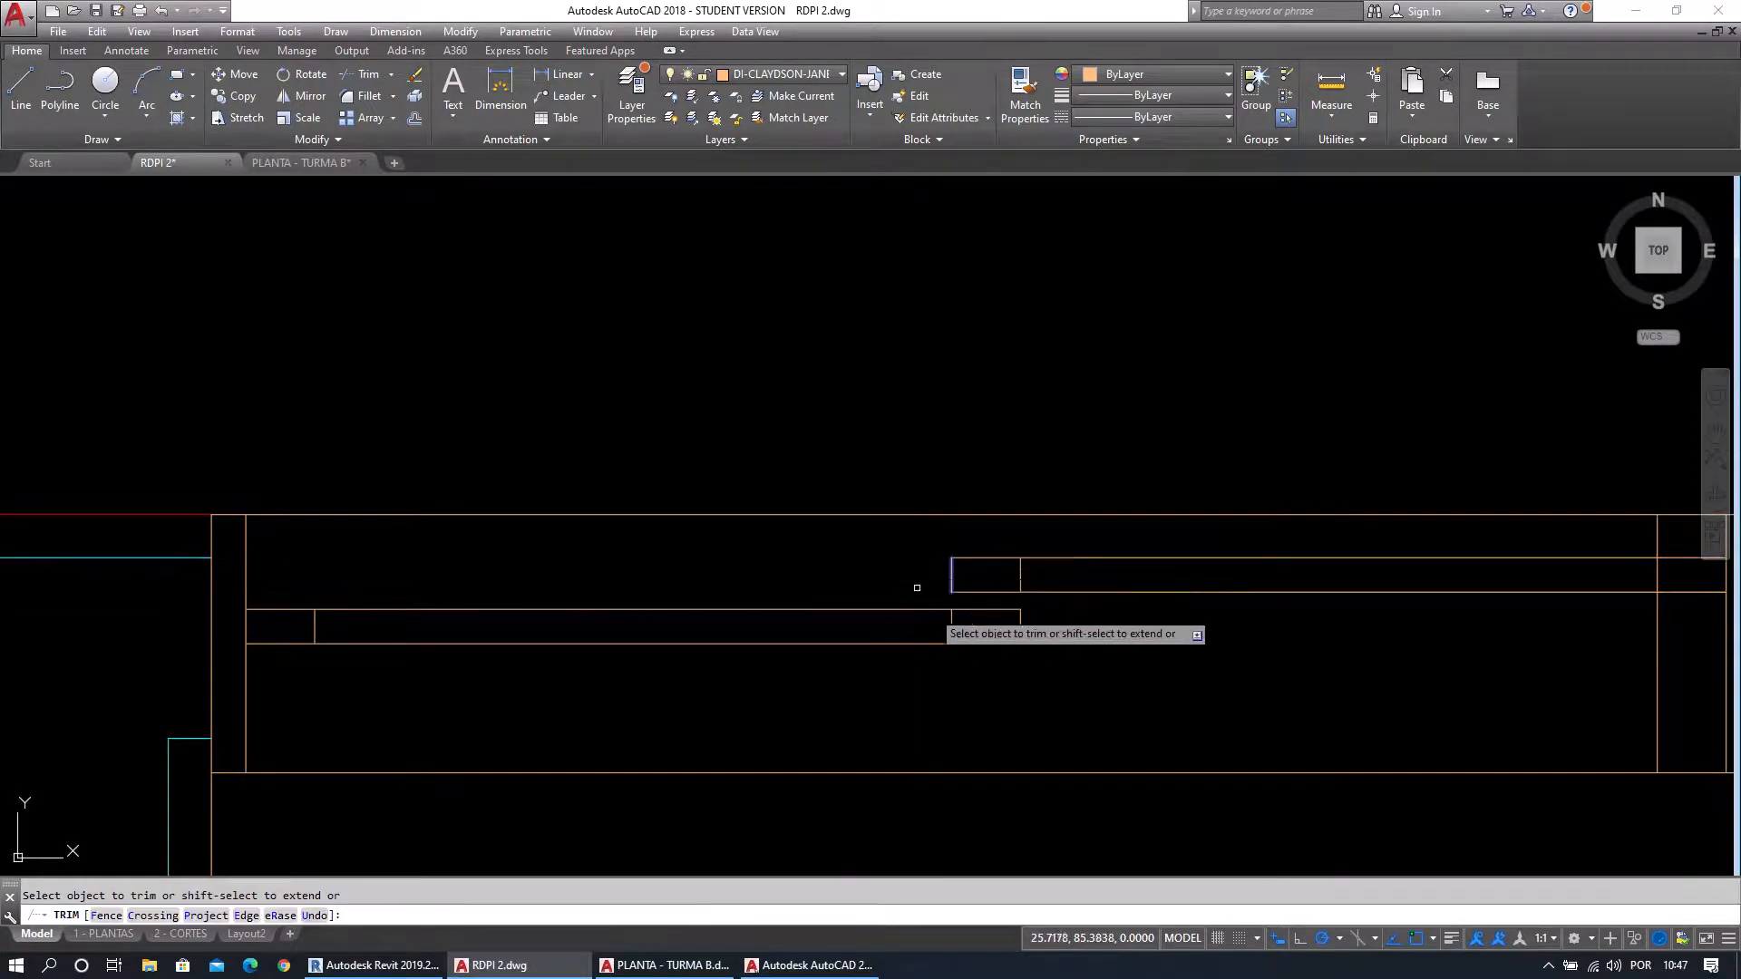
scroll(927, 645, down, 2)
key(Escape)
Trim the right stile line to keep only the part within the upper sash's thickness.
scroll(1378, 643, up, 2)
middle_drag(1382, 645, 1051, 653)
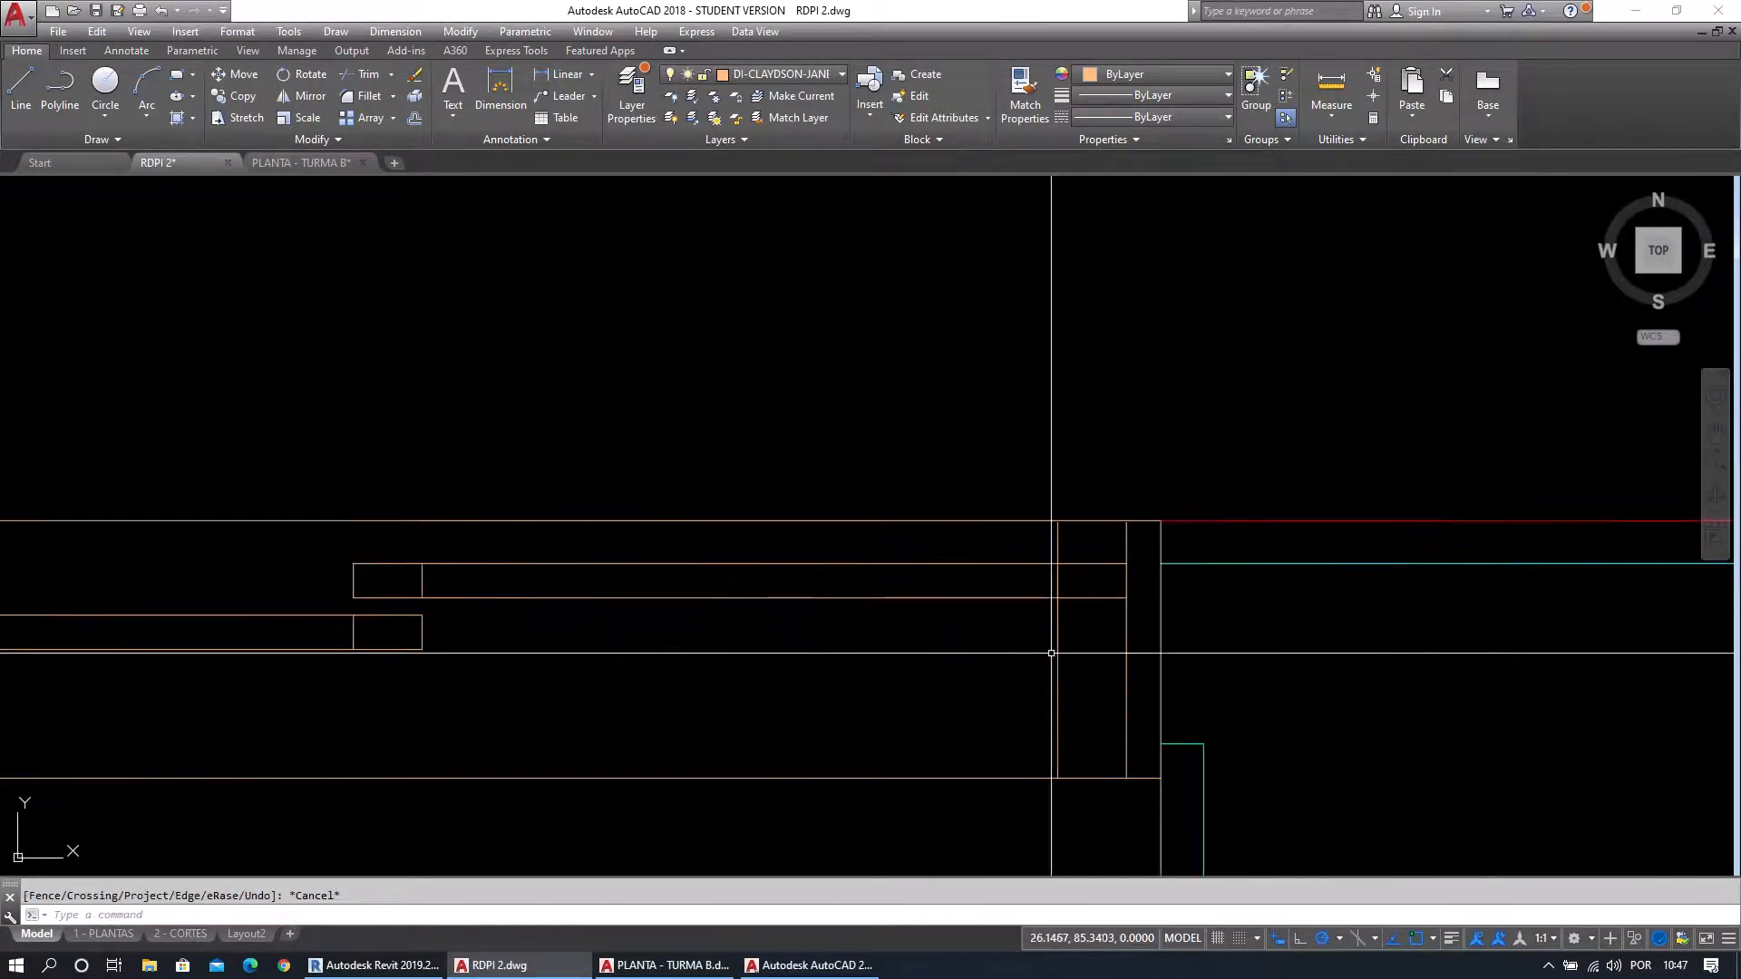
text(tr)
key(Return)
click(1095, 624)
click(1068, 571)
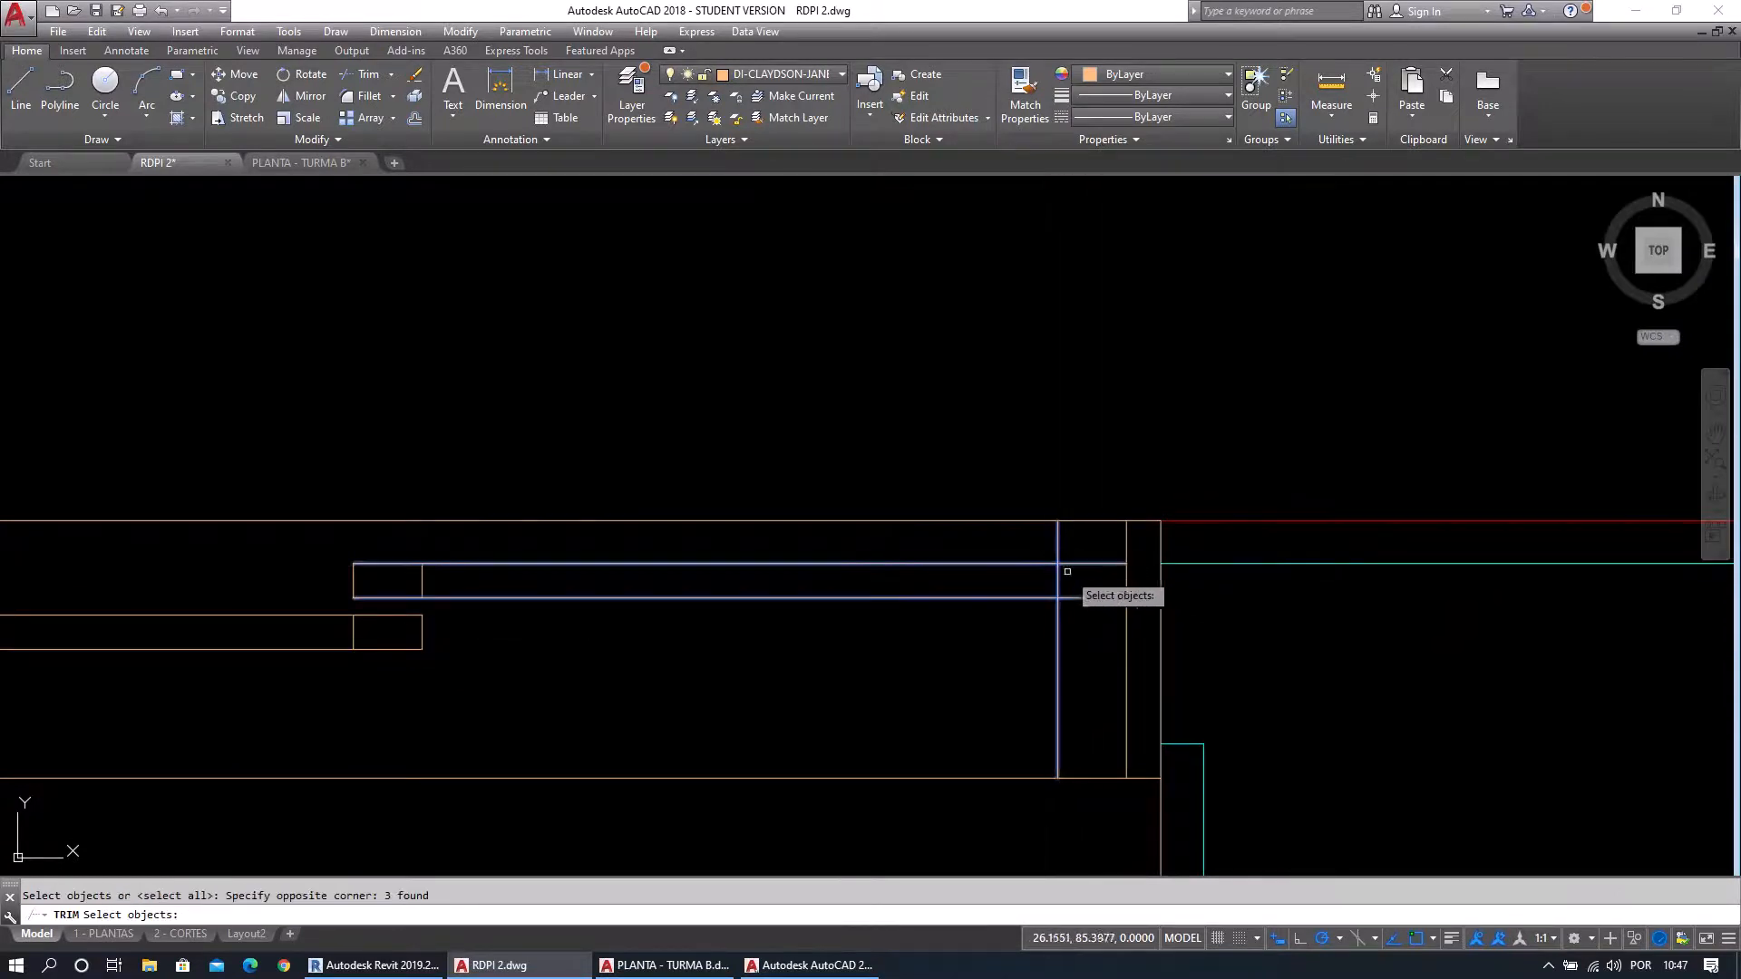
shift+click(1059, 597)
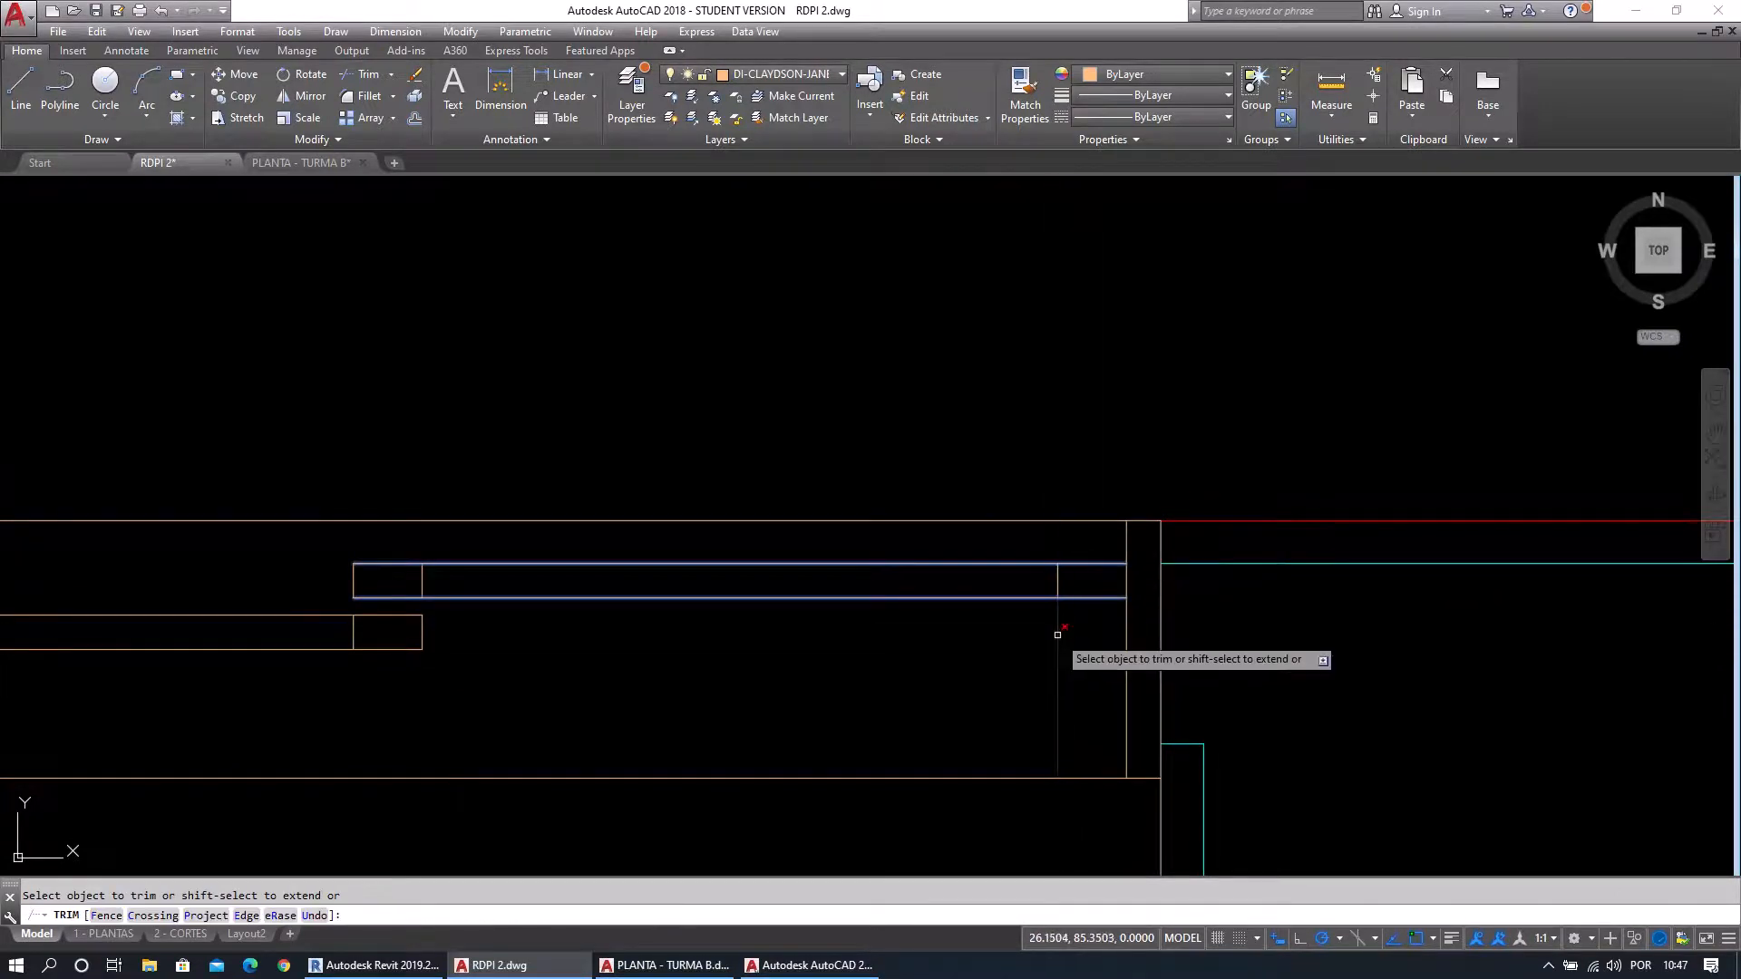
key(Escape)
key(Escape)
Draw a horizontal track line from the midpoint of the lower sash's right end to the right inner jamb.
scroll(1066, 639, down, 2)
middle_drag(1067, 639, 1201, 625)
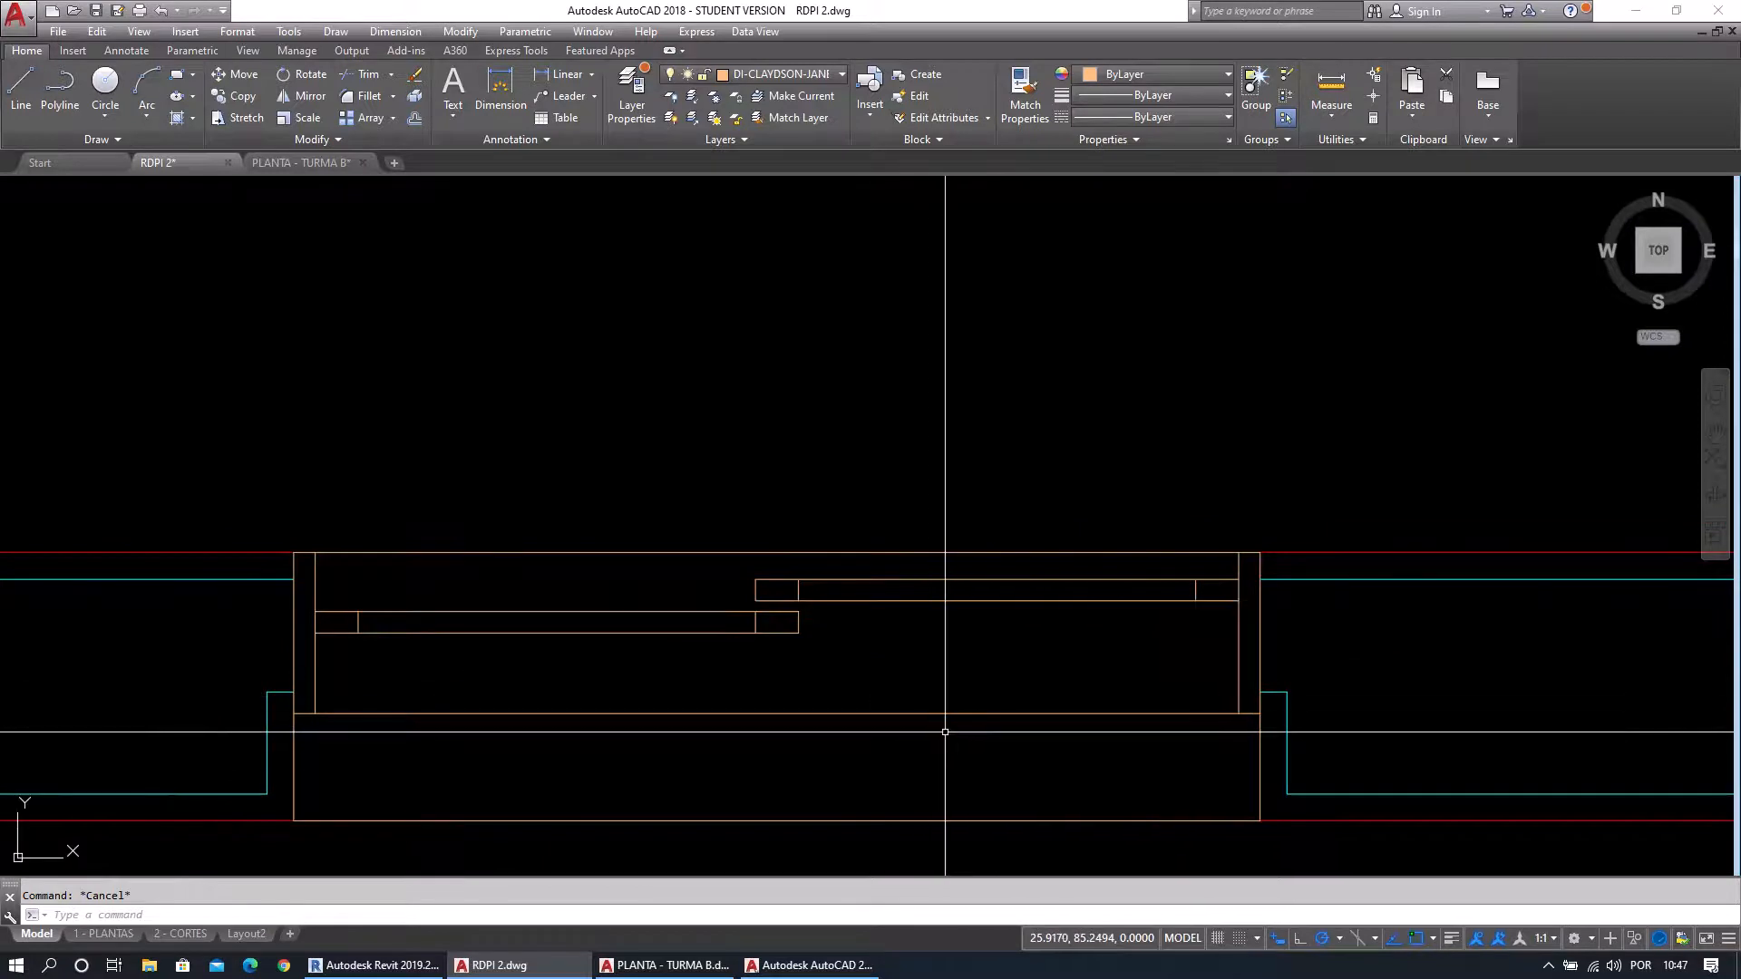
middle_drag(922, 738, 1046, 713)
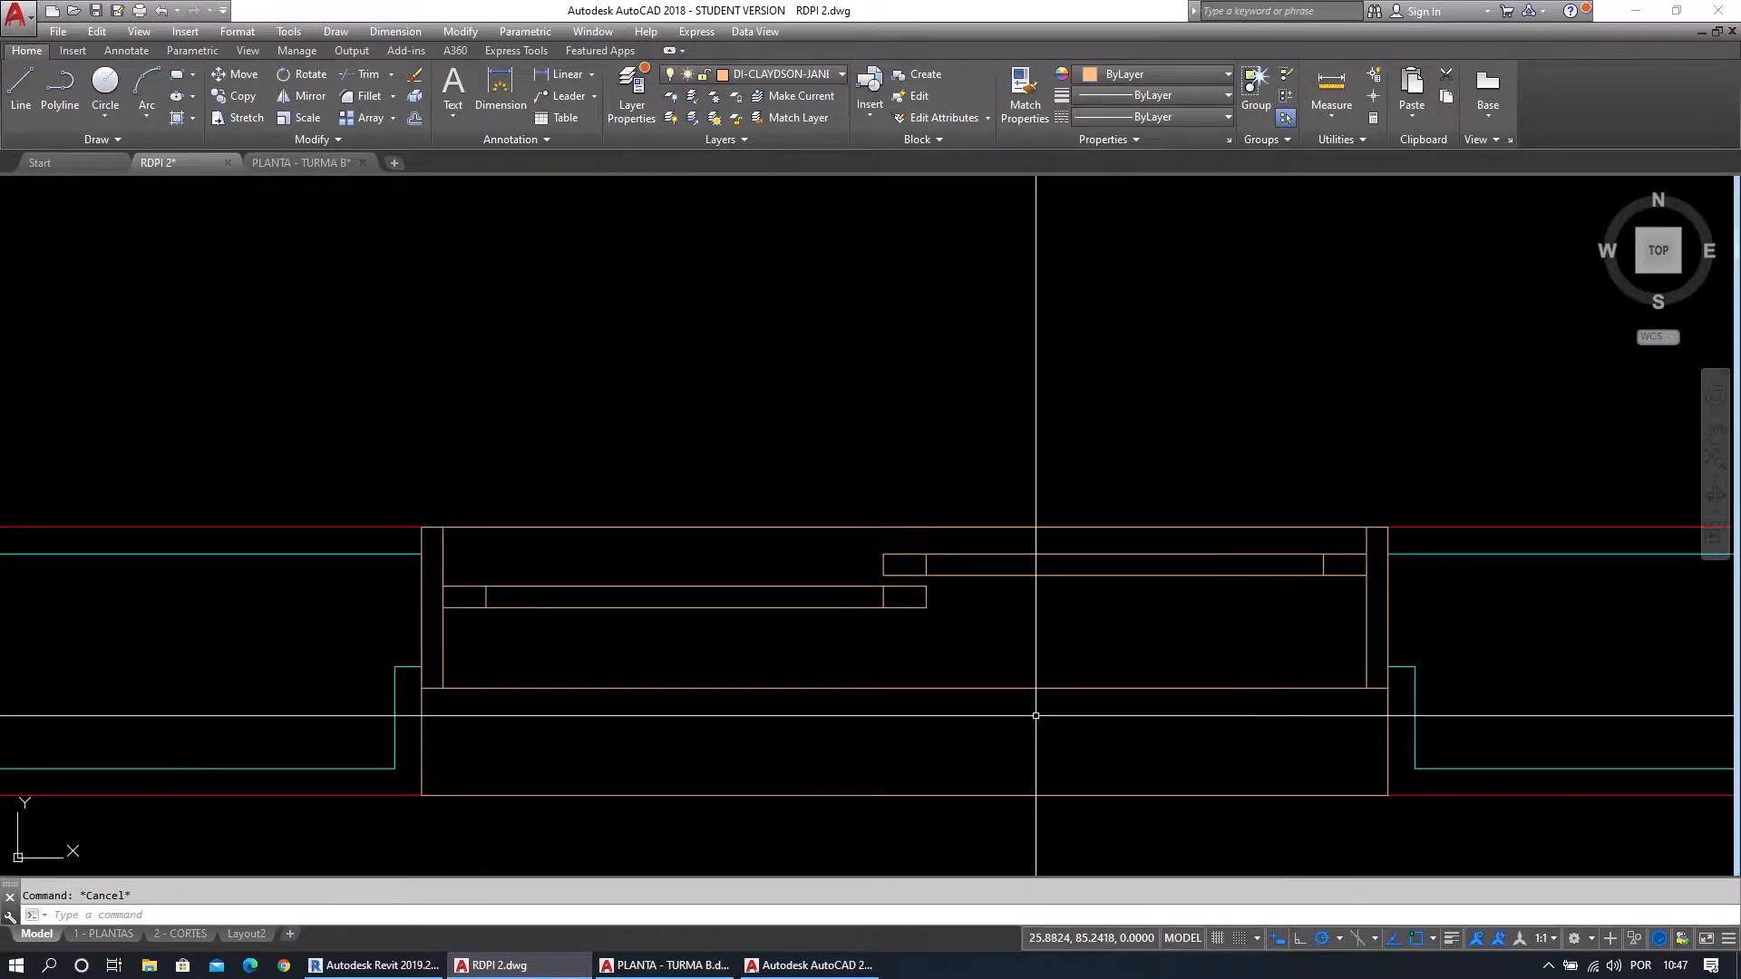
key(l)
key(Return)
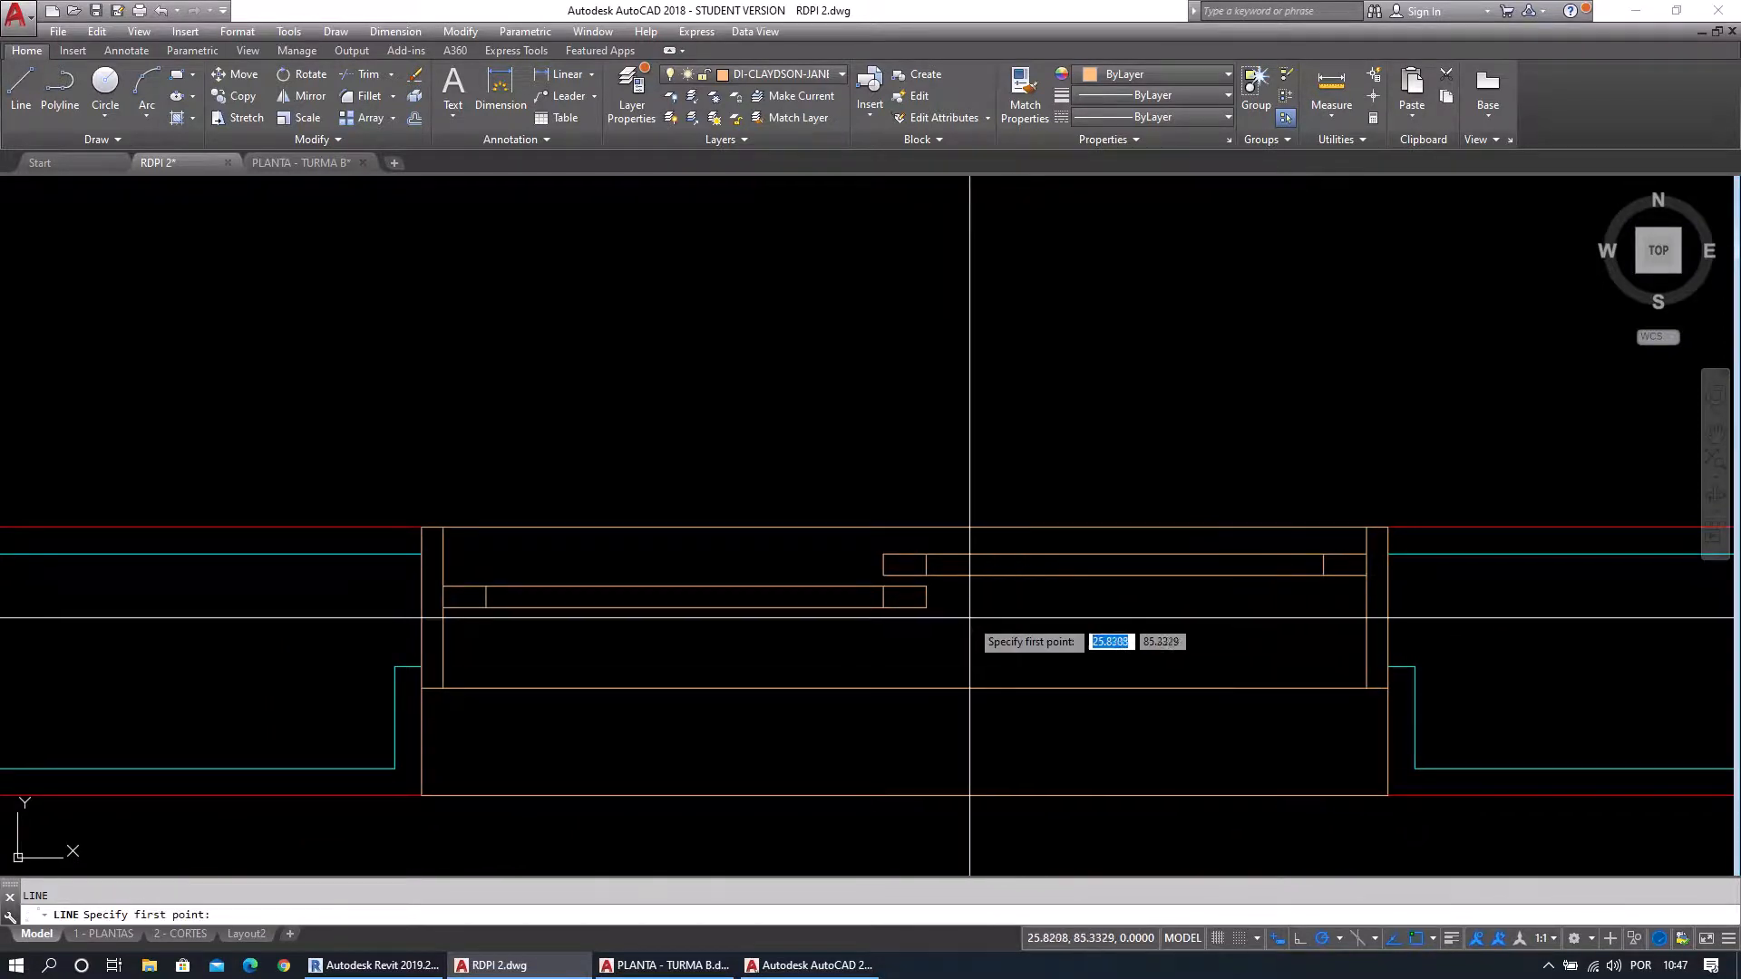
click(926, 596)
click(1365, 596)
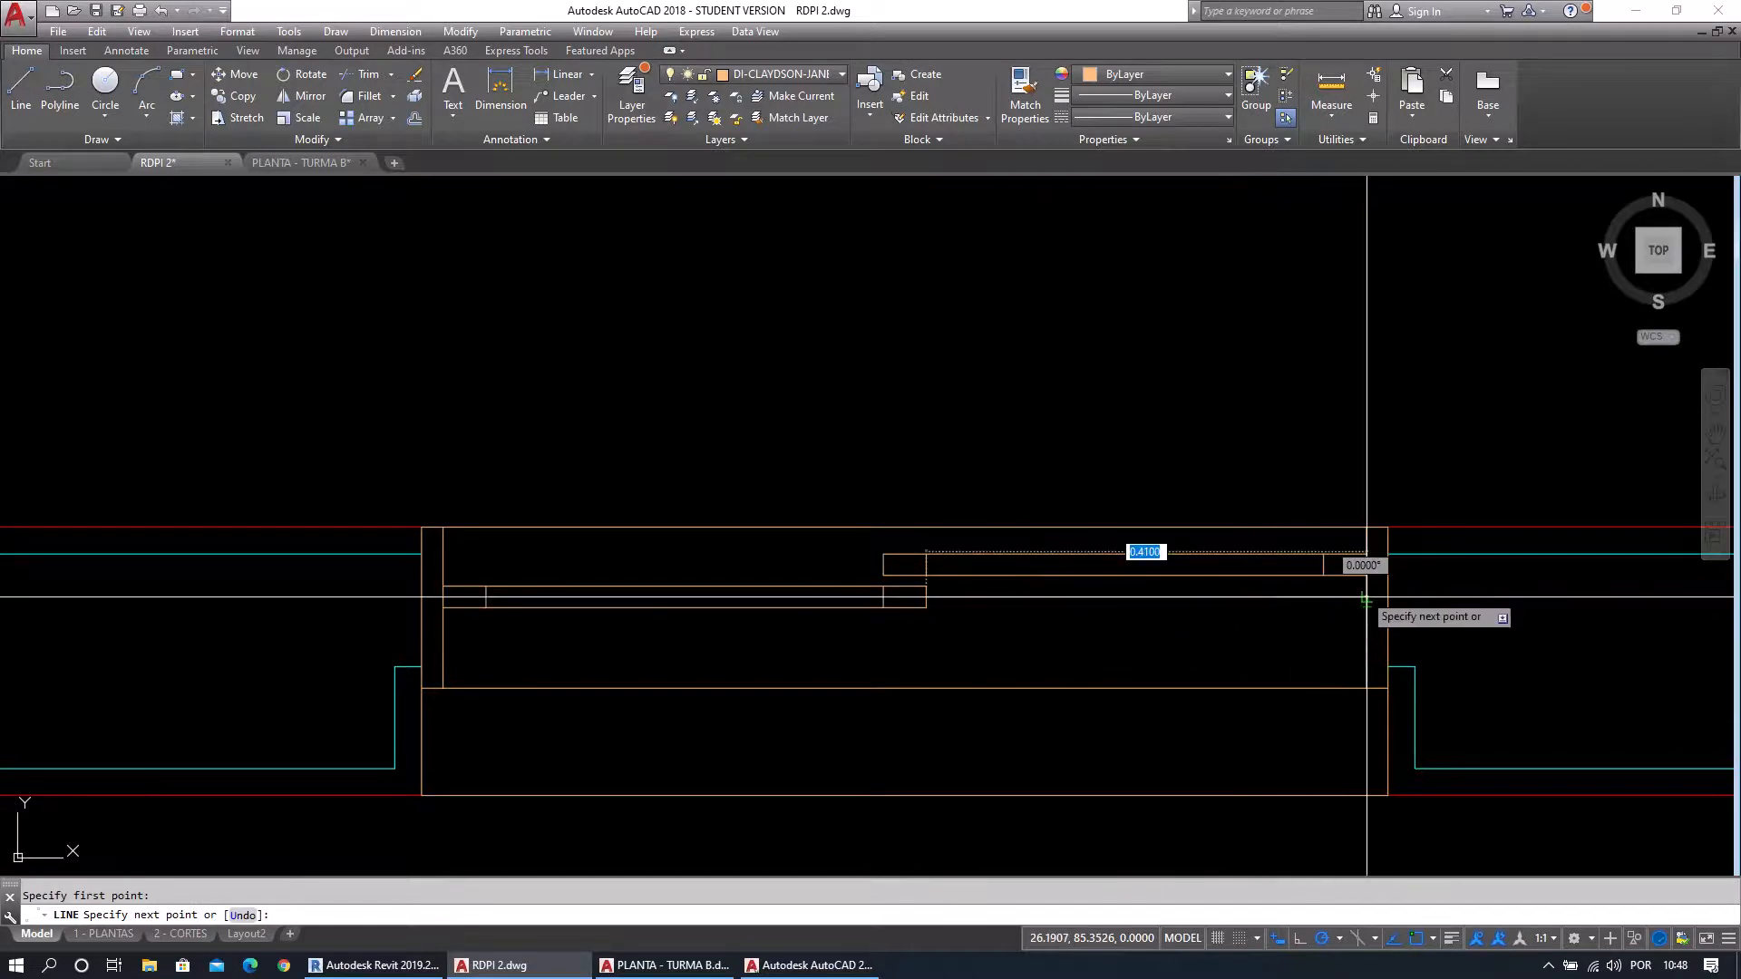
key(Return)
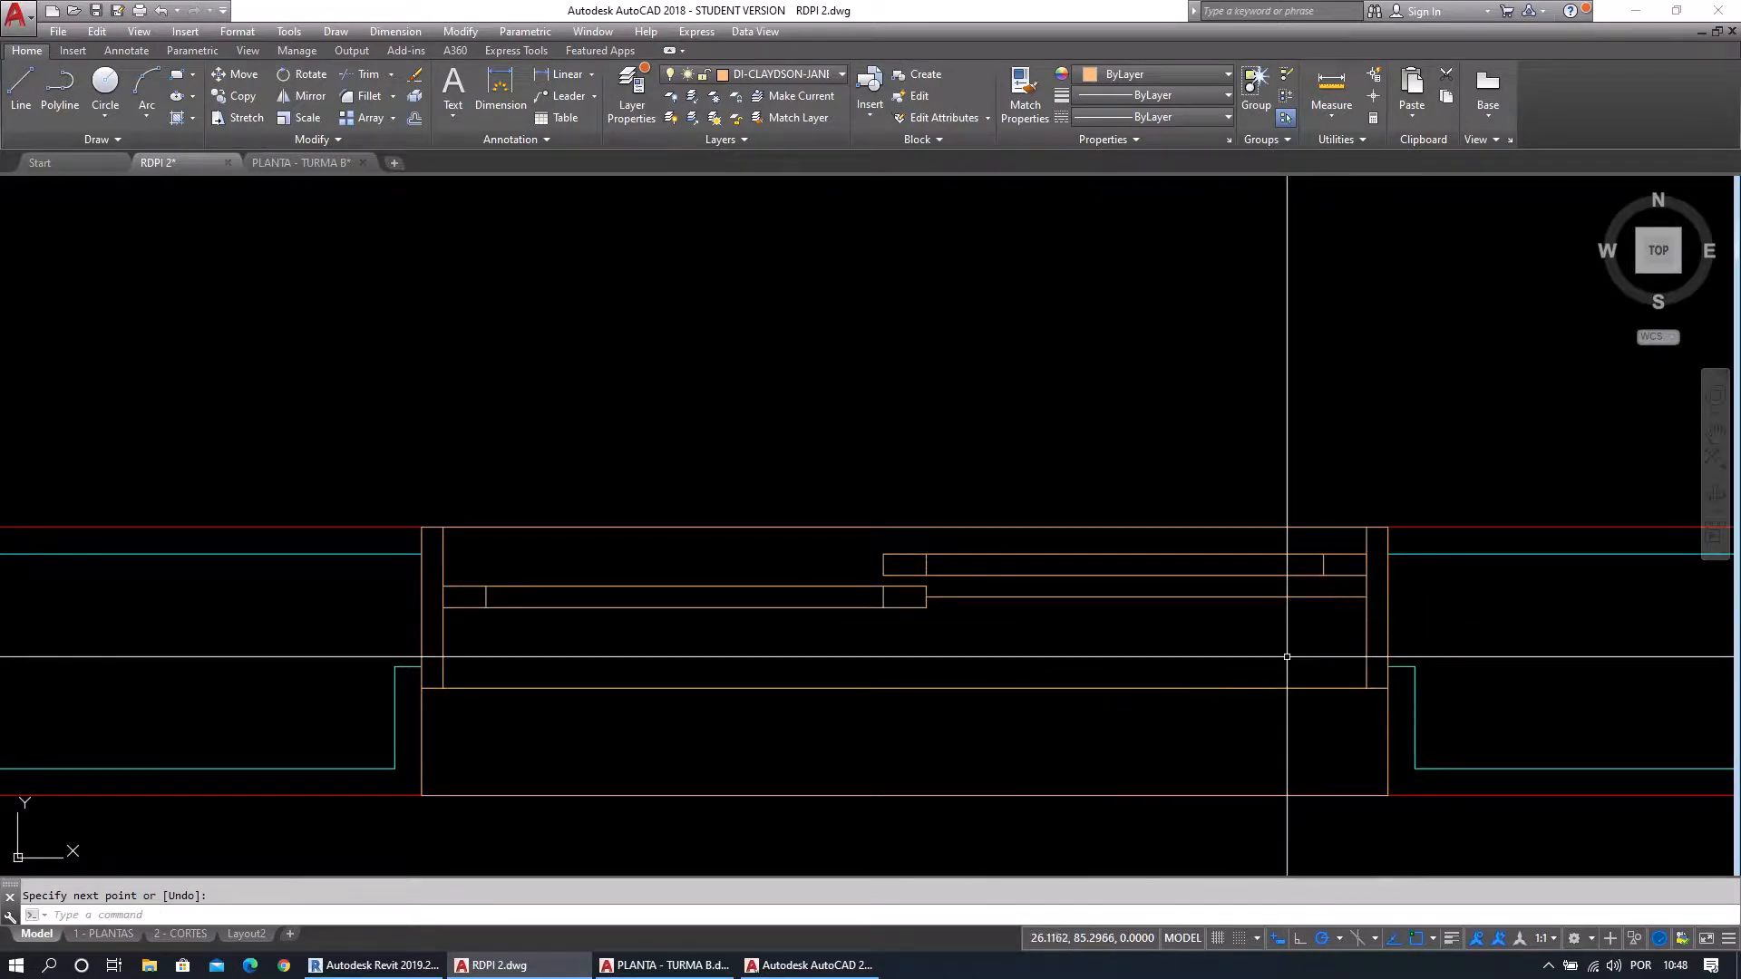
Draw a horizontal track line from the midpoint of the upper sash's left end to the left inner jamb.
click(17, 95)
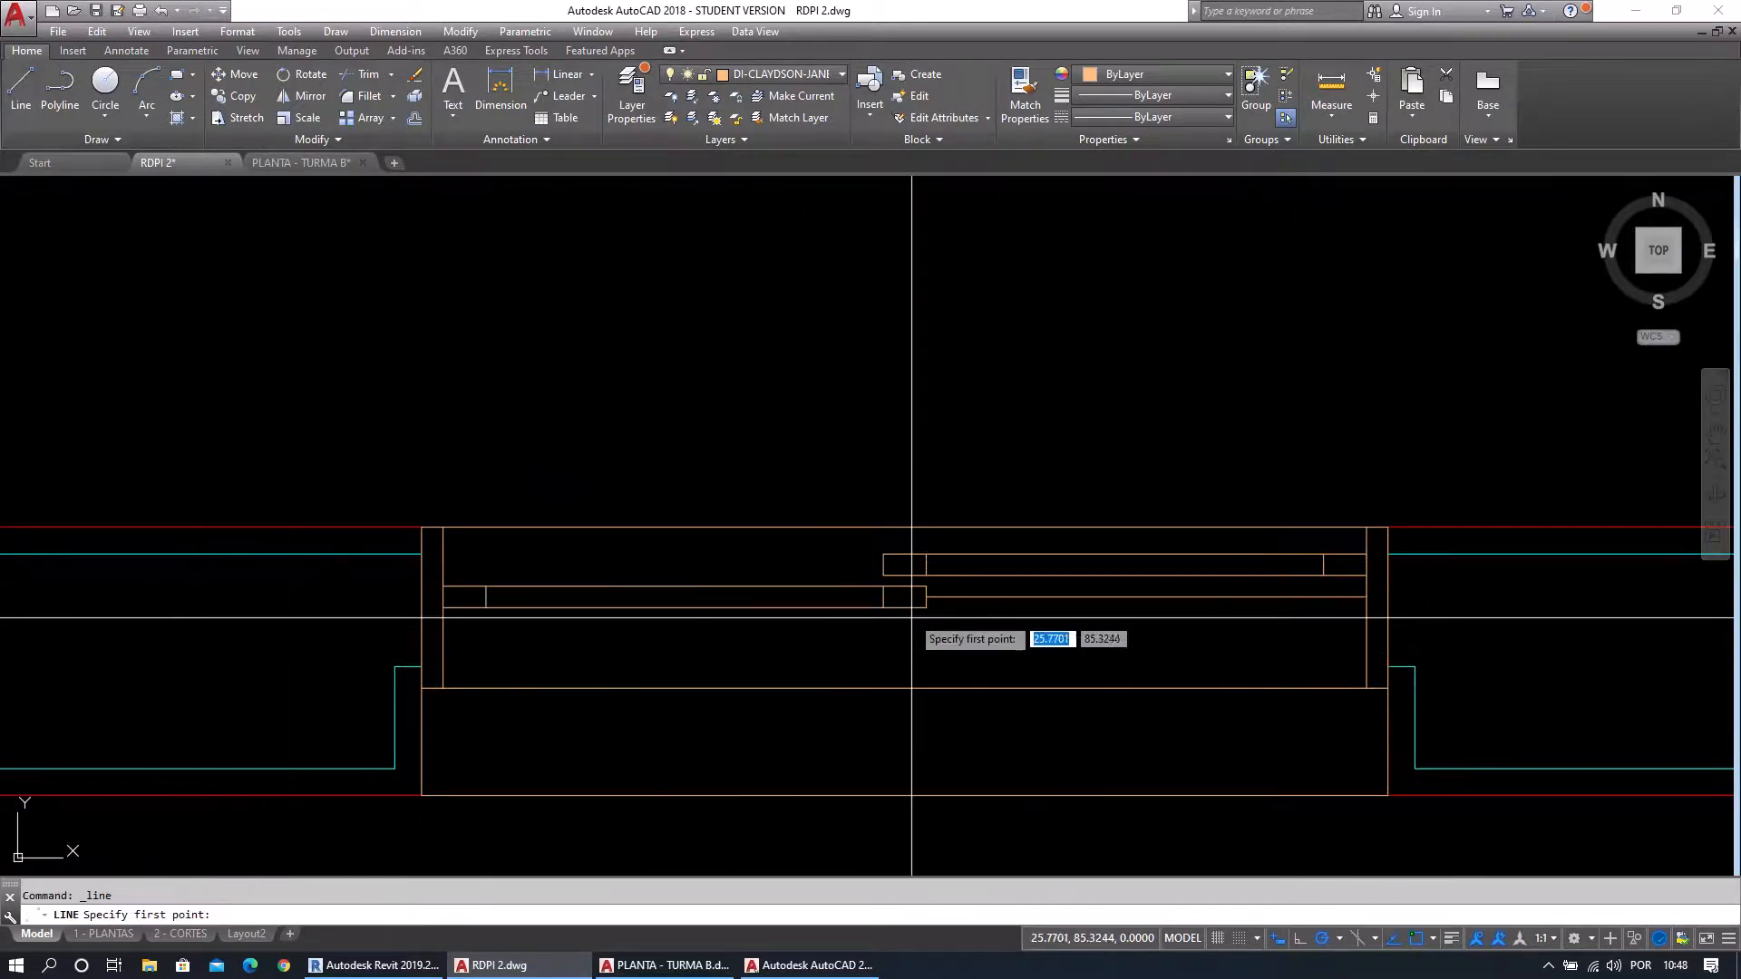
click(884, 564)
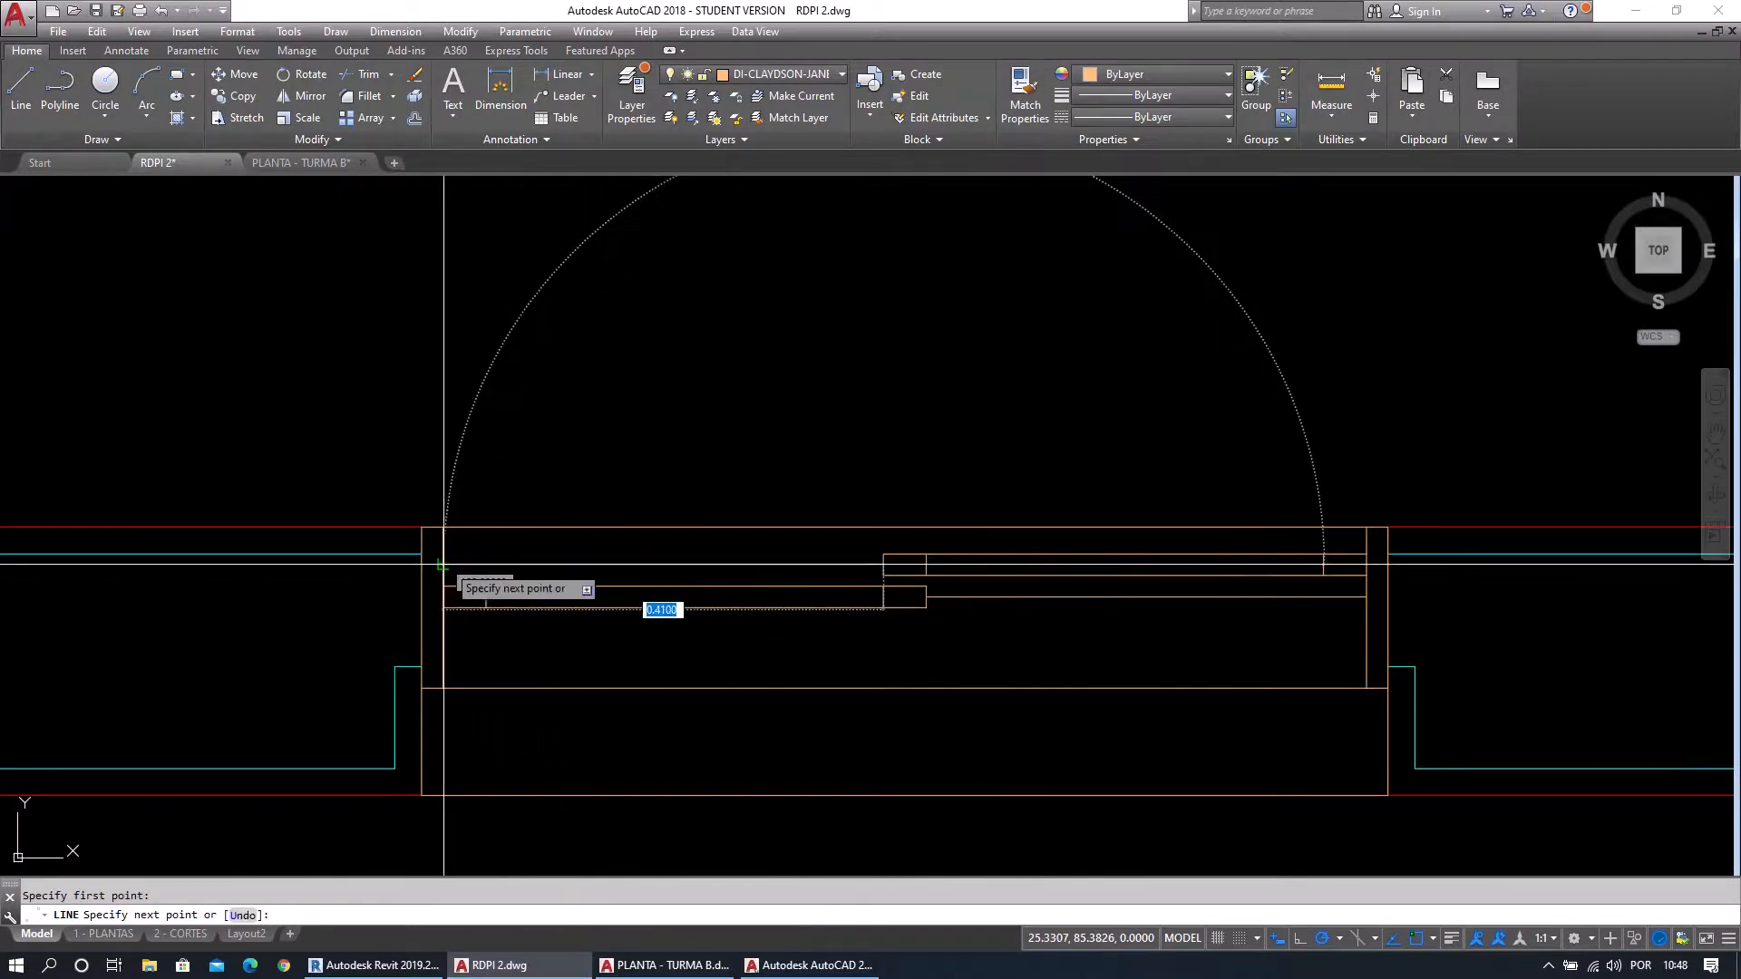
key(Escape)
Copy the four-sash window's right-pointing opening arrow horizontally, with Ortho on, to above the two-sash window's right-hand sash.
scroll(935, 635, down, 4)
scroll(970, 747, down, 3)
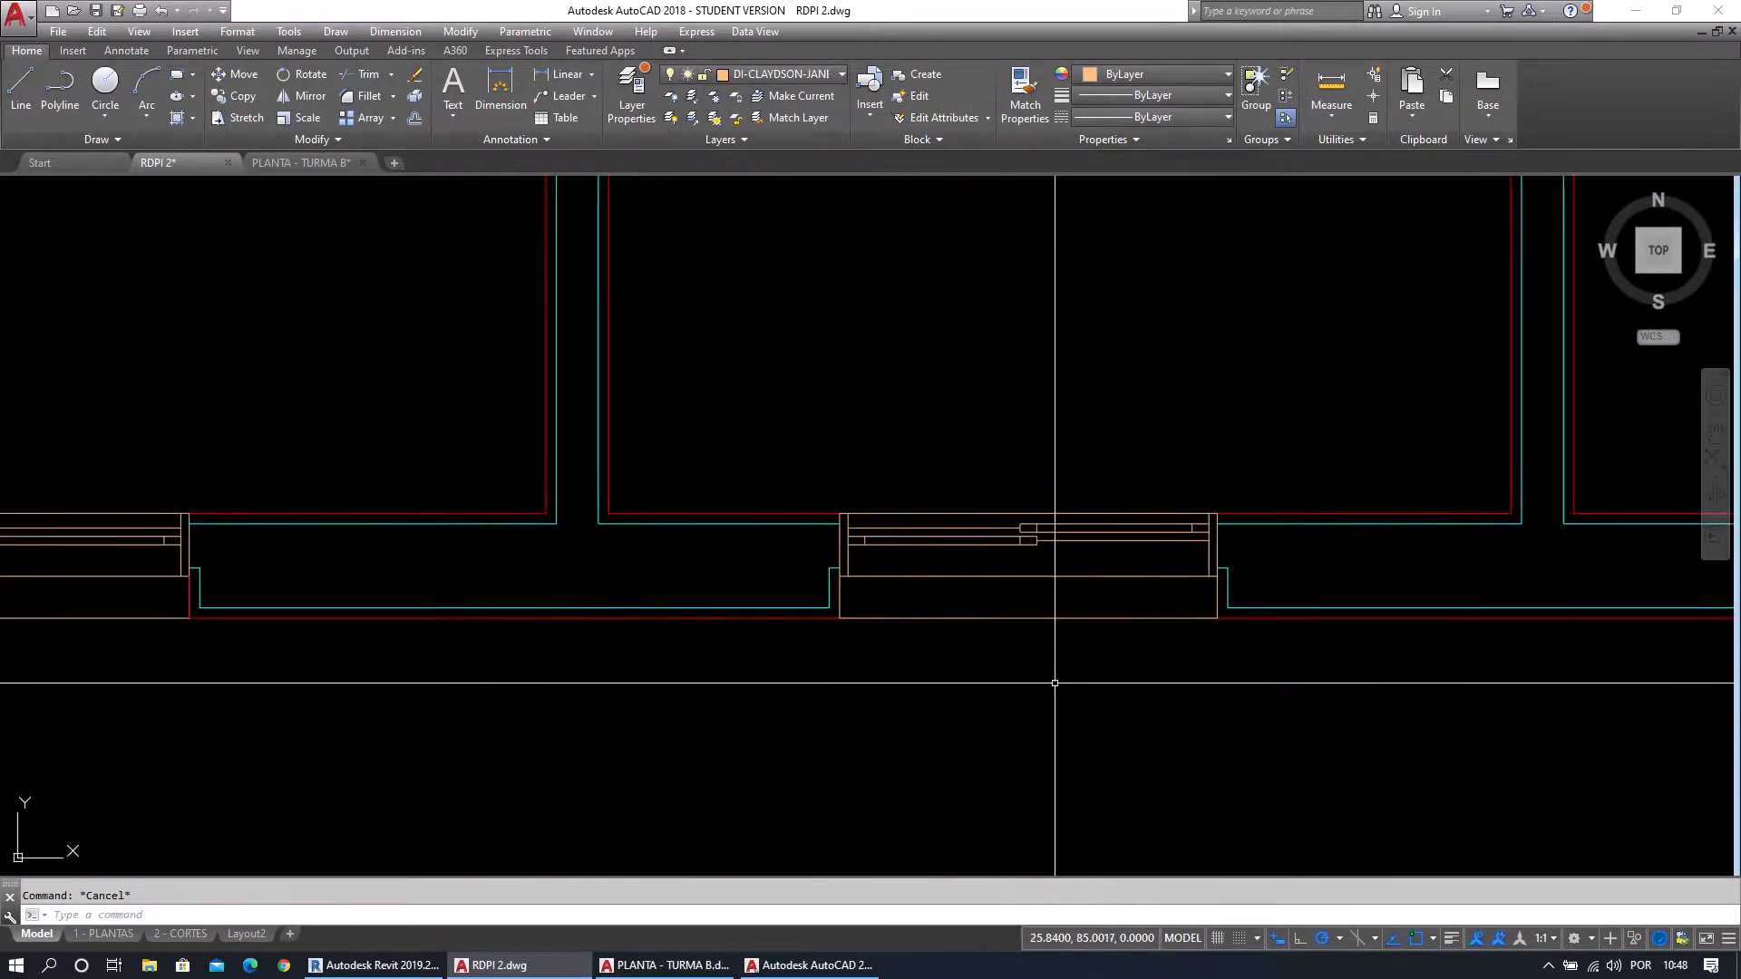
mouse_move(979, 677)
middle_down()
mouse_move(1049, 680)
mouse_move(1072, 759)
mouse_move(1345, 743)
mouse_move(1233, 743)
middle_up()
scroll(646, 645, up, 4)
click(427, 385)
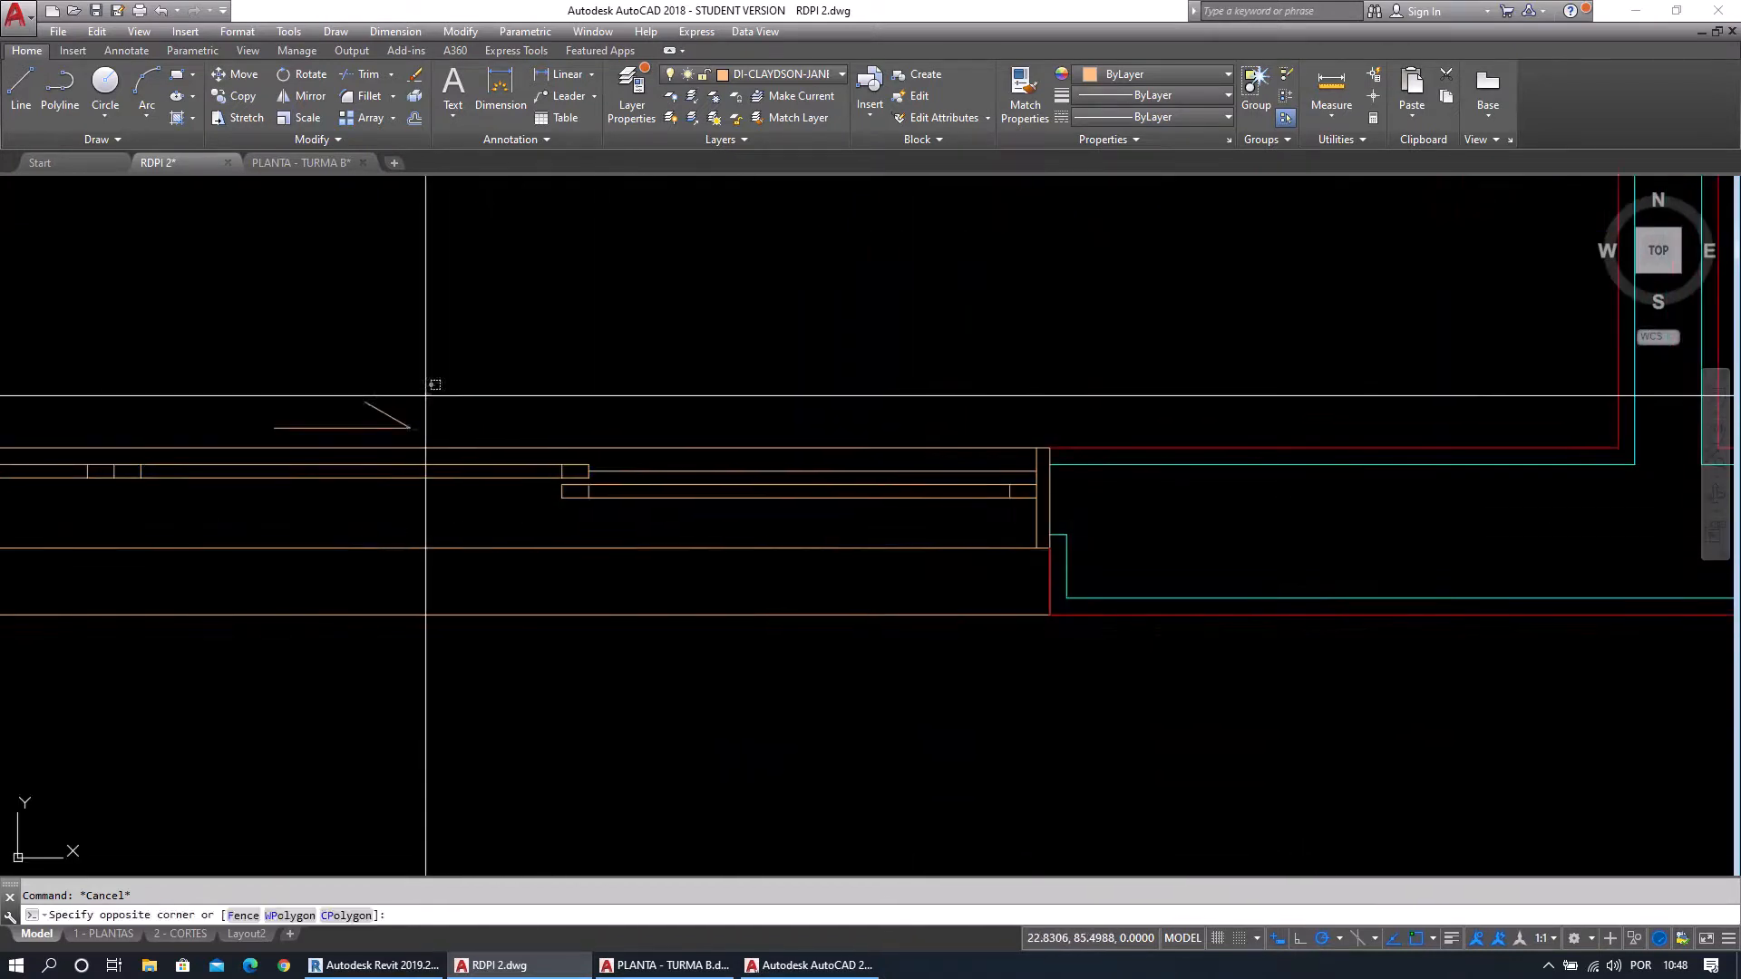
click(373, 429)
text(co)
key(space)
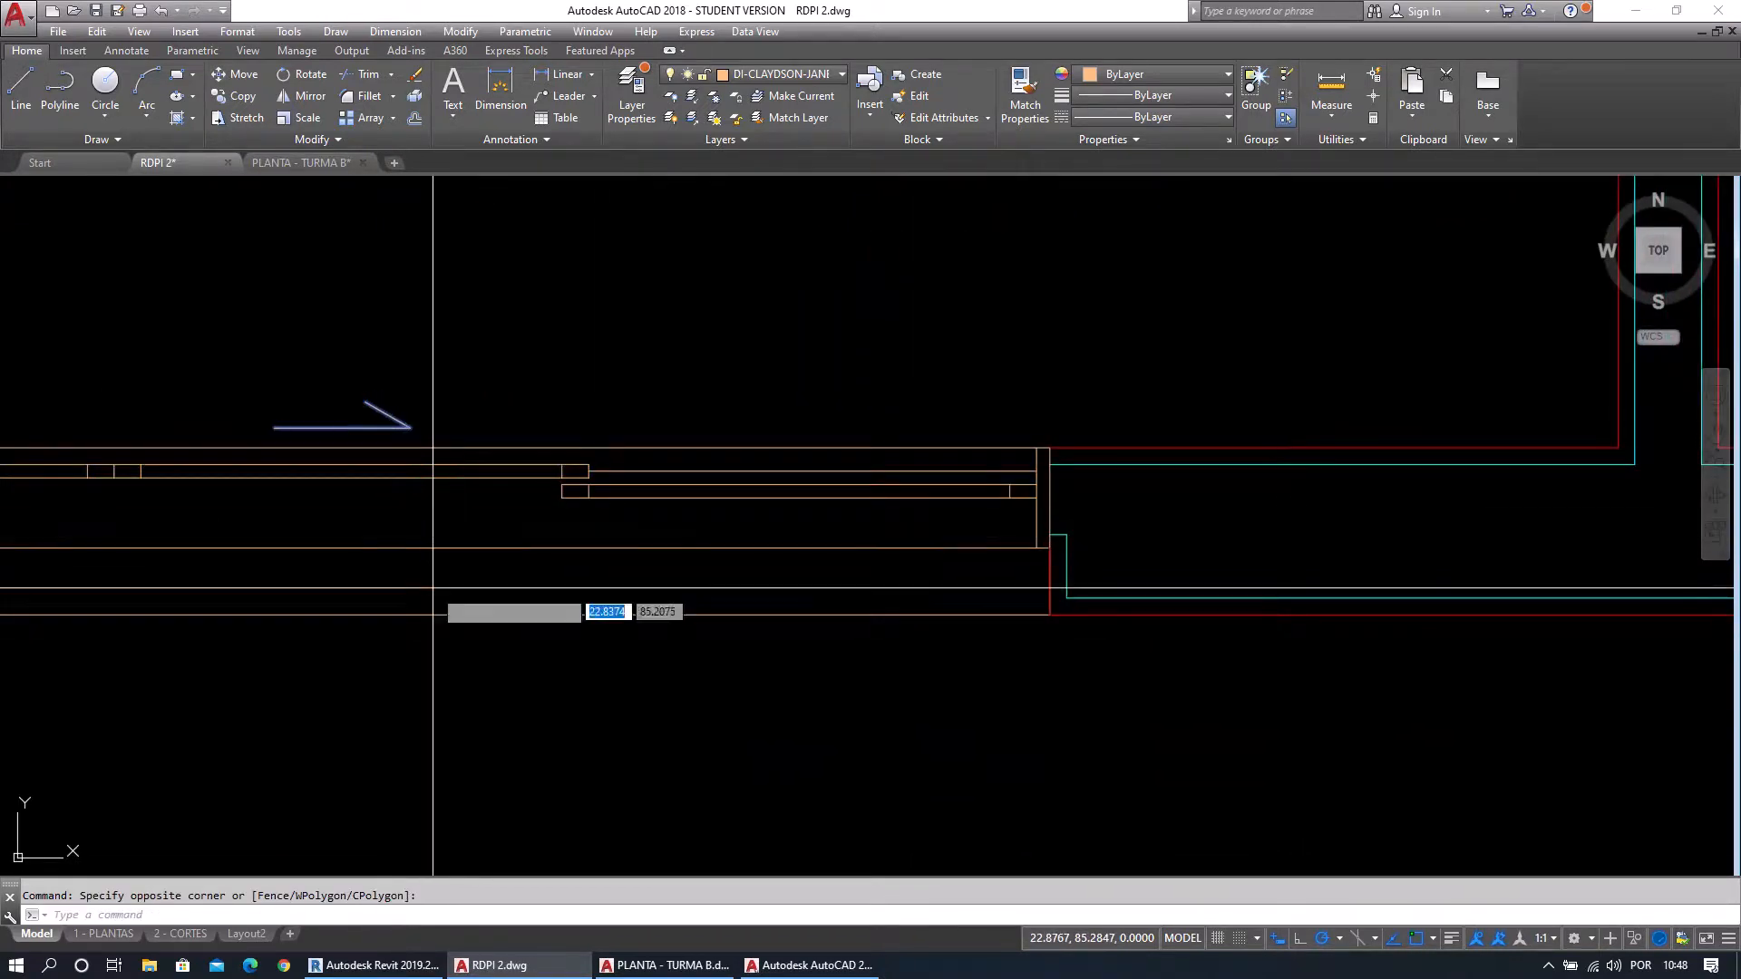
click(390, 595)
middle_drag(1426, 692, 603, 719)
middle_drag(1111, 651, 515, 656)
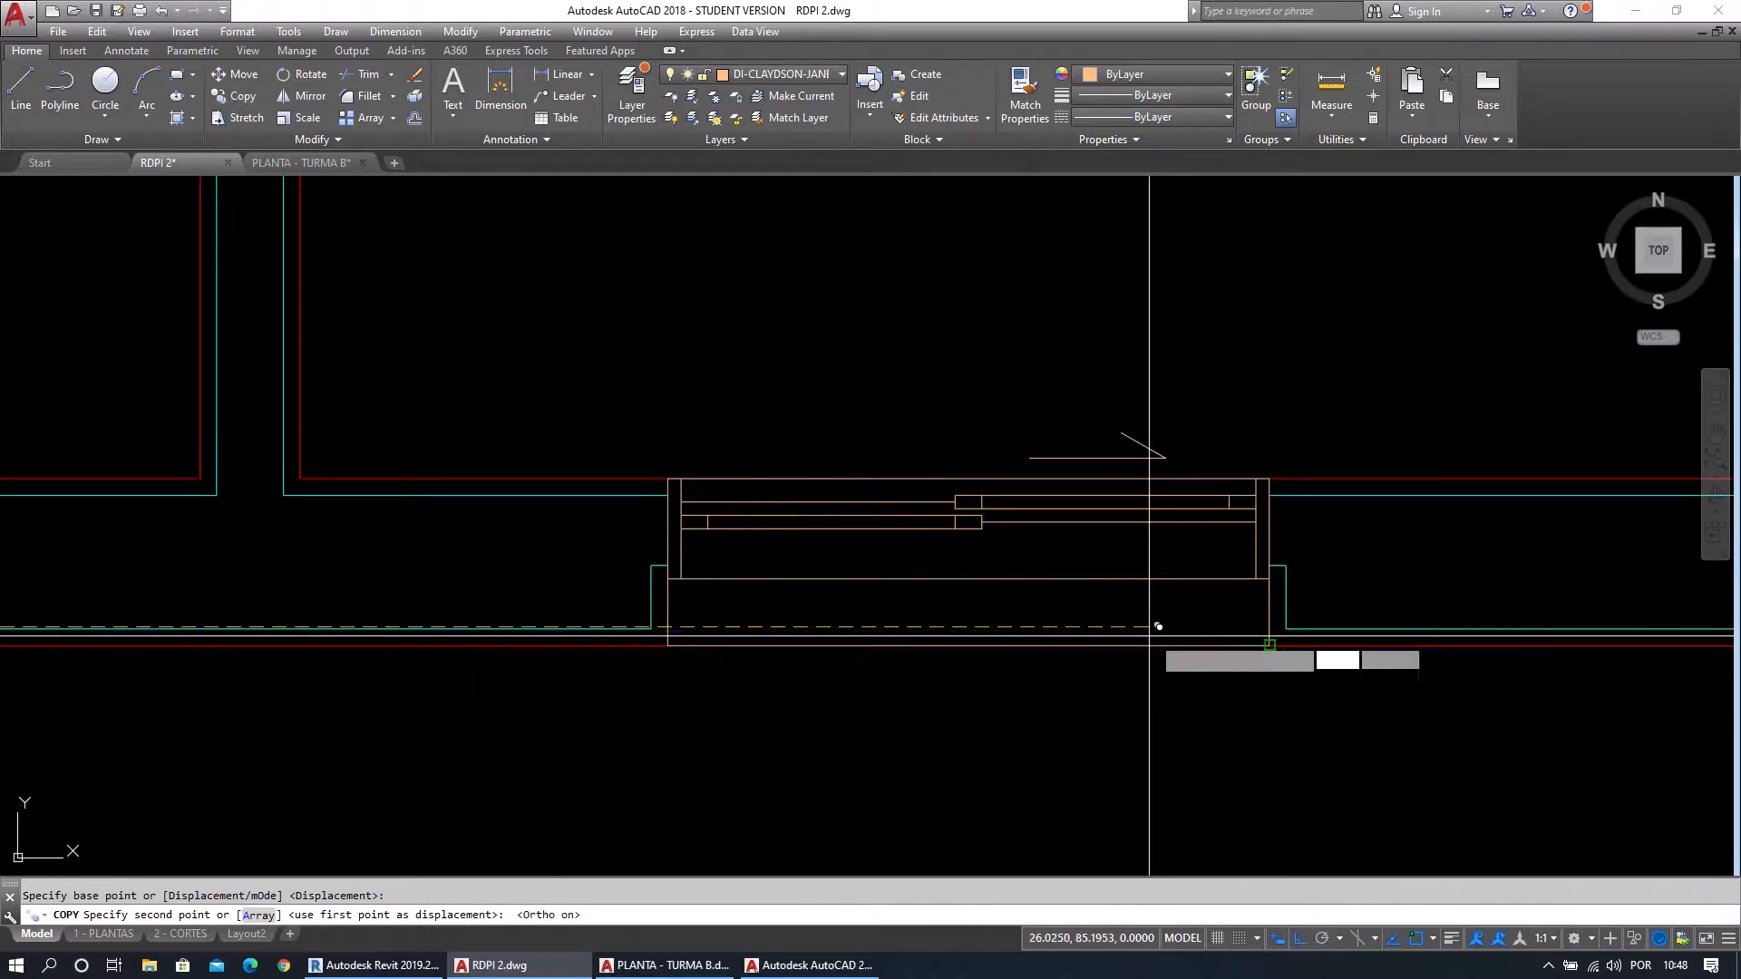
key(F8)
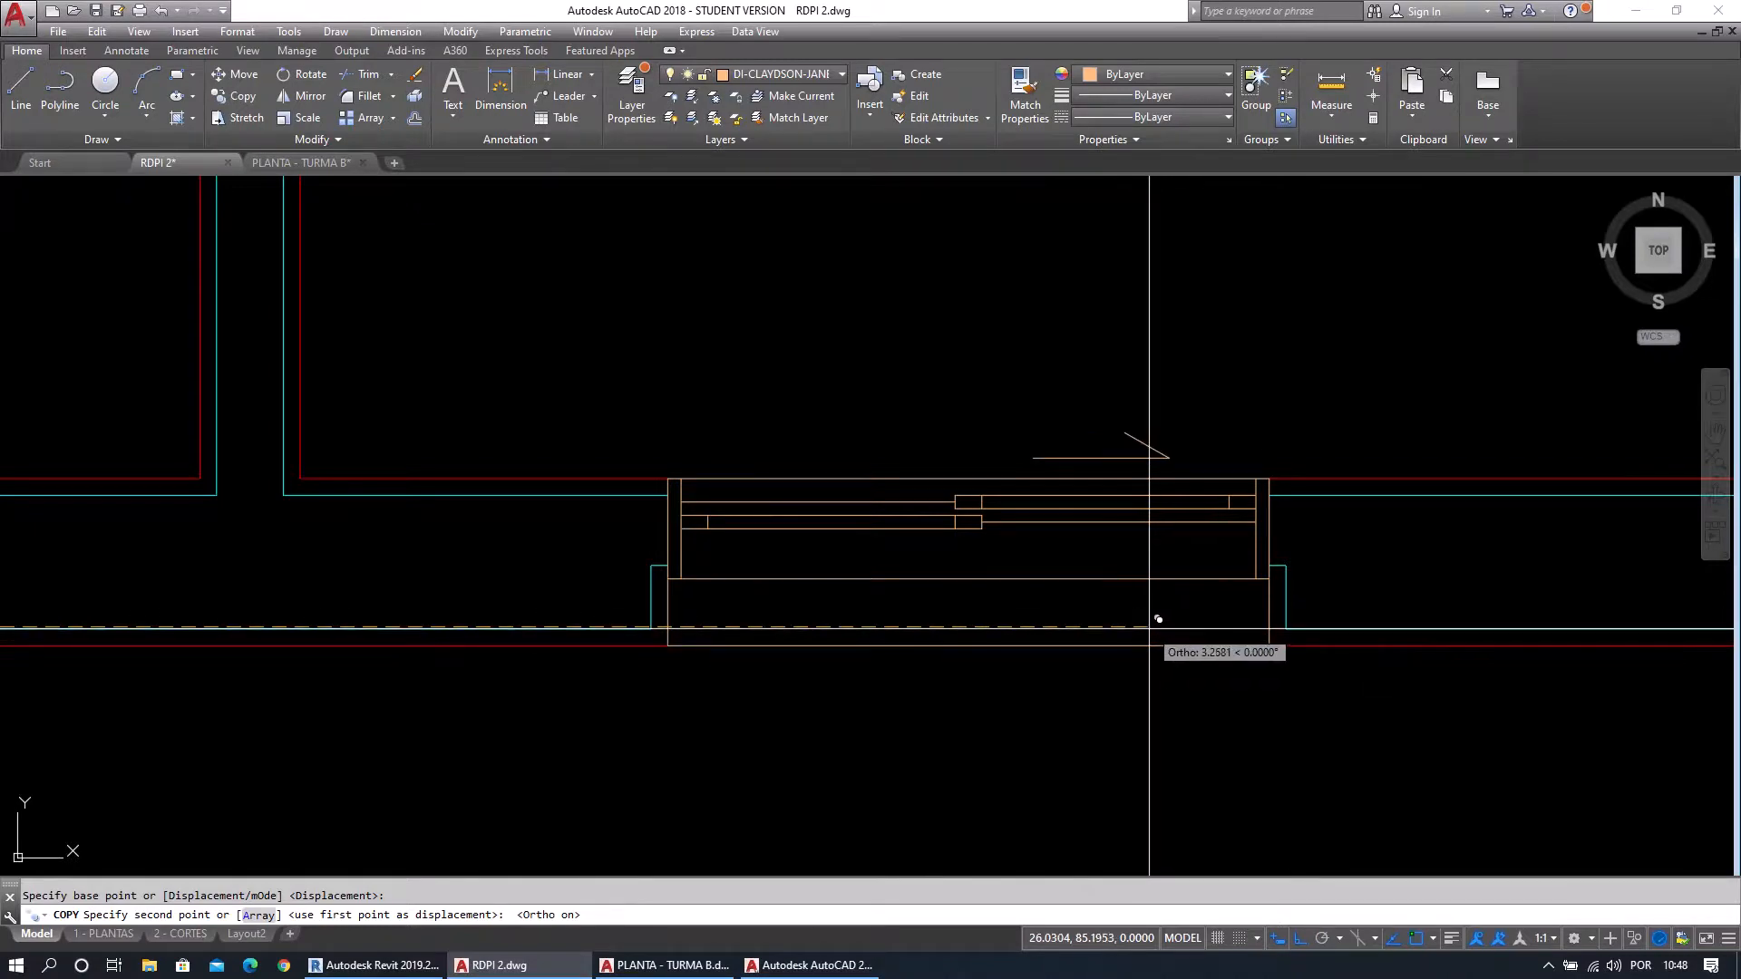
key(Escape)
scroll(1109, 577, down, 4)
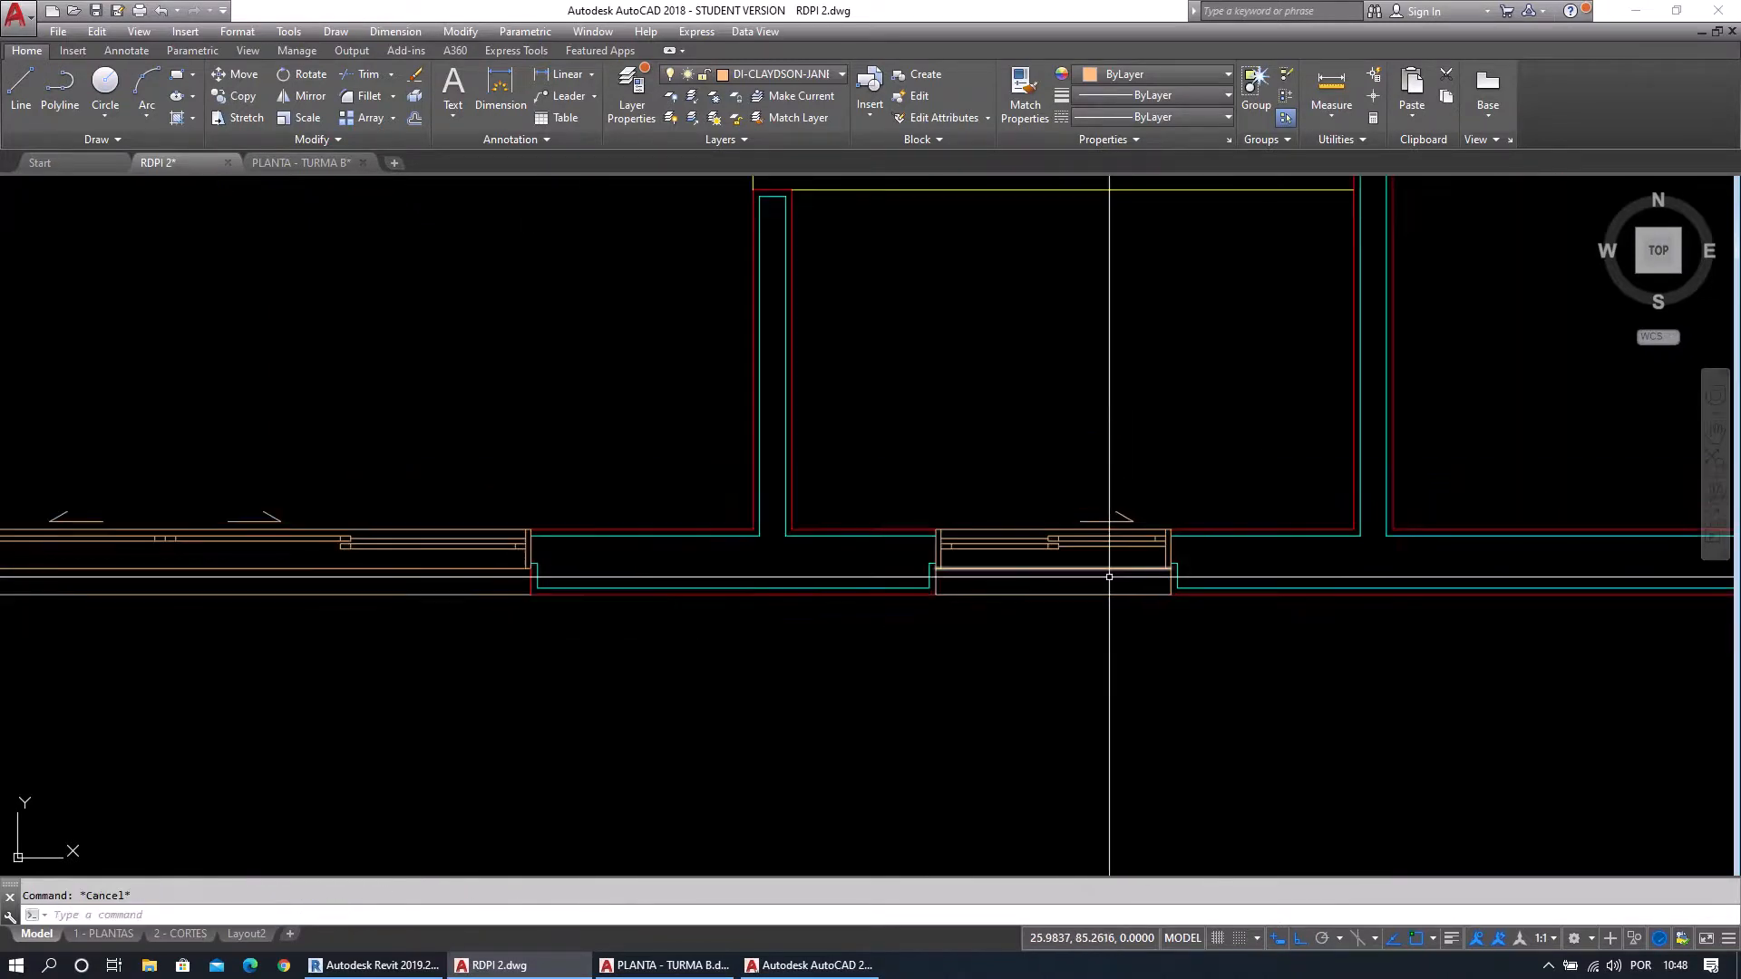
Copy the four-sash window's left-pointing opening arrow, both its head and shaft lines, horizontally to above the two-sash window's left-hand sash.
scroll(1067, 569, up, 2)
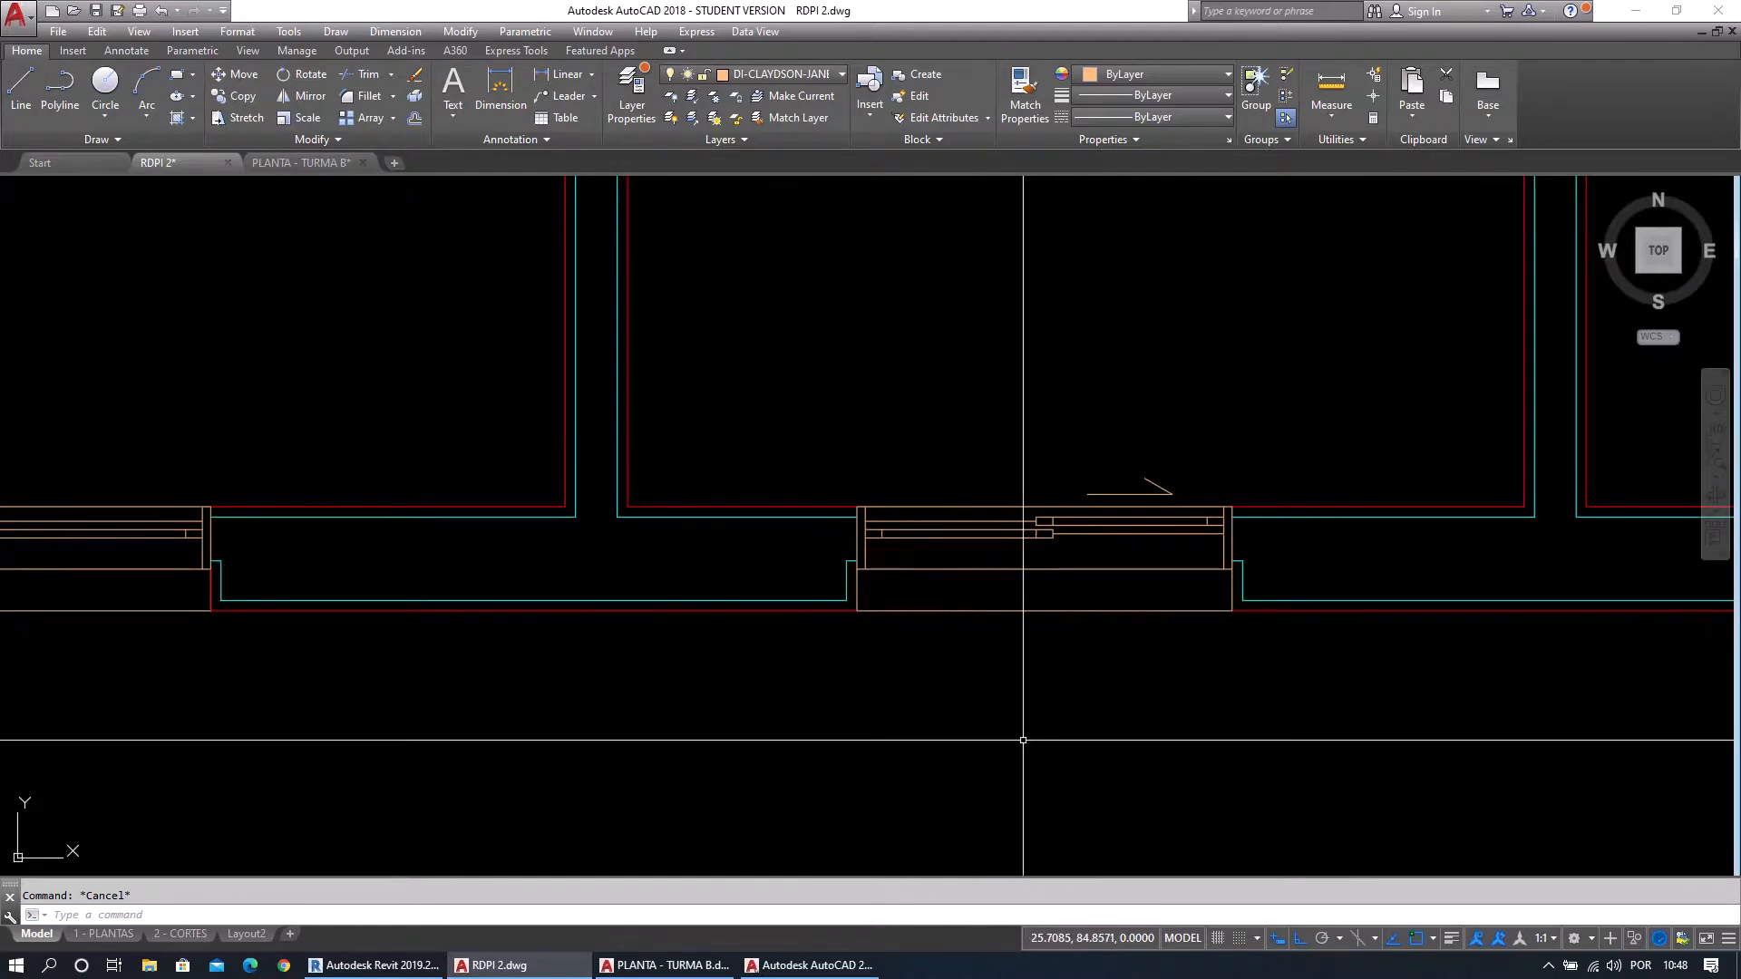
middle_drag(512, 573, 1116, 581)
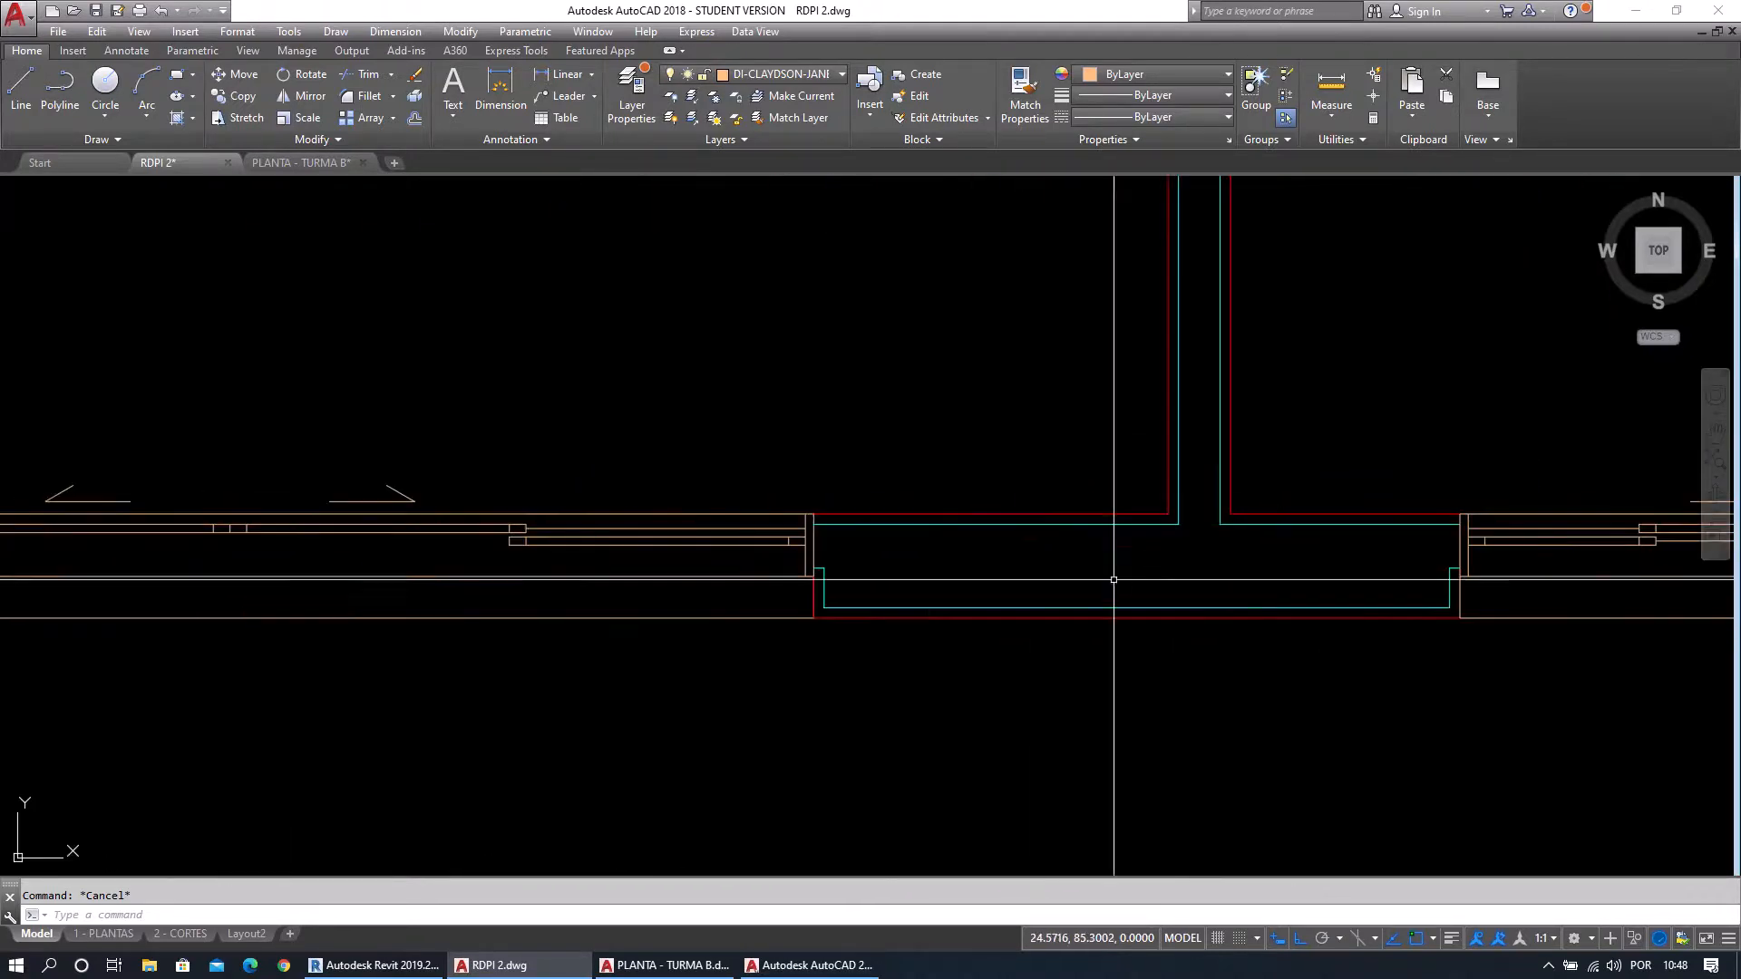
middle_drag(70, 460, 257, 445)
click(259, 441)
click(230, 482)
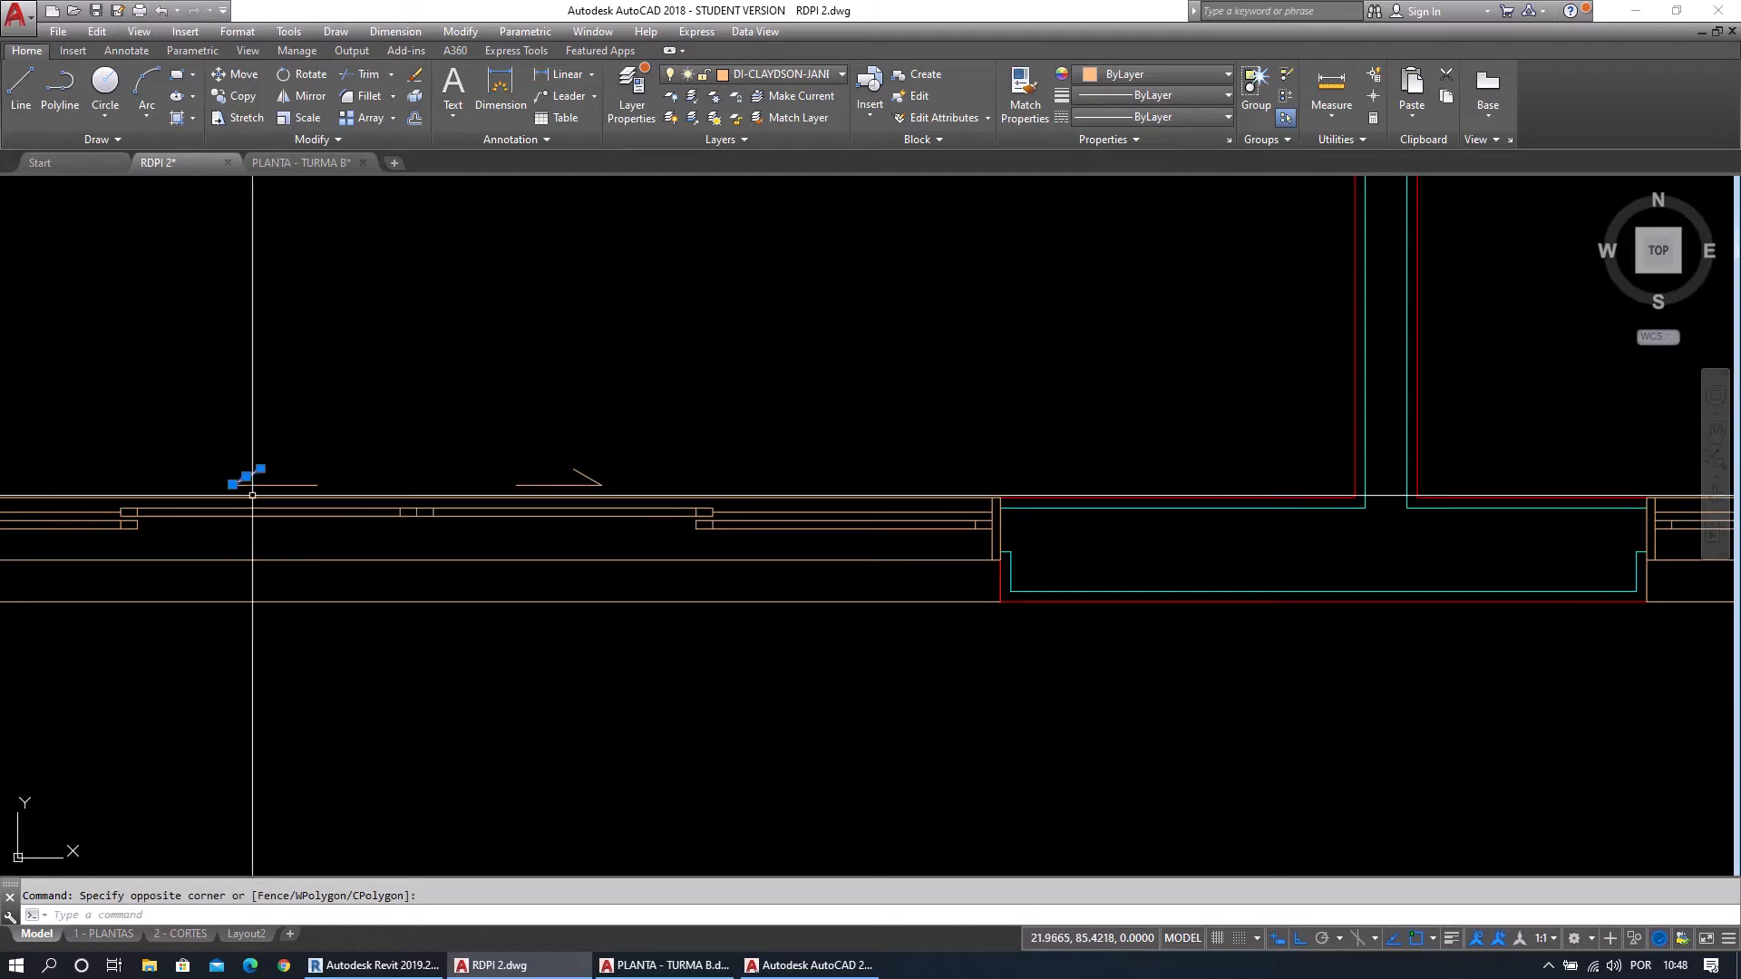
click(281, 492)
click(271, 460)
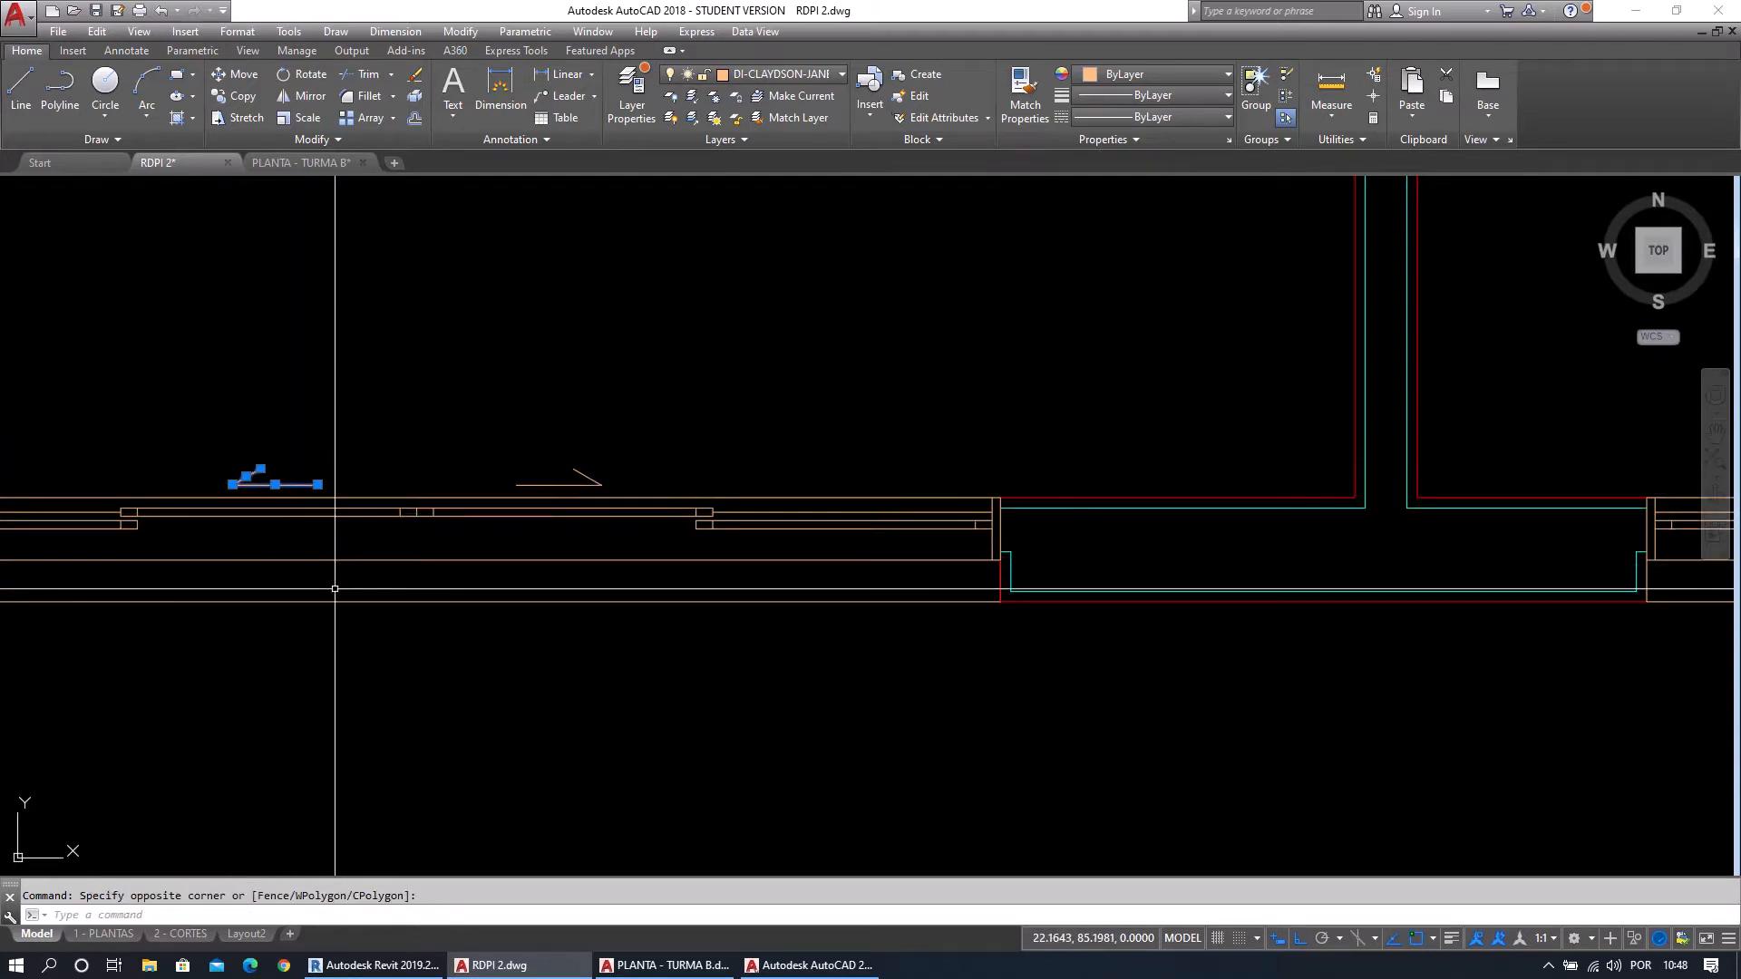
text(co)
key(Return)
click(349, 672)
middle_drag(1212, 706, 350, 673)
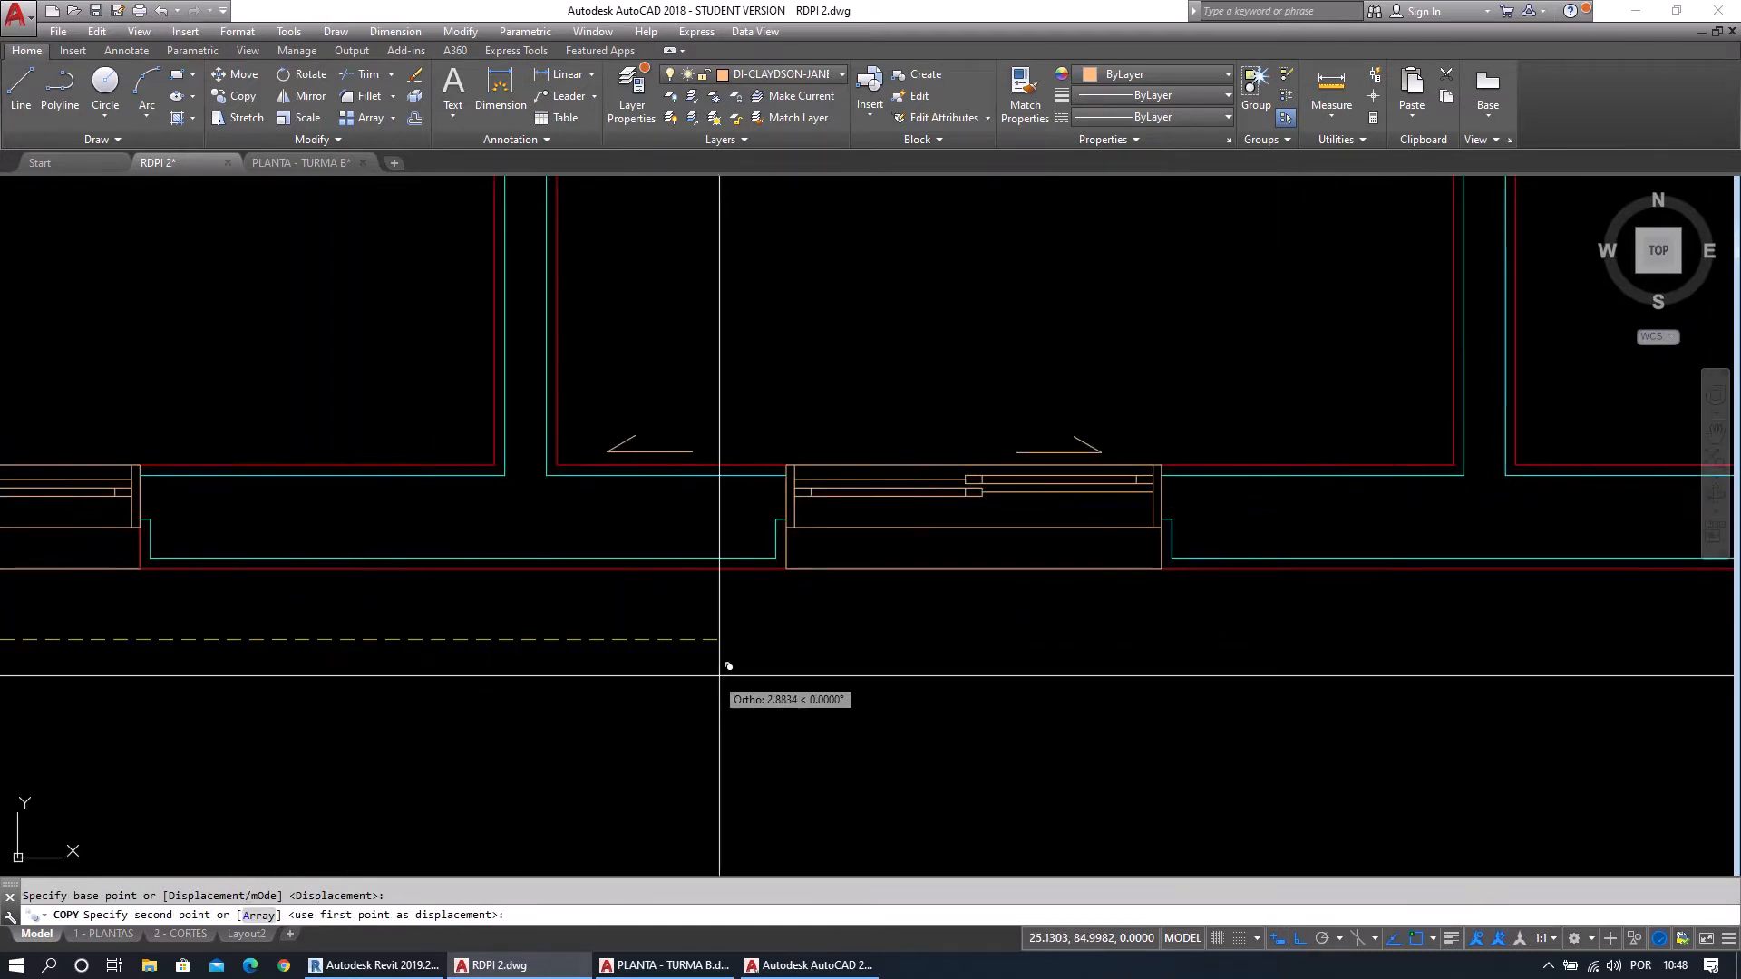
key(Escape)
scroll(952, 678, down, 3)
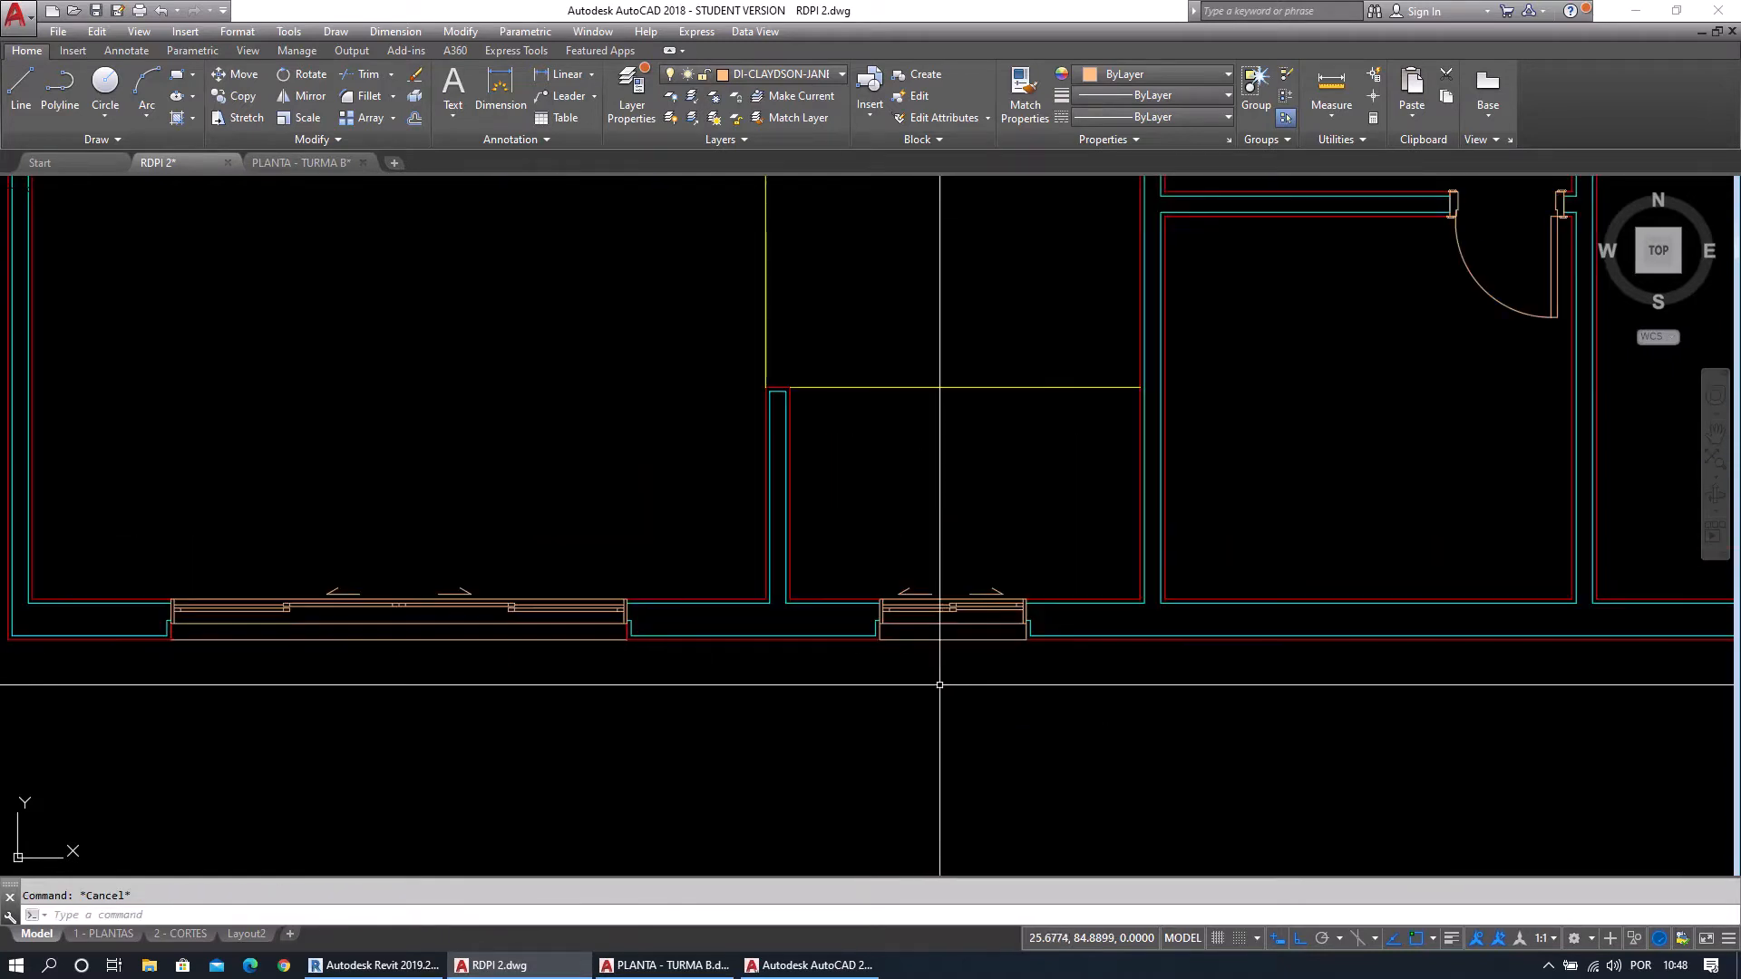
Examine the completed four-sash and two-sash windows and their opening arrows along the lower exterior wall.
scroll(937, 704, up, 3)
scroll(764, 750, up, 2)
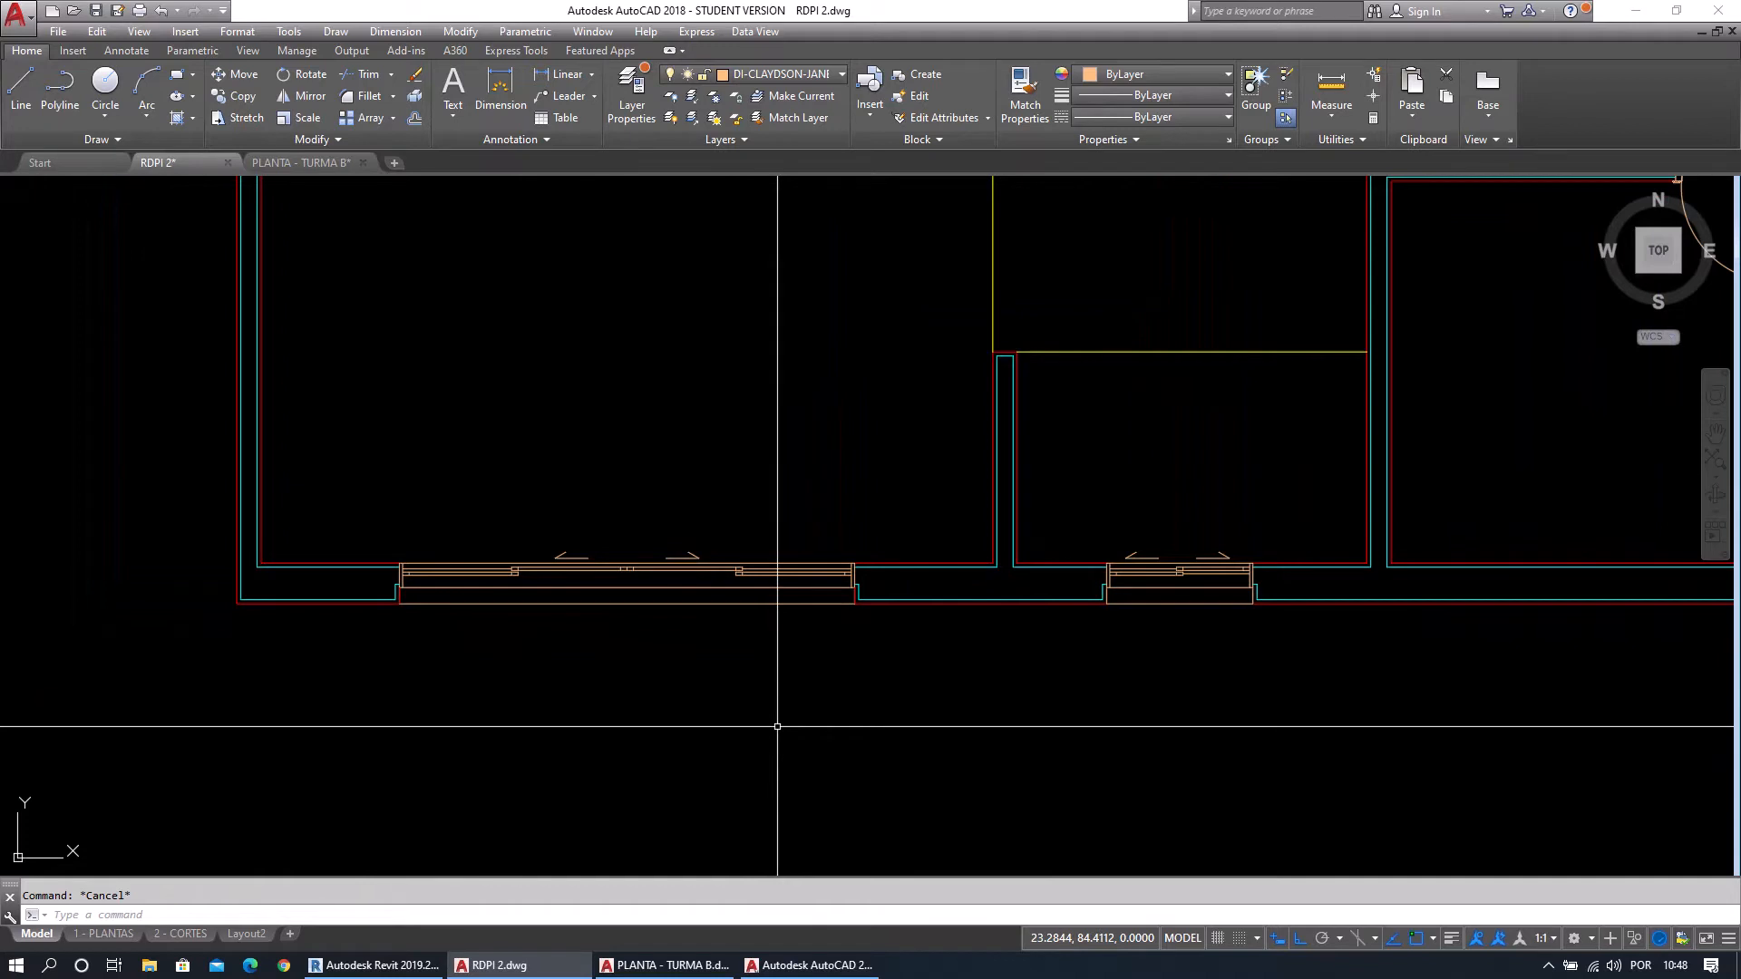
middle_drag(1278, 777, 1202, 772)
middle_drag(1165, 715, 1197, 798)
scroll(954, 779, up, 2)
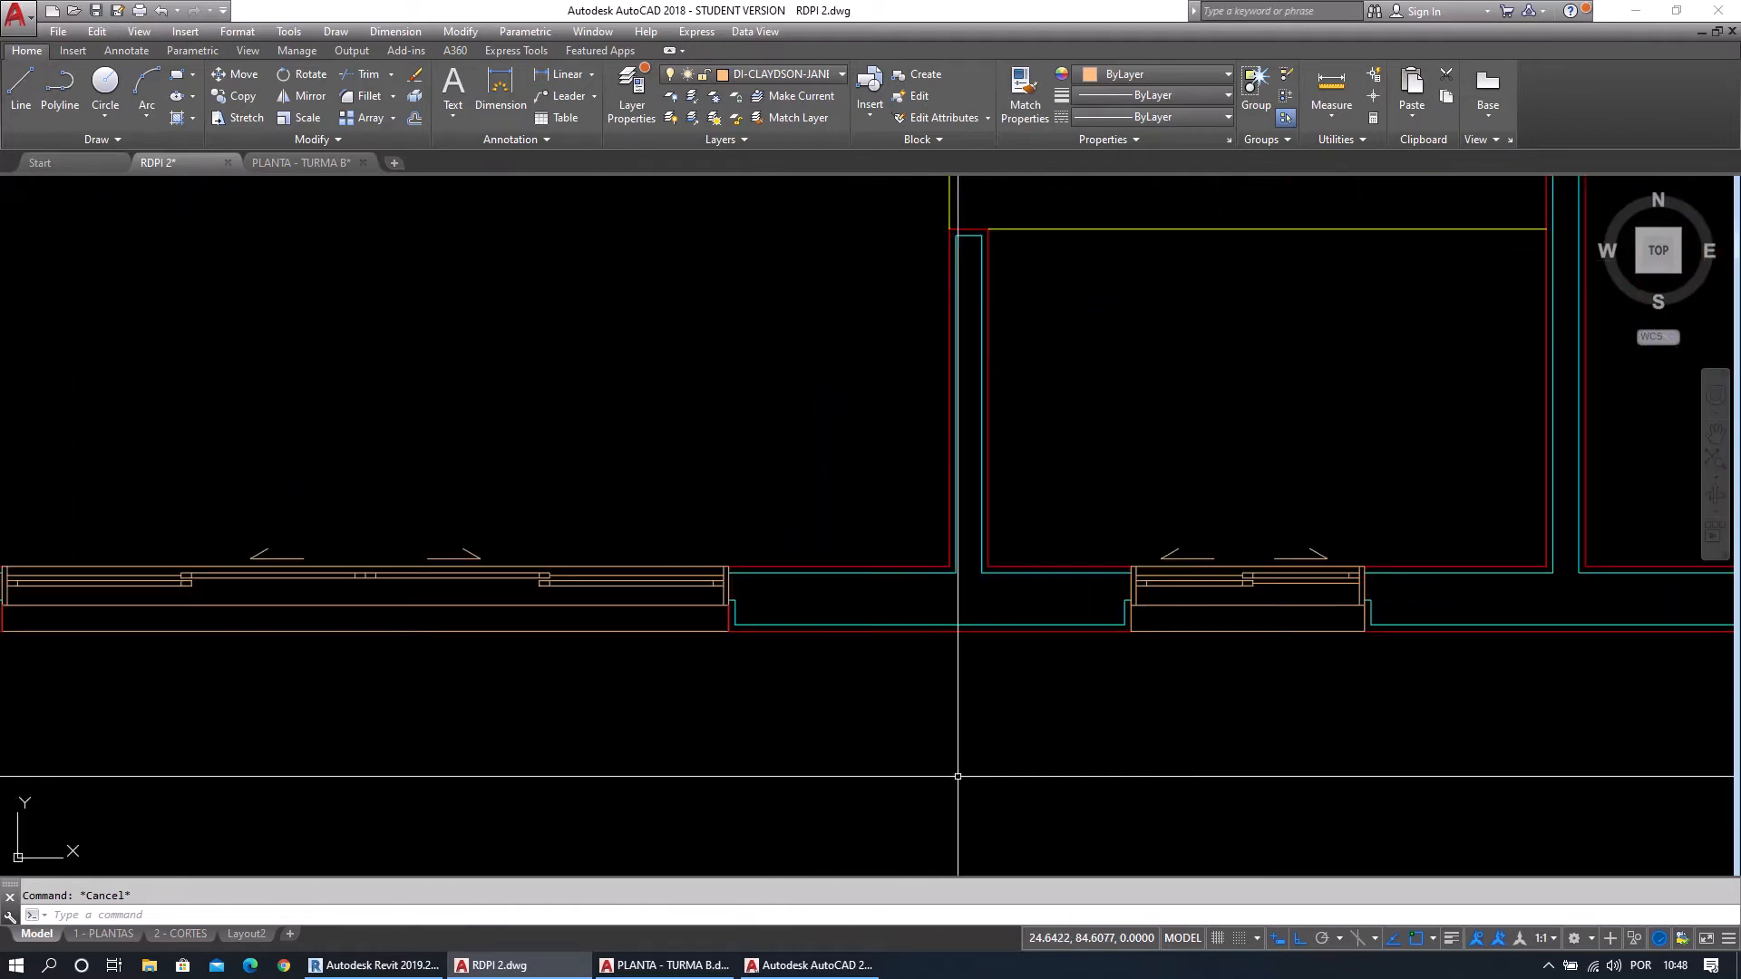
middle_drag(958, 776, 1138, 724)
middle_drag(759, 735, 1034, 751)
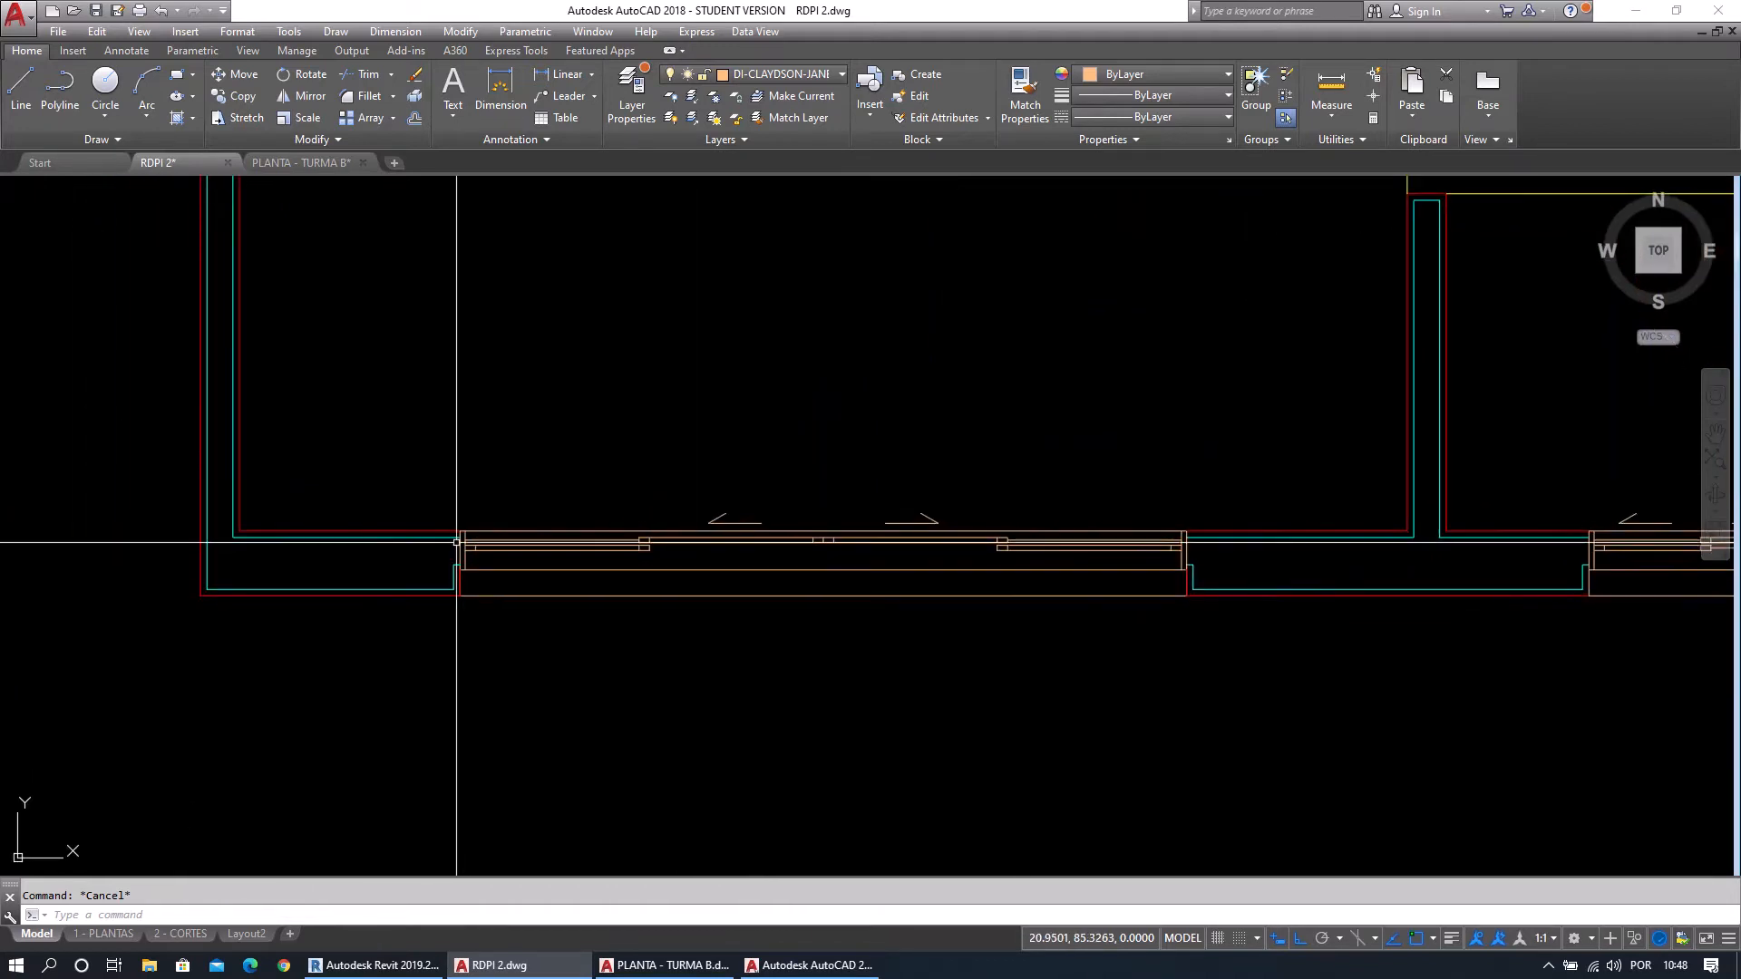
click(454, 463)
click(1213, 683)
key(Escape)
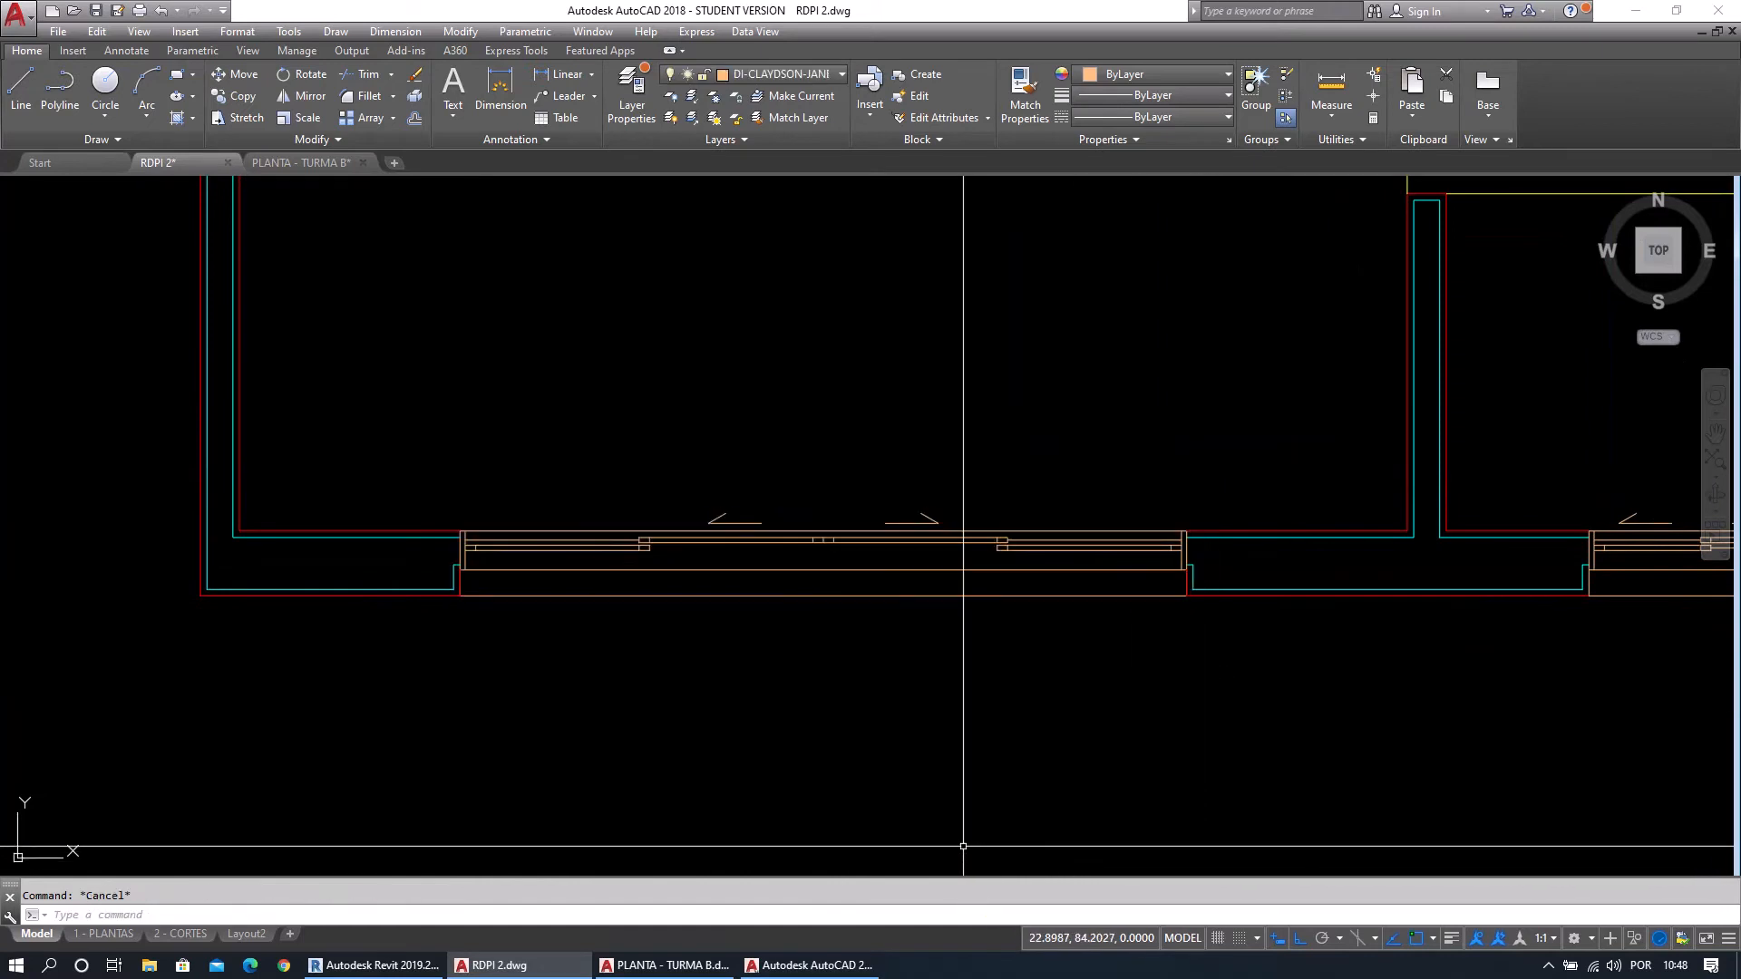